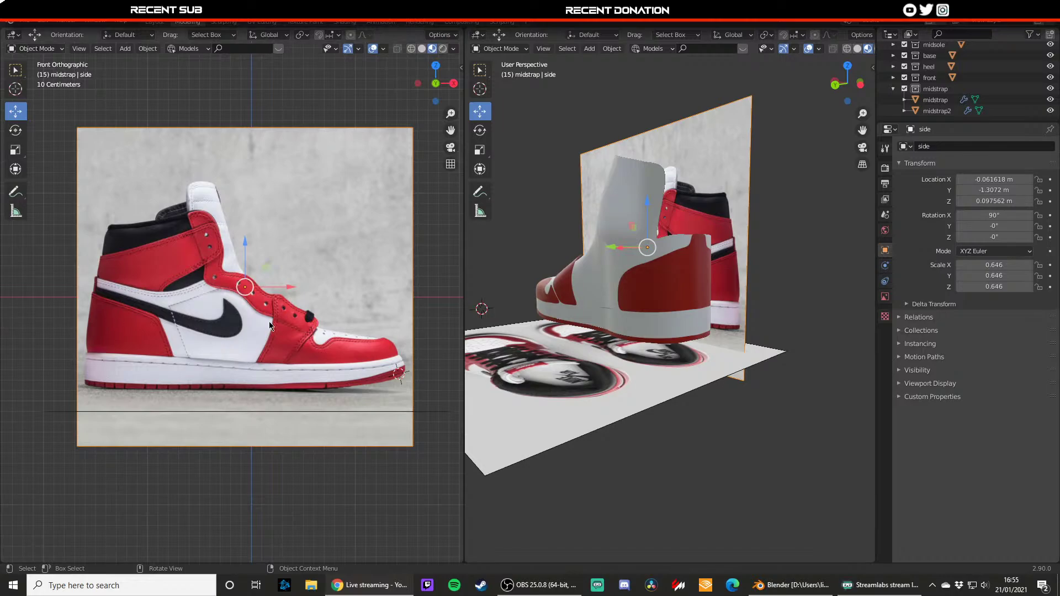
# - Examine the shoe model against the side and top reference images from several angles
pyautogui.moveTo(308, 285); pyautogui.dragTo(393, 286, button='middle')
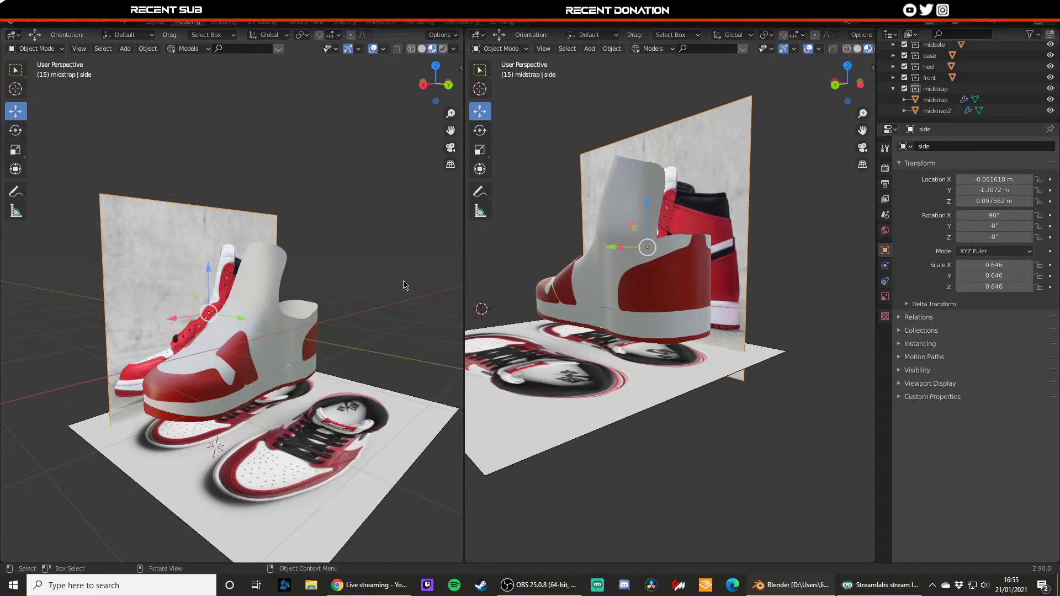
pyautogui.moveTo(342, 304); pyautogui.dragTo(251, 301, button='middle')
pyautogui.click(250, 300)
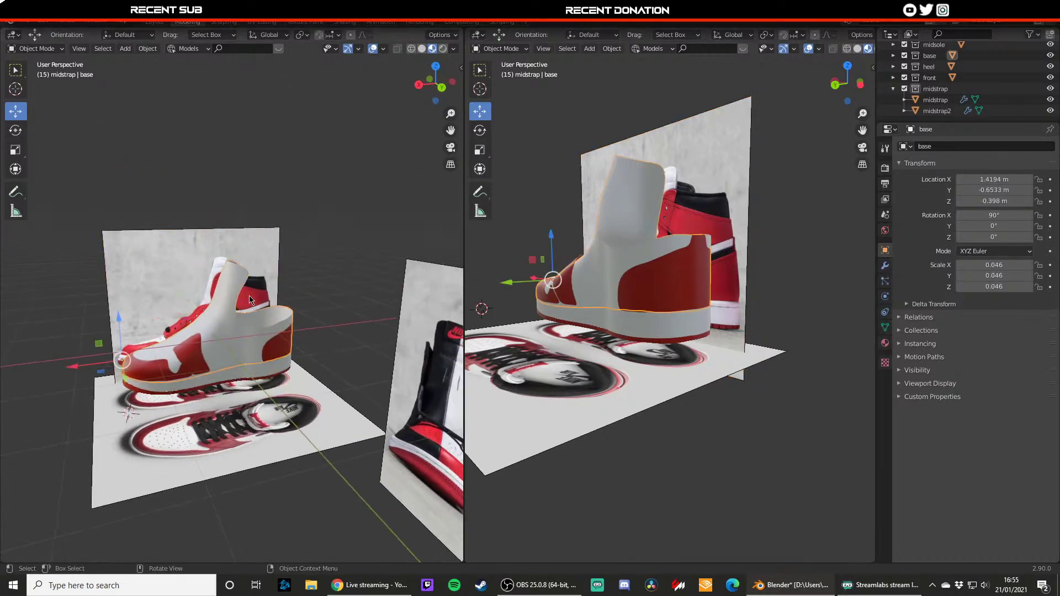
pyautogui.scroll(5, 251, 301)
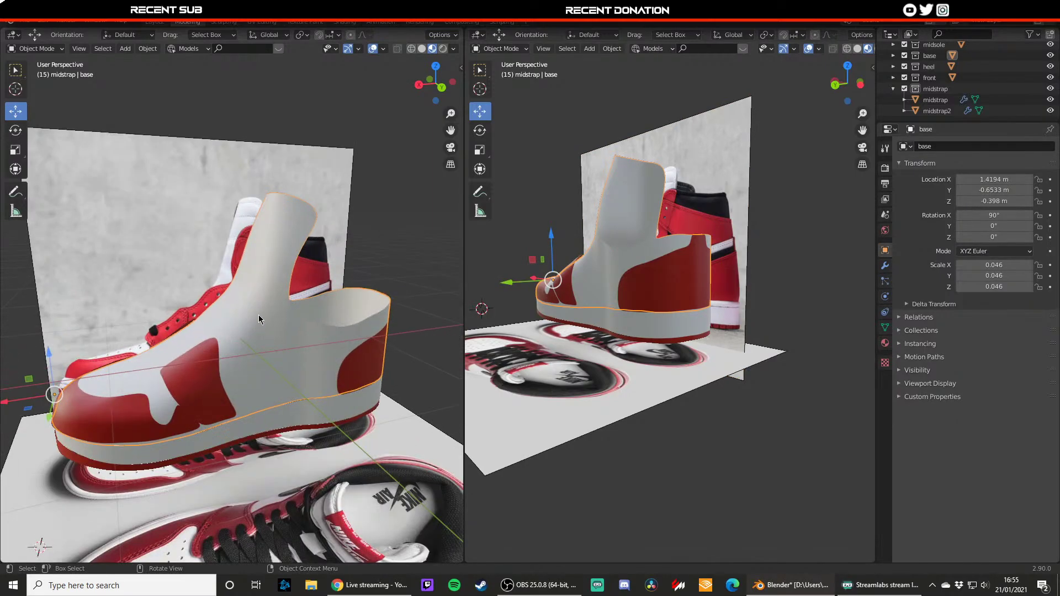
pyautogui.moveTo(259, 316); pyautogui.dragTo(337, 289, button='middle')
pyautogui.scroll(-1, 282, 300)
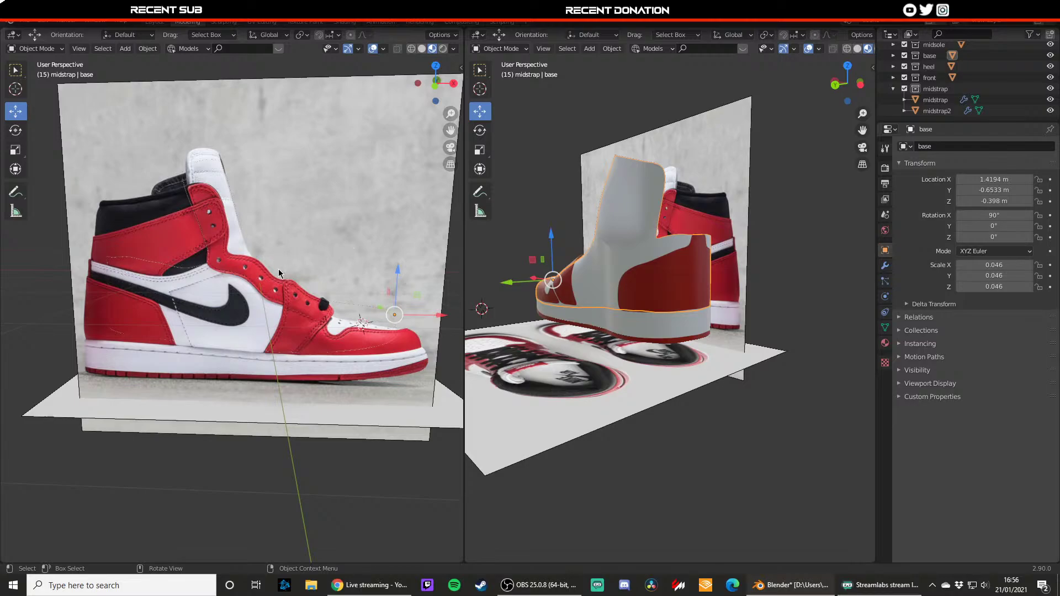
pyautogui.moveTo(523, 293); pyautogui.dragTo(712, 279, button='middle')
pyautogui.scroll(-5, 713, 279)
pyautogui.moveTo(662, 309)
pyautogui.mouseDown(button='middle')
pyautogui.moveTo(636, 327)
pyautogui.moveTo(653, 345)
pyautogui.moveTo(657, 265)
pyautogui.moveTo(614, 262)
pyautogui.moveTo(662, 359)
pyautogui.moveTo(709, 339)
pyautogui.moveTo(762, 356)
pyautogui.moveTo(675, 330)
pyautogui.moveTo(643, 333)
pyautogui.moveTo(674, 323)
pyautogui.moveTo(716, 333)
pyautogui.moveTo(661, 306)
pyautogui.mouseUp(button='middle')
pyautogui.hotkey('alt', 'a')
pyautogui.scroll(5, 657, 339)
pyautogui.scroll(-5, 657, 339)
pyautogui.scroll(5, 740, 363)
pyautogui.scroll(-8, 723, 368)
pyautogui.scroll(6, 642, 334)
pyautogui.scroll(-6, 632, 333)
pyautogui.scroll(4, 631, 332)
pyautogui.scroll(-3, 635, 331)
pyautogui.scroll(4, 645, 310)
pyautogui.scroll(-4, 645, 309)
pyautogui.scroll(4, 653, 323)
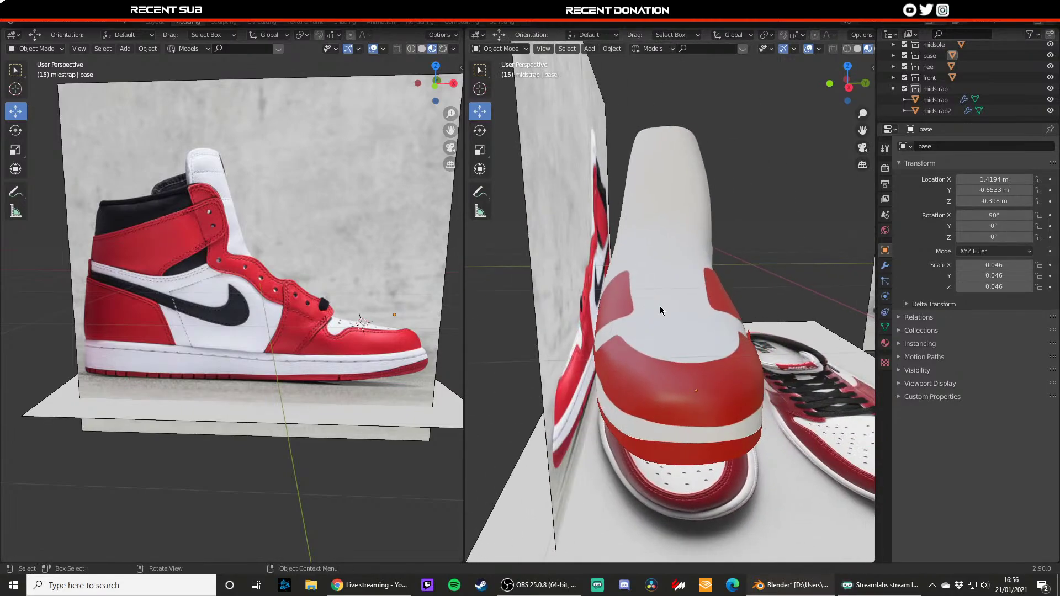
# - Inspect the midstrap2 panel's mesh and its placement on the front of the shoe
pyautogui.moveTo(723, 316); pyautogui.dragTo(723, 380, button='middle')
pyautogui.scroll(4, 651, 318)
pyautogui.click(649, 317)
pyautogui.press('Tab')
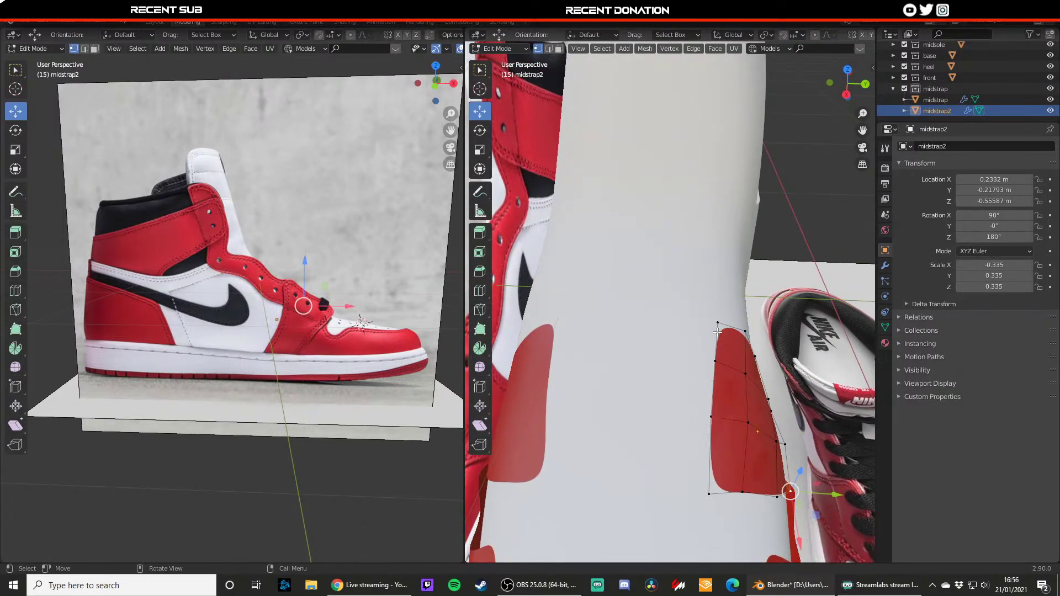
pyautogui.press('Tab')
pyautogui.scroll(-4, 712, 326)
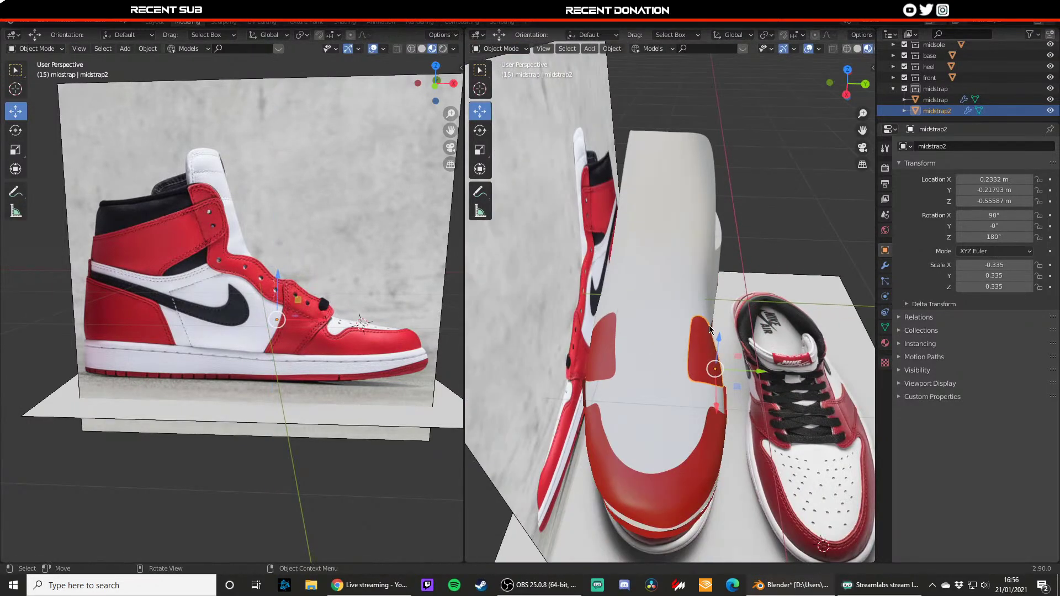
pyautogui.moveTo(709, 326); pyautogui.dragTo(666, 323, button='middle')
pyautogui.hotkey('alt', 'a')
pyautogui.scroll(4, 644, 337)
pyautogui.scroll(-5, 644, 336)
pyautogui.scroll(5, 556, 310)
pyautogui.scroll(-4, 556, 309)
# - Adjust the height of the vertices at the upper corner of the midstrap2 panel to follow the shoe surface
pyautogui.click(685, 336)
pyautogui.press('Tab')
pyautogui.click(691, 261)
pyautogui.moveTo(690, 244)
pyautogui.mouseDown()
pyautogui.moveTo(699, 263)
pyautogui.moveTo(694, 254)
pyautogui.mouseUp()
pyautogui.click(696, 248)
pyautogui.click(707, 226)
pyautogui.moveTo(707, 209)
pyautogui.mouseDown()
pyautogui.moveTo(709, 234)
pyautogui.moveTo(710, 224)
pyautogui.mouseUp()
pyautogui.moveTo(709, 224); pyautogui.dragTo(734, 256, button='middle')
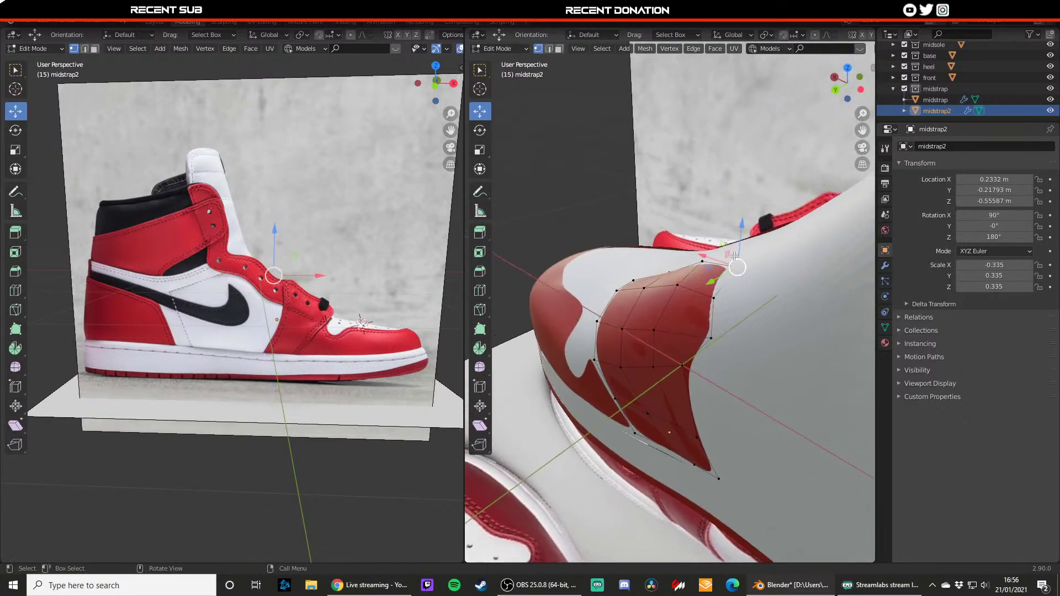
pyautogui.moveTo(738, 245); pyautogui.dragTo(736, 239)
# - Shift the middle vertex near midstrap2's upper edge and check the smoothed panel in Object Mode
pyautogui.press('Tab')
pyautogui.press('Tab')
pyautogui.click(678, 285)
pyautogui.moveTo(680, 263); pyautogui.dragTo(699, 275)
pyautogui.click(643, 286)
pyautogui.press('Tab')
pyautogui.scroll(-2, 671, 301)
pyautogui.press('Tab')
pyautogui.click(698, 304)
pyautogui.press('Tab')
pyautogui.click(713, 230)
# - Move the side reference image along Y to about 0.118 m behind the shoe and show the front view in wireframe
pyautogui.moveTo(712, 232); pyautogui.dragTo(807, 347, button='middle')
pyautogui.click(724, 313)
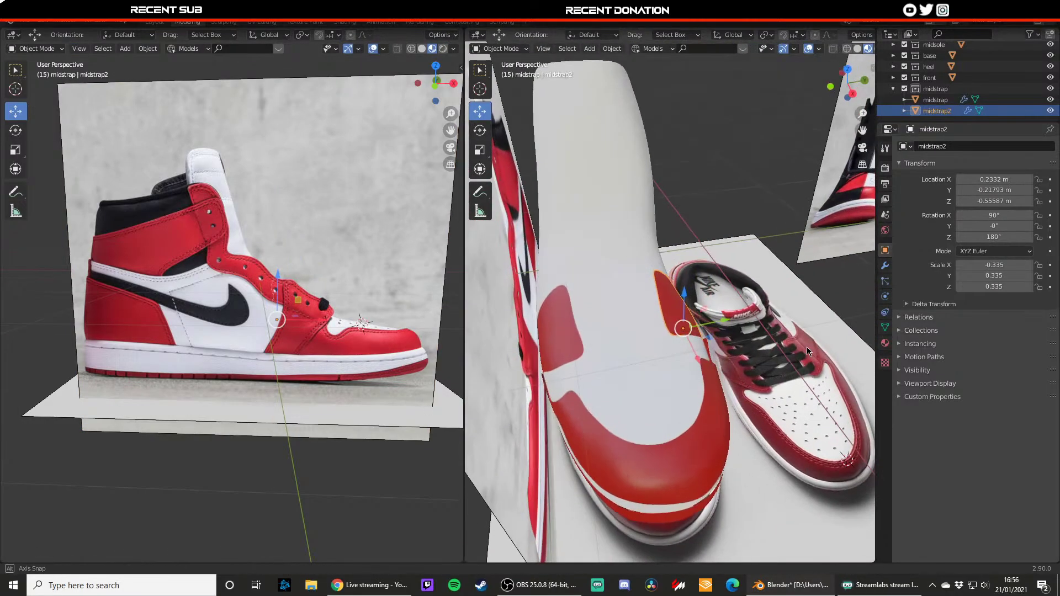
pyautogui.click(719, 316)
pyautogui.moveTo(719, 316); pyautogui.dragTo(665, 279, button='middle')
pyautogui.moveTo(650, 263); pyautogui.dragTo(750, 281)
pyautogui.press('KP_1')
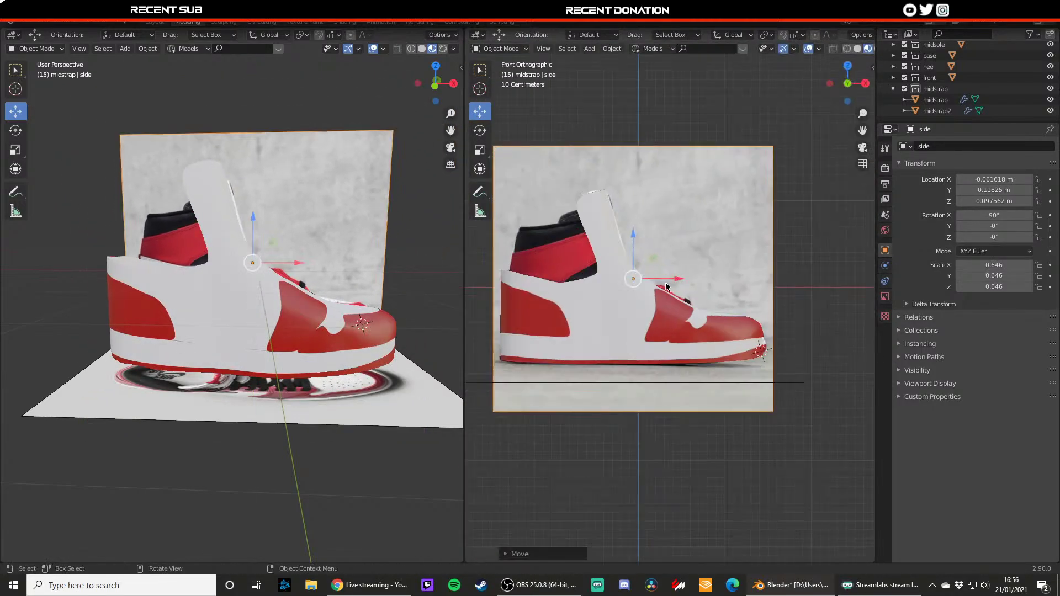
pyautogui.scroll(5, 685, 280)
pyautogui.hotkey('alt', 'z')
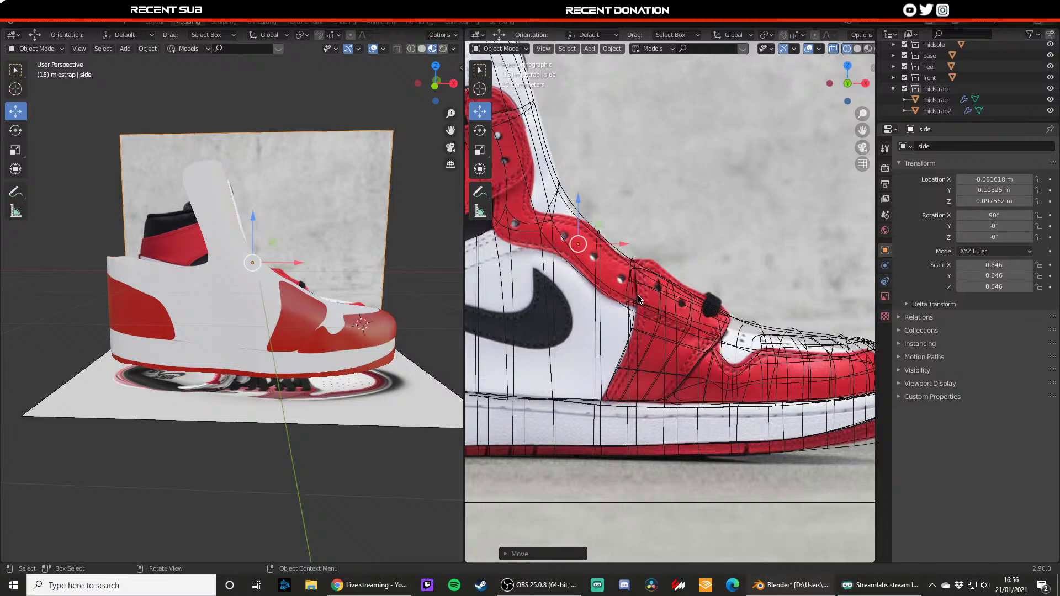
pyautogui.scroll(-2, 638, 285)
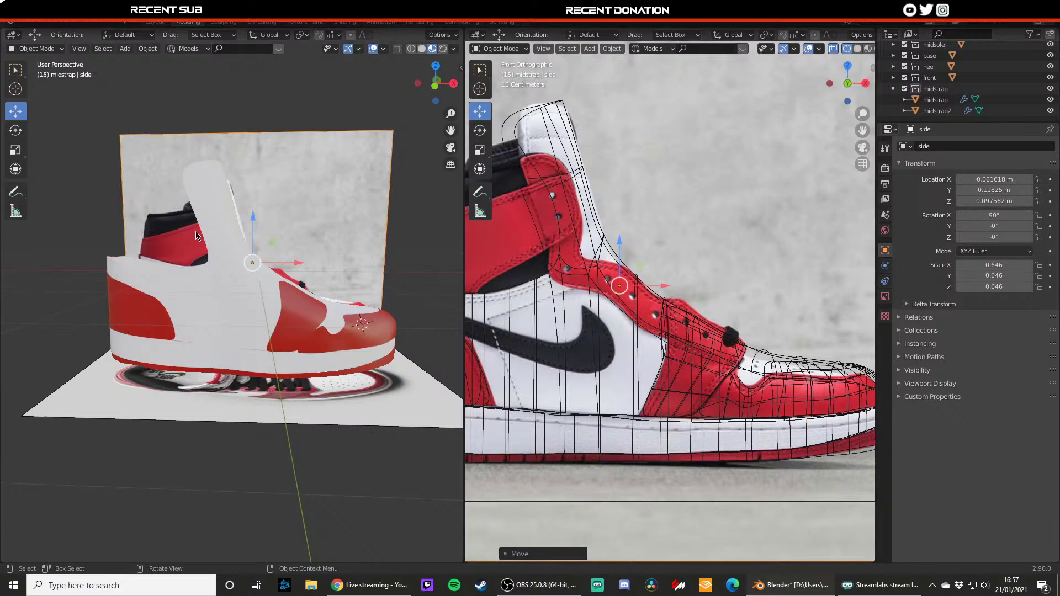
pyautogui.scroll(-1, 674, 252)
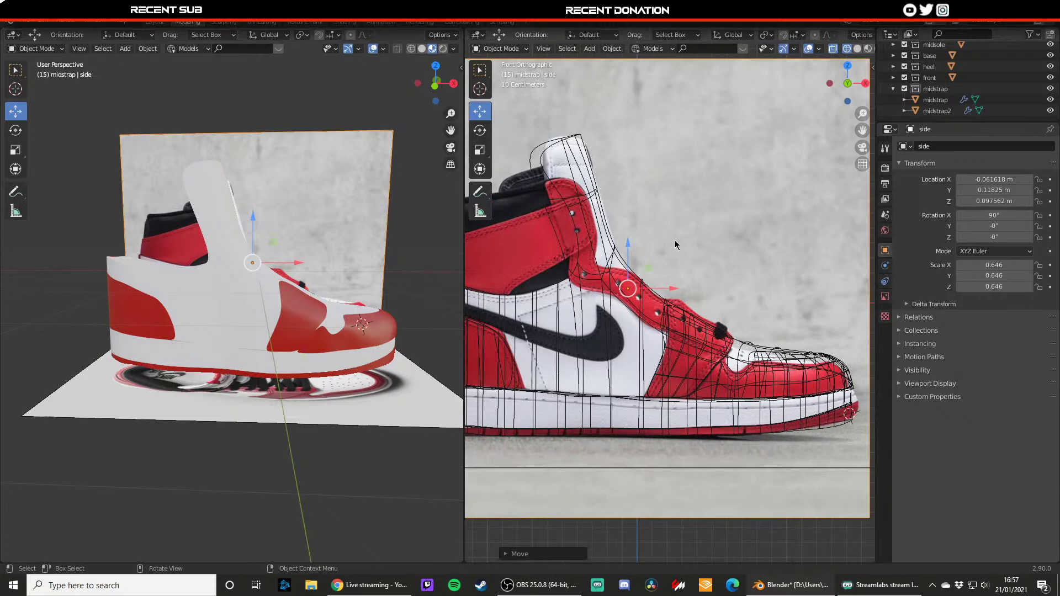
# - Create a new collection after midstrap and name it wiggelstrap
pyautogui.click(893, 89)
pyautogui.rightClick(925, 111)
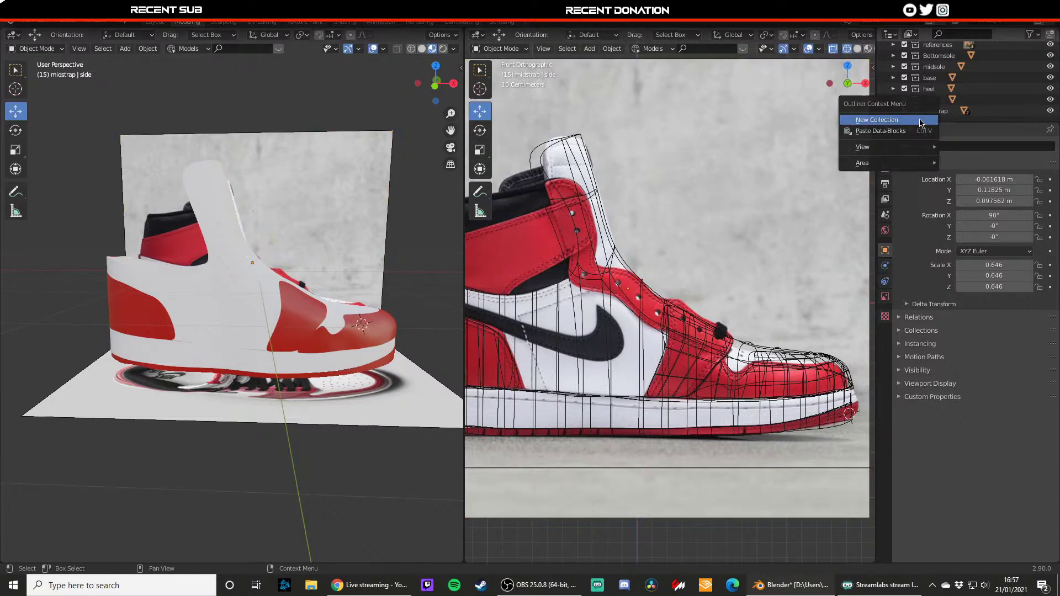
pyautogui.click(934, 105)
pyautogui.doubleClick(938, 110)
pyautogui.write('wigge')
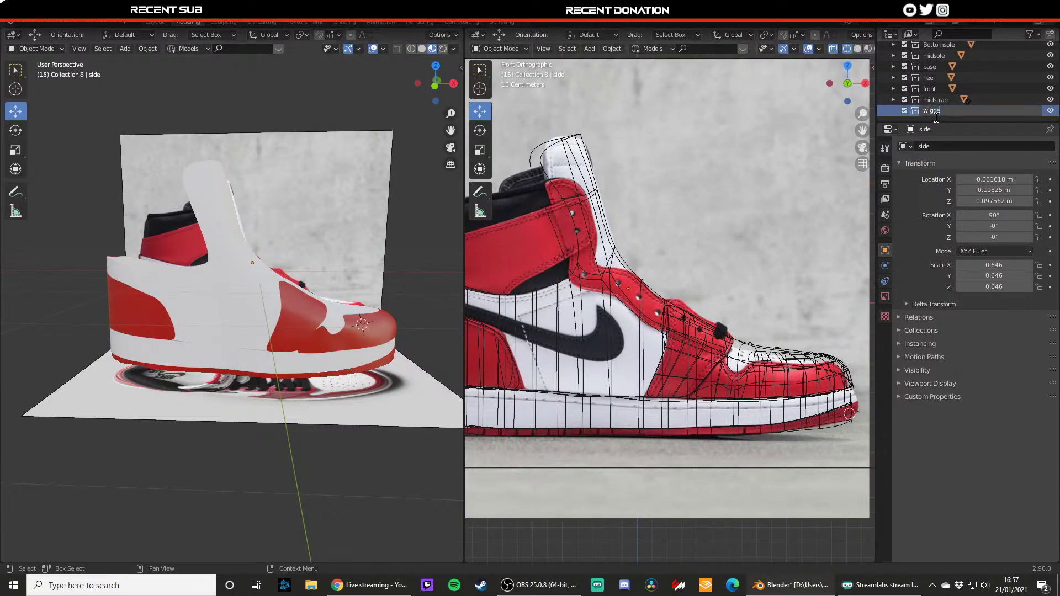
pyautogui.write('lstrap')
pyautogui.press('Return')
# - Rename the new strap collection as wiggle
pyautogui.doubleClick(951, 111)
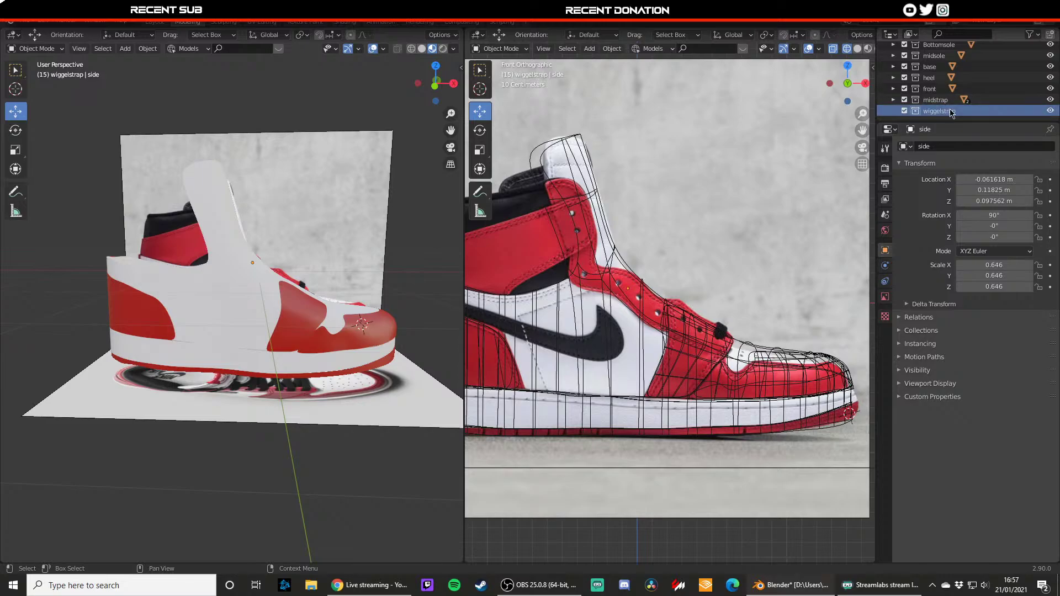
pyautogui.write('w')
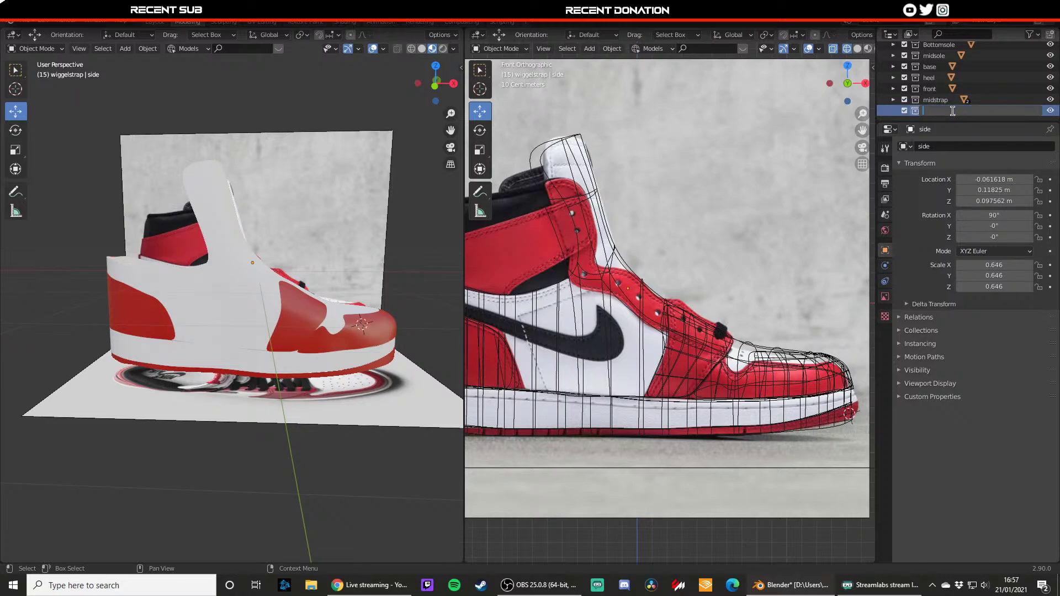
pyautogui.write('iggle')
pyautogui.press('Return')
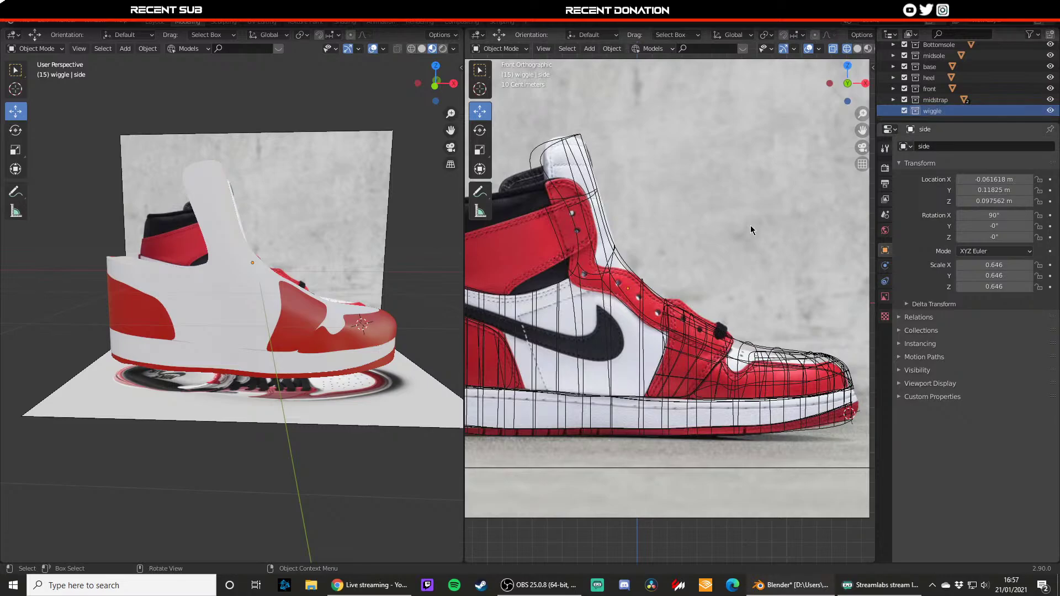
# - Add a plane to the wiggle collection and set its X rotation to 90°
pyautogui.click(711, 284)
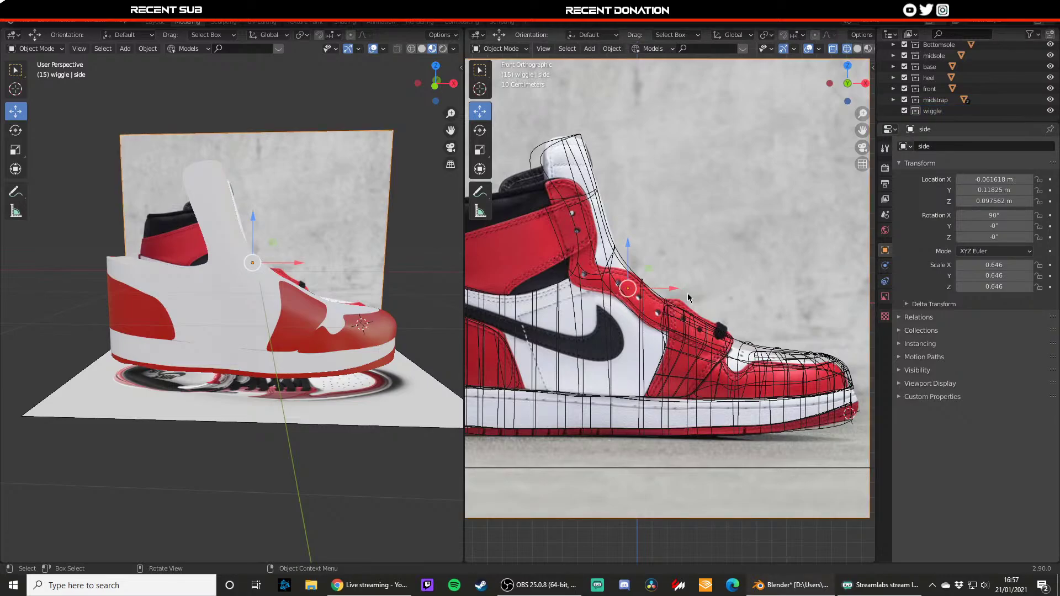
pyautogui.hotkey('shift', 'a')
pyautogui.moveTo(691, 294)
pyautogui.click(726, 294)
pyautogui.scroll(-3, 726, 294)
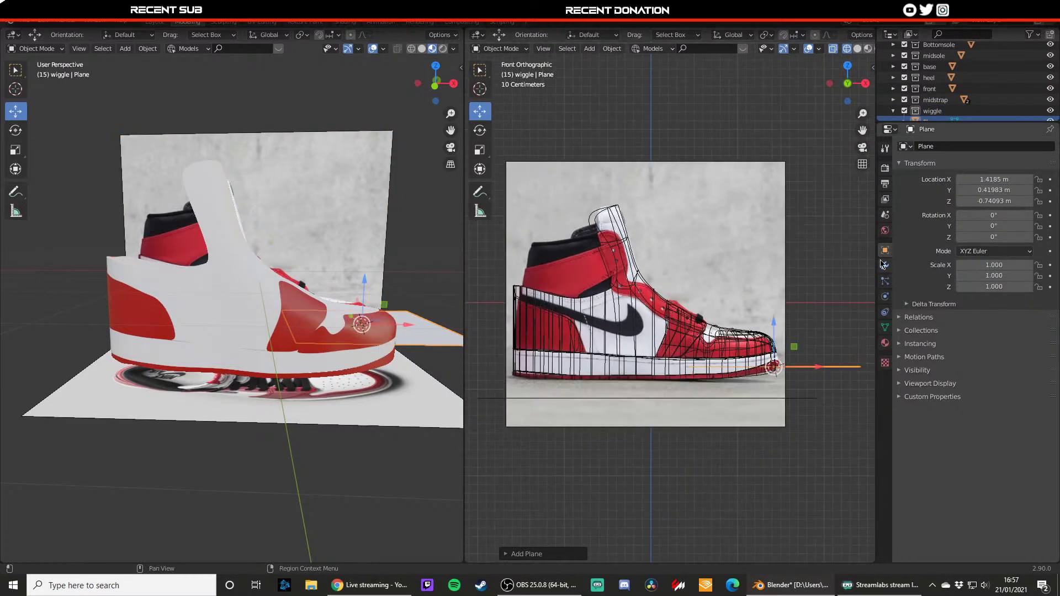
pyautogui.click(987, 215)
pyautogui.write('0d0')
pyautogui.press('Return')
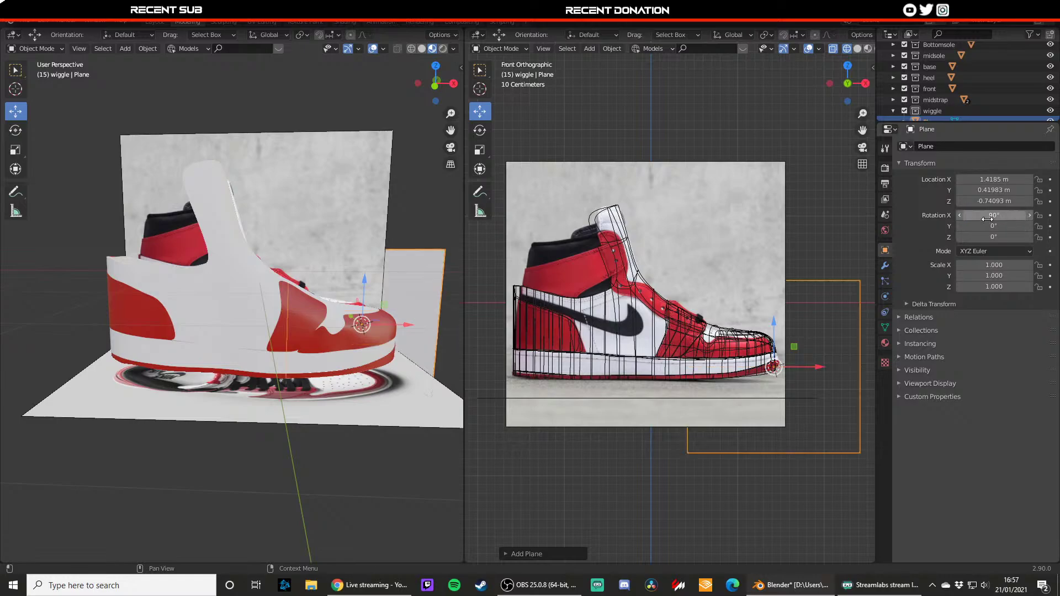
# - Move the plane to the shoe's outer side, at about X 0.163 m and Y -1.24 m
pyautogui.moveTo(249, 281); pyautogui.dragTo(396, 339, button='middle')
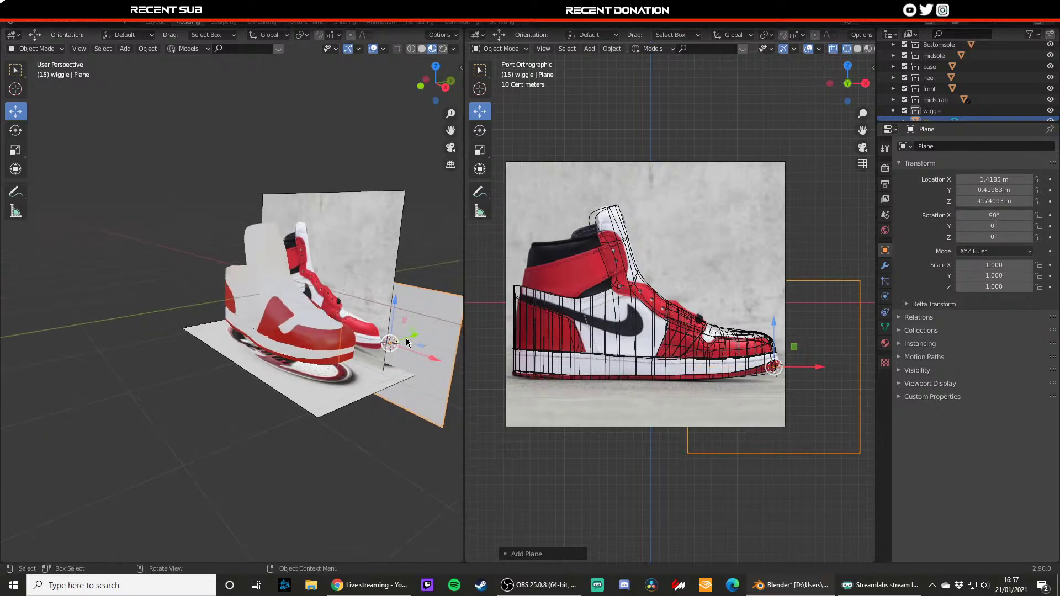
pyautogui.moveTo(406, 338); pyautogui.dragTo(324, 352)
pyautogui.press('KP_7')
pyautogui.scroll(5, 314, 299)
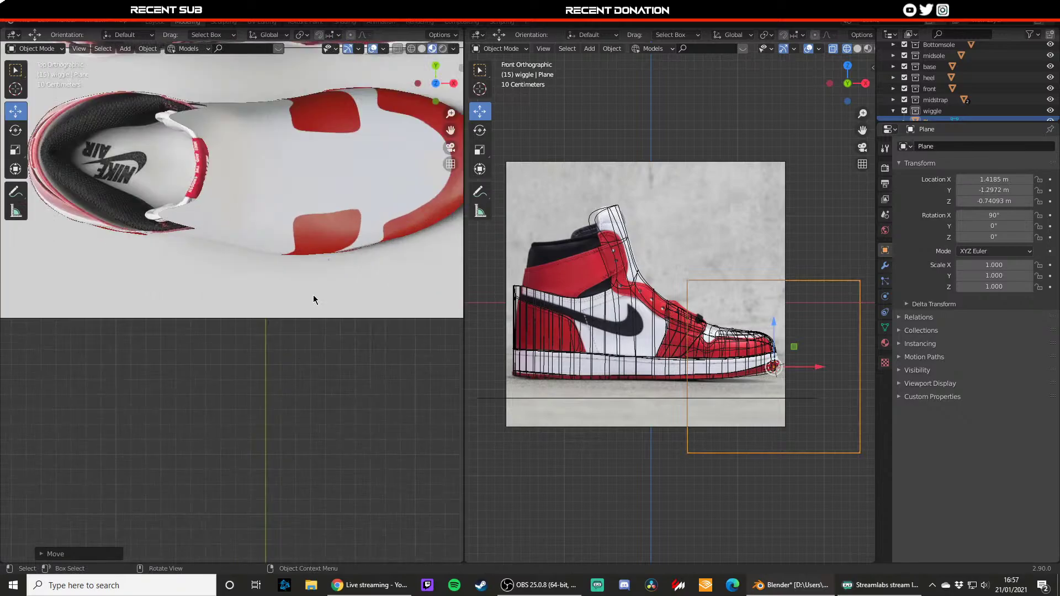
pyautogui.scroll(-4, 331, 276)
pyautogui.press('g')
pyautogui.press('x')
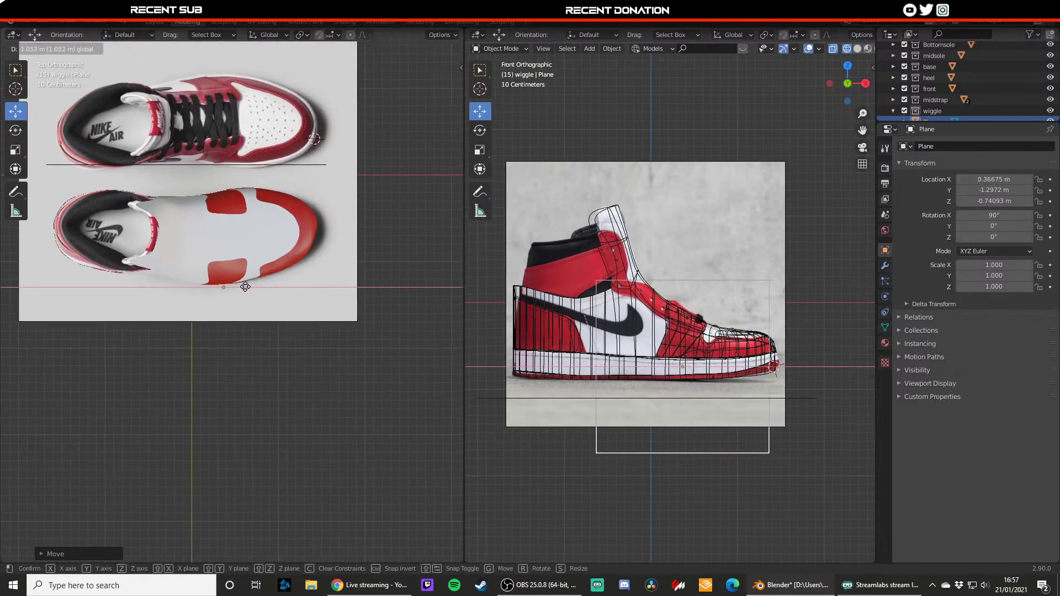
pyautogui.moveTo(246, 287); pyautogui.dragTo(227, 287)
pyautogui.keyDown('shift'); pyautogui.moveTo(227, 288); pyautogui.dragTo(293, 307, button='middle'); pyautogui.keyUp('shift')
pyautogui.moveTo(270, 282); pyautogui.dragTo(270, 278)
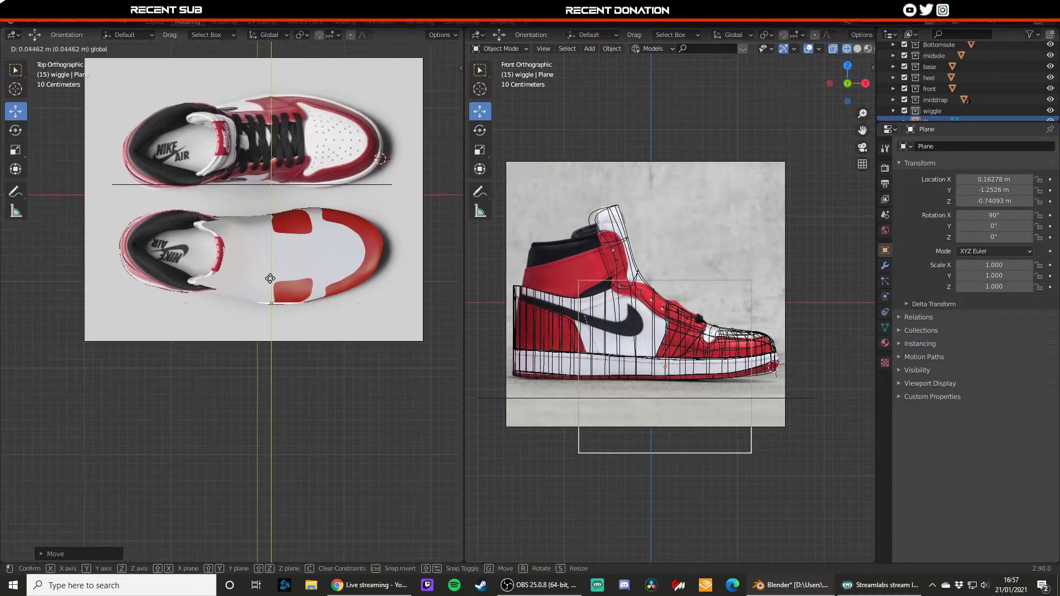
pyautogui.click(270, 277)
# - Scale the plane down to about 0.249 and keep the front view in wireframe shading
pyautogui.press('s')
pyautogui.click(685, 346)
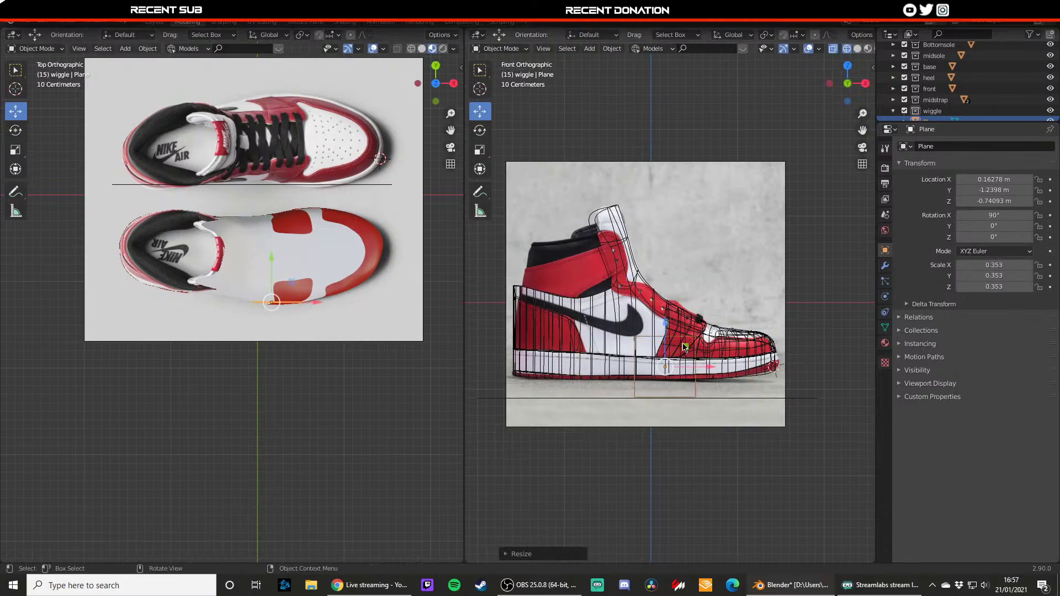
pyautogui.press('z')
pyautogui.click(694, 367)
pyautogui.scroll(1, 698, 362)
pyautogui.keyDown('shift'); pyautogui.moveTo(711, 343); pyautogui.dragTo(714, 328, button='middle'); pyautogui.keyUp('shift')
pyautogui.scroll(3, 707, 324)
pyautogui.press('s')
pyautogui.click(682, 344)
pyautogui.press('z')
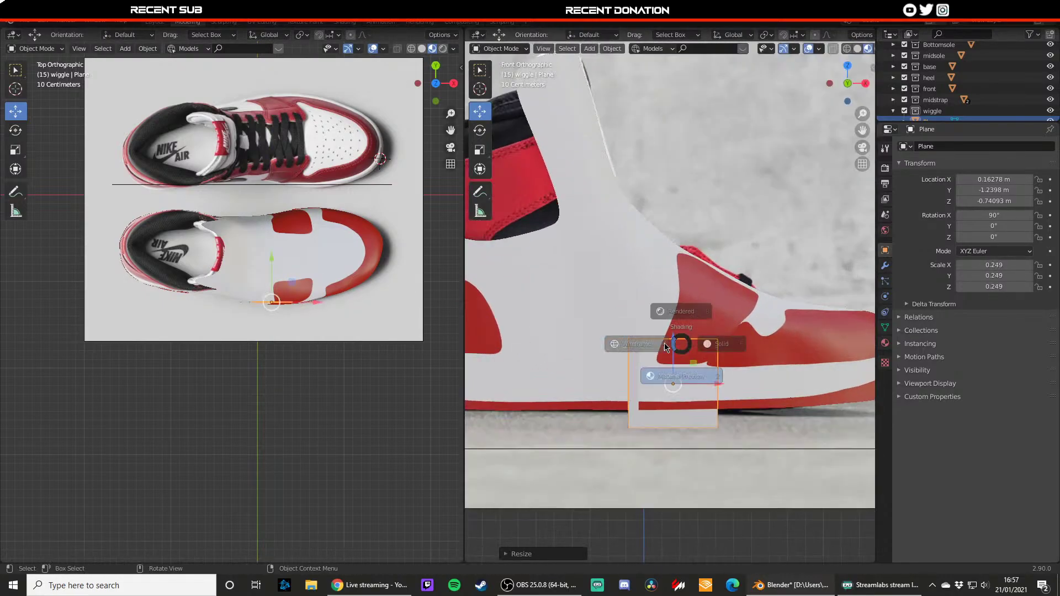
pyautogui.click(656, 341)
# - Position the plane over the red eyelet strap at about X -0.014 m and Z 0.064 m
pyautogui.moveTo(672, 347); pyautogui.dragTo(673, 238)
pyautogui.moveTo(691, 278)
pyautogui.keyDown('shift'); pyautogui.mouseDown(button='middle')
pyautogui.moveTo(609, 286)
pyautogui.moveTo(646, 306)
pyautogui.mouseUp(button='middle'); pyautogui.keyUp('shift')
pyautogui.scroll(1, 610, 285)
pyautogui.moveTo(618, 263); pyautogui.dragTo(578, 230)
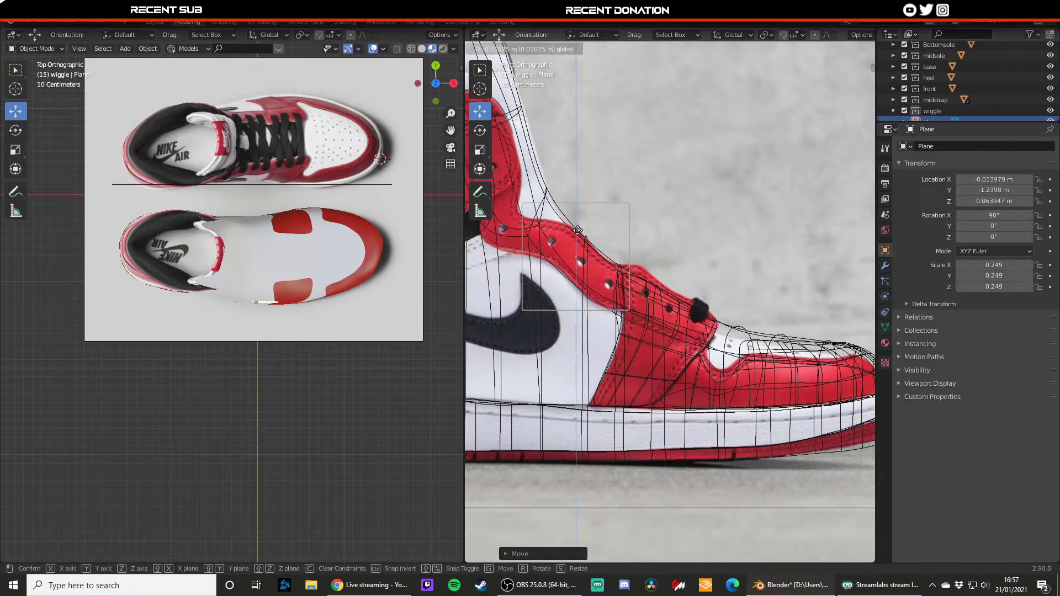
pyautogui.click(577, 230)
# - Lower the plane's upper toe-side corner vertex along Z onto the upper edge of the eyelet strap
pyautogui.press('Tab')
pyautogui.press('g')
pyautogui.press('z')
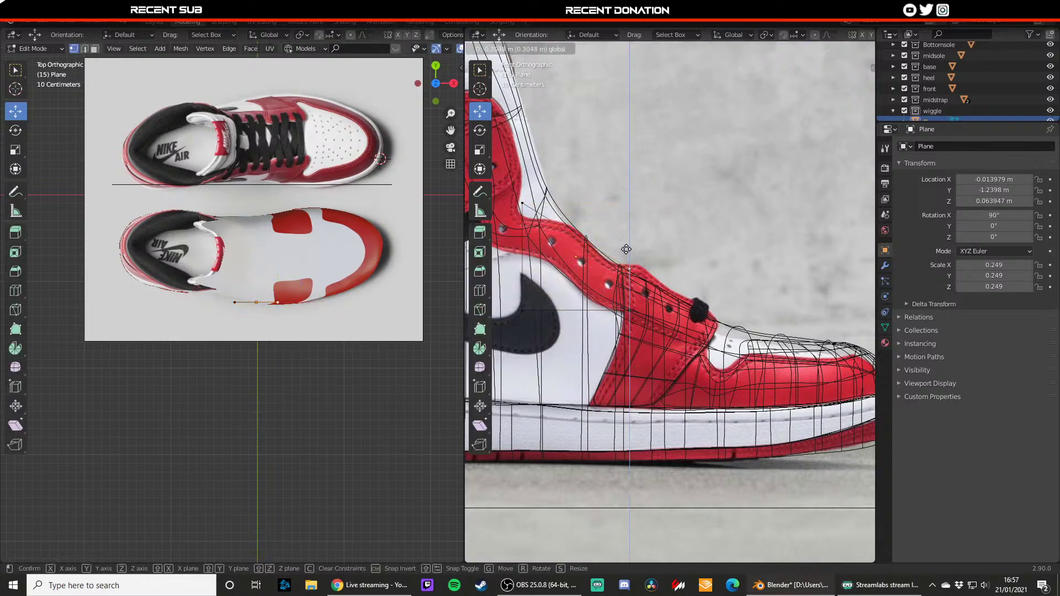
pyautogui.moveTo(626, 245); pyautogui.dragTo(625, 245)
# - Move the plane's lower toe-side vertex along Y onto the shoe surface and fine-tune the upper toe-side vertex along Z
pyautogui.moveTo(348, 365); pyautogui.dragTo(229, 229, button='middle')
pyautogui.scroll(6, 246, 313)
pyautogui.press('Tab')
pyautogui.press('Tab')
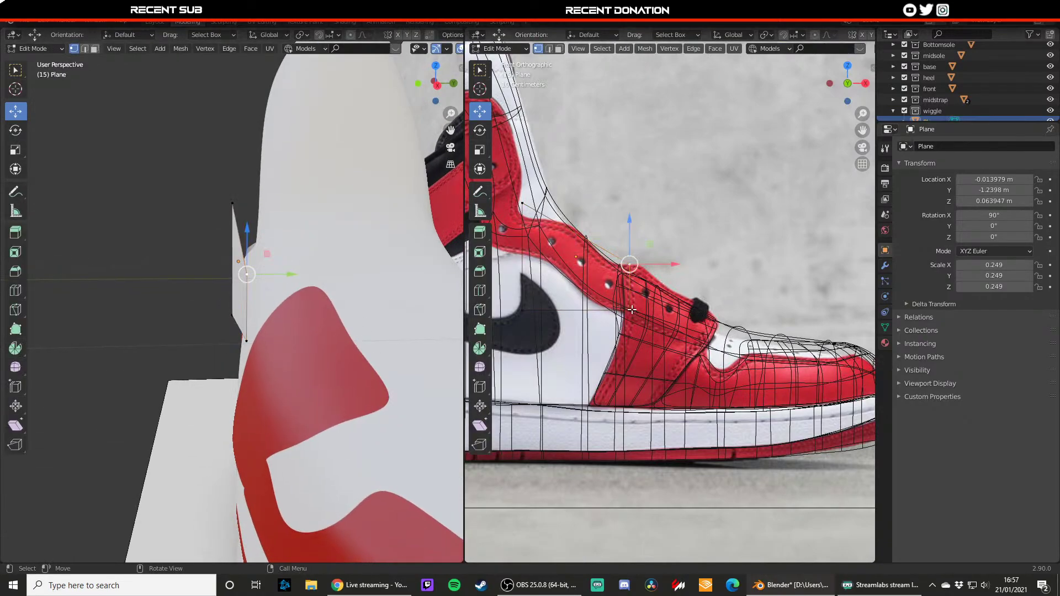
pyautogui.click(630, 310)
pyautogui.press('g')
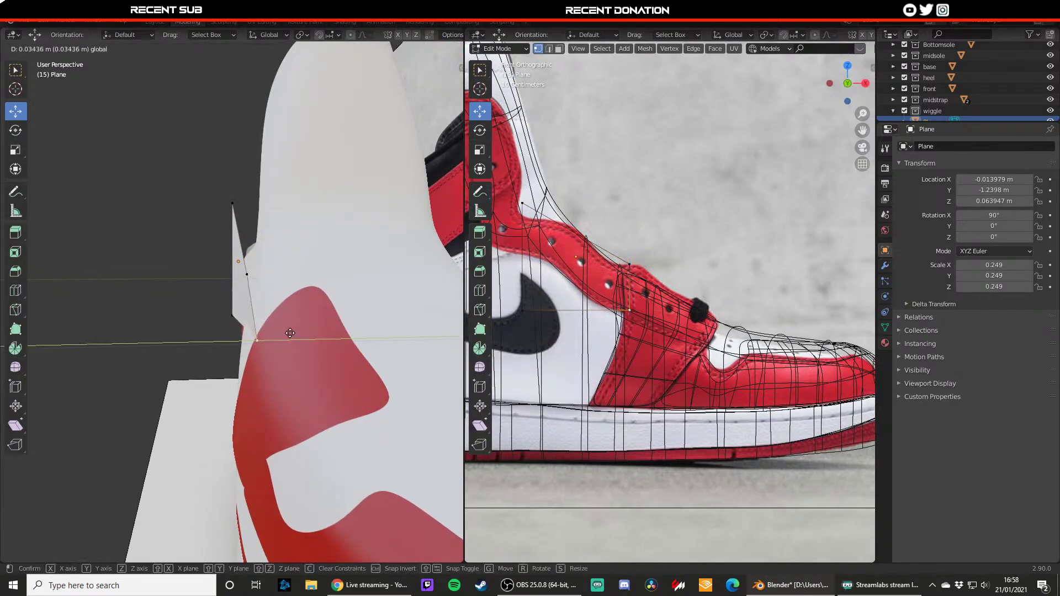
pyautogui.click(294, 334)
pyautogui.press('g')
pyautogui.press('z')
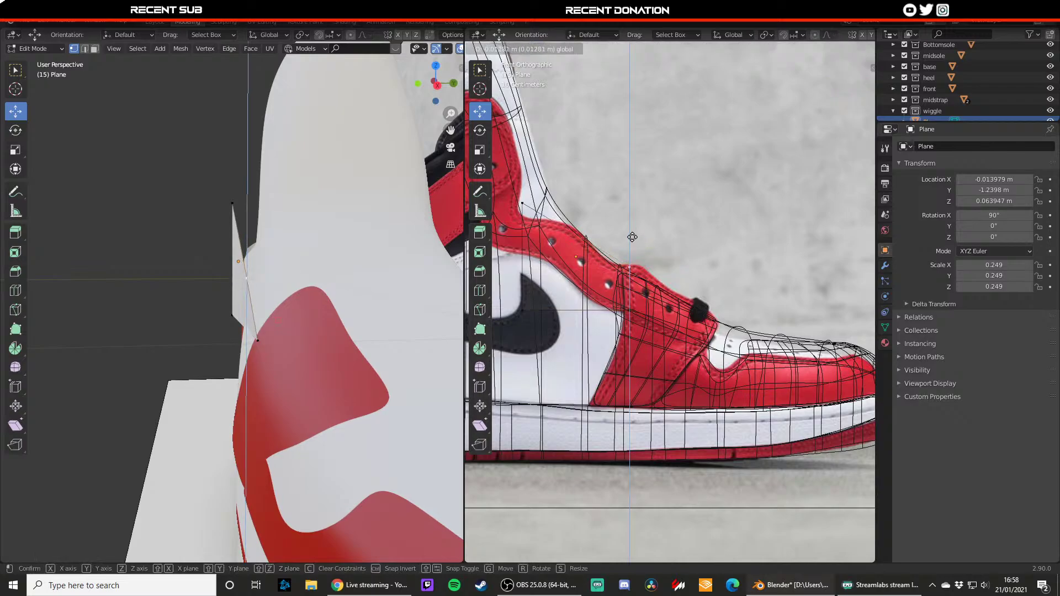
pyautogui.click(631, 236)
# - Check the plane's fit against the shoe's side in Object Mode and isolate the references collection
pyautogui.press('Tab')
pyautogui.moveTo(250, 268); pyautogui.dragTo(275, 278, button='middle')
pyautogui.moveTo(239, 231); pyautogui.dragTo(305, 215, button='middle')
pyautogui.scroll(-1, 574, 267)
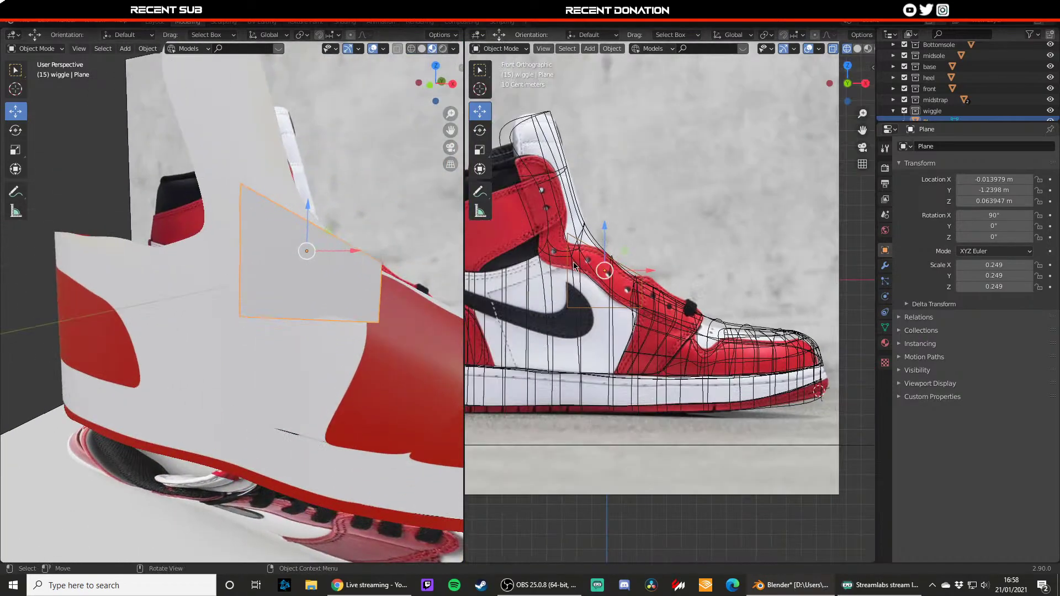
pyautogui.moveTo(182, 185); pyautogui.dragTo(231, 399, button='middle')
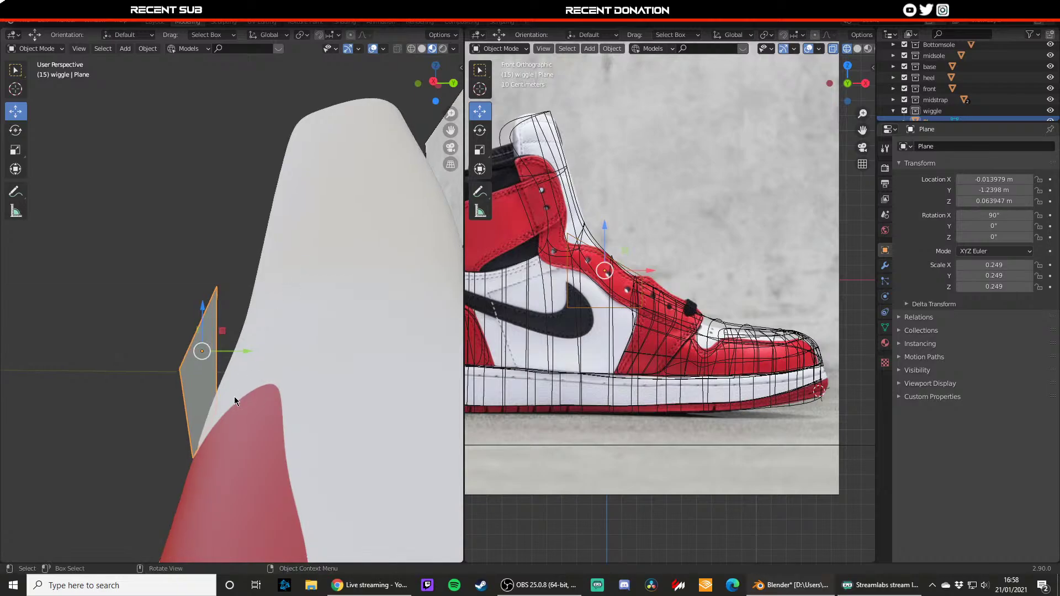
pyautogui.press('1')
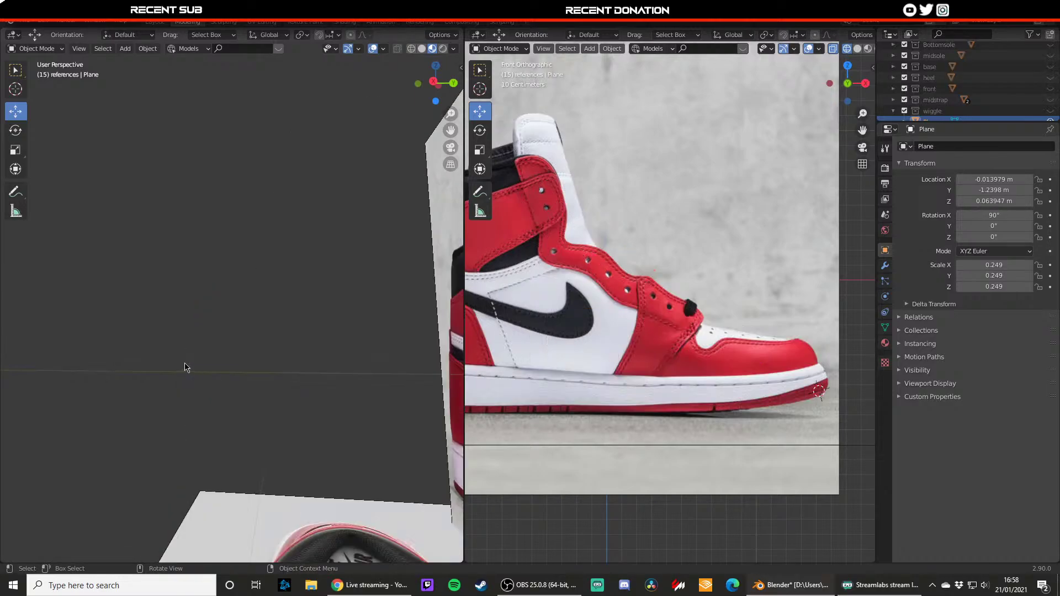
# - Unhide the shoe part collections from Bottomsole through wiggle, together with the eyelet strap plane
pyautogui.scroll(2, 942, 86)
pyautogui.moveTo(1050, 70); pyautogui.dragTo(1055, 104)
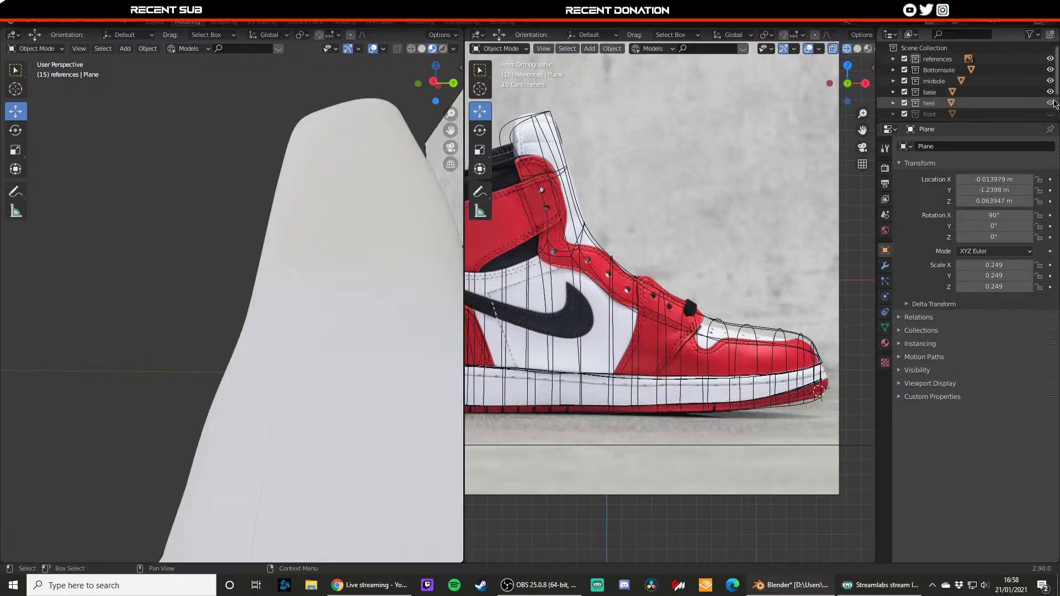
pyautogui.click(1051, 115)
pyautogui.scroll(-3, 1051, 115)
pyautogui.click(1050, 89)
pyautogui.click(1050, 100)
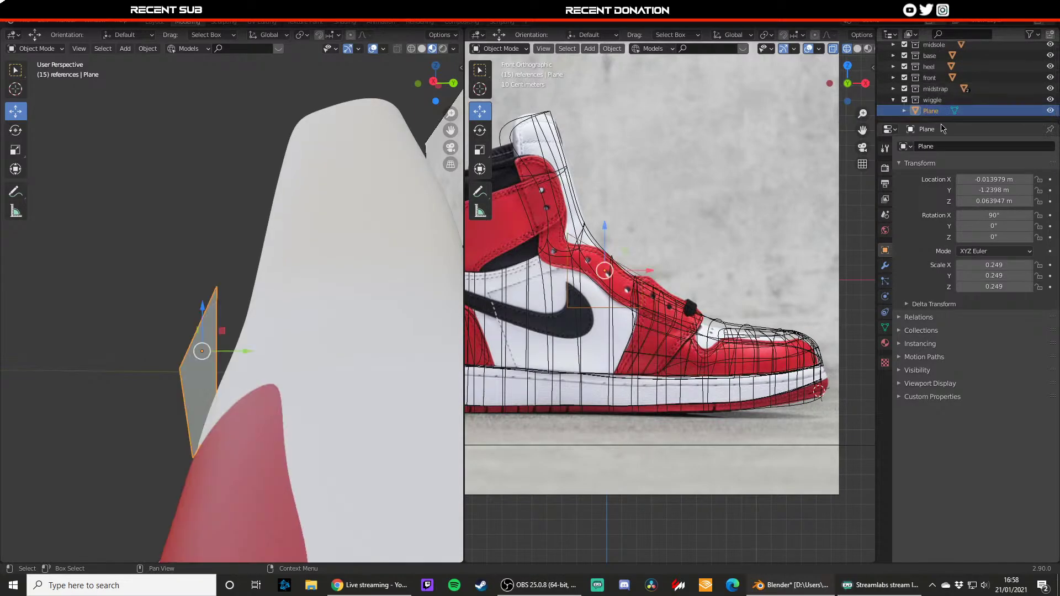
pyautogui.press('Tab')
pyautogui.moveTo(219, 371); pyautogui.dragTo(255, 375)
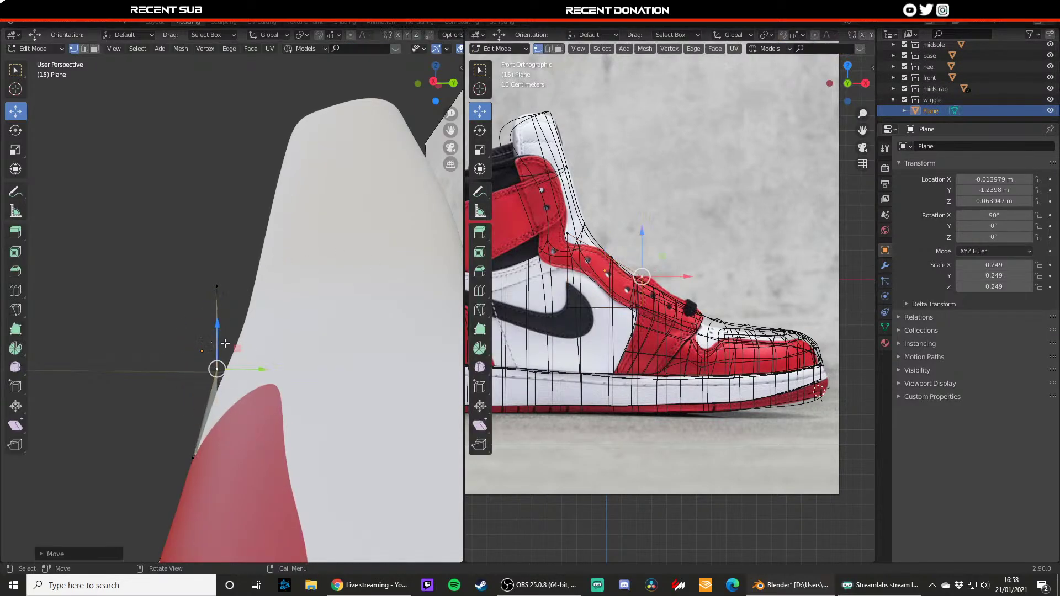
pyautogui.moveTo(218, 342); pyautogui.dragTo(218, 363)
pyautogui.hotkey('ctrl', 'z')
pyautogui.hotkey('ctrl', 'z')
pyautogui.press('Tab')
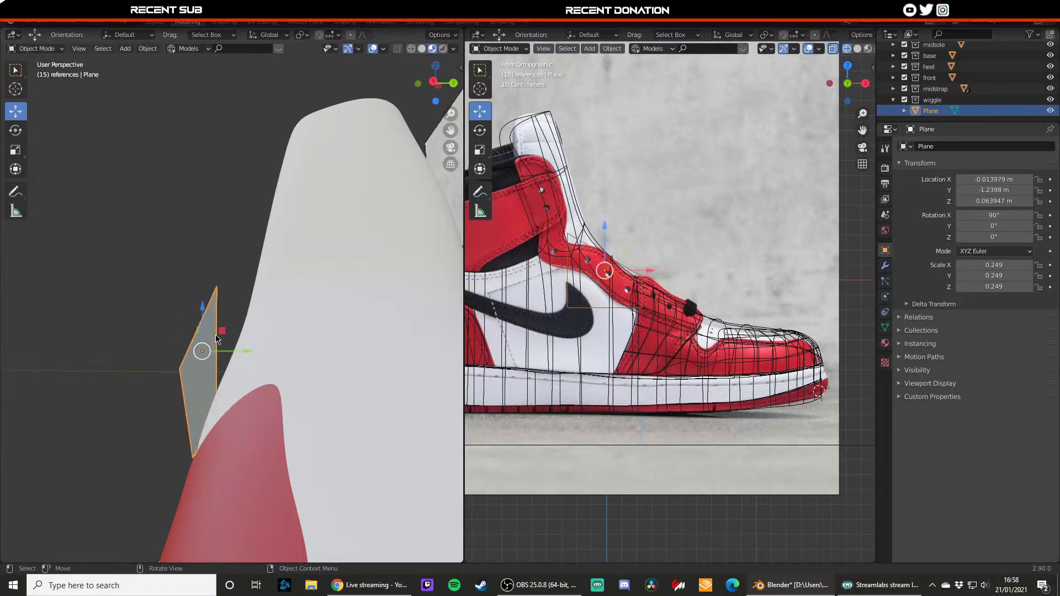
# - Move the plane's two heel-side vertices onto the upper and lower outline of the red eyelet strap, just toe-side of the third eyelet
pyautogui.scroll(-2, 601, 305)
pyautogui.press('Tab')
pyautogui.scroll(4, 600, 305)
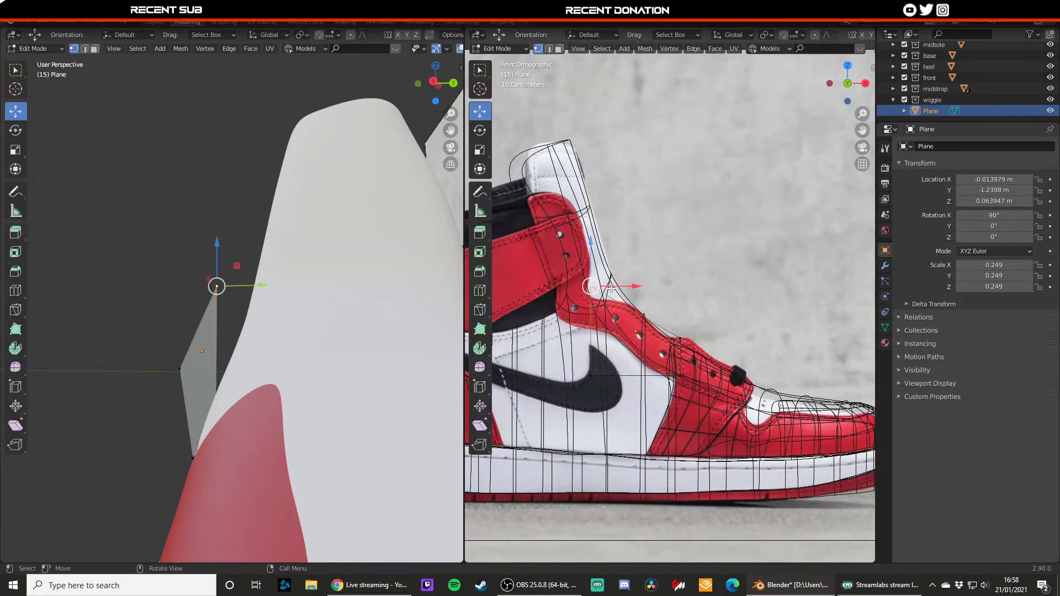
pyautogui.moveTo(611, 288); pyautogui.dragTo(690, 328)
pyautogui.moveTo(663, 307); pyautogui.dragTo(665, 318)
pyautogui.moveTo(689, 339); pyautogui.dragTo(666, 311)
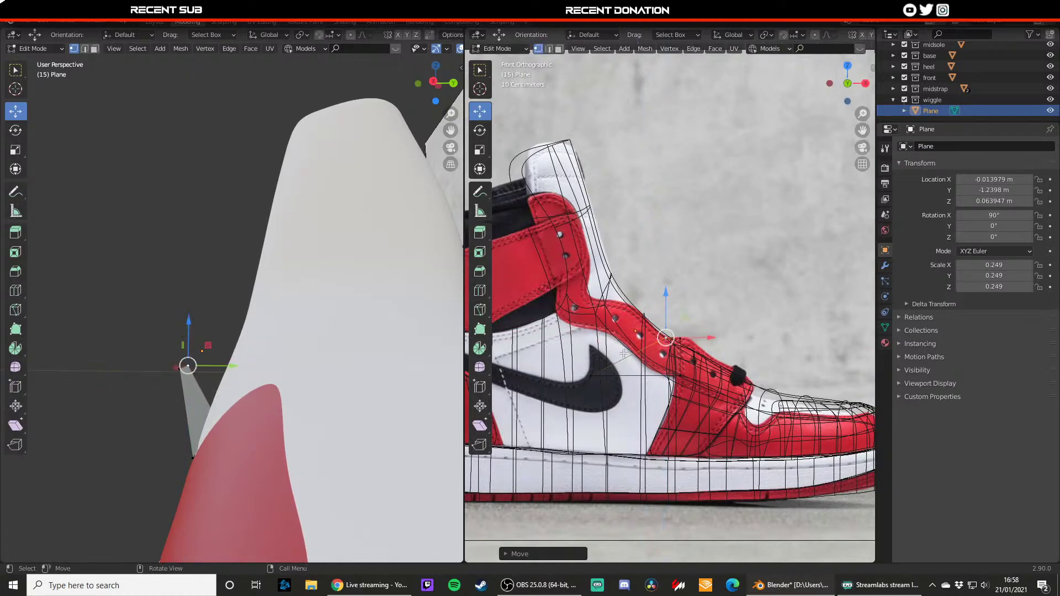
pyautogui.click(594, 374)
pyautogui.moveTo(633, 376); pyautogui.dragTo(713, 378)
pyautogui.moveTo(670, 347); pyautogui.dragTo(695, 345)
# - Extrude the plane's heel-side edge along the strap to the third eyelet from the toe
pyautogui.scroll(1, 682, 353)
pyautogui.click(665, 347)
pyautogui.press('2')
pyautogui.click(665, 364)
pyautogui.press('e')
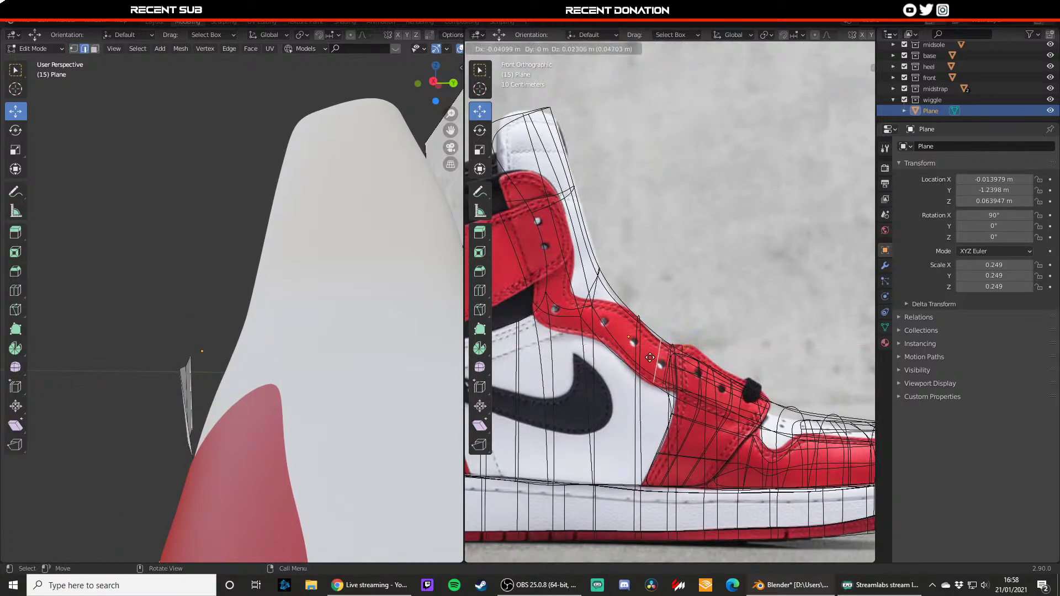
pyautogui.click(649, 364)
pyautogui.click(649, 359)
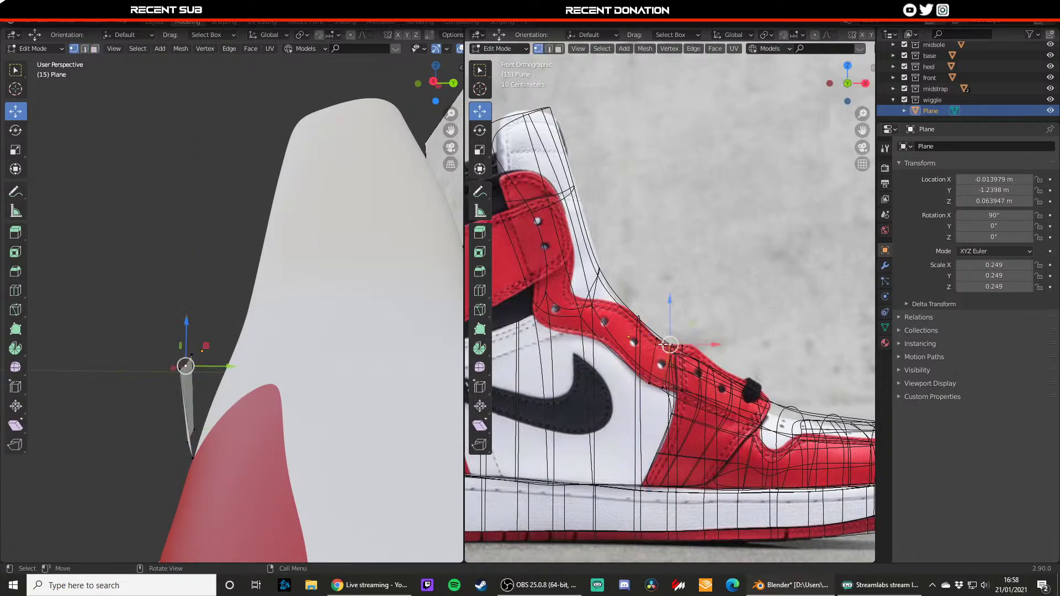
# - Fine-tune the upper vertices of the first strap segment along the strap's upper outline and shift one slightly along Y
pyautogui.click(671, 325)
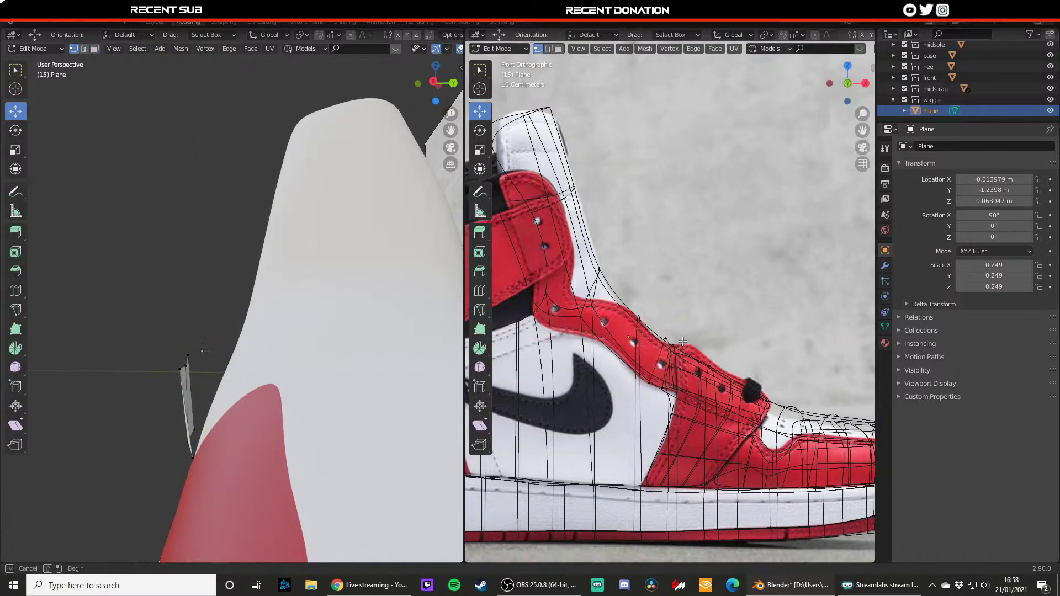
pyautogui.click(682, 342)
pyautogui.click(667, 338)
pyautogui.moveTo(675, 339); pyautogui.dragTo(665, 325)
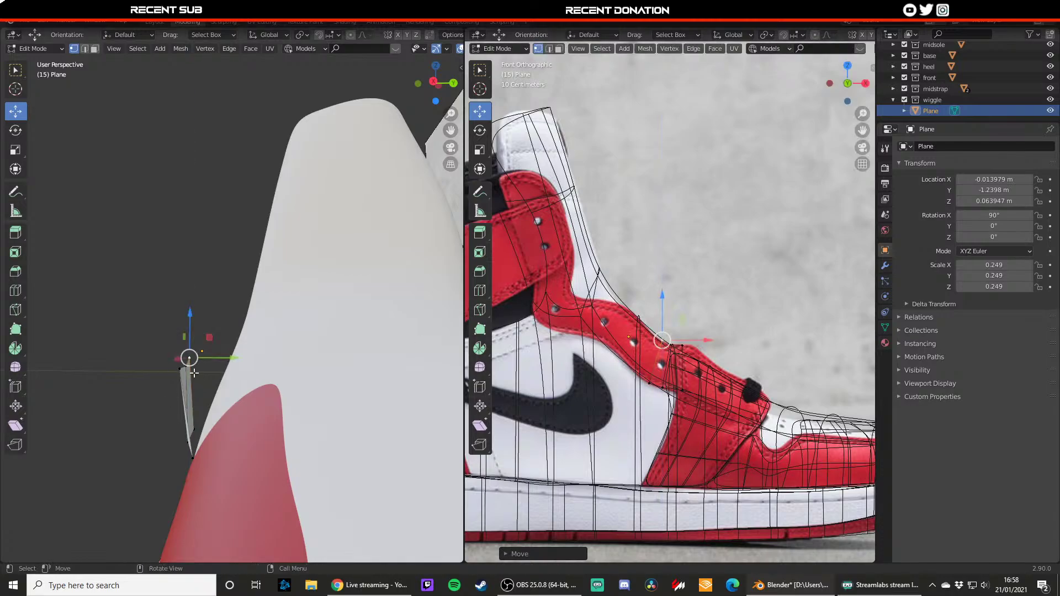
pyautogui.click(184, 370)
pyautogui.moveTo(204, 369); pyautogui.dragTo(209, 367)
# - Extrude the strap's end edge into a second segment between the third and fourth eyelets
pyautogui.scroll(-5, 300, 270)
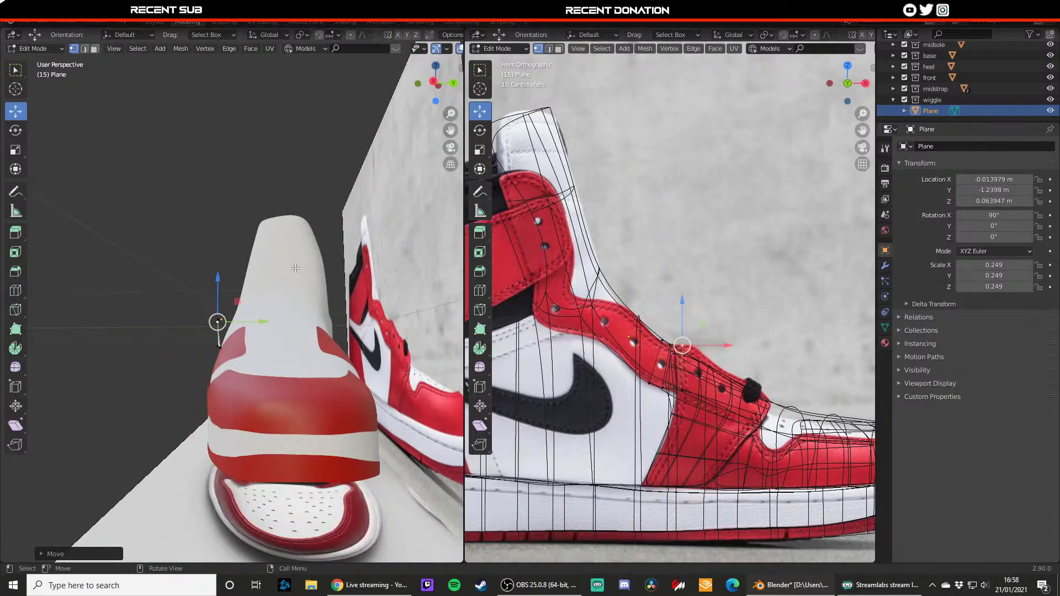
pyautogui.click(418, 84)
pyautogui.click(454, 84)
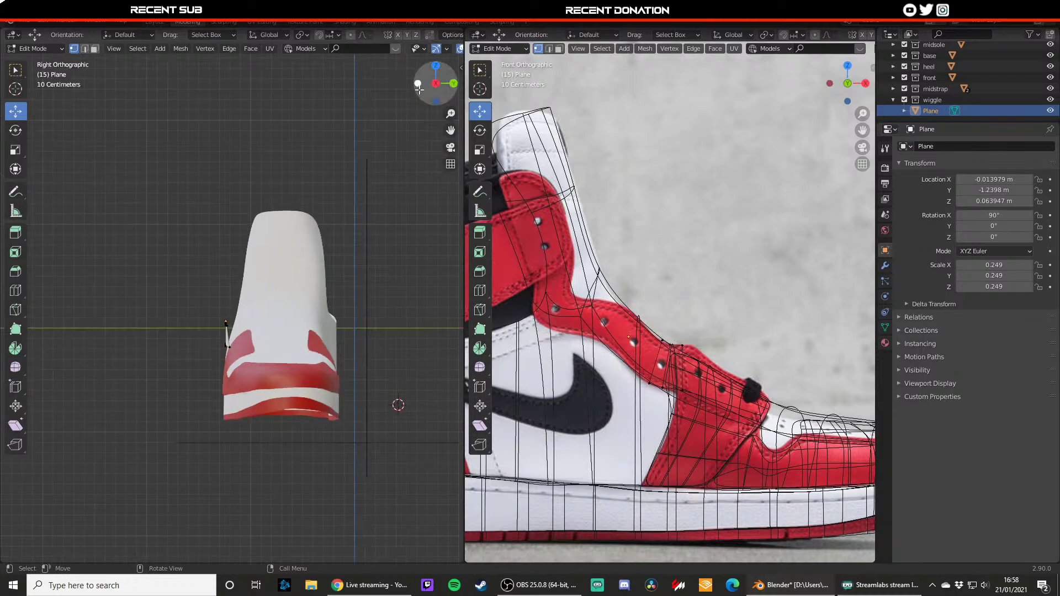
pyautogui.scroll(3, 230, 274)
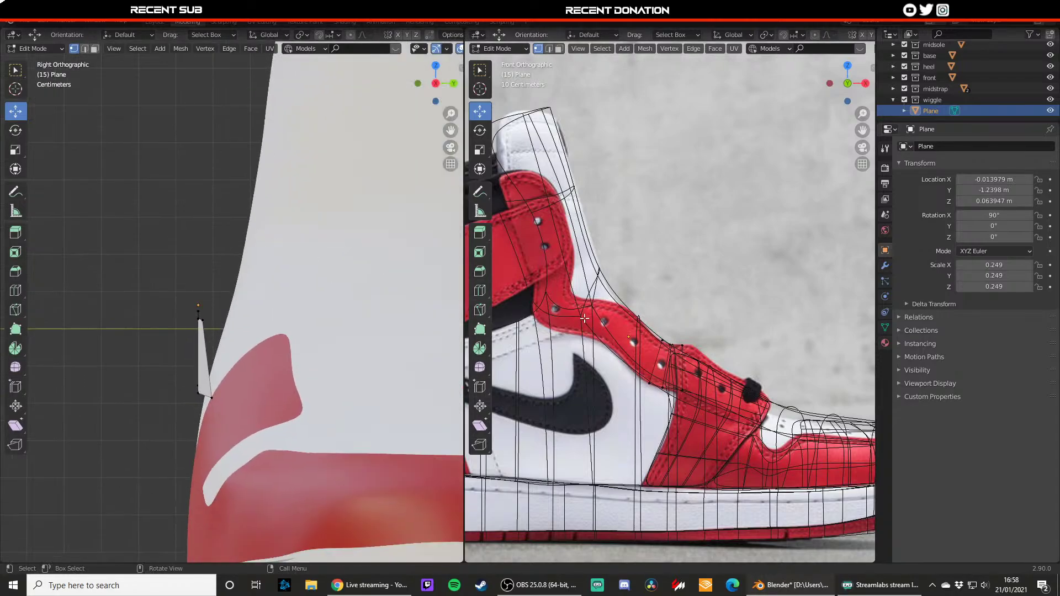
pyautogui.scroll(2, 662, 339)
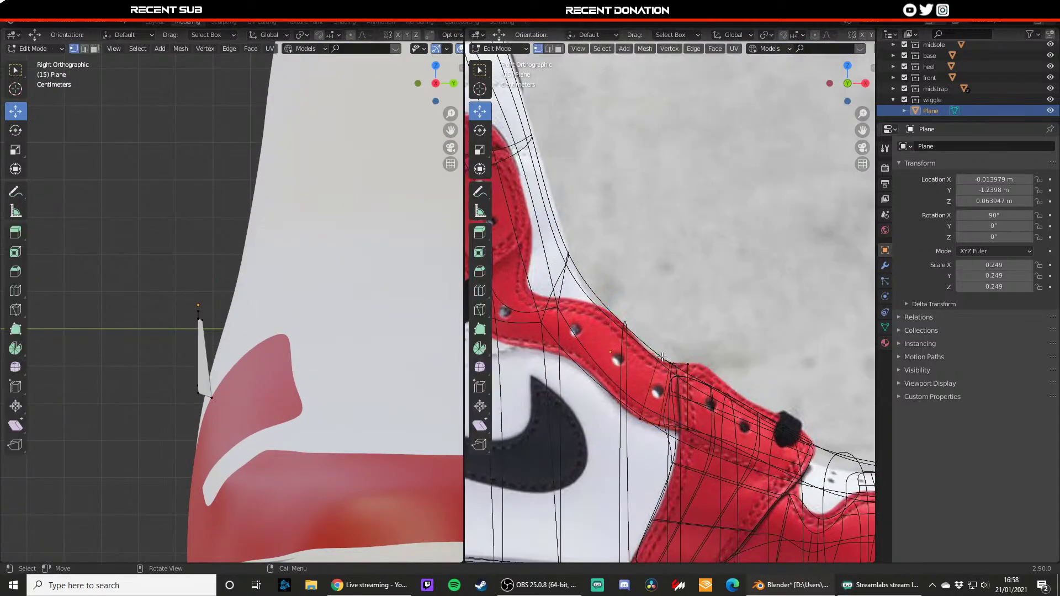
pyautogui.click(662, 358)
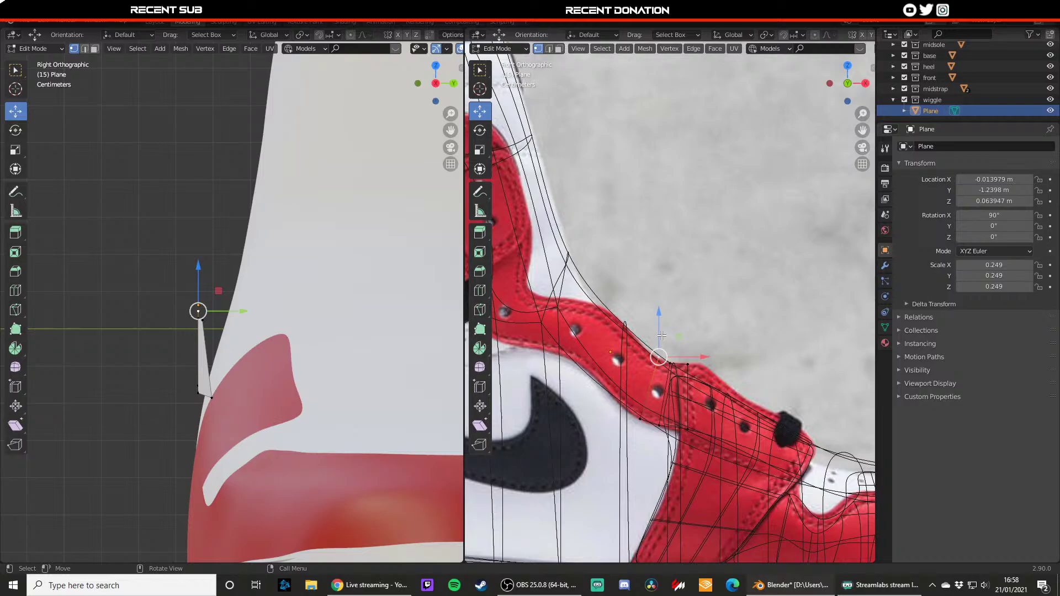
pyautogui.press('2')
pyautogui.click(647, 392)
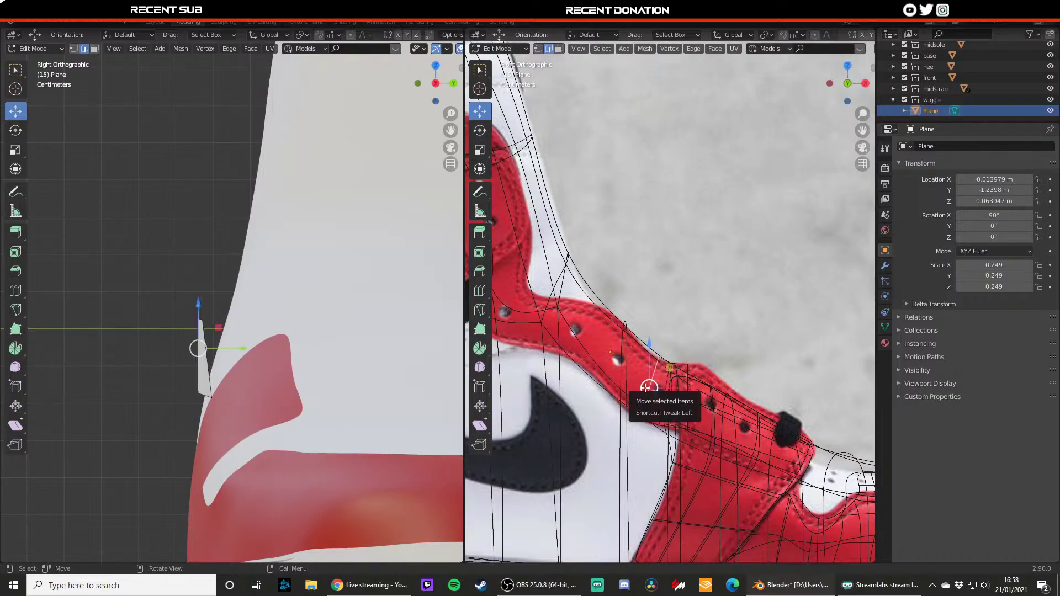
pyautogui.press('e')
pyautogui.moveTo(593, 361); pyautogui.dragTo(607, 371)
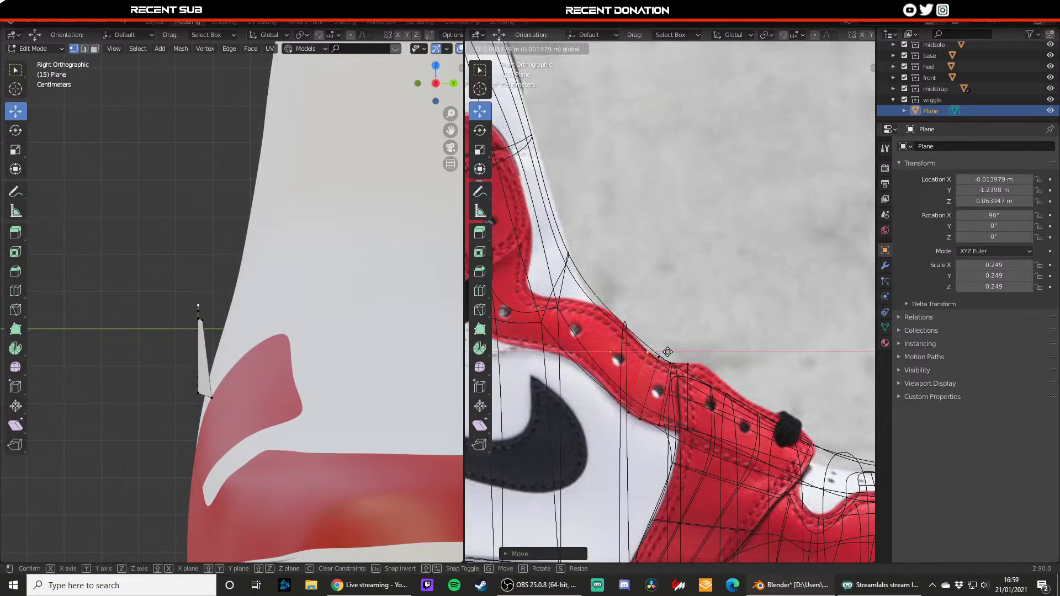
# - Move the second segment's lower vertex onto the strap's lower outline and adjust its upper vertex along Z
pyautogui.click(625, 409)
pyautogui.moveTo(652, 411); pyautogui.dragTo(623, 390)
pyautogui.press('g')
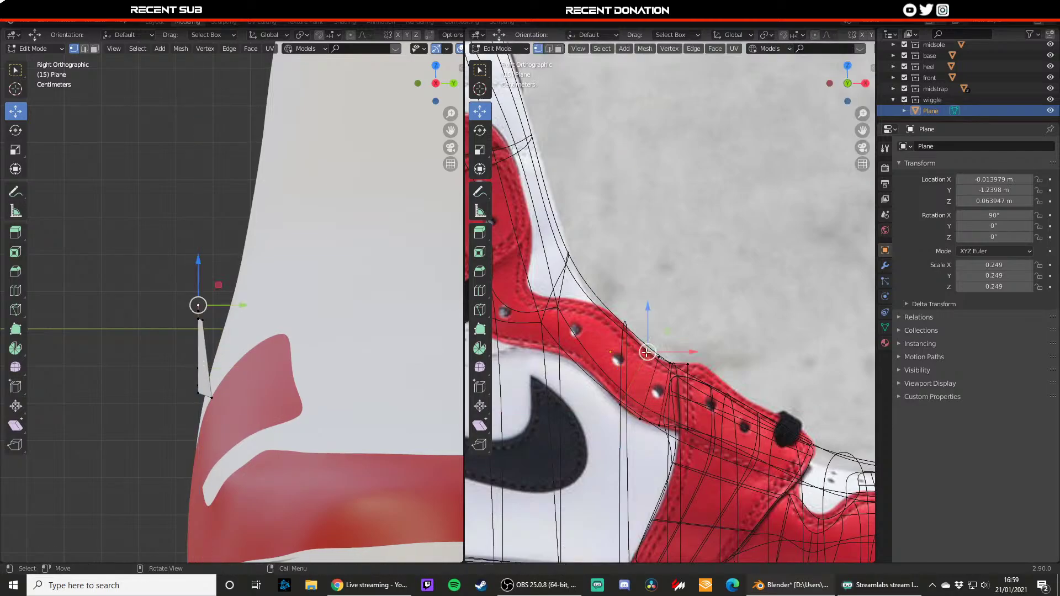
pyautogui.press('z')
pyautogui.click(649, 335)
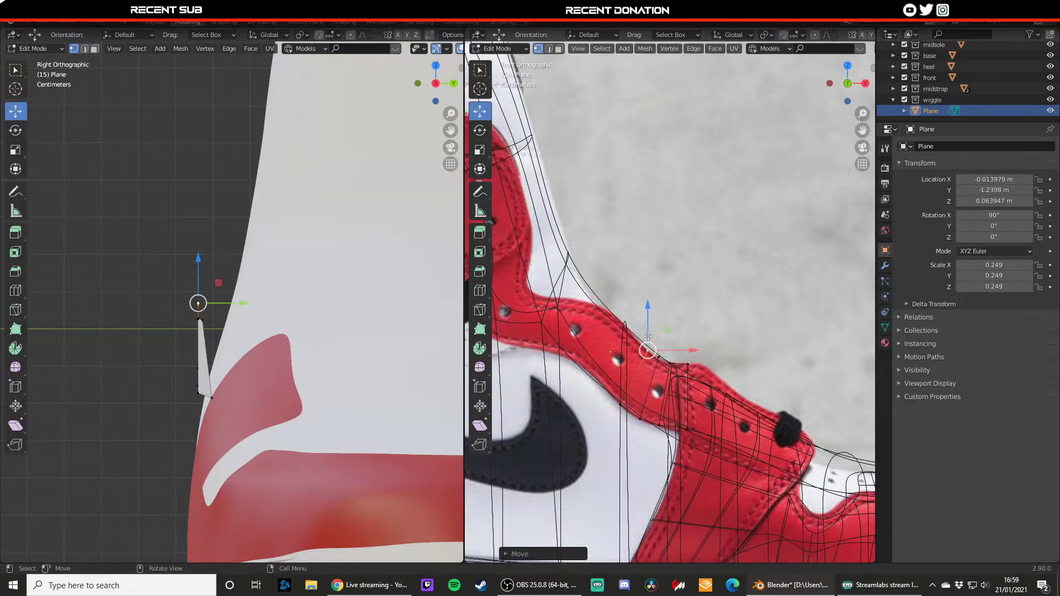
# - Extrude the strap's end edge into a third segment reaching the fourth eyelet
pyautogui.click(634, 376)
pyautogui.press('2')
pyautogui.click(634, 376)
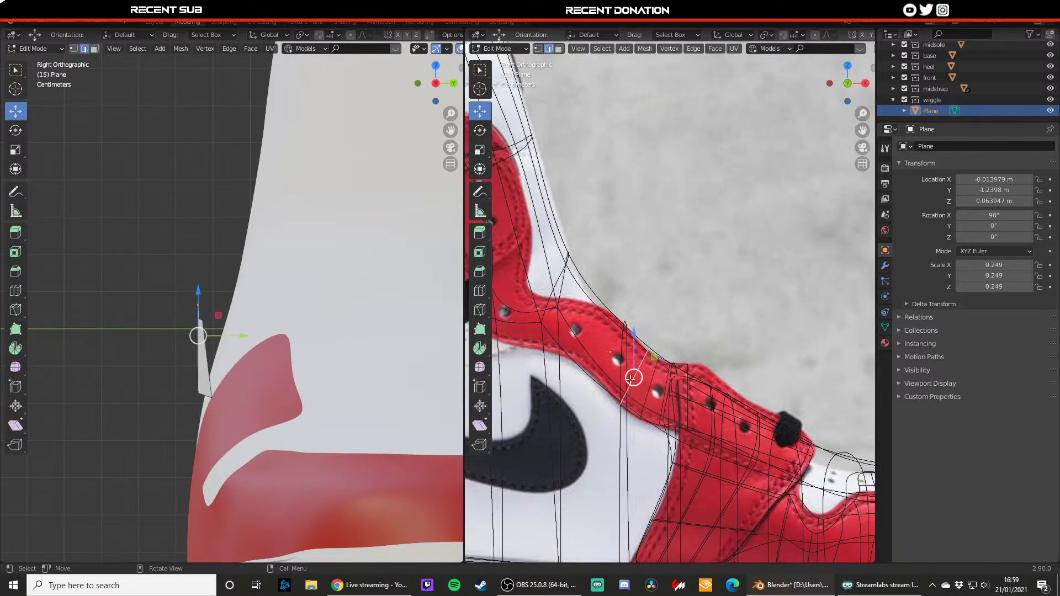
pyautogui.moveTo(634, 378); pyautogui.dragTo(635, 323)
# - Adjust the vertices of the edge at the fourth eyelet so they follow the strap's upper and lower outline
pyautogui.press('1')
pyautogui.click(625, 327)
pyautogui.click(598, 381)
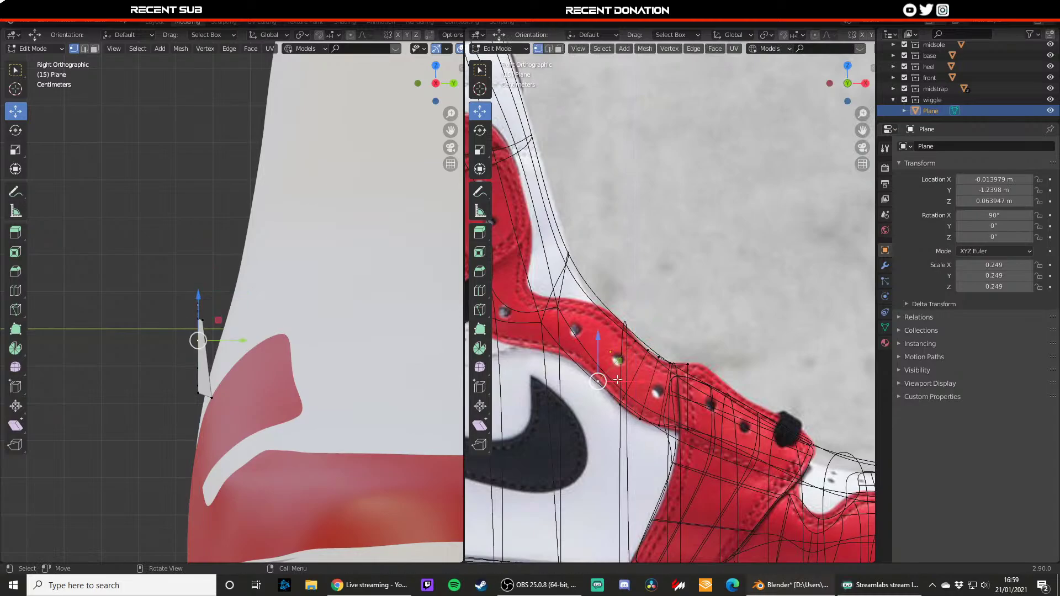
pyautogui.moveTo(619, 361); pyautogui.dragTo(623, 362)
pyautogui.click(637, 343)
pyautogui.click(651, 354)
pyautogui.click(661, 360)
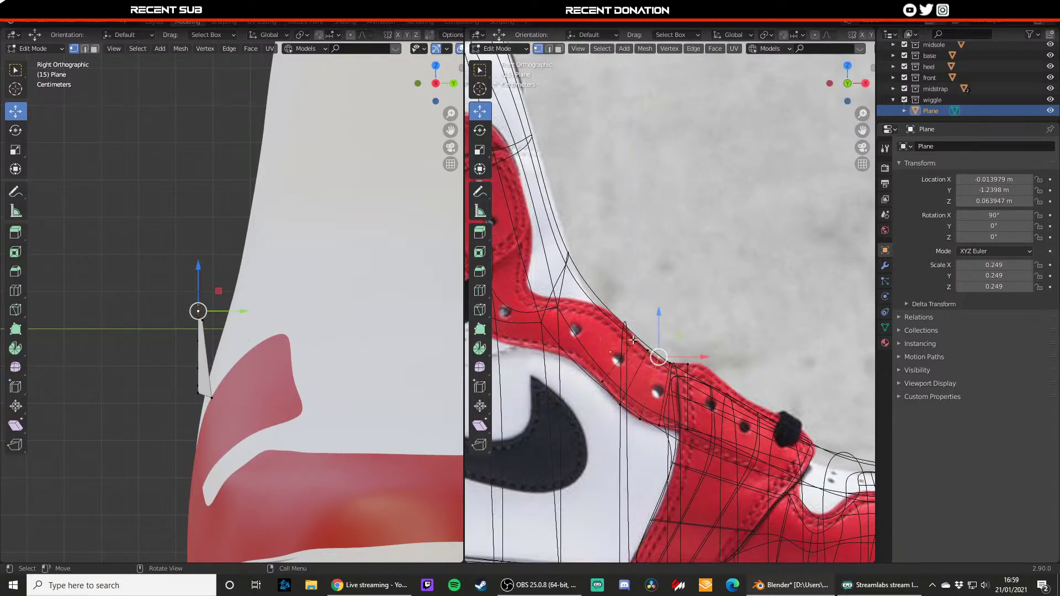
pyautogui.click(633, 339)
pyautogui.click(602, 365)
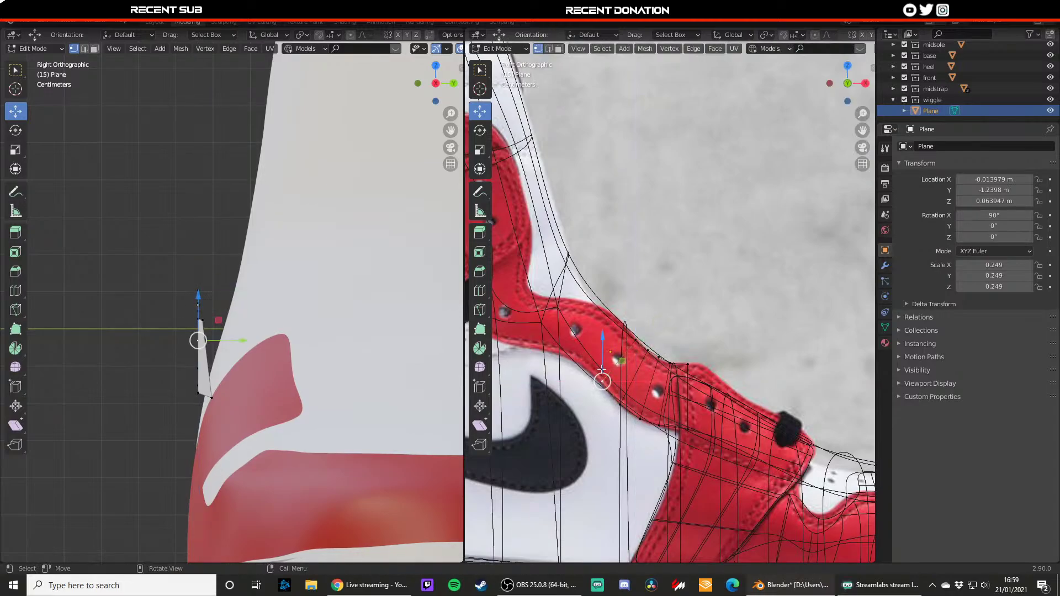
pyautogui.click(602, 366)
# - Extrude the strap edge midway to the fifth eyelet and fit its lower and upper vertices to the outline
pyautogui.press('2')
pyautogui.click(617, 360)
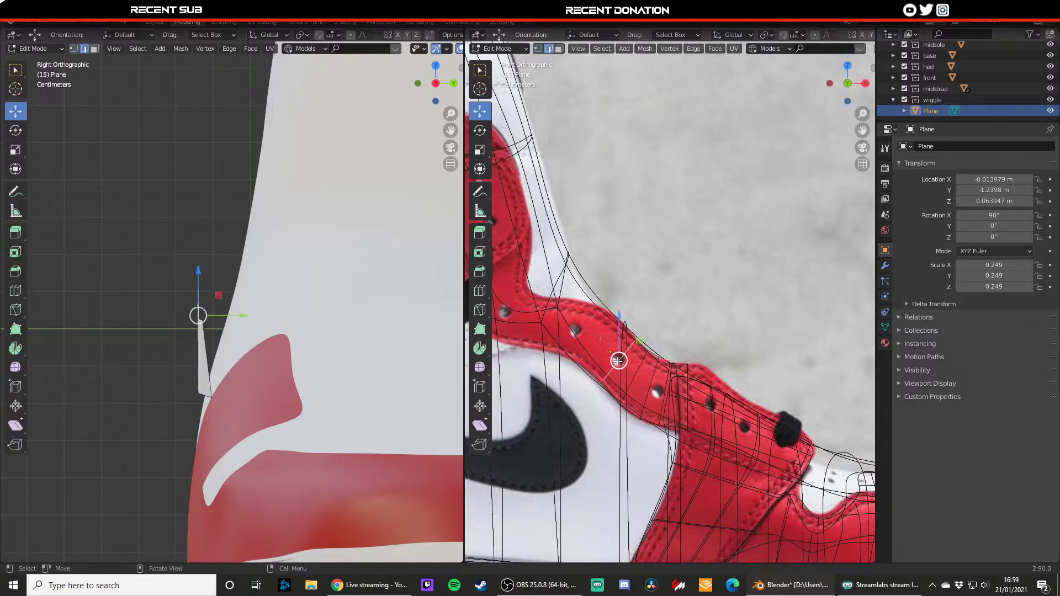
pyautogui.press('e')
pyautogui.click(600, 344)
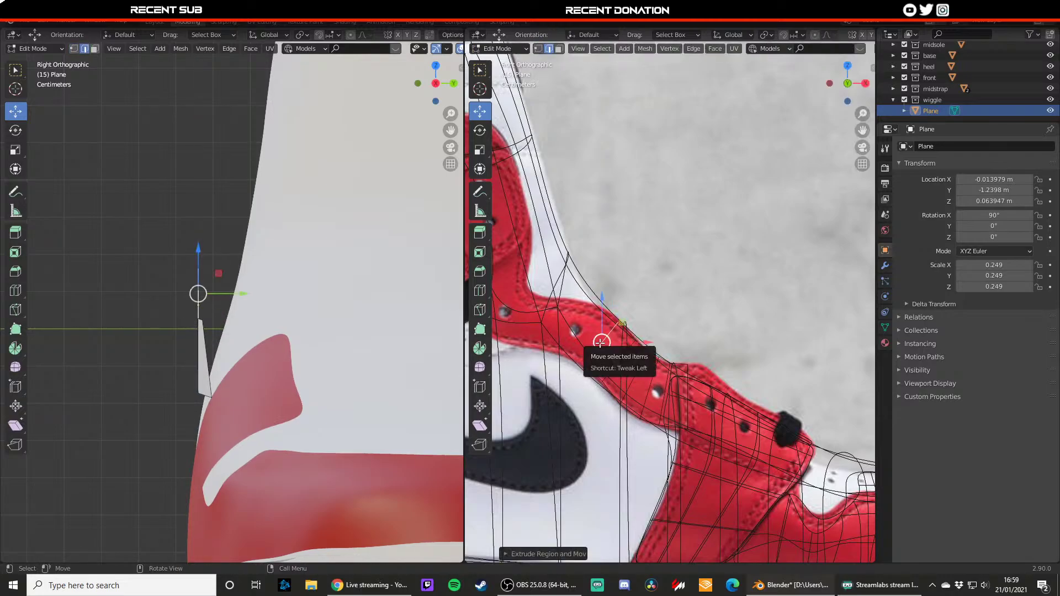
pyautogui.press('1')
pyautogui.click(587, 363)
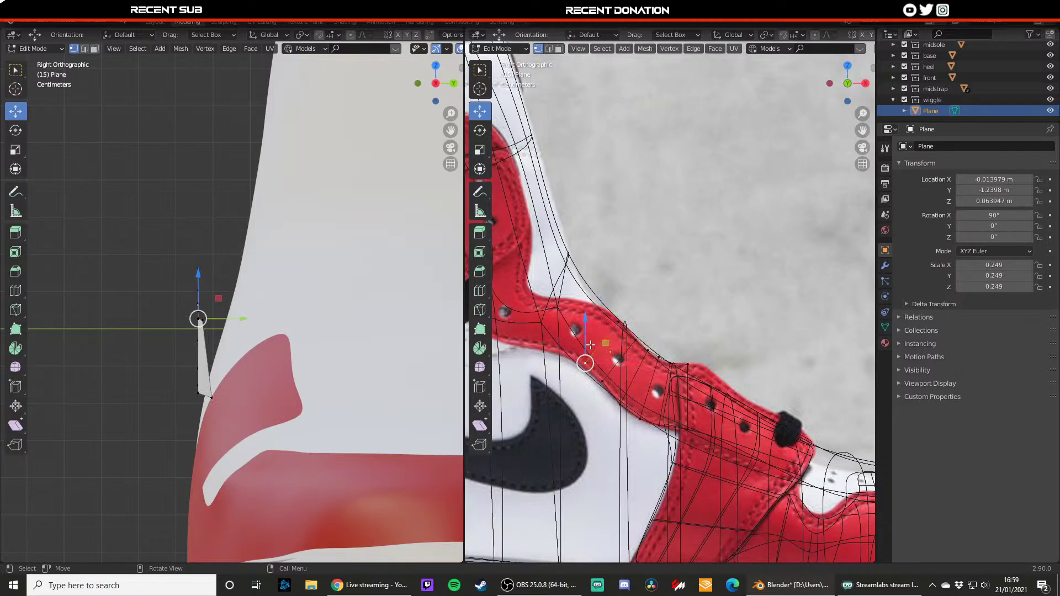
pyautogui.moveTo(587, 342); pyautogui.dragTo(586, 348)
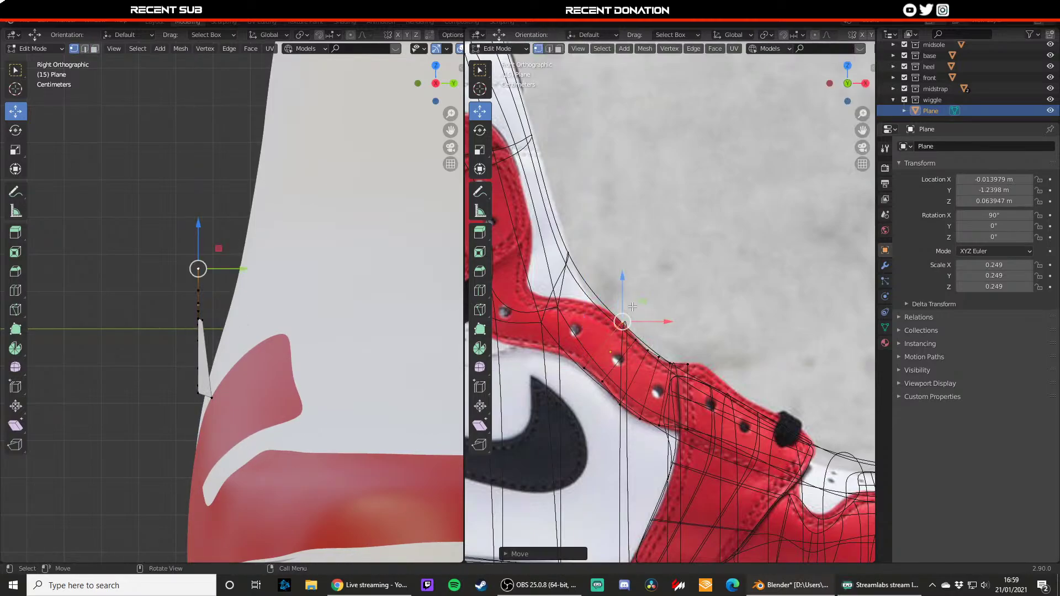
pyautogui.press('g')
pyautogui.press('z')
pyautogui.moveTo(622, 303); pyautogui.dragTo(622, 302)
# - Extrude the strap edge to the fifth eyelet and move both of its vertices onto the strap's outline
pyautogui.press('2')
pyautogui.click(601, 340)
pyautogui.press('e')
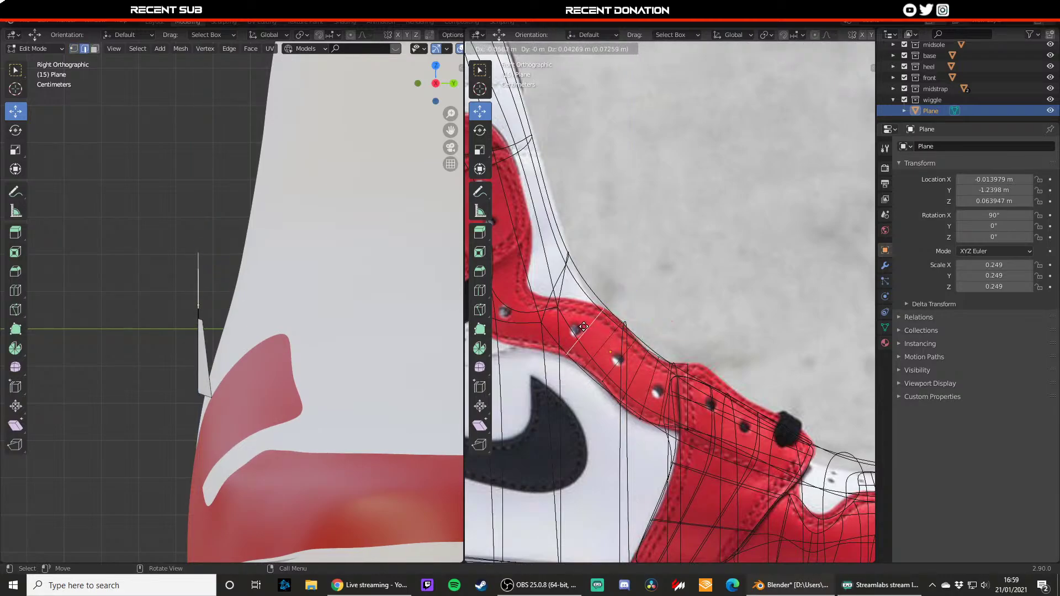
pyautogui.click(584, 327)
pyautogui.press('1')
pyautogui.click(605, 309)
pyautogui.moveTo(630, 306); pyautogui.dragTo(624, 305)
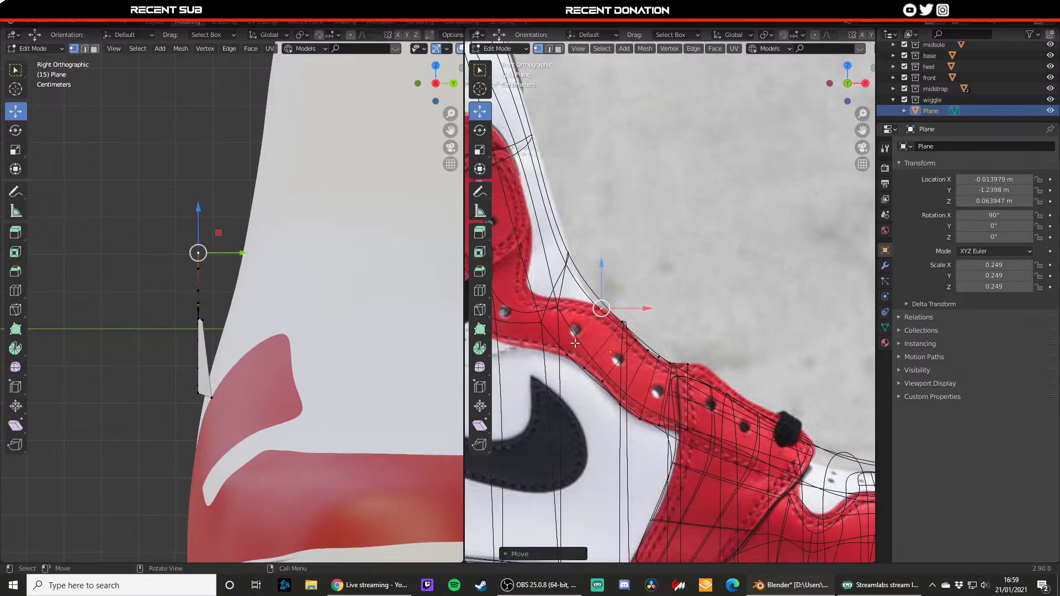
pyautogui.click(578, 345)
pyautogui.moveTo(608, 362); pyautogui.dragTo(550, 349)
# - Extrude the strap edge just past the fifth eyelet and fit its lower vertex to the strap's lower outline
pyautogui.press('2')
pyautogui.click(588, 338)
pyautogui.press('e')
pyautogui.click(564, 330)
pyautogui.press('1')
pyautogui.click(553, 353)
# - Extrude another strap segment toward the ankle bend, placing its lower vertex above the swoosh tip
pyautogui.press('2')
pyautogui.click(568, 329)
pyautogui.press('e')
pyautogui.click(542, 324)
pyautogui.press('1')
pyautogui.click(534, 350)
# - Extrude the strap edge up to the inner corner of the ankle bend and align its lower vertex with the outline
pyautogui.press('2')
pyautogui.click(541, 326)
pyautogui.press('e')
pyautogui.click(512, 319)
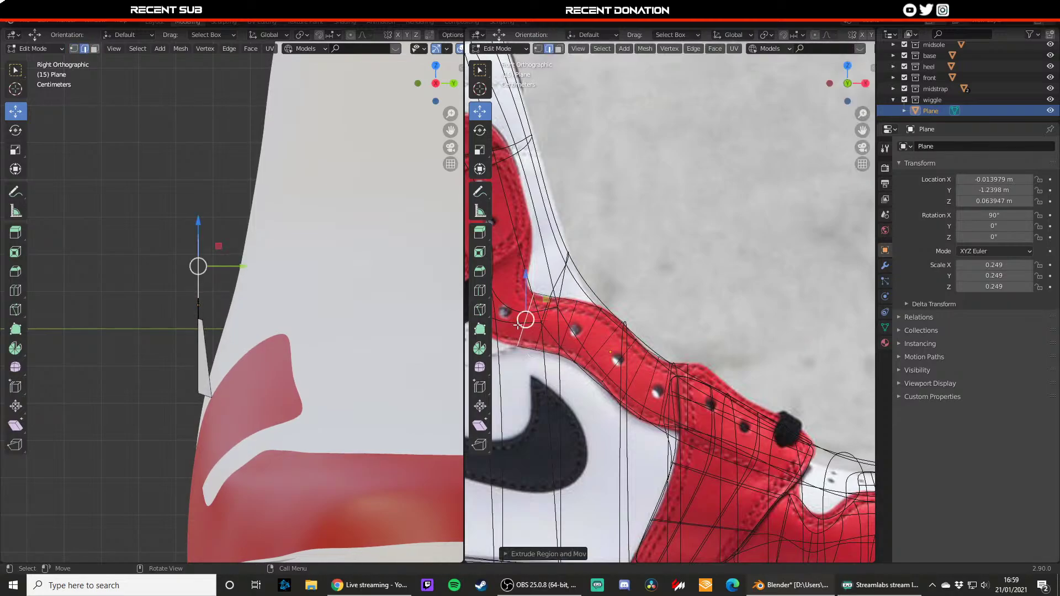
pyautogui.press('1')
pyautogui.click(519, 347)
# - Extrude the strap edge to the eyelet at the ankle bend and shift its lower and upper vertices along X onto the outline
pyautogui.keyDown('shift'); pyautogui.moveTo(530, 317); pyautogui.dragTo(543, 331, button='middle'); pyautogui.keyUp('shift')
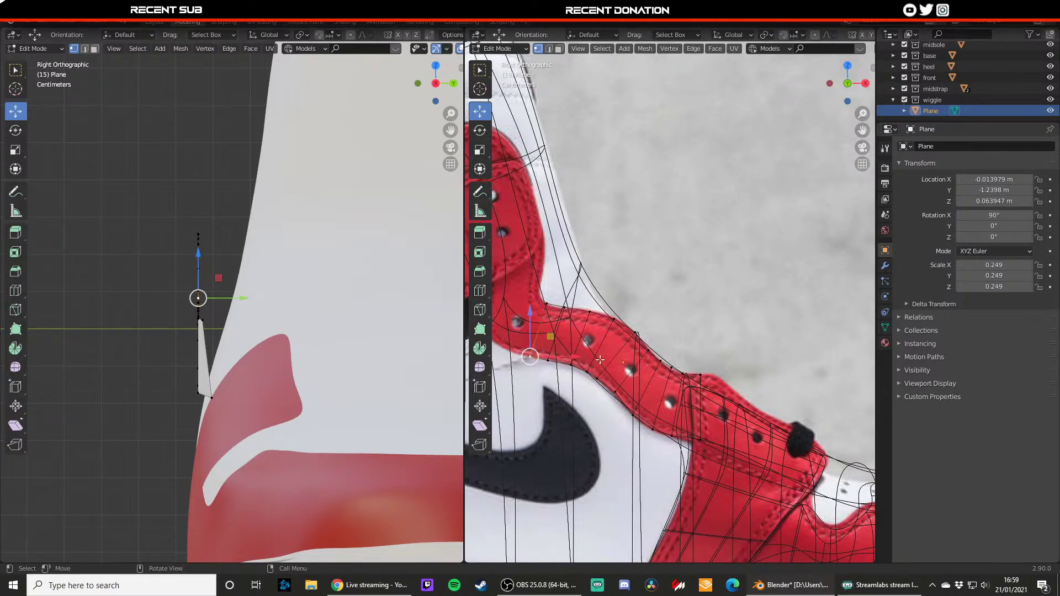
pyautogui.press('2')
pyautogui.click(539, 330)
pyautogui.press('e')
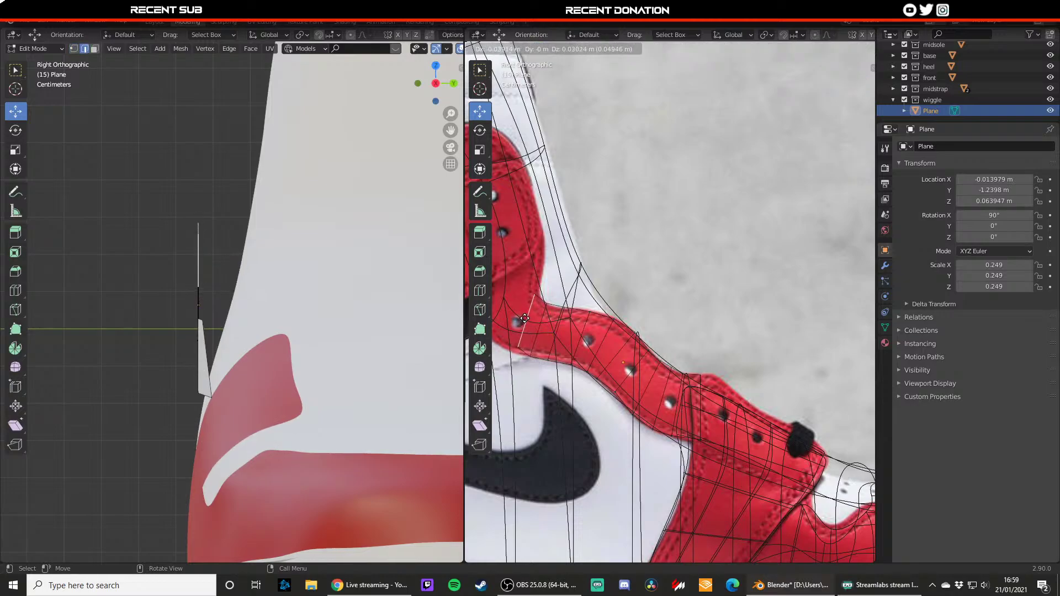
pyautogui.click(525, 318)
pyautogui.press('1')
pyautogui.click(519, 347)
pyautogui.moveTo(542, 347); pyautogui.dragTo(527, 347)
pyautogui.click(535, 294)
pyautogui.moveTo(556, 293); pyautogui.dragTo(557, 293)
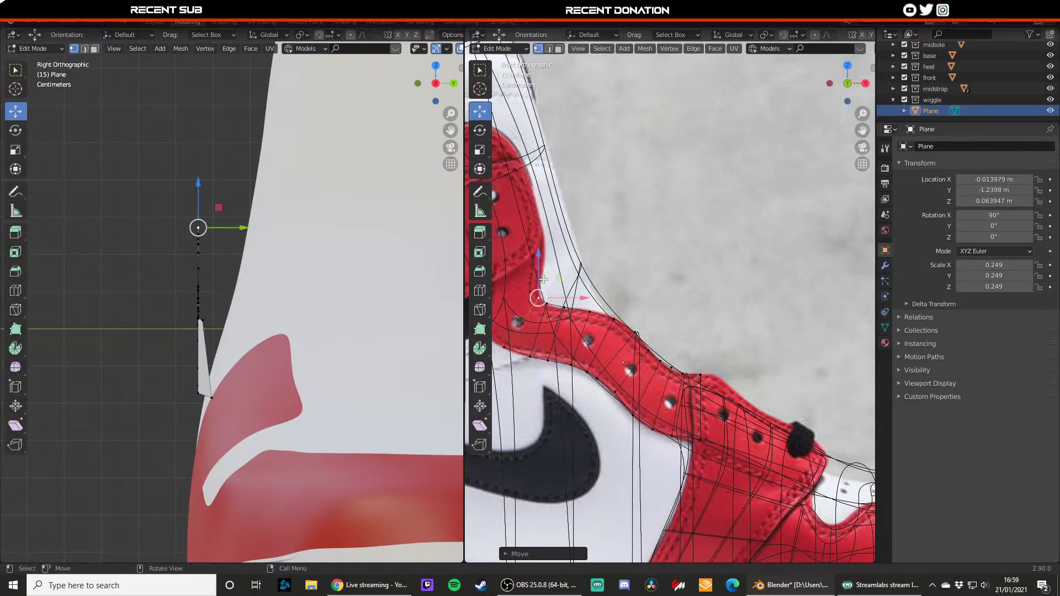
# - Extrude the strap edge around the ankle-bend eyelet and fit its lower vertex to the outline along X and Z
pyautogui.keyDown('shift'); pyautogui.moveTo(544, 279); pyautogui.dragTo(570, 284, button='middle'); pyautogui.keyUp('shift')
pyautogui.press('2')
pyautogui.click(543, 332)
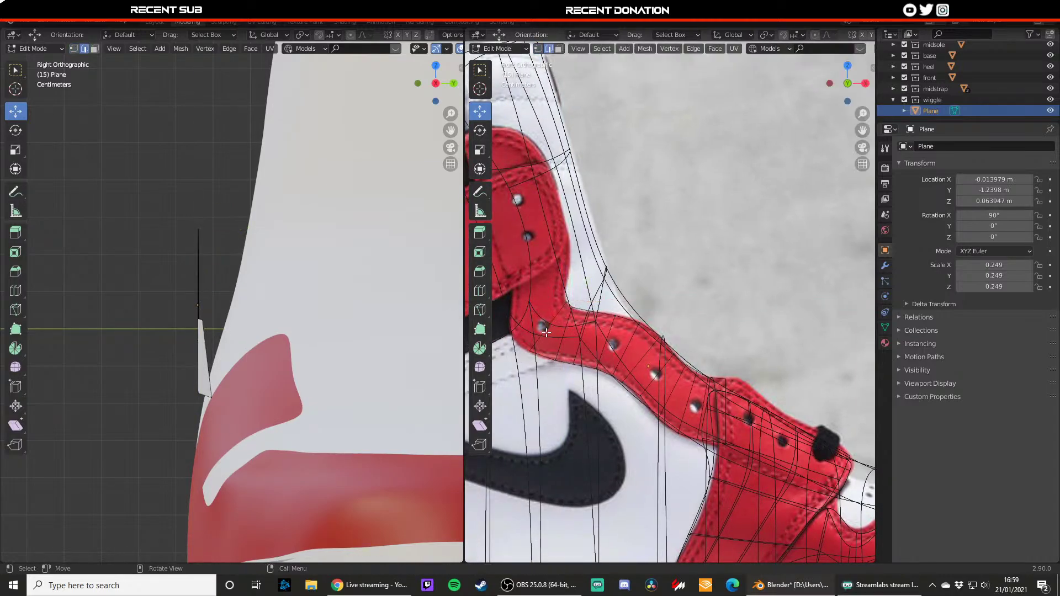
pyautogui.press('e')
pyautogui.click(541, 329)
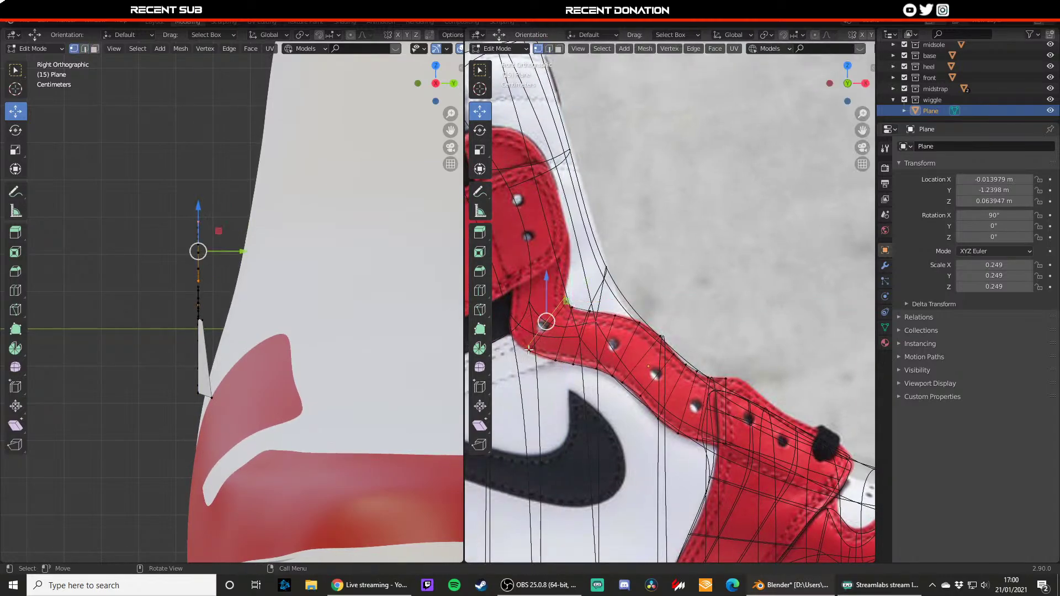
pyautogui.press('1')
pyautogui.click(530, 351)
pyautogui.moveTo(548, 350); pyautogui.dragTo(560, 350)
pyautogui.click(560, 350)
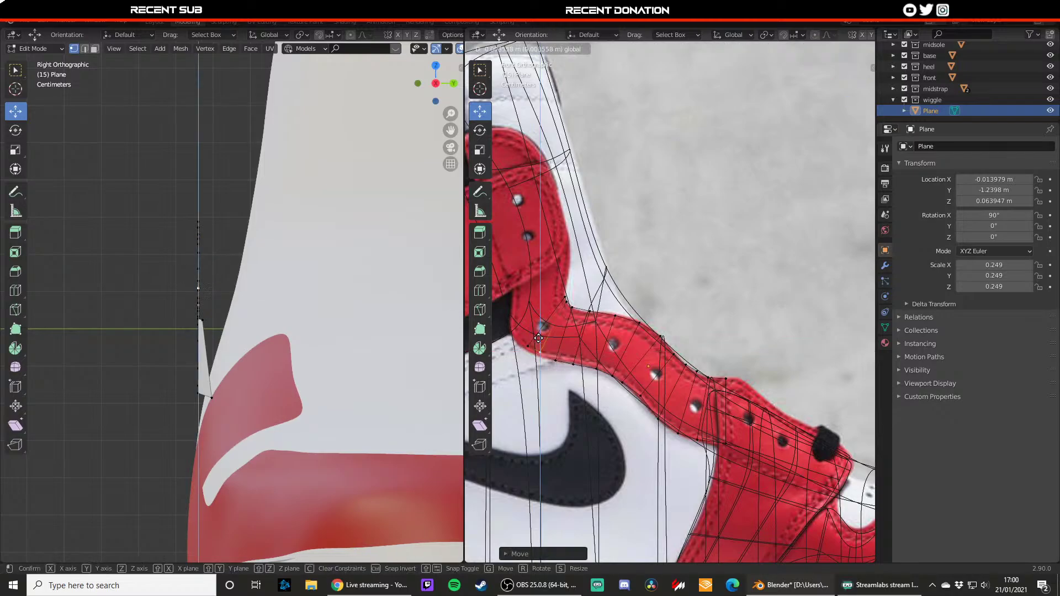
# - Adjust the upper vertices at the inner corner of the ankle bend, raising the end vertex along Z
pyautogui.click(580, 307)
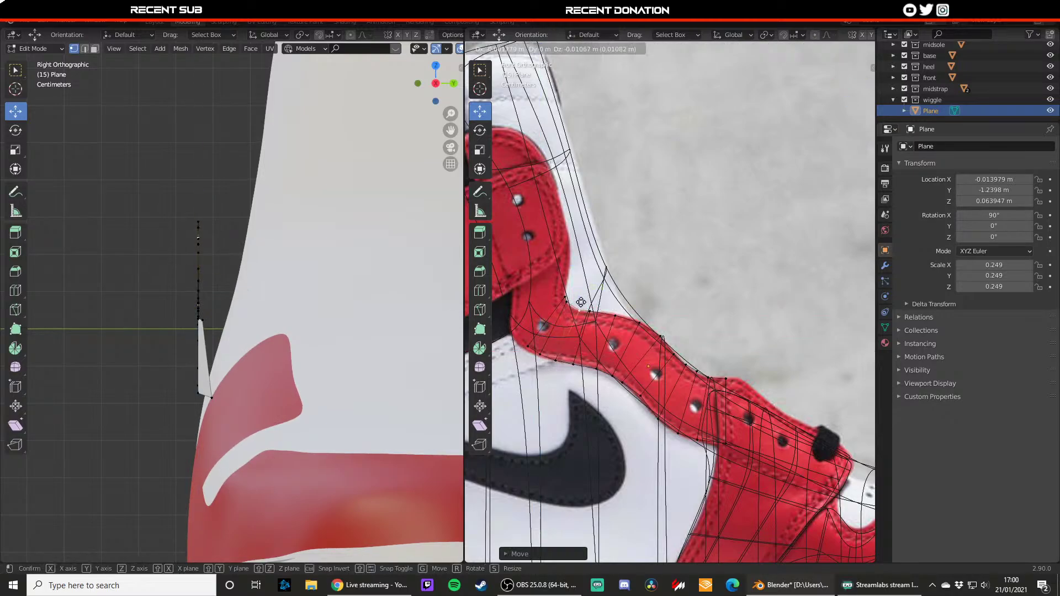
pyautogui.click(559, 360)
pyautogui.click(571, 307)
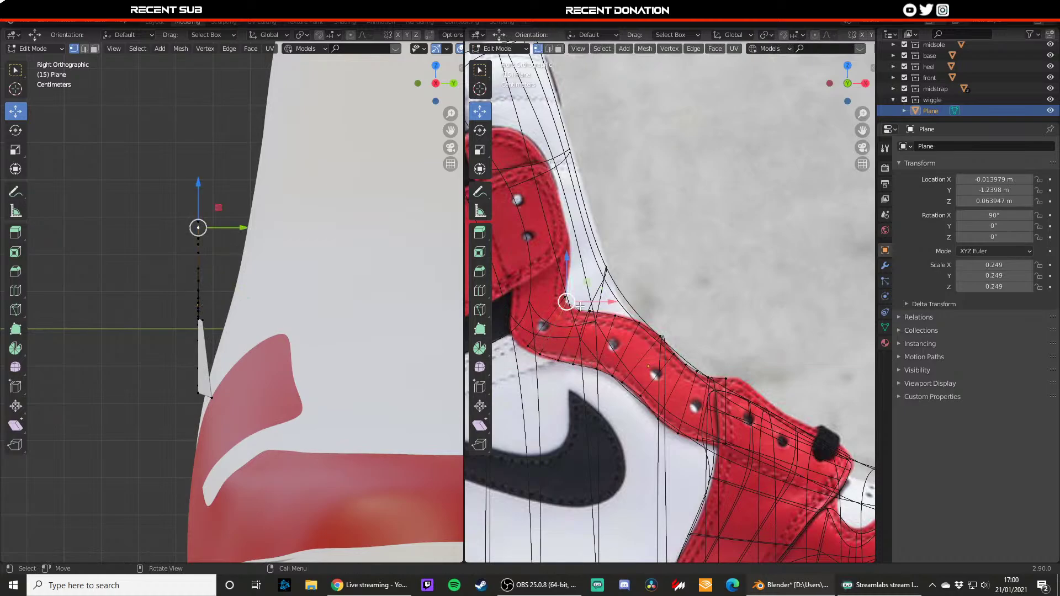
pyautogui.press('g')
pyautogui.press('z')
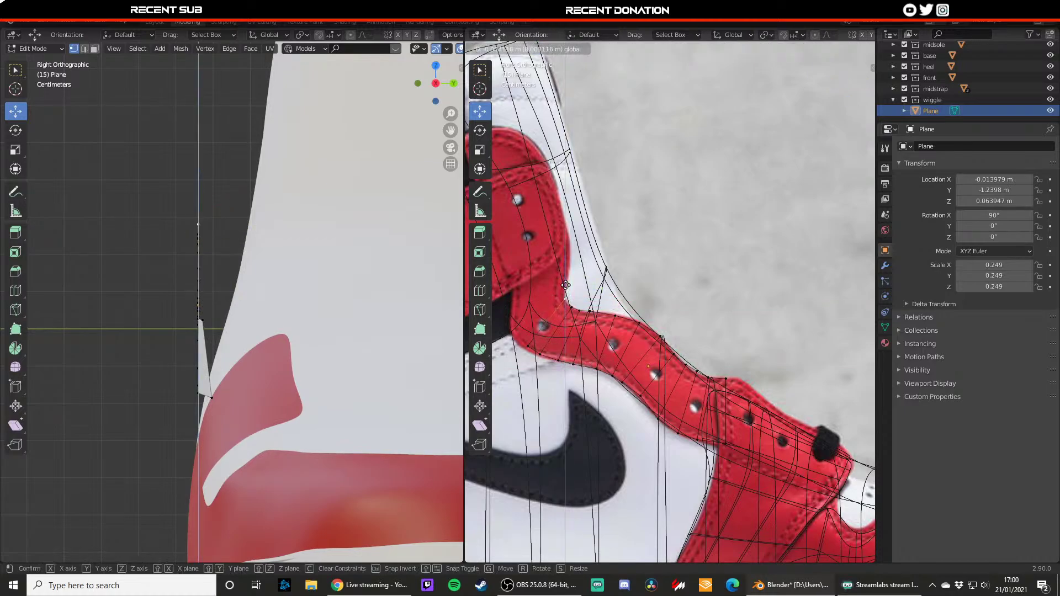
pyautogui.click(566, 291)
# - Shift the lower end vertex along X and extrude the strap edge up past the ankle-bend eyelet, fitting its inner vertex
pyautogui.click(523, 347)
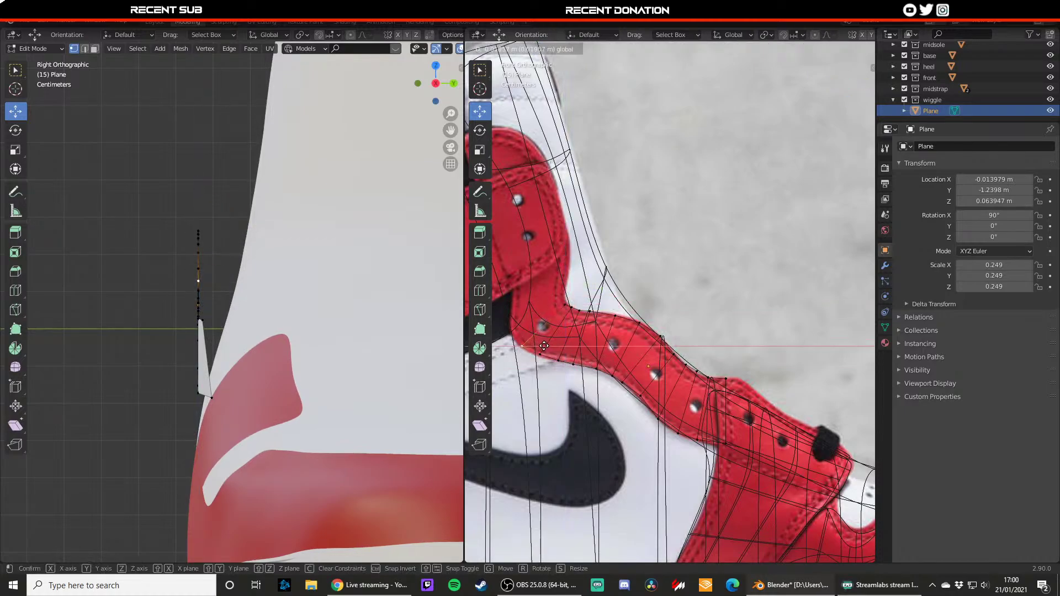
pyautogui.keyDown('shift'); pyautogui.click(566, 305); pyautogui.keyUp('shift')
pyautogui.press('e')
pyautogui.click(556, 291)
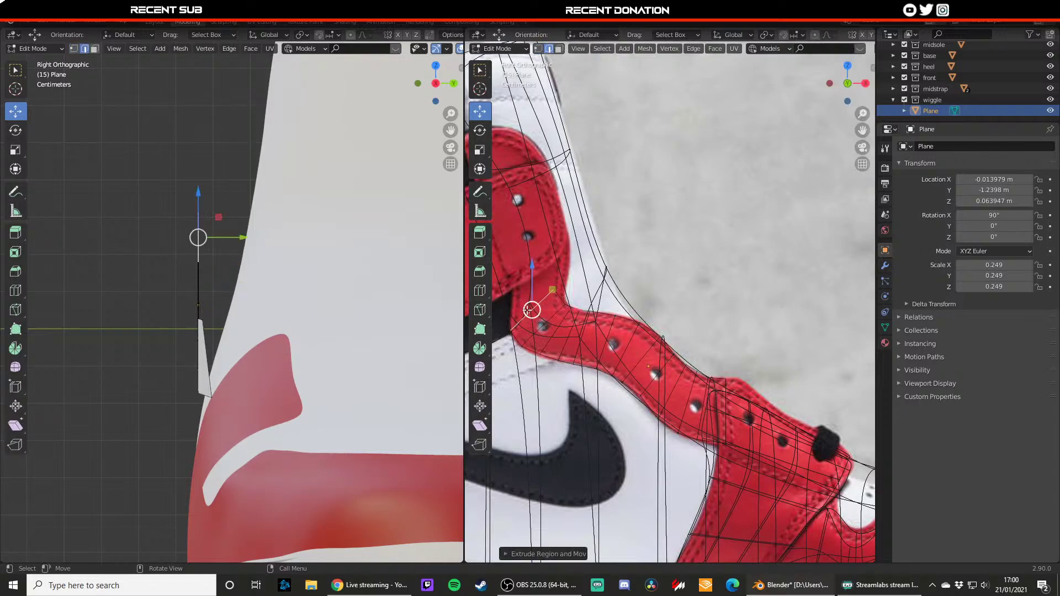
pyautogui.click(555, 289)
pyautogui.press('g')
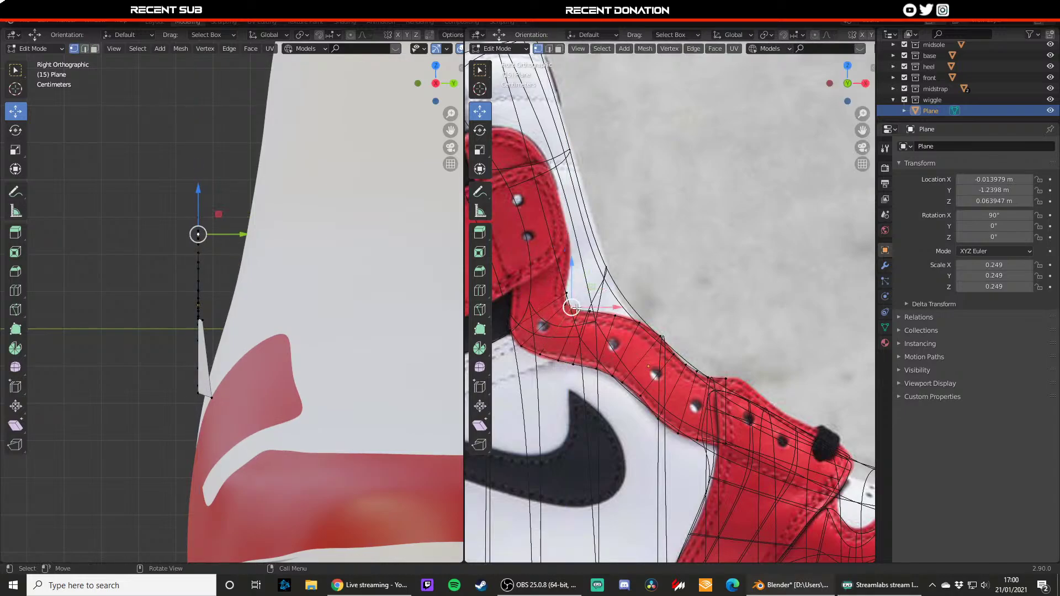
# - Slide the upper and lower outline vertices just after the ankle bend toward the toe to even out the segments
pyautogui.click(597, 315)
pyautogui.click(596, 313)
pyautogui.press('g')
pyautogui.click(605, 315)
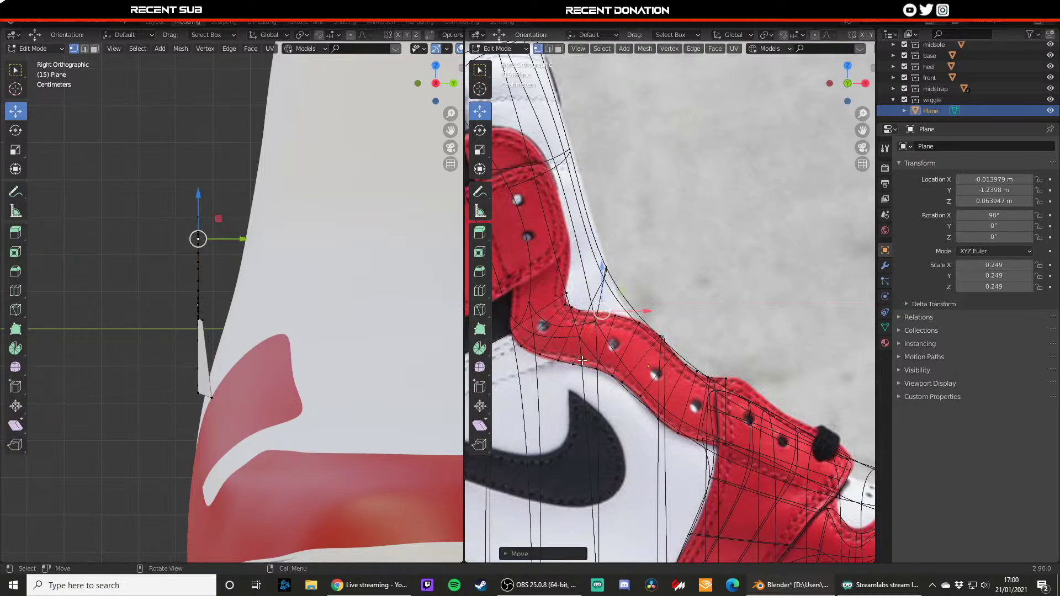
pyautogui.click(580, 363)
pyautogui.press('g')
pyautogui.click(591, 363)
pyautogui.press('g')
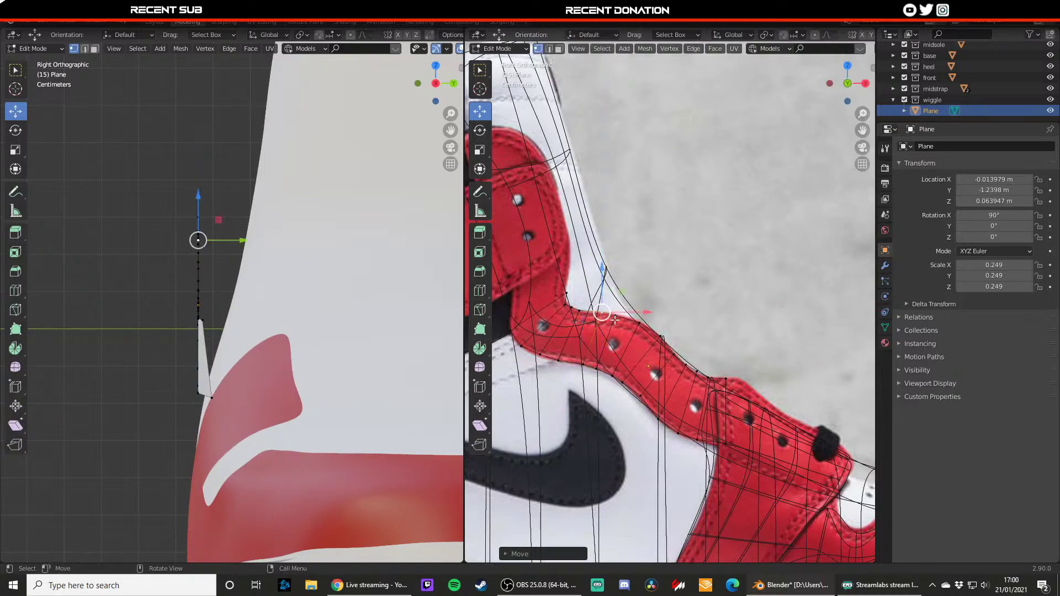
# - Respace the outline vertices around the next eyelet toward the toe and align the lower ones with the strap's edge
pyautogui.click(626, 308)
pyautogui.click(600, 359)
pyautogui.press('g')
pyautogui.click(622, 364)
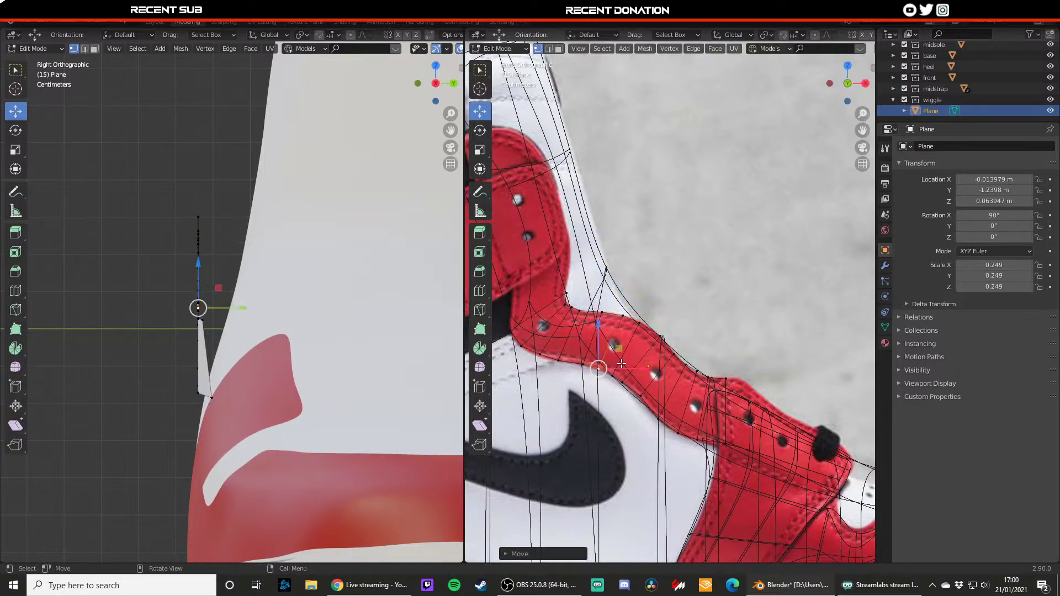
pyautogui.click(630, 387)
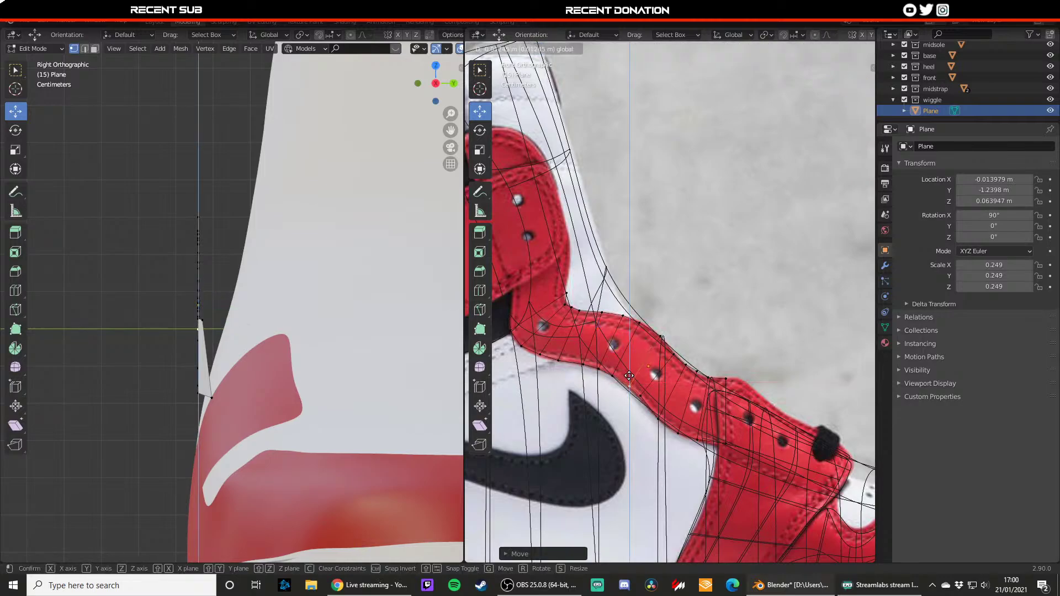
pyautogui.click(572, 307)
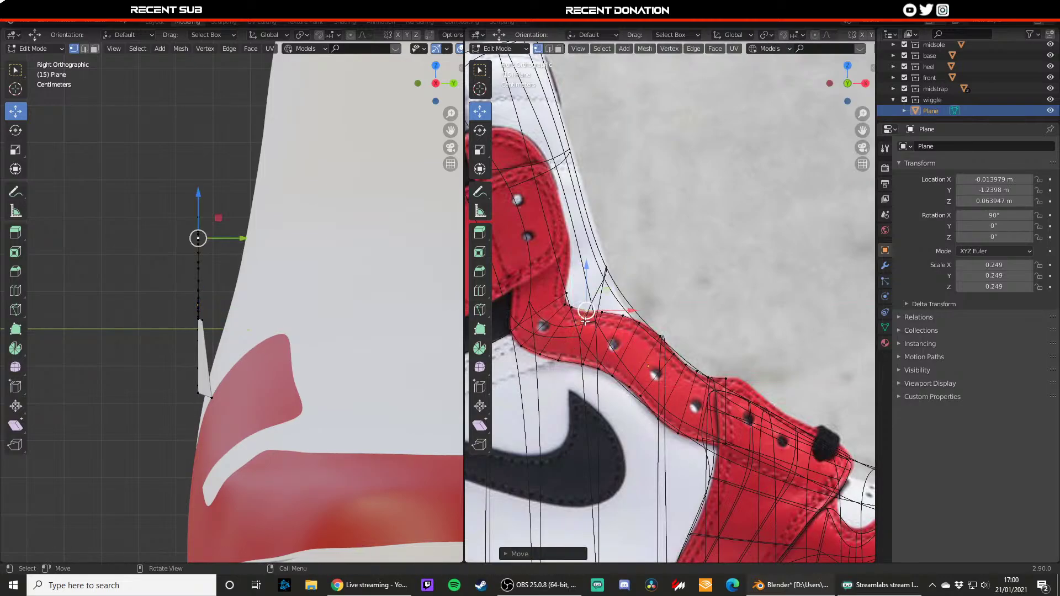
# - Fit the open edge's two vertices to the inner and outer outline just above the ankle-bend eyelet
pyautogui.moveTo(592, 304); pyautogui.dragTo(582, 291)
pyautogui.click(568, 293)
pyautogui.click(513, 333)
pyautogui.moveTo(510, 312); pyautogui.dragTo(512, 332)
# - Extrude the strap edge up to the ankle strap's lower seam and fit its front vertex to the outline
pyautogui.press('2')
pyautogui.click(536, 313)
pyautogui.press('e')
pyautogui.click(540, 274)
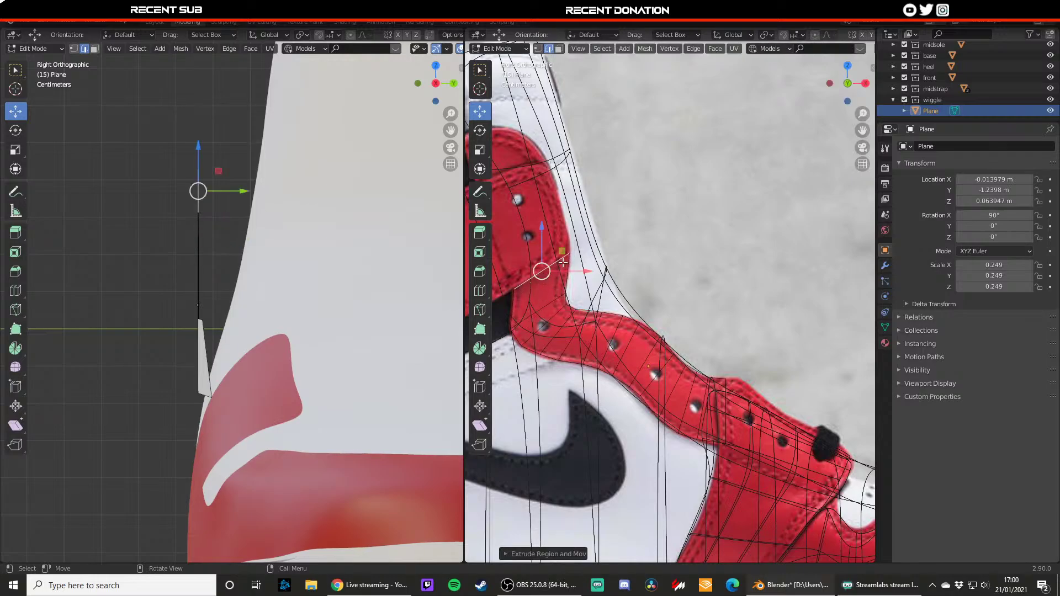
pyautogui.press('1')
pyautogui.click(570, 256)
pyautogui.moveTo(572, 243); pyautogui.dragTo(572, 266)
pyautogui.moveTo(589, 274); pyautogui.dragTo(587, 275)
# - Extrude the edge to just below the lower ankle-strap eyelet and align its rear and front vertices with the outline
pyautogui.press('2')
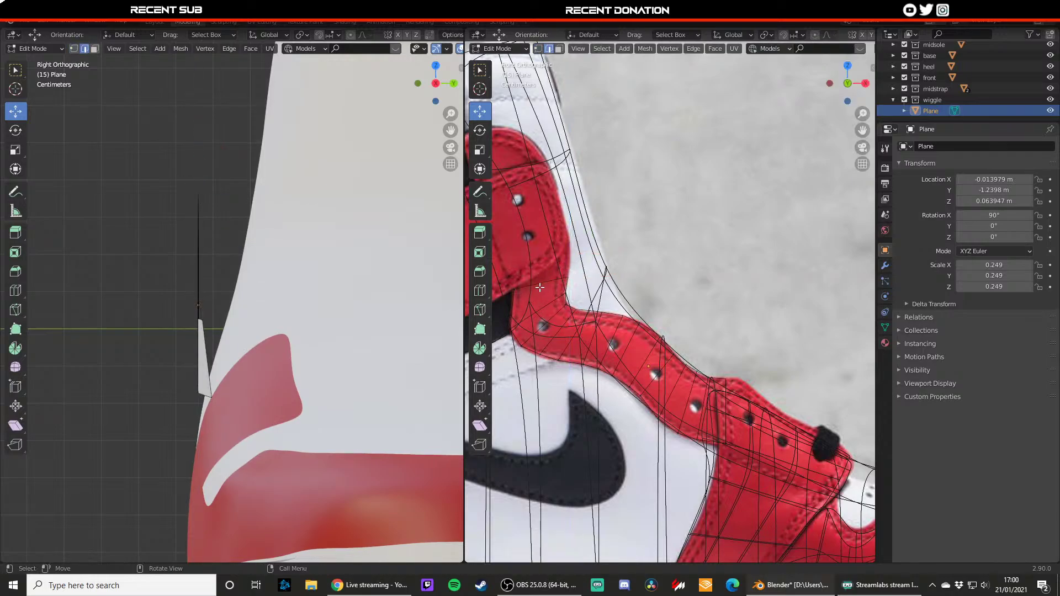
pyautogui.click(540, 284)
pyautogui.press('e')
pyautogui.click(542, 253)
pyautogui.keyDown('shift'); pyautogui.moveTo(583, 294); pyautogui.dragTo(664, 375, button='middle'); pyautogui.keyUp('shift')
pyautogui.press('1')
pyautogui.click(602, 340)
pyautogui.moveTo(622, 338); pyautogui.dragTo(601, 338)
pyautogui.click(652, 312)
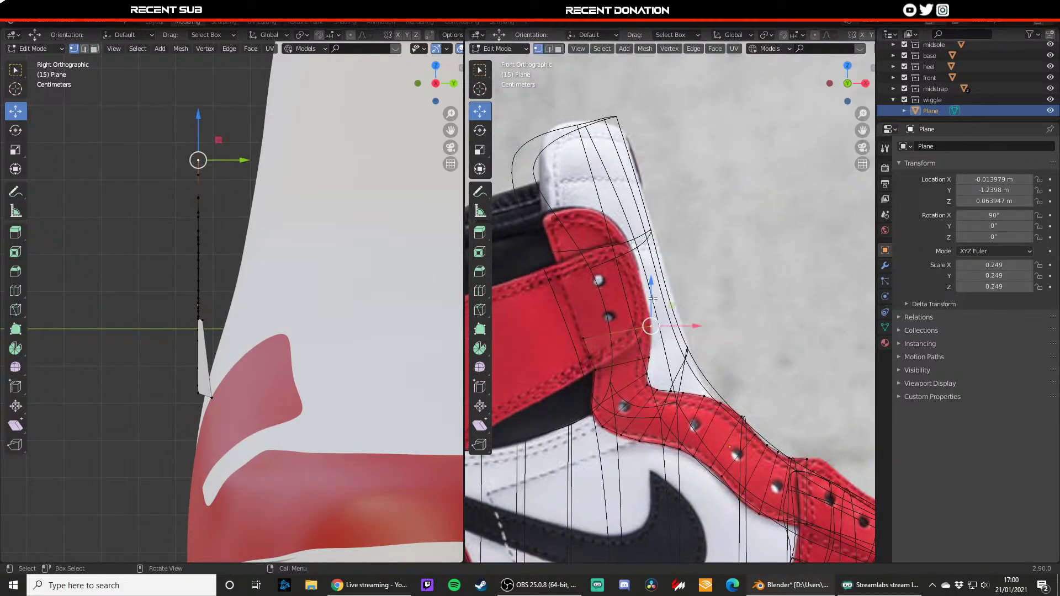
# - Extrude two more segments upward, one between the two ankle-strap eyelets and one above the upper eyelet
pyautogui.press('2')
pyautogui.click(625, 318)
pyautogui.press('e')
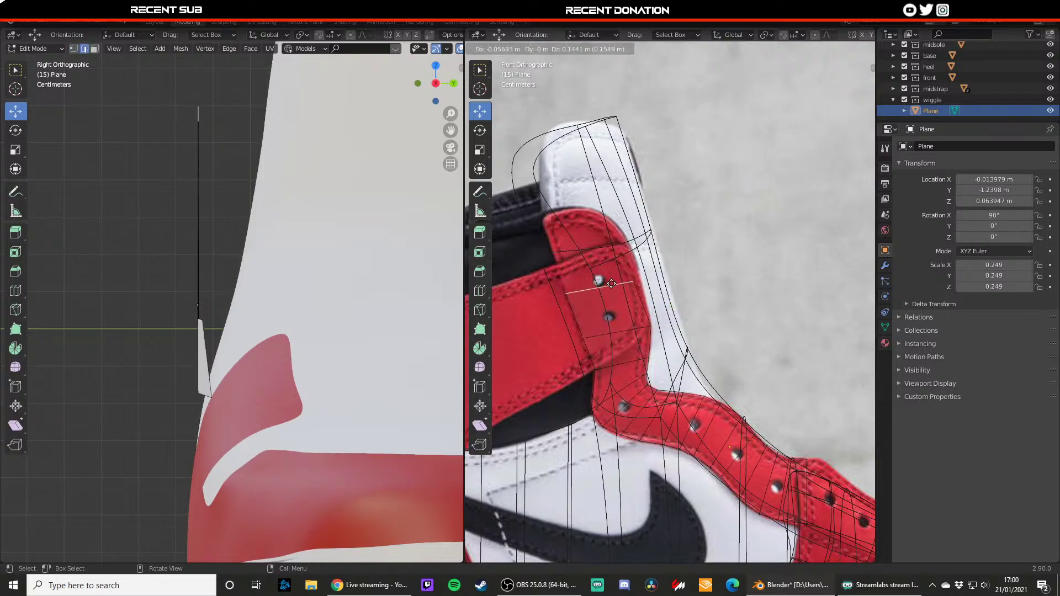
pyautogui.click(617, 284)
pyautogui.press('e')
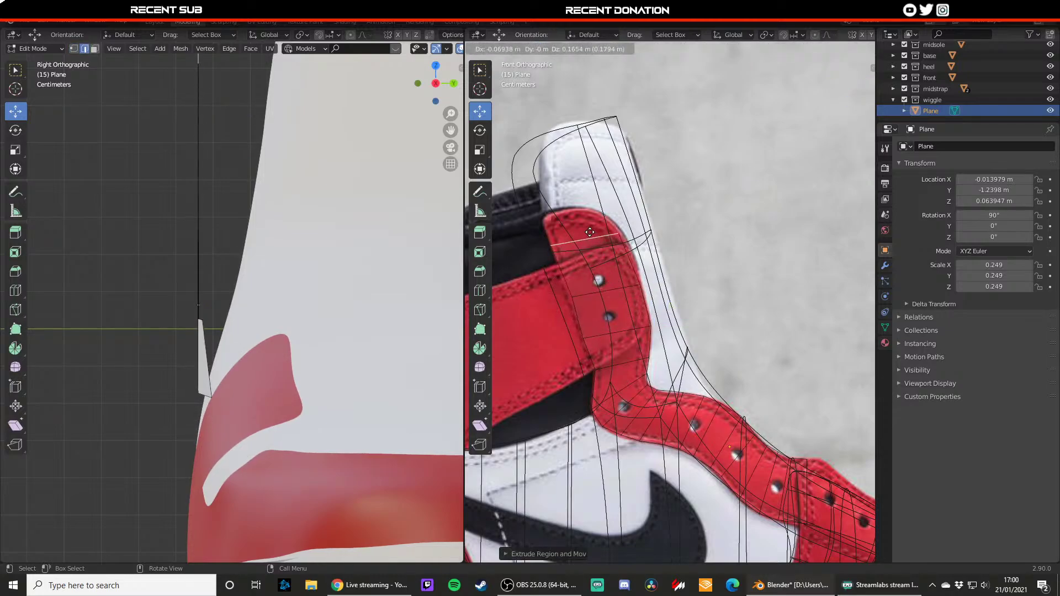
pyautogui.click(596, 233)
# - Align the vertices of the two new segments with the rear and front outlines of the red panel
pyautogui.press('1')
pyautogui.click(573, 297)
pyautogui.moveTo(597, 296); pyautogui.dragTo(595, 296)
pyautogui.click(595, 295)
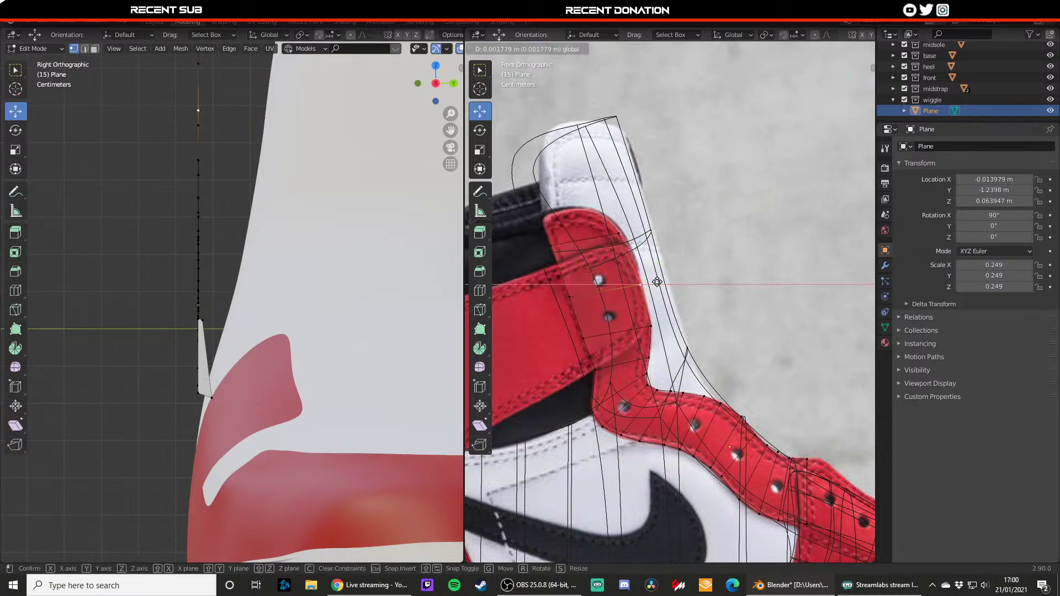
pyautogui.click(622, 233)
pyautogui.moveTo(626, 224)
pyautogui.mouseDown()
pyautogui.moveTo(647, 239)
pyautogui.moveTo(629, 223)
pyautogui.mouseUp()
# - Extrude the edge to the top of the red collar panel and fit its end vertices to the rounded corner
pyautogui.press('2')
pyautogui.press('1')
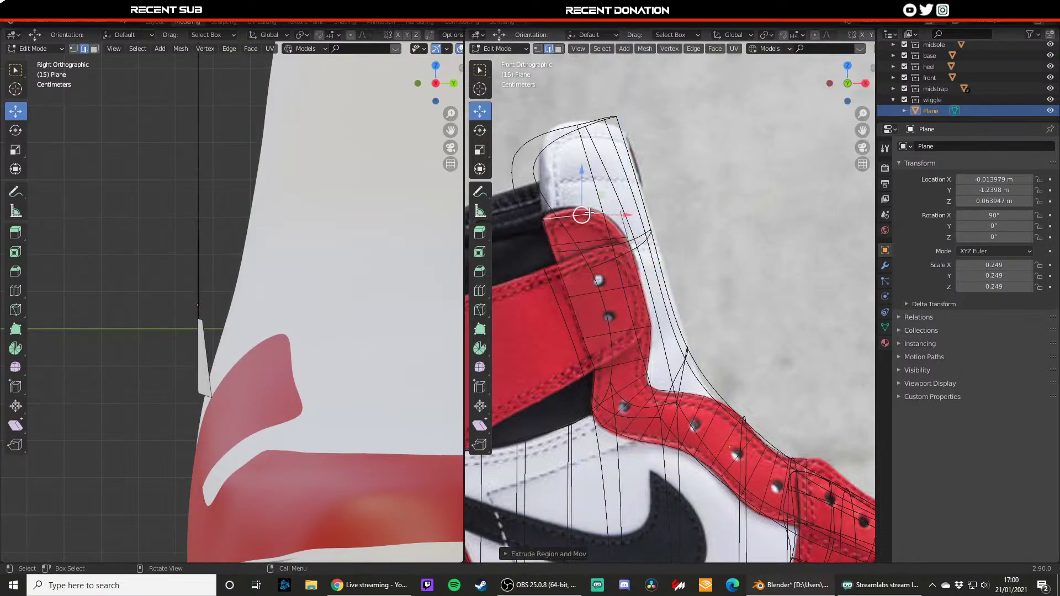
pyautogui.click(620, 211)
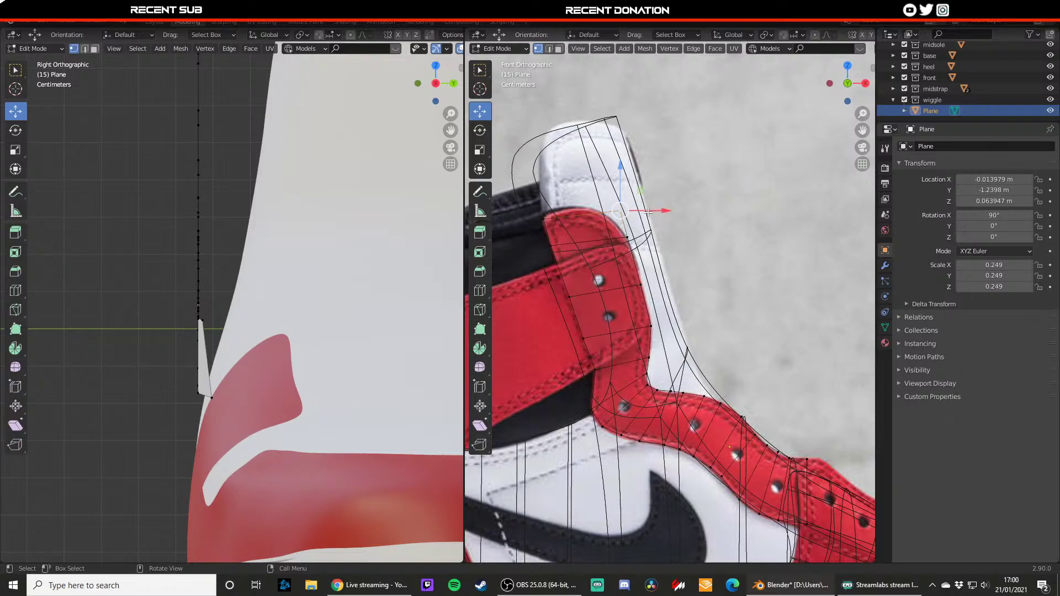
pyautogui.click(601, 212)
pyautogui.click(544, 219)
pyautogui.moveTo(543, 219); pyautogui.dragTo(604, 204)
pyautogui.click(610, 199)
pyautogui.click(604, 213)
# - Add a lengthwise loop cut through the strap and raise its top vertex along Z to round the upper end
pyautogui.press('2')
pyautogui.hotkey('ctrl', 'r')
pyautogui.click(573, 220)
pyautogui.click(573, 218)
pyautogui.press('1')
pyautogui.moveTo(643, 204); pyautogui.dragTo(575, 195)
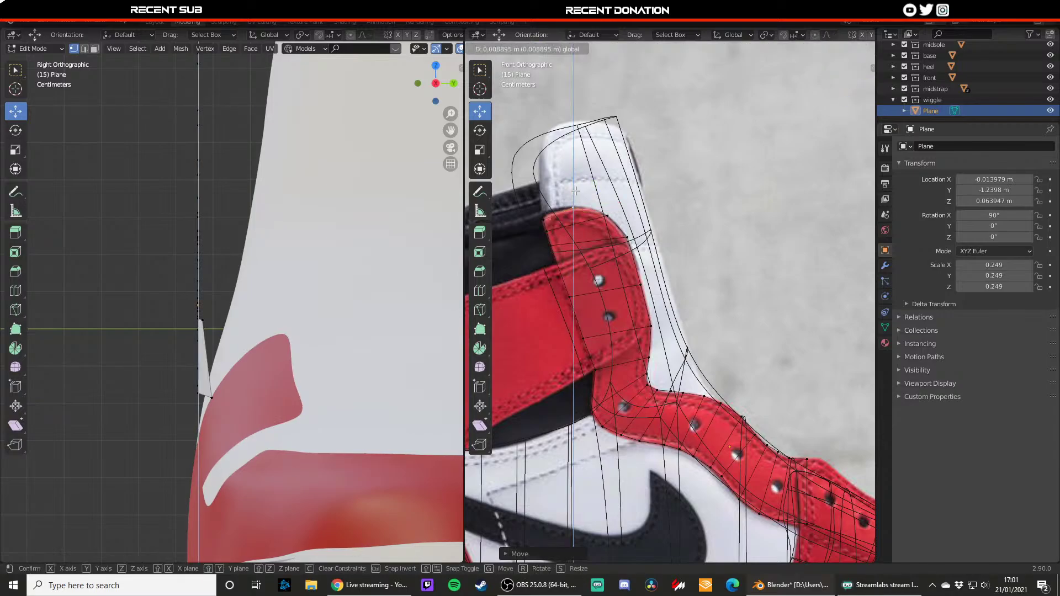
pyautogui.press('Tab')
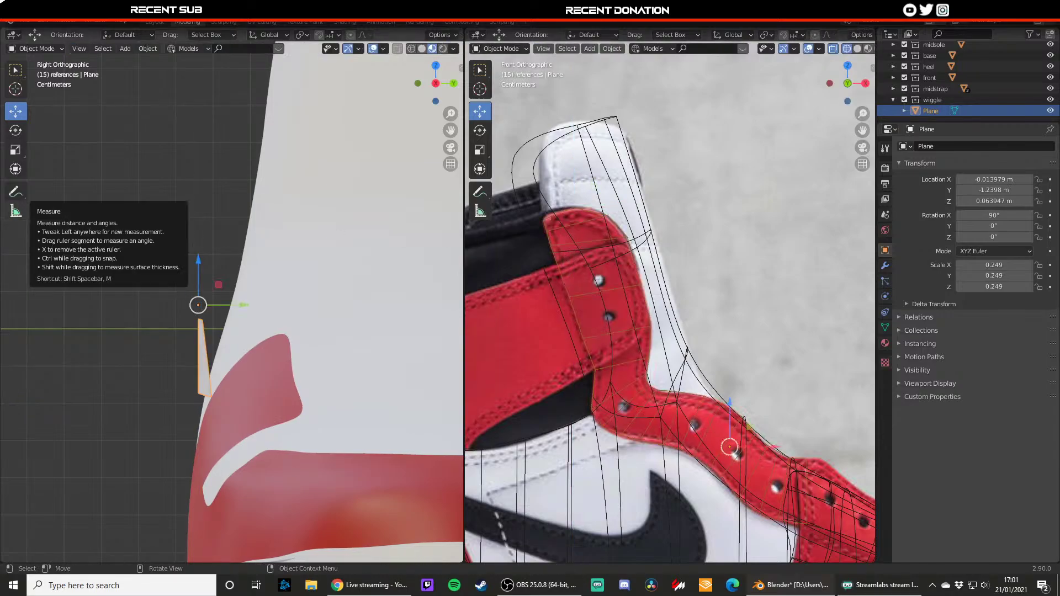
pyautogui.hotkey('alt', 'Tab')
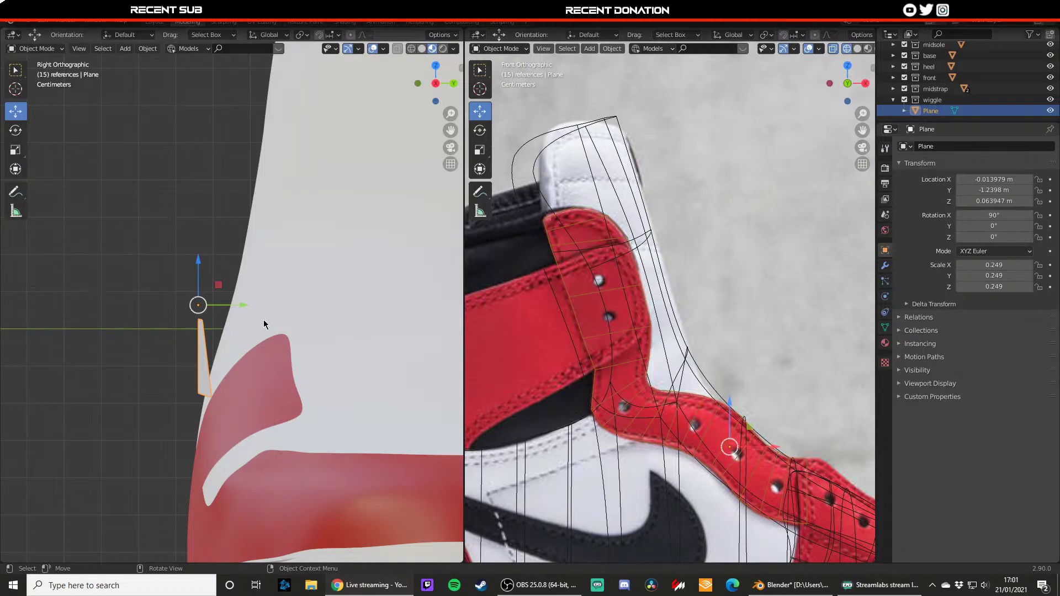
# - Nudge the lower vertex at the strap's toe end against the shoe surface in the right view
pyautogui.click(235, 318)
pyautogui.press('Tab')
pyautogui.press('Tab')
pyautogui.click(195, 326)
pyautogui.press('Tab')
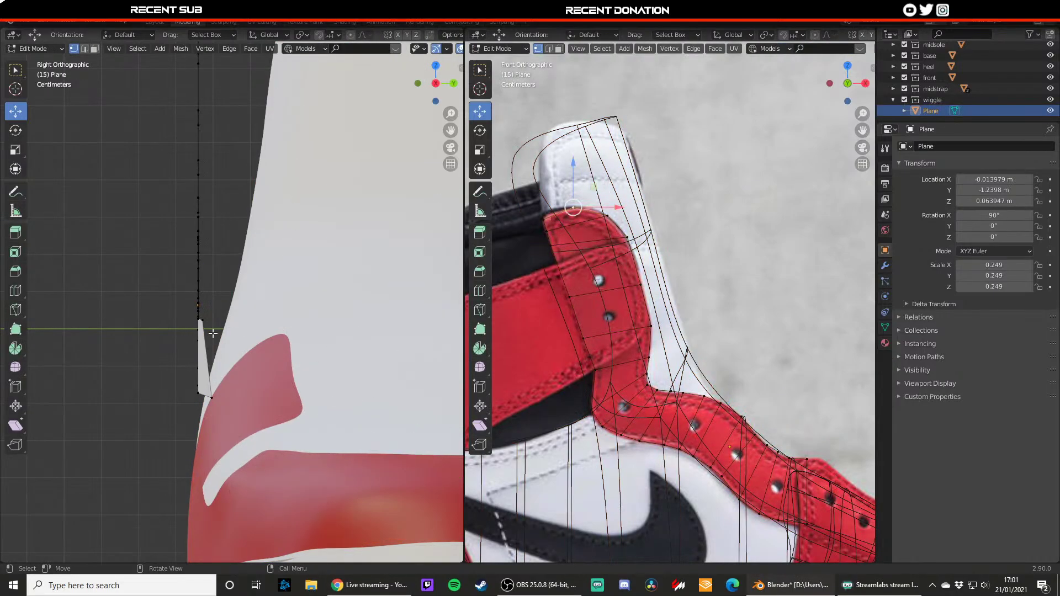
pyautogui.click(209, 393)
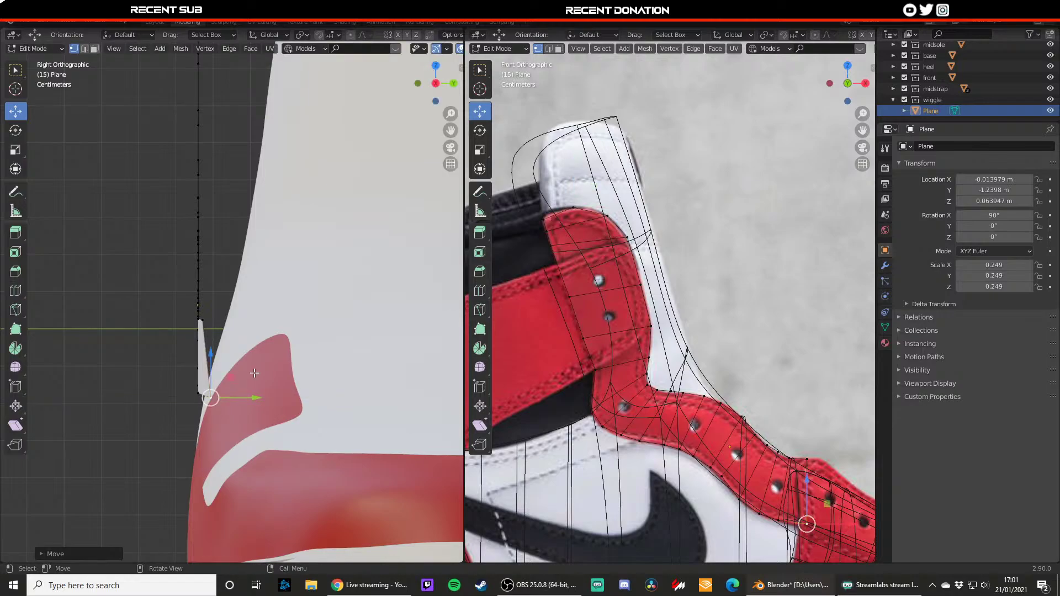
# - Move the strap's upper toe-end vertex along Y and down about 0.03 m to the upper corner of the red front panel
pyautogui.press('Tab')
pyautogui.scroll(-6, 254, 373)
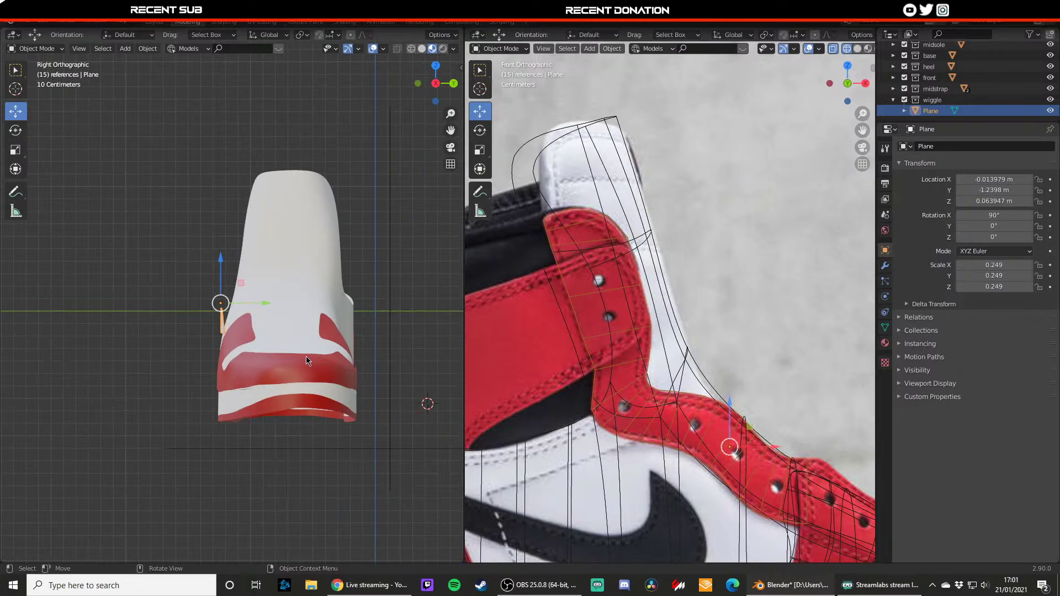
pyautogui.scroll(5, 269, 350)
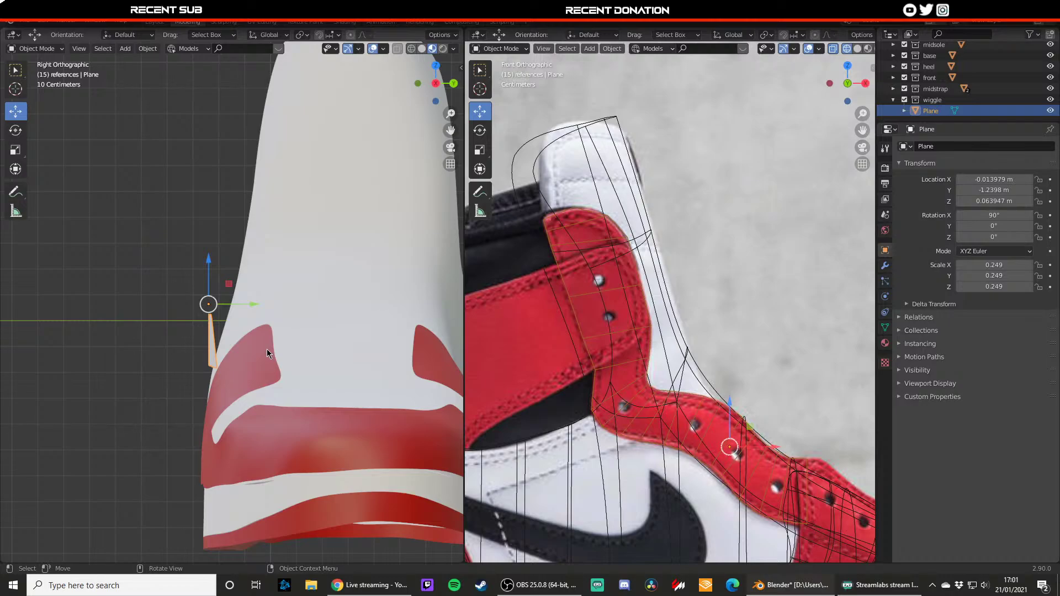
pyautogui.moveTo(289, 362)
pyautogui.mouseDown(button='middle')
pyautogui.moveTo(343, 362)
pyautogui.moveTo(301, 362)
pyautogui.mouseUp(button='middle')
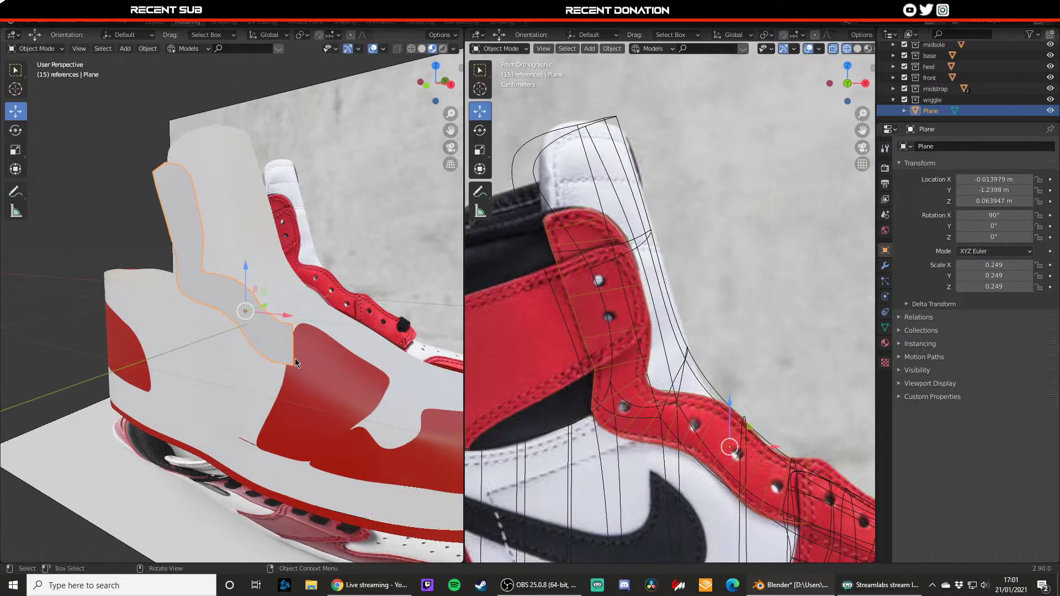
pyautogui.press('Tab')
pyautogui.click(807, 457)
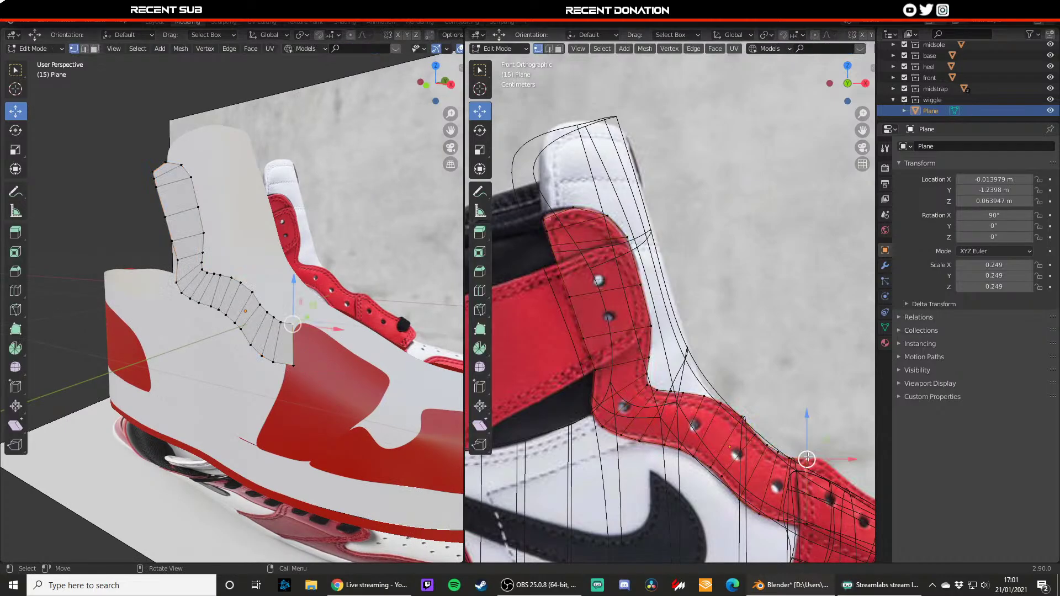
pyautogui.moveTo(339, 365); pyautogui.dragTo(277, 351, button='middle')
pyautogui.click(419, 83)
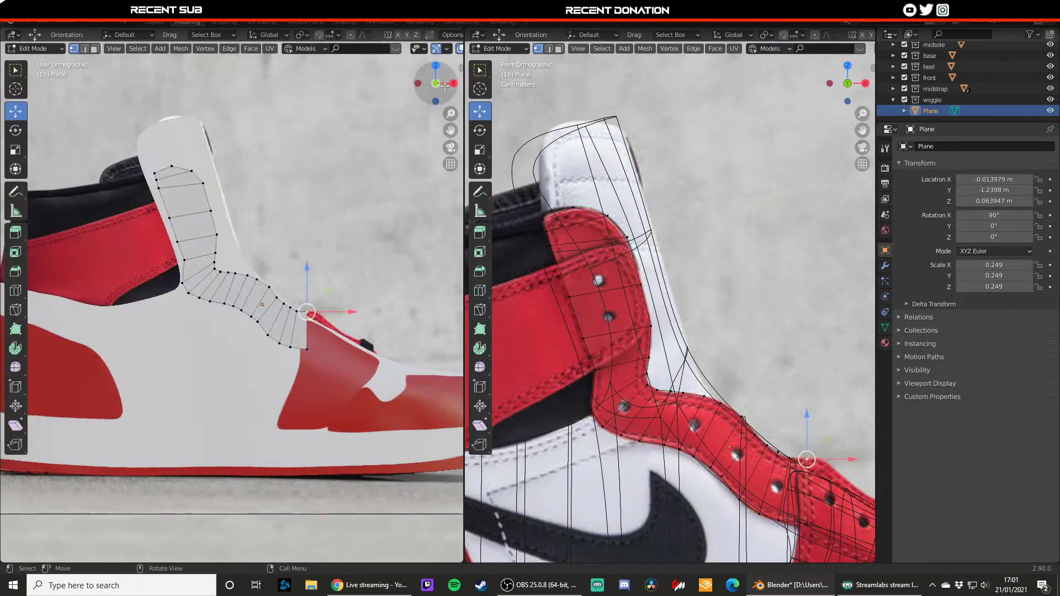
pyautogui.click(452, 83)
pyautogui.scroll(3, 280, 265)
pyautogui.press('g')
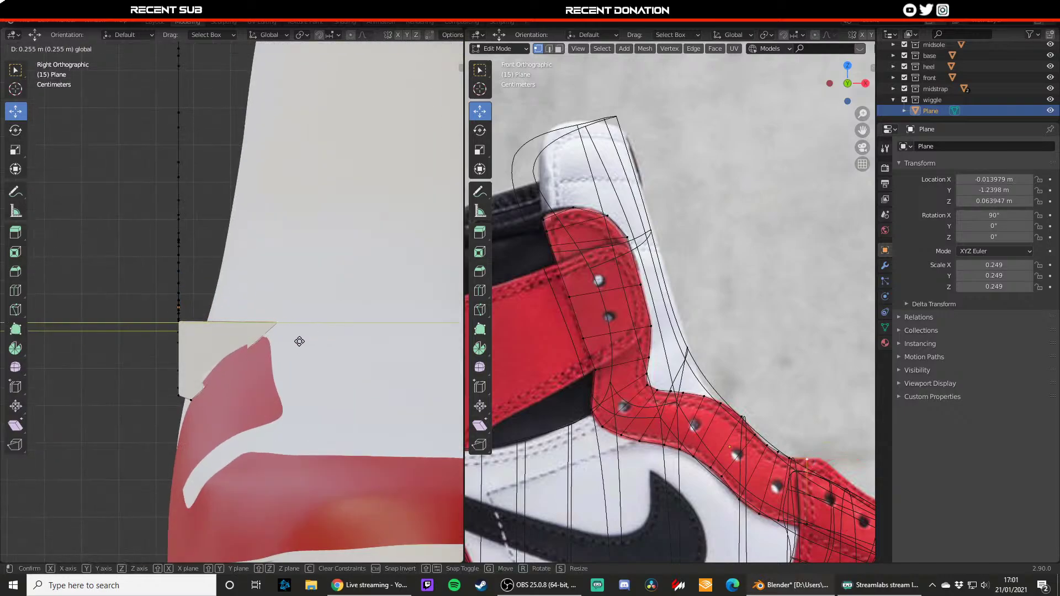
pyautogui.moveTo(282, 341); pyautogui.dragTo(281, 341)
pyautogui.moveTo(255, 291); pyautogui.dragTo(257, 304)
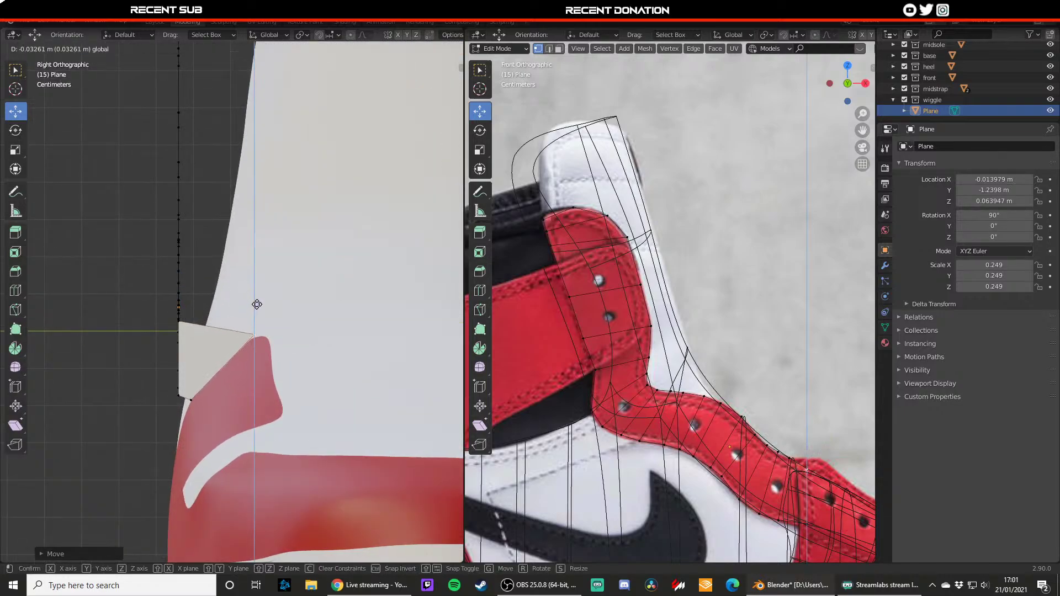
pyautogui.click(252, 311)
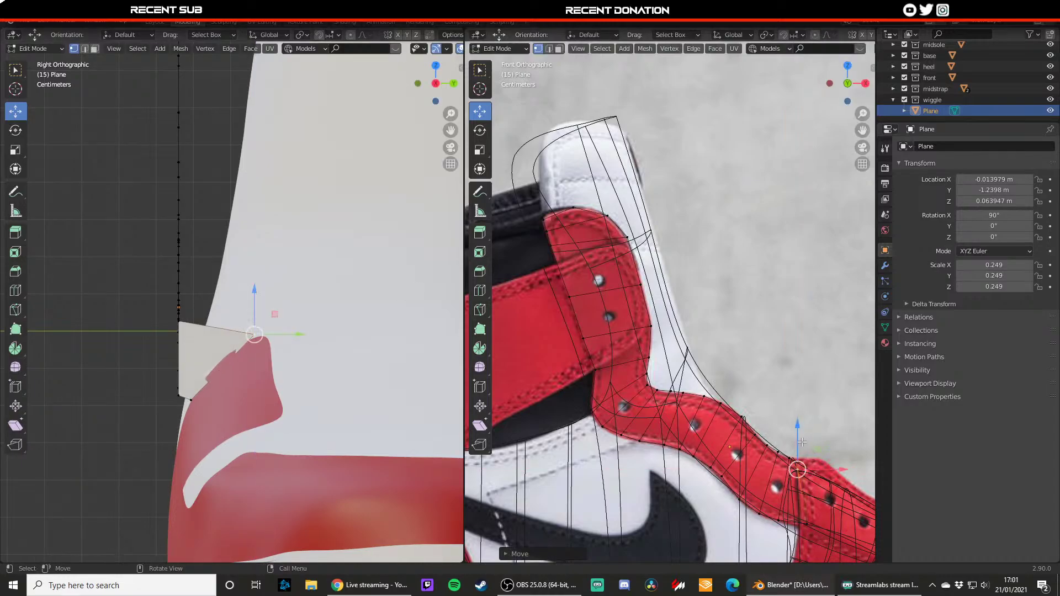
# - Refit the strap's upper toe-end vertex by shifting it in the front view, then moving it along Y and down about 0.027 m
pyautogui.moveTo(832, 469); pyautogui.dragTo(819, 462)
pyautogui.click(819, 462)
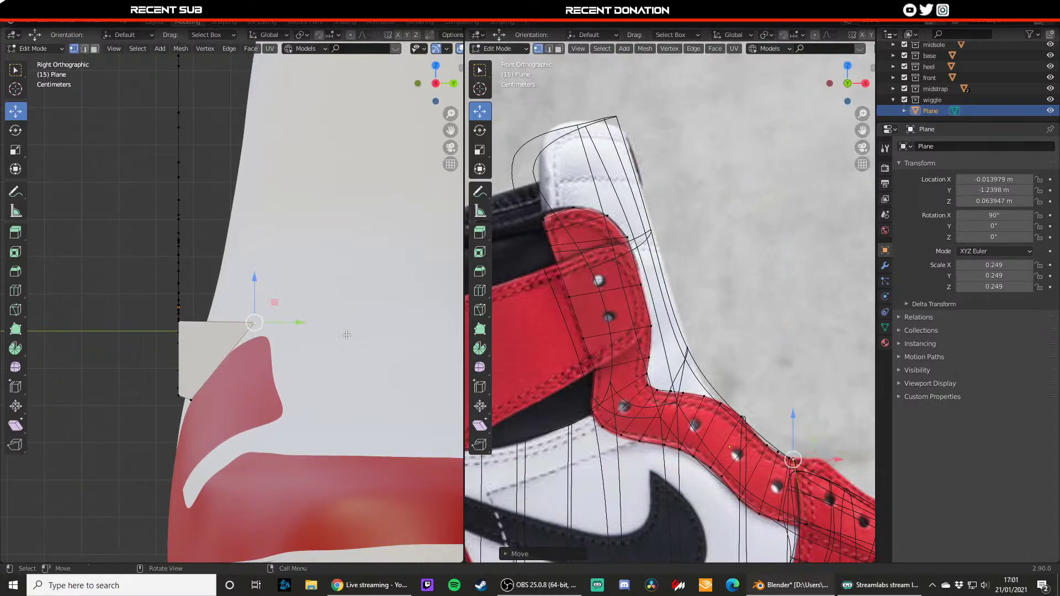
pyautogui.press('g')
pyautogui.press('y')
pyautogui.click(297, 323)
pyautogui.press('g')
pyautogui.press('z')
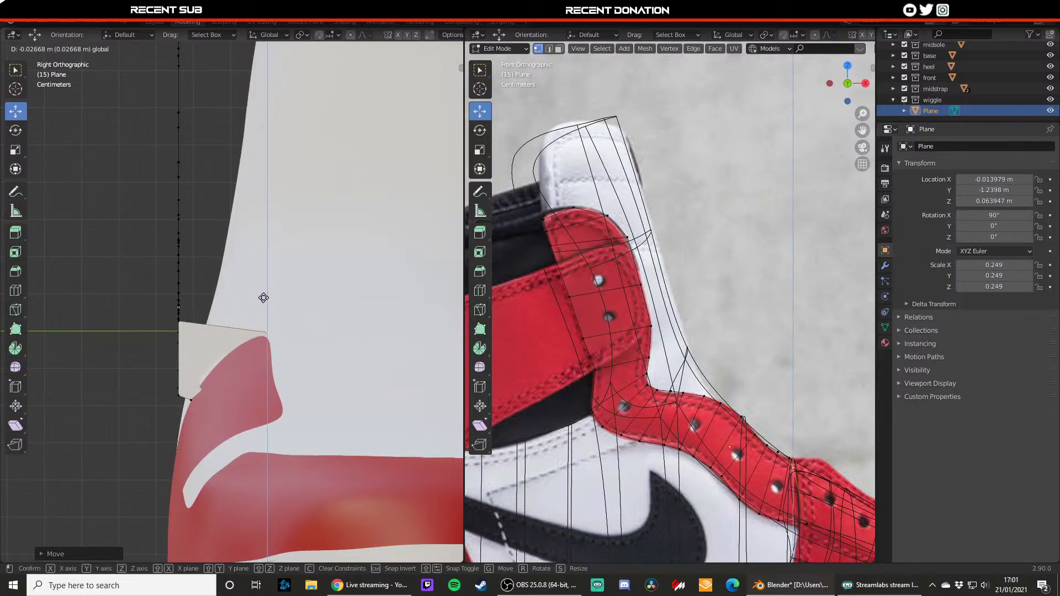
pyautogui.click(264, 297)
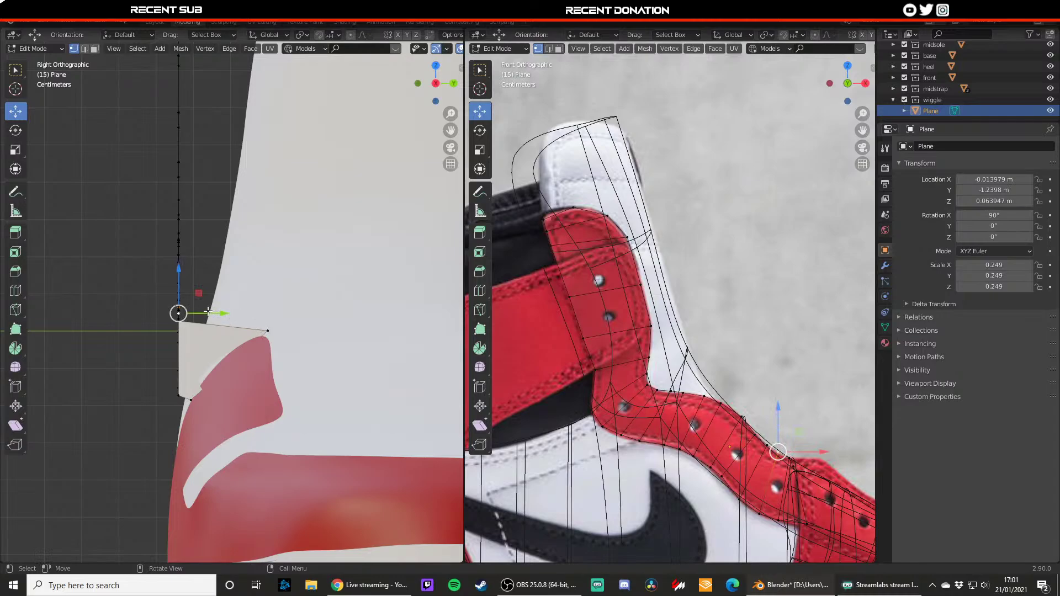
# - Show the front view in Material Preview and move the second upper-edge vertex from the toe along Y and Z onto the shoe surface
pyautogui.press('KP_Divide')
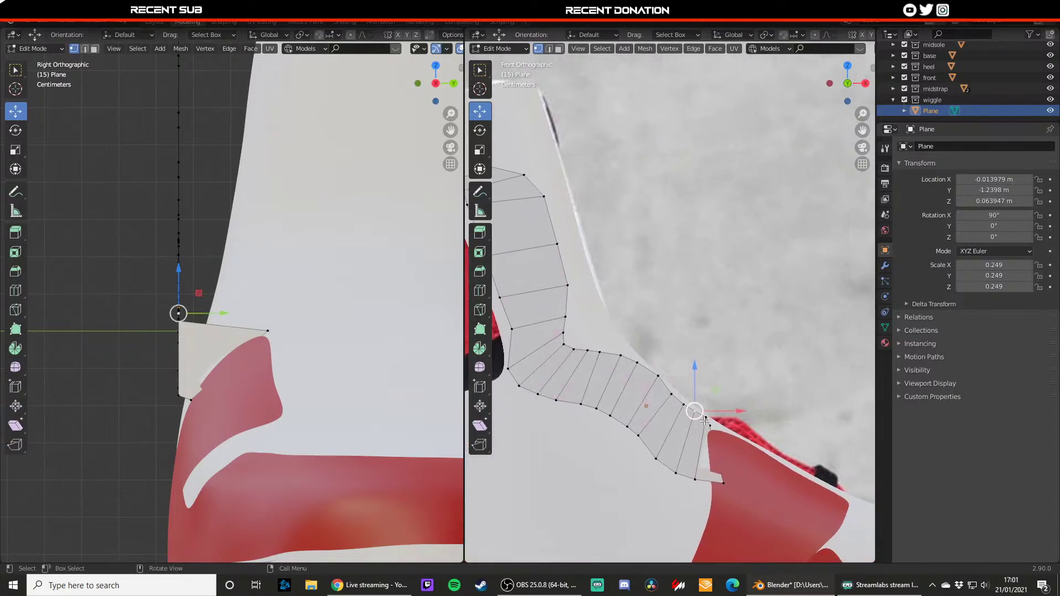
pyautogui.moveTo(179, 314); pyautogui.dragTo(268, 322)
pyautogui.press('g')
pyautogui.press('z')
pyautogui.click(268, 301)
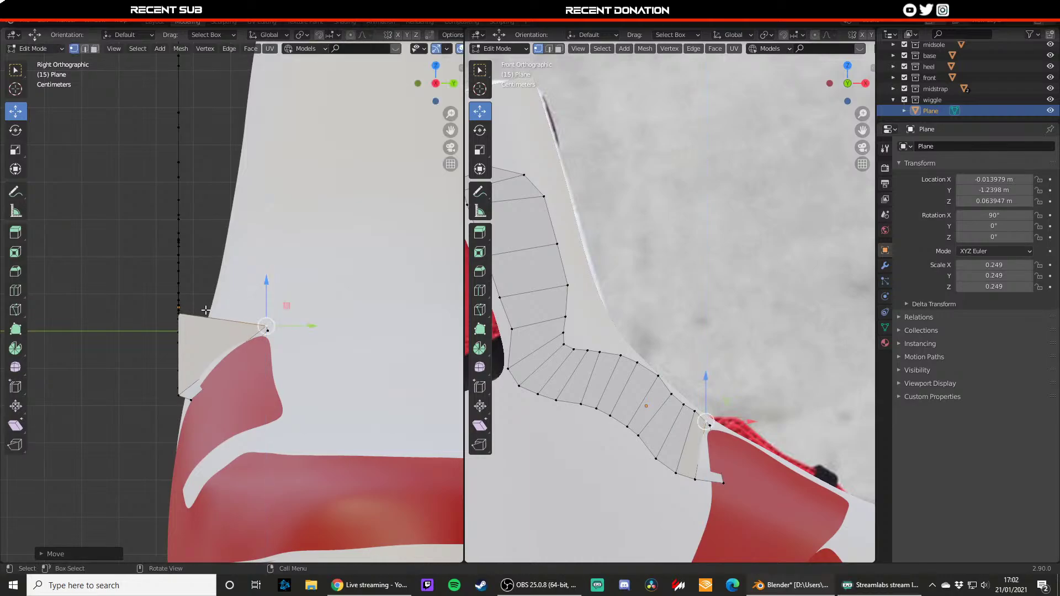
# - Move the third upper-edge vertex from the toe along Y to the shoe surface and fine-tune its position in the front view
pyautogui.click(696, 416)
pyautogui.moveTo(237, 334); pyautogui.dragTo(284, 358, button='middle')
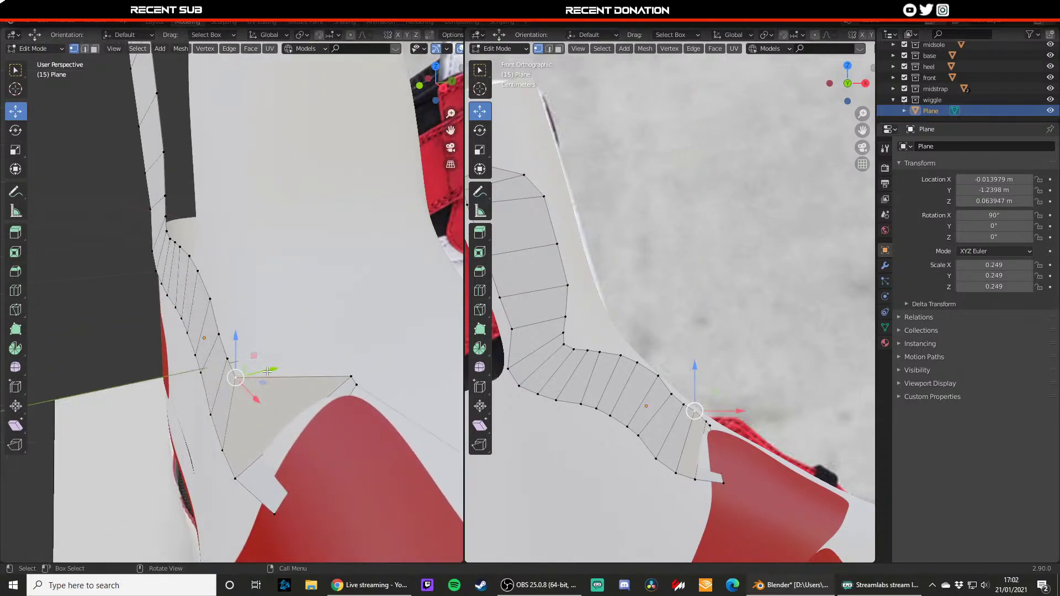
pyautogui.moveTo(271, 370); pyautogui.dragTo(381, 348)
pyautogui.moveTo(343, 333); pyautogui.dragTo(347, 341)
pyautogui.click(341, 335)
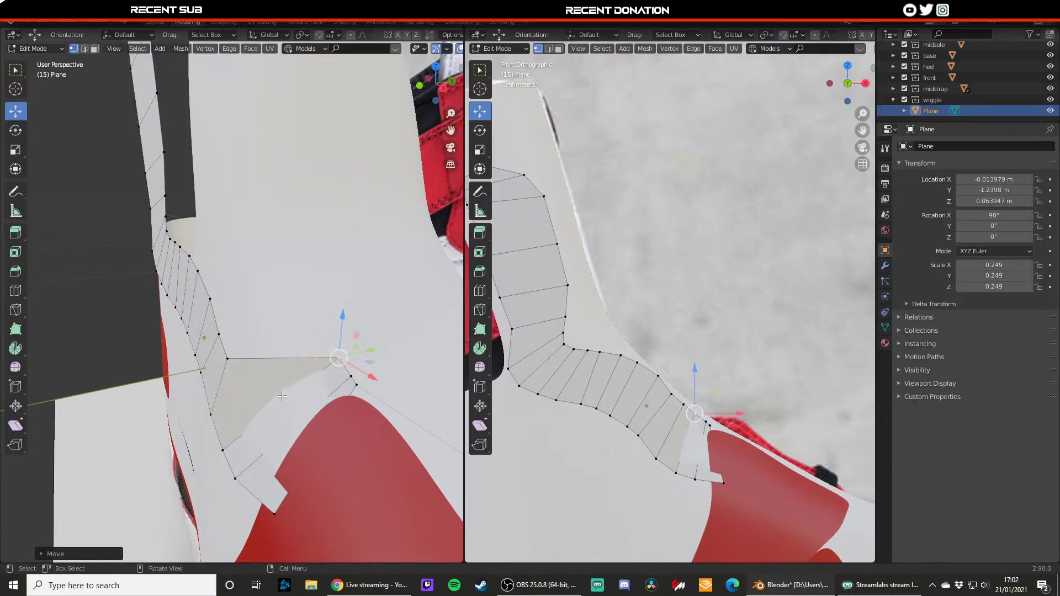
pyautogui.moveTo(694, 414); pyautogui.dragTo(689, 411)
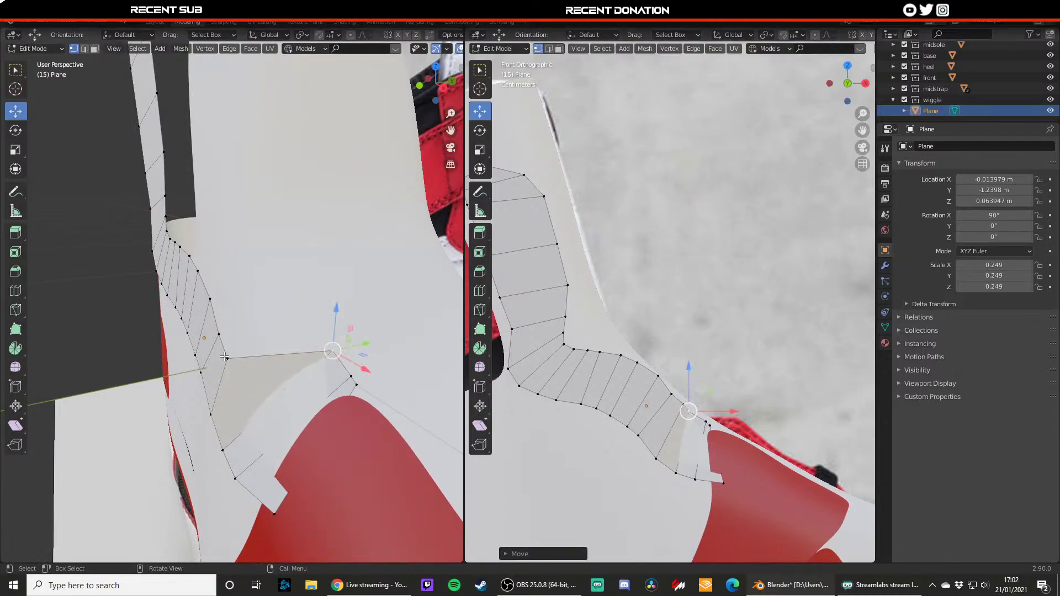
# - Move the fourth and fifth upper-edge vertices along Y about 0.23 m and 0.26 m, lowering the fourth about 0.004 m
pyautogui.press('g')
pyautogui.press('y')
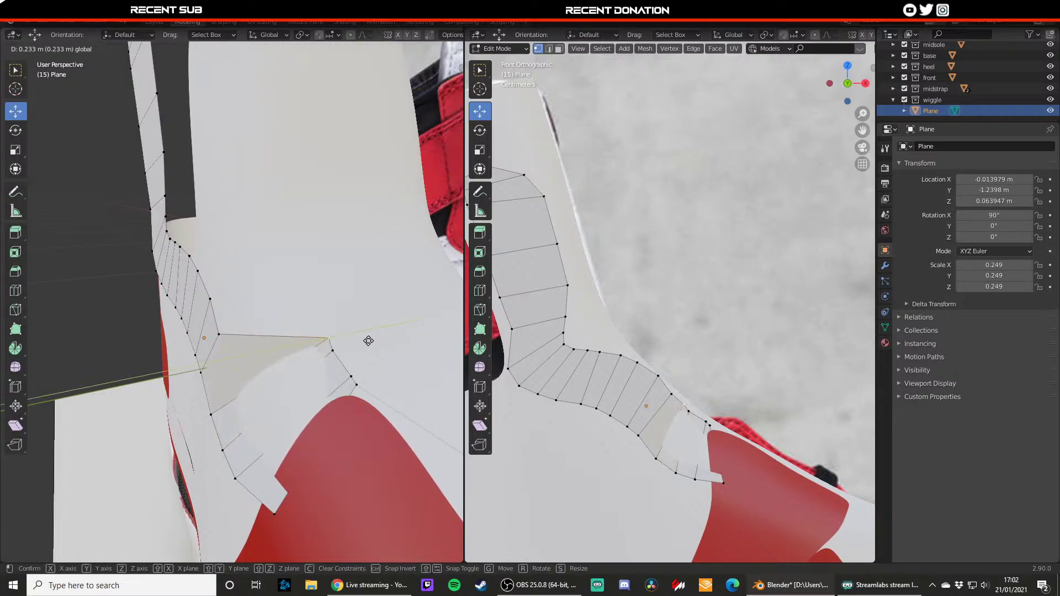
pyautogui.click(368, 340)
pyautogui.press('g')
pyautogui.press('z')
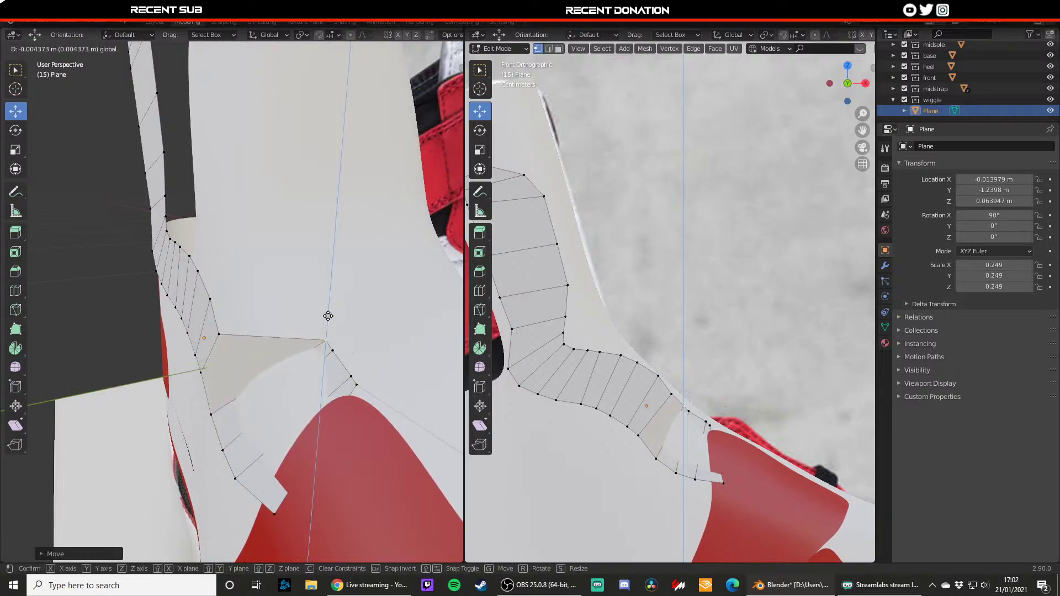
pyautogui.click(328, 315)
pyautogui.press('g')
pyautogui.press('y')
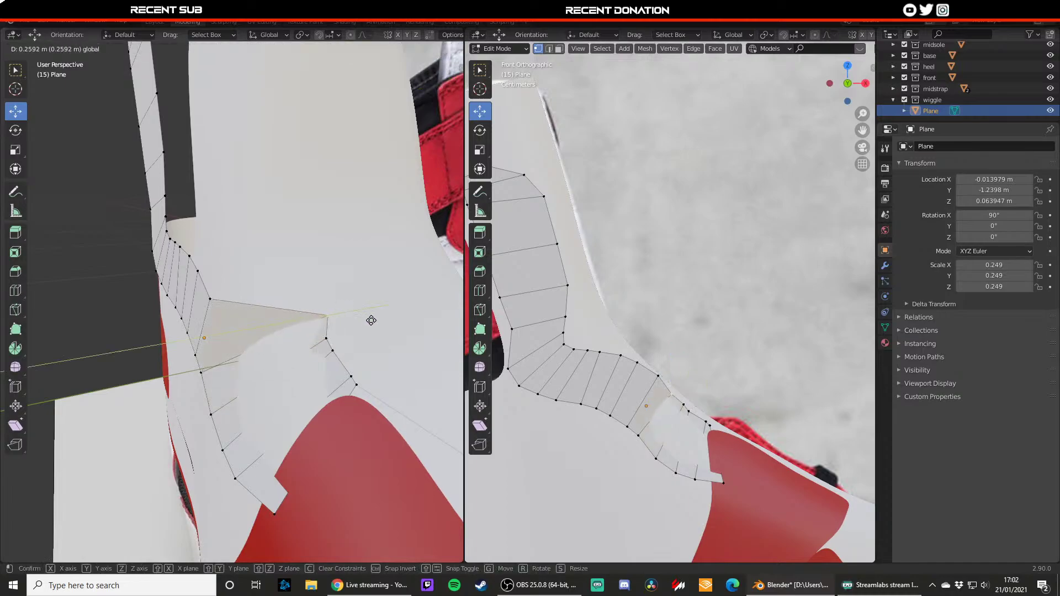
pyautogui.click(332, 312)
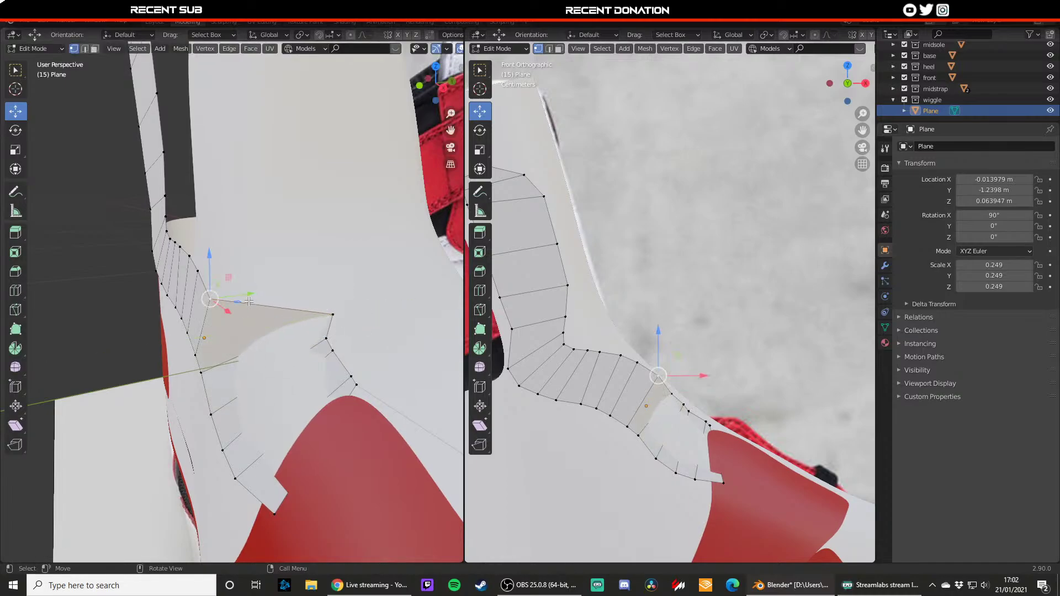
pyautogui.press('g')
pyautogui.hotkey('shift', 'z')
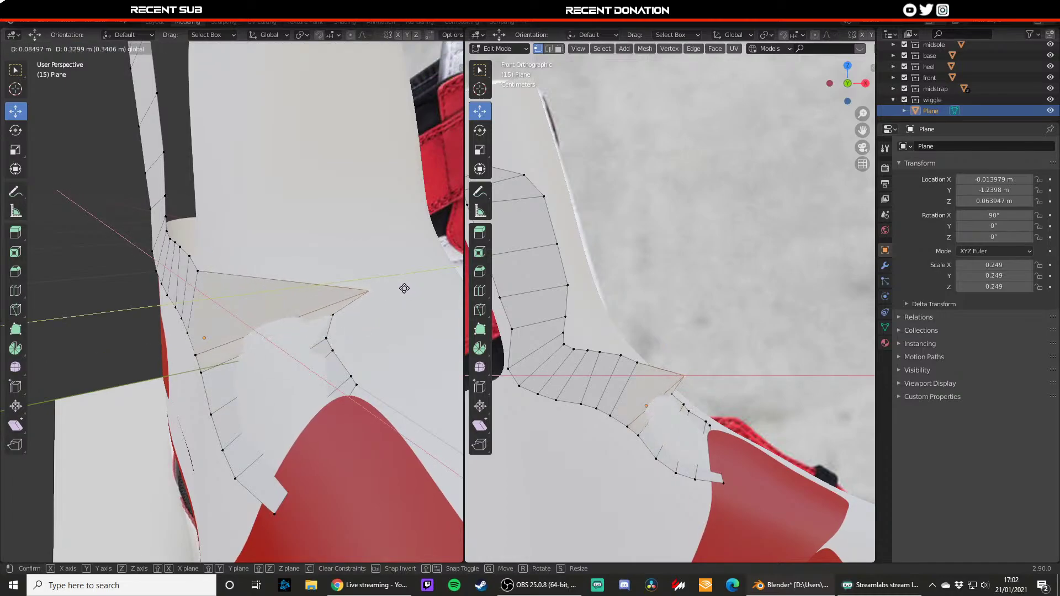
pyautogui.click(259, 303)
# - Move the sixth and seventh upper-edge vertices along Y about 0.32 m and 0.35 m onto the shoe surface
pyautogui.press('g')
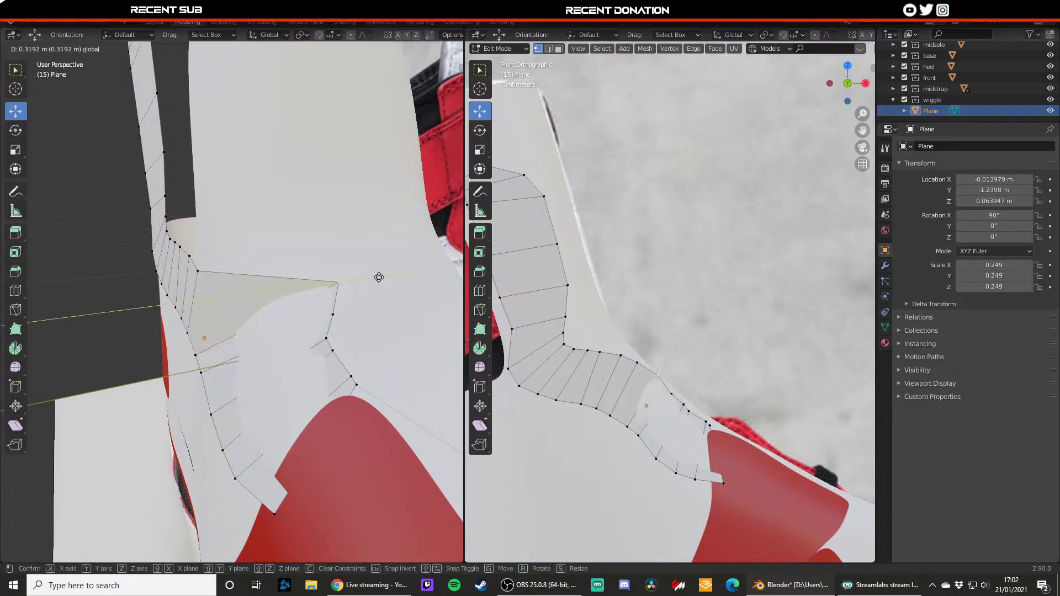
pyautogui.click(379, 277)
pyautogui.press('g')
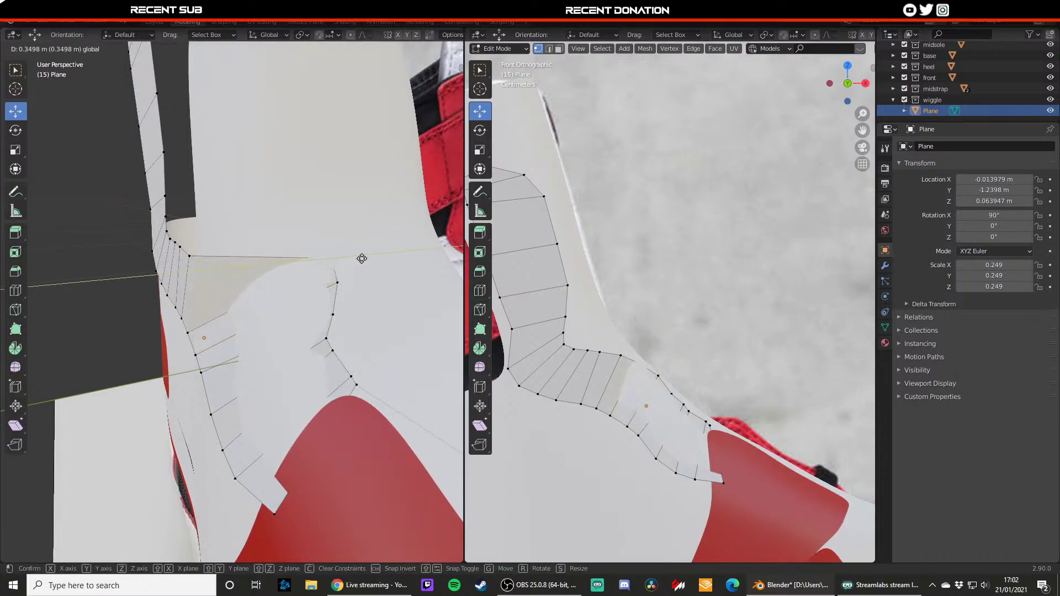
pyautogui.click(362, 258)
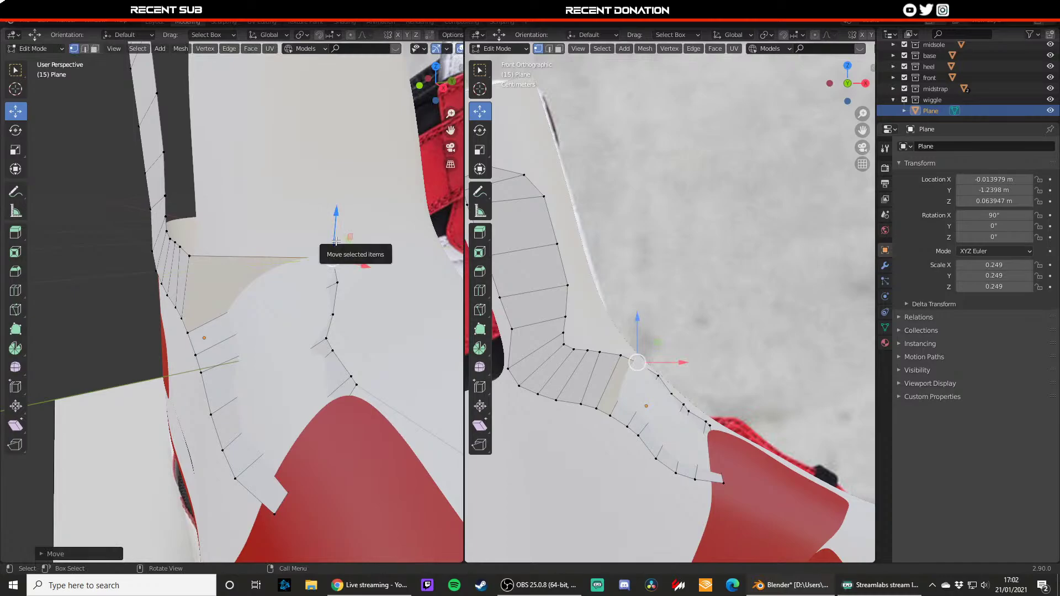
# - Show the front view in wireframe and move the strap's front-edge vertices up the ankle along Y onto the shoe surface
pyautogui.press('z')
pyautogui.press('z')
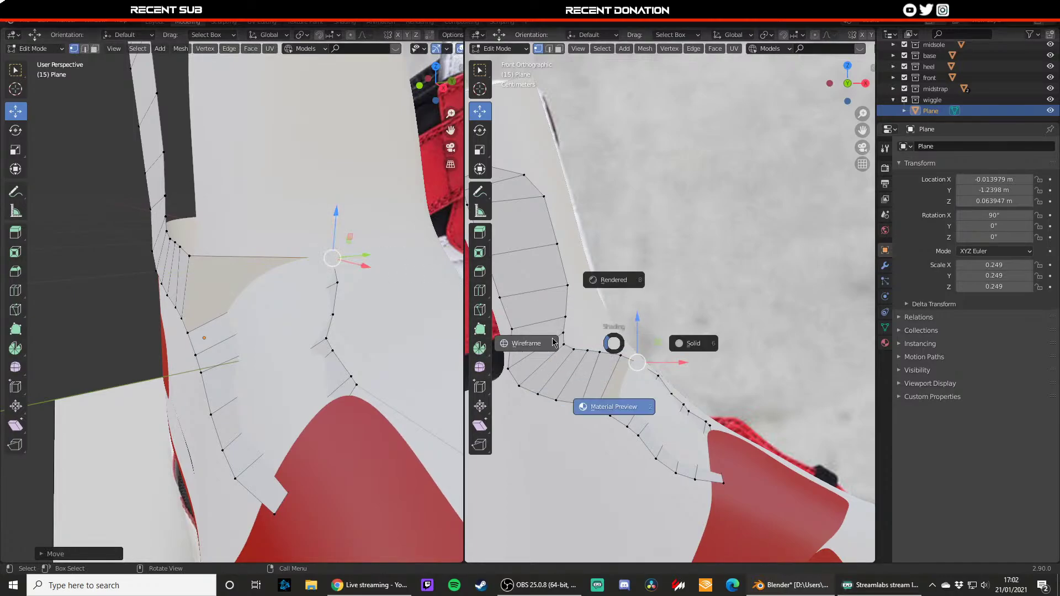
pyautogui.click(527, 344)
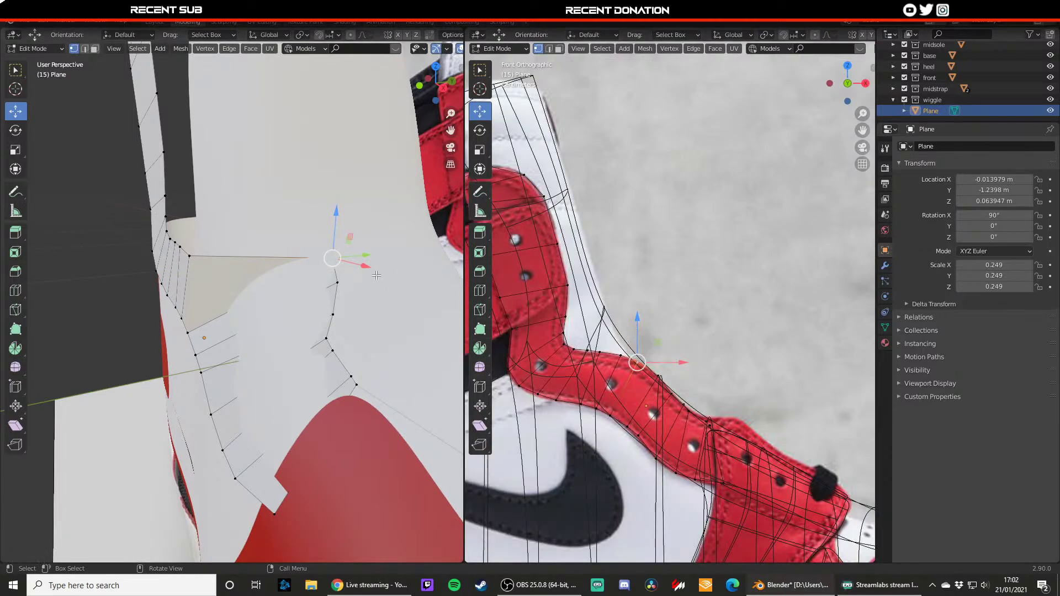
pyautogui.moveTo(363, 257); pyautogui.dragTo(259, 195)
pyautogui.click(169, 161)
pyautogui.moveTo(204, 152); pyautogui.dragTo(278, 157)
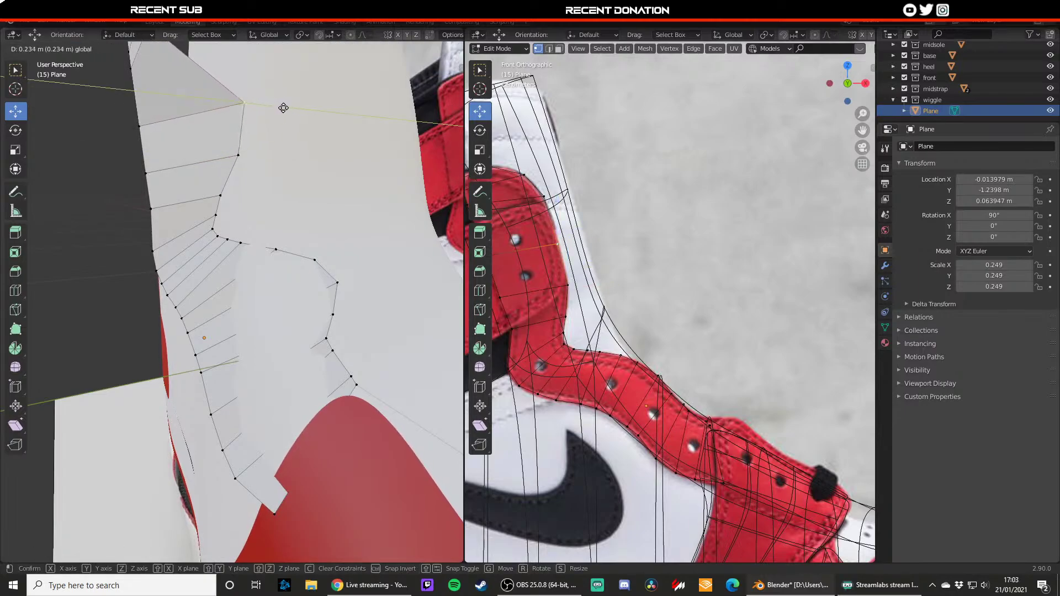
pyautogui.click(283, 107)
# - Move the front-edge vertex just below the strap's rounded top corner along Y about 0.25 m
pyautogui.click(139, 126)
pyautogui.moveTo(221, 199); pyautogui.dragTo(204, 166, button='middle')
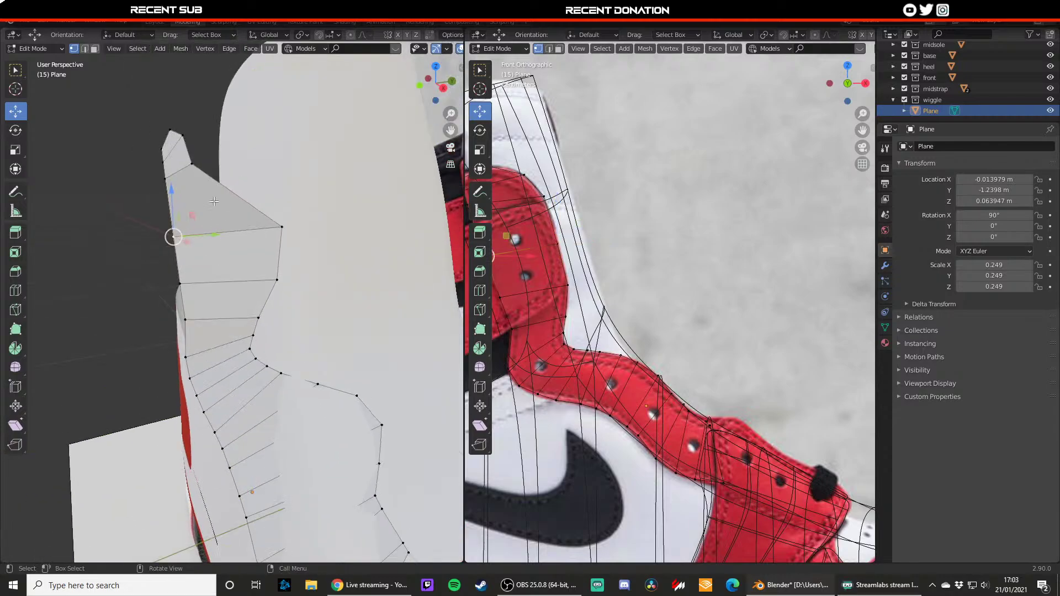
pyautogui.press('g')
pyautogui.press('y')
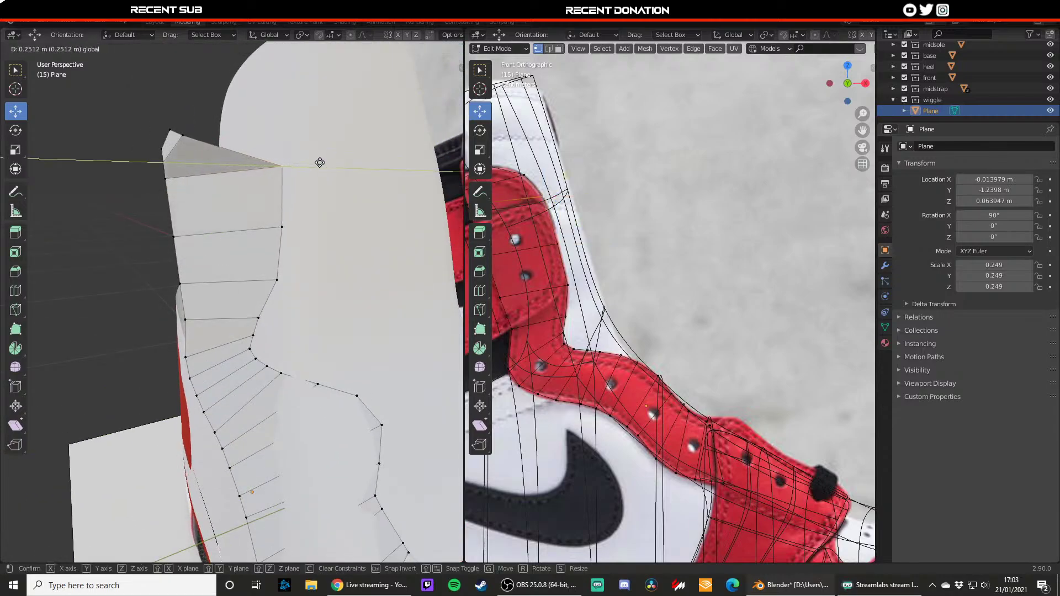
pyautogui.moveTo(323, 164); pyautogui.dragTo(324, 164)
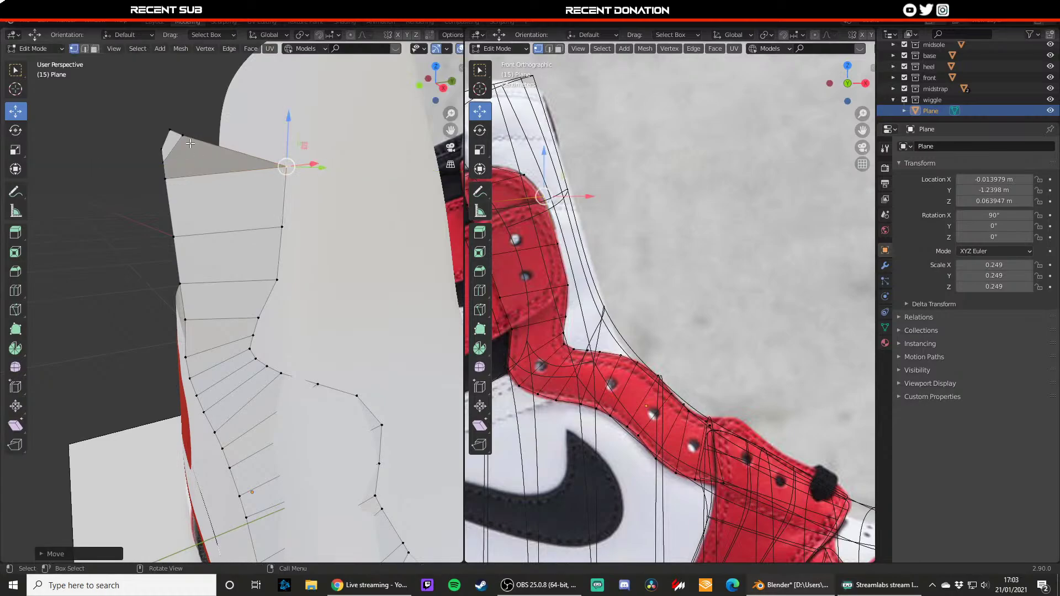
# - Move the three vertices around the strap's rounded top end along Y toward the tongue surface
pyautogui.click(183, 136)
pyautogui.moveTo(217, 139); pyautogui.dragTo(301, 151)
pyautogui.click(170, 130)
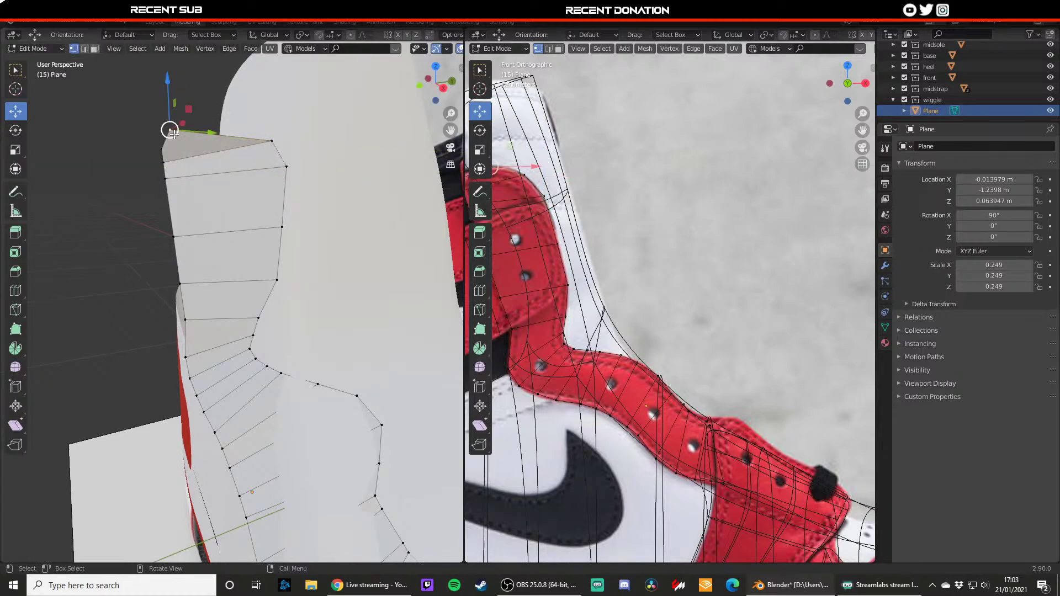
pyautogui.moveTo(205, 134); pyautogui.dragTo(289, 143)
pyautogui.click(164, 147)
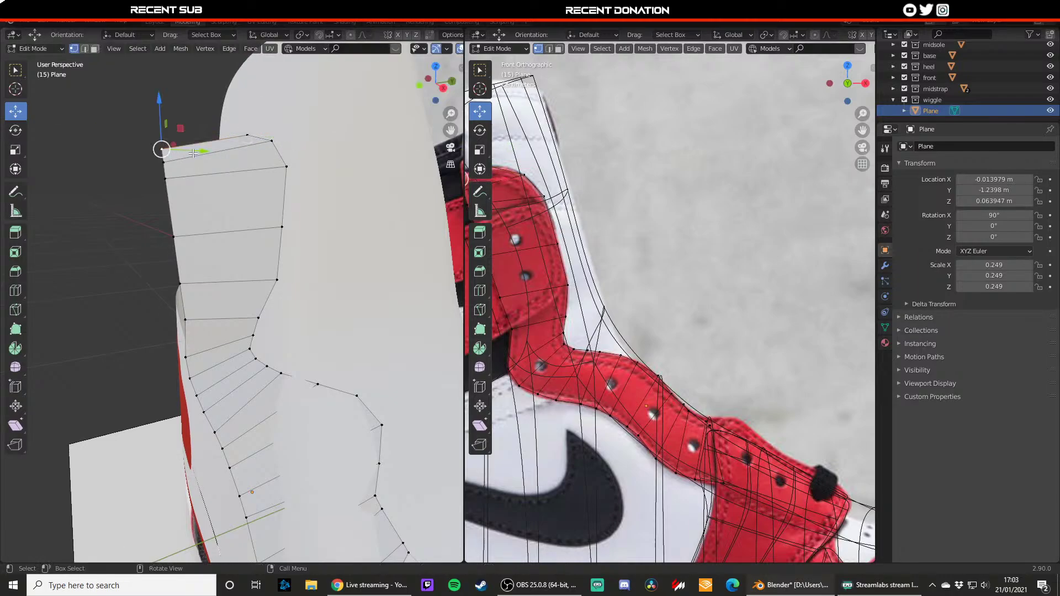
pyautogui.press('g')
pyautogui.press('y')
pyautogui.click(235, 158)
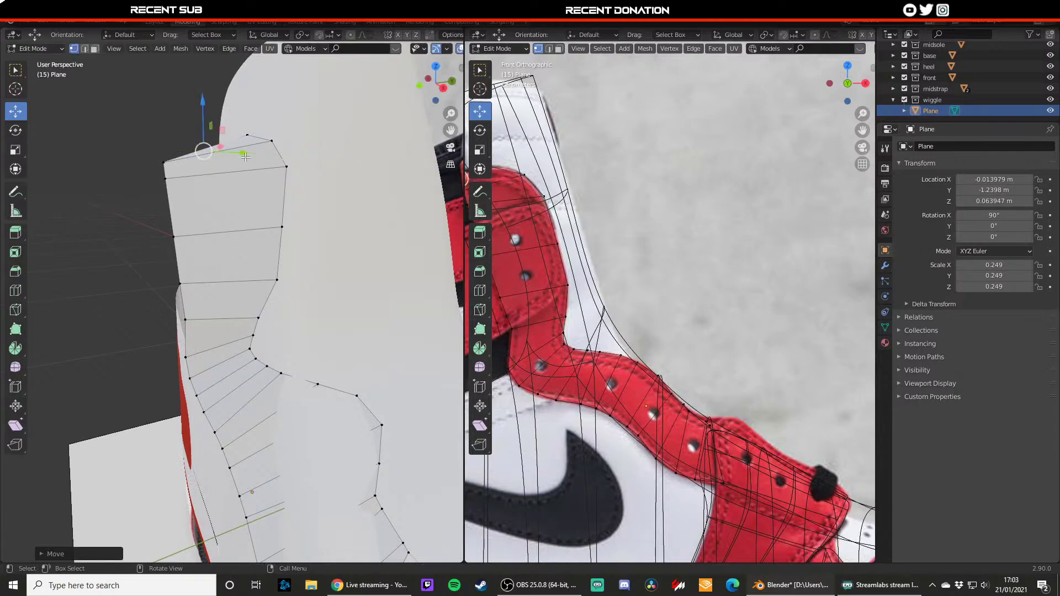
# - Move the strap's top rear corner and the rear-edge vertices beneath it along Y onto the shoe surface
pyautogui.moveTo(235, 157); pyautogui.dragTo(386, 283, button='middle')
pyautogui.keyDown('shift'); pyautogui.moveTo(507, 273); pyautogui.dragTo(687, 357, button='middle'); pyautogui.keyUp('shift')
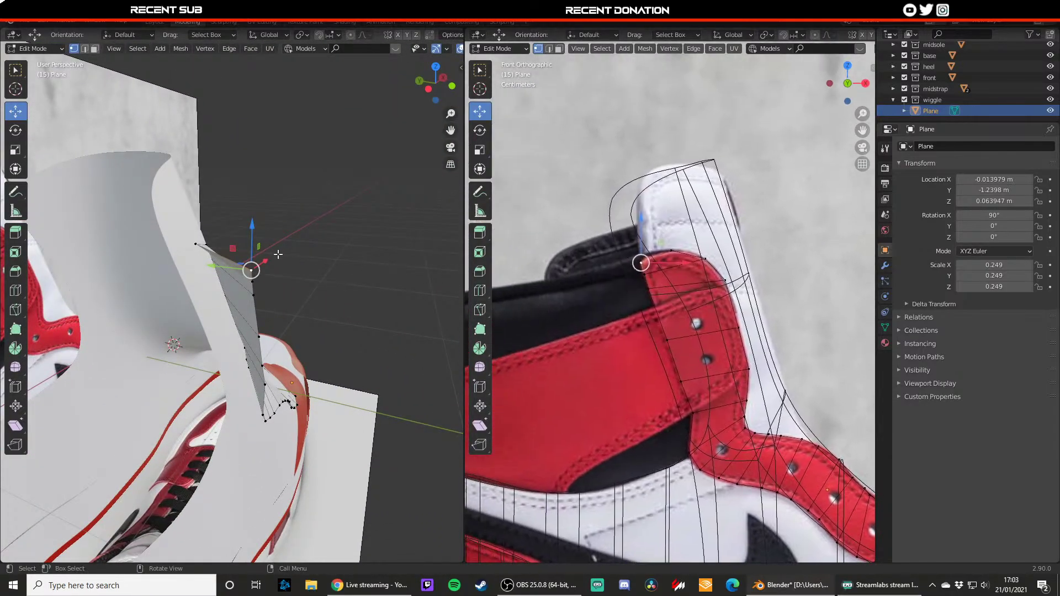
pyautogui.moveTo(224, 267); pyautogui.dragTo(189, 319)
pyautogui.click(252, 294)
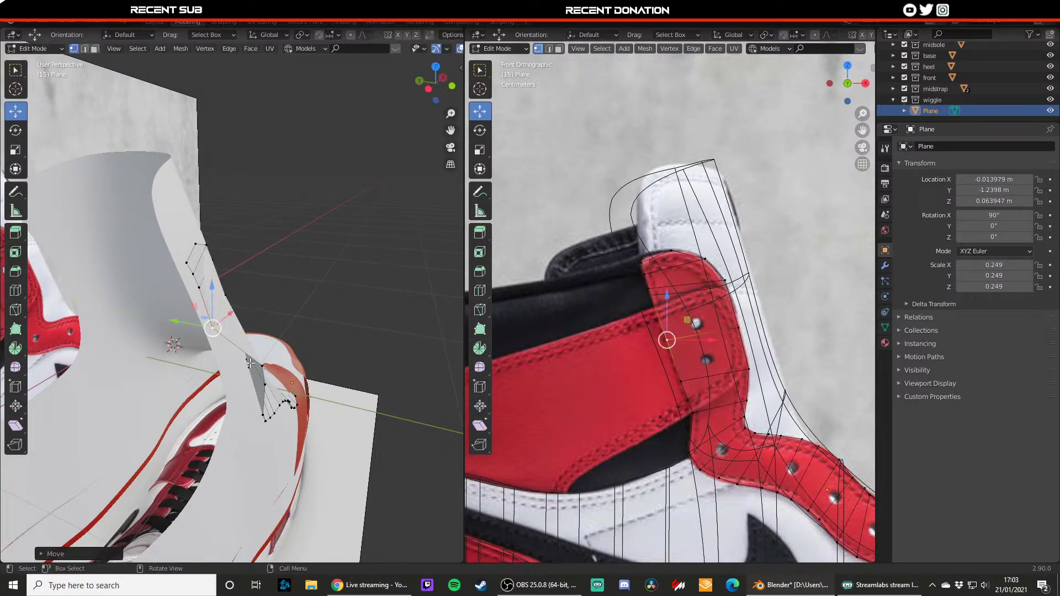
# - Fit the rear-edge vertex beside the lower collar eyelet to the shoe surface by moving it along Y
pyautogui.click(249, 361)
pyautogui.click(260, 368)
pyautogui.moveTo(289, 350); pyautogui.dragTo(252, 351, button='middle')
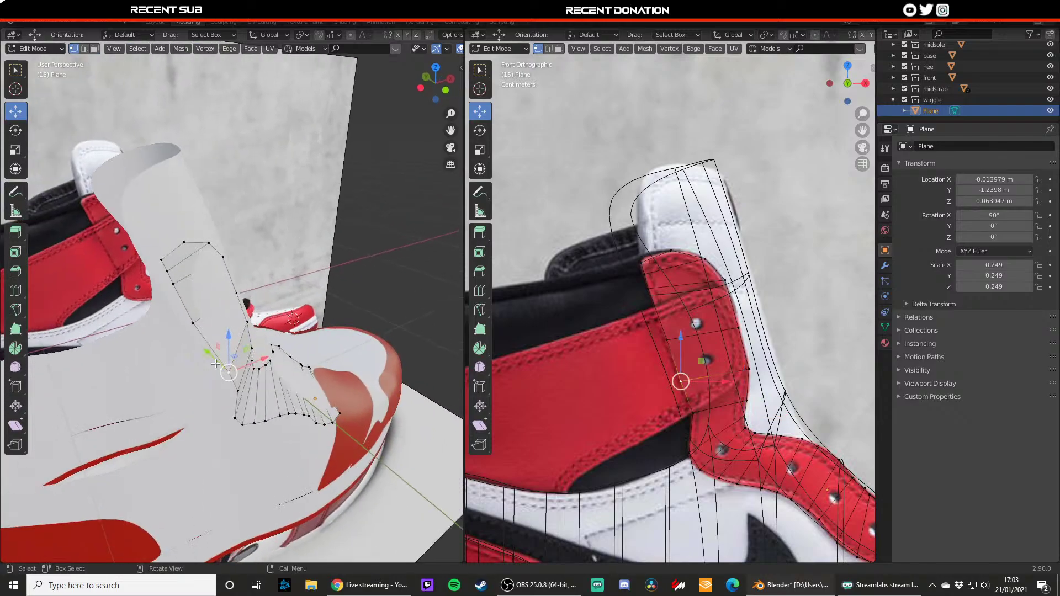
pyautogui.moveTo(215, 364); pyautogui.dragTo(184, 343)
pyautogui.moveTo(190, 343); pyautogui.dragTo(234, 326, button='middle')
pyautogui.moveTo(204, 365); pyautogui.dragTo(209, 365)
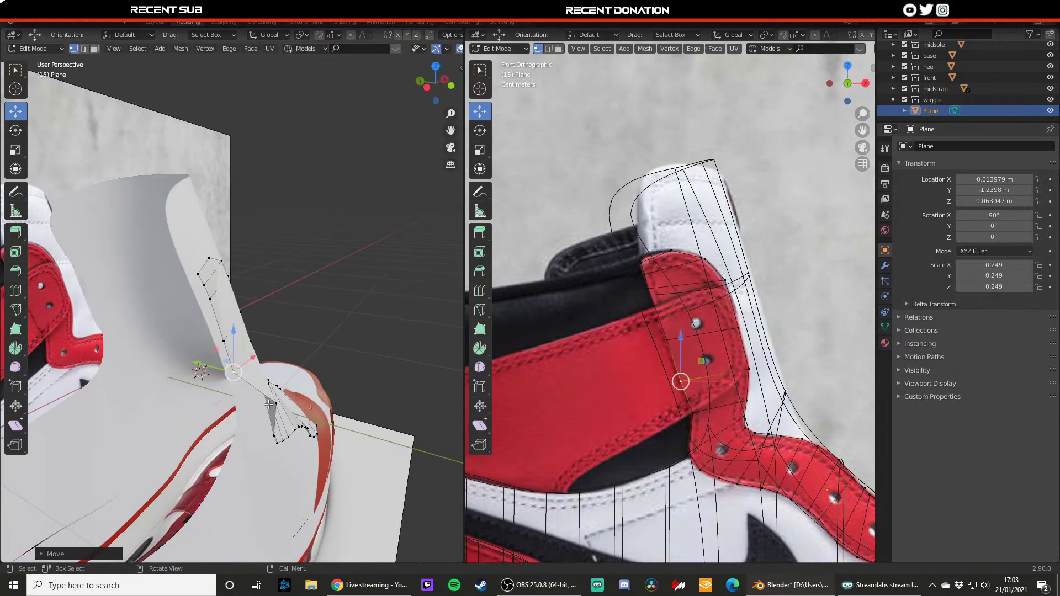
# - Move the two vertices at the strap's lower rear bend along Y onto the shoe surface
pyautogui.click(267, 405)
pyautogui.moveTo(247, 395); pyautogui.dragTo(218, 384)
pyautogui.moveTo(221, 385); pyautogui.dragTo(187, 401, button='middle')
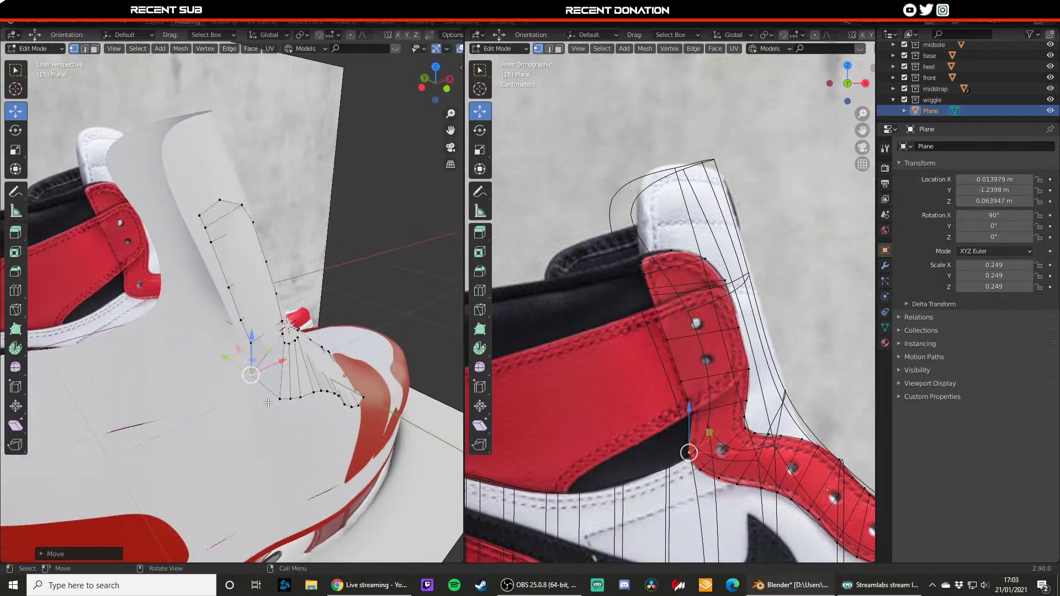
pyautogui.click(279, 400)
pyautogui.moveTo(258, 385)
pyautogui.mouseDown()
pyautogui.moveTo(249, 376)
pyautogui.moveTo(276, 384)
pyautogui.moveTo(260, 375)
pyautogui.mouseUp()
pyautogui.moveTo(282, 380); pyautogui.dragTo(250, 390, button='middle')
# - Move the next lower-edge vertex past the bend along Y about 0.08 m and undo the extra move that follows
pyautogui.click(255, 395)
pyautogui.press('g')
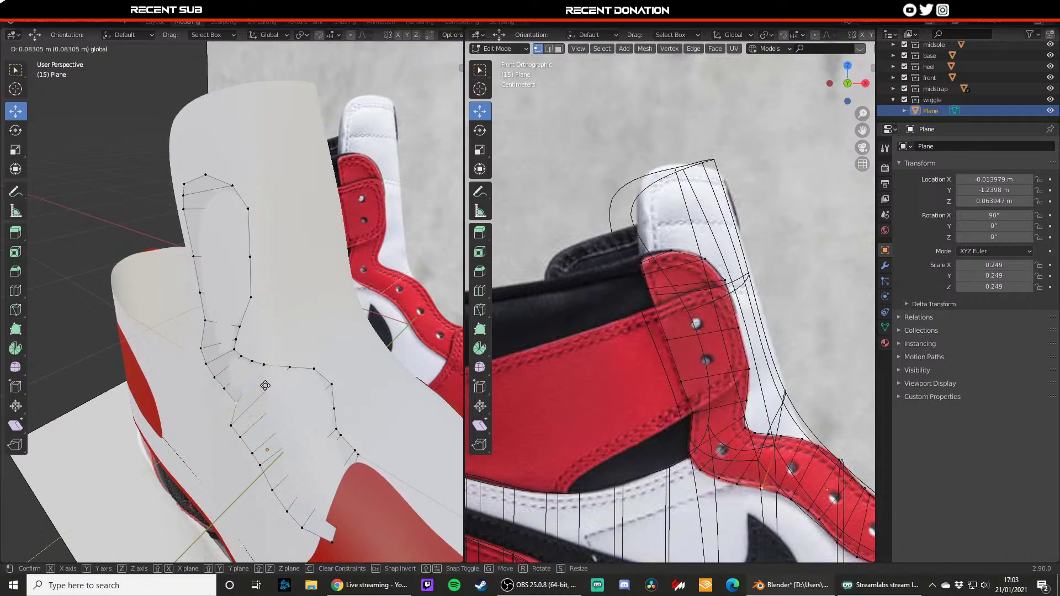
pyautogui.click(265, 385)
pyautogui.moveTo(251, 415); pyautogui.dragTo(273, 396)
pyautogui.hotkey('ctrl', 'z')
# - Move the next lower-edge vertices toward the toe along Y, the last one about 0.11 m, onto the shoe surface
pyautogui.click(253, 440)
pyautogui.press('g')
pyautogui.moveTo(277, 405); pyautogui.dragTo(285, 425)
pyautogui.click(253, 453)
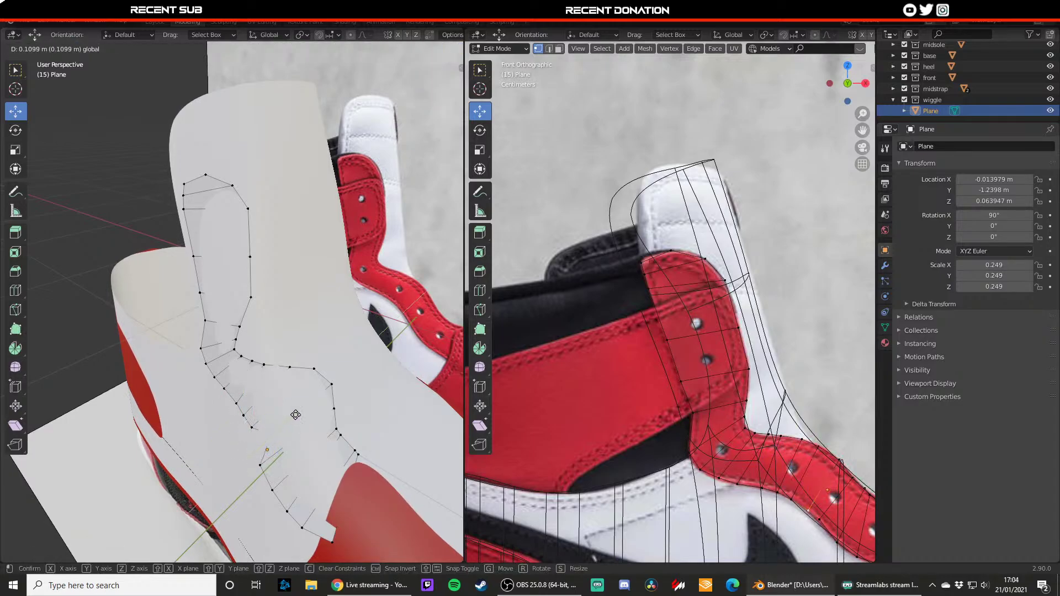
pyautogui.click(284, 422)
# - Shift the lower-edge vertex near the middle eyelets about 0.04 m along Y against the shoe surface
pyautogui.moveTo(284, 421); pyautogui.dragTo(322, 417, button='middle')
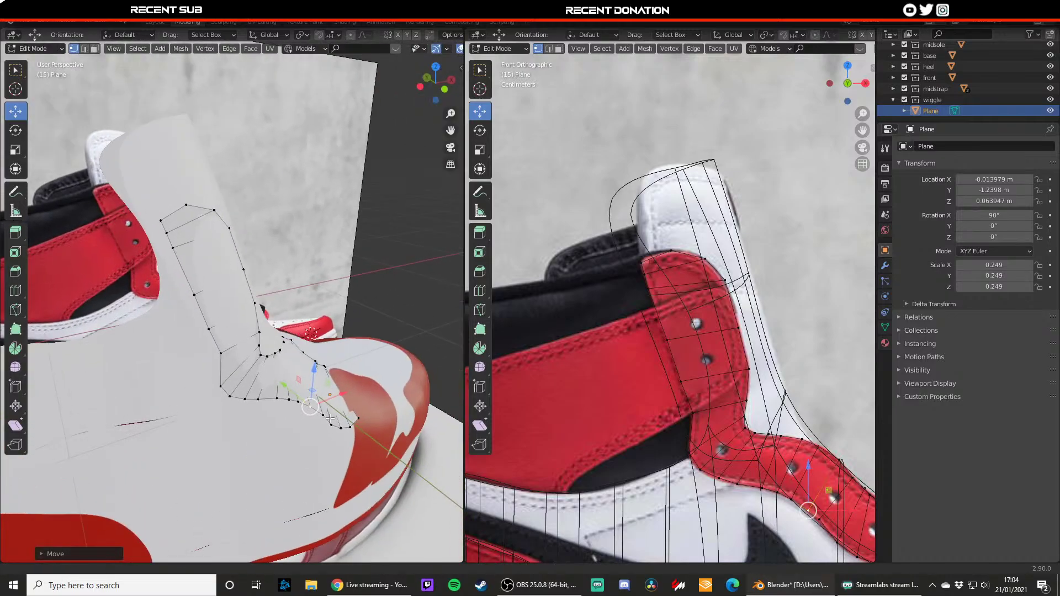
pyautogui.press('g')
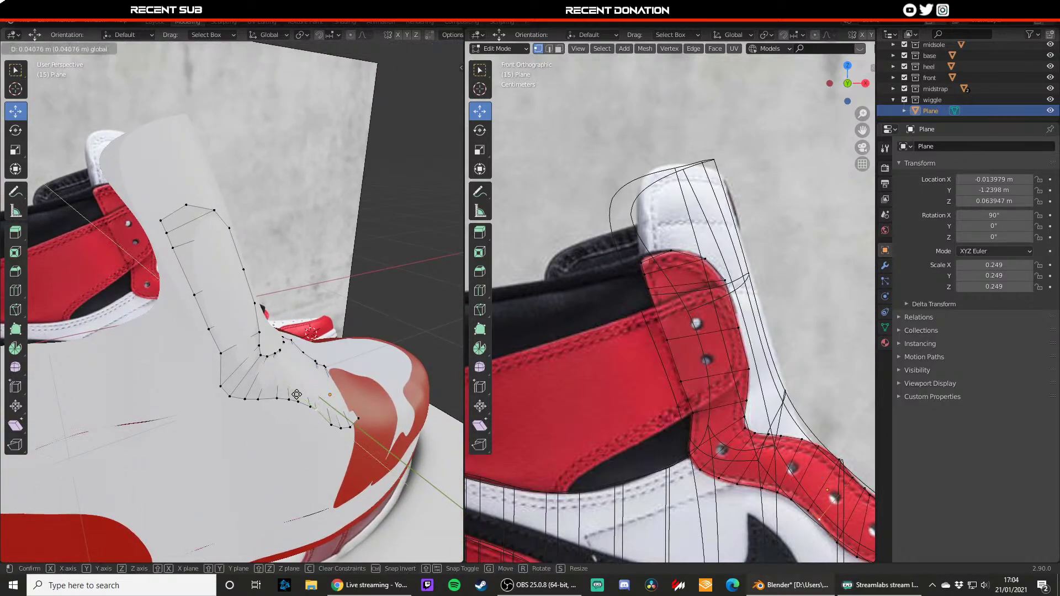
pyautogui.click(297, 394)
pyautogui.moveTo(296, 395); pyautogui.dragTo(281, 439, button='middle')
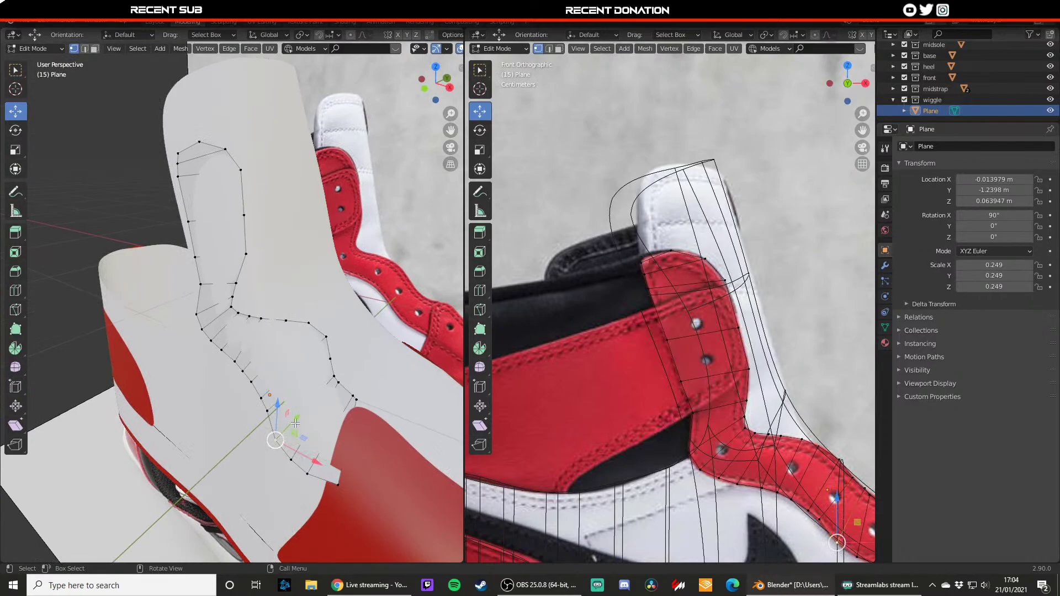
# - Move the lower-edge vertices nearest the strap's toe end along Y onto the shoe surface
pyautogui.press('g')
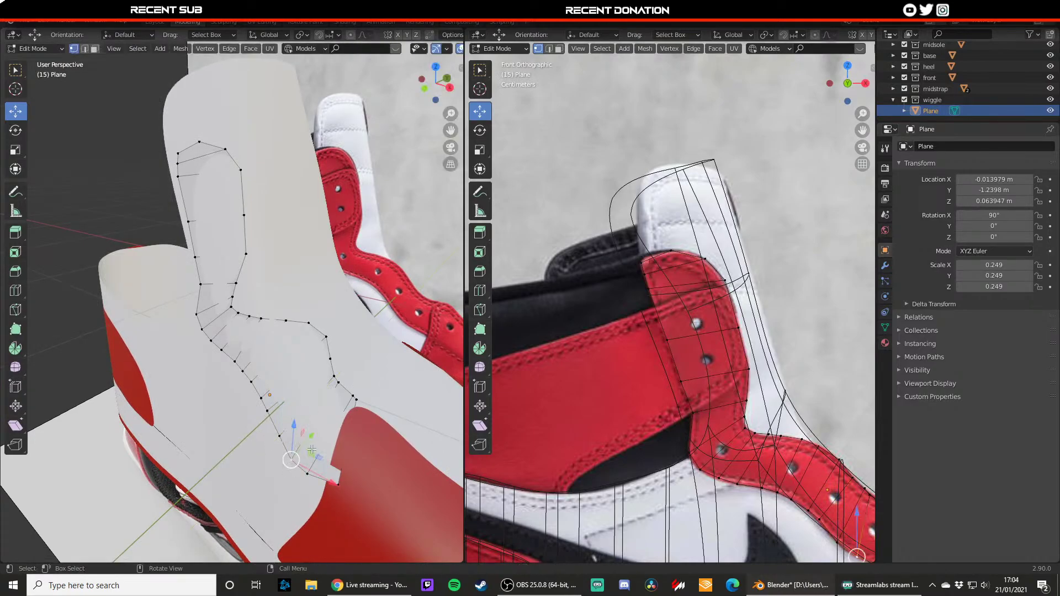
pyautogui.moveTo(319, 433); pyautogui.dragTo(349, 488)
pyautogui.click(308, 473)
pyautogui.click(342, 484)
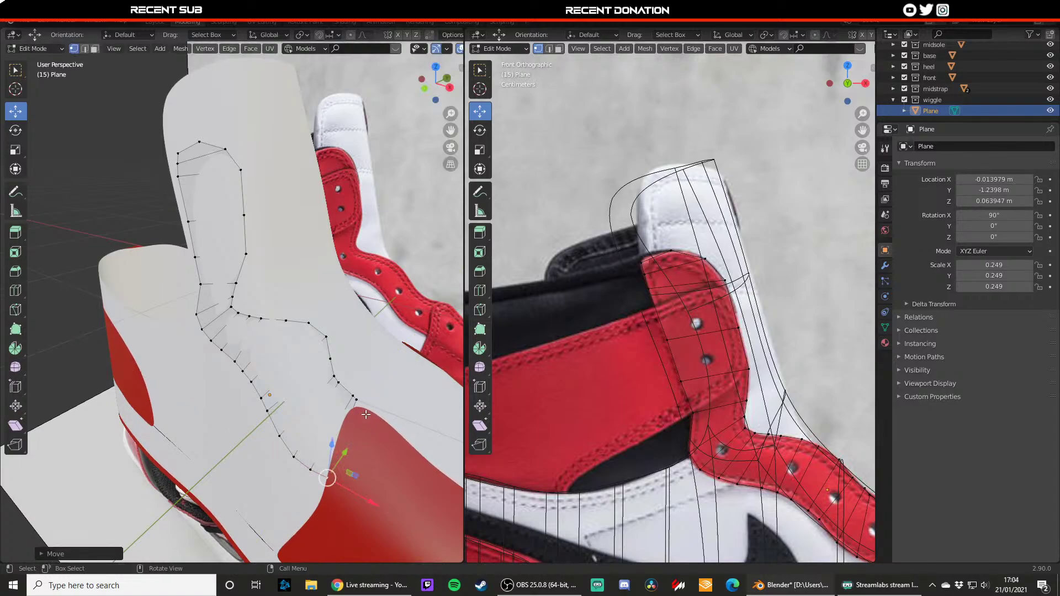
pyautogui.keyDown('shift'); pyautogui.moveTo(365, 414); pyautogui.dragTo(373, 423, button='middle'); pyautogui.keyUp('shift')
pyautogui.keyDown('shift'); pyautogui.moveTo(250, 363); pyautogui.dragTo(246, 421, button='middle'); pyautogui.keyUp('shift')
pyautogui.moveTo(246, 421); pyautogui.dragTo(250, 397, button='middle')
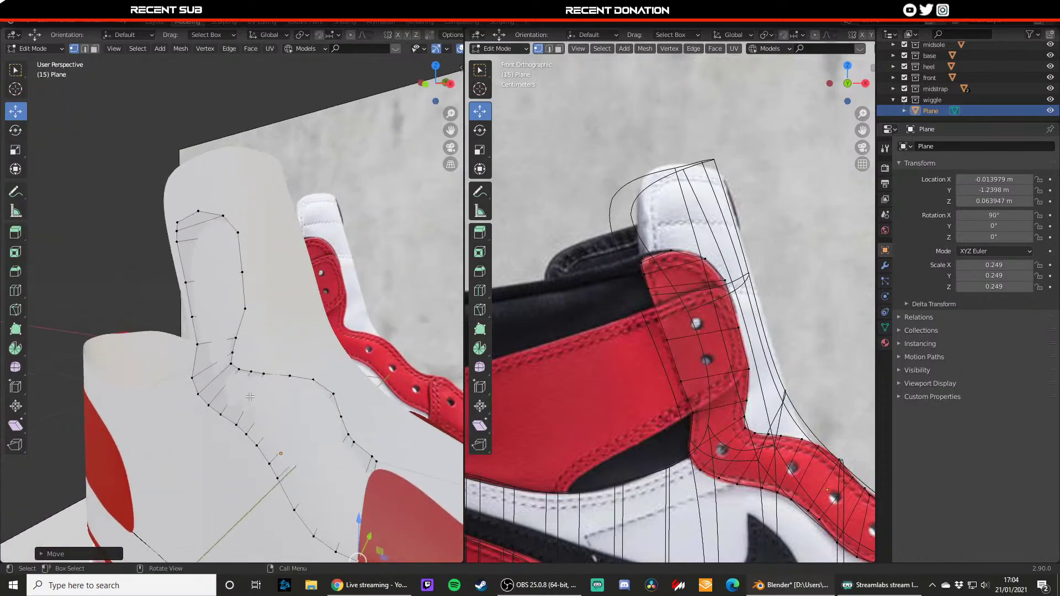
# - Reposition the top vertex near the front corner of the strap's upper end against the shoe surface
pyautogui.click(198, 210)
pyautogui.moveTo(260, 332); pyautogui.dragTo(275, 339, button='middle')
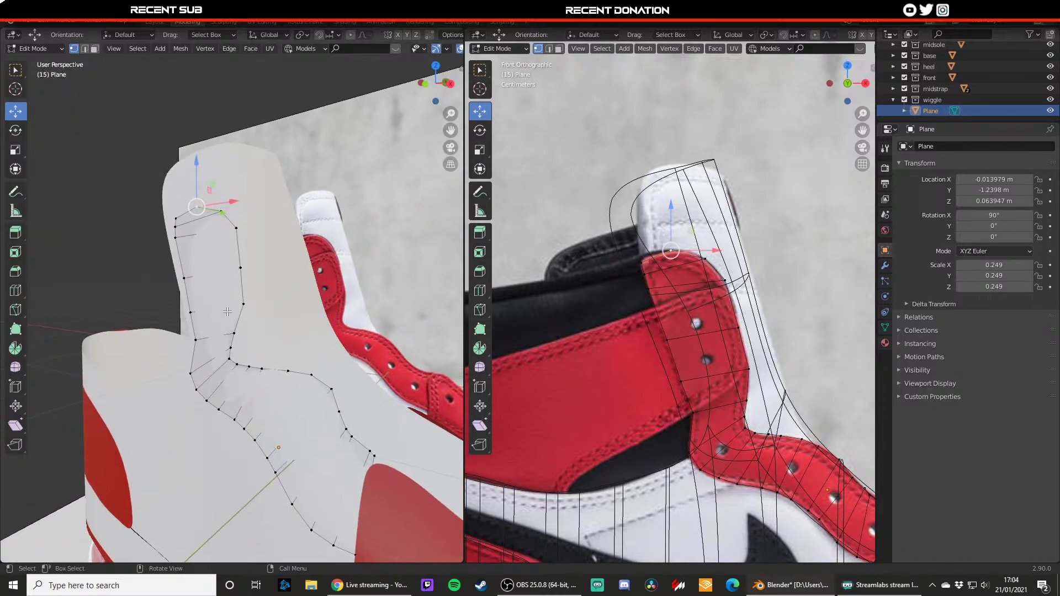
pyautogui.moveTo(222, 202); pyautogui.dragTo(242, 198)
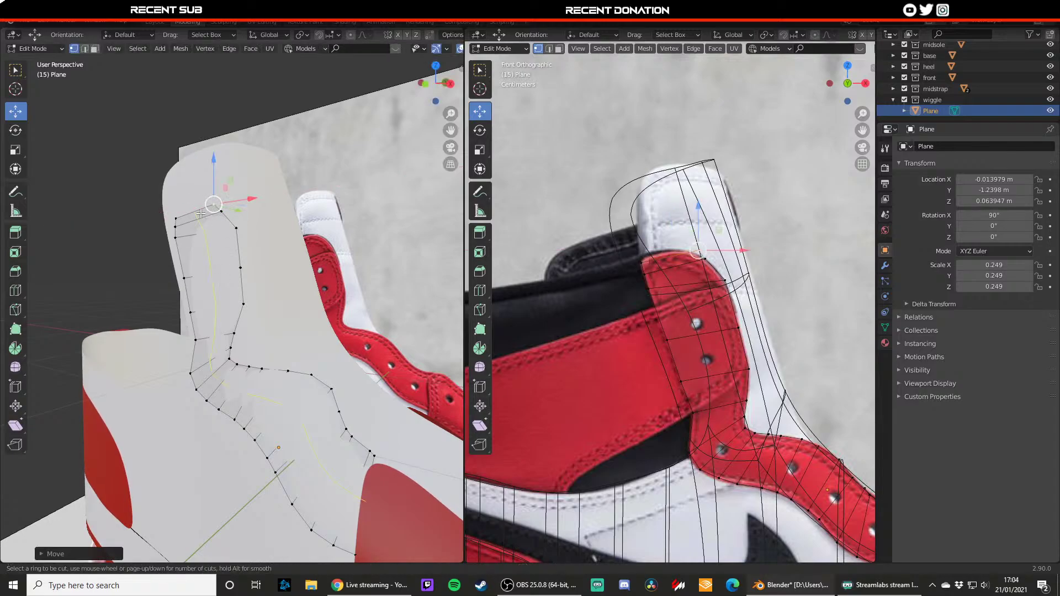
# - Add one lengthwise loop cut along the strap's centre, running from its upper end to its toe end
pyautogui.keyDown('alt'); pyautogui.click(200, 214); pyautogui.keyUp('alt')
pyautogui.press('g')
pyautogui.press('g')
pyautogui.click(203, 213)
pyautogui.moveTo(257, 307); pyautogui.dragTo(240, 318, button='middle')
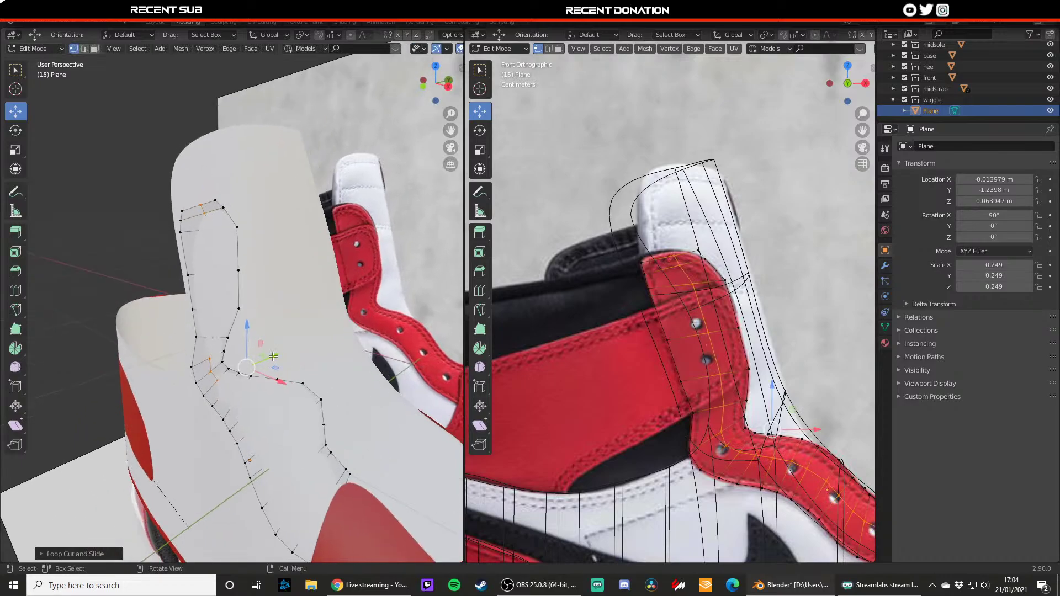
# - Shift the new centre loop slightly along Y, including its individual vertices in the strap's upright section, to fit the shoe surface
pyautogui.moveTo(269, 358); pyautogui.dragTo(266, 356)
pyautogui.click(215, 310)
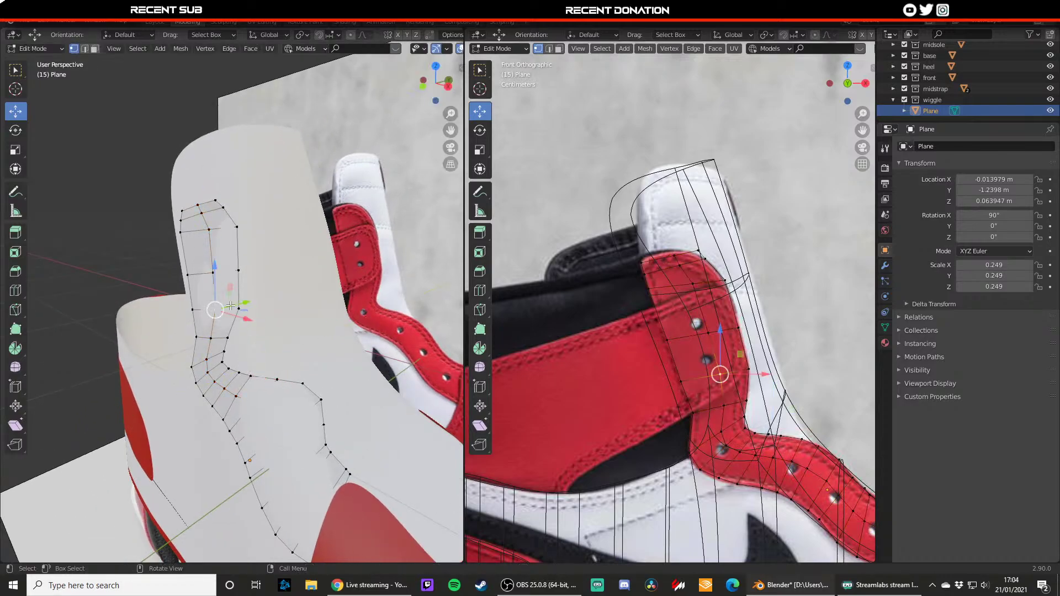
pyautogui.moveTo(245, 305); pyautogui.dragTo(242, 306)
pyautogui.click(213, 272)
pyautogui.moveTo(245, 268); pyautogui.dragTo(242, 269)
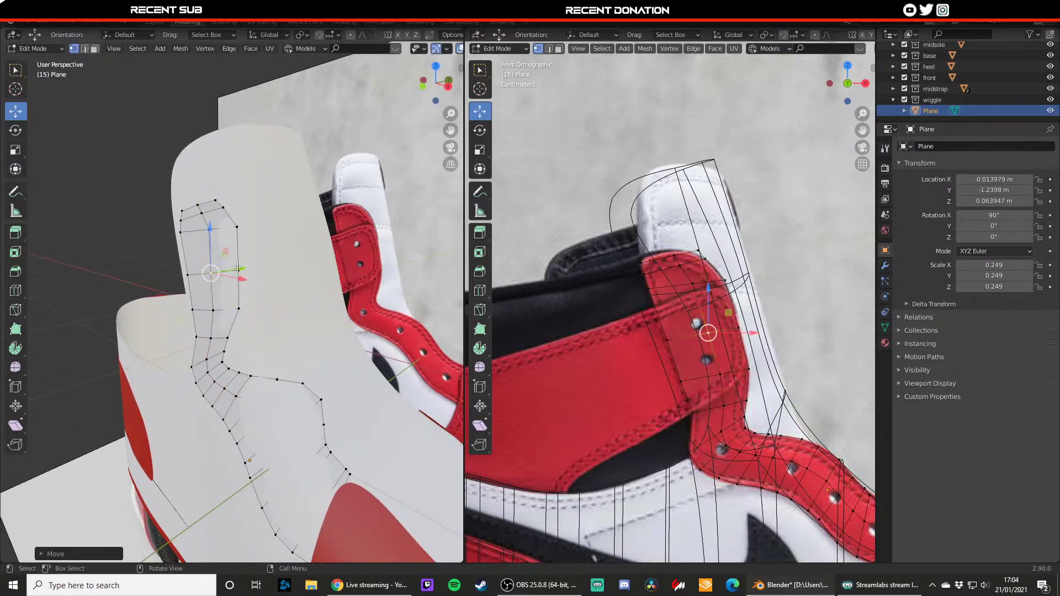
pyautogui.click(210, 230)
# - Nudge the front-edge vertices of the strap's upright section toward the shoe surface, the lowest one by about 0.006 m
pyautogui.click(238, 227)
pyautogui.moveTo(267, 225); pyautogui.dragTo(266, 226)
pyautogui.click(240, 269)
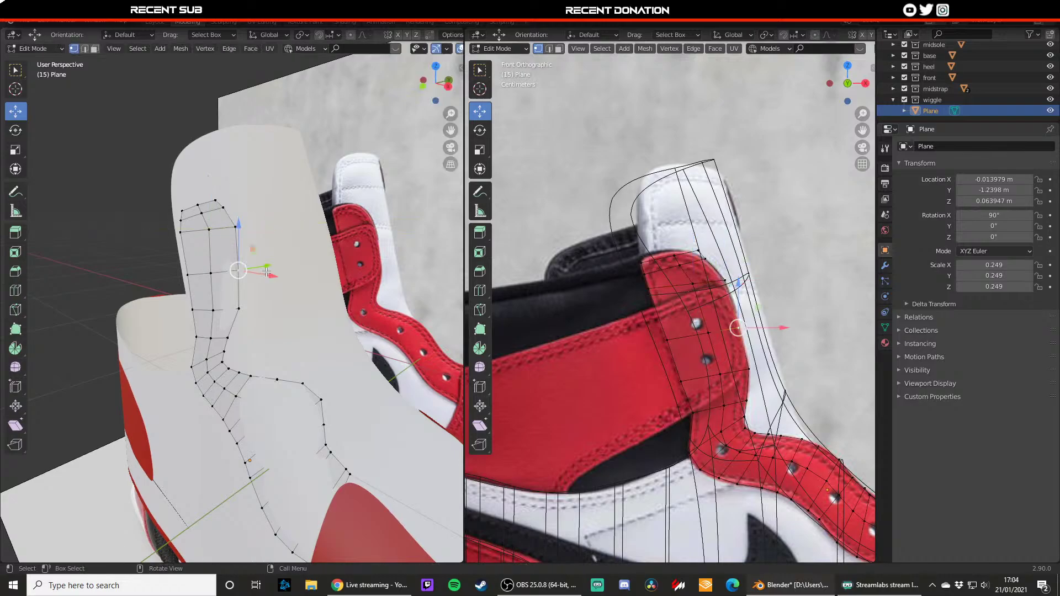
pyautogui.moveTo(270, 277); pyautogui.dragTo(250, 280, button='middle')
pyautogui.moveTo(263, 269); pyautogui.dragTo(258, 270)
pyautogui.click(234, 312)
pyautogui.press('Tab')
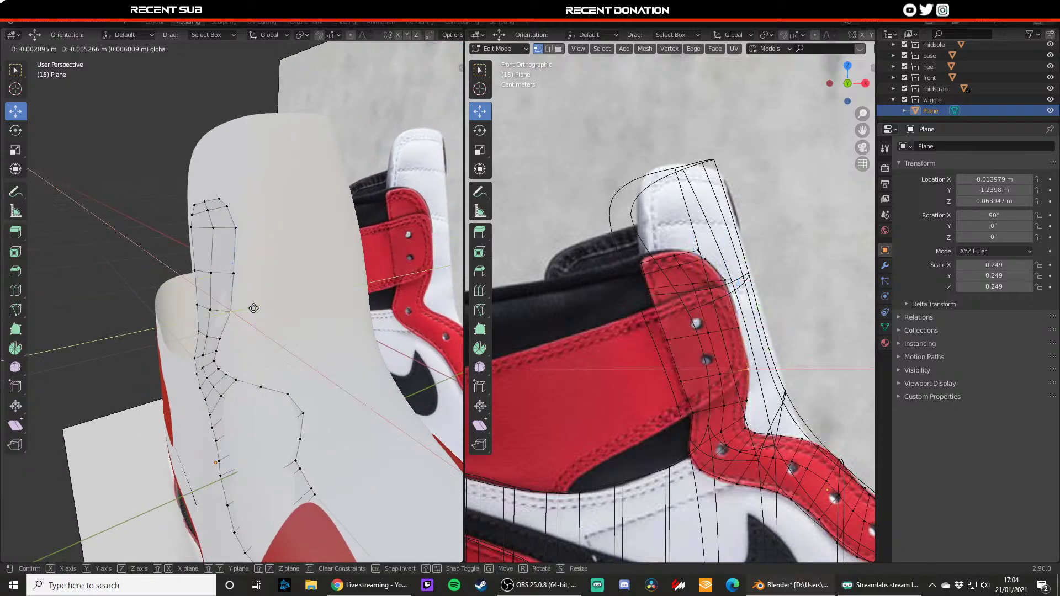
# - Assign the existing red material to the strap and inspect its fit against the shoe
pyautogui.click(345, 22)
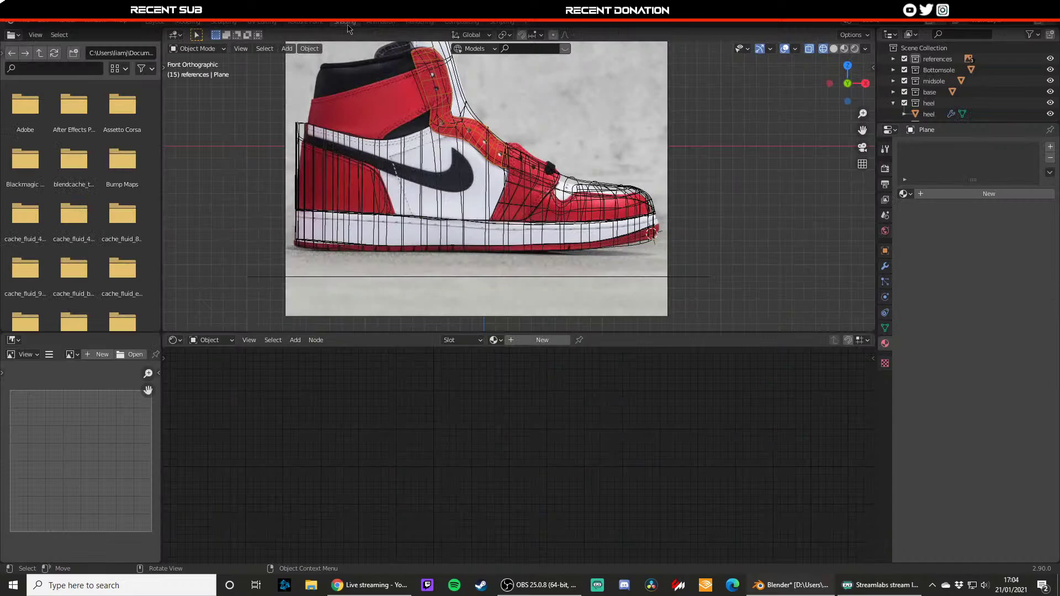
pyautogui.click(493, 339)
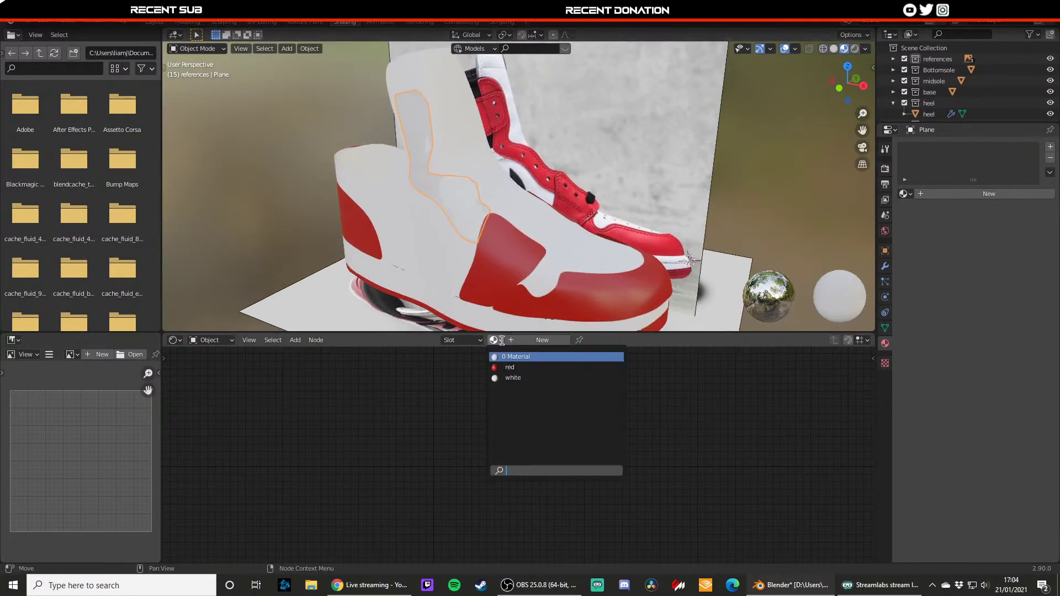
pyautogui.click(522, 377)
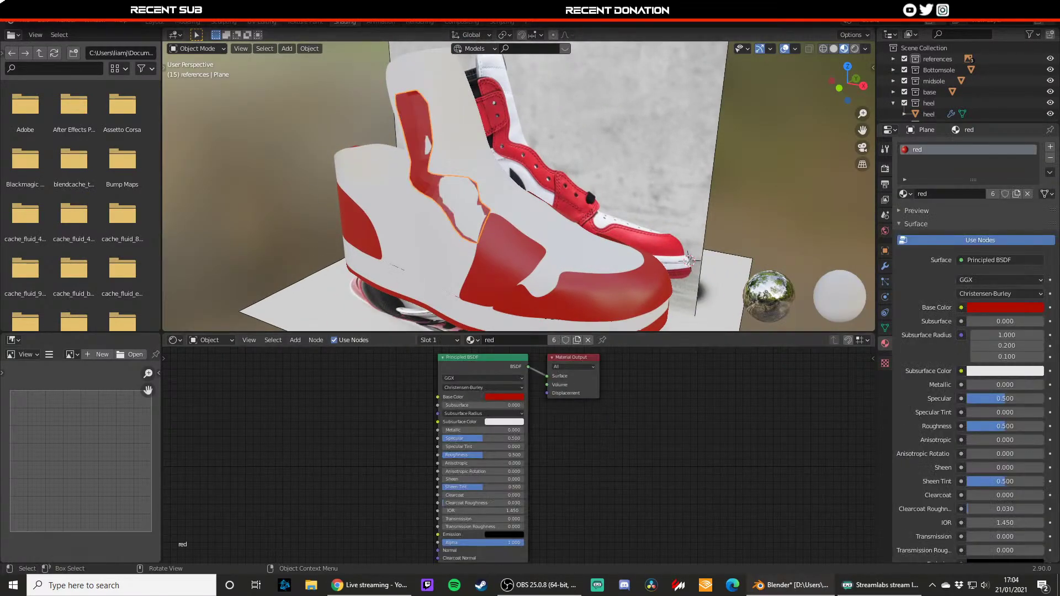
pyautogui.moveTo(395, 175)
pyautogui.mouseDown(button='middle')
pyautogui.moveTo(425, 170)
pyautogui.moveTo(364, 169)
pyautogui.moveTo(386, 174)
pyautogui.mouseUp(button='middle')
pyautogui.scroll(-3, 405, 184)
pyautogui.moveTo(487, 201); pyautogui.dragTo(423, 180, button='middle')
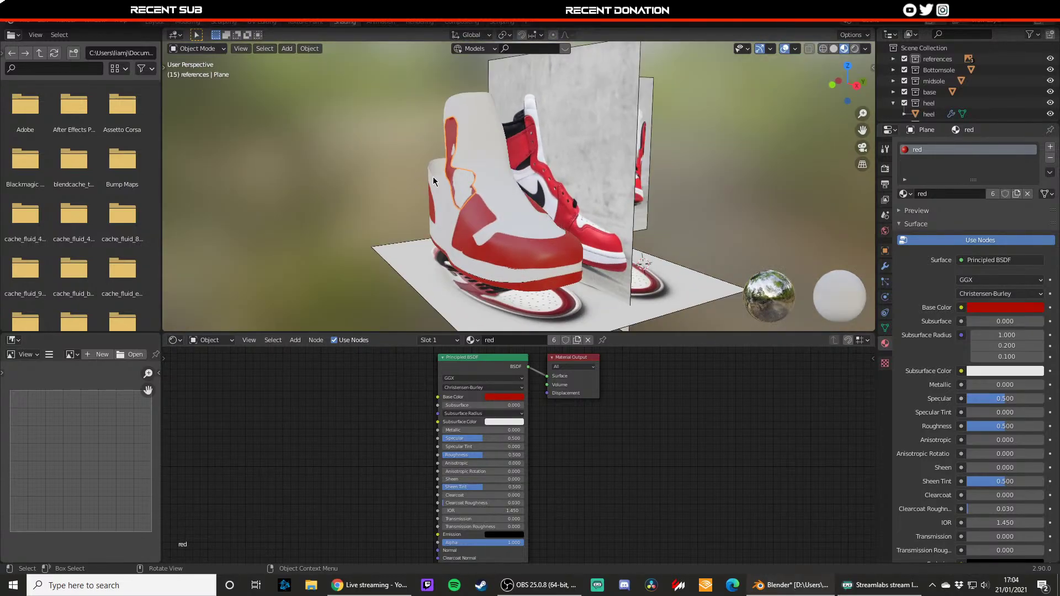
pyautogui.scroll(3, 423, 180)
pyautogui.moveTo(497, 213); pyautogui.dragTo(353, 138, button='middle')
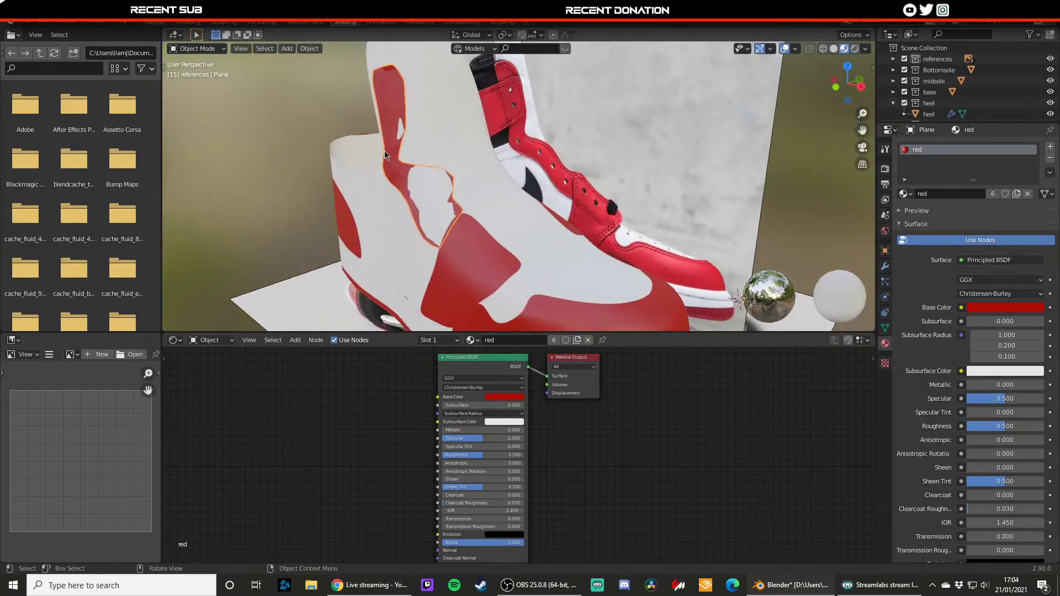
pyautogui.click(223, 21)
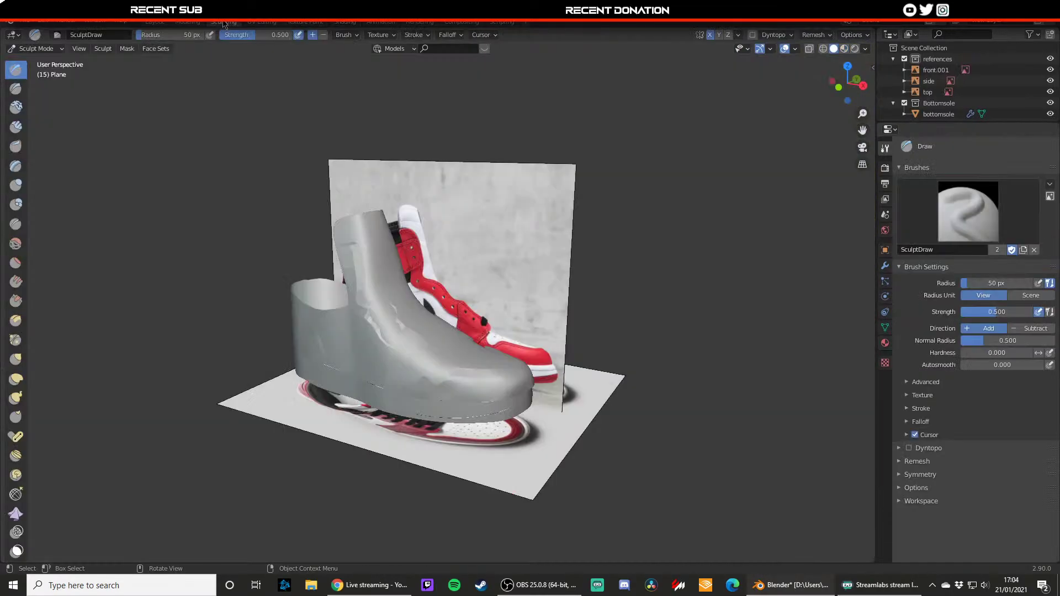
pyautogui.press('z')
pyautogui.click(423, 313)
pyautogui.scroll(2, 424, 314)
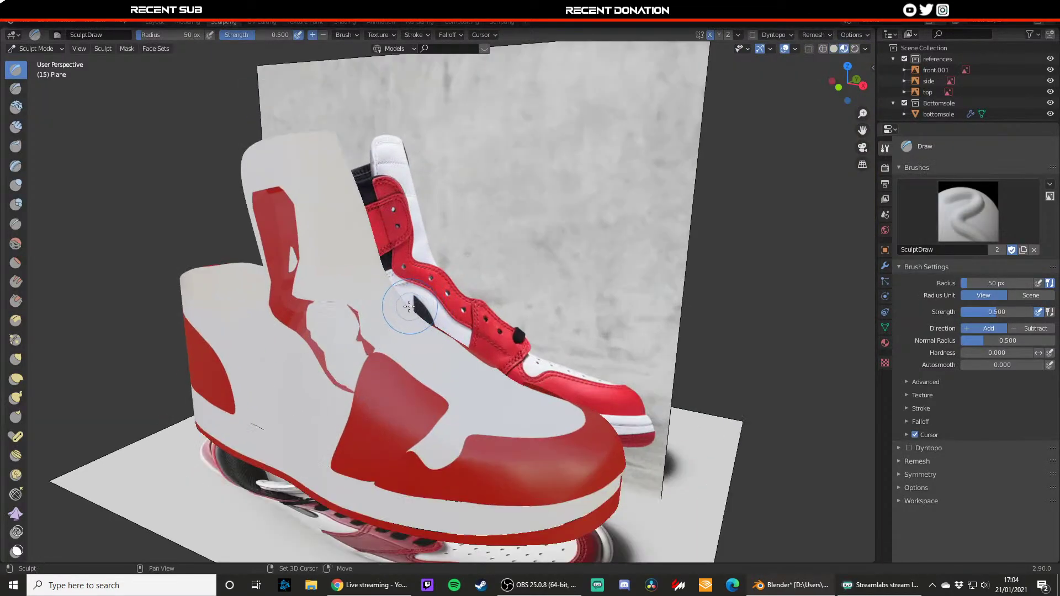
pyautogui.moveTo(408, 307); pyautogui.dragTo(420, 304, button='middle')
pyautogui.click(188, 21)
pyautogui.press('Tab')
# - Resume editing the strap's mesh and move the front-edge vertex above the bend closer to the shoe surface
pyautogui.keyDown('shift'); pyautogui.moveTo(299, 238); pyautogui.dragTo(329, 227, button='middle'); pyautogui.keyUp('shift')
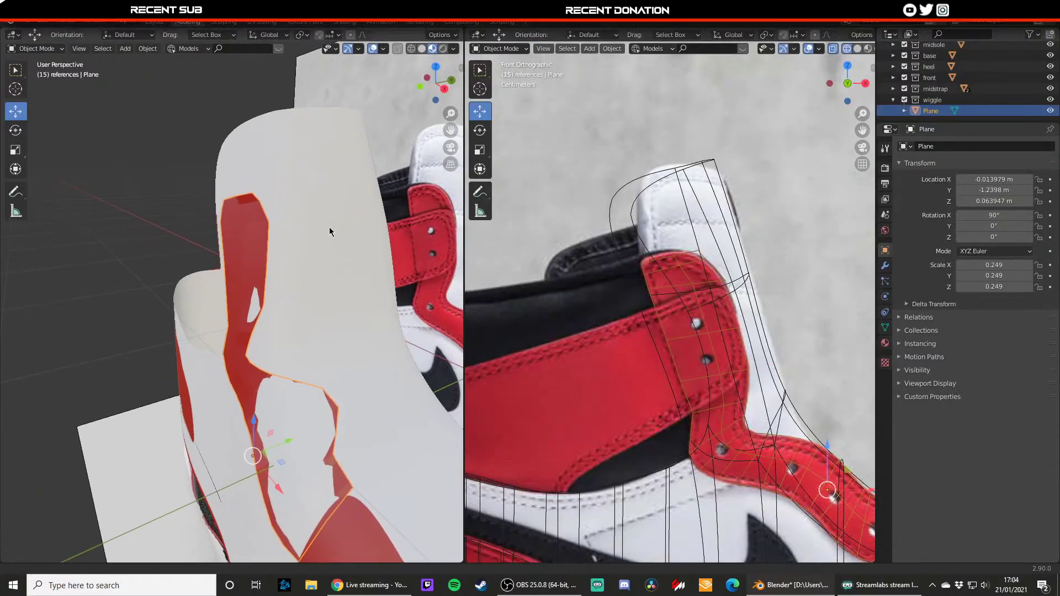
pyautogui.scroll(3, 327, 232)
pyautogui.press('Tab')
pyautogui.moveTo(311, 301); pyautogui.dragTo(304, 304)
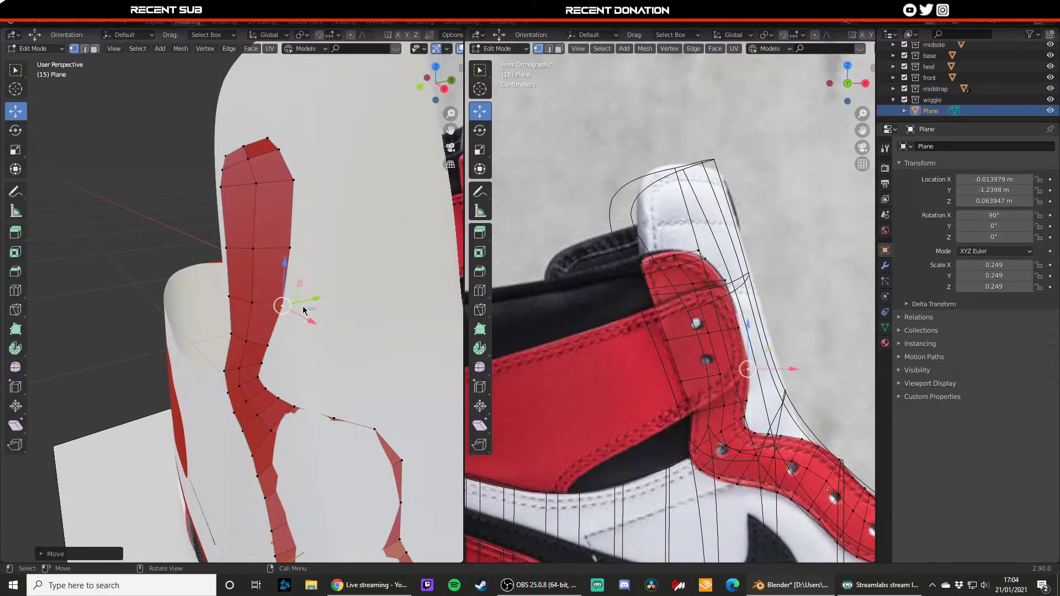
pyautogui.keyDown('shift'); pyautogui.moveTo(335, 426); pyautogui.dragTo(335, 393, button='middle'); pyautogui.keyUp('shift')
pyautogui.click(334, 393)
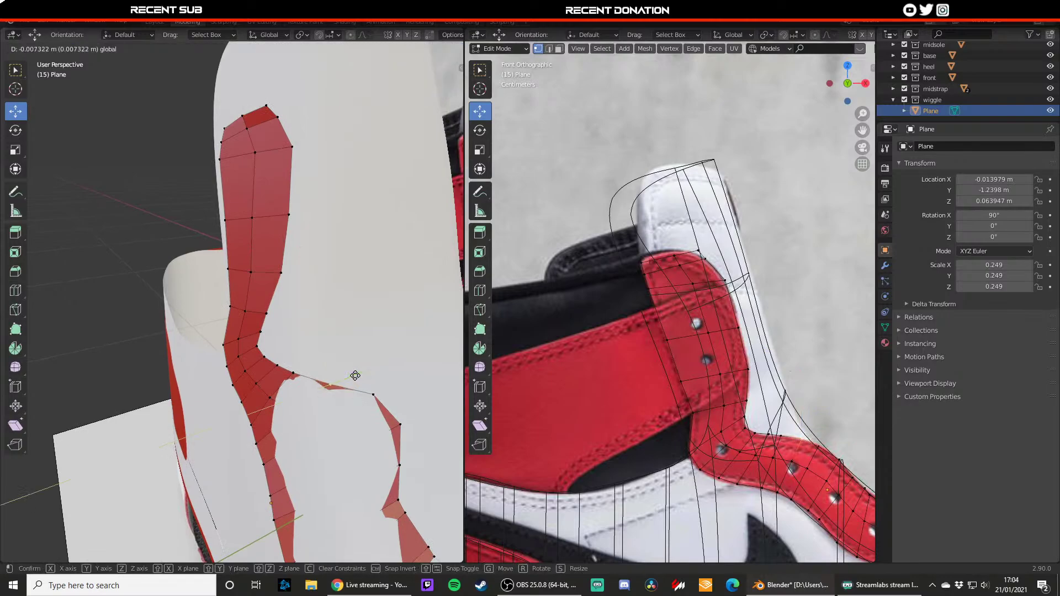
# - Pull the buried centre-line vertex past the bend out along Y and undo the extra moves of the neighbouring vertices
pyautogui.click(298, 417)
pyautogui.moveTo(326, 403); pyautogui.dragTo(323, 364)
pyautogui.click(295, 375)
pyautogui.hotkey('ctrl', 'z')
pyautogui.hotkey('ctrl', 'z')
pyautogui.click(294, 376)
pyautogui.hotkey('ctrl', 'z')
# - Move the next centre-line vertex about 0.04 m and the upper-edge vertex above it about 0.007 m along Y
pyautogui.click(323, 424)
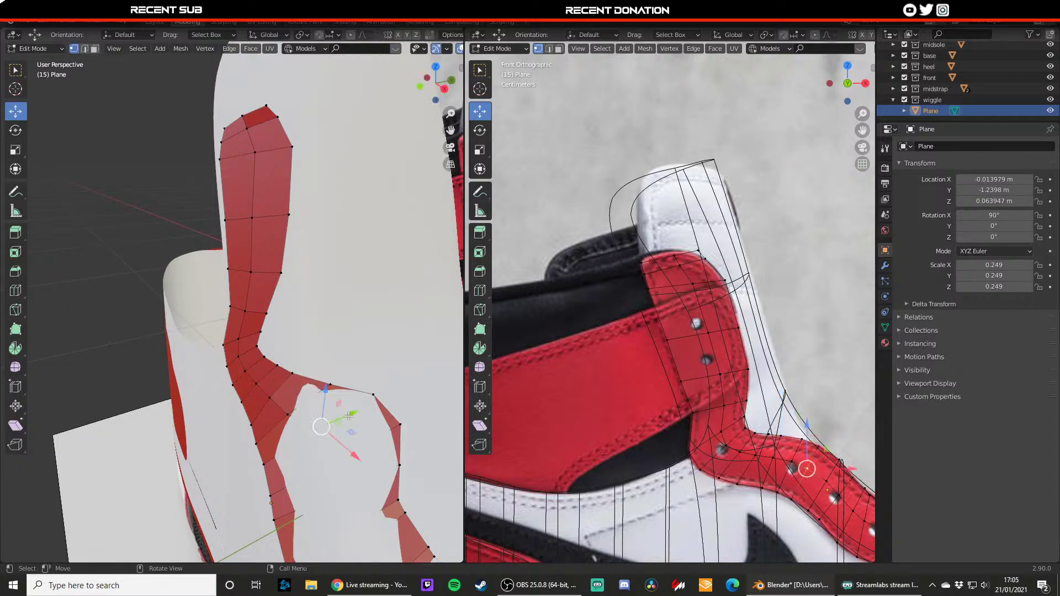
pyautogui.moveTo(349, 415); pyautogui.dragTo(330, 420)
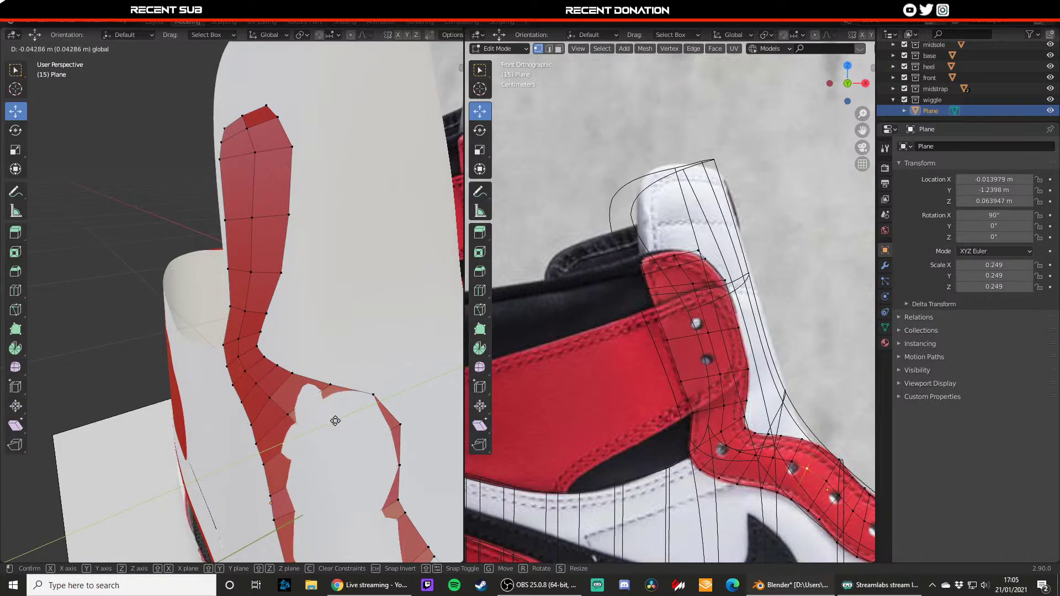
pyautogui.click(328, 402)
pyautogui.click(331, 385)
pyautogui.press('g')
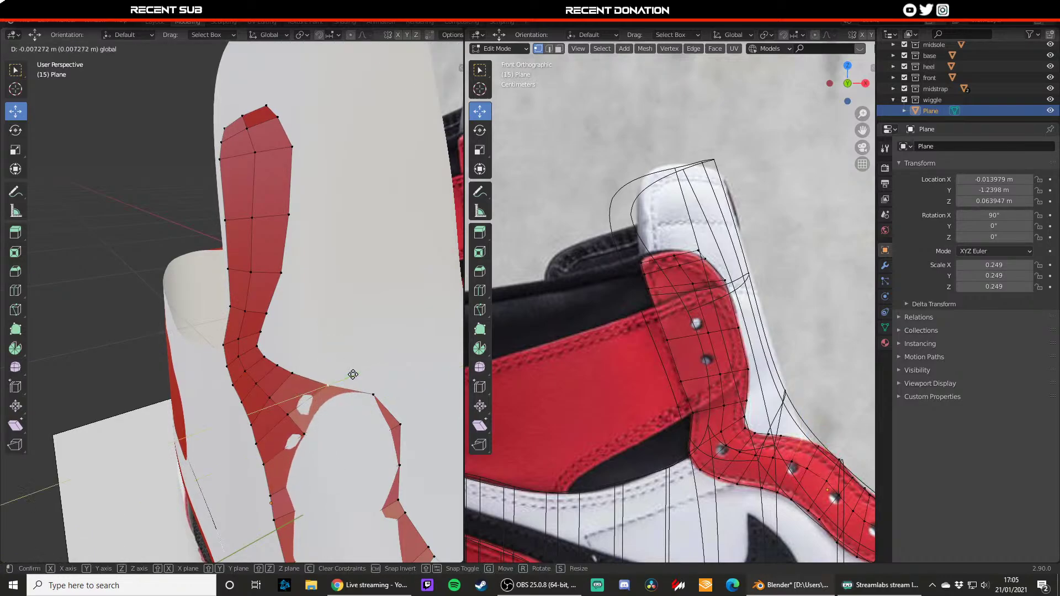
pyautogui.moveTo(350, 376); pyautogui.dragTo(350, 375)
# - Pull the following centre-line vertices toward the toe out along Y to clear the shoe surface
pyautogui.click(305, 434)
pyautogui.moveTo(325, 426); pyautogui.dragTo(325, 427)
pyautogui.click(342, 459)
pyautogui.keyDown('shift'); pyautogui.moveTo(342, 459); pyautogui.dragTo(322, 422, button='middle'); pyautogui.keyUp('shift')
pyautogui.moveTo(354, 407); pyautogui.dragTo(332, 413)
pyautogui.click(331, 414)
# - Adjust the two upper-edge vertices at the strap's front curve against the shoe surface, checking them from the side
pyautogui.click(352, 360)
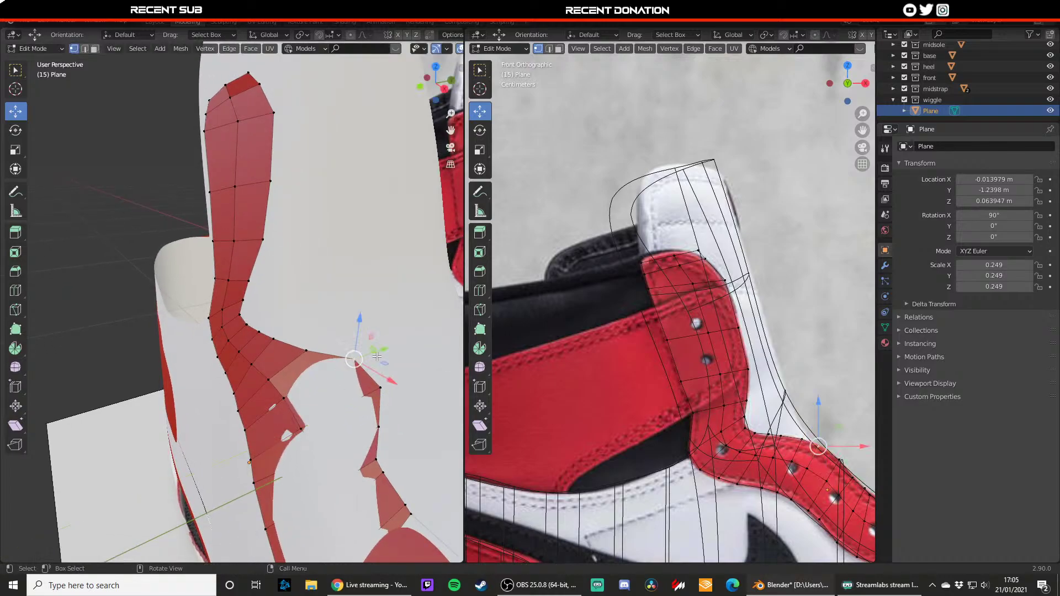
pyautogui.press('g')
pyautogui.click(376, 351)
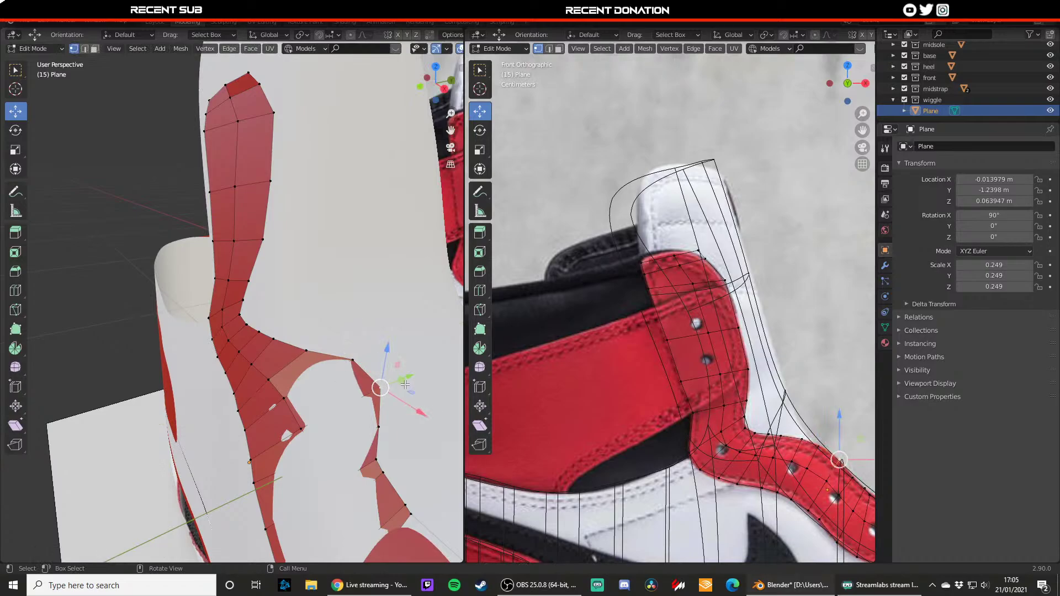
pyautogui.moveTo(405, 382); pyautogui.dragTo(398, 379)
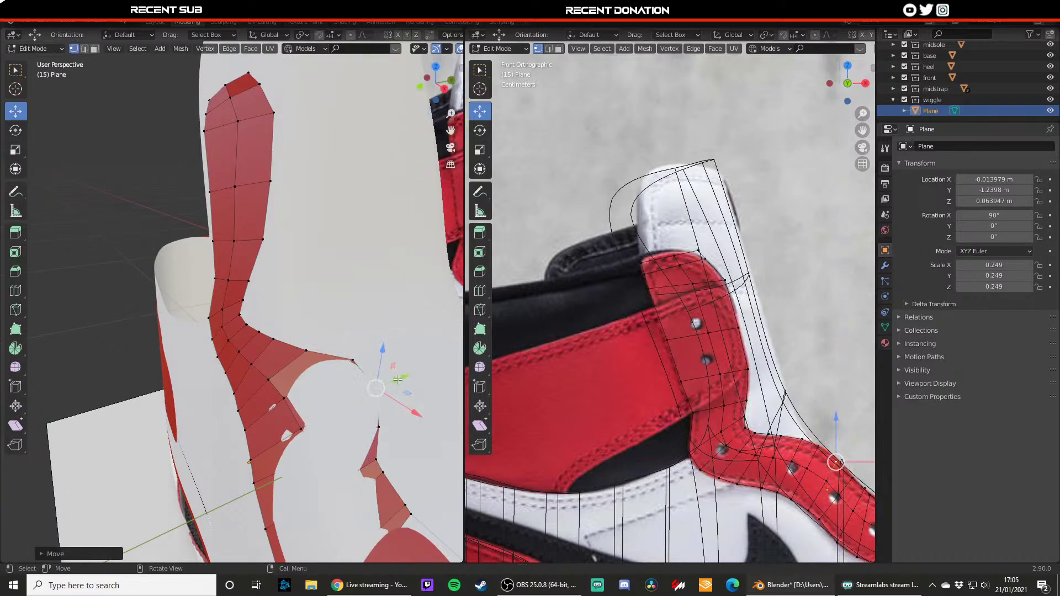
pyautogui.moveTo(398, 380); pyautogui.dragTo(342, 361, button='middle')
pyautogui.moveTo(362, 399); pyautogui.dragTo(288, 403)
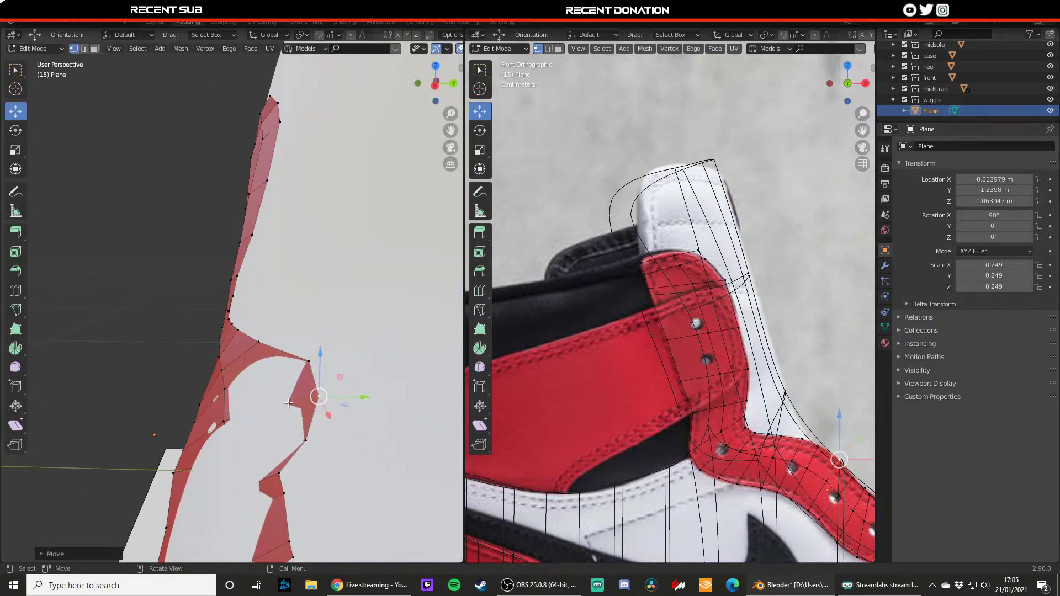
pyautogui.moveTo(267, 390); pyautogui.dragTo(270, 358, button='middle')
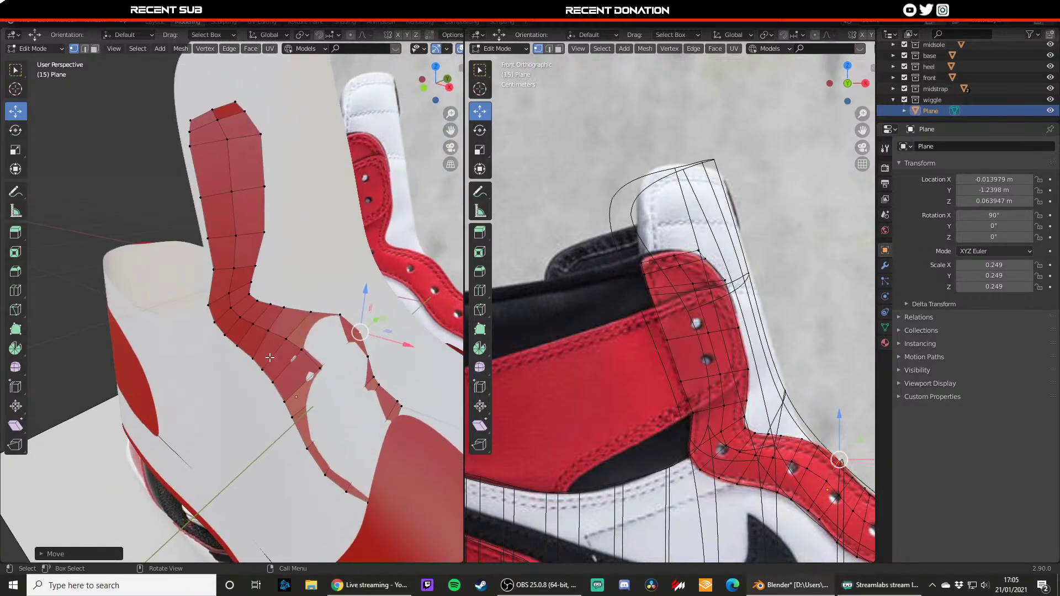
# - Select the strap's lengthwise centre edge loop, undo its first shift and lower it slightly along Z
pyautogui.press('2')
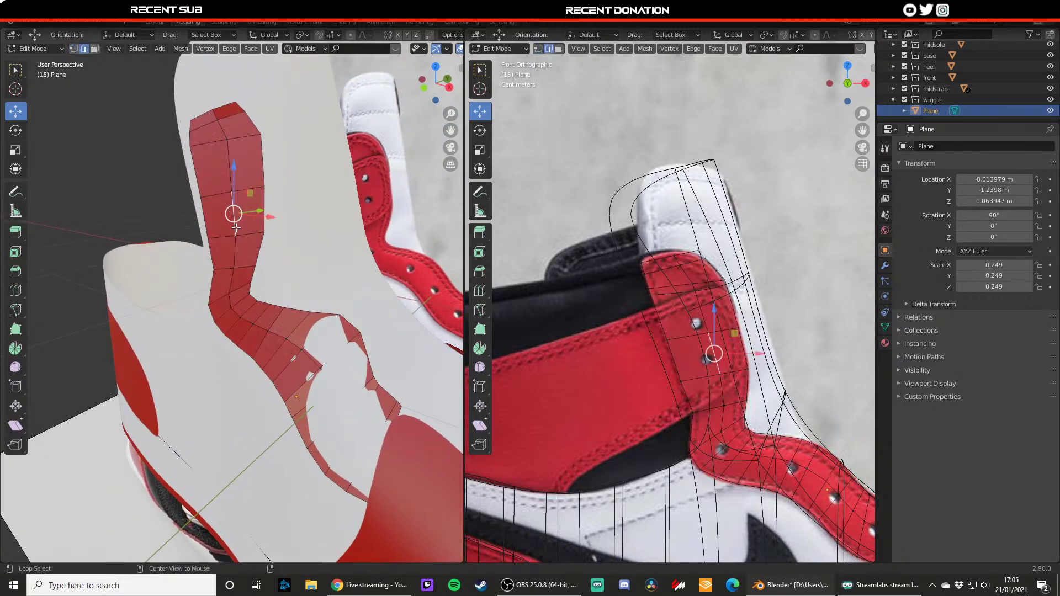
pyautogui.keyDown('alt'); pyautogui.click(235, 228); pyautogui.keyUp('alt')
pyautogui.moveTo(295, 291); pyautogui.dragTo(292, 294)
pyautogui.hotkey('ctrl', 'z')
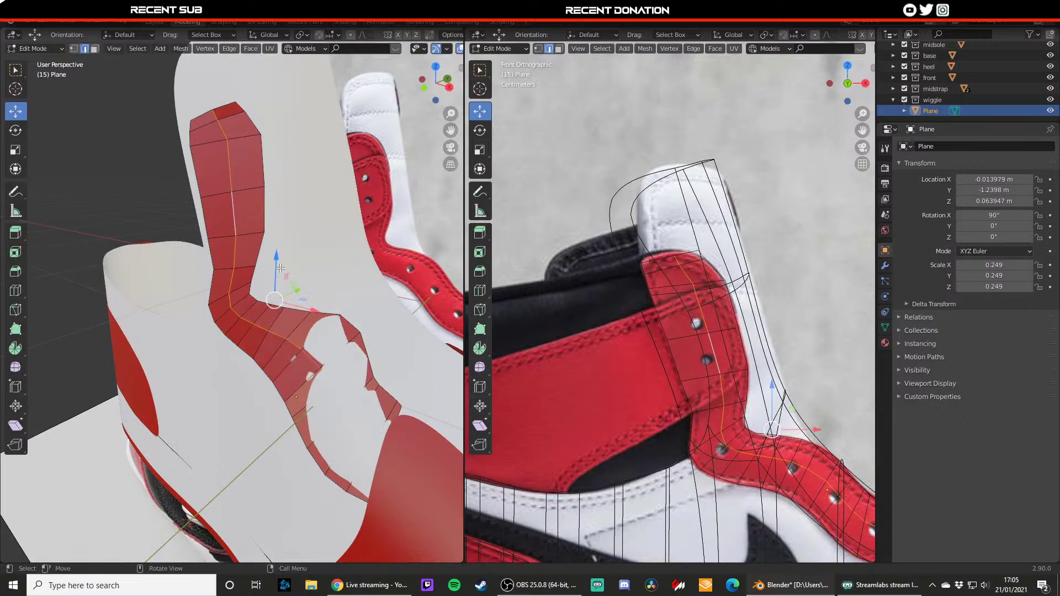
pyautogui.moveTo(276, 257); pyautogui.dragTo(292, 297)
pyautogui.click(291, 298)
pyautogui.moveTo(291, 298); pyautogui.dragTo(275, 286, button='middle')
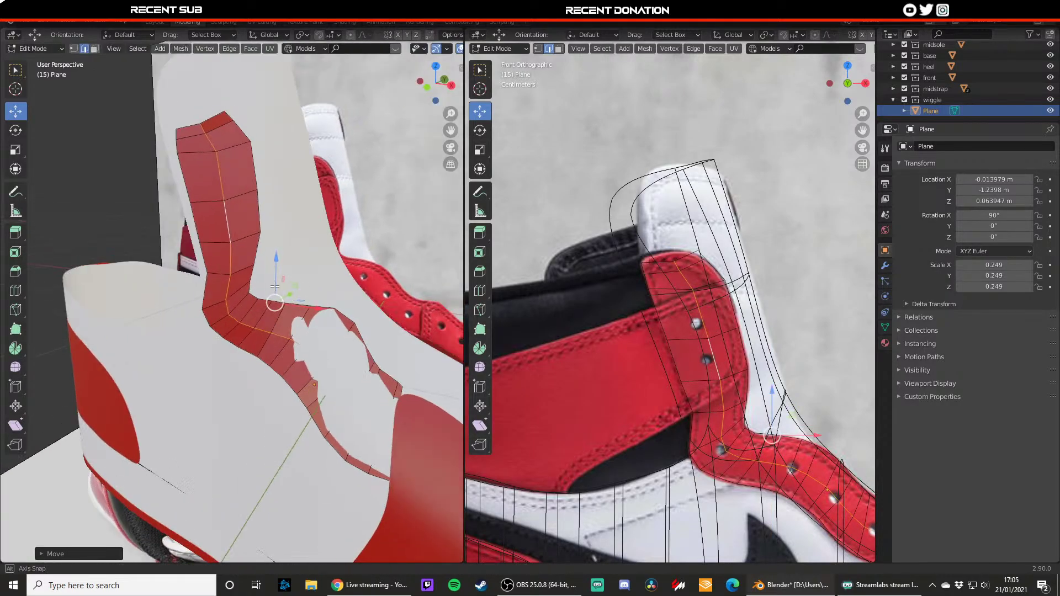
# - Lower the single centre-line vertex just past the bend slightly along Z
pyautogui.press('1')
pyautogui.click(271, 334)
pyautogui.moveTo(269, 313); pyautogui.dragTo(268, 321)
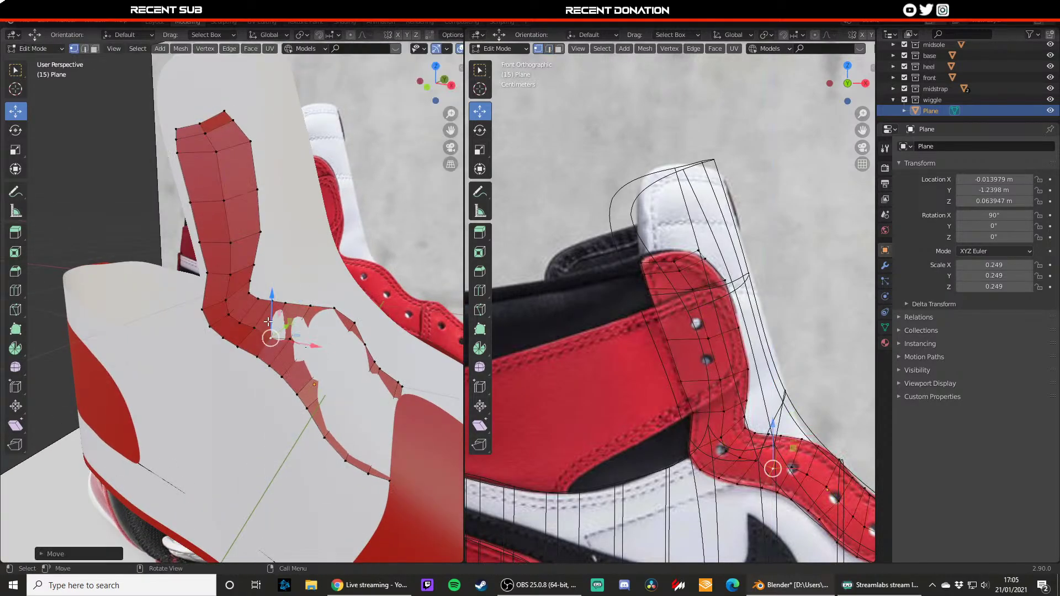
# - Add a lengthwise loop cut between the strap's centre line and upper edge and pull one buried vertex of it along Y
pyautogui.hotkey('ctrl', 'r')
pyautogui.click(309, 330)
pyautogui.moveTo(309, 330); pyautogui.dragTo(300, 360, button='middle')
pyautogui.click(301, 359)
pyautogui.moveTo(327, 345); pyautogui.dragTo(317, 348)
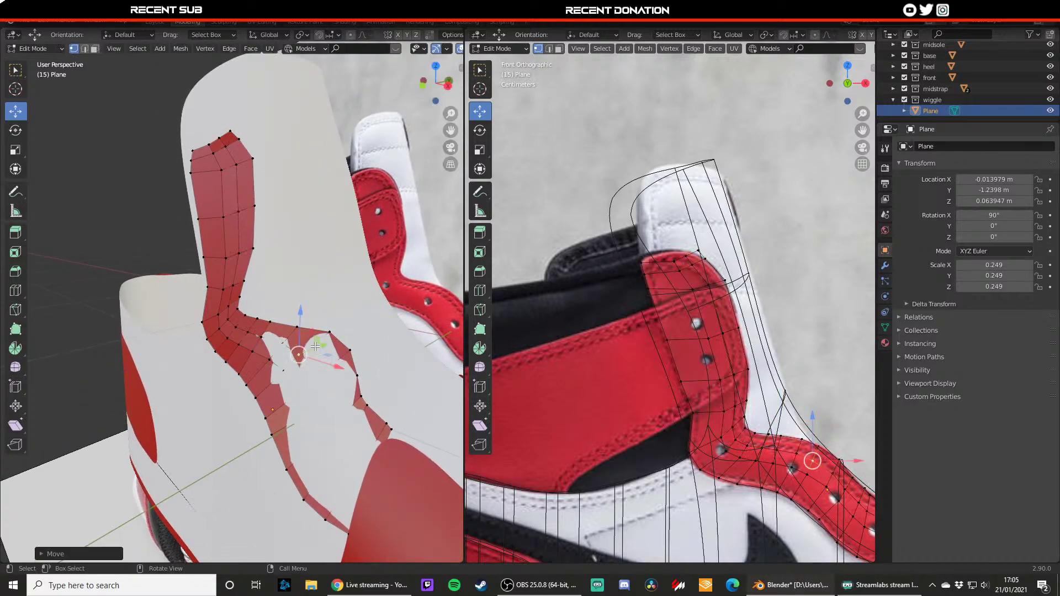
# - Pull the next two buried vertices of the new lengthwise loop out of the shoe surface along Y
pyautogui.moveTo(312, 354); pyautogui.dragTo(298, 368, button='middle')
pyautogui.click(299, 367)
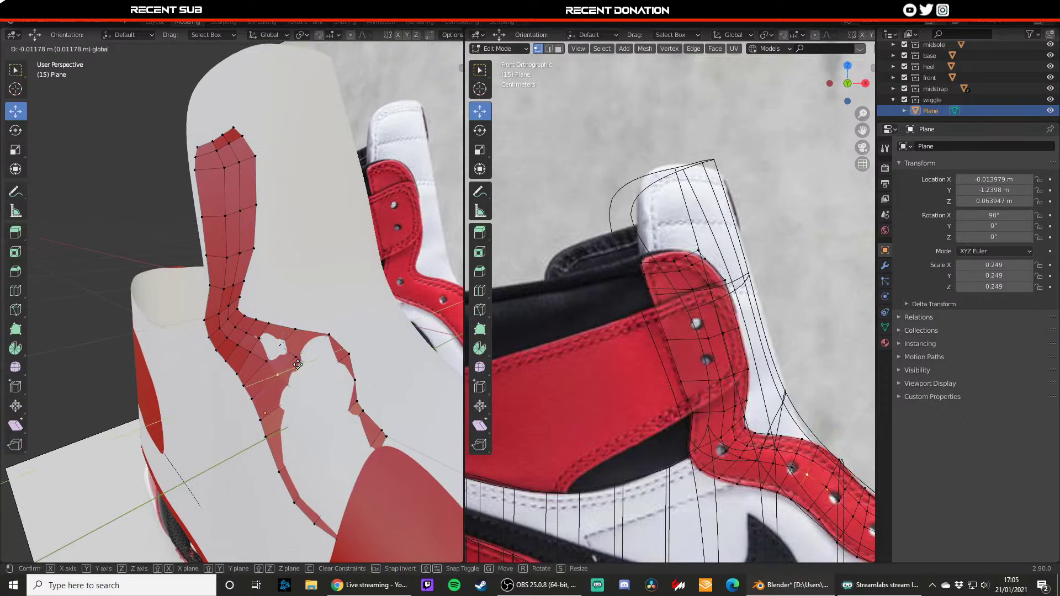
pyautogui.moveTo(302, 365); pyautogui.dragTo(296, 362)
pyautogui.press('g')
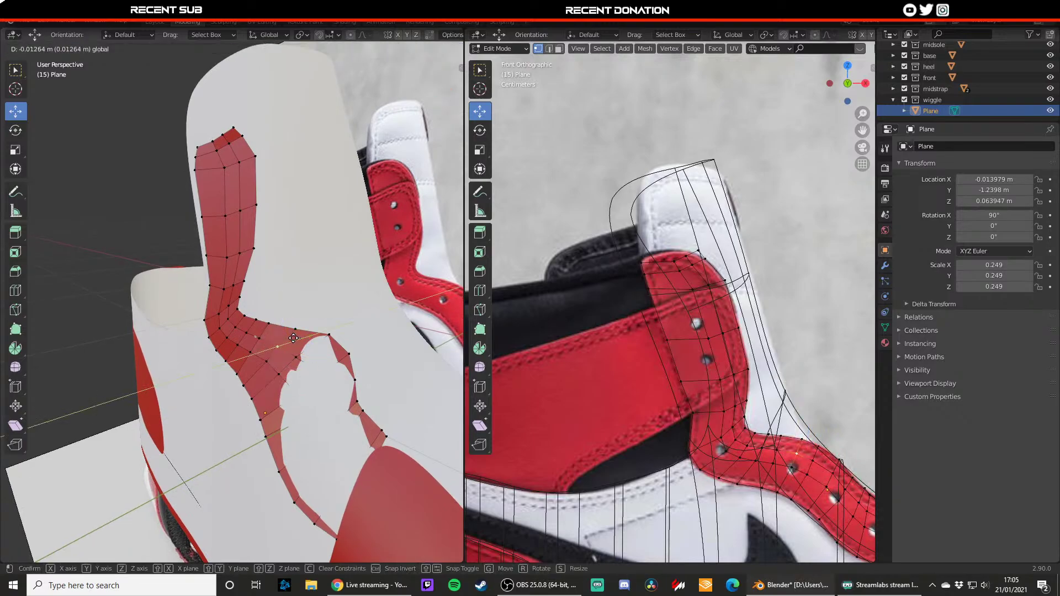
pyautogui.click(293, 338)
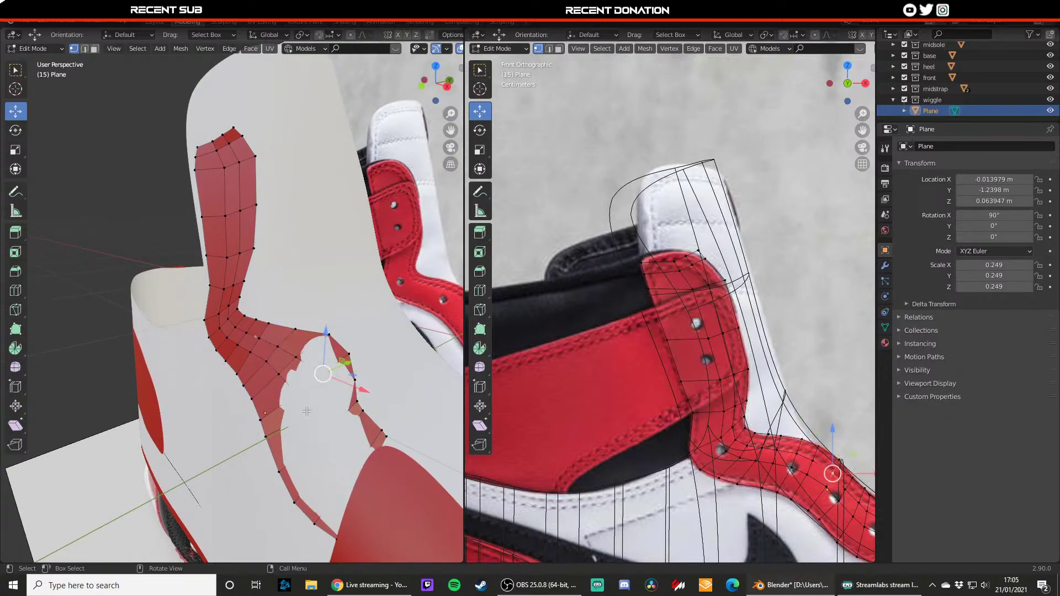
# - Pull the loop vertex at the strap's front curve out along Y and nudge the upper-edge corner vertex along Z
pyautogui.scroll(-1, 342, 362)
pyautogui.moveTo(320, 356); pyautogui.dragTo(260, 355, button='middle')
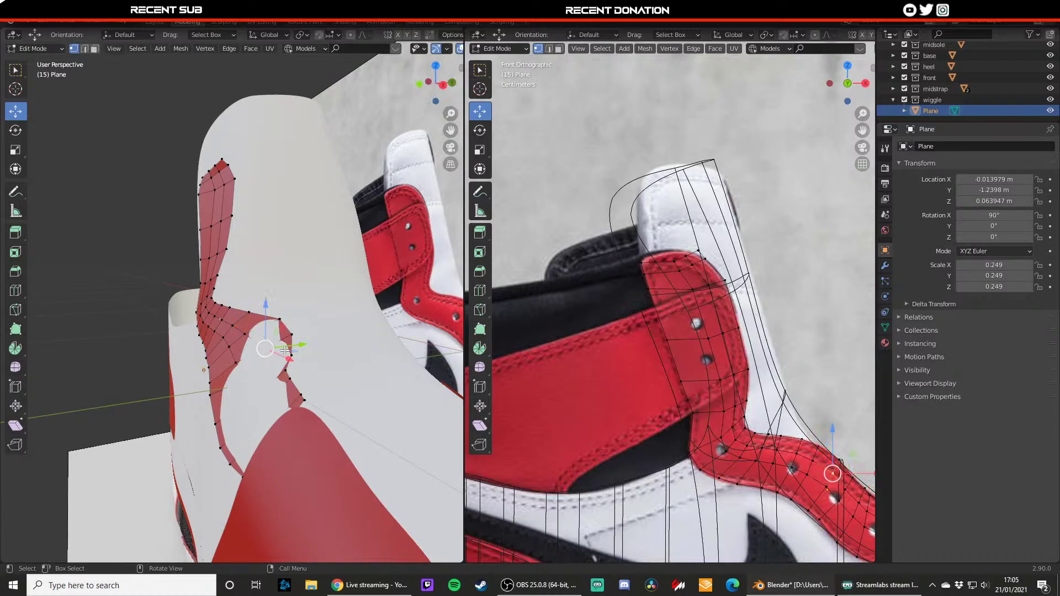
pyautogui.moveTo(285, 351); pyautogui.dragTo(280, 344)
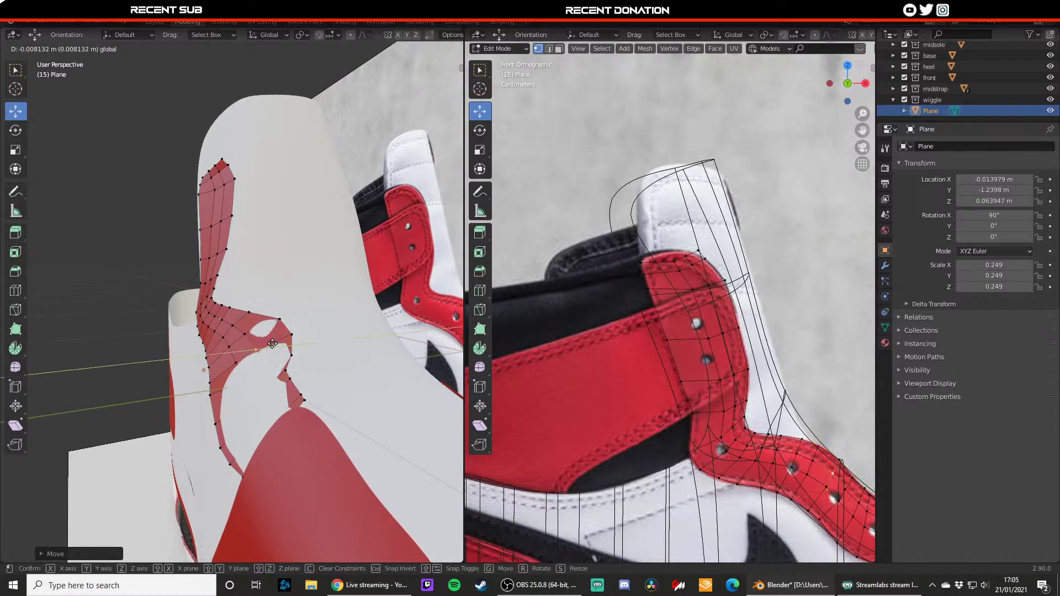
pyautogui.press('z')
pyautogui.moveTo(282, 292); pyautogui.dragTo(281, 293)
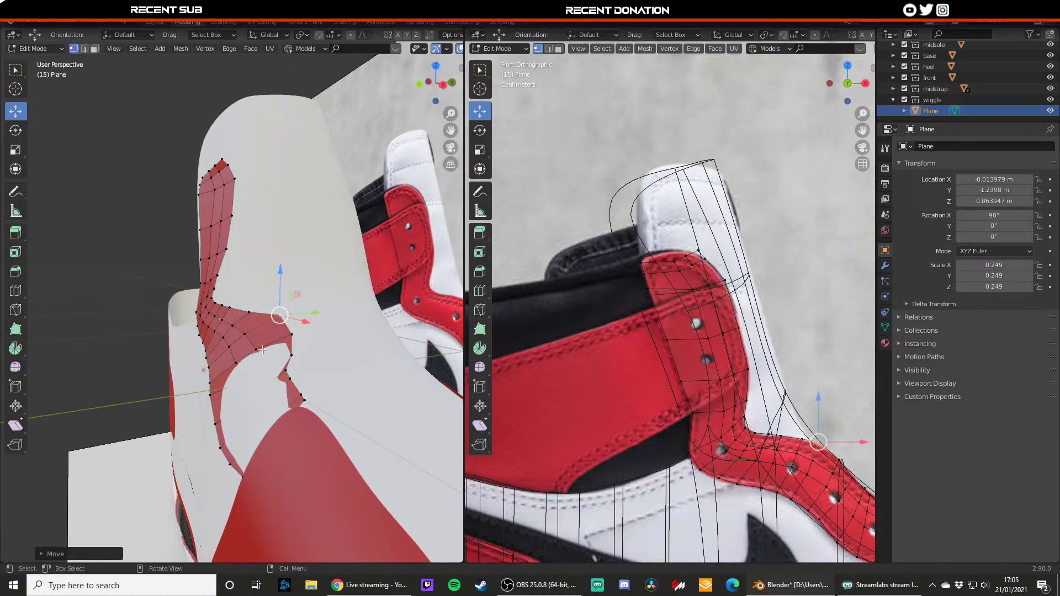
# - Select the buried inner vertex below the strap's front curve and shift it out of the shoe surface
pyautogui.moveTo(251, 360); pyautogui.dragTo(256, 333)
pyautogui.moveTo(256, 333)
pyautogui.mouseDown(button='middle')
pyautogui.moveTo(178, 339)
pyautogui.moveTo(159, 363)
pyautogui.mouseUp(button='middle')
pyautogui.press('z')
pyautogui.click(85, 342)
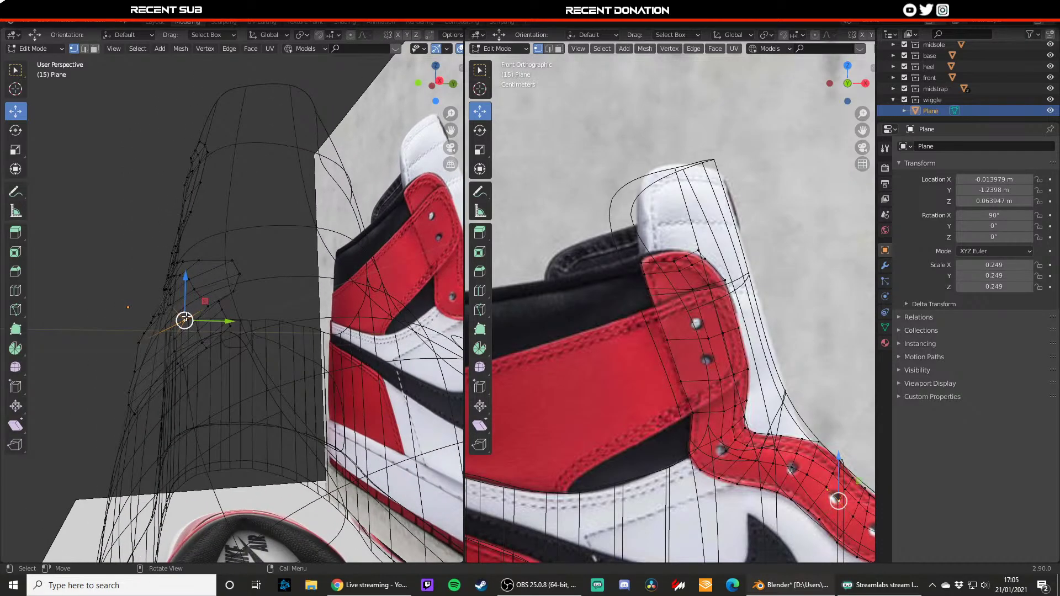
pyautogui.press('z')
pyautogui.click(187, 381)
pyautogui.moveTo(185, 296)
pyautogui.mouseDown()
pyautogui.moveTo(186, 284)
pyautogui.moveTo(185, 302)
pyautogui.moveTo(194, 298)
pyautogui.mouseUp()
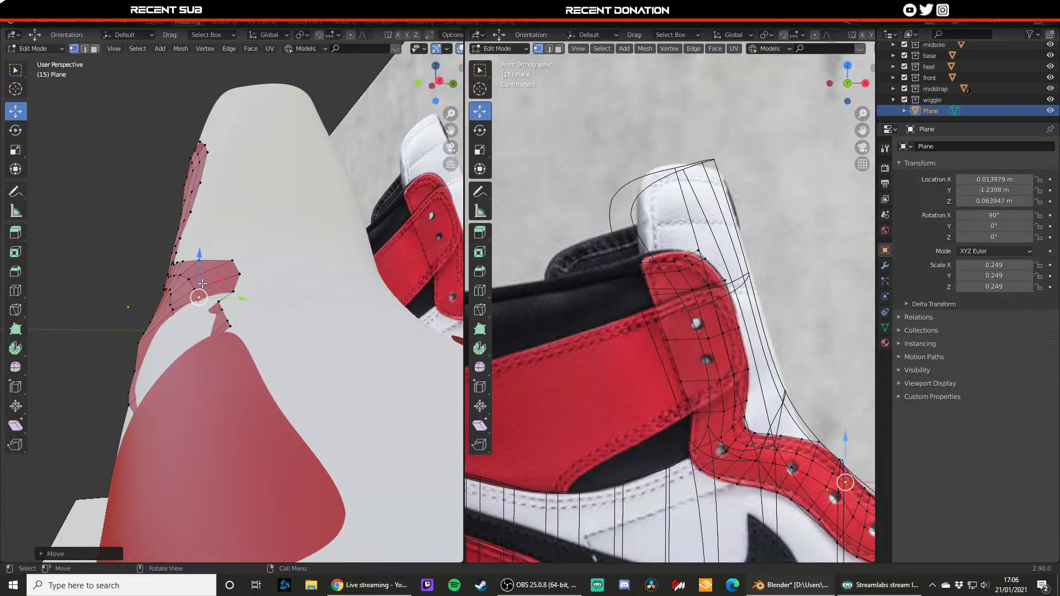
# - Select the next buried centre-line vertex toward the toe and move it along Z to fit the shoe surface
pyautogui.moveTo(171, 339); pyautogui.dragTo(187, 365, button='middle')
pyautogui.press('z')
pyautogui.click(124, 366)
pyautogui.click(184, 350)
pyautogui.press('z')
pyautogui.click(186, 396)
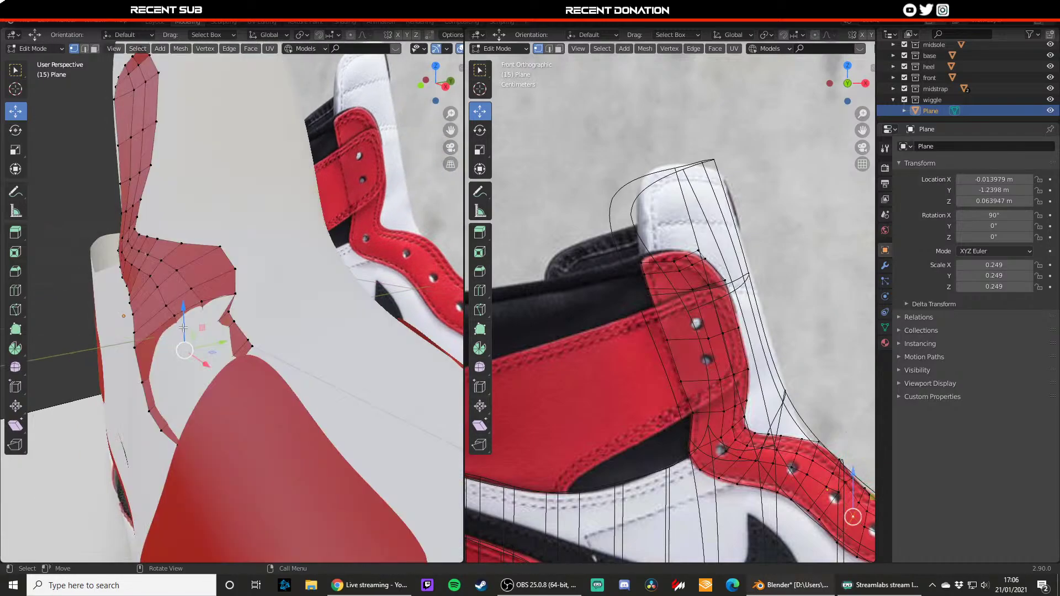
pyautogui.moveTo(183, 321); pyautogui.dragTo(183, 304)
pyautogui.click(198, 322)
pyautogui.press('g')
pyautogui.press('z')
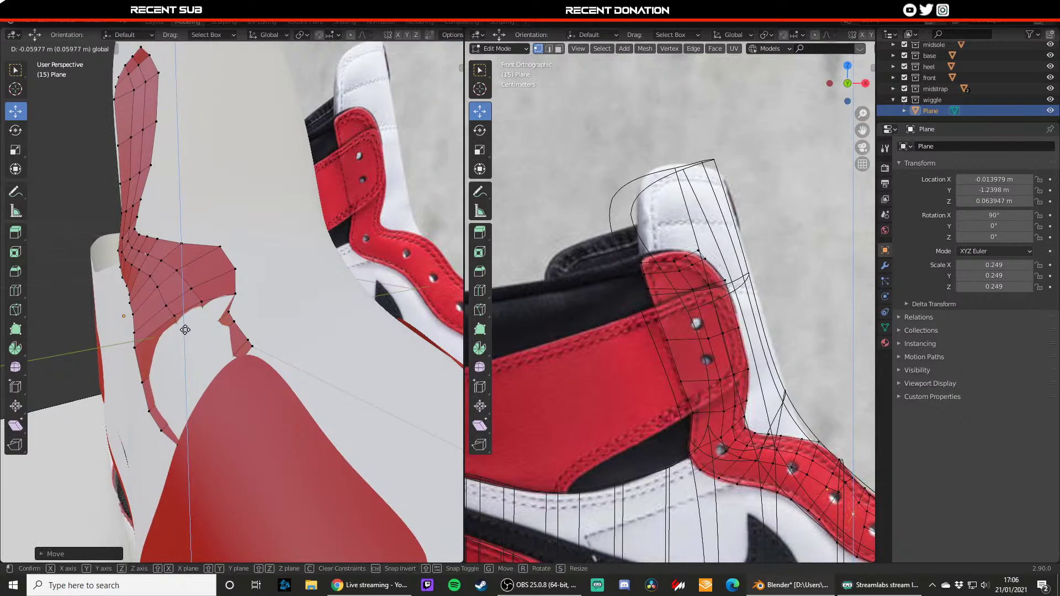
pyautogui.click(185, 320)
# - Raise the buried vertex between the centre line and upper edge, past the front curve, along Z
pyautogui.hotkey('shift', 'z')
pyautogui.click(209, 333)
pyautogui.hotkey('shift', 'z')
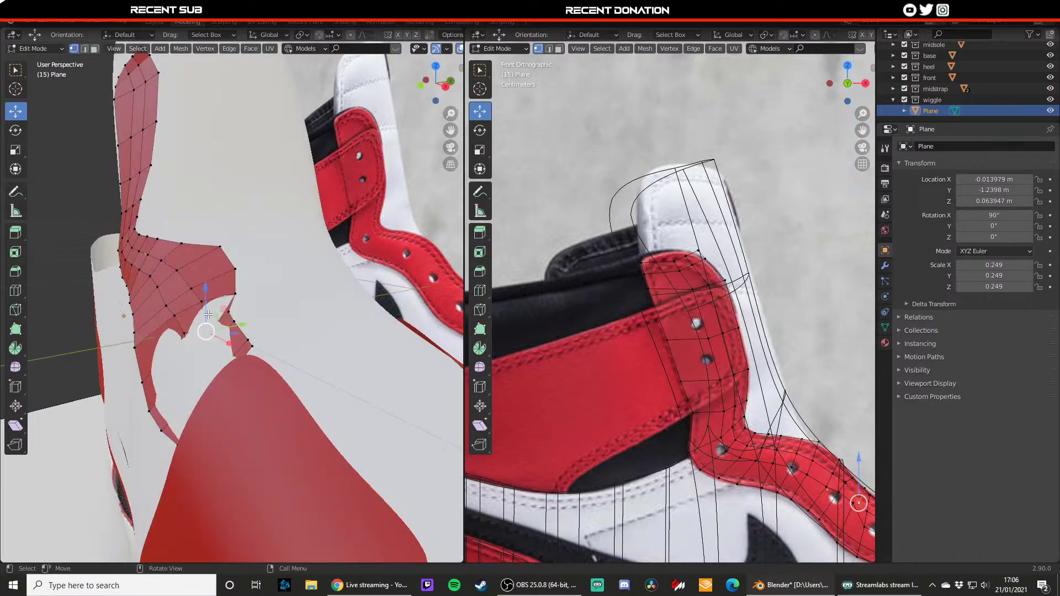
pyautogui.press('g')
pyautogui.press('z')
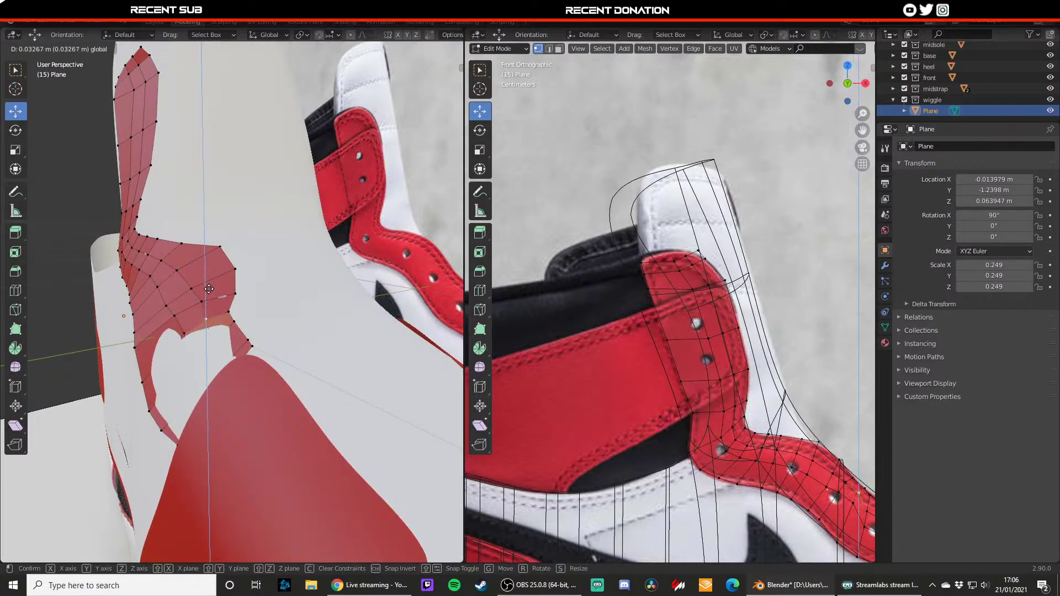
pyautogui.click(208, 289)
# - Pick out the hidden centre-line vertex nearer the strap's toe end and raise it along Z
pyautogui.press('z')
pyautogui.click(163, 299)
pyautogui.click(147, 379)
pyautogui.hotkey('shift', 'z')
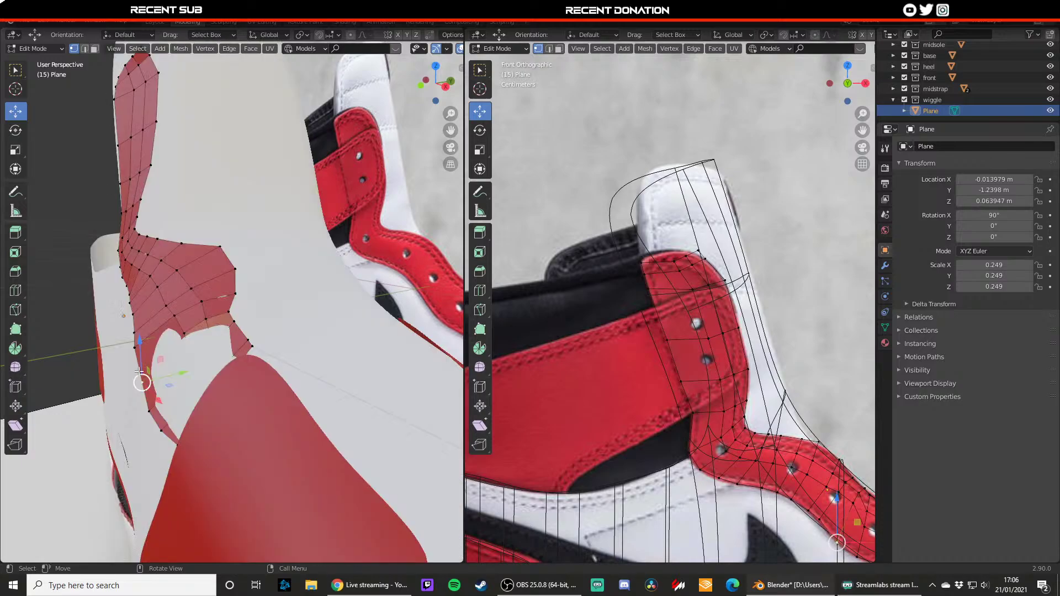
pyautogui.hotkey('shift', 'z')
pyautogui.click(185, 367)
pyautogui.press('z')
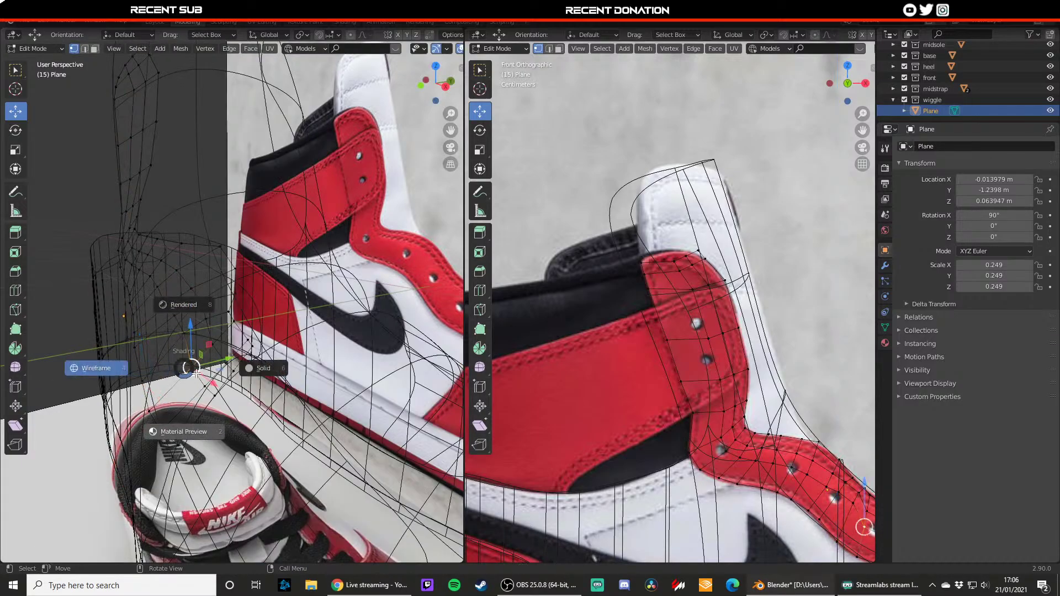
pyautogui.click(213, 365)
pyautogui.press('g')
pyautogui.press('z')
pyautogui.click(192, 323)
# - Raise the adjacent hidden vertex near the strap's toe end along Z above the shoe surface
pyautogui.press('z')
pyautogui.click(161, 327)
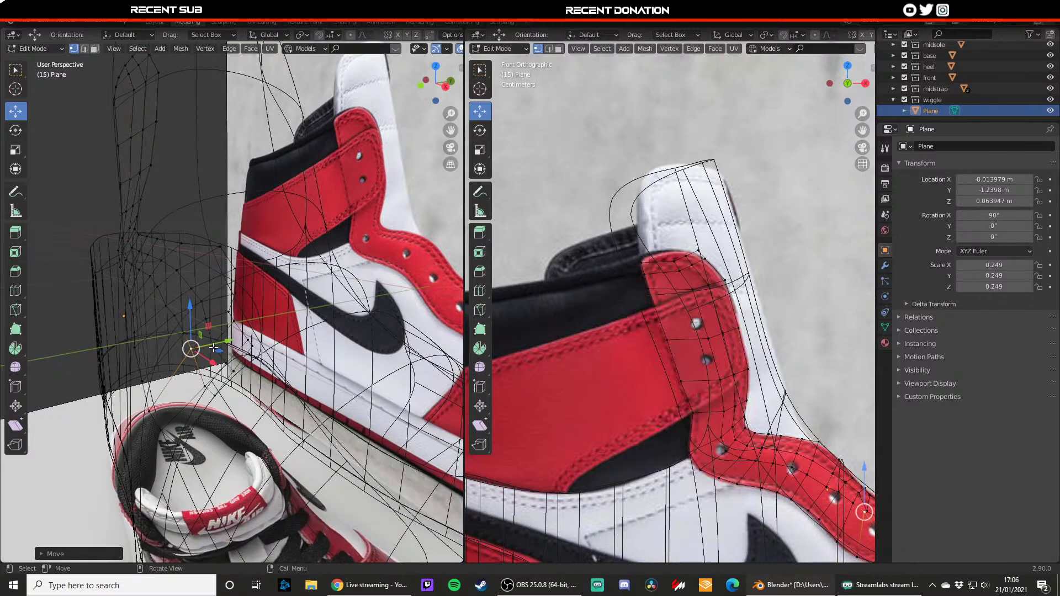
pyautogui.click(213, 360)
pyautogui.press('z')
pyautogui.click(237, 369)
pyautogui.press('g')
pyautogui.press('z')
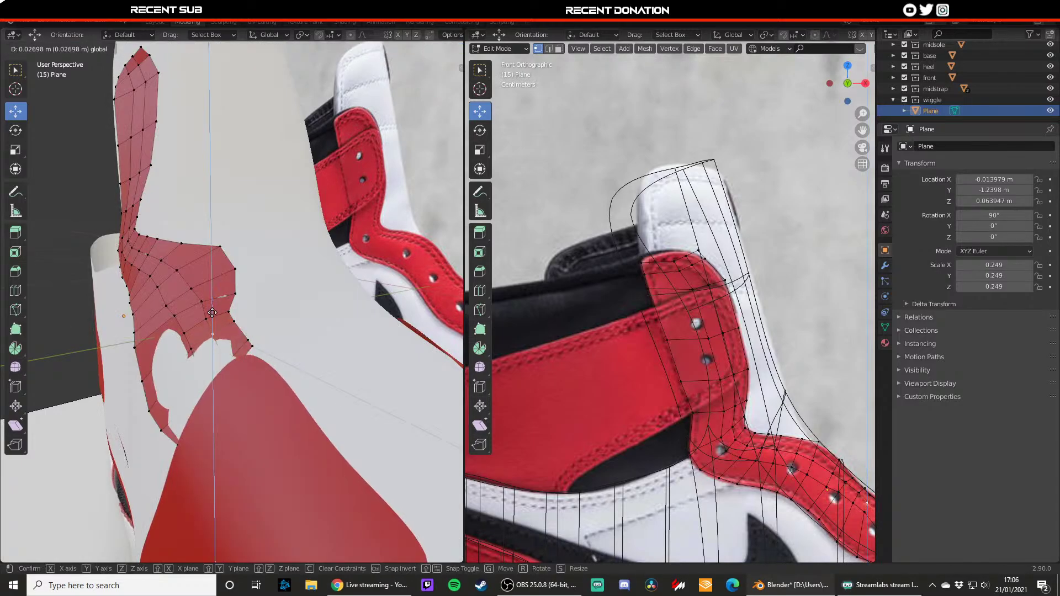
pyautogui.press('z')
pyautogui.click(178, 316)
pyautogui.moveTo(212, 313)
pyautogui.mouseDown()
pyautogui.moveTo(227, 334)
pyautogui.moveTo(200, 351)
pyautogui.mouseUp()
# - Fit the remaining buried upper-half vertices at the strap's toe end to the shoe surface
pyautogui.click(225, 364)
pyautogui.press('z')
pyautogui.click(251, 336)
pyautogui.press('z')
pyautogui.click(196, 338)
pyautogui.click(204, 386)
pyautogui.press('z')
pyautogui.click(231, 383)
pyautogui.press('z')
pyautogui.click(171, 357)
# - Add a lengthwise loop cut between the strap's centre line and lower edge
pyautogui.moveTo(178, 368)
pyautogui.keyDown('shift'); pyautogui.mouseDown(button='middle')
pyautogui.moveTo(207, 353)
pyautogui.moveTo(234, 386)
pyautogui.mouseUp(button='middle'); pyautogui.keyUp('shift')
pyautogui.hotkey('ctrl', 'r')
pyautogui.click(198, 350)
pyautogui.click(198, 351)
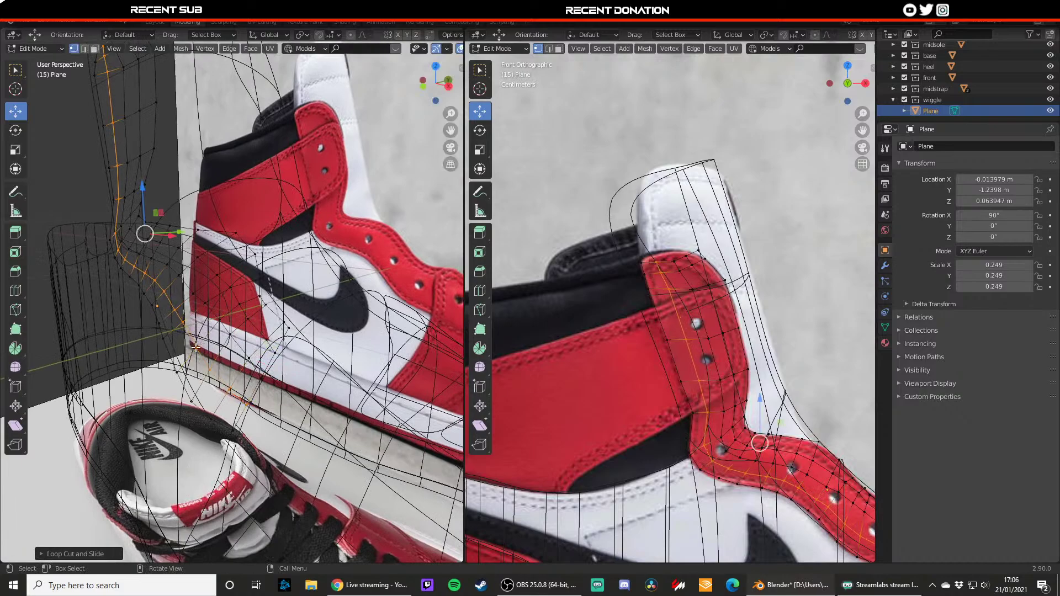
# - Raise the buried vertices of the new lower loop near the strap's toe end along Z
pyautogui.press('z')
pyautogui.click(221, 381)
pyautogui.click(208, 388)
pyautogui.moveTo(208, 349); pyautogui.dragTo(205, 346)
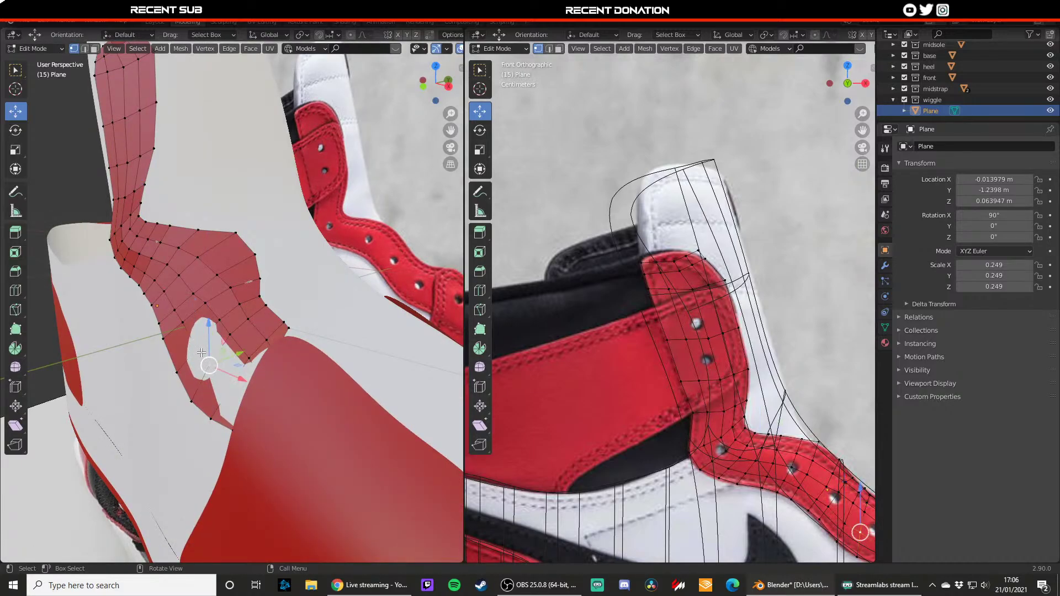
pyautogui.press('g')
pyautogui.press('z')
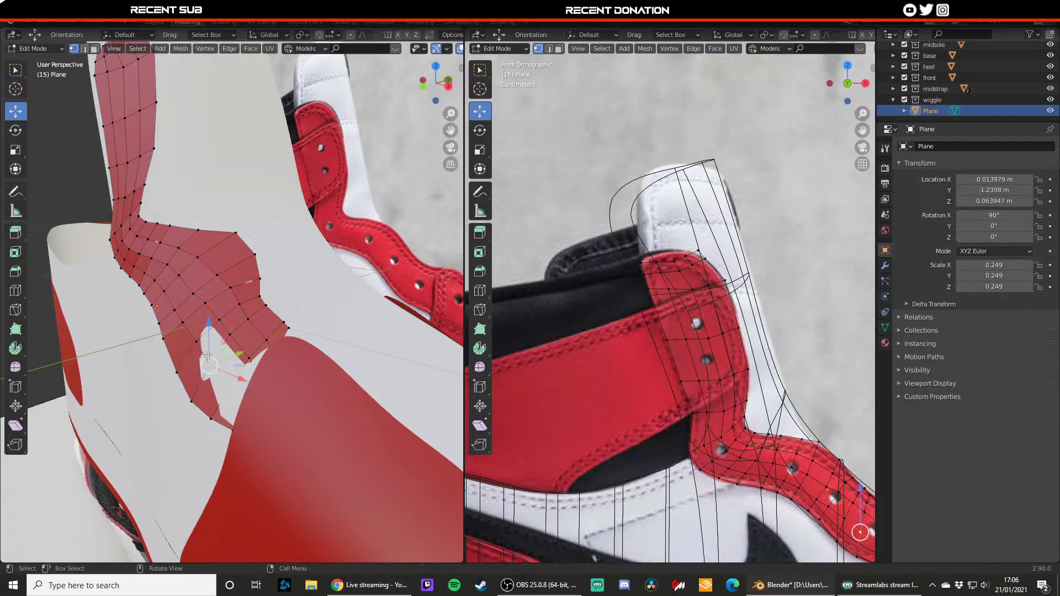
pyautogui.click(226, 318)
pyautogui.moveTo(225, 318); pyautogui.dragTo(221, 299)
pyautogui.click(220, 320)
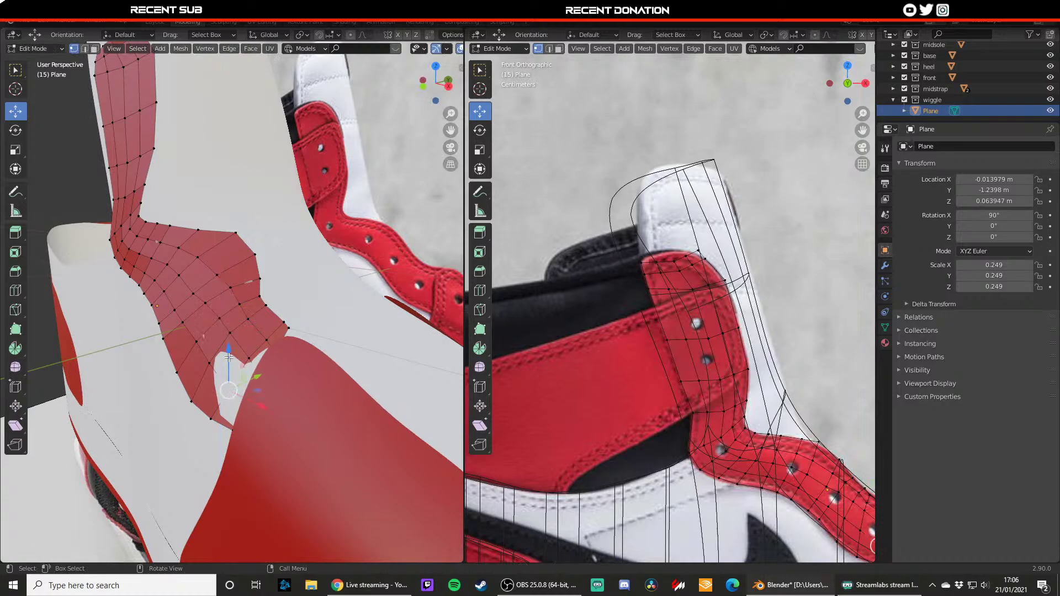
# - Bring the last hidden vertices along the strap's toe-end edge out above the shoe surface
pyautogui.moveTo(229, 357)
pyautogui.mouseDown()
pyautogui.moveTo(245, 369)
pyautogui.moveTo(291, 336)
pyautogui.mouseUp()
pyautogui.press('z')
pyautogui.click(254, 407)
pyautogui.press('z')
pyautogui.click(324, 419)
pyautogui.hotkey('shift', 'z')
pyautogui.click(260, 383)
pyautogui.press('z')
pyautogui.hotkey('shift', 'z')
pyautogui.hotkey('shift', 'z')
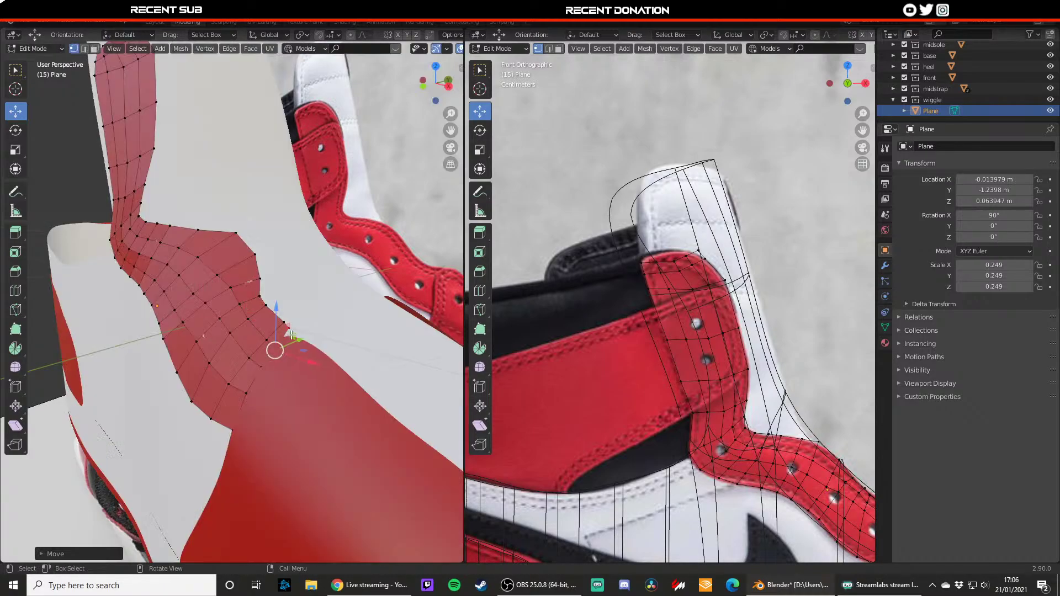
# - Adjust the upper corner vertex at the strap's toe end against the shoe surface
pyautogui.hotkey('shift', 'z')
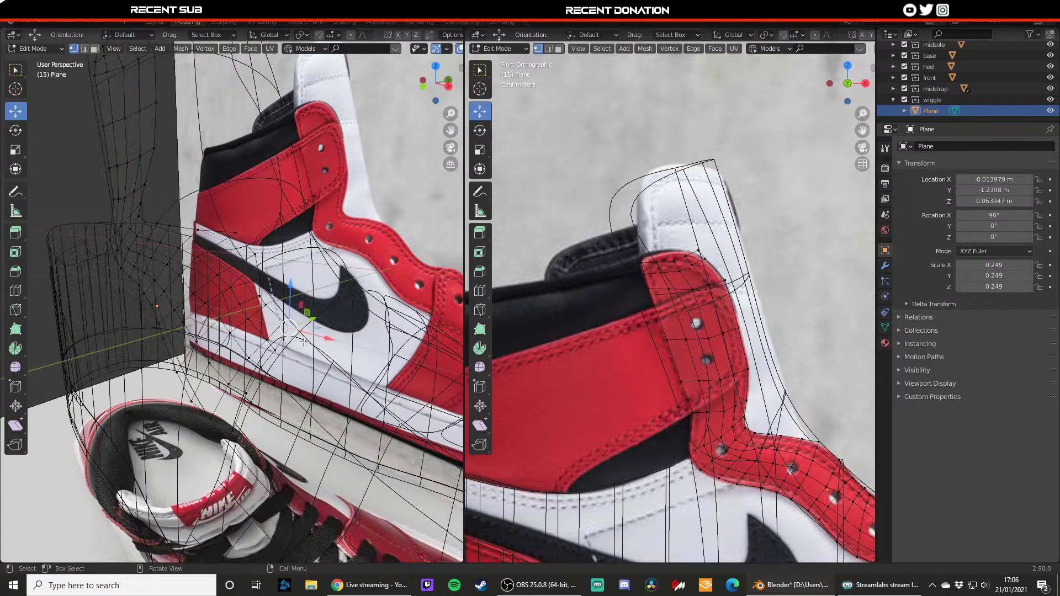
pyautogui.moveTo(298, 329); pyautogui.dragTo(304, 336)
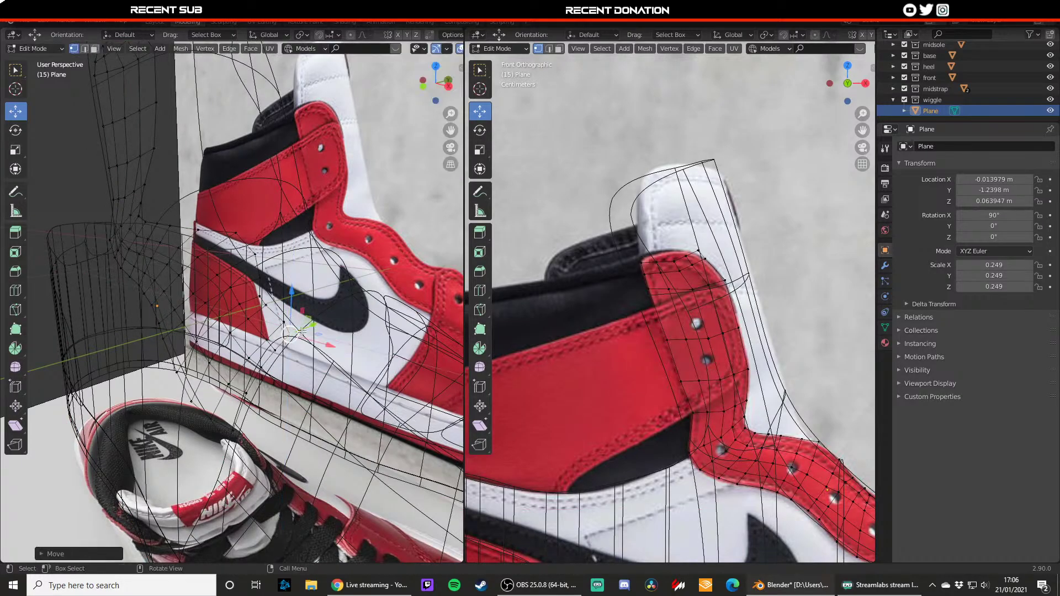
pyautogui.hotkey('shift', 'z')
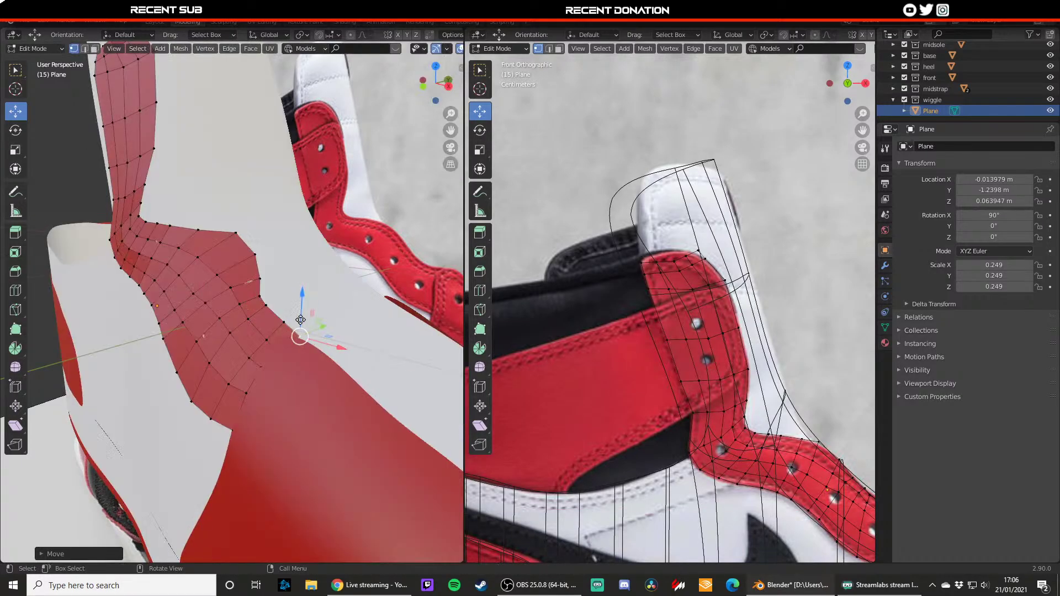
# - Leave mesh editing, select the strap and add a Subdivision Surface modifier with viewport level 4
pyautogui.press('Tab')
pyautogui.click(273, 373)
pyautogui.moveTo(274, 373); pyautogui.dragTo(275, 340, button='middle')
pyautogui.scroll(2, 196, 342)
pyautogui.scroll(2, 265, 356)
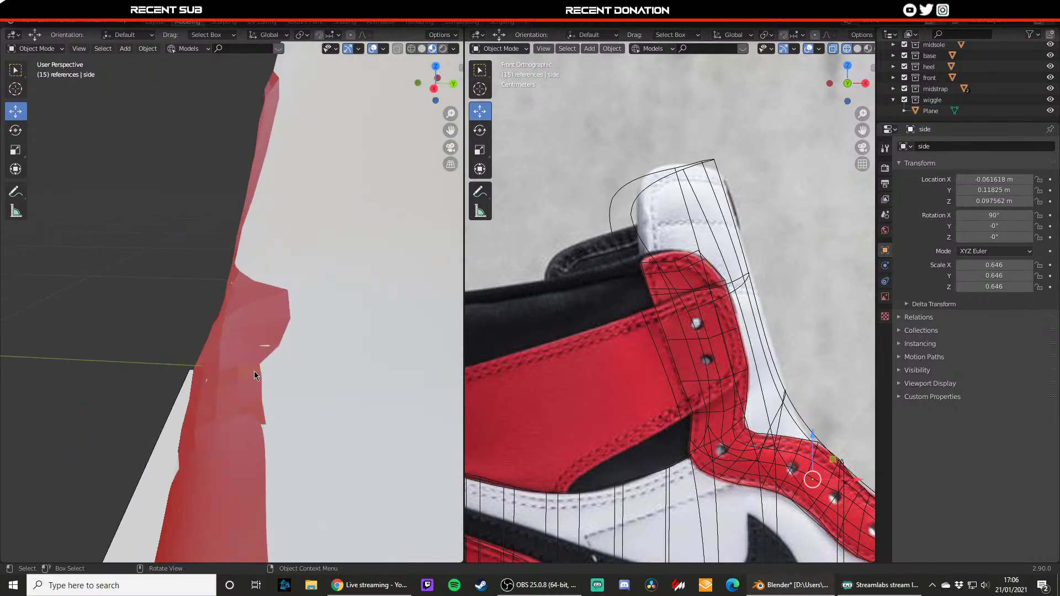
pyautogui.click(254, 371)
pyautogui.click(885, 266)
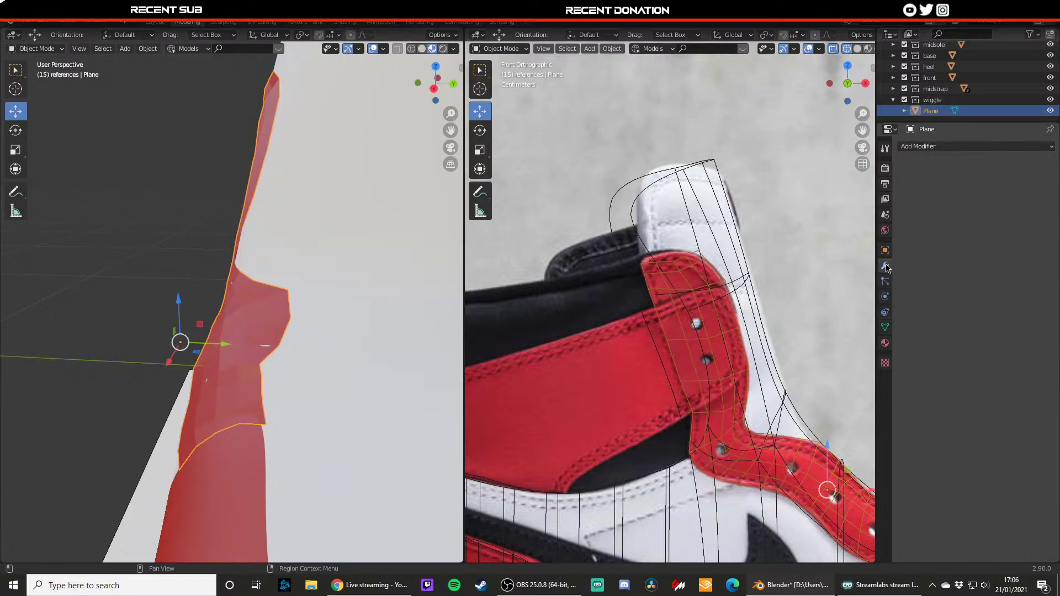
pyautogui.click(919, 146)
pyautogui.click(845, 329)
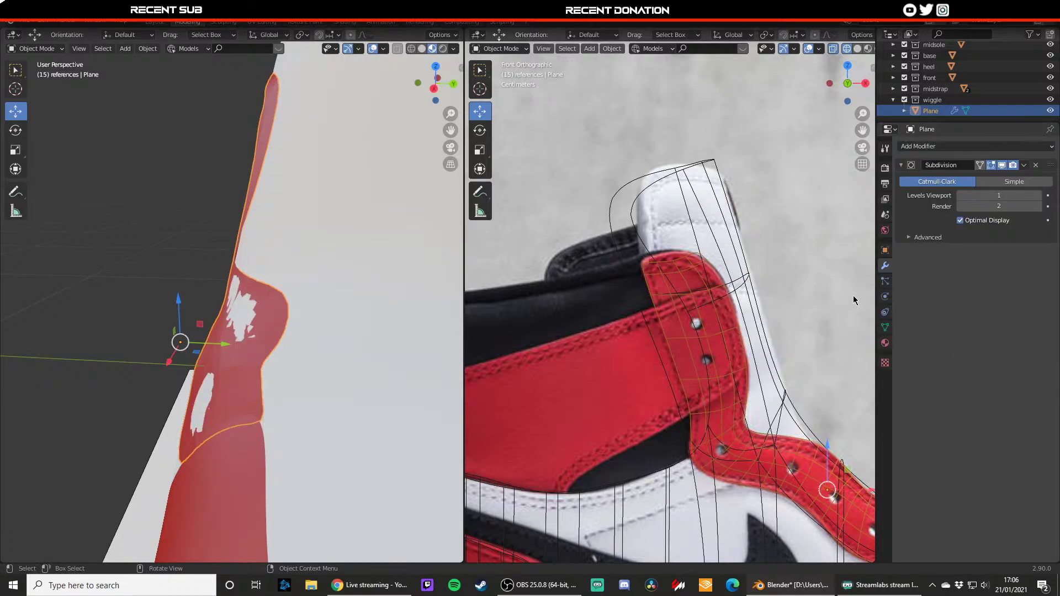
pyautogui.click(1038, 196)
pyautogui.click(1038, 196)
# - Edit the smoothed strap, moving the inner vertex past the bend along Y and the vertex at the lower gap along Z
pyautogui.moveTo(395, 245); pyautogui.dragTo(306, 241, button='middle')
pyautogui.keyDown('shift'); pyautogui.moveTo(226, 301); pyautogui.dragTo(277, 310, button='middle'); pyautogui.keyUp('shift')
pyautogui.scroll(2, 276, 310)
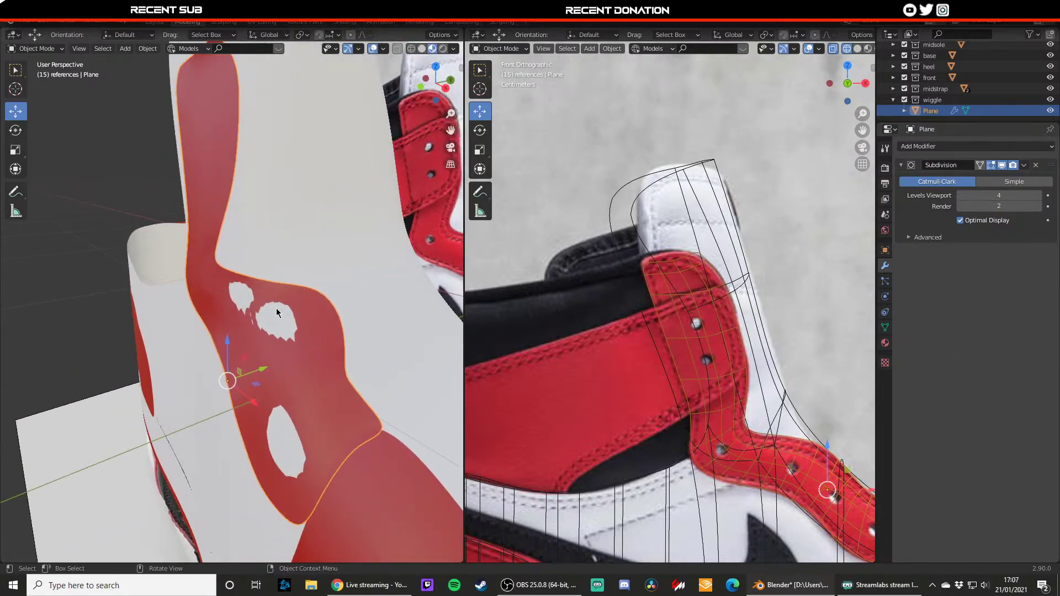
pyautogui.press('Tab')
pyautogui.click(232, 285)
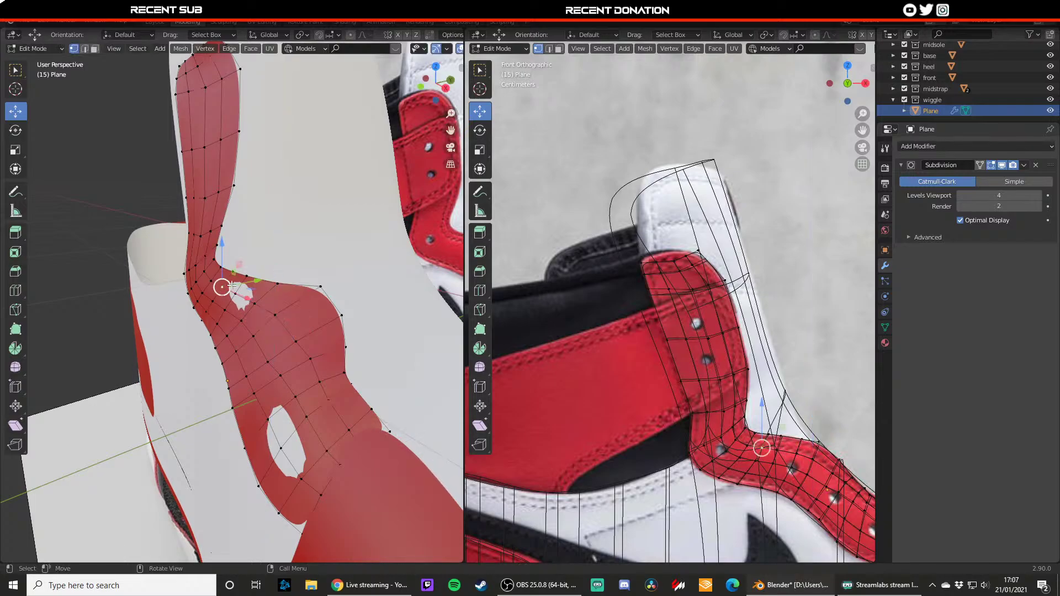
pyautogui.moveTo(234, 281); pyautogui.dragTo(234, 279)
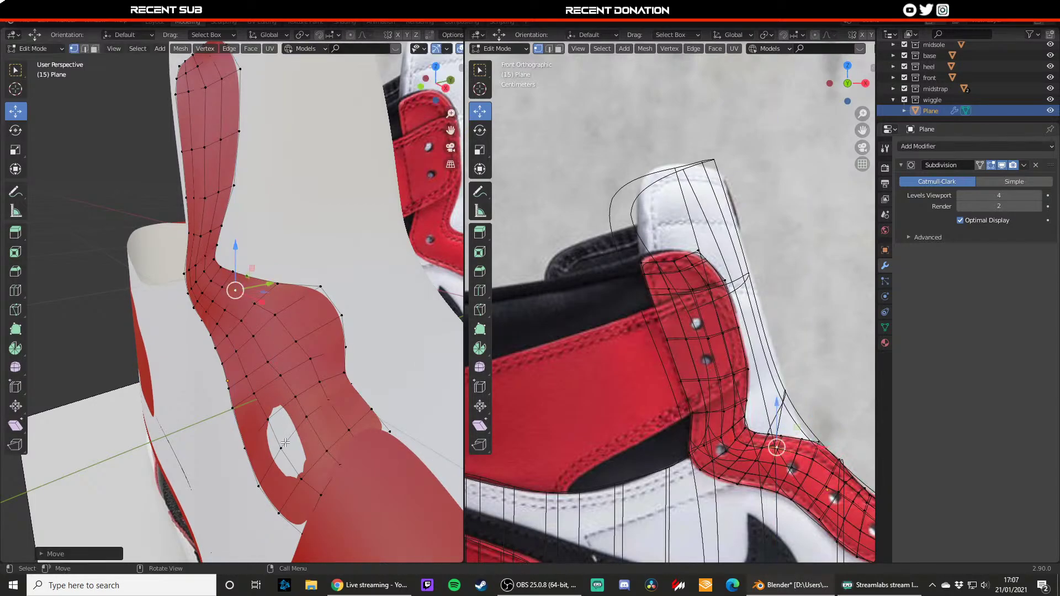
pyautogui.press('g')
pyautogui.press('z')
pyautogui.moveTo(282, 419); pyautogui.dragTo(282, 417)
# - Inspect the smoothed strap against the shoe base in object mode from several angles
pyautogui.press('Tab')
pyautogui.scroll(-3, 320, 309)
pyautogui.click(322, 304)
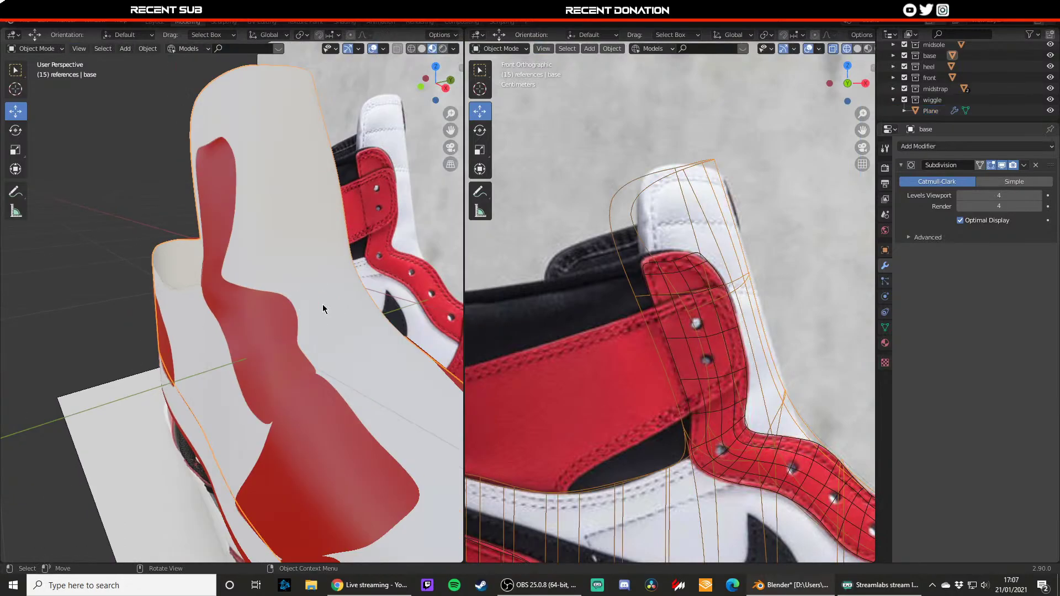
pyautogui.moveTo(322, 305); pyautogui.dragTo(369, 292, button='middle')
pyautogui.scroll(-2, 364, 293)
pyautogui.moveTo(301, 325); pyautogui.dragTo(221, 336, button='middle')
pyautogui.scroll(-2, 287, 300)
pyautogui.scroll(5, 269, 333)
# - Move the strap's lower toe-end corner vertex along X, leave mesh editing and select the strap object
pyautogui.click(268, 334)
pyautogui.scroll(2, 273, 338)
pyautogui.press('Tab')
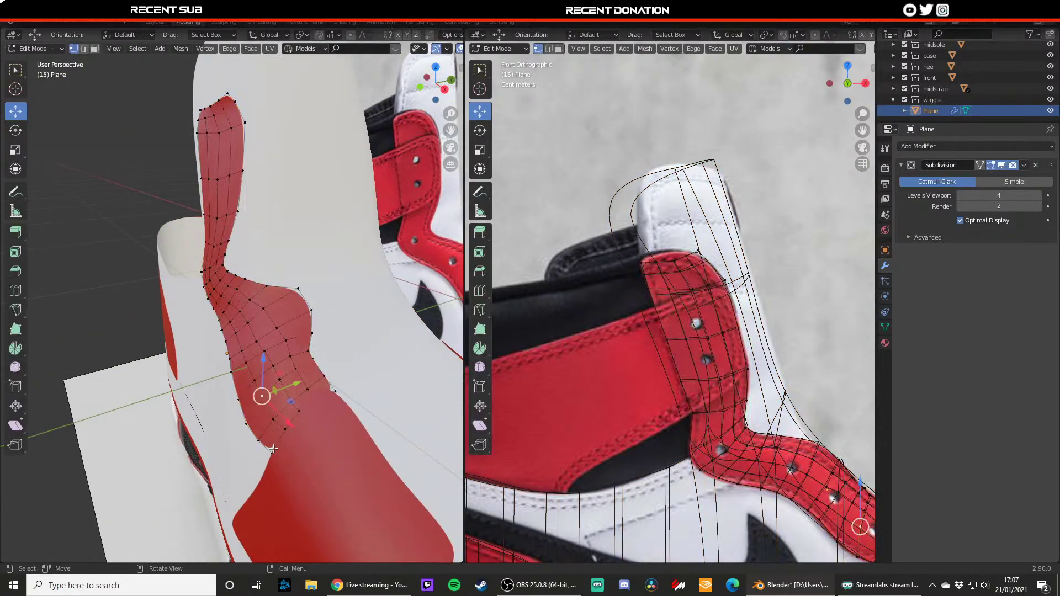
pyautogui.press('Tab')
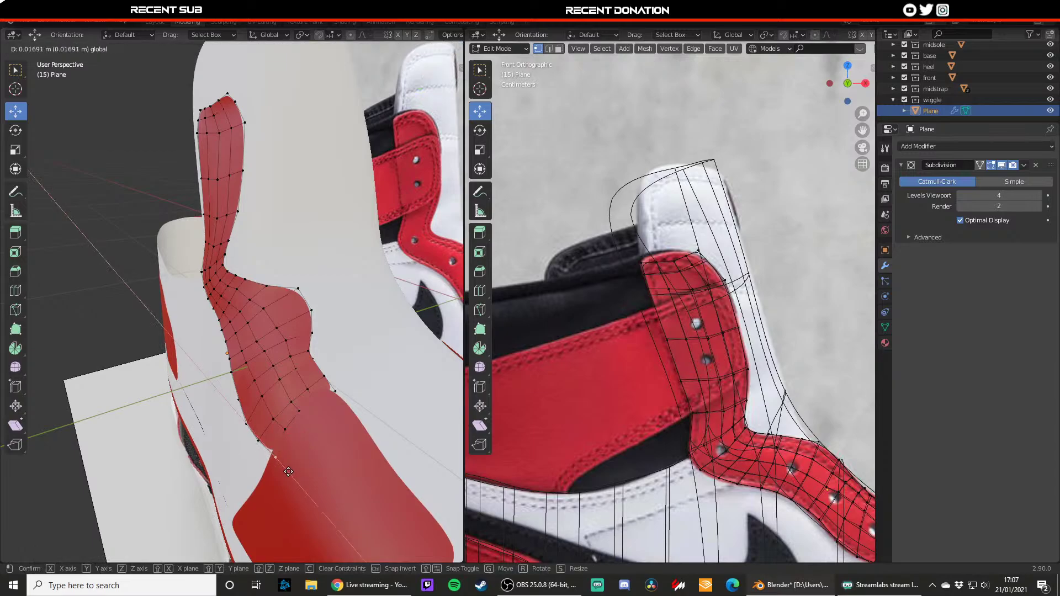
pyautogui.scroll(-8, 300, 433)
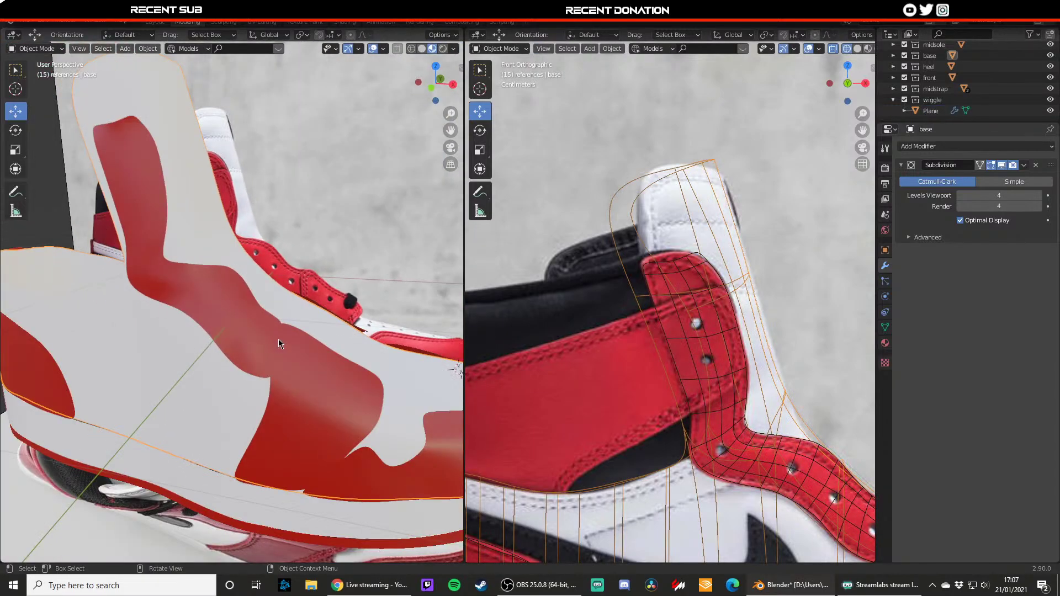
pyautogui.click(278, 347)
pyautogui.scroll(5, 277, 347)
pyautogui.click(273, 347)
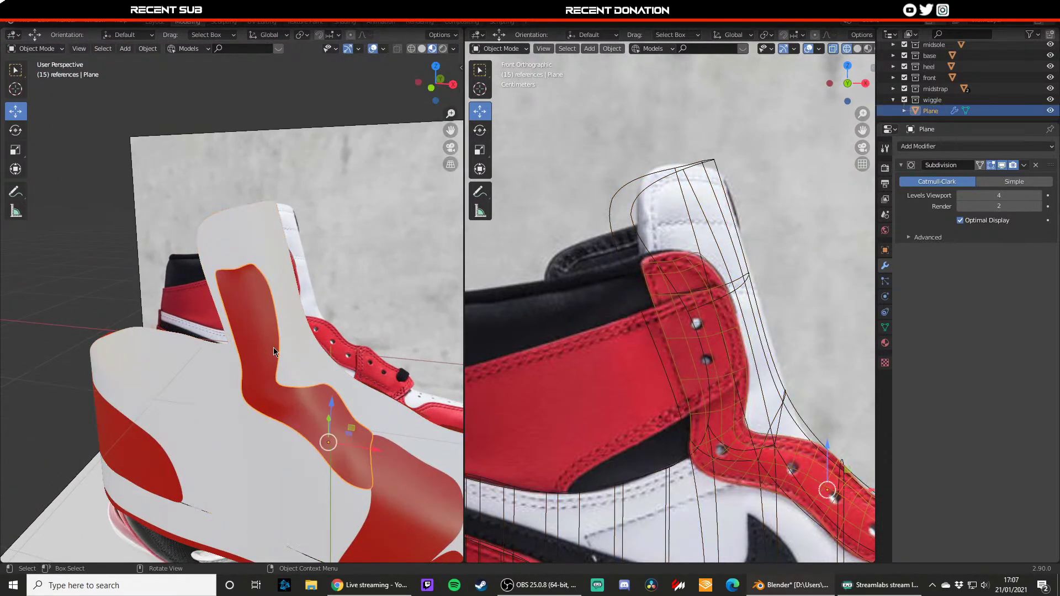
# - Edit the strap mesh and move the upper back-edge vertices backward along X, away from the lace side
pyautogui.moveTo(284, 345); pyautogui.dragTo(265, 353, button='middle')
pyautogui.press('Tab')
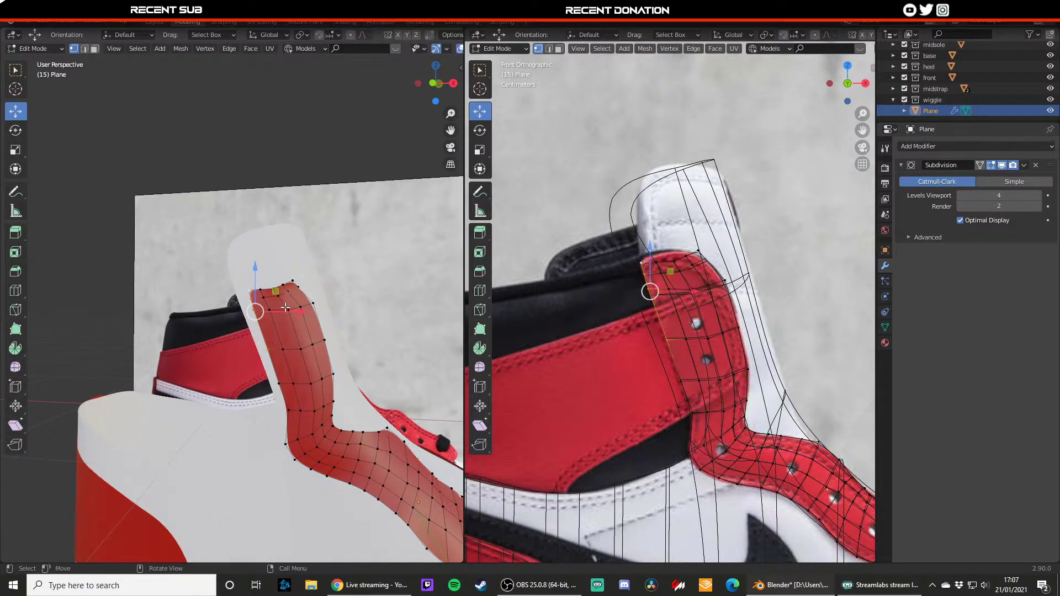
pyautogui.moveTo(286, 311); pyautogui.dragTo(271, 310)
pyautogui.click(281, 384)
pyautogui.moveTo(299, 386); pyautogui.dragTo(294, 412)
pyautogui.click(289, 411)
# - Move the strap's top back corner vertex along Y against the shoe base, then check the result in object mode
pyautogui.press('Tab')
pyautogui.moveTo(294, 411); pyautogui.dragTo(177, 313, button='middle')
pyautogui.press('Tab')
pyautogui.moveTo(179, 301); pyautogui.dragTo(147, 302)
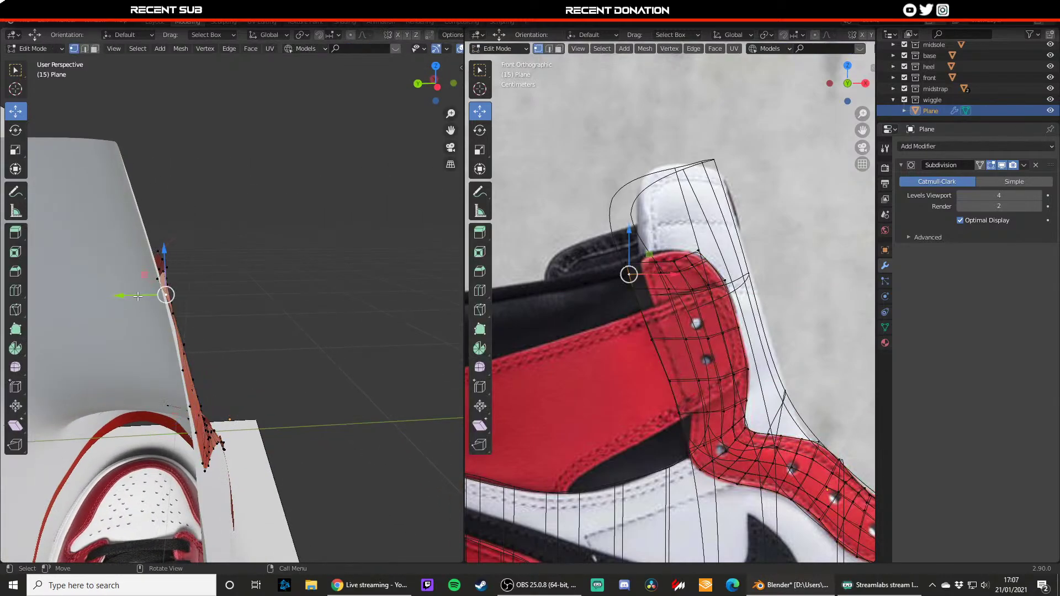
pyautogui.press('Tab')
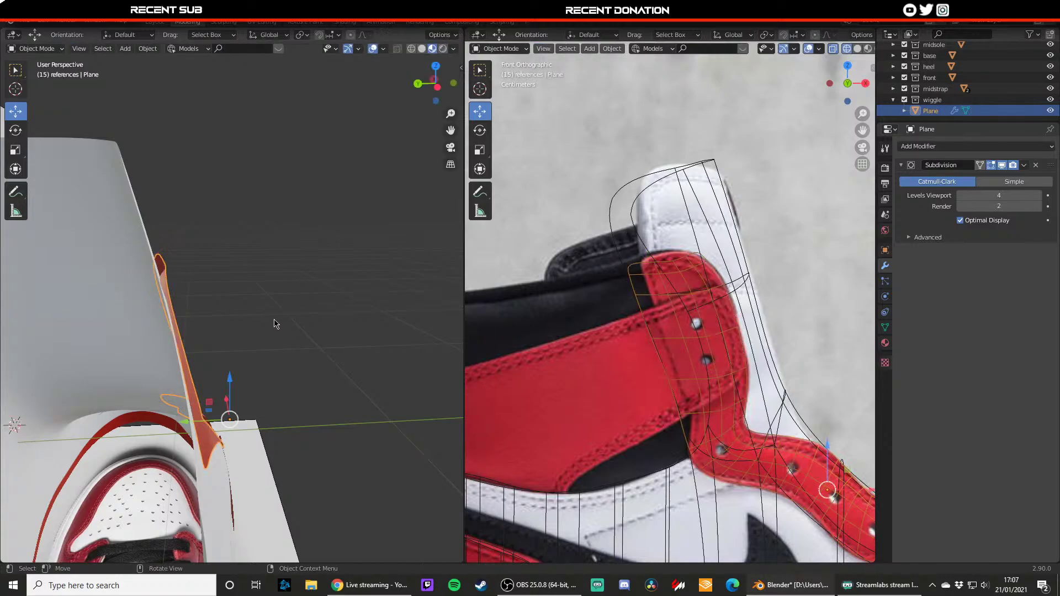
pyautogui.moveTo(281, 307); pyautogui.dragTo(131, 333, button='middle')
pyautogui.scroll(-5, 131, 333)
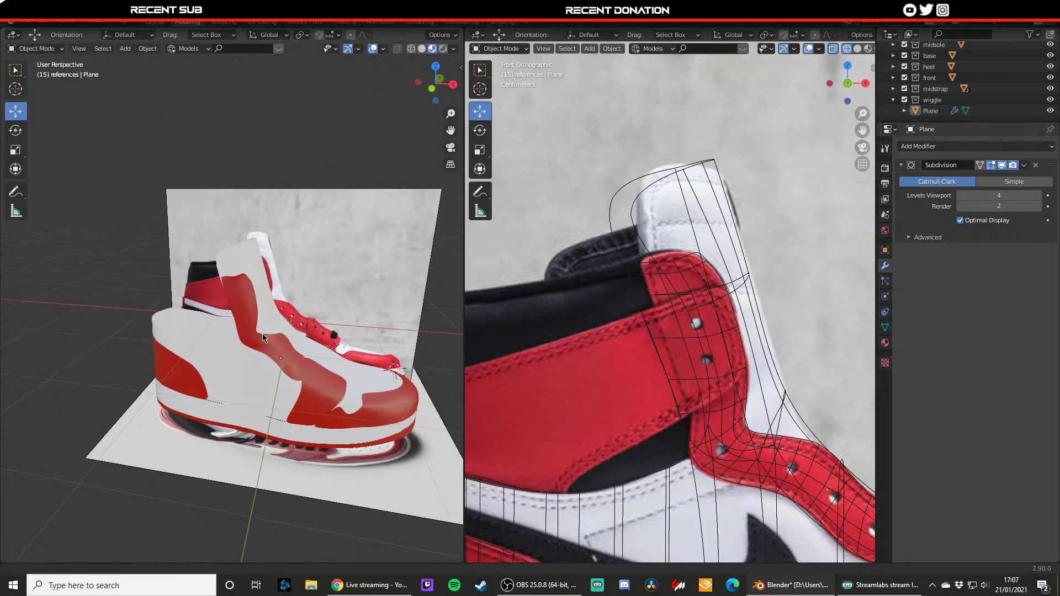
# - Pull the three front-edge vertices on the strap's upper section slightly backward along X and check the smoothed outline
pyautogui.scroll(4, 254, 329)
pyautogui.click(255, 328)
pyautogui.press('Tab')
pyautogui.scroll(1, 275, 322)
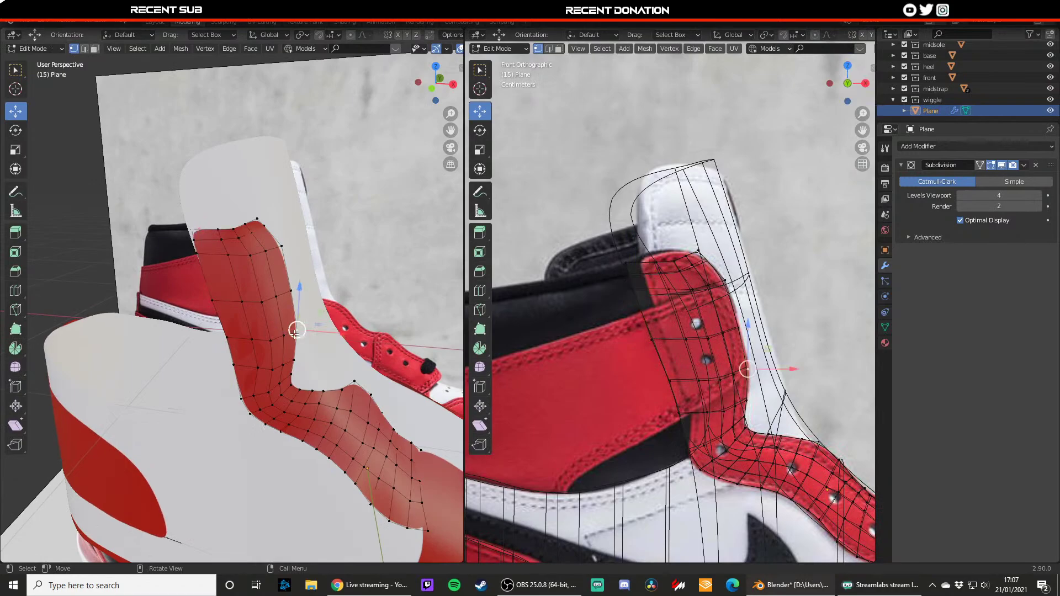
pyautogui.moveTo(324, 333); pyautogui.dragTo(318, 333)
pyautogui.click(291, 291)
pyautogui.moveTo(309, 292); pyautogui.dragTo(299, 291)
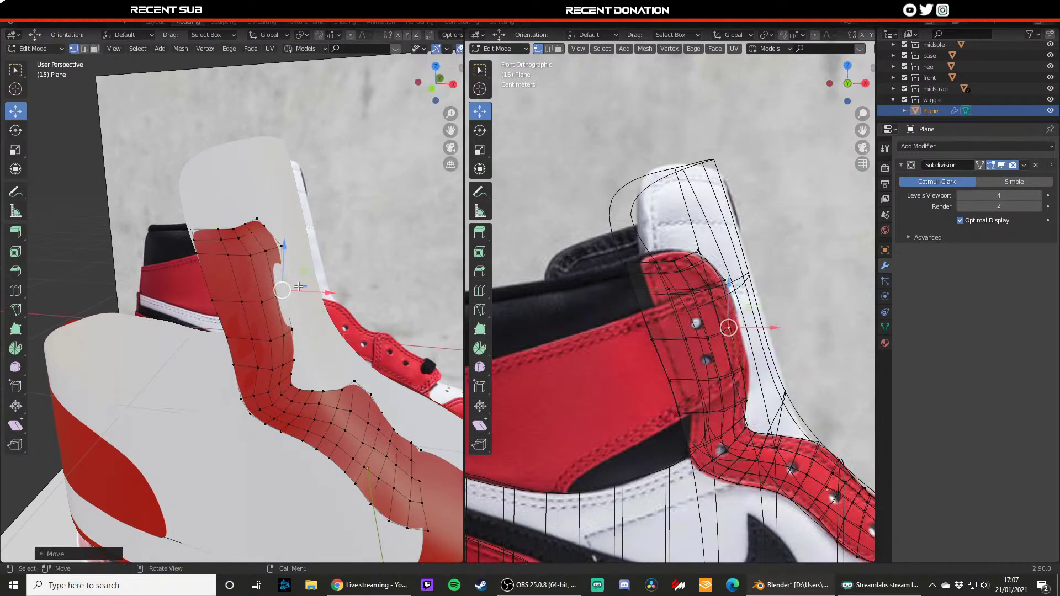
pyautogui.click(303, 289)
pyautogui.moveTo(308, 247); pyautogui.dragTo(302, 247)
pyautogui.press('Tab')
pyautogui.scroll(-2, 385, 281)
pyautogui.keyDown('shift'); pyautogui.moveTo(313, 329); pyautogui.dragTo(283, 320, button='middle'); pyautogui.keyUp('shift')
# - Even out the inner vertices of the strap's upper section by shifting them along X
pyautogui.press('Tab')
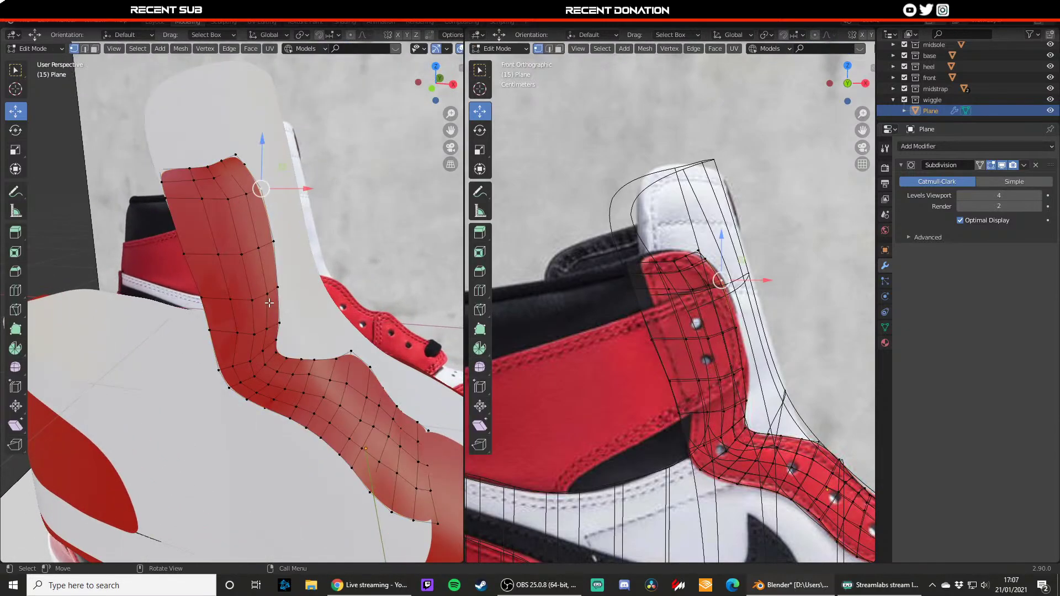
pyautogui.moveTo(259, 302); pyautogui.dragTo(255, 302)
pyautogui.click(219, 254)
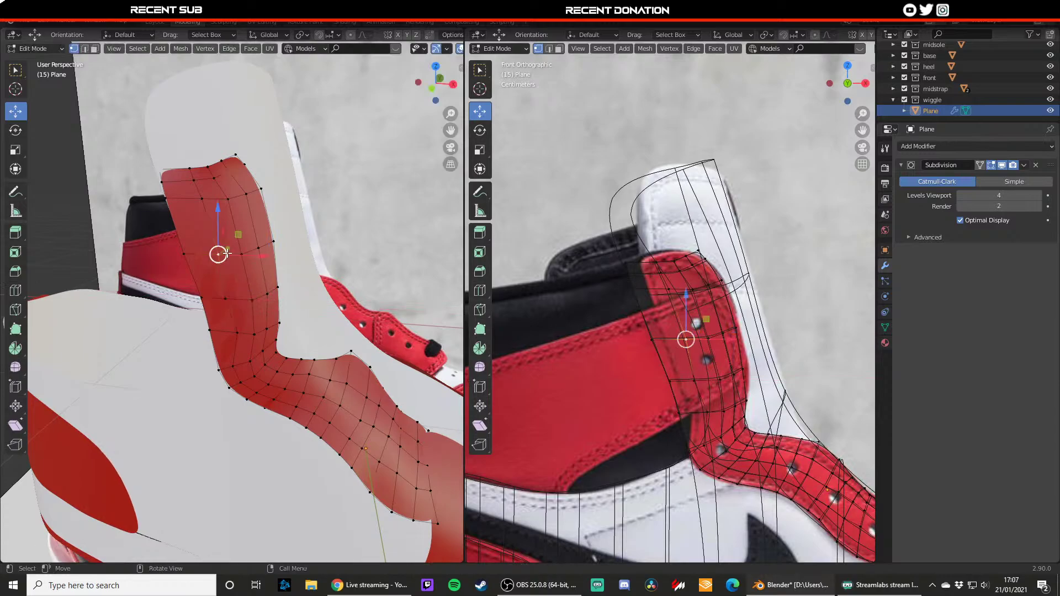
pyautogui.moveTo(248, 255); pyautogui.dragTo(236, 255)
pyautogui.click(202, 199)
pyautogui.moveTo(233, 200)
pyautogui.mouseDown()
pyautogui.moveTo(215, 181)
pyautogui.moveTo(231, 167)
pyautogui.moveTo(244, 200)
pyautogui.mouseUp()
# - Reposition the inner vertices along the strap's top edge to space them evenly
pyautogui.click(194, 181)
pyautogui.click(190, 169)
pyautogui.press('g')
pyautogui.click(227, 169)
pyautogui.press('g')
pyautogui.click(236, 167)
# - Adjust the inner vertices in the middle rows of the upright section, down to just above the bend
pyautogui.click(228, 200)
pyautogui.click(241, 255)
pyautogui.moveTo(271, 256); pyautogui.dragTo(262, 257)
pyautogui.click(252, 300)
pyautogui.moveTo(281, 302); pyautogui.dragTo(278, 329)
pyautogui.click(255, 334)
pyautogui.click(237, 335)
pyautogui.click(235, 365)
pyautogui.click(251, 336)
pyautogui.click(267, 331)
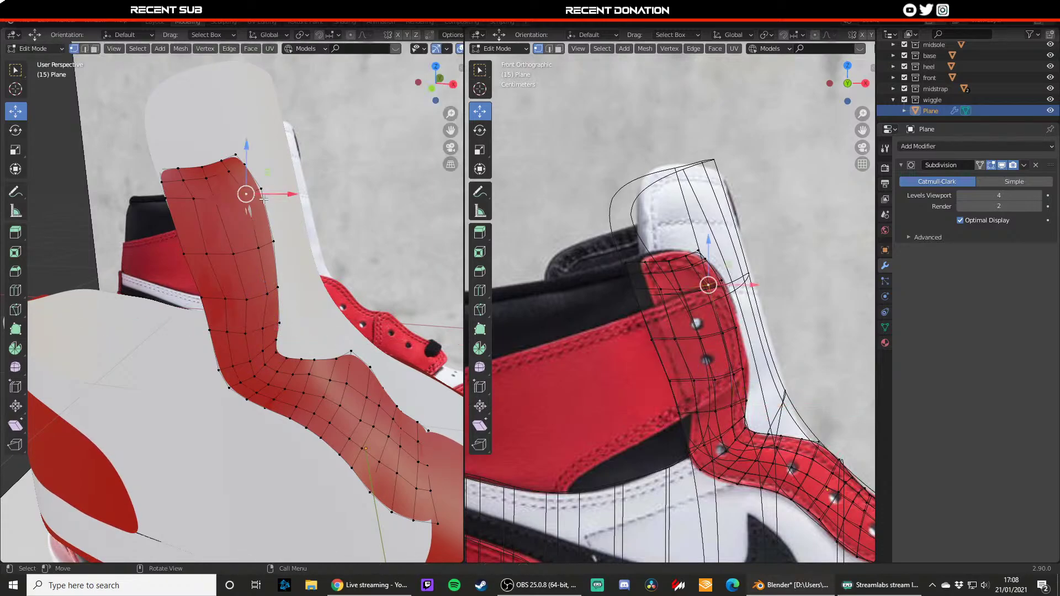
# - Shift the inner vertices near the upper front edge along X and Y to bring the strap out over the base
pyautogui.moveTo(264, 199); pyautogui.dragTo(246, 216, button='middle')
pyautogui.moveTo(286, 153); pyautogui.dragTo(272, 153)
pyautogui.moveTo(264, 256); pyautogui.dragTo(251, 229, button='middle')
pyautogui.moveTo(323, 94); pyautogui.dragTo(290, 134, button='middle')
pyautogui.moveTo(328, 127); pyautogui.dragTo(320, 131)
pyautogui.click(302, 230)
pyautogui.moveTo(336, 251); pyautogui.dragTo(329, 246)
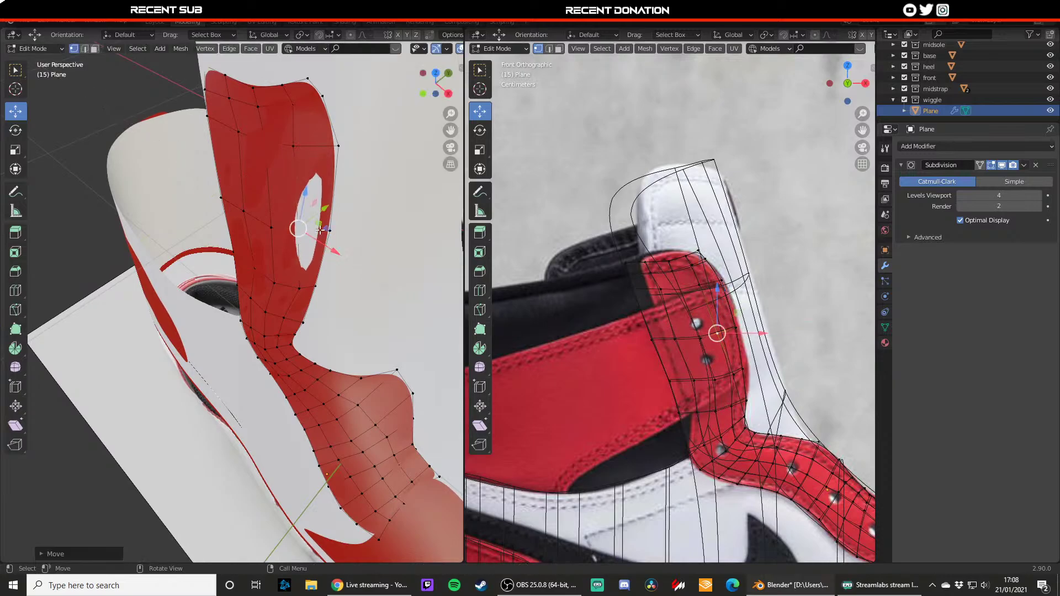
pyautogui.moveTo(325, 209); pyautogui.dragTo(322, 210)
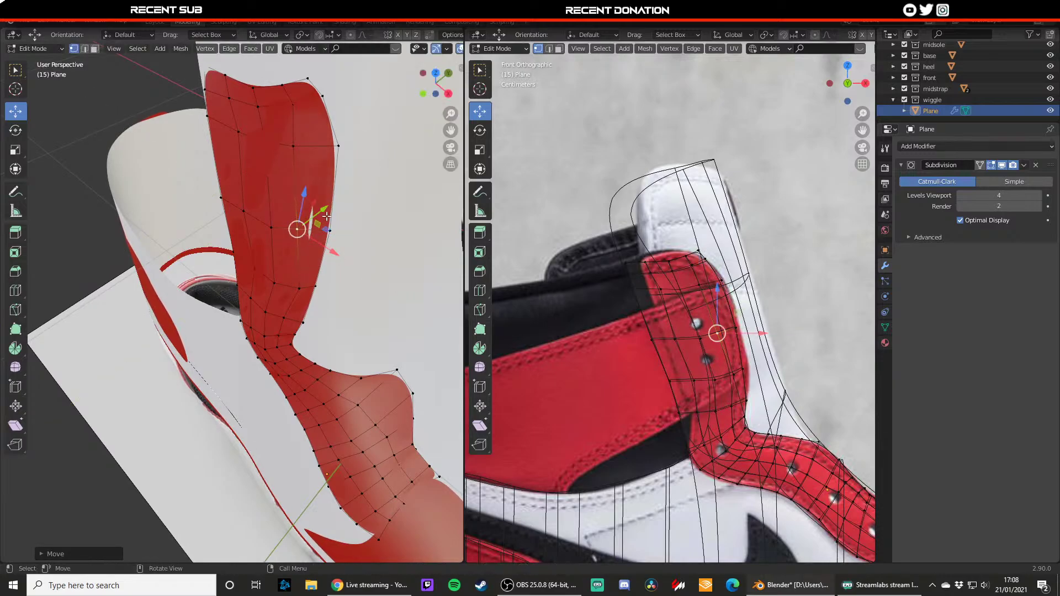
# - Move the inner vertex above the bend and the upper front-edge vertices outward, closing the hole, and leave mesh editing
pyautogui.click(298, 286)
pyautogui.moveTo(319, 298); pyautogui.dragTo(344, 238)
pyautogui.click(316, 286)
pyautogui.click(330, 231)
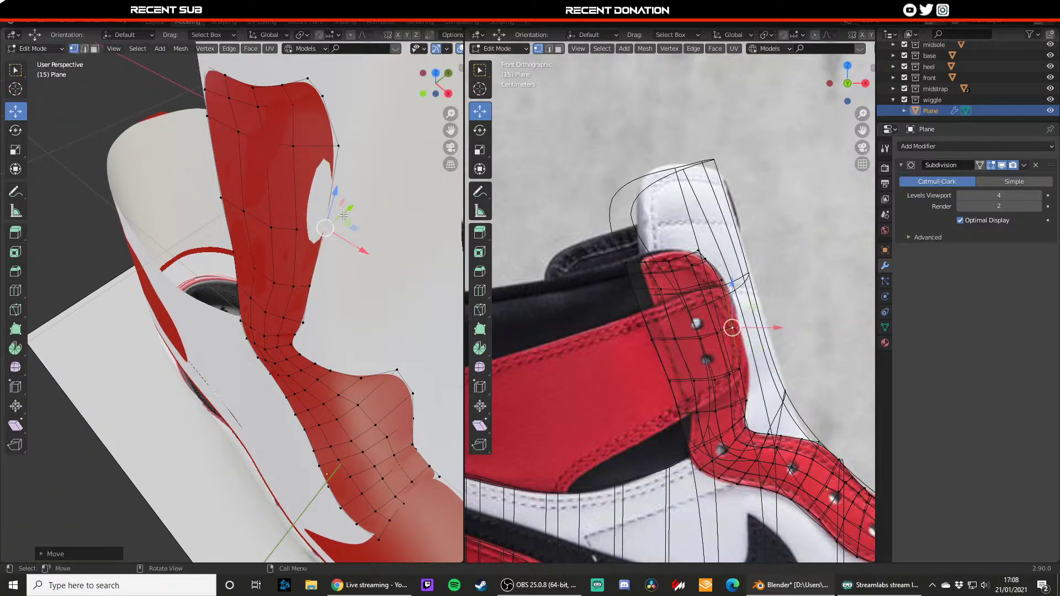
pyautogui.moveTo(345, 211); pyautogui.dragTo(347, 176, button='middle')
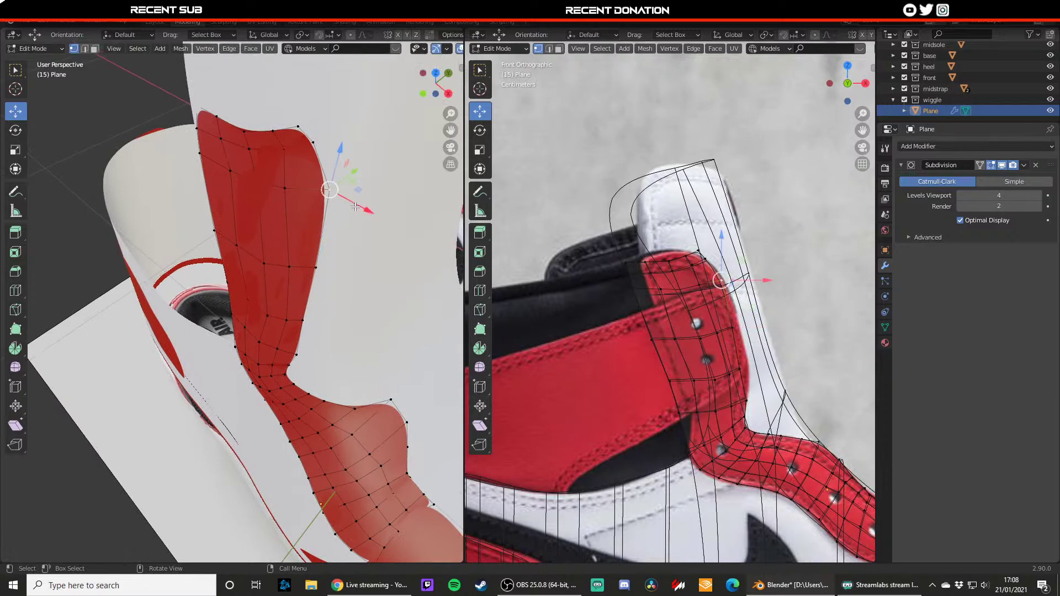
pyautogui.moveTo(356, 207); pyautogui.dragTo(342, 174)
pyautogui.press('Tab')
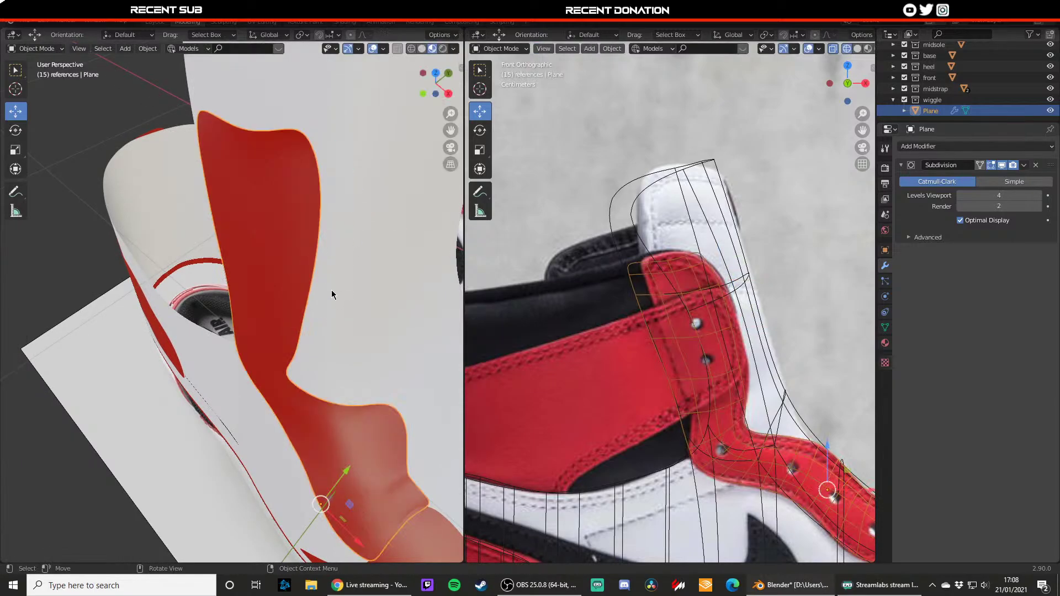
# - Reselect the strap for mesh editing and reposition the vertices at its top front corner
pyautogui.click(331, 290)
pyautogui.scroll(-5, 290, 312)
pyautogui.moveTo(291, 312); pyautogui.dragTo(339, 239, button='middle')
pyautogui.click(273, 279)
pyautogui.press('KP_Decimal')
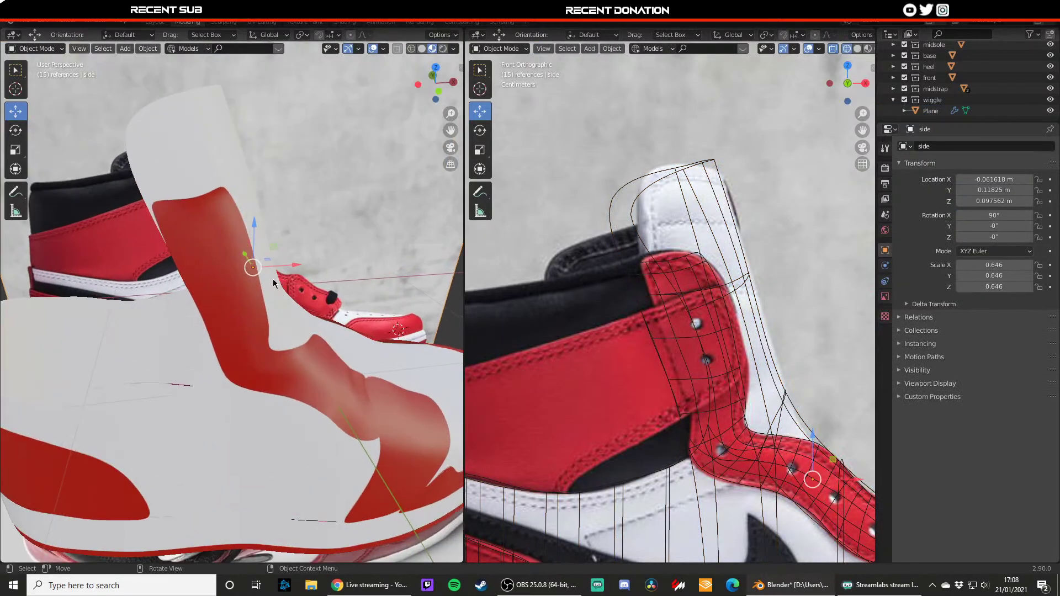
pyautogui.click(203, 227)
pyautogui.moveTo(203, 227); pyautogui.dragTo(220, 212, button='middle')
pyautogui.press('Tab')
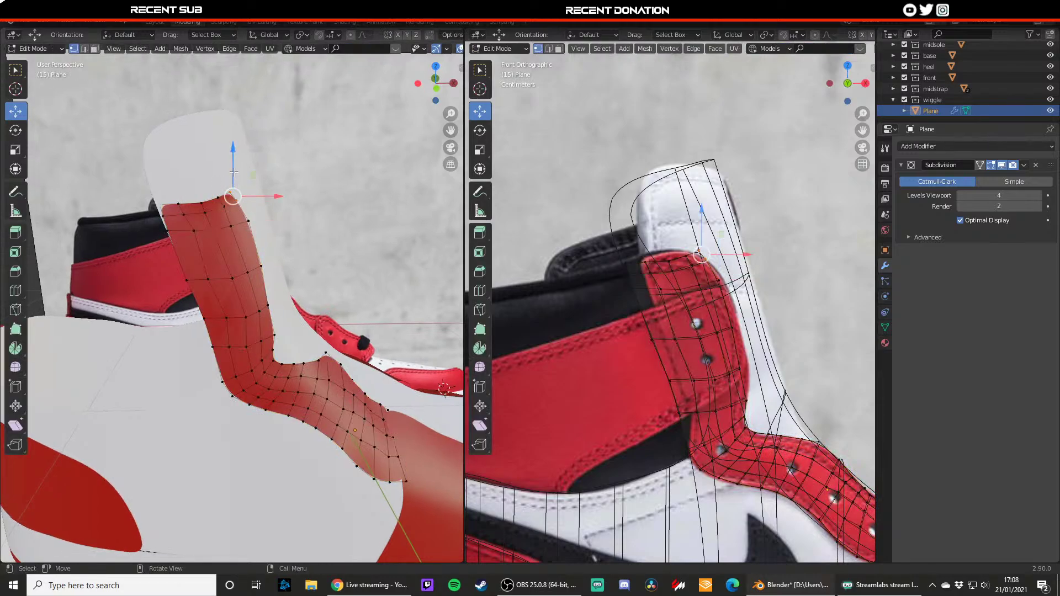
pyautogui.moveTo(242, 203); pyautogui.dragTo(237, 203)
pyautogui.moveTo(217, 177); pyautogui.dragTo(236, 193)
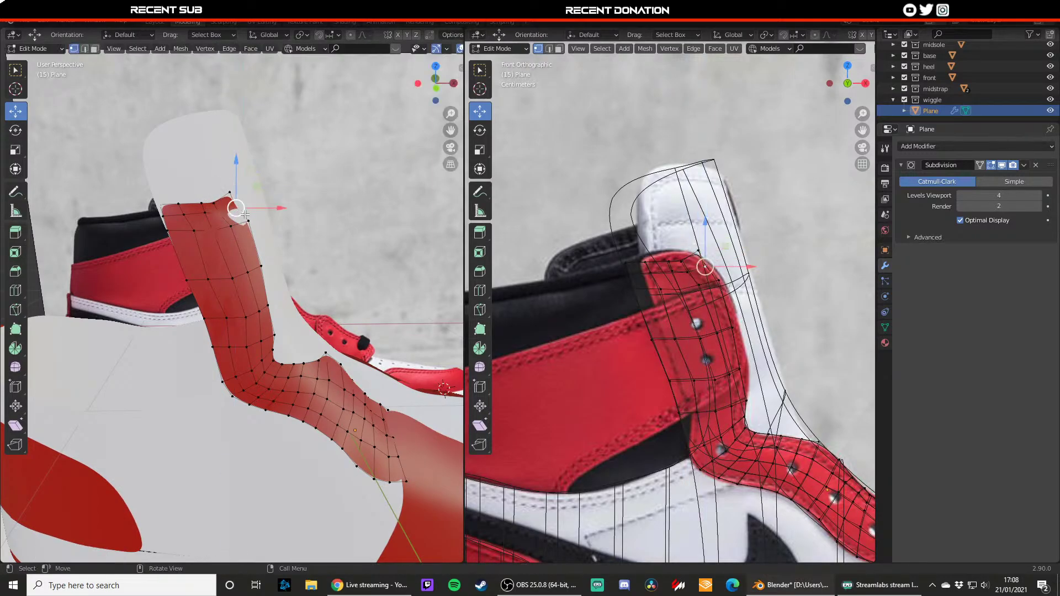
# - Raise the strap's top front corner vertex to level the top edge and check the shape in object mode
pyautogui.moveTo(245, 215); pyautogui.dragTo(273, 235, button='middle')
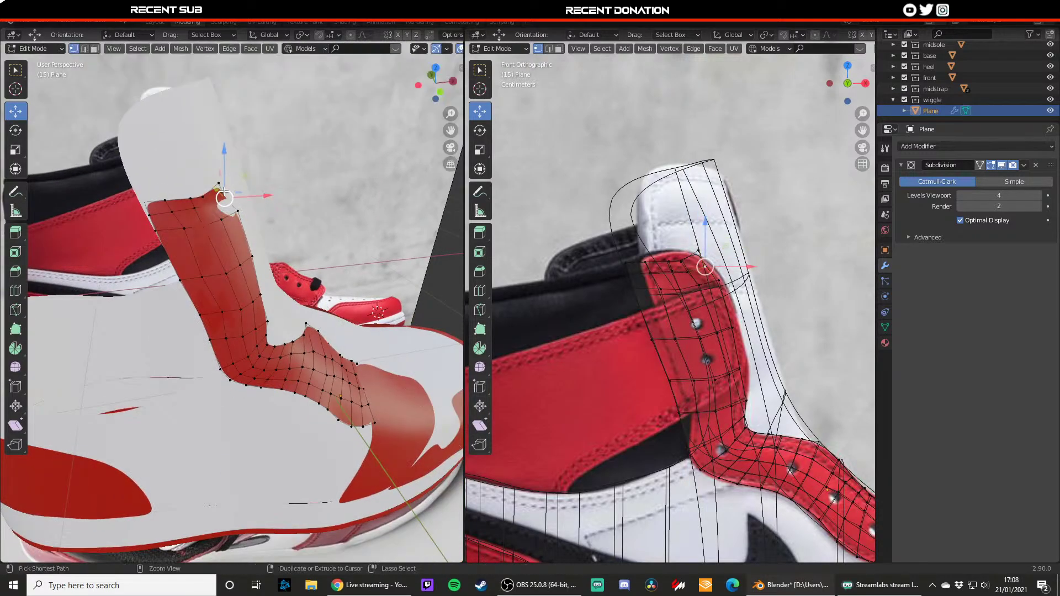
pyautogui.moveTo(218, 184); pyautogui.dragTo(218, 169)
pyautogui.click(221, 173)
pyautogui.press('Tab')
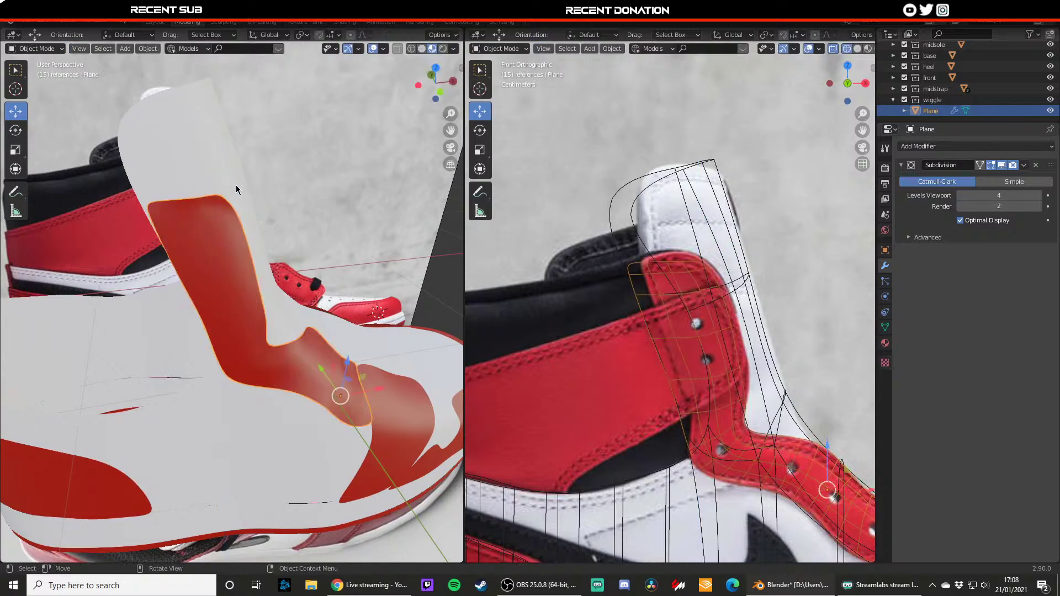
pyautogui.moveTo(236, 184)
pyautogui.mouseDown(button='middle')
pyautogui.moveTo(294, 223)
pyautogui.moveTo(236, 200)
pyautogui.mouseUp(button='middle')
pyautogui.scroll(5, 274, 254)
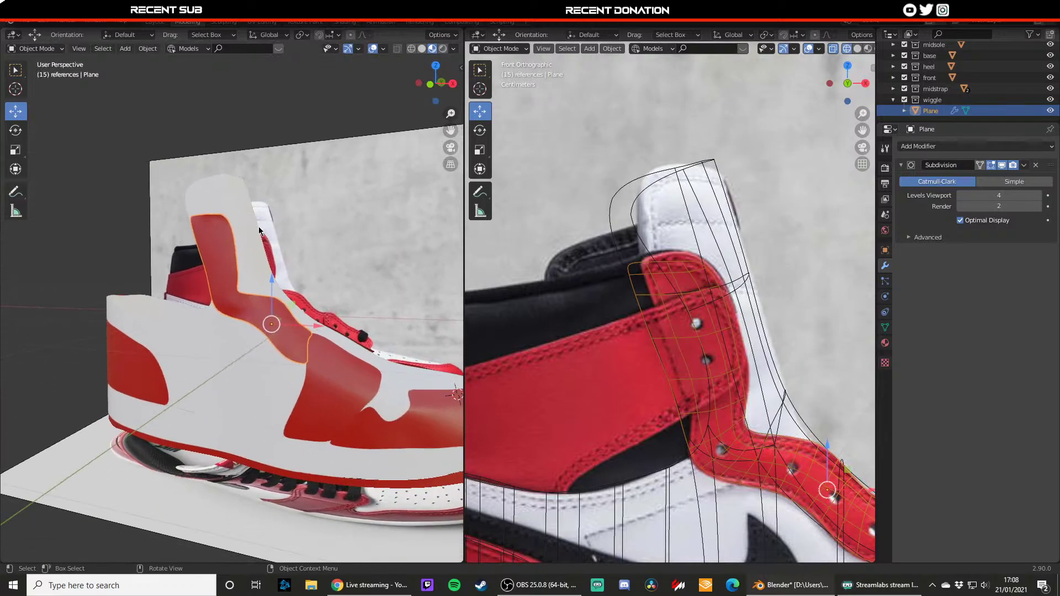
# - Edit the strap again, undo a trial vertex move and lower the vertex below the top front corner
pyautogui.press('Tab')
pyautogui.press('g')
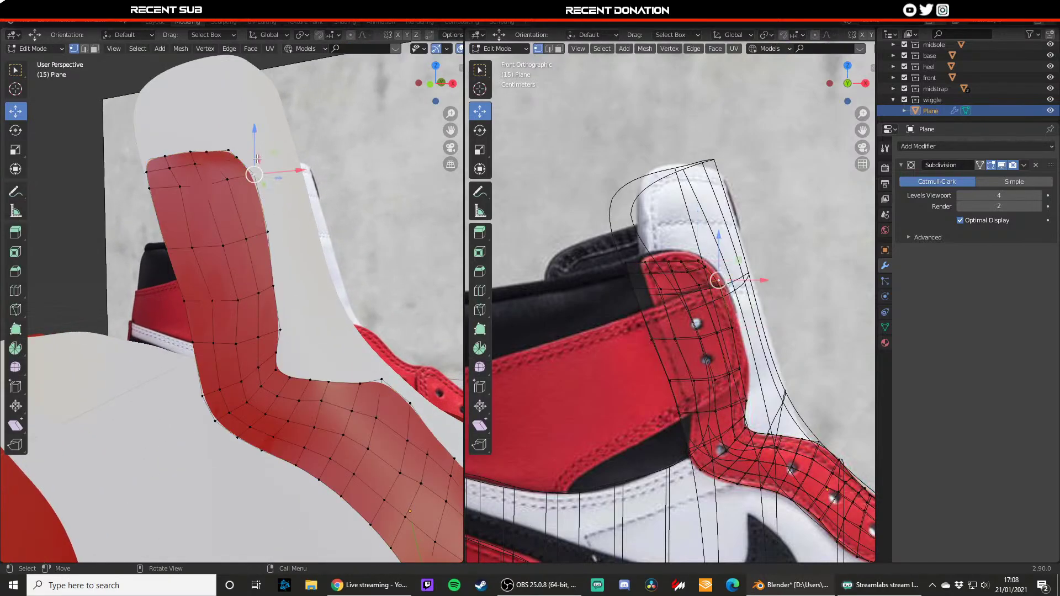
pyautogui.click(239, 184)
pyautogui.hotkey('ctrl', 'z')
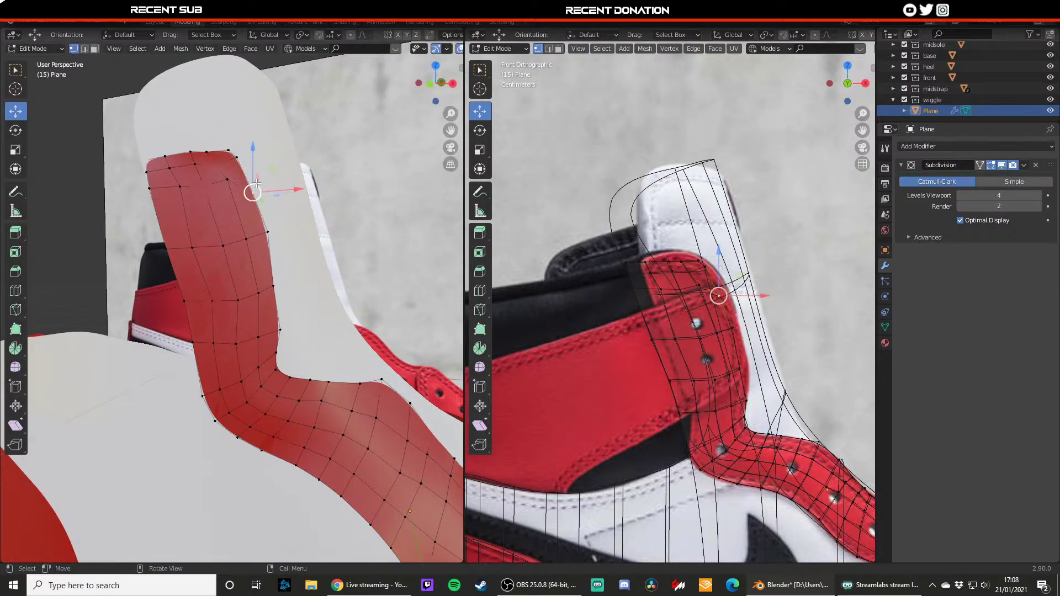
pyautogui.moveTo(227, 180); pyautogui.dragTo(228, 187)
pyautogui.click(254, 195)
# - Adjust the upper front-edge vertex along X where the base shows through, and undo the last change beside it
pyautogui.moveTo(284, 212); pyautogui.dragTo(237, 240, button='middle')
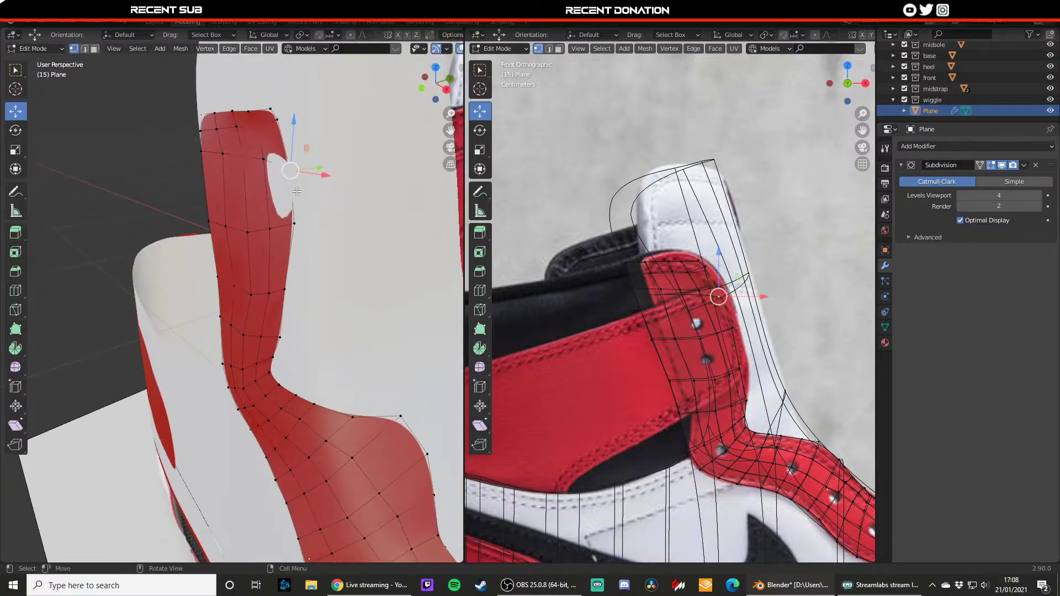
pyautogui.moveTo(322, 169); pyautogui.dragTo(314, 169)
pyautogui.click(264, 158)
pyautogui.moveTo(265, 142); pyautogui.dragTo(319, 176)
pyautogui.click(286, 171)
pyautogui.hotkey('ctrl', 'z')
pyautogui.moveTo(316, 191); pyautogui.dragTo(367, 180, button='middle')
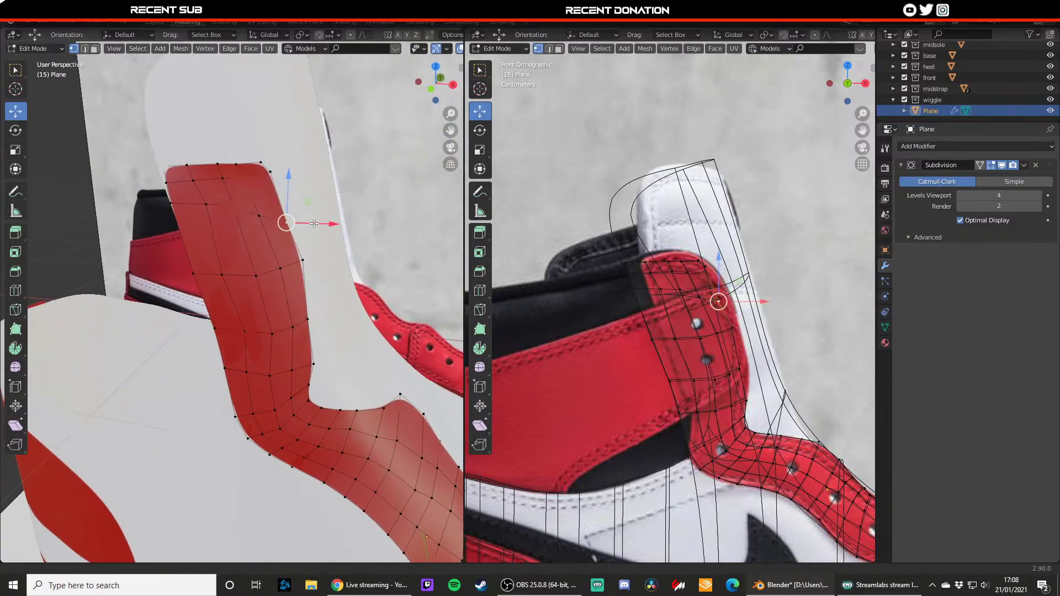
# - Lower the strap's top front corner vertex along Z to round the corner and check the smoothed shape
pyautogui.click(268, 167)
pyautogui.press('g')
pyautogui.press('z')
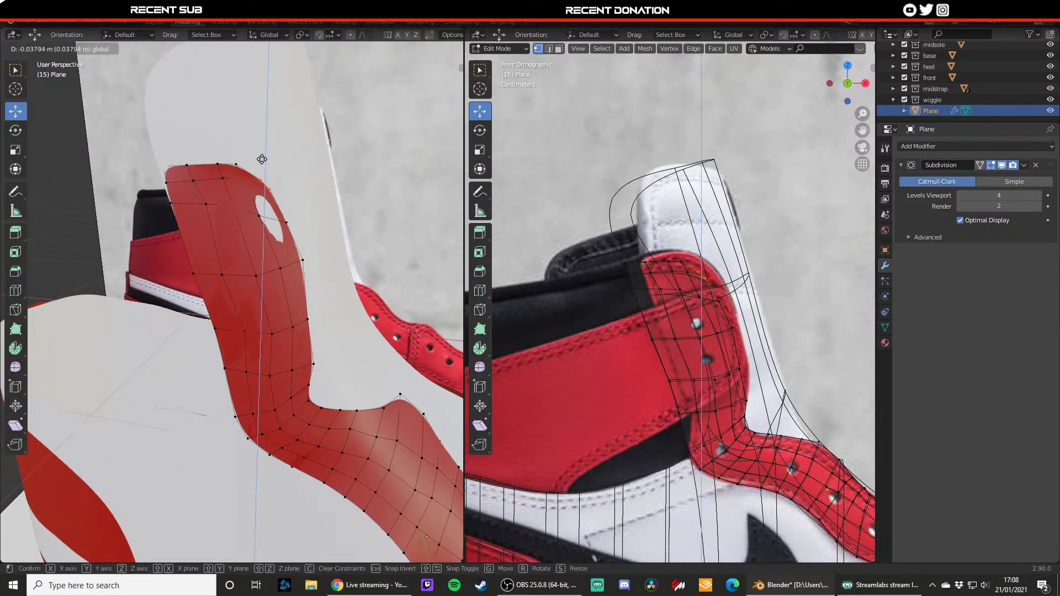
pyautogui.click(262, 155)
pyautogui.moveTo(262, 155); pyautogui.dragTo(310, 216, button='middle')
pyautogui.press('Tab')
pyautogui.press('Tab')
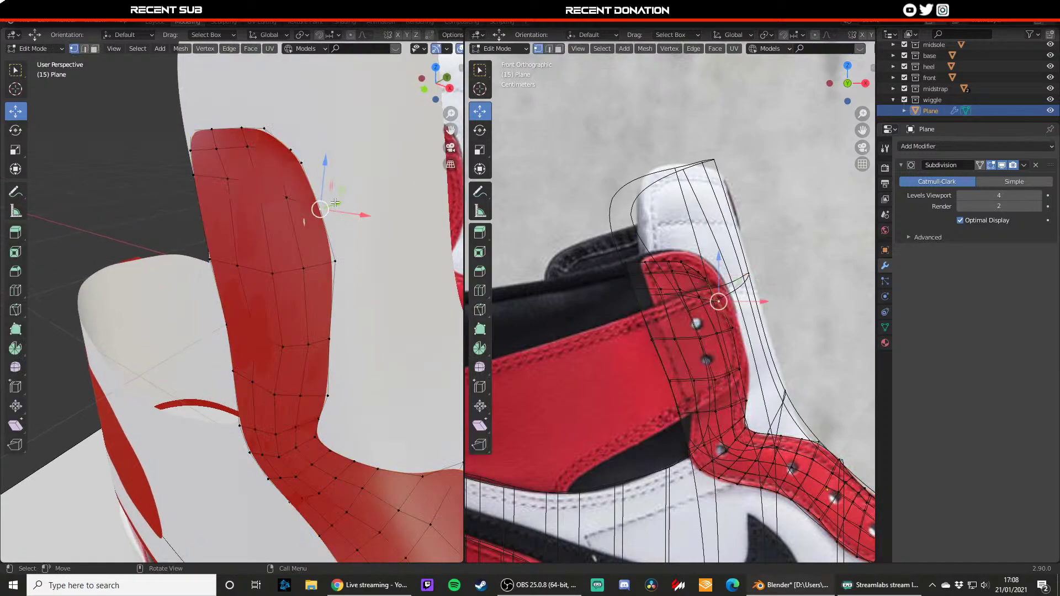
# - Nudge the upper front-edge vertex and the inner vertex beside it along Y to cover the base
pyautogui.moveTo(335, 202); pyautogui.dragTo(331, 204)
pyautogui.click(287, 197)
pyautogui.click(255, 182)
pyautogui.moveTo(275, 179); pyautogui.dragTo(272, 179)
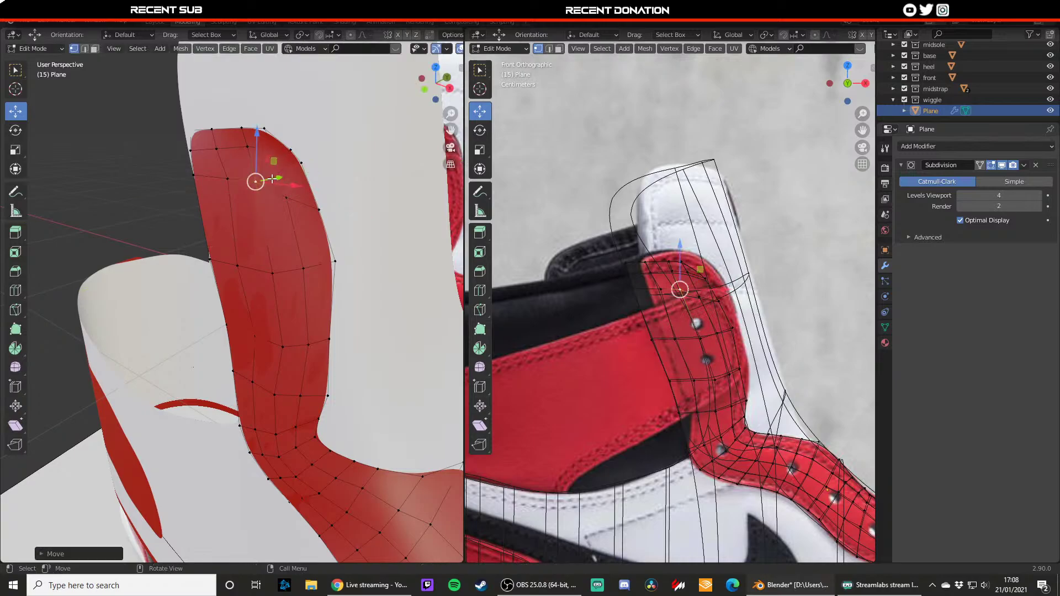
pyautogui.moveTo(273, 179); pyautogui.dragTo(225, 180, button='middle')
# - Select the three connected inner edges running down from the strap's top and shift them slightly backward along X
pyautogui.press('2')
pyautogui.click(239, 210)
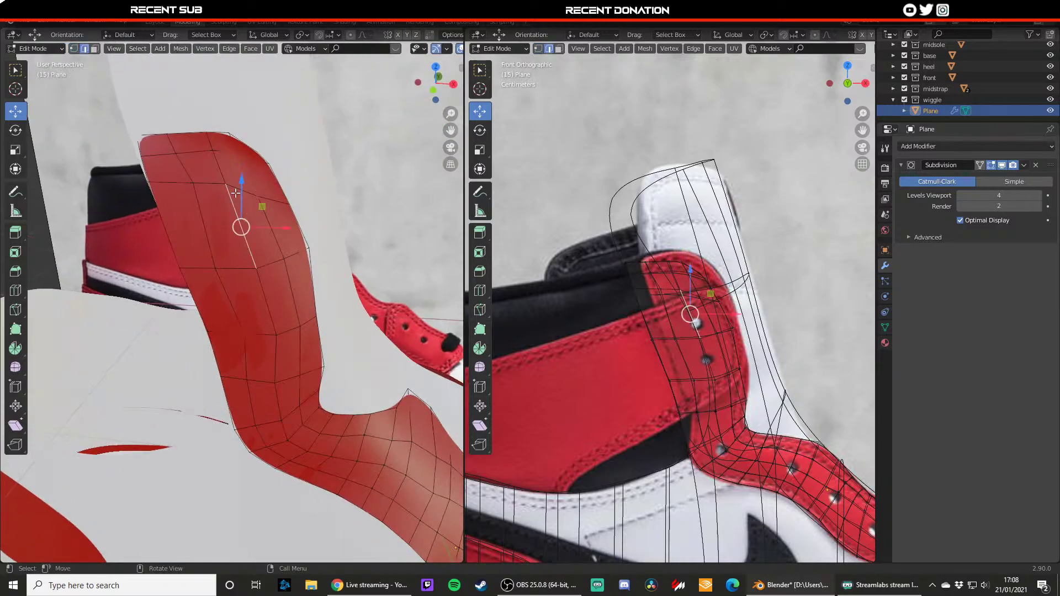
pyautogui.keyDown('shift'); pyautogui.click(223, 174); pyautogui.keyUp('shift')
pyautogui.keyDown('shift'); pyautogui.click(214, 145); pyautogui.keyUp('shift')
pyautogui.moveTo(263, 183); pyautogui.dragTo(258, 183)
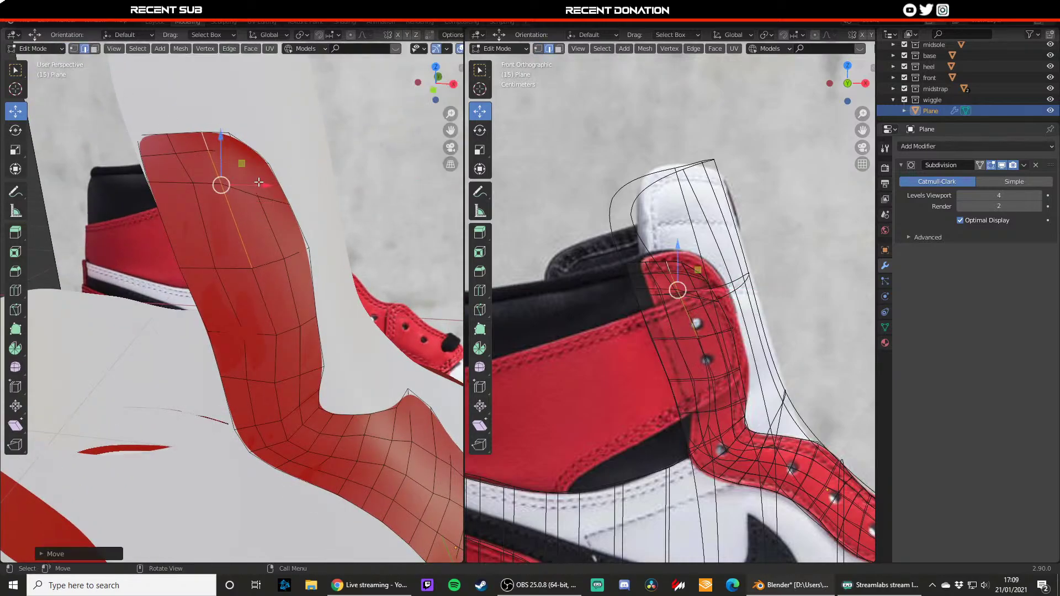
pyautogui.click(249, 174)
# - Switch back to vertex selection, adjust the vertex on the rounded front corner along Z and leave mesh editing
pyautogui.press('1')
pyautogui.click(254, 165)
pyautogui.click(270, 164)
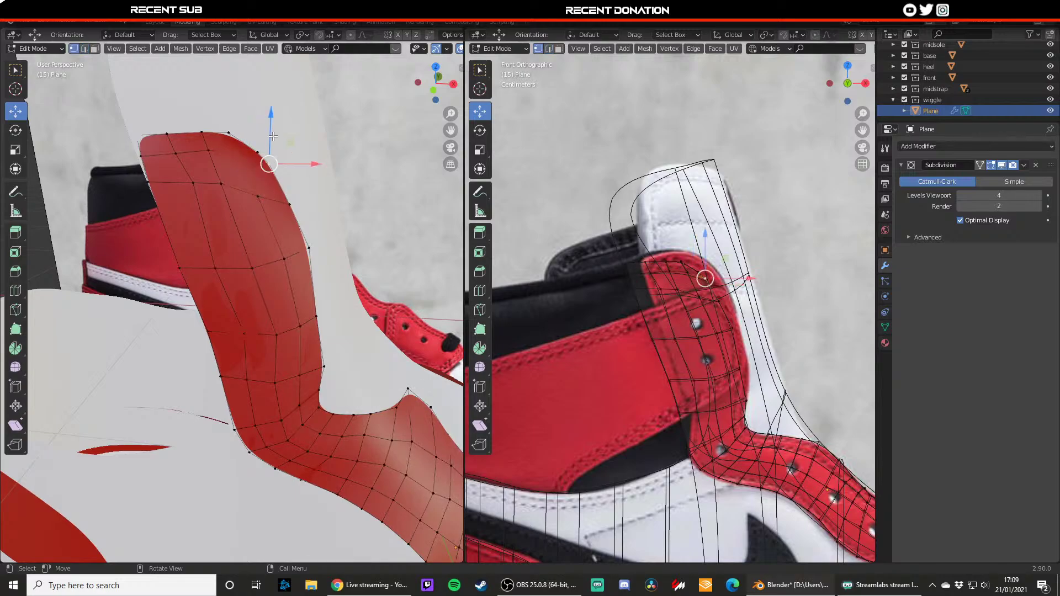
pyautogui.moveTo(269, 146); pyautogui.dragTo(297, 170)
pyautogui.press('Tab')
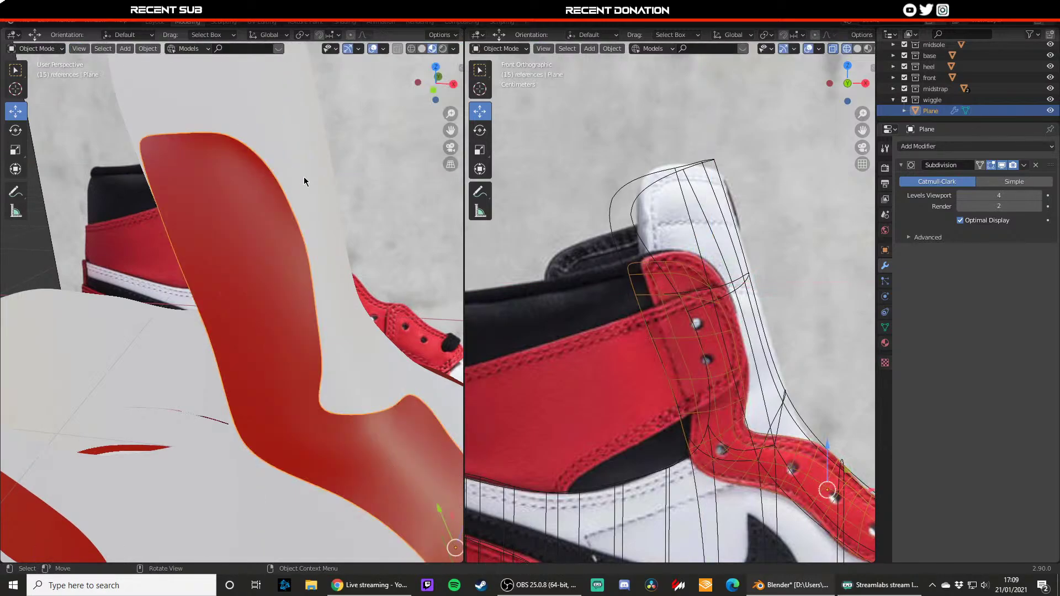
# - Examine the smoothed strap in object mode, checking its fit on the shoe and its overlap with the toe-side panel
pyautogui.click(361, 256)
pyautogui.scroll(-6, 333, 271)
pyautogui.scroll(12, 186, 272)
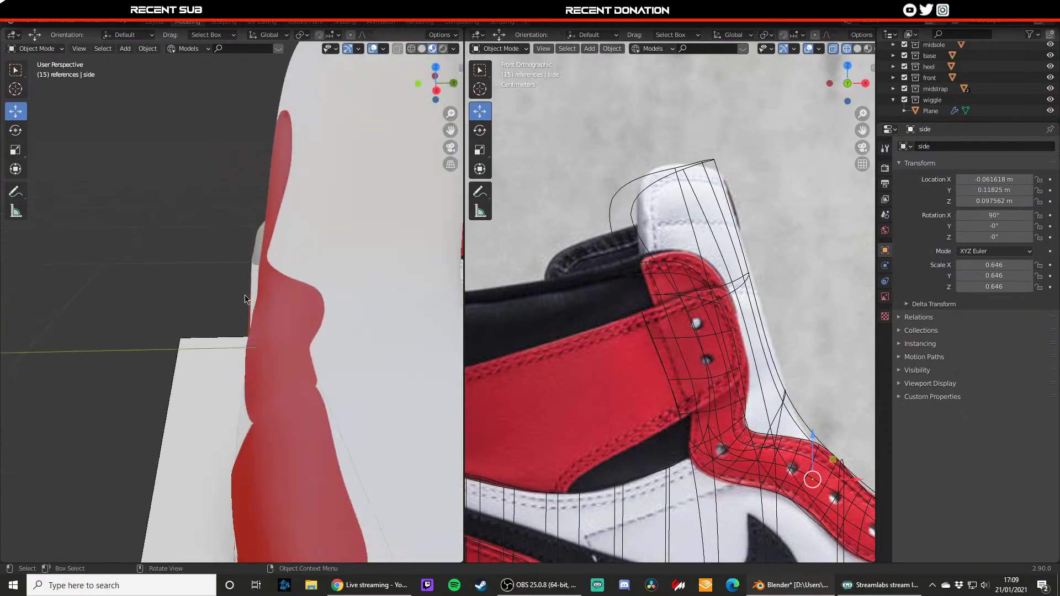
pyautogui.scroll(-10, 199, 257)
pyautogui.moveTo(199, 256); pyautogui.dragTo(276, 243, button='middle')
pyautogui.scroll(10, 241, 244)
pyautogui.click(246, 292)
pyautogui.click(363, 185)
pyautogui.scroll(-6, 344, 303)
pyautogui.scroll(3, 194, 250)
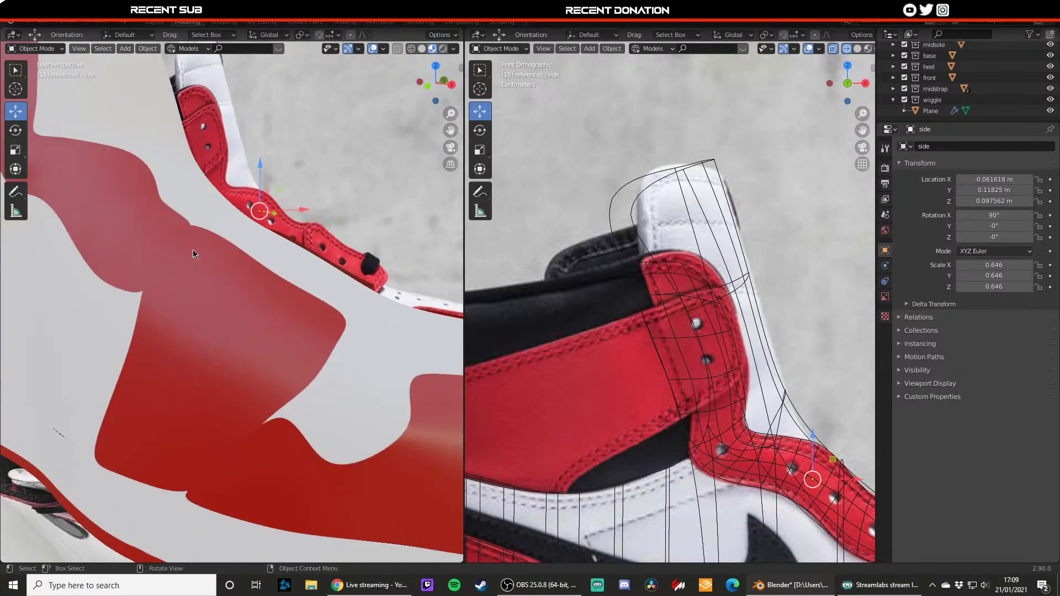
pyautogui.click(202, 260)
pyautogui.moveTo(194, 251); pyautogui.dragTo(224, 252, button='middle')
pyautogui.click(348, 255)
pyautogui.scroll(-3, 356, 256)
pyautogui.scroll(-6, 288, 306)
pyautogui.moveTo(355, 256); pyautogui.dragTo(182, 275, button='middle')
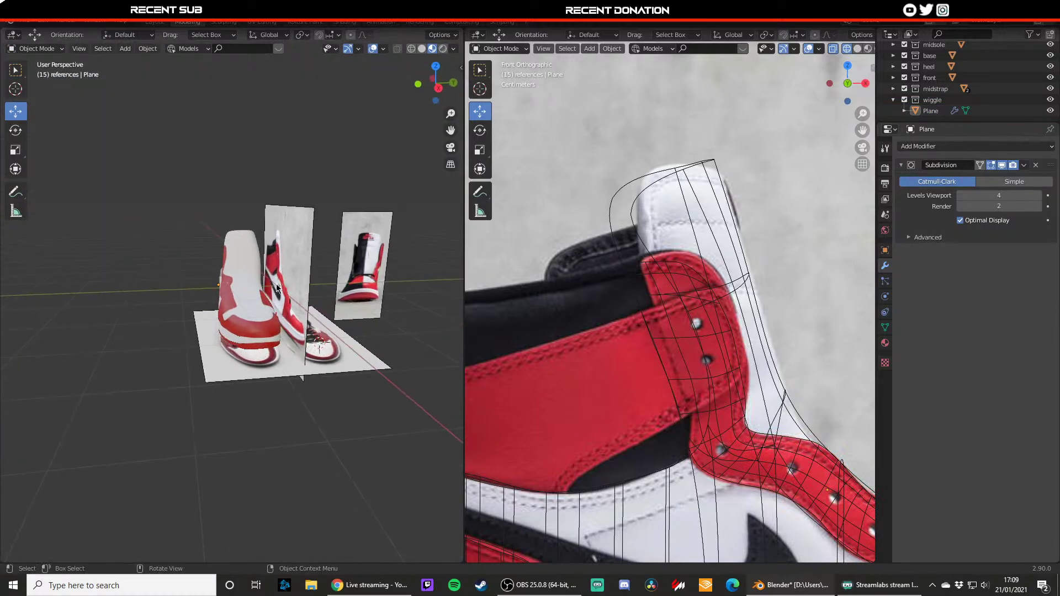
pyautogui.moveTo(277, 288); pyautogui.dragTo(337, 266, button='middle')
pyautogui.scroll(6, 354, 288)
pyautogui.scroll(-5, 242, 288)
pyautogui.scroll(6, 274, 295)
pyautogui.scroll(-3, 275, 293)
pyautogui.scroll(-3, 201, 277)
pyautogui.scroll(2, 204, 249)
pyautogui.scroll(4, 234, 253)
# - Adjust the two vertices on the strap's rounded upper front corner and leave mesh editing
pyautogui.moveTo(221, 265); pyautogui.dragTo(263, 264, button='middle')
pyautogui.scroll(5, 269, 279)
pyautogui.click(262, 253)
pyautogui.click(264, 264)
pyautogui.press('Tab')
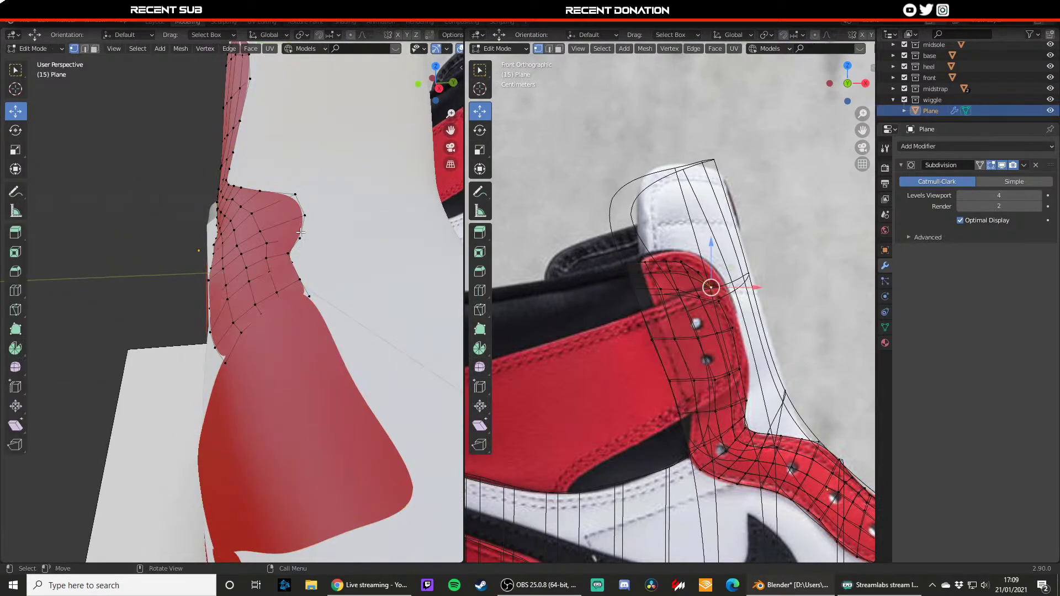
pyautogui.click(304, 215)
pyautogui.moveTo(330, 215); pyautogui.dragTo(294, 181)
pyautogui.click(296, 194)
pyautogui.press('z')
pyautogui.press('Tab')
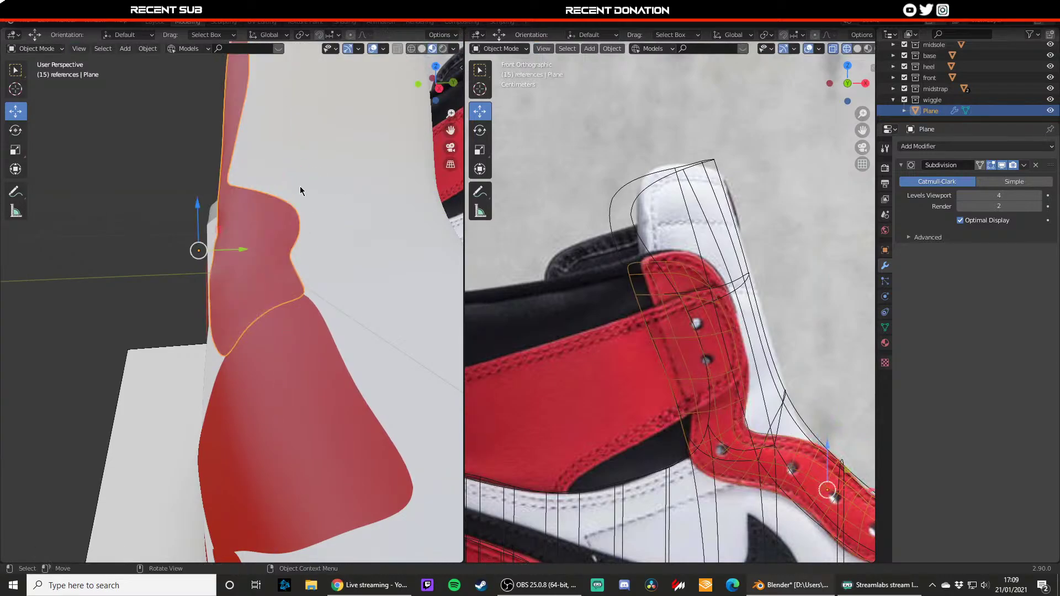
# - Examine the smoothed strap from the toe and the side, checking how it sits on the base and against the toe-side panel
pyautogui.click(300, 187)
pyautogui.scroll(-6, 301, 189)
pyautogui.moveTo(312, 246); pyautogui.dragTo(266, 227, button='middle')
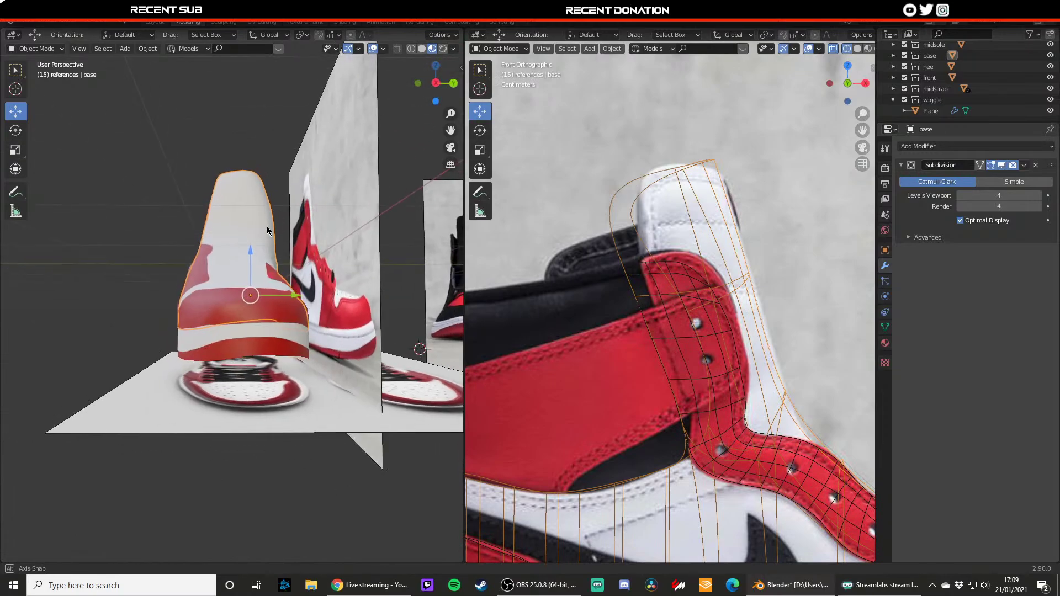
pyautogui.scroll(-4, 266, 227)
pyautogui.moveTo(208, 206); pyautogui.dragTo(257, 236, button='middle')
pyautogui.scroll(4, 308, 241)
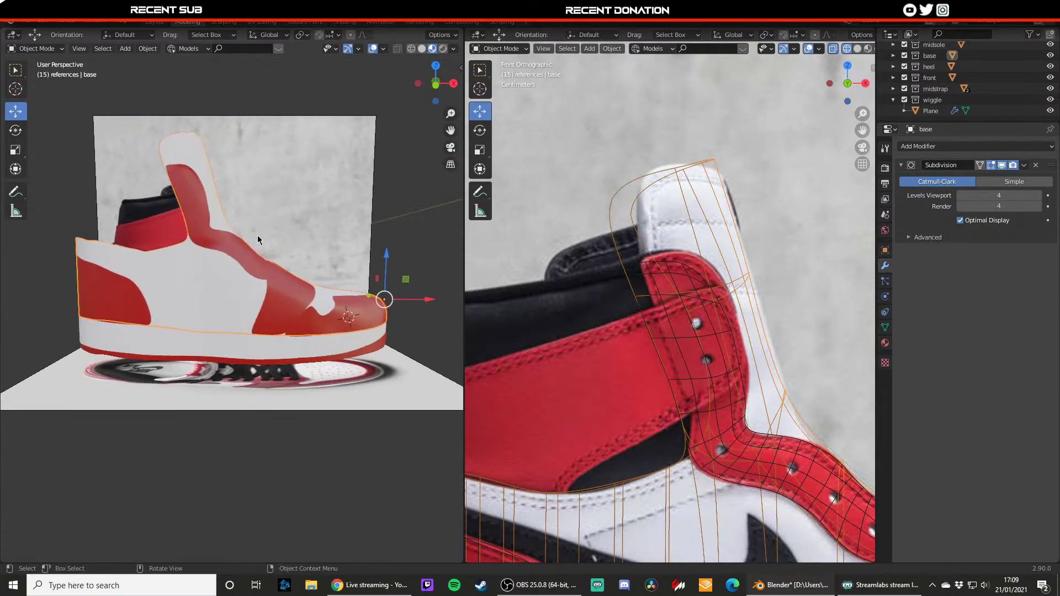
pyautogui.scroll(4, 195, 211)
pyautogui.keyDown('shift'); pyautogui.moveTo(180, 187); pyautogui.dragTo(203, 206, button='middle'); pyautogui.keyUp('shift')
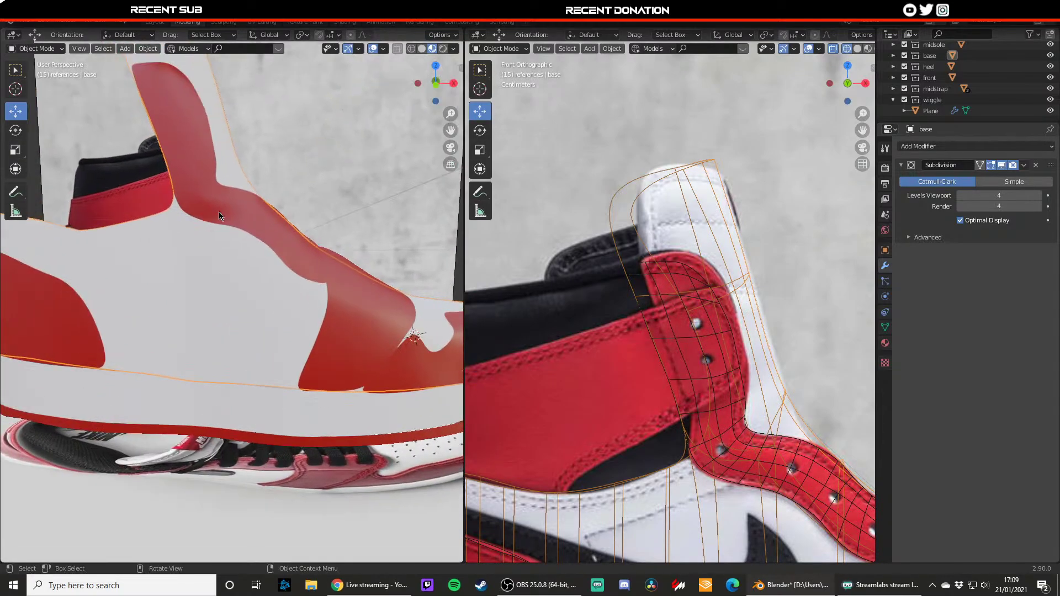
pyautogui.keyDown('shift'); pyautogui.moveTo(287, 253); pyautogui.dragTo(247, 239, button='middle'); pyautogui.keyUp('shift')
pyautogui.scroll(-2, 589, 336)
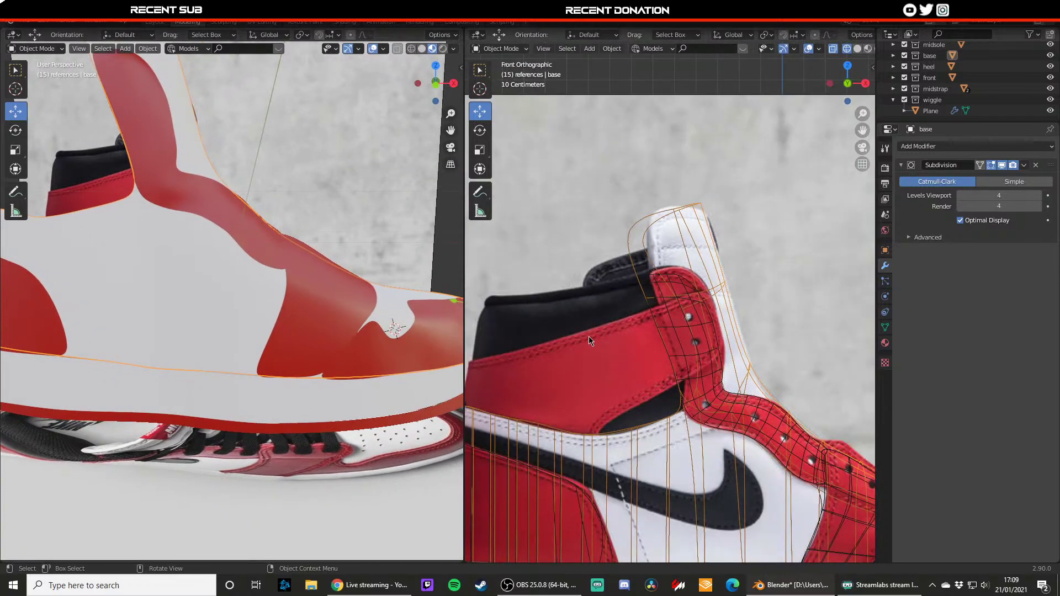
# - Compare the base and strap outlines with the side reference photo by alternating between wireframe and solid shading
pyautogui.scroll(-2, 589, 336)
pyautogui.scroll(7, 624, 337)
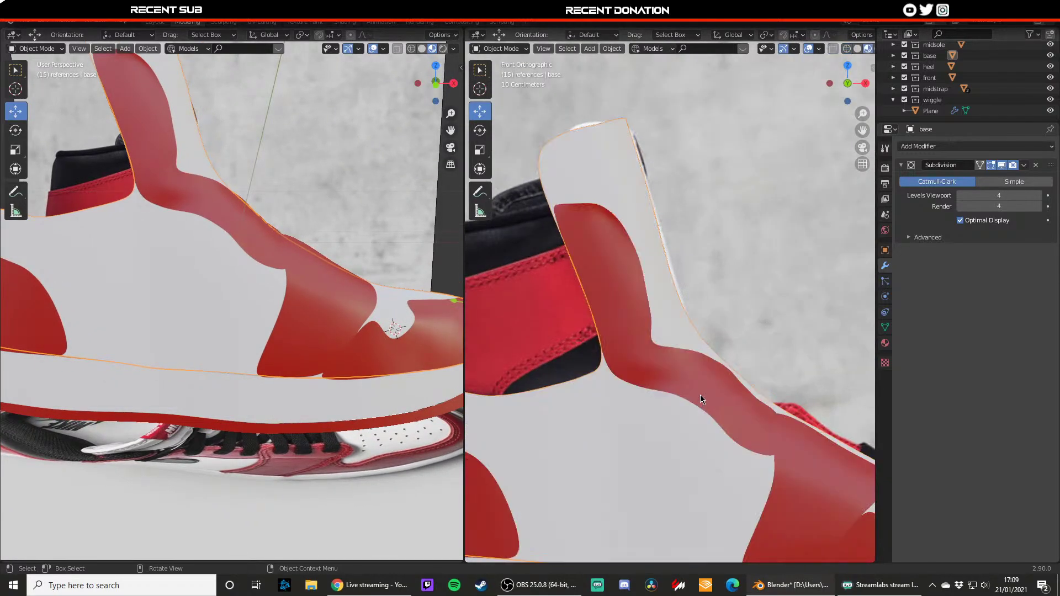
pyautogui.hotkey('shift', 'z')
pyautogui.hotkey('shift', 'z')
pyautogui.hotkey('shift', 'z')
pyautogui.hotkey('shift', 'z')
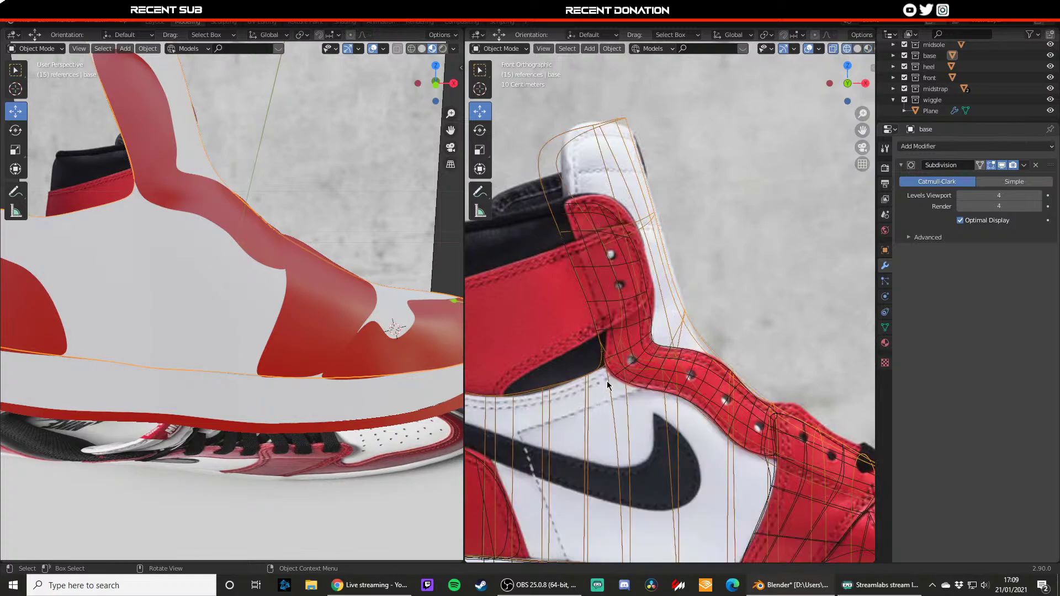
pyautogui.press('z')
pyautogui.press('z')
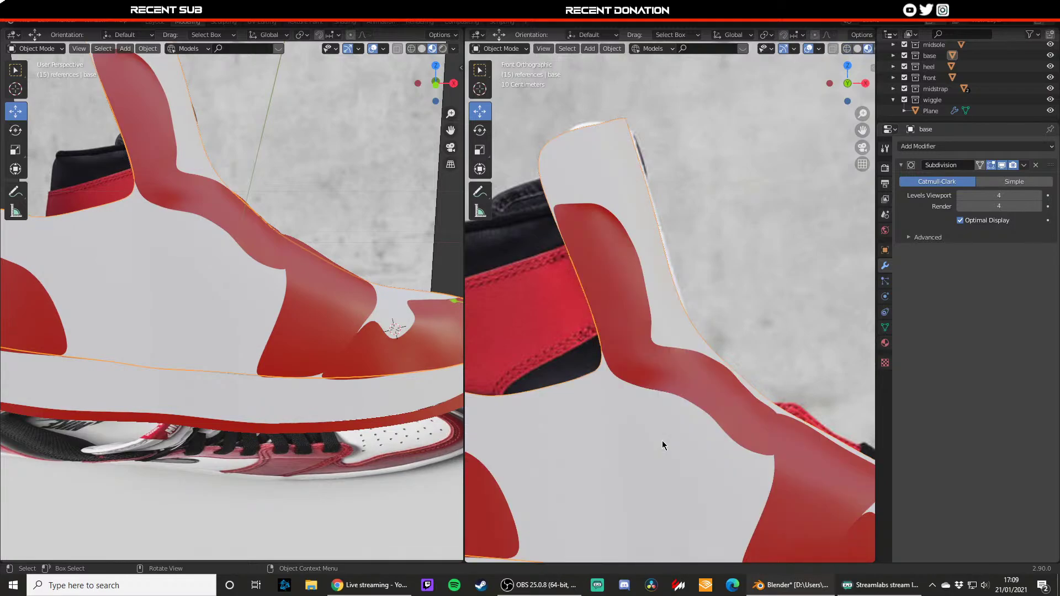
pyautogui.press('z')
pyautogui.press('z')
pyautogui.press('z')
pyautogui.keyDown('shift'); pyautogui.moveTo(578, 364); pyautogui.dragTo(608, 398, button='middle'); pyautogui.keyUp('shift')
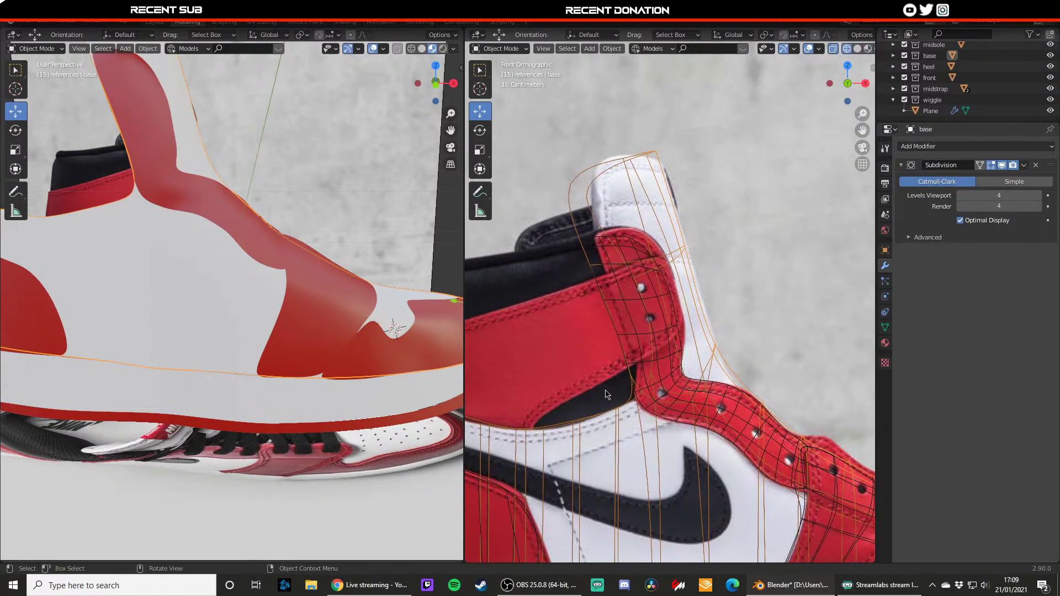
# - Move the base's upper rear tongue vertices forward along X, adjust their height along Z, and leave mesh editing
pyautogui.press('Tab')
pyautogui.moveTo(536, 168)
pyautogui.mouseDown()
pyautogui.moveTo(577, 202)
pyautogui.moveTo(615, 178)
pyautogui.mouseUp()
pyautogui.press('z')
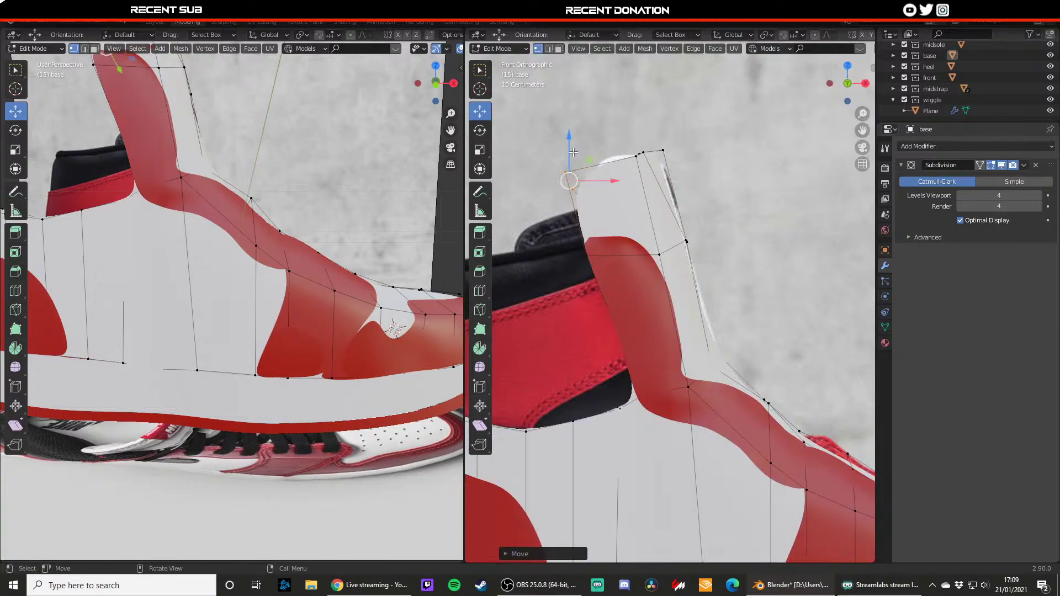
pyautogui.moveTo(570, 134); pyautogui.dragTo(570, 131)
pyautogui.moveTo(612, 180); pyautogui.dragTo(615, 180)
pyautogui.press('Tab')
# - Shift the strap's upper rear corner vertex along Y to fit the base's edge, leave mesh editing and deselect the strap
pyautogui.click(605, 256)
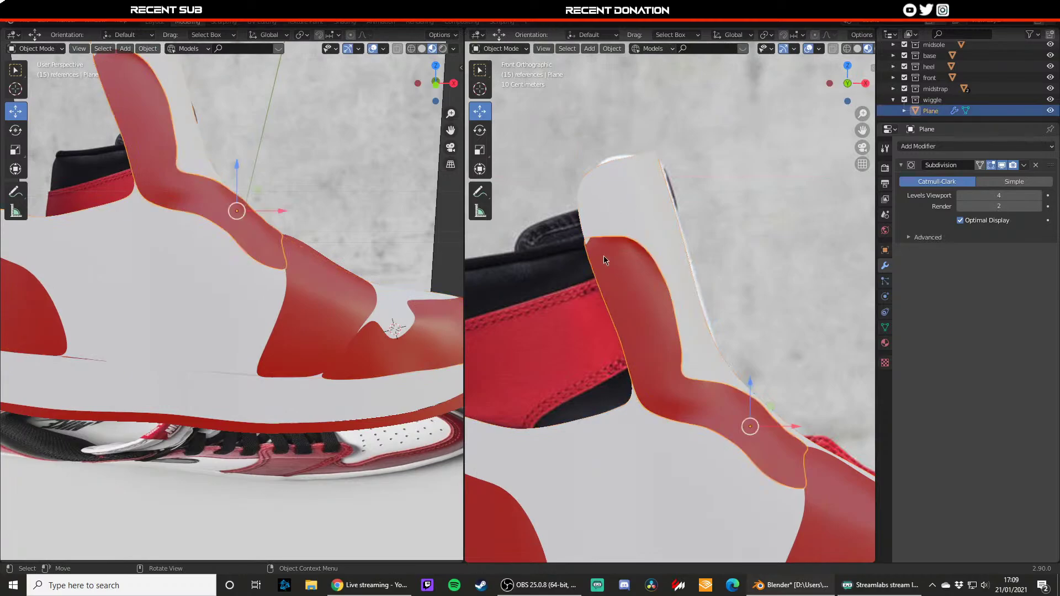
pyautogui.press('Tab')
pyautogui.click(589, 244)
pyautogui.moveTo(591, 241); pyautogui.dragTo(616, 270, button='middle')
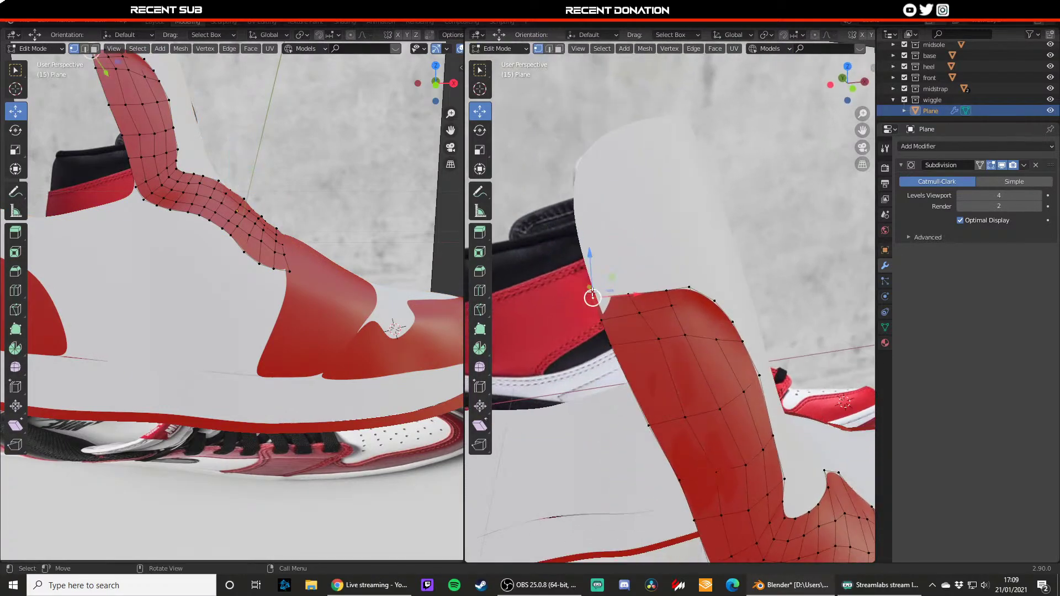
pyautogui.moveTo(592, 297); pyautogui.dragTo(592, 296)
pyautogui.moveTo(592, 297); pyautogui.dragTo(646, 299, button='middle')
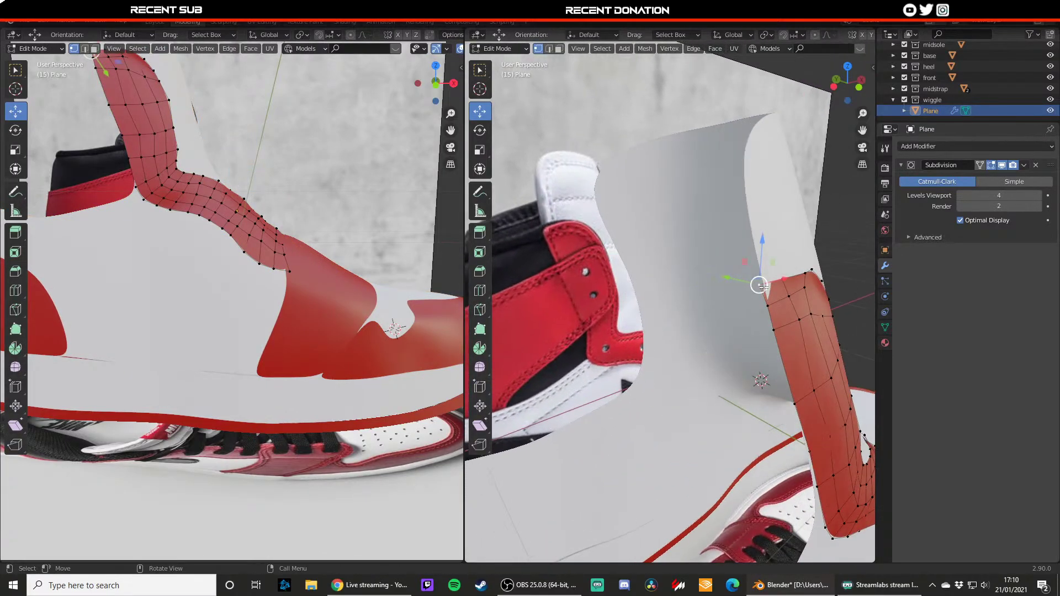
pyautogui.moveTo(735, 278); pyautogui.dragTo(739, 279)
pyautogui.click(740, 279)
pyautogui.press('Tab')
pyautogui.click(849, 197)
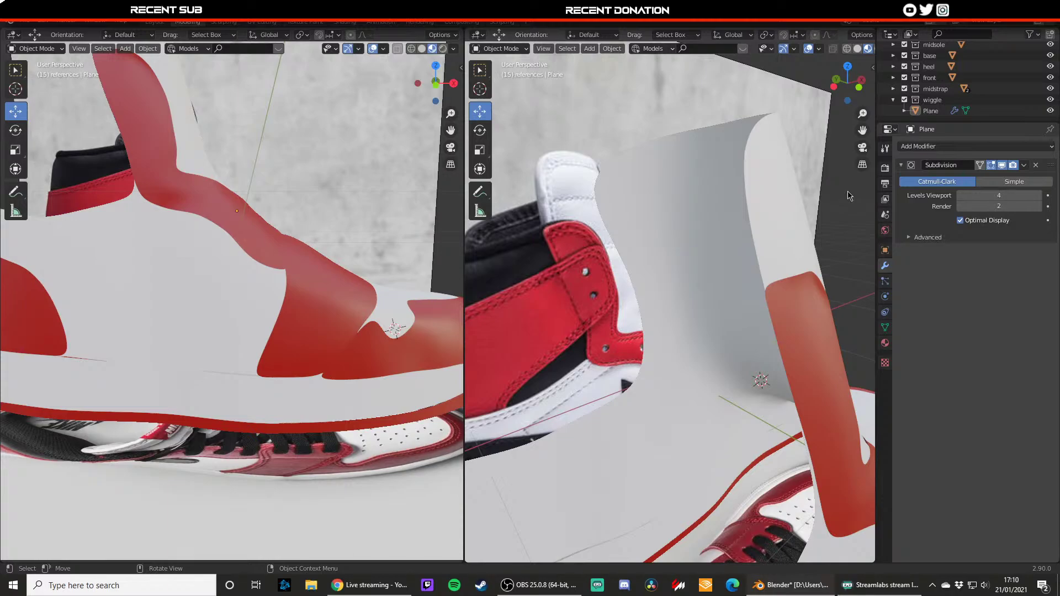
# - Examine the overlap between the strap's lower end and the toe-side panel, with the base and strap meshes briefly open
pyautogui.moveTo(307, 293); pyautogui.dragTo(255, 286, button='middle')
pyautogui.click(162, 261)
pyautogui.press('Tab')
pyautogui.click(250, 286)
pyautogui.scroll(2, 282, 285)
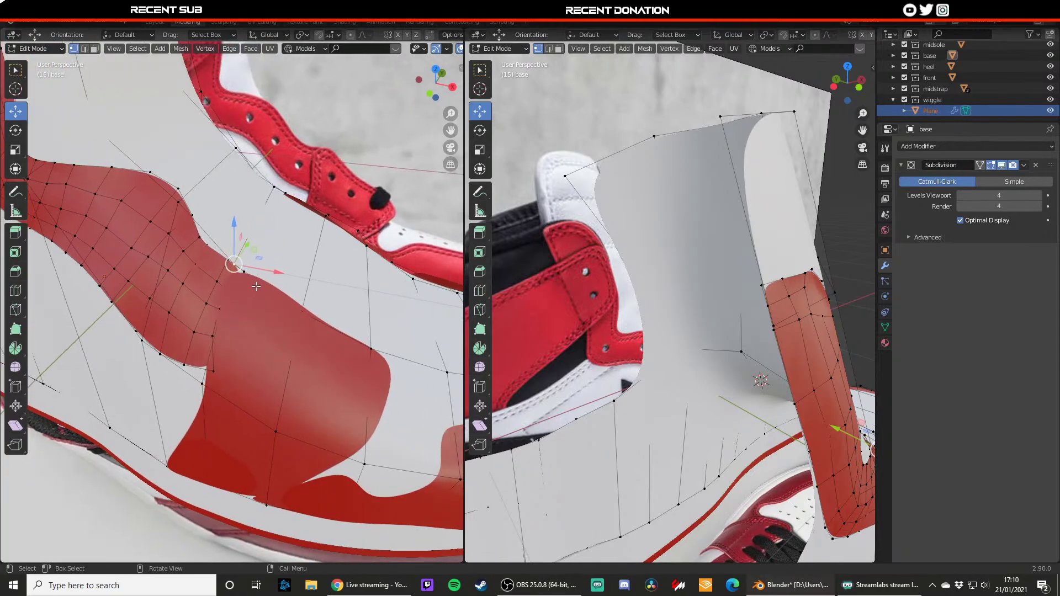
pyautogui.press('Tab')
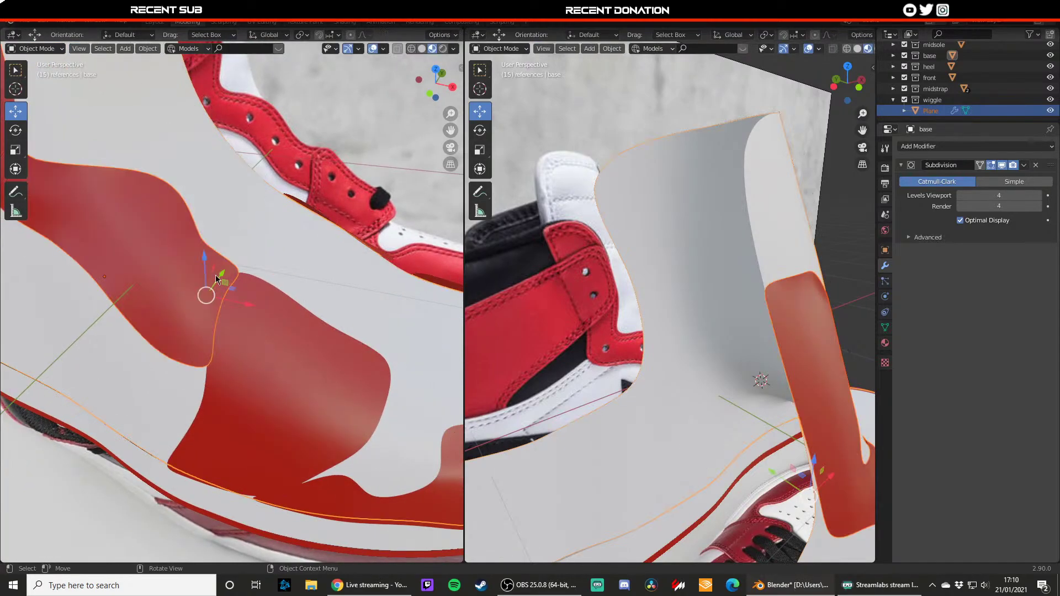
pyautogui.click(335, 195)
pyautogui.scroll(-5, 336, 194)
pyautogui.moveTo(336, 195); pyautogui.dragTo(259, 165, button='middle')
# - Select the eyelet strap and rename it wiggle
pyautogui.click(193, 242)
pyautogui.moveTo(207, 242); pyautogui.dragTo(228, 285, button='middle')
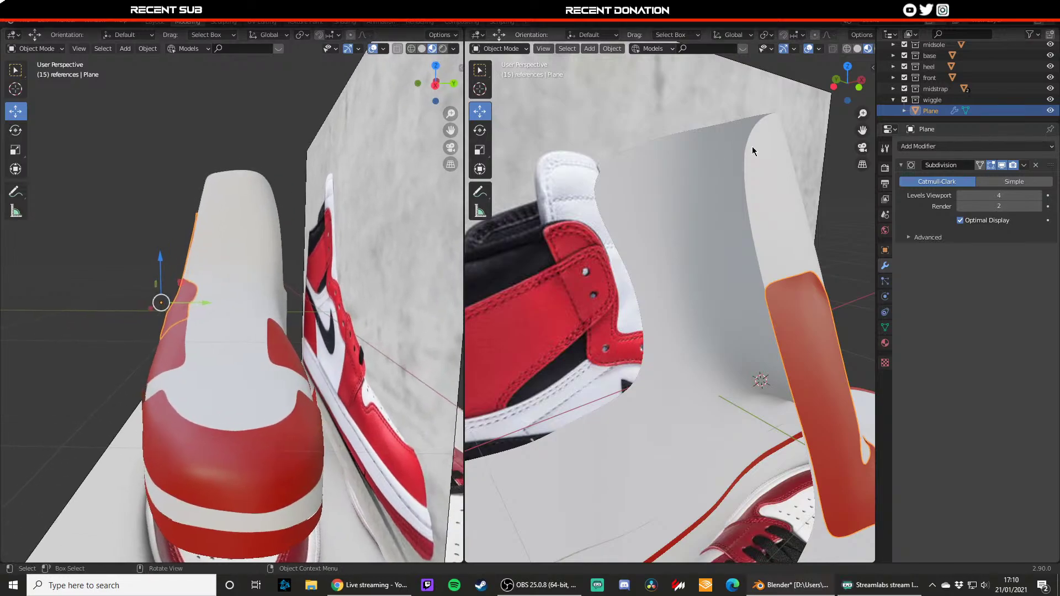
pyautogui.doubleClick(930, 111)
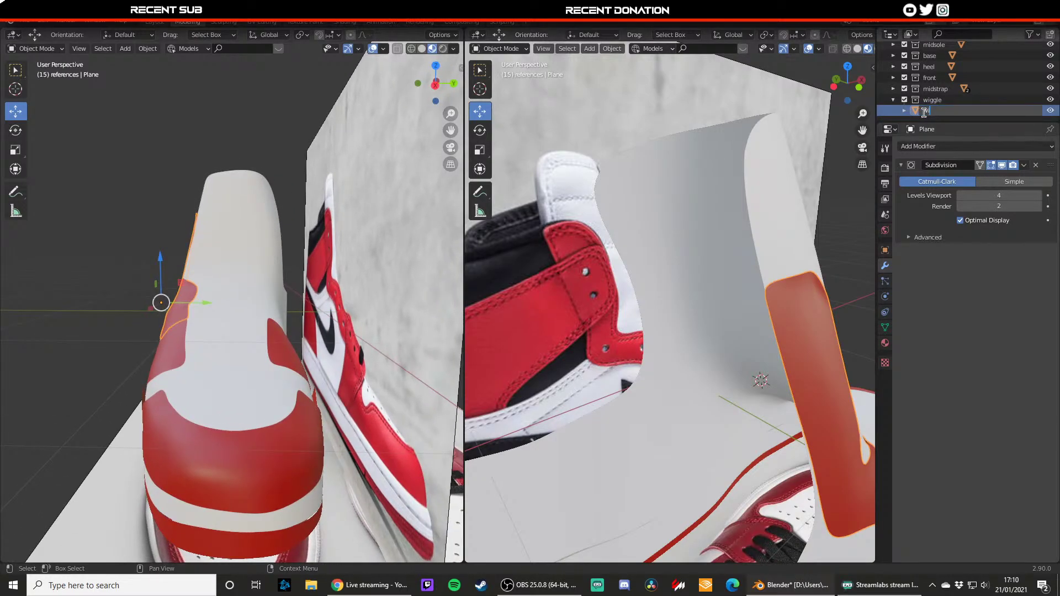
pyautogui.press('Return')
pyautogui.hotkey('shift', 'd')
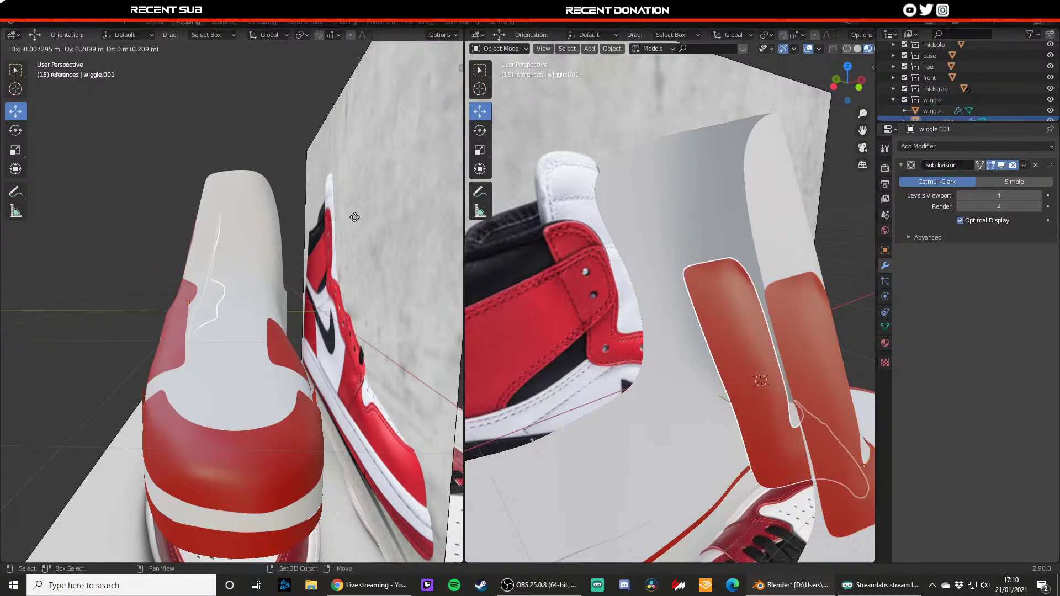
pyautogui.click(392, 231)
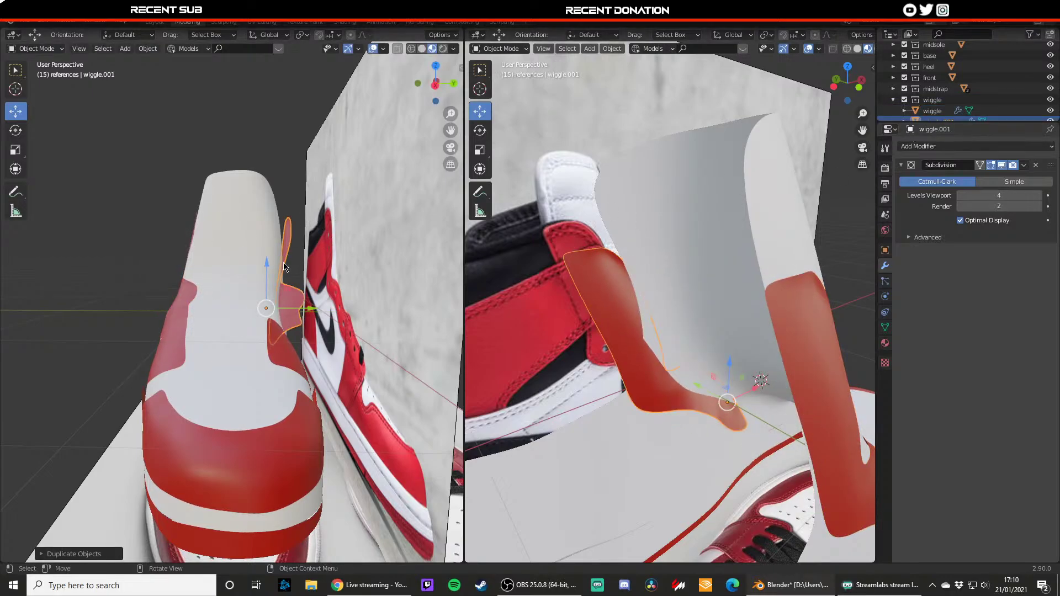
pyautogui.press('x')
# - Duplicate the strap along Y to the opposite side of the shoe and rename the copy wiggle2
pyautogui.hotkey('ctrl', 'z')
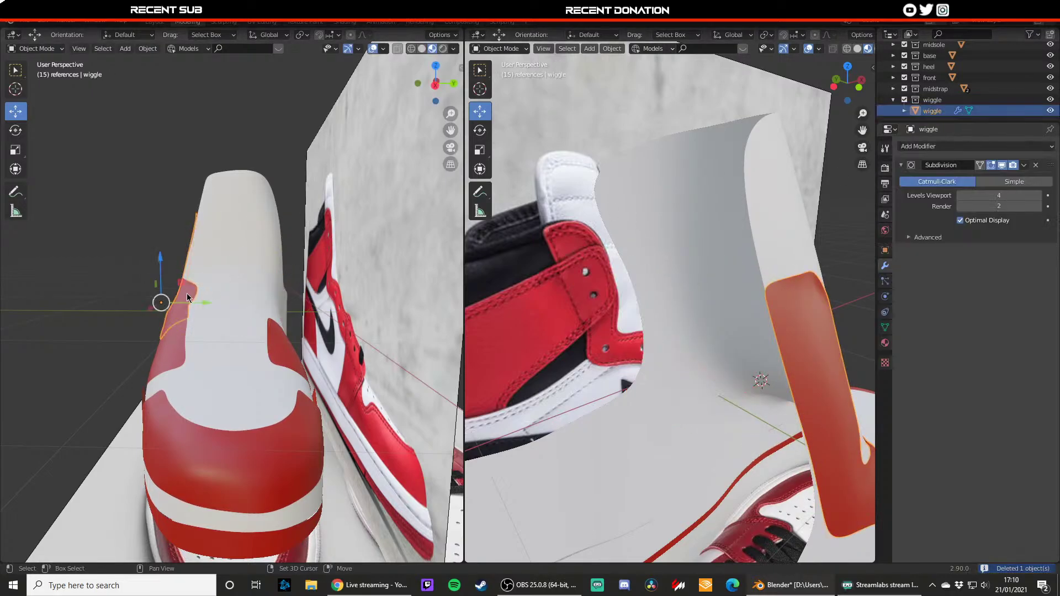
pyautogui.scroll(-1, 937, 116)
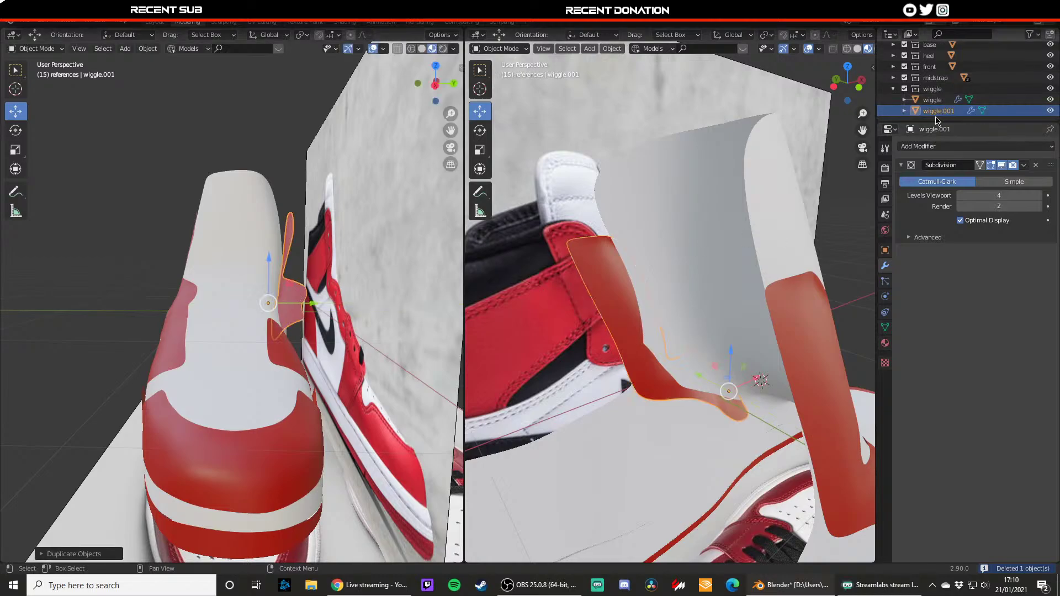
pyautogui.doubleClick(937, 110)
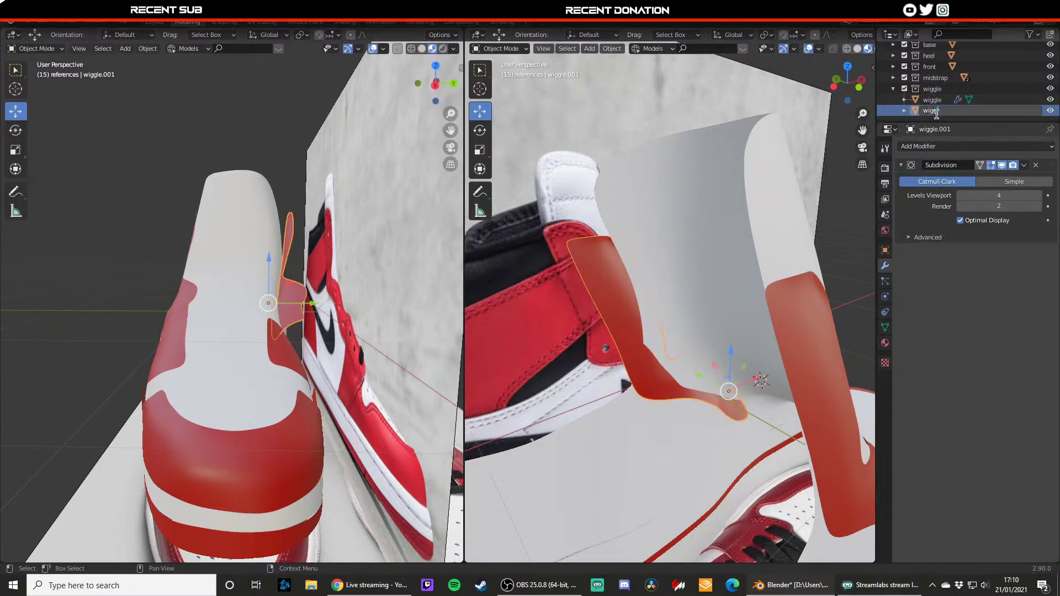
pyautogui.write('wiggle2')
pyautogui.press('Return')
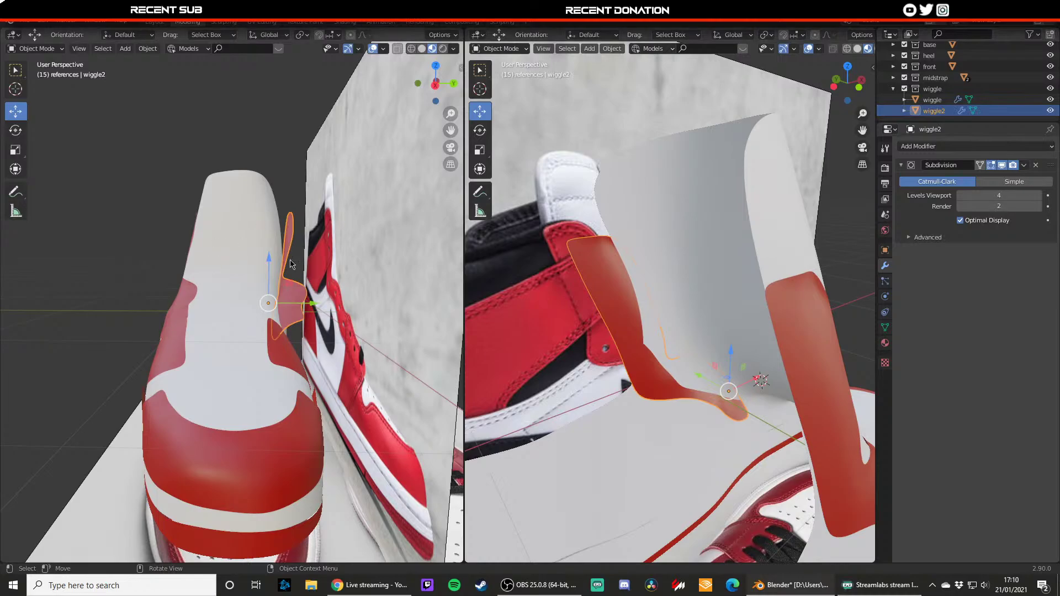
# - Try rotating wiggle2 to -90° about X
pyautogui.hotkey('shift', 'space')
pyautogui.click(316, 269)
pyautogui.click(885, 250)
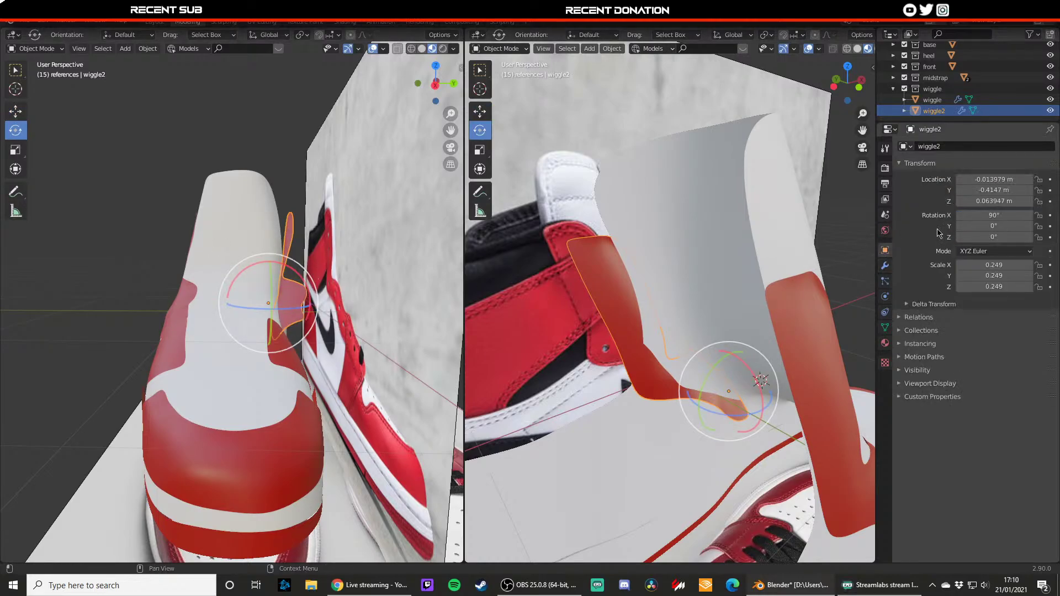
pyautogui.click(989, 215)
pyautogui.write('-90')
pyautogui.press('Return')
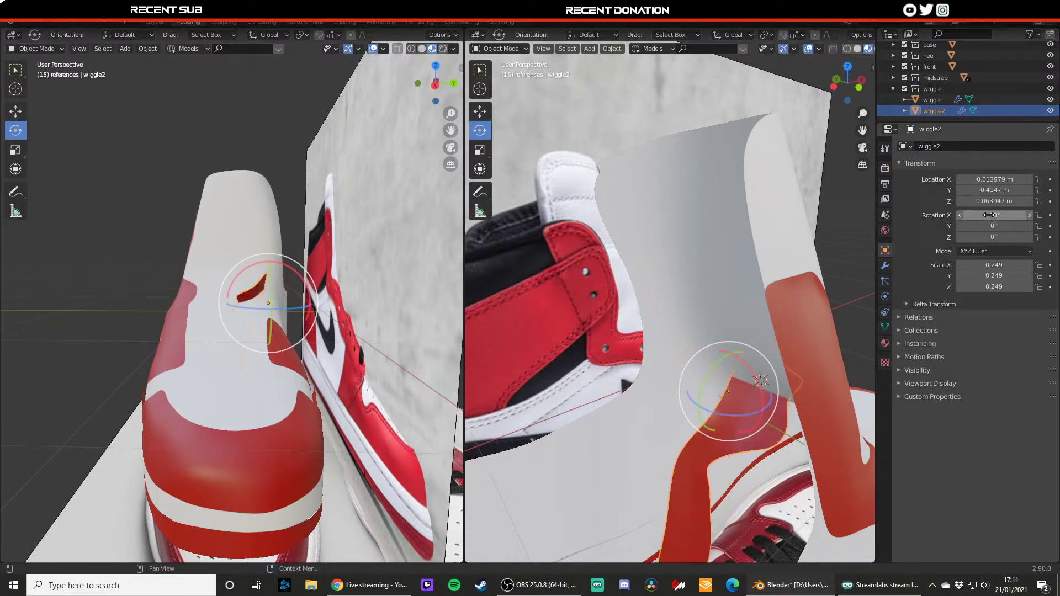
pyautogui.hotkey('shift', 'space')
pyautogui.hotkey('ctrl', 'z')
# - Set wiggle2's Z rotation to -180°
pyautogui.hotkey('shift', 'space')
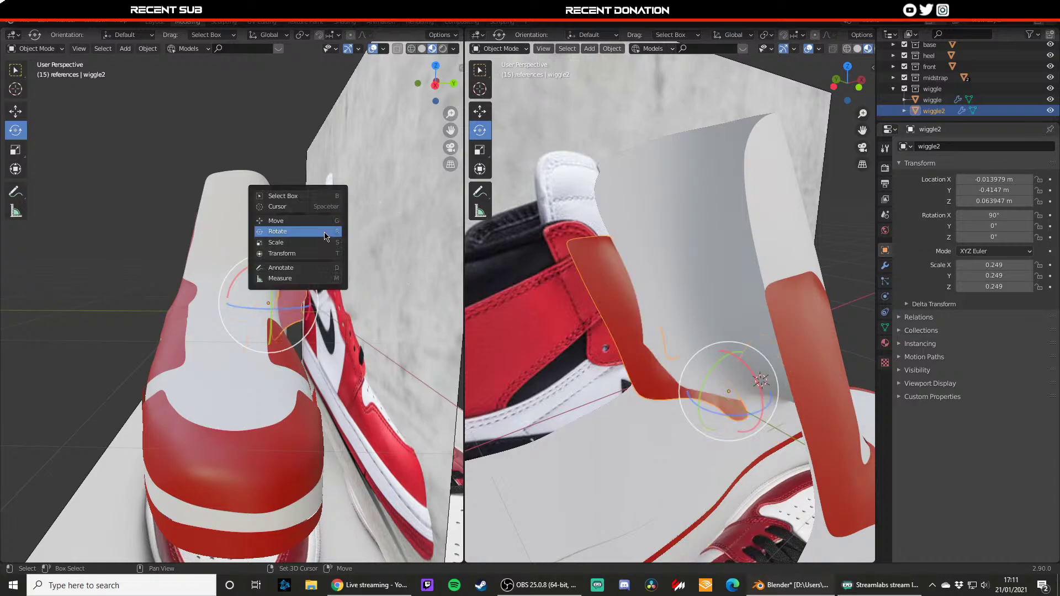
pyautogui.press('g')
pyautogui.hotkey('shift', 'space')
pyautogui.press('r')
pyautogui.moveTo(291, 308); pyautogui.dragTo(290, 311)
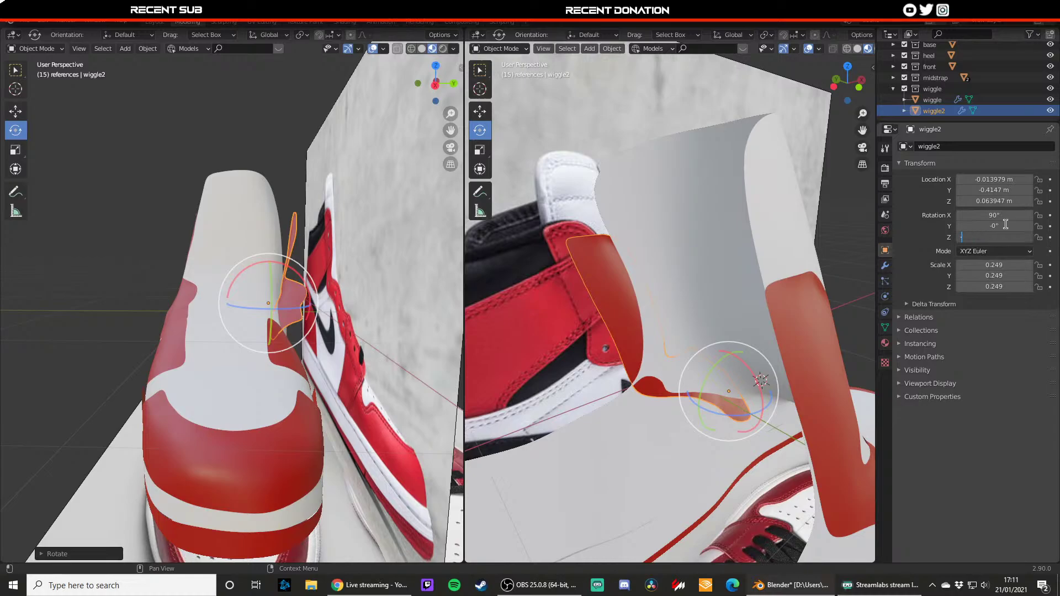
pyautogui.write('-90')
pyautogui.press('Return')
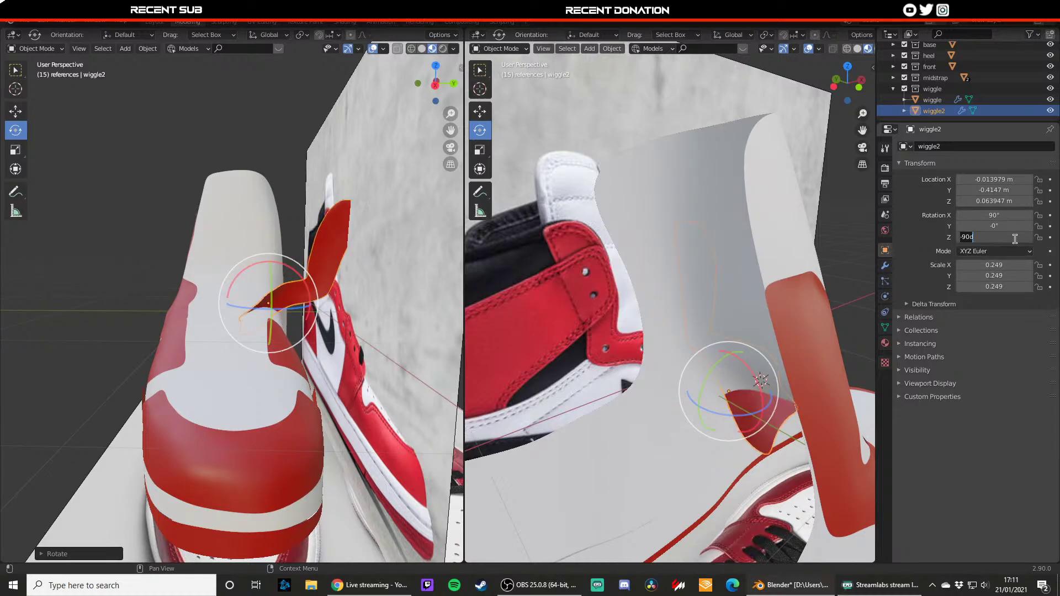
pyautogui.press('Return')
# - Move wiggle2 along Y to about 0.016 m, on the opposite side of the shoe
pyautogui.moveTo(369, 276); pyautogui.dragTo(354, 298, button='middle')
pyautogui.hotkey('shift', 'space')
pyautogui.press('g')
pyautogui.moveTo(283, 311); pyautogui.dragTo(211, 299)
pyautogui.click(348, 316)
# - Show the shoe in back orthographic view and mirror wiggle2 along the global X axis
pyautogui.scroll(-2, 348, 309)
pyautogui.click(452, 85)
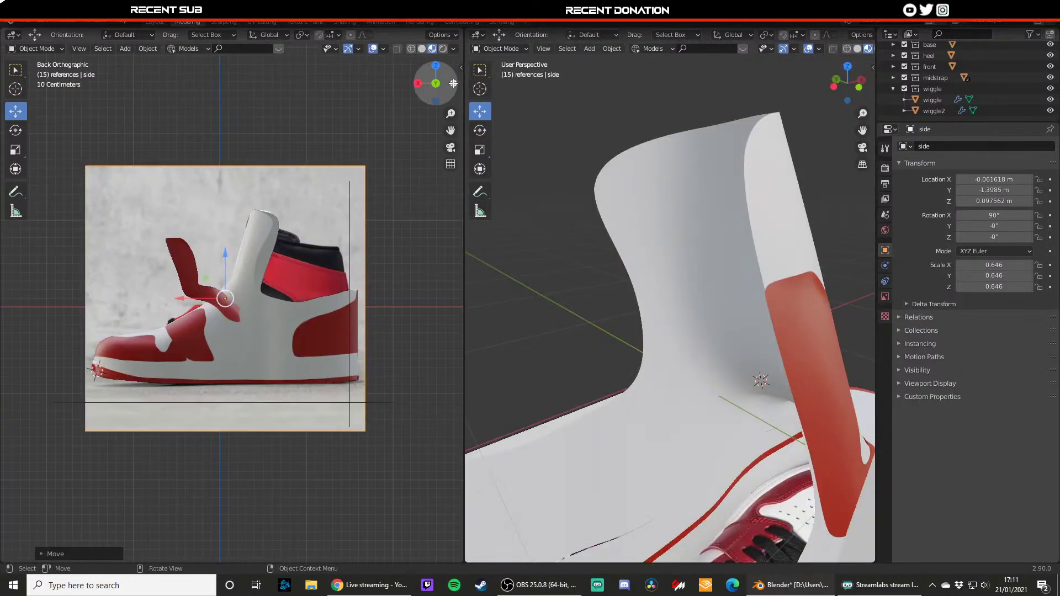
pyautogui.scroll(4, 232, 260)
pyautogui.click(142, 251)
pyautogui.rightClick(133, 261)
pyautogui.moveTo(129, 372)
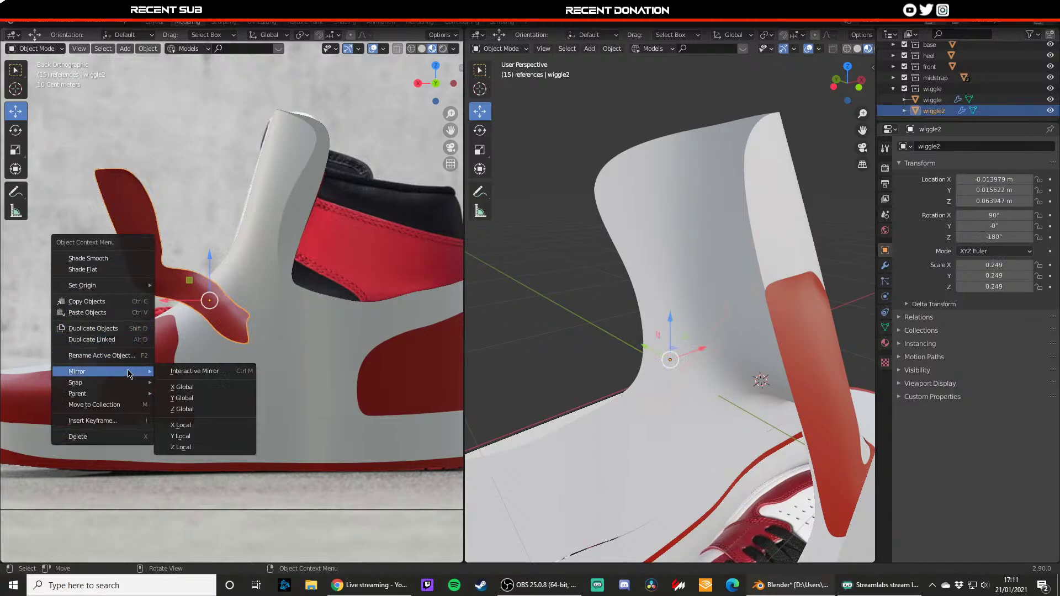
pyautogui.click(185, 385)
# - Move the mirrored wiggle2 forward along X to line it up with the toe-side panel
pyautogui.scroll(3, 238, 337)
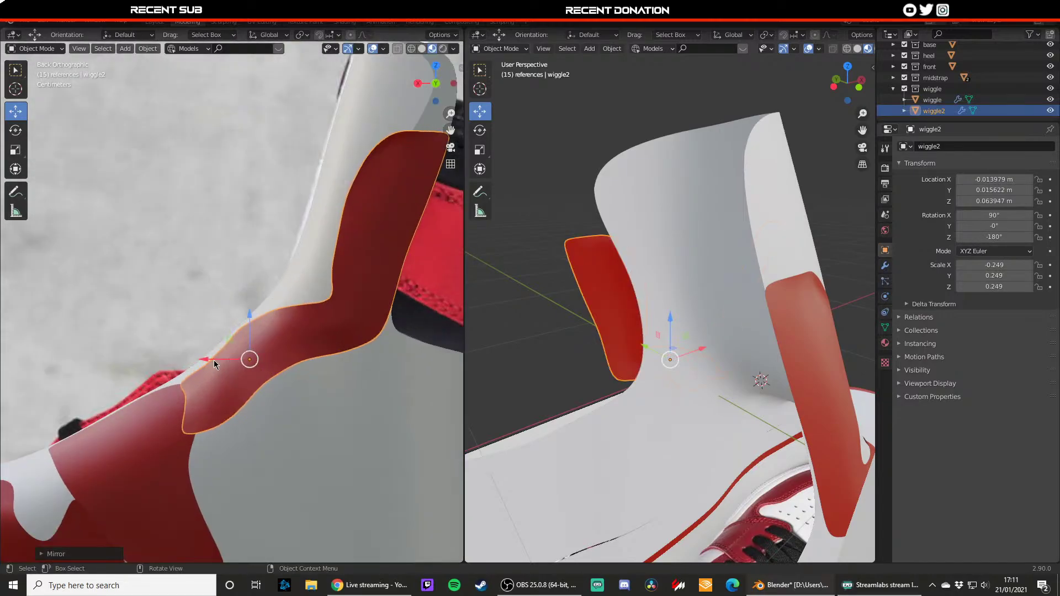
pyautogui.press('g')
pyautogui.press('x')
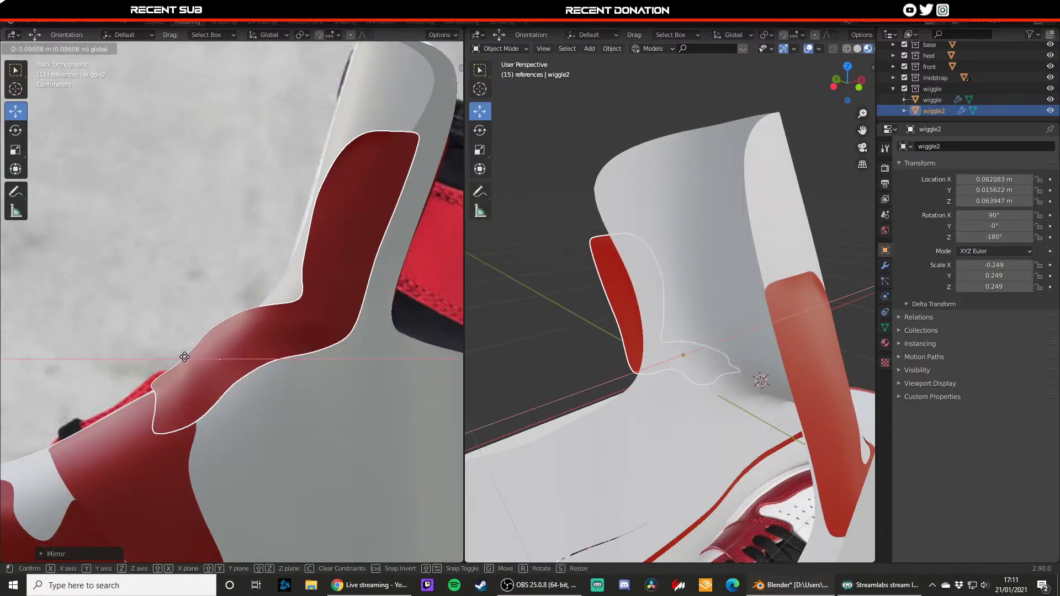
pyautogui.click(201, 358)
# - Shift the base-mesh vertex beside the mirrored strap along X and leave mesh editing
pyautogui.keyDown('shift'); pyautogui.moveTo(342, 223); pyautogui.dragTo(394, 276, button='middle'); pyautogui.keyUp('shift')
pyautogui.click(281, 219)
pyautogui.press('Tab')
pyautogui.click(309, 241)
pyautogui.press('g')
pyautogui.press('x')
pyautogui.click(302, 243)
pyautogui.press('Tab')
pyautogui.scroll(-4, 394, 276)
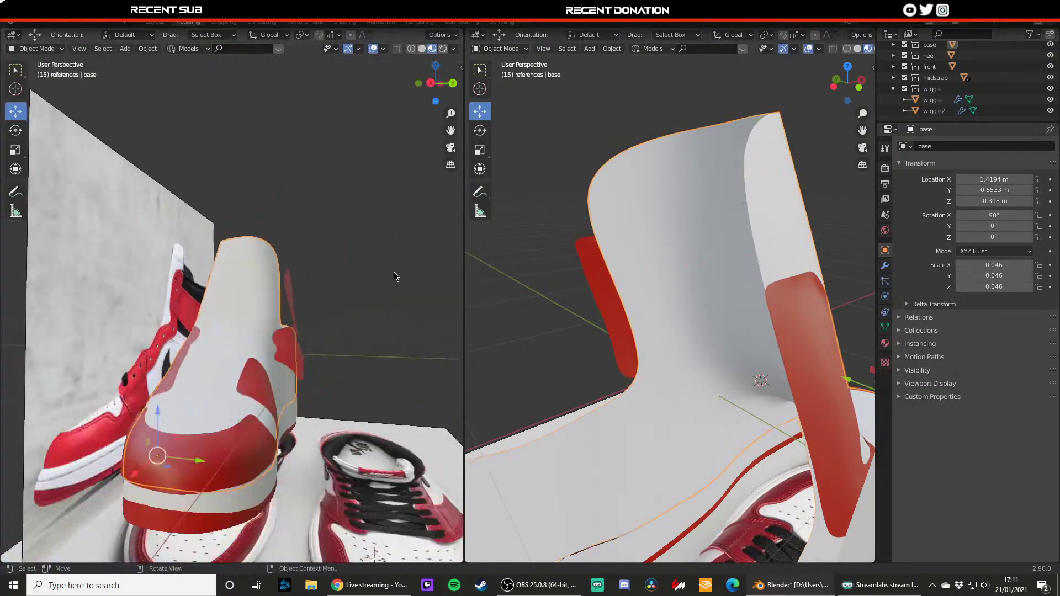
# - Examine how far the mirrored strap sits from the shoe, using right orthographic view and an angled view
pyautogui.click(418, 83)
pyautogui.click(453, 84)
pyautogui.scroll(3, 271, 301)
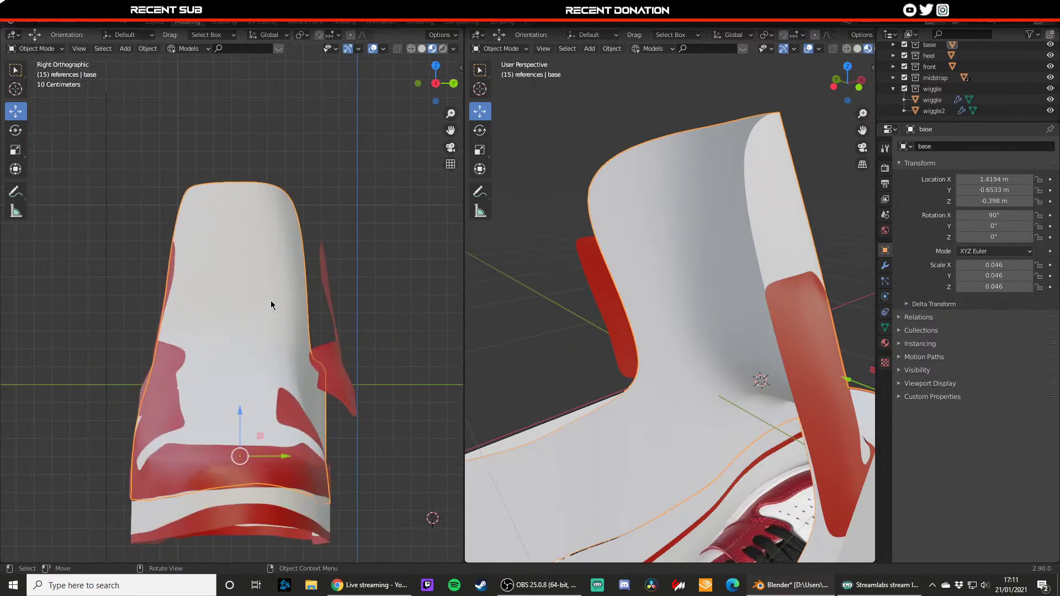
pyautogui.keyDown('shift'); pyautogui.moveTo(270, 301); pyautogui.dragTo(301, 246, button='middle'); pyautogui.keyUp('shift')
pyautogui.scroll(-2, 302, 257)
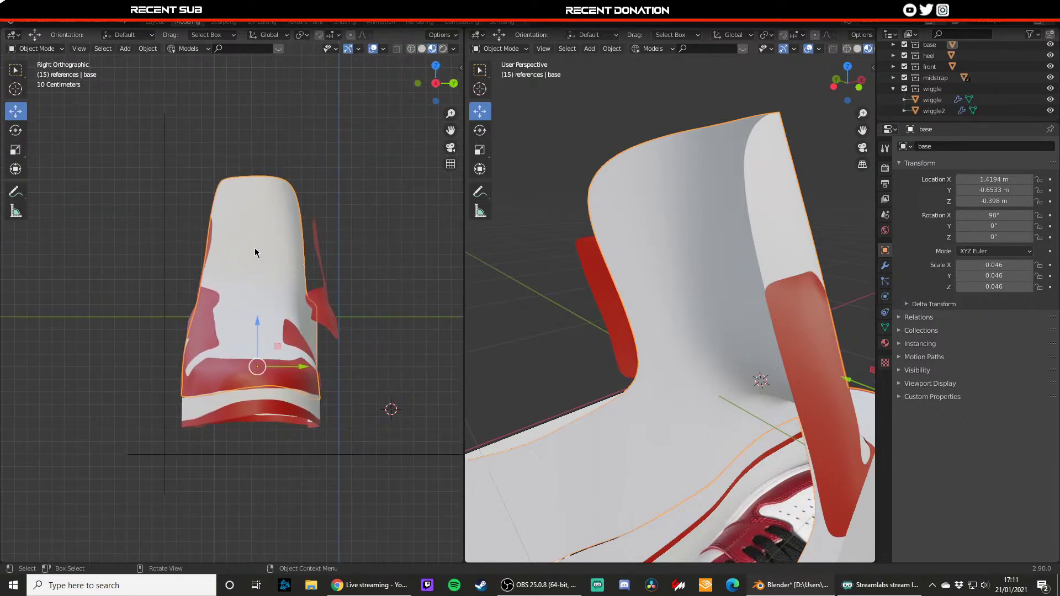
pyautogui.scroll(-4, 245, 345)
pyautogui.scroll(5, 269, 327)
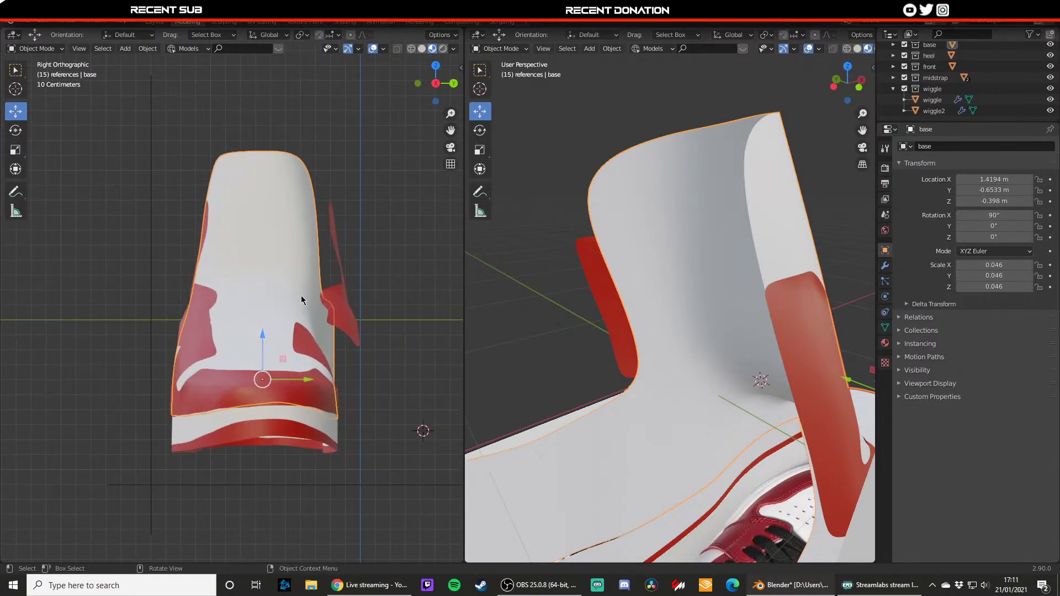
pyautogui.scroll(-3, 301, 298)
pyautogui.scroll(4, 302, 292)
pyautogui.moveTo(302, 293); pyautogui.dragTo(331, 409, button='middle')
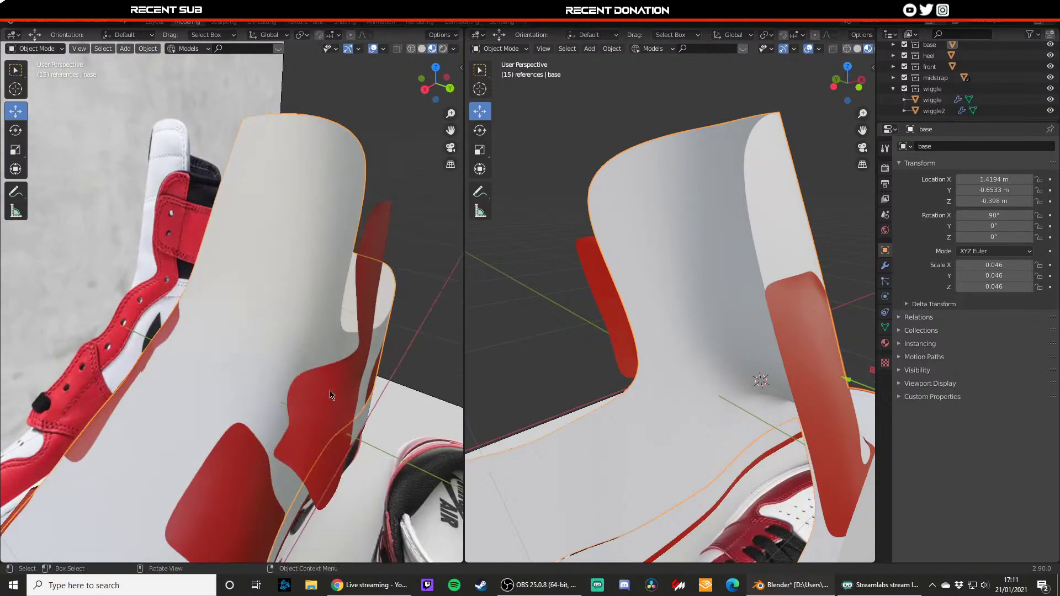
# - Select wiggle2 and move it along Y to about -0.161 m, closer to the shoe's side
pyautogui.click(333, 411)
pyautogui.moveTo(363, 430); pyautogui.dragTo(328, 370)
pyautogui.press('KP_1')
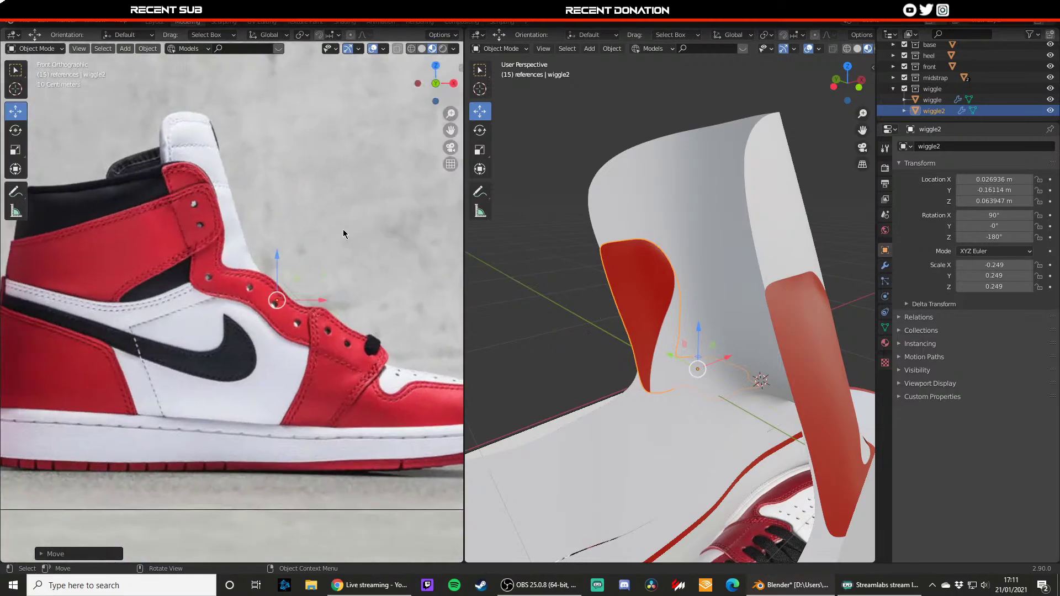
# - In back orthographic view, move wiggle2 to about X -0.053 m and Z 0.075 m, against the toe-side panel
pyautogui.click(453, 82)
pyautogui.click(453, 83)
pyautogui.scroll(6, 271, 321)
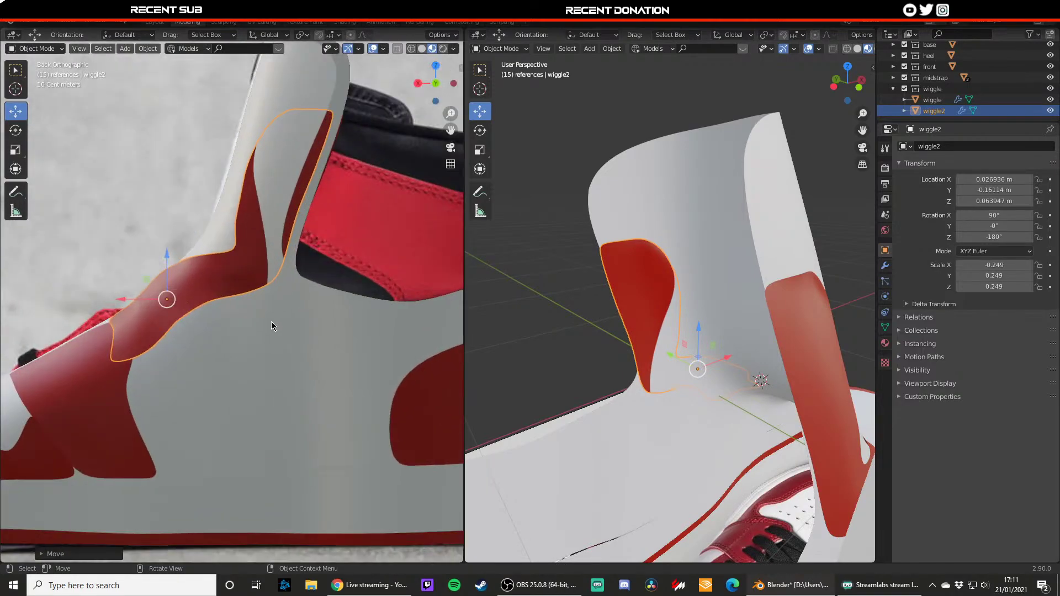
pyautogui.moveTo(207, 266); pyautogui.dragTo(202, 349)
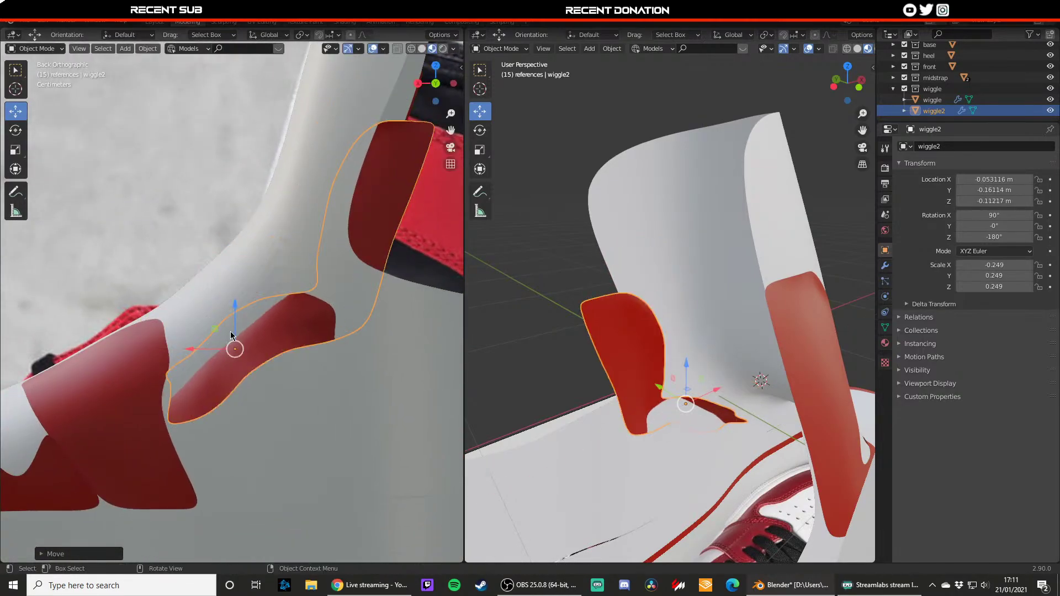
pyautogui.moveTo(235, 317); pyautogui.dragTo(236, 260)
# - Reposition the vertices at wiggle2's toe-side end to follow the neighbouring red panel's edge, and leave mesh editing
pyautogui.press('Tab')
pyautogui.scroll(3, 148, 329)
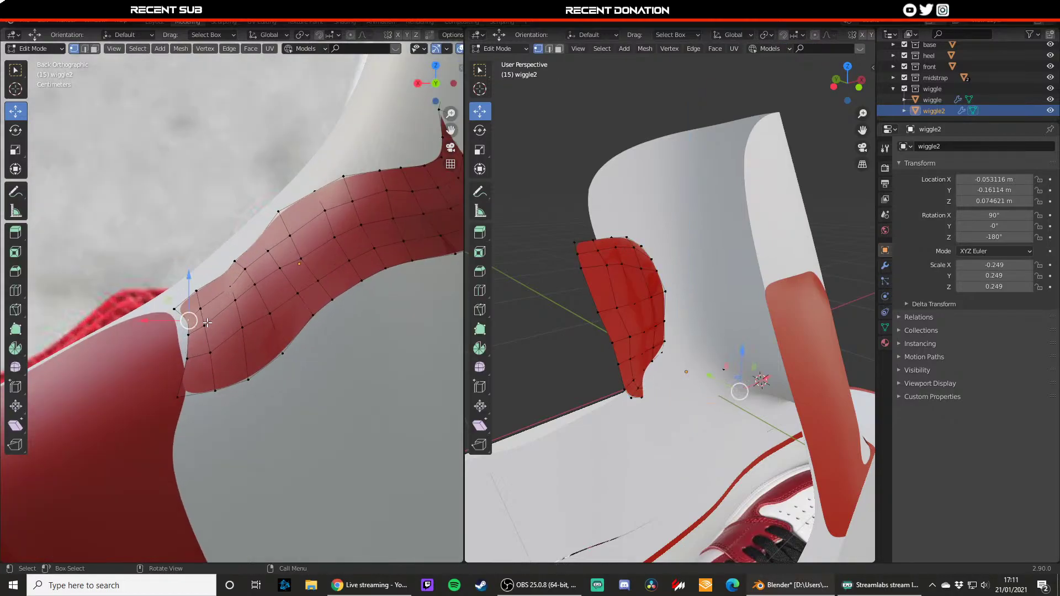
pyautogui.moveTo(151, 323); pyautogui.dragTo(157, 358)
pyautogui.click(188, 335)
pyautogui.click(189, 336)
pyautogui.click(188, 359)
pyautogui.click(176, 396)
pyautogui.moveTo(155, 397); pyautogui.dragTo(160, 396)
pyautogui.click(172, 310)
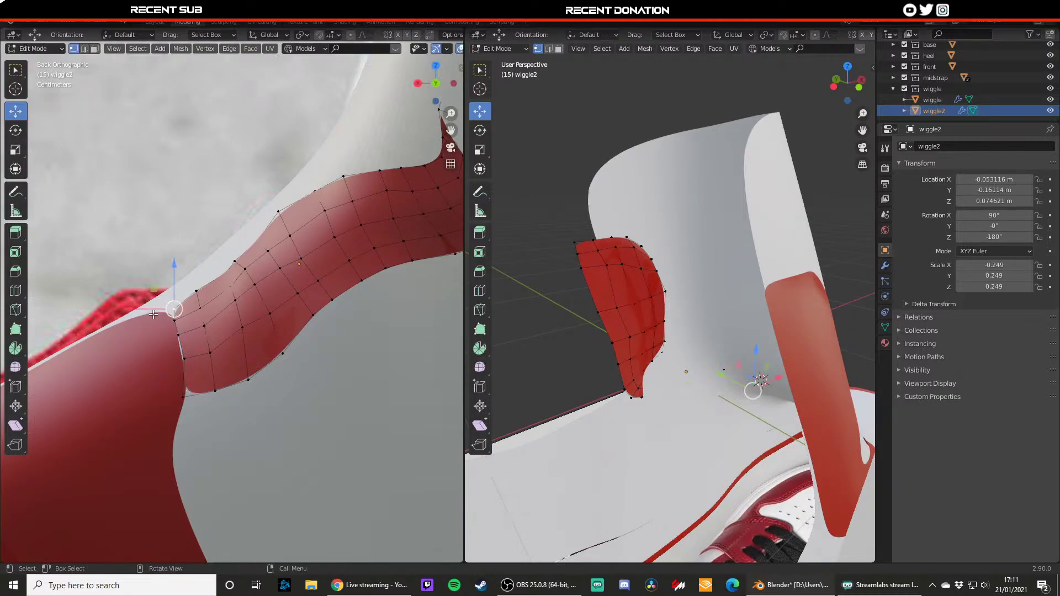
pyautogui.moveTo(154, 314); pyautogui.dragTo(142, 311)
pyautogui.moveTo(163, 307); pyautogui.dragTo(265, 319, button='middle')
pyautogui.scroll(-3, 272, 313)
pyautogui.press('Tab')
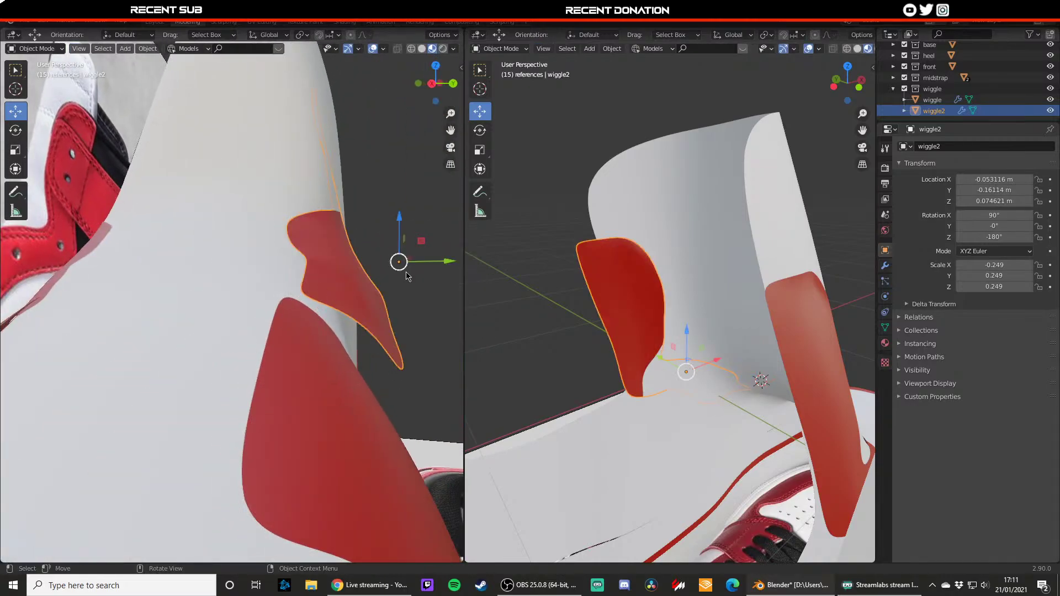
# - Move wiggle2 along Y to about -0.206 m, in toward the shoe
pyautogui.press('g')
pyautogui.press('y')
pyautogui.click(379, 355)
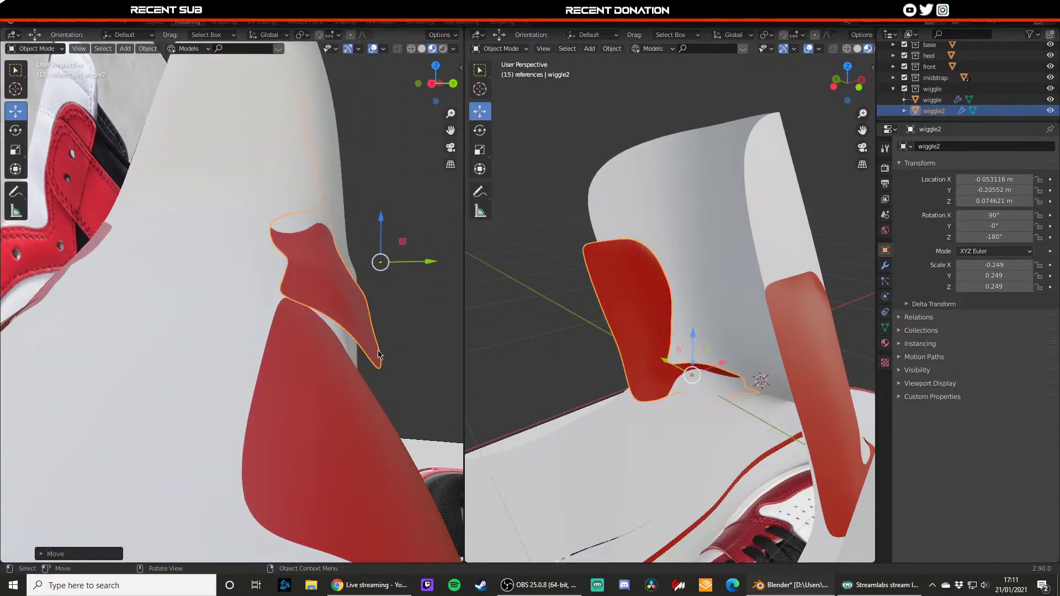
# - Push the protruding edge vertices at wiggle2's toe-side end inward along Y and leave mesh editing
pyautogui.press('Tab')
pyautogui.moveTo(379, 356); pyautogui.dragTo(365, 349, button='middle')
pyautogui.click(349, 362)
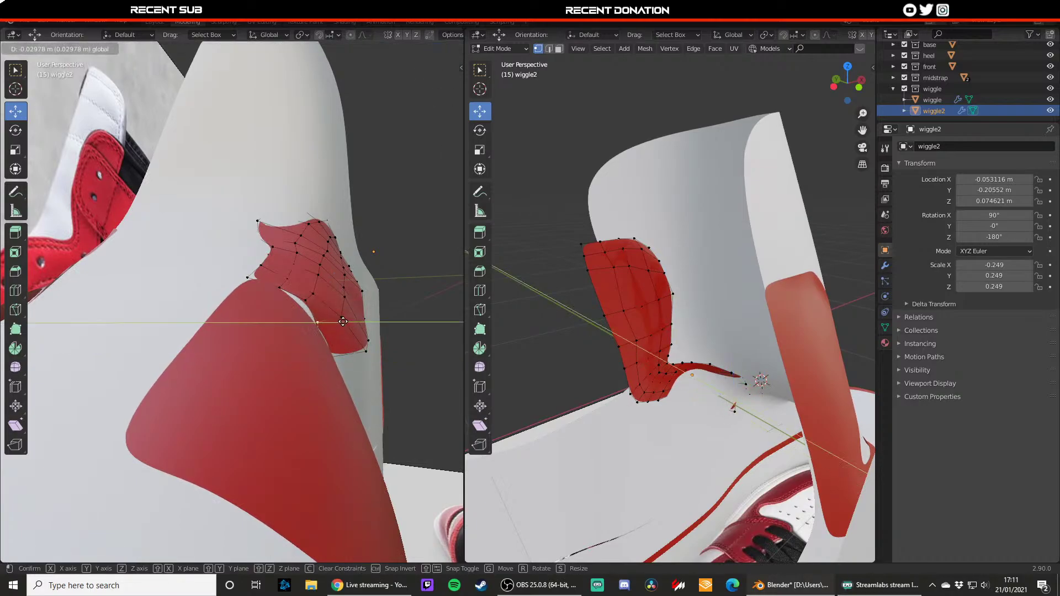
pyautogui.click(313, 294)
pyautogui.moveTo(330, 300); pyautogui.dragTo(315, 302)
pyautogui.press('Tab')
pyautogui.moveTo(315, 302); pyautogui.dragTo(256, 335, button='middle')
# - Adjust the vertex on wiggle2's upper edge near the ankle bend against the base, checking it in wireframe, and leave mesh editing
pyautogui.press('Tab')
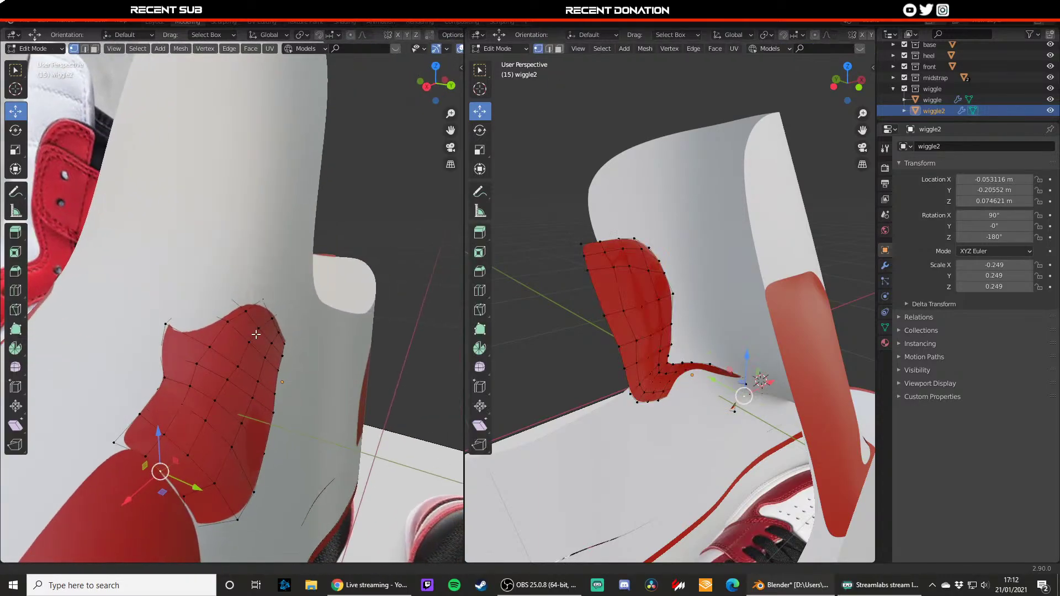
pyautogui.press('z')
pyautogui.click(219, 314)
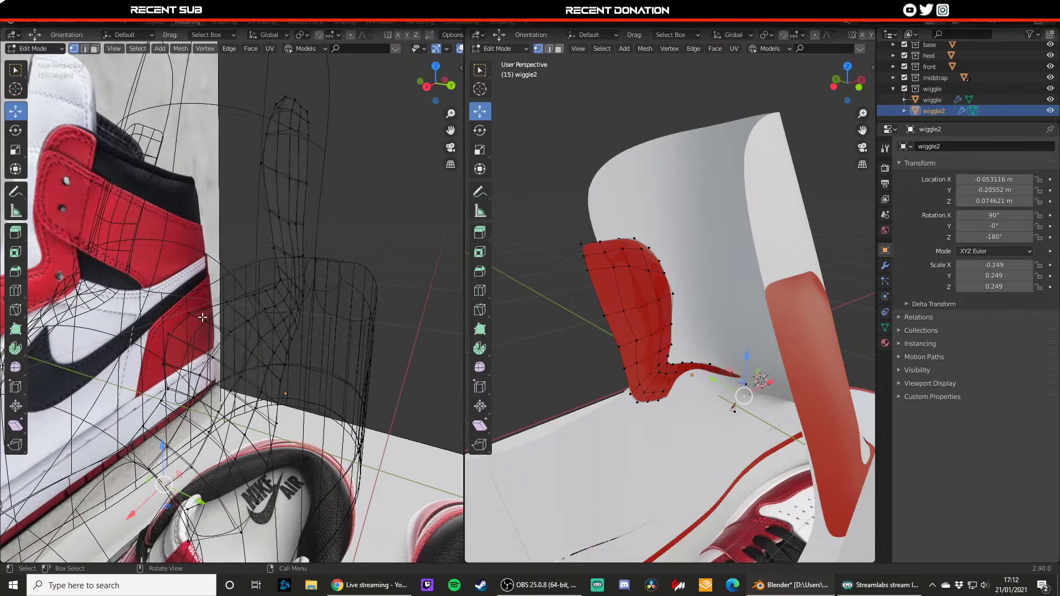
pyautogui.hotkey('shift', 'z')
pyautogui.moveTo(220, 319); pyautogui.dragTo(264, 319, button='middle')
pyautogui.moveTo(264, 319); pyautogui.dragTo(307, 307)
pyautogui.click(259, 304)
pyautogui.moveTo(305, 309); pyautogui.dragTo(259, 350, button='middle')
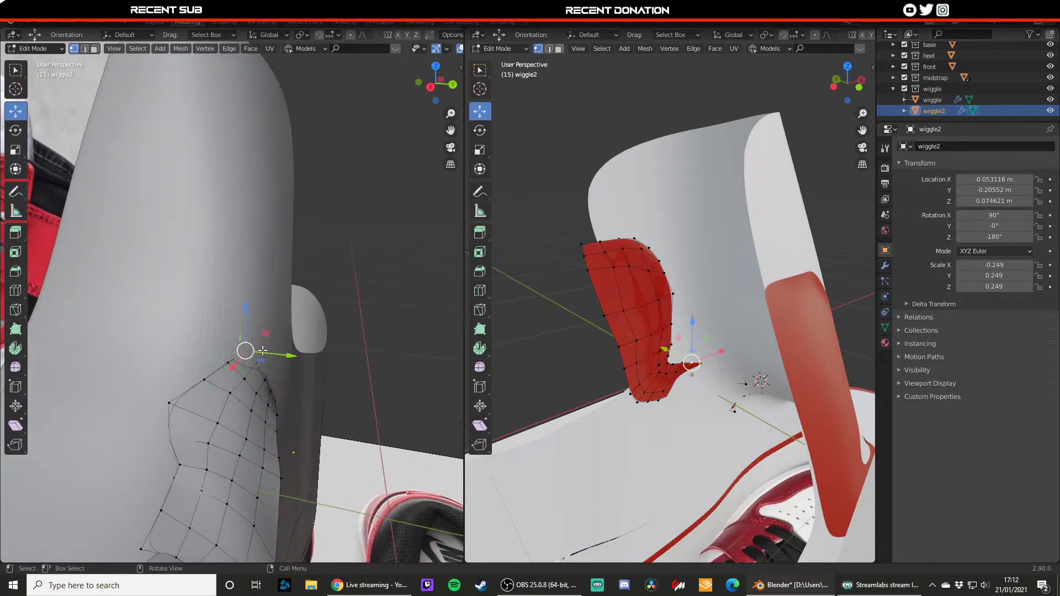
pyautogui.moveTo(263, 351)
pyautogui.mouseDown()
pyautogui.moveTo(229, 354)
pyautogui.moveTo(258, 362)
pyautogui.mouseUp()
pyautogui.hotkey('shift', 'z')
pyautogui.hotkey('shift', 'z')
pyautogui.moveTo(258, 362)
pyautogui.mouseDown(button='middle')
pyautogui.moveTo(219, 358)
pyautogui.moveTo(180, 326)
pyautogui.moveTo(231, 340)
pyautogui.moveTo(187, 353)
pyautogui.moveTo(209, 346)
pyautogui.mouseUp(button='middle')
pyautogui.scroll(3, 238, 359)
pyautogui.press('Tab')
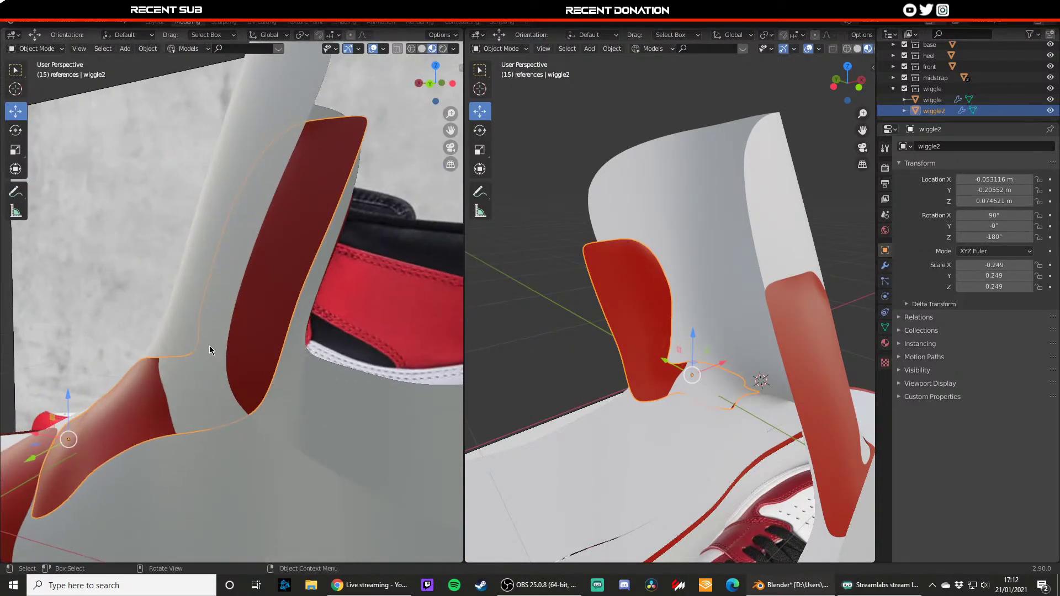
# - Select the cross edge loops of wiggle2's upper section and move them outward along Y by about 0.05 m
pyautogui.hotkey('shift', 'z')
pyautogui.press('Tab')
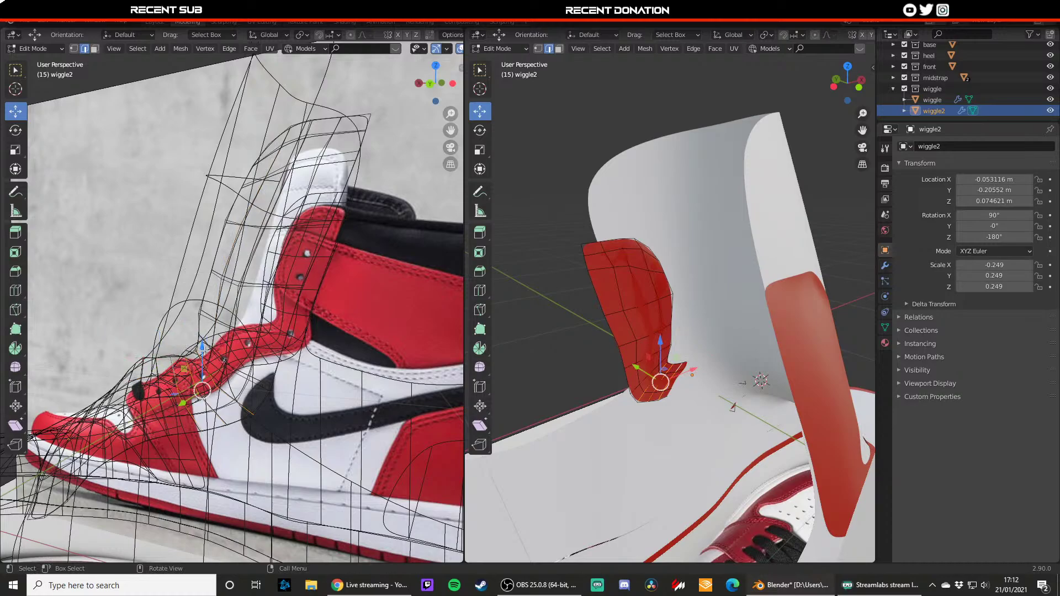
pyautogui.press('z')
pyautogui.click(217, 389)
pyautogui.moveTo(224, 386); pyautogui.dragTo(208, 381, button='middle')
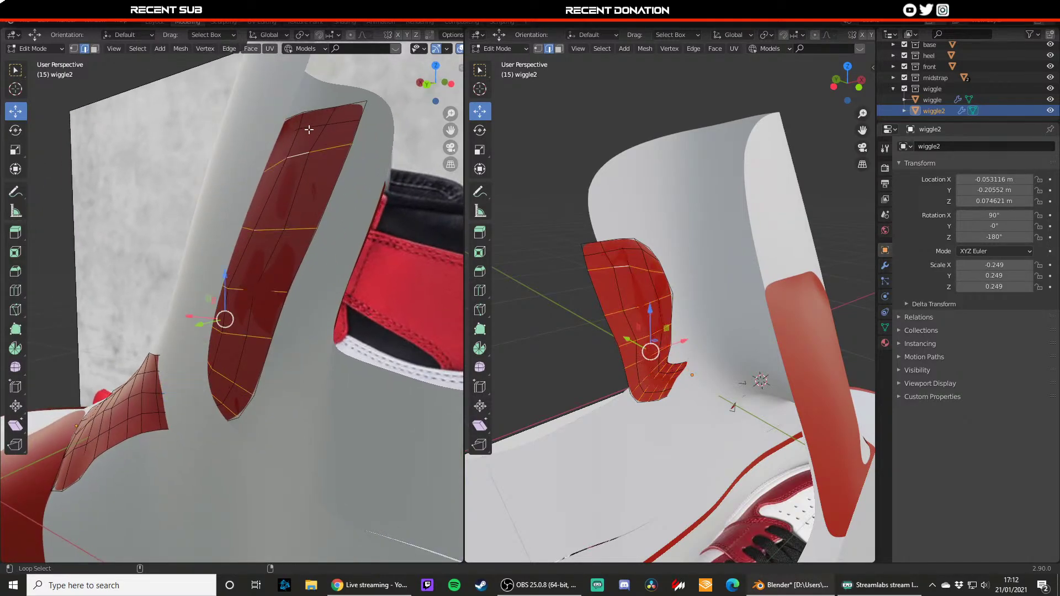
pyautogui.press('g')
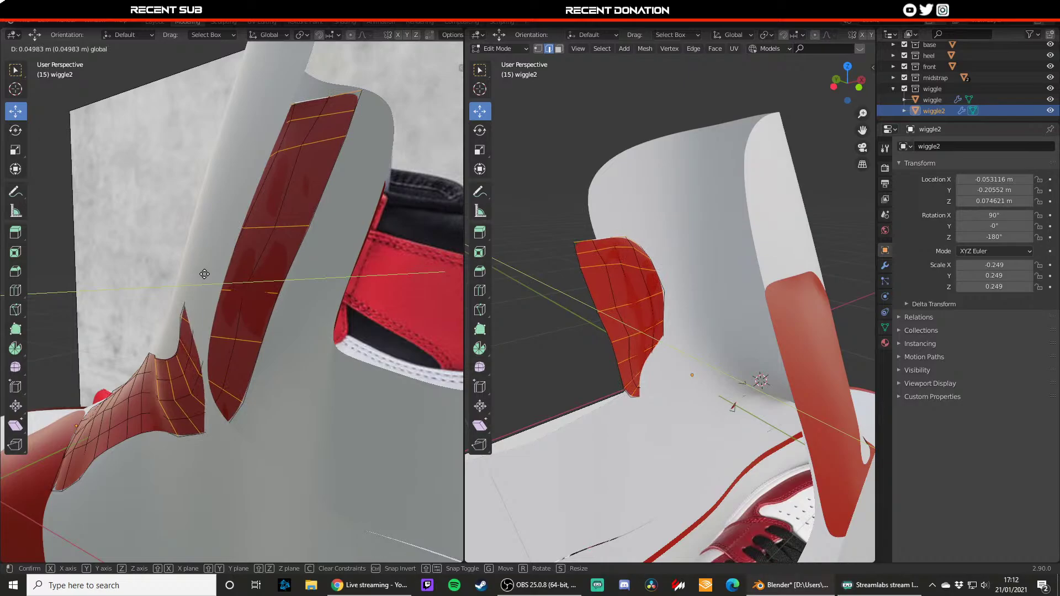
pyautogui.click(204, 274)
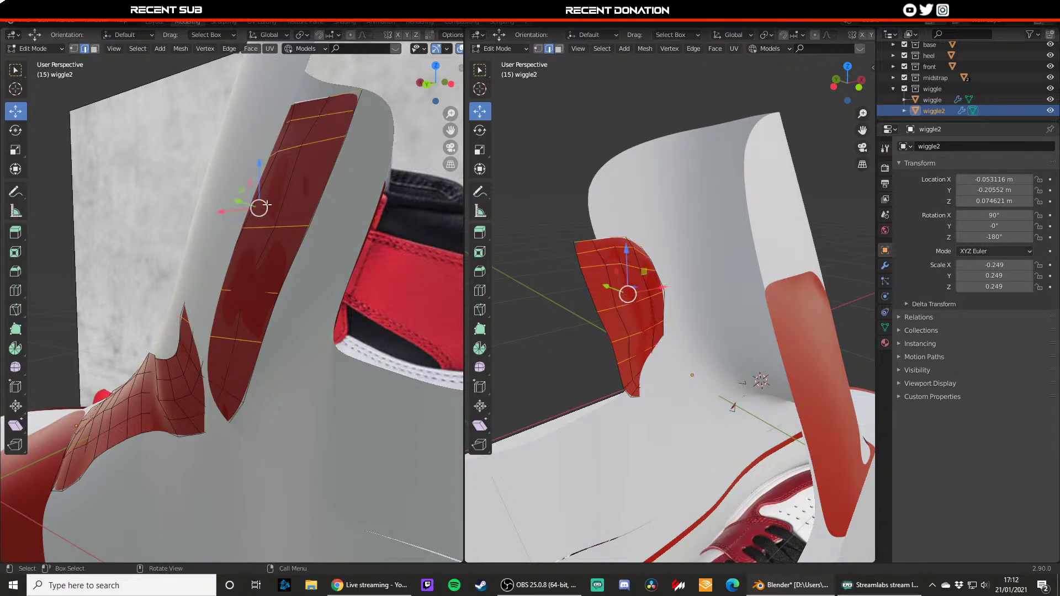
# - Shift the upper section's selected edge loops farther outward along Y by about 0.059 m, clear of the base
pyautogui.moveTo(225, 211); pyautogui.dragTo(208, 214)
pyautogui.moveTo(232, 234); pyautogui.dragTo(206, 250, button='middle')
pyautogui.press('g')
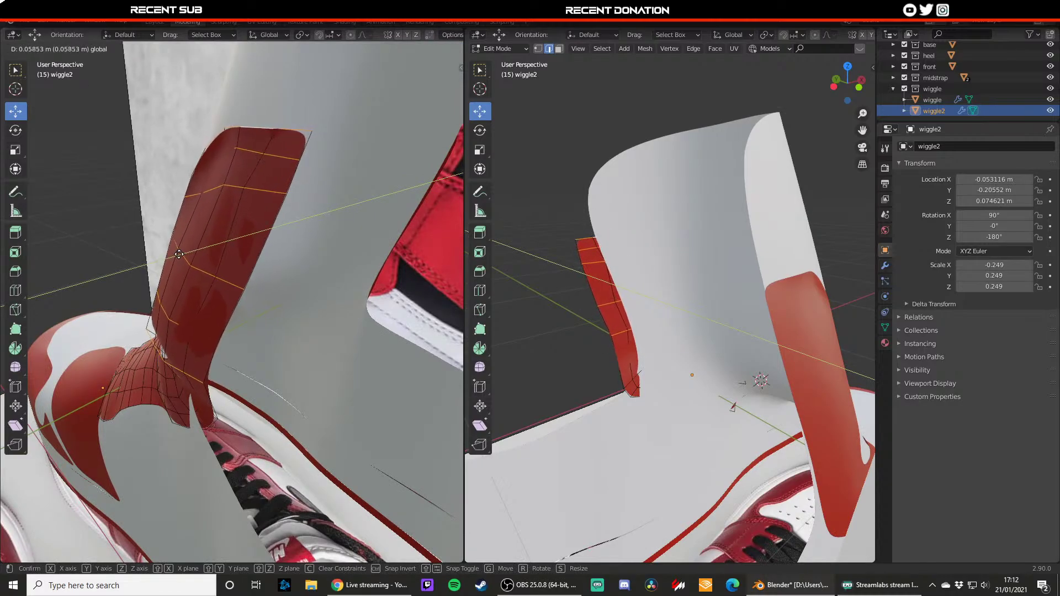
pyautogui.moveTo(179, 254); pyautogui.dragTo(180, 254)
# - Select the edge loop at wiggle2's ankle bend and move it along Y by about 0.057 m
pyautogui.moveTo(193, 253); pyautogui.dragTo(219, 293, button='middle')
pyautogui.keyDown('alt'); pyautogui.click(236, 355); pyautogui.keyUp('alt')
pyautogui.moveTo(257, 359); pyautogui.dragTo(196, 358, button='middle')
pyautogui.moveTo(313, 360); pyautogui.dragTo(274, 351)
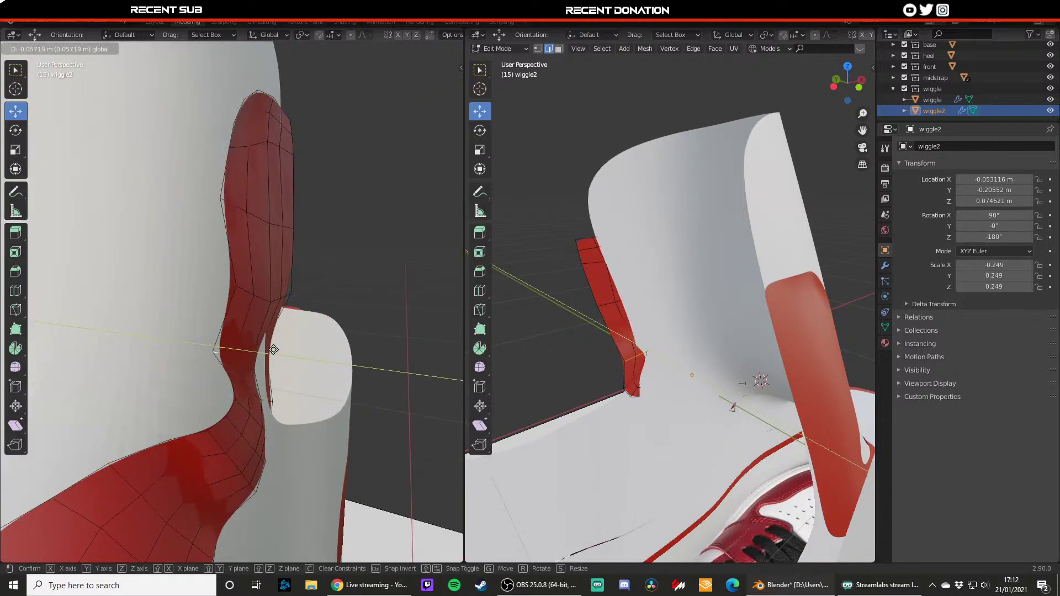
pyautogui.click(281, 350)
# - Pull the vertices at wiggle2's lower rear bend outward to close the gap in the strap, and leave mesh editing
pyautogui.moveTo(281, 350); pyautogui.dragTo(205, 381, button='middle')
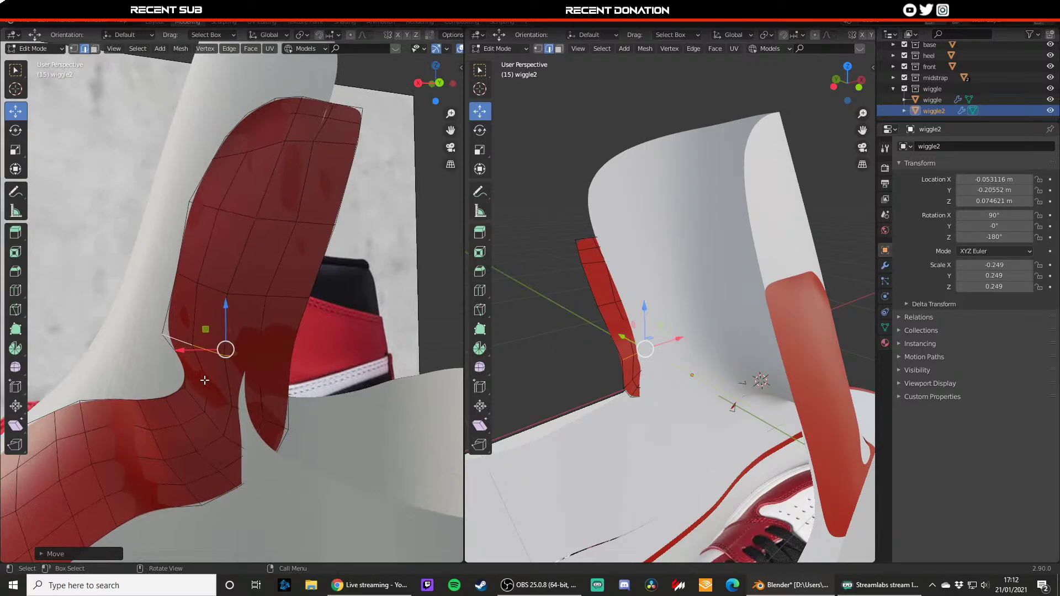
pyautogui.press('1')
pyautogui.click(250, 452)
pyautogui.moveTo(250, 452); pyautogui.dragTo(211, 465, button='middle')
pyautogui.moveTo(223, 467); pyautogui.dragTo(239, 440)
pyautogui.click(257, 458)
pyautogui.click(248, 423)
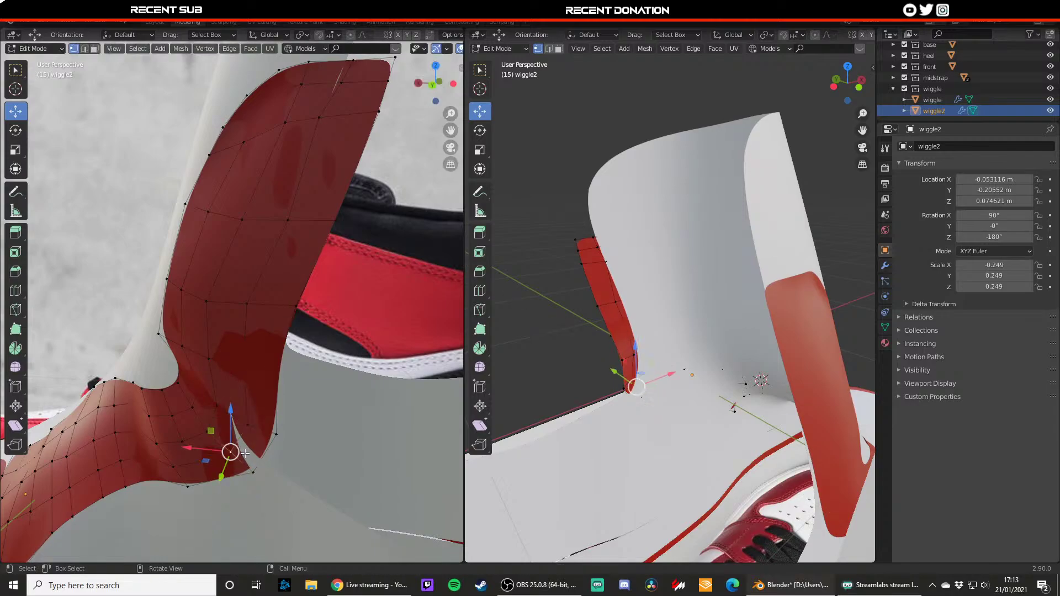
pyautogui.hotkey('shift', 'z')
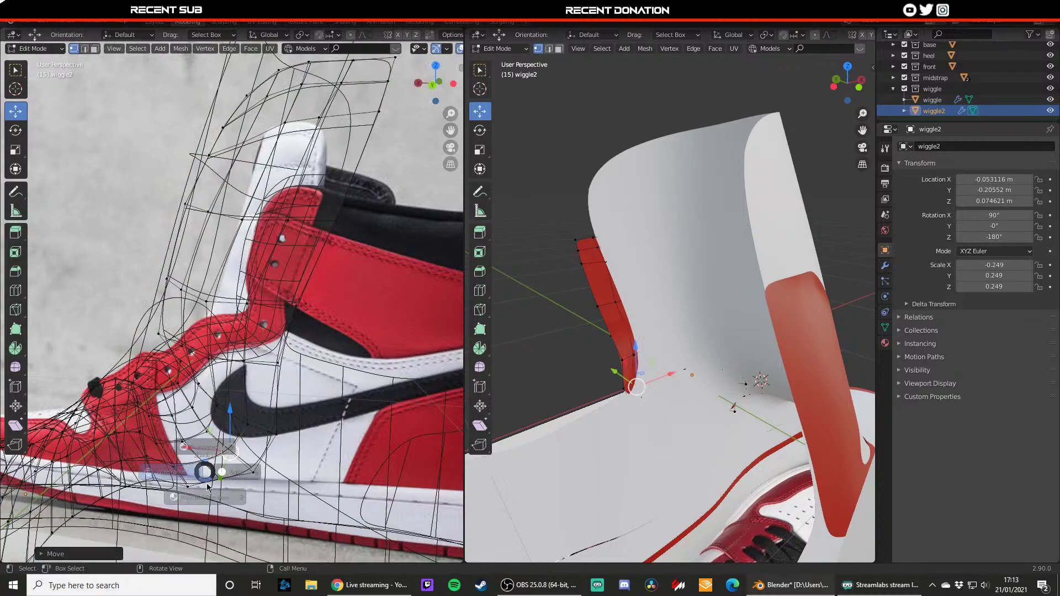
pyautogui.hotkey('shift', 'z')
pyautogui.moveTo(250, 484); pyautogui.dragTo(195, 456, button='middle')
pyautogui.moveTo(199, 432); pyautogui.dragTo(173, 425)
pyautogui.press('Tab')
# - Examine the fitted strap against the shoe from several angles and distances
pyautogui.moveTo(220, 355); pyautogui.dragTo(249, 469, button='middle')
pyautogui.scroll(-4, 254, 442)
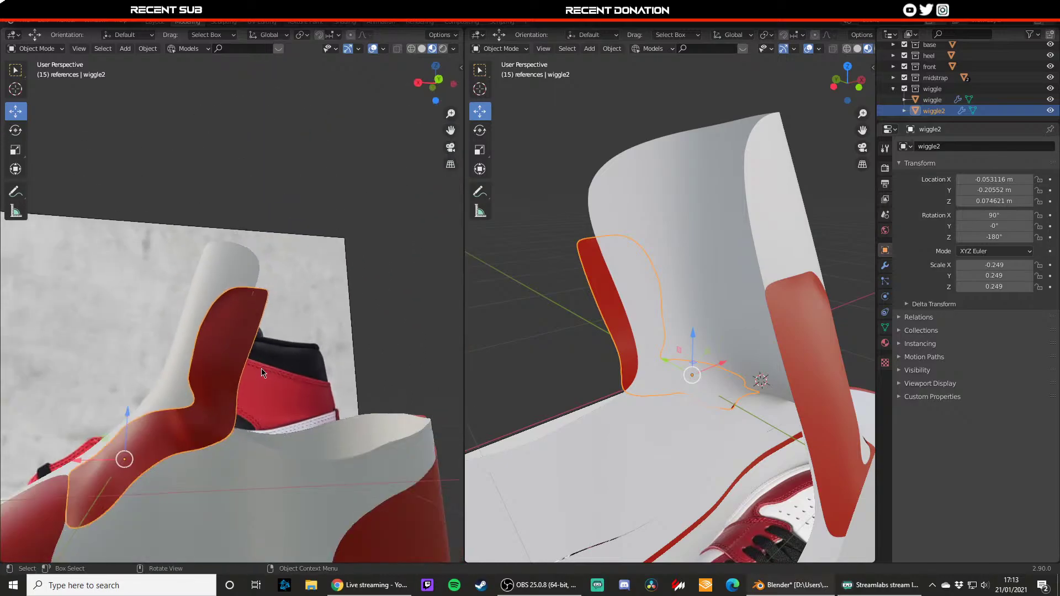
pyautogui.scroll(-4, 262, 371)
pyautogui.click(315, 211)
pyautogui.scroll(4, 249, 287)
pyautogui.moveTo(152, 370); pyautogui.dragTo(325, 357, button='middle')
pyautogui.scroll(-4, 274, 395)
pyautogui.scroll(3, 201, 366)
pyautogui.click(212, 343)
pyautogui.scroll(-2, 287, 361)
pyautogui.scroll(-2, 277, 428)
pyautogui.scroll(5, 257, 361)
pyautogui.keyDown('shift'); pyautogui.moveTo(253, 399); pyautogui.dragTo(316, 302, button='middle'); pyautogui.keyUp('shift')
pyautogui.scroll(1, 279, 387)
pyautogui.moveTo(277, 386); pyautogui.dragTo(337, 362, button='middle')
pyautogui.scroll(-4, 337, 362)
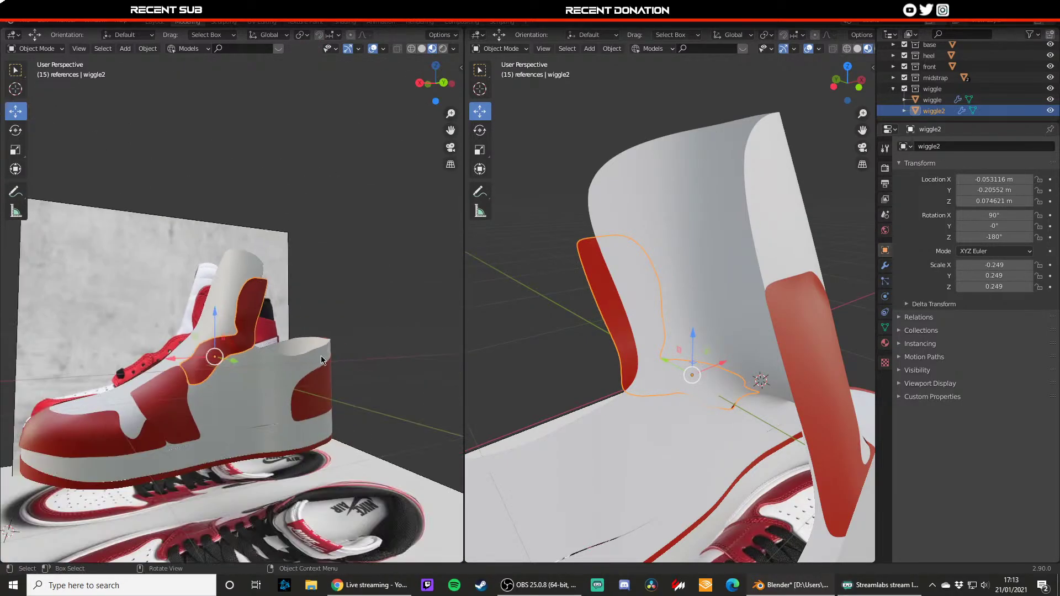
pyautogui.click(340, 360)
pyautogui.scroll(1, 238, 395)
pyautogui.scroll(-5, 238, 395)
# - Adjust the edge vertex at wiggle2's toe-side end where it meets the red panel, and leave mesh editing
pyautogui.moveTo(237, 395); pyautogui.dragTo(222, 429, button='middle')
pyautogui.scroll(6, 244, 390)
pyautogui.press('Tab')
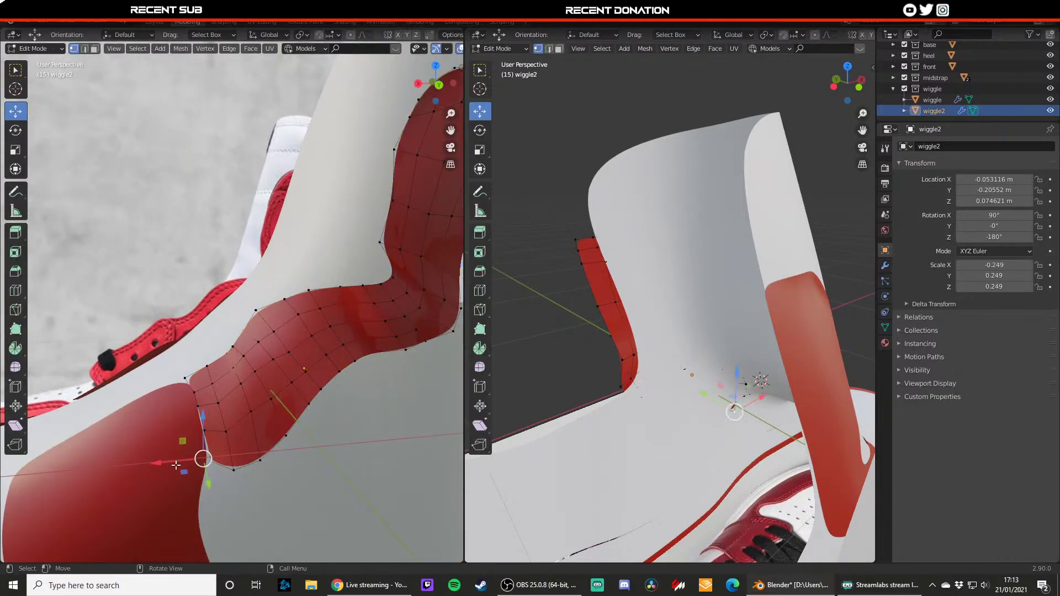
pyautogui.moveTo(198, 433); pyautogui.dragTo(197, 407)
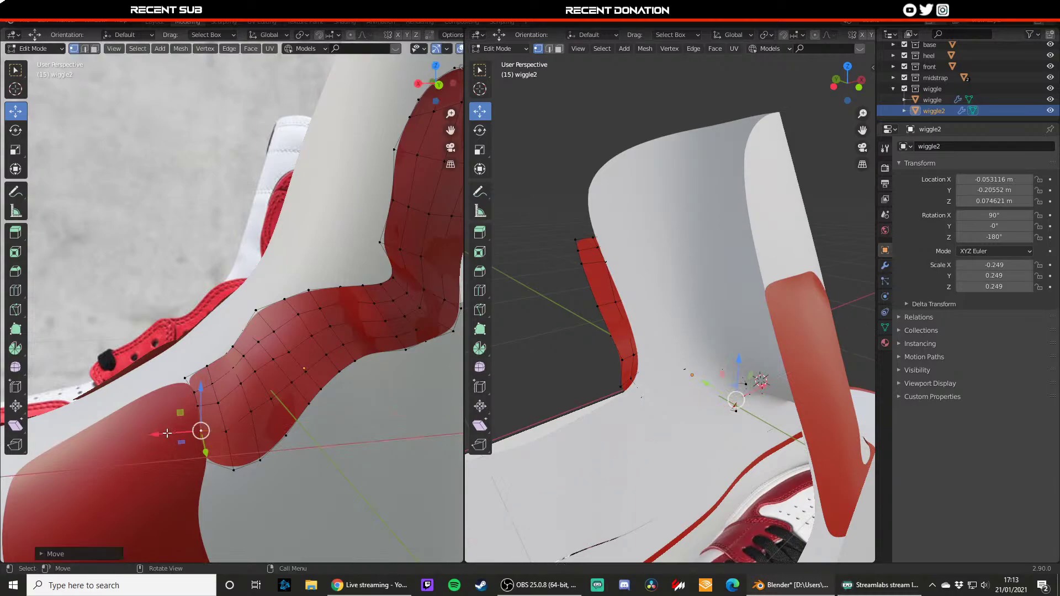
pyautogui.press('Tab')
# - Select the base object and shift its vertex behind the upper strap along X
pyautogui.scroll(-6, 167, 433)
pyautogui.scroll(4, 152, 405)
pyautogui.keyDown('shift'); pyautogui.moveTo(238, 331); pyautogui.dragTo(86, 356, button='middle'); pyautogui.keyUp('shift')
pyautogui.press('Tab')
pyautogui.scroll(-1, 208, 454)
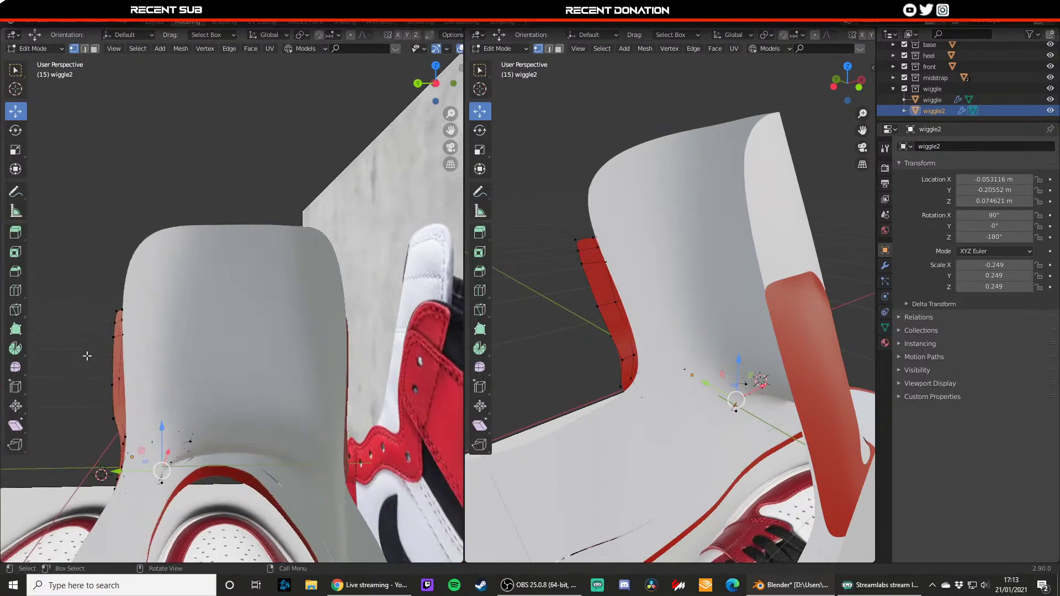
pyautogui.press('Tab')
pyautogui.click(161, 337)
pyautogui.moveTo(161, 337); pyautogui.dragTo(265, 370, button='middle')
pyautogui.press('Tab')
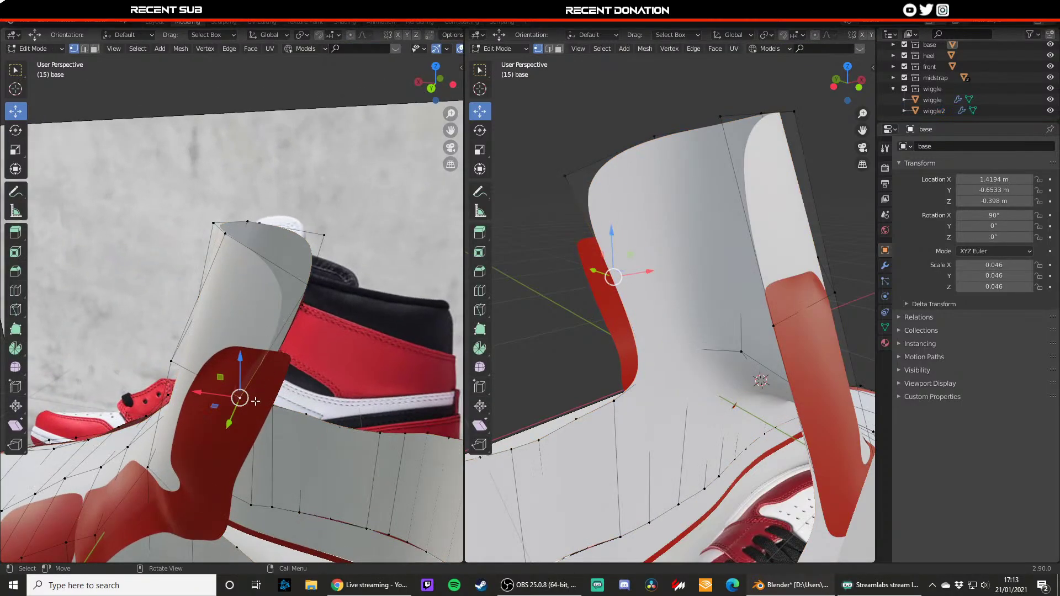
pyautogui.moveTo(212, 395); pyautogui.dragTo(224, 397)
# - Shift the rear vertex near the top of the base's tongue backward along X, fine-tune its position, and leave mesh editing
pyautogui.click(305, 284)
pyautogui.moveTo(275, 283); pyautogui.dragTo(330, 236)
pyautogui.click(330, 237)
pyautogui.hotkey('ctrl', 'z')
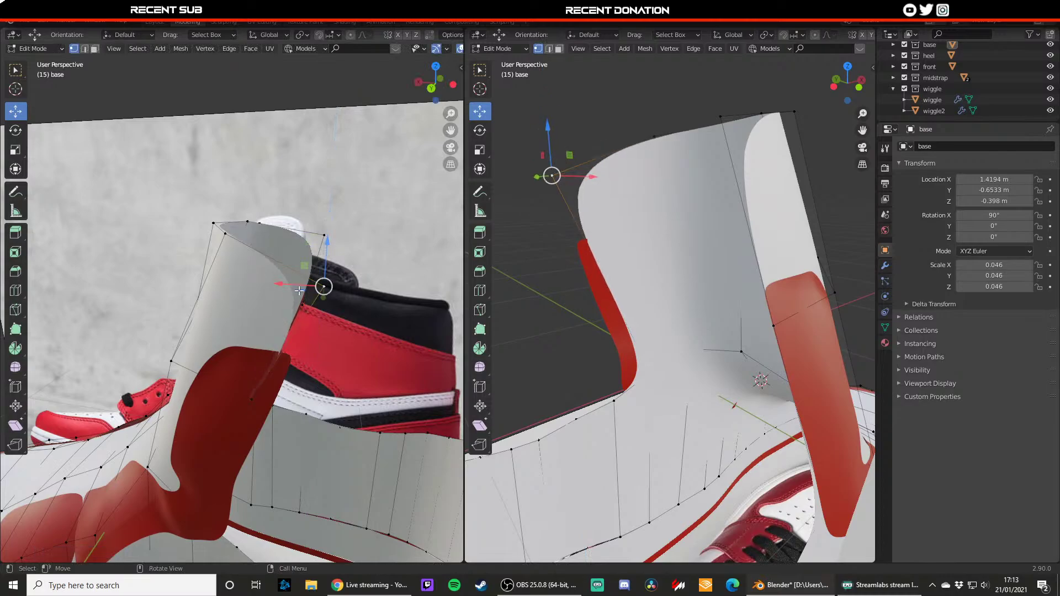
pyautogui.moveTo(298, 291); pyautogui.dragTo(207, 310, button='middle')
pyautogui.moveTo(113, 321); pyautogui.dragTo(118, 321)
pyautogui.press('Tab')
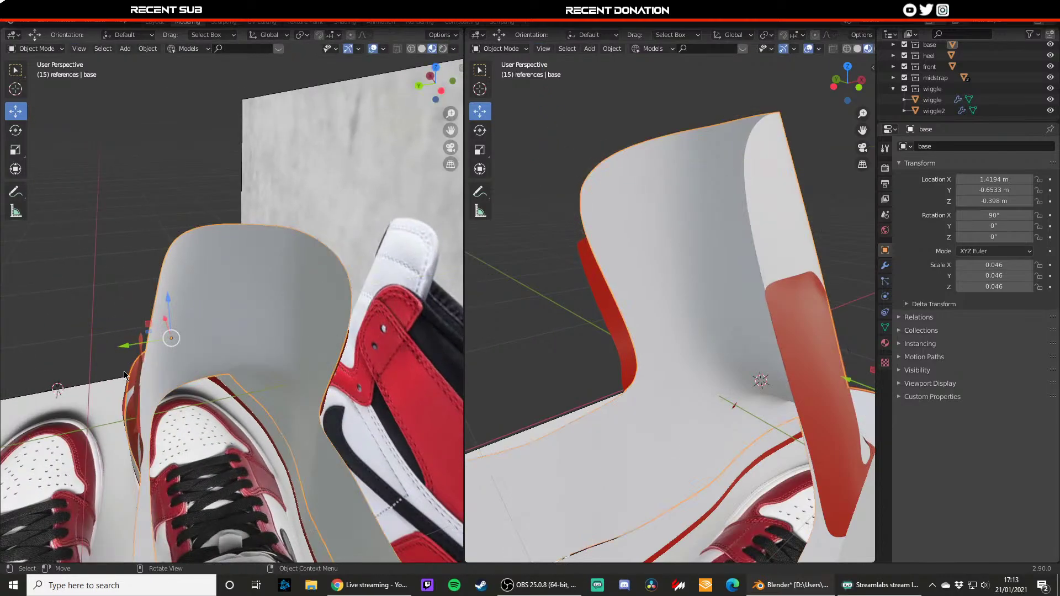
# - Select the edge loop at wiggle2's ankle bend and nudge it forward along X
pyautogui.moveTo(383, 327); pyautogui.dragTo(248, 383, button='middle')
pyautogui.click(248, 383)
pyautogui.scroll(4, 252, 395)
pyautogui.scroll(-4, 251, 396)
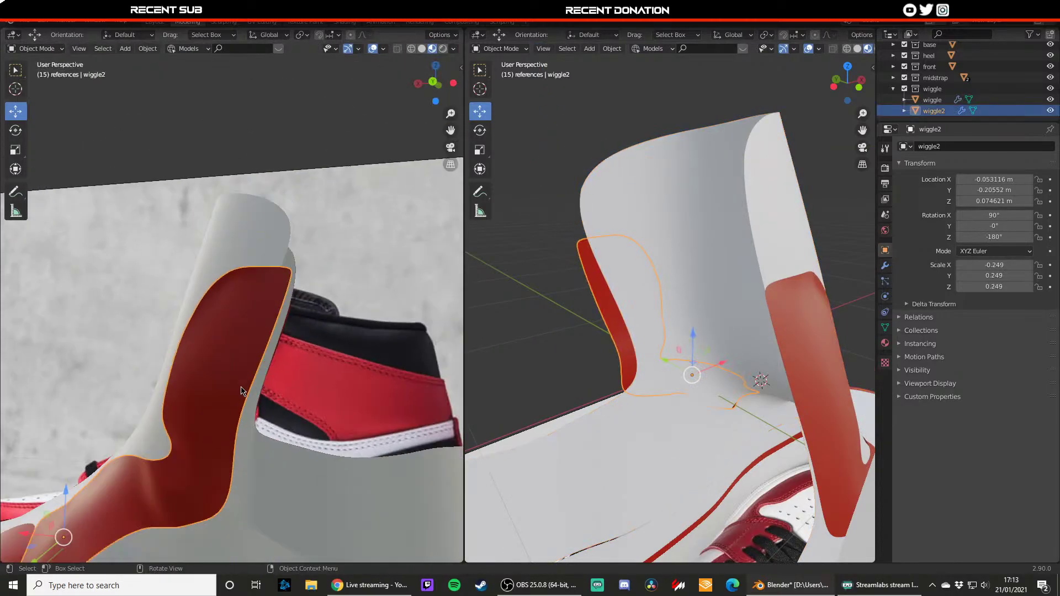
pyautogui.press('Tab')
pyautogui.keyDown('alt'); pyautogui.click(191, 404); pyautogui.keyUp('alt')
pyautogui.moveTo(191, 403); pyautogui.dragTo(206, 406, button='middle')
pyautogui.moveTo(183, 407)
pyautogui.mouseDown()
pyautogui.moveTo(159, 403)
pyautogui.moveTo(170, 397)
pyautogui.mouseUp()
pyautogui.click(181, 398)
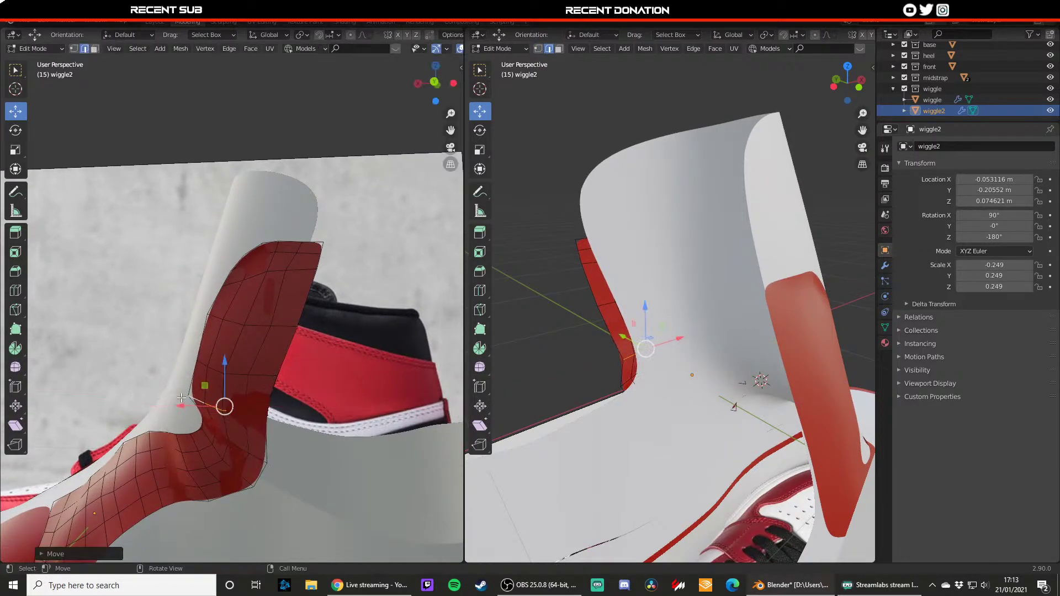
# - Select the edge loop at wiggle2's ankle bend in vertex mode and shift it along X and Y toward the base
pyautogui.press('1')
pyautogui.moveTo(219, 427); pyautogui.dragTo(226, 425, button='middle')
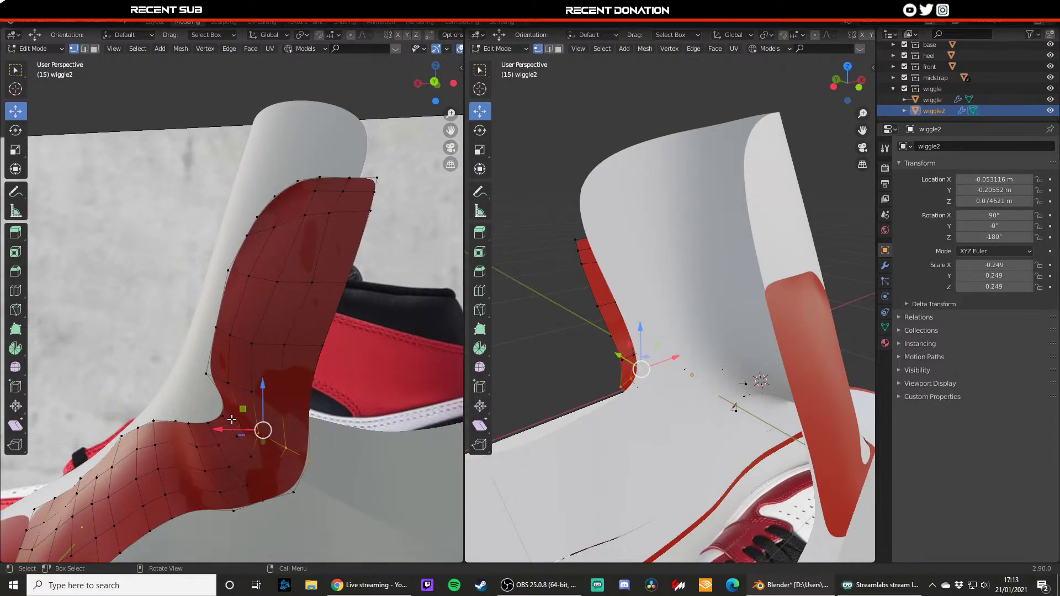
pyautogui.keyDown('alt'); pyautogui.click(227, 425); pyautogui.keyUp('alt')
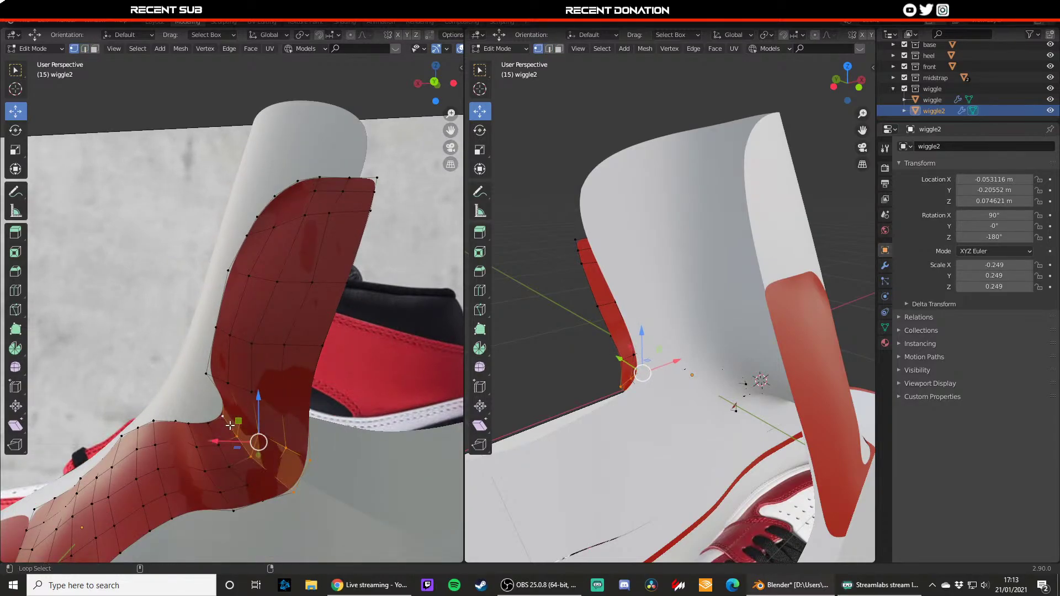
pyautogui.keyDown('alt'); pyautogui.click(216, 435); pyautogui.keyUp('alt')
pyautogui.moveTo(220, 451); pyautogui.dragTo(245, 412)
pyautogui.moveTo(245, 412); pyautogui.dragTo(166, 422, button='middle')
pyautogui.moveTo(84, 441); pyautogui.dragTo(90, 437)
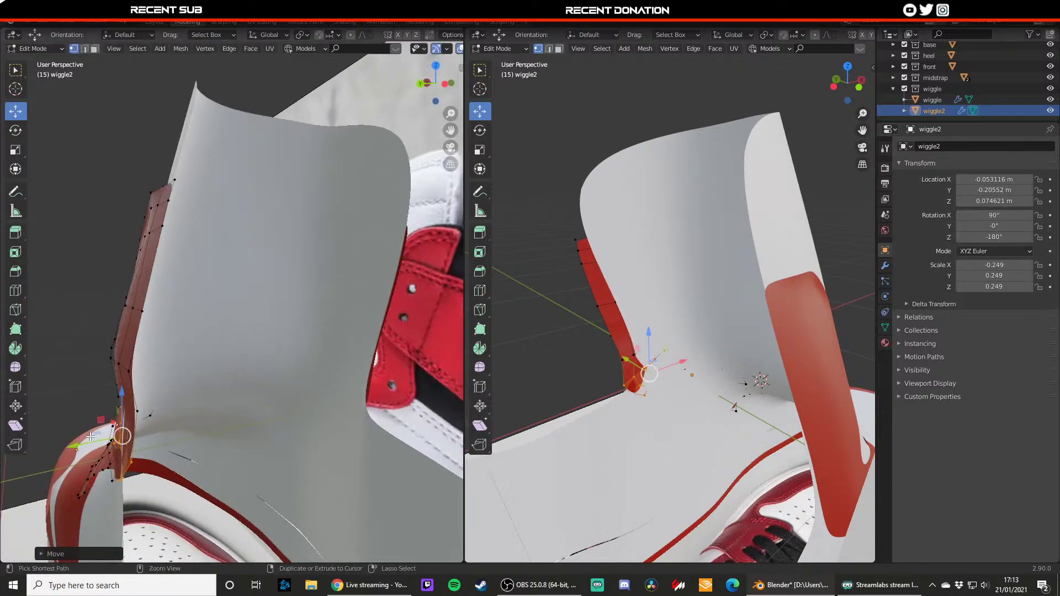
# - Shift the two edge loops above wiggle2's ankle bend forward along X
pyautogui.moveTo(90, 437); pyautogui.dragTo(138, 395, button='middle')
pyautogui.press('g')
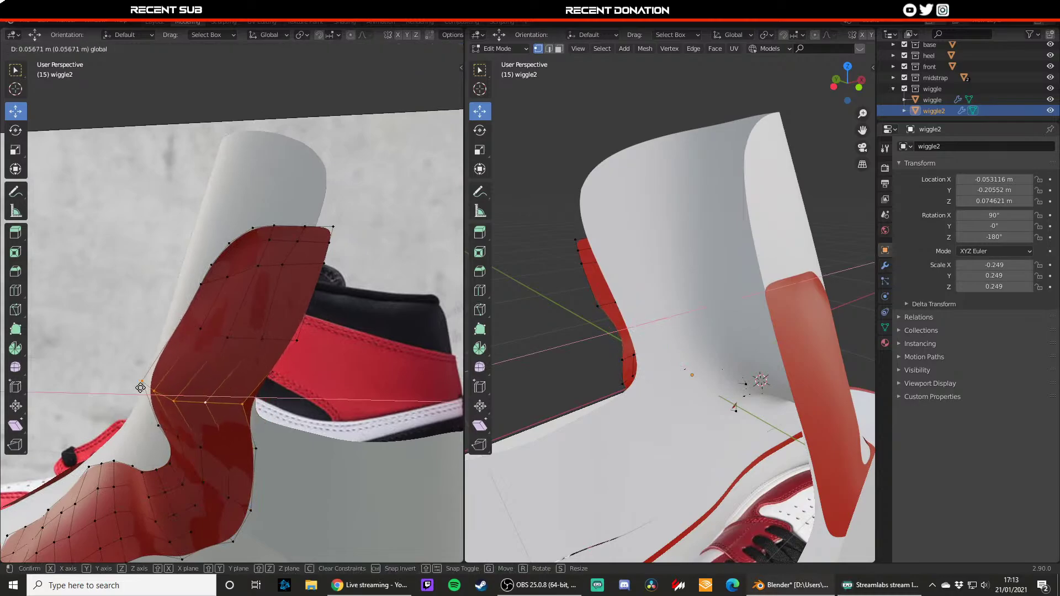
pyautogui.moveTo(140, 387); pyautogui.dragTo(153, 388)
pyautogui.keyDown('alt'); pyautogui.click(237, 336); pyautogui.keyUp('alt')
pyautogui.moveTo(190, 332); pyautogui.dragTo(160, 332)
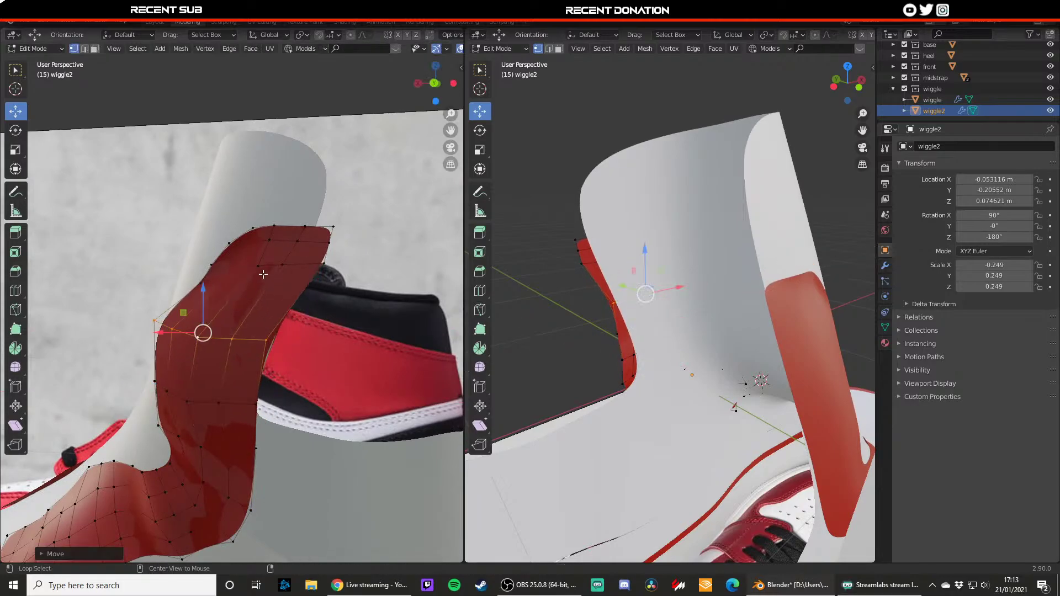
# - Move wiggle2's upper edge loops, including the top end loop, forward along X
pyautogui.keyDown('alt'); pyautogui.click(267, 268); pyautogui.keyUp('alt')
pyautogui.press('g')
pyautogui.click(200, 264)
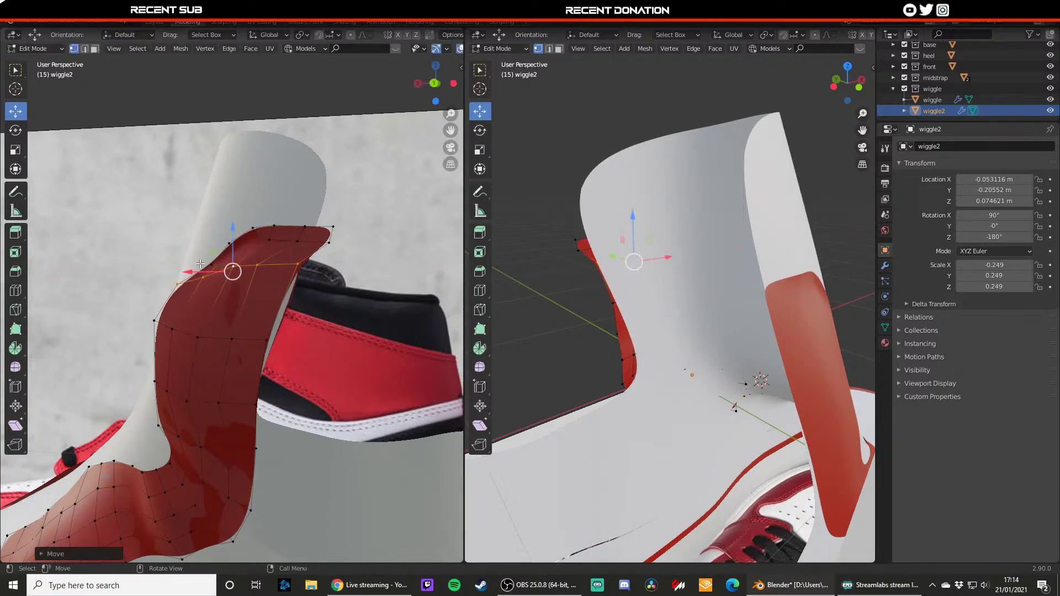
pyautogui.keyDown('alt'); pyautogui.click(276, 238); pyautogui.keyUp('alt')
pyautogui.press('g')
pyautogui.click(280, 237)
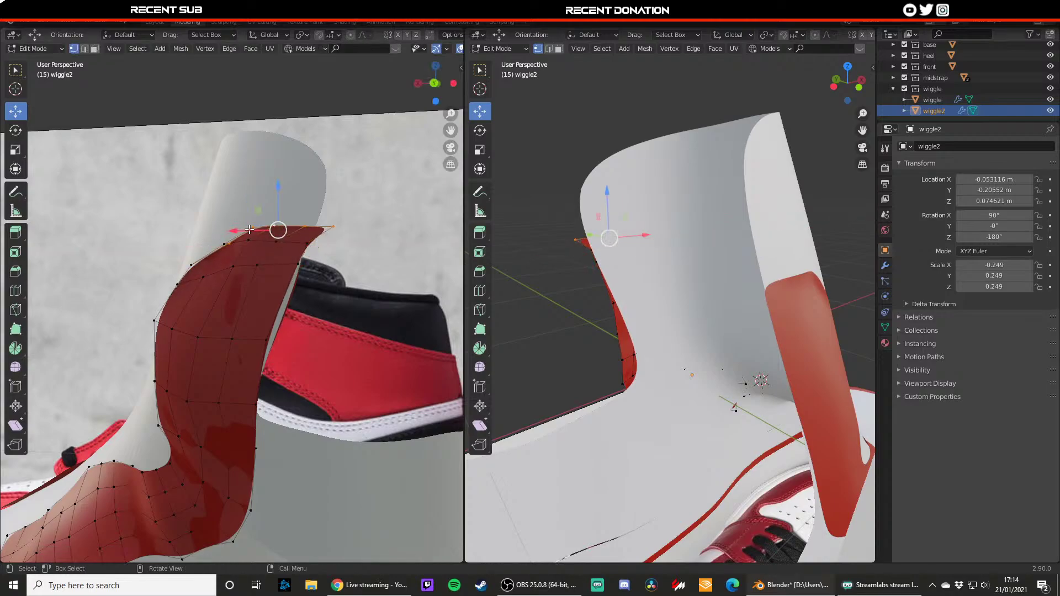
pyautogui.moveTo(250, 230); pyautogui.dragTo(223, 223)
pyautogui.click(225, 222)
# - Fine-tune the X positions of wiggle2's middle and upper edge loops and its top rear corner, and leave mesh editing
pyautogui.keyDown('alt'); pyautogui.click(201, 331); pyautogui.keyUp('alt')
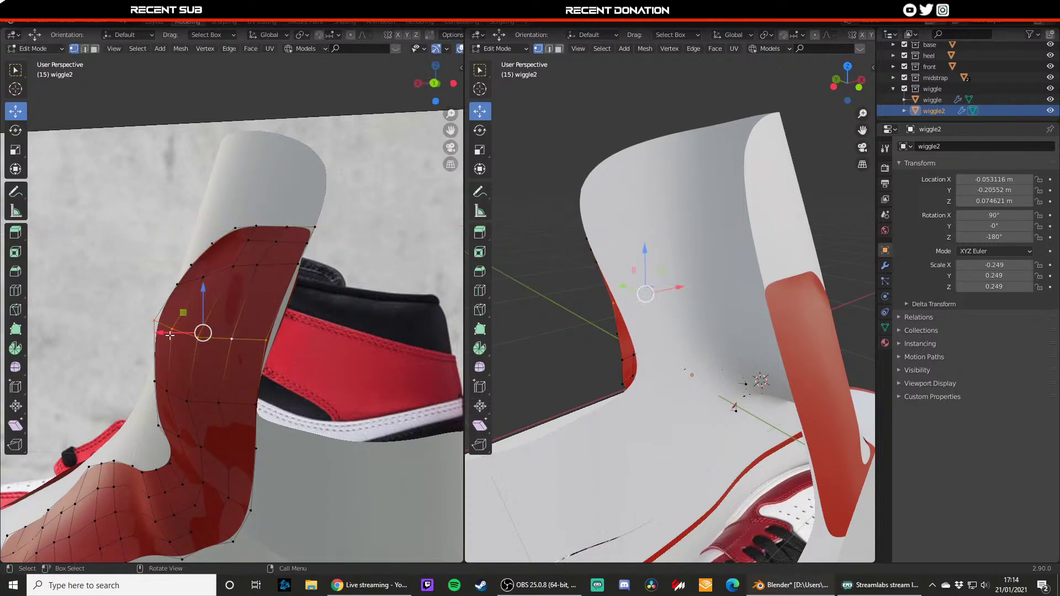
pyautogui.press('g')
pyautogui.click(179, 331)
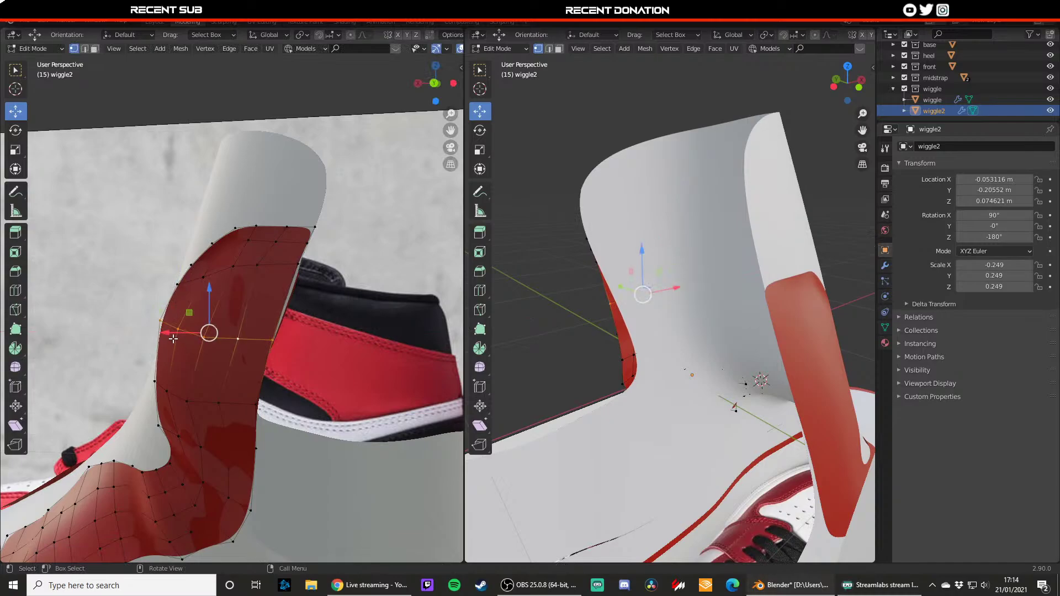
pyautogui.moveTo(178, 335); pyautogui.dragTo(181, 334)
pyautogui.keyDown('shift'); pyautogui.moveTo(258, 277); pyautogui.dragTo(255, 324, button='middle'); pyautogui.keyUp('shift')
pyautogui.keyDown('alt'); pyautogui.click(268, 317); pyautogui.keyUp('alt')
pyautogui.moveTo(205, 318); pyautogui.dragTo(207, 318)
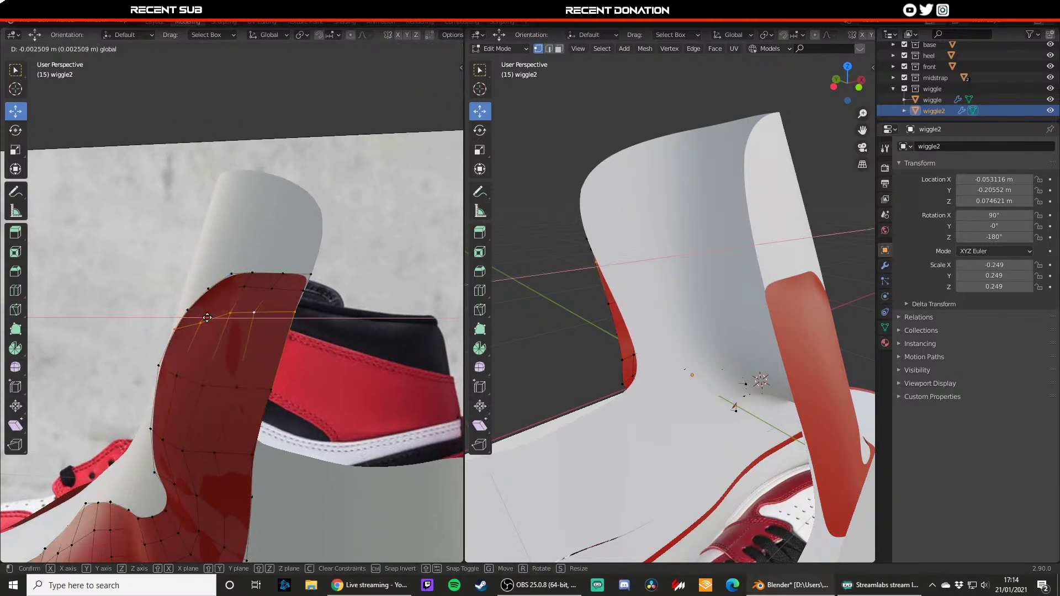
pyautogui.click(207, 318)
pyautogui.keyDown('alt'); pyautogui.click(274, 297); pyautogui.keyUp('alt')
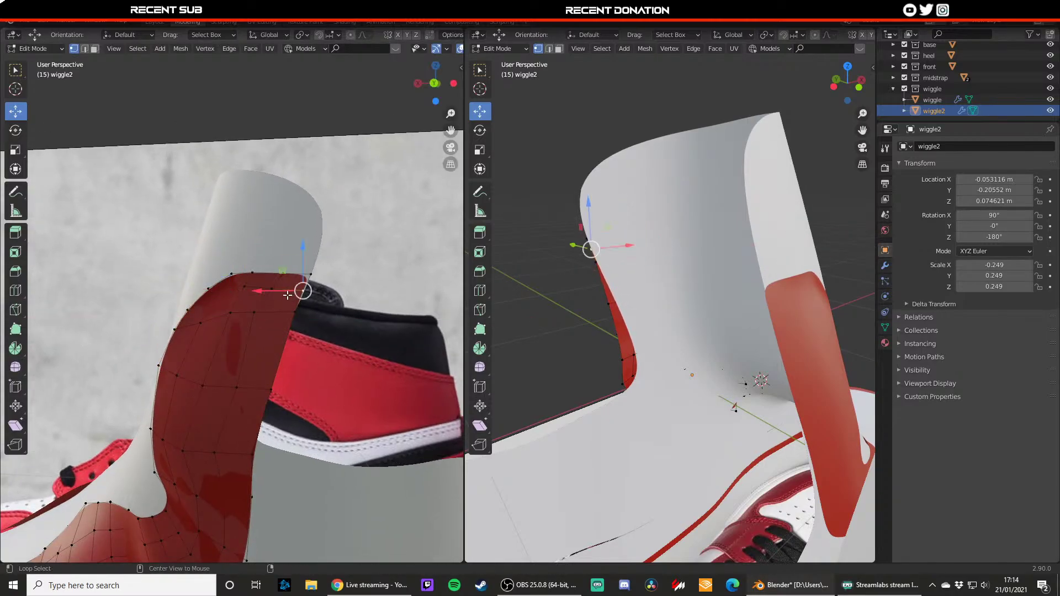
pyautogui.moveTo(224, 293); pyautogui.dragTo(230, 276)
pyautogui.press('Tab')
# - Shift the edge loop at wiggle2's ankle bend inward along Y and pull an edge near its lower side back outward
pyautogui.scroll(-5, 229, 310)
pyautogui.moveTo(220, 395); pyautogui.dragTo(33, 402, button='middle')
pyautogui.moveTo(219, 348); pyautogui.dragTo(168, 442, button='middle')
pyautogui.press('Tab')
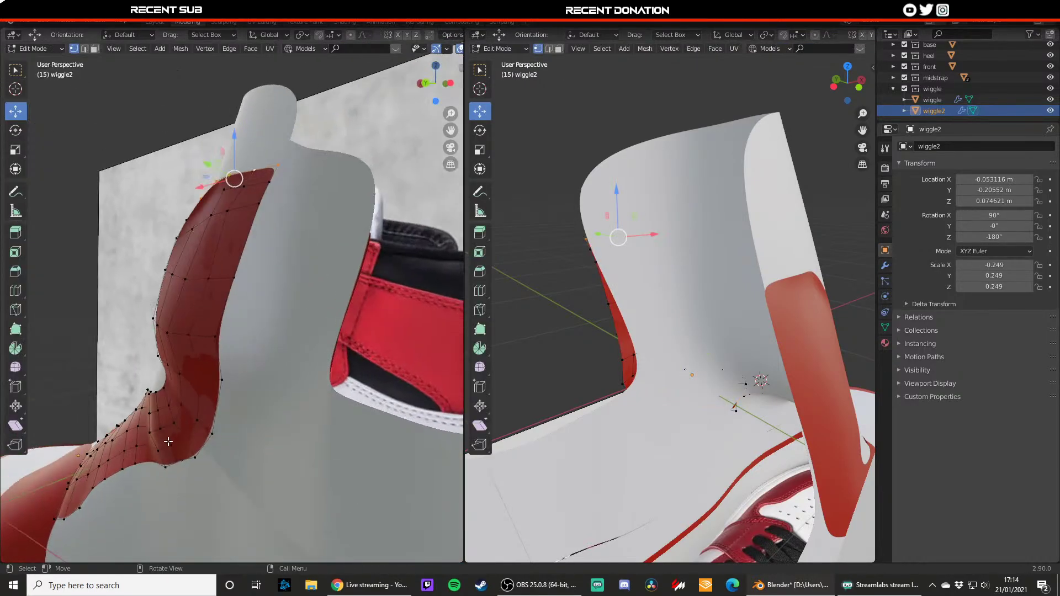
pyautogui.scroll(2, 168, 442)
pyautogui.press('2')
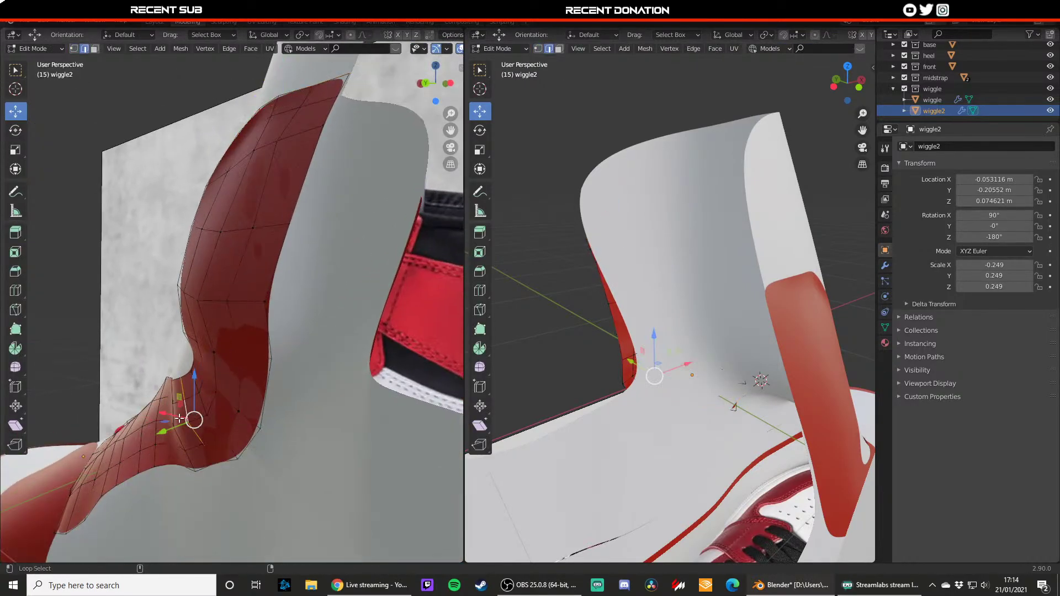
pyautogui.moveTo(170, 431); pyautogui.dragTo(199, 432)
pyautogui.moveTo(209, 430)
pyautogui.mouseDown(button='middle')
pyautogui.moveTo(237, 429)
pyautogui.moveTo(241, 412)
pyautogui.moveTo(260, 411)
pyautogui.moveTo(241, 464)
pyautogui.mouseUp(button='middle')
pyautogui.hotkey('alt', 'a')
pyautogui.hotkey('shift', 'z')
pyautogui.hotkey('shift', 'z')
pyautogui.moveTo(233, 443); pyautogui.dragTo(229, 449)
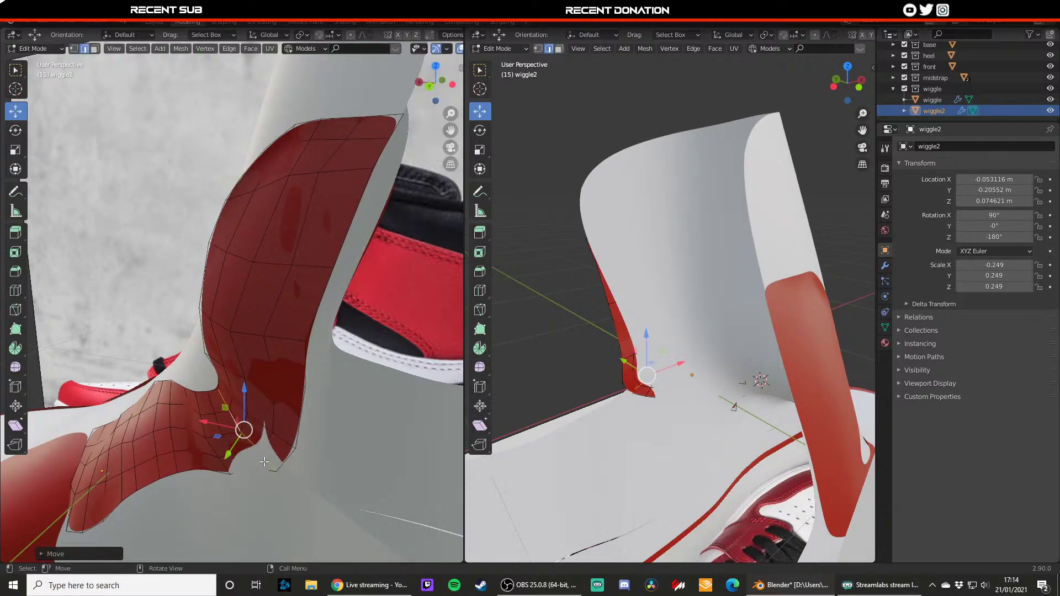
# - Pull the vertices on the lower edge of wiggle2's ankle bend outward along Y to cover the base
pyautogui.press('1')
pyautogui.click(283, 476)
pyautogui.moveTo(272, 485); pyautogui.dragTo(218, 501)
pyautogui.click(229, 476)
pyautogui.click(274, 476)
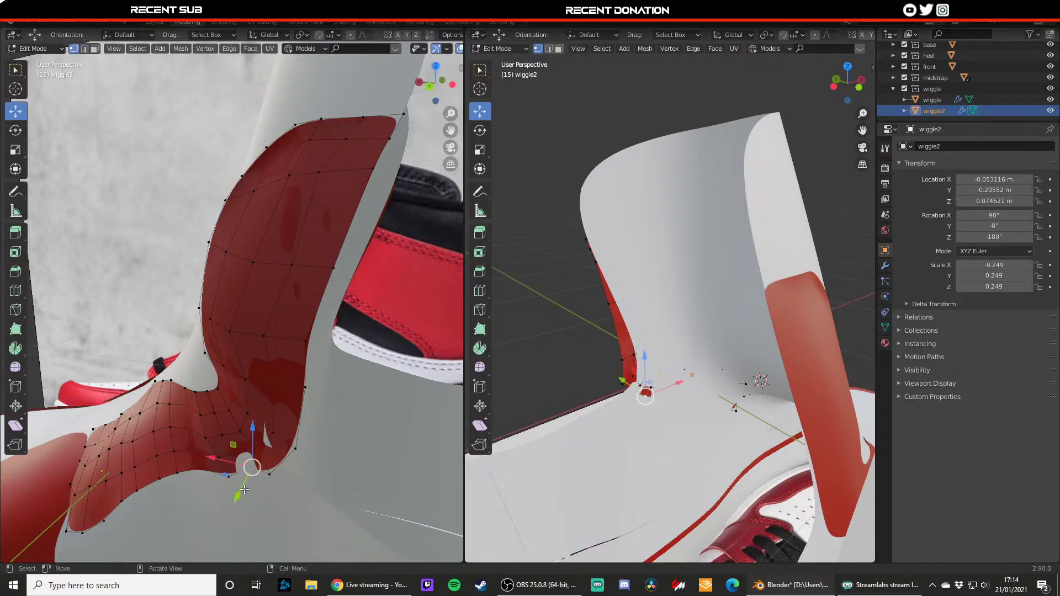
# - Nudge the interior vertex at wiggle2's ankle bend outward along Y to close the remaining gap
pyautogui.press('Tab')
pyautogui.press('Tab')
pyautogui.click(273, 434)
pyautogui.moveTo(263, 454); pyautogui.dragTo(260, 461)
pyautogui.press('Tab')
pyautogui.moveTo(310, 442); pyautogui.dragTo(301, 437)
# - Reselect wiggle2, shift another vertex near its ankle bend along Y, and leave mesh editing
pyautogui.scroll(-3, 293, 435)
pyautogui.moveTo(163, 409); pyautogui.dragTo(291, 416, button='middle')
pyautogui.scroll(4, 283, 420)
pyautogui.click(284, 421)
pyautogui.press('Tab')
pyautogui.click(290, 411)
pyautogui.moveTo(318, 406)
pyautogui.mouseDown()
pyautogui.moveTo(286, 398)
pyautogui.moveTo(302, 400)
pyautogui.mouseUp()
pyautogui.press('Tab')
# - Smooth the lower part of wiggle2's ankle bend by adjusting its interior vertices along Y
pyautogui.moveTo(303, 399); pyautogui.dragTo(152, 367, button='middle')
pyautogui.press('KP_Decimal')
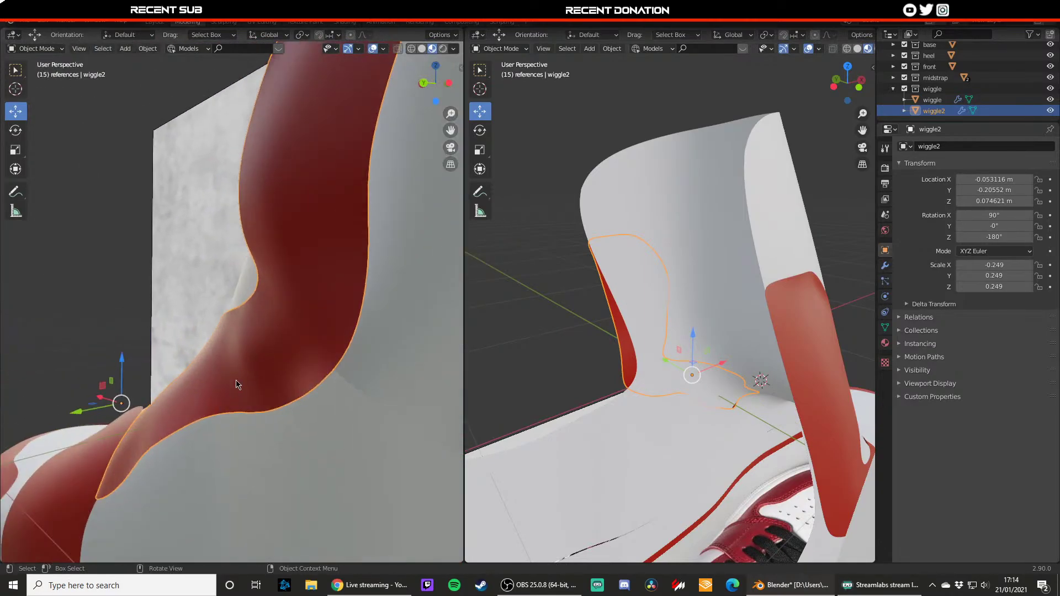
pyautogui.press('Tab')
pyautogui.moveTo(212, 365); pyautogui.dragTo(224, 363)
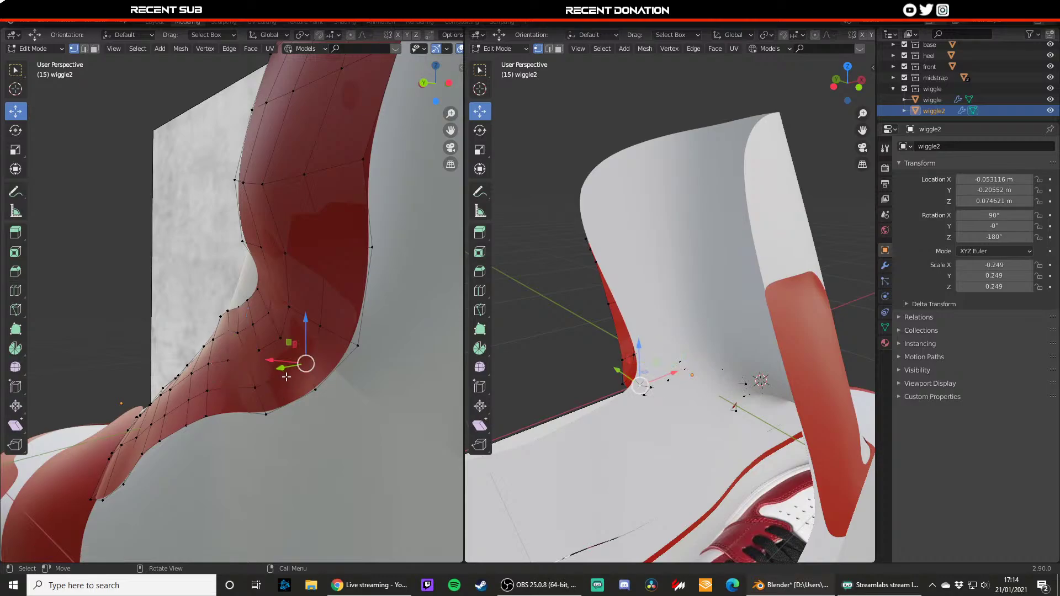
pyautogui.press('Tab')
pyautogui.press('Tab')
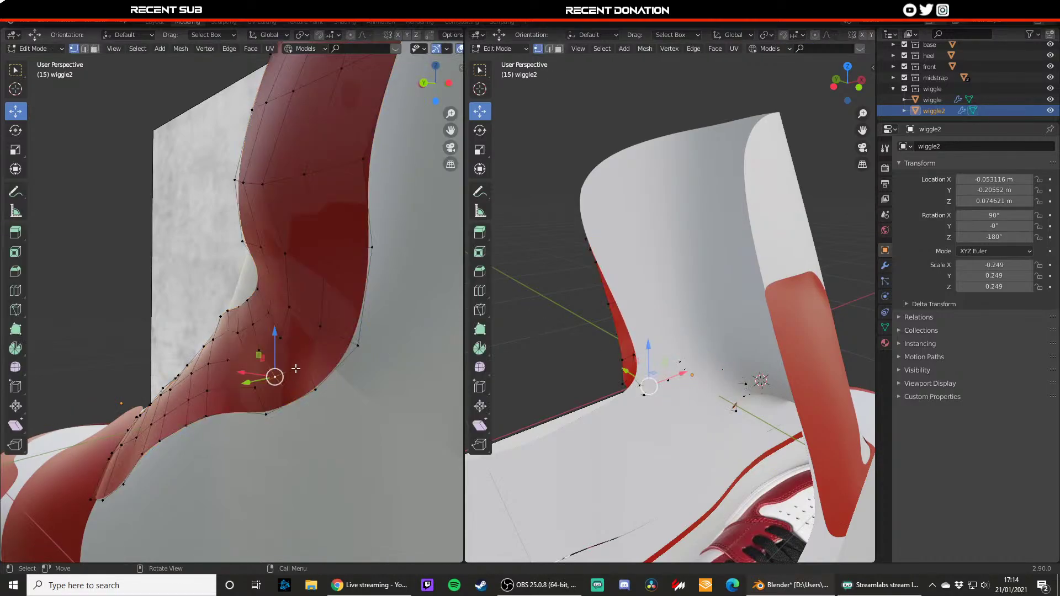
# - Select the base and examine its mesh behind wiggle2's upper section
pyautogui.press('Tab')
pyautogui.click(303, 432)
pyautogui.moveTo(303, 432); pyautogui.dragTo(280, 445, button='middle')
pyautogui.scroll(2, 280, 445)
pyautogui.press('Tab')
pyautogui.press('Tab')
pyautogui.press('Tab')
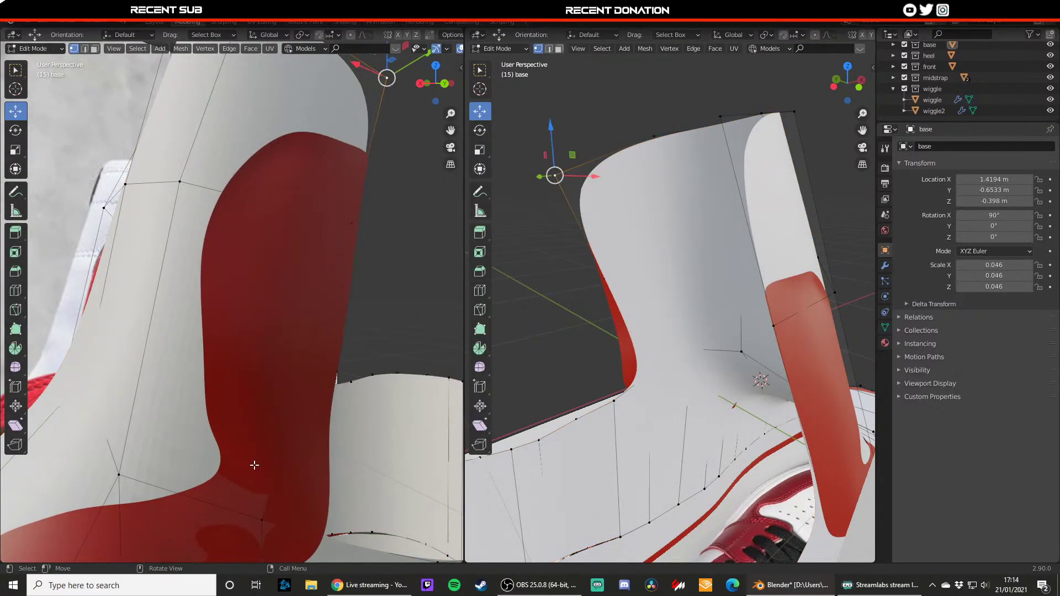
pyautogui.press('Tab')
# - Reselect wiggle2, reposition the vertex in the middle of its ankle bend, and leave mesh editing
pyautogui.click(261, 459)
pyautogui.scroll(-3, 261, 459)
pyautogui.press('Tab')
pyautogui.moveTo(260, 429); pyautogui.dragTo(248, 386, button='middle')
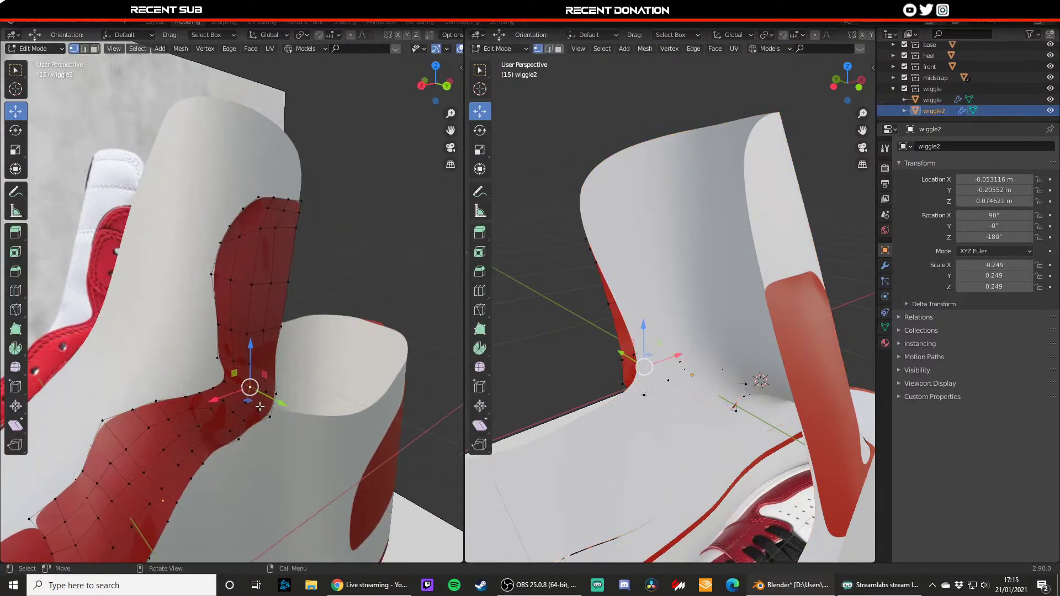
pyautogui.press('g')
pyautogui.moveTo(266, 395); pyautogui.dragTo(266, 395)
pyautogui.press('Tab')
pyautogui.moveTo(249, 407); pyautogui.dragTo(315, 375, button='middle')
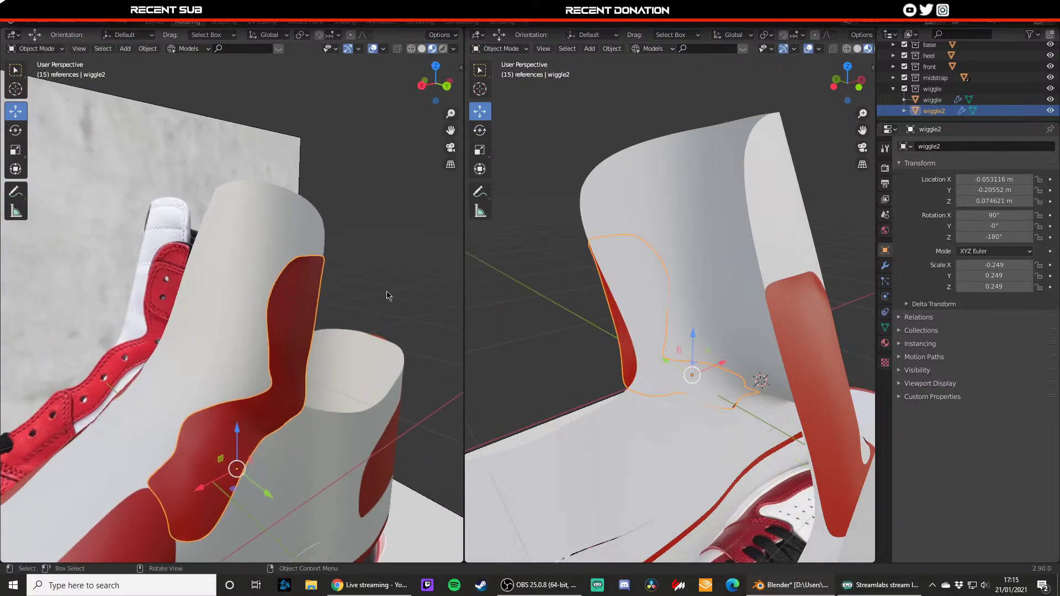
# - Clear the selection and examine how both eyelet straps sit on the shoe from the front and side
pyautogui.click(389, 296)
pyautogui.moveTo(389, 296); pyautogui.dragTo(293, 398, button='middle')
pyautogui.scroll(-4, 203, 411)
pyautogui.moveTo(202, 408); pyautogui.dragTo(219, 391, button='middle')
pyautogui.scroll(3, 218, 392)
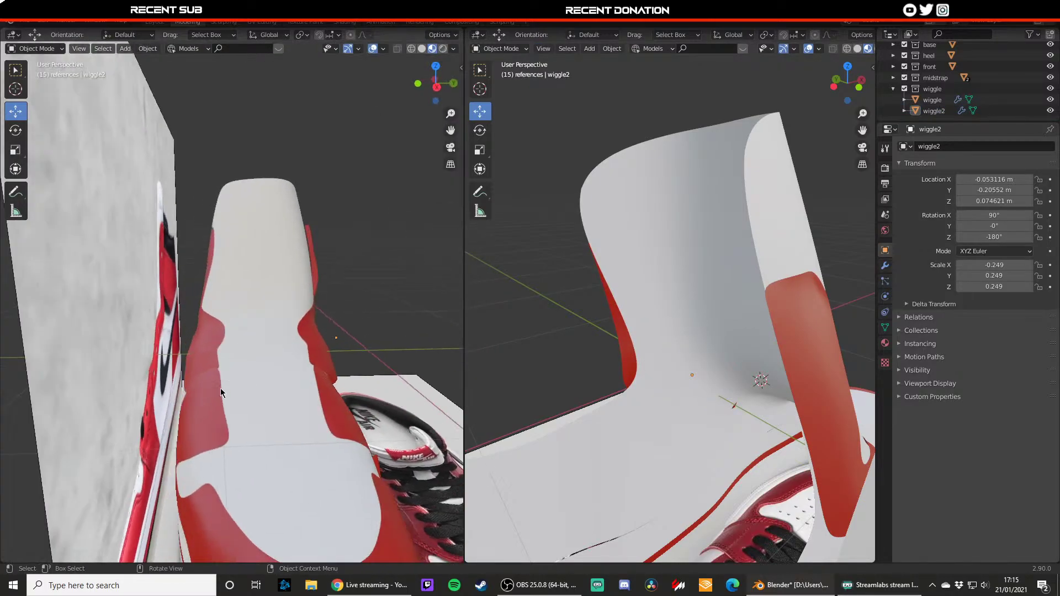
pyautogui.moveTo(326, 397); pyautogui.dragTo(211, 461, button='middle')
pyautogui.scroll(-4, 251, 407)
pyautogui.scroll(3, 210, 461)
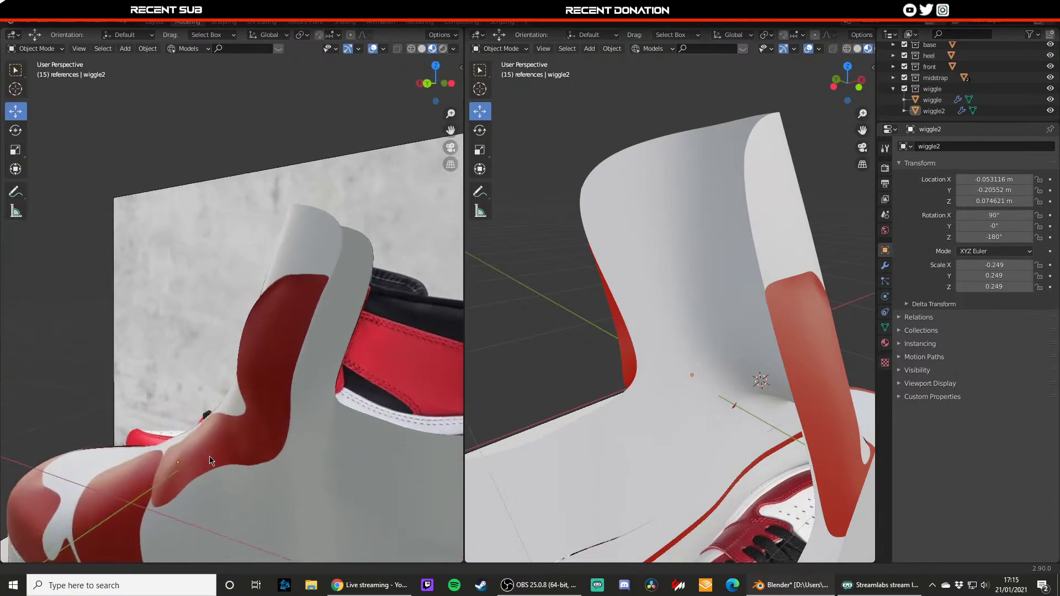
# - Edit wiggle2 and shift the bulging vertices above its ankle bend inward along Y toward the base
pyautogui.click(253, 389)
pyautogui.scroll(3, 201, 420)
pyautogui.moveTo(253, 389); pyautogui.dragTo(288, 396, button='middle')
pyautogui.press('Tab')
pyautogui.moveTo(217, 361); pyautogui.dragTo(216, 361)
pyautogui.moveTo(217, 361); pyautogui.dragTo(260, 414, button='middle')
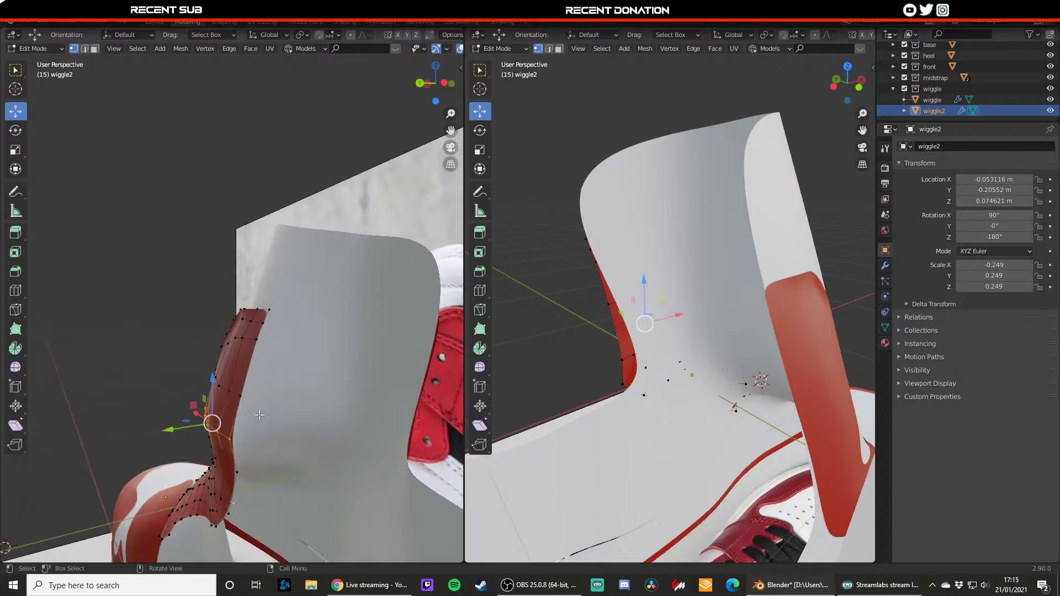
pyautogui.moveTo(174, 431); pyautogui.dragTo(188, 430)
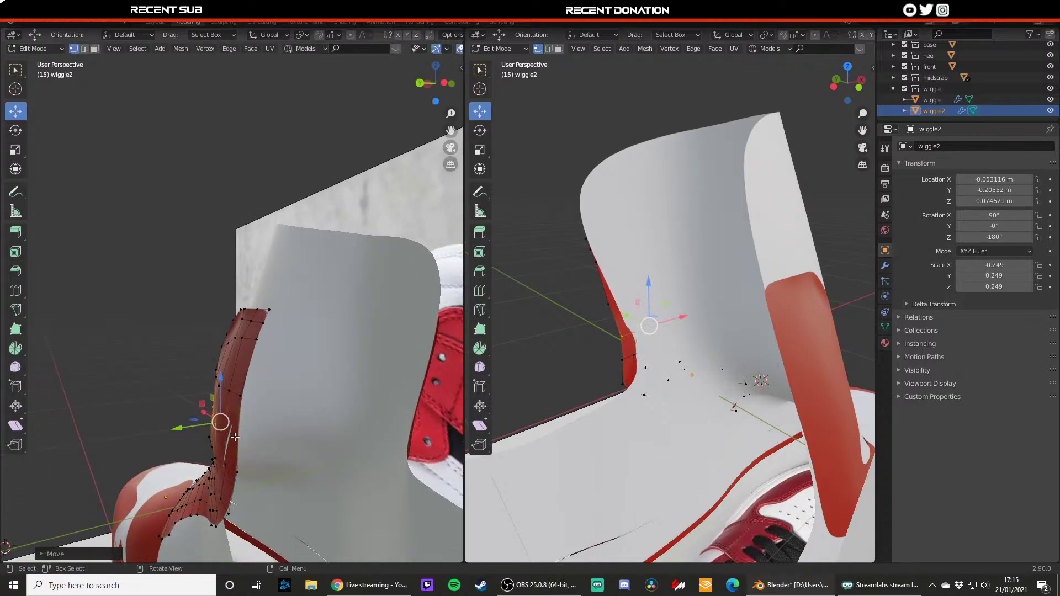
pyautogui.moveTo(195, 433); pyautogui.dragTo(195, 433)
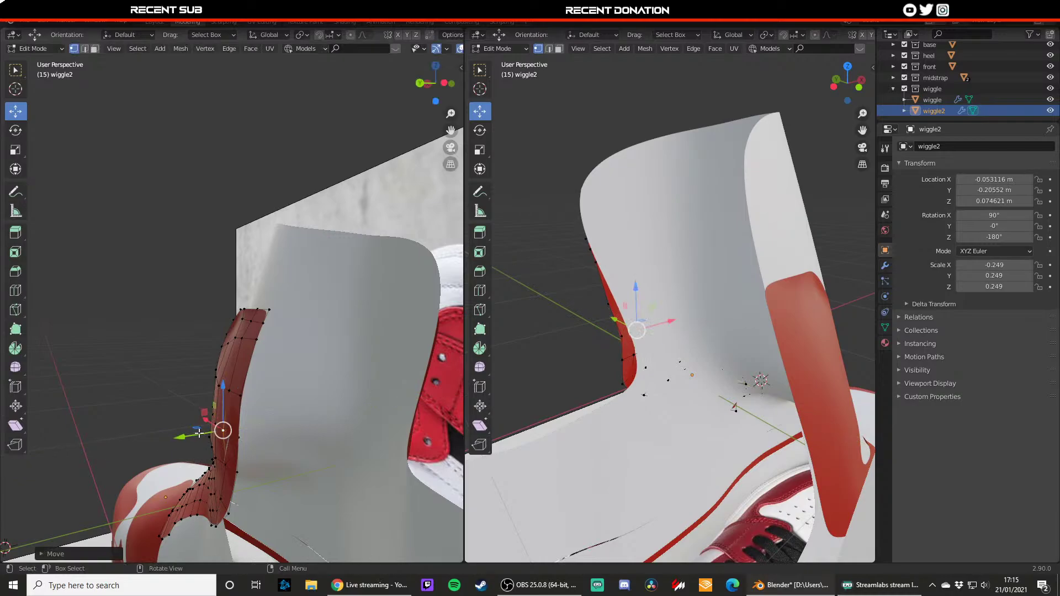
# - Try to shift another vertex of wiggle2's upper section inward along Y, and undo the move
pyautogui.scroll(3, 195, 433)
pyautogui.keyDown('shift'); pyautogui.moveTo(194, 442); pyautogui.dragTo(233, 345, button='middle'); pyautogui.keyUp('shift')
pyautogui.click(242, 365)
pyautogui.moveTo(211, 366)
pyautogui.mouseDown()
pyautogui.moveTo(246, 365)
pyautogui.moveTo(229, 365)
pyautogui.mouseUp()
pyautogui.moveTo(229, 365); pyautogui.dragTo(279, 414, button='middle')
pyautogui.hotkey('ctrl', 'z')
# - Shift the edge across wiggle2's upper section along Y, and adjust its rear vertex along Y separately
pyautogui.press('2')
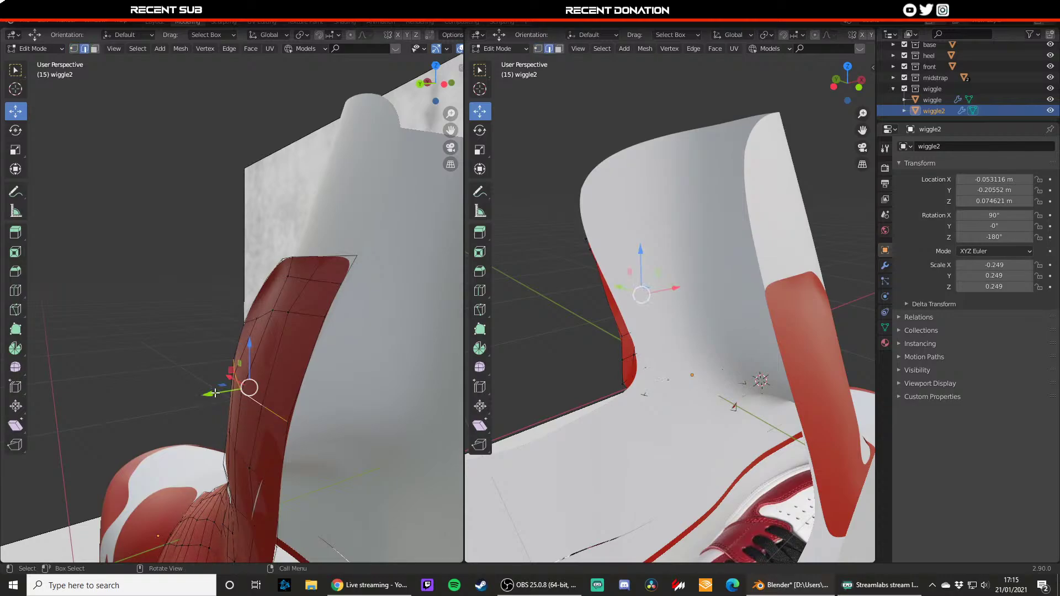
pyautogui.moveTo(216, 393); pyautogui.dragTo(267, 427)
pyautogui.press('1')
pyautogui.click(282, 416)
pyautogui.click(302, 419)
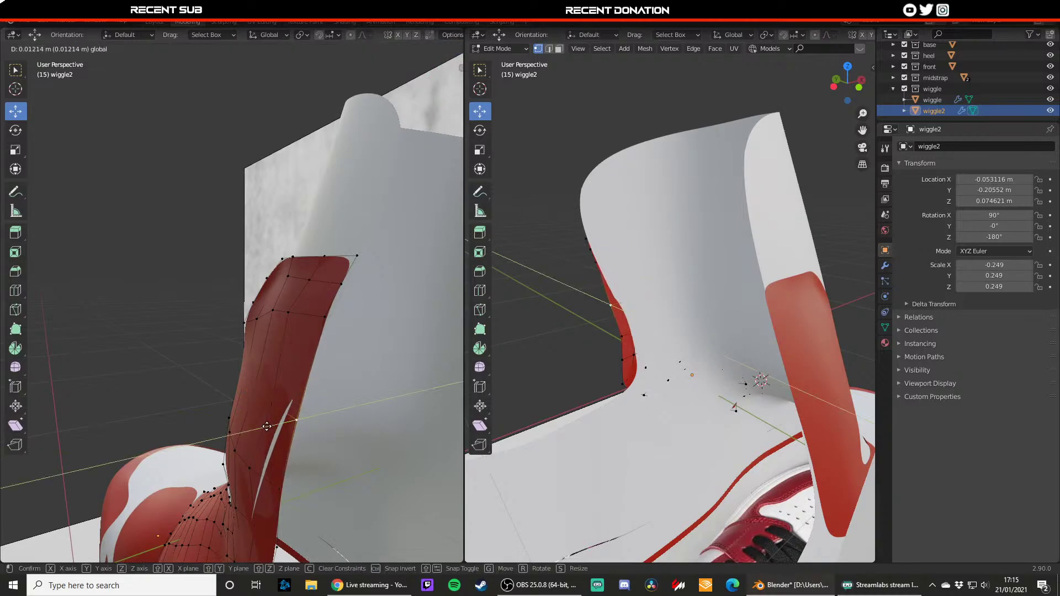
pyautogui.click(267, 427)
# - Nudge the vertices just above wiggle2's ankle bend along Y to cover the base, and leave mesh editing
pyautogui.click(259, 525)
pyautogui.moveTo(229, 536); pyautogui.dragTo(226, 537)
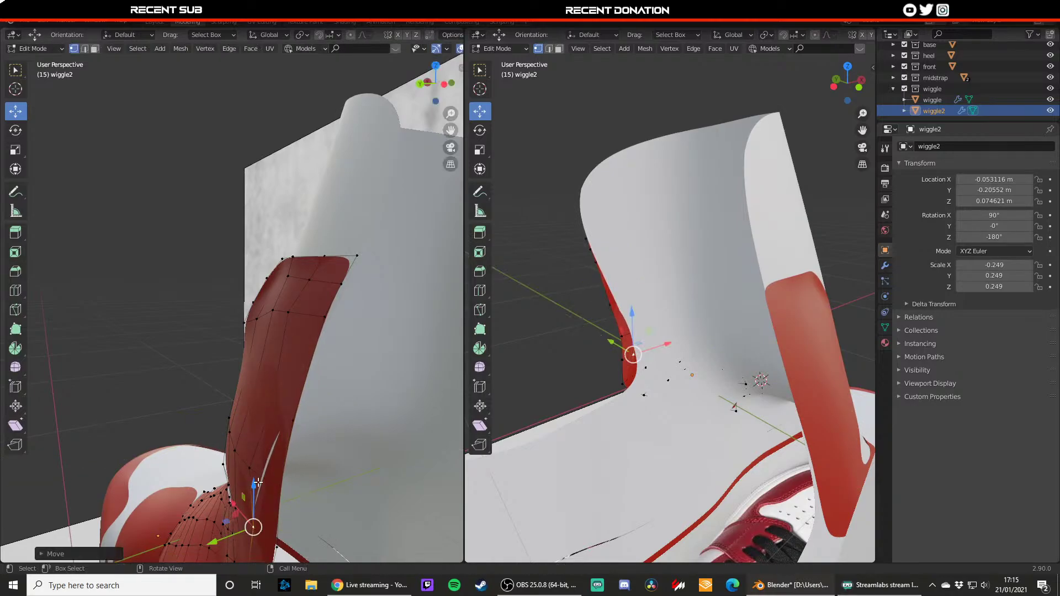
pyautogui.click(250, 470)
pyautogui.click(279, 488)
pyautogui.press('Tab')
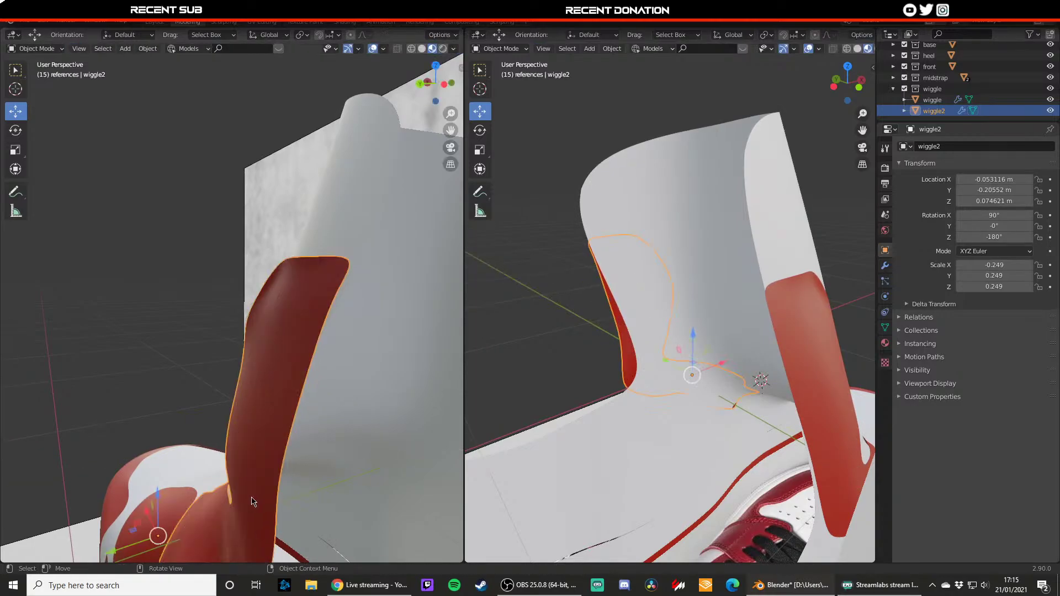
# - Check the strap from another angle, clear the selection, and save the file
pyautogui.moveTo(237, 486); pyautogui.dragTo(261, 355, button='middle')
pyautogui.press('Tab')
pyautogui.press('Tab')
pyautogui.hotkey('alt', 'a')
pyautogui.hotkey('ctrl', 's')
# - Reselect wiggle2 and inspect the vertices around its ankle bend at close range
pyautogui.scroll(4, 261, 362)
pyautogui.click(270, 402)
pyautogui.scroll(2, 269, 403)
pyautogui.moveTo(270, 410); pyautogui.dragTo(238, 401, button='middle')
pyautogui.press('Tab')
pyautogui.click(231, 444)
pyautogui.press('Tab')
pyautogui.scroll(-8, 264, 399)
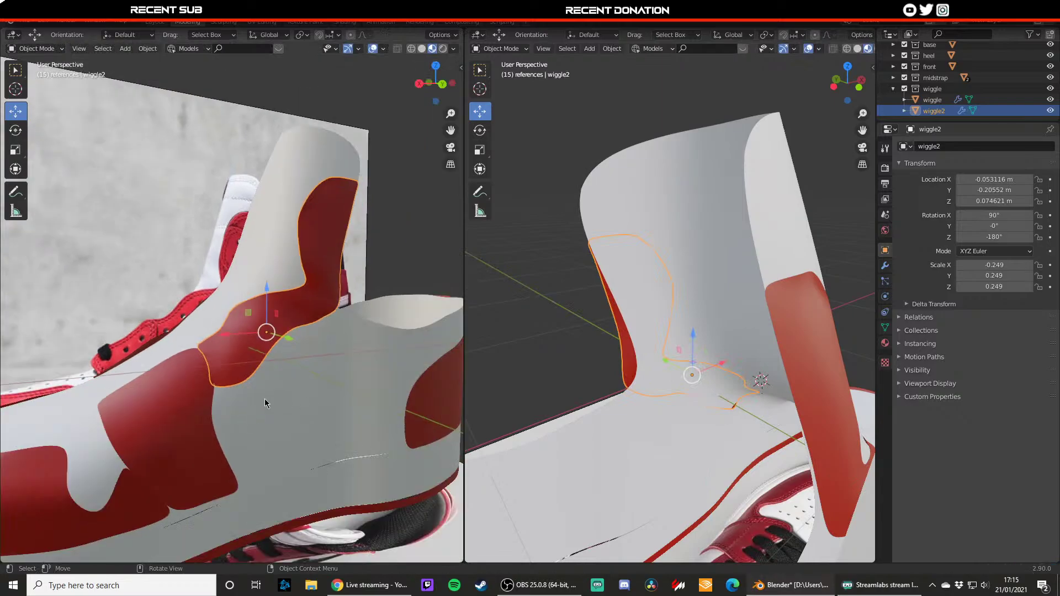
# - Clear the selection and save jordan1.blend again
pyautogui.click(366, 249)
pyautogui.moveTo(180, 381); pyautogui.dragTo(236, 392, button='middle')
pyautogui.hotkey('ctrl', 's')
pyautogui.scroll(4, 235, 392)
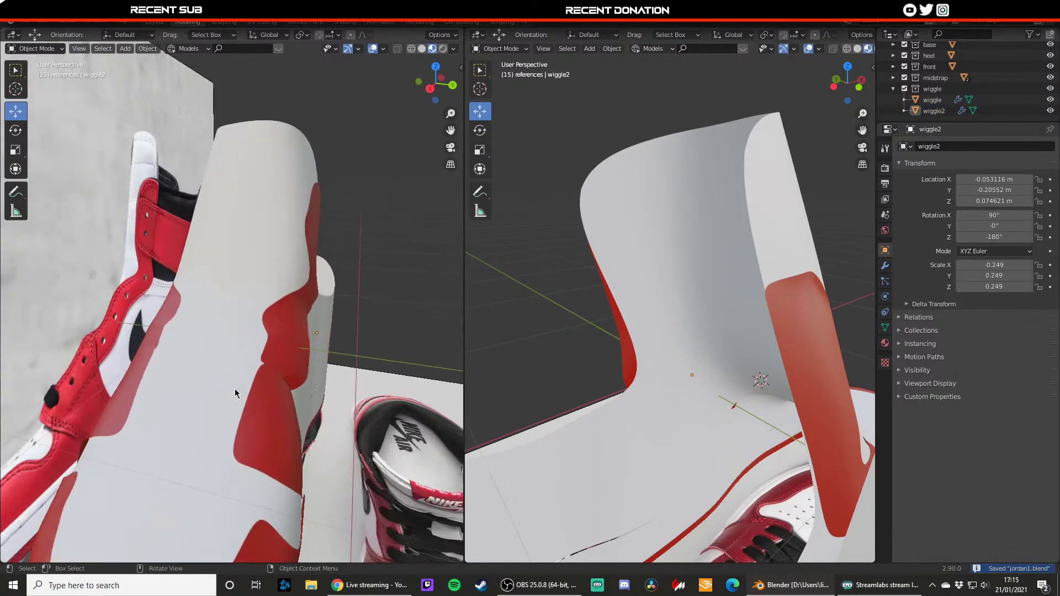
# - Shift wiggle2's toe-side corner vertex along Y and X where it meets the red panel, leave mesh editing, and select the base
pyautogui.click(285, 359)
pyautogui.press('Tab')
pyautogui.press('g')
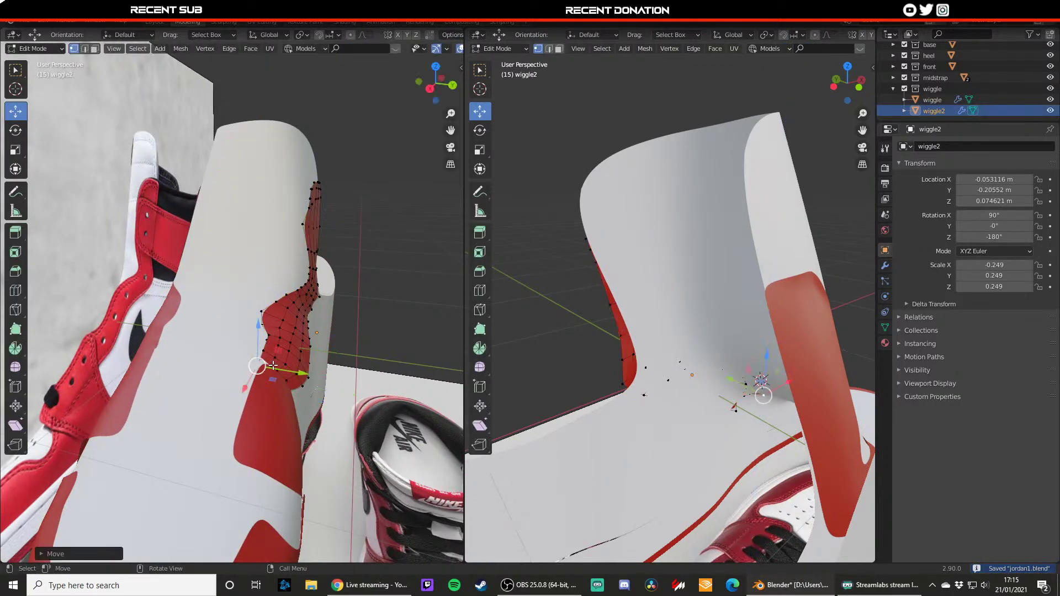
pyautogui.click(286, 366)
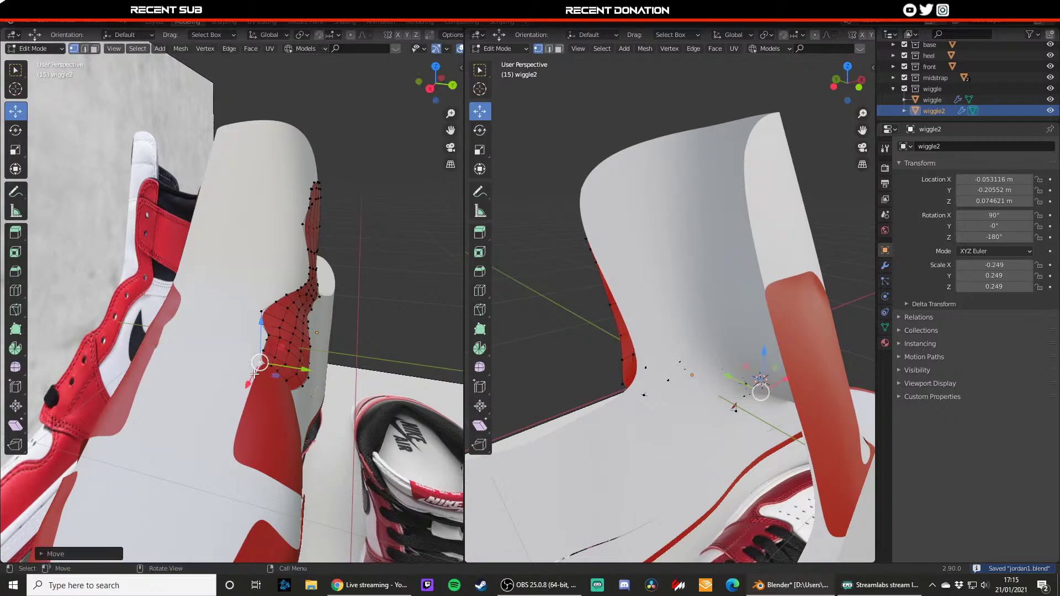
pyautogui.press('Tab')
pyautogui.click(267, 390)
pyautogui.scroll(-3, 385, 249)
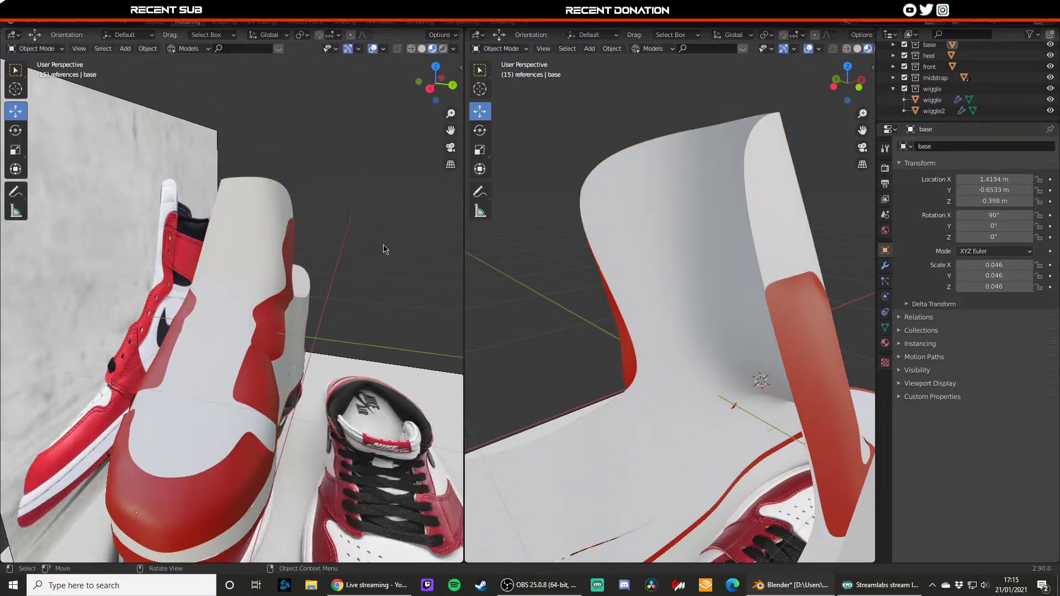
# - Look over the whole shoe from the toe and side, and save the file
pyautogui.scroll(-3, 385, 249)
pyautogui.moveTo(216, 408); pyautogui.dragTo(200, 345, button='middle')
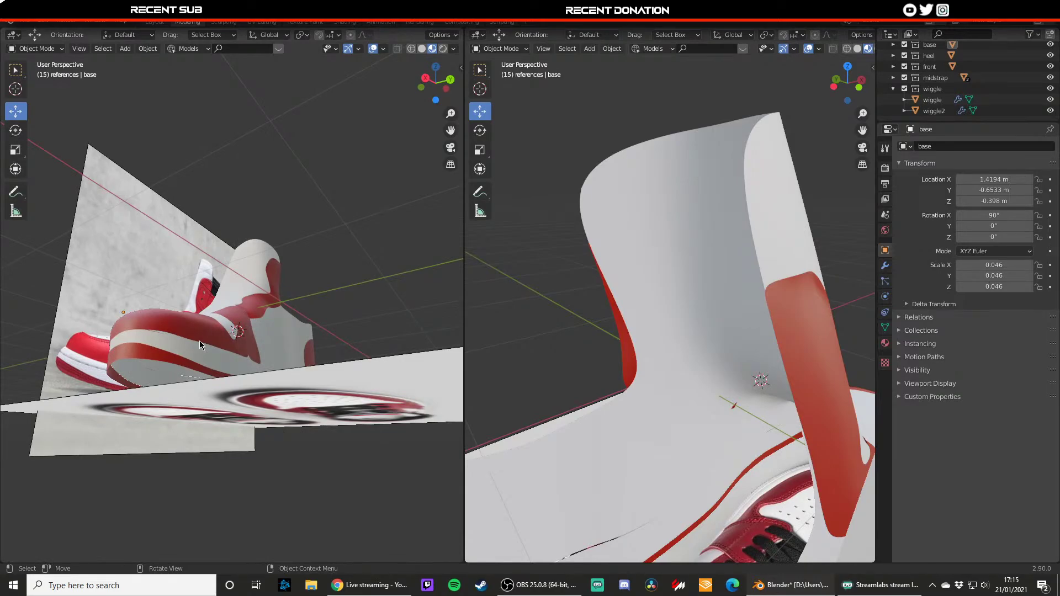
pyautogui.moveTo(200, 346); pyautogui.dragTo(222, 366, button='middle')
pyautogui.hotkey('ctrl', 's')
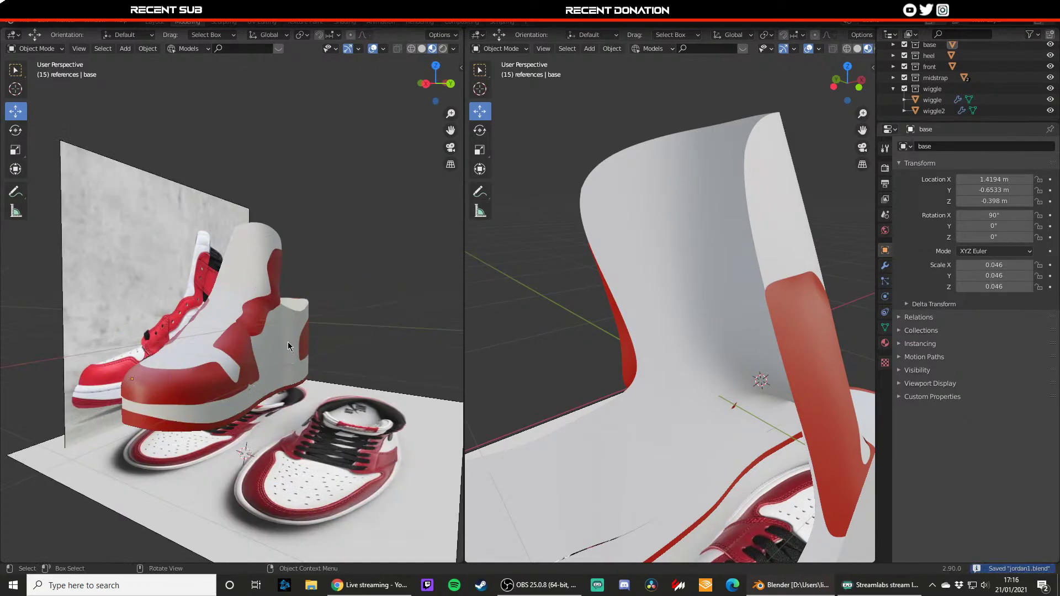
# - Select the side reference image, move it along Y closer to the shoe model, and return to the front view
pyautogui.press('KP_1')
pyautogui.click(300, 344)
pyautogui.moveTo(370, 326); pyautogui.dragTo(284, 371, button='middle')
pyautogui.moveTo(187, 310); pyautogui.dragTo(342, 324)
pyautogui.press('KP_1')
pyautogui.rightClick(370, 218)
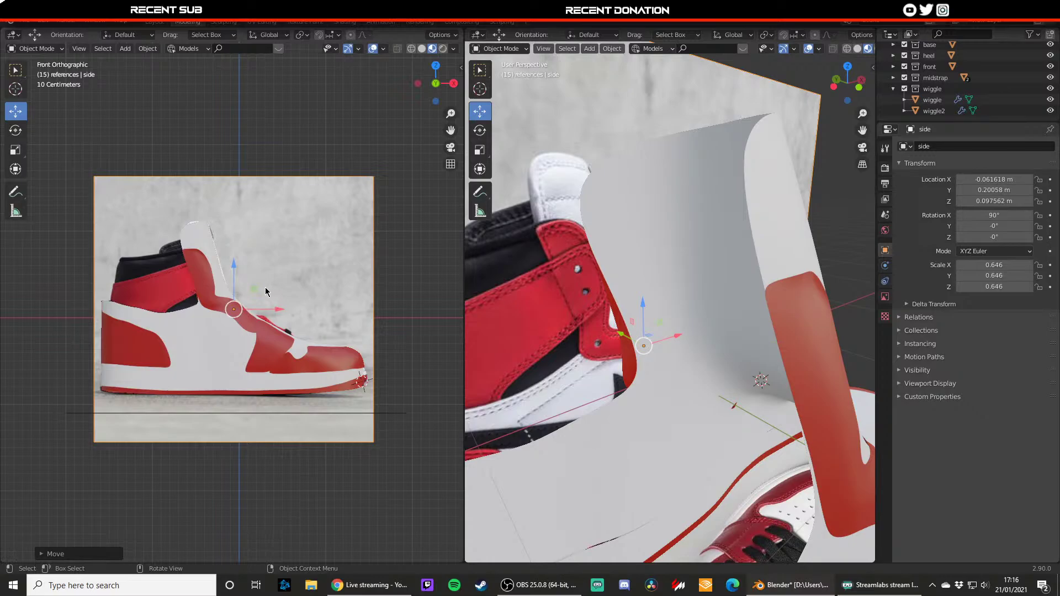
# - Display the model as wireframe and compare the heel and collar outlines with the side and top reference photos
pyautogui.scroll(3, 264, 285)
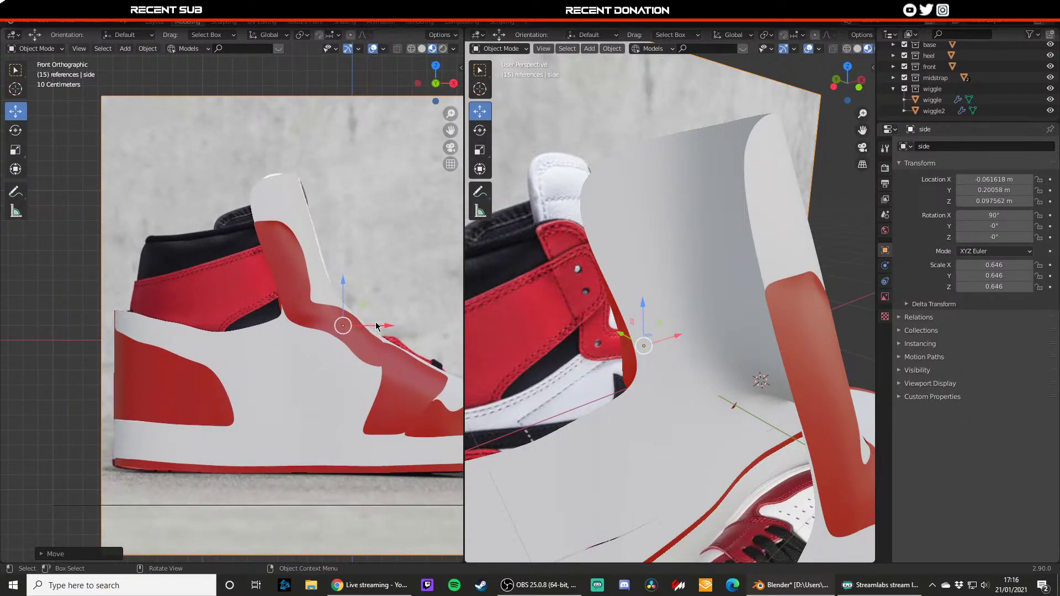
pyautogui.press('z')
pyautogui.click(313, 316)
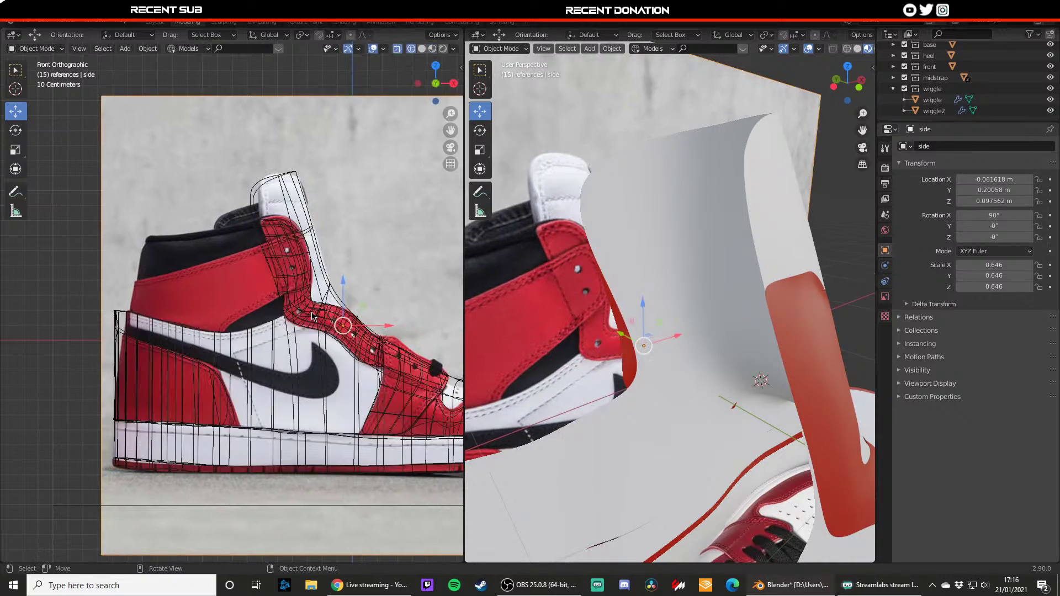
pyautogui.keyDown('shift'); pyautogui.moveTo(312, 316); pyautogui.dragTo(337, 317, button='middle'); pyautogui.keyUp('shift')
pyautogui.press('1')
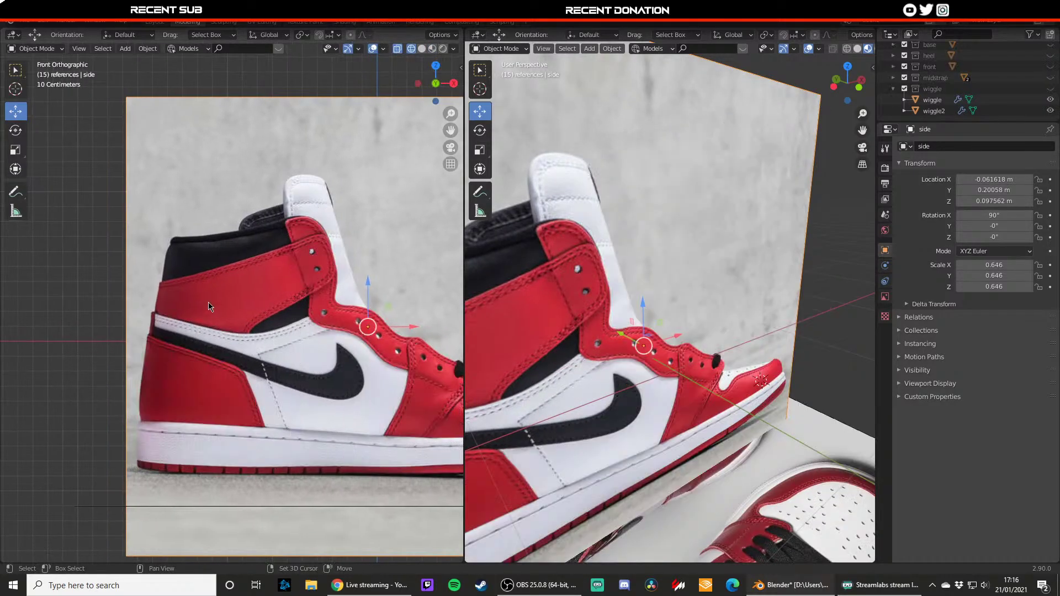
pyautogui.hotkey('alt', 'h')
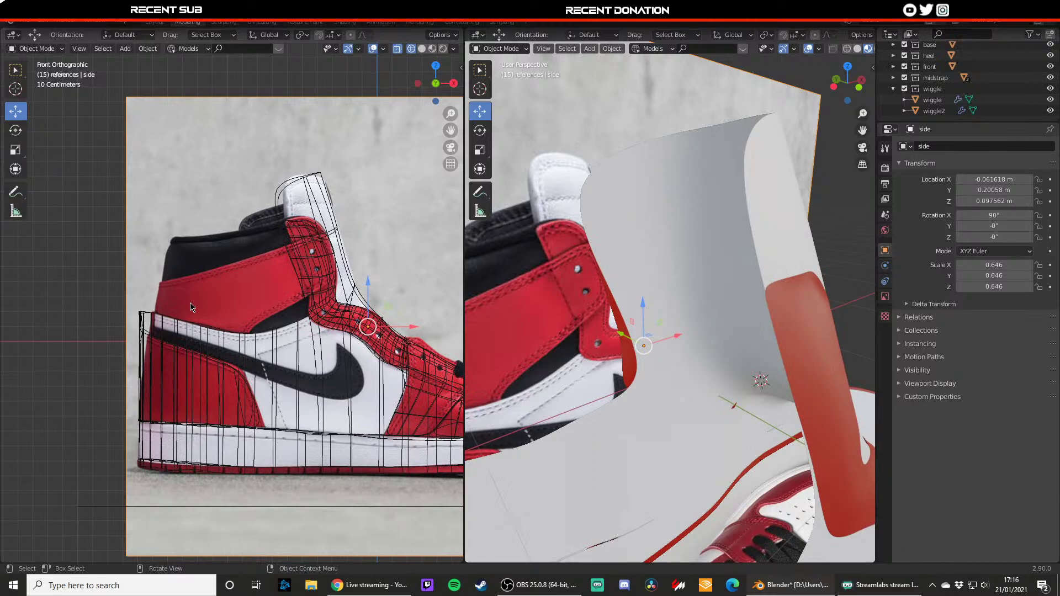
pyautogui.press('KP_7')
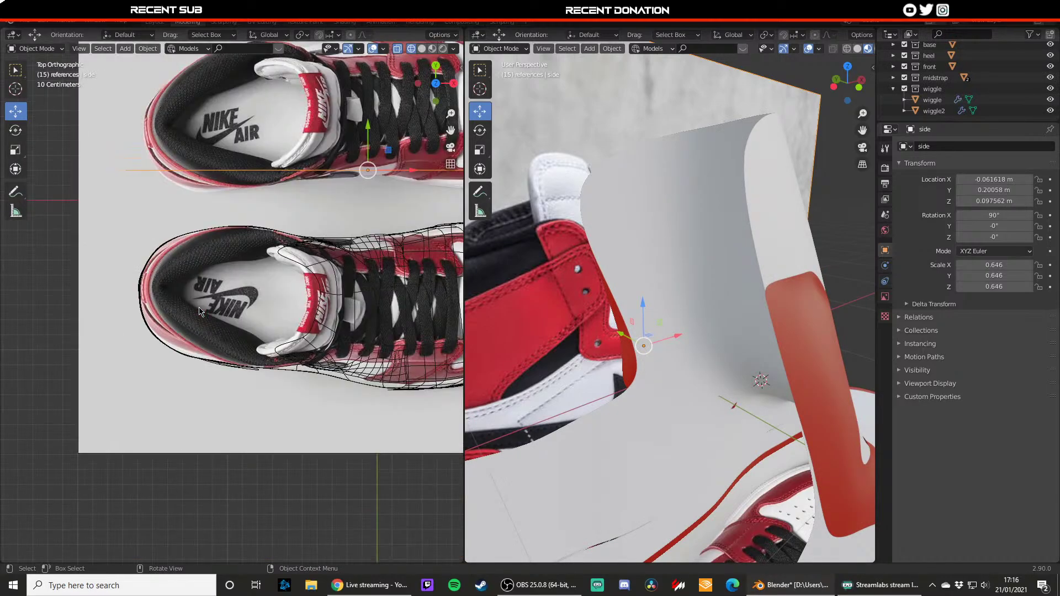
pyautogui.press('KP_1')
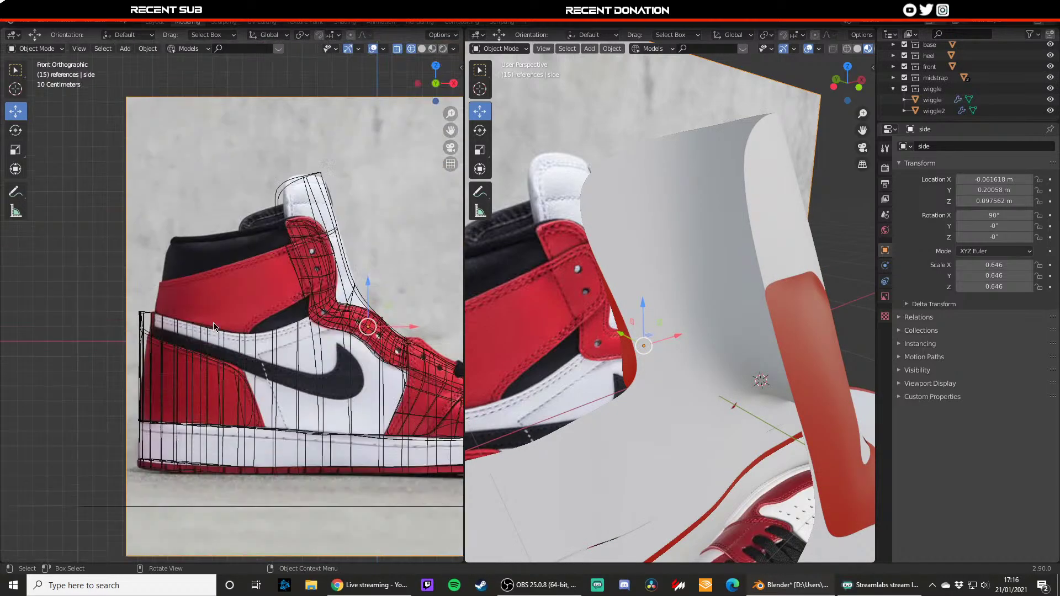
# - Edit the base mesh, select the top edge vertices at the heel, and shift them forward along X
pyautogui.scroll(1, 203, 315)
pyautogui.click(208, 334)
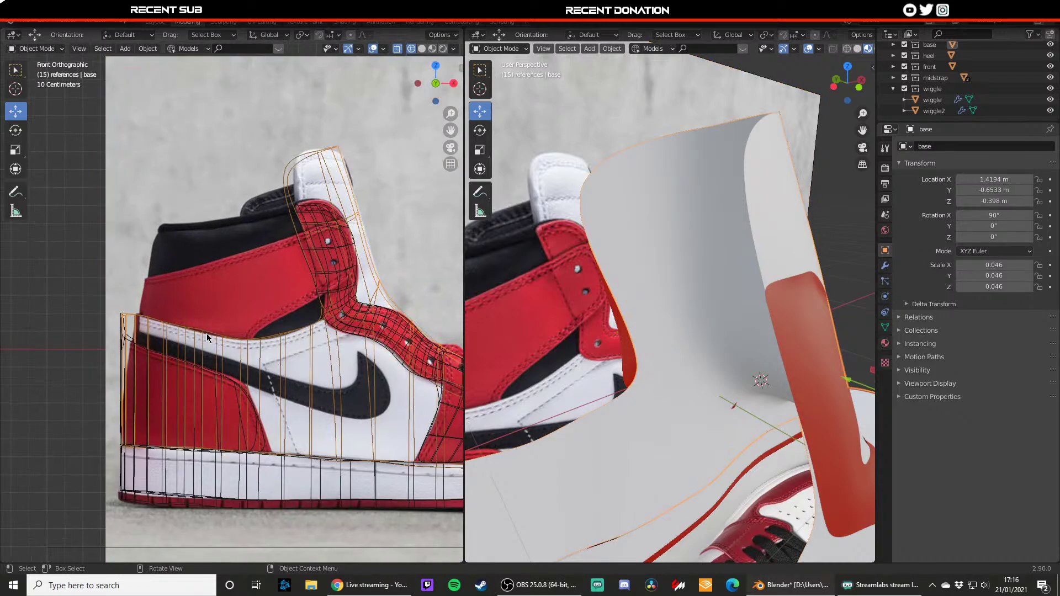
pyautogui.press('Tab')
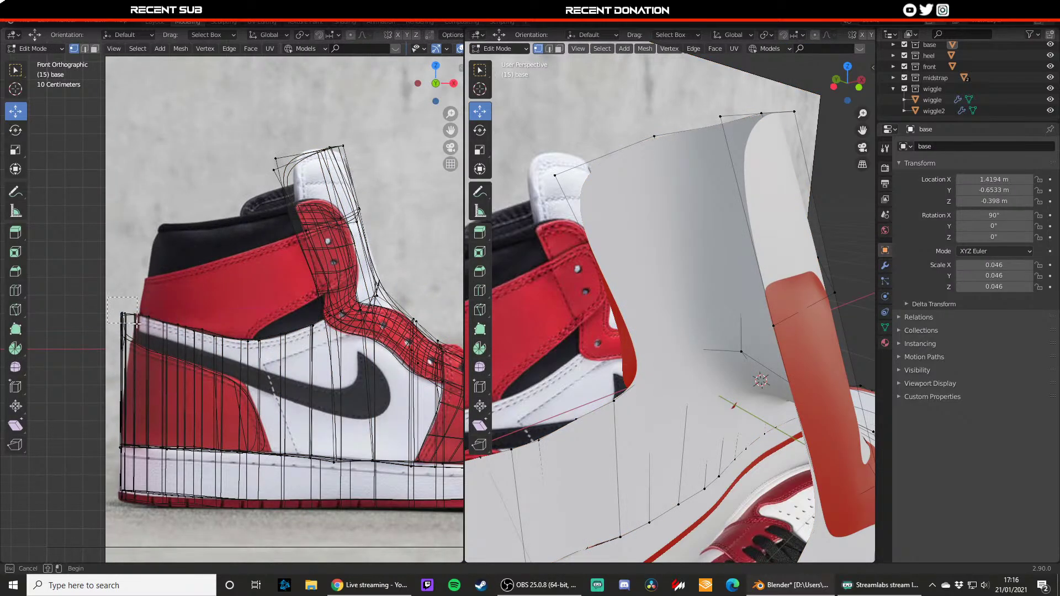
pyautogui.moveTo(138, 323); pyautogui.dragTo(177, 319)
pyautogui.hotkey('ctrl', 'z')
pyautogui.press('z')
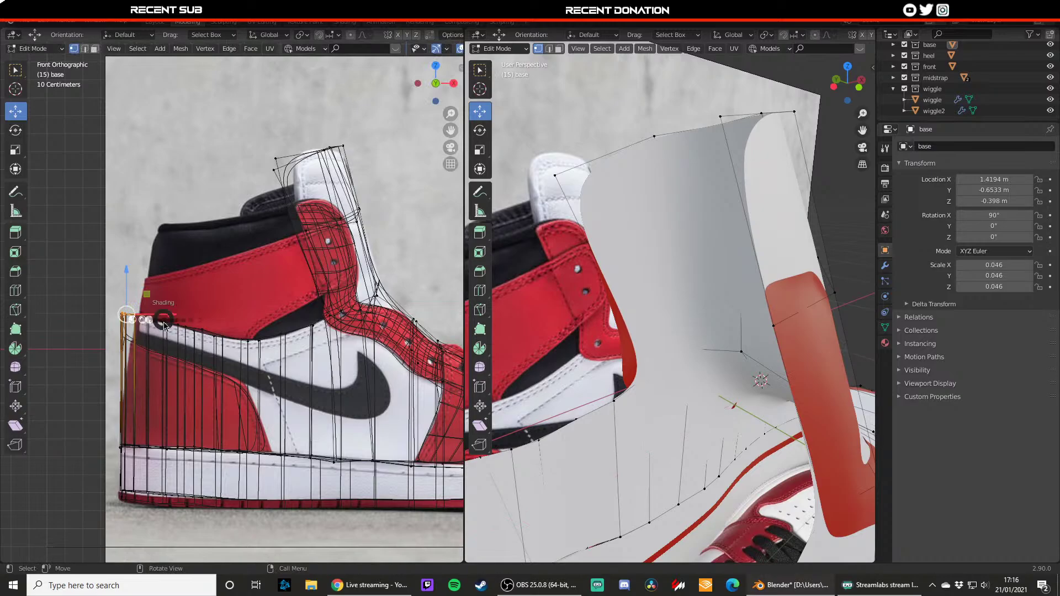
pyautogui.moveTo(164, 325)
pyautogui.mouseDown(button='middle')
pyautogui.moveTo(238, 371)
pyautogui.moveTo(221, 371)
pyautogui.moveTo(196, 327)
pyautogui.mouseUp(button='middle')
pyautogui.press('g')
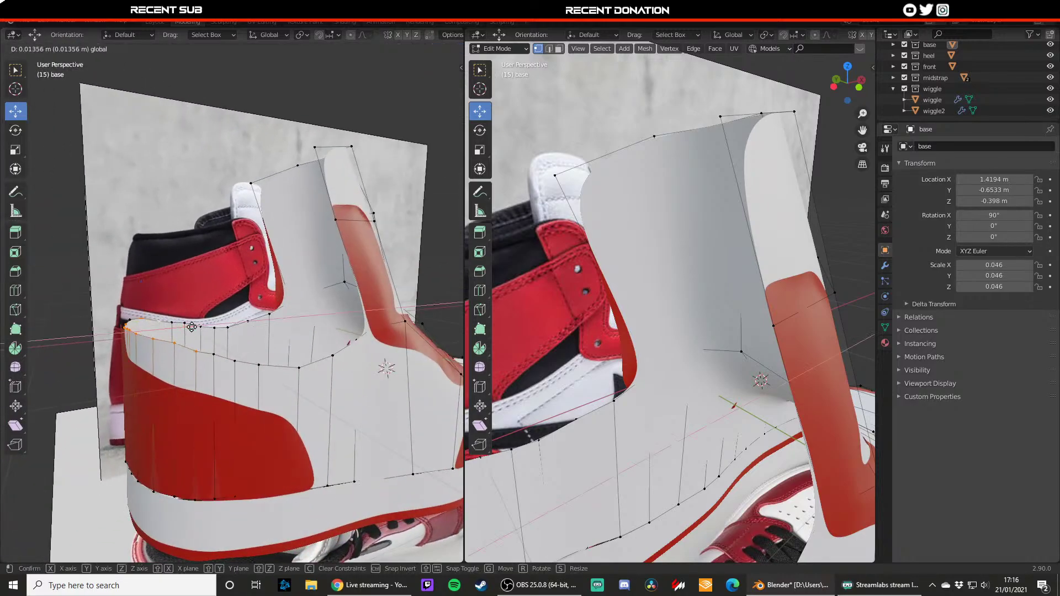
pyautogui.click(195, 327)
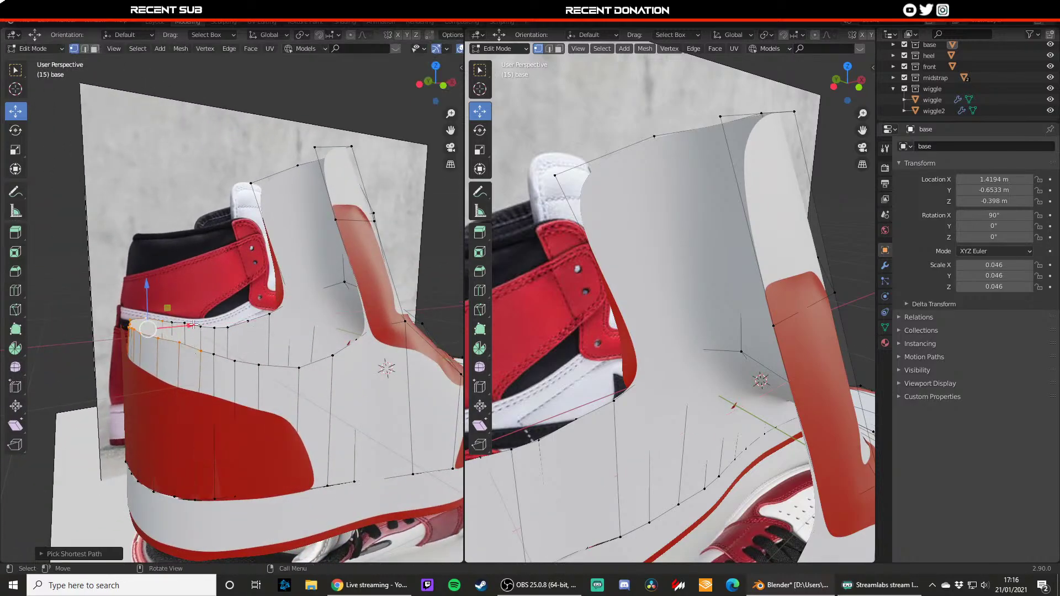
# - Adjust the vertices around the back of the base's heel opening, nudging them along X
pyautogui.moveTo(197, 352); pyautogui.dragTo(306, 356, button='middle')
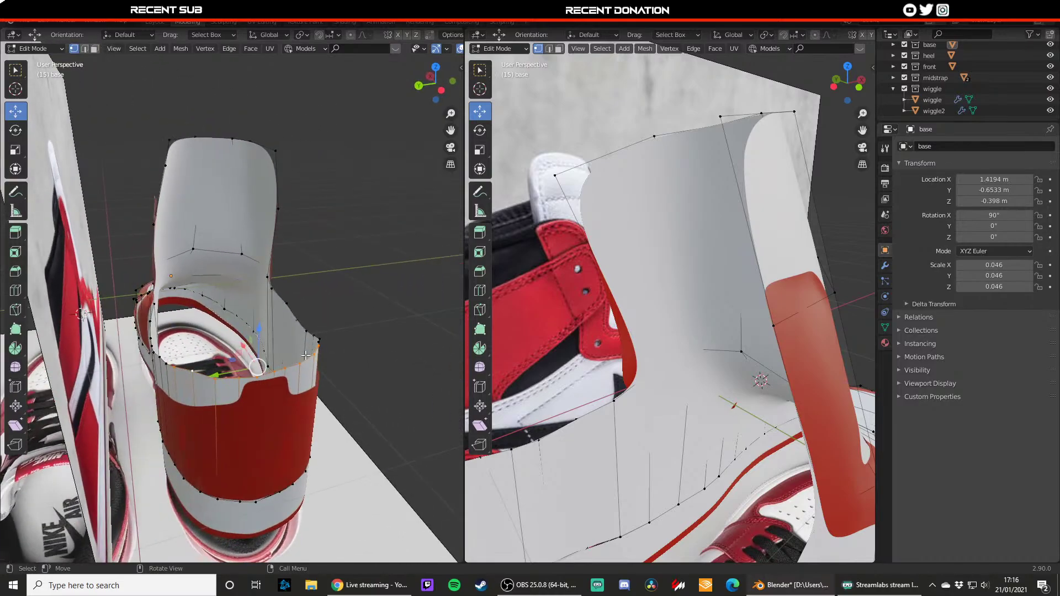
pyautogui.moveTo(172, 362); pyautogui.dragTo(201, 345, button='middle')
pyautogui.press('g')
pyautogui.click(234, 369)
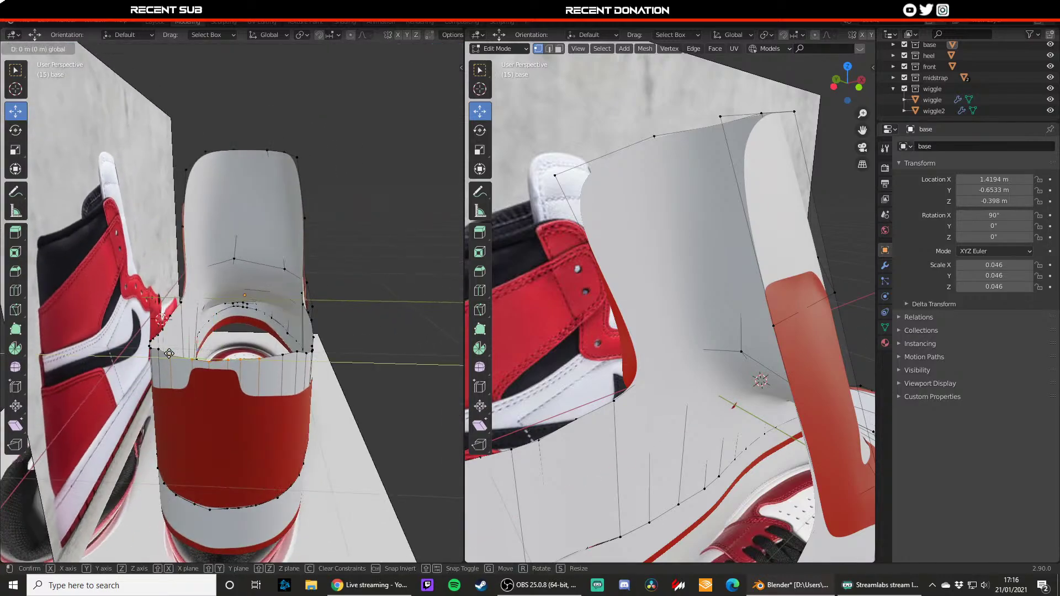
pyautogui.moveTo(253, 361); pyautogui.dragTo(173, 356, button='middle')
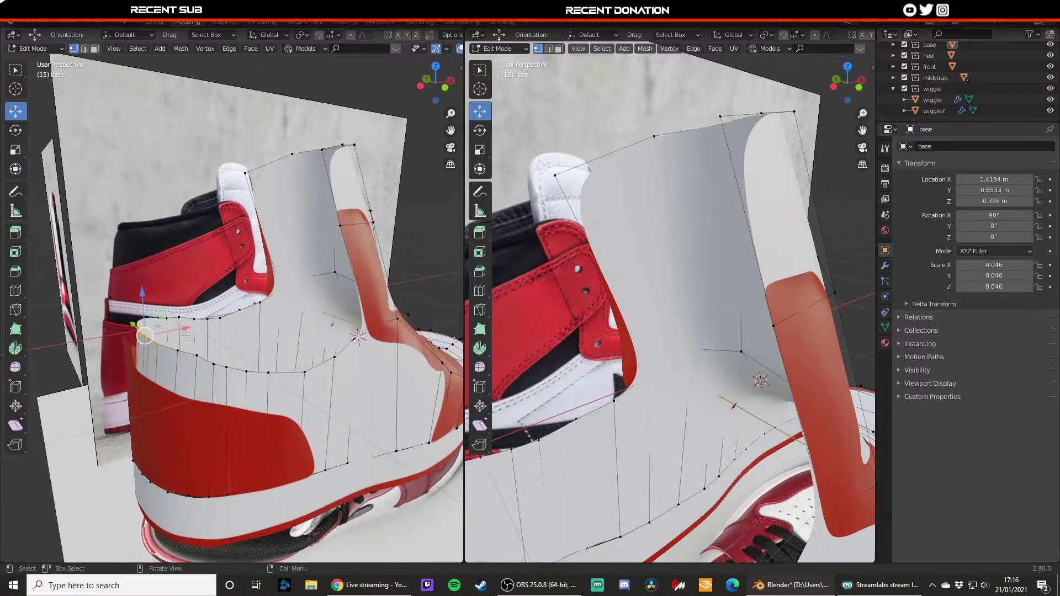
pyautogui.moveTo(188, 330); pyautogui.dragTo(184, 331)
# - Check the base's heel rim against the side reference in orthographic views, comparing wireframe and material preview shading
pyautogui.click(418, 87)
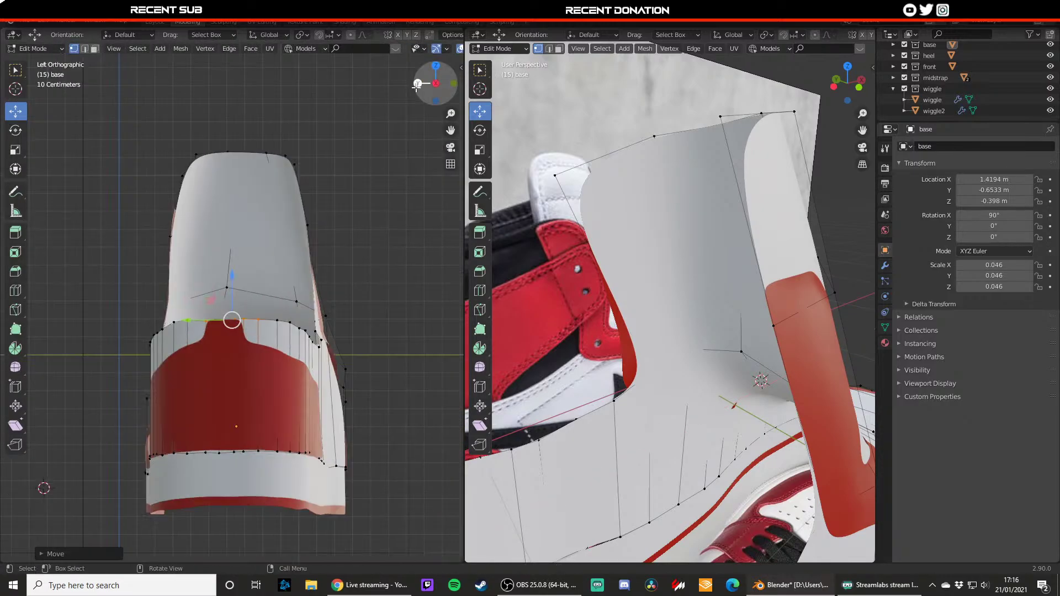
pyautogui.click(452, 83)
pyautogui.scroll(-8, 573, 354)
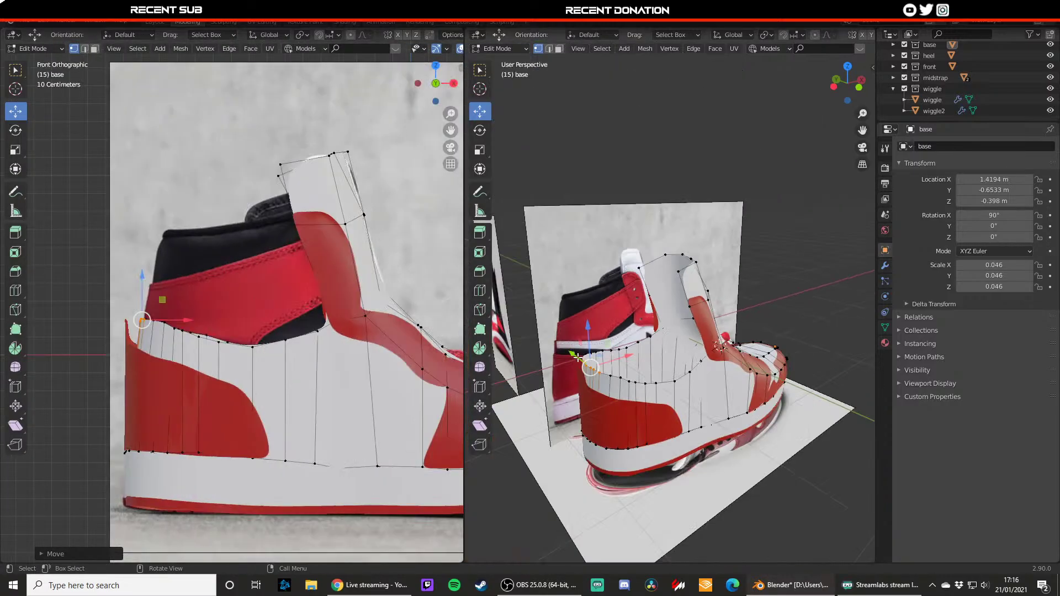
pyautogui.scroll(7, 616, 344)
pyautogui.press('z')
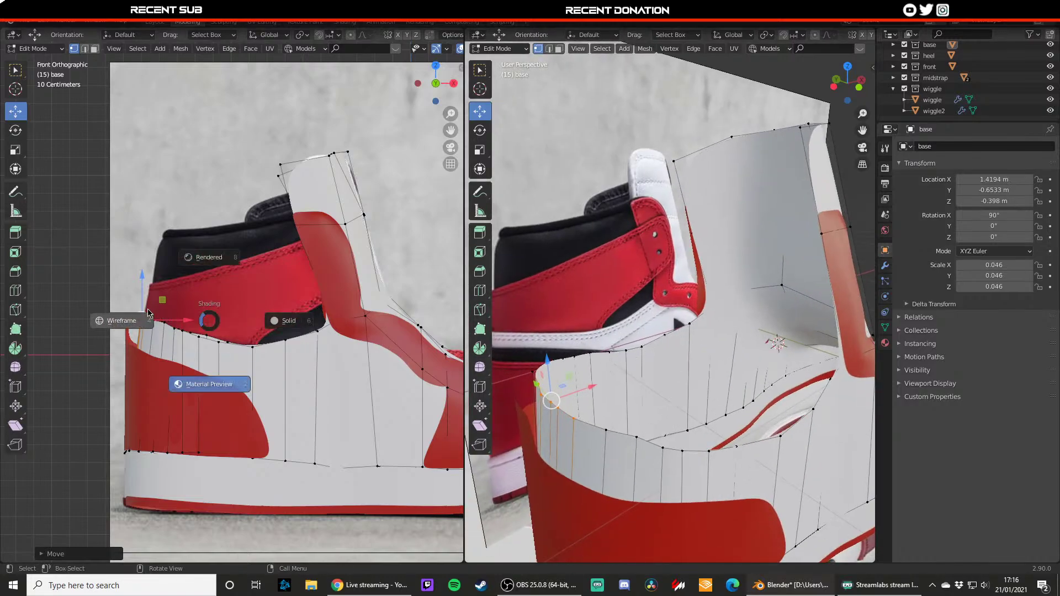
pyautogui.click(169, 327)
pyautogui.press('z')
pyautogui.click(174, 367)
# - Nudge the base's rear collar vertices slightly along X toward the toe and leave mesh editing
pyautogui.moveTo(598, 416); pyautogui.dragTo(649, 412, button='middle')
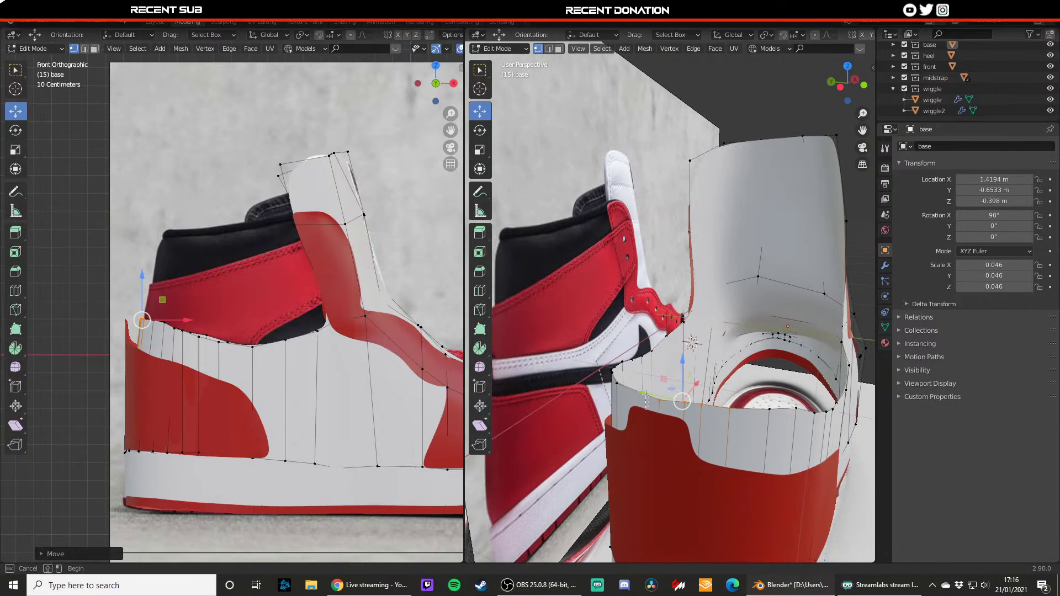
pyautogui.click(672, 410)
pyautogui.keyDown('ctrl'); pyautogui.click(657, 408); pyautogui.keyUp('ctrl')
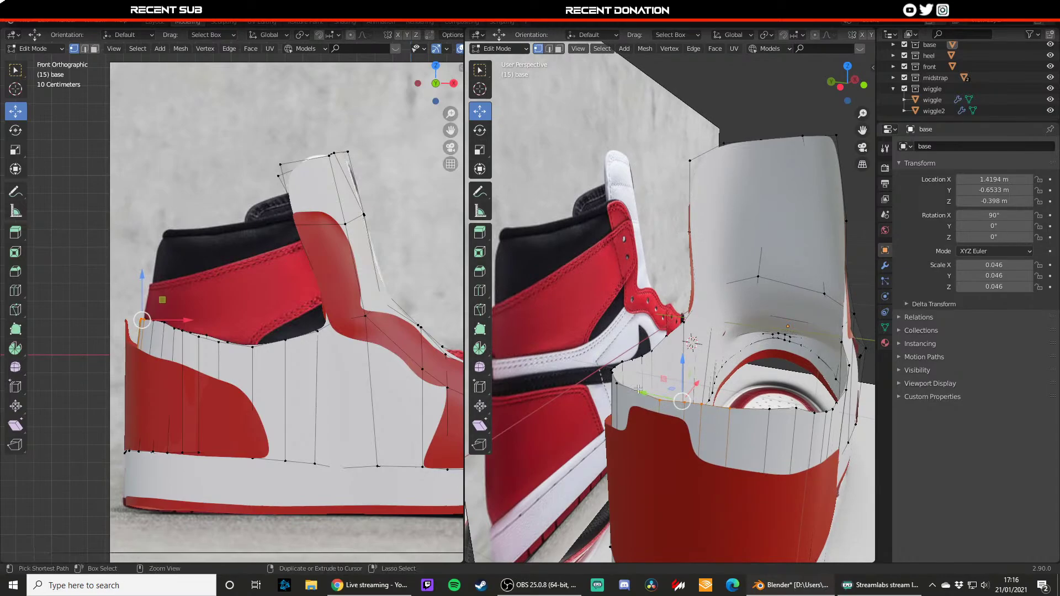
pyautogui.hotkey('ctrl', 'z')
pyautogui.moveTo(697, 385); pyautogui.dragTo(701, 383)
pyautogui.press('Tab')
# - Open the red heel panel for mesh editing and select the rear upper-edge vertices on its near side
pyautogui.click(665, 445)
pyautogui.moveTo(665, 445); pyautogui.dragTo(611, 436, button='middle')
pyautogui.keyDown('shift'); pyautogui.moveTo(544, 412); pyautogui.dragTo(629, 423, button='middle'); pyautogui.keyUp('shift')
pyautogui.press('Tab')
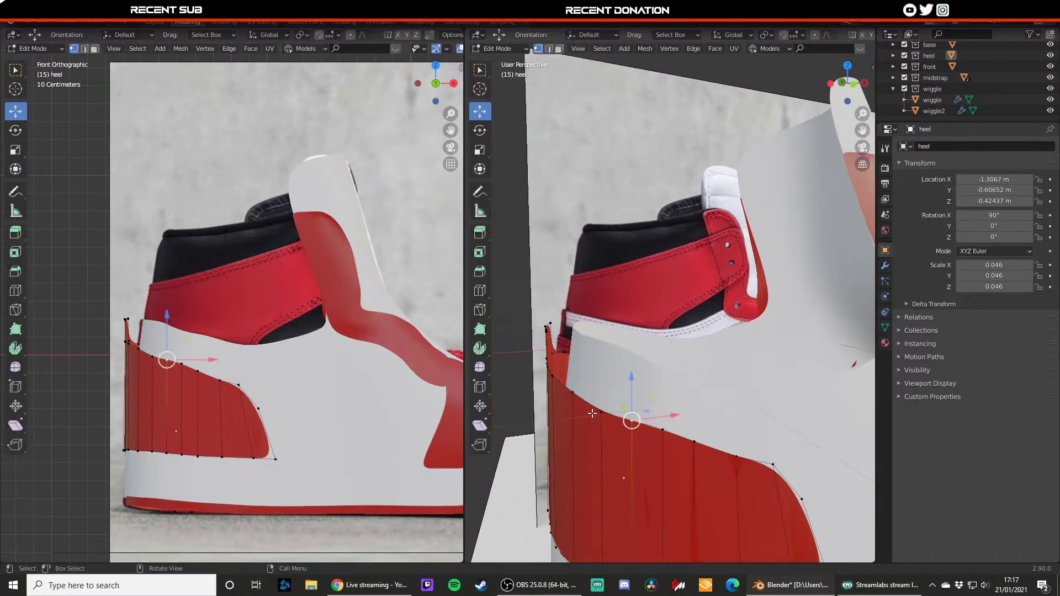
pyautogui.keyDown('shift'); pyautogui.click(595, 412); pyautogui.keyUp('shift')
pyautogui.keyDown('shift'); pyautogui.click(571, 391); pyautogui.keyUp('shift')
pyautogui.keyDown('shift'); pyautogui.click(567, 386); pyautogui.keyUp('shift')
pyautogui.hotkey('ctrl', 'z')
pyautogui.keyDown('shift'); pyautogui.click(554, 386); pyautogui.keyUp('shift')
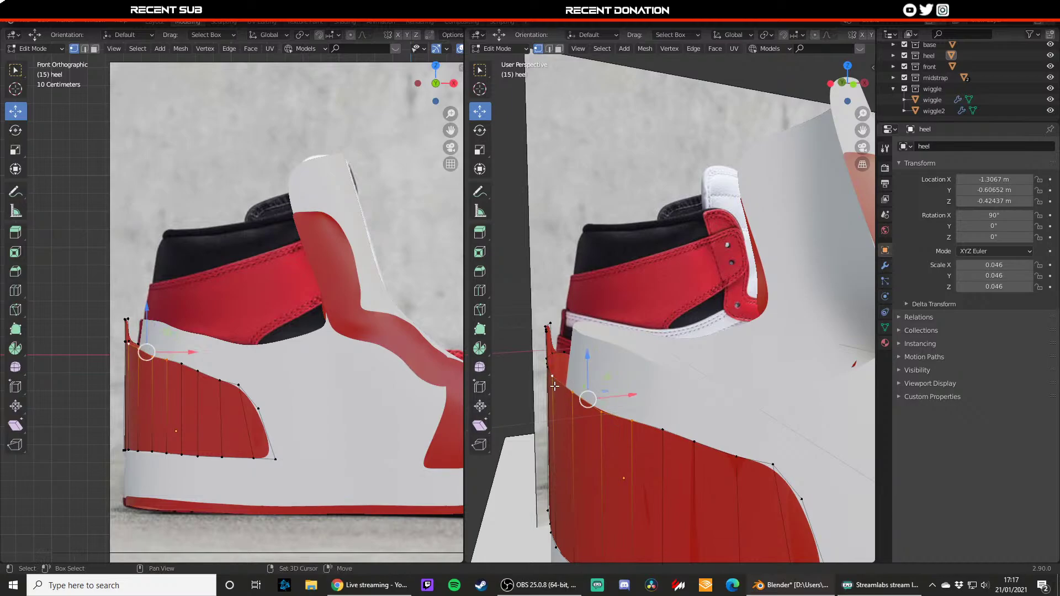
# - Add the heel tab and far-side upper vertices to the selection and shift them all forward along X toward the base
pyautogui.moveTo(554, 386); pyautogui.dragTo(747, 390, button='middle')
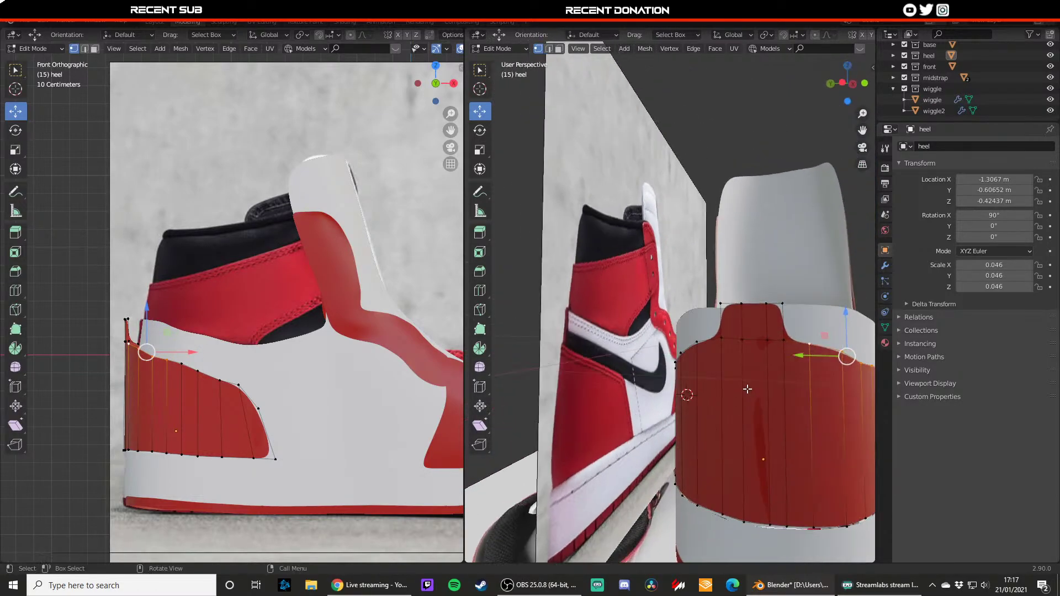
pyautogui.keyDown('shift'); pyautogui.moveTo(796, 372); pyautogui.dragTo(711, 296); pyautogui.keyUp('shift')
pyautogui.moveTo(717, 371); pyautogui.dragTo(762, 367, button='middle')
pyautogui.keyDown('shift'); pyautogui.moveTo(815, 366); pyautogui.dragTo(746, 323); pyautogui.keyUp('shift')
pyautogui.keyDown('shift'); pyautogui.click(727, 358); pyautogui.keyUp('shift')
pyautogui.moveTo(757, 366); pyautogui.dragTo(614, 381, button='middle')
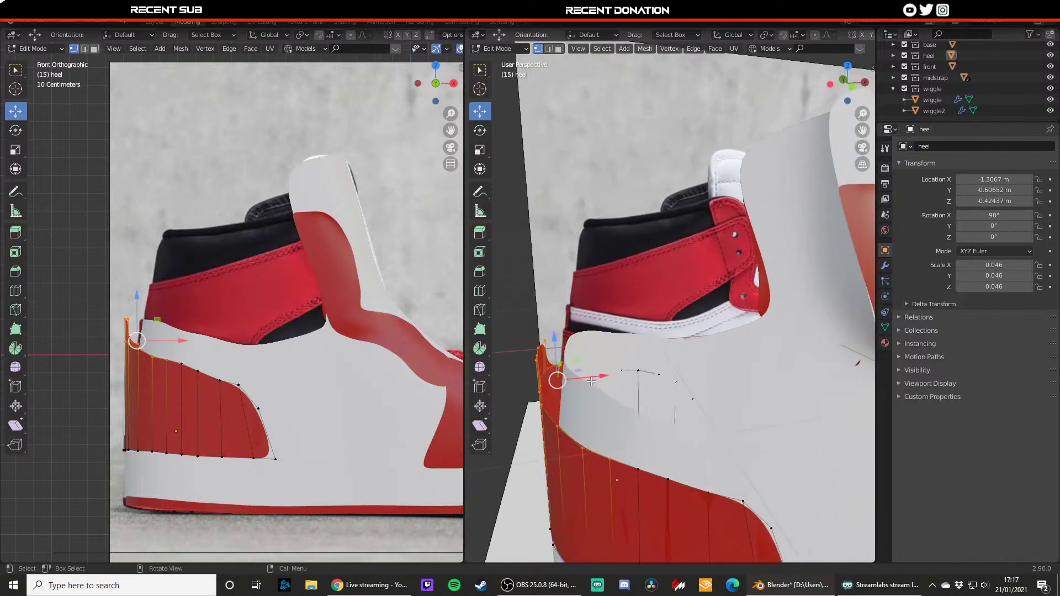
pyautogui.moveTo(591, 382); pyautogui.dragTo(628, 437)
# - Adjust the heel panel's upper-edge vertices near the back corner along X to even out its outline
pyautogui.click(596, 442)
pyautogui.click(623, 456)
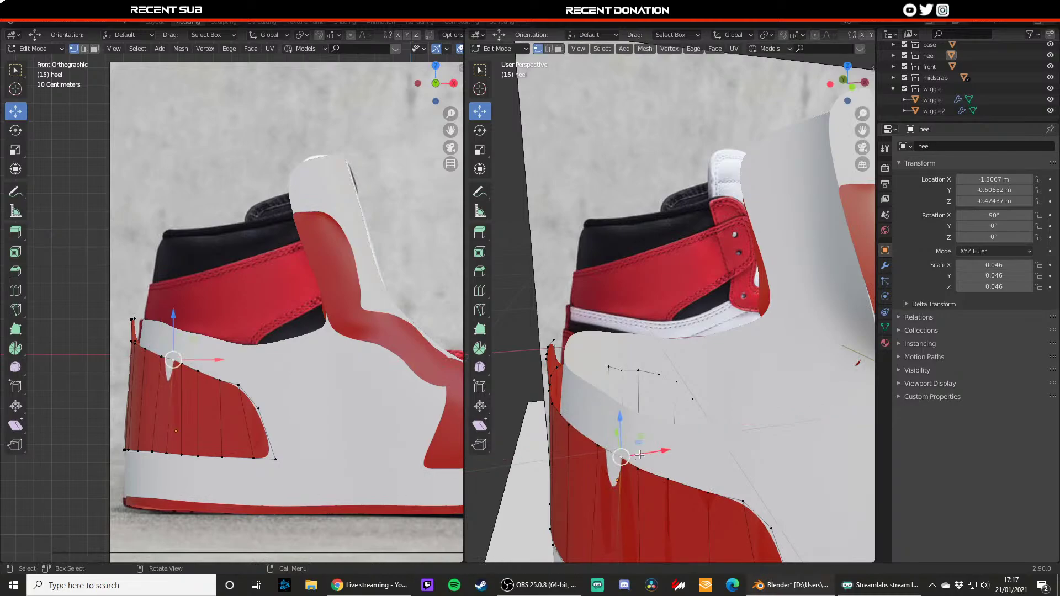
pyautogui.press('g')
pyautogui.press('x')
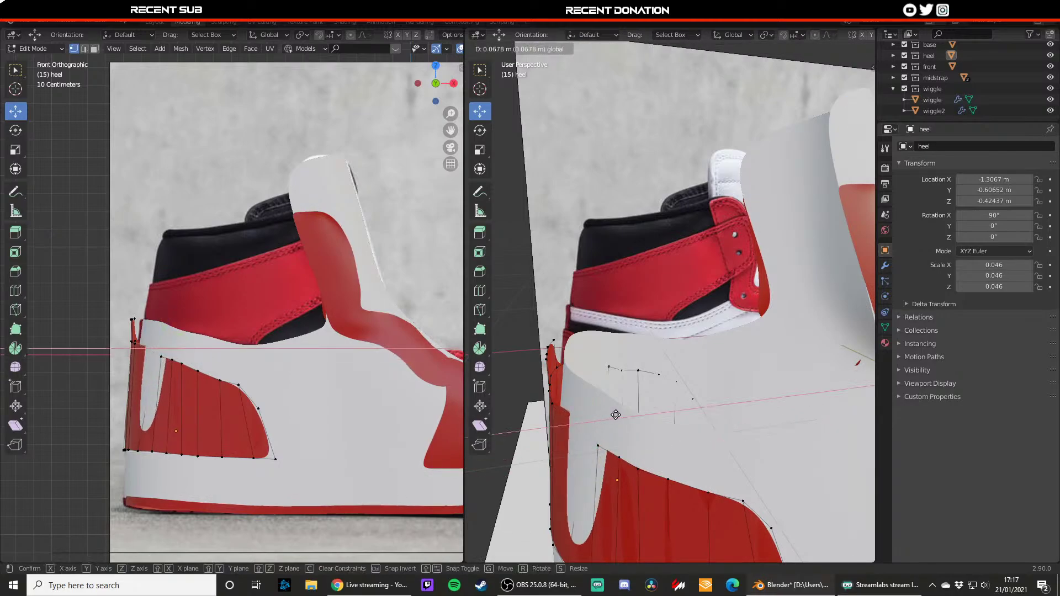
pyautogui.click(589, 399)
# - Extend the vertex selection at the heel tab and move it along X against the base's collar
pyautogui.moveTo(589, 398); pyautogui.dragTo(661, 375, button='middle')
pyautogui.keyDown('shift'); pyautogui.click(634, 360); pyautogui.keyUp('shift')
pyautogui.press('g')
pyautogui.press('x')
pyautogui.click(662, 365)
# - Switch to edge selection and shift the heel tab's side edge horizontally, keeping its height locked
pyautogui.press('2')
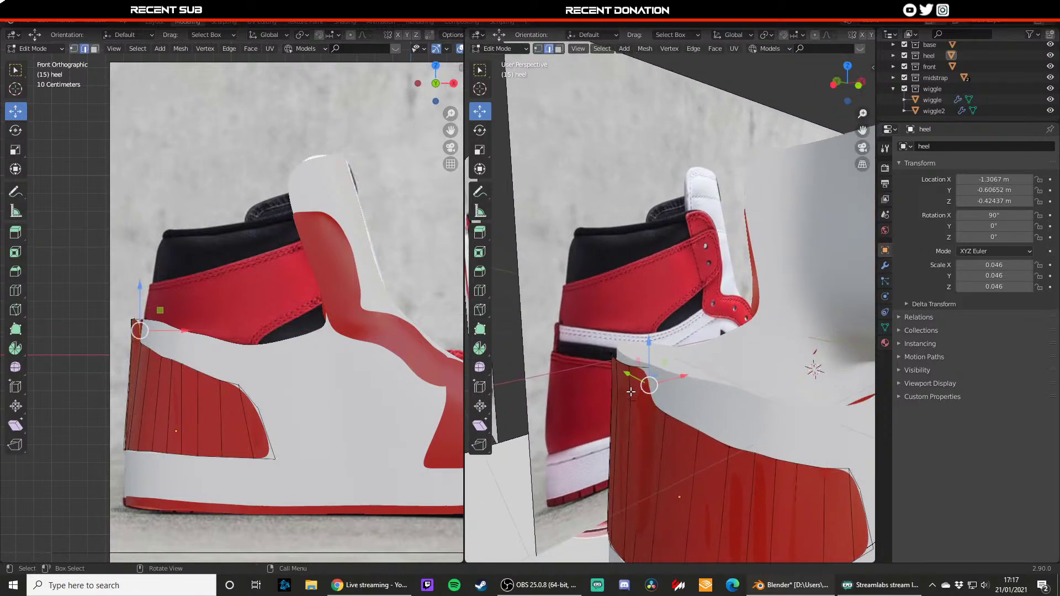
pyautogui.press('g')
pyautogui.press('x')
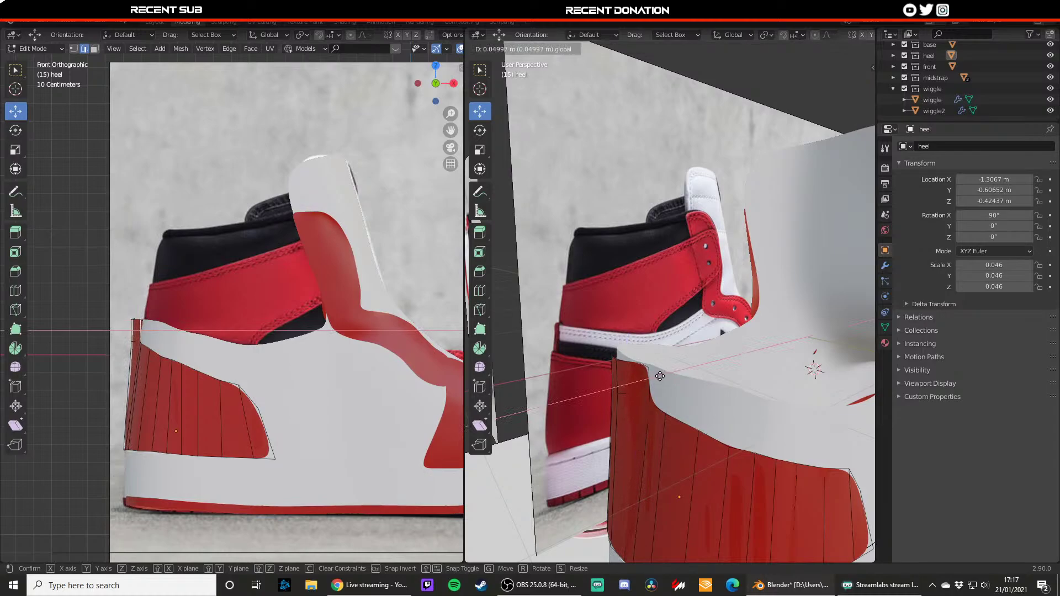
pyautogui.click(651, 384)
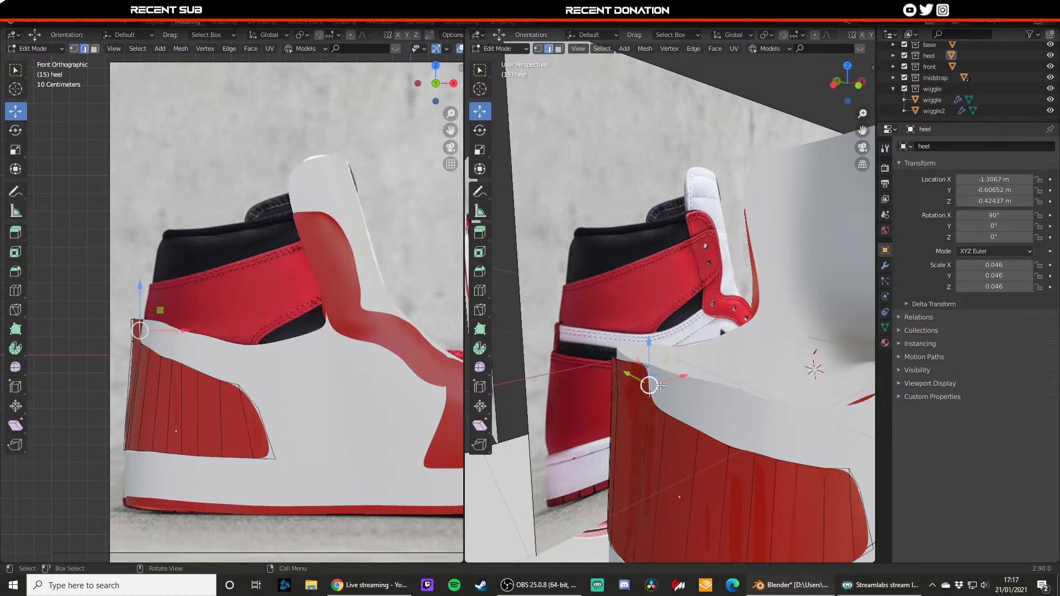
pyautogui.press('g')
pyautogui.hotkey('shift', 'z')
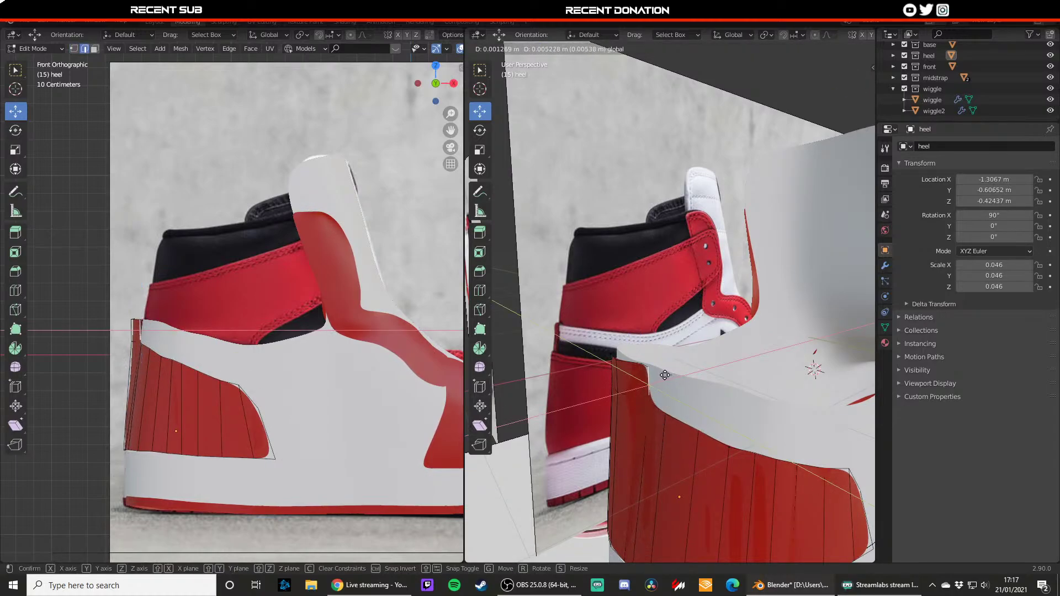
pyautogui.moveTo(664, 375); pyautogui.dragTo(664, 375)
# - Move the heel tab's side and corner edges along X to fit them against the base's curved collar
pyautogui.moveTo(631, 394); pyautogui.dragTo(648, 407, button='middle')
pyautogui.click(648, 387)
pyautogui.moveTo(678, 380); pyautogui.dragTo(686, 377)
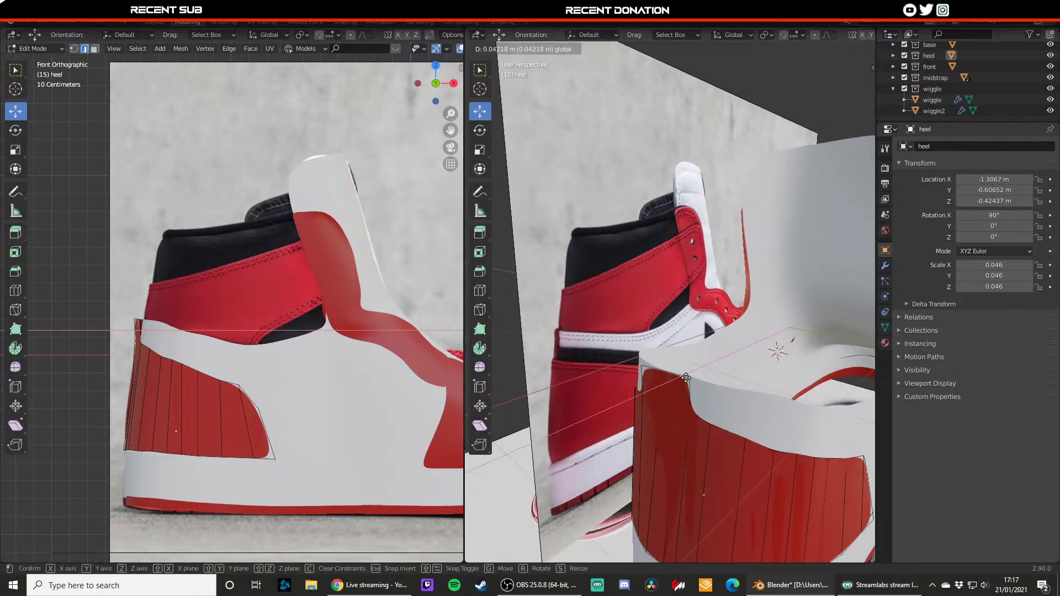
pyautogui.click(656, 400)
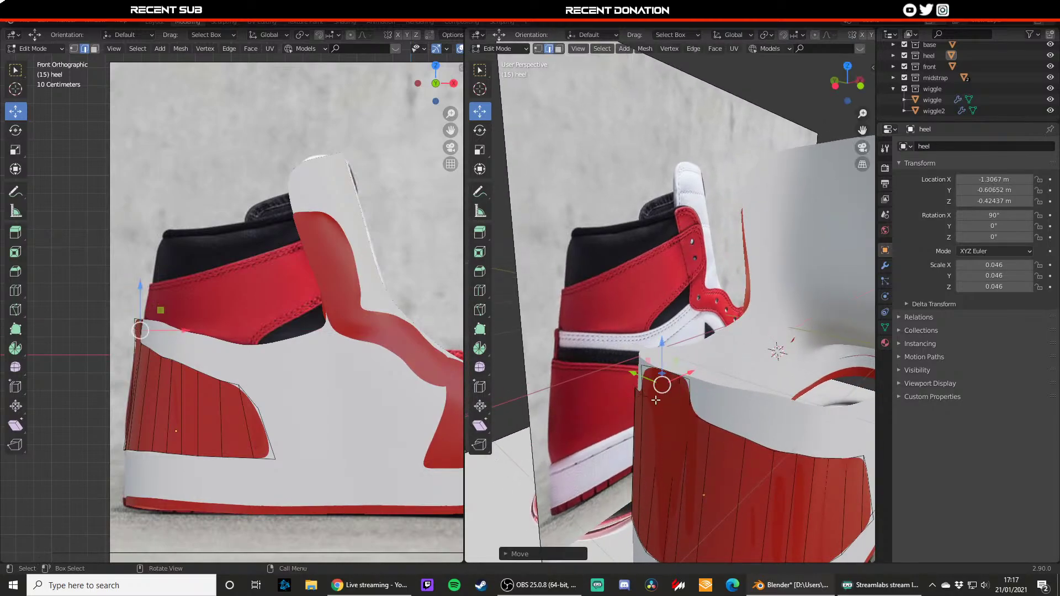
pyautogui.moveTo(655, 400)
pyautogui.mouseDown(button='middle')
pyautogui.moveTo(687, 415)
pyautogui.moveTo(645, 405)
pyautogui.mouseUp(button='middle')
pyautogui.click(717, 409)
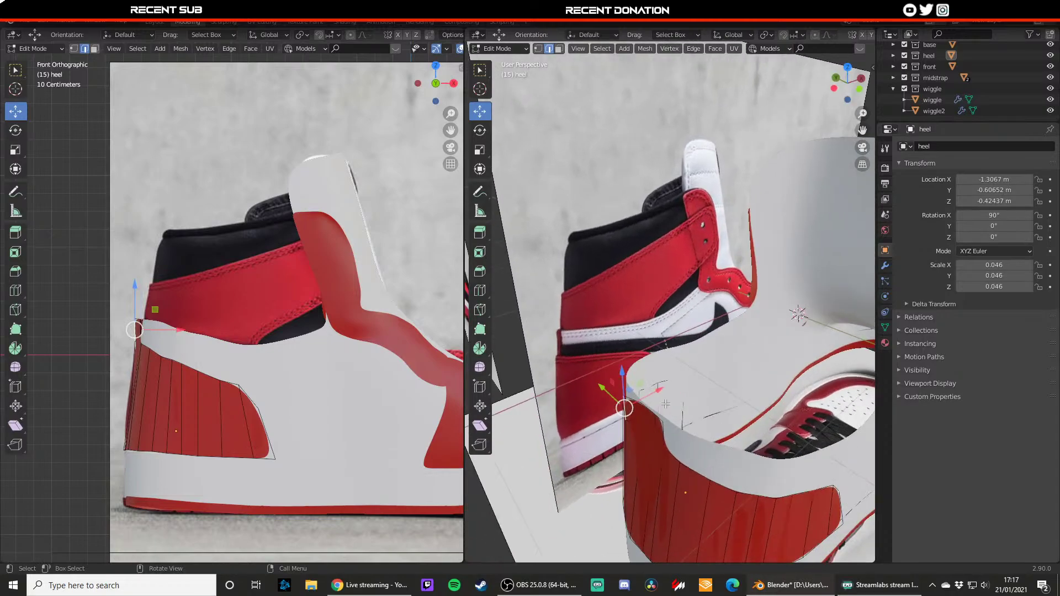
pyautogui.moveTo(658, 394); pyautogui.dragTo(666, 391)
# - Switch to vertex selection and nudge the heel panel vertex beside the tab slightly along X
pyautogui.moveTo(627, 404); pyautogui.dragTo(650, 412, button='middle')
pyautogui.press('1')
pyautogui.click(665, 410)
pyautogui.click(653, 410)
pyautogui.moveTo(673, 393); pyautogui.dragTo(673, 392)
# - Select the neighbouring upper-edge vertex beside the heel tab at close range and reposition it against the base
pyautogui.scroll(4, 653, 415)
pyautogui.moveTo(653, 415); pyautogui.dragTo(685, 441, button='middle')
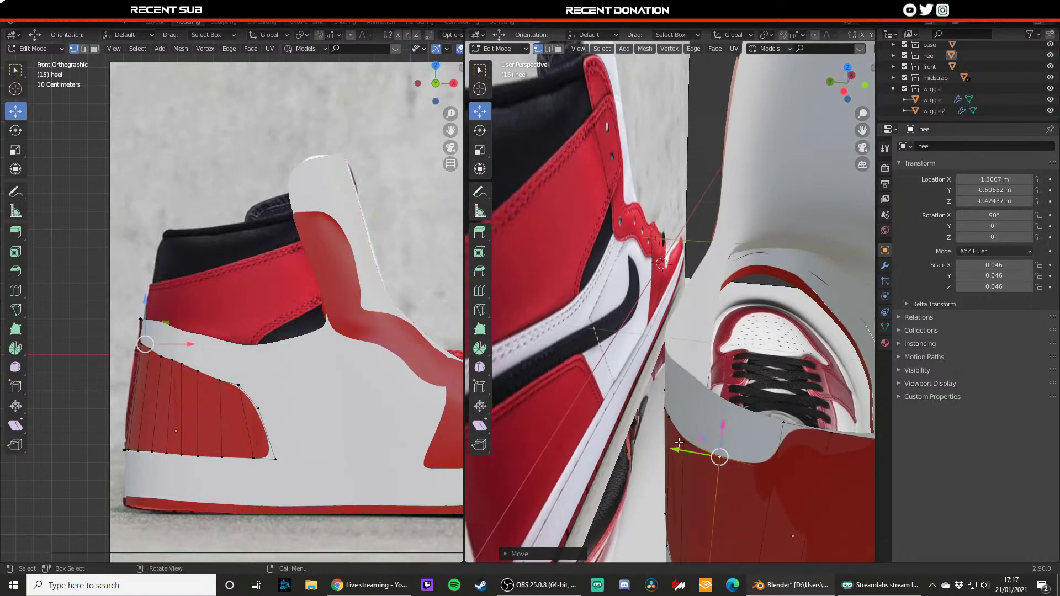
pyautogui.click(685, 435)
pyautogui.press('g')
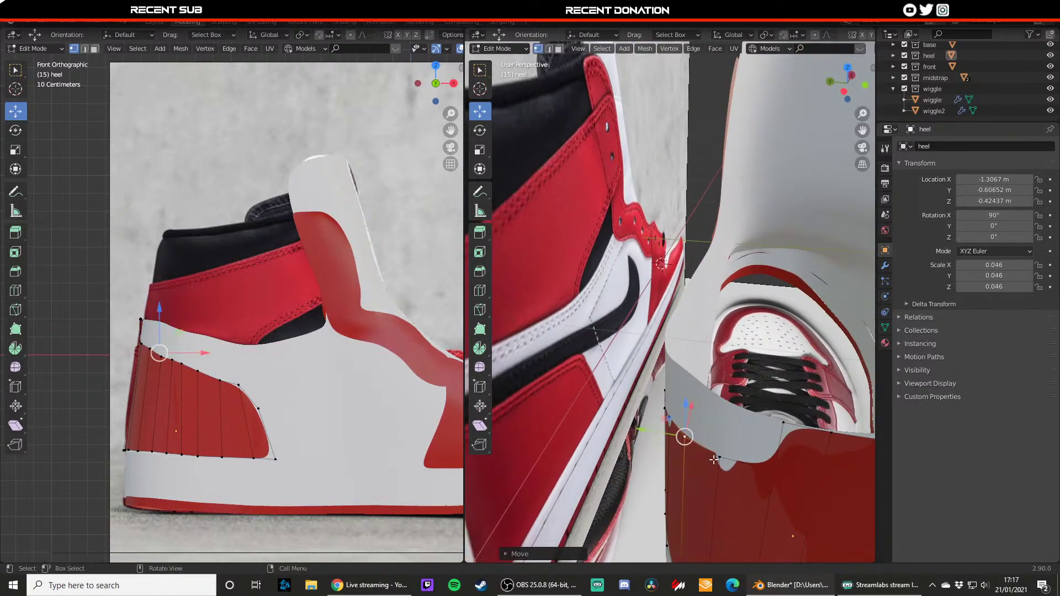
# - Nudge the vertices along the heel piece's upper edge so they sit against the shoe's base surface
pyautogui.press('z')
pyautogui.moveTo(720, 436); pyautogui.dragTo(723, 430)
pyautogui.moveTo(722, 430); pyautogui.dragTo(697, 451, button='middle')
pyautogui.moveTo(684, 435); pyautogui.dragTo(682, 435)
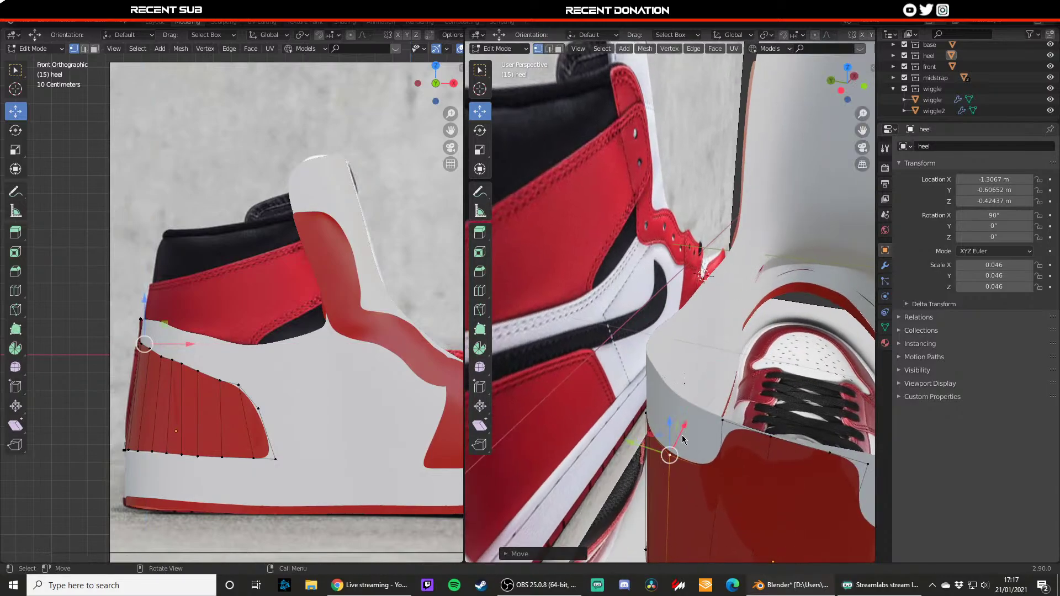
pyautogui.press('Tab')
# - Examine the whole shoe model against the side reference to find the uncovered black and red ankle areas
pyautogui.scroll(-4, 681, 435)
pyautogui.moveTo(681, 435); pyautogui.dragTo(586, 381, button='middle')
pyautogui.scroll(-2, 585, 381)
pyautogui.click(562, 381)
pyautogui.moveTo(598, 442); pyautogui.dragTo(586, 415, button='middle')
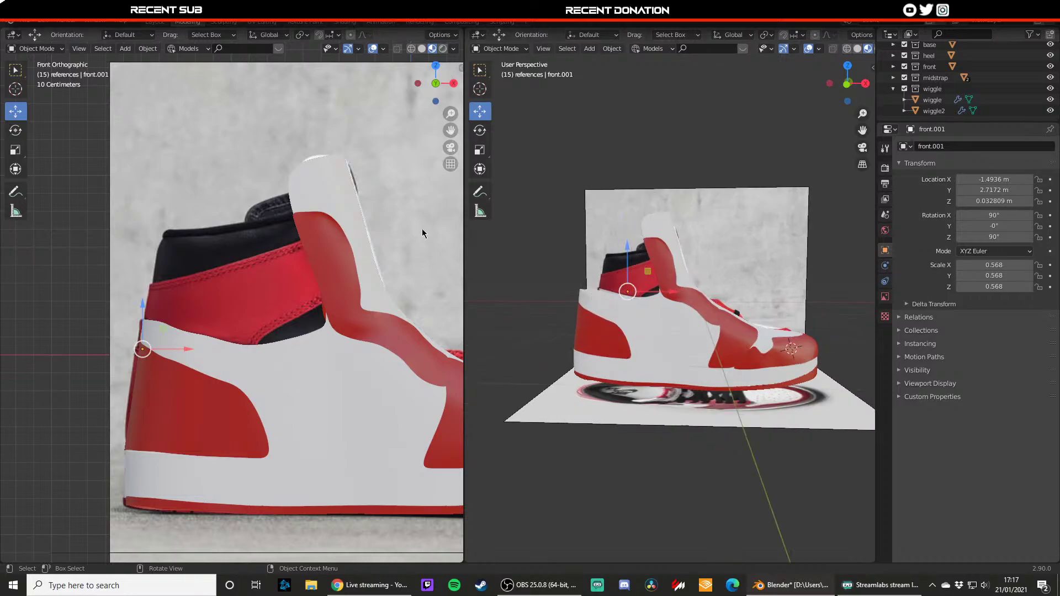
pyautogui.scroll(3, 234, 262)
pyautogui.scroll(-3, 234, 262)
pyautogui.click(271, 222)
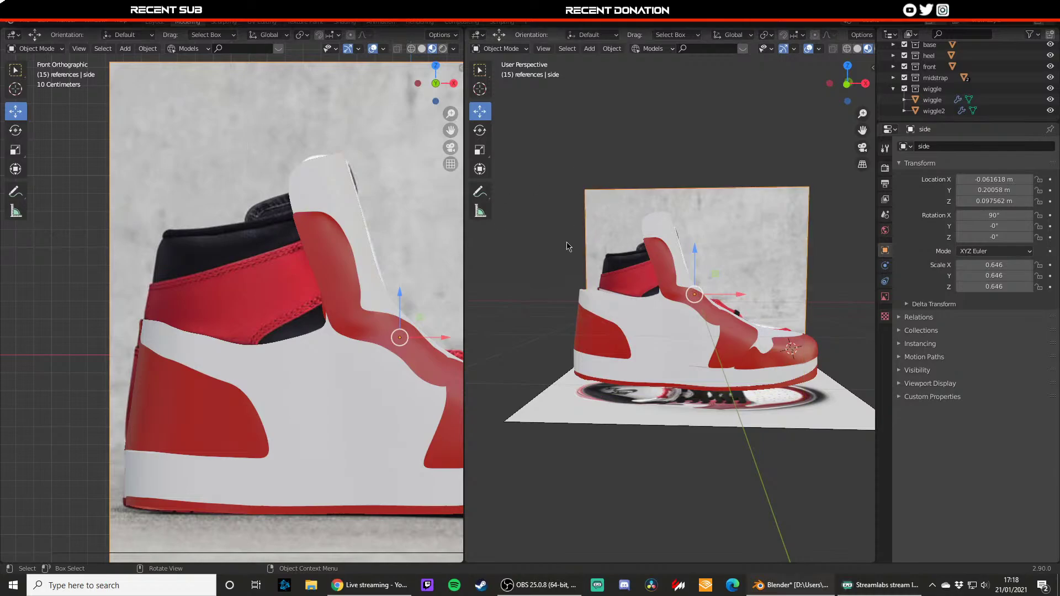
pyautogui.press('KP_1')
pyautogui.scroll(5, 585, 254)
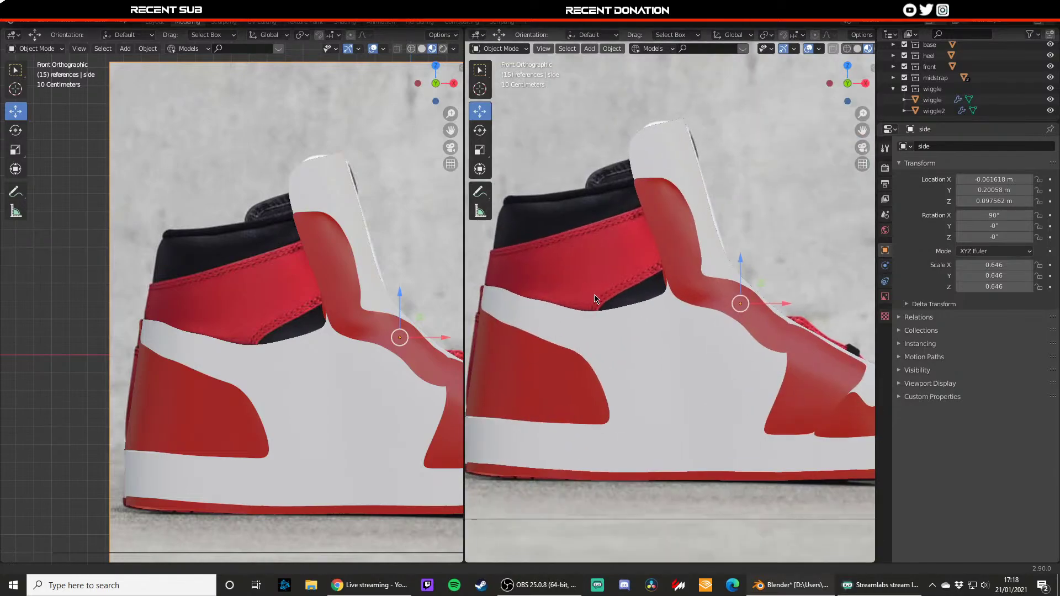
pyautogui.scroll(-2, 571, 288)
pyautogui.scroll(-4, 667, 196)
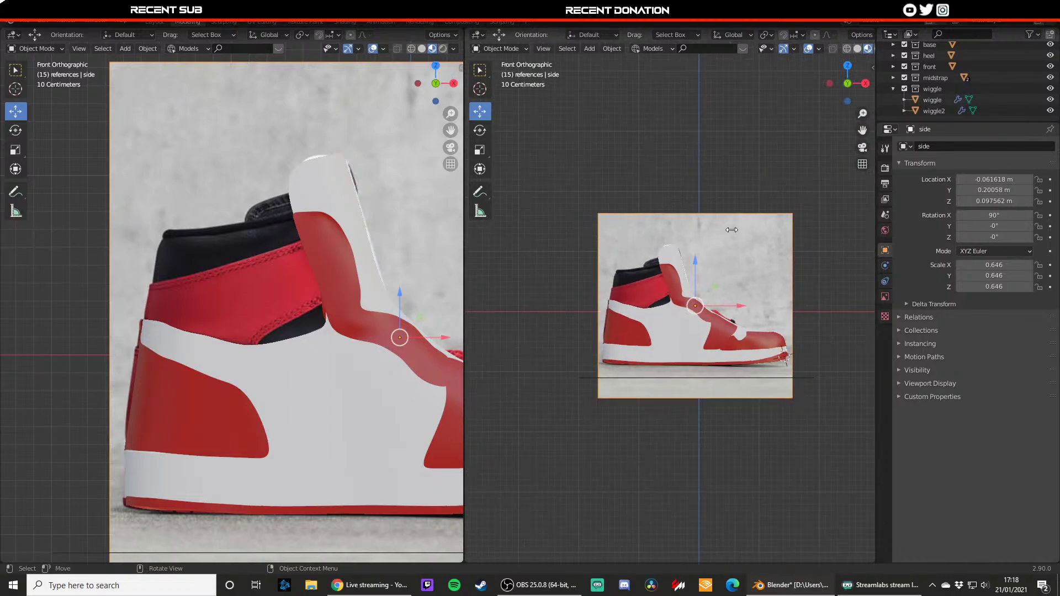
pyautogui.keyDown('shift'); pyautogui.moveTo(717, 242); pyautogui.dragTo(680, 235, button='middle'); pyautogui.keyUp('shift')
pyautogui.scroll(4, 680, 235)
pyautogui.scroll(1, 711, 384)
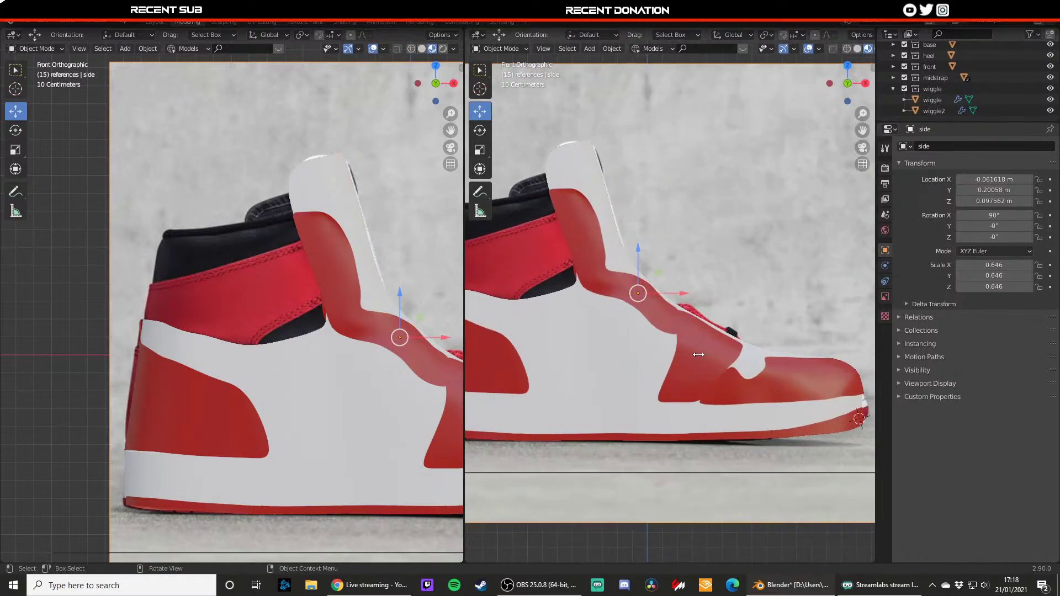
pyautogui.scroll(-3, 699, 355)
# - Create a new collection after the wiggle collection and name it backblack
pyautogui.click(893, 90)
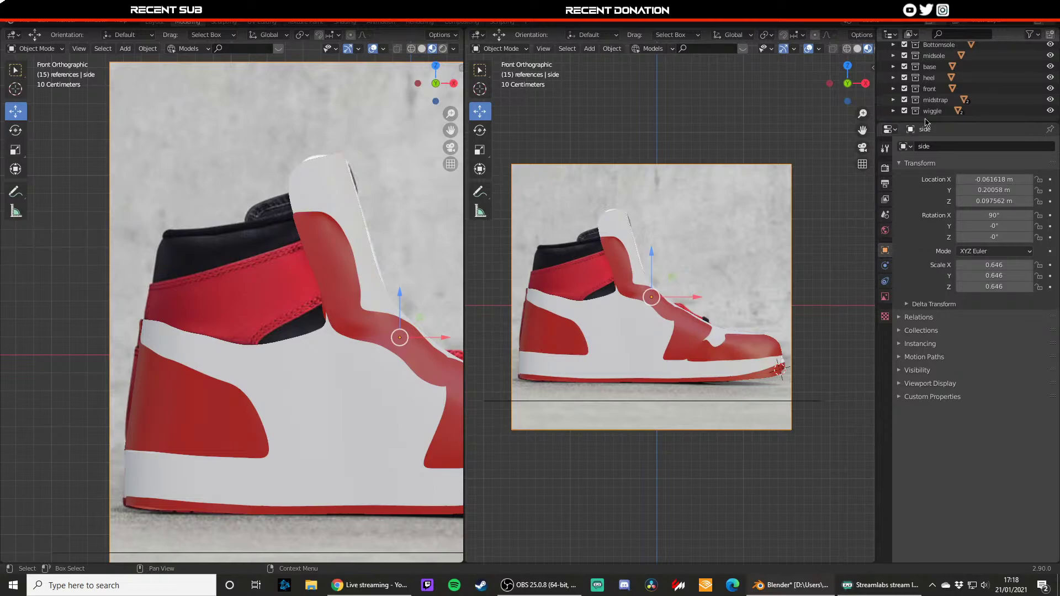
pyautogui.rightClick(926, 117)
pyautogui.click(932, 123)
pyautogui.doubleClick(935, 112)
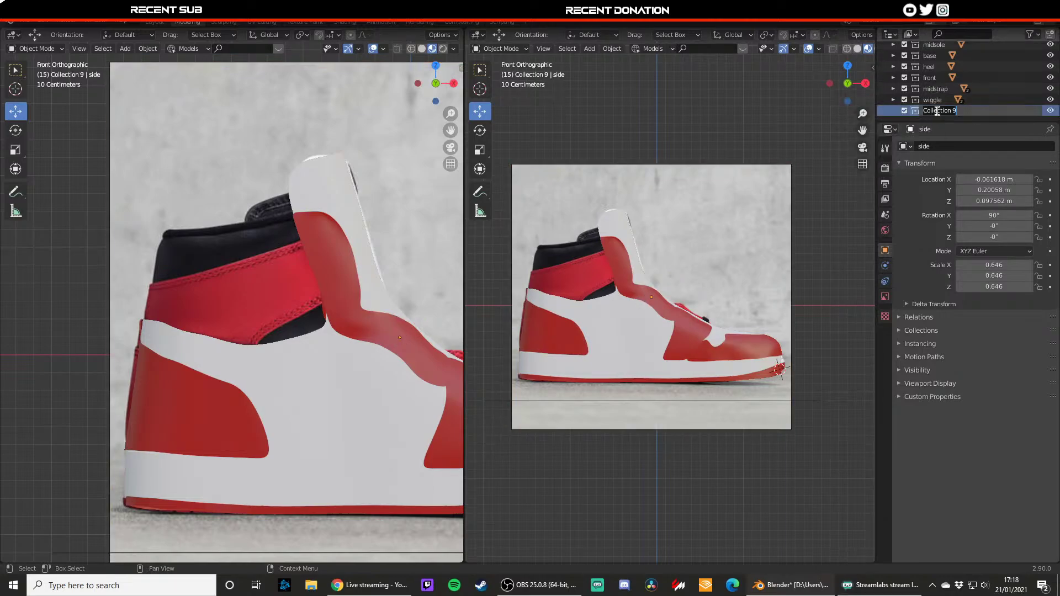
pyautogui.write('backblack')
pyautogui.press('Return')
# - Add a plane mesh to the backblack collection and set its X rotation to 90°
pyautogui.click(519, 326)
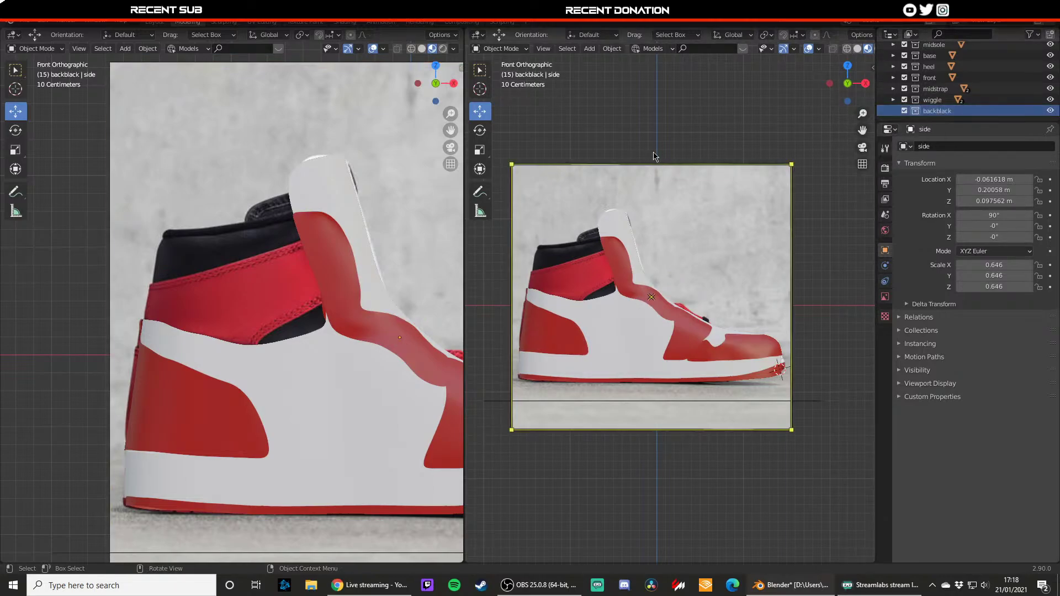
pyautogui.hotkey('shift', 'a')
pyautogui.moveTo(497, 320)
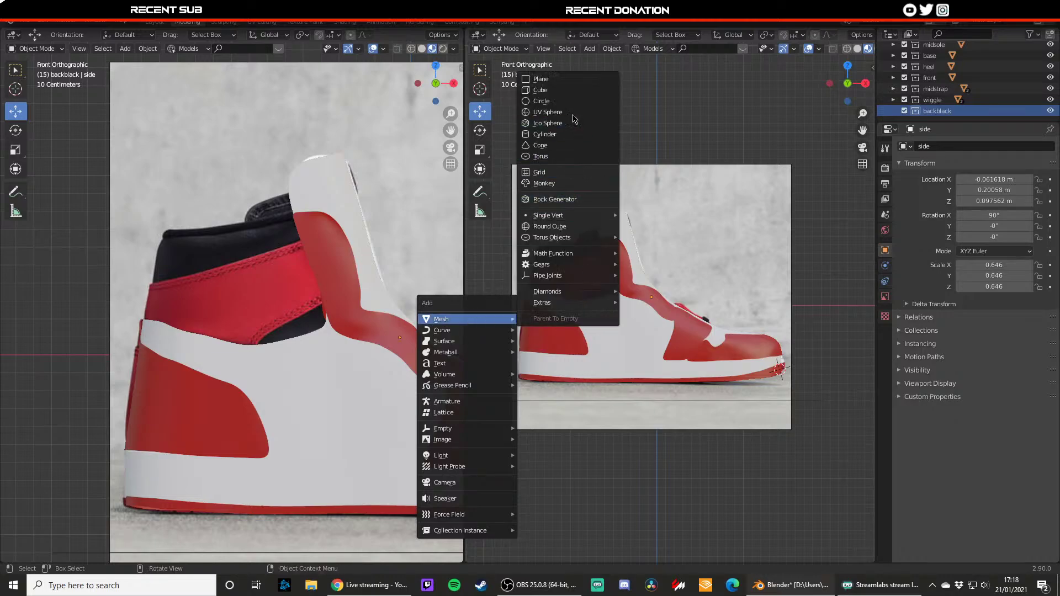
pyautogui.click(566, 80)
pyautogui.doubleClick(992, 215)
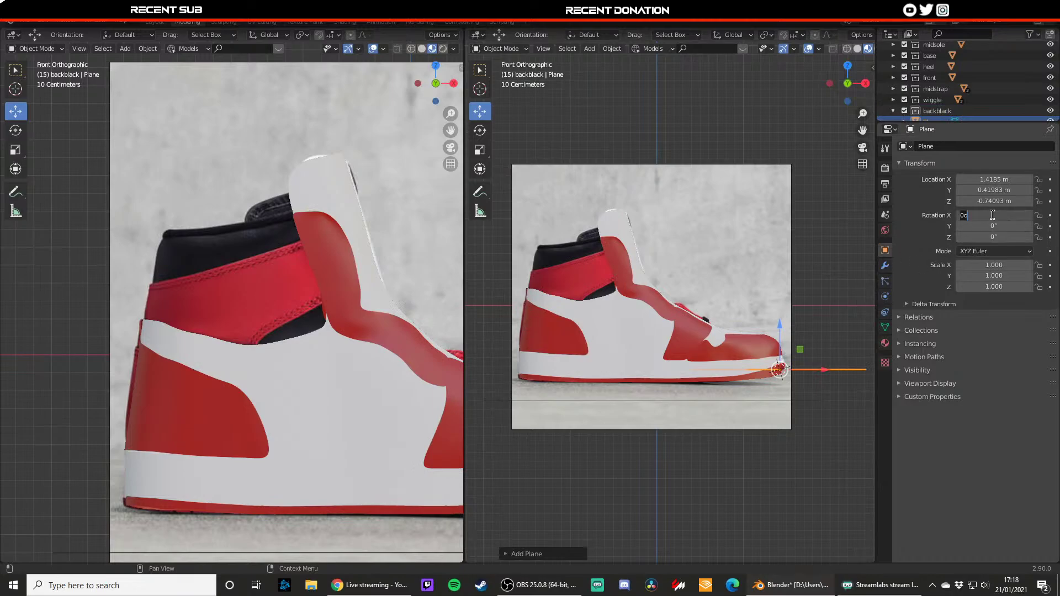
pyautogui.write('90')
pyautogui.press('Return')
# - Move the plane along X and Y beside the ankle opening, to about X -0.757 m and Y -1.098 m
pyautogui.moveTo(817, 369); pyautogui.dragTo(691, 350)
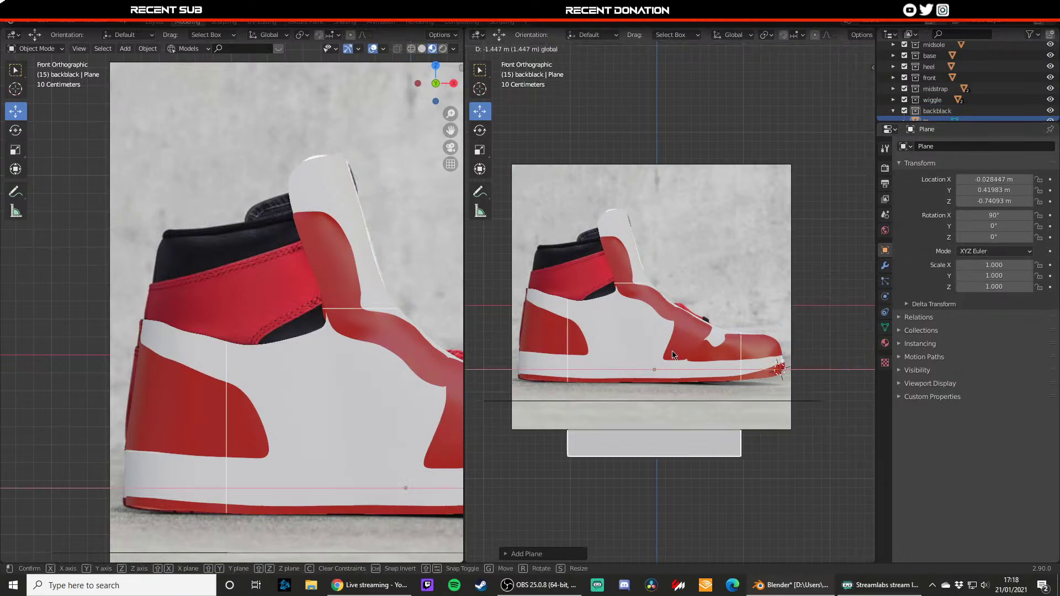
pyautogui.moveTo(692, 345); pyautogui.dragTo(615, 365, button='middle')
pyautogui.moveTo(729, 317); pyautogui.dragTo(671, 328)
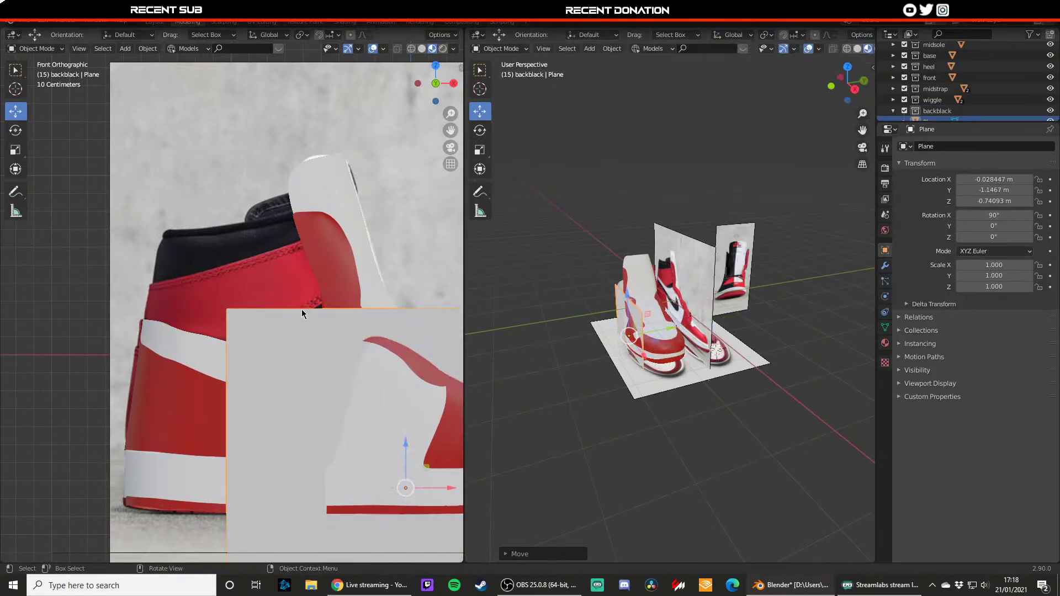
pyautogui.press('KP_7')
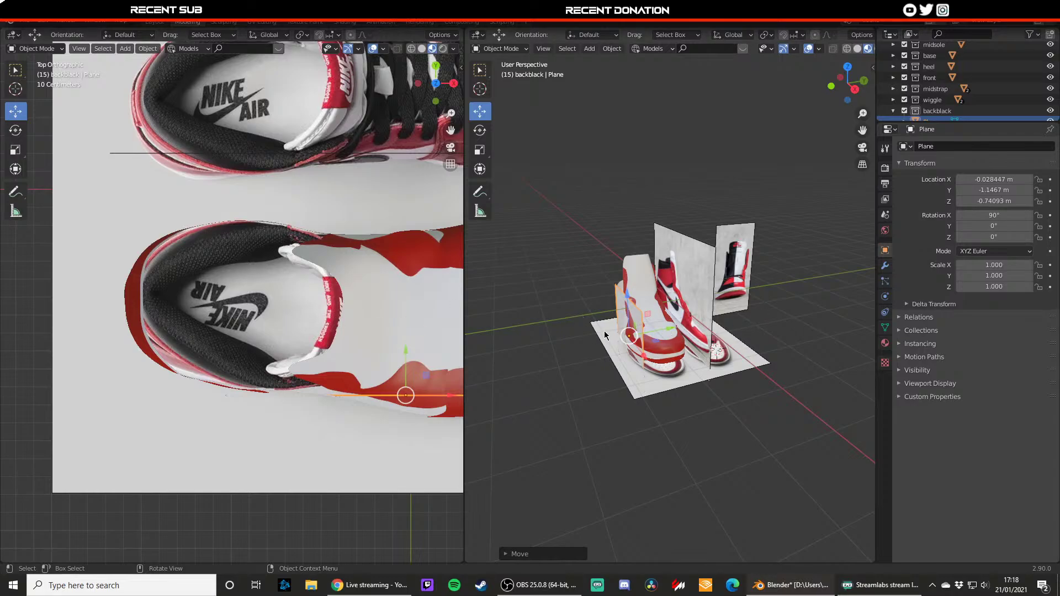
pyautogui.moveTo(446, 396); pyautogui.dragTo(315, 393)
pyautogui.moveTo(276, 359); pyautogui.dragTo(267, 348)
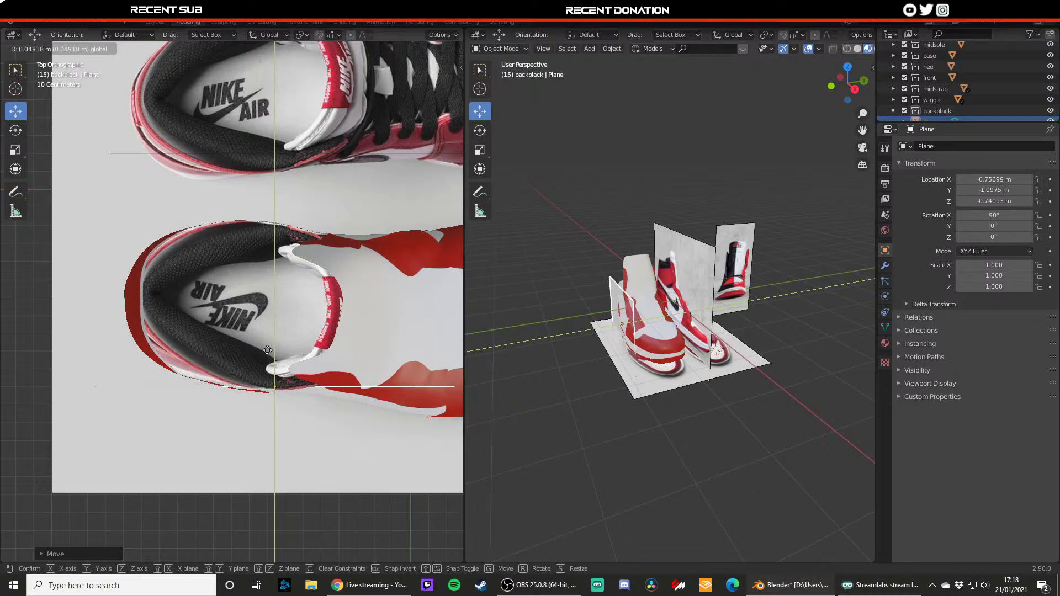
pyautogui.click(269, 353)
# - Scale the plane down to about 0.348 and raise it over the ankle collar to about Z 0.504 m
pyautogui.press('KP_1')
pyautogui.press('s')
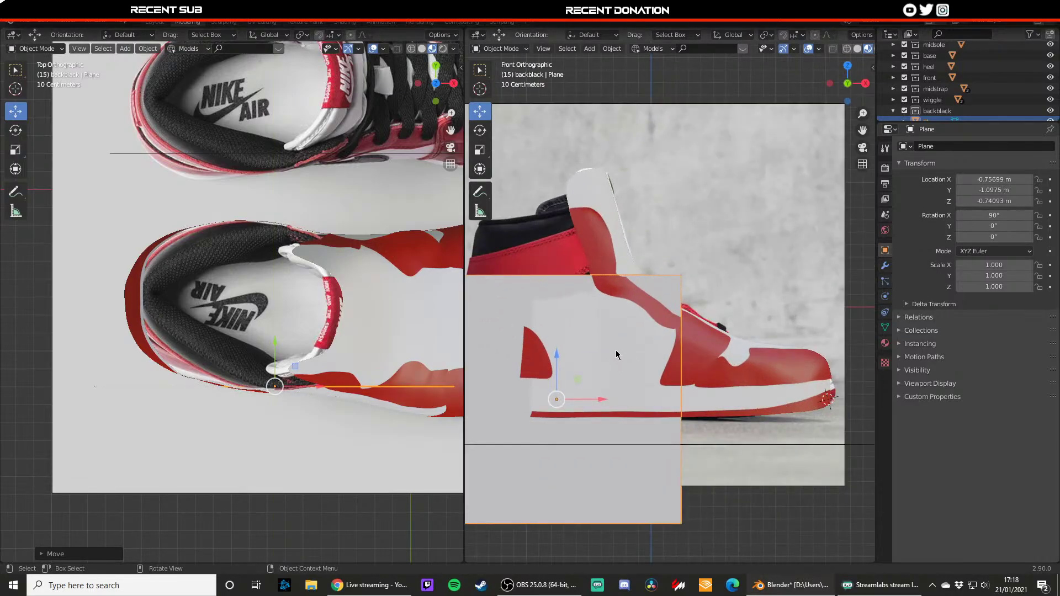
pyautogui.click(631, 349)
pyautogui.moveTo(625, 307); pyautogui.dragTo(624, 245)
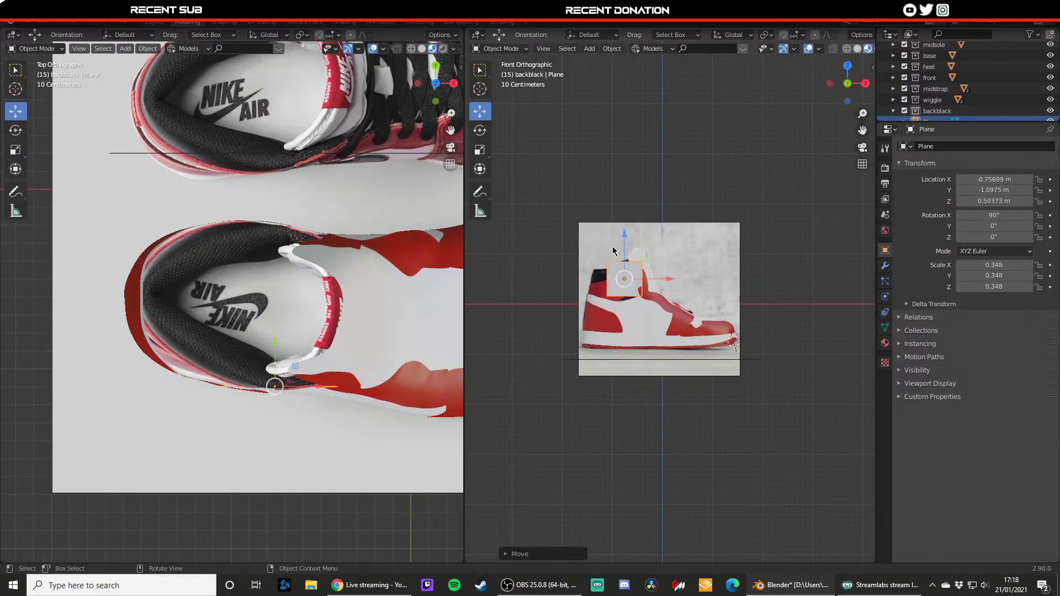
# - Show the side view in wireframe and move the plane's two toe-side corners onto the rear edge of the red lace panel
pyautogui.scroll(3, 651, 301)
pyautogui.keyDown('shift'); pyautogui.moveTo(616, 251); pyautogui.dragTo(659, 289, button='middle'); pyautogui.keyUp('shift')
pyautogui.scroll(2, 662, 293)
pyautogui.scroll(3, 704, 320)
pyautogui.press('z')
pyautogui.click(647, 330)
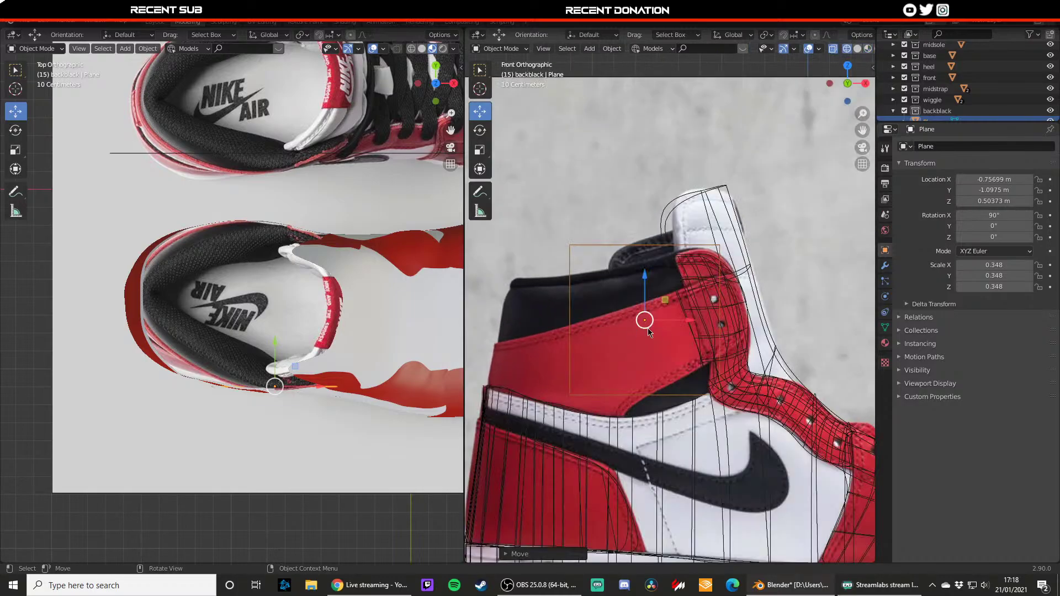
pyautogui.press('Tab')
pyautogui.click(723, 390)
pyautogui.moveTo(746, 394); pyautogui.dragTo(732, 393)
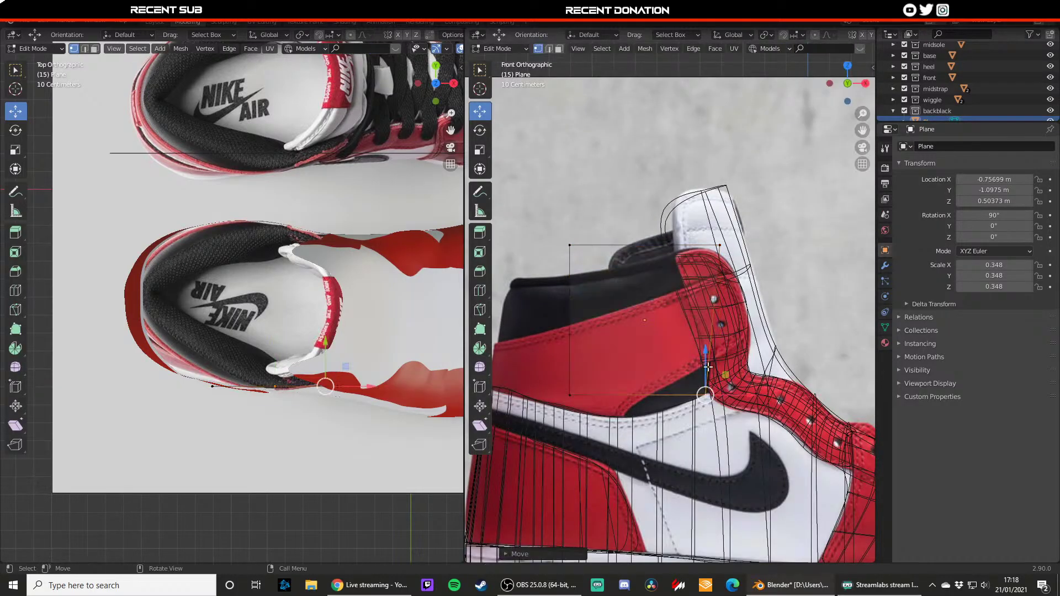
pyautogui.click(719, 247)
pyautogui.moveTo(728, 245); pyautogui.dragTo(678, 231)
# - Move the plane's two heel-side corners close to the toe-side ones, forming a narrow slanted strip along the lace panel
pyautogui.click(571, 245)
pyautogui.moveTo(611, 246); pyautogui.dragTo(664, 247)
pyautogui.click(664, 246)
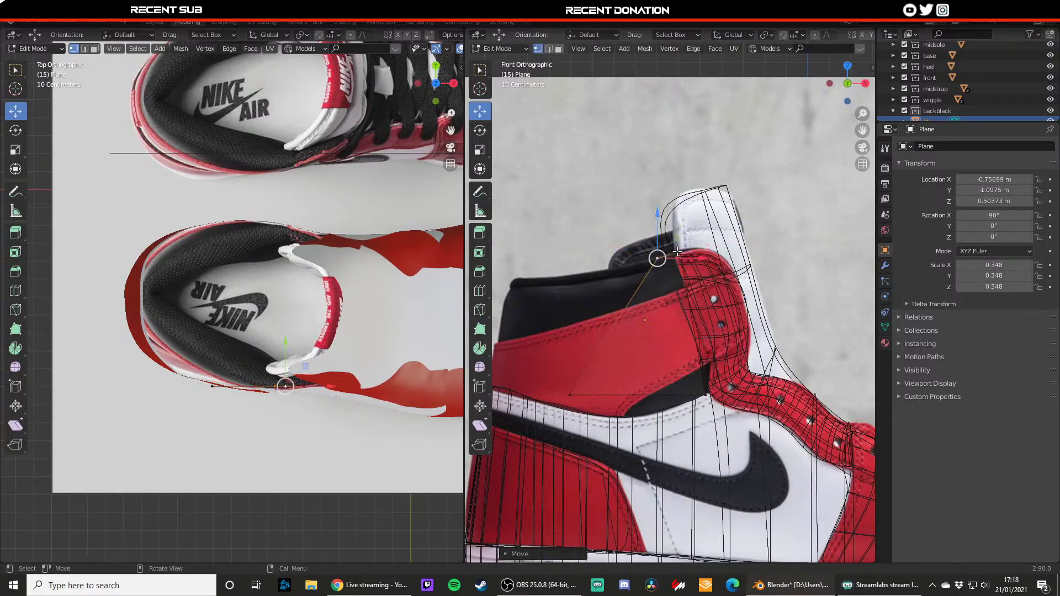
pyautogui.click(572, 395)
pyautogui.moveTo(587, 396); pyautogui.dragTo(698, 397)
pyautogui.moveTo(682, 372); pyautogui.dragTo(682, 381)
pyautogui.click(668, 260)
pyautogui.moveTo(690, 259); pyautogui.dragTo(652, 239)
pyautogui.click(652, 239)
# - Switch the top view to wireframe shading so the collar outline in the reference shows through
pyautogui.scroll(4, 285, 375)
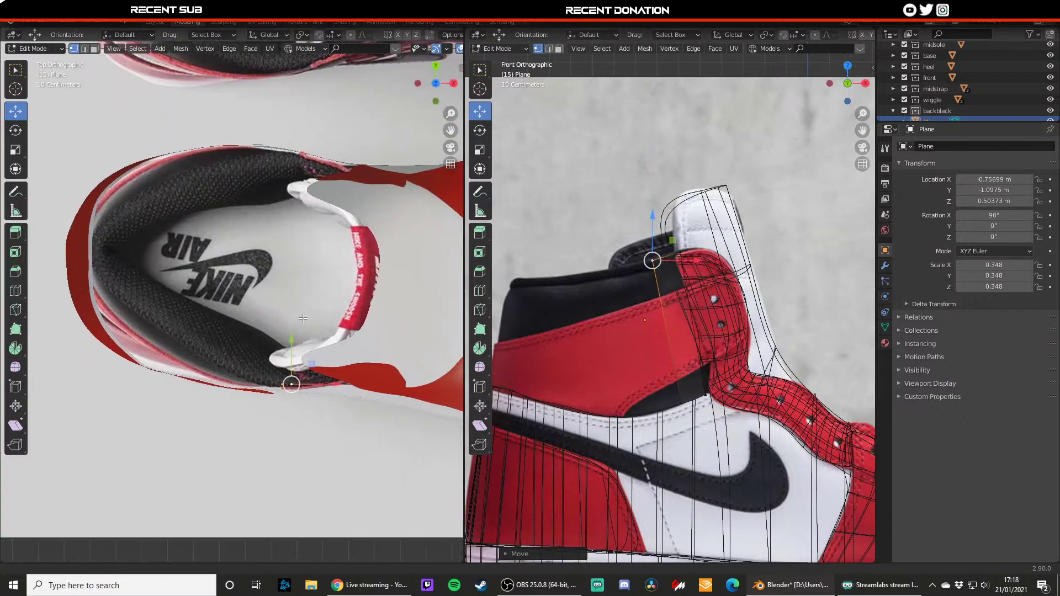
pyautogui.press('Tab')
pyautogui.press('Tab')
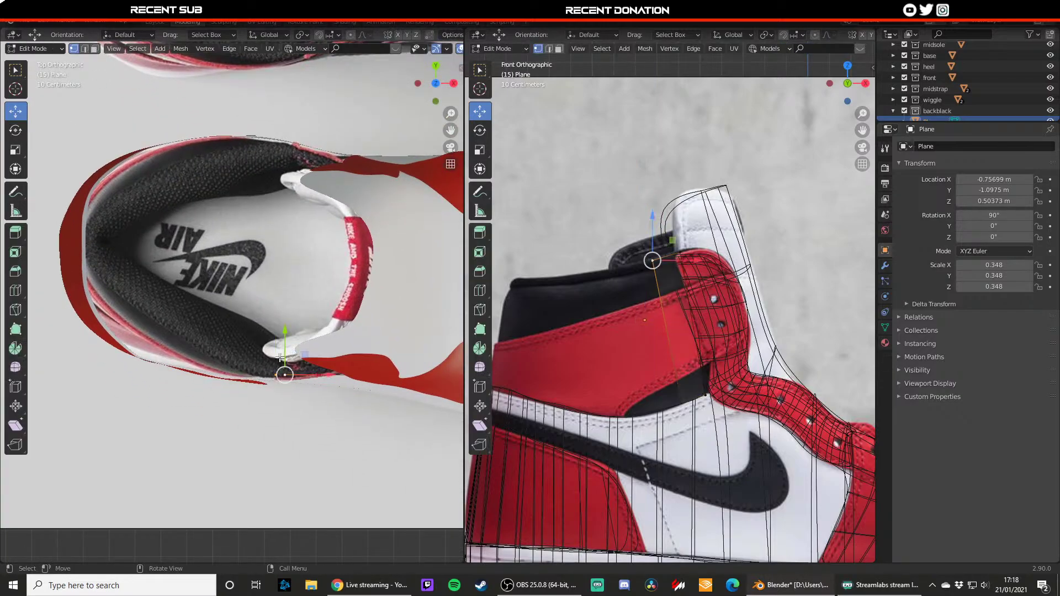
pyautogui.press('Tab')
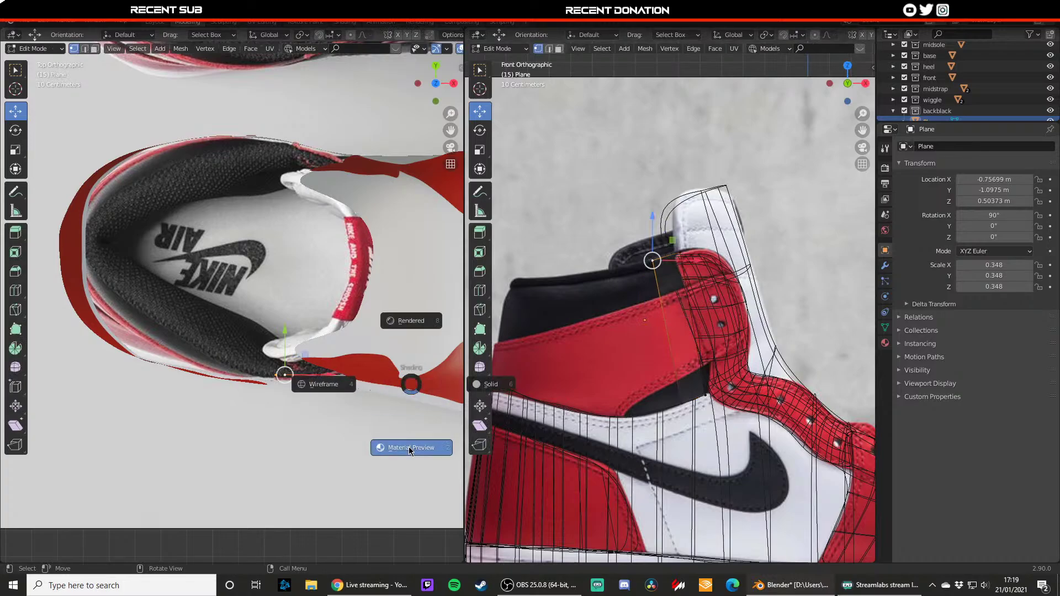
pyautogui.press('Tab')
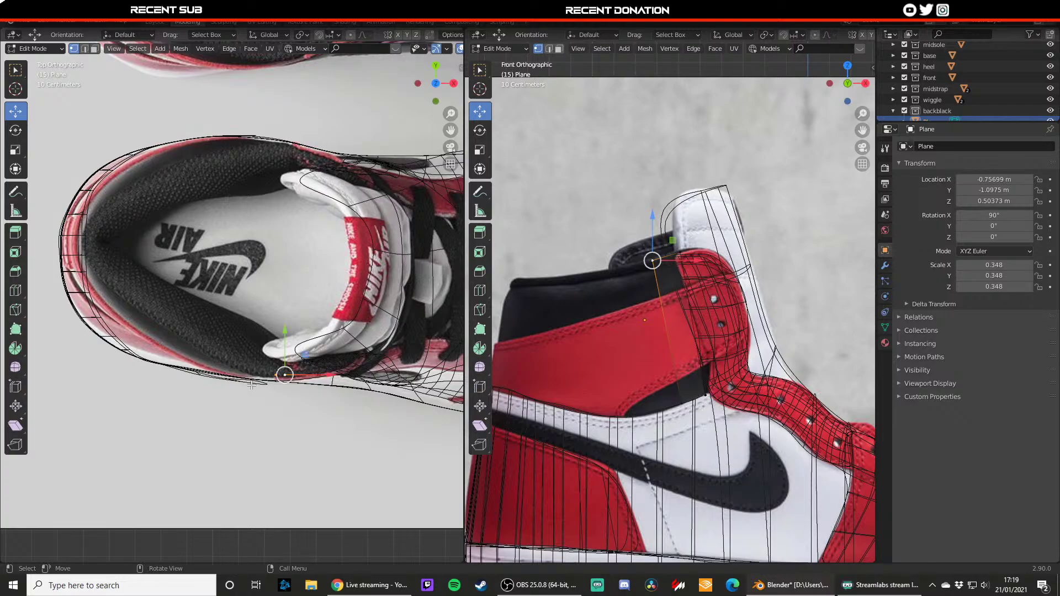
# - Edit the base mesh in material preview and move a vertex on its upper rim near the heel inward along Y
pyautogui.moveTo(630, 353)
pyautogui.mouseDown(button='middle')
pyautogui.moveTo(576, 393)
pyautogui.moveTo(649, 379)
pyautogui.moveTo(789, 438)
pyautogui.mouseUp(button='middle')
pyautogui.scroll(-2, 576, 393)
pyautogui.press('z')
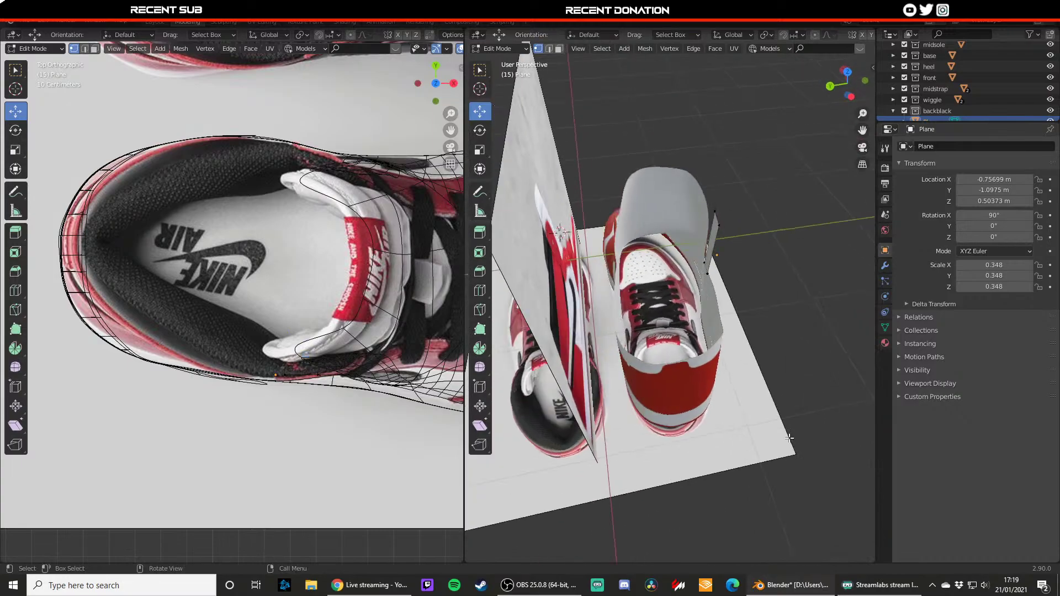
pyautogui.scroll(6, 790, 438)
pyautogui.scroll(-3, 730, 408)
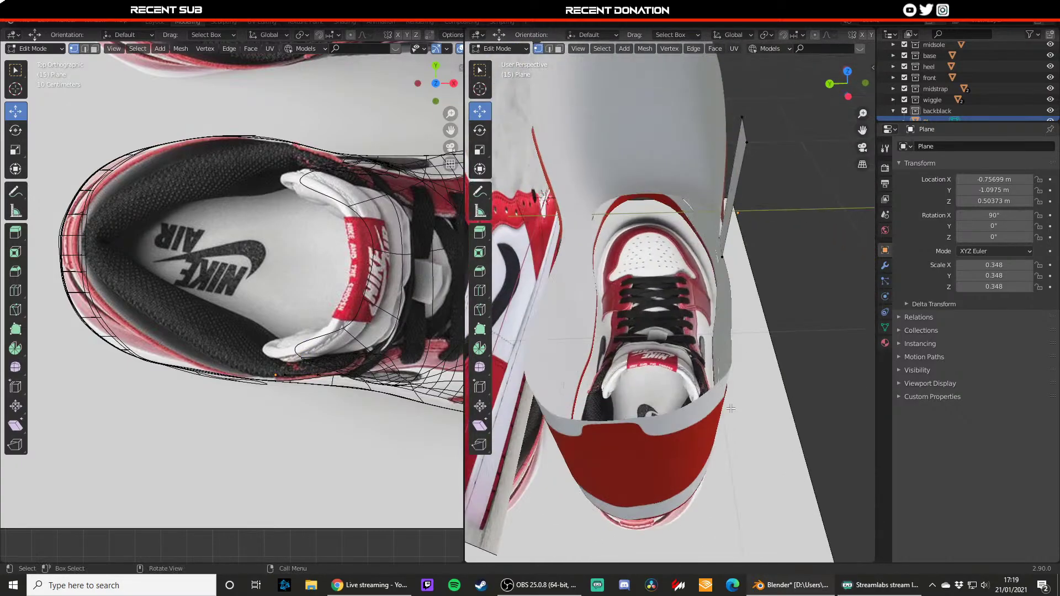
pyautogui.moveTo(730, 408); pyautogui.dragTo(683, 377, button='middle')
pyautogui.press('Tab')
pyautogui.click(659, 371)
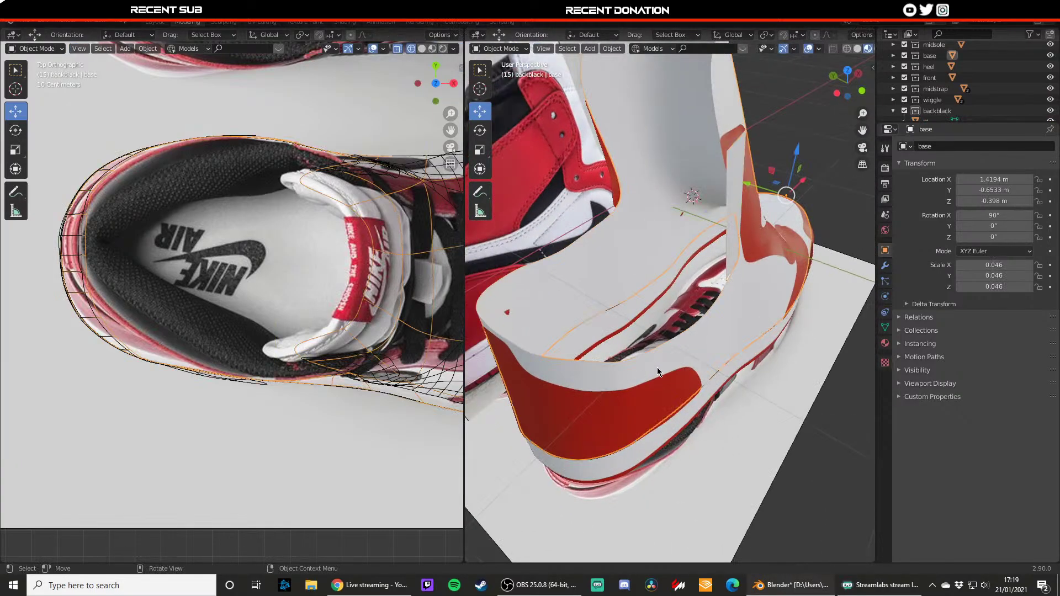
pyautogui.press('Tab')
pyautogui.press('2')
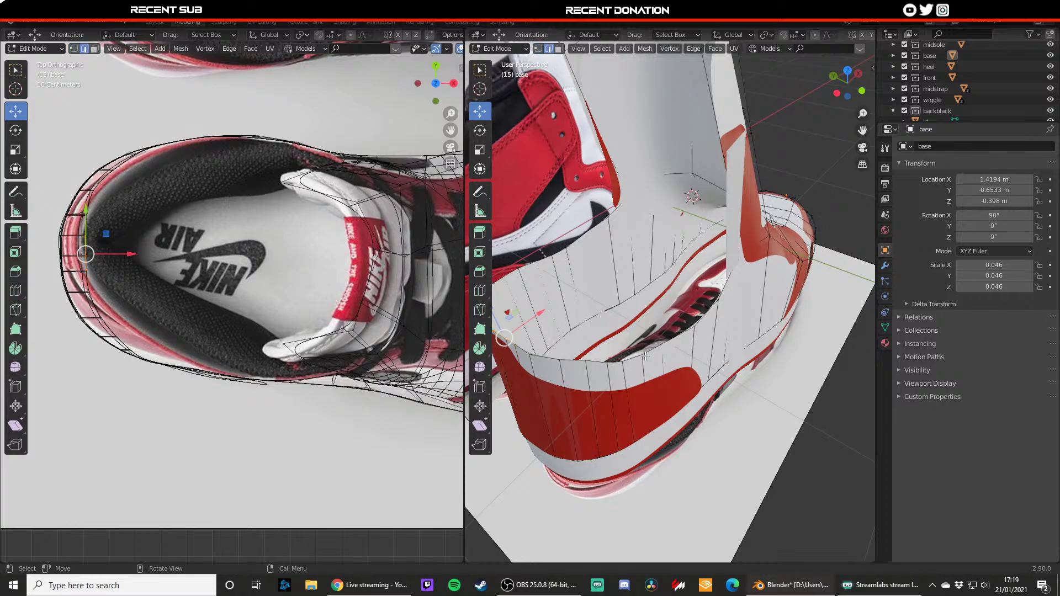
pyautogui.press('1')
pyautogui.click(560, 360)
pyautogui.keyDown('shift'); pyautogui.click(587, 362); pyautogui.keyUp('shift')
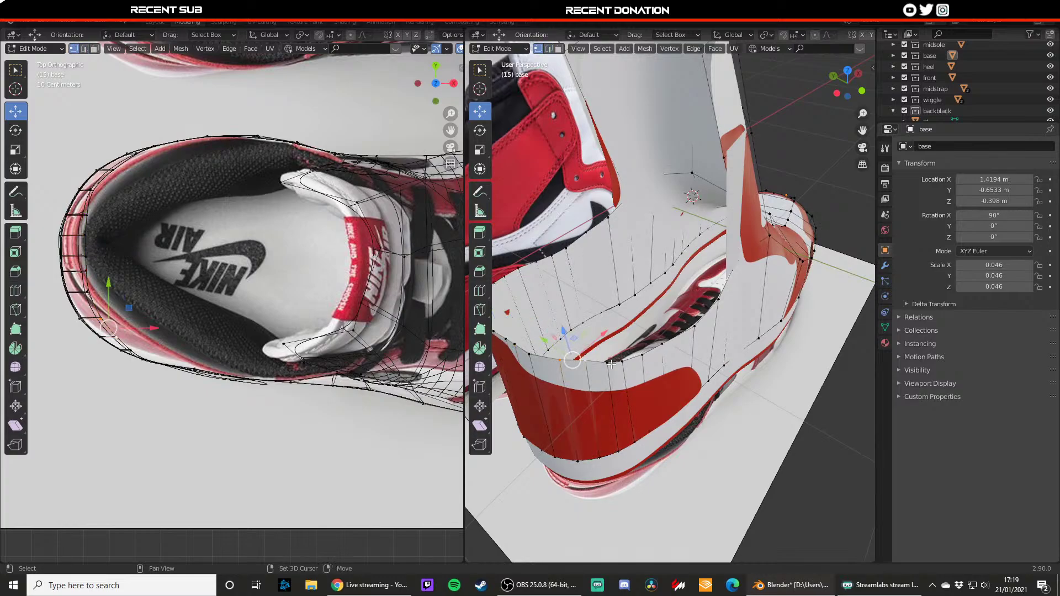
pyautogui.keyDown('shift'); pyautogui.click(607, 363); pyautogui.keyUp('shift')
pyautogui.keyDown('shift'); pyautogui.click(623, 362); pyautogui.keyUp('shift')
pyautogui.click(642, 355)
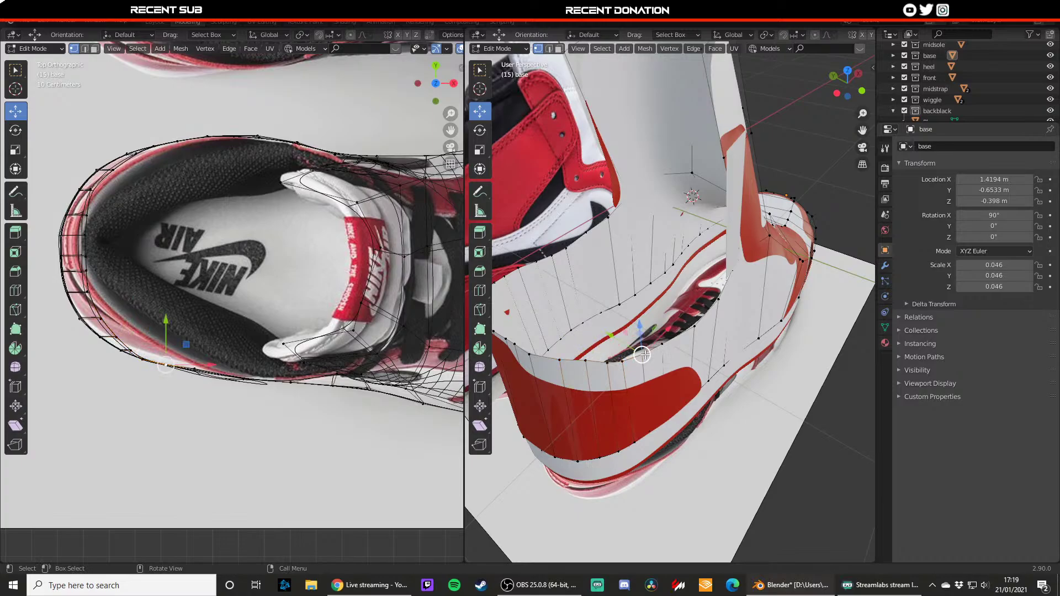
pyautogui.moveTo(167, 353); pyautogui.dragTo(148, 326)
# - Shift the base's rim vertex slightly further inward along the Y axis and finish editing the base
pyautogui.click(621, 365)
pyautogui.click(587, 362)
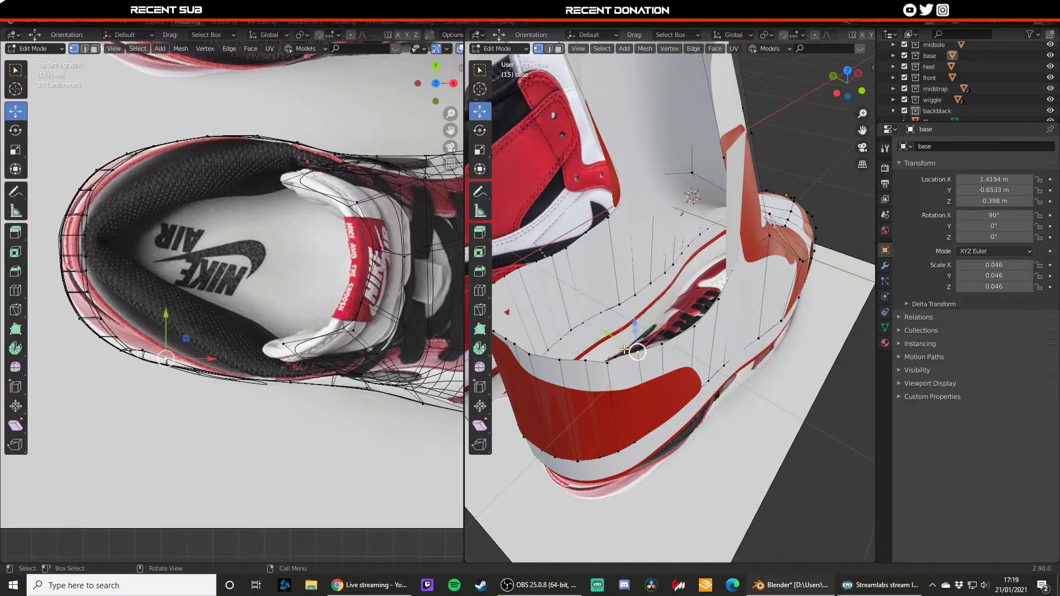
pyautogui.press('g')
pyautogui.press('y')
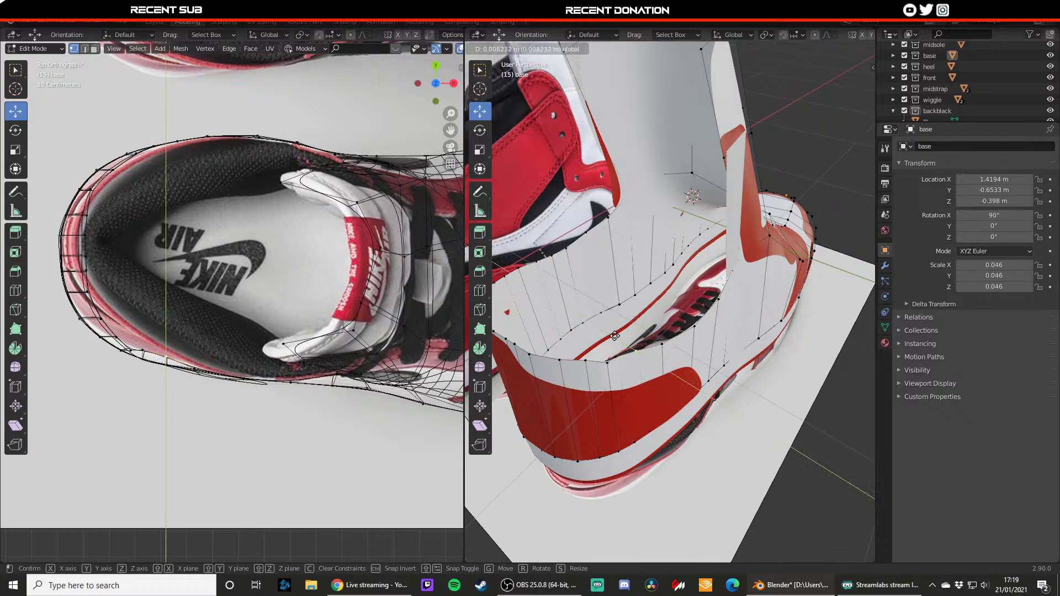
pyautogui.click(642, 331)
pyautogui.press('Tab')
# - Extrude the collar strip's heel-side edge toward the heel and align its upper corner with the reference collar line in wireframe
pyautogui.moveTo(707, 440); pyautogui.dragTo(635, 406, button='middle')
pyautogui.click(601, 459)
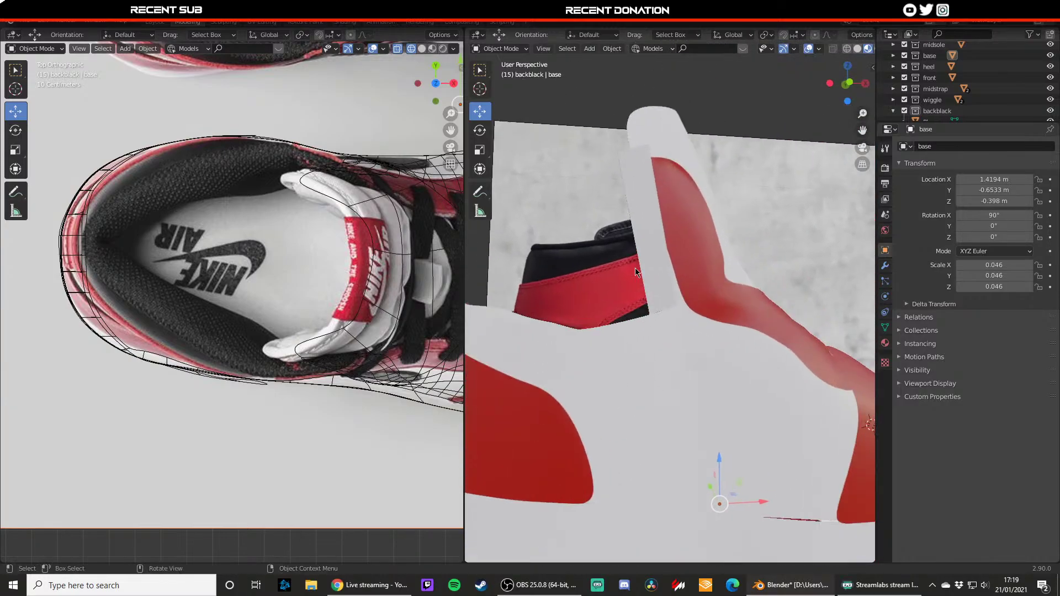
pyautogui.click(648, 258)
pyautogui.press('KP_1')
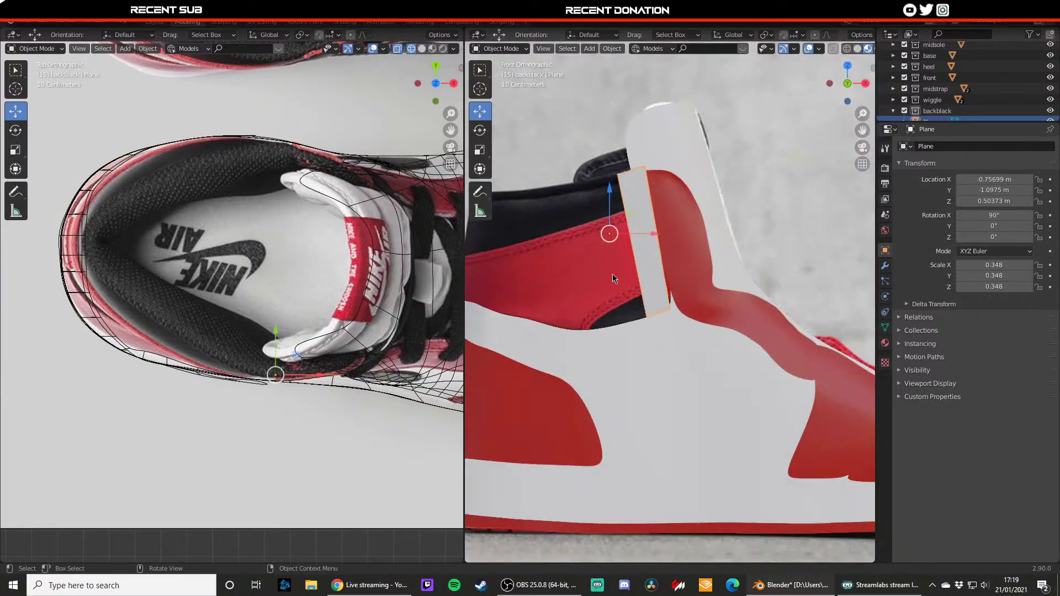
pyautogui.scroll(2, 613, 260)
pyautogui.scroll(-2, 613, 261)
pyautogui.keyDown('shift'); pyautogui.moveTo(611, 259); pyautogui.dragTo(646, 257, button='middle'); pyautogui.keyUp('shift')
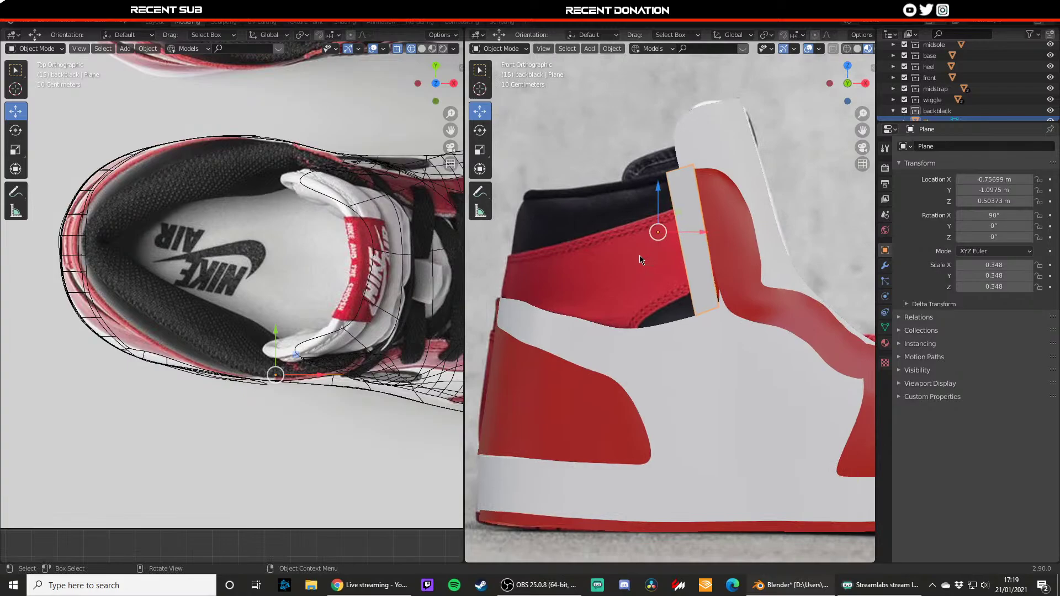
pyautogui.press('Tab')
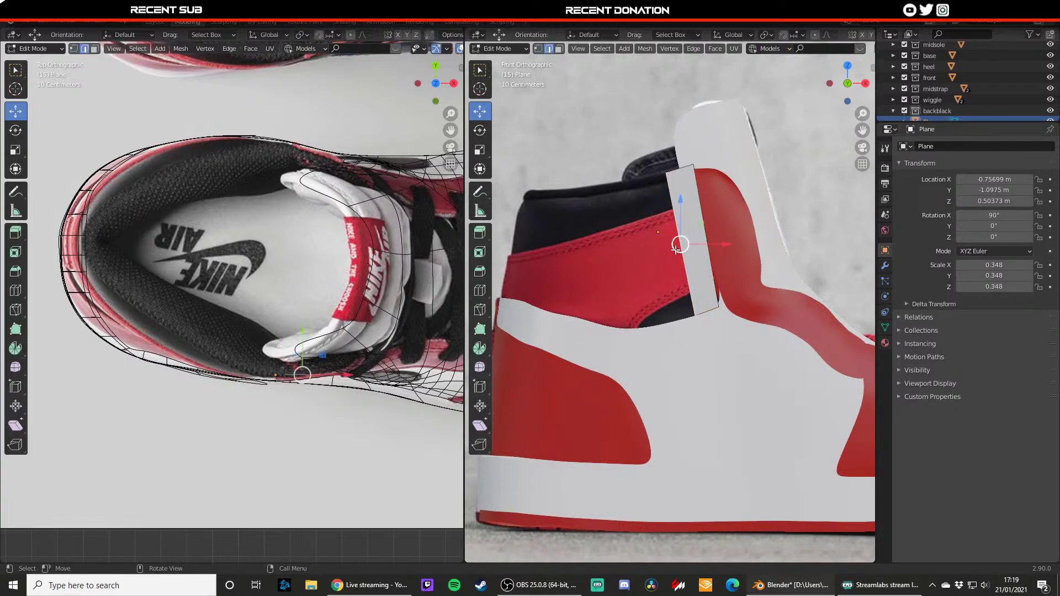
pyautogui.press('e')
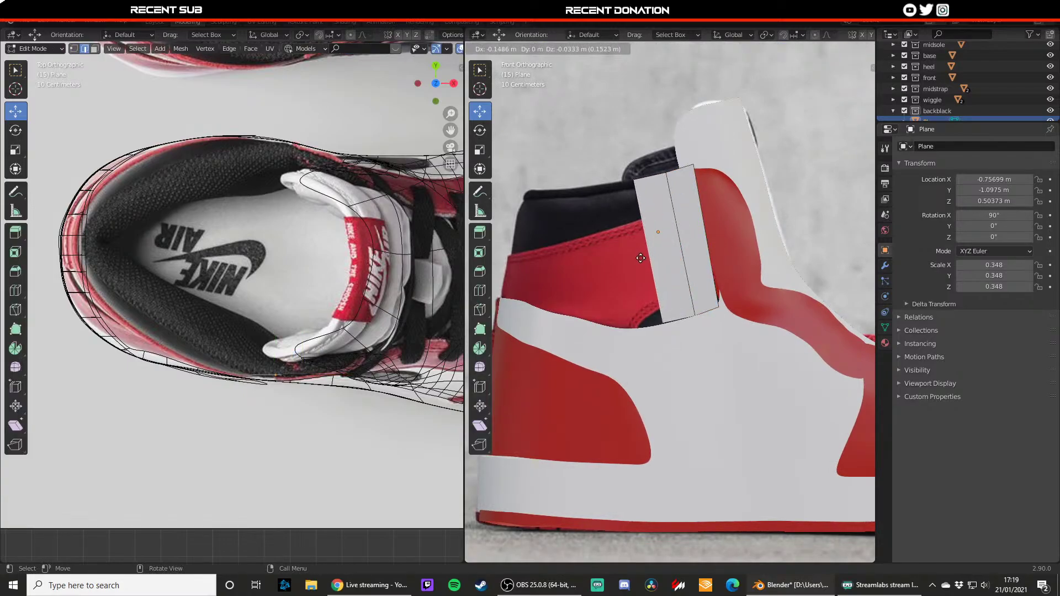
pyautogui.rightClick(641, 258)
pyautogui.press('1')
pyautogui.click(634, 180)
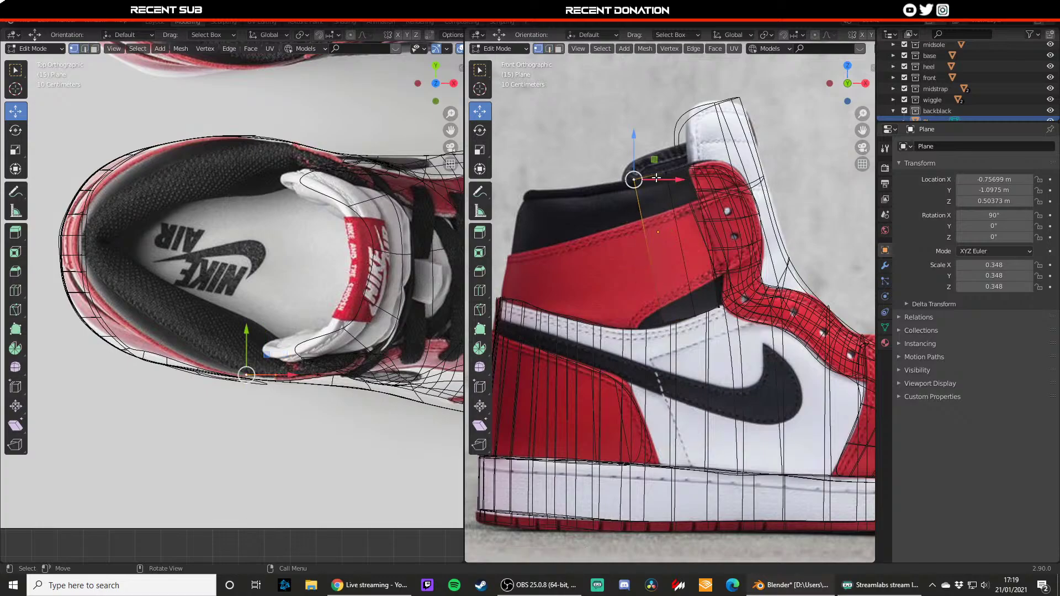
pyautogui.moveTo(659, 179); pyautogui.dragTo(672, 177)
# - Extrude the collar strip two more sections toward the heel and adjust the last section's corners to the collar outline
pyautogui.press('2')
pyautogui.click(667, 266)
pyautogui.press('e')
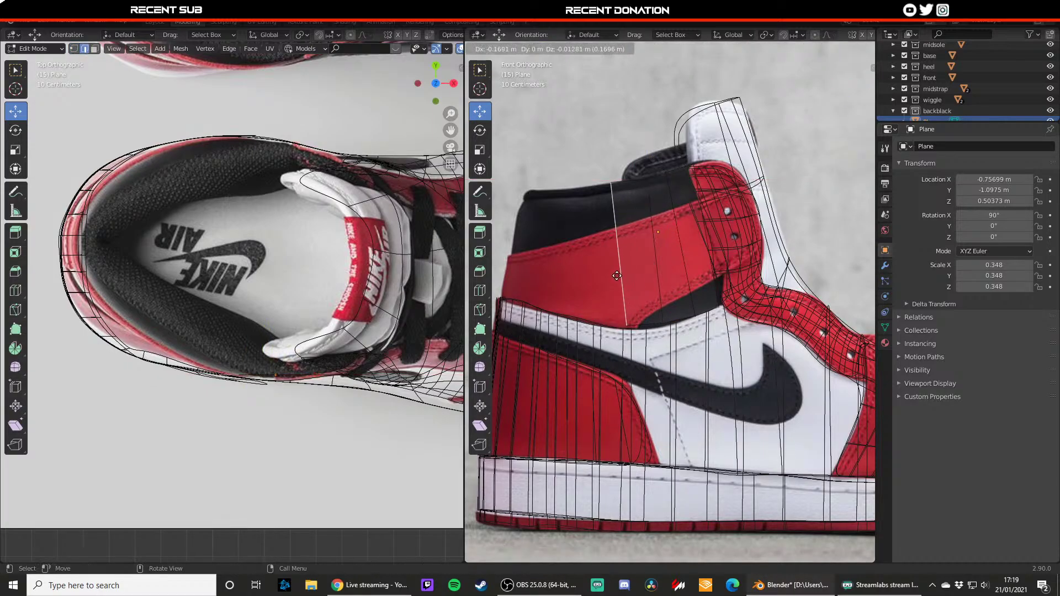
pyautogui.press('g')
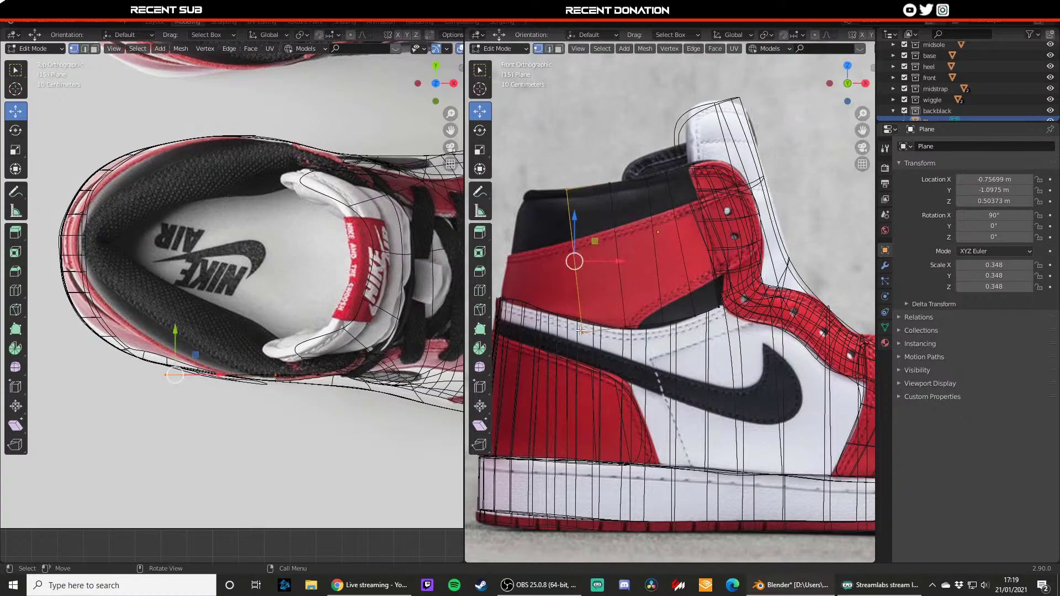
pyautogui.press('z')
pyautogui.click(581, 297)
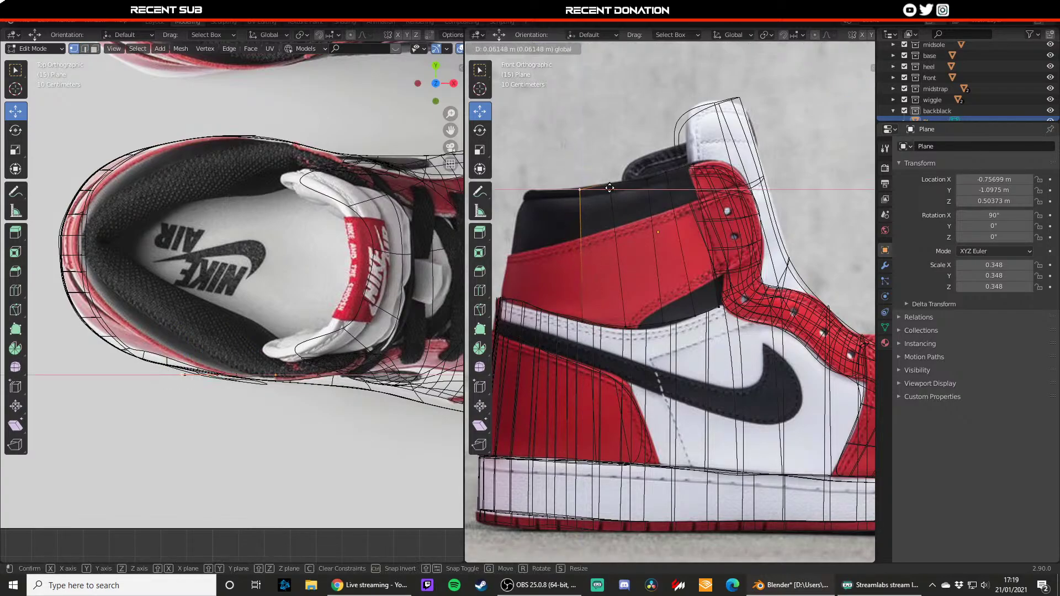
pyautogui.moveTo(579, 168); pyautogui.dragTo(580, 165)
# - Extrude the collar strip further until it reaches the heel end, raising its lower corner along Z to follow the base's rim
pyautogui.press('2')
pyautogui.click(578, 243)
pyautogui.press('e')
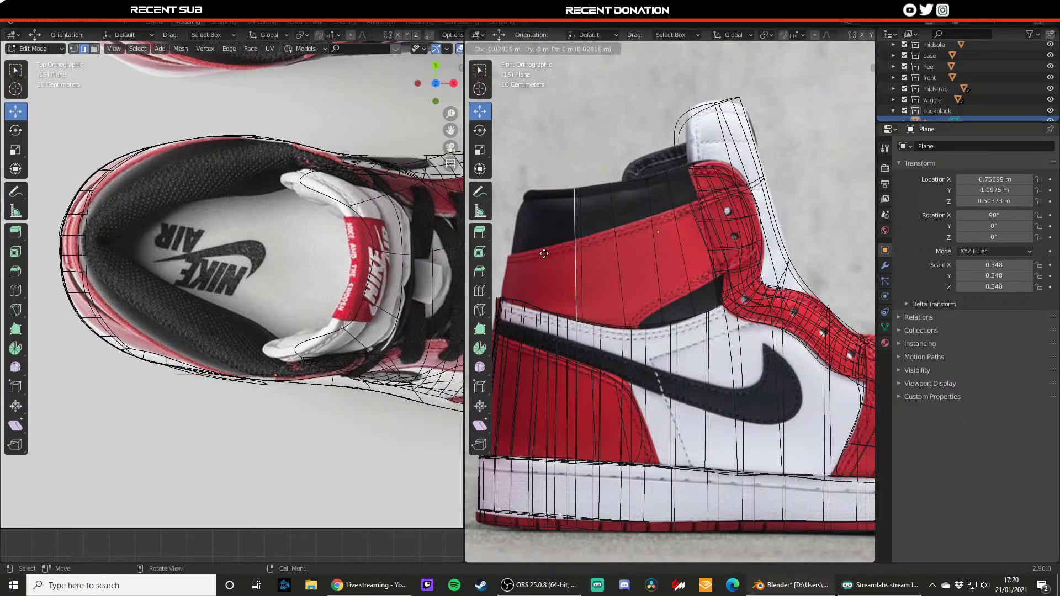
pyautogui.click(523, 257)
pyautogui.press('g')
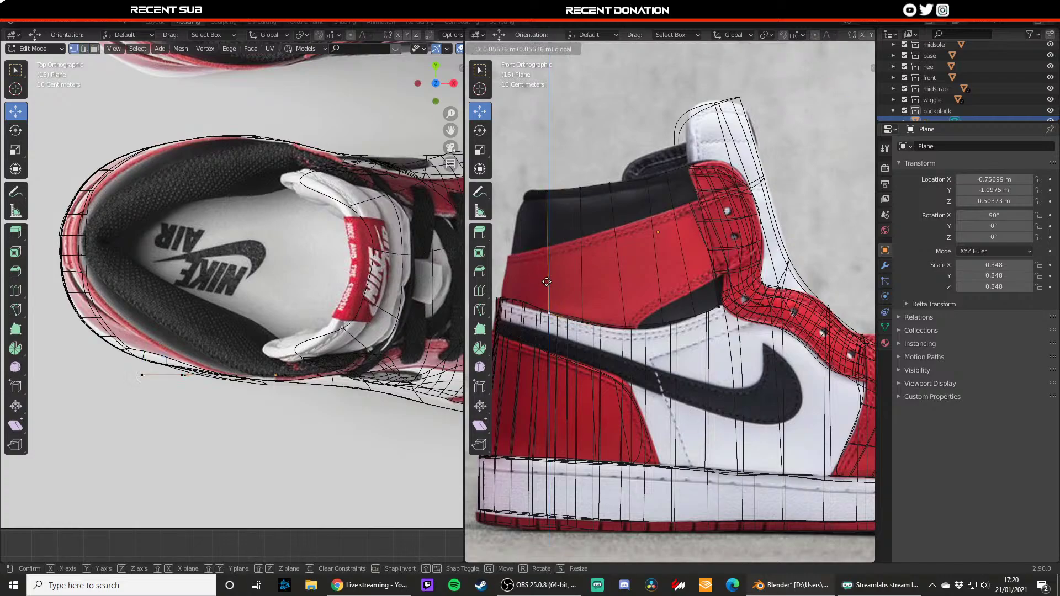
pyautogui.click(523, 258)
# - Move the lower corner of the collar's heel-end edge slightly outward and raise it along Z to the base's rim
pyautogui.press('1')
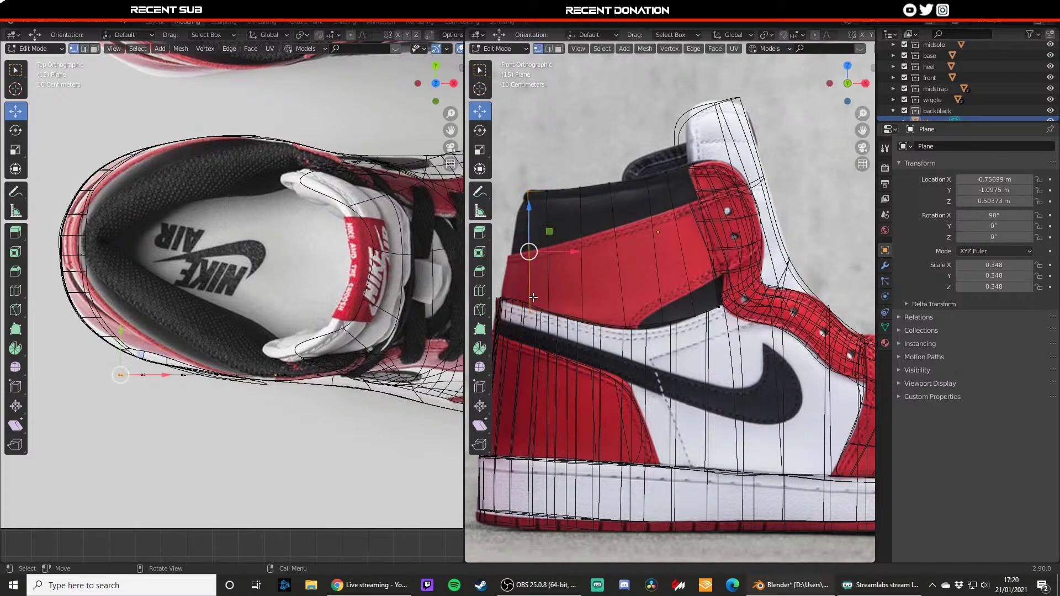
pyautogui.click(534, 297)
pyautogui.press('g')
pyautogui.click(528, 297)
pyautogui.press('g')
pyautogui.press('z')
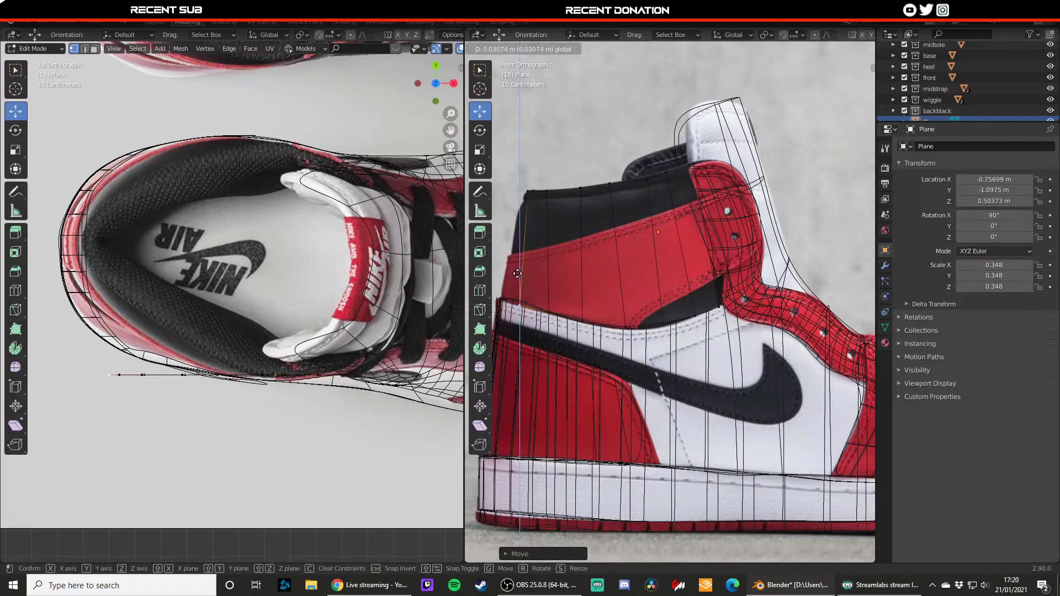
pyautogui.click(517, 274)
pyautogui.press('Tab')
pyautogui.press('Tab')
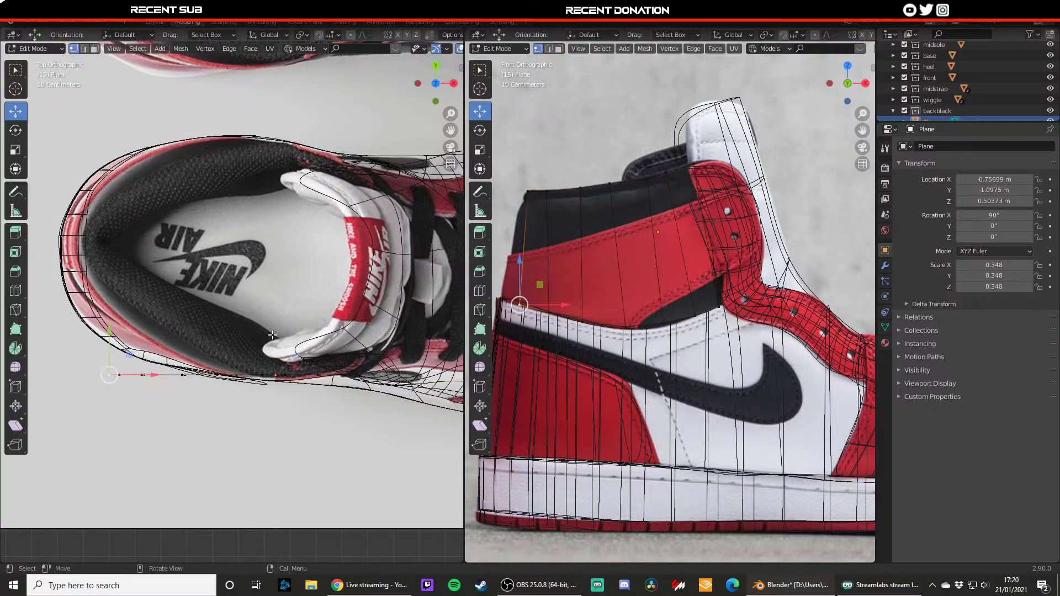
# - Shift the collar's heel-side vertical edges inward along Y in the top view so they follow the curved collar outline
pyautogui.press('2')
pyautogui.click(630, 249)
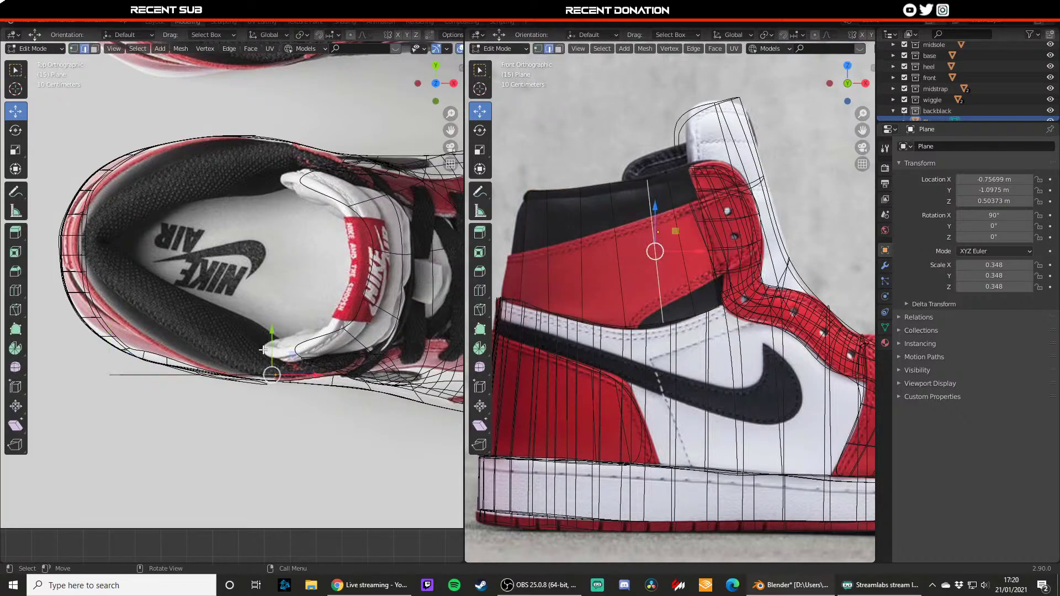
pyautogui.click(621, 297)
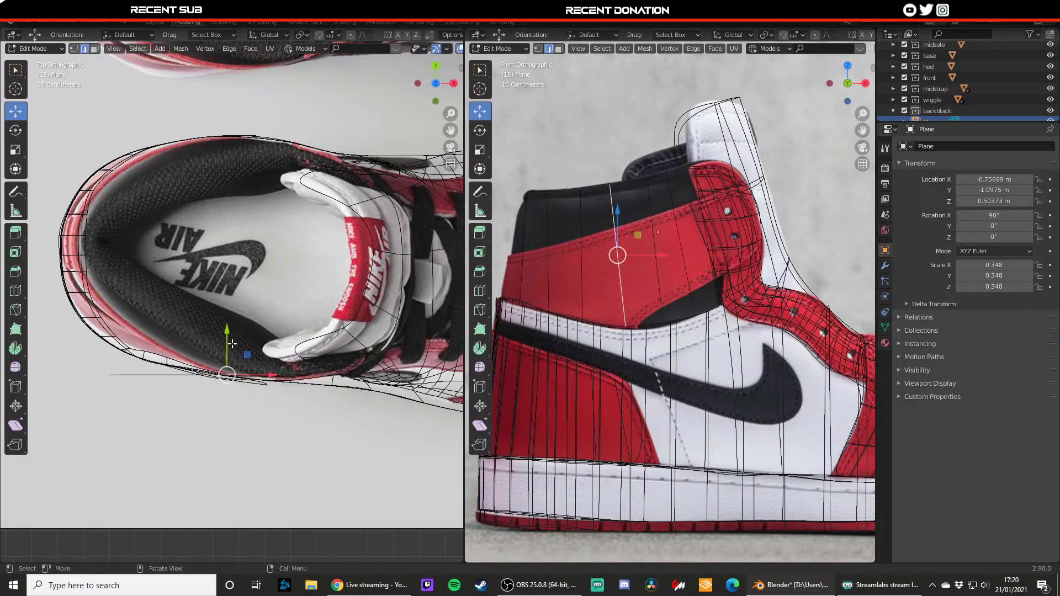
pyautogui.click(178, 348)
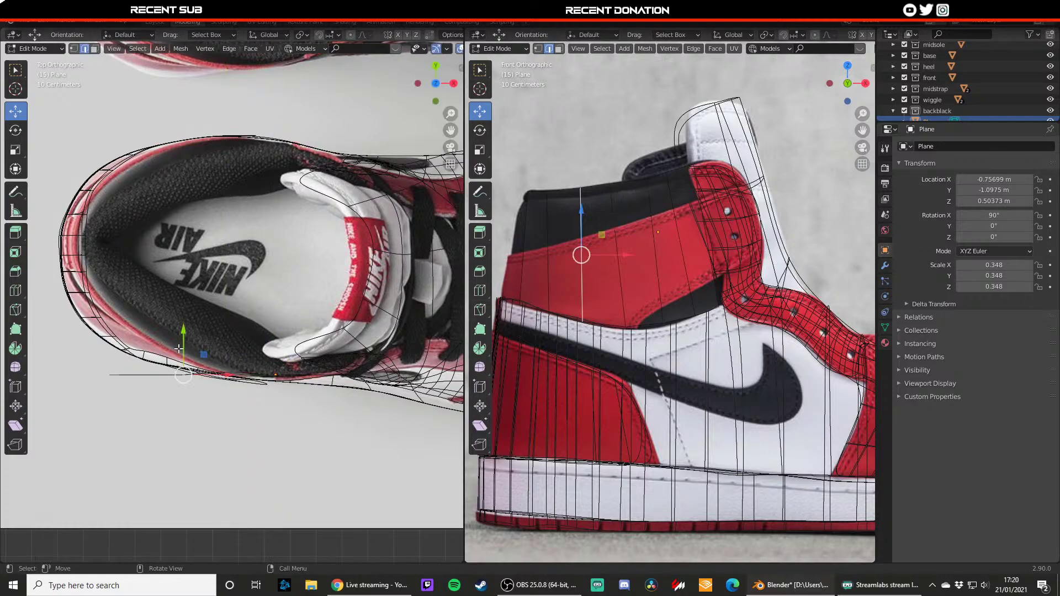
pyautogui.moveTo(178, 349); pyautogui.dragTo(159, 298)
pyautogui.click(551, 299)
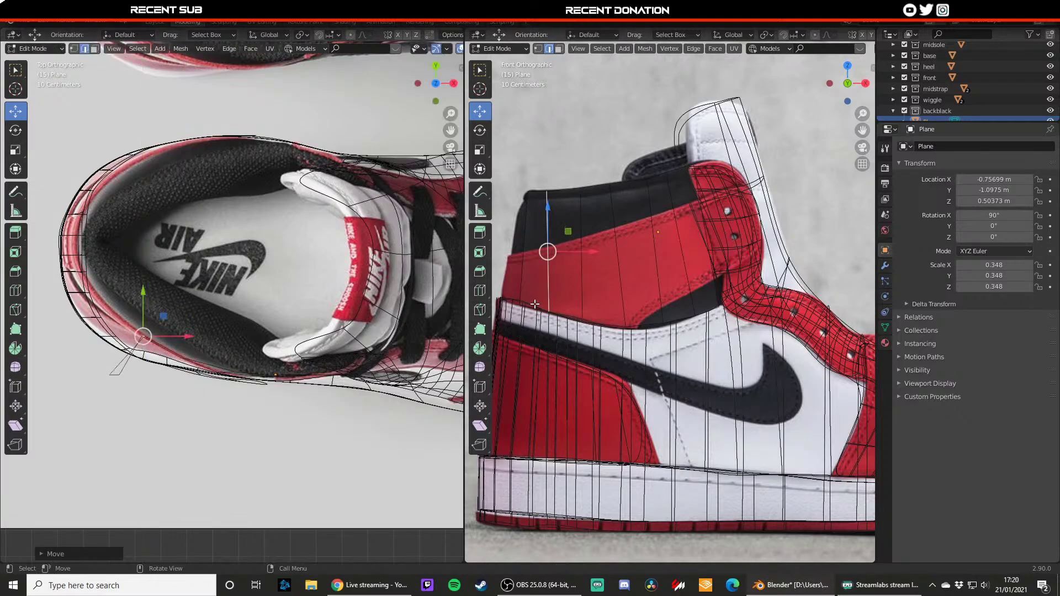
pyautogui.click(519, 278)
pyautogui.moveTo(118, 329); pyautogui.dragTo(120, 277)
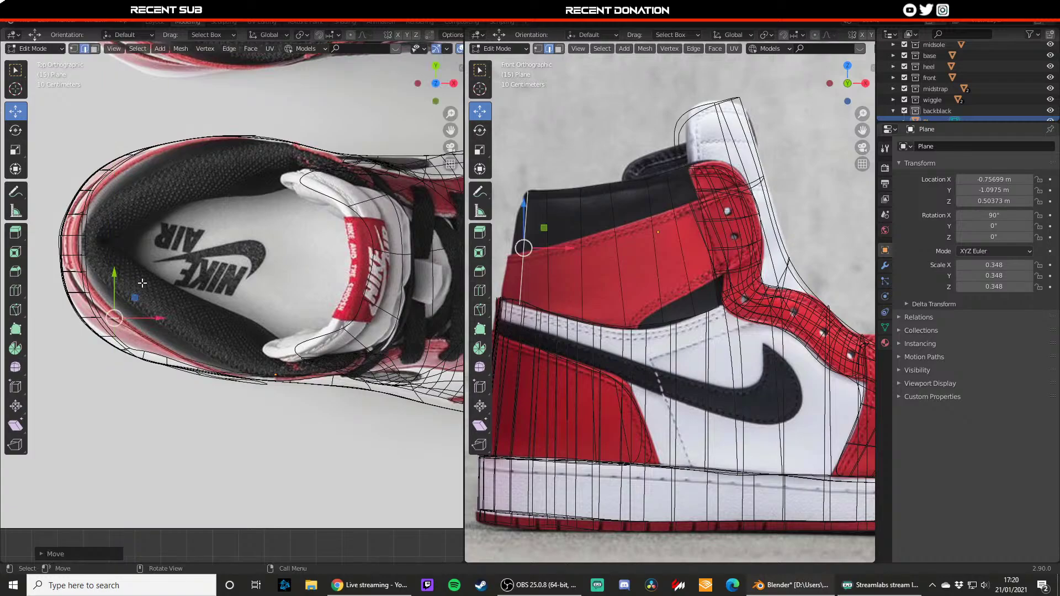
# - Extrude two more collar sections around the heel, place them in the top view, and check the panel in material preview
pyautogui.keyDown('shift'); pyautogui.moveTo(569, 252); pyautogui.dragTo(598, 267, button='middle'); pyautogui.keyUp('shift')
pyautogui.press('e')
pyautogui.click(584, 265)
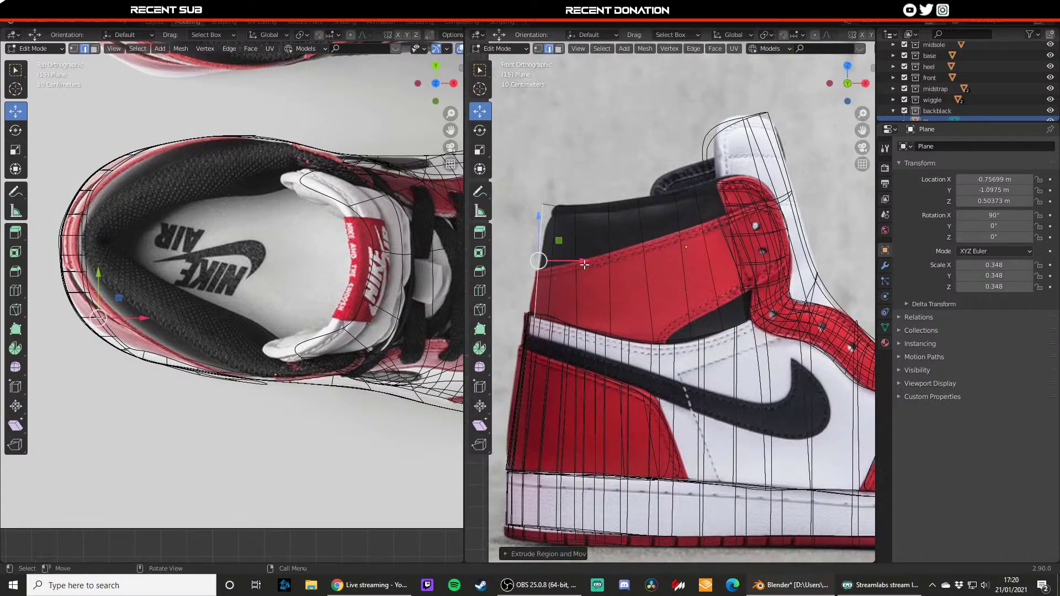
pyautogui.moveTo(104, 288); pyautogui.dragTo(125, 294)
pyautogui.keyDown('shift'); pyautogui.moveTo(550, 260); pyautogui.dragTo(566, 280, button='middle'); pyautogui.keyUp('shift')
pyautogui.press('e')
pyautogui.click(558, 280)
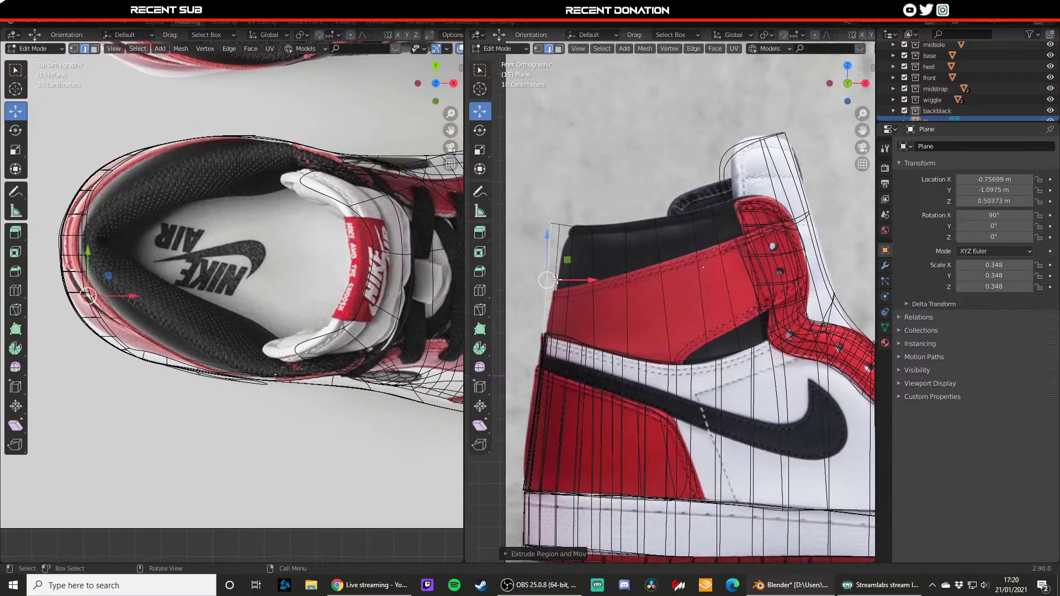
pyautogui.moveTo(92, 275)
pyautogui.mouseDown()
pyautogui.moveTo(92, 239)
pyautogui.moveTo(106, 260)
pyautogui.mouseUp()
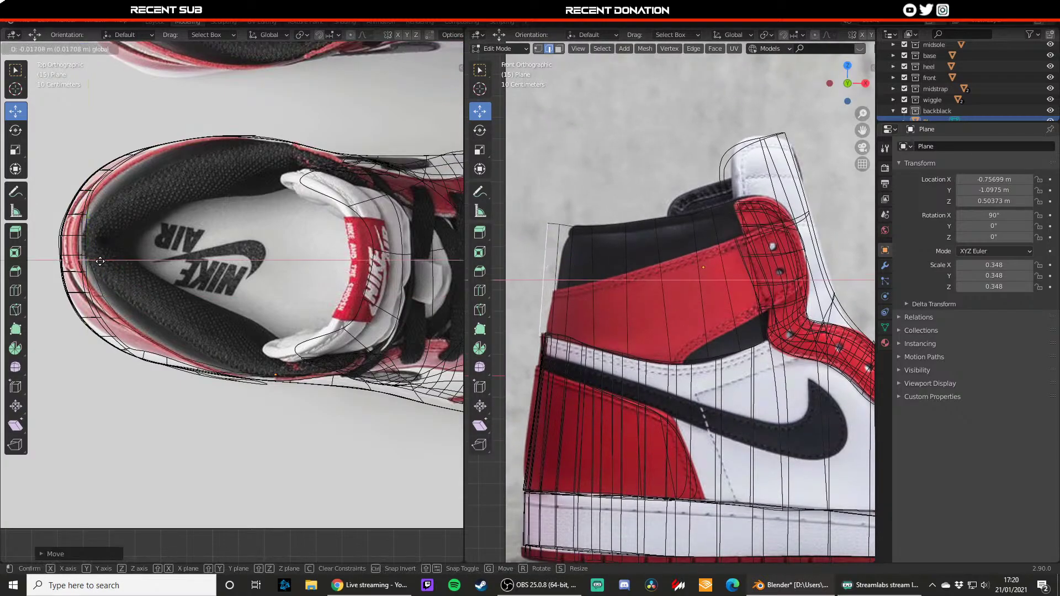
pyautogui.press('Tab')
pyautogui.moveTo(576, 329); pyautogui.dragTo(675, 331, button='middle')
pyautogui.press('z')
pyautogui.click(676, 381)
pyautogui.moveTo(676, 378)
pyautogui.mouseDown(button='middle')
pyautogui.moveTo(657, 368)
pyautogui.moveTo(607, 396)
pyautogui.moveTo(635, 375)
pyautogui.mouseUp(button='middle')
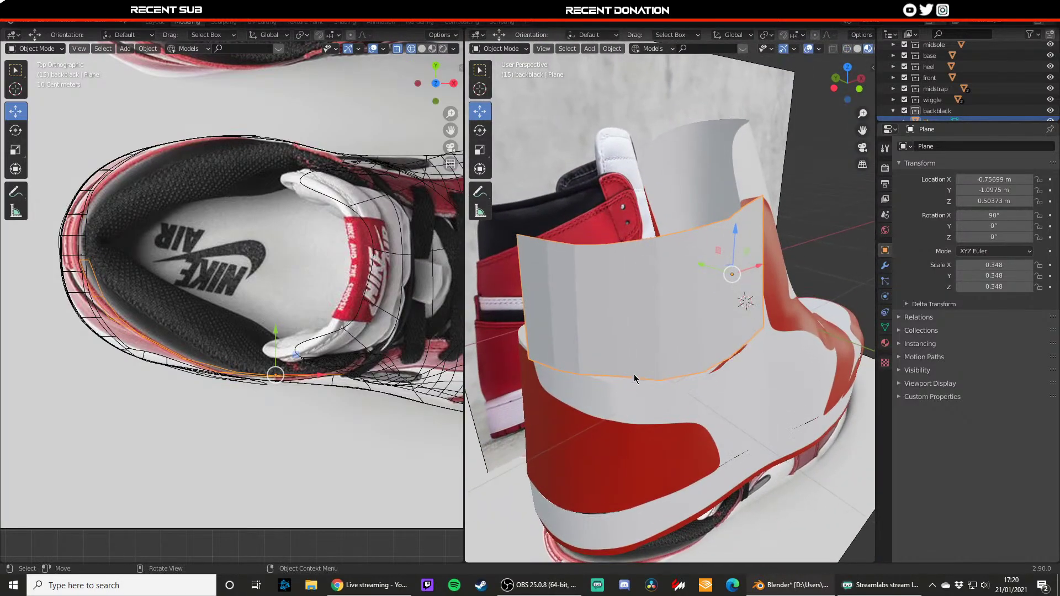
# - Extrude the collar's end edge across the back of the heel and adjust its position along Y in the top view
pyautogui.press('KP_1')
pyautogui.press('Tab')
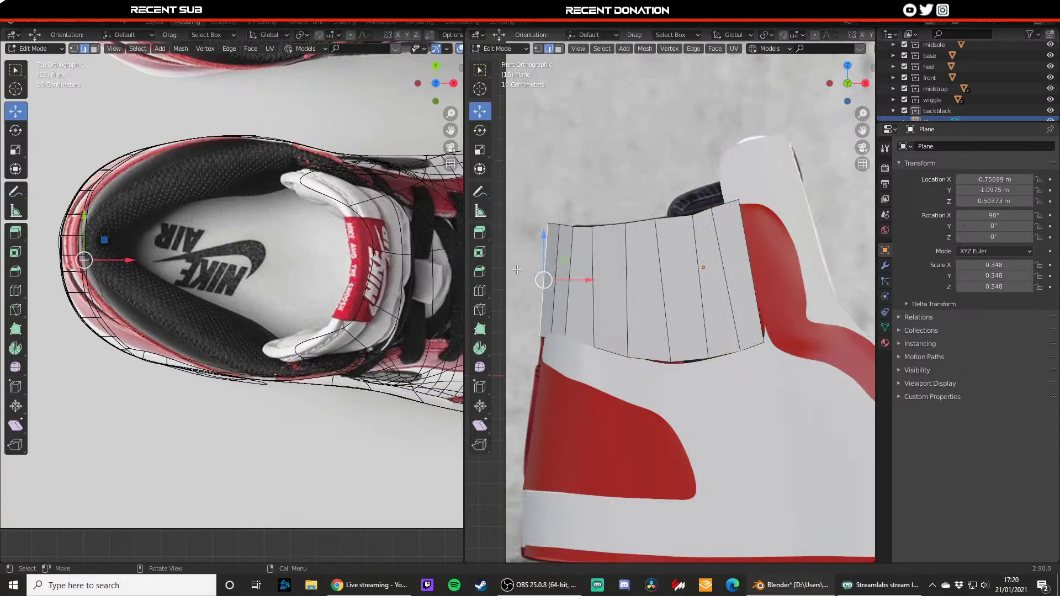
pyautogui.press('e')
pyautogui.click(508, 270)
pyautogui.moveTo(75, 235); pyautogui.dragTo(75, 210)
pyautogui.moveTo(103, 232); pyautogui.dragTo(89, 209)
pyautogui.click(89, 209)
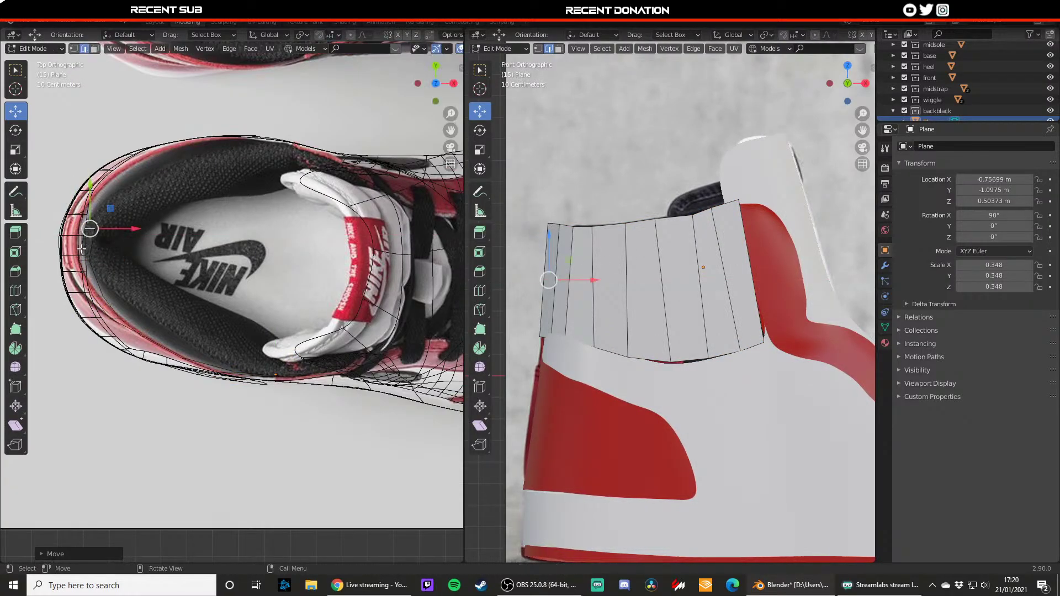
pyautogui.press('g')
pyautogui.press('y')
pyautogui.click(87, 245)
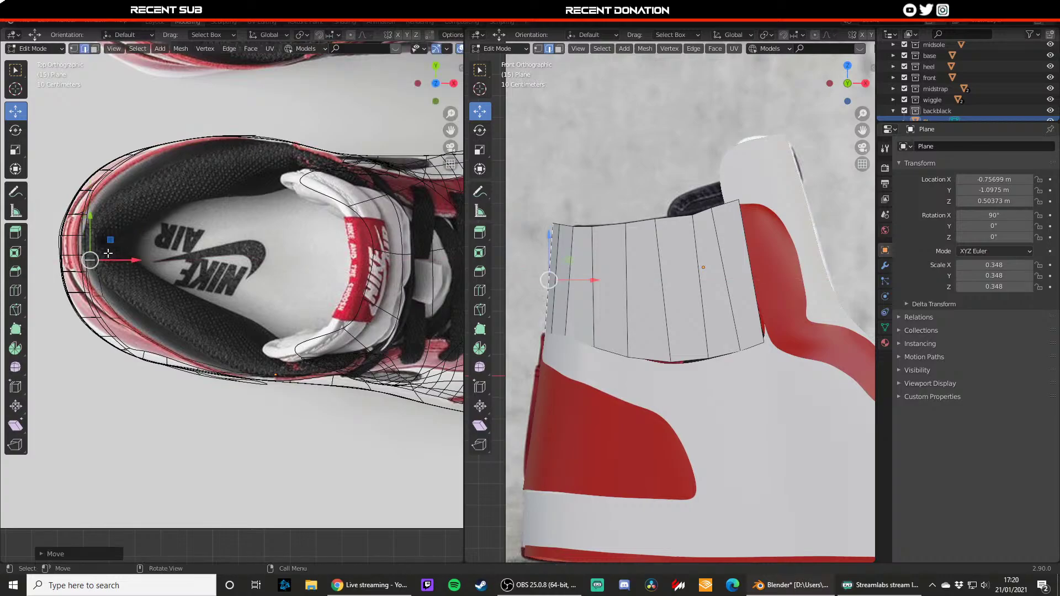
# - Extrude the collar's end edge around the far side of the heel along the reference outline in the top view
pyautogui.click(89, 216)
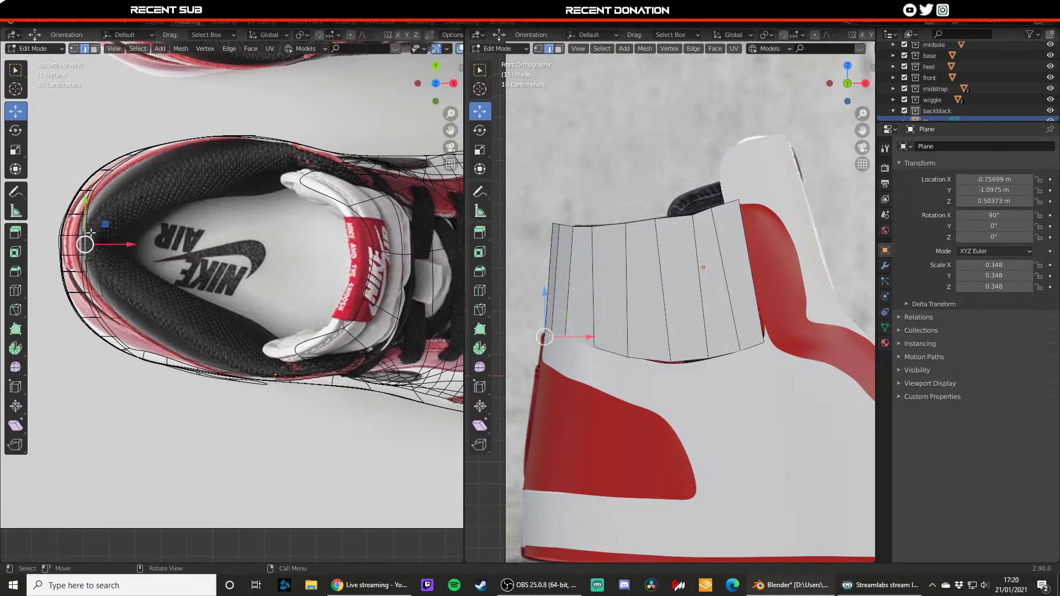
pyautogui.press('g')
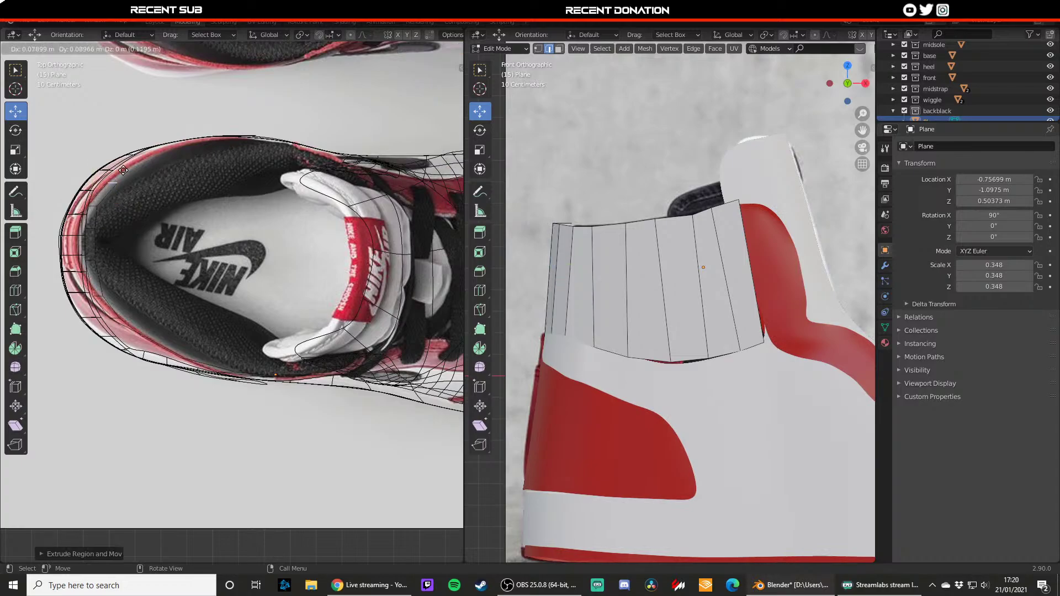
pyautogui.click(126, 172)
pyautogui.moveTo(685, 310); pyautogui.dragTo(729, 319, button='middle')
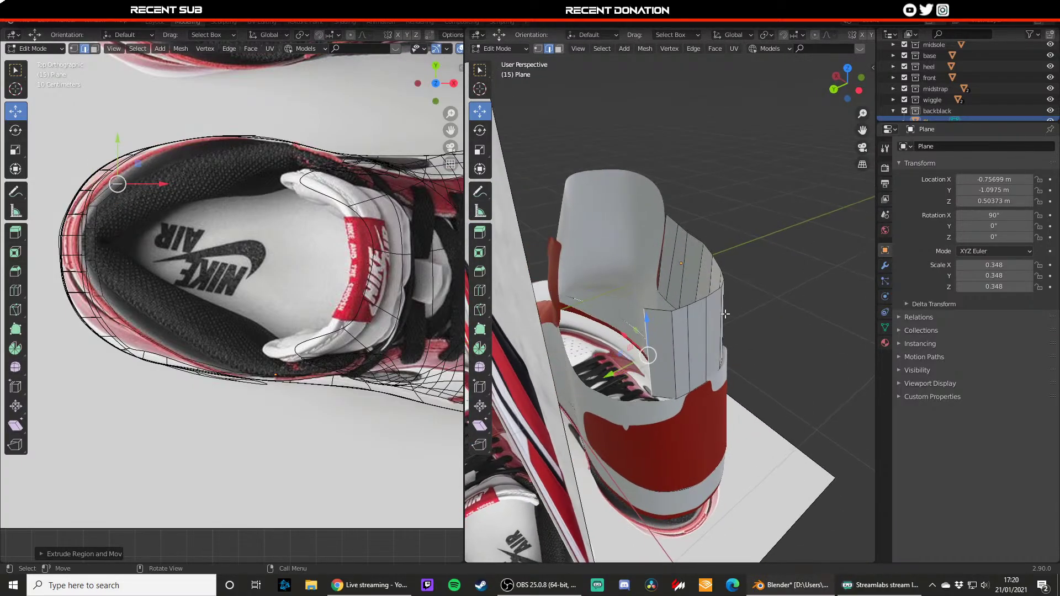
pyautogui.press('KP_1')
pyautogui.click(847, 83)
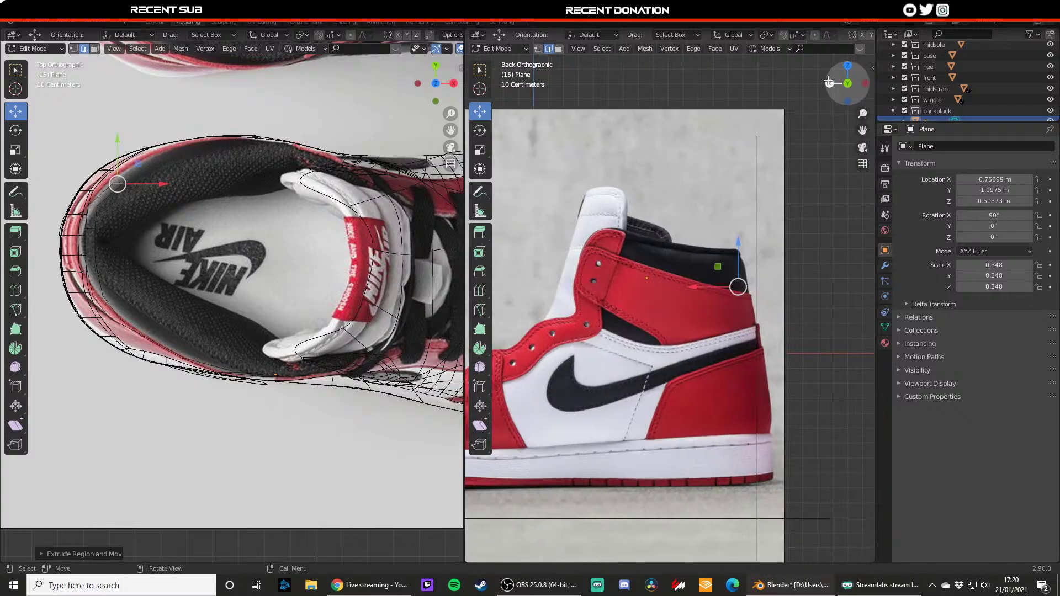
# - Move the side reference image along Y to the opposite side of the shoe, at about -1.71 m
pyautogui.press('Tab')
pyautogui.click(726, 304)
pyautogui.moveTo(725, 303); pyautogui.dragTo(596, 364, button='middle')
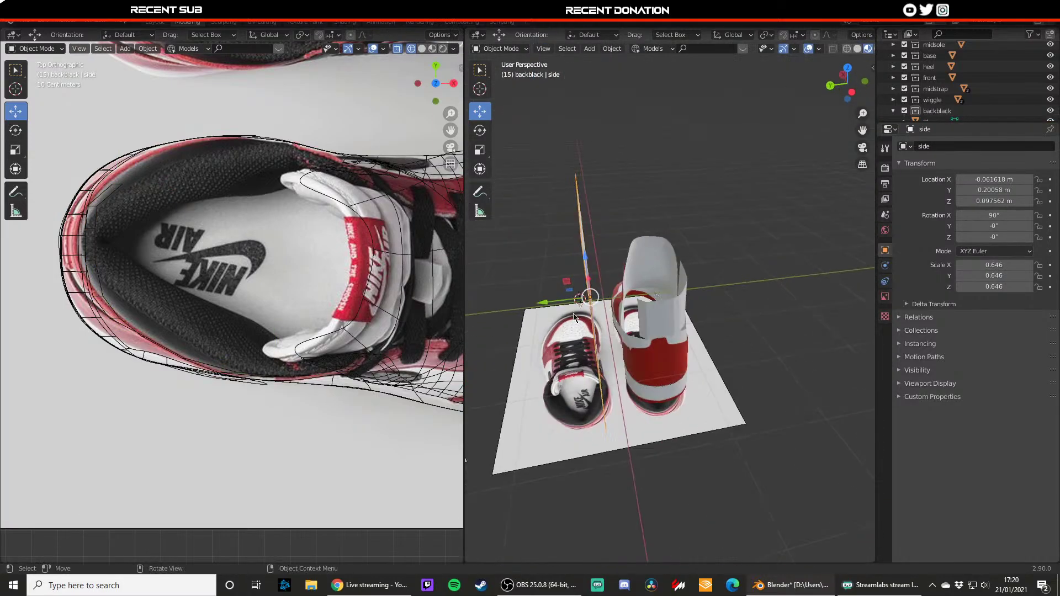
pyautogui.press('g')
pyautogui.press('y')
pyautogui.click(669, 293)
pyautogui.press('KP_3')
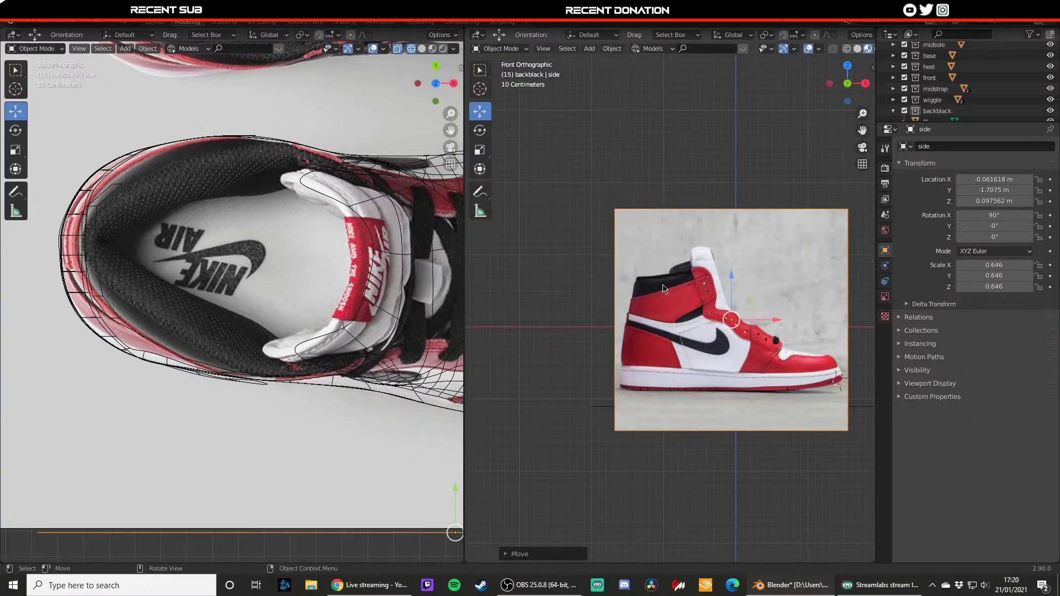
# - From the back view, extrude the collar's far-side end edge forward along the outline in the top view and lower it slightly
pyautogui.click(828, 83)
pyautogui.click(829, 83)
pyautogui.scroll(4, 669, 262)
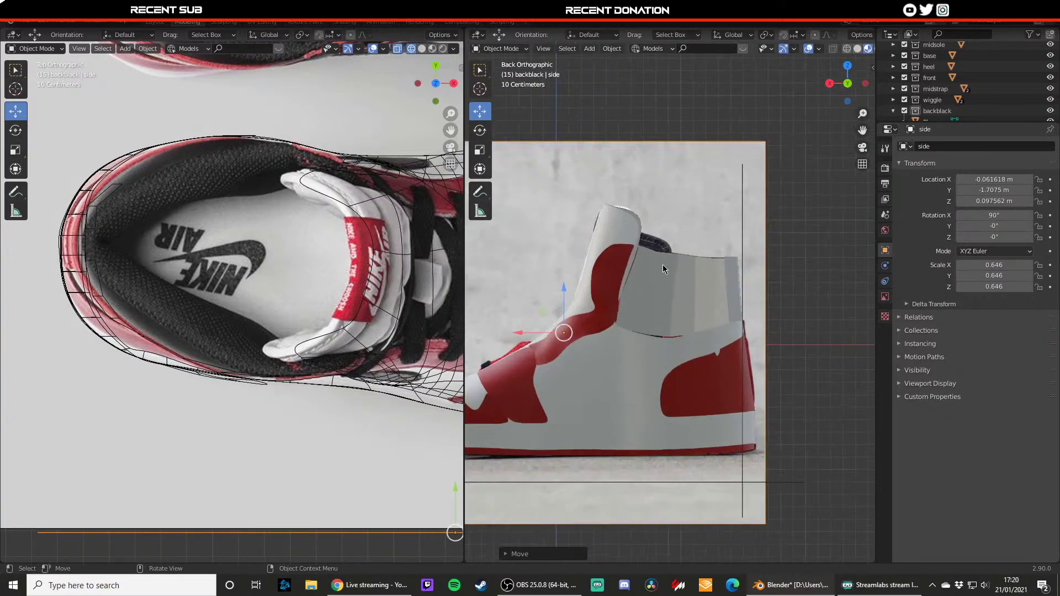
pyautogui.scroll(2, 278, 275)
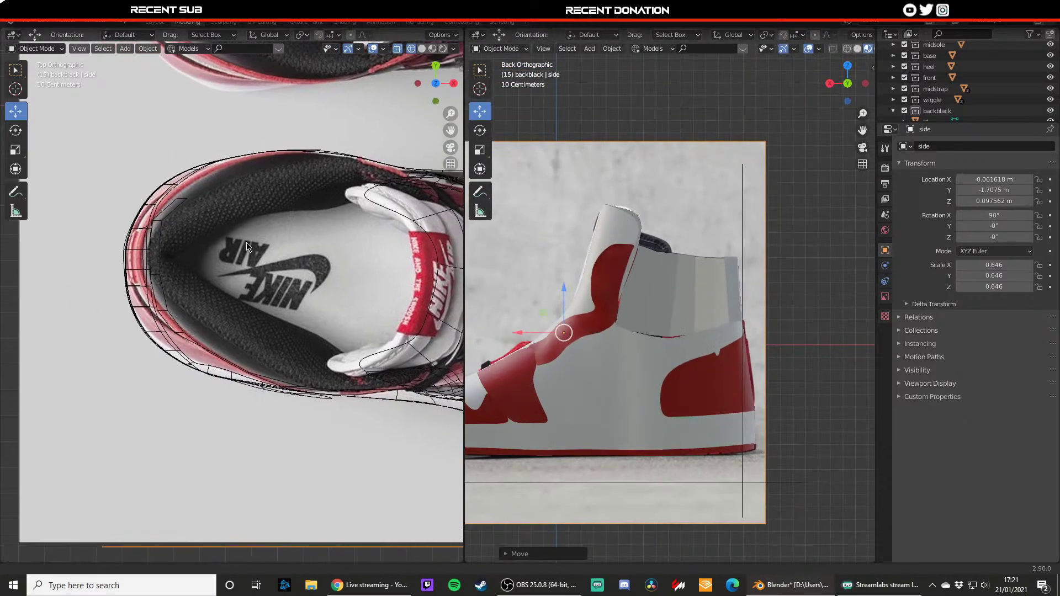
pyautogui.click(657, 285)
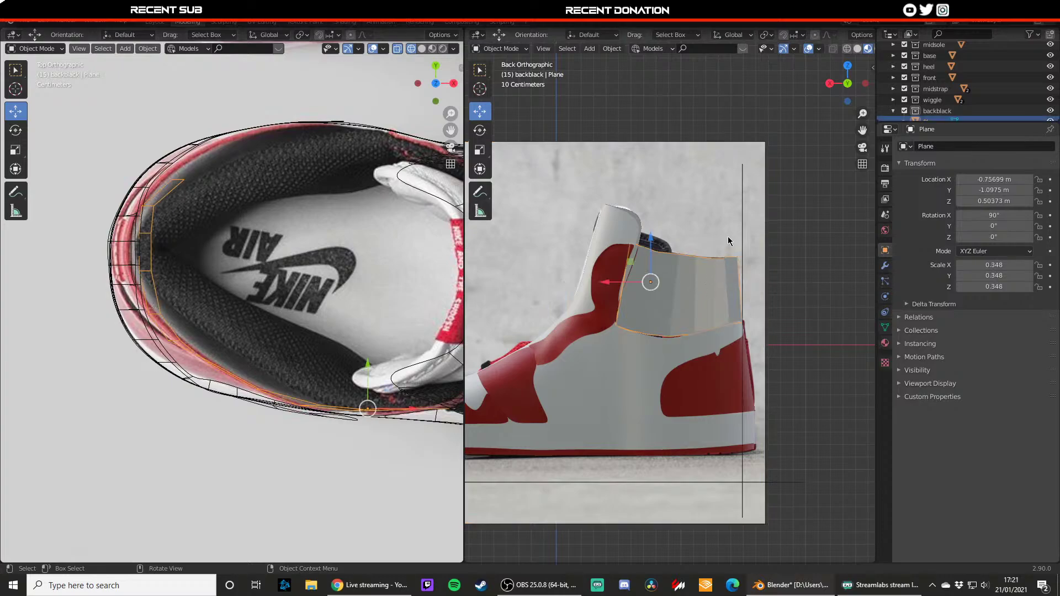
pyautogui.press('Tab')
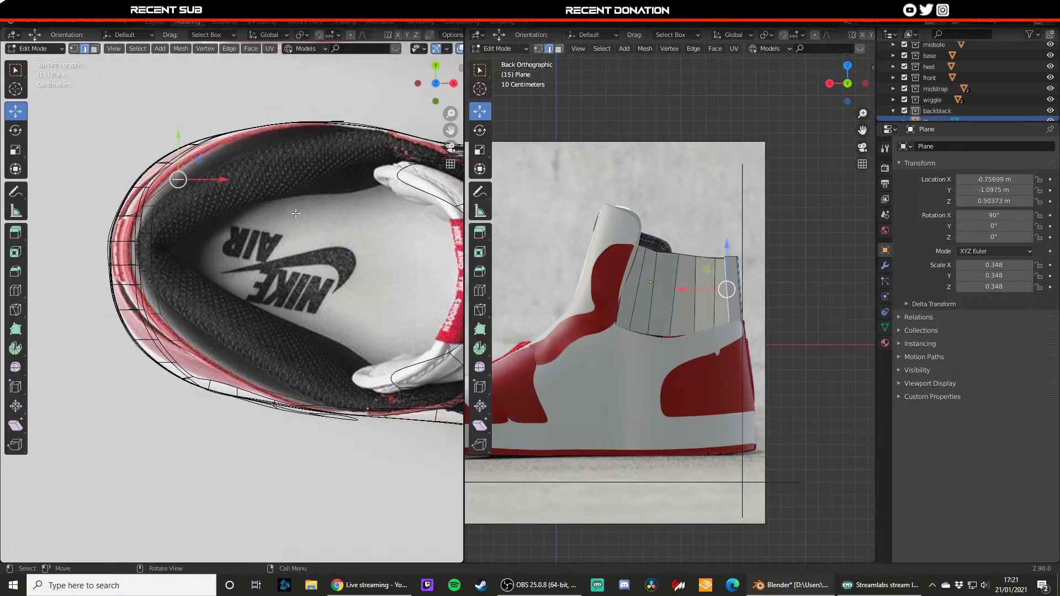
pyautogui.press('g')
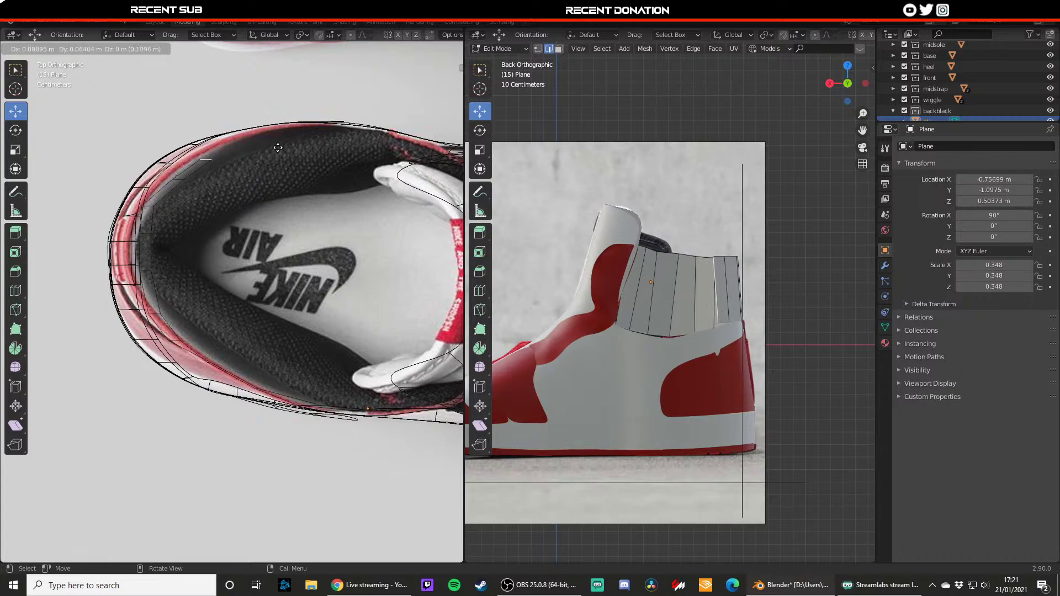
pyautogui.click(278, 148)
pyautogui.moveTo(724, 248); pyautogui.dragTo(712, 257)
# - Extrude two more collar sections along the far-side ankle outline, lowering the first one's edge to follow the side reference
pyautogui.keyDown('shift'); pyautogui.moveTo(306, 188); pyautogui.dragTo(268, 205, button='middle'); pyautogui.keyUp('shift')
pyautogui.press('g')
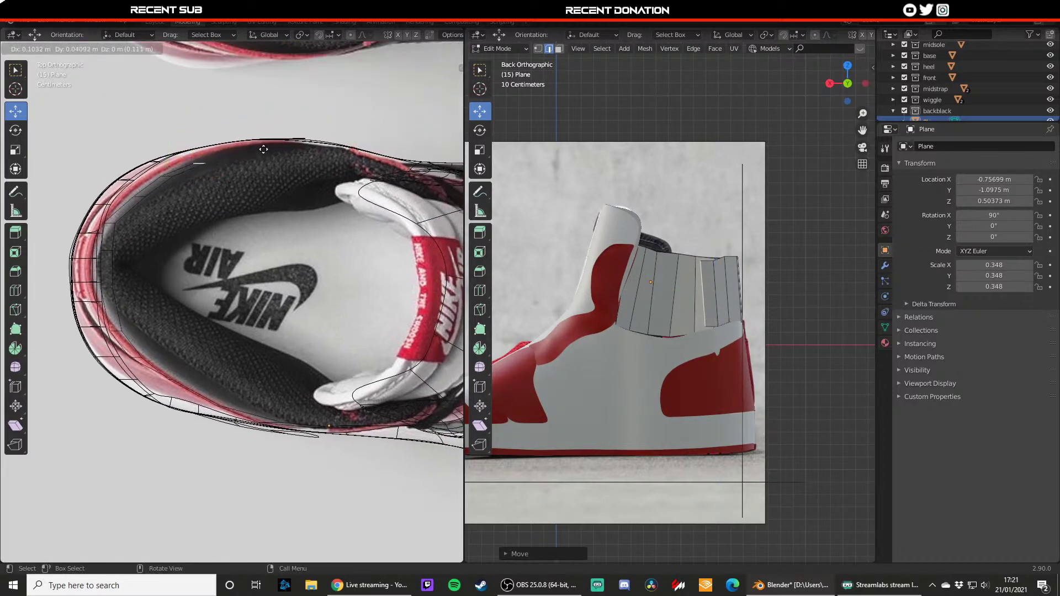
pyautogui.click(264, 149)
pyautogui.moveTo(705, 253); pyautogui.dragTo(700, 258)
pyautogui.keyDown('shift'); pyautogui.moveTo(214, 175); pyautogui.dragTo(225, 252, button='middle'); pyautogui.keyUp('shift')
pyautogui.scroll(2, 232, 217)
pyautogui.press('g')
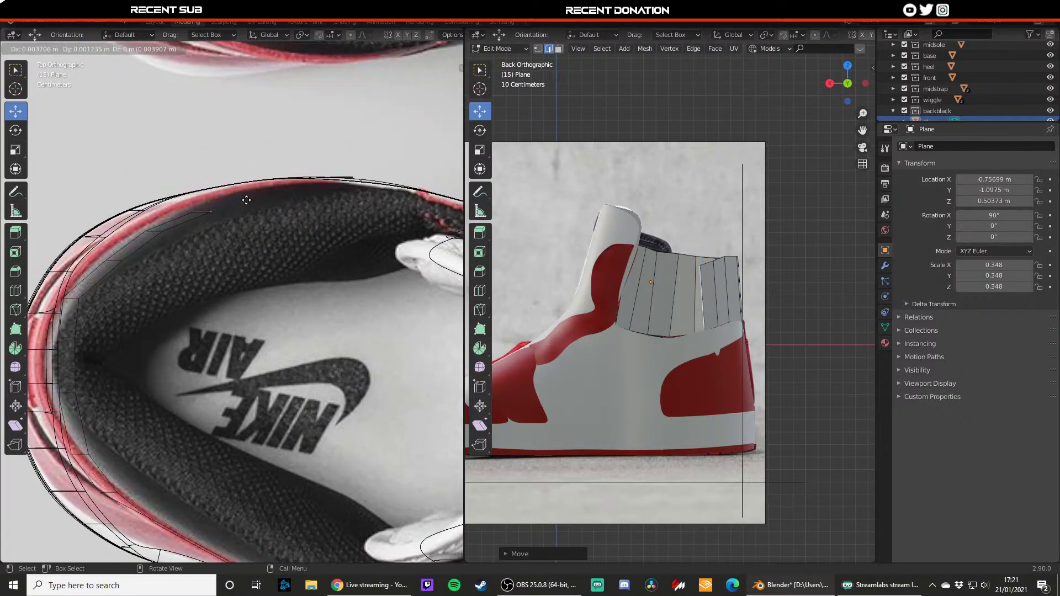
pyautogui.click(288, 179)
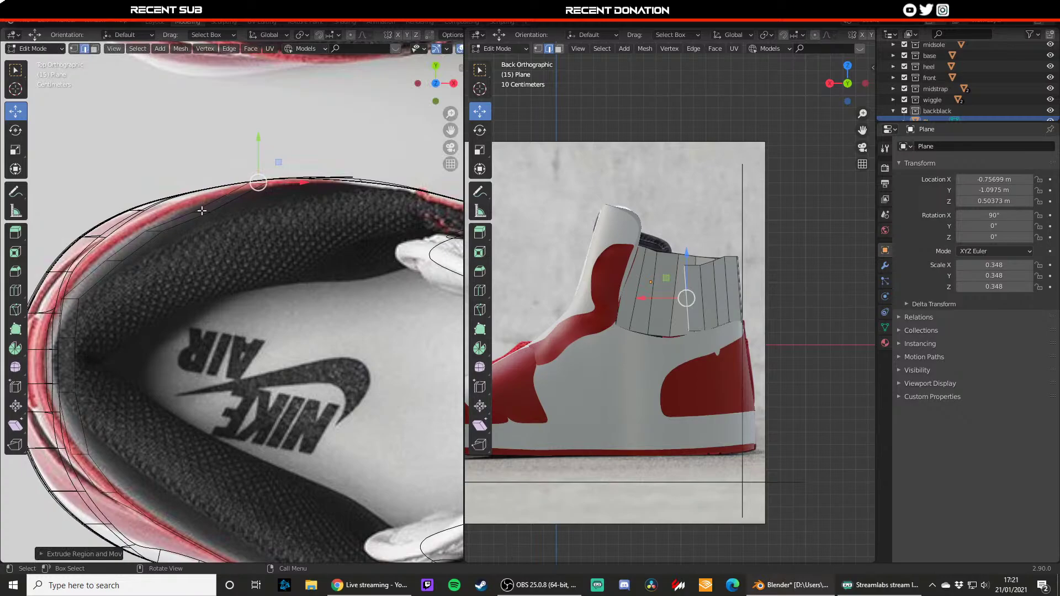
# - Move the three intermediate collar edges on the far side outward along Y to follow the outline in the top view
pyautogui.click(202, 211)
pyautogui.moveTo(201, 178); pyautogui.dragTo(192, 161)
pyautogui.click(151, 231)
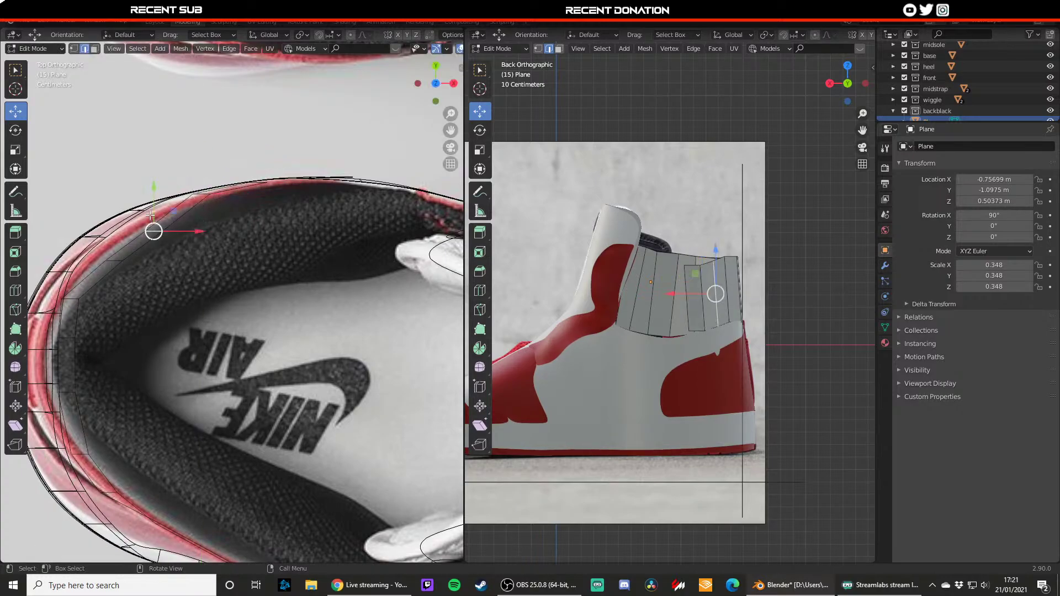
pyautogui.moveTo(152, 209); pyautogui.dragTo(140, 189)
pyautogui.click(114, 259)
pyautogui.moveTo(114, 237); pyautogui.dragTo(135, 242)
pyautogui.keyDown('shift'); pyautogui.moveTo(210, 223); pyautogui.dragTo(160, 229, button='middle'); pyautogui.keyUp('shift')
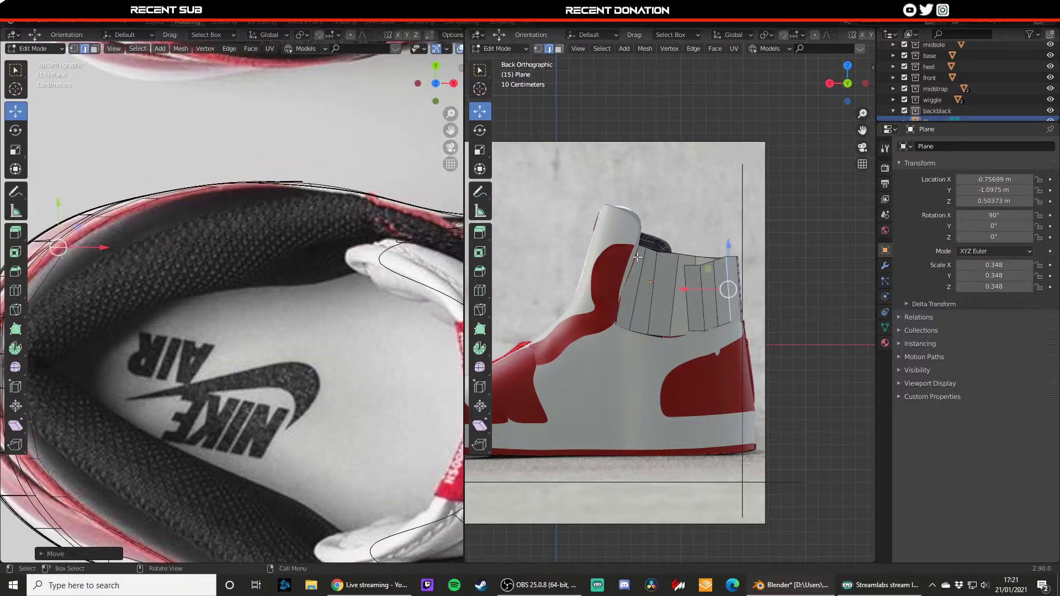
# - Extrude the far-side end edge forward by two more sections and align them along Y with the shoe outline
pyautogui.click(689, 294)
pyautogui.press('g')
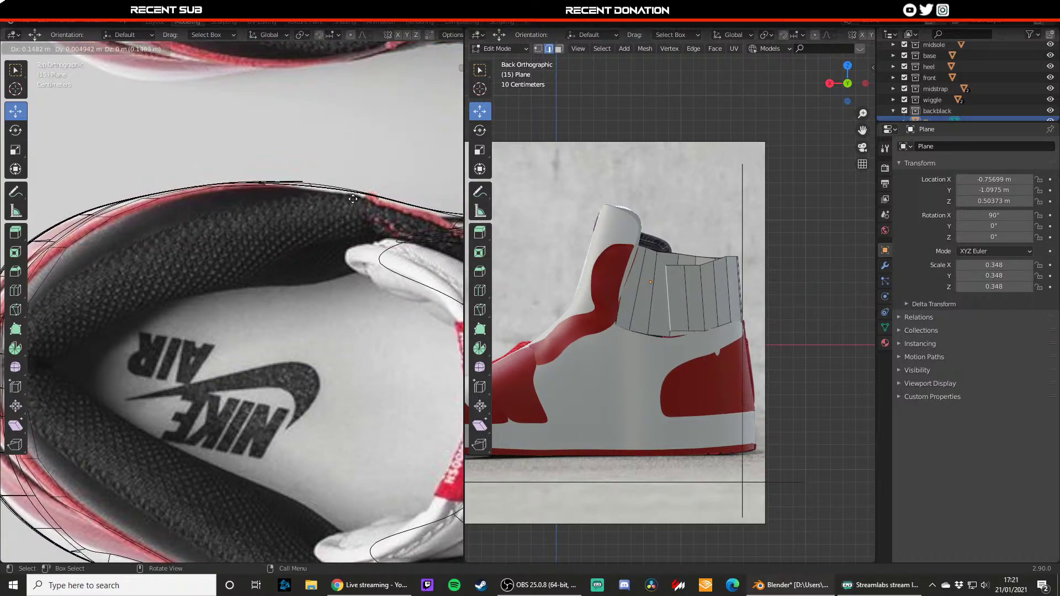
pyautogui.click(352, 200)
pyautogui.keyDown('shift'); pyautogui.moveTo(282, 182); pyautogui.dragTo(260, 172, button='middle'); pyautogui.keyUp('shift')
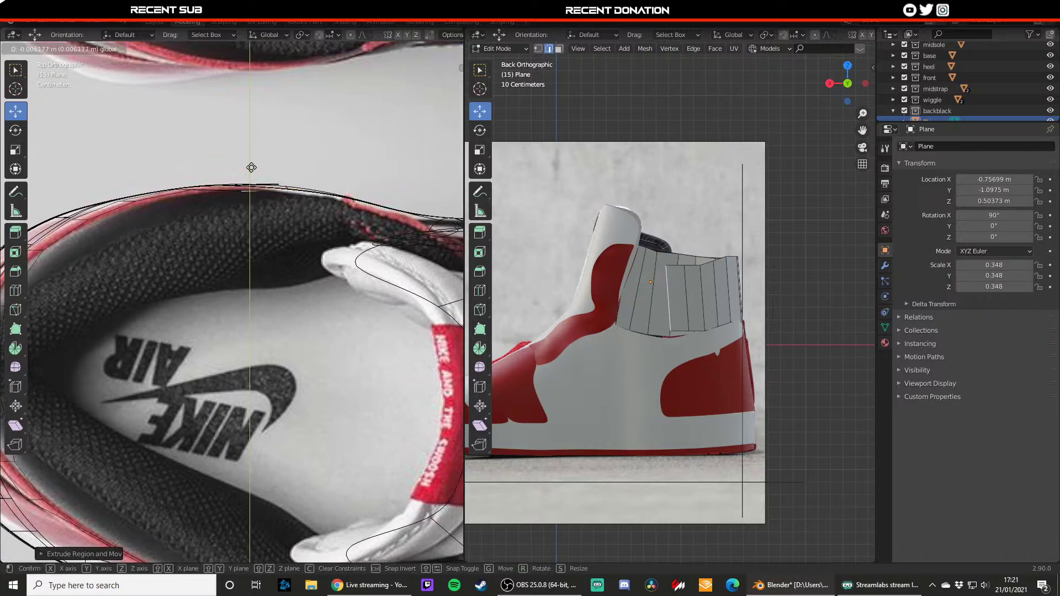
pyautogui.press('e')
pyautogui.click(326, 173)
pyautogui.keyDown('shift'); pyautogui.moveTo(326, 173); pyautogui.dragTo(230, 150, button='middle'); pyautogui.keyUp('shift')
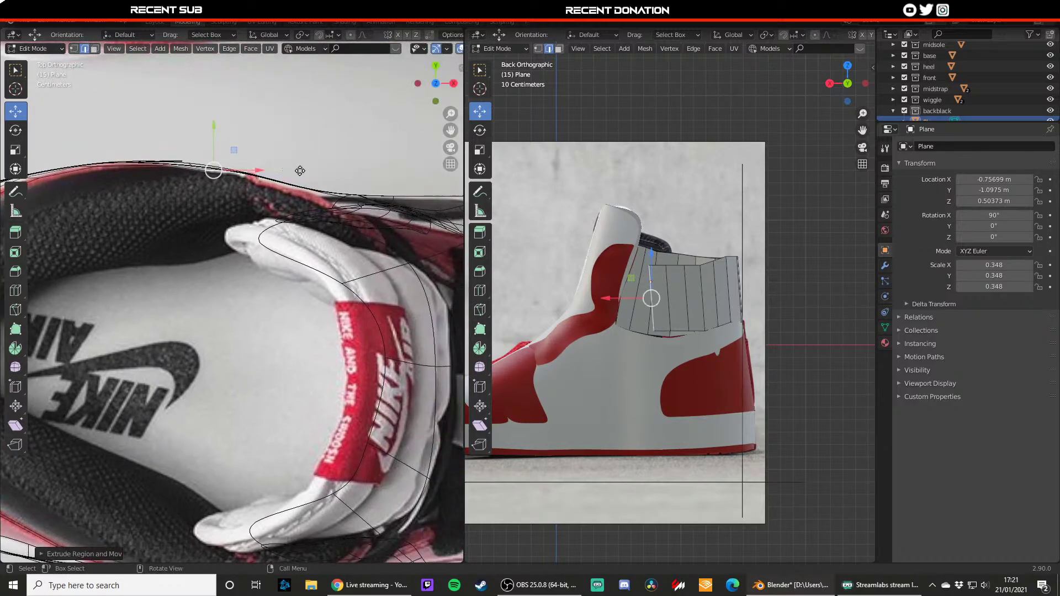
# - Extrude the collar's end edge further toward the tongue and undo the extra section placed beyond it
pyautogui.press('e')
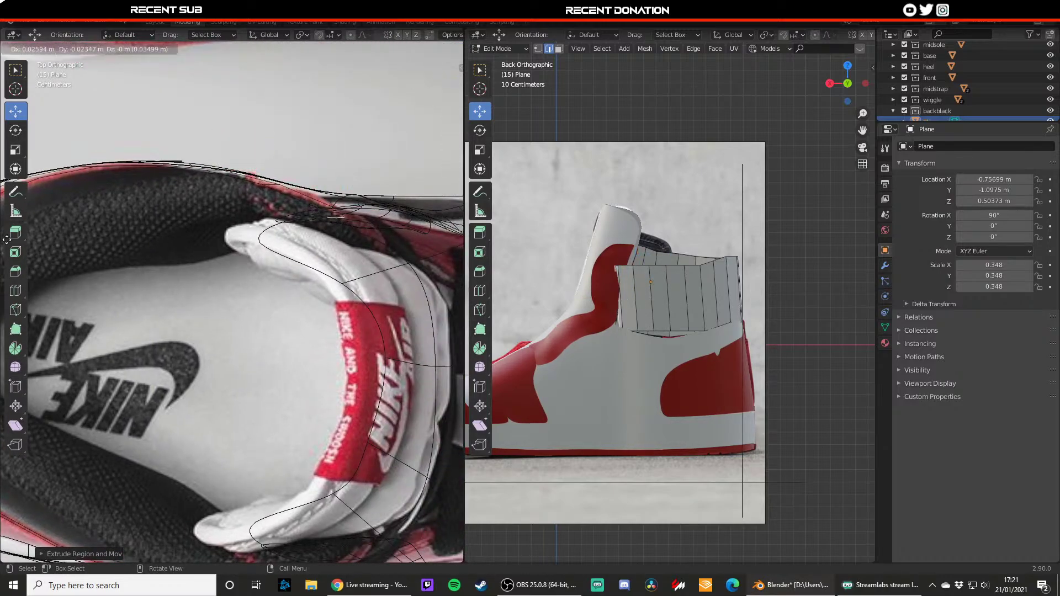
pyautogui.click(35, 253)
pyautogui.keyDown('shift'); pyautogui.moveTo(303, 271); pyautogui.dragTo(266, 236, button='middle'); pyautogui.keyUp('shift')
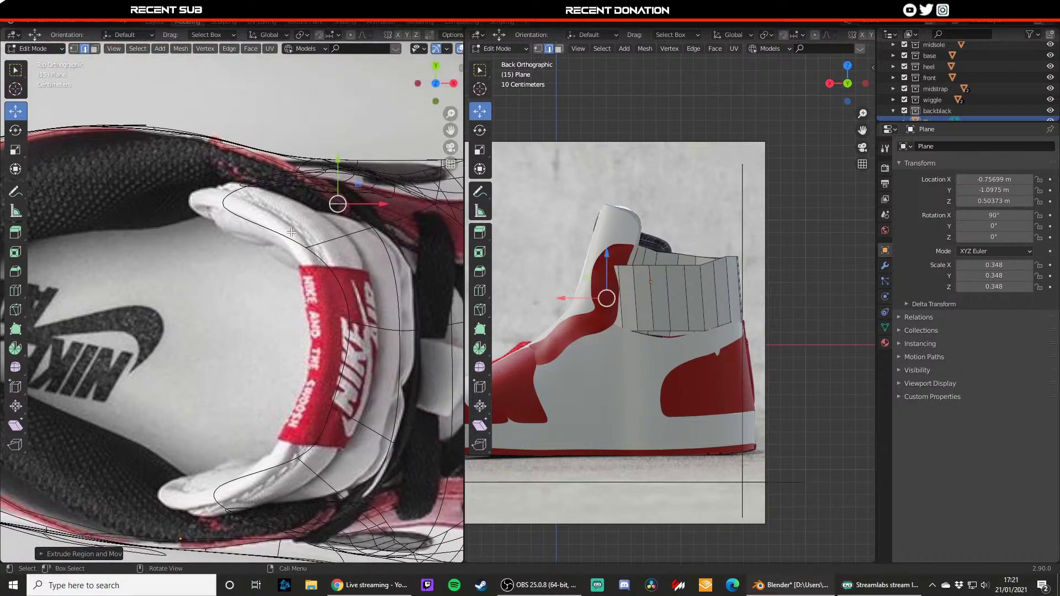
pyautogui.scroll(-1, 298, 233)
pyautogui.moveTo(360, 221); pyautogui.dragTo(328, 220)
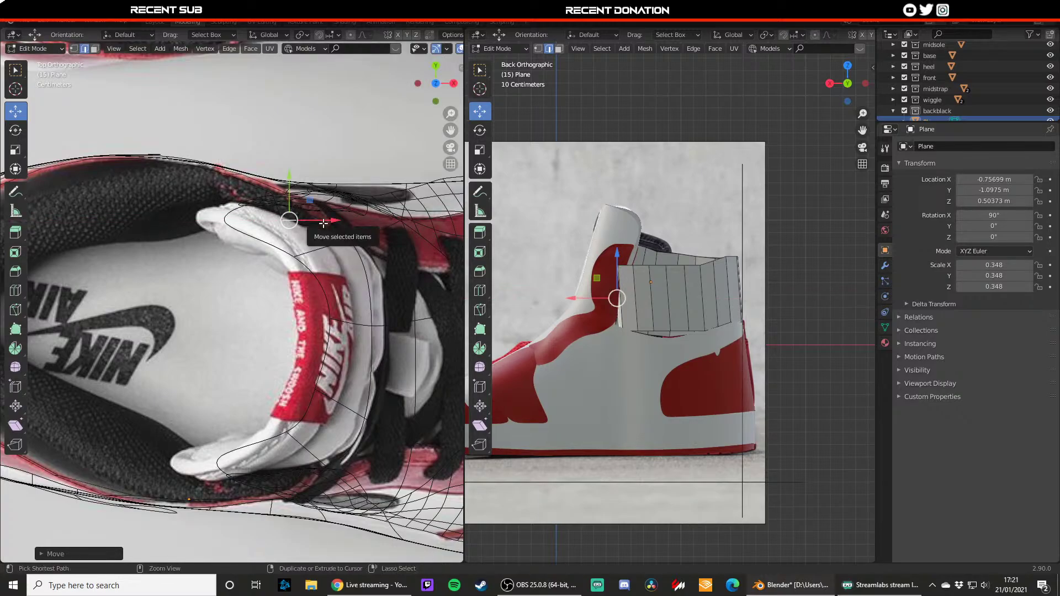
pyautogui.hotkey('ctrl', 'z')
pyautogui.hotkey('ctrl', 'z')
pyautogui.hotkey('ctrl', 'z')
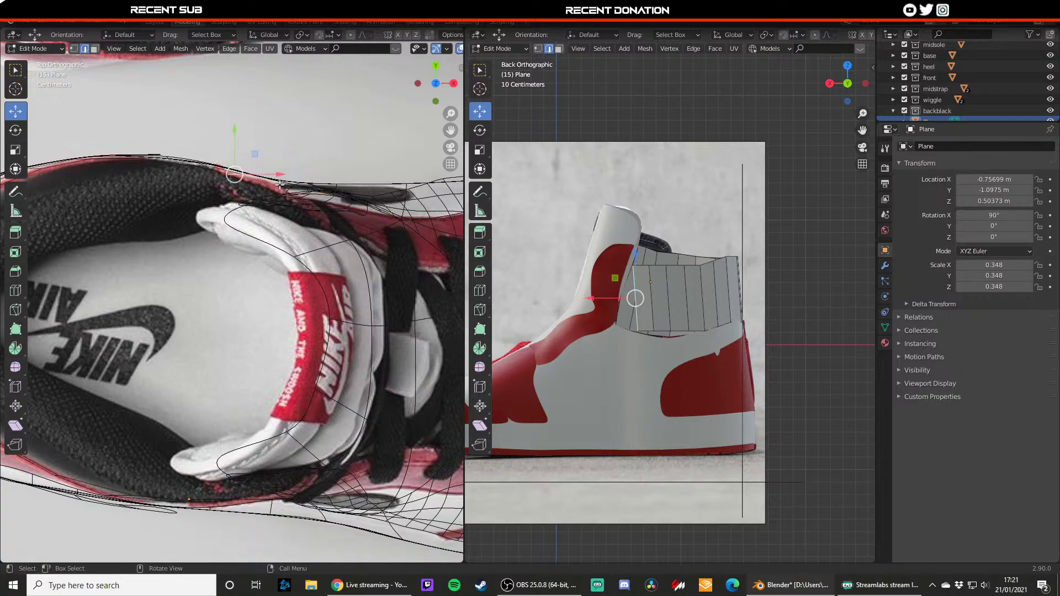
# - Bend the collar's far-side end inward to the tongue with a short section, positioning its end edge in the top view
pyautogui.press('g')
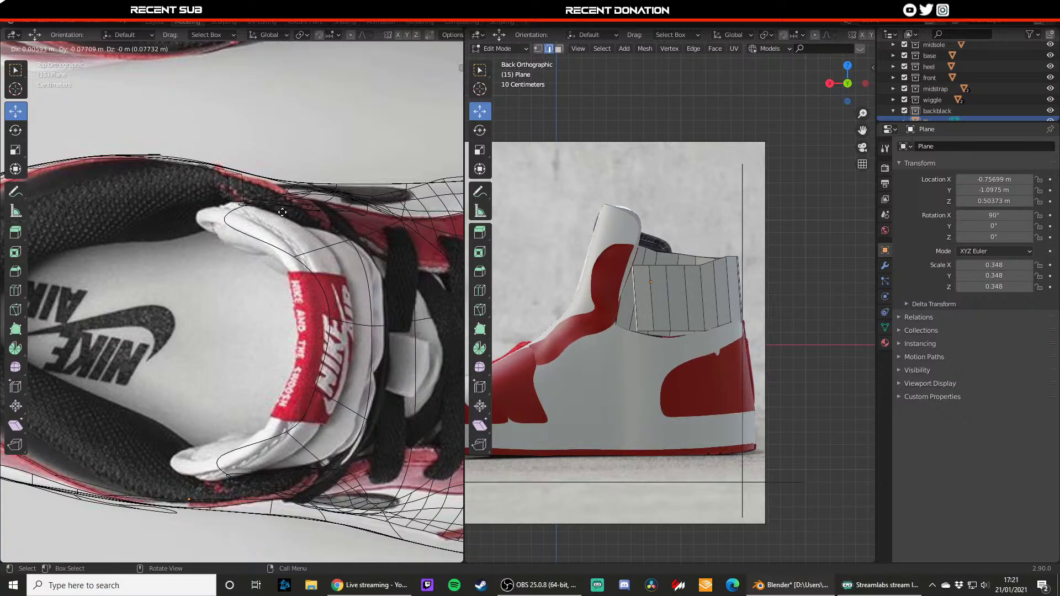
pyautogui.click(283, 212)
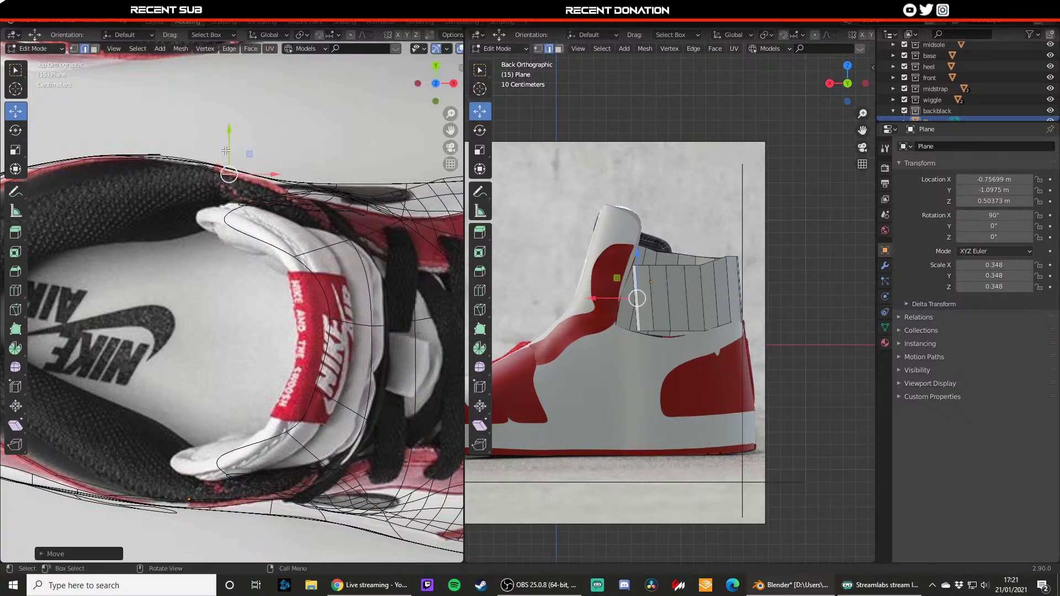
pyautogui.moveTo(262, 176); pyautogui.dragTo(250, 198)
pyautogui.keyDown('shift'); pyautogui.moveTo(256, 202); pyautogui.dragTo(268, 204, button='middle'); pyautogui.keyUp('shift')
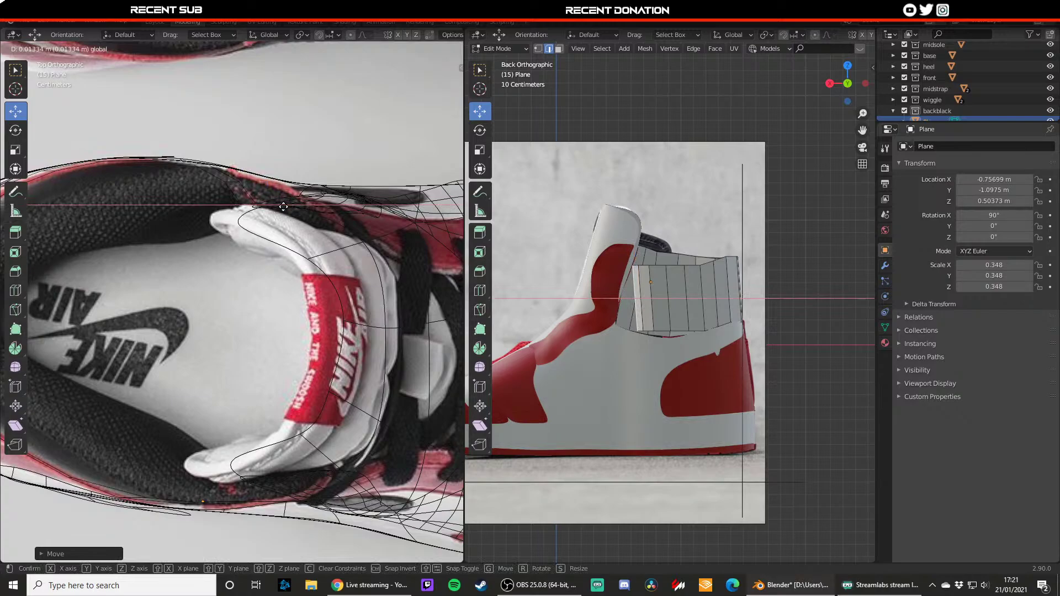
pyautogui.click(283, 206)
pyautogui.press('g')
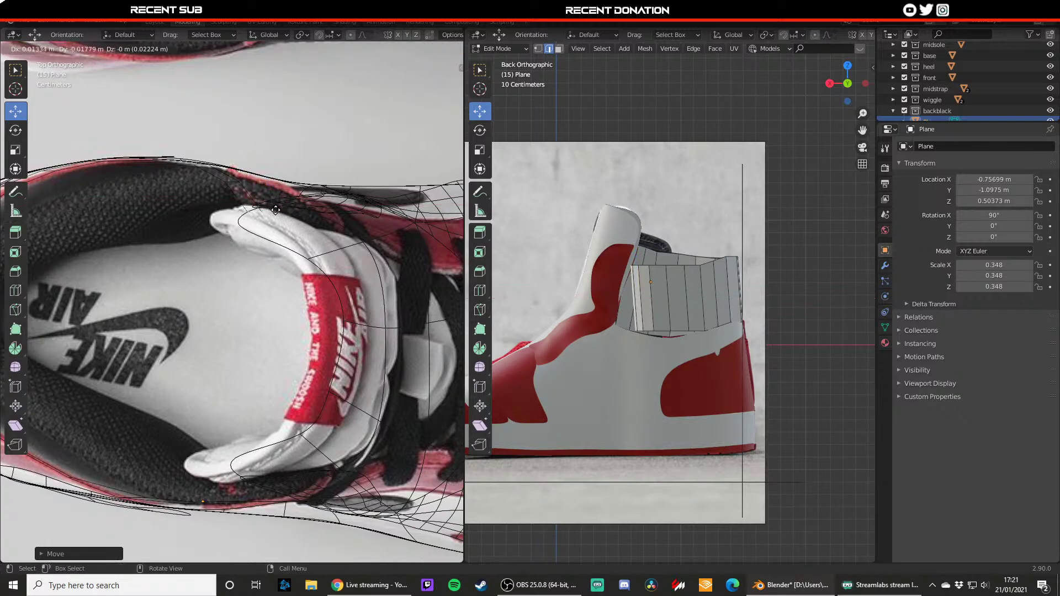
pyautogui.click(274, 209)
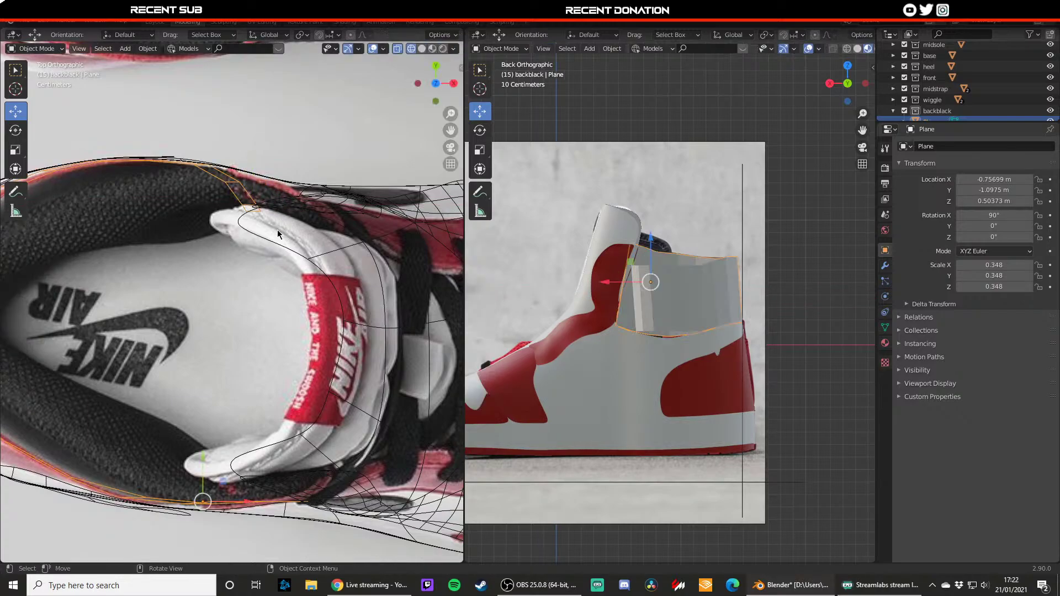
# - Inspect the wrapped collar from several angles, checking its fit against the tongue and the gap along its lower edge
pyautogui.press('Tab')
pyautogui.moveTo(615, 313); pyautogui.dragTo(532, 310, button='middle')
pyautogui.scroll(5, 622, 329)
pyautogui.moveTo(623, 329); pyautogui.dragTo(529, 288, button='middle')
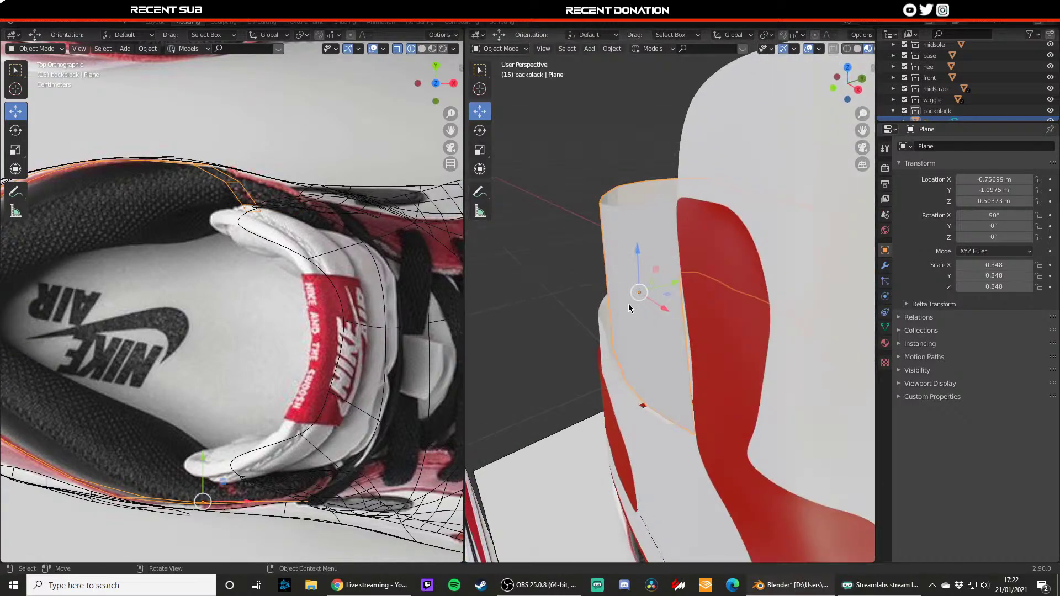
pyautogui.moveTo(629, 304); pyautogui.dragTo(598, 277, button='middle')
pyautogui.press('Tab')
pyautogui.press('Tab')
pyautogui.press('Tab')
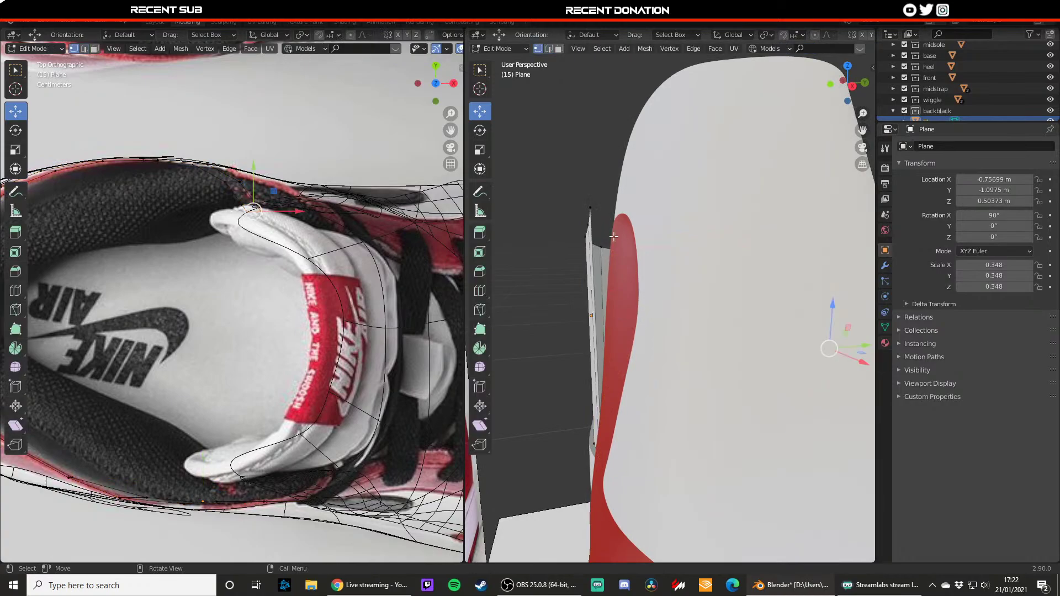
pyautogui.moveTo(595, 232); pyautogui.dragTo(610, 286, button='middle')
pyautogui.moveTo(627, 287); pyautogui.dragTo(661, 281)
pyautogui.moveTo(661, 281); pyautogui.dragTo(738, 317, button='middle')
pyautogui.moveTo(738, 317); pyautogui.dragTo(752, 490)
pyautogui.press('z')
pyautogui.hotkey('shift', 'y')
pyautogui.click(700, 483)
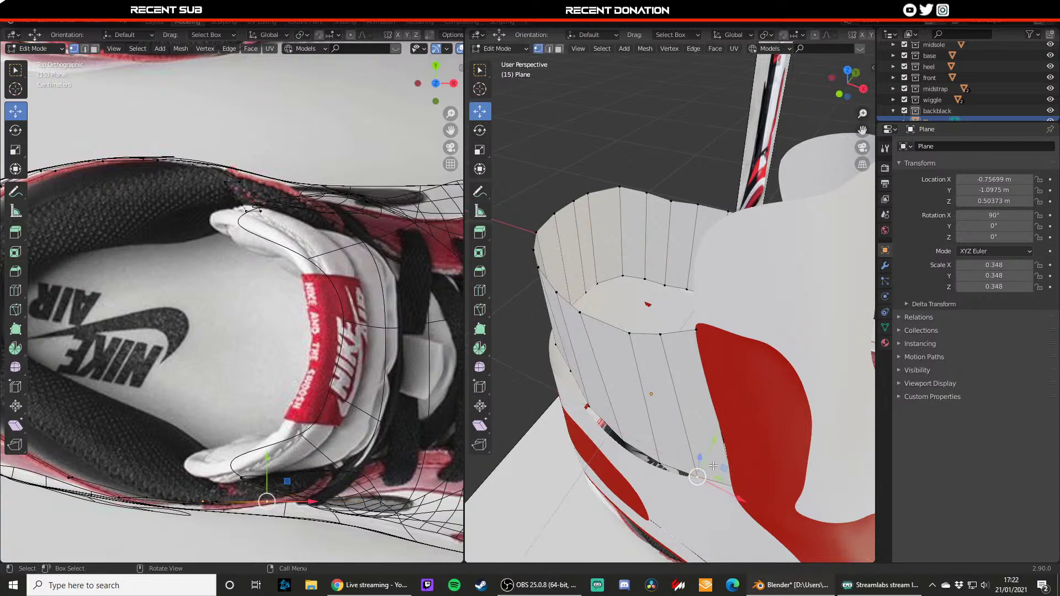
pyautogui.moveTo(712, 470); pyautogui.dragTo(695, 461, button='middle')
pyautogui.keyDown('shift'); pyautogui.moveTo(368, 375); pyautogui.dragTo(357, 297, button='middle'); pyautogui.keyUp('shift')
pyautogui.keyDown('shift'); pyautogui.moveTo(530, 375); pyautogui.dragTo(530, 360, button='middle'); pyautogui.keyUp('shift')
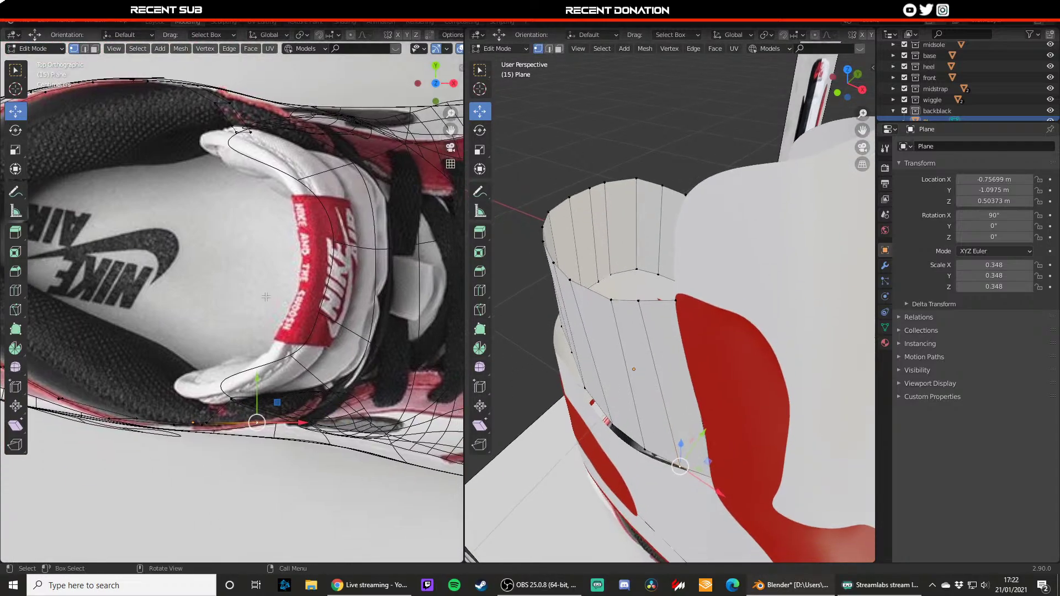
# - Switch the top view to shaded display and move the near-side lower-edge vertex by about 0.013 m along Y
pyautogui.press('z')
pyautogui.click(262, 370)
pyautogui.keyDown('shift'); pyautogui.moveTo(261, 372); pyautogui.dragTo(291, 323, button='middle'); pyautogui.keyUp('shift')
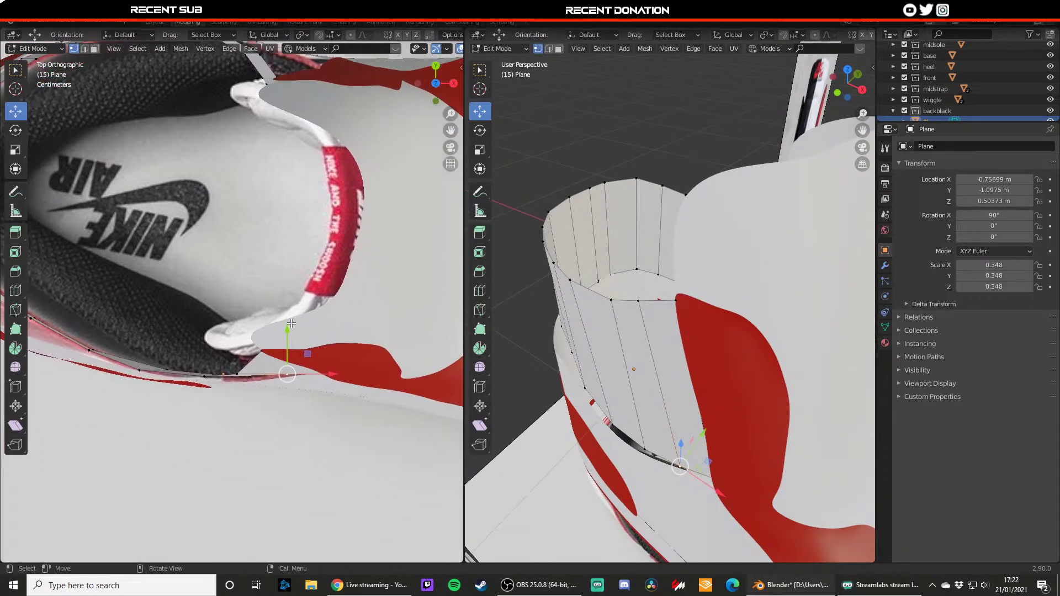
pyautogui.click(237, 360)
pyautogui.press('g')
pyautogui.moveTo(237, 359); pyautogui.dragTo(239, 364)
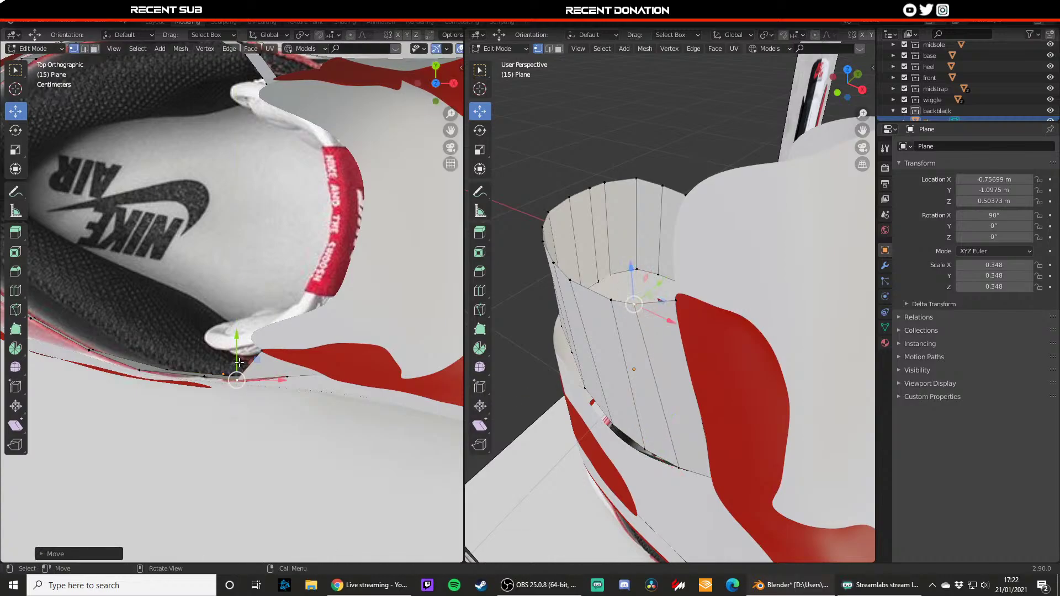
pyautogui.hotkey('ctrl', 'z')
pyautogui.press('g')
pyautogui.press('y')
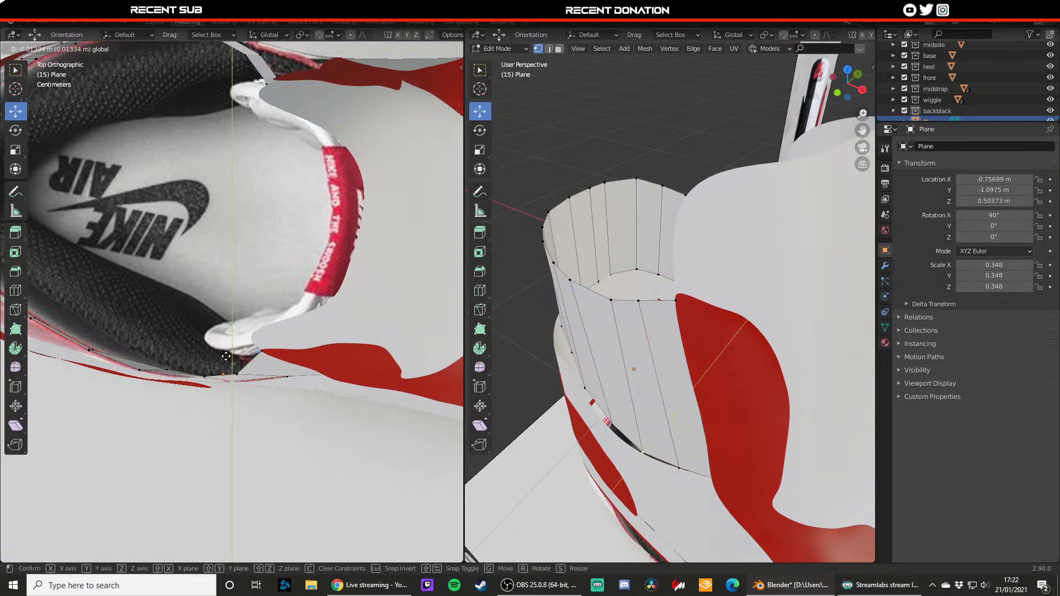
pyautogui.click(226, 357)
# - Shift two near-side top-rim vertices of the collar, one about 0.0015 m along Y and the other about 0.02 m along X
pyautogui.click(626, 321)
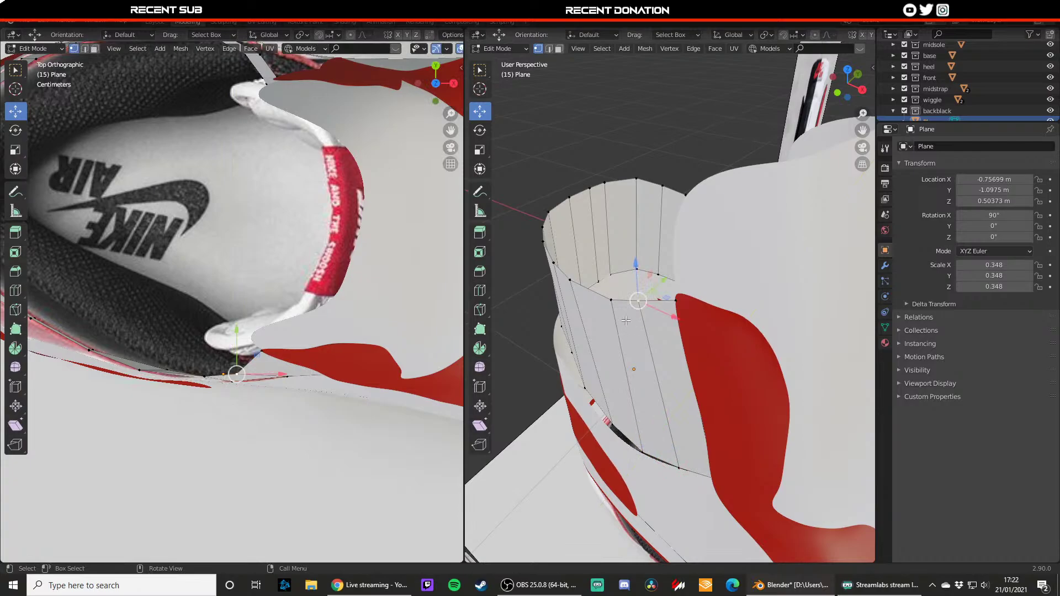
pyautogui.press('g')
pyautogui.press('y')
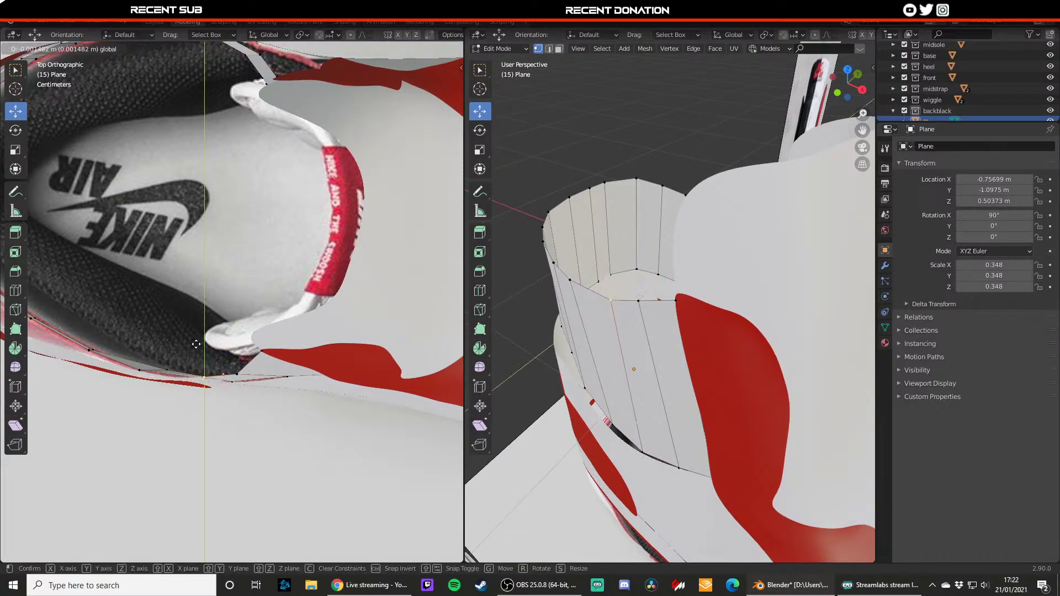
pyautogui.click(196, 344)
pyautogui.press('g')
pyautogui.press('x')
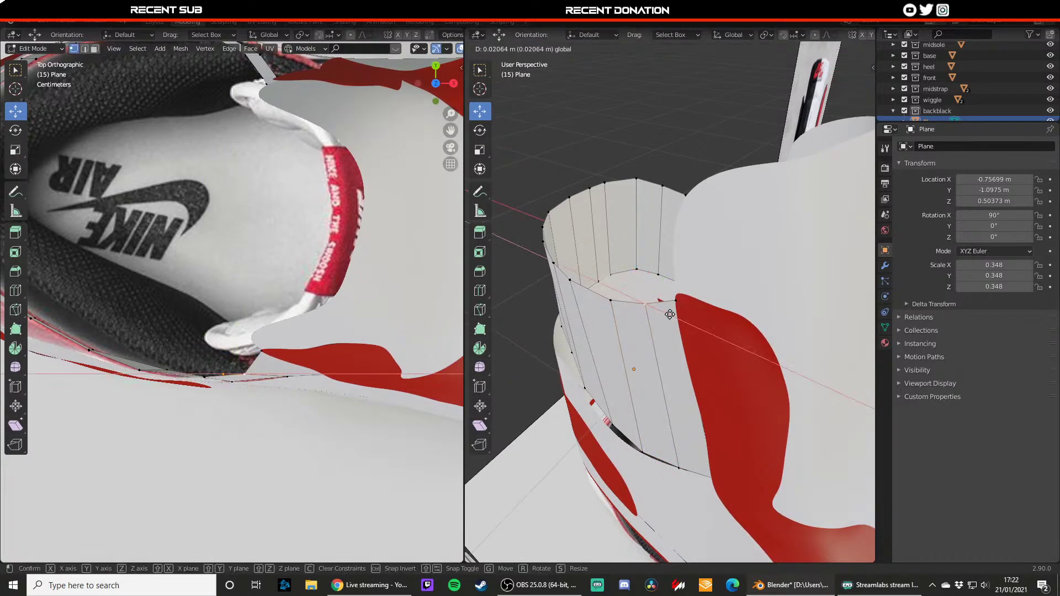
pyautogui.click(673, 315)
# - Move the lower-edge vertex near the collar's front corner slightly outward along Y to meet the shoe's upper
pyautogui.press('Tab')
pyautogui.moveTo(670, 335); pyautogui.dragTo(701, 350, button='middle')
pyautogui.scroll(2, 693, 349)
pyautogui.press('Tab')
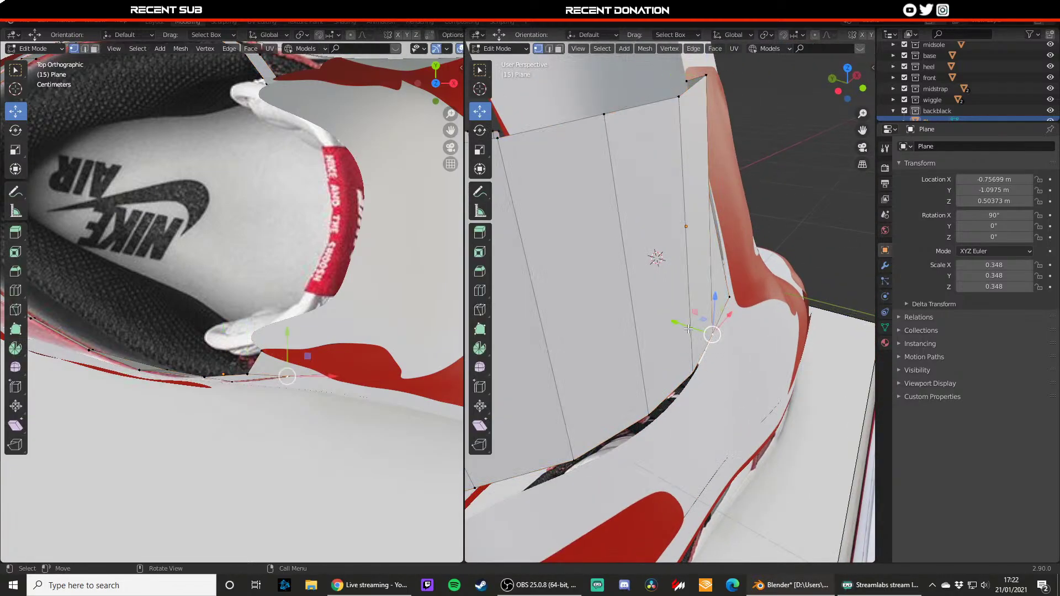
pyautogui.moveTo(689, 329); pyautogui.dragTo(694, 331)
pyautogui.moveTo(690, 333); pyautogui.dragTo(665, 319, button='middle')
# - Raise the lower-edge vertex further back on the collar's near side slightly along Z to smooth the bottom curve
pyautogui.scroll(4, 584, 374)
pyautogui.scroll(-2, 584, 374)
pyautogui.click(697, 381)
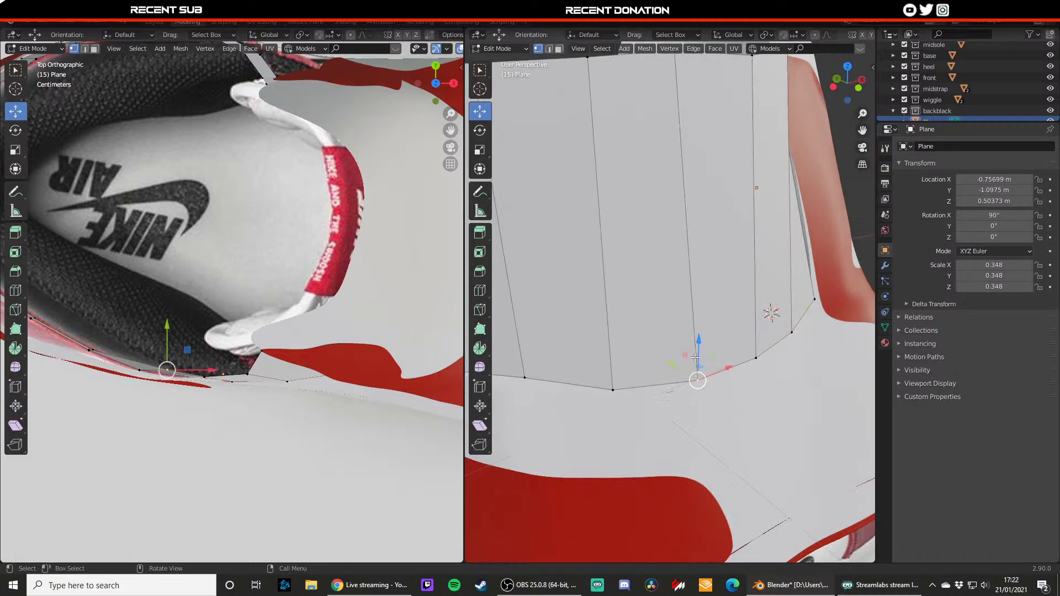
pyautogui.moveTo(696, 357); pyautogui.dragTo(697, 350)
pyautogui.moveTo(675, 352); pyautogui.dragTo(711, 361, button='middle')
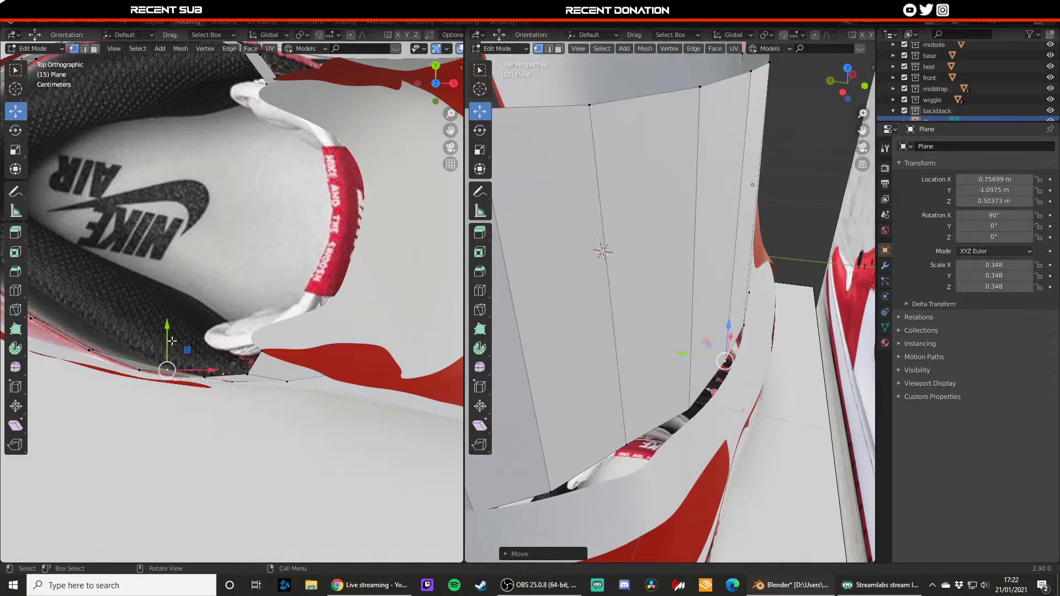
# - Move the near-side lower-edge vertices behind the collar's front corner outward along Y, the first by about 0.022 m
pyautogui.moveTo(172, 341); pyautogui.dragTo(166, 349)
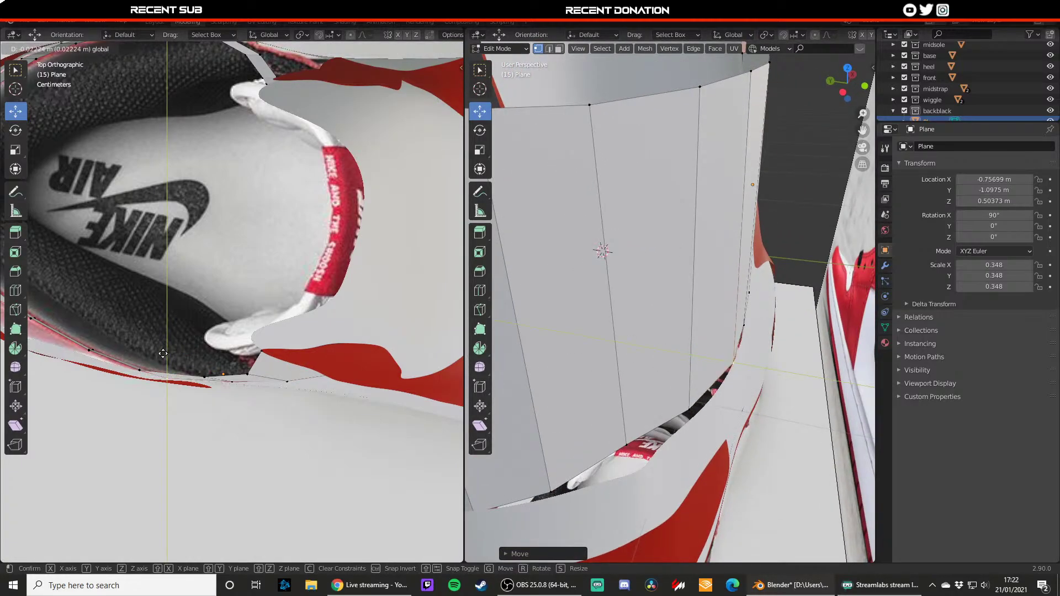
pyautogui.moveTo(163, 354); pyautogui.dragTo(201, 374)
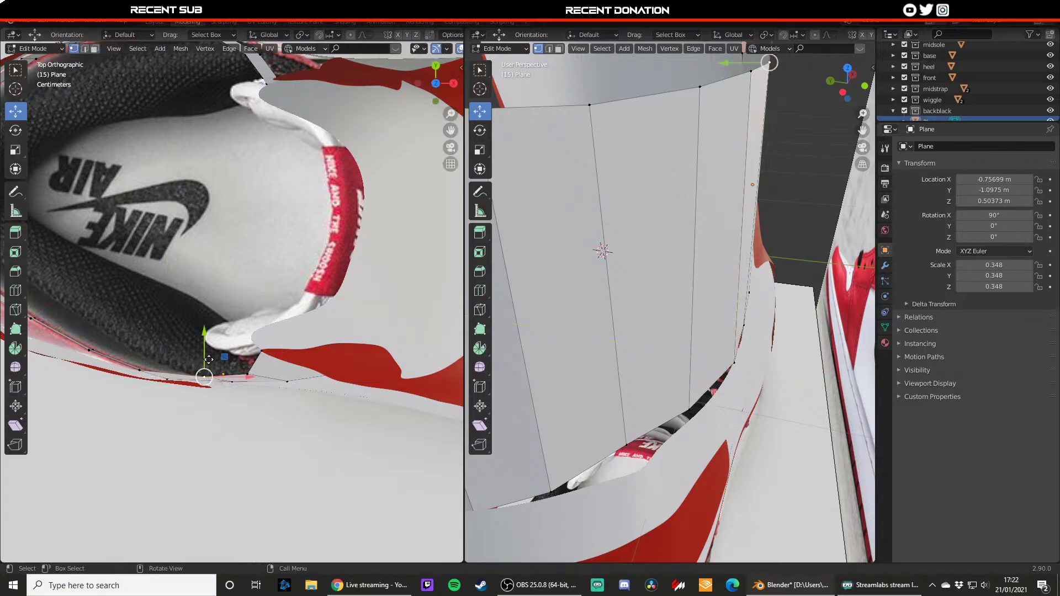
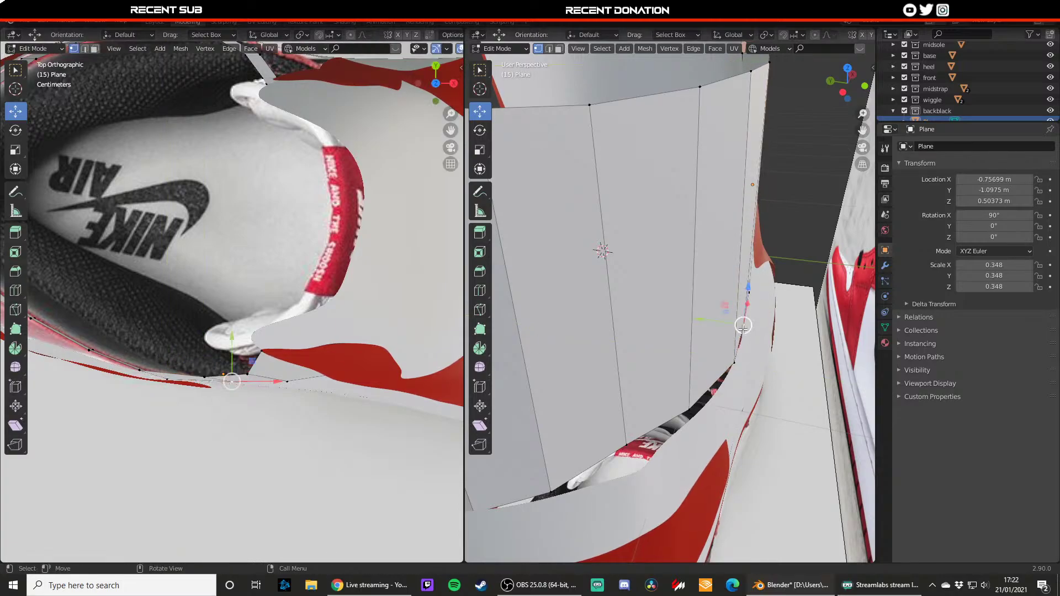
pyautogui.moveTo(222, 361); pyautogui.dragTo(383, 369)
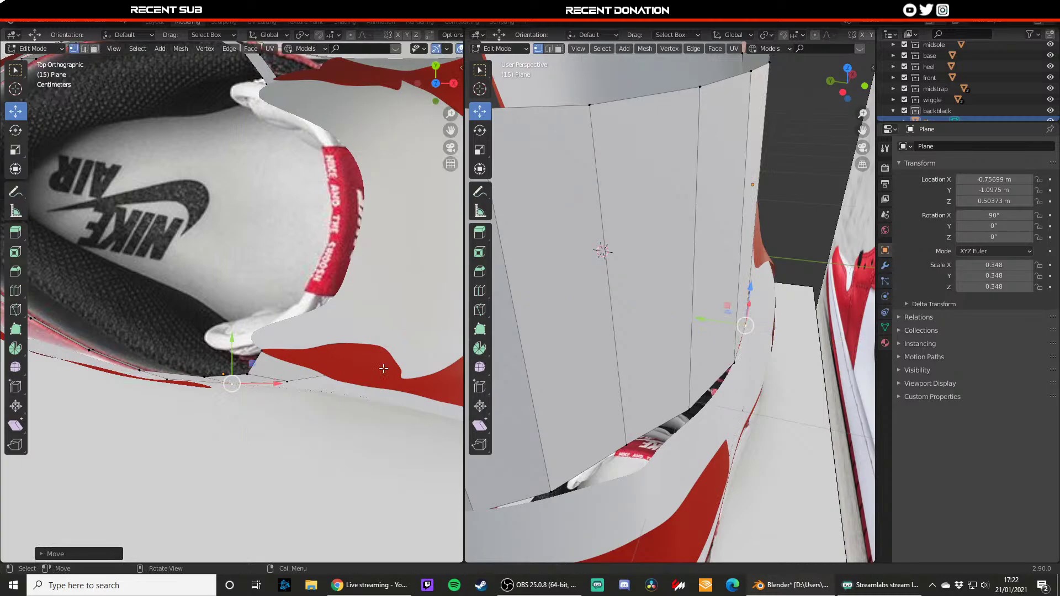
# - Adjust the next lower-edge vertices toward the heel on the collar's near side along Y to meet the upper
pyautogui.click(710, 399)
pyautogui.keyDown('shift'); pyautogui.moveTo(108, 337); pyautogui.dragTo(196, 333, button='middle'); pyautogui.keyUp('shift')
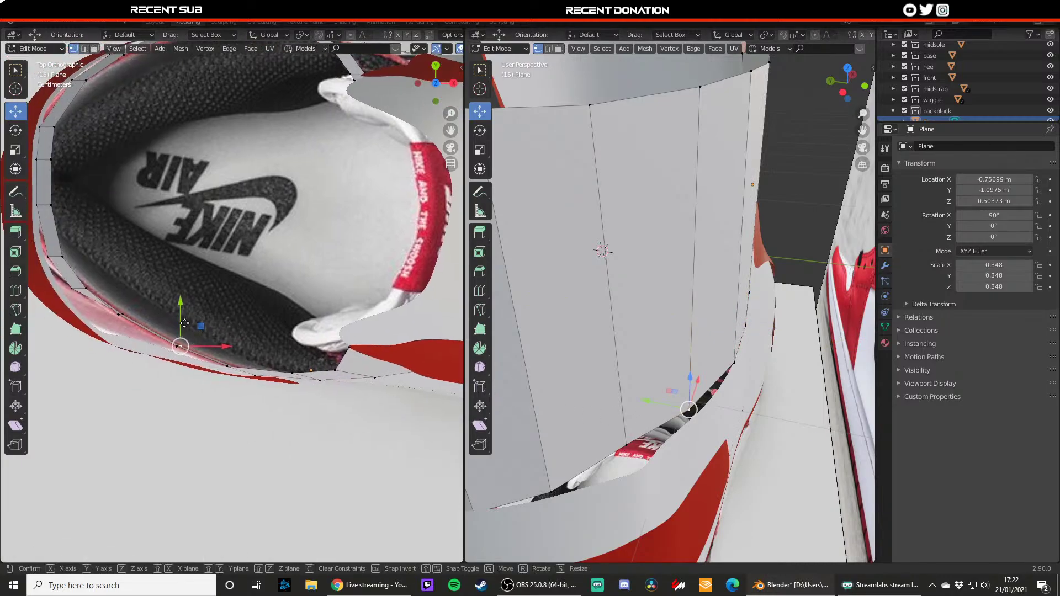
pyautogui.moveTo(181, 323); pyautogui.dragTo(239, 345)
pyautogui.moveTo(701, 412); pyautogui.dragTo(663, 388, button='middle')
pyautogui.click(712, 369)
pyautogui.scroll(3, 569, 406)
pyautogui.moveTo(255, 353); pyautogui.dragTo(258, 345)
# - Leave mesh editing and examine the collar's fit against the shoe from the side, heel and far side
pyautogui.press('Tab')
pyautogui.scroll(-3, 657, 386)
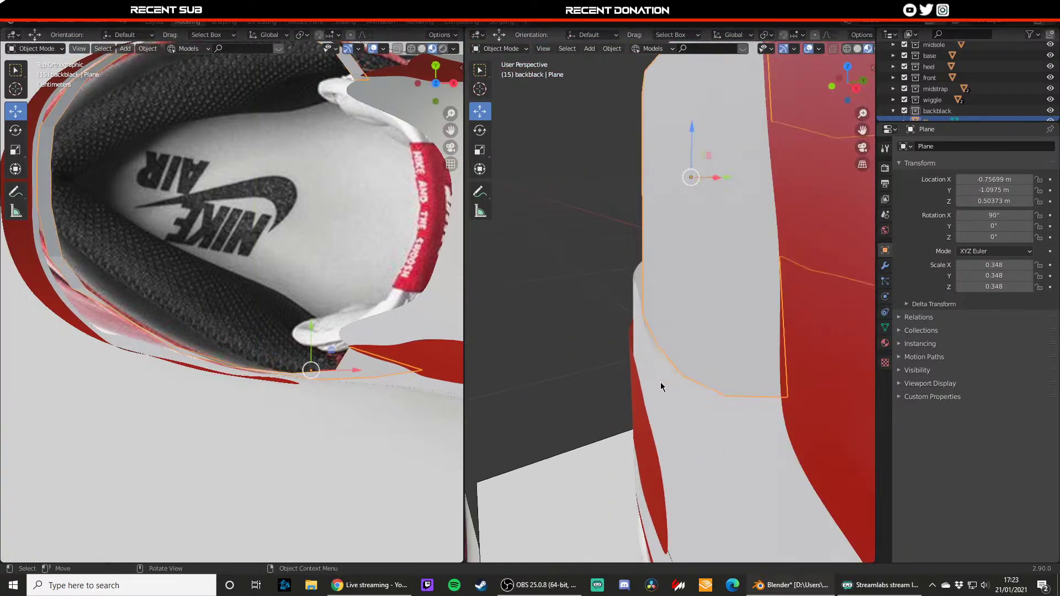
pyautogui.hotkey('ctrl', 'i')
pyautogui.scroll(-4, 670, 399)
pyautogui.moveTo(673, 402); pyautogui.dragTo(663, 374, button='middle')
pyautogui.click(764, 229)
pyautogui.scroll(-4, 718, 412)
pyautogui.scroll(-4, 719, 412)
pyautogui.scroll(4, 759, 375)
pyautogui.scroll(2, 656, 354)
pyautogui.scroll(3, 663, 373)
pyautogui.click(592, 367)
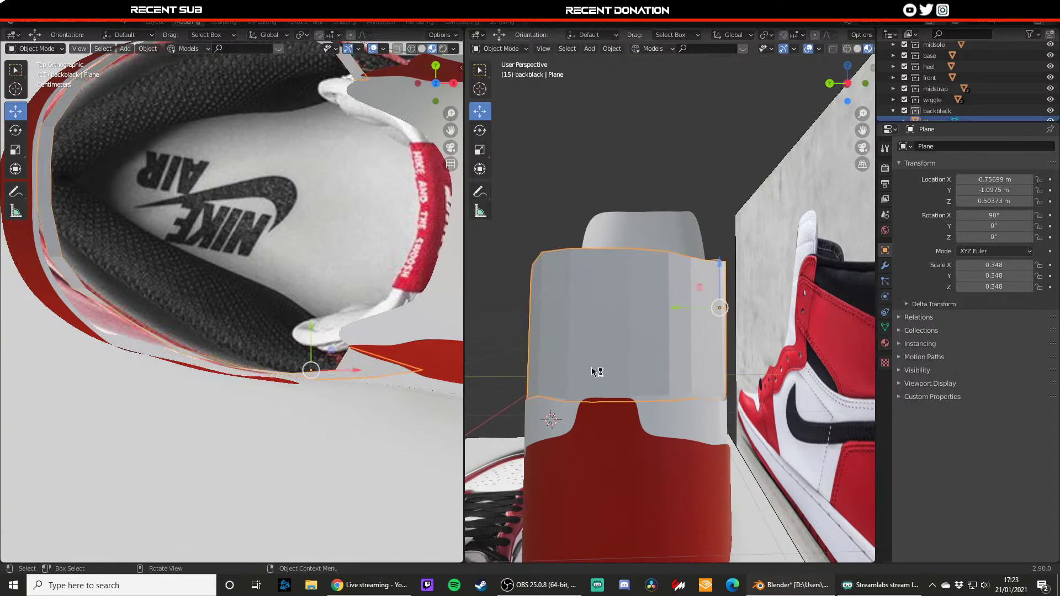
pyautogui.moveTo(592, 367); pyautogui.dragTo(605, 391, button='middle')
pyautogui.moveTo(605, 391); pyautogui.dragTo(657, 362, button='middle')
pyautogui.scroll(4, 665, 410)
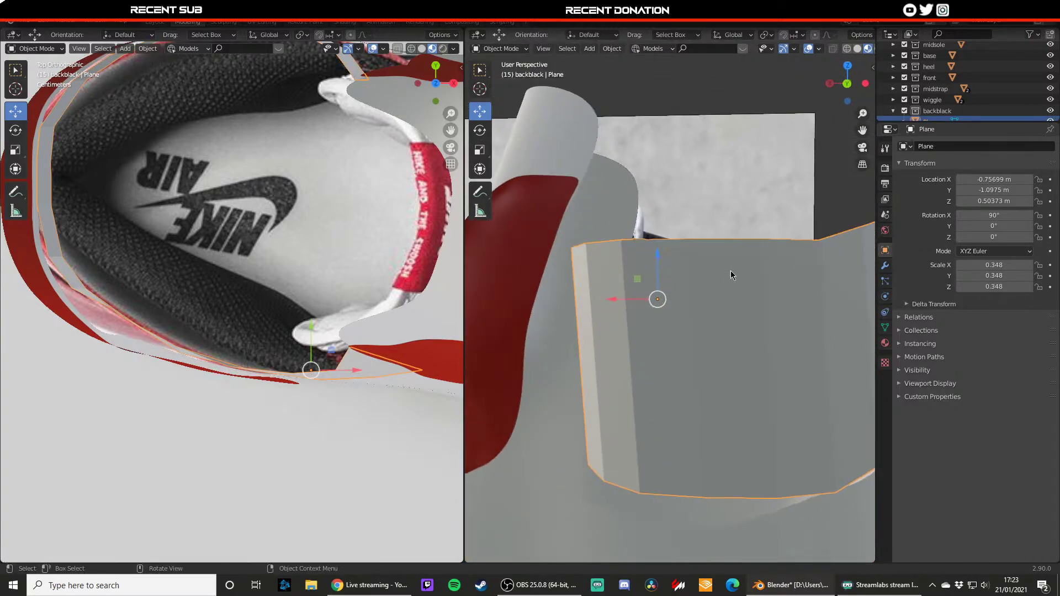
# - In the wireframe back view, raise the far-side front top corner vertices to the black collar's top edge in the reference
pyautogui.click(830, 84)
pyautogui.scroll(3, 652, 276)
pyautogui.press('Tab')
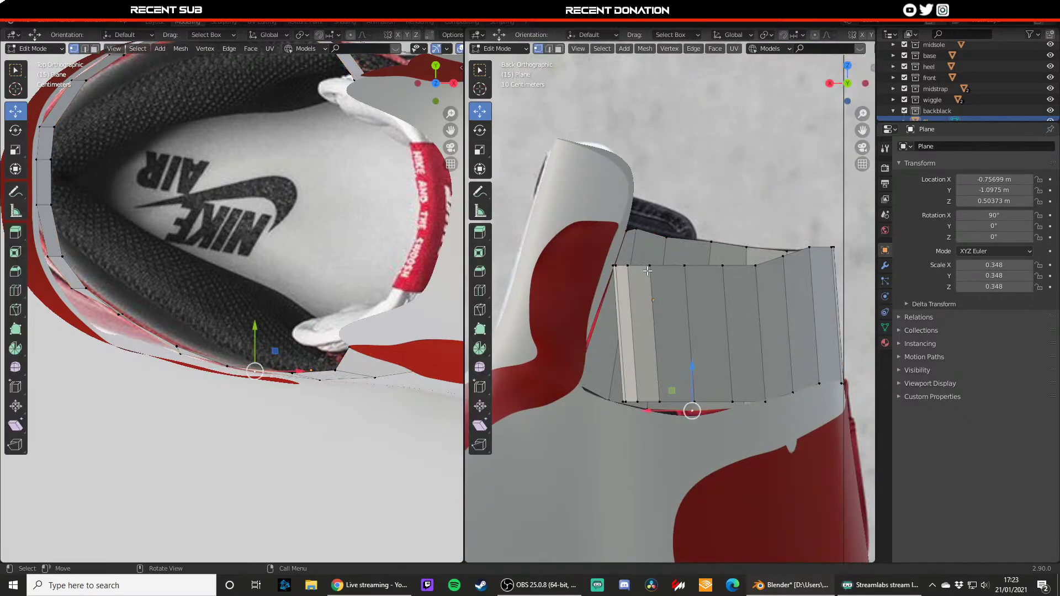
pyautogui.press('z')
pyautogui.click(580, 266)
pyautogui.click(613, 266)
pyautogui.press('g')
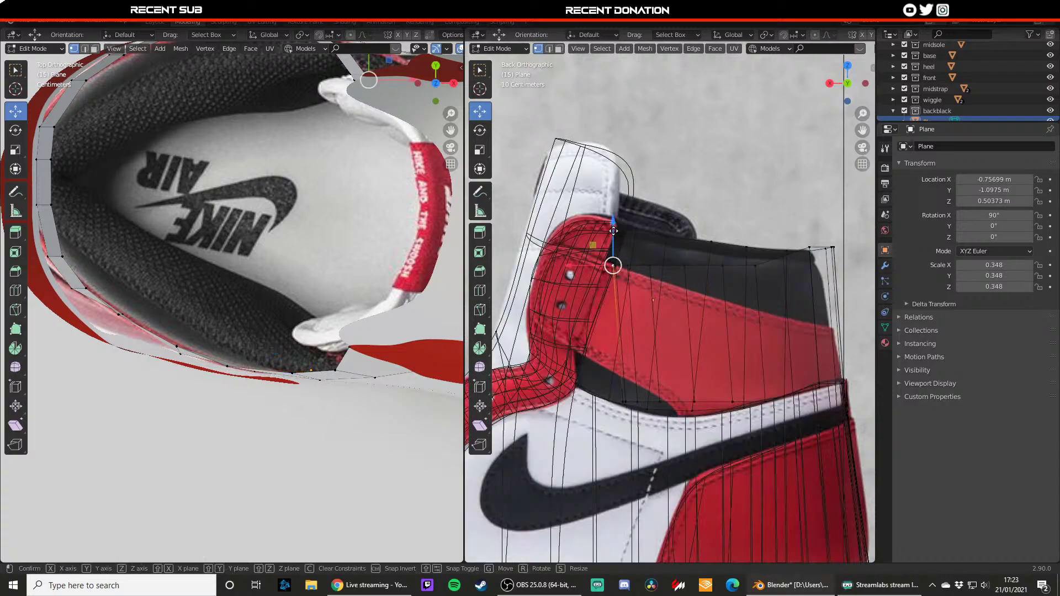
pyautogui.press('z')
pyautogui.moveTo(619, 198); pyautogui.dragTo(619, 199)
pyautogui.click(616, 266)
pyautogui.moveTo(618, 241); pyautogui.dragTo(688, 193)
pyautogui.click(616, 225)
# - Raise the remaining far-side top-rim vertices so the rim follows the sloping top edge of the reference collar
pyautogui.click(628, 266)
pyautogui.click(650, 264)
pyautogui.click(685, 265)
pyautogui.click(724, 268)
pyautogui.moveTo(724, 226); pyautogui.dragTo(757, 211)
pyautogui.click(756, 267)
pyautogui.click(786, 249)
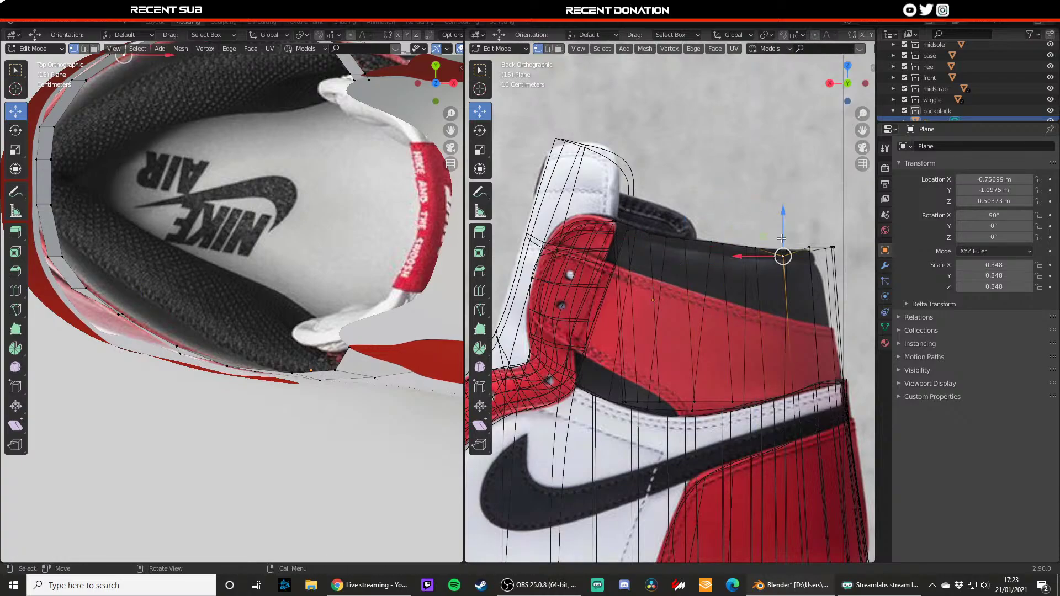
# - Move the far-side front bottom corner forward and up, and fit the neighbouring lower-edge vertices to the reference curve
pyautogui.click(623, 402)
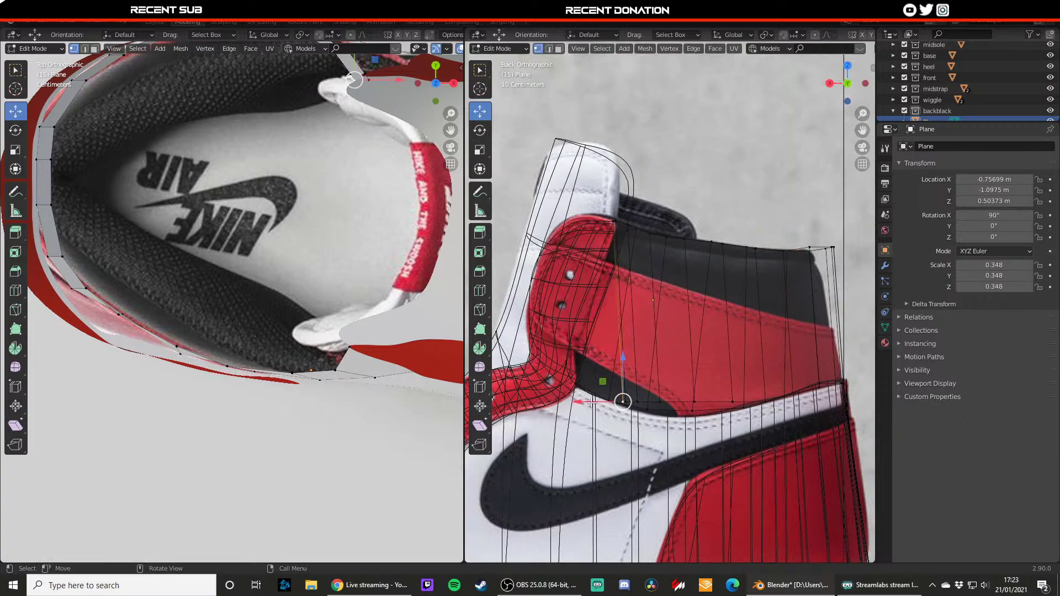
pyautogui.moveTo(591, 403); pyautogui.dragTo(571, 403)
pyautogui.rightClick(546, 397)
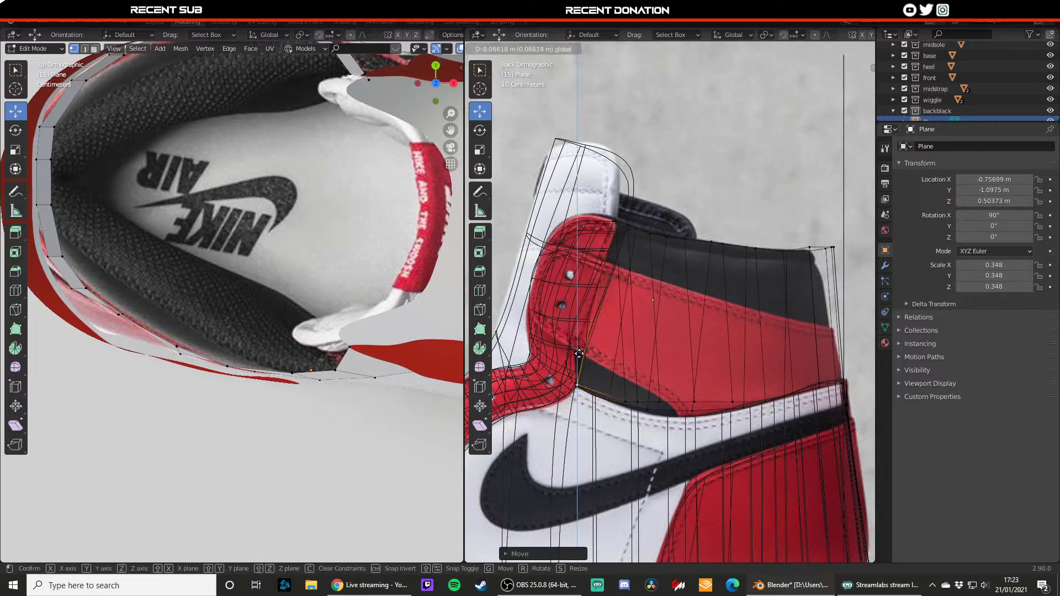
pyautogui.moveTo(608, 402); pyautogui.dragTo(737, 393)
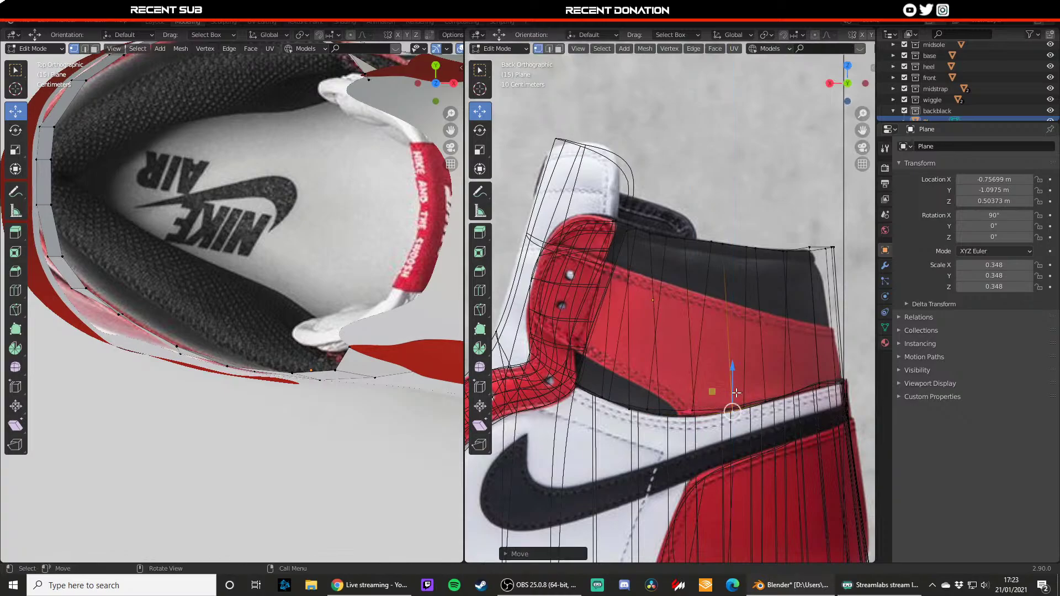
# - Shift the collar's heel top-rim vertices forward along X and fine-tune their height to match the reference heel slope
pyautogui.keyDown('shift'); pyautogui.moveTo(836, 276); pyautogui.dragTo(779, 277, button='middle'); pyautogui.keyUp('shift')
pyautogui.moveTo(784, 249); pyautogui.dragTo(783, 250)
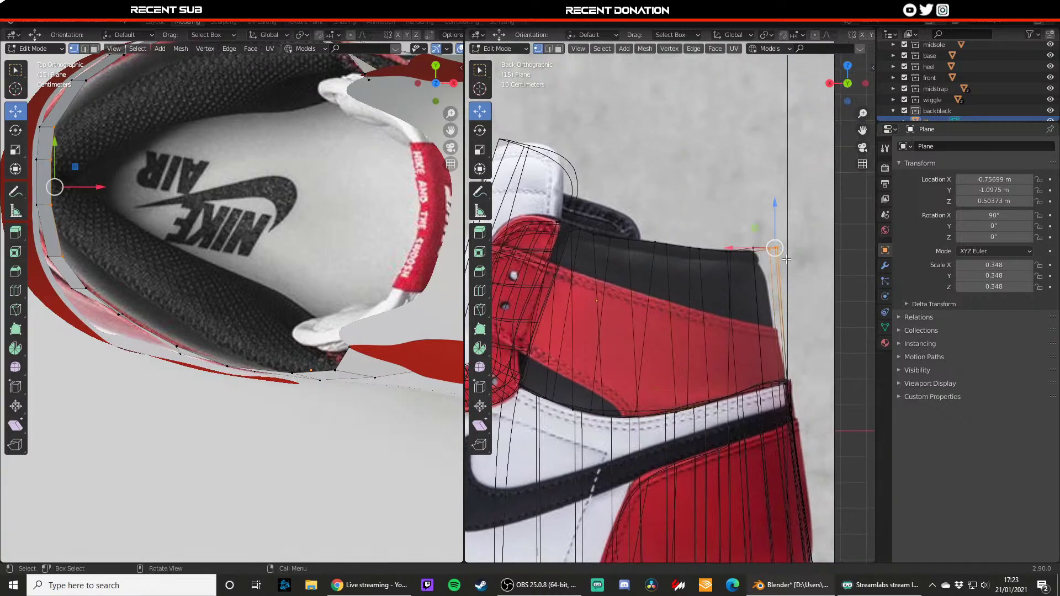
pyautogui.press('g')
pyautogui.press('x')
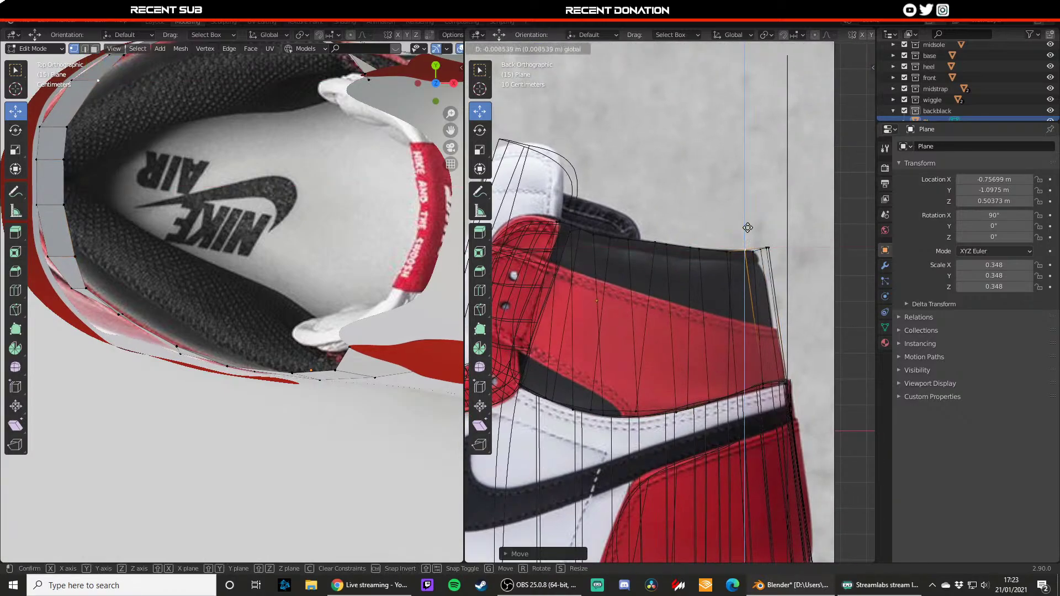
pyautogui.click(727, 249)
pyautogui.moveTo(717, 249); pyautogui.dragTo(715, 249)
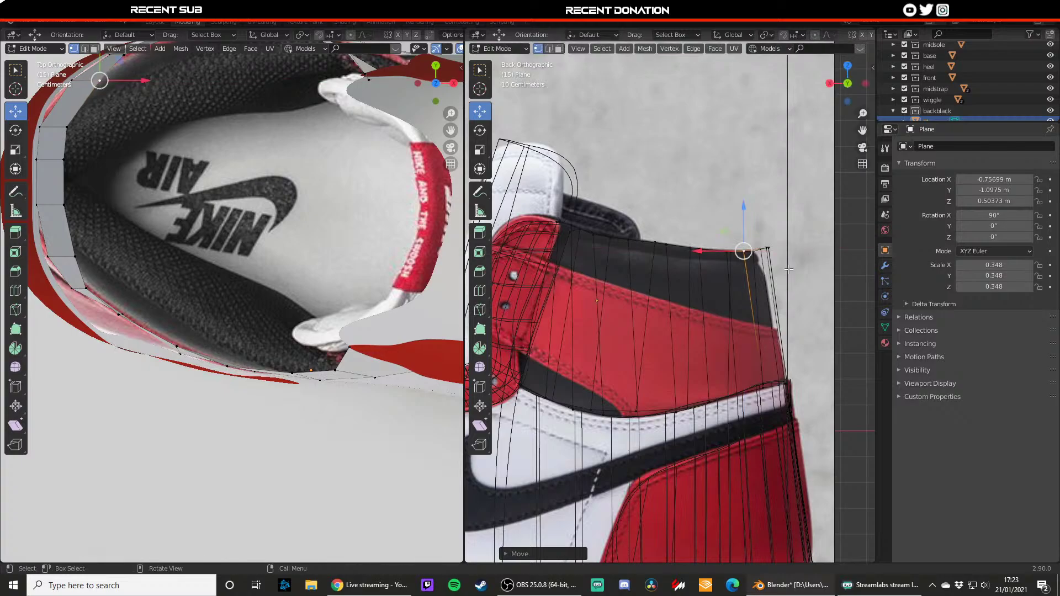
pyautogui.moveTo(779, 258); pyautogui.dragTo(760, 240)
pyautogui.click(755, 256)
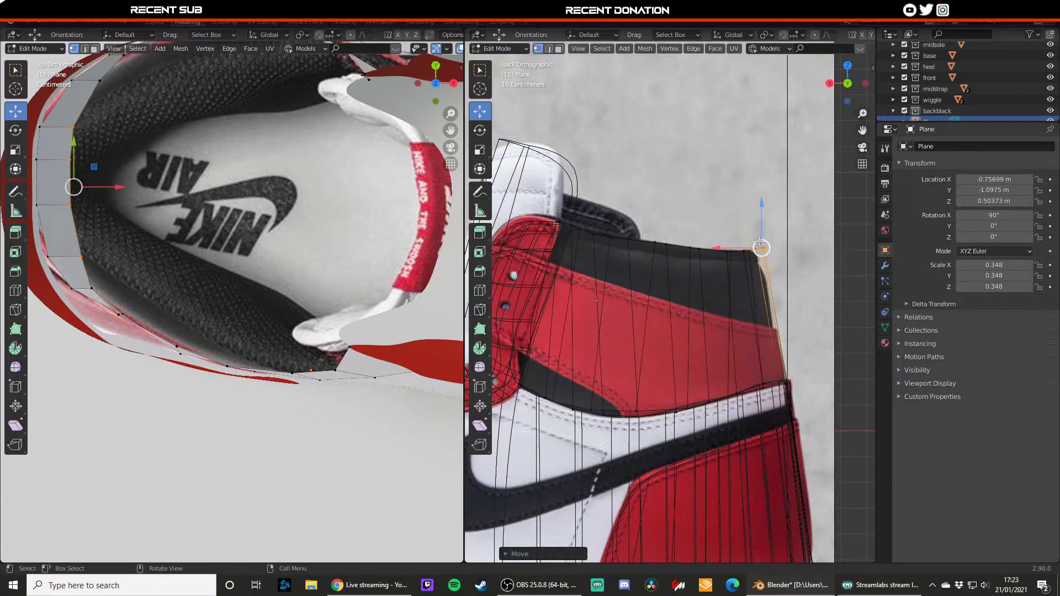
pyautogui.moveTo(726, 250); pyautogui.dragTo(725, 251)
# - Return to solid display and add a Subdivision modifier to the collar with viewport levels set to 3
pyautogui.press('Tab')
pyautogui.moveTo(759, 271)
pyautogui.mouseDown(button='middle')
pyautogui.moveTo(635, 301)
pyautogui.moveTo(655, 307)
pyautogui.moveTo(635, 307)
pyautogui.moveTo(664, 319)
pyautogui.moveTo(695, 359)
pyautogui.moveTo(673, 363)
pyautogui.moveTo(690, 343)
pyautogui.mouseUp(button='middle')
pyautogui.hotkey('shift', 'z')
pyautogui.scroll(-4, 655, 308)
pyautogui.scroll(5, 663, 319)
pyautogui.press('Tab')
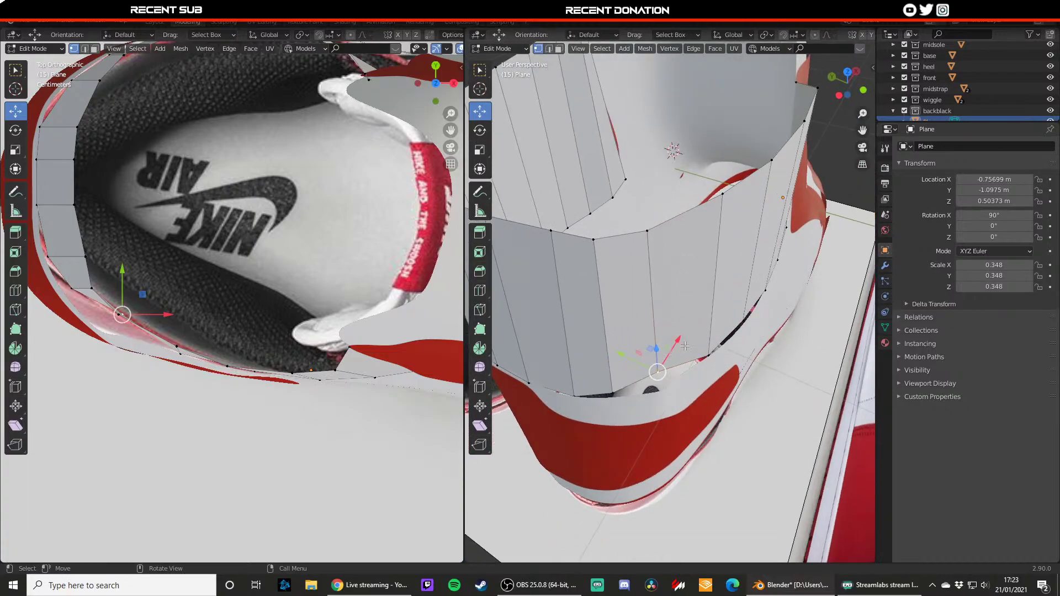
pyautogui.click(885, 266)
pyautogui.click(975, 147)
pyautogui.click(850, 330)
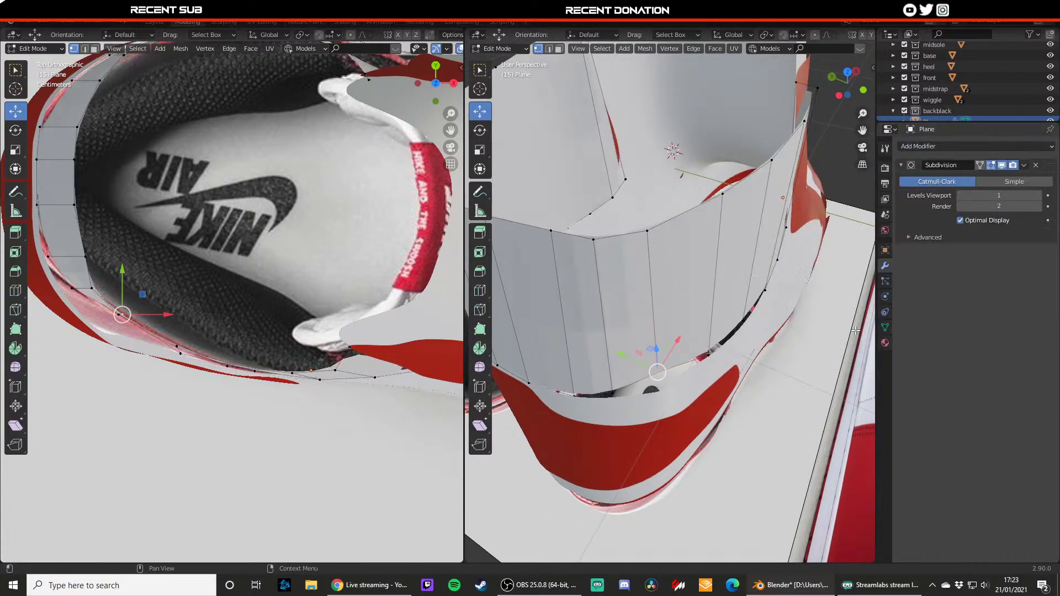
pyautogui.click(1039, 196)
pyautogui.click(1039, 196)
# - Pull the near-side lower-edge vertices beside the heel corner outward along Y to close the gap with the upper
pyautogui.moveTo(659, 359); pyautogui.dragTo(691, 310, button='middle')
pyautogui.press('KP_7')
pyautogui.moveTo(634, 343); pyautogui.dragTo(610, 349, button='middle')
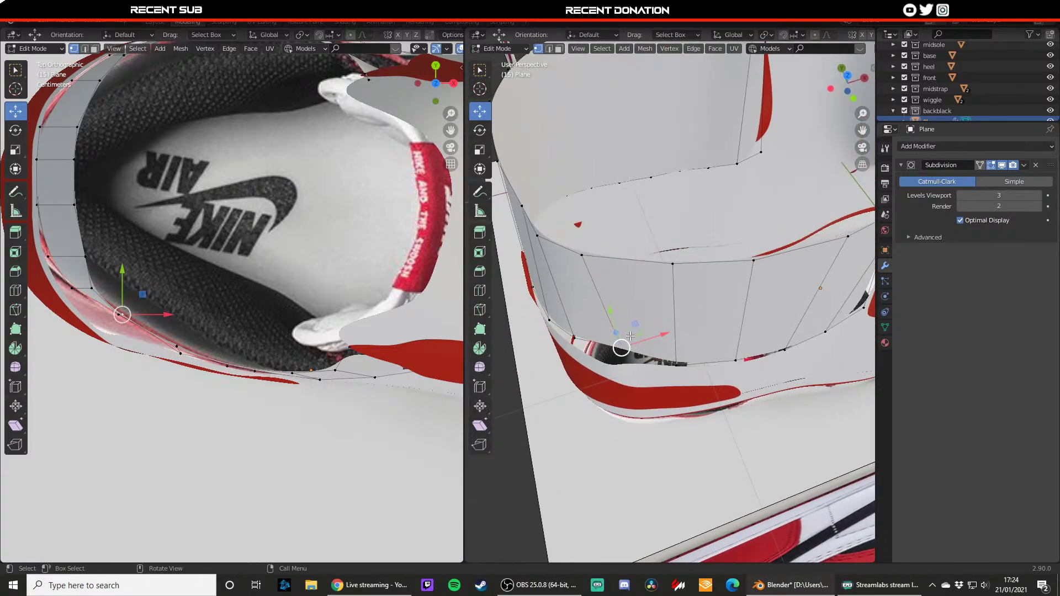
pyautogui.moveTo(614, 328); pyautogui.dragTo(616, 337)
pyautogui.moveTo(645, 348); pyautogui.dragTo(594, 339)
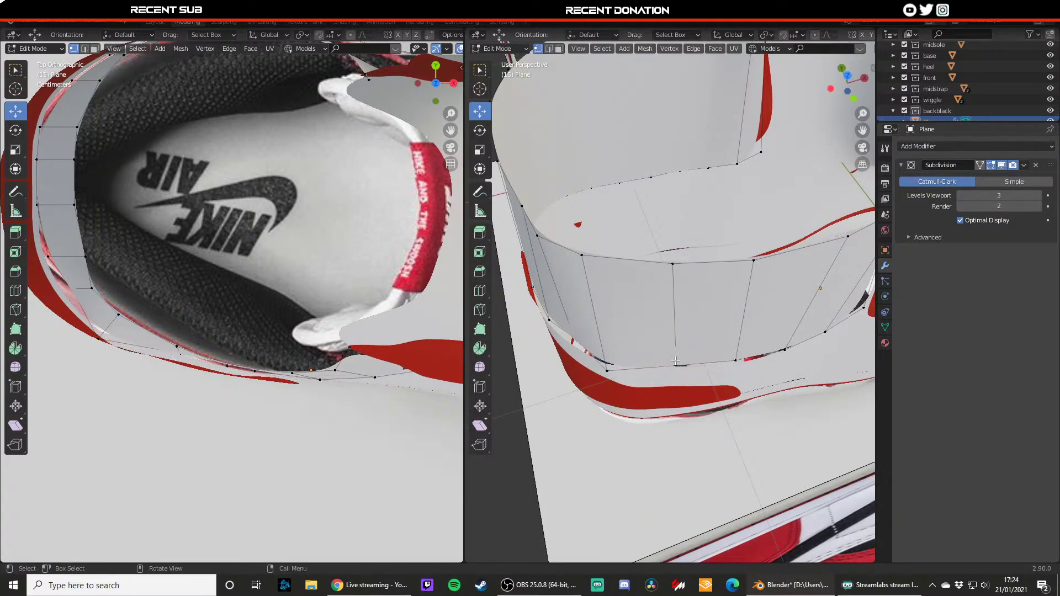
pyautogui.moveTo(668, 347)
pyautogui.mouseDown()
pyautogui.moveTo(684, 350)
pyautogui.moveTo(672, 344)
pyautogui.mouseUp()
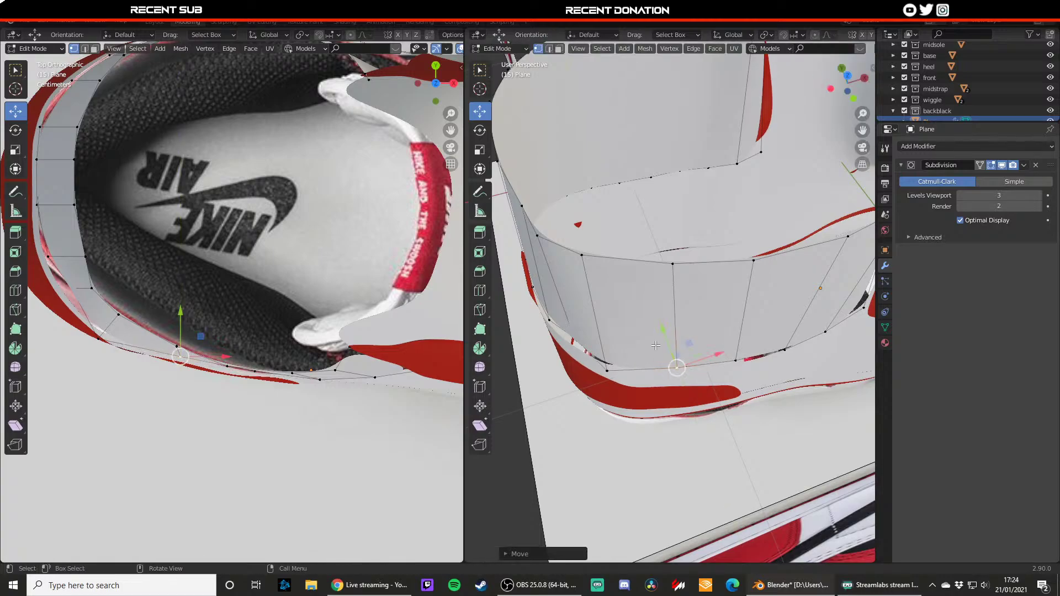
# - Refine the lower-edge vertices around the near-side heel corner so the bottom edge follows the upper
pyautogui.moveTo(577, 350); pyautogui.dragTo(629, 351, button='middle')
pyautogui.click(671, 366)
pyautogui.moveTo(661, 349); pyautogui.dragTo(629, 324)
pyautogui.click(639, 334)
pyautogui.moveTo(660, 331)
pyautogui.mouseDown()
pyautogui.moveTo(650, 334)
pyautogui.moveTo(669, 341)
pyautogui.mouseUp()
pyautogui.click(672, 365)
# - Nudge the lower-edge vertices between the near-side heel corner and the heel centre flush with the upper
pyautogui.moveTo(623, 324); pyautogui.dragTo(640, 325, button='middle')
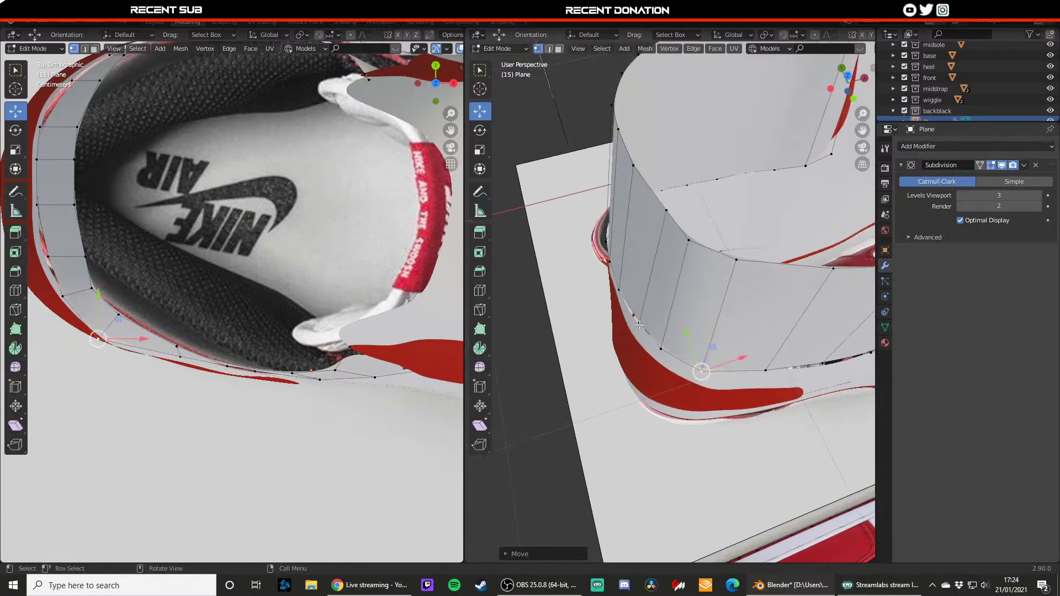
pyautogui.click(639, 327)
pyautogui.scroll(3, 624, 320)
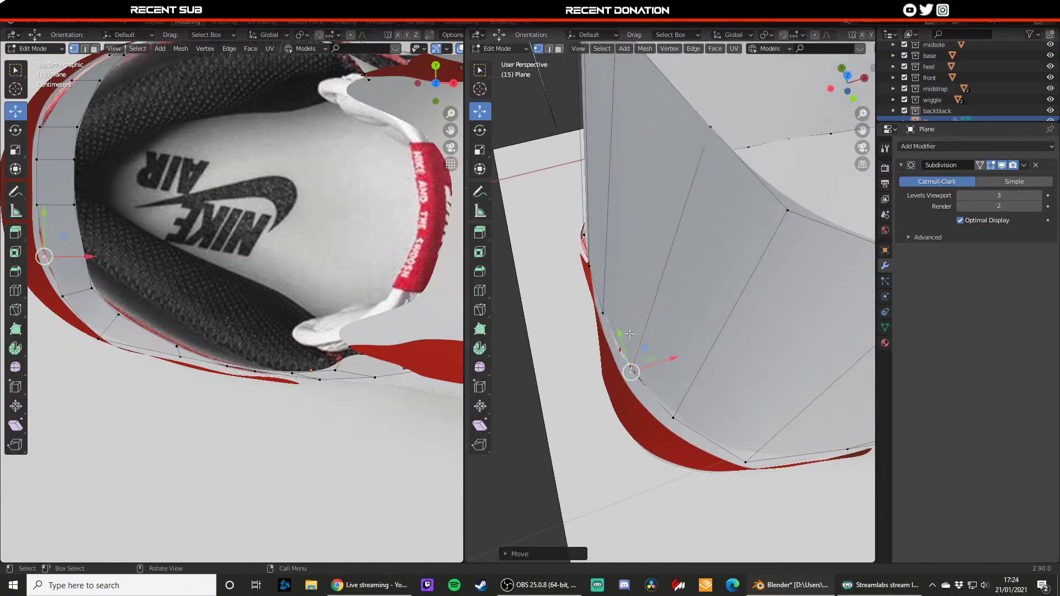
pyautogui.moveTo(624, 307); pyautogui.dragTo(622, 306)
pyautogui.click(634, 366)
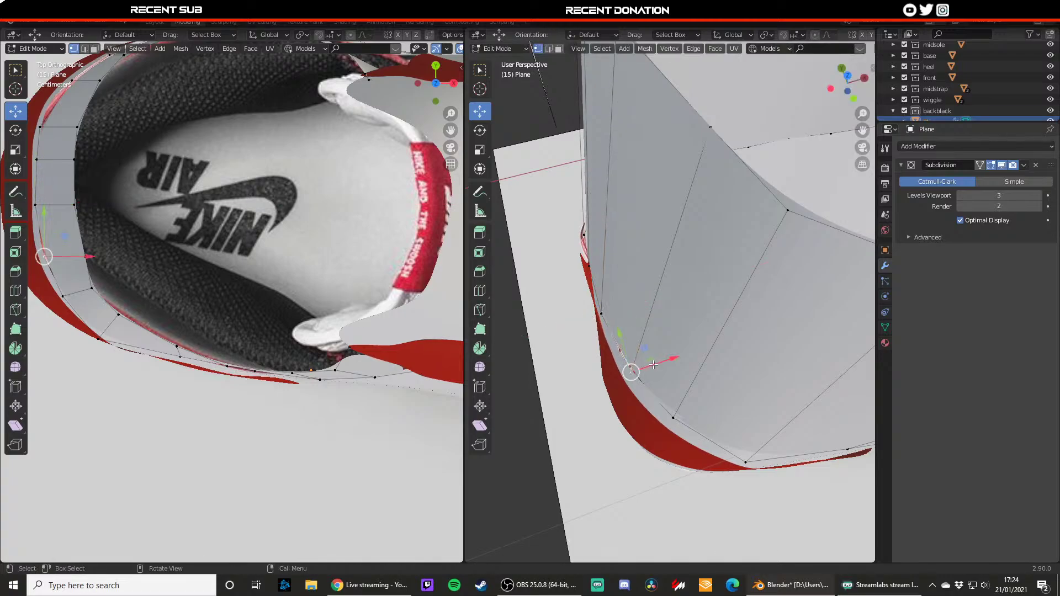
pyautogui.moveTo(651, 365); pyautogui.dragTo(649, 363)
# - Adjust the lower-edge vertices across the back of the heel toward the far side to close the remaining gap
pyautogui.press('Tab')
pyautogui.moveTo(649, 364); pyautogui.dragTo(652, 387, button='middle')
pyautogui.press('Tab')
pyautogui.scroll(1, 652, 388)
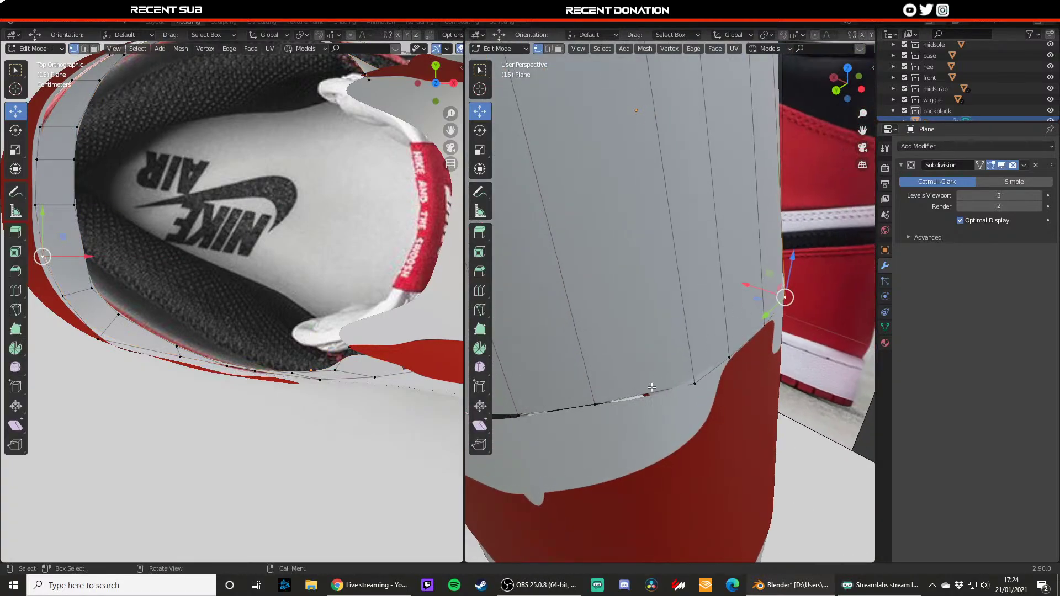
pyautogui.moveTo(584, 401); pyautogui.dragTo(668, 371)
pyautogui.moveTo(669, 371); pyautogui.dragTo(668, 389, button='middle')
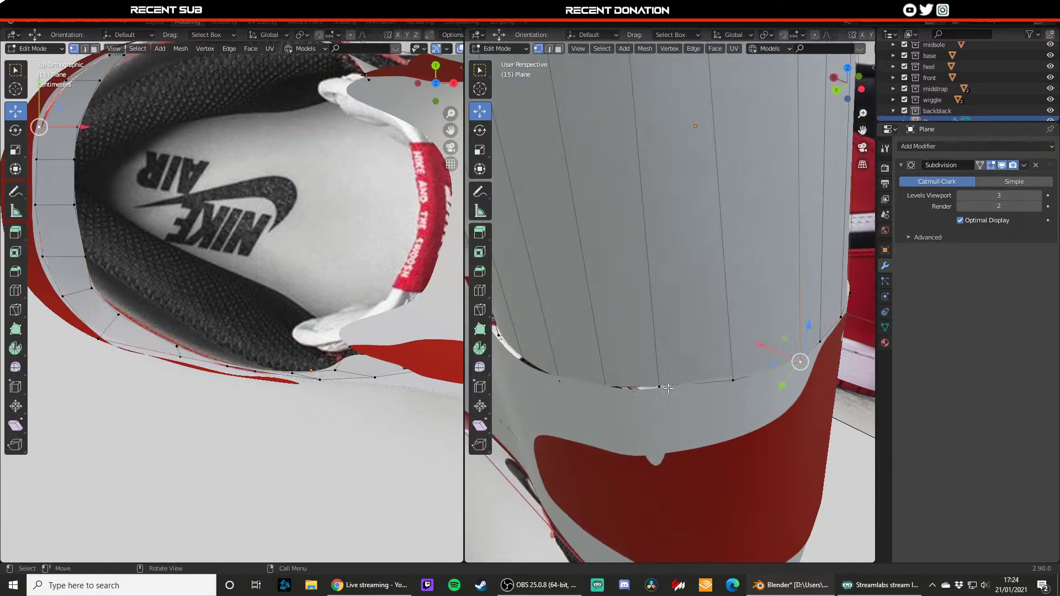
pyautogui.moveTo(639, 373); pyautogui.dragTo(595, 376)
# - Pull the far-side lower-edge vertices outward to the upper, moving one about 0.0046 m along Y
pyautogui.press('Tab')
pyautogui.moveTo(602, 372); pyautogui.dragTo(631, 414, button='middle')
pyautogui.press('Tab')
pyautogui.moveTo(590, 440); pyautogui.dragTo(586, 448)
pyautogui.press('Tab')
pyautogui.moveTo(588, 442); pyautogui.dragTo(673, 413, button='middle')
pyautogui.press('Tab')
pyautogui.press('g')
pyautogui.press('y')
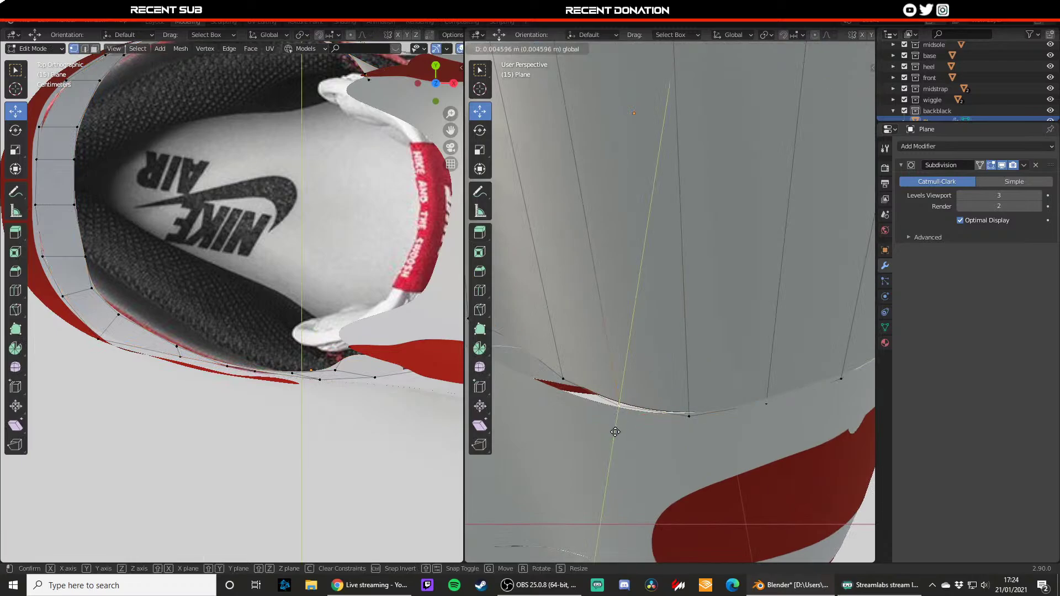
pyautogui.moveTo(612, 435); pyautogui.dragTo(613, 436)
# - Move the next two far-side lower-edge vertices toward the front outward to cover the gap above the upper
pyautogui.moveTo(612, 435); pyautogui.dragTo(669, 430, button='middle')
pyautogui.click(624, 388)
pyautogui.moveTo(615, 410); pyautogui.dragTo(612, 424)
pyautogui.keyDown('shift'); pyautogui.moveTo(596, 385); pyautogui.dragTo(636, 403, button='middle'); pyautogui.keyUp('shift')
pyautogui.click(614, 381)
pyautogui.moveTo(601, 399); pyautogui.dragTo(580, 422)
# - Move the far-side front bottom corner vertex about 0.065 m along Y to meet the red lace panel and fine-tune it
pyautogui.press('g')
pyautogui.press('y')
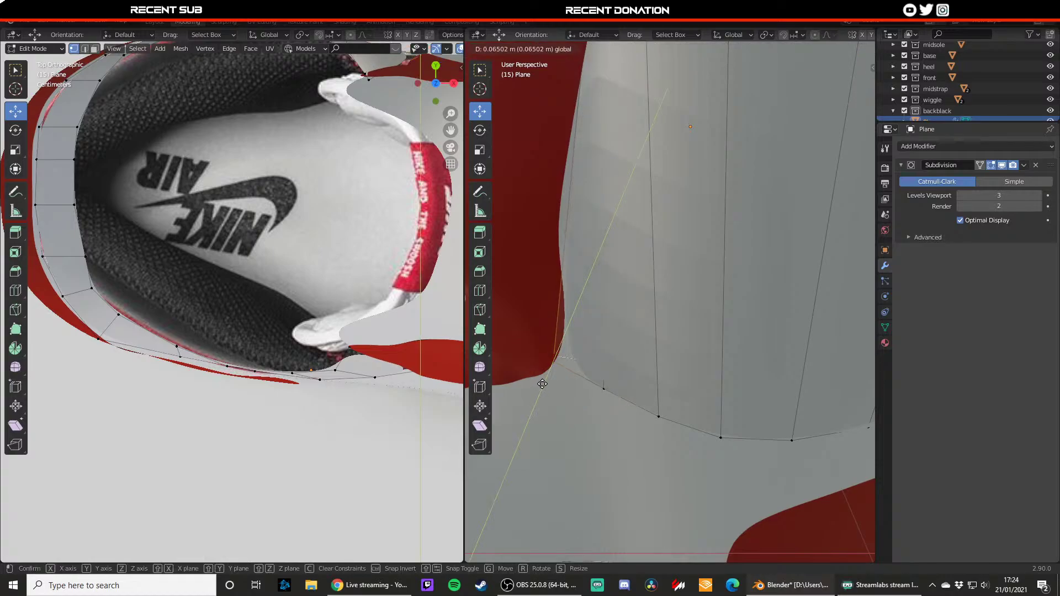
pyautogui.moveTo(542, 384); pyautogui.dragTo(542, 384)
pyautogui.keyDown('shift'); pyautogui.moveTo(542, 384); pyautogui.dragTo(584, 425, button='middle'); pyautogui.keyUp('shift')
pyautogui.moveTo(572, 411); pyautogui.dragTo(568, 411)
pyautogui.moveTo(646, 315); pyautogui.dragTo(658, 344, button='middle')
pyautogui.scroll(-5, 664, 334)
pyautogui.scroll(3, 671, 337)
pyautogui.click(630, 257)
pyautogui.moveTo(643, 276); pyautogui.dragTo(628, 304, button='middle')
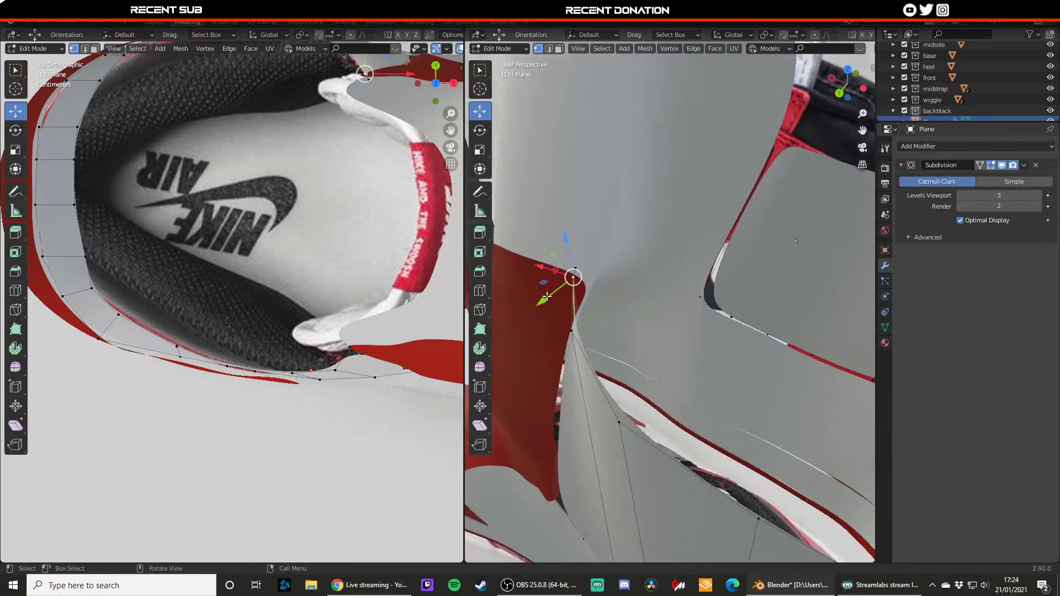
pyautogui.moveTo(547, 297); pyautogui.dragTo(582, 267)
pyautogui.hotkey('ctrl', 'z')
# - Move the far-side front top corner vertex about 0.024 m along Y and 0.021 m along Z toward the red lace panel
pyautogui.click(574, 270)
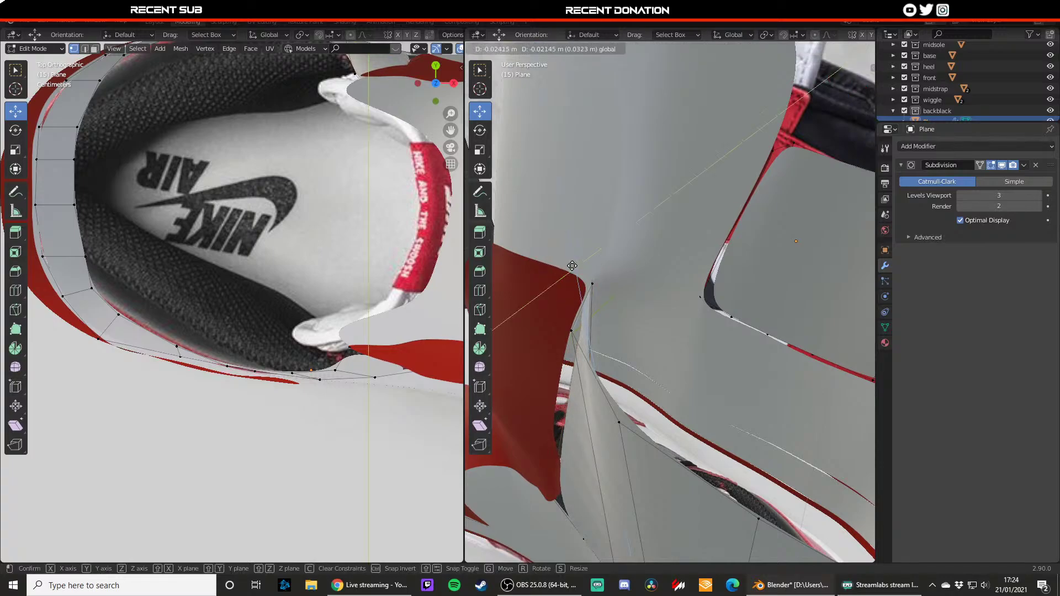
pyautogui.click(572, 266)
pyautogui.moveTo(572, 265); pyautogui.dragTo(613, 284, button='middle')
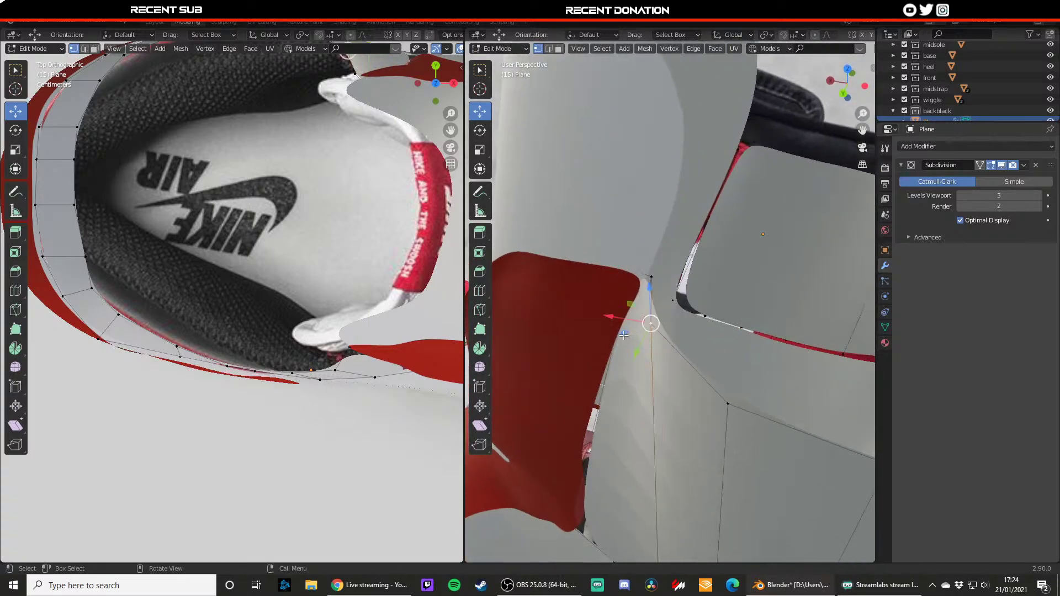
# - Shift the adjacent far-side top-rim vertex along X and adjust the next one to smooth the collar's rim
pyautogui.press('g')
pyautogui.press('x')
pyautogui.click(645, 337)
pyautogui.moveTo(645, 337); pyautogui.dragTo(699, 376, button='middle')
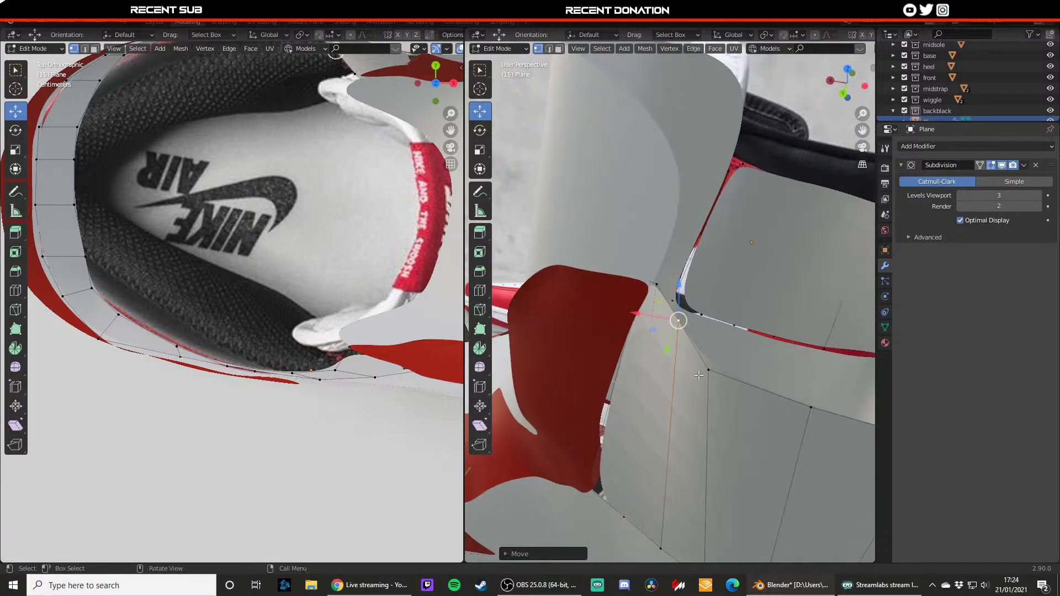
pyautogui.moveTo(704, 393); pyautogui.dragTo(706, 385)
pyautogui.scroll(-7, 706, 384)
pyautogui.moveTo(705, 384); pyautogui.dragTo(585, 353, button='middle')
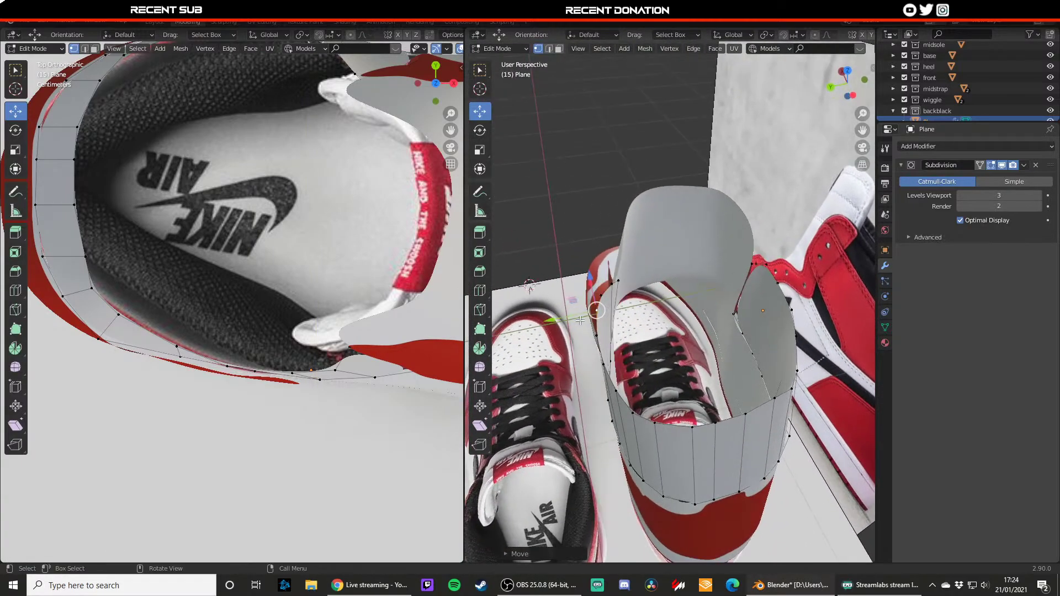
# - Shift the selected far-side collar vertex and the one beside it inward along Y to even out the collar's side
pyautogui.moveTo(578, 319); pyautogui.dragTo(589, 299)
pyautogui.click(596, 336)
pyautogui.moveTo(577, 340); pyautogui.dragTo(581, 339)
pyautogui.press('Tab')
# - Move a lower-edge collar vertex on the reference-image side, near the heel, to cover the red gap above the upper
pyautogui.scroll(-2, 635, 348)
pyautogui.moveTo(657, 353); pyautogui.dragTo(643, 318, button='middle')
pyautogui.scroll(5, 607, 339)
pyautogui.press('Tab')
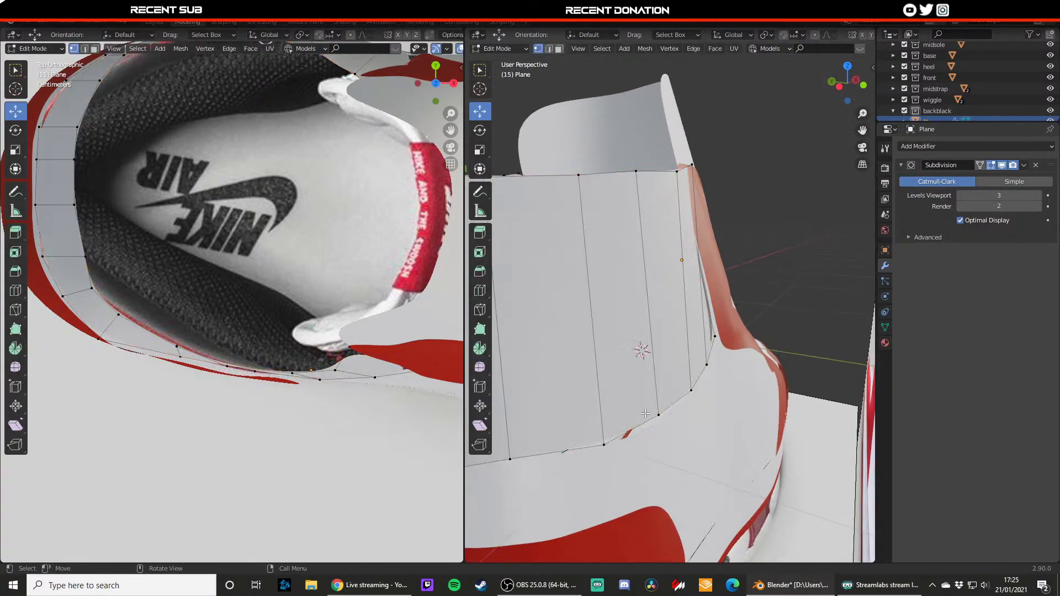
pyautogui.click(657, 415)
pyautogui.moveTo(659, 390); pyautogui.dragTo(659, 404)
pyautogui.moveTo(659, 404); pyautogui.dragTo(682, 440, button='middle')
pyautogui.moveTo(653, 427); pyautogui.dragTo(667, 430)
# - Adjust the neighbouring lower-edge vertices around the dip on the reference-image side so the collar edge follows the upper
pyautogui.press('Tab')
pyautogui.scroll(-3, 686, 405)
pyautogui.moveTo(689, 402); pyautogui.dragTo(624, 349, button='middle')
pyautogui.click(722, 304)
pyautogui.click(657, 294)
pyautogui.press('Tab')
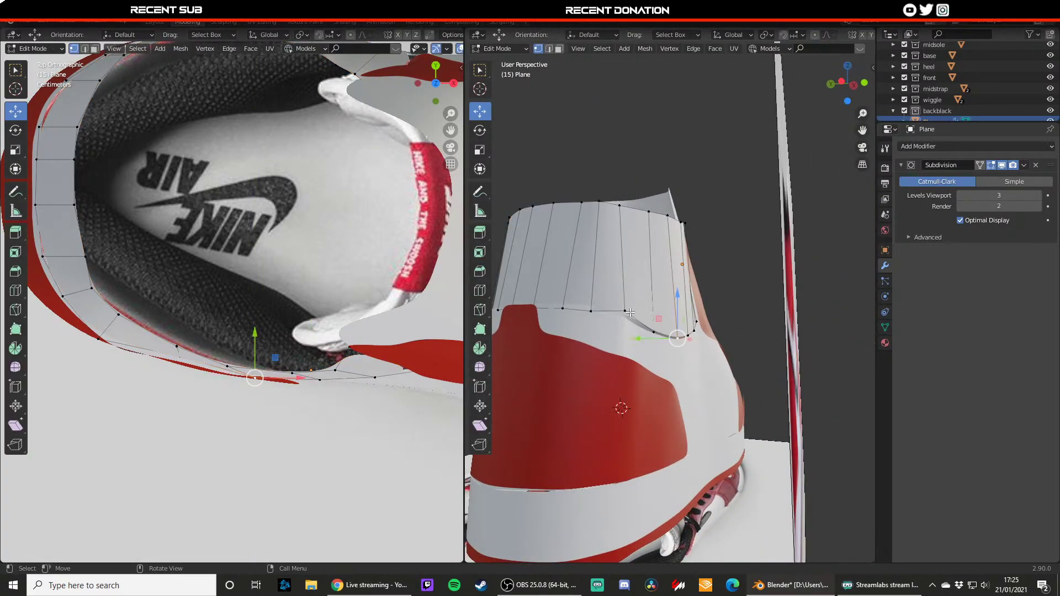
pyautogui.moveTo(626, 299); pyautogui.dragTo(678, 321)
pyautogui.click(654, 332)
pyautogui.click(677, 338)
pyautogui.press('Tab')
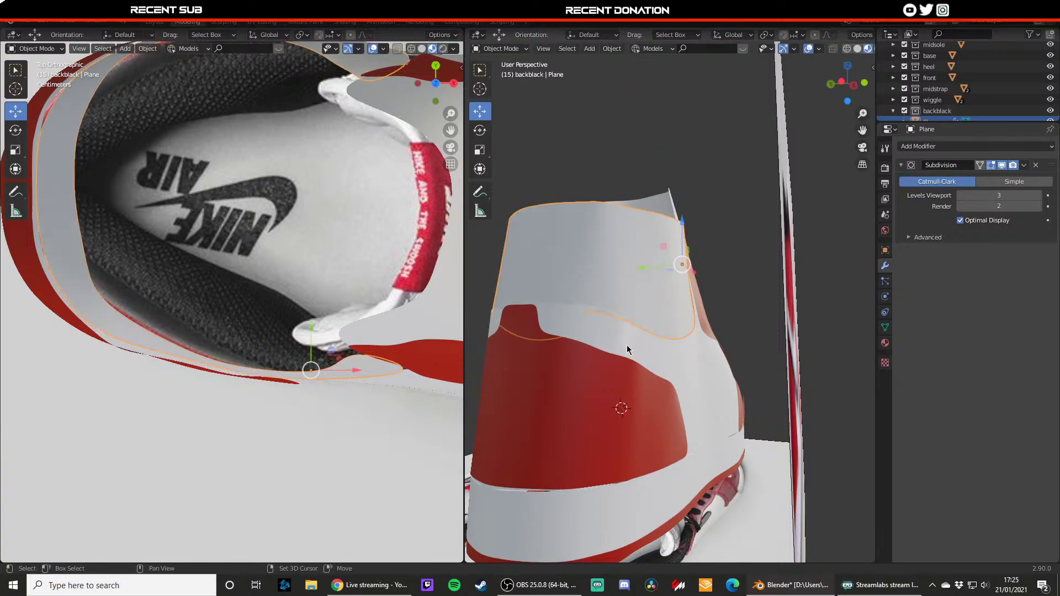
# - Move one more lower-edge collar vertex above the red heel panel to refine the seam with the upper
pyautogui.moveTo(627, 346); pyautogui.dragTo(652, 380, button='middle')
pyautogui.scroll(-3, 652, 380)
pyautogui.click(714, 417)
pyautogui.click(665, 408)
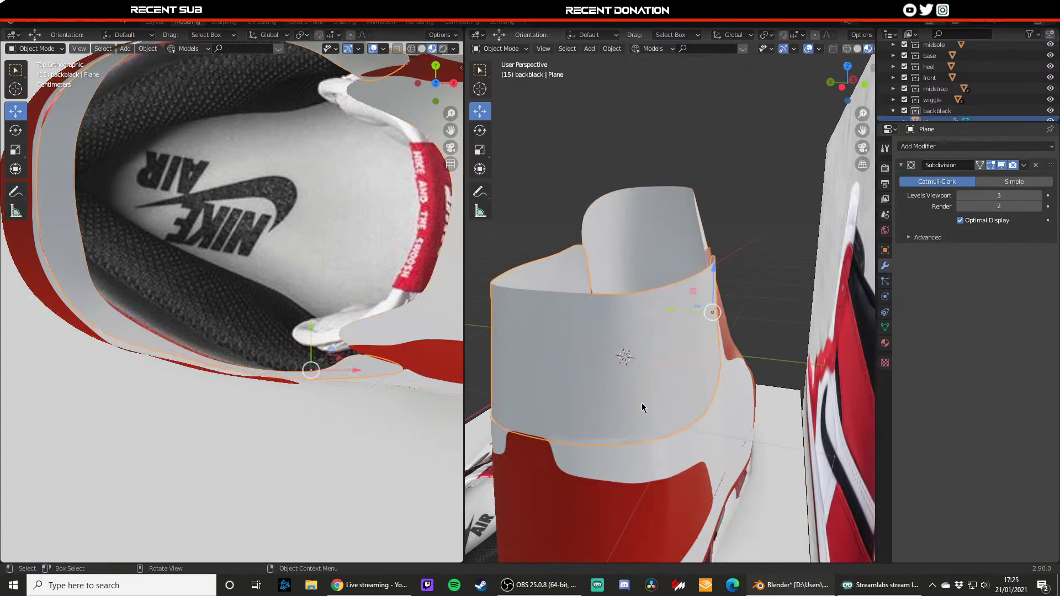
pyautogui.press('Tab')
pyautogui.click(603, 433)
pyautogui.moveTo(603, 403); pyautogui.dragTo(622, 409)
pyautogui.press('Tab')
pyautogui.scroll(-2, 639, 386)
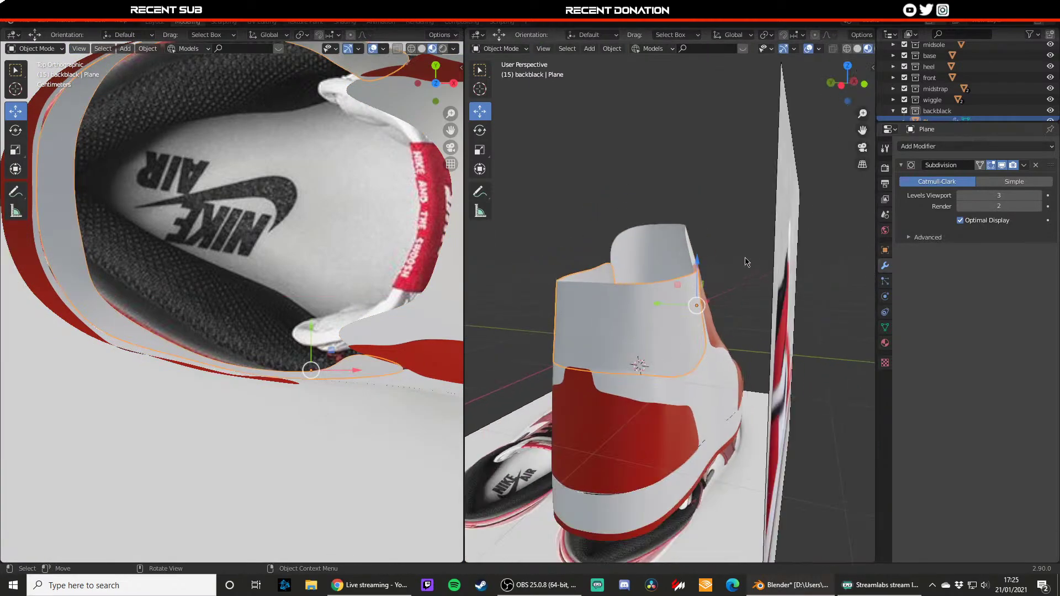
# - Examine the collar's fit against the heel, tongue and lace panels from behind, above and inside
pyautogui.click(748, 262)
pyautogui.scroll(2, 690, 379)
pyautogui.scroll(-1, 690, 380)
pyautogui.scroll(-3, 691, 380)
pyautogui.moveTo(690, 380); pyautogui.dragTo(718, 422, button='middle')
pyautogui.scroll(5, 690, 397)
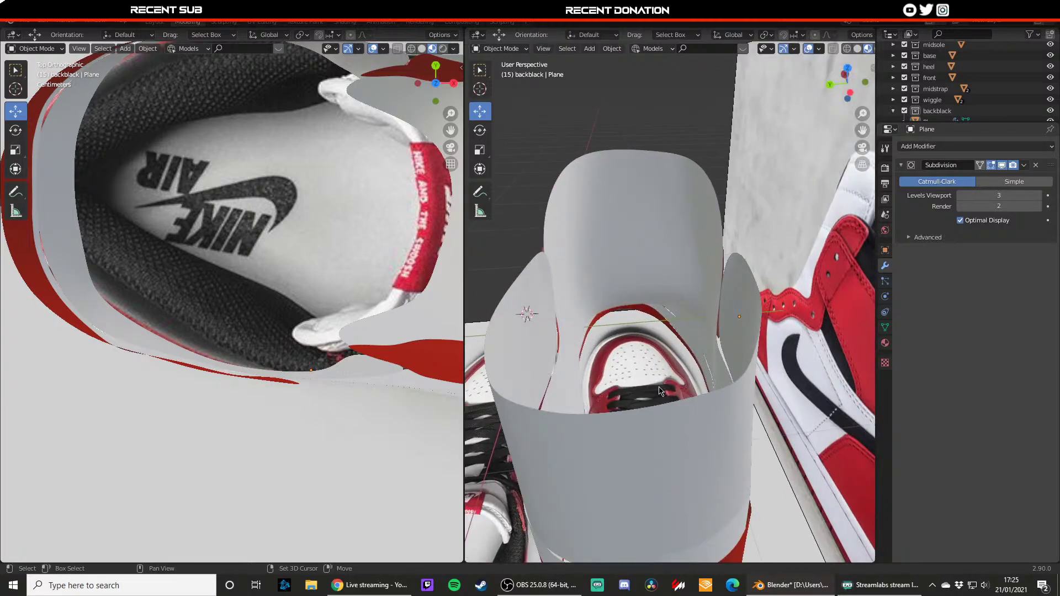
pyautogui.moveTo(656, 402); pyautogui.dragTo(643, 375, button='middle')
pyautogui.scroll(-2, 667, 392)
pyautogui.scroll(4, 640, 387)
# - Adjust the far-side front bottom corner, extrude that front edge about 0.044 m toward the lace panel, and shift it along Y
pyautogui.press('Tab')
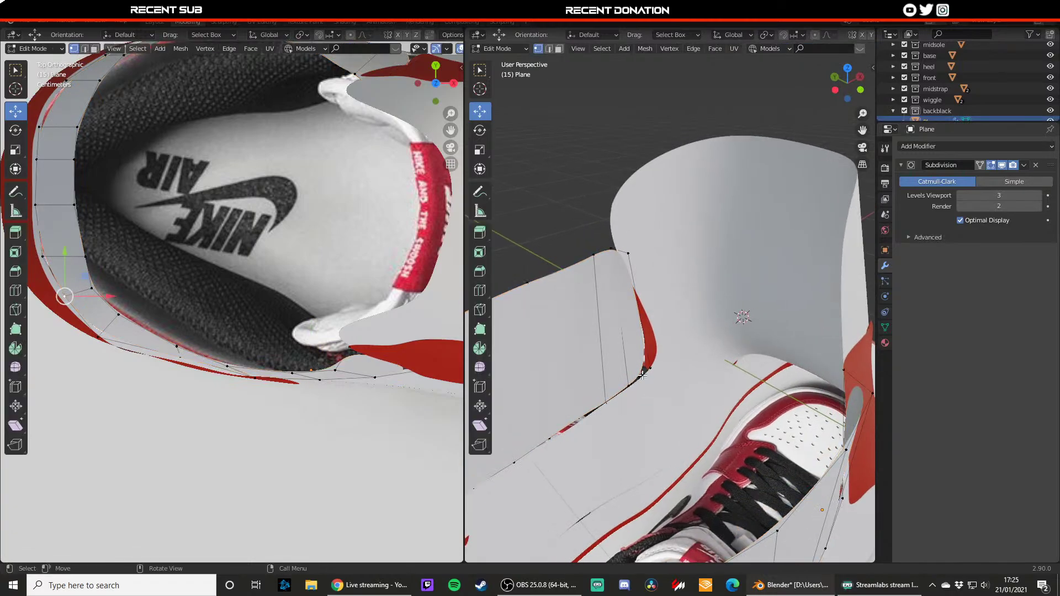
pyautogui.moveTo(661, 368); pyautogui.dragTo(646, 356)
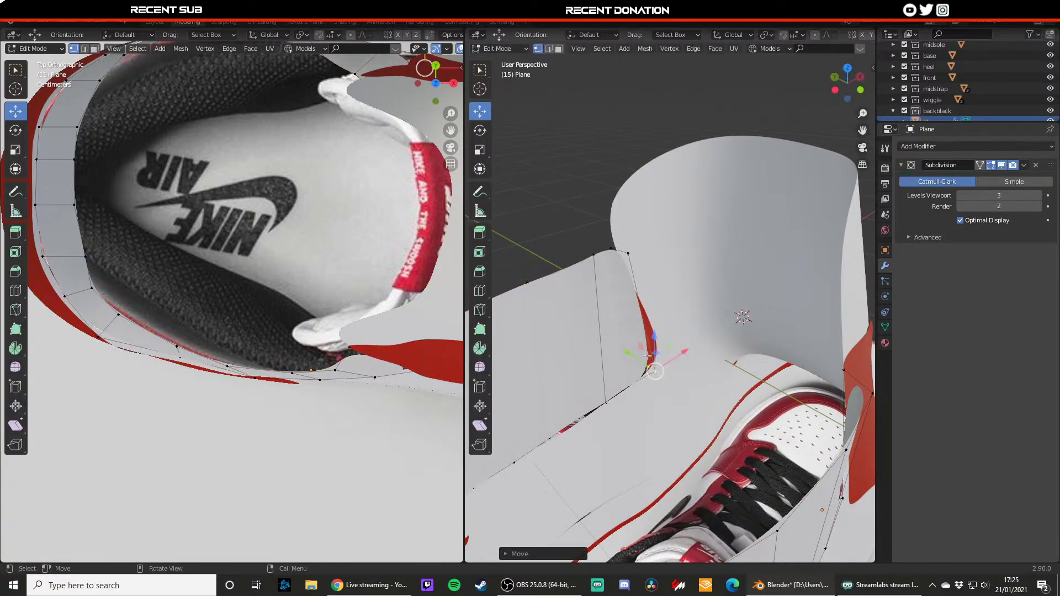
pyautogui.press('g')
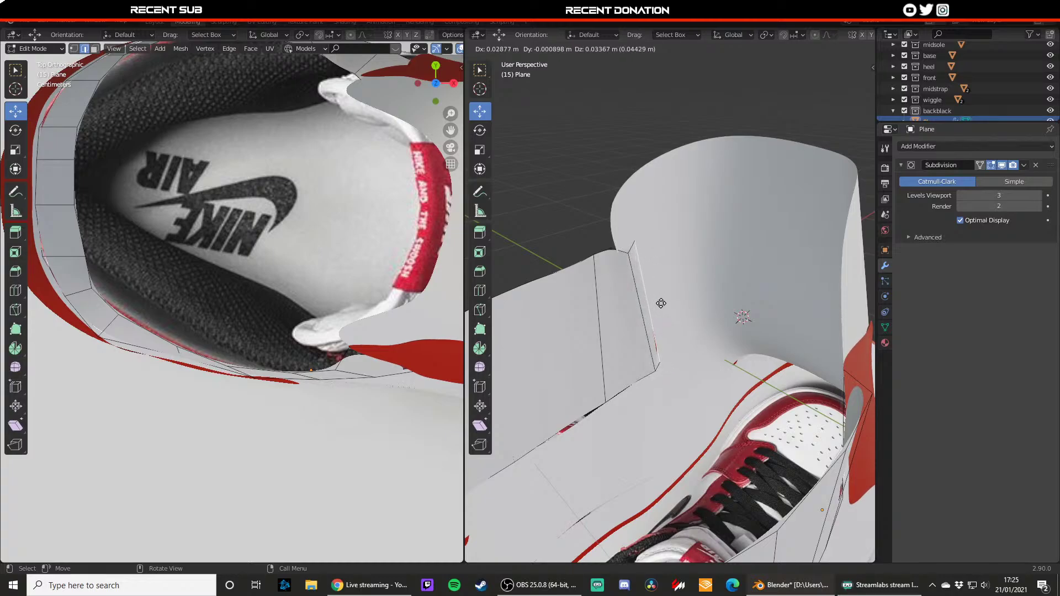
pyautogui.click(666, 305)
pyautogui.moveTo(643, 303); pyautogui.dragTo(606, 324, button='middle')
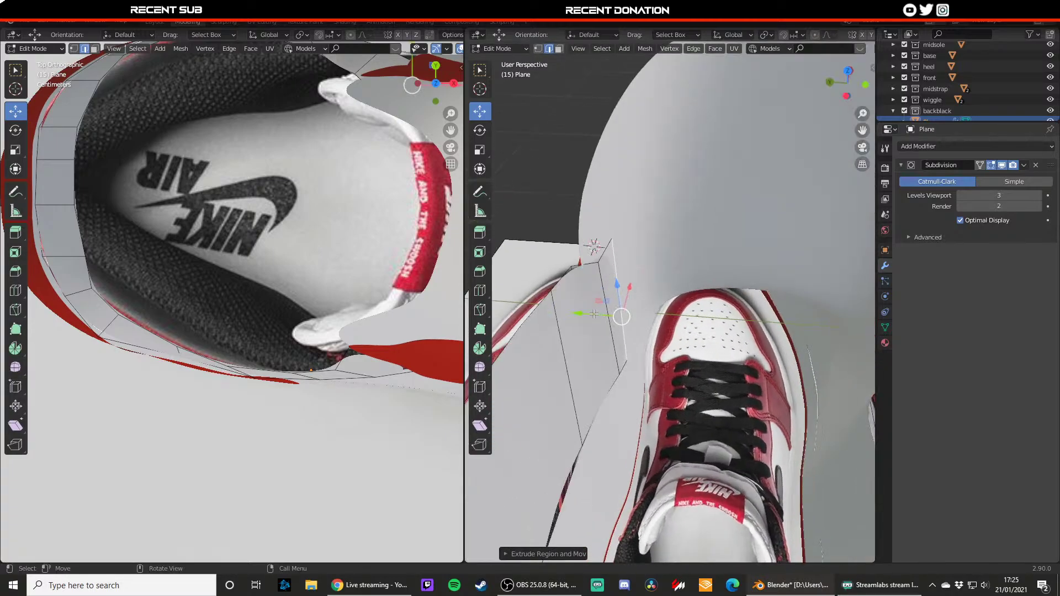
pyautogui.moveTo(595, 314); pyautogui.dragTo(588, 309)
# - Extrude the collar's front edge on the reference-image side about 0.029 m forward toward the lace panel
pyautogui.moveTo(591, 310); pyautogui.dragTo(716, 297, button='middle')
pyautogui.press('Tab')
pyautogui.press('Tab')
pyautogui.click(752, 274)
pyautogui.press('e')
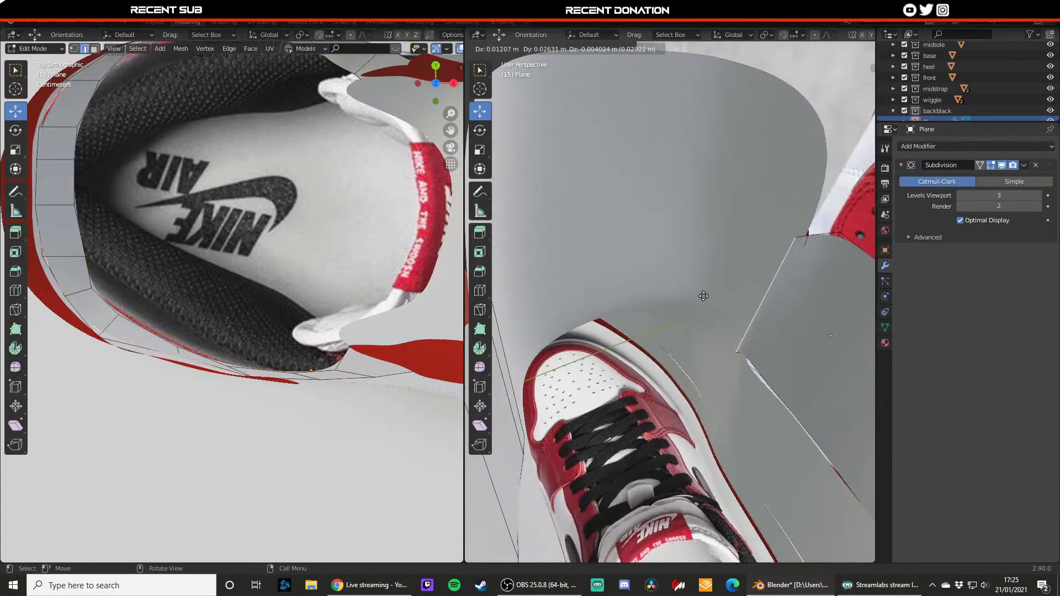
pyautogui.click(704, 298)
pyautogui.press('Tab')
pyautogui.scroll(-6, 706, 292)
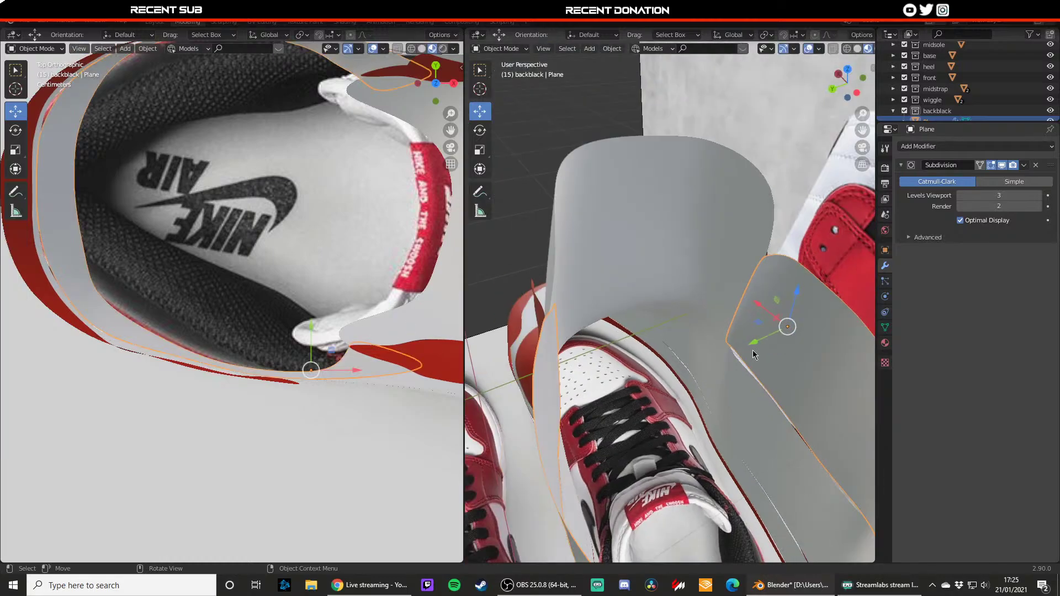
# - Move the lower-edge vertex behind the new front edge about -0.008 m along Y and fine-tune it along Z
pyautogui.hotkey('alt', 'a')
pyautogui.scroll(3, 704, 298)
pyautogui.moveTo(704, 299); pyautogui.dragTo(667, 363, button='middle')
pyautogui.scroll(-3, 683, 380)
pyautogui.scroll(3, 690, 359)
pyautogui.click(730, 355)
pyautogui.press('Tab')
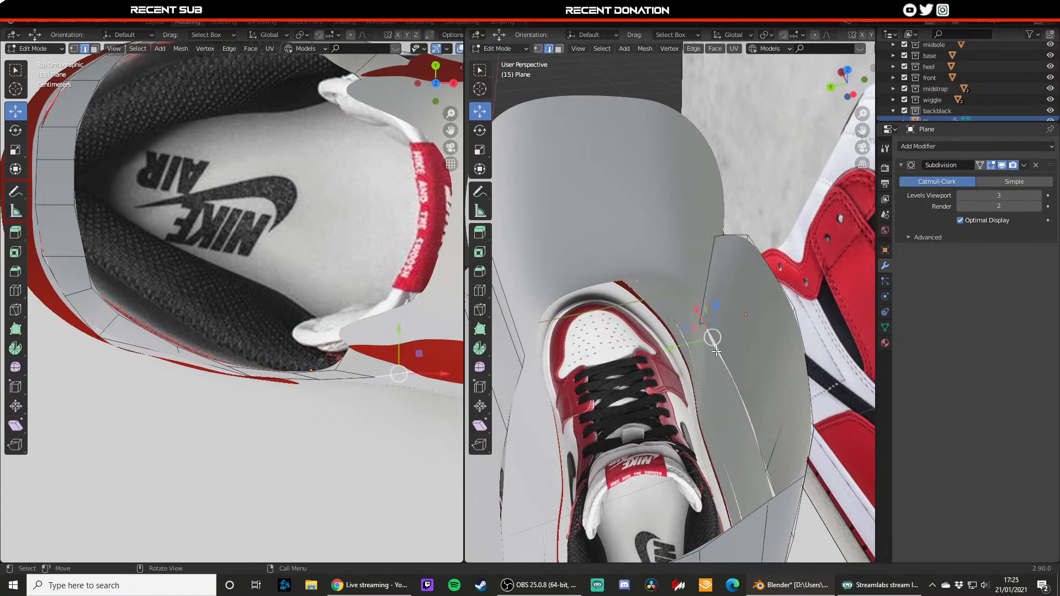
pyautogui.press('1')
pyautogui.click(697, 356)
pyautogui.press('g')
pyautogui.press('y')
pyautogui.click(695, 356)
pyautogui.press('g')
pyautogui.press('z')
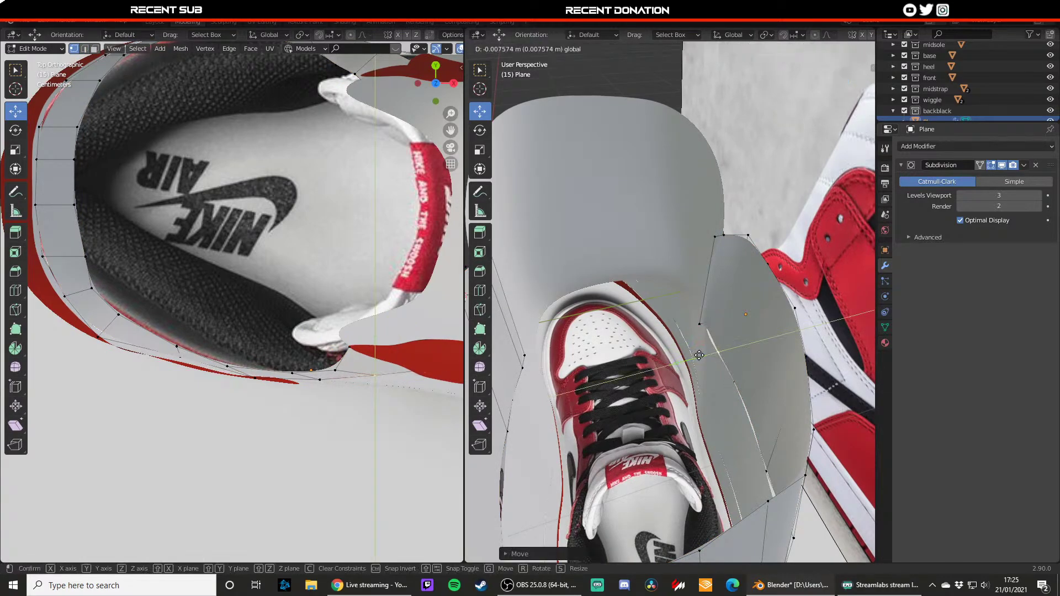
pyautogui.click(697, 354)
# - Select the collar's entire top rim loop and scale it inward to narrow the ankle opening
pyautogui.press('Tab')
pyautogui.scroll(-4, 698, 356)
pyautogui.moveTo(697, 376)
pyautogui.mouseDown(button='middle')
pyautogui.moveTo(695, 327)
pyautogui.moveTo(619, 337)
pyautogui.moveTo(612, 373)
pyautogui.moveTo(594, 332)
pyautogui.mouseUp(button='middle')
pyautogui.press('Tab')
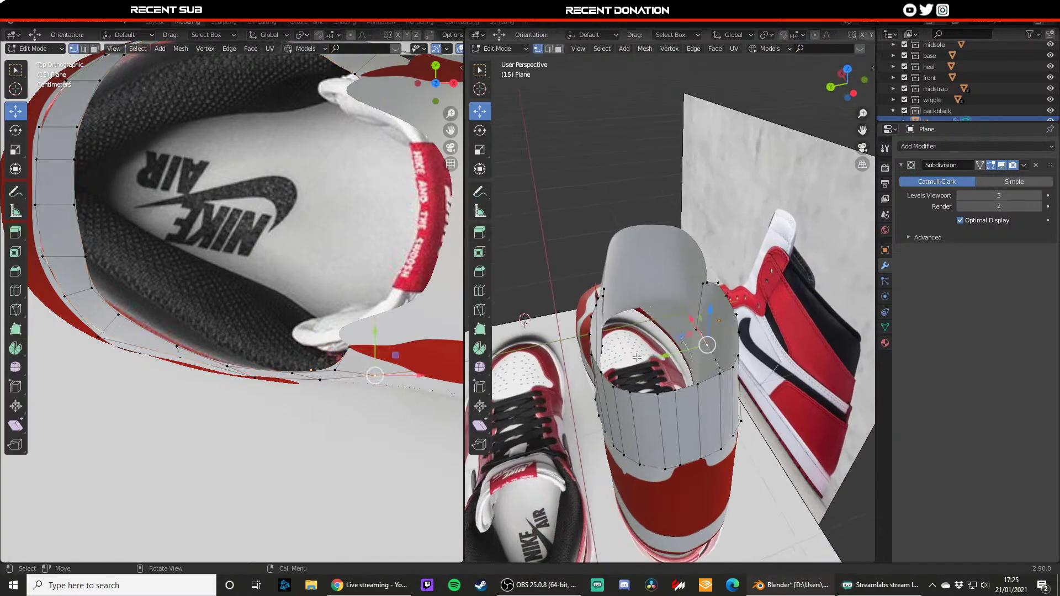
pyautogui.keyDown('alt'); pyautogui.click(592, 324); pyautogui.keyUp('alt')
pyautogui.press('s')
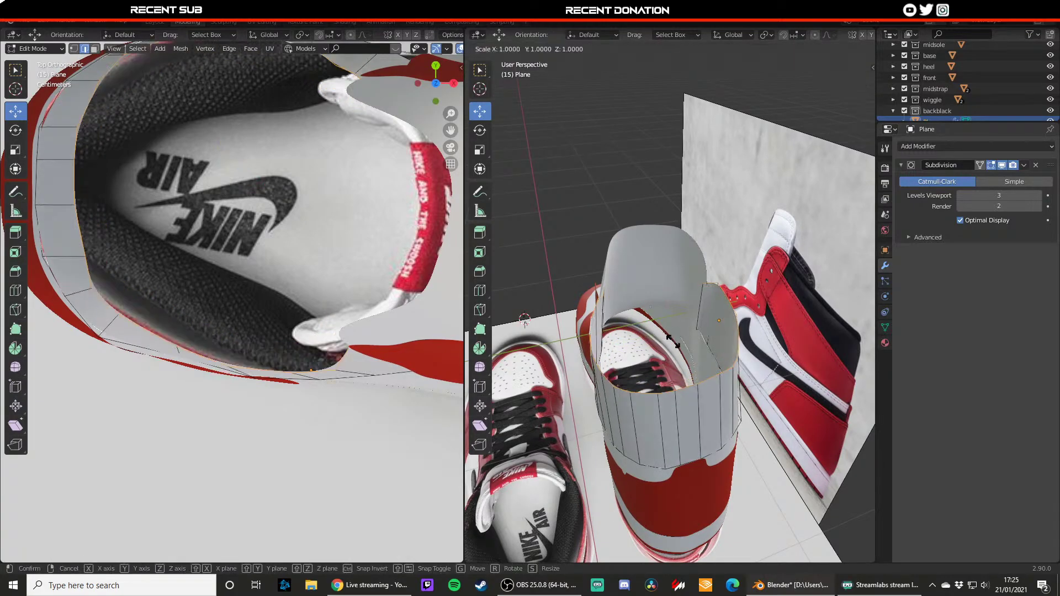
pyautogui.click(667, 340)
# - Move the far-side front top rim vertices about 0.065 m along Y back out to the red lace panel
pyautogui.press('Tab')
pyautogui.moveTo(667, 348); pyautogui.dragTo(605, 345, button='middle')
pyautogui.press('Tab')
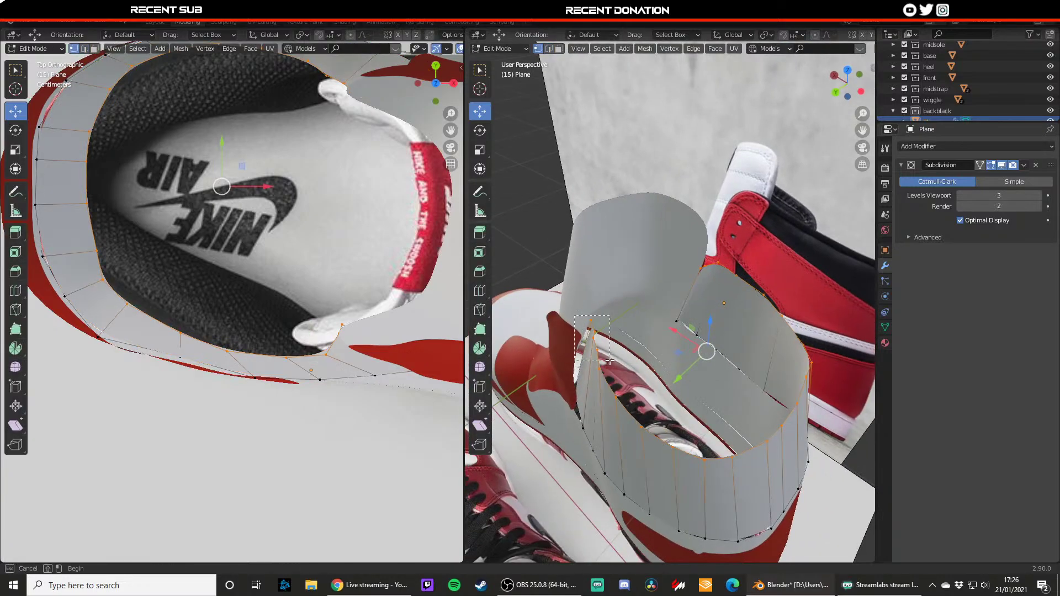
pyautogui.moveTo(610, 360); pyautogui.dragTo(608, 359)
pyautogui.press('g')
pyautogui.press('y')
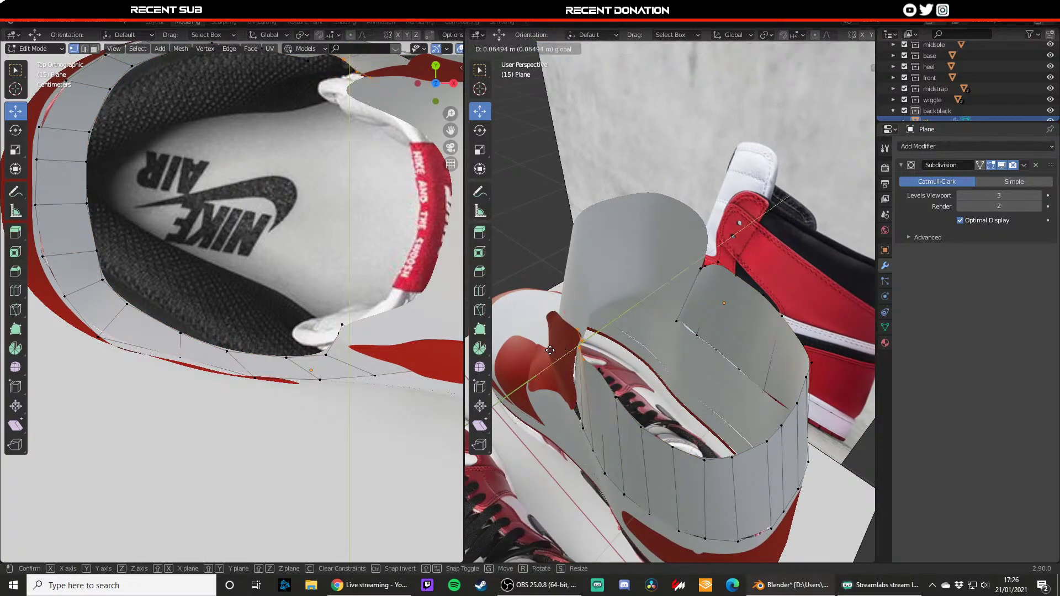
pyautogui.click(550, 351)
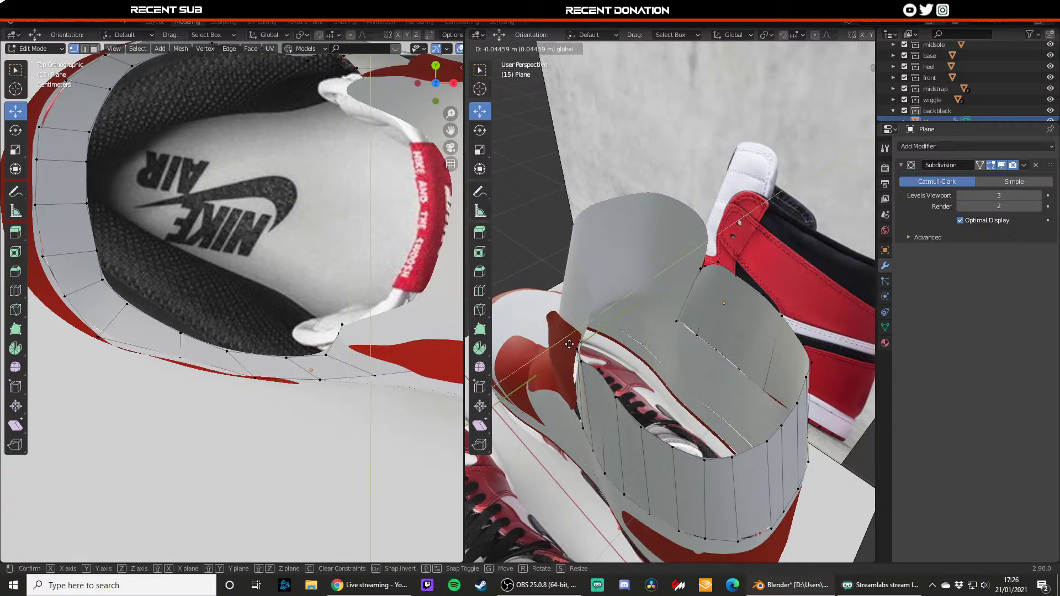
# - Fine-tune the far-side front top corner vertex along Y so it sits against the red lace panel
pyautogui.moveTo(565, 355); pyautogui.dragTo(590, 389, button='middle')
pyautogui.scroll(3, 595, 358)
pyautogui.keyDown('ctrl'); pyautogui.click(594, 355); pyautogui.keyUp('ctrl')
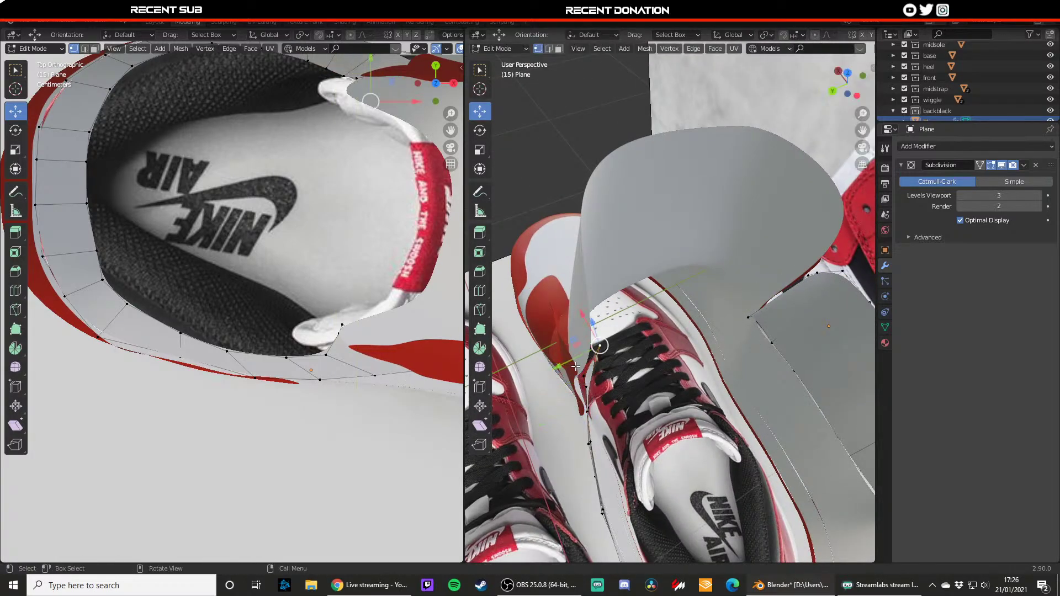
pyautogui.press('Tab')
pyautogui.moveTo(577, 365); pyautogui.dragTo(574, 308, button='middle')
# - Move the front top corner on the reference-image side outward toward its red lace panel
pyautogui.press('Tab')
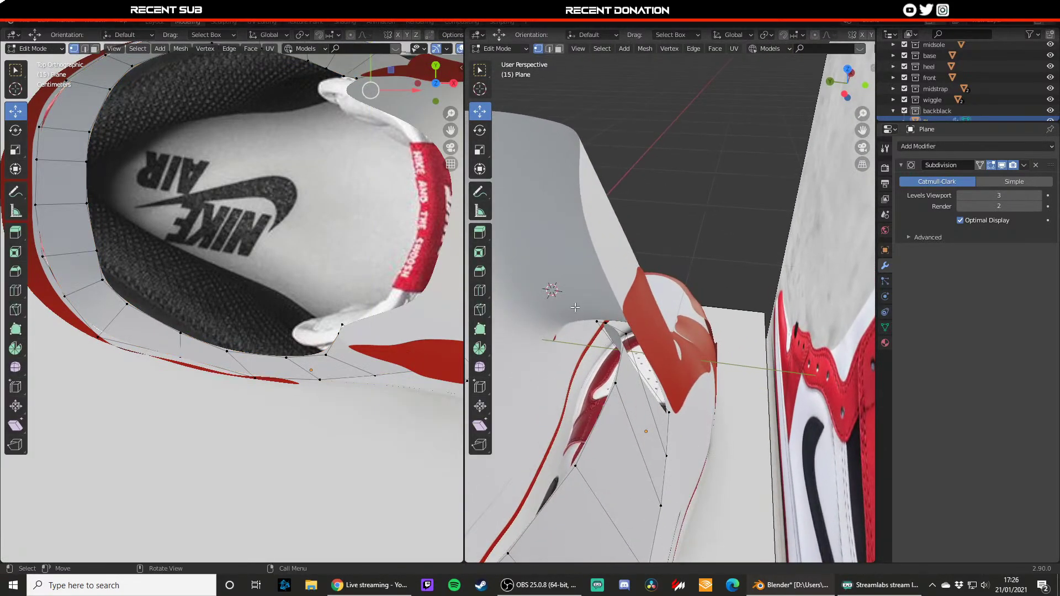
pyautogui.moveTo(570, 322); pyautogui.dragTo(607, 336)
pyautogui.click(677, 329)
pyautogui.click(650, 339)
pyautogui.click(607, 335)
pyautogui.moveTo(607, 335); pyautogui.dragTo(638, 347, button='middle')
# - Nudge the front edge on the reference-image side, and its top corner vertex, into line with the red lace panel
pyautogui.press('2')
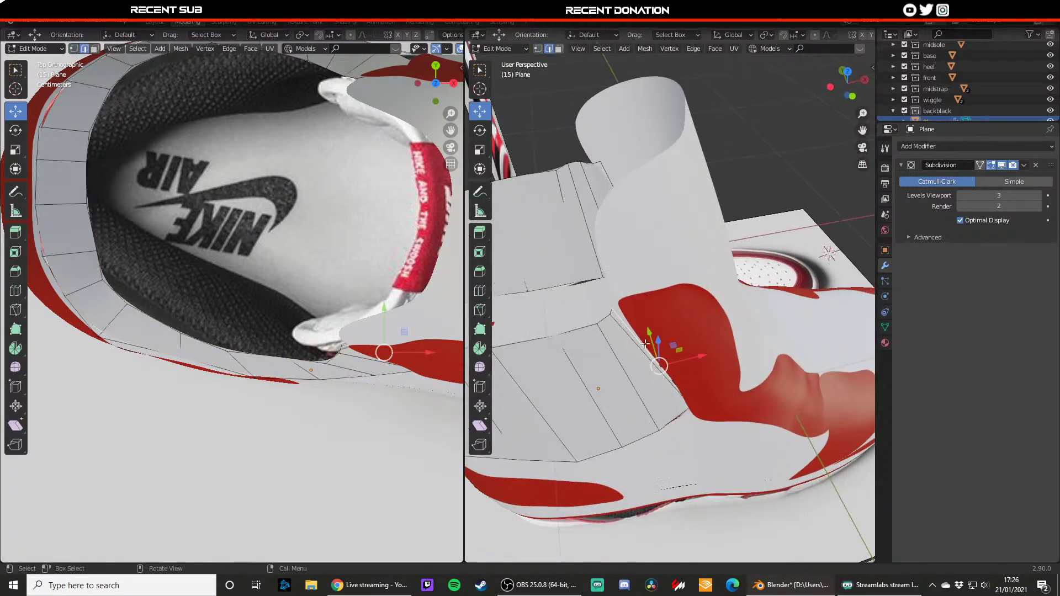
pyautogui.moveTo(673, 355); pyautogui.dragTo(668, 357)
pyautogui.press('1')
pyautogui.click(616, 308)
pyautogui.moveTo(643, 304); pyautogui.dragTo(638, 306)
pyautogui.moveTo(638, 306); pyautogui.dragTo(690, 326, button='middle')
pyautogui.press('Tab')
pyautogui.scroll(-5, 660, 391)
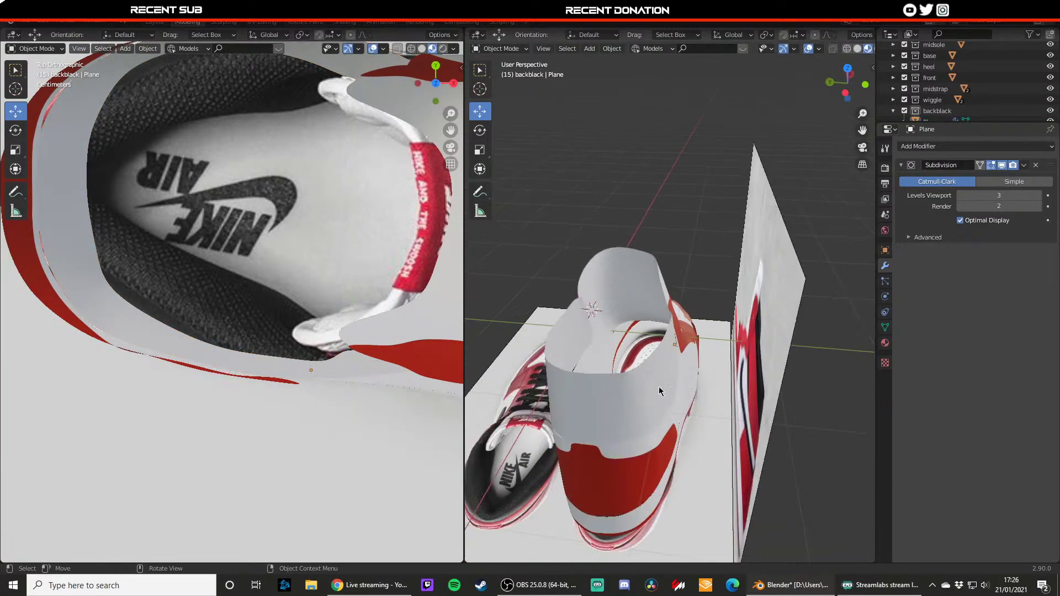
# - Move the rear-centre vertices of the collar's top rim backward along X to round out the heel opening
pyautogui.moveTo(659, 391)
pyautogui.mouseDown(button='middle')
pyautogui.moveTo(675, 327)
pyautogui.moveTo(656, 315)
pyautogui.moveTo(571, 322)
pyautogui.moveTo(718, 362)
pyautogui.moveTo(701, 341)
pyautogui.moveTo(667, 346)
pyautogui.moveTo(710, 369)
pyautogui.moveTo(630, 411)
pyautogui.moveTo(670, 378)
pyautogui.moveTo(651, 383)
pyautogui.mouseUp(button='middle')
pyautogui.scroll(-3, 656, 315)
pyautogui.scroll(-4, 575, 328)
pyautogui.scroll(3, 717, 362)
pyautogui.scroll(2, 701, 341)
pyautogui.scroll(3, 711, 370)
pyautogui.press('Tab')
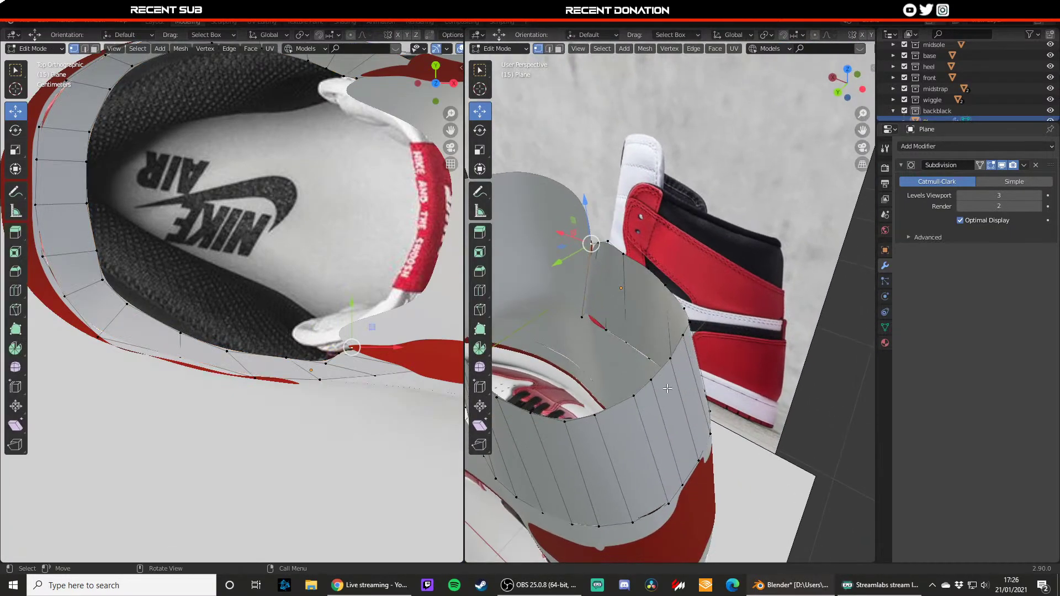
pyautogui.press('2')
pyautogui.click(637, 383)
pyautogui.press('1')
pyautogui.click(649, 385)
pyautogui.moveTo(631, 371); pyautogui.dragTo(621, 390)
pyautogui.click(632, 395)
pyautogui.press('Tab')
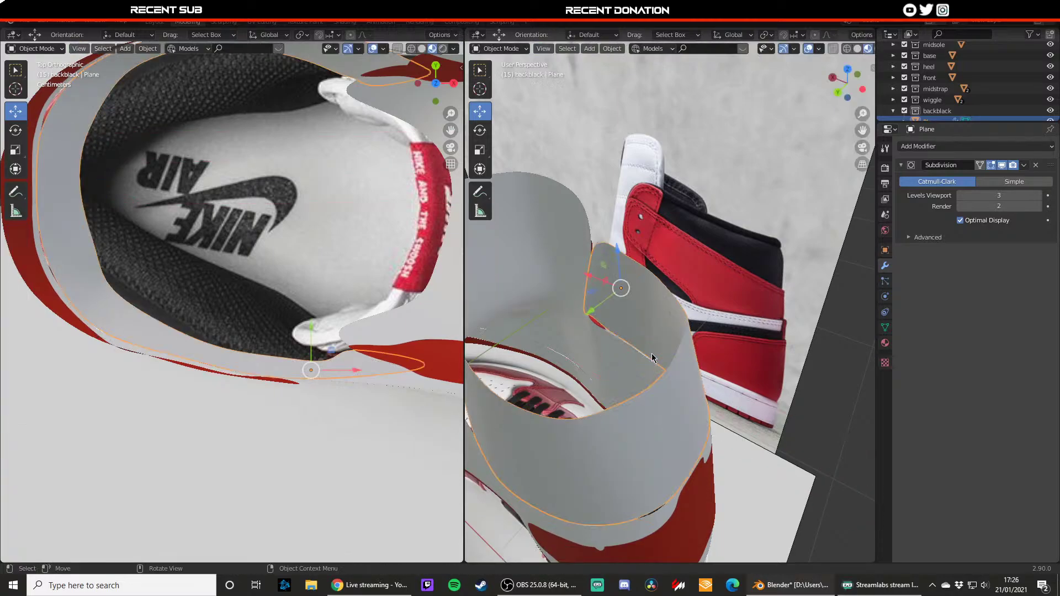
# - Adjust the front lower-edge vertices on the reference-image side and move them down along Z to close the gap at the upper
pyautogui.moveTo(651, 354); pyautogui.dragTo(526, 298, button='middle')
pyautogui.press('Tab')
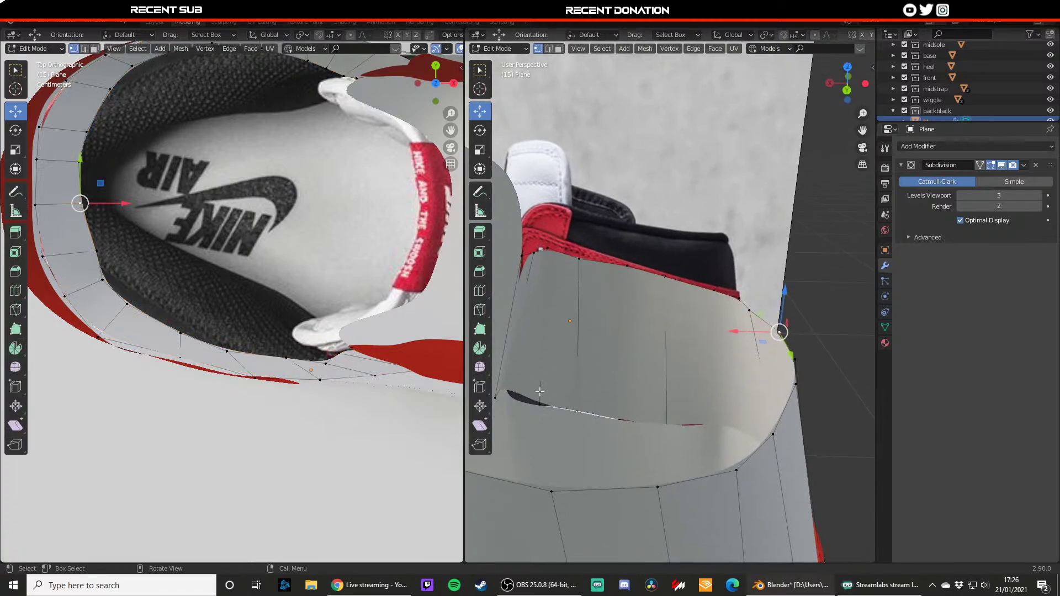
pyautogui.click(540, 399)
pyautogui.moveTo(532, 381); pyautogui.dragTo(531, 387)
pyautogui.click(532, 388)
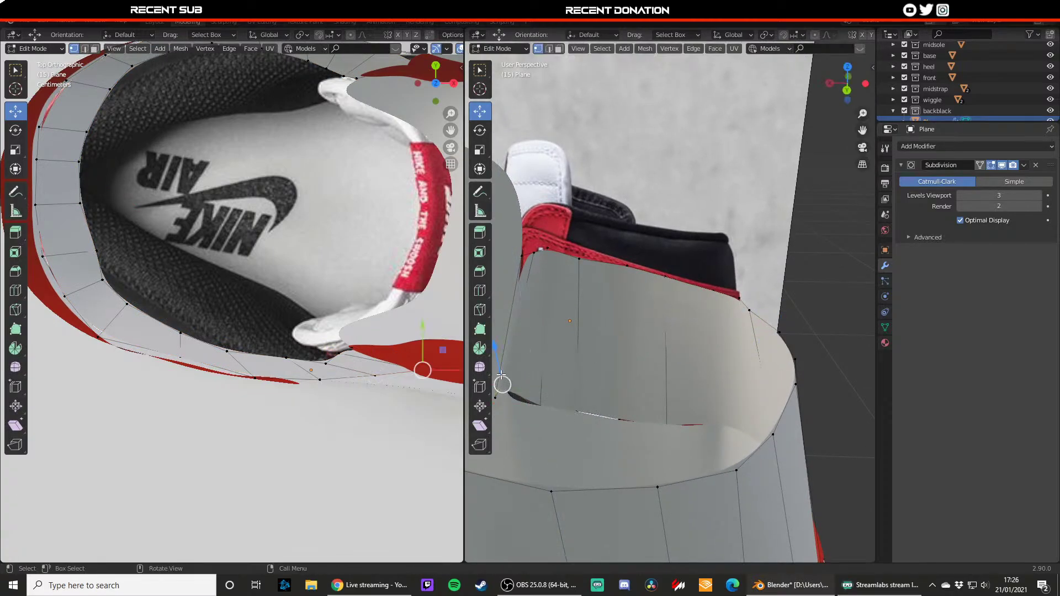
pyautogui.moveTo(502, 378); pyautogui.dragTo(550, 375, button='middle')
pyautogui.press('g')
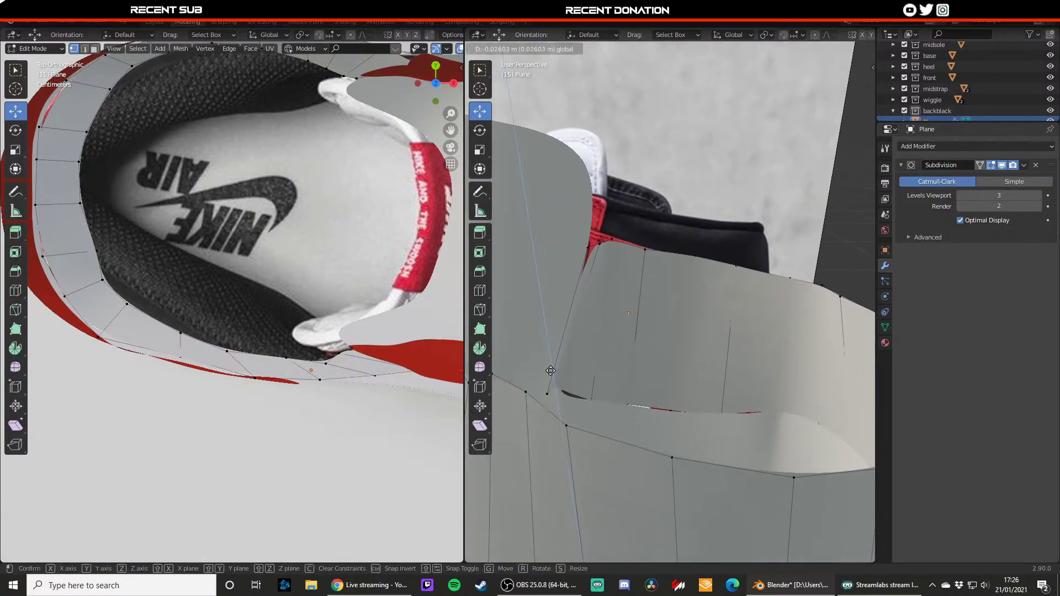
pyautogui.click(551, 379)
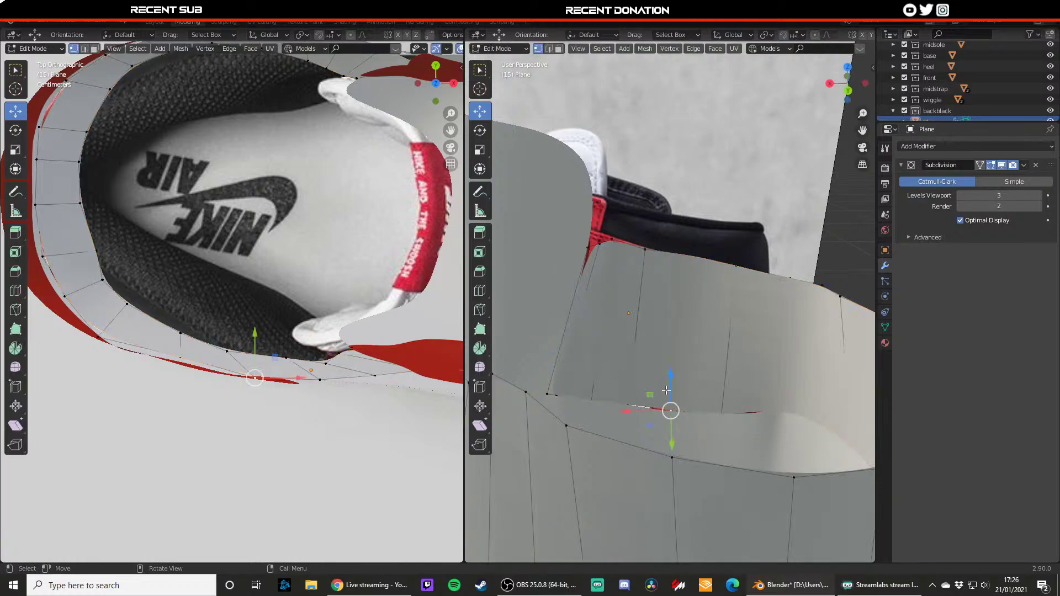
# - Reposition the next two lower-edge vertices toward the heel to hide the red sliver inside the collar
pyautogui.moveTo(666, 391); pyautogui.dragTo(725, 403)
pyautogui.press('Tab')
pyautogui.press('Tab')
pyautogui.click(721, 412)
pyautogui.press('Tab')
# - Select the far-side front edge of the collar and shift it along Y against the red lace panel
pyautogui.scroll(-4, 731, 393)
pyautogui.moveTo(731, 393); pyautogui.dragTo(672, 387, button='middle')
pyautogui.scroll(-3, 718, 370)
pyautogui.moveTo(730, 367); pyautogui.dragTo(588, 336, button='middle')
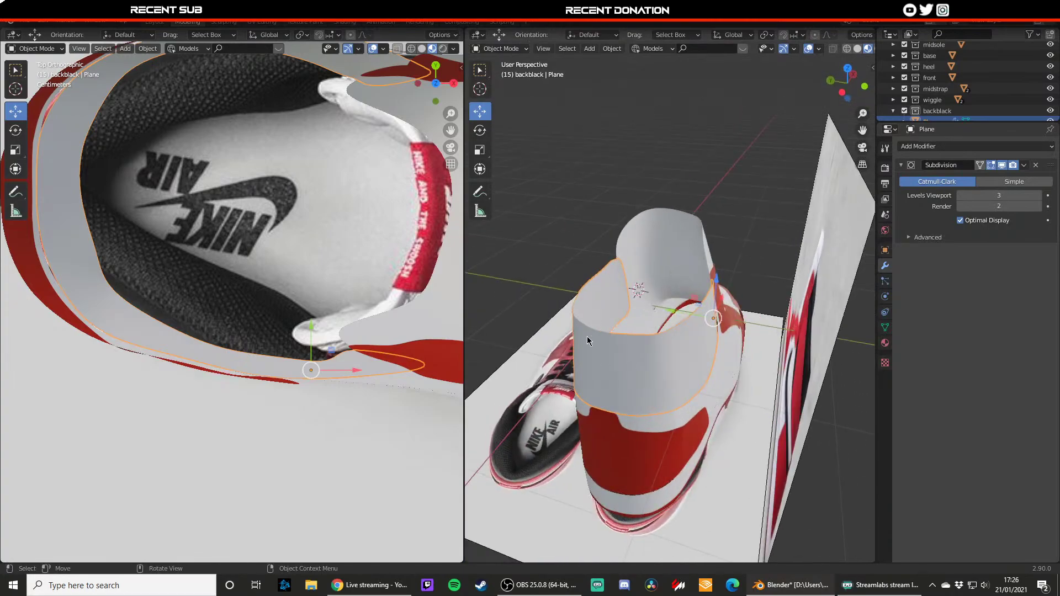
pyautogui.scroll(8, 587, 336)
pyautogui.press('Tab')
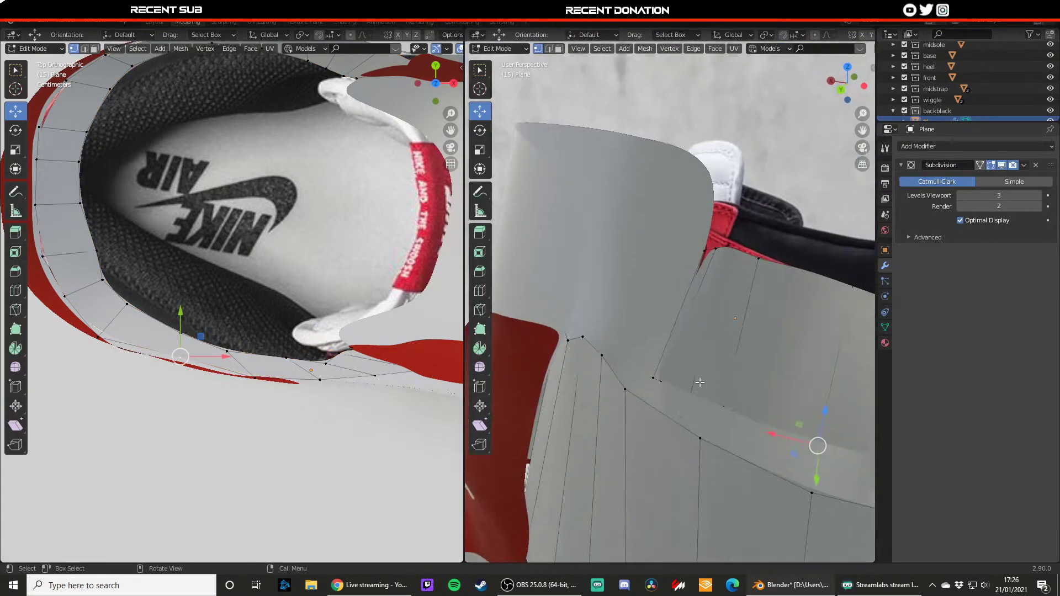
pyautogui.scroll(-2, 580, 398)
pyautogui.press('2')
pyautogui.click(569, 400)
pyautogui.moveTo(568, 399); pyautogui.dragTo(618, 373, button='middle')
pyautogui.moveTo(598, 387); pyautogui.dragTo(586, 386)
pyautogui.press('Tab')
# - Raise the far-side front bottom corner vertex along Z and shift it along Y to meet the lace panel's lower tip
pyautogui.press('Tab')
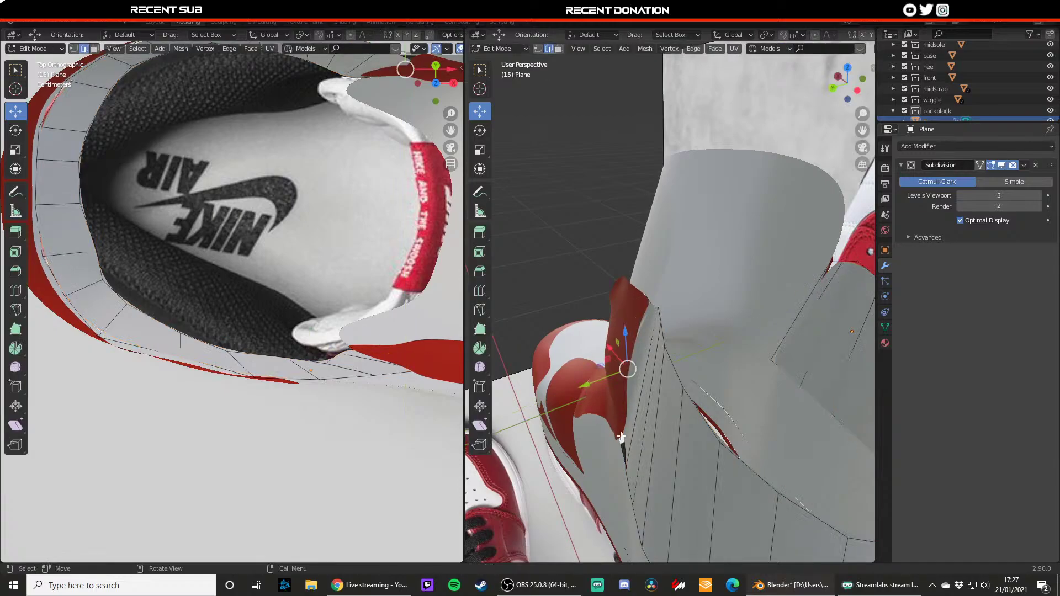
pyautogui.moveTo(618, 444); pyautogui.dragTo(654, 439, button='middle')
pyautogui.moveTo(610, 445); pyautogui.dragTo(610, 446)
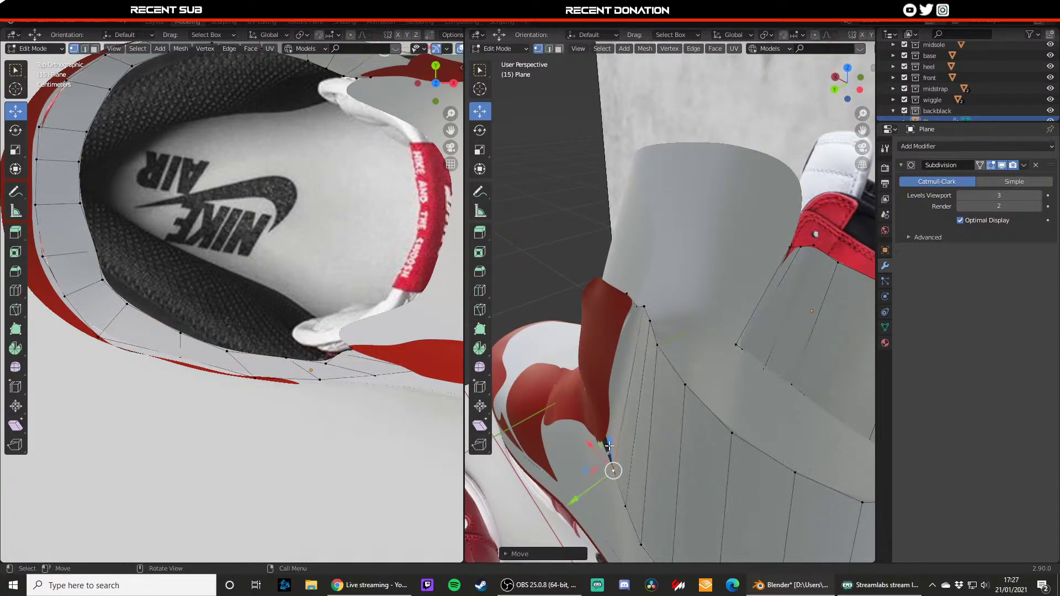
pyautogui.hotkey('shift', 'z')
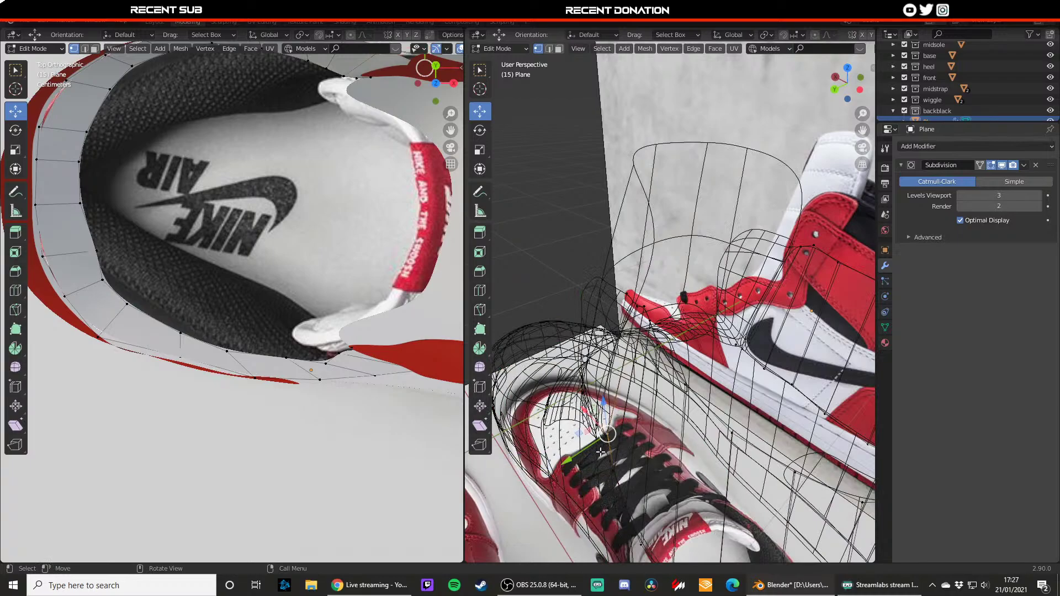
pyautogui.hotkey('shift', 'z')
pyautogui.moveTo(593, 447); pyautogui.dragTo(579, 454)
pyautogui.press('Tab')
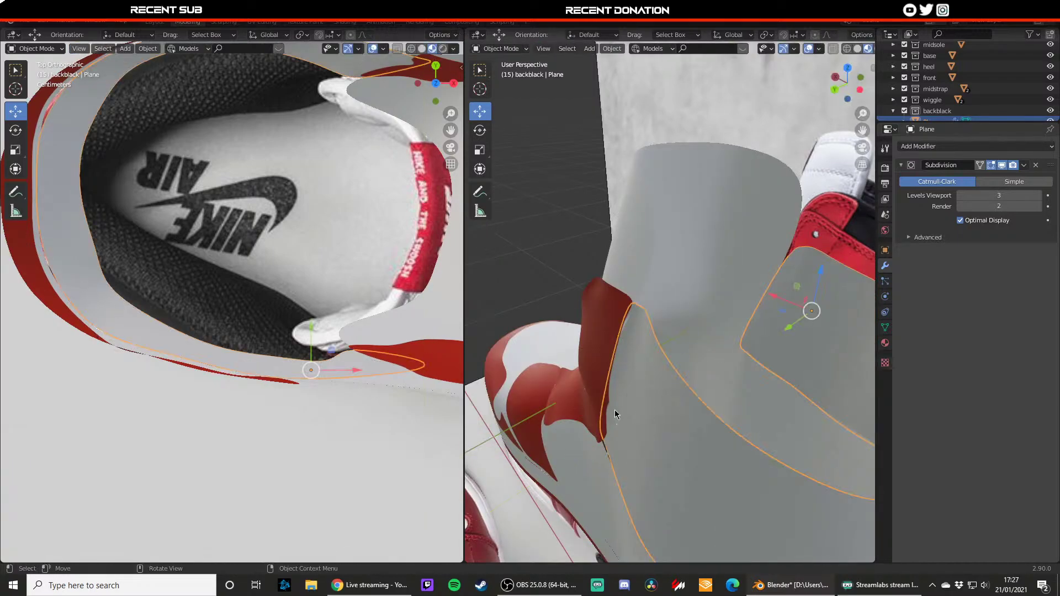
# - Add a horizontal edge loop around the middle of the rear ankle collar and scale it outward slightly
pyautogui.press('Tab')
pyautogui.scroll(-2, 630, 421)
pyautogui.hotkey('ctrl', 'r')
pyautogui.click(699, 434)
pyautogui.click(706, 436)
pyautogui.moveTo(706, 436); pyautogui.dragTo(670, 378, button='middle')
pyautogui.keyDown('alt'); pyautogui.click(668, 375); pyautogui.keyUp('alt')
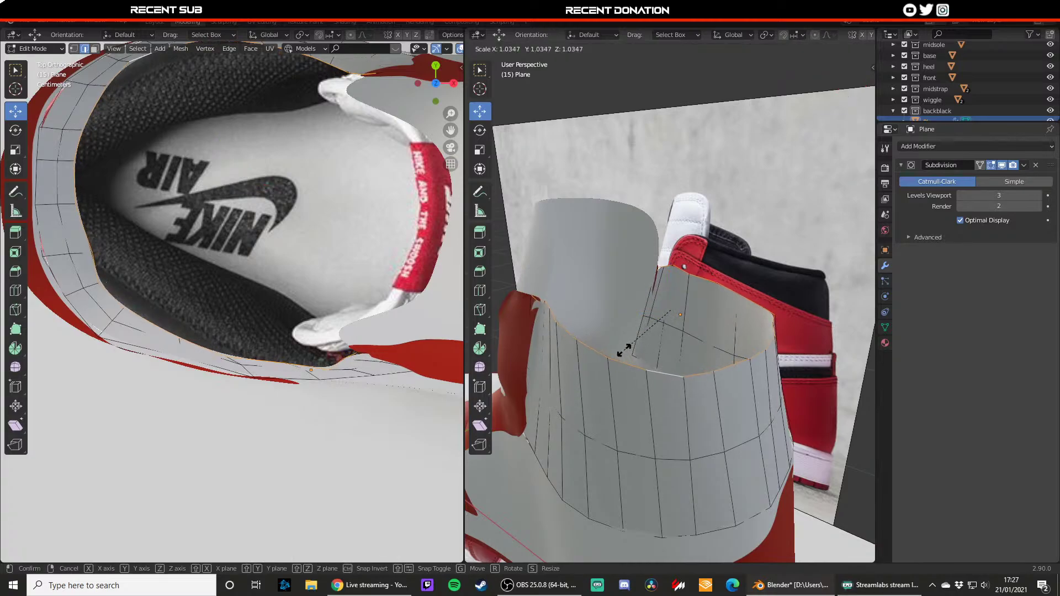
pyautogui.keyDown('alt'); pyautogui.click(631, 448); pyautogui.keyUp('alt')
pyautogui.press('s')
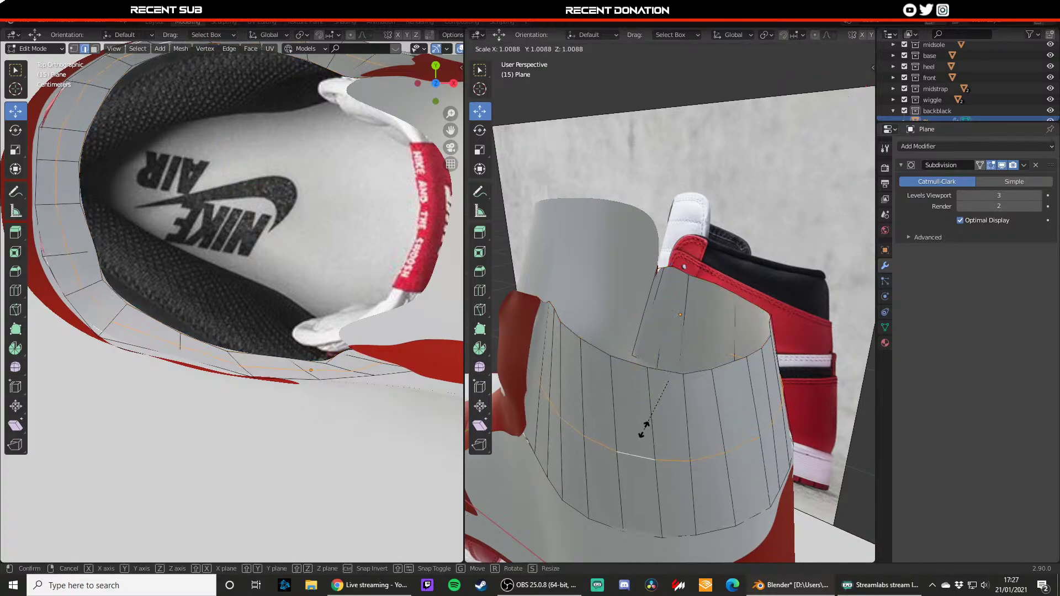
pyautogui.click(643, 429)
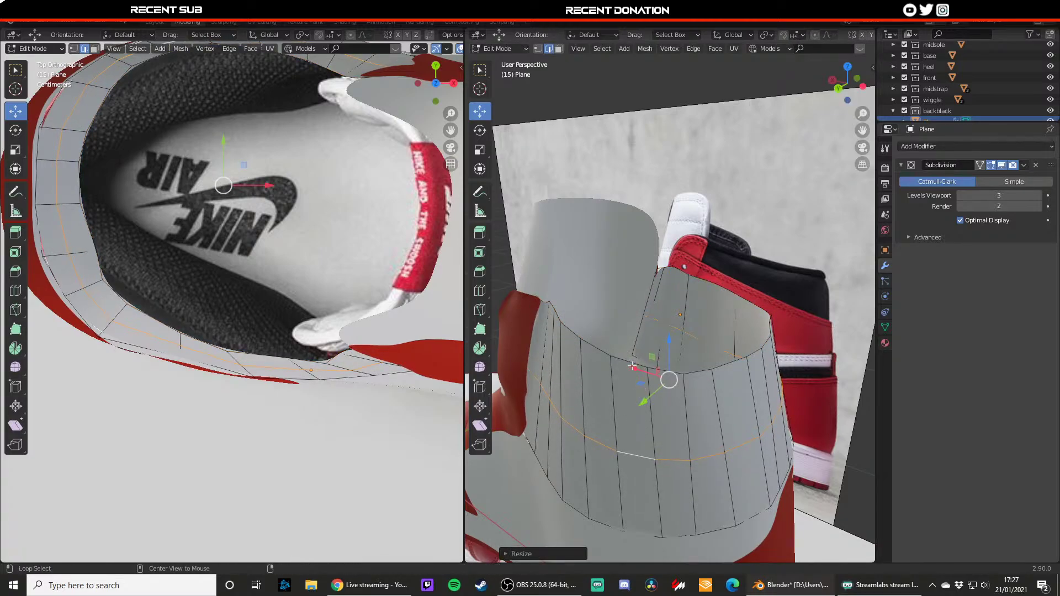
pyautogui.press('Tab')
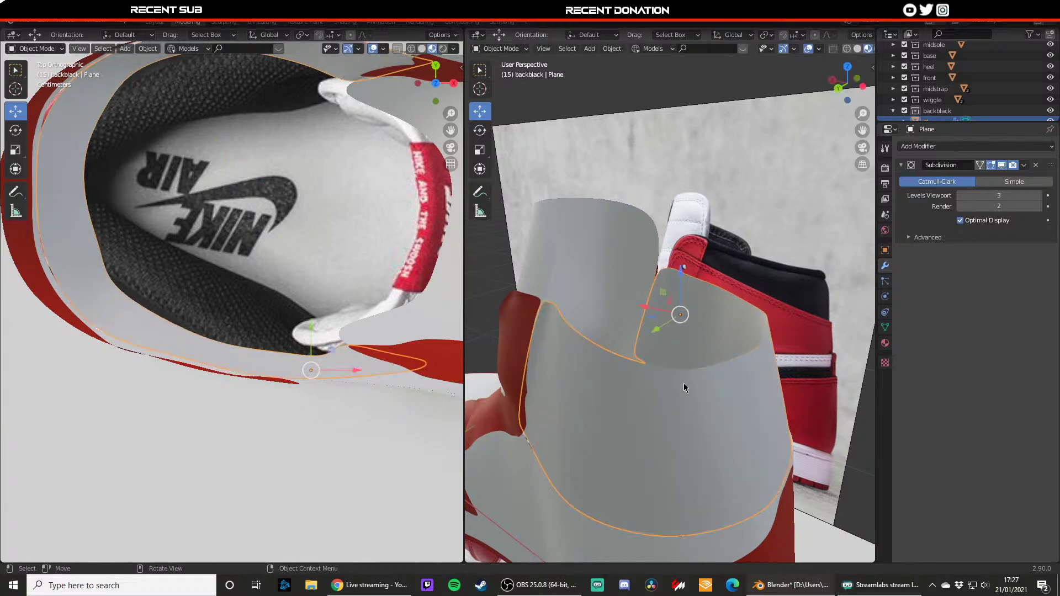
# - Inspect the reshaped ankle collar on the whole shoe from several angles
pyautogui.scroll(-5, 676, 383)
pyautogui.click(825, 274)
pyautogui.moveTo(657, 381); pyautogui.dragTo(728, 343, button='middle')
pyautogui.scroll(-8, 656, 370)
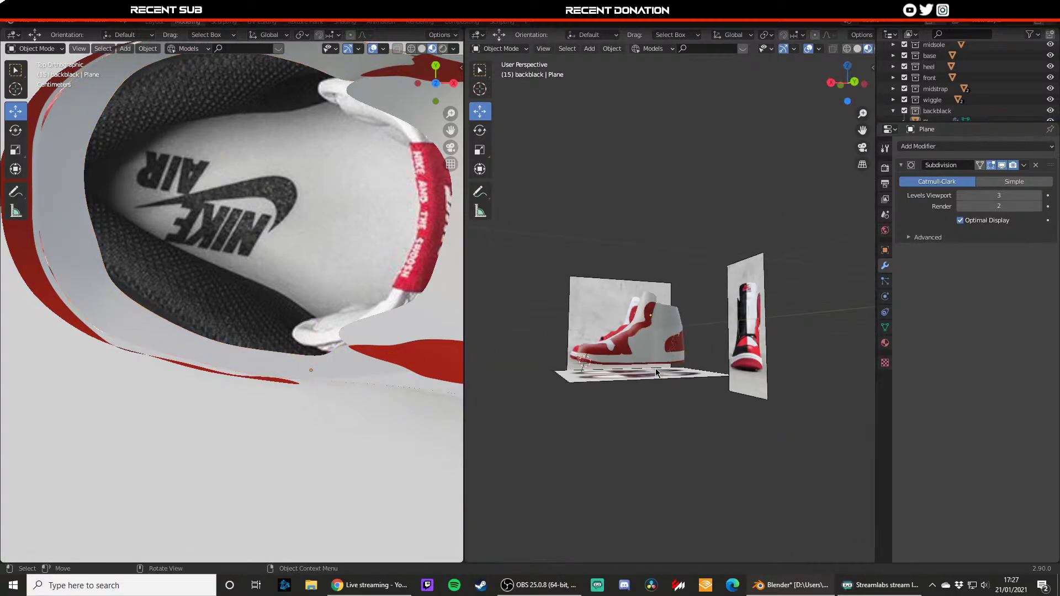
pyautogui.moveTo(656, 373); pyautogui.dragTo(670, 406, button='middle')
pyautogui.scroll(6, 740, 415)
pyautogui.scroll(3, 657, 378)
pyautogui.moveTo(750, 410); pyautogui.dragTo(653, 385, button='middle')
# - Add another edge loop around the ankle collar and slide it up close to the top rim
pyautogui.click(608, 429)
pyautogui.scroll(2, 658, 391)
pyautogui.scroll(-2, 650, 391)
pyautogui.press('Tab')
pyautogui.hotkey('ctrl', 'r')
pyautogui.click(636, 380)
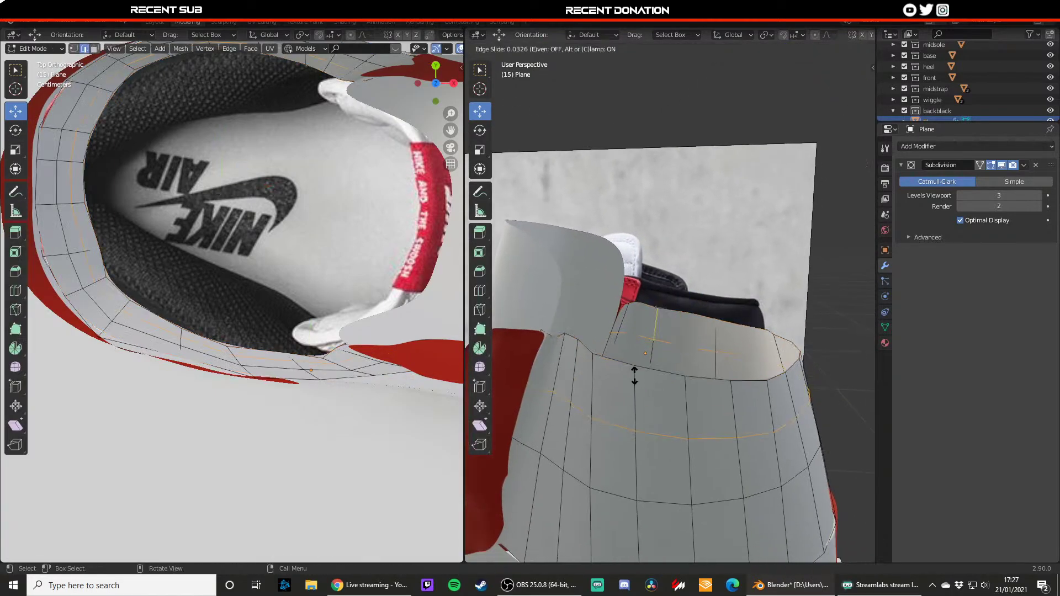
pyautogui.click(641, 326)
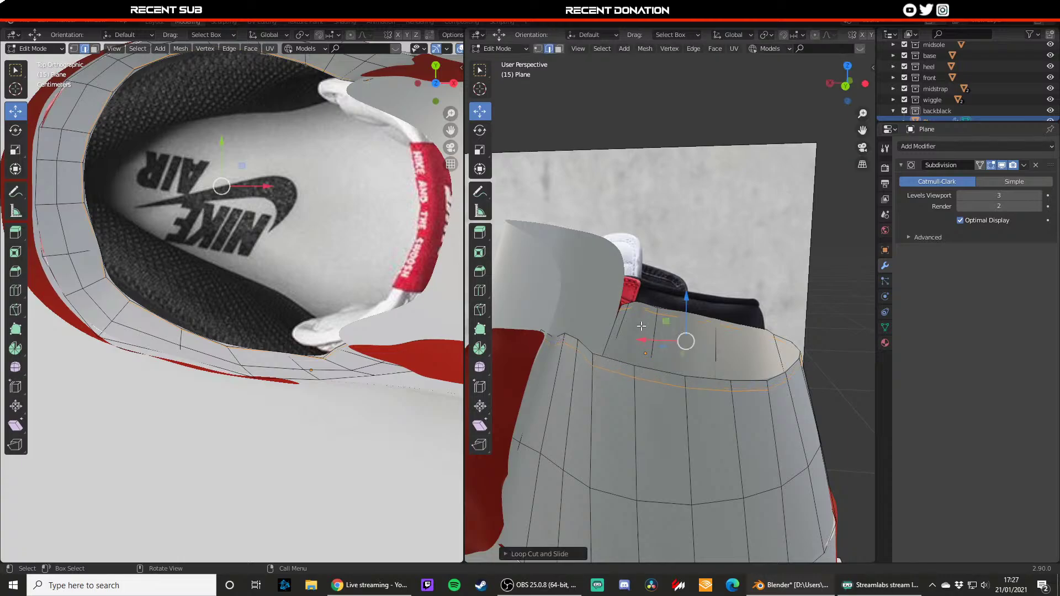
# - Lower the new rim edge loop slightly along Z, using the back orthographic view over the side reference
pyautogui.press('KP_1')
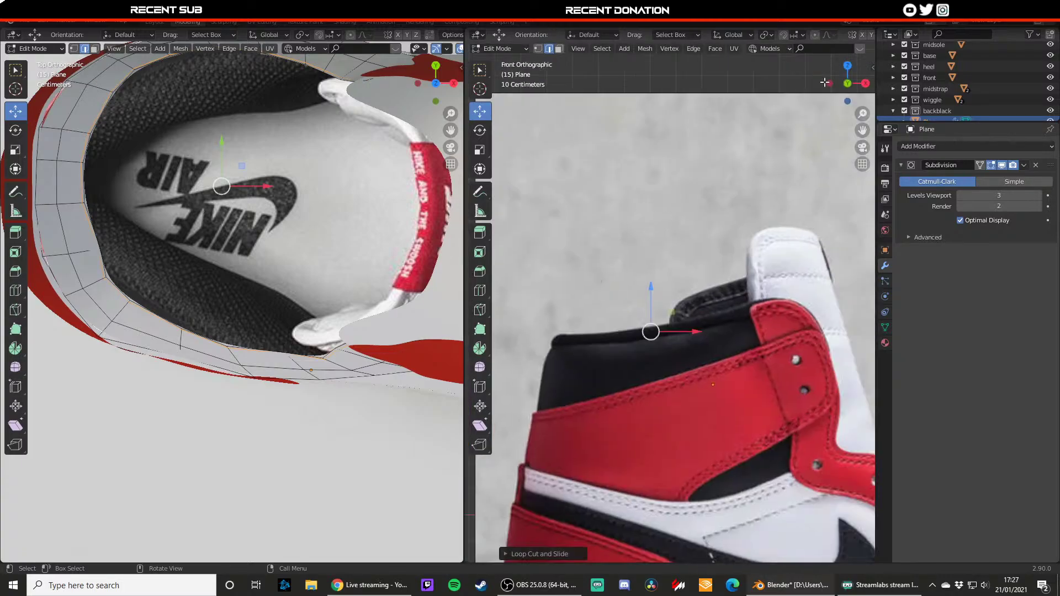
pyautogui.press('ctrl+KP_1')
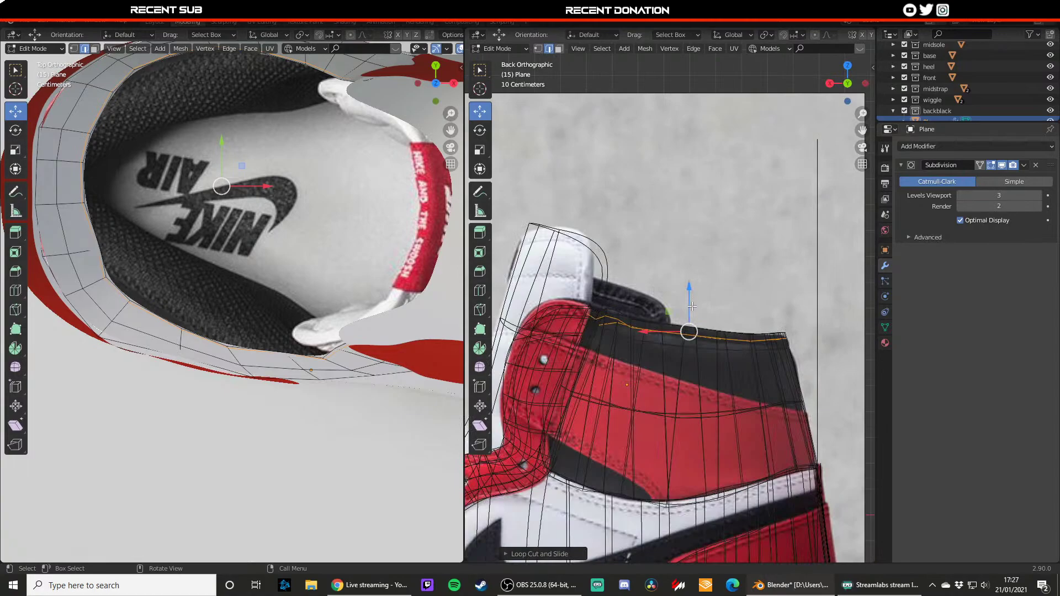
pyautogui.moveTo(692, 306); pyautogui.dragTo(690, 312)
pyautogui.press('Tab')
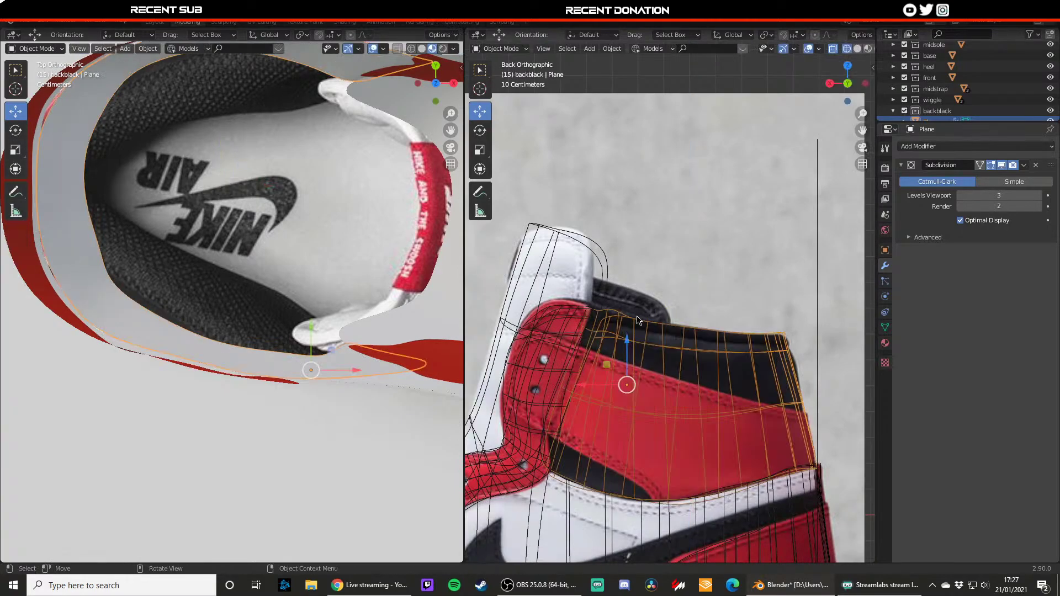
# - Check the collar's front top vertex and examine the finished collar from the heel
pyautogui.press('Tab')
pyautogui.press('1')
pyautogui.click(607, 312)
pyautogui.press('Tab')
pyautogui.moveTo(700, 287)
pyautogui.mouseDown(button='middle')
pyautogui.moveTo(677, 329)
pyautogui.moveTo(588, 328)
pyautogui.moveTo(660, 284)
pyautogui.moveTo(667, 253)
pyautogui.moveTo(708, 283)
pyautogui.mouseUp(button='middle')
pyautogui.hotkey('alt', 'a')
pyautogui.scroll(-4, 661, 284)
pyautogui.scroll(3, 707, 283)
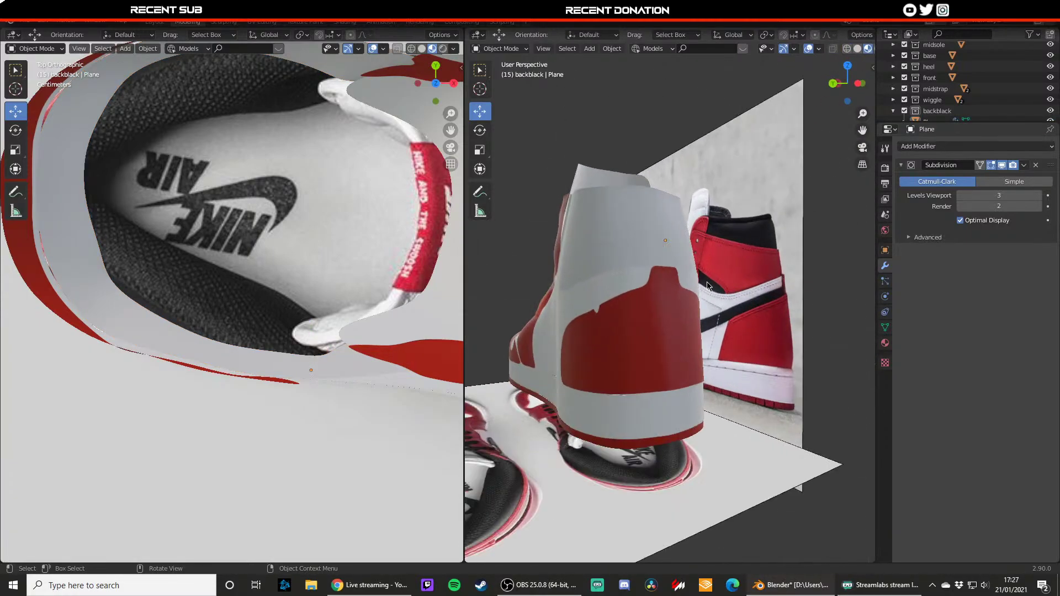
# - Select the red heel panel and nudge its mesh slightly in edit mode
pyautogui.click(632, 318)
pyautogui.press('Tab')
pyautogui.scroll(1, 675, 322)
pyautogui.moveTo(679, 316); pyautogui.dragTo(708, 340, button='middle')
pyautogui.moveTo(720, 355); pyautogui.dragTo(716, 361)
pyautogui.press('Tab')
# - Examine the heel, collar and lace panels from both sides and compare them with the side reference
pyautogui.scroll(-5, 801, 331)
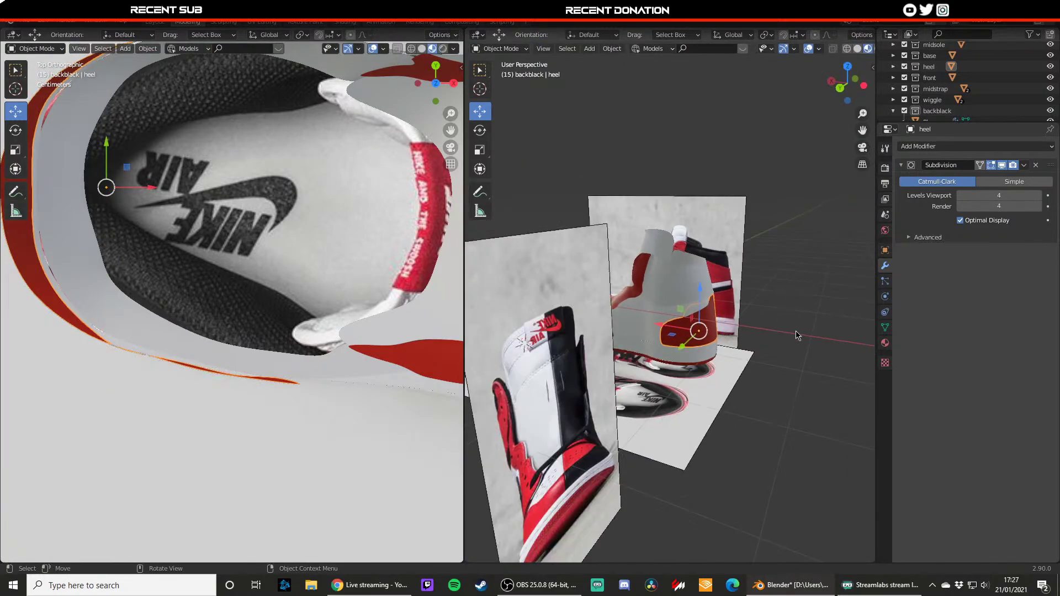
pyautogui.moveTo(798, 332); pyautogui.dragTo(790, 284, button='middle')
pyautogui.click(790, 284)
pyautogui.scroll(5, 633, 295)
pyautogui.moveTo(633, 295); pyautogui.dragTo(702, 284, button='middle')
pyautogui.scroll(-3, 701, 284)
pyautogui.scroll(-3, 702, 310)
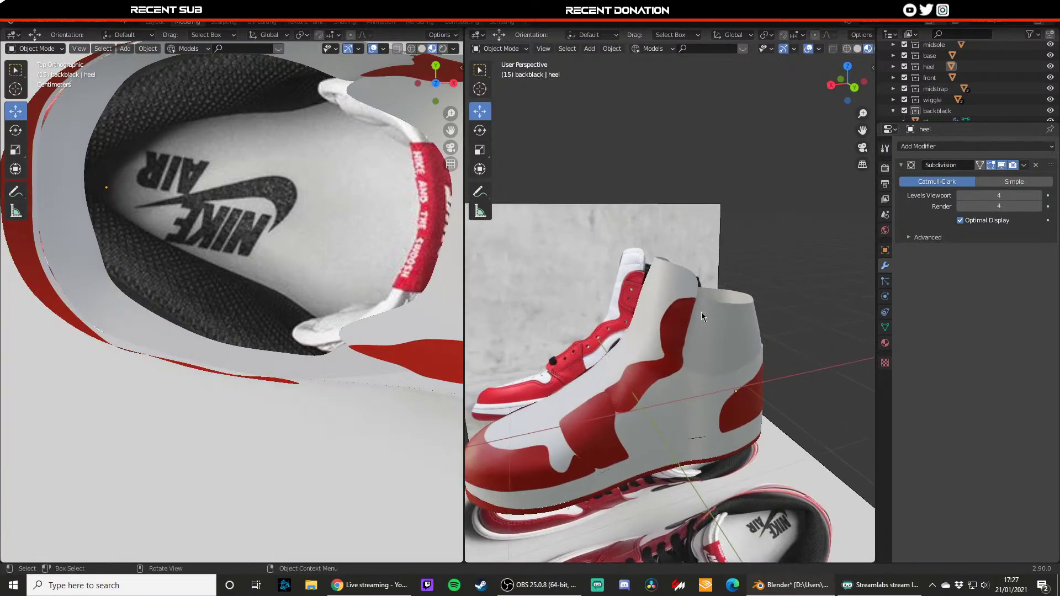
pyautogui.scroll(5, 706, 309)
pyautogui.scroll(-6, 708, 306)
pyautogui.scroll(5, 668, 320)
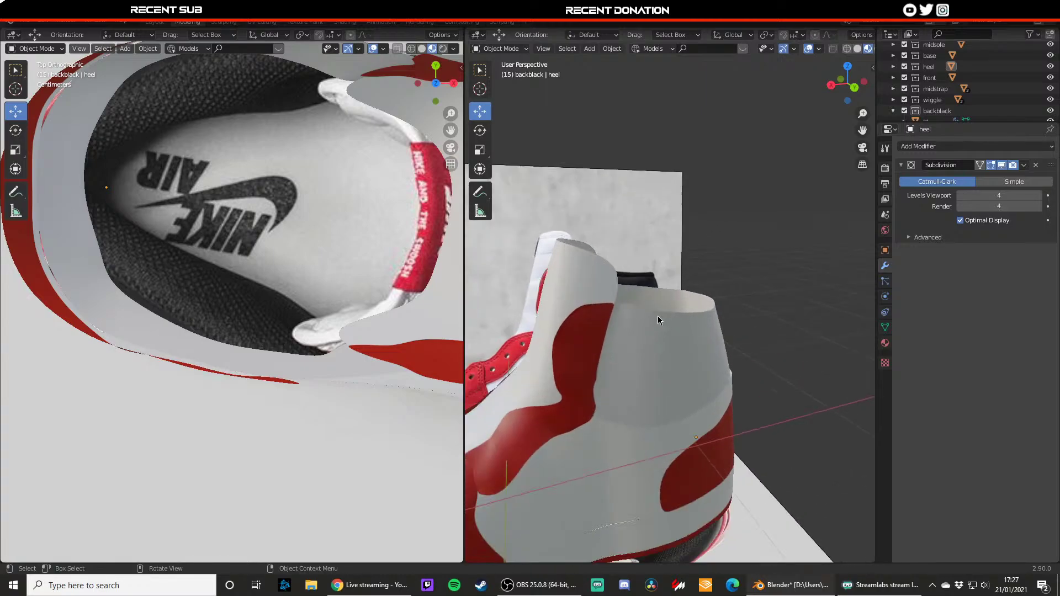
pyautogui.press('KP_1')
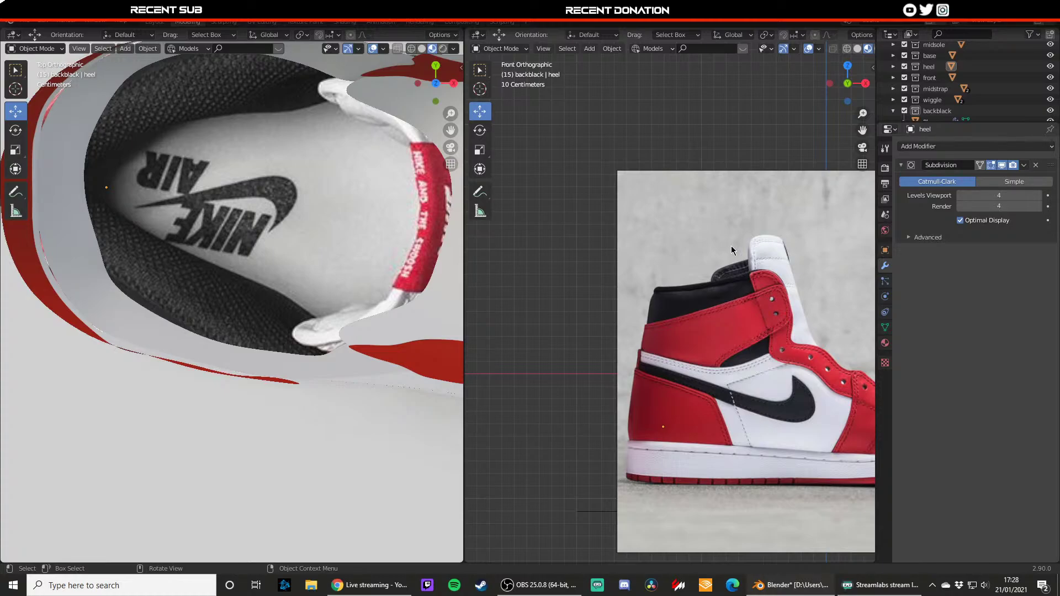
# - Save the project and check the collar's fit from the far side of the shoe
pyautogui.moveTo(420, 248); pyautogui.dragTo(330, 202, button='middle')
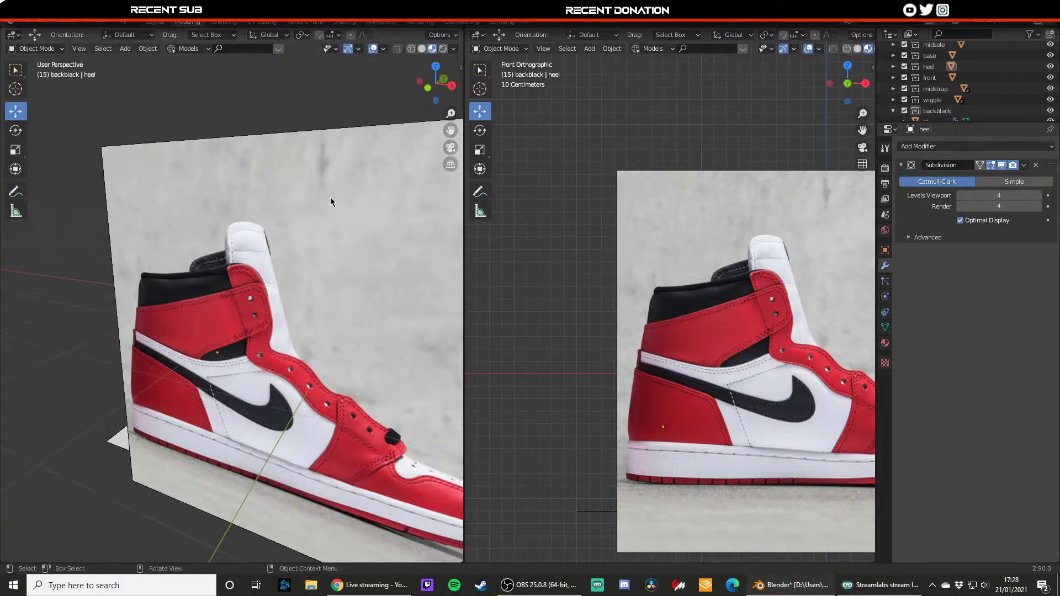
pyautogui.moveTo(296, 266); pyautogui.dragTo(209, 241, button='middle')
pyautogui.scroll(-6, 278, 261)
pyautogui.hotkey('ctrl', 's')
pyautogui.scroll(6, 281, 263)
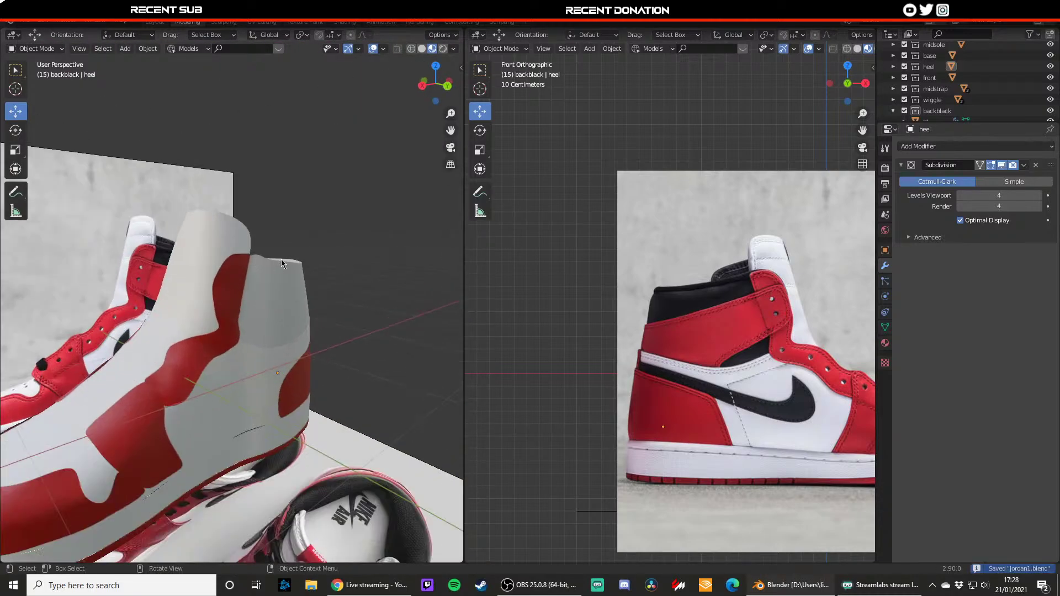
pyautogui.scroll(2, 278, 279)
pyautogui.scroll(-2, 277, 280)
pyautogui.scroll(2, 314, 290)
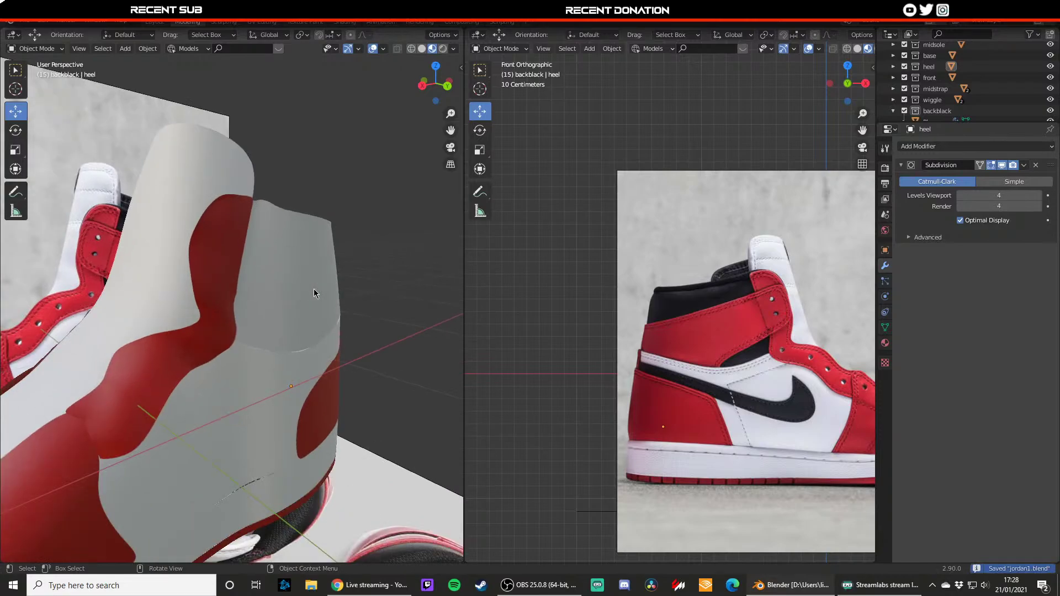
pyautogui.scroll(2, 313, 289)
pyautogui.scroll(-3, 326, 270)
# - Move the side reference image along Y to about 0.46 m and display the front view in wireframe
pyautogui.press('KP_1')
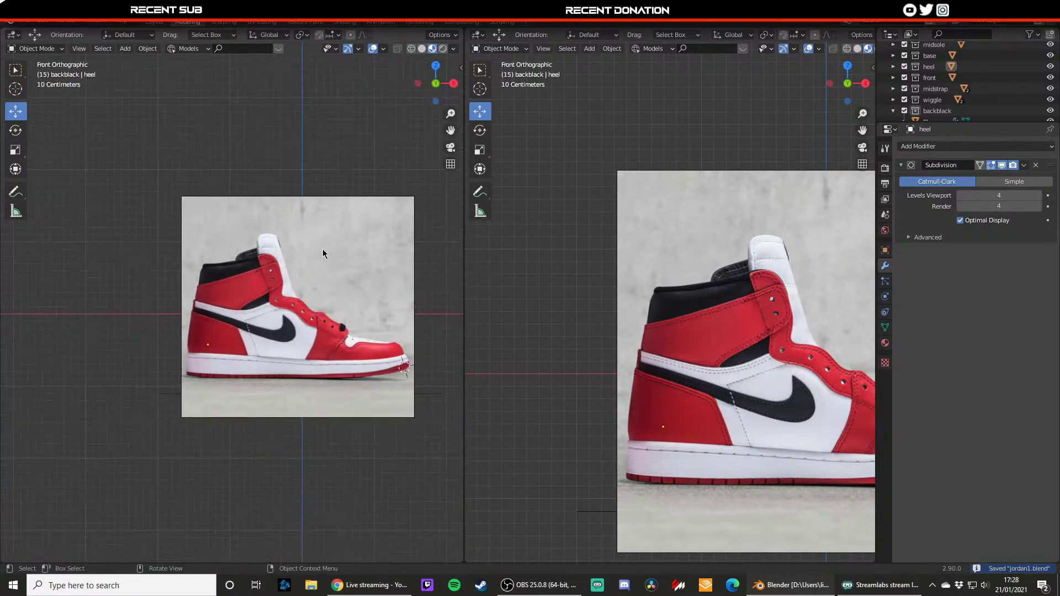
pyautogui.click(323, 250)
pyautogui.moveTo(322, 250); pyautogui.dragTo(269, 271, button='middle')
pyautogui.moveTo(268, 332); pyautogui.dragTo(358, 287)
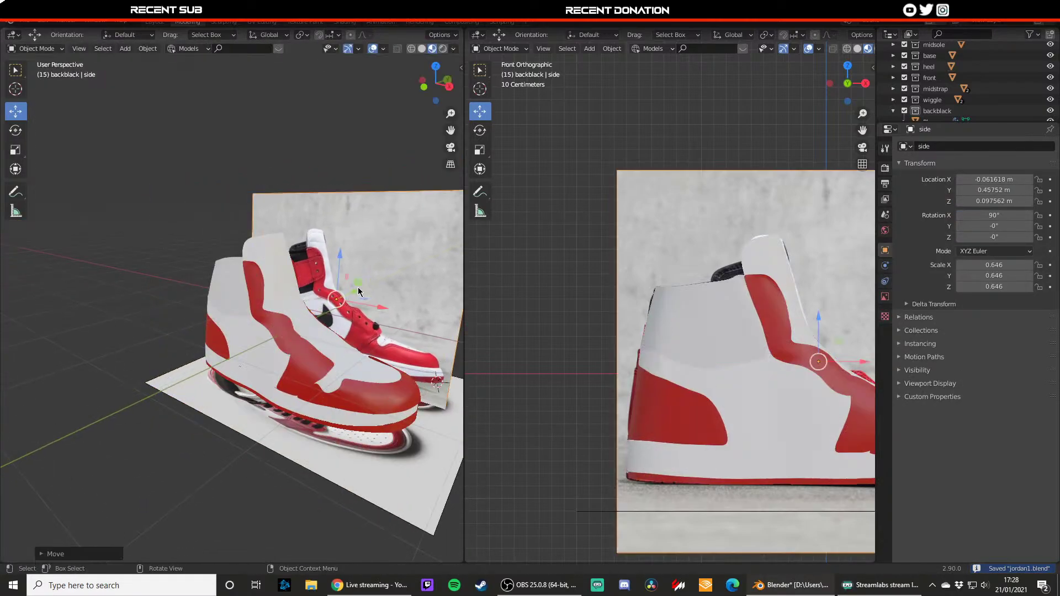
pyautogui.press('KP_1')
pyautogui.scroll(4, 307, 259)
pyautogui.press('z')
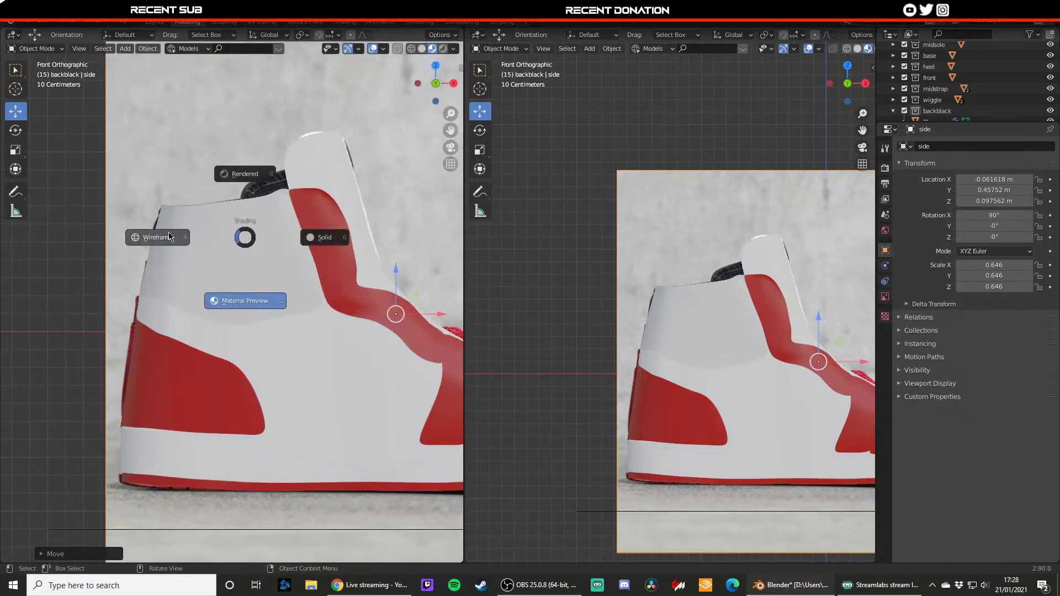
pyautogui.click(158, 237)
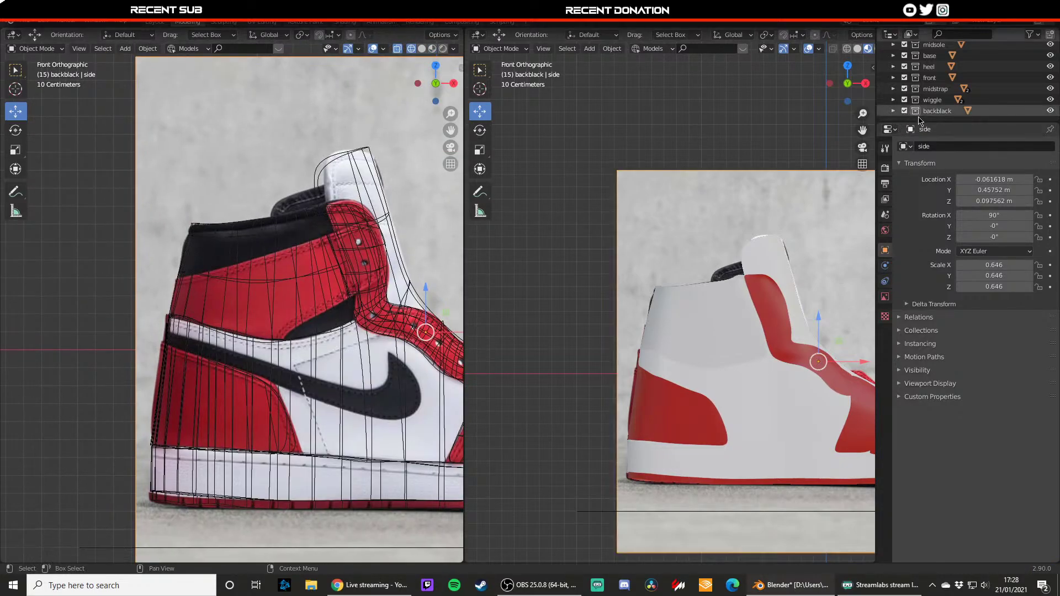
# - Create a new collection below backblack and name it backred
pyautogui.rightClick(921, 120)
pyautogui.click(927, 110)
pyautogui.doubleClick(932, 110)
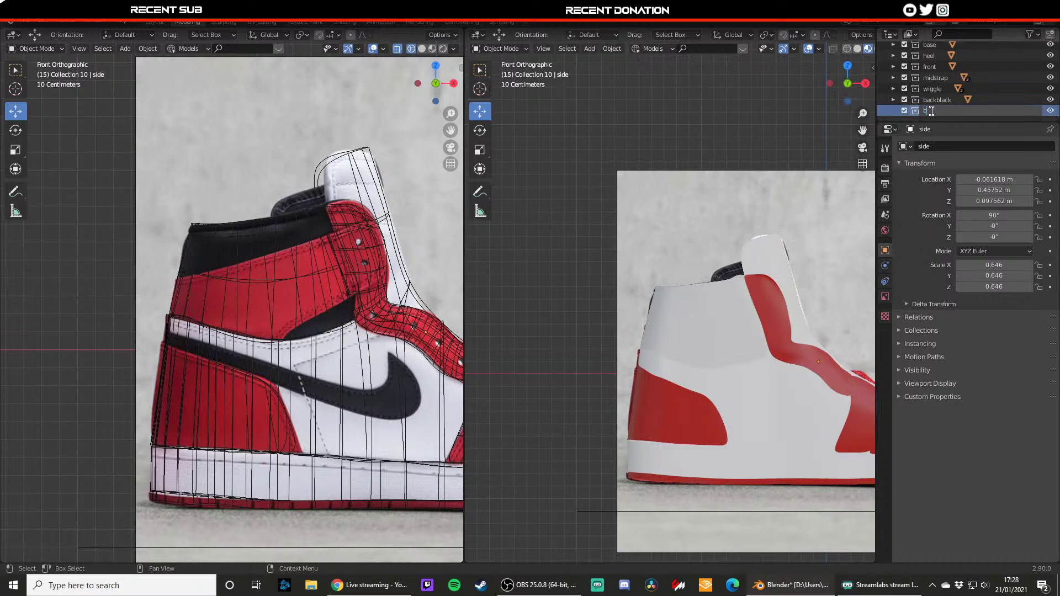
# - Add a plane mesh to the backred collection and set its X rotation to 90°
pyautogui.hotkey('shift', 'a')
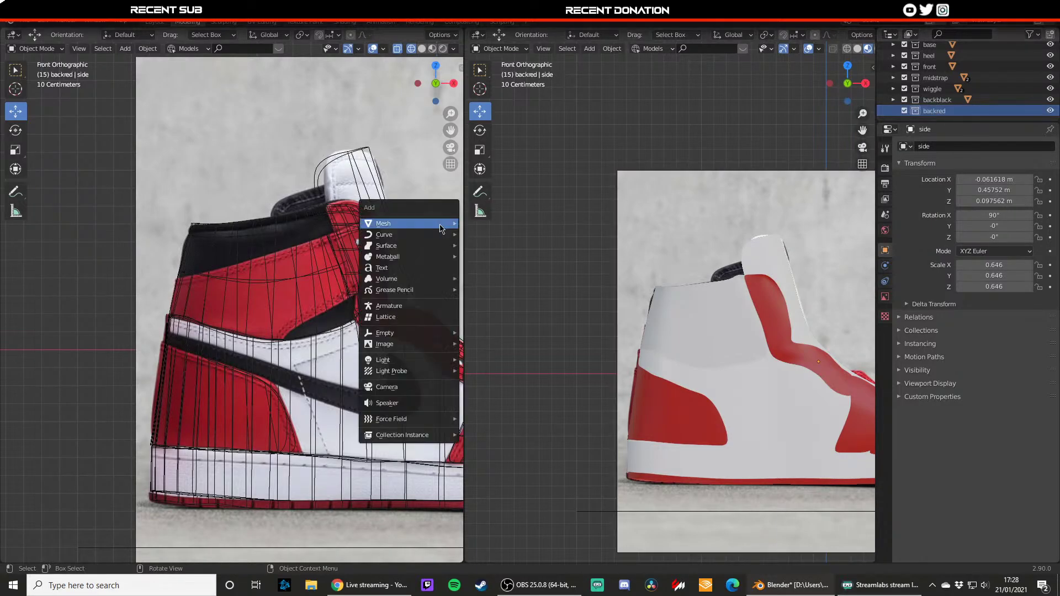
pyautogui.moveTo(409, 223)
pyautogui.click(483, 228)
pyautogui.click(886, 266)
pyautogui.click(885, 250)
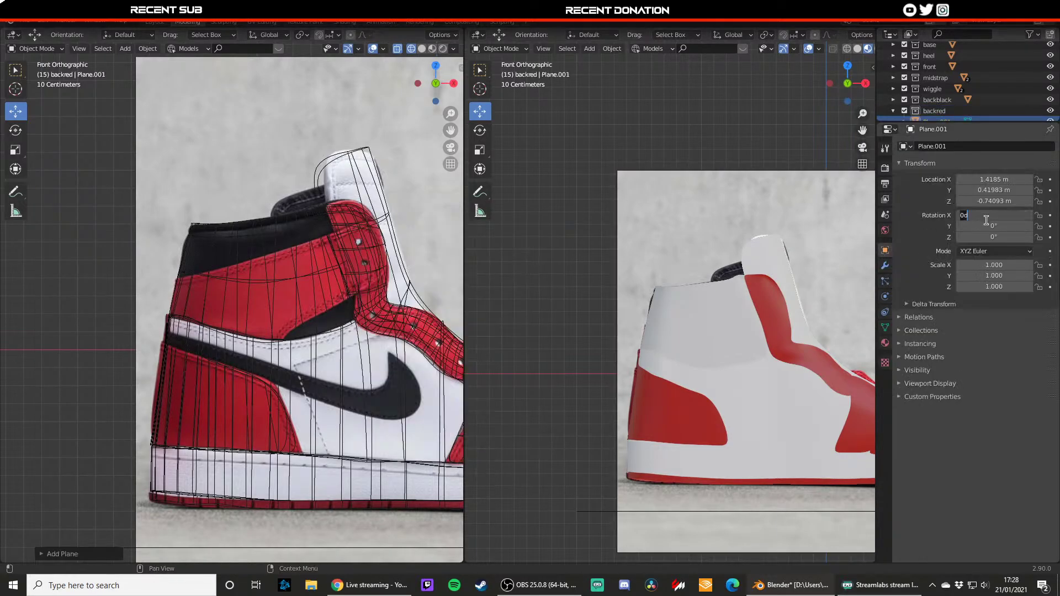
# - Move the new plane along Y to about -1.45 m so it stands outside the shoe's side
pyautogui.scroll(-1, 426, 298)
pyautogui.moveTo(426, 298); pyautogui.dragTo(314, 342, button='middle')
pyautogui.scroll(-3, 314, 341)
pyautogui.moveTo(369, 394); pyautogui.dragTo(283, 405)
pyautogui.click(282, 404)
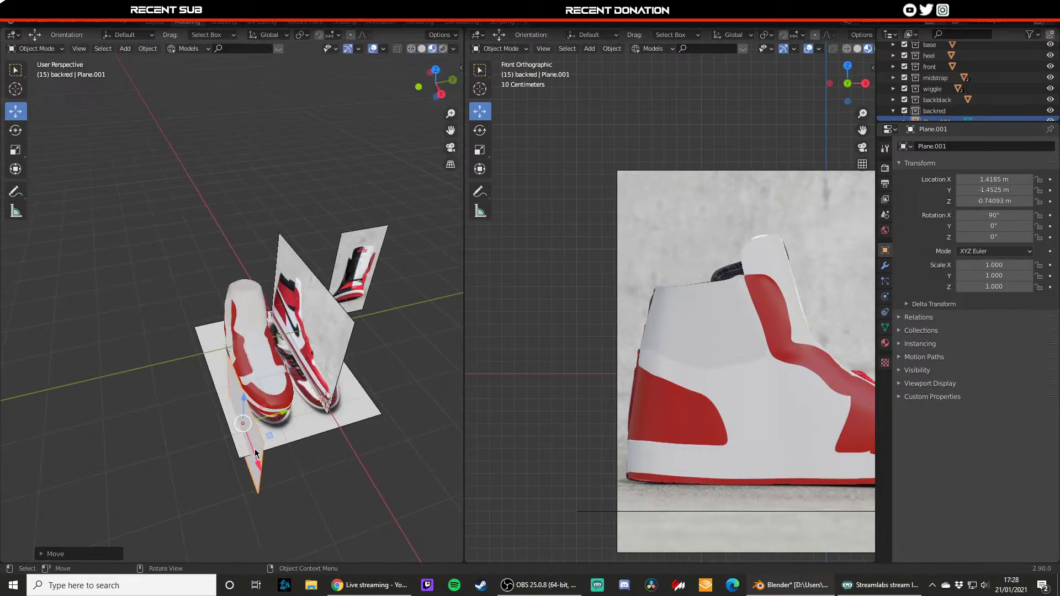
# - Move the plane along X to about -0.34 m and up along Z to about 0.68 m at ankle height
pyautogui.moveTo(256, 453); pyautogui.dragTo(237, 392)
pyautogui.keyDown('shift'); pyautogui.moveTo(349, 372); pyautogui.dragTo(274, 345, button='middle'); pyautogui.keyUp('shift')
pyautogui.moveTo(273, 344); pyautogui.dragTo(260, 229)
pyautogui.keyDown('shift'); pyautogui.moveTo(276, 232); pyautogui.dragTo(246, 303, button='middle'); pyautogui.keyUp('shift')
pyautogui.moveTo(247, 306)
pyautogui.mouseDown()
pyautogui.moveTo(247, 273)
pyautogui.moveTo(241, 304)
pyautogui.mouseUp()
# - Scale the plane down uniformly to about 0.408
pyautogui.press('s')
pyautogui.click(276, 313)
pyautogui.press('s')
pyautogui.click(249, 303)
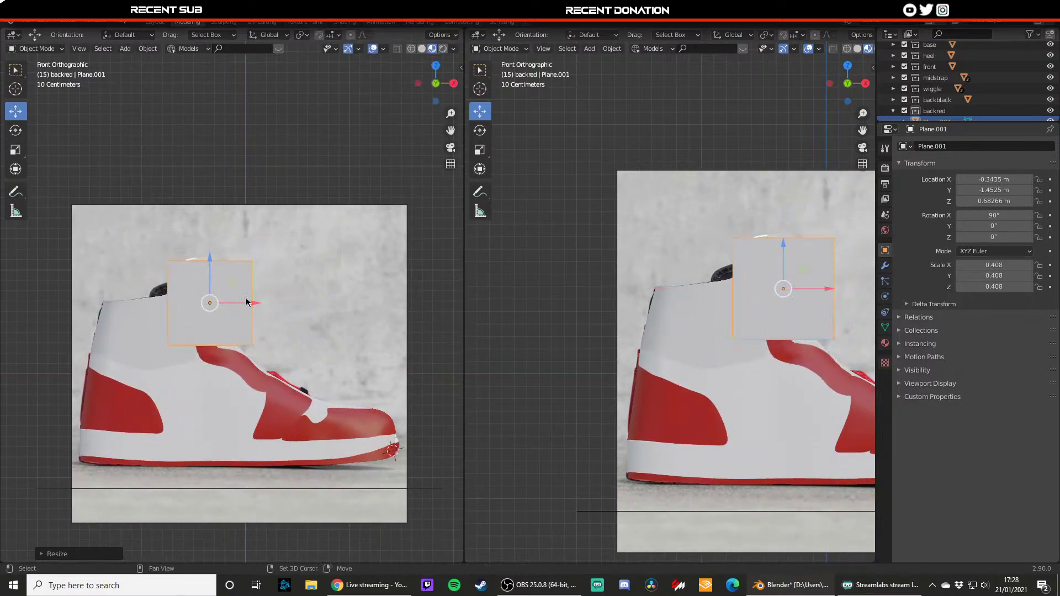
# - Move the plane along X to about -1.57 m at the back of the ankle and show the scene see-through
pyautogui.keyDown('shift'); pyautogui.moveTo(249, 304); pyautogui.dragTo(274, 322, button='middle'); pyautogui.keyUp('shift')
pyautogui.moveTo(261, 321); pyautogui.dragTo(152, 310)
pyautogui.keyDown('shift'); pyautogui.moveTo(186, 313); pyautogui.dragTo(272, 321, button='middle'); pyautogui.keyUp('shift')
pyautogui.moveTo(246, 331); pyautogui.dragTo(225, 334)
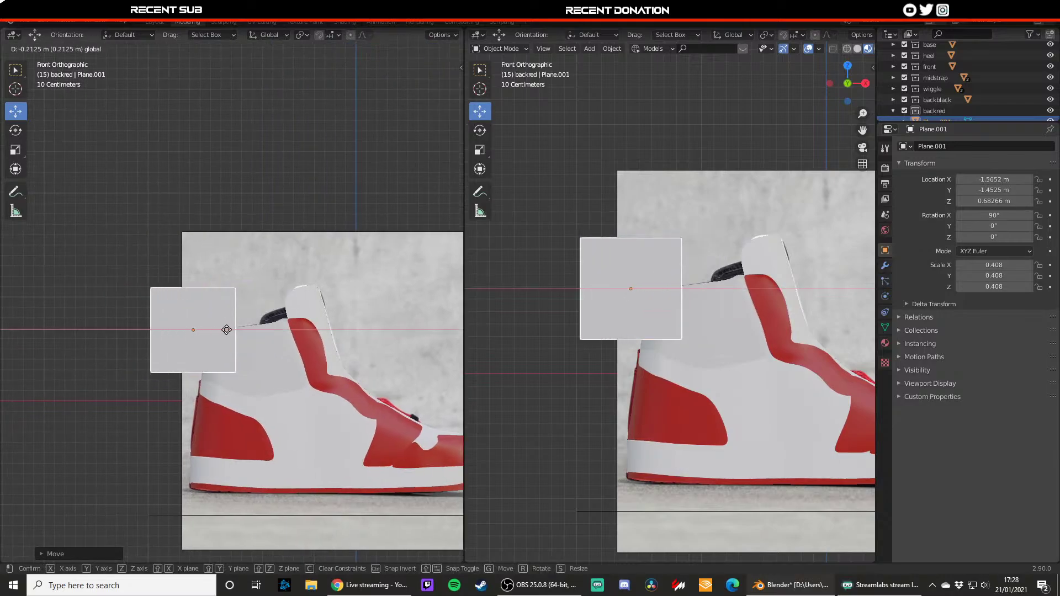
pyautogui.scroll(4, 243, 337)
pyautogui.hotkey('alt', 'z')
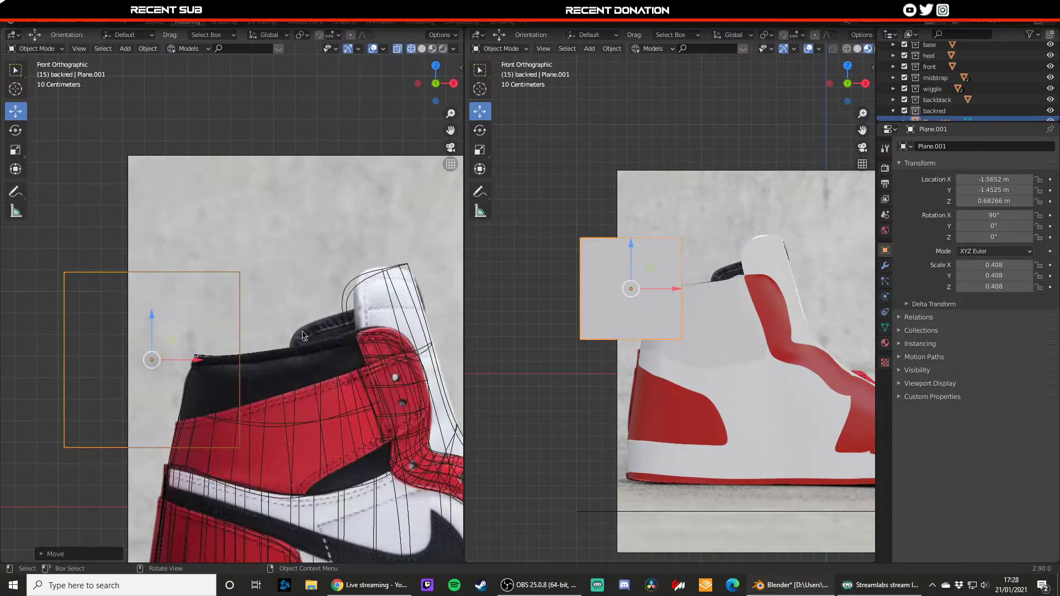
# - Compare the plane and the collar wireframe with the red ankle strap on the side reference
pyautogui.moveTo(295, 347); pyautogui.dragTo(375, 374, button='middle')
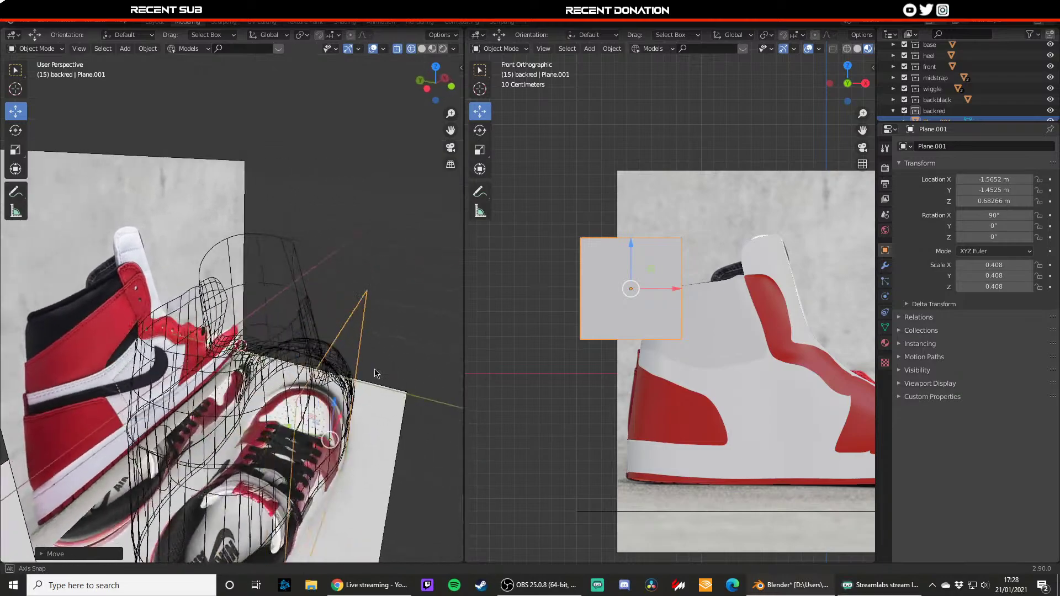
pyautogui.press('KP_1')
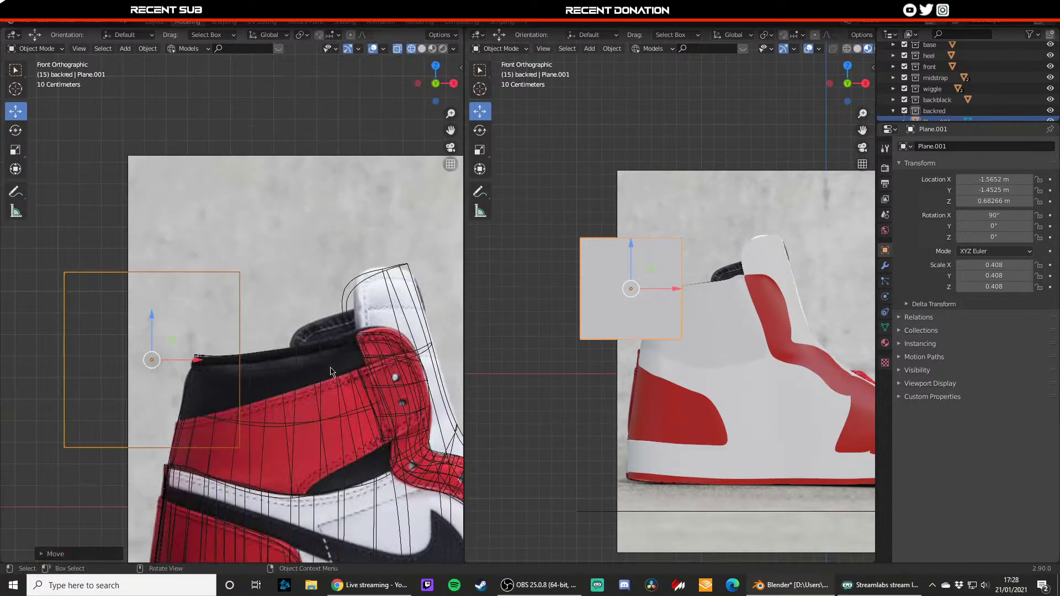
pyautogui.hotkey('alt', 'z')
pyautogui.keyDown('shift'); pyautogui.moveTo(315, 443); pyautogui.dragTo(300, 346, button='middle'); pyautogui.keyUp('shift')
pyautogui.hotkey('alt', 'z')
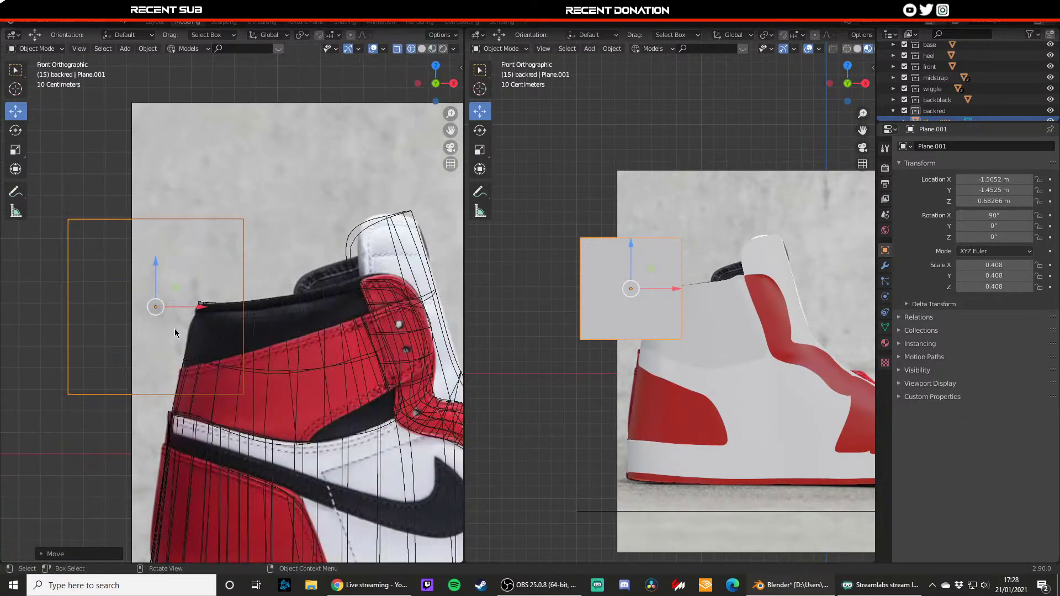
pyautogui.hotkey('alt', 'z')
pyautogui.hotkey('alt', 'z')
pyautogui.press('z')
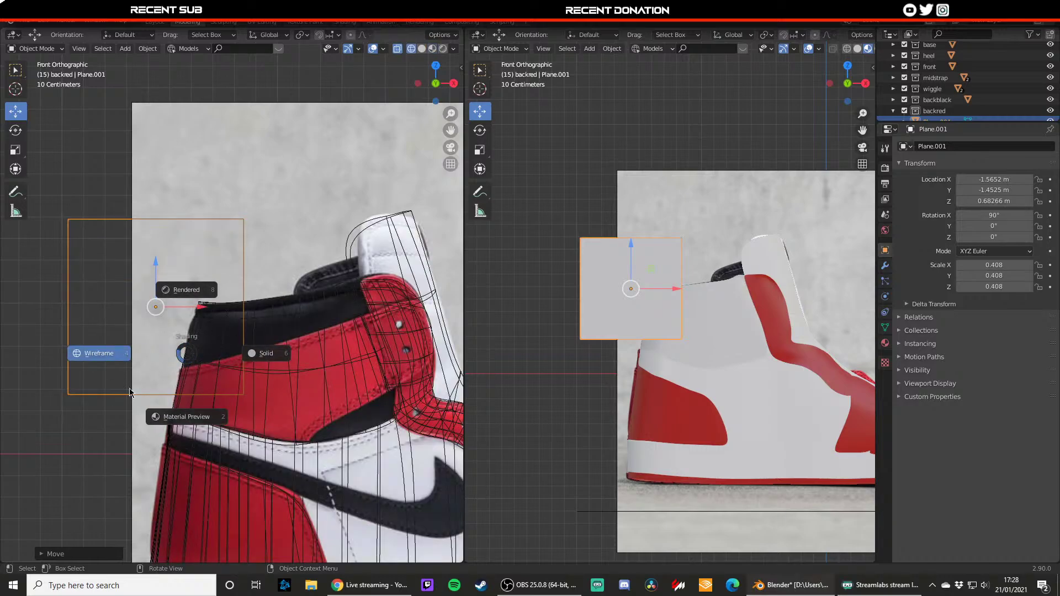
pyautogui.click(174, 262)
pyautogui.scroll(-5, 259, 369)
pyautogui.moveTo(259, 369)
pyautogui.mouseDown(button='middle')
pyautogui.moveTo(153, 422)
pyautogui.moveTo(124, 334)
pyautogui.moveTo(201, 384)
pyautogui.mouseUp(button='middle')
pyautogui.hotkey('shift', 'z')
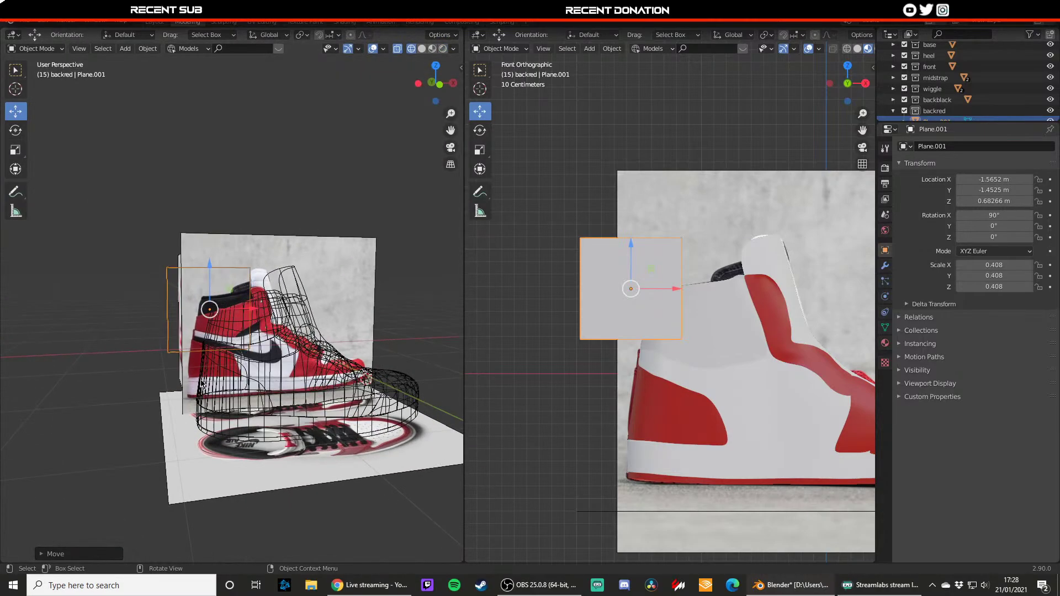
pyautogui.press('KP_1')
pyautogui.scroll(7, 215, 343)
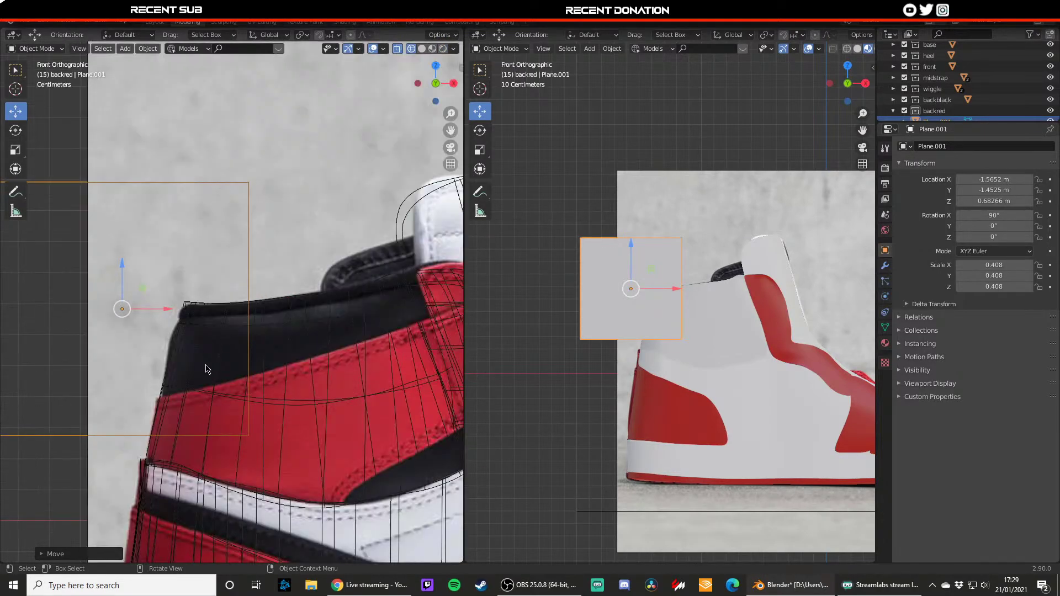
# - Review the whole shoe and the strap plane in the front view with Material Preview shading
pyautogui.scroll(-2, 206, 366)
pyautogui.press('z')
pyautogui.click(193, 422)
pyautogui.press('z')
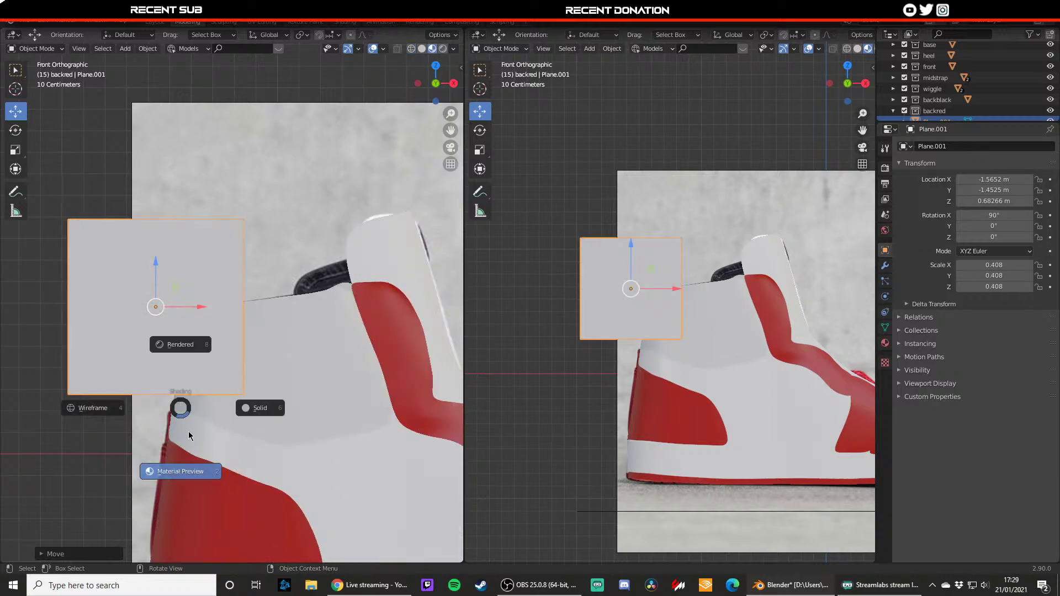
pyautogui.click(195, 475)
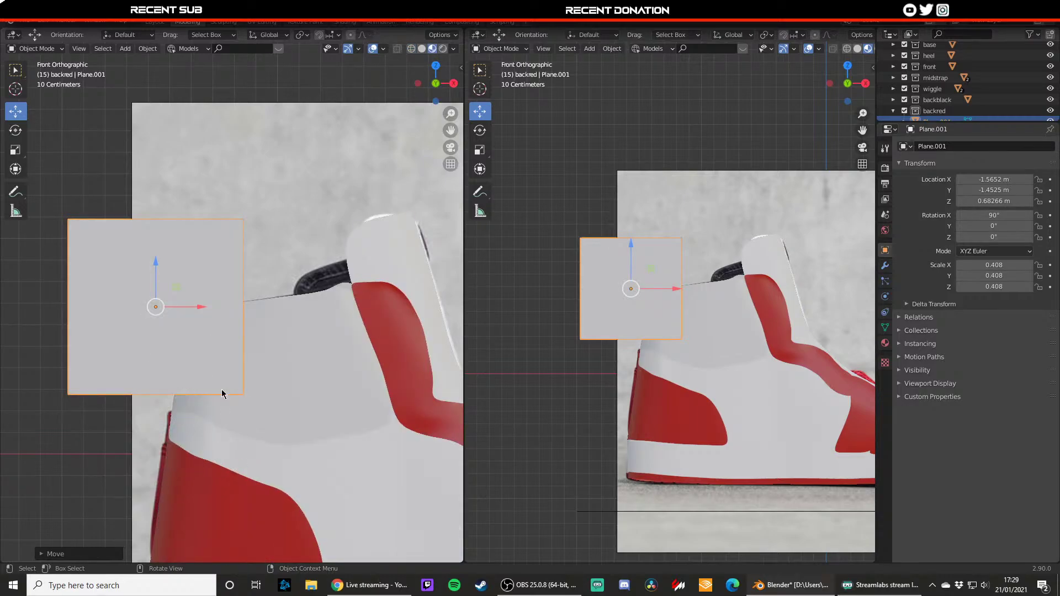
pyautogui.scroll(-3, 250, 445)
pyautogui.scroll(1, 304, 452)
pyautogui.keyDown('shift'); pyautogui.moveTo(456, 494); pyautogui.dragTo(342, 444, button='middle'); pyautogui.keyUp('shift')
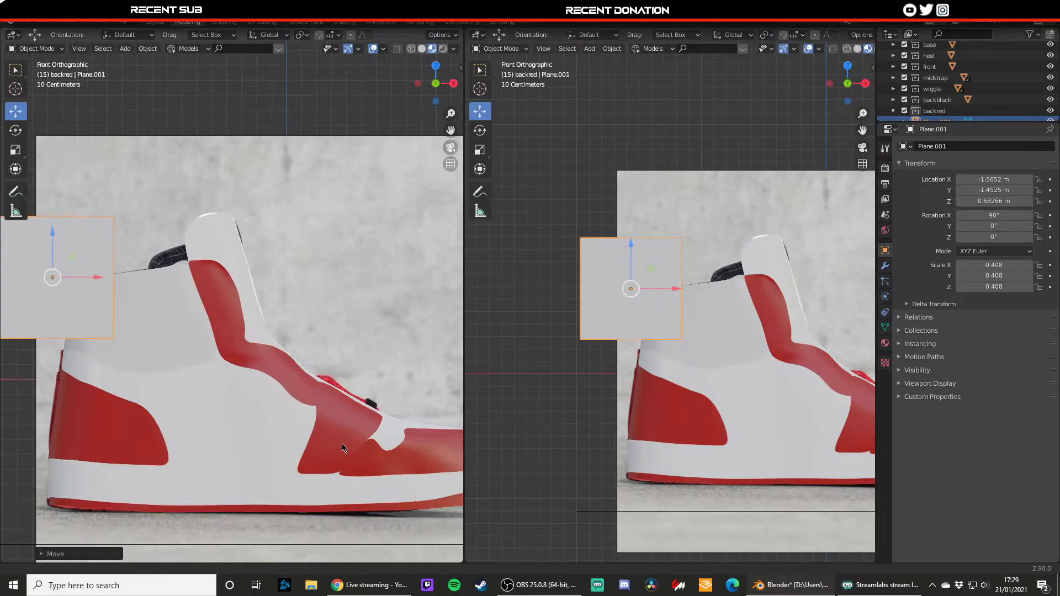
pyautogui.scroll(-1, 232, 402)
pyautogui.scroll(-1, 293, 407)
pyautogui.scroll(2, 276, 387)
# - Assign the existing white material to the collar panel in the Shading workspace
pyautogui.click(269, 376)
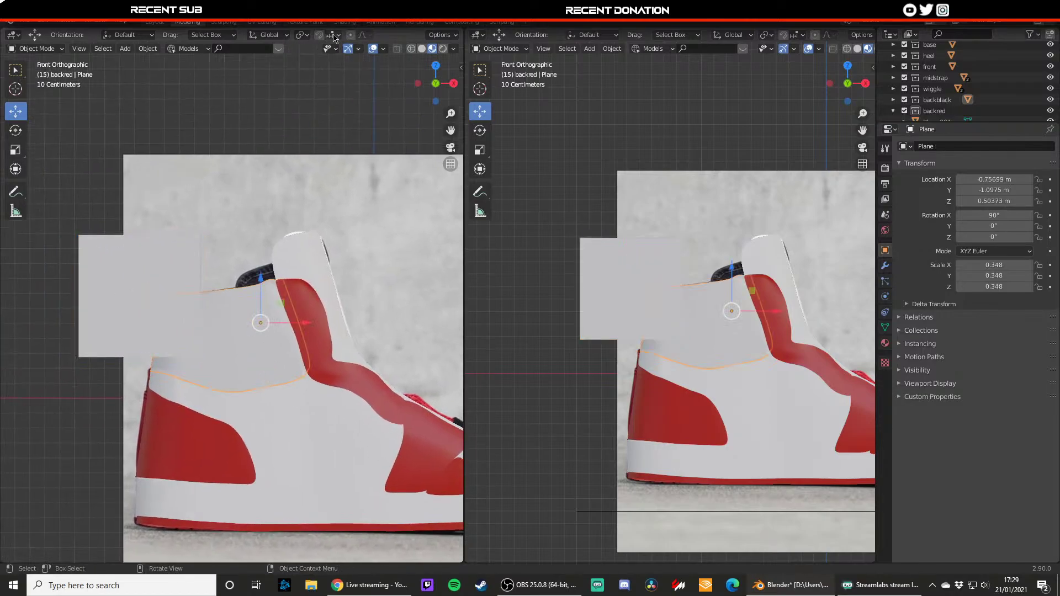
pyautogui.click(352, 23)
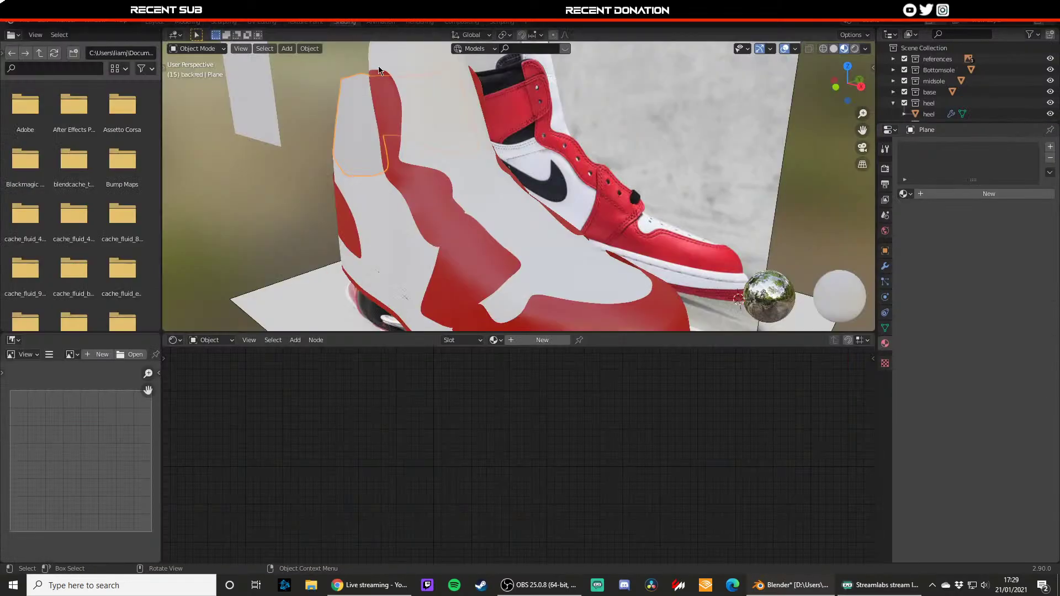
pyautogui.click(497, 340)
pyautogui.click(513, 377)
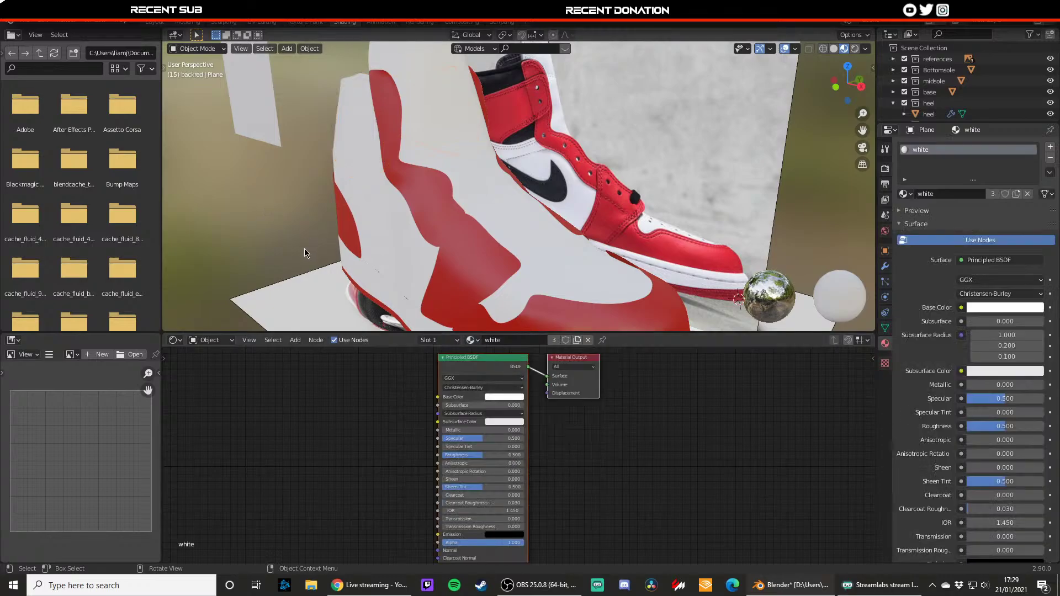
# - Inspect the shoe's overall shape and panel seams in solid shading from several angles
pyautogui.click(338, 195)
pyautogui.press('z')
pyautogui.click(411, 206)
pyautogui.scroll(-5, 471, 213)
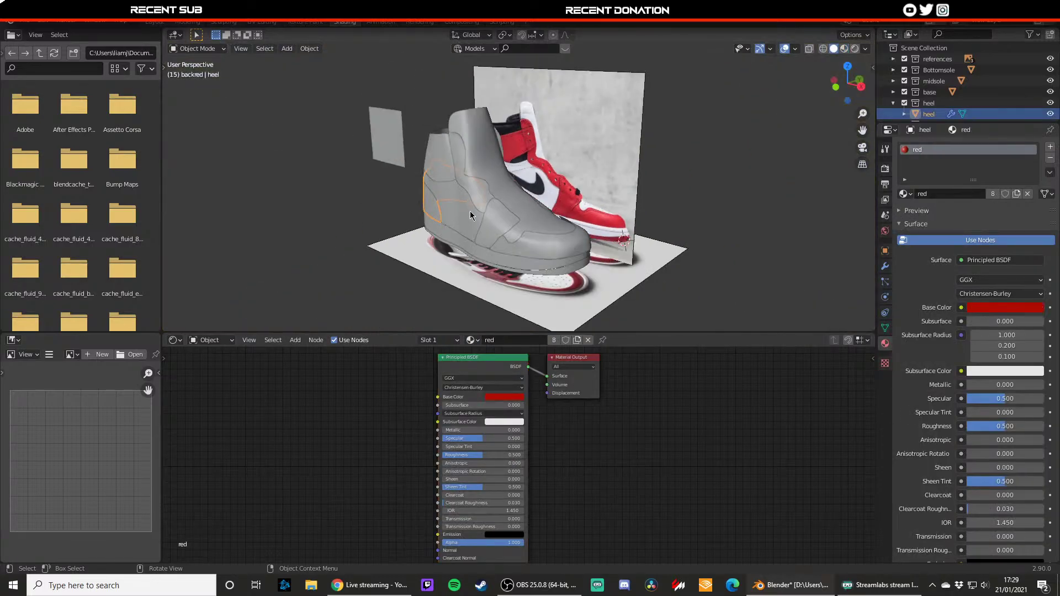
pyautogui.click(400, 226)
pyautogui.moveTo(471, 213)
pyautogui.mouseDown(button='middle')
pyautogui.moveTo(363, 232)
pyautogui.moveTo(464, 221)
pyautogui.moveTo(502, 231)
pyautogui.mouseUp(button='middle')
pyautogui.scroll(4, 463, 220)
pyautogui.scroll(-4, 462, 221)
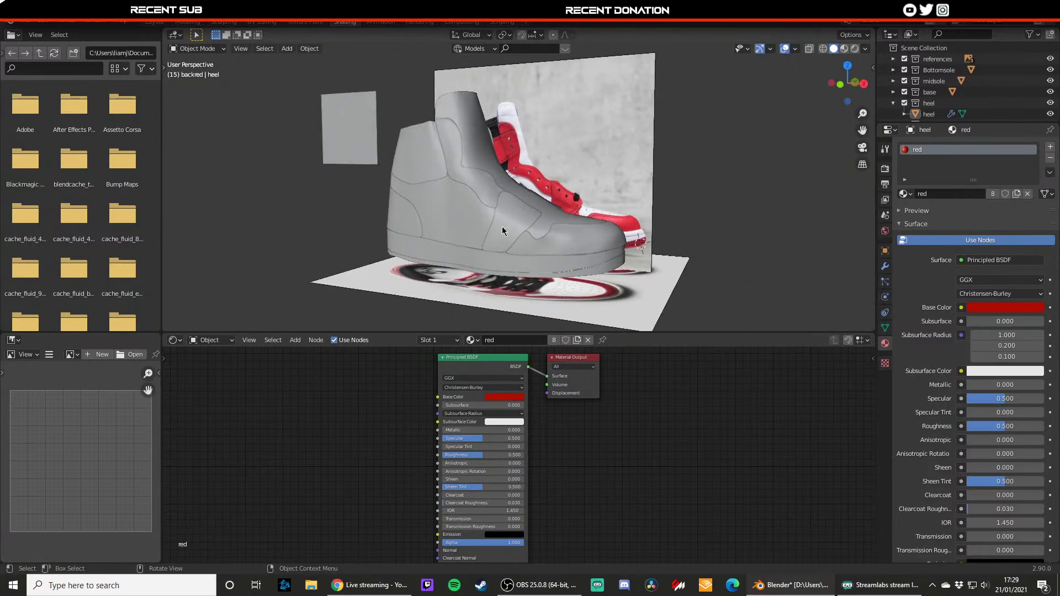
# - Select the strap plane and show it see-through over the side reference in front view
pyautogui.press('KP_1')
pyautogui.scroll(3, 450, 221)
pyautogui.hotkey('shift', 'z')
pyautogui.keyDown('shift'); pyautogui.moveTo(462, 195); pyautogui.dragTo(561, 289, button='middle'); pyautogui.keyUp('shift')
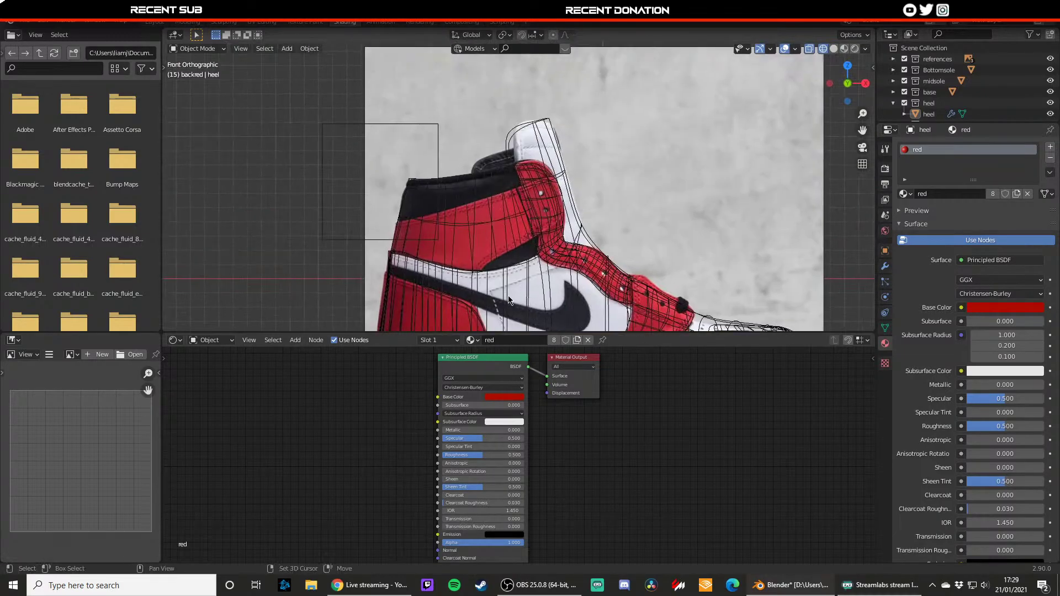
pyautogui.click(391, 129)
pyautogui.click(386, 130)
pyautogui.press('z')
pyautogui.click(386, 216)
pyautogui.press('Tab')
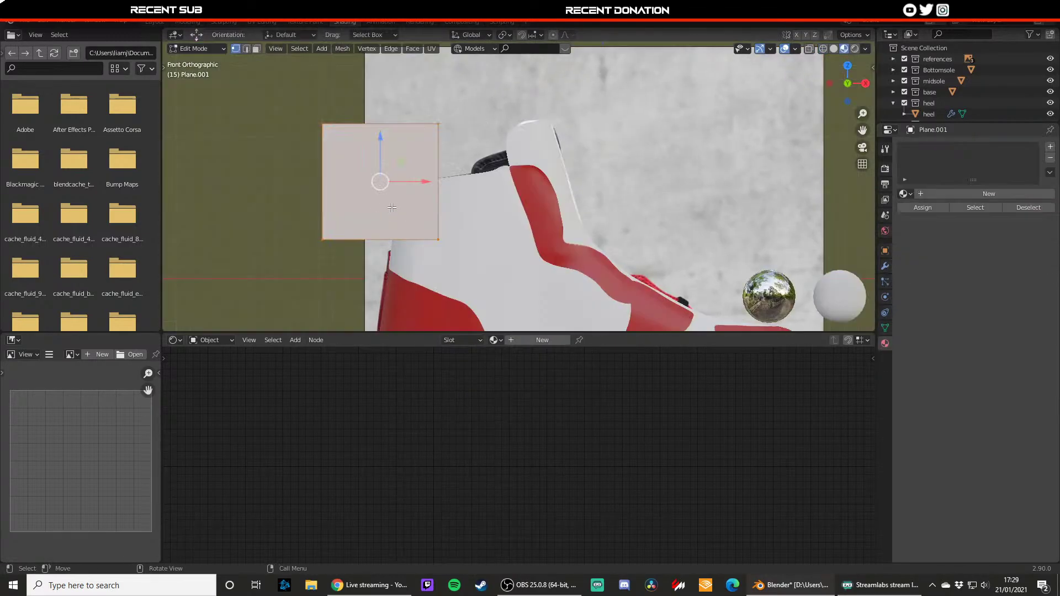
pyautogui.scroll(2, 397, 207)
pyautogui.scroll(-3, 397, 207)
pyautogui.hotkey('shift', 'z')
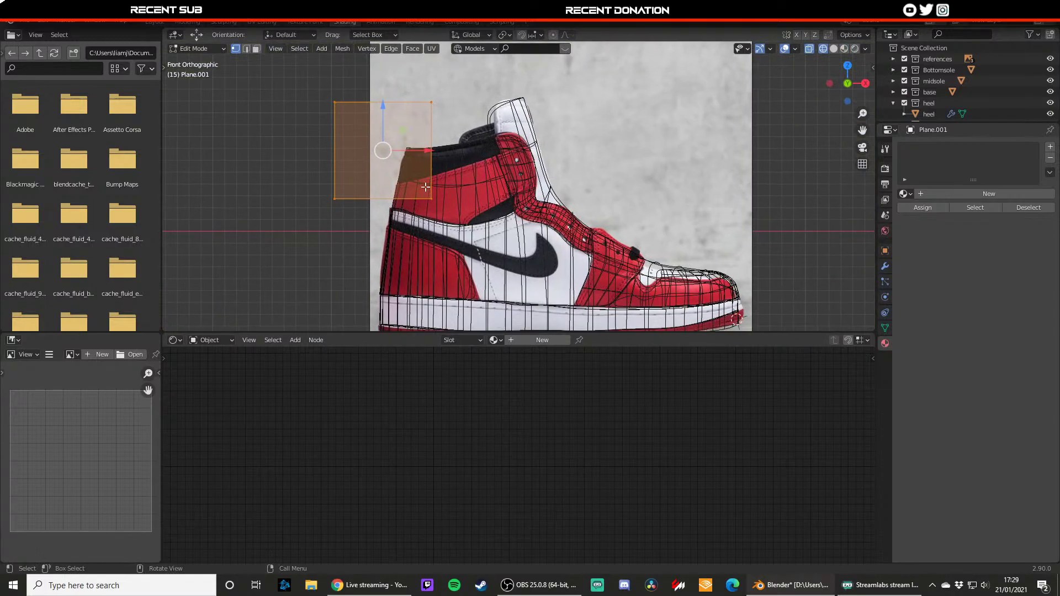
# - Move the strap plane to about -0.94 m along X and 0.46 m along Z over the red ankle strap
pyautogui.press('Tab')
pyautogui.hotkey('shift', 'space')
pyautogui.press('g')
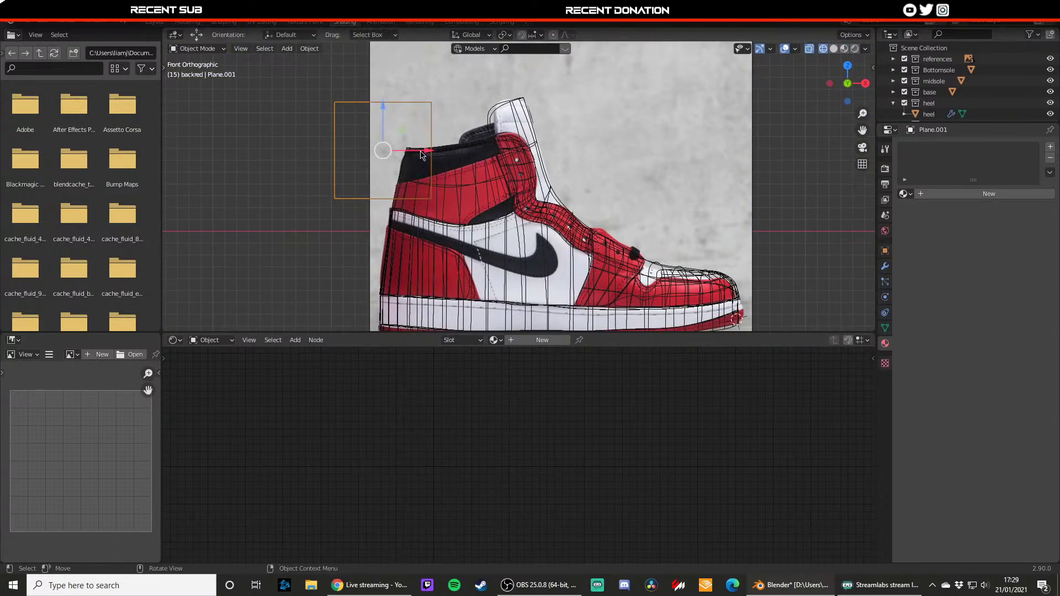
pyautogui.moveTo(421, 152); pyautogui.dragTo(513, 152)
pyautogui.scroll(2, 478, 162)
pyautogui.keyDown('shift'); pyautogui.moveTo(479, 162); pyautogui.dragTo(484, 212, button='middle'); pyautogui.keyUp('shift')
pyautogui.moveTo(460, 157); pyautogui.dragTo(460, 196)
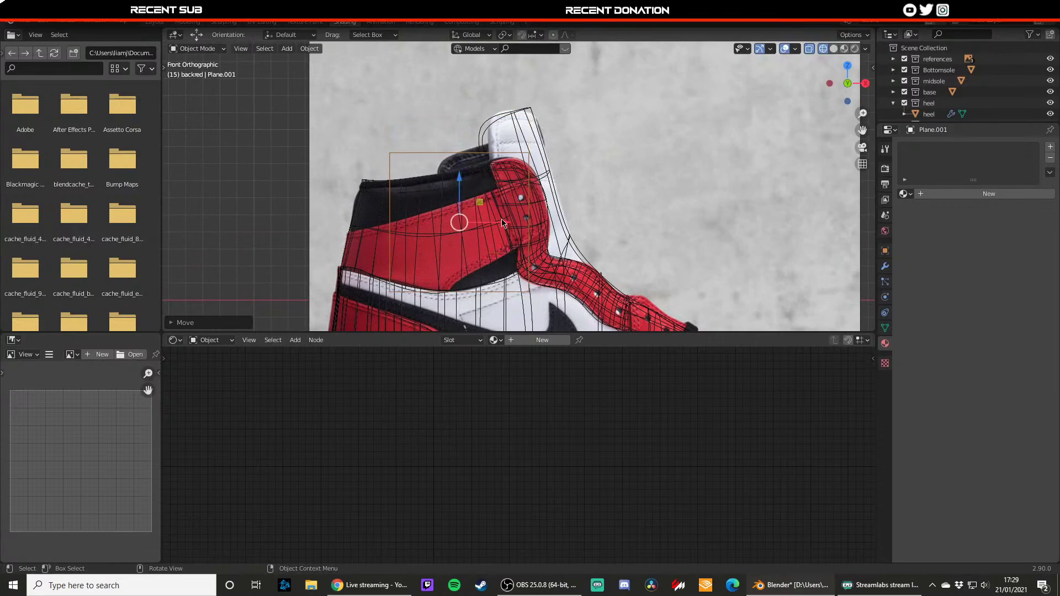
pyautogui.moveTo(504, 223); pyautogui.dragTo(481, 221)
# - Bring the plane's two front vertices closer together vertically and place the upper one at the strap's upper front corner
pyautogui.press('Tab')
pyautogui.click(504, 153)
pyautogui.moveTo(505, 131); pyautogui.dragTo(506, 163)
pyautogui.click(504, 291)
pyautogui.moveTo(504, 264); pyautogui.dragTo(507, 226)
pyautogui.moveTo(527, 253); pyautogui.dragTo(538, 253)
pyautogui.click(505, 185)
pyautogui.moveTo(539, 186); pyautogui.dragTo(566, 187)
pyautogui.click(566, 188)
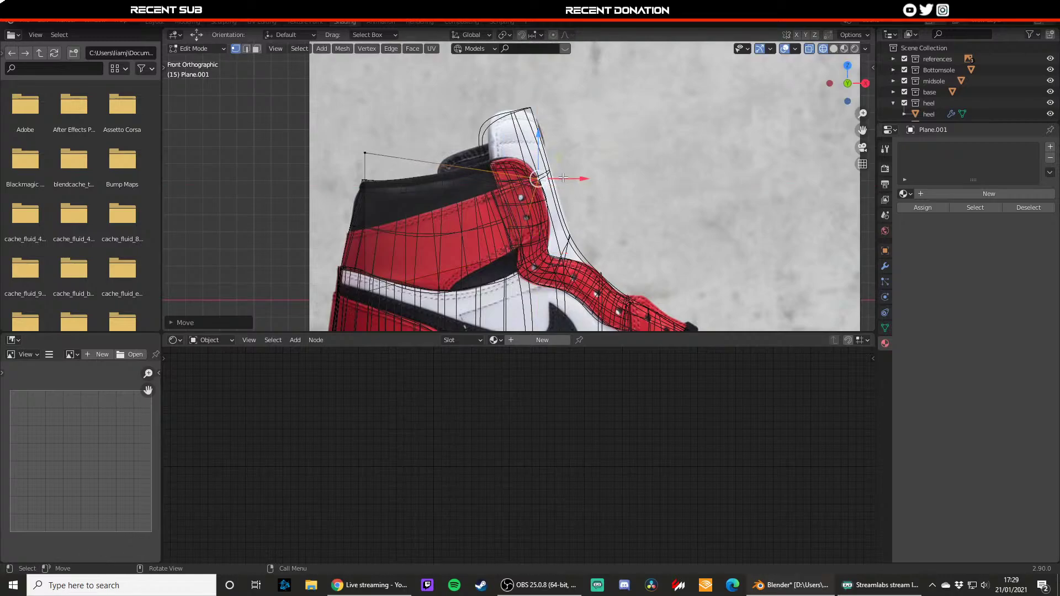
# - Move the plane's lower front vertex forward and up to the strap's front edge
pyautogui.click(517, 246)
pyautogui.press('g')
pyautogui.press('x')
pyautogui.click(568, 248)
pyautogui.press('g')
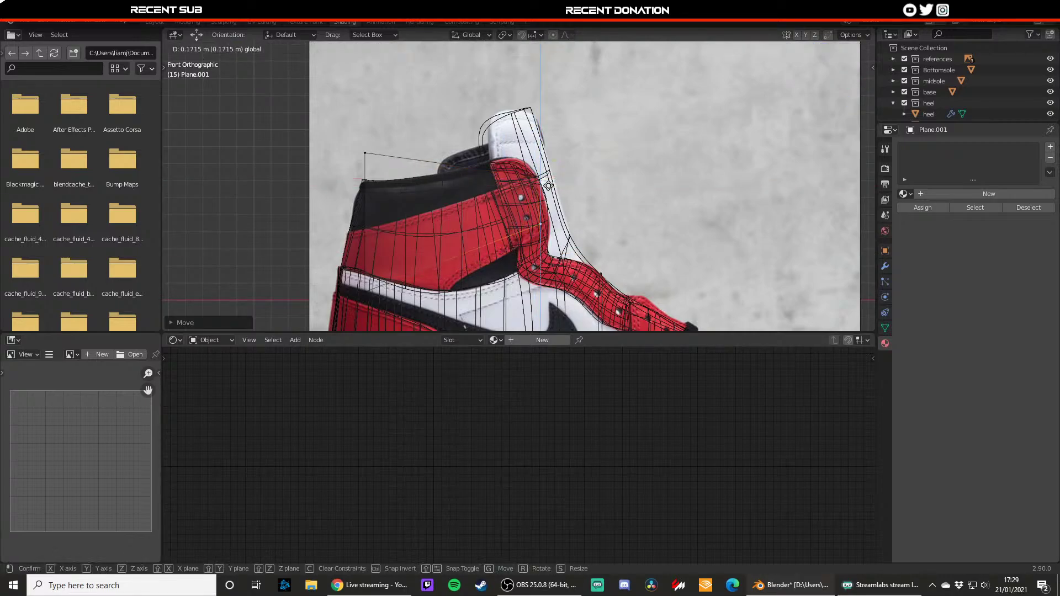
pyautogui.click(565, 205)
pyautogui.press('g')
pyautogui.click(571, 204)
pyautogui.moveTo(545, 187); pyautogui.dragTo(545, 181)
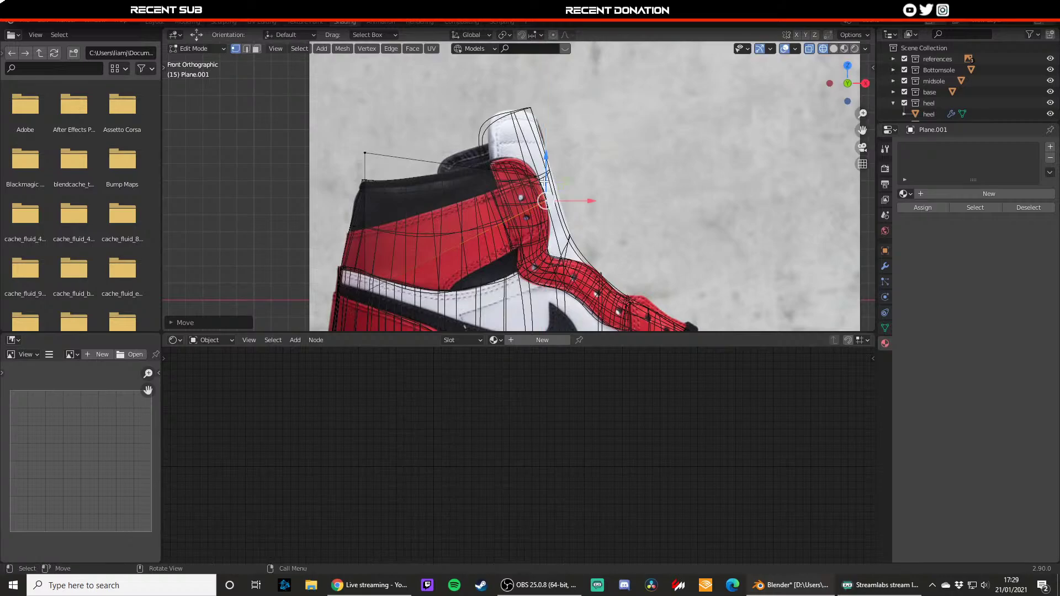
# - Pull the plane's two rear vertices forward so the face covers only the upper front end of the strap
pyautogui.click(360, 295)
pyautogui.moveTo(365, 247); pyautogui.dragTo(365, 209)
pyautogui.moveTo(409, 254); pyautogui.dragTo(496, 204)
pyautogui.click(434, 169)
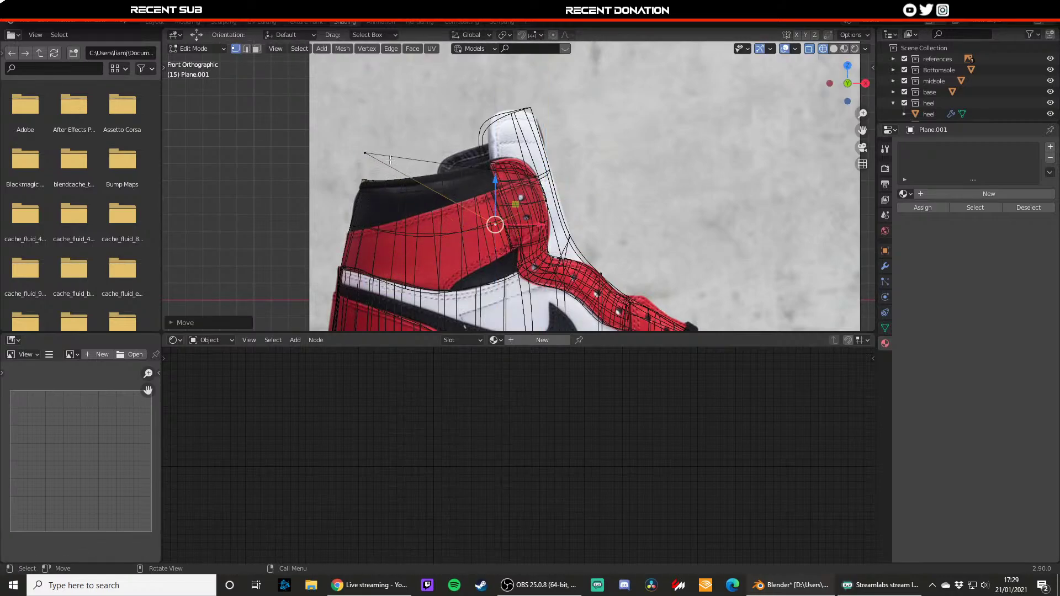
pyautogui.click(369, 153)
pyautogui.moveTo(409, 153); pyautogui.dragTo(525, 154)
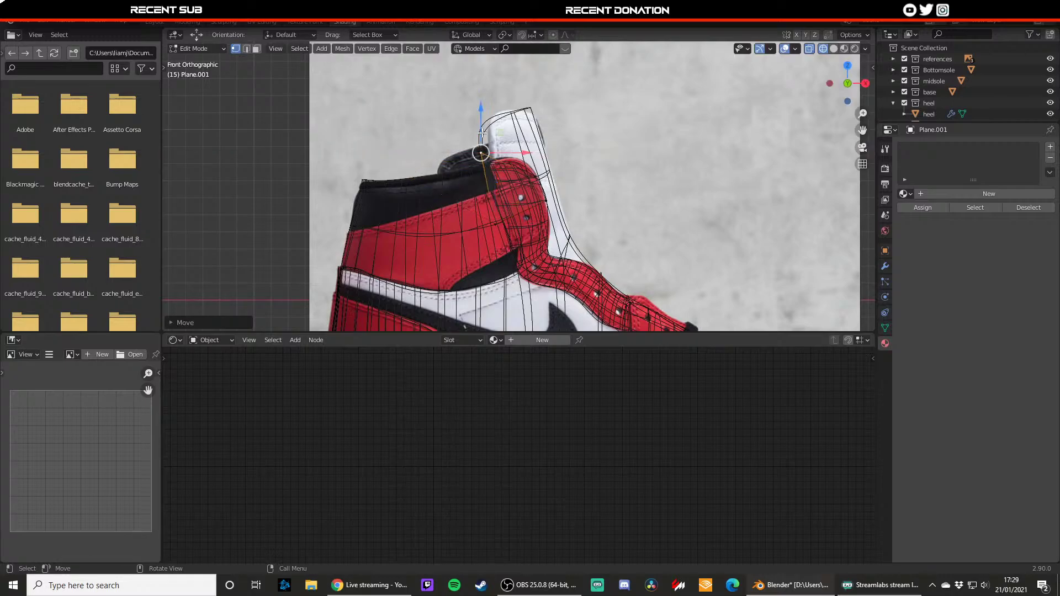
pyautogui.moveTo(480, 112); pyautogui.dragTo(480, 151)
# - Return to the two-view modelling workspace and fit the upper rear vertex to the strap's stitched upper edge
pyautogui.scroll(3, 492, 221)
pyautogui.scroll(1, 492, 221)
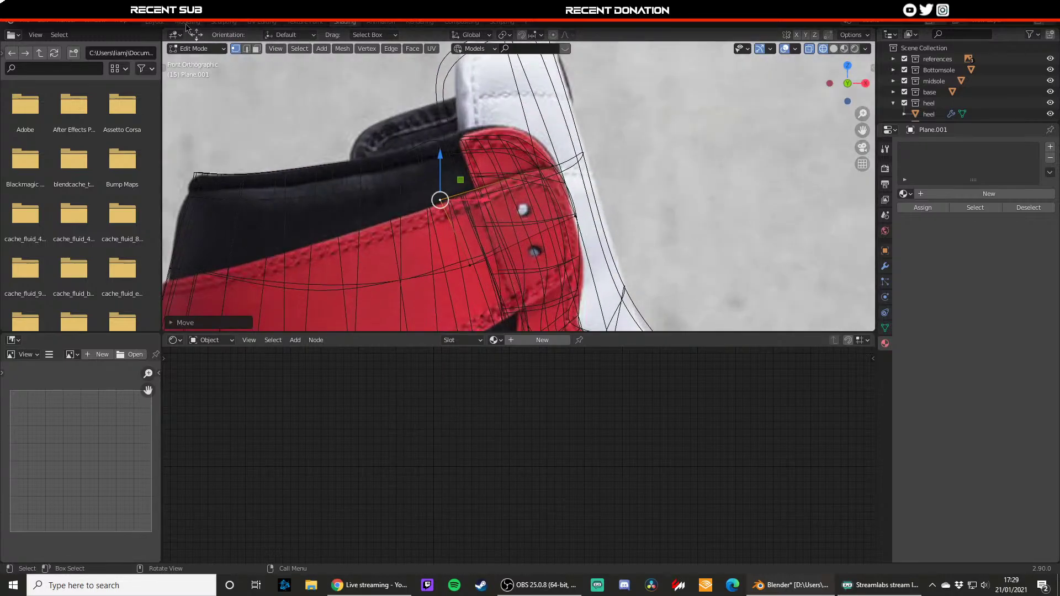
pyautogui.click(188, 22)
pyautogui.scroll(4, 249, 221)
pyautogui.press('g')
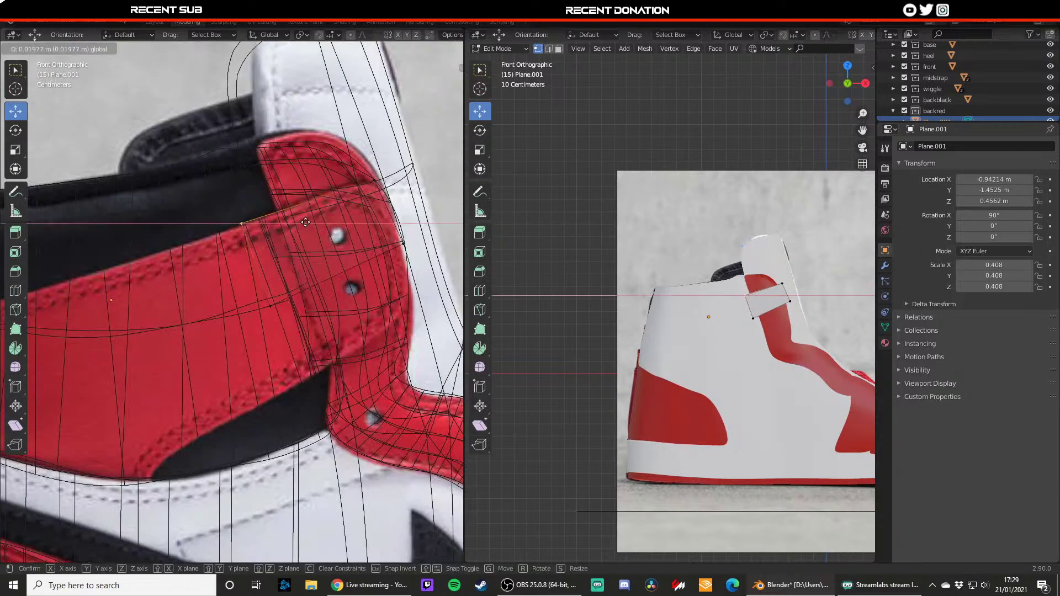
pyautogui.click(279, 198)
pyautogui.moveTo(274, 200); pyautogui.dragTo(269, 186)
# - Extrude the face's bottom edge down to the strap's lower edge and fit the lower front vertex to its outline
pyautogui.click(278, 307)
pyautogui.moveTo(299, 304); pyautogui.dragTo(365, 345)
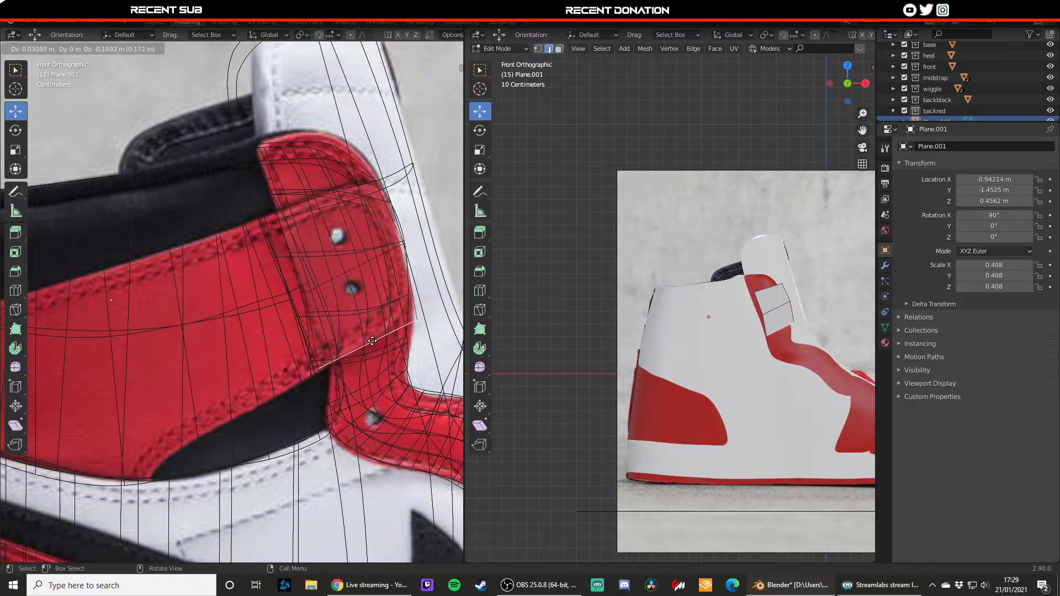
pyautogui.click(373, 341)
pyautogui.press('1')
pyautogui.click(417, 320)
pyautogui.moveTo(434, 320); pyautogui.dragTo(429, 318)
pyautogui.moveTo(406, 294); pyautogui.dragTo(405, 277)
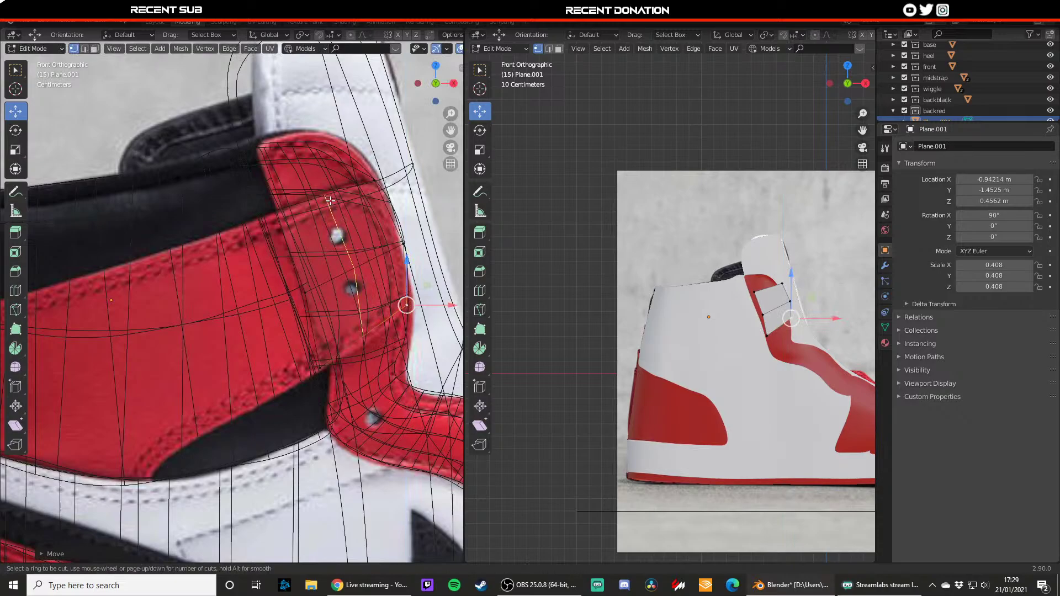
# - Add a loop cut from top to bottom through the strap mesh and lower its bottom vertex onto the strap's edge
pyautogui.click(330, 200)
pyautogui.click(338, 200)
pyautogui.click(370, 332)
pyautogui.moveTo(370, 297); pyautogui.dragTo(370, 304)
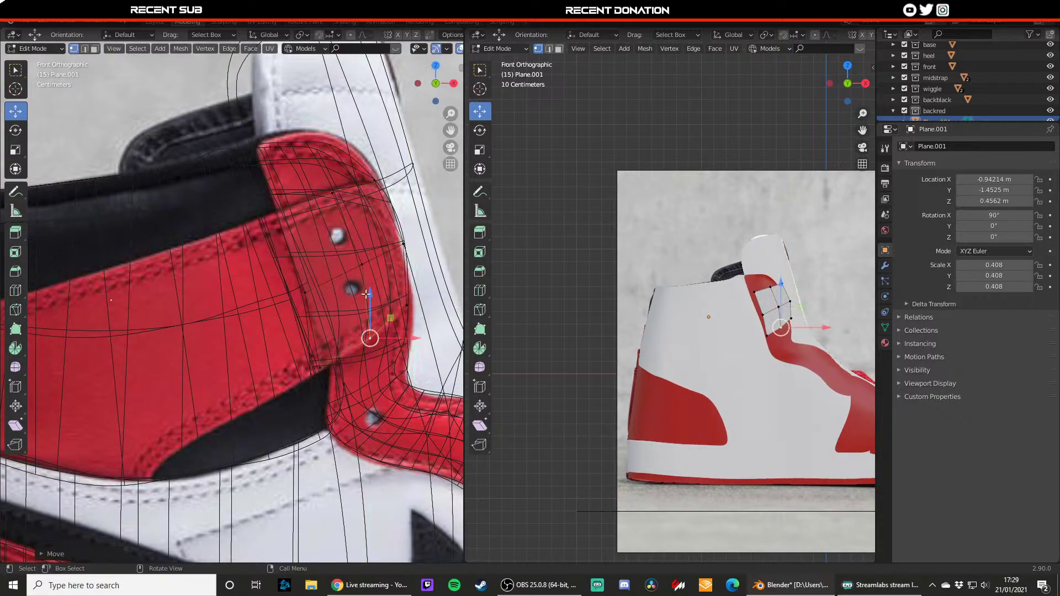
pyautogui.click(332, 191)
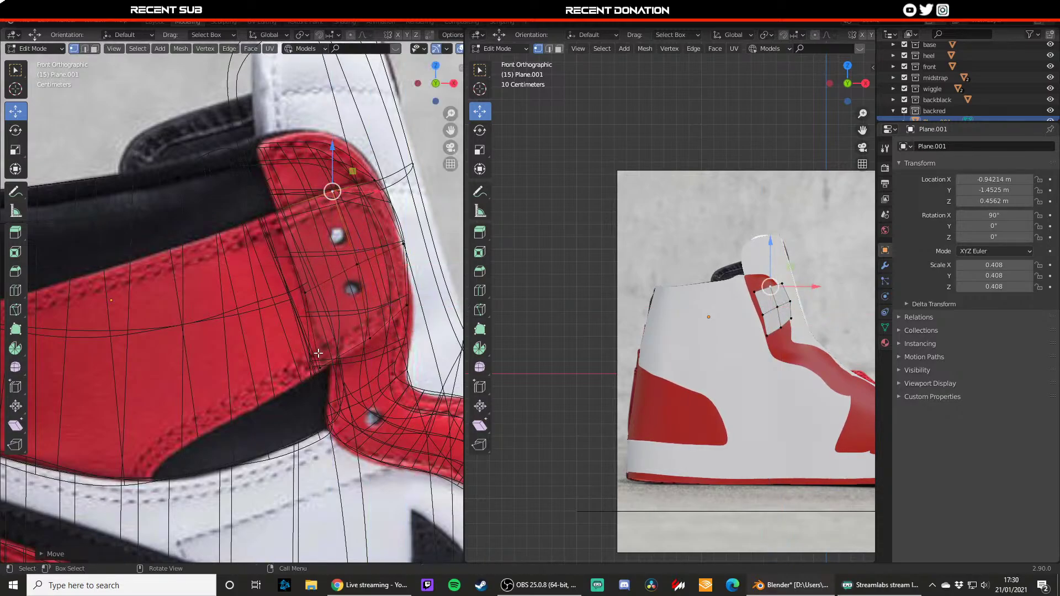
# - Extrude the strap mesh's rear edges backward past the flap and align the bottom vertex with the lower stitching
pyautogui.press('2')
pyautogui.click(285, 274)
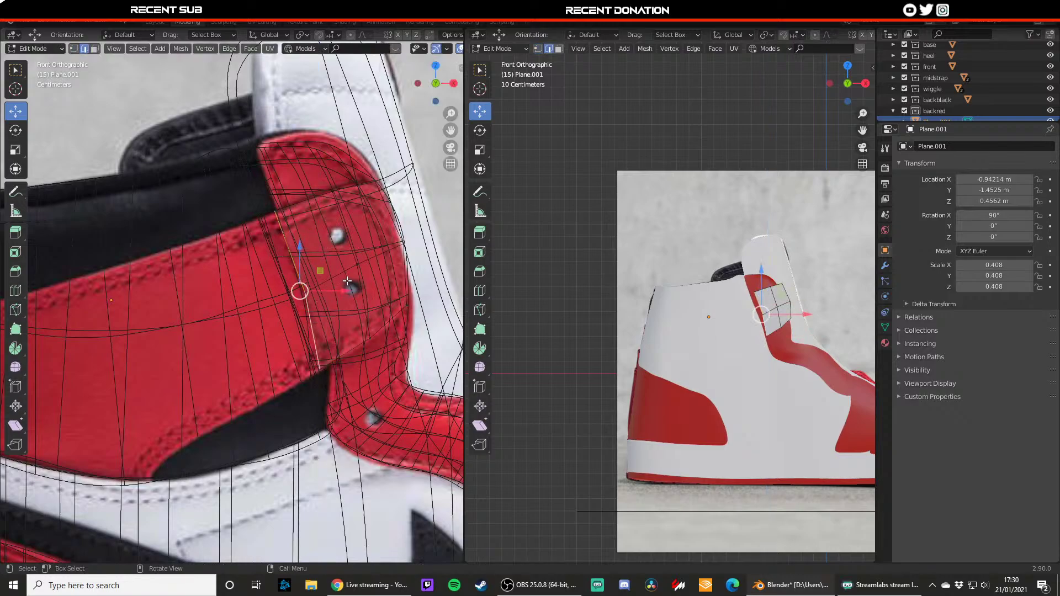
pyautogui.press('g')
pyautogui.click(281, 307)
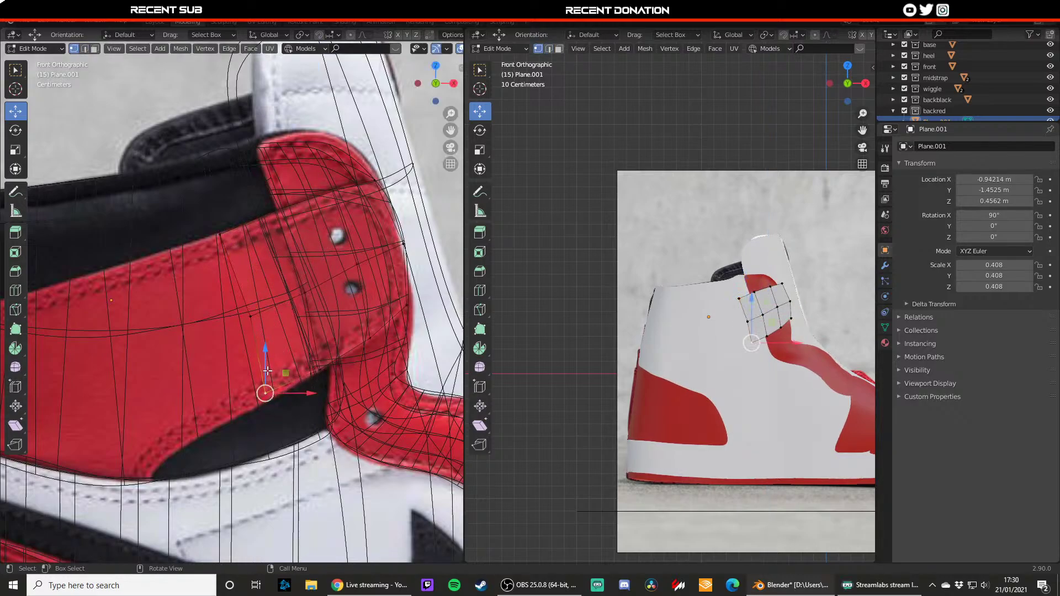
pyautogui.moveTo(268, 371); pyautogui.dragTo(267, 378)
# - Extrude another column of faces toward the heel and move its bottom vertex onto the strap's curved lower edge
pyautogui.keyDown('shift'); pyautogui.moveTo(276, 344); pyautogui.dragTo(323, 343, button='middle'); pyautogui.keyUp('shift')
pyautogui.press('2')
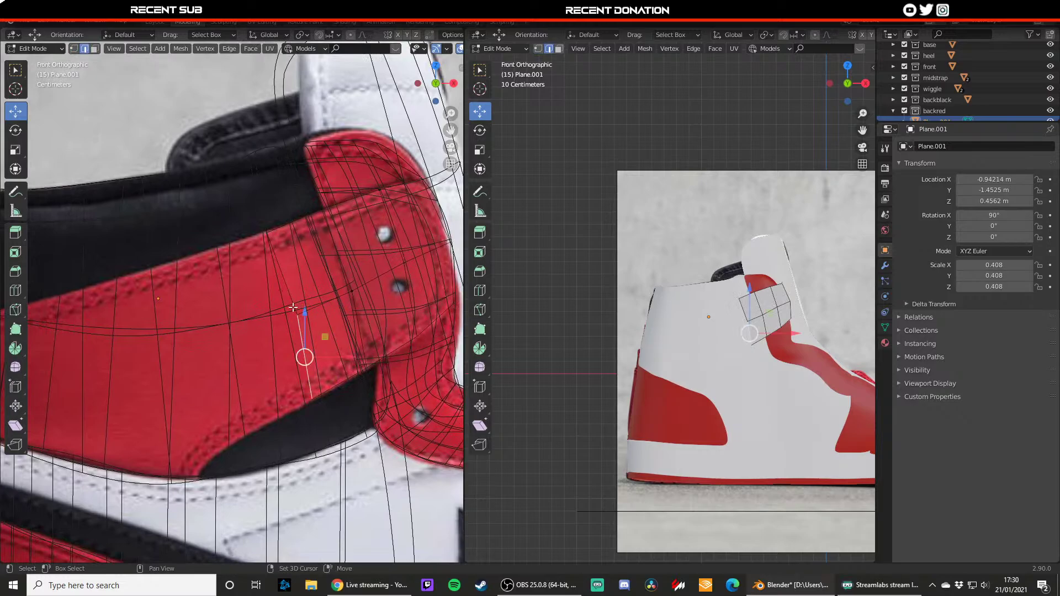
pyautogui.keyDown('shift'); pyautogui.click(291, 300); pyautogui.keyUp('shift')
pyautogui.press('e')
pyautogui.click(201, 331)
pyautogui.press('1')
pyautogui.click(219, 424)
pyautogui.moveTo(221, 410); pyautogui.dragTo(271, 436)
# - Nudge the middle front vertex back to the strap's front outline and leave mesh editing
pyautogui.scroll(-1, 239, 375)
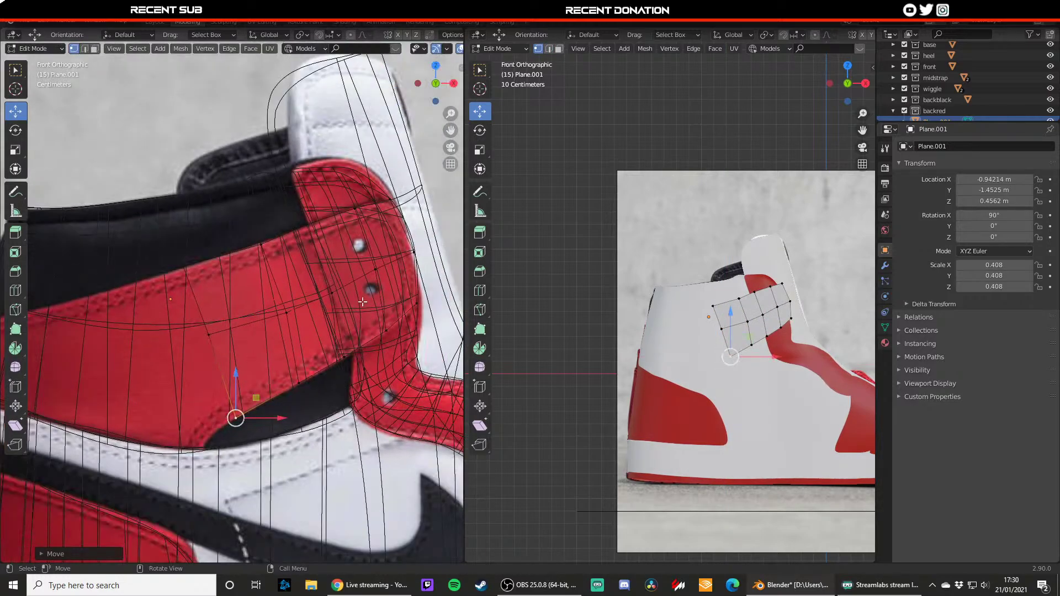
pyautogui.click(411, 257)
pyautogui.moveTo(431, 256); pyautogui.dragTo(427, 254)
pyautogui.keyDown('shift'); pyautogui.moveTo(308, 298); pyautogui.dragTo(318, 291, button='middle'); pyautogui.keyUp('shift')
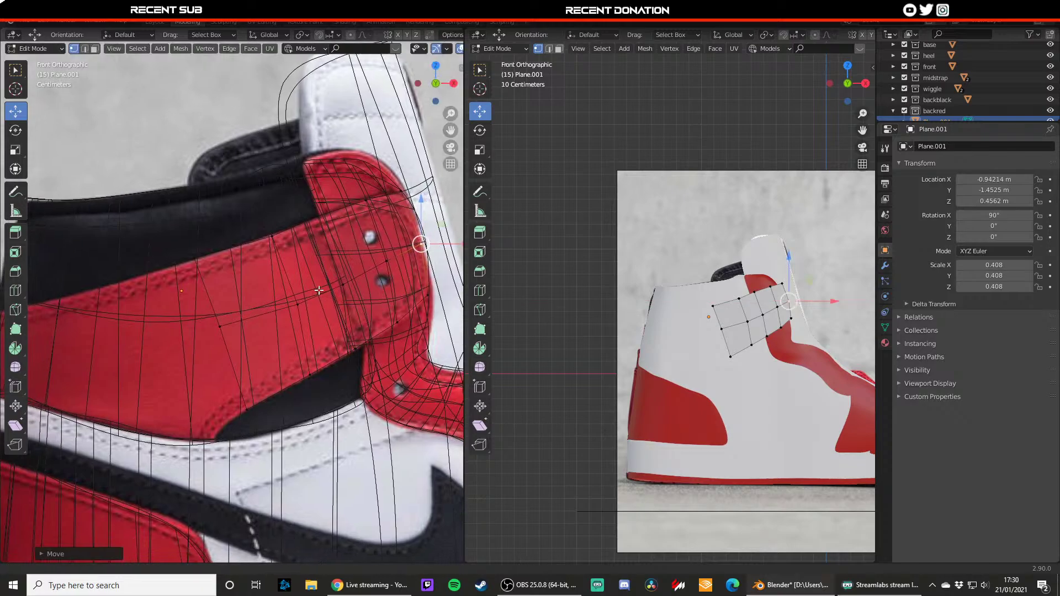
pyautogui.keyDown('ctrl'); pyautogui.scroll(1, 318, 290); pyautogui.keyUp('ctrl')
pyautogui.press('Tab')
# - Move the strap along Y to about -1.12 m against the shoe's side in top view and check it in Material Preview
pyautogui.moveTo(651, 381); pyautogui.dragTo(690, 396, button='middle')
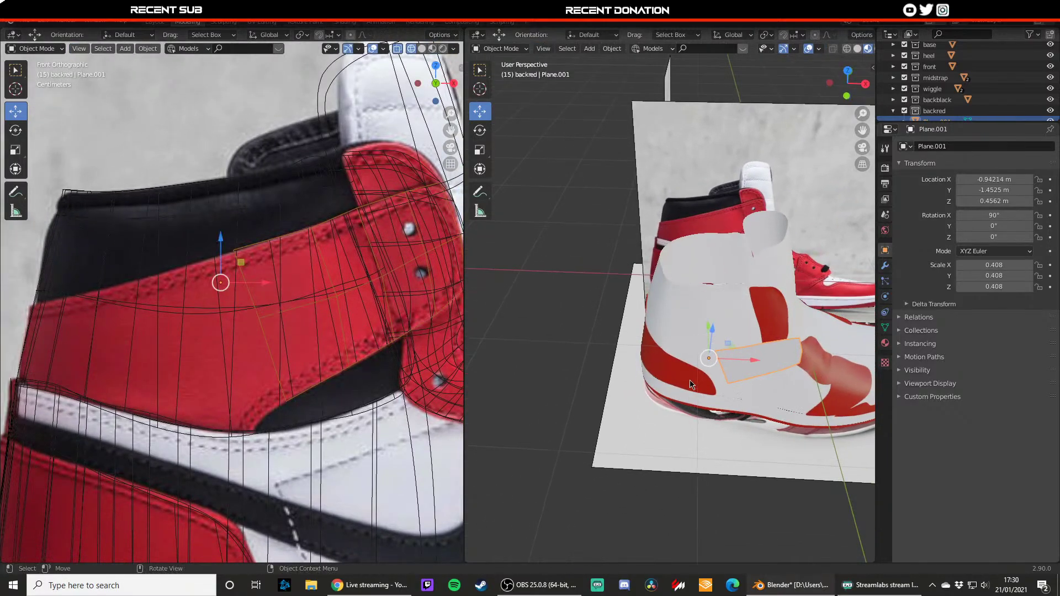
pyautogui.press('KP_7')
pyautogui.scroll(3, 715, 328)
pyautogui.moveTo(738, 365)
pyautogui.mouseDown()
pyautogui.moveTo(744, 293)
pyautogui.moveTo(738, 304)
pyautogui.mouseUp()
pyautogui.press('z')
pyautogui.click(663, 300)
pyautogui.keyDown('shift'); pyautogui.moveTo(768, 317); pyautogui.dragTo(706, 302, button='middle'); pyautogui.keyUp('shift')
pyautogui.moveTo(678, 287); pyautogui.dragTo(680, 286)
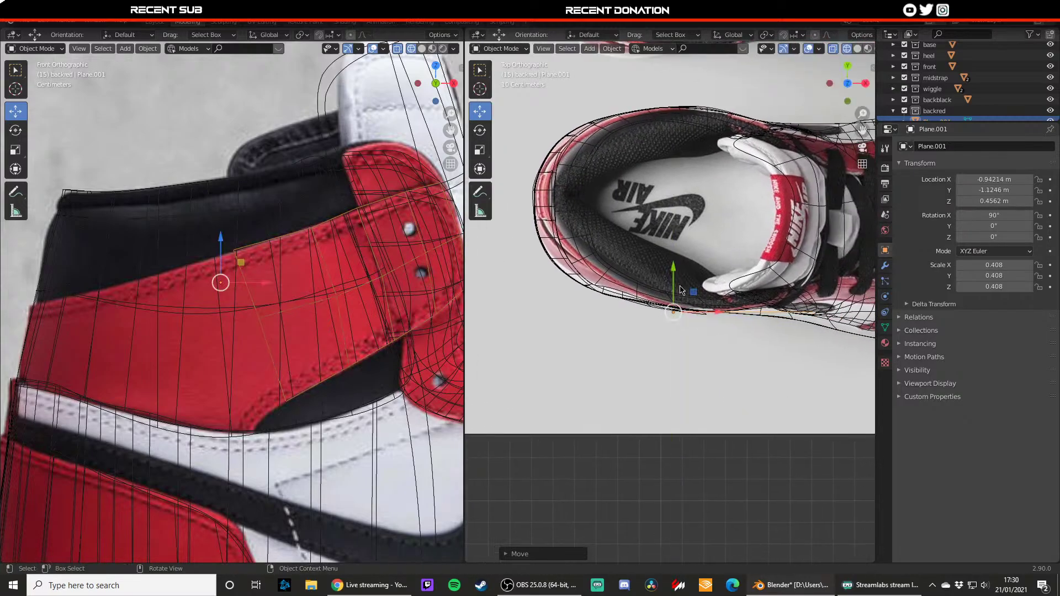
pyautogui.press('z')
pyautogui.click(660, 362)
pyautogui.moveTo(658, 367); pyautogui.dragTo(690, 298, button='middle')
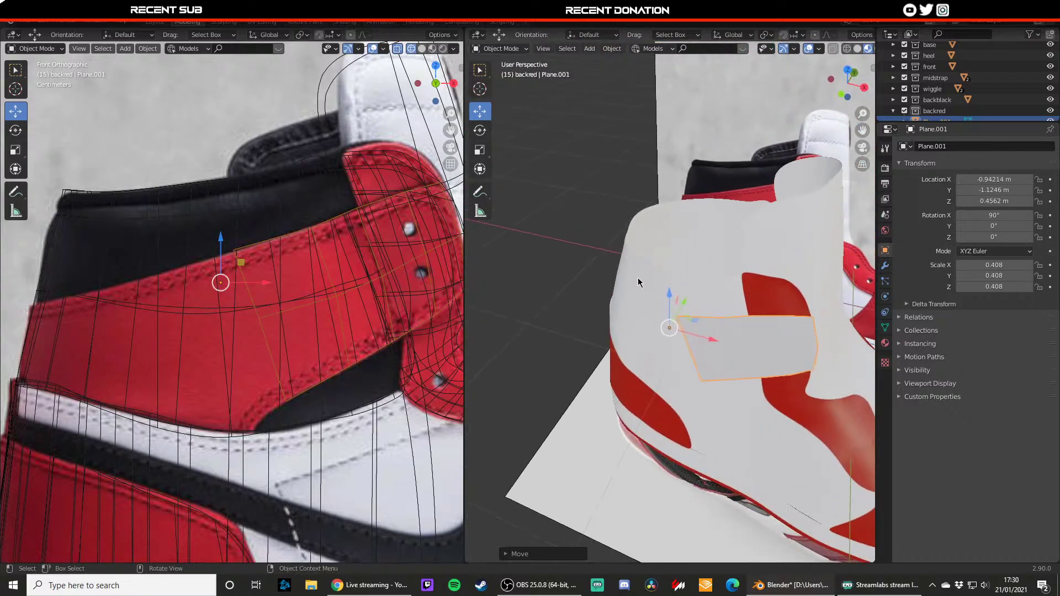
# - Extrude the rear edges one more column toward the heel and place its bottom vertex at the strap's lowest point
pyautogui.press('KP_1')
pyautogui.press('Tab')
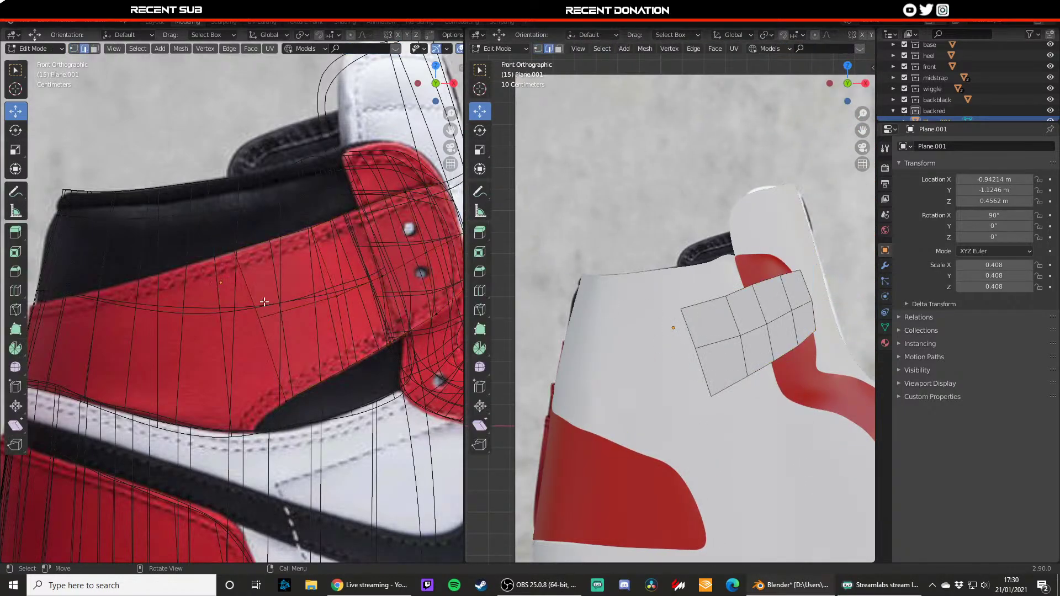
pyautogui.click(264, 302)
pyautogui.press('e')
pyautogui.press('1')
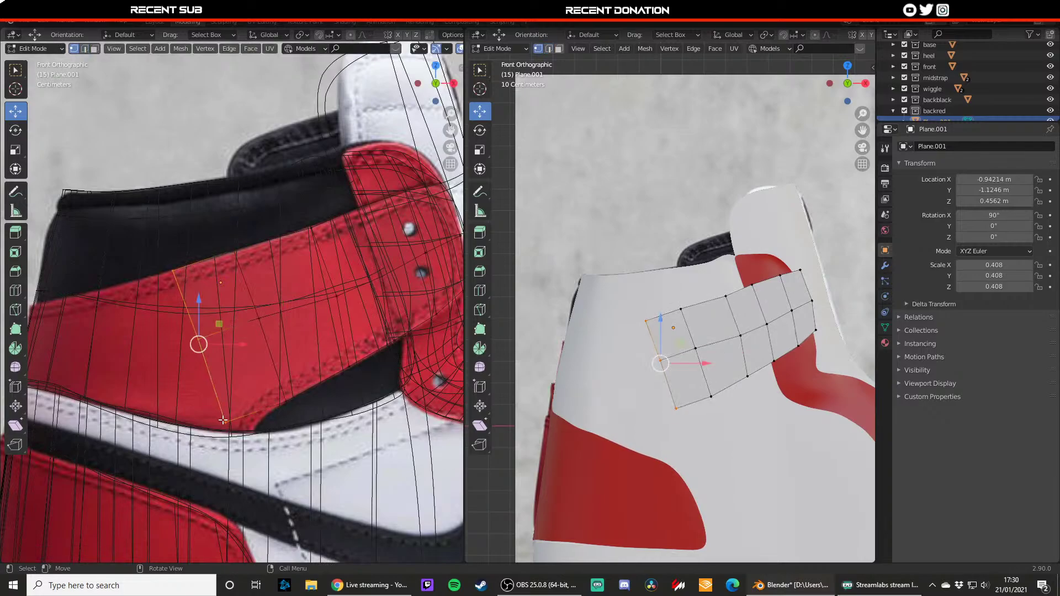
pyautogui.click(226, 422)
pyautogui.moveTo(258, 424); pyautogui.dragTo(256, 400)
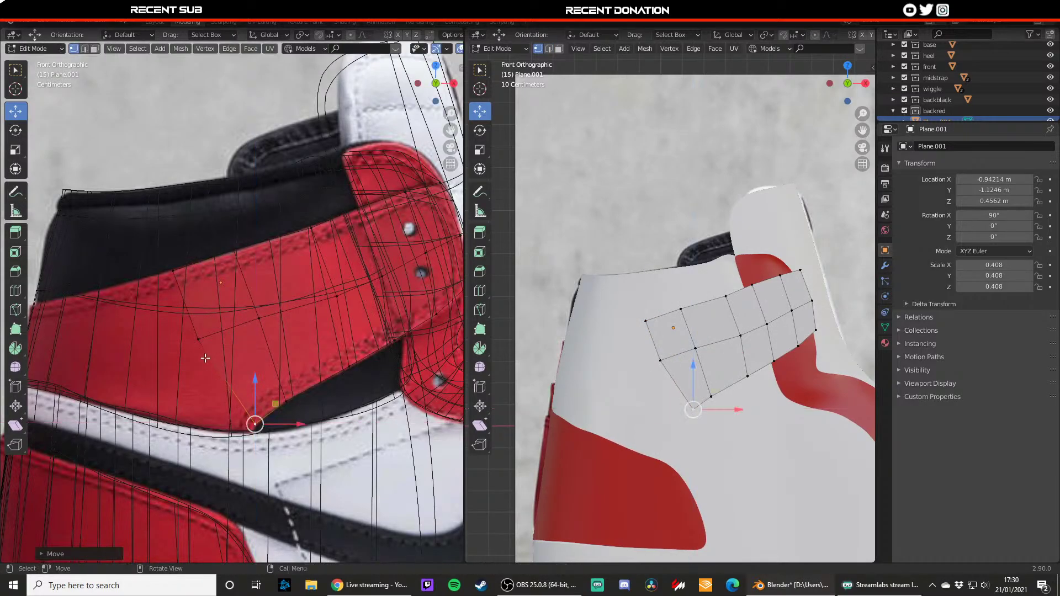
# - Move the middle vertex of the strap's rearmost column forward, in line with the column's slope
pyautogui.click(200, 342)
pyautogui.moveTo(231, 336); pyautogui.dragTo(239, 333)
pyautogui.click(252, 333)
pyautogui.scroll(-2, 255, 345)
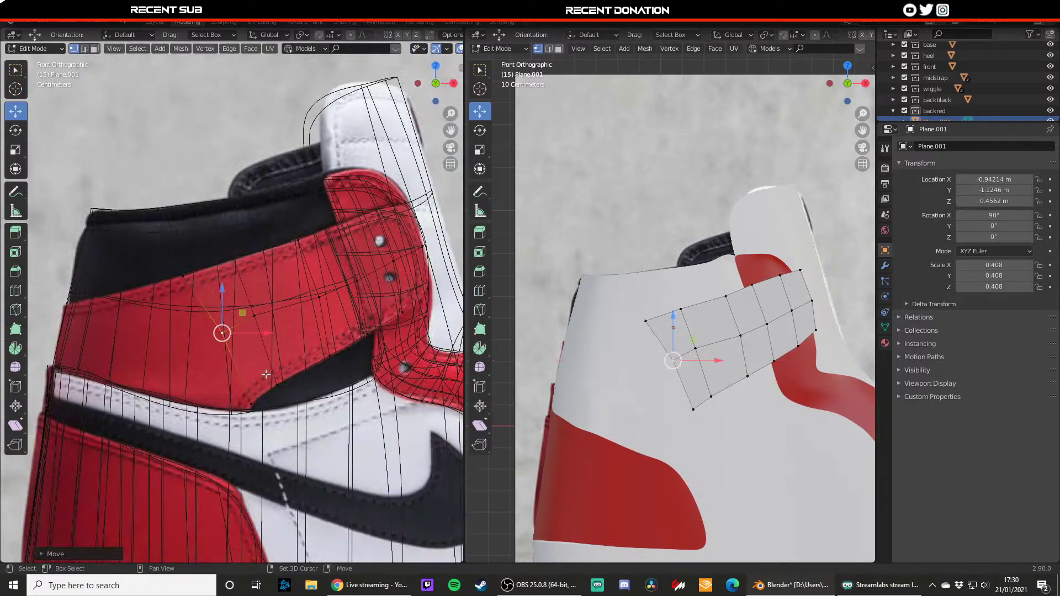
# - Extrude both rear edges another column toward the heel and fit the two rearmost bottom vertices to the strap's lower curve
pyautogui.press('g')
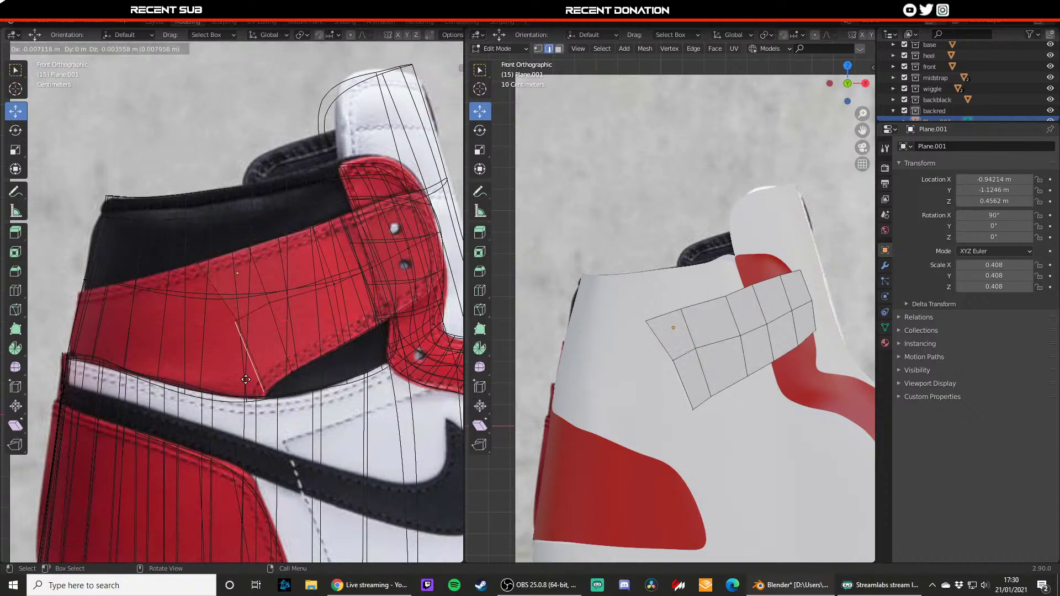
pyautogui.click(240, 386)
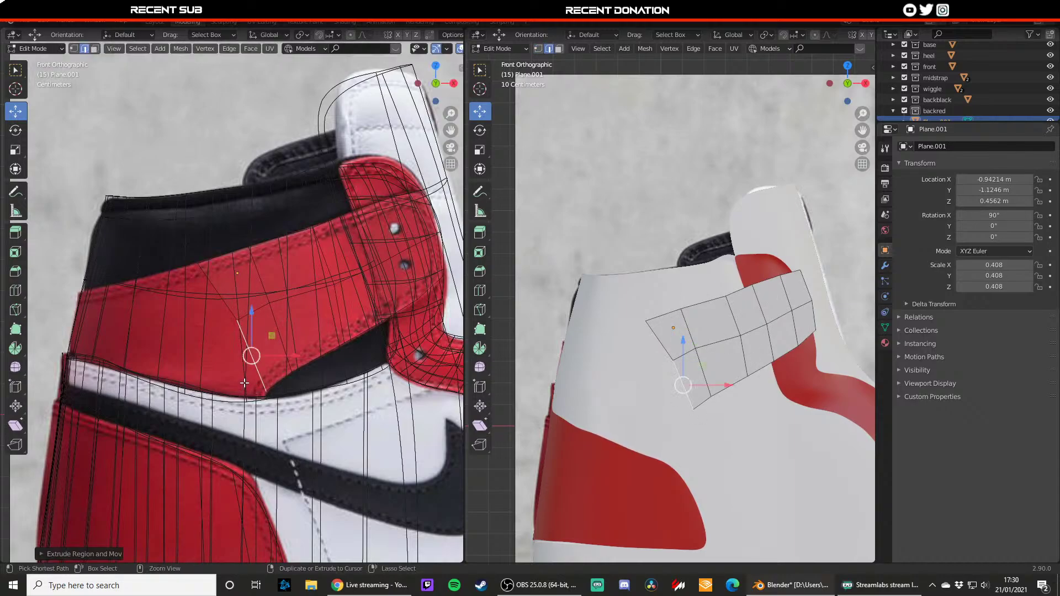
pyautogui.click(231, 315)
pyautogui.press('g')
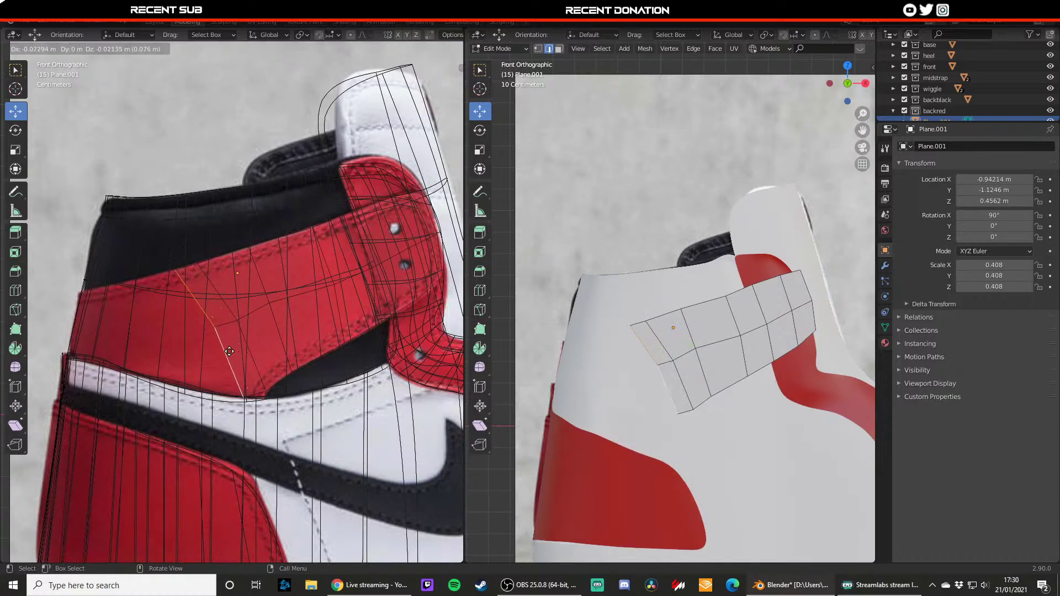
pyautogui.click(231, 349)
pyautogui.press('1')
pyautogui.click(261, 369)
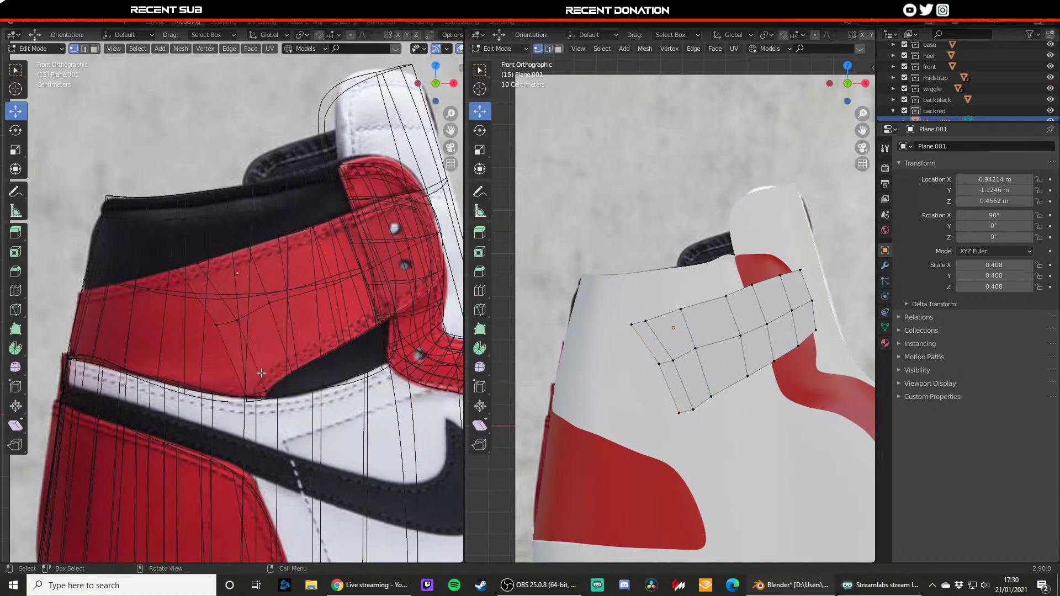
pyautogui.click(267, 391)
pyautogui.moveTo(268, 397); pyautogui.dragTo(271, 368)
pyautogui.click(259, 396)
pyautogui.click(274, 382)
# - Shift the second-to-last column's top vertex forward along the upper outline and move its middle vertex forward and up
pyautogui.click(199, 268)
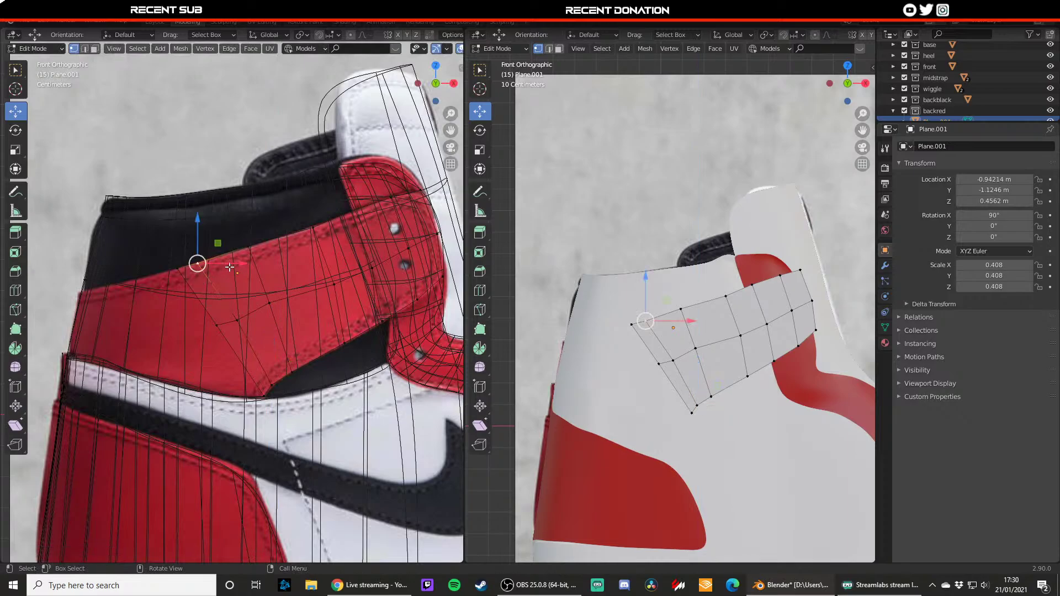
pyautogui.moveTo(231, 263); pyautogui.dragTo(231, 219)
pyautogui.click(237, 320)
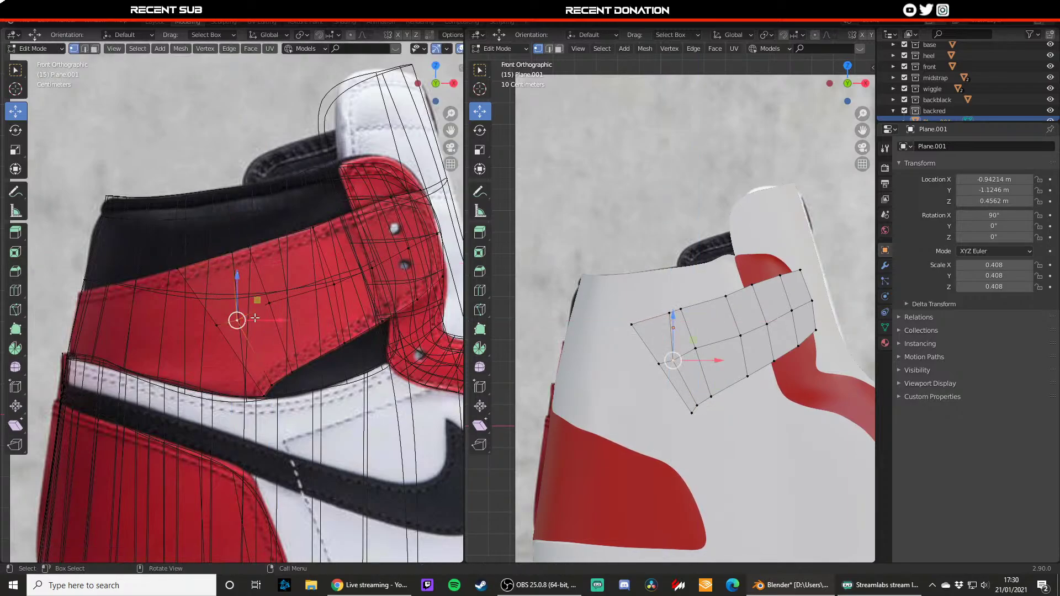
pyautogui.moveTo(264, 320); pyautogui.dragTo(254, 281)
# - Shift the rearmost column's top and middle vertices forward along X, keeping the top one on the strap's upper outline
pyautogui.click(179, 269)
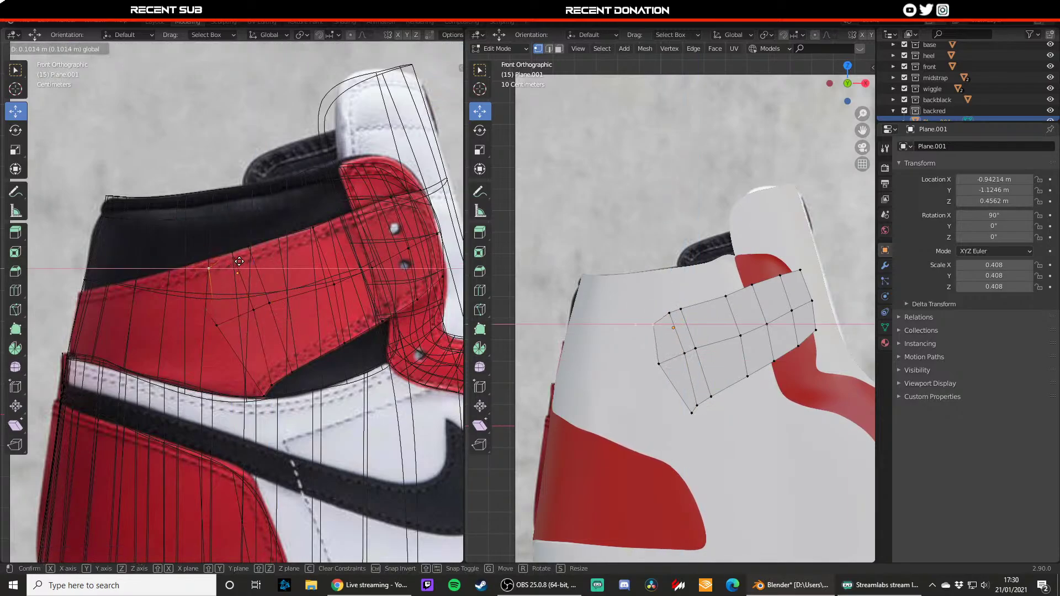
pyautogui.click(214, 255)
pyautogui.press('g')
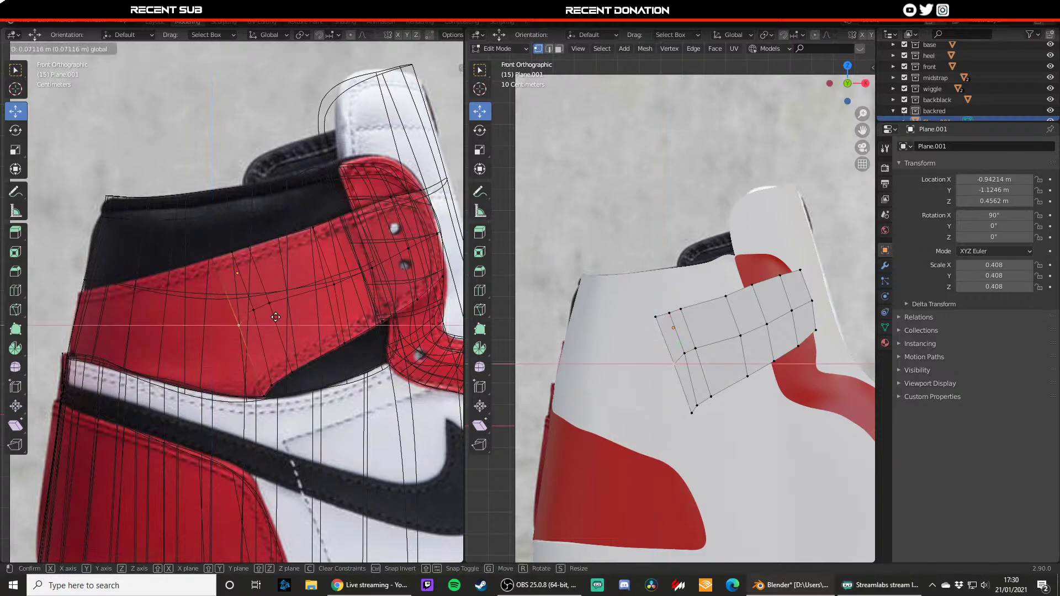
pyautogui.moveTo(275, 317); pyautogui.dragTo(276, 317)
pyautogui.moveTo(239, 299); pyautogui.dragTo(239, 294)
# - Extrude the rear edges another column toward the heel and place its bottom vertex on the strap's lower outline
pyautogui.press('2')
pyautogui.click(229, 297)
pyautogui.keyDown('shift'); pyautogui.click(248, 357); pyautogui.keyUp('shift')
pyautogui.press('e')
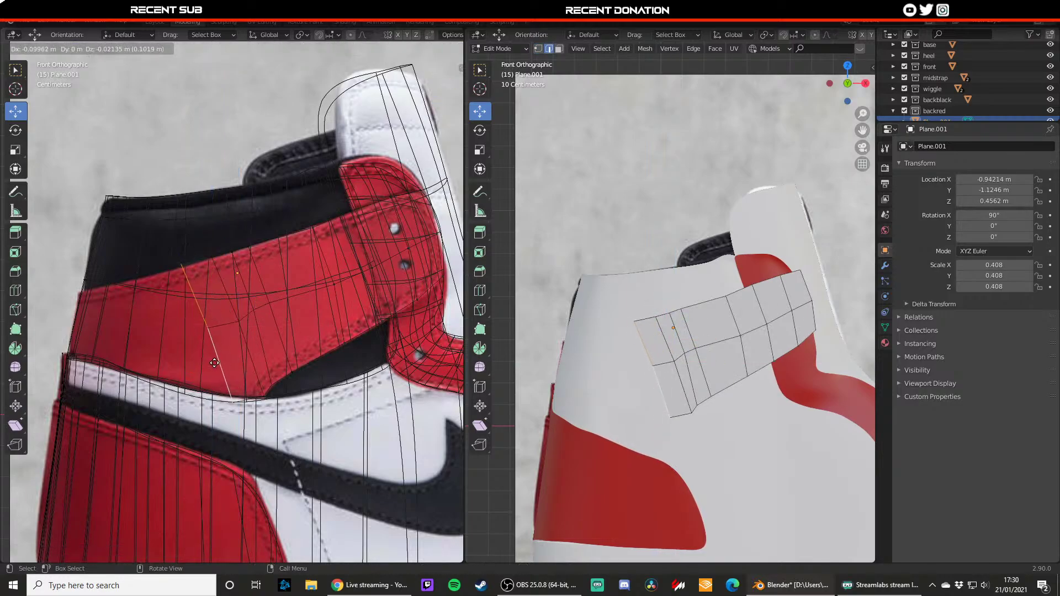
pyautogui.click(220, 366)
pyautogui.press('1')
pyautogui.click(237, 403)
pyautogui.moveTo(263, 405); pyautogui.dragTo(219, 369)
# - Adjust the new column's middle vertex and align its top vertex with the strap's stitched upper edge
pyautogui.click(215, 334)
pyautogui.click(188, 268)
pyautogui.moveTo(219, 268); pyautogui.dragTo(232, 267)
pyautogui.moveTo(199, 246); pyautogui.dragTo(199, 245)
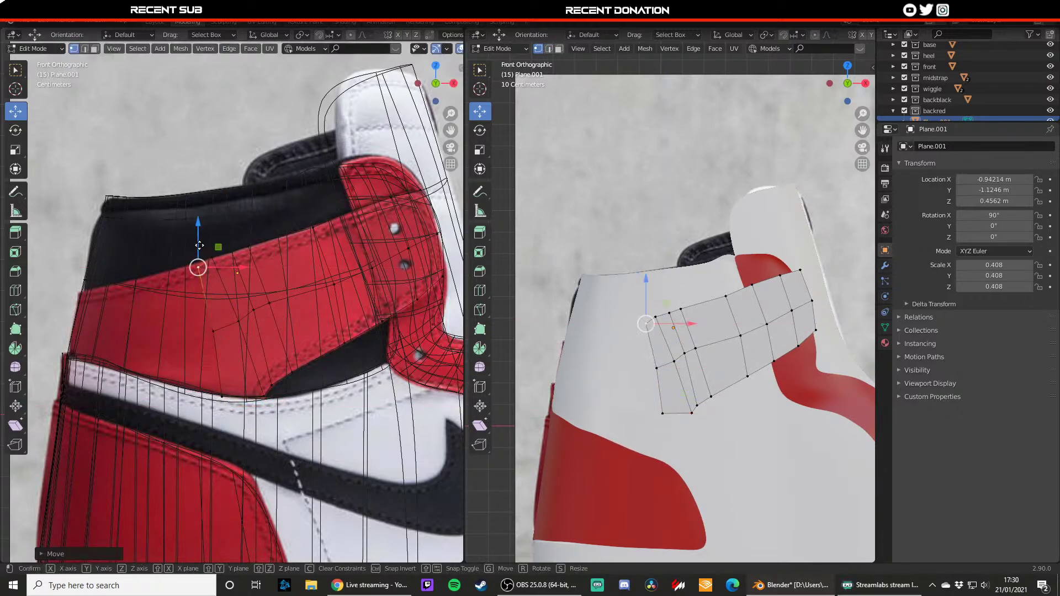
# - Extrude the next column toward the heel and fit its bottom vertex and the neighbouring one to the lower curve
pyautogui.press('2')
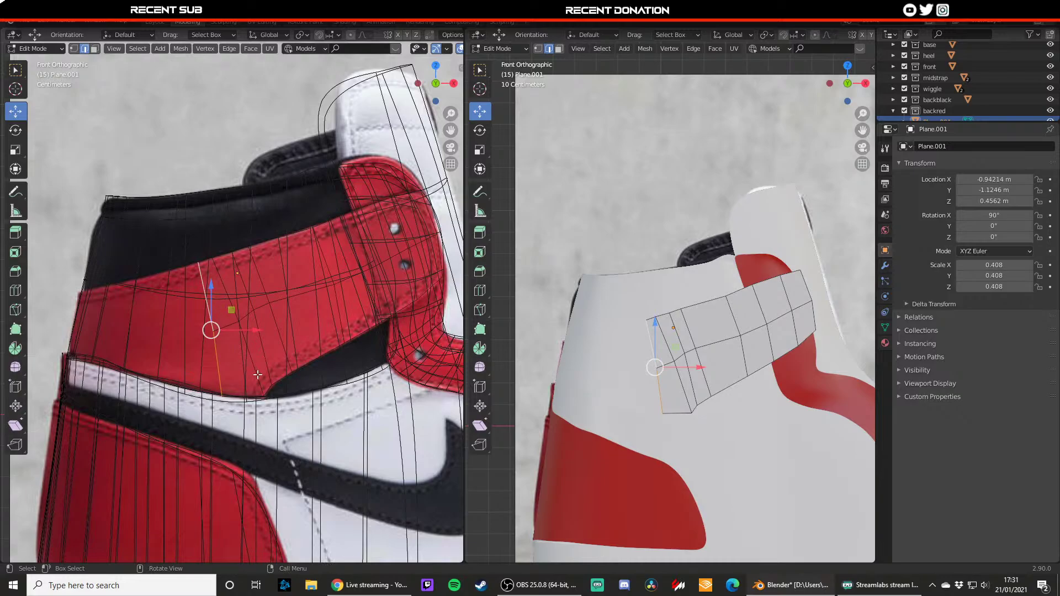
pyautogui.press('e')
pyautogui.click(228, 380)
pyautogui.press('1')
pyautogui.click(193, 399)
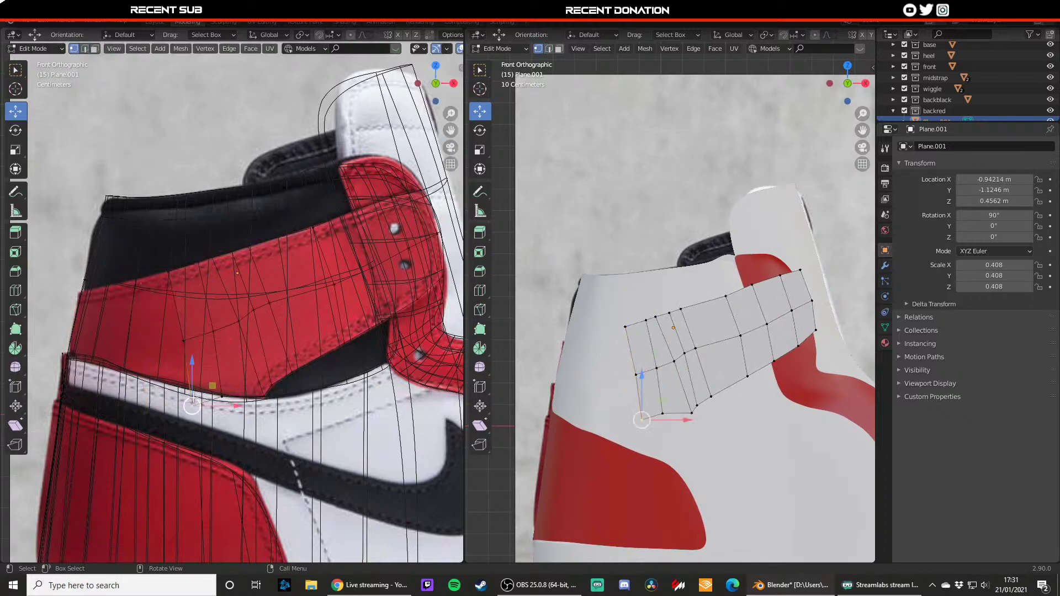
pyautogui.moveTo(193, 384); pyautogui.dragTo(224, 374)
pyautogui.click(222, 396)
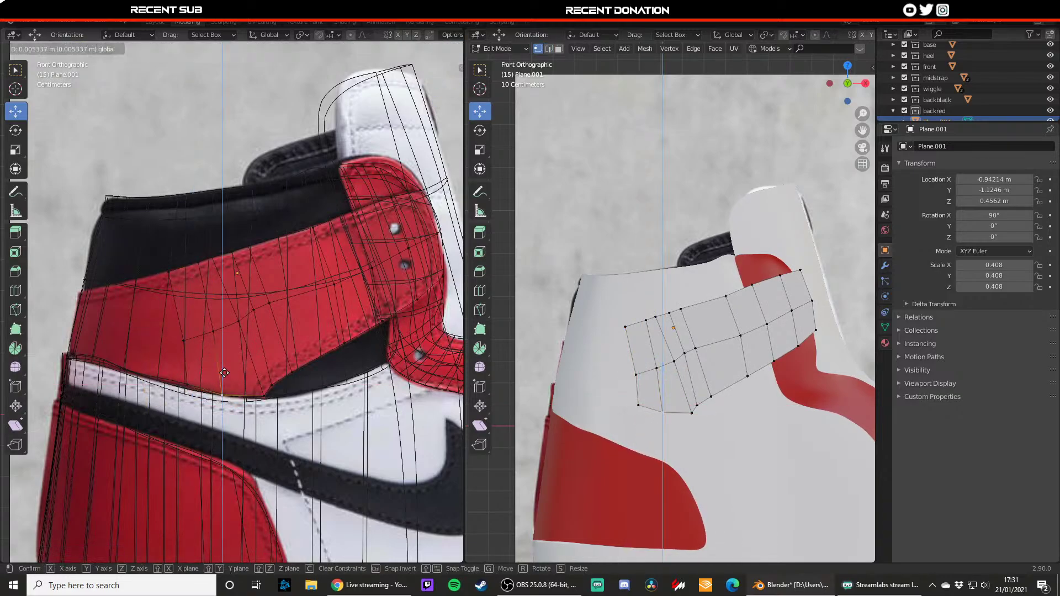
pyautogui.click(224, 373)
# - Move the rearmost column's top vertex forward and up onto the strap's upper outline
pyautogui.click(174, 269)
pyautogui.press('g')
pyautogui.press('z')
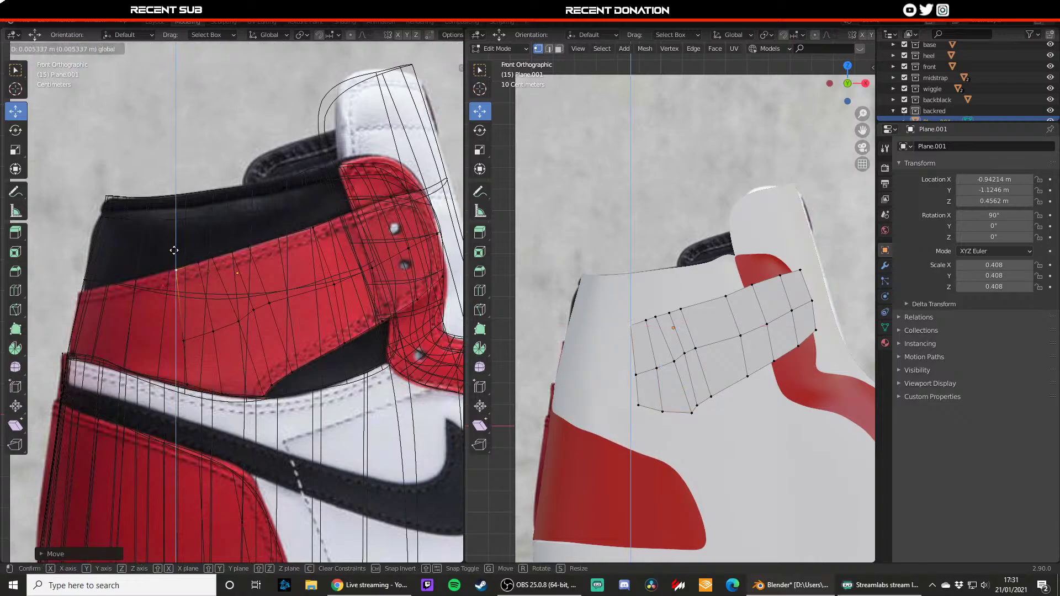
pyautogui.moveTo(174, 250)
pyautogui.mouseDown()
pyautogui.moveTo(210, 271)
pyautogui.moveTo(178, 251)
pyautogui.mouseUp()
# - Extrude a further column toward the heel, raise its bottom vertex to the lower outline and adjust the rear middle vertices
pyautogui.press('2')
pyautogui.click(178, 320)
pyautogui.press('e')
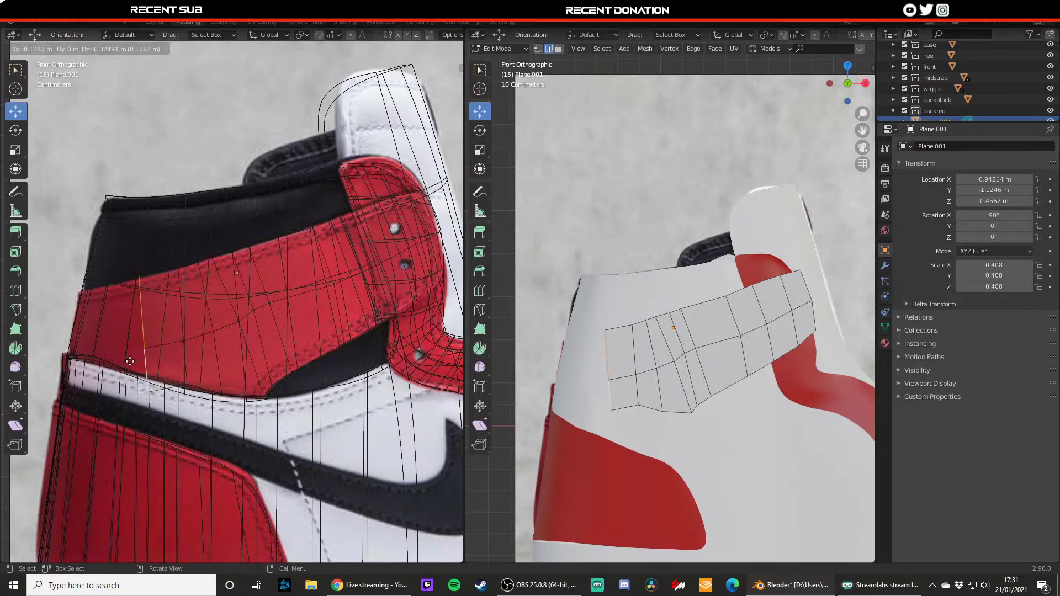
pyautogui.click(131, 364)
pyautogui.press('1')
pyautogui.click(148, 393)
pyautogui.moveTo(149, 360); pyautogui.dragTo(184, 315)
pyautogui.click(146, 350)
pyautogui.click(183, 341)
# - Extrude the rear edges over the pale heel area and set the new top vertex on the strap's upper edge
pyautogui.press('2')
pyautogui.click(145, 320)
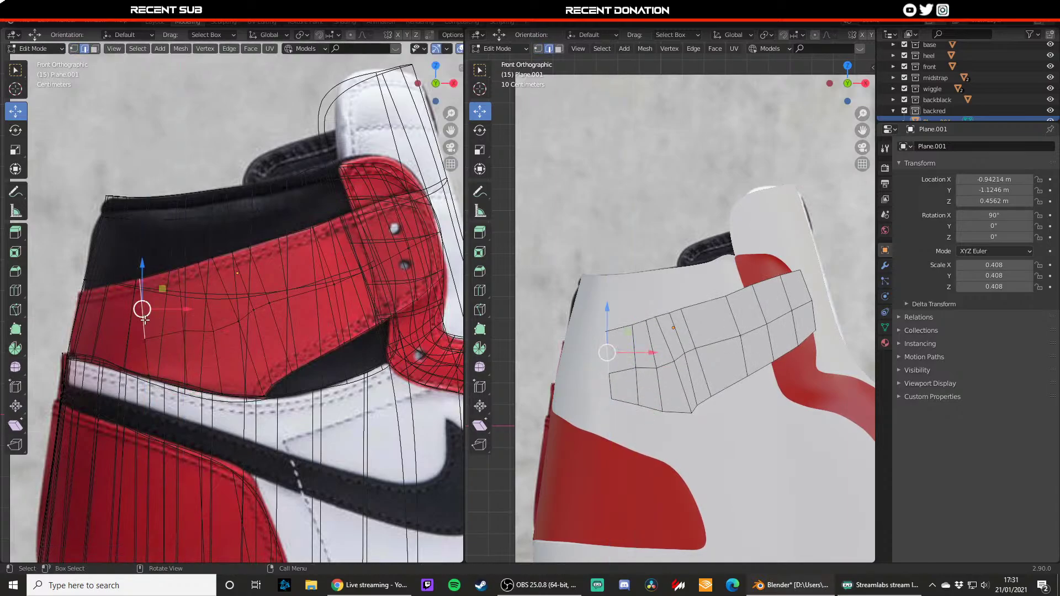
pyautogui.press('e')
pyautogui.click(115, 325)
pyautogui.press('1')
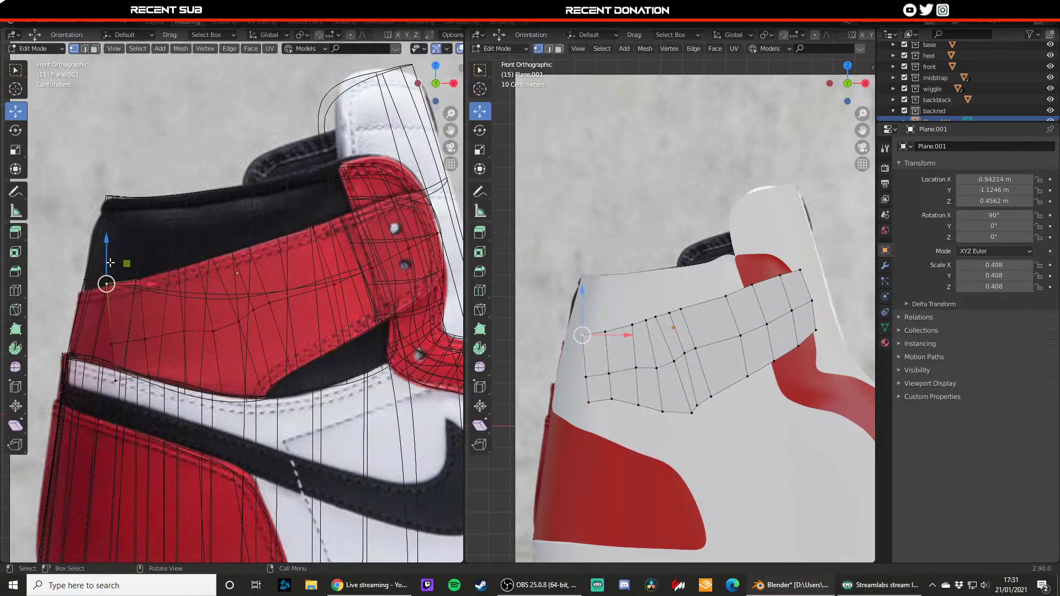
pyautogui.moveTo(110, 263); pyautogui.dragTo(110, 264)
# - Fit the rearmost bottom vertex to the lower outline and level the middle row of vertices across the rear columns
pyautogui.click(118, 377)
pyautogui.moveTo(116, 352); pyautogui.dragTo(184, 309)
pyautogui.click(115, 343)
pyautogui.click(144, 339)
pyautogui.click(183, 332)
pyautogui.click(215, 333)
pyautogui.click(185, 326)
pyautogui.click(145, 327)
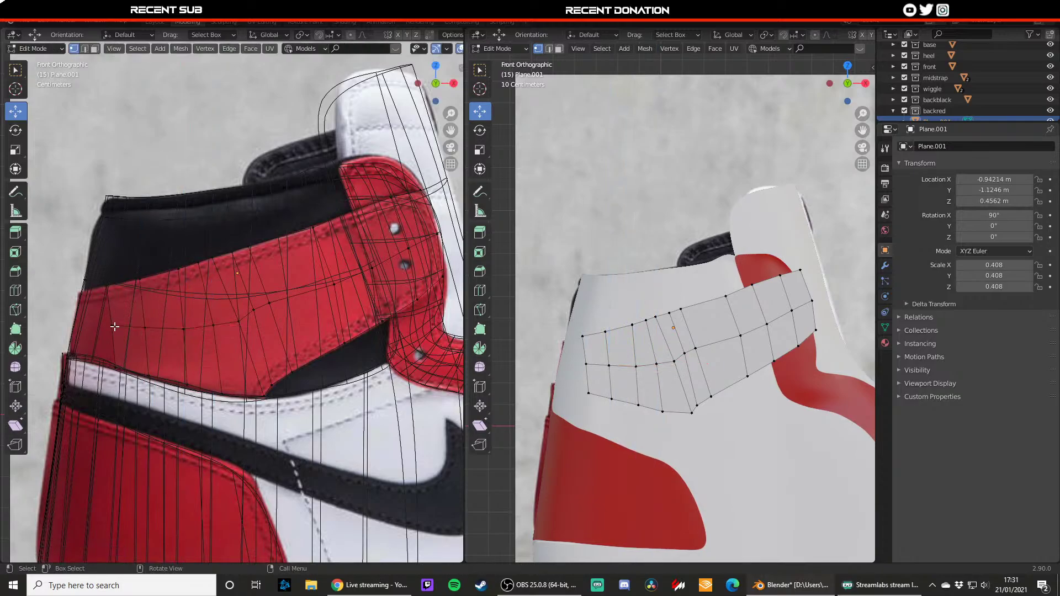
# - Extrude a narrow column close to the heel edge and fit its bottom, middle and top vertices to the strap outline
pyautogui.press('2')
pyautogui.click(111, 312)
pyautogui.keyDown('shift'); pyautogui.click(112, 335); pyautogui.keyUp('shift')
pyautogui.press('e')
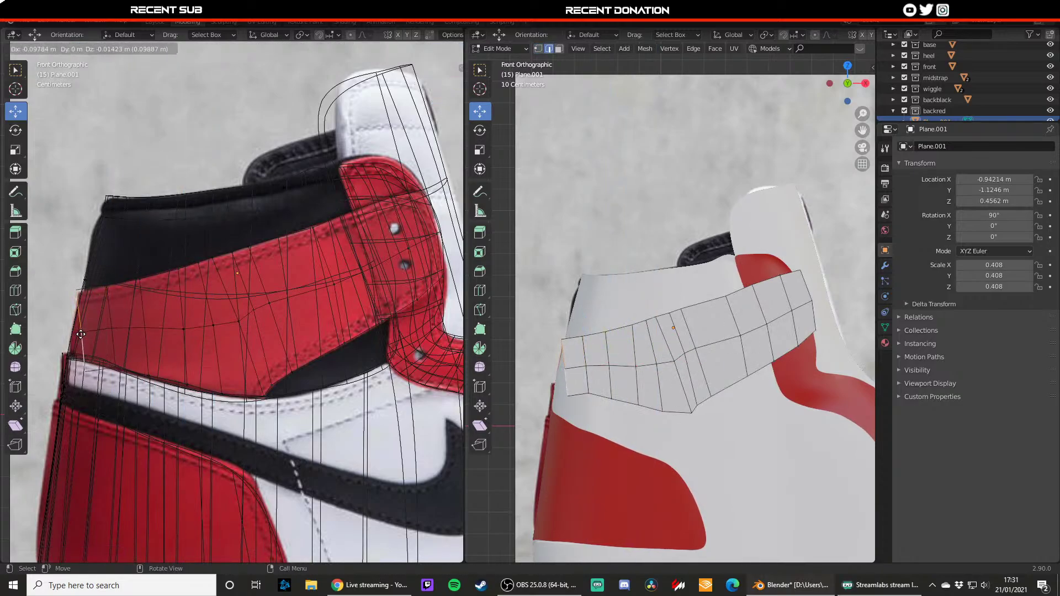
pyautogui.moveTo(81, 335); pyautogui.dragTo(91, 333)
pyautogui.press('g')
pyautogui.press('z')
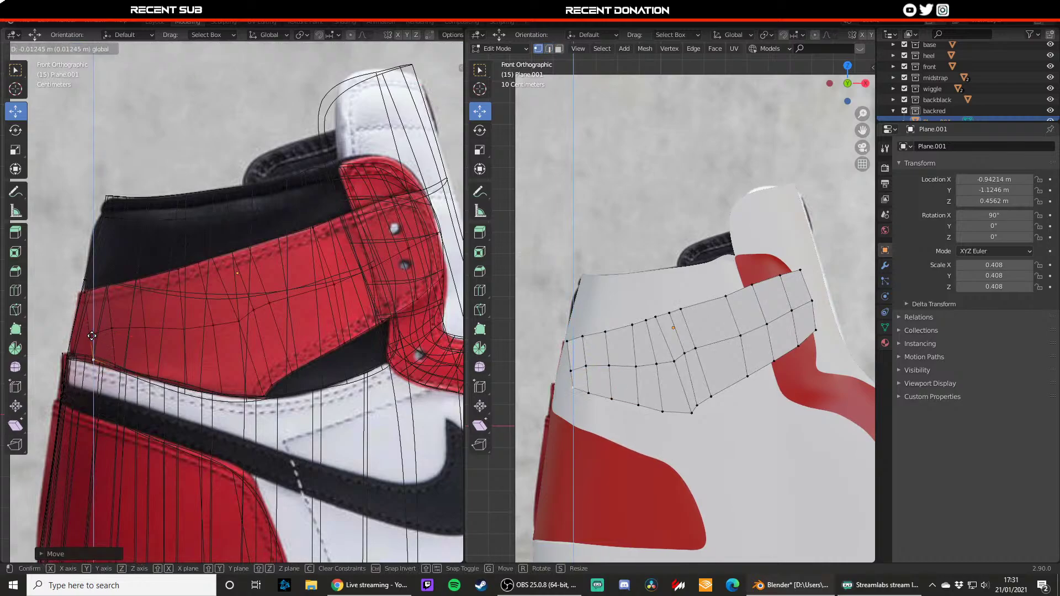
pyautogui.click(92, 335)
pyautogui.click(90, 336)
pyautogui.click(84, 291)
pyautogui.moveTo(92, 290)
pyautogui.mouseDown()
pyautogui.moveTo(104, 288)
pyautogui.moveTo(95, 274)
pyautogui.moveTo(117, 289)
pyautogui.moveTo(94, 283)
pyautogui.mouseUp()
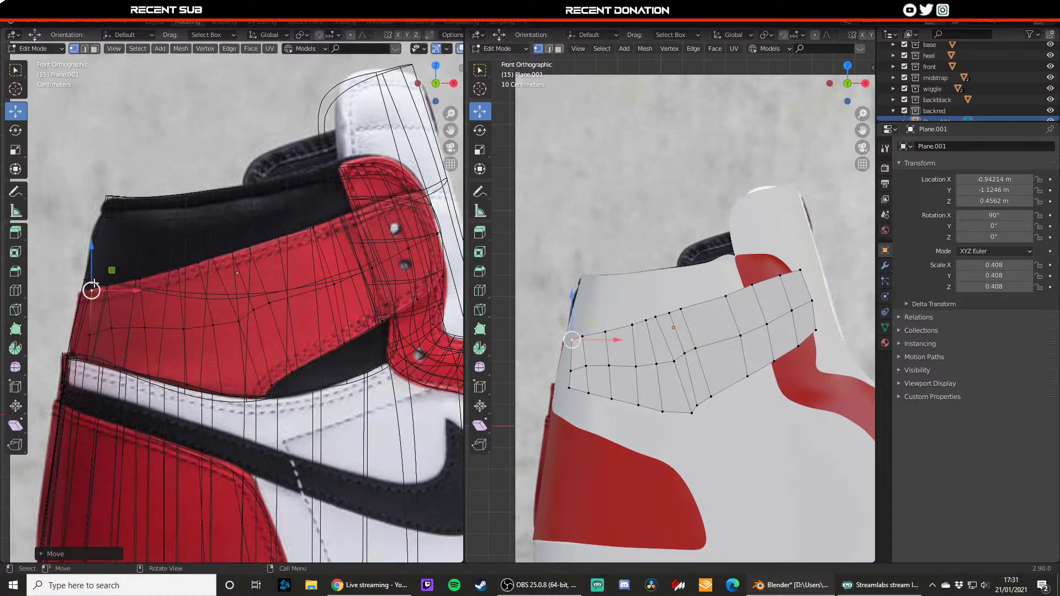
# - Extrude the final column to the back of the heel and align its three vertices with the heel's outline
pyautogui.press('2')
pyautogui.click(91, 312)
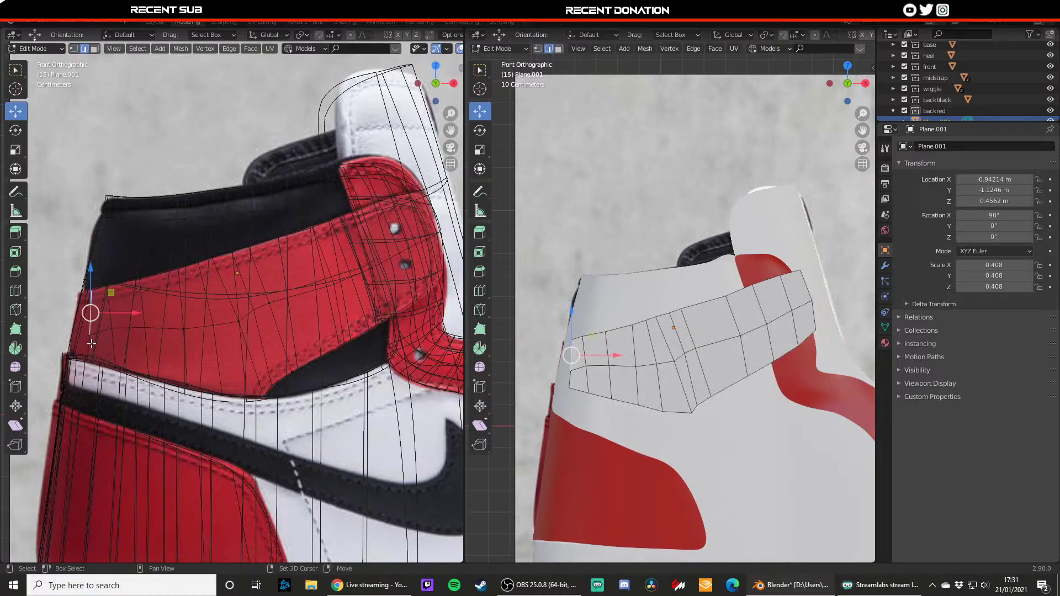
pyautogui.keyDown('shift'); pyautogui.click(88, 348); pyautogui.keyUp('shift')
pyautogui.press('e')
pyautogui.click(79, 348)
pyautogui.press('1')
pyautogui.moveTo(88, 360); pyautogui.dragTo(72, 333)
pyautogui.click(77, 360)
pyautogui.click(80, 334)
pyautogui.click(93, 292)
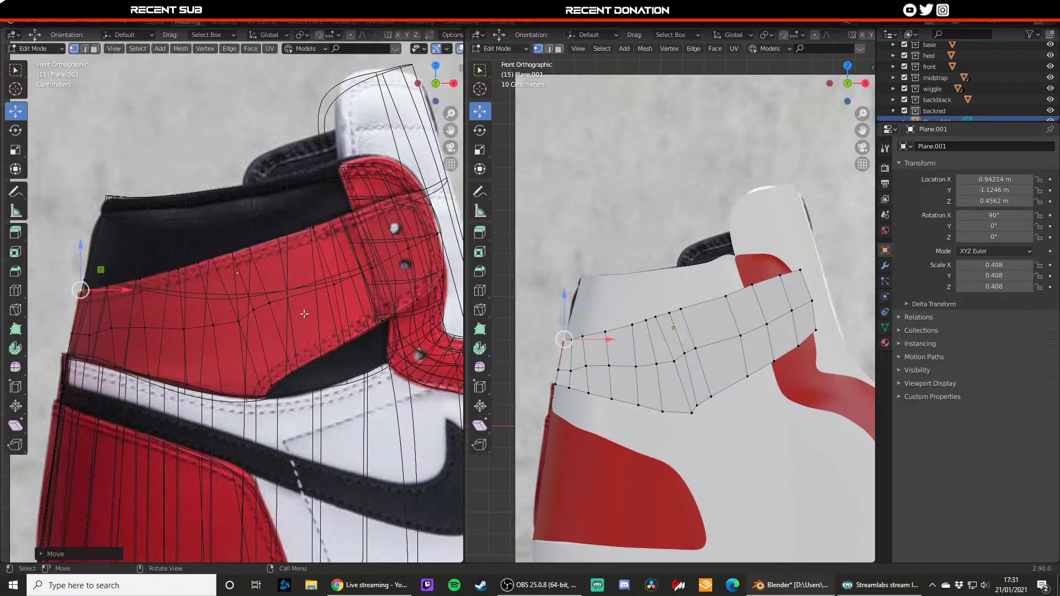
# - Move the strap's top edge loop along Y toward the shoe and shift it slightly toward the heel along X
pyautogui.press('Tab')
pyautogui.moveTo(619, 400); pyautogui.dragTo(577, 368, button='middle')
pyautogui.press('Tab')
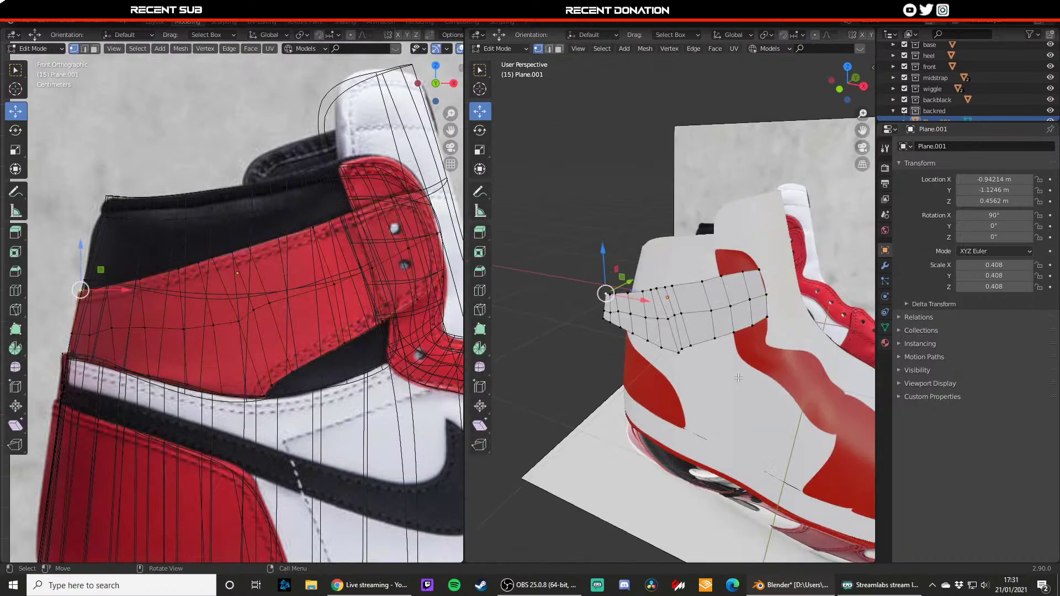
pyautogui.moveTo(662, 381); pyautogui.dragTo(619, 376, button='middle')
pyautogui.scroll(2, 634, 384)
pyautogui.click(651, 376)
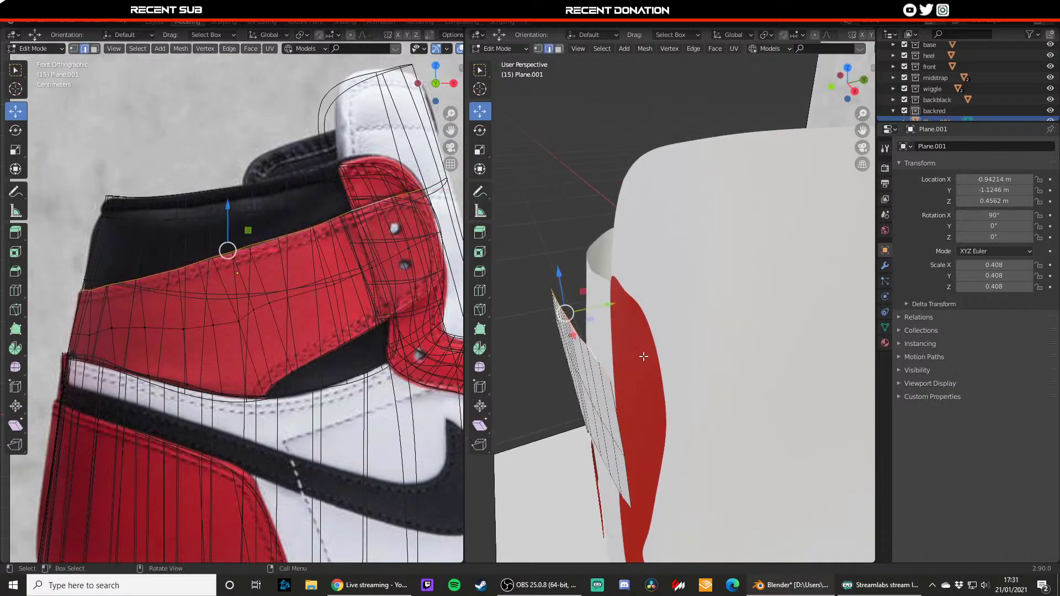
pyautogui.press('g')
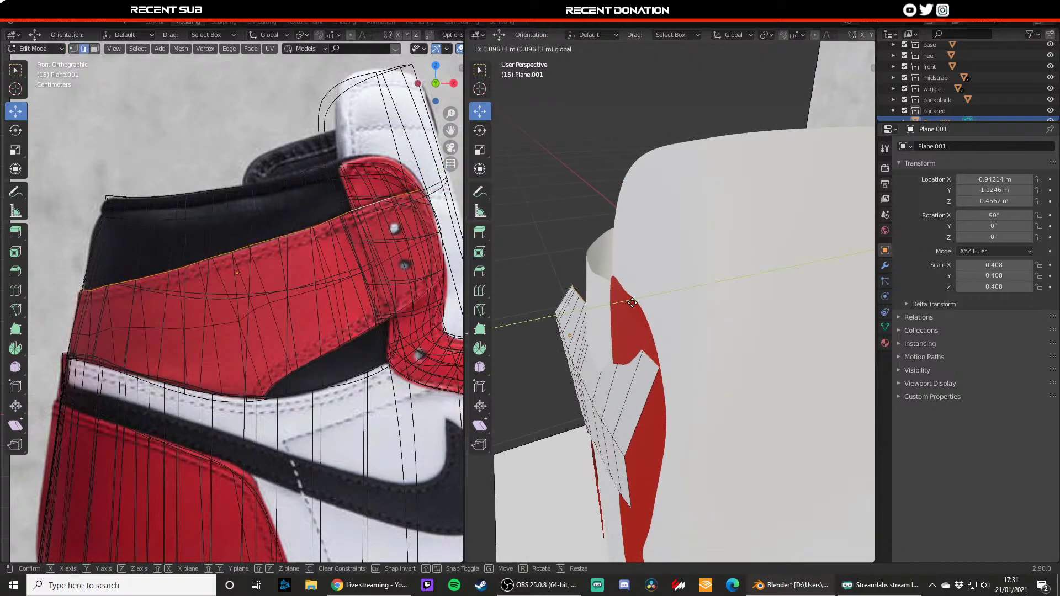
pyautogui.click(641, 302)
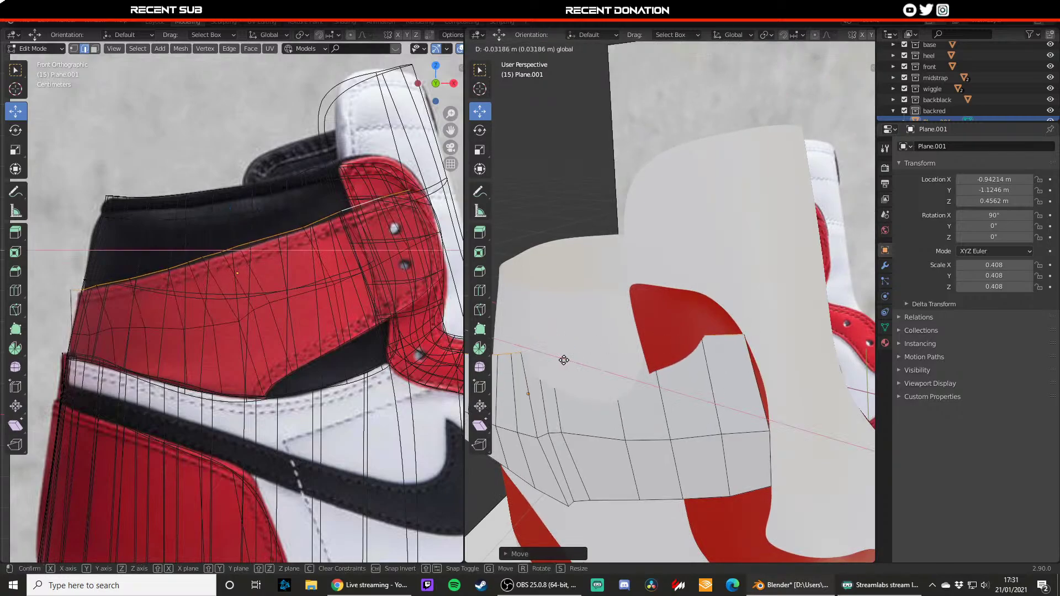
# - Move the strap's middle edge loop along Y toward the shoe surface
pyautogui.keyDown('alt'); pyautogui.click(674, 440); pyautogui.keyUp('alt')
pyautogui.moveTo(674, 440); pyautogui.dragTo(590, 425, button='middle')
pyautogui.moveTo(616, 367)
pyautogui.mouseDown()
pyautogui.moveTo(638, 365)
pyautogui.moveTo(626, 366)
pyautogui.mouseUp()
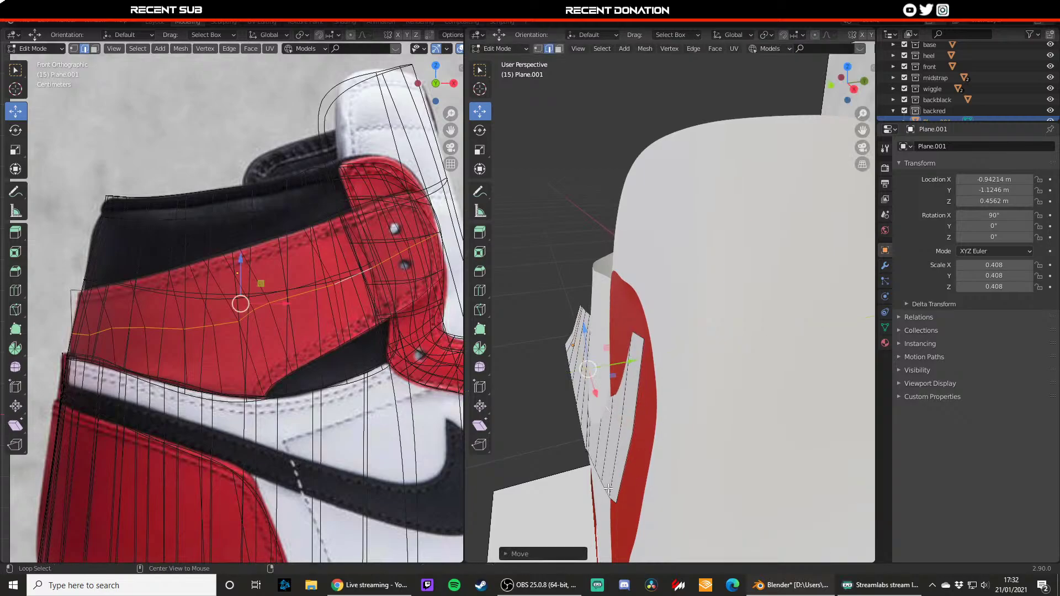
# - Move the strap's lower edge loop along Y toward the shoe and check the strap's fit from the side
pyautogui.keyDown('alt'); pyautogui.click(608, 490); pyautogui.keyUp('alt')
pyautogui.press('g')
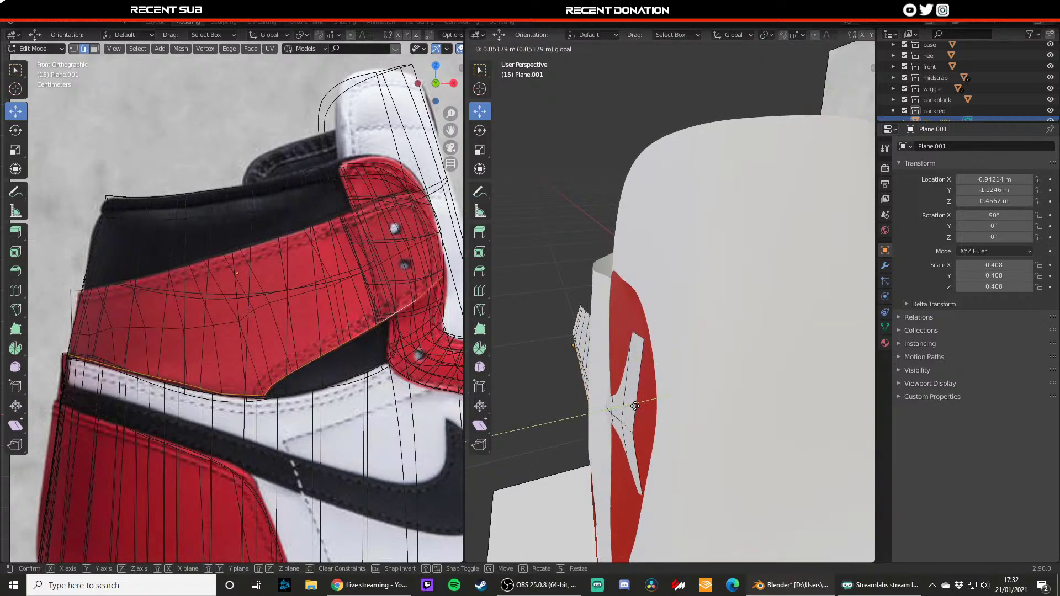
pyautogui.click(644, 405)
pyautogui.moveTo(644, 405); pyautogui.dragTo(666, 458, button='middle')
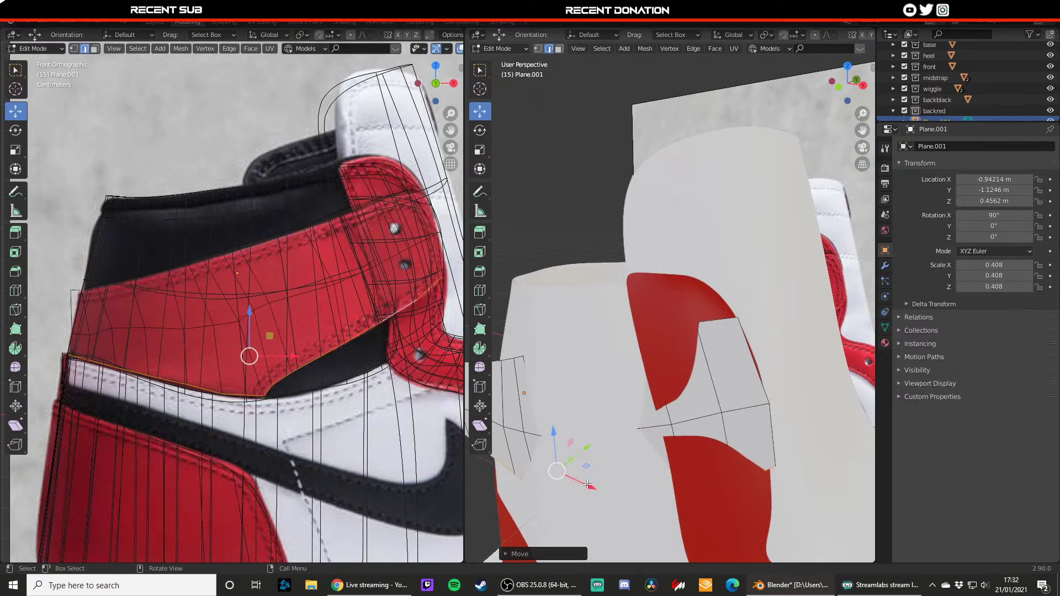
# - Pull the second lower-edge vertex from the strap's front outward along Y to follow the shoe surface
pyautogui.moveTo(587, 485)
pyautogui.mouseDown(button='middle')
pyautogui.moveTo(679, 449)
pyautogui.moveTo(653, 445)
pyautogui.mouseUp(button='middle')
pyautogui.press('z')
pyautogui.press('1')
pyautogui.click(706, 480)
pyautogui.moveTo(725, 470); pyautogui.dragTo(723, 469)
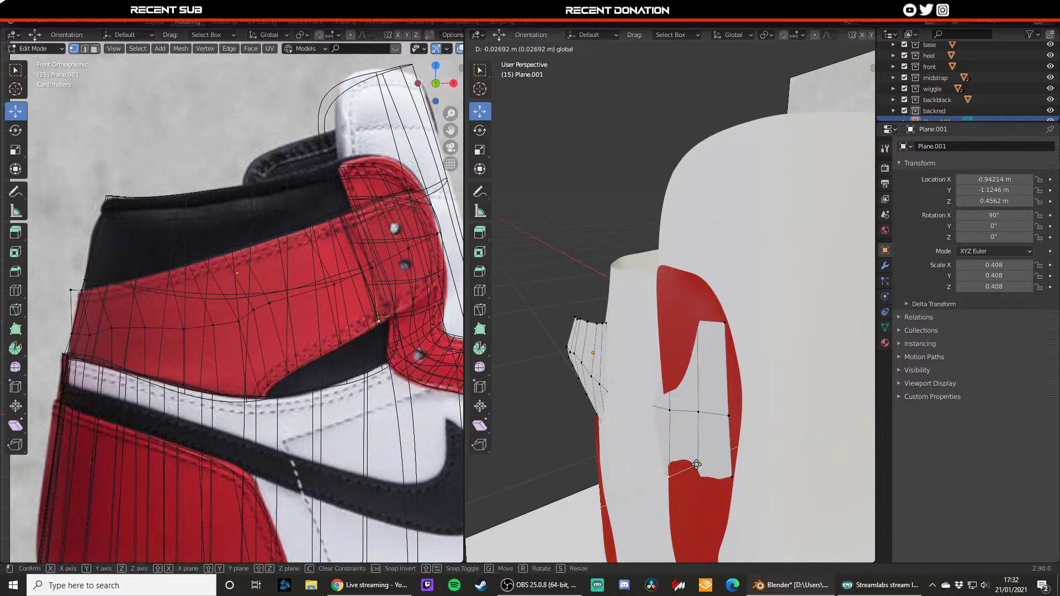
# - Pull the third column's lower vertex, counted from the strap's front, and its upper vertex outward along Y
pyautogui.click(698, 472)
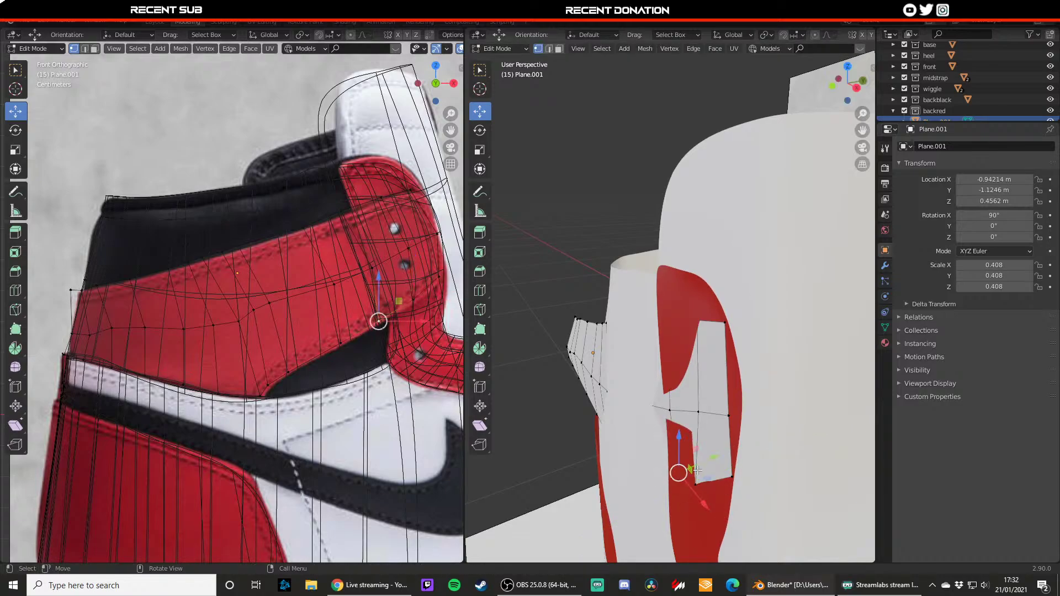
pyautogui.press('g')
pyautogui.click(687, 468)
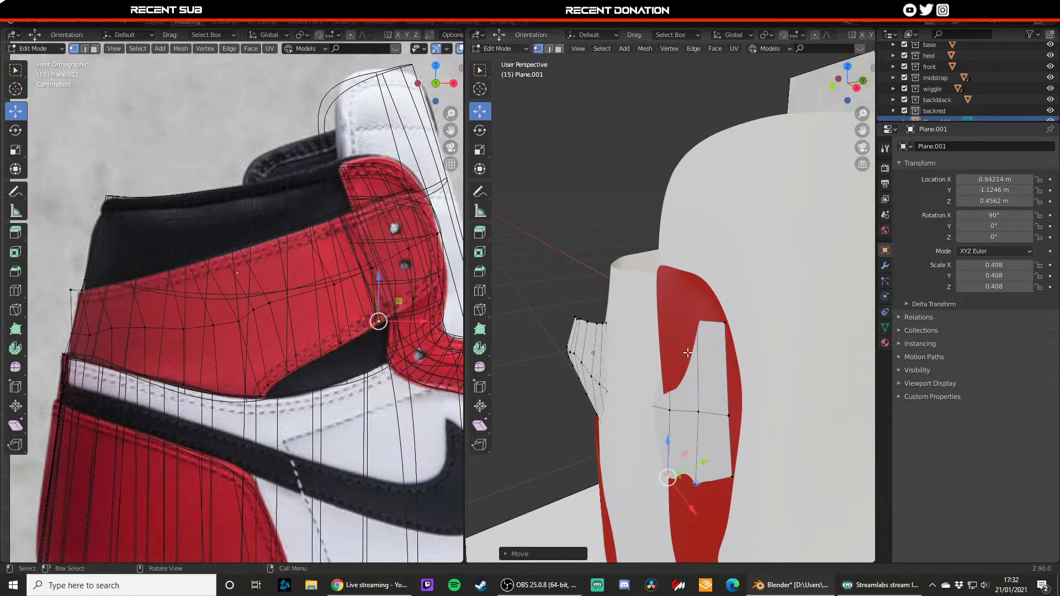
pyautogui.click(680, 325)
pyautogui.press('g')
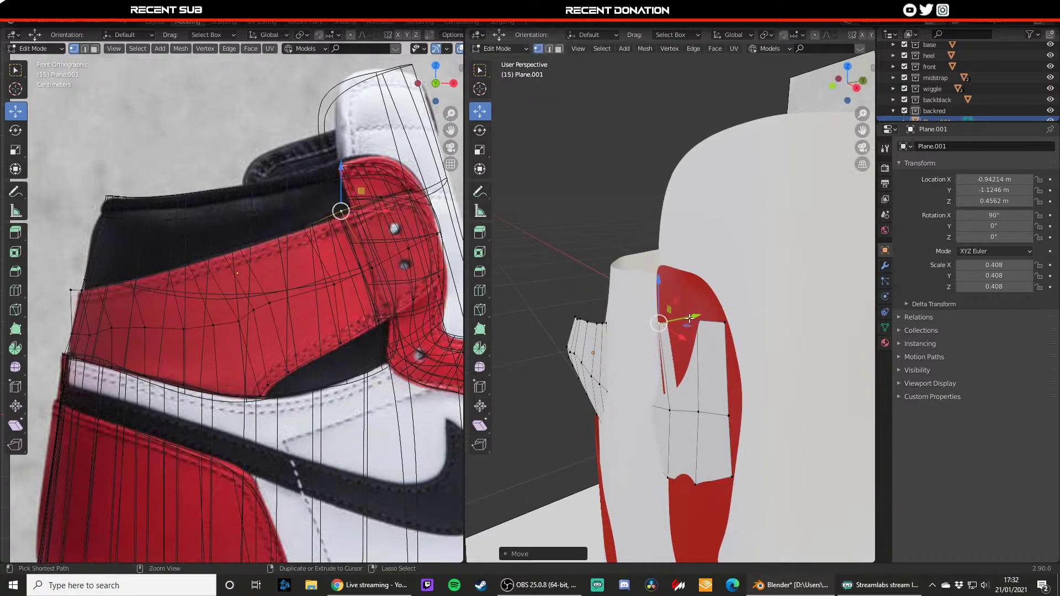
# - Pull the upper-edge vertices of the third and second columns from the strap's front outward along Y to follow the shoe surface
pyautogui.hotkey('shift', 'z')
pyautogui.moveTo(687, 322); pyautogui.dragTo(687, 323)
pyautogui.hotkey('shift', 'z')
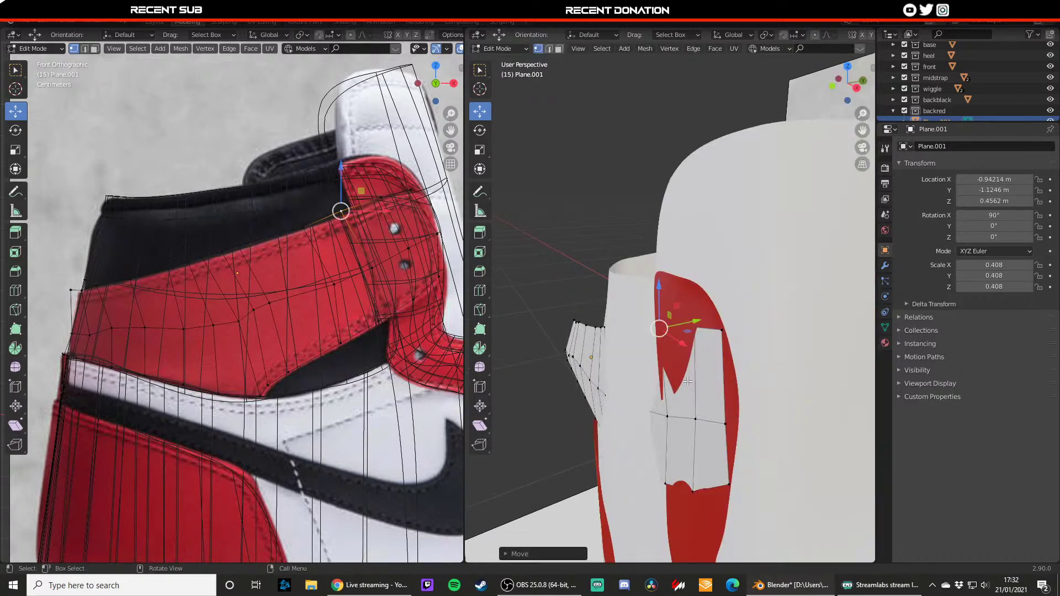
pyautogui.moveTo(686, 377)
pyautogui.mouseDown(button='middle')
pyautogui.moveTo(712, 374)
pyautogui.moveTo(706, 366)
pyautogui.mouseUp(button='middle')
pyautogui.press('g')
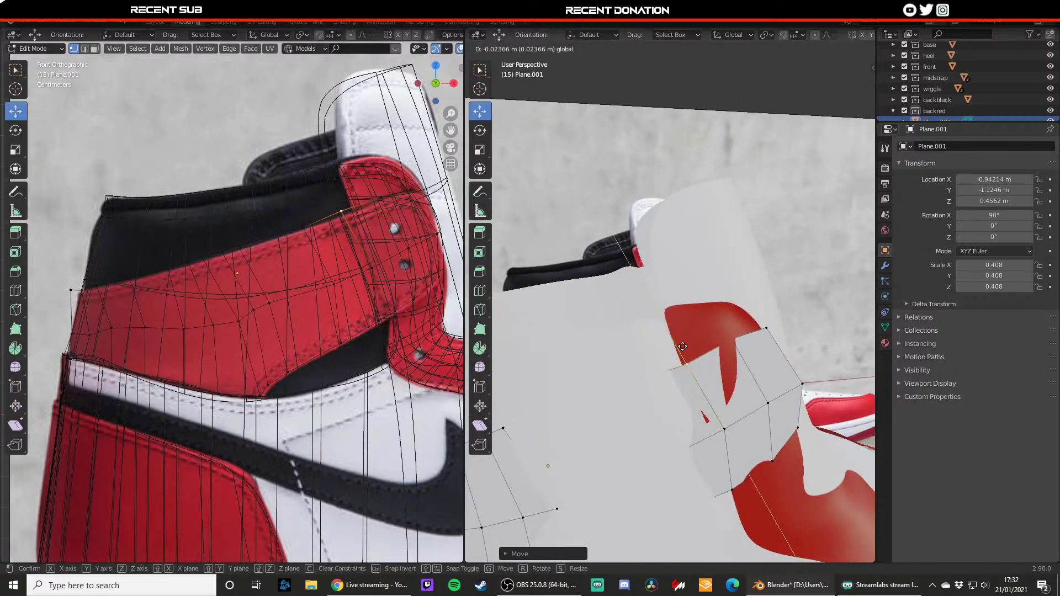
pyautogui.click(720, 341)
pyautogui.moveTo(680, 346); pyautogui.dragTo(725, 331)
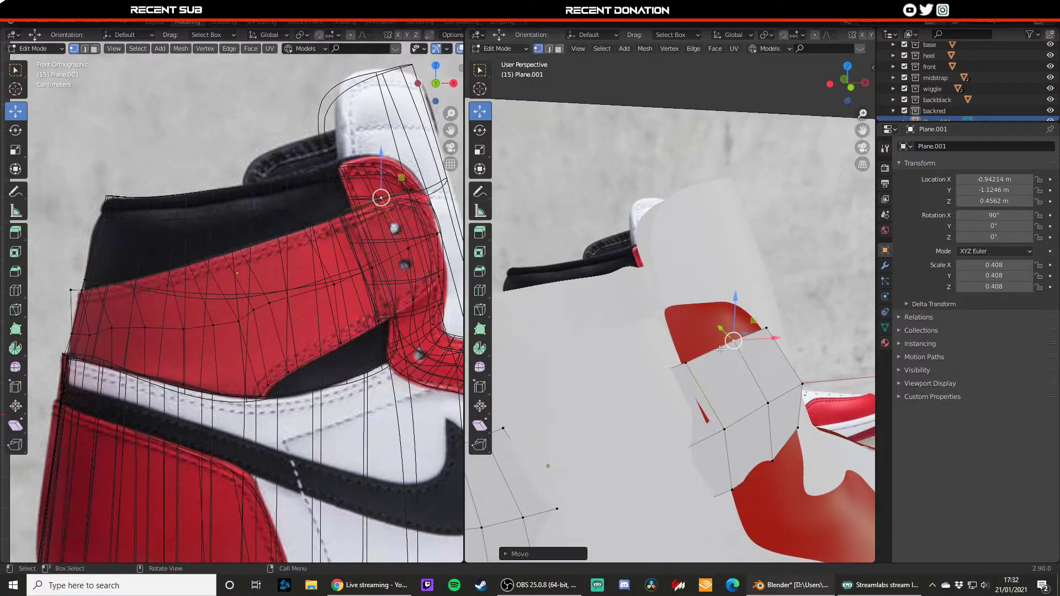
# - Pull the third column's middle vertex and the second column's lower vertex, counted from the front, along Y and check the strap's shape
pyautogui.click(716, 424)
pyautogui.press('g')
pyautogui.click(716, 425)
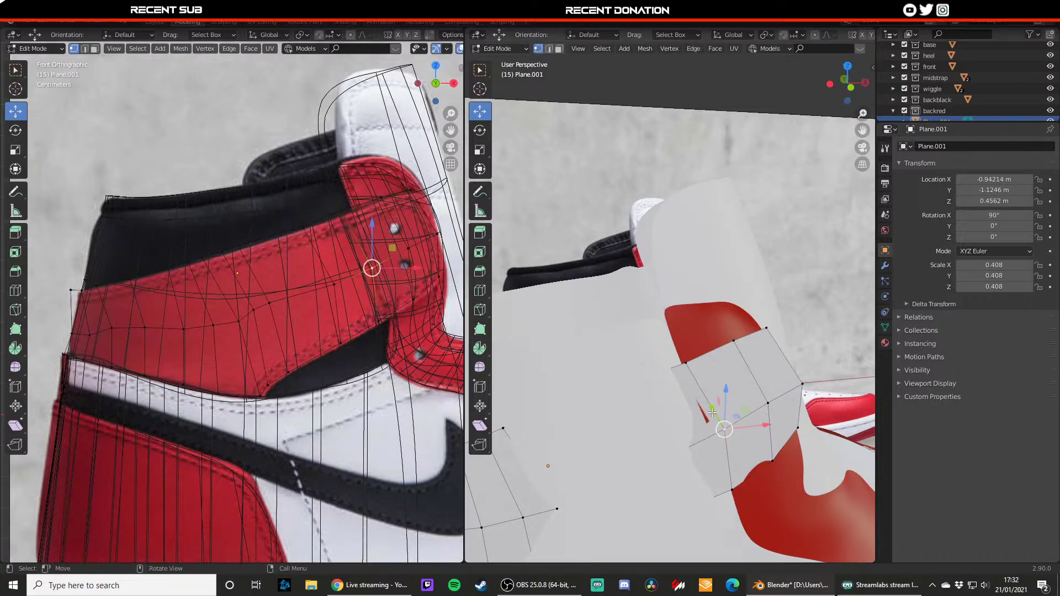
pyautogui.click(759, 447)
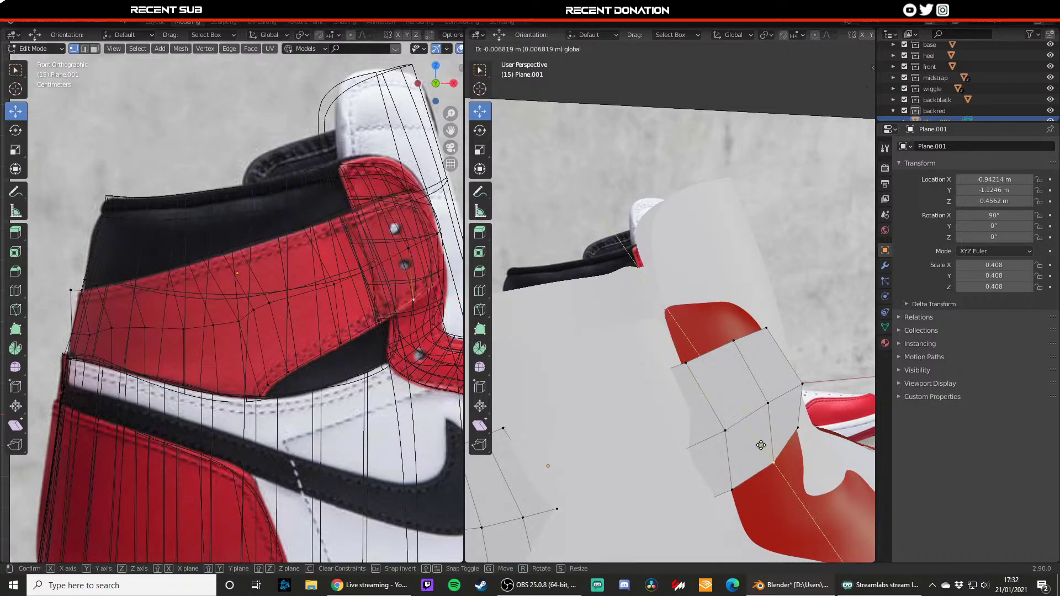
pyautogui.press('Tab')
pyautogui.moveTo(760, 447); pyautogui.dragTo(691, 444, button='middle')
pyautogui.press('Tab')
# - Select the hidden lower-edge vertex of the fourth column from the strap's front in wireframe shading and move it toward the shoe surface
pyautogui.press('z')
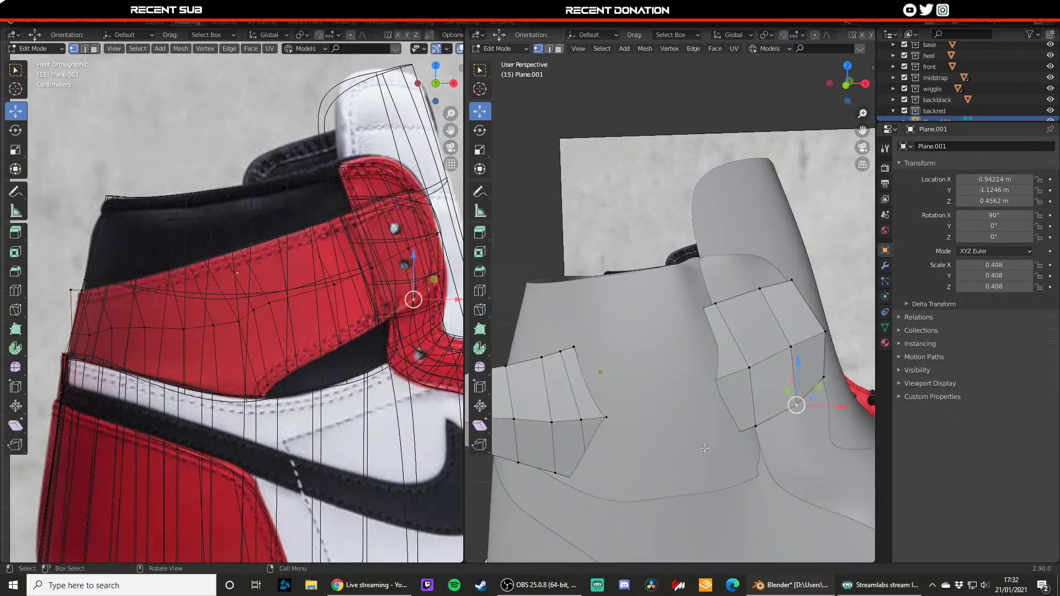
pyautogui.click(712, 443)
pyautogui.press('z')
pyautogui.press('z')
pyautogui.press('z')
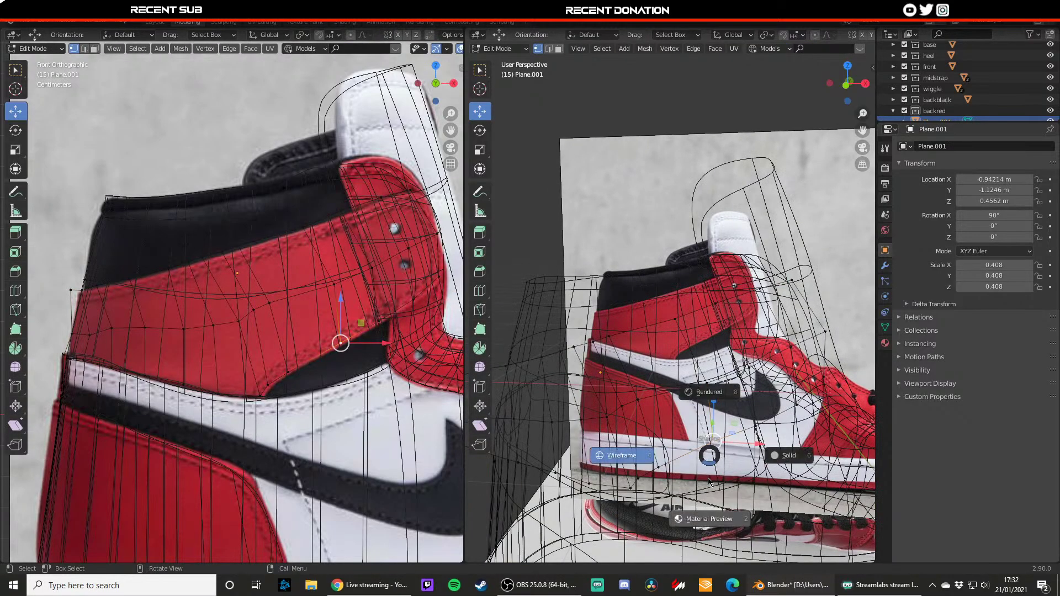
pyautogui.press('g')
pyautogui.moveTo(715, 420); pyautogui.dragTo(713, 419)
# - Assign the existing red material to the ankle strap, then return to editing its mesh
pyautogui.press('Tab')
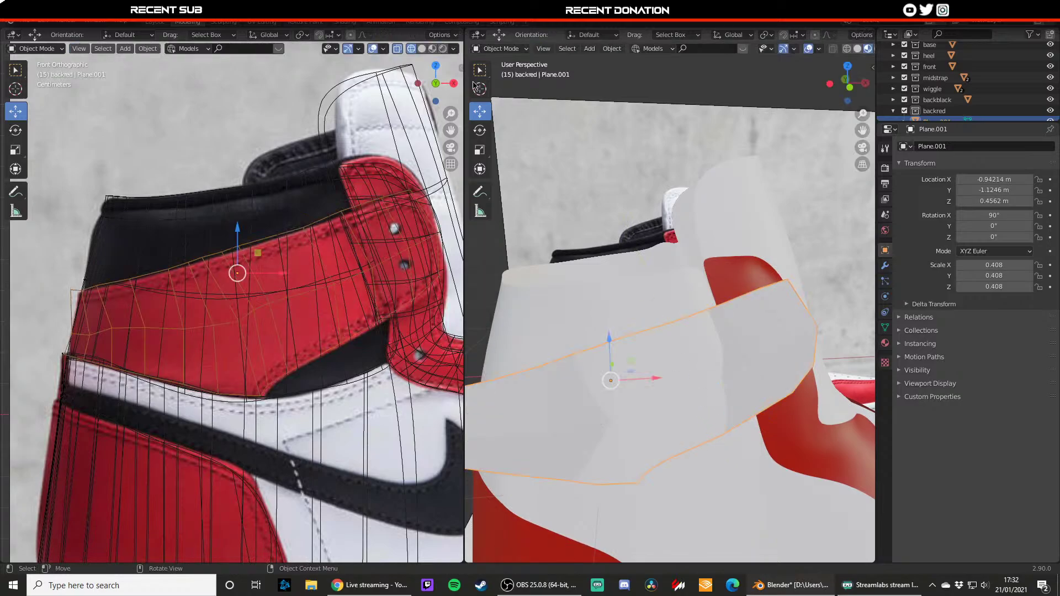
pyautogui.click(343, 22)
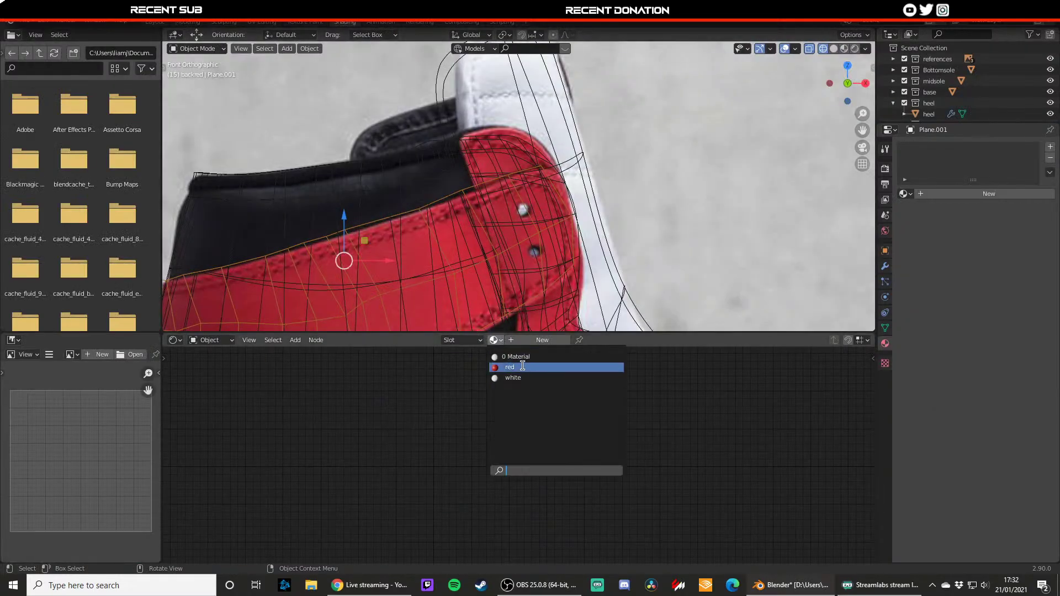
pyautogui.click(191, 22)
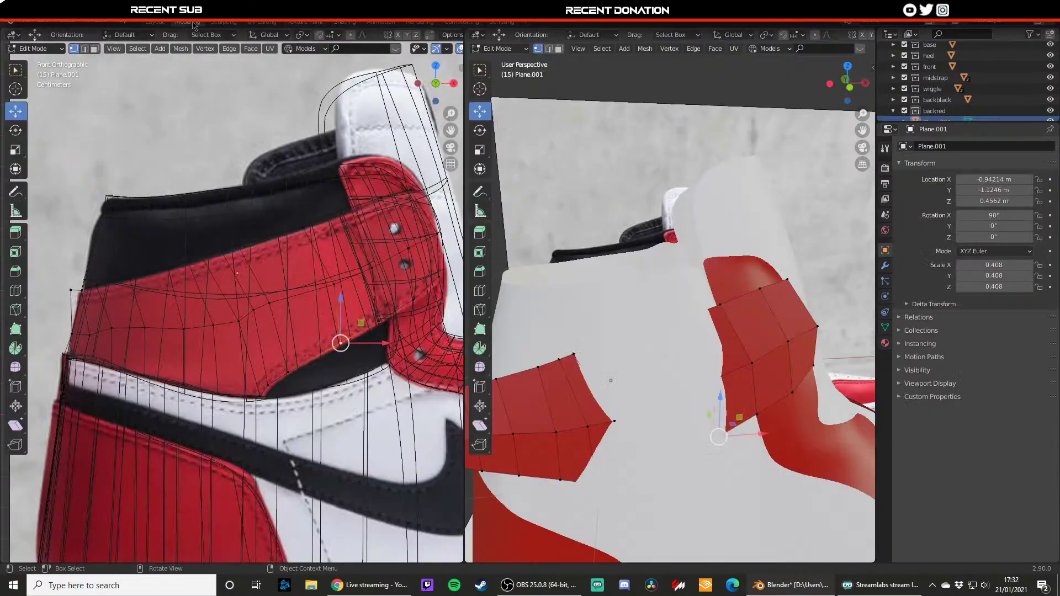
# - Pull the lower, middle and upper vertices of the fourth column from the strap's front outward along Y
pyautogui.moveTo(507, 352); pyautogui.dragTo(666, 402, button='middle')
pyautogui.press('g')
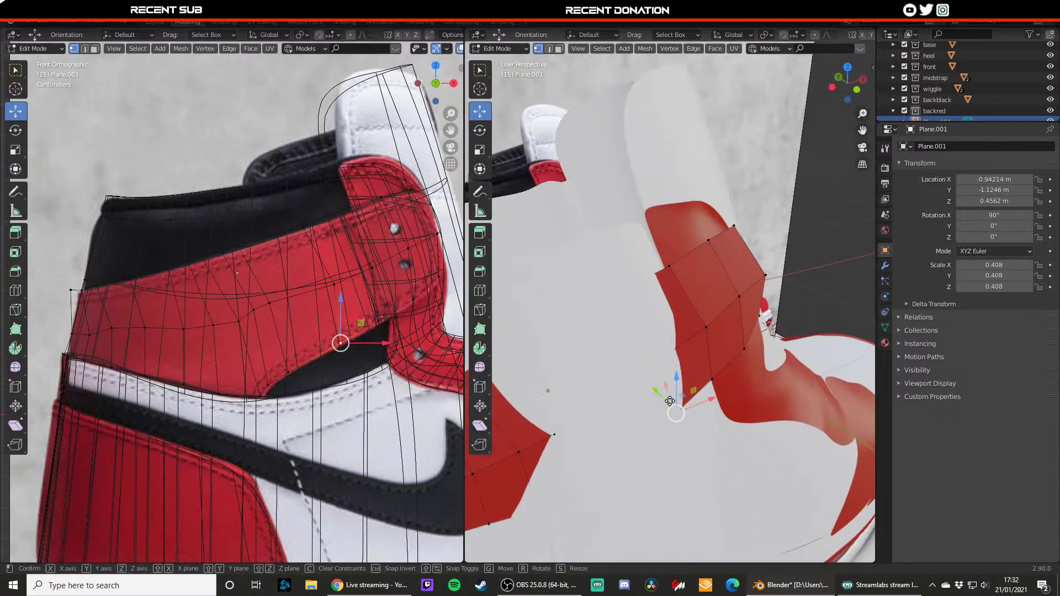
pyautogui.click(648, 345)
pyautogui.click(619, 282)
pyautogui.press('z')
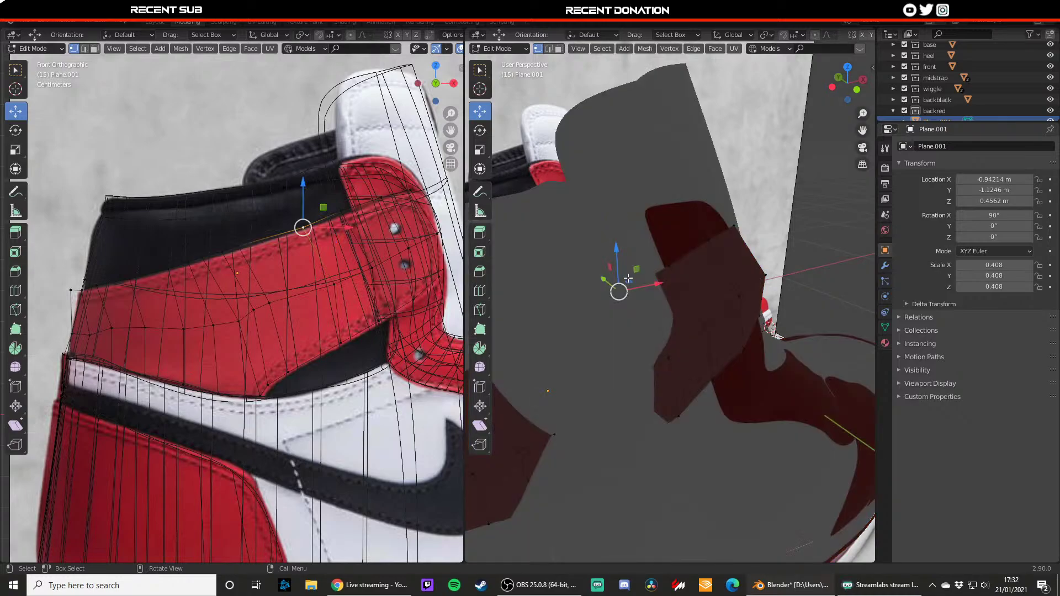
pyautogui.hotkey('alt', 'z')
pyautogui.hotkey('alt', 'z')
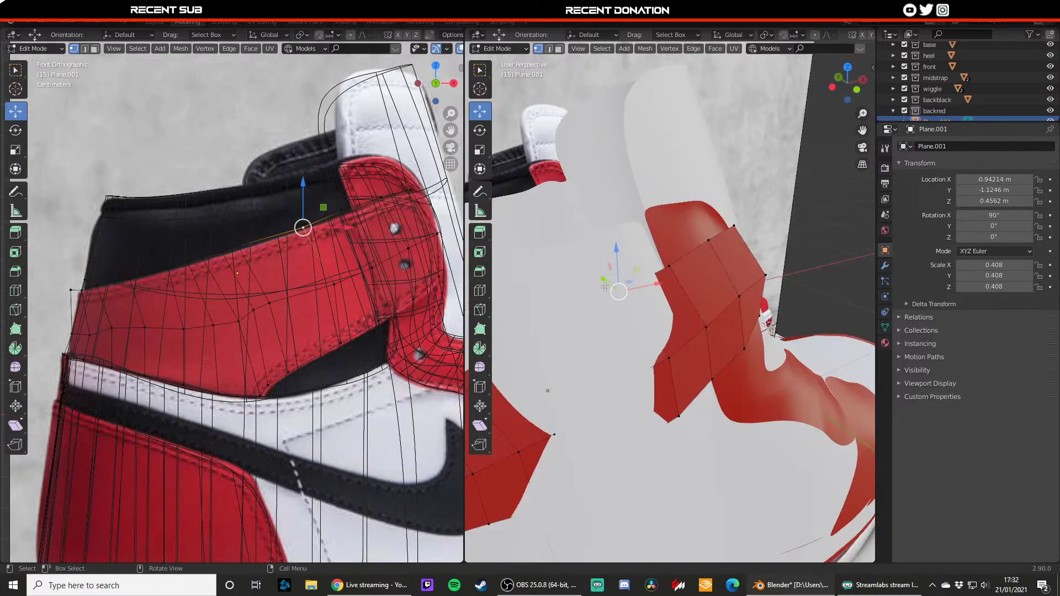
pyautogui.press('g')
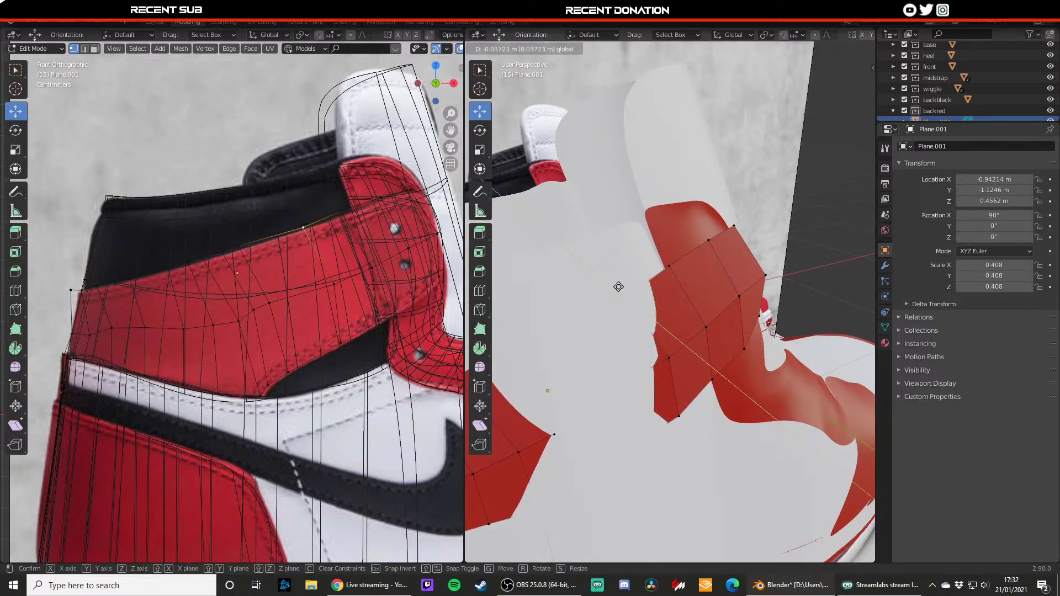
pyautogui.click(623, 287)
# - Pull the middle and upper vertices of the sixth column from the strap's front outward along Y
pyautogui.moveTo(622, 287); pyautogui.dragTo(635, 290, button='middle')
pyautogui.click(671, 381)
pyautogui.press('z')
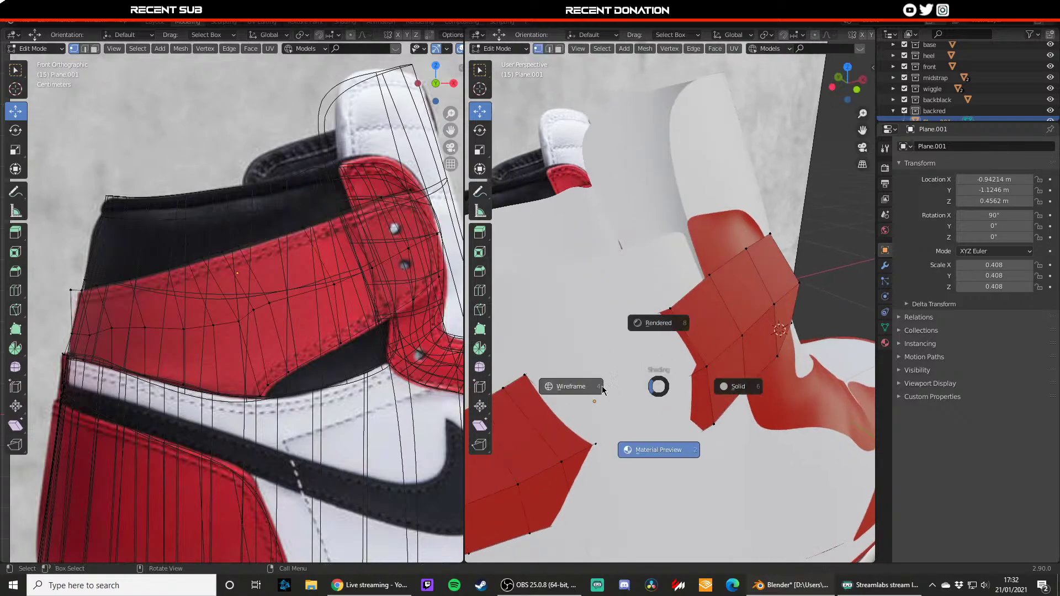
pyautogui.click(600, 389)
pyautogui.hotkey('alt', 'z')
pyautogui.press('g')
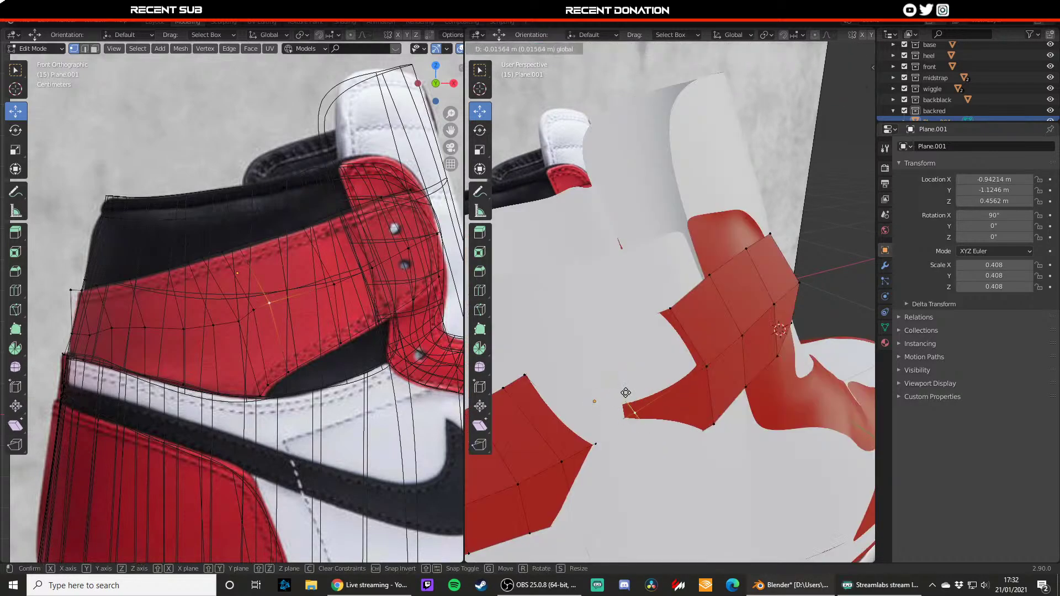
pyautogui.click(626, 393)
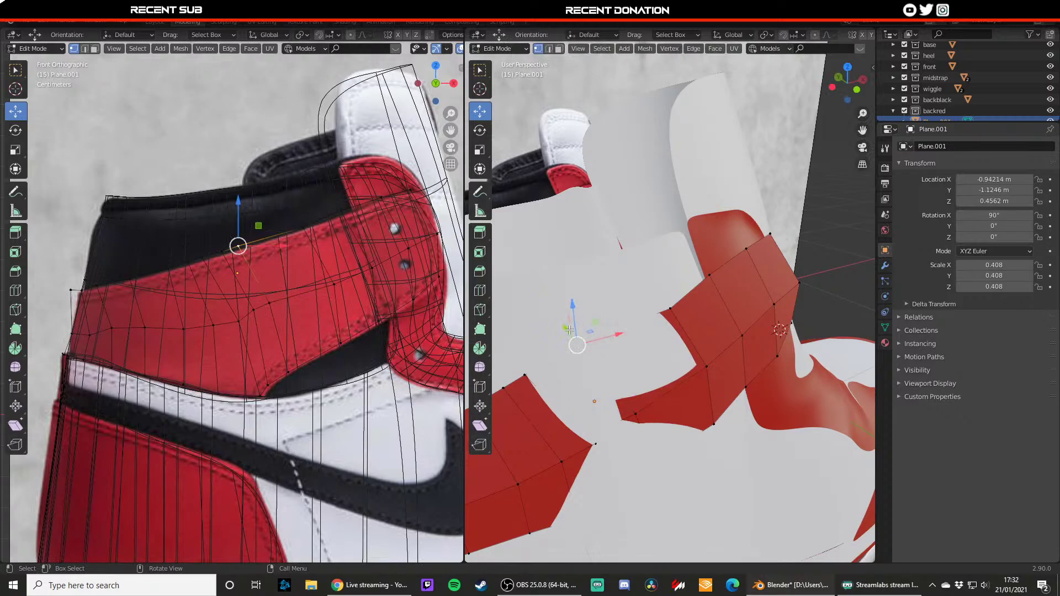
pyautogui.moveTo(565, 329); pyautogui.dragTo(575, 339)
# - Pull the fifth column's vertices and the sixth column's lower vertex, counted from the front, outward along Y over the shoe surface
pyautogui.hotkey('ctrl', 'r')
pyautogui.click(636, 345)
pyautogui.click(640, 346)
pyautogui.click(674, 384)
pyautogui.moveTo(664, 373); pyautogui.dragTo(668, 380)
pyautogui.click(653, 457)
pyautogui.moveTo(648, 435); pyautogui.dragTo(649, 437)
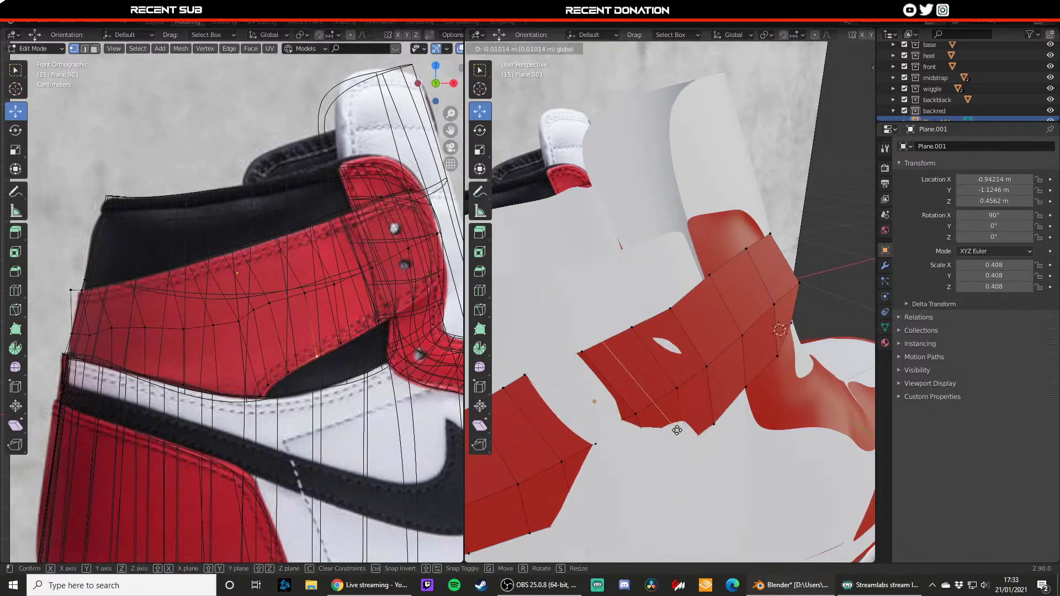
pyautogui.click(647, 456)
pyautogui.moveTo(644, 445); pyautogui.dragTo(652, 456)
# - Pull the lower-edge vertices just behind the sixth column from the front outward along Y to close the gap in the strap
pyautogui.click(613, 425)
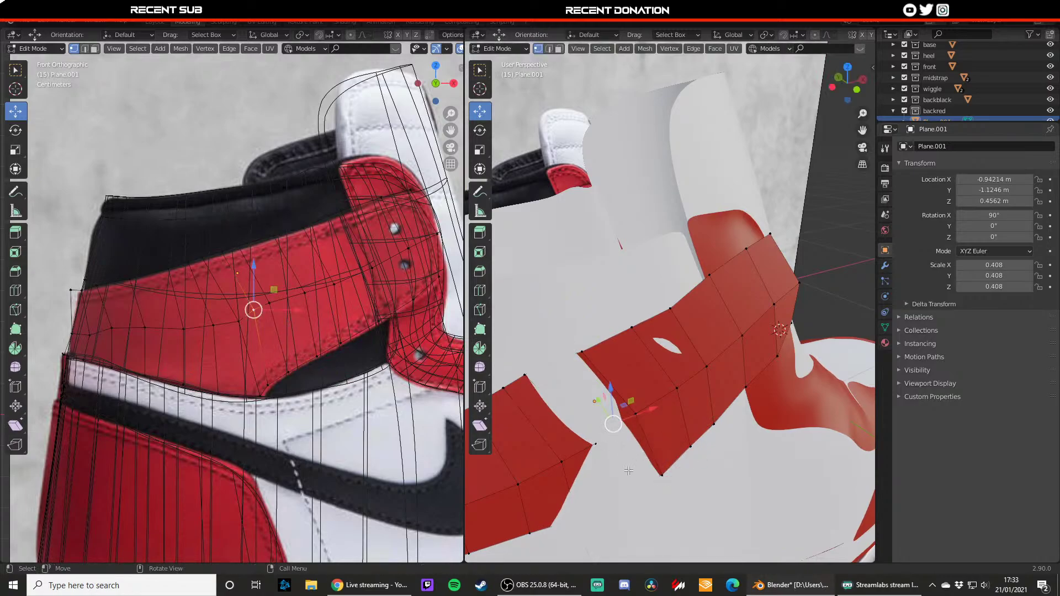
pyautogui.click(588, 502)
pyautogui.moveTo(568, 500)
pyautogui.mouseDown()
pyautogui.moveTo(618, 498)
pyautogui.moveTo(597, 486)
pyautogui.moveTo(570, 505)
pyautogui.mouseUp()
pyautogui.press('z')
pyautogui.click(614, 436)
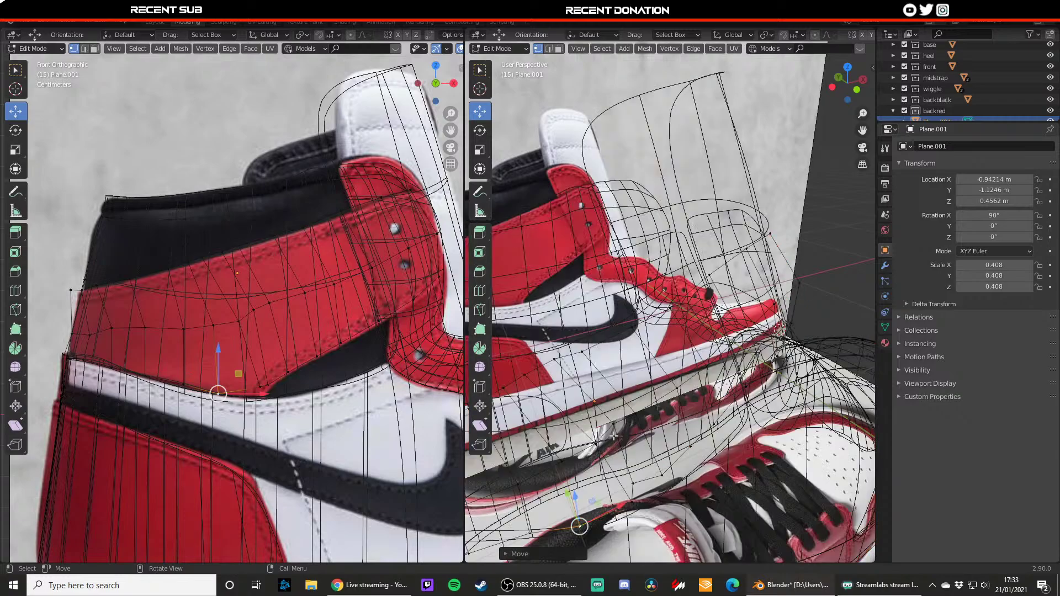
pyautogui.click(633, 477)
pyautogui.press('z')
pyautogui.moveTo(626, 462); pyautogui.dragTo(606, 441)
pyautogui.click(607, 434)
pyautogui.click(632, 499)
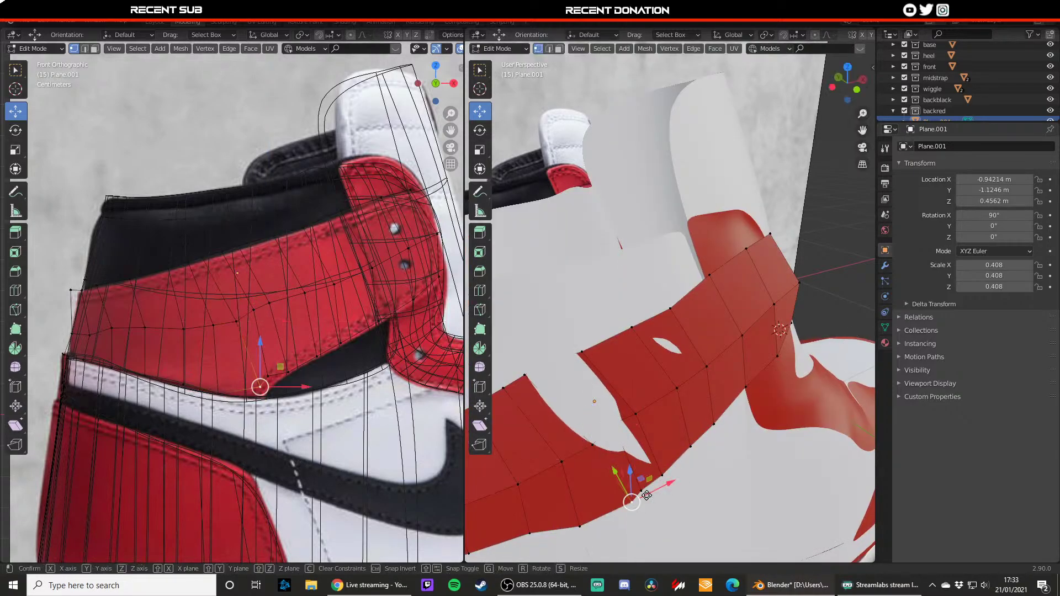
pyautogui.moveTo(648, 493); pyautogui.dragTo(634, 499)
# - Pull the next middle-row and upper-edge vertices behind the strap's sixth column outward along Y
pyautogui.click(621, 427)
pyautogui.moveTo(602, 413); pyautogui.dragTo(603, 416)
pyautogui.keyDown('shift'); pyautogui.moveTo(604, 415); pyautogui.dragTo(634, 433, button='middle'); pyautogui.keyUp('shift')
pyautogui.click(586, 377)
pyautogui.moveTo(575, 360); pyautogui.dragTo(580, 365)
# - Adjust the remaining mid-strap vertices along Y and pull the fifth column's upper vertex, counted from the front, clear of the shoe surface
pyautogui.click(605, 453)
pyautogui.moveTo(609, 442); pyautogui.dragTo(614, 446)
pyautogui.hotkey('ctrl', 'z')
pyautogui.moveTo(614, 446); pyautogui.dragTo(627, 443, button='middle')
pyautogui.moveTo(623, 443); pyautogui.dragTo(626, 447)
pyautogui.click(615, 384)
pyautogui.moveTo(597, 370); pyautogui.dragTo(601, 378)
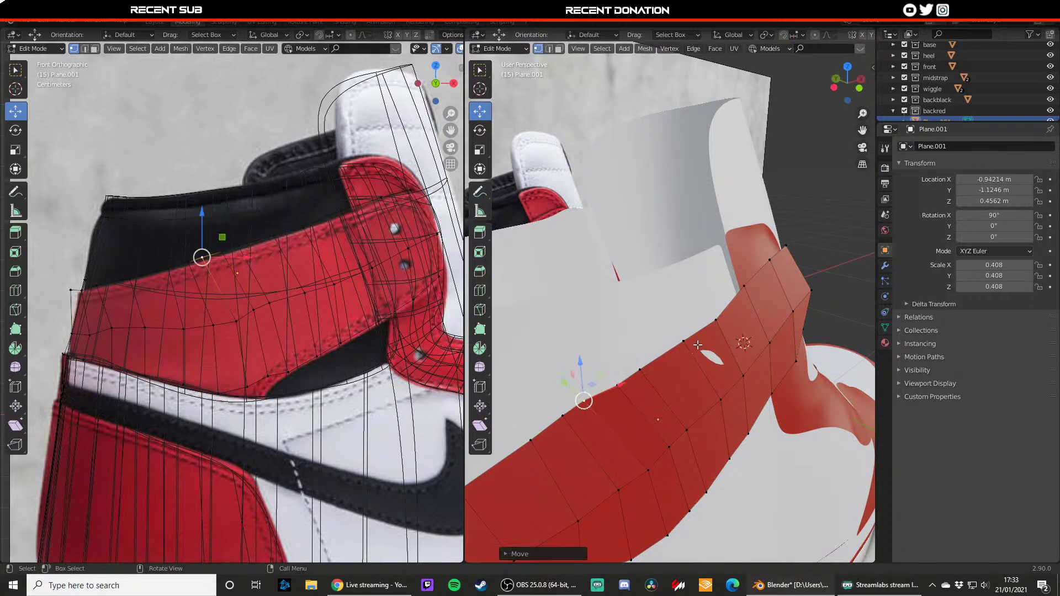
pyautogui.click(672, 339)
pyautogui.moveTo(671, 334); pyautogui.dragTo(672, 347)
# - Check the strap from behind and move the middle vertex of the fifth column from the heel end along Y toward the shoe
pyautogui.press('Tab')
pyautogui.scroll(-4, 672, 350)
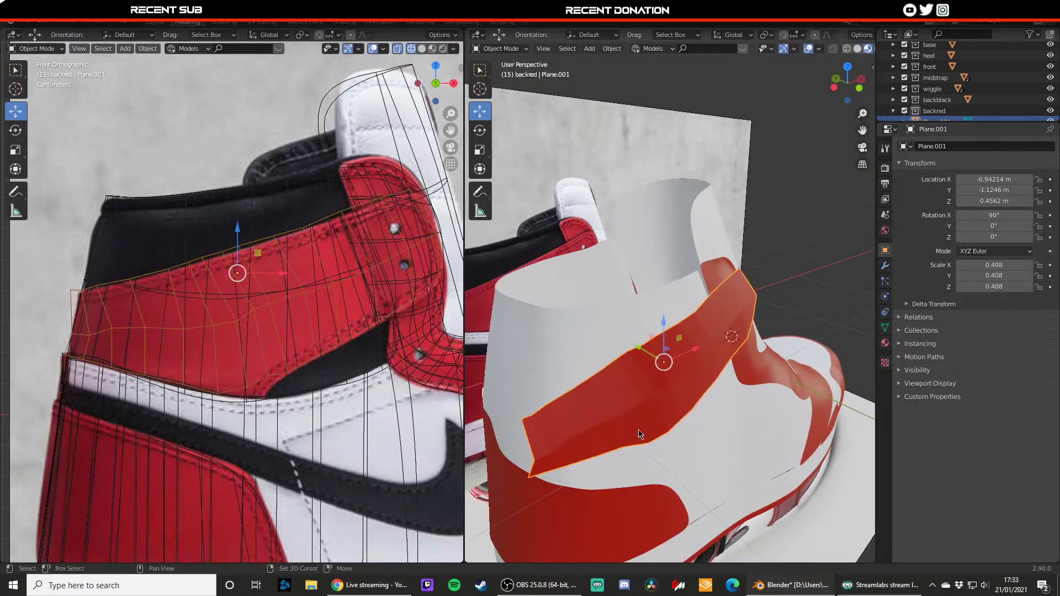
pyautogui.moveTo(639, 433); pyautogui.dragTo(565, 418, button='middle')
pyautogui.keyDown('shift'); pyautogui.moveTo(569, 465); pyautogui.dragTo(702, 453, button='middle'); pyautogui.keyUp('shift')
pyautogui.scroll(2, 595, 447)
pyautogui.press('Tab')
pyautogui.click(650, 400)
pyautogui.press('g')
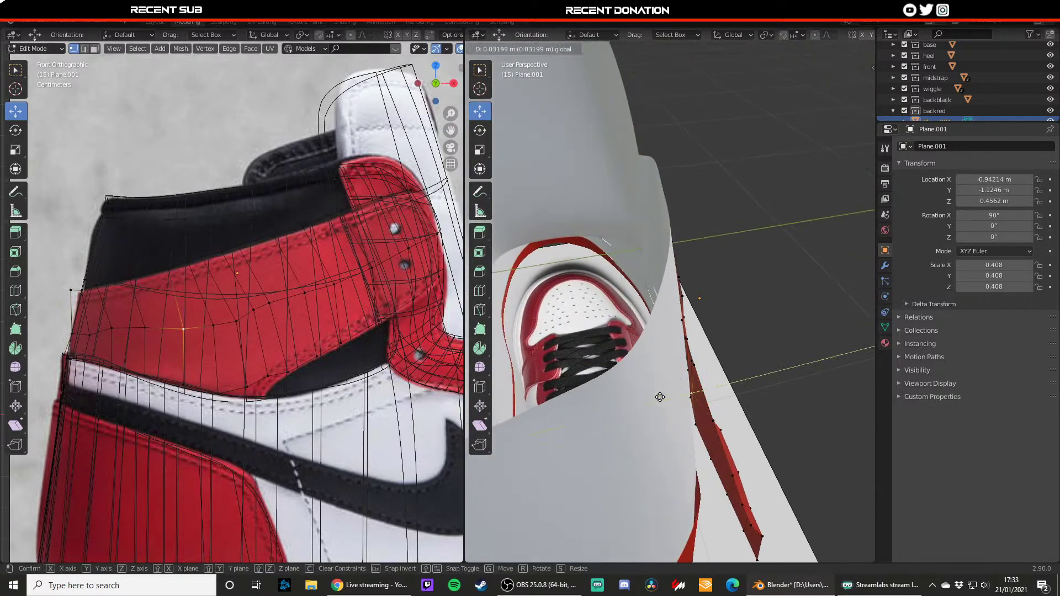
pyautogui.click(654, 397)
# - Refine the fifth column's middle vertex, counted from the heel end, and move its upper vertex along Y toward the shoe
pyautogui.moveTo(687, 378); pyautogui.dragTo(650, 366, button='middle')
pyautogui.click(633, 355)
pyautogui.click(651, 402)
pyautogui.moveTo(627, 393); pyautogui.dragTo(631, 394)
pyautogui.click(639, 353)
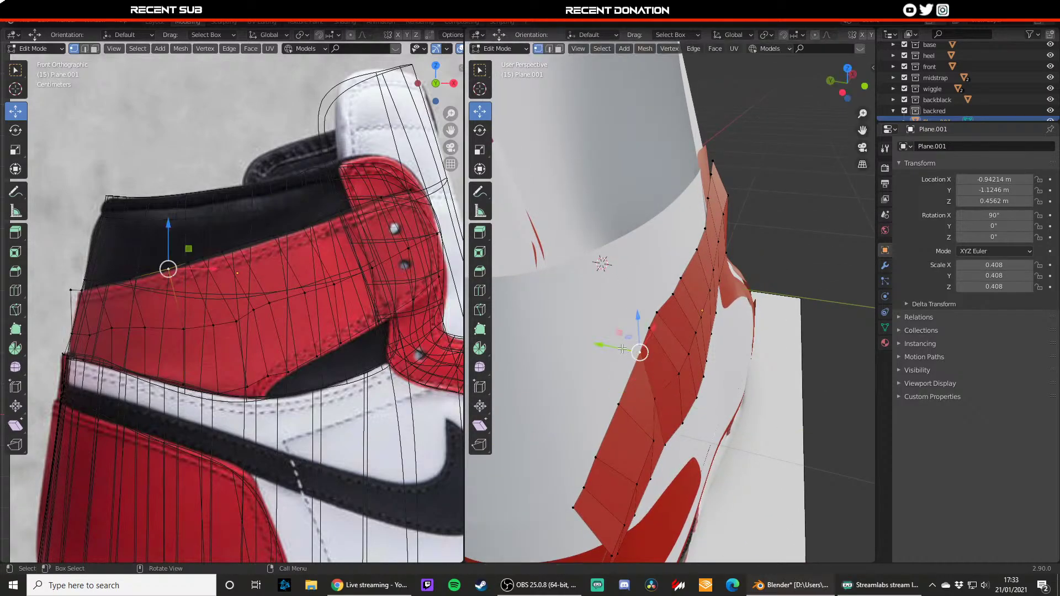
pyautogui.moveTo(620, 348); pyautogui.dragTo(600, 340)
pyautogui.click(608, 339)
# - Move the upper, middle and lower vertices of the fourth column from the heel end along Y toward the shoe surface
pyautogui.click(656, 434)
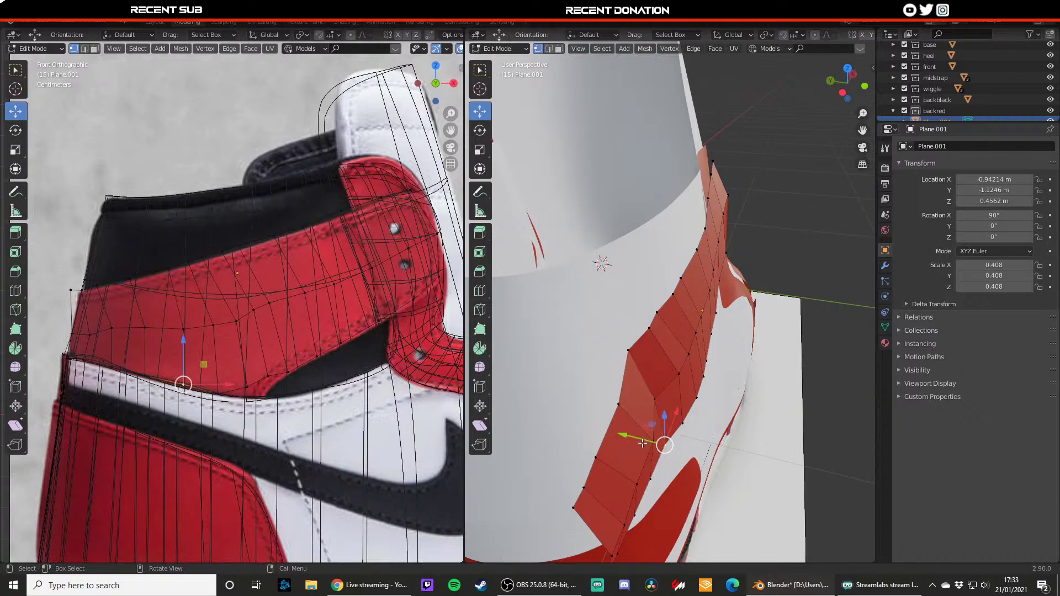
pyautogui.press('g')
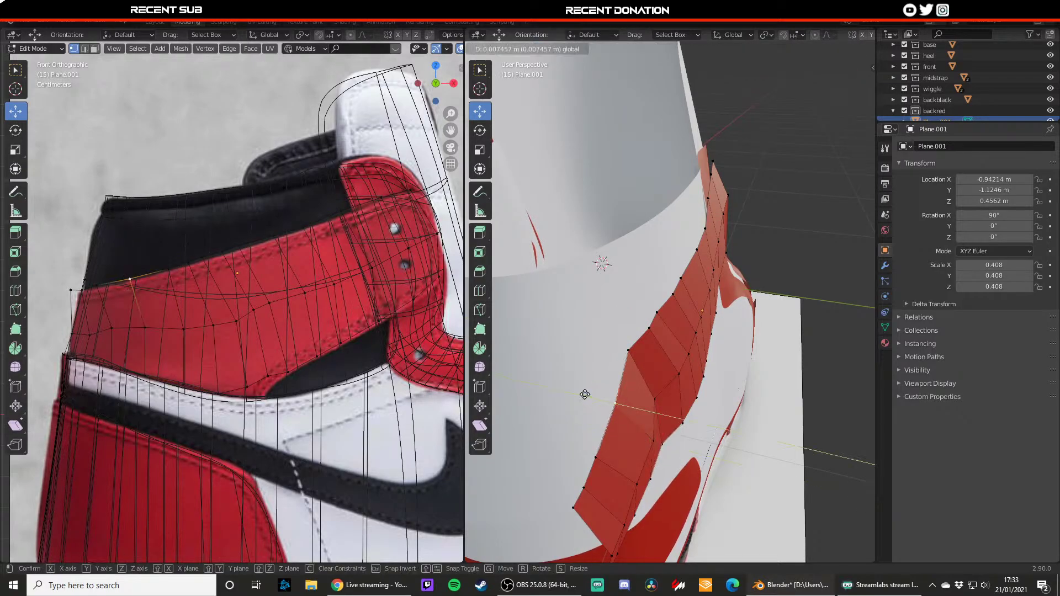
pyautogui.moveTo(559, 385); pyautogui.dragTo(559, 385)
pyautogui.click(652, 442)
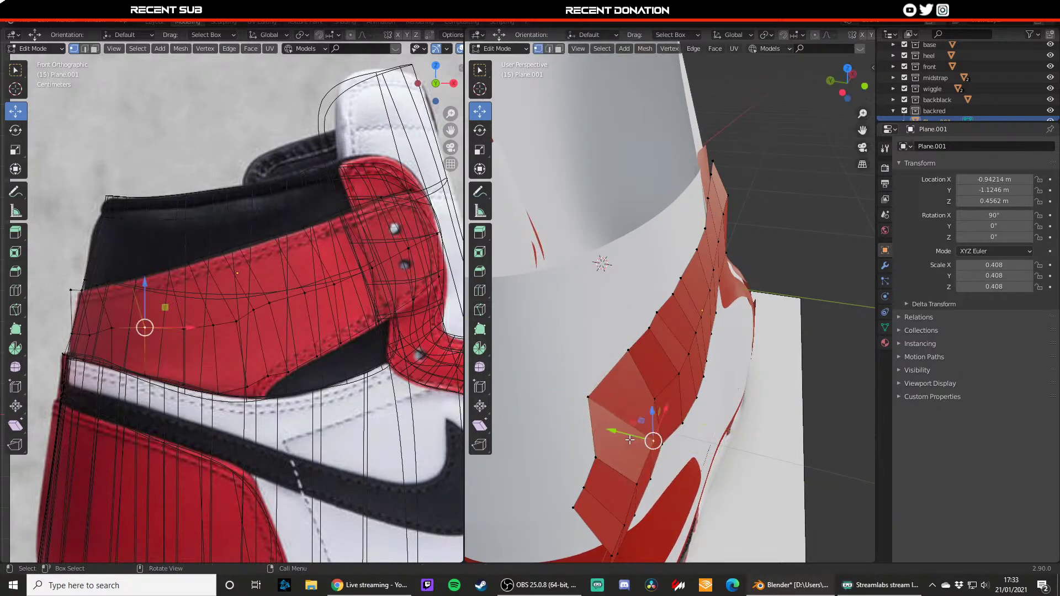
pyautogui.moveTo(621, 432); pyautogui.dragTo(589, 422)
pyautogui.click(594, 424)
pyautogui.click(635, 469)
pyautogui.press('g')
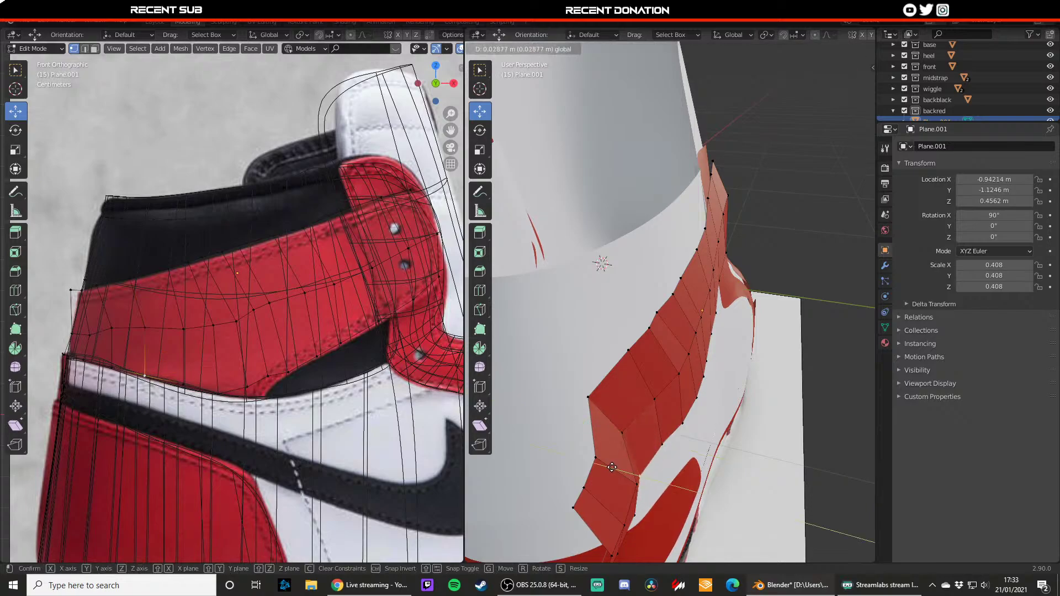
pyautogui.moveTo(604, 462); pyautogui.dragTo(603, 462)
# - Move the upper and middle vertices of the third column from the heel end along Y toward the shoe surface
pyautogui.moveTo(603, 462); pyautogui.dragTo(591, 436, button='middle')
pyautogui.click(539, 390)
pyautogui.press('g')
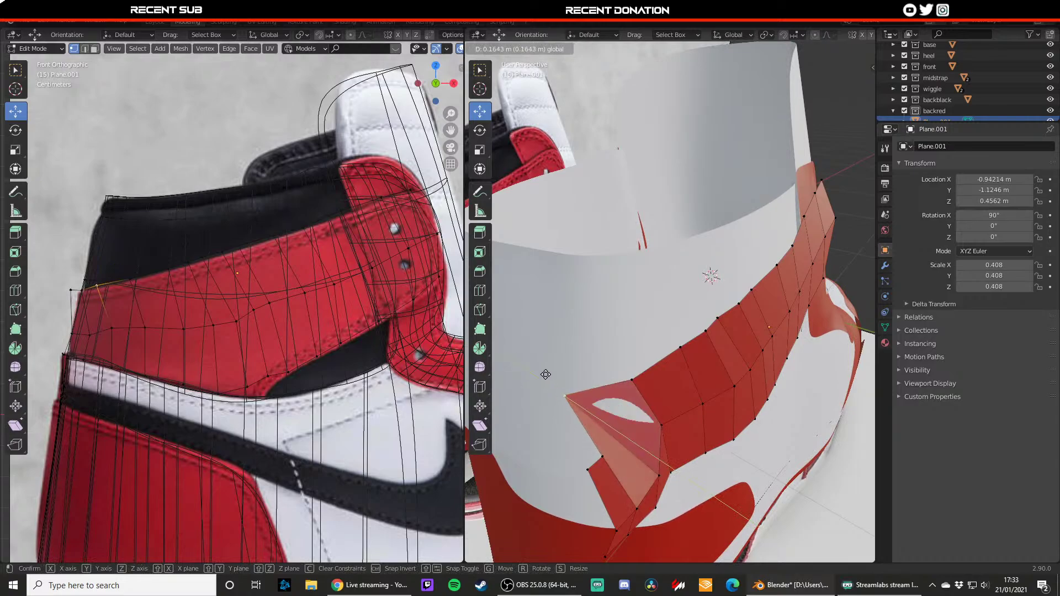
pyautogui.click(570, 388)
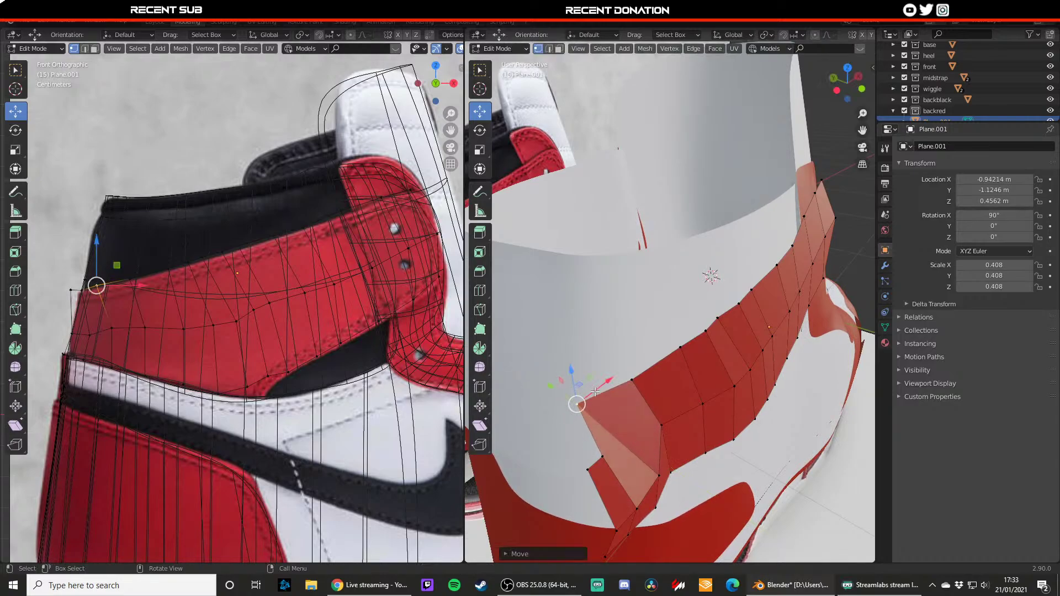
pyautogui.moveTo(595, 392); pyautogui.dragTo(545, 398, button='middle')
pyautogui.click(573, 445)
pyautogui.moveTo(575, 444); pyautogui.dragTo(535, 467, button='middle')
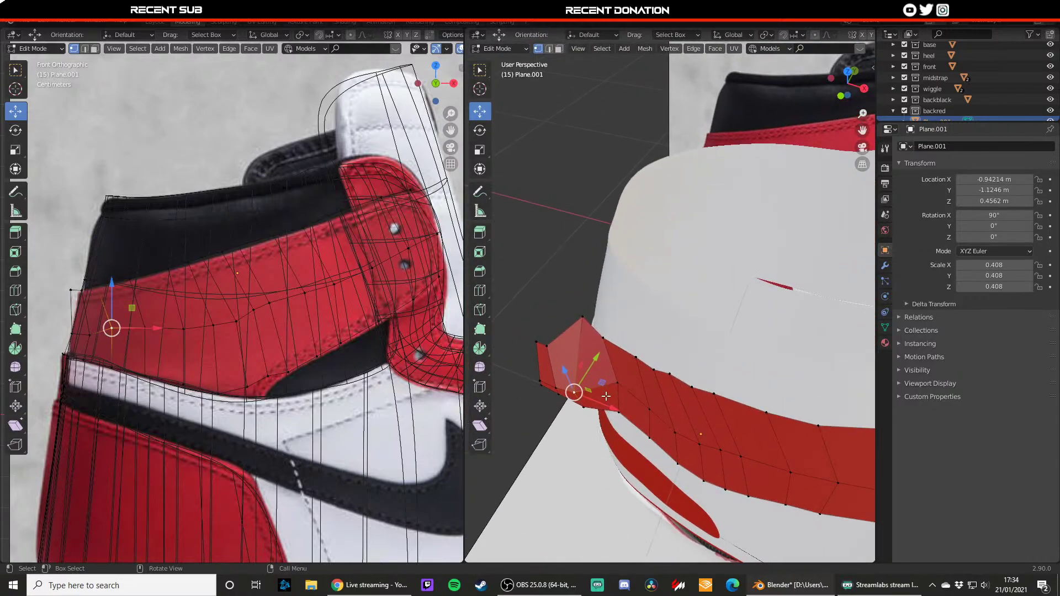
pyautogui.press('g')
pyautogui.press('y')
# - Try to reposition the third column's lower vertex, counted from the heel end, within the YZ plane and along Y, and undo it
pyautogui.hotkey('shift', 'x')
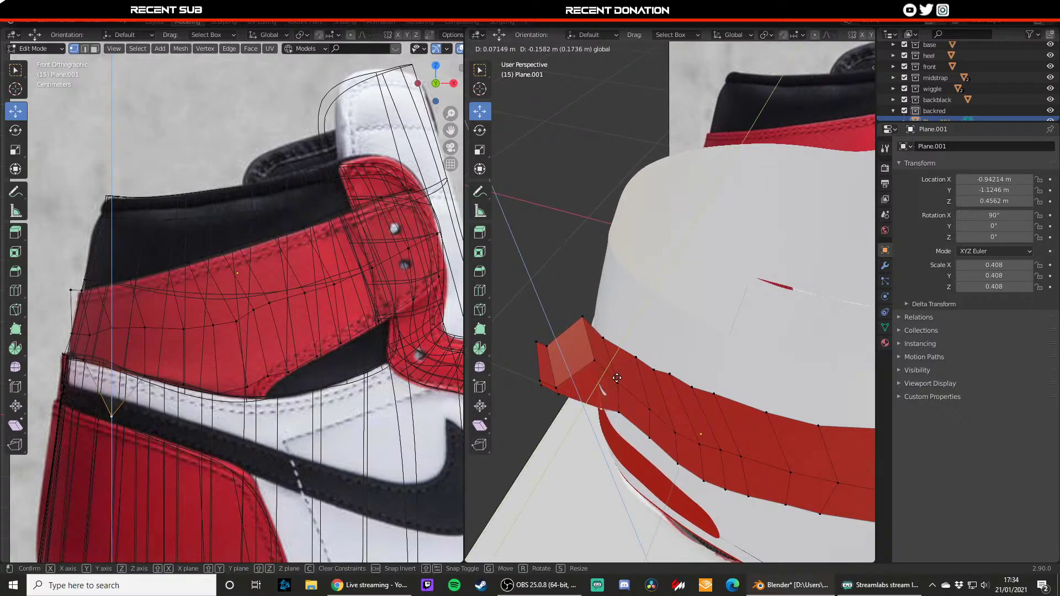
pyautogui.moveTo(617, 378); pyautogui.dragTo(617, 378)
pyautogui.moveTo(616, 378); pyautogui.dragTo(671, 329, button='middle')
pyautogui.moveTo(635, 445); pyautogui.dragTo(635, 447)
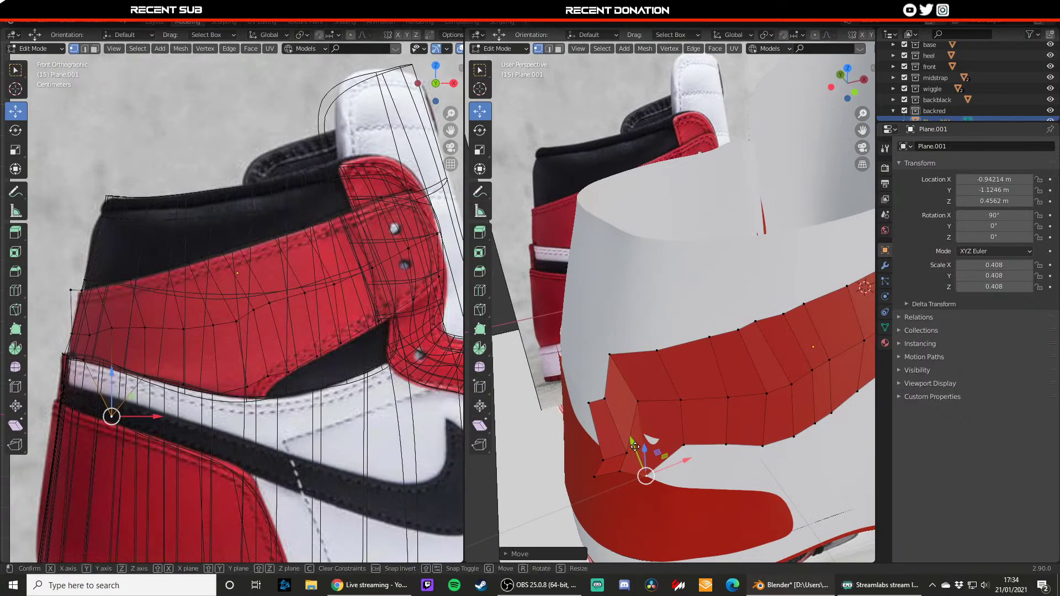
pyautogui.press('y')
pyautogui.click(639, 452)
pyautogui.moveTo(638, 451); pyautogui.dragTo(659, 428, button='middle')
pyautogui.hotkey('ctrl', 'z')
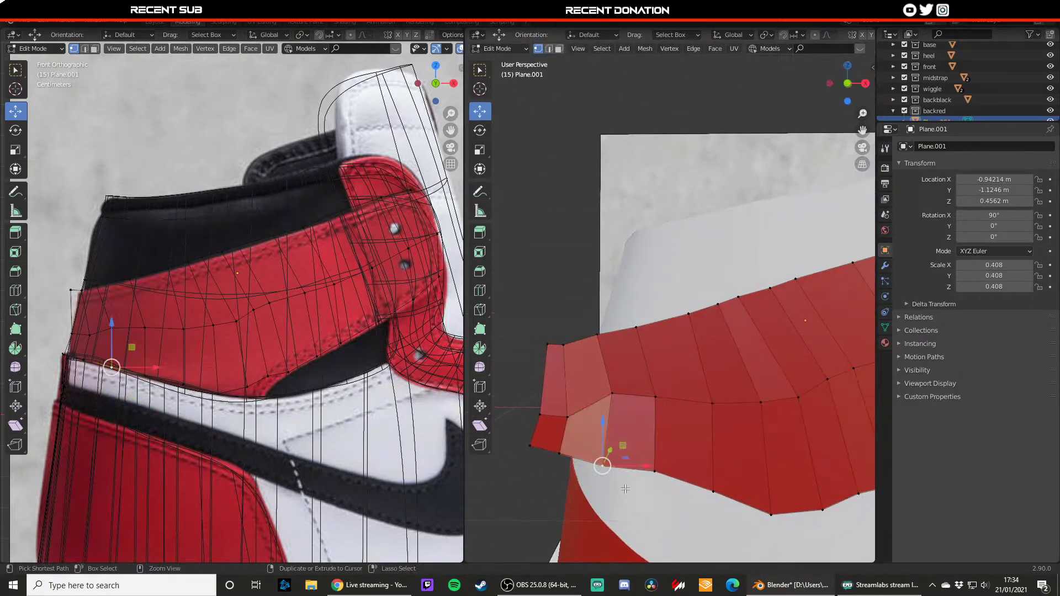
# - Move the third column's lower vertex, counted from the heel end, along Y toward the shoe surface
pyautogui.moveTo(612, 479); pyautogui.dragTo(648, 476, button='middle')
pyautogui.press('g')
pyautogui.press('y')
pyautogui.click(645, 418)
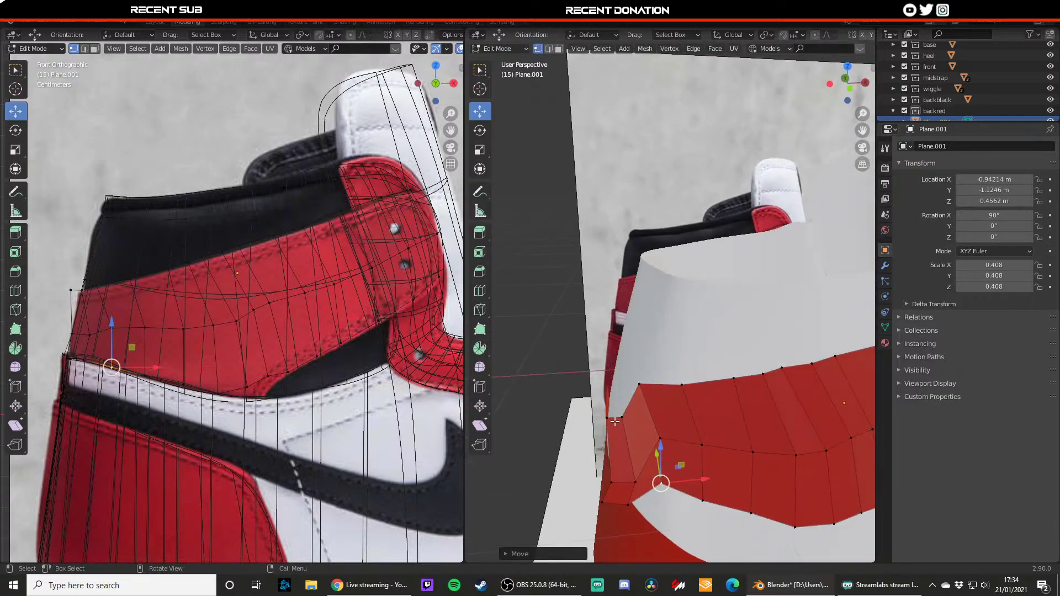
# - Try to move the second column's upper vertex, counted from the heel end, along Y, and undo it
pyautogui.moveTo(614, 421); pyautogui.dragTo(651, 419, button='middle')
pyautogui.press('g')
pyautogui.press('y')
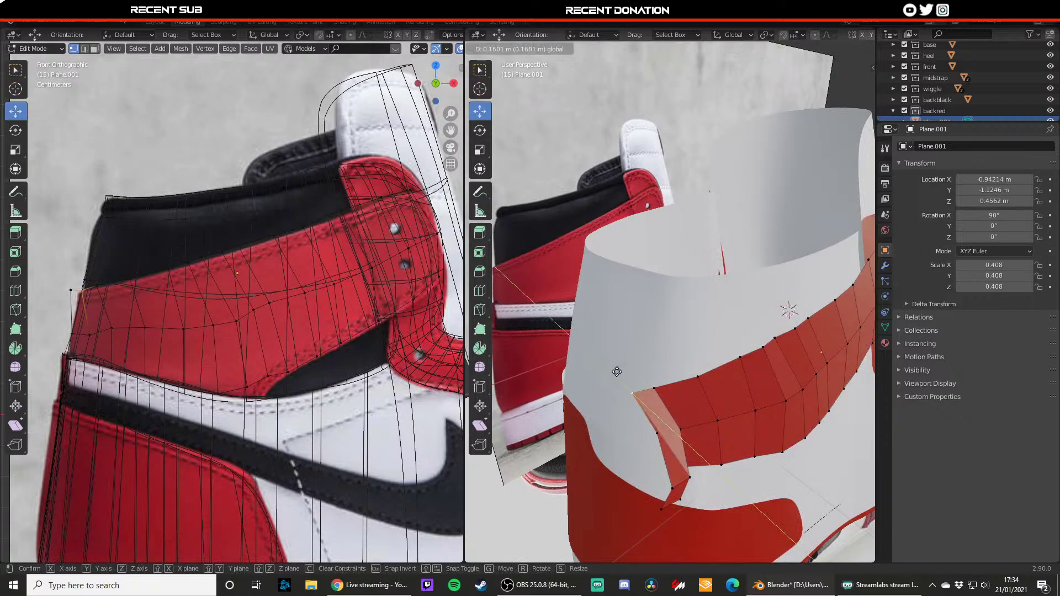
pyautogui.click(617, 372)
pyautogui.moveTo(617, 371); pyautogui.dragTo(624, 416, button='middle')
pyautogui.moveTo(654, 453); pyautogui.dragTo(594, 413, button='middle')
pyautogui.hotkey('ctrl', 'z')
# - Move all vertices of the strap's two heel-end columns together along Y toward the shoe surface
pyautogui.moveTo(550, 353); pyautogui.dragTo(620, 474)
pyautogui.moveTo(617, 447); pyautogui.dragTo(691, 479, button='middle')
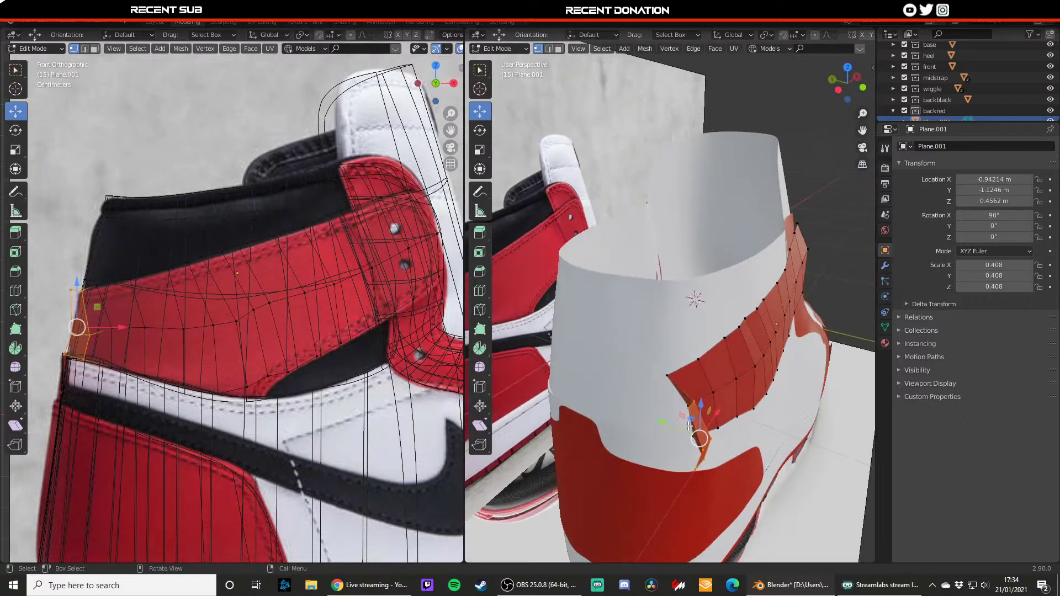
pyautogui.moveTo(689, 424); pyautogui.dragTo(648, 422)
pyautogui.click(657, 442)
pyautogui.click(638, 443)
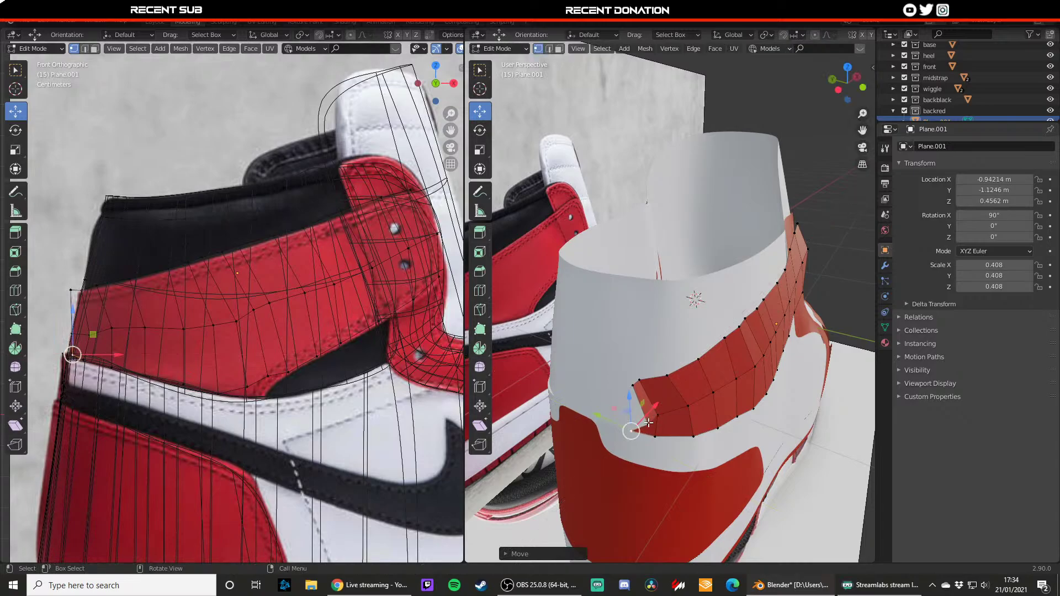
# - Move the heel-end column's middle and upper vertices along X toward the toe
pyautogui.press('g')
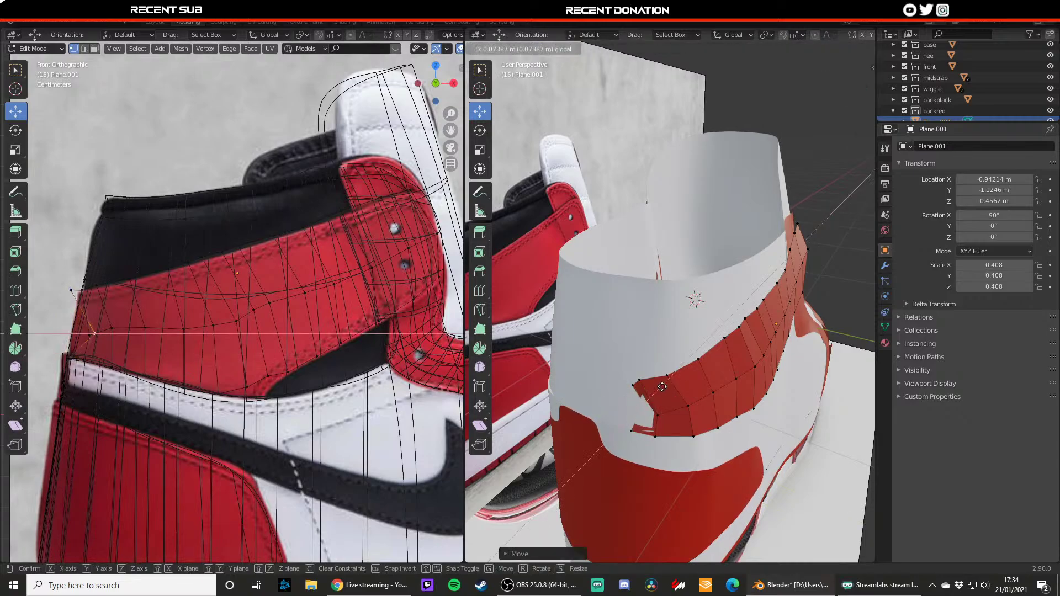
pyautogui.click(652, 394)
pyautogui.press('g')
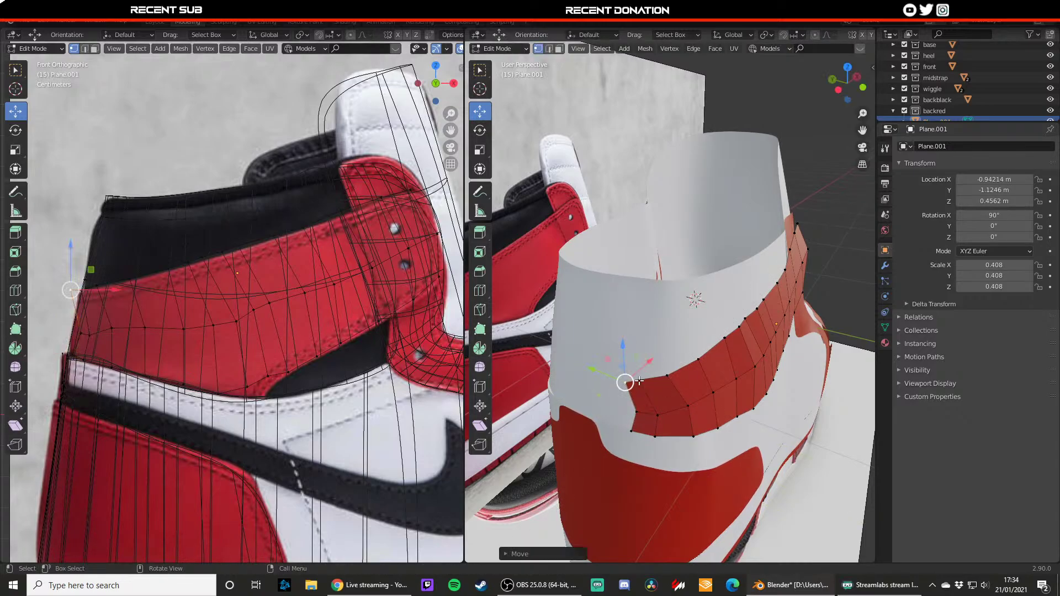
pyautogui.press('x')
pyautogui.moveTo(664, 353); pyautogui.dragTo(621, 373)
# - Move the second column's upper vertex along X toward the toe and adjust its distance from the shoe surface
pyautogui.click(641, 380)
pyautogui.moveTo(656, 367); pyautogui.dragTo(663, 361, button='middle')
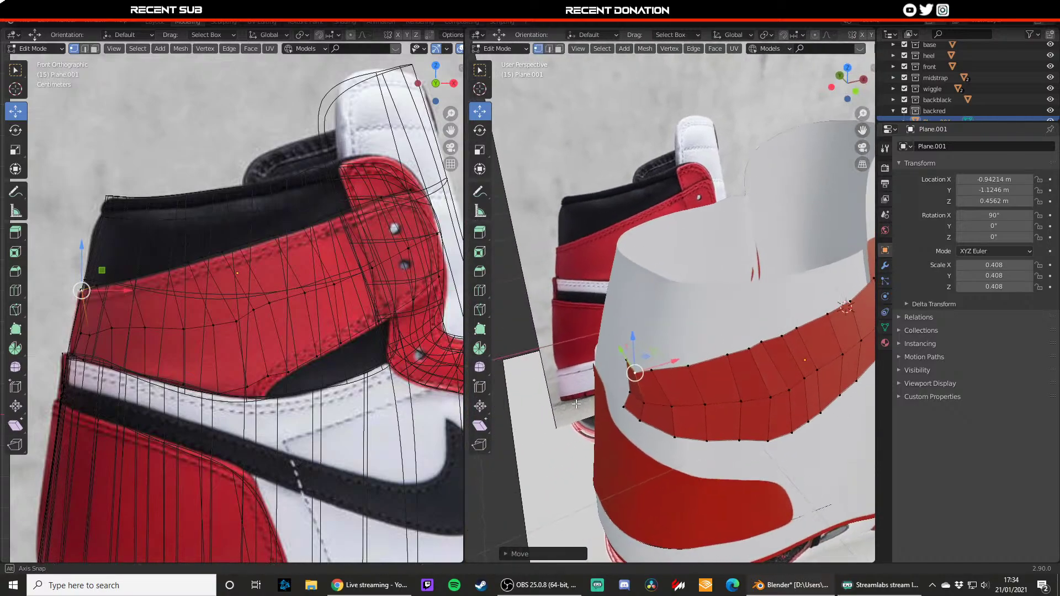
pyautogui.press('g')
pyautogui.press('x')
pyautogui.click(685, 348)
pyautogui.press('g')
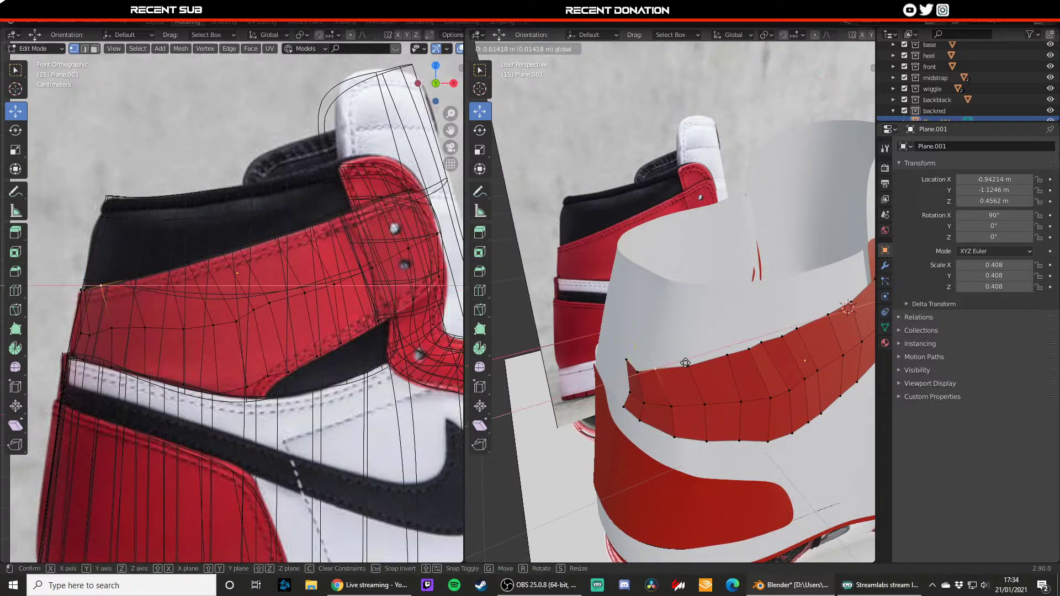
pyautogui.click(694, 371)
pyautogui.press('g')
pyautogui.click(655, 355)
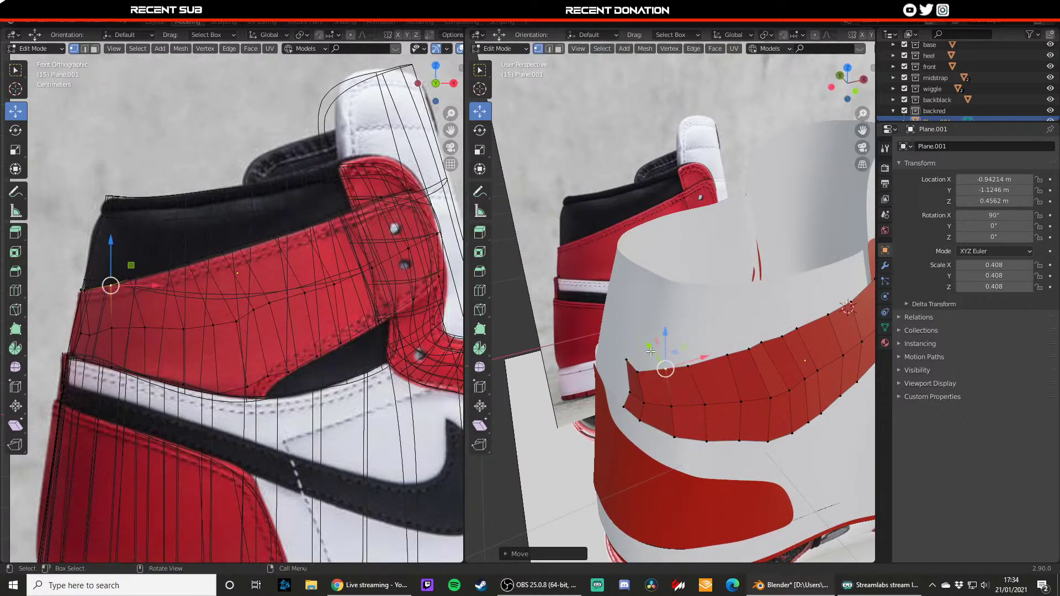
# - Check the heel-end column's fit around the shoe in wireframe shading and switch back to material preview
pyautogui.moveTo(587, 409); pyautogui.dragTo(677, 467, button='middle')
pyautogui.click(650, 464)
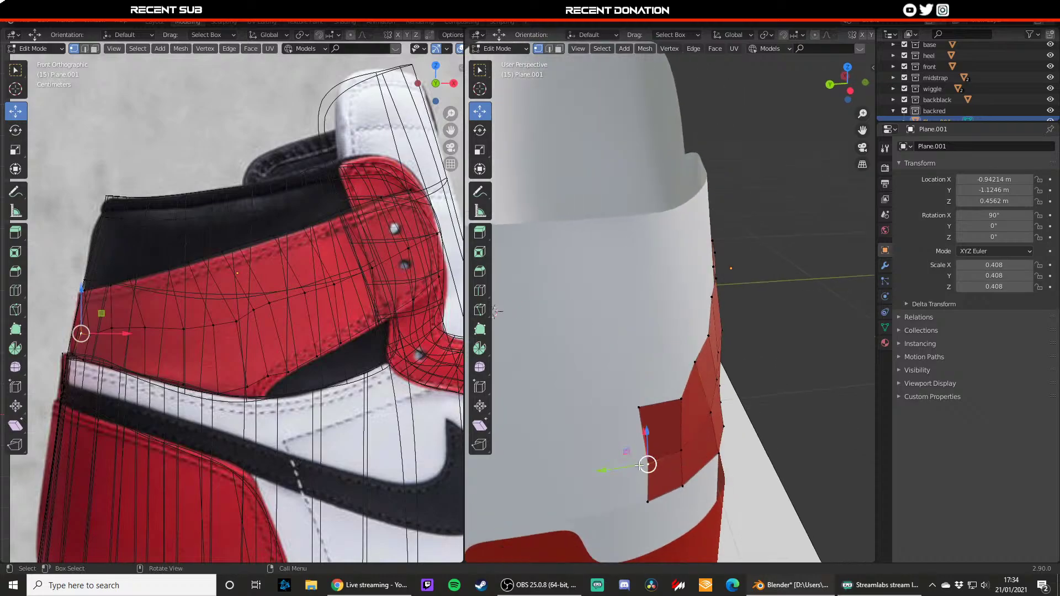
pyautogui.press('z')
pyautogui.click(569, 460)
pyautogui.press('z')
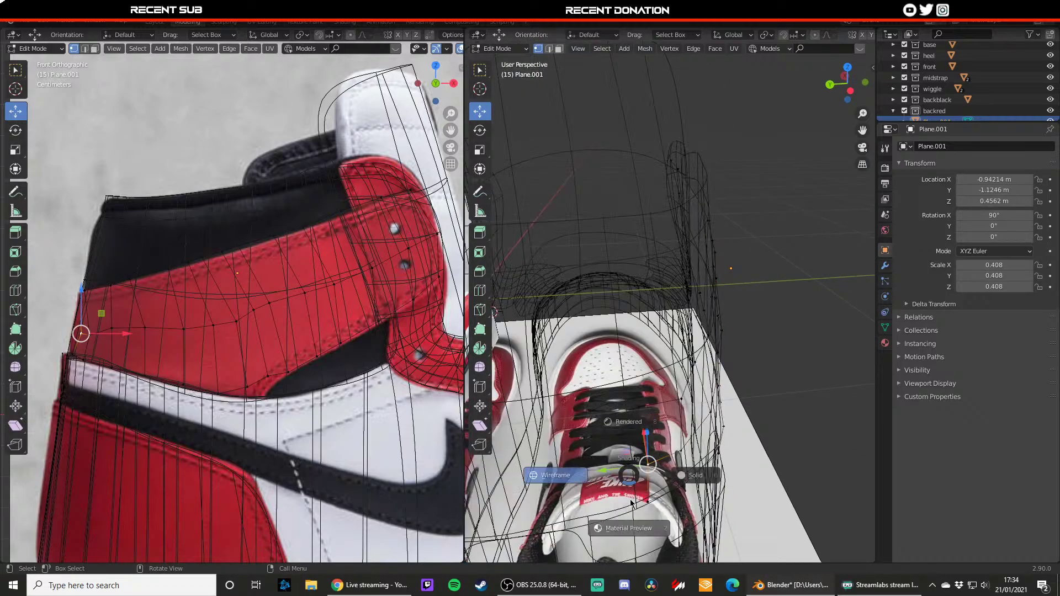
pyautogui.click(630, 522)
pyautogui.moveTo(643, 461); pyautogui.dragTo(610, 459, button='middle')
pyautogui.moveTo(646, 407); pyautogui.dragTo(606, 419, button='middle')
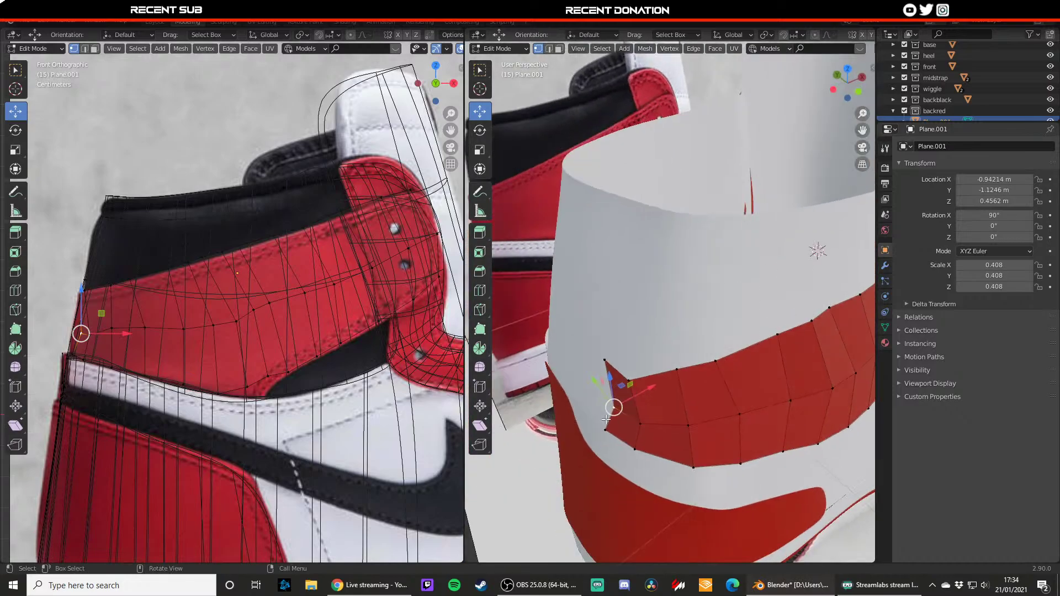
# - Reposition the second column's upper and lower vertices so that they sit just outside the shoe surface
pyautogui.moveTo(661, 364); pyautogui.dragTo(652, 340)
pyautogui.moveTo(637, 346); pyautogui.dragTo(631, 354)
pyautogui.press('x')
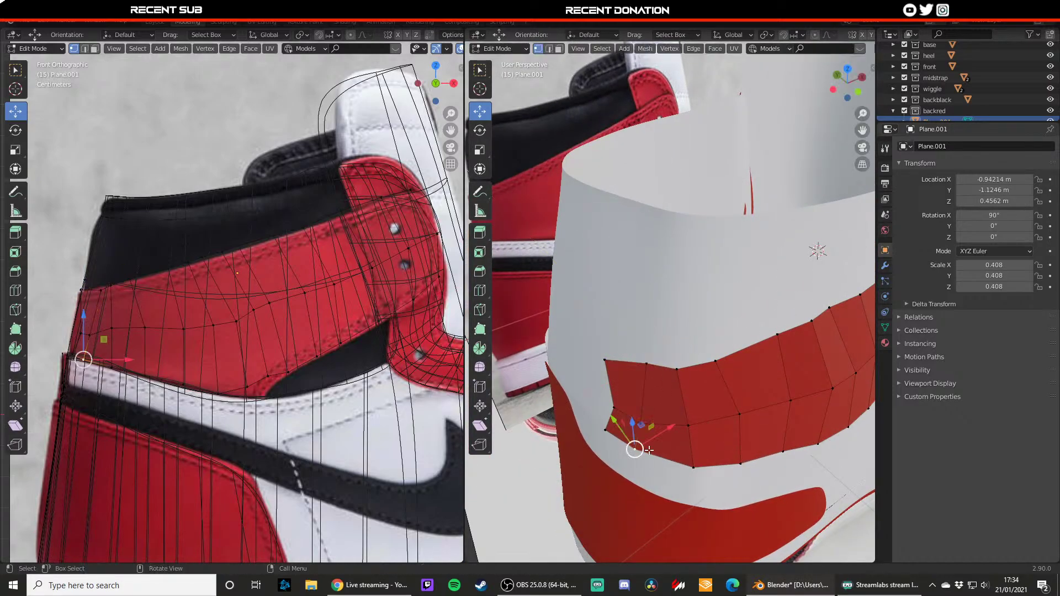
pyautogui.moveTo(670, 434); pyautogui.dragTo(624, 431)
# - Adjust the heel-end column's middle vertex against the shoe and move its upper vertex along X
pyautogui.click(614, 408)
pyautogui.moveTo(628, 405); pyautogui.dragTo(683, 382, button='middle')
pyautogui.moveTo(590, 456)
pyautogui.mouseDown()
pyautogui.moveTo(580, 456)
pyautogui.moveTo(590, 455)
pyautogui.mouseUp()
pyautogui.moveTo(592, 454); pyautogui.dragTo(542, 458, button='middle')
pyautogui.moveTo(639, 413); pyautogui.dragTo(636, 414)
pyautogui.click(602, 371)
pyautogui.moveTo(600, 342); pyautogui.dragTo(600, 339)
pyautogui.press('x')
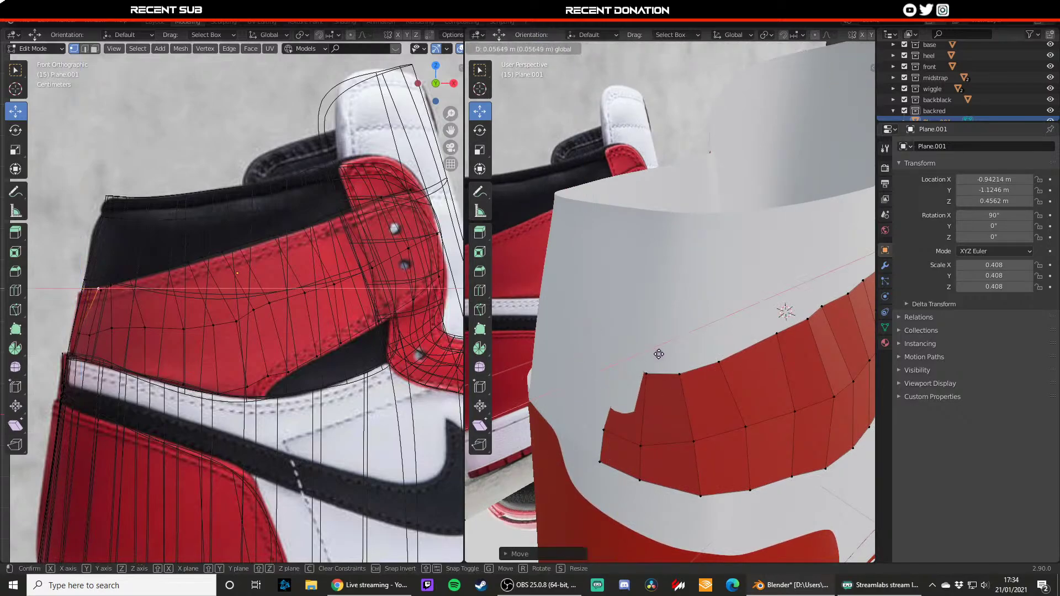
pyautogui.click(649, 356)
# - Extrude the strap's two heel-end edges toward the back of the heel
pyautogui.moveTo(610, 428); pyautogui.dragTo(639, 421, button='middle')
pyautogui.press('2')
pyautogui.click(612, 422)
pyautogui.keyDown('shift'); pyautogui.click(611, 472); pyautogui.keyUp('shift')
pyautogui.moveTo(621, 467); pyautogui.dragTo(569, 457, button='middle')
pyautogui.press('e')
pyautogui.click(639, 446)
# - Reposition the extruded edges against the heel, including a move along Y around the back of the shoe
pyautogui.moveTo(657, 381); pyautogui.dragTo(666, 380)
pyautogui.click(658, 382)
pyautogui.moveTo(659, 381); pyautogui.dragTo(727, 381, button='middle')
pyautogui.moveTo(677, 423); pyautogui.dragTo(629, 422)
pyautogui.moveTo(631, 413); pyautogui.dragTo(705, 402, button='middle')
# - Extrude the strap's end edges again across the back of the heel and adjust them along Y
pyautogui.press('e')
pyautogui.press('x')
pyautogui.click(674, 361)
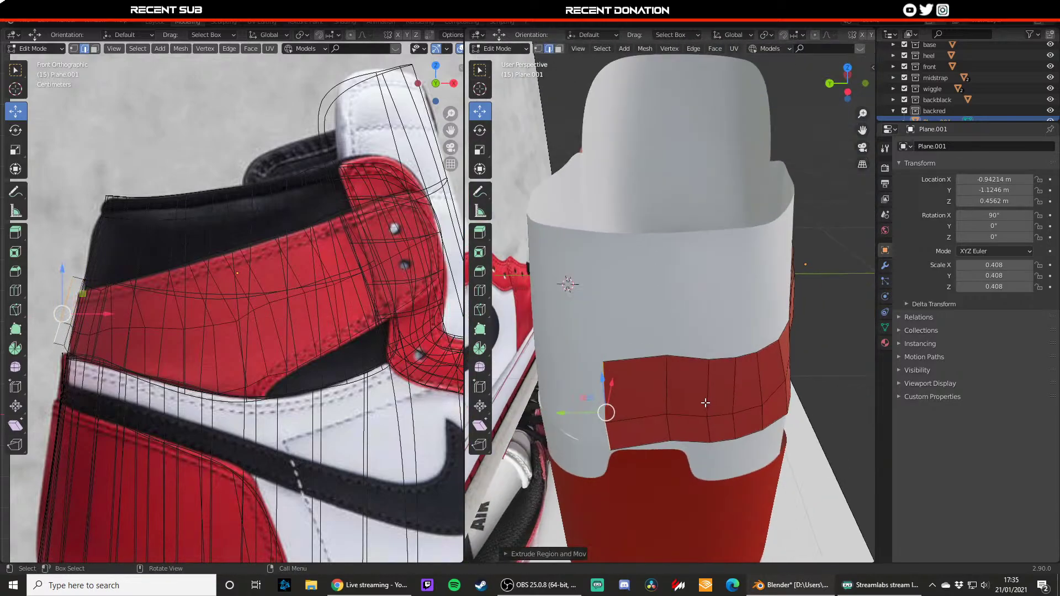
pyautogui.moveTo(580, 410); pyautogui.dragTo(596, 409)
pyautogui.click(601, 406)
# - Move the newly extruded end edges along X toward the heel surface
pyautogui.moveTo(601, 406); pyautogui.dragTo(531, 433, button='middle')
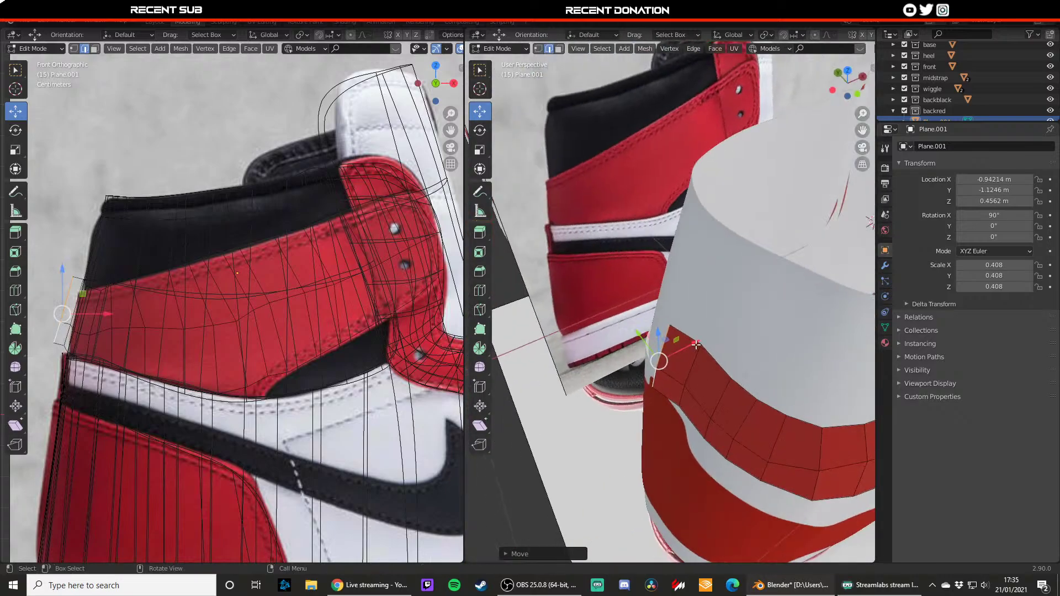
pyautogui.press('e')
pyautogui.press('x')
pyautogui.click(711, 338)
pyautogui.moveTo(711, 338); pyautogui.dragTo(645, 387, button='middle')
pyautogui.moveTo(669, 379); pyautogui.dragTo(655, 381)
# - Move the new end column's vertices individually along X so they follow the heel surface
pyautogui.moveTo(552, 386); pyautogui.dragTo(684, 423, button='middle')
pyautogui.press('1')
pyautogui.click(621, 418)
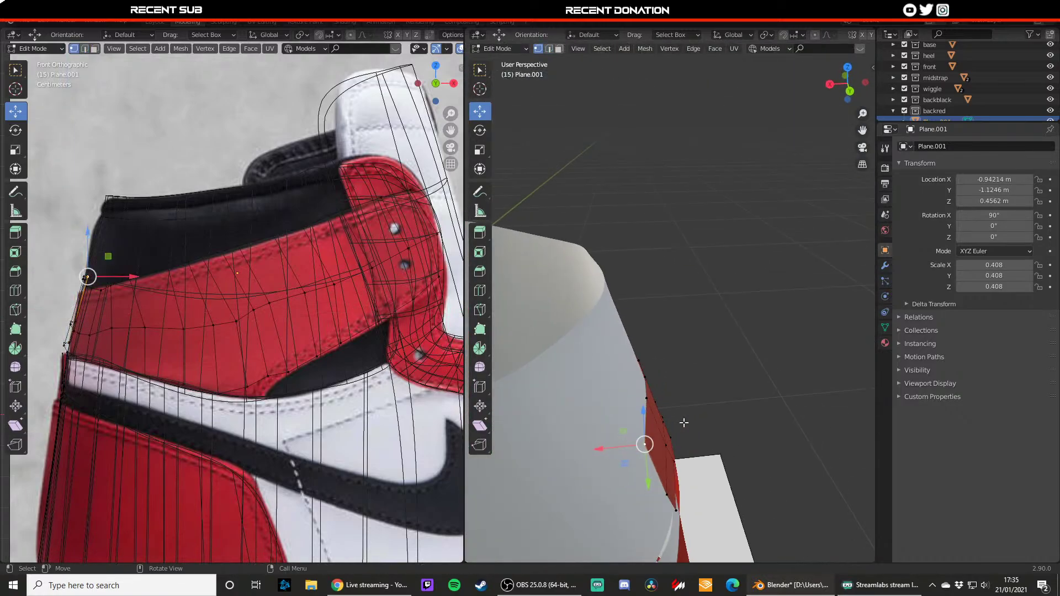
pyautogui.moveTo(603, 446); pyautogui.dragTo(634, 493)
pyautogui.keyDown('shift'); pyautogui.moveTo(661, 506); pyautogui.dragTo(652, 483, button='middle'); pyautogui.keyUp('shift')
pyautogui.click(666, 483)
pyautogui.moveTo(634, 487); pyautogui.dragTo(625, 485)
pyautogui.moveTo(625, 486); pyautogui.dragTo(613, 470, button='middle')
pyautogui.moveTo(630, 475); pyautogui.dragTo(630, 479)
pyautogui.moveTo(641, 479); pyautogui.dragTo(639, 456, button='middle')
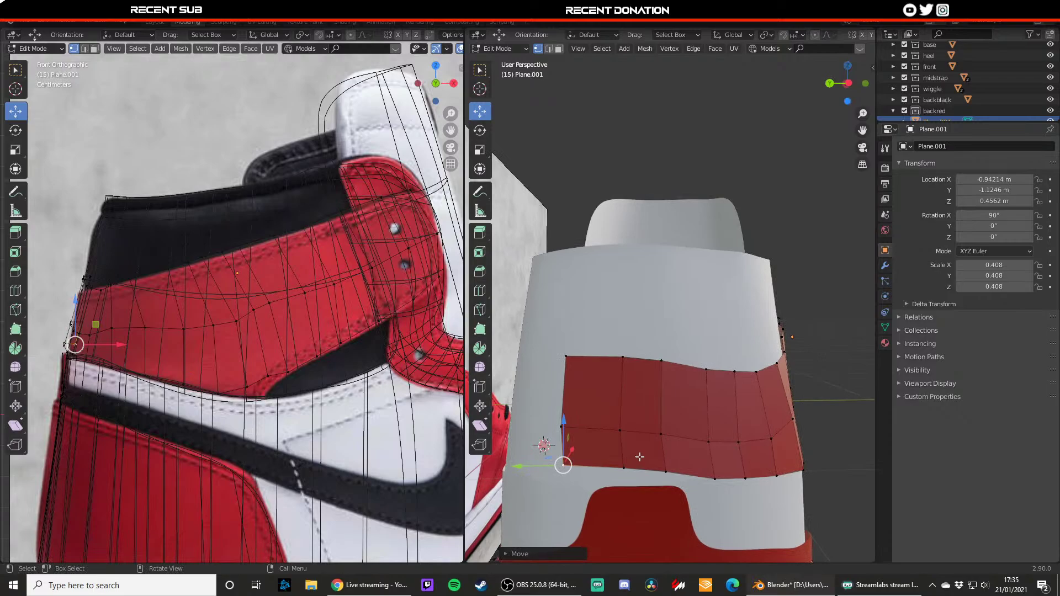
# - Level the lower vertices of the strap's three end columns at the back of the heel and refine the end one
pyautogui.scroll(-2, 628, 458)
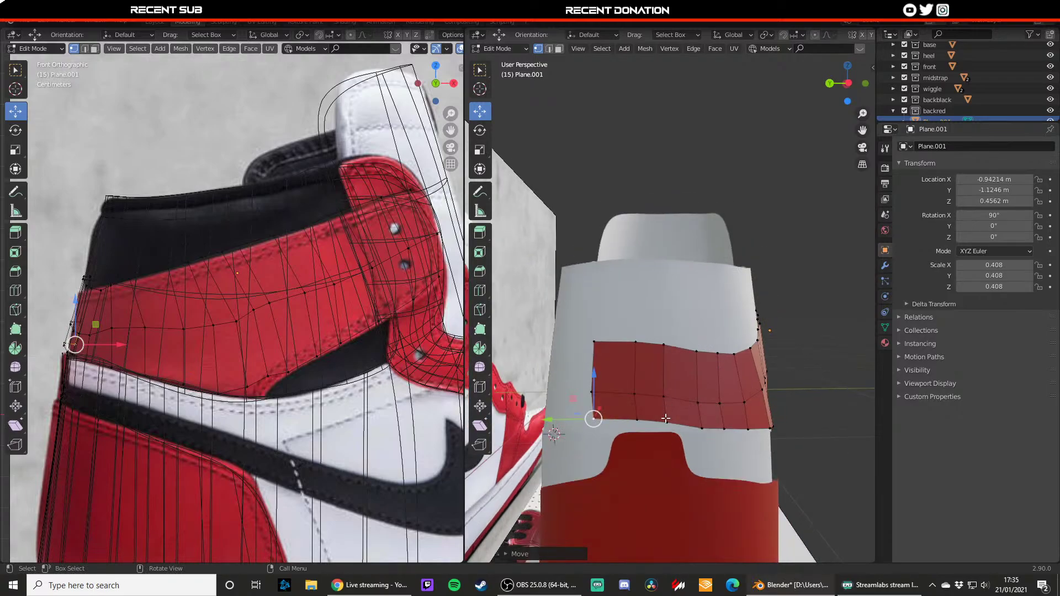
pyautogui.click(665, 419)
pyautogui.moveTo(666, 406); pyautogui.dragTo(593, 404)
pyautogui.click(638, 420)
pyautogui.click(594, 419)
pyautogui.moveTo(635, 393); pyautogui.dragTo(599, 409, button='middle')
pyautogui.moveTo(635, 392); pyautogui.dragTo(631, 395)
pyautogui.moveTo(631, 395); pyautogui.dragTo(639, 389, button='middle')
# - Lower the end column's upper vertex along Z and move it along X close to the heel surface
pyautogui.click(608, 379)
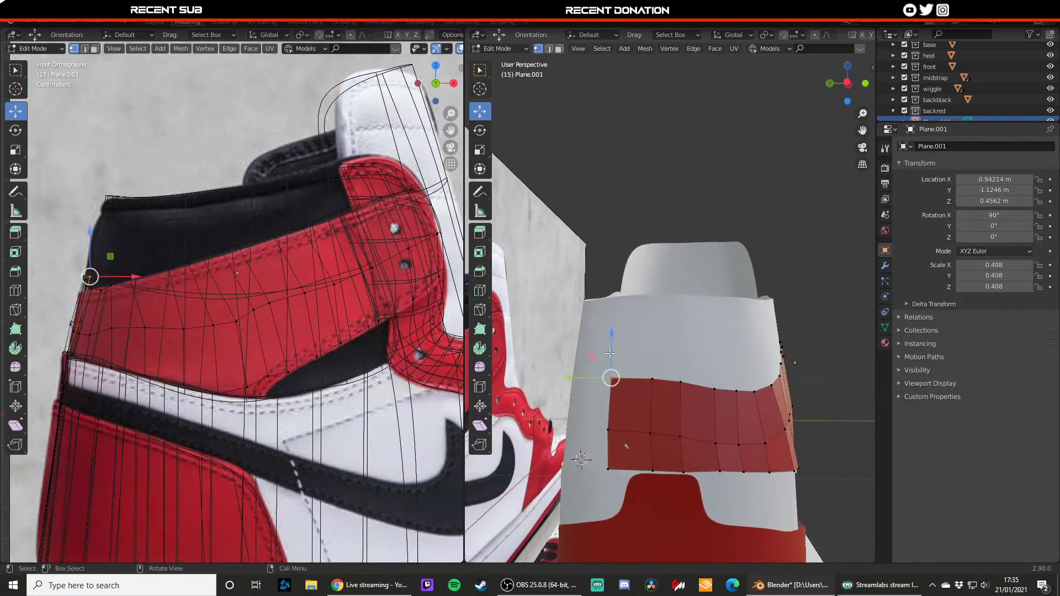
pyautogui.moveTo(611, 358)
pyautogui.mouseDown()
pyautogui.moveTo(653, 361)
pyautogui.moveTo(613, 369)
pyautogui.mouseUp()
pyautogui.click(652, 380)
pyautogui.click(611, 382)
pyautogui.moveTo(657, 378); pyautogui.dragTo(591, 397, button='middle')
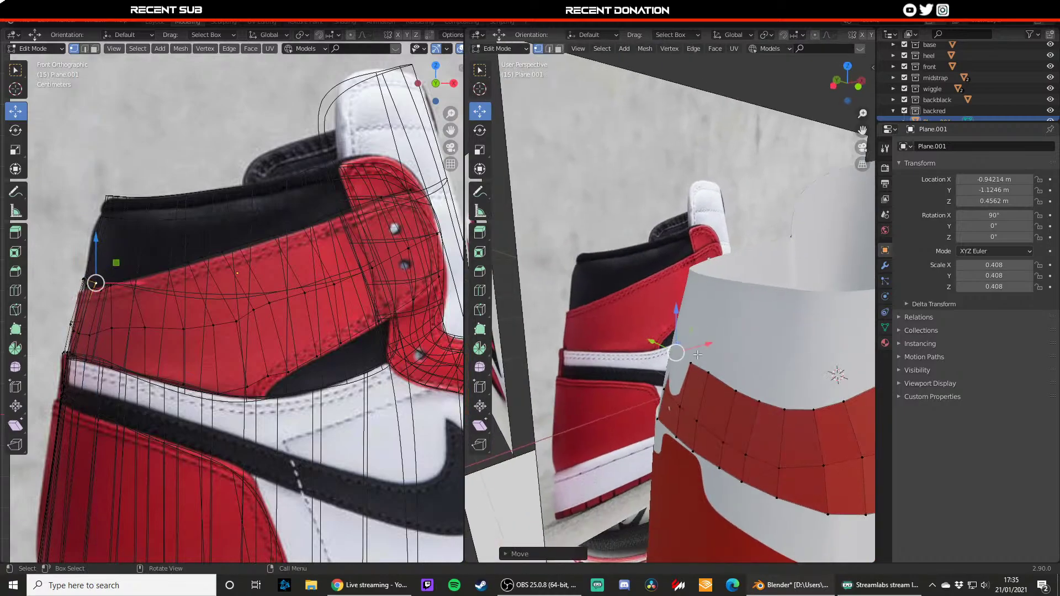
pyautogui.moveTo(698, 348); pyautogui.dragTo(693, 349)
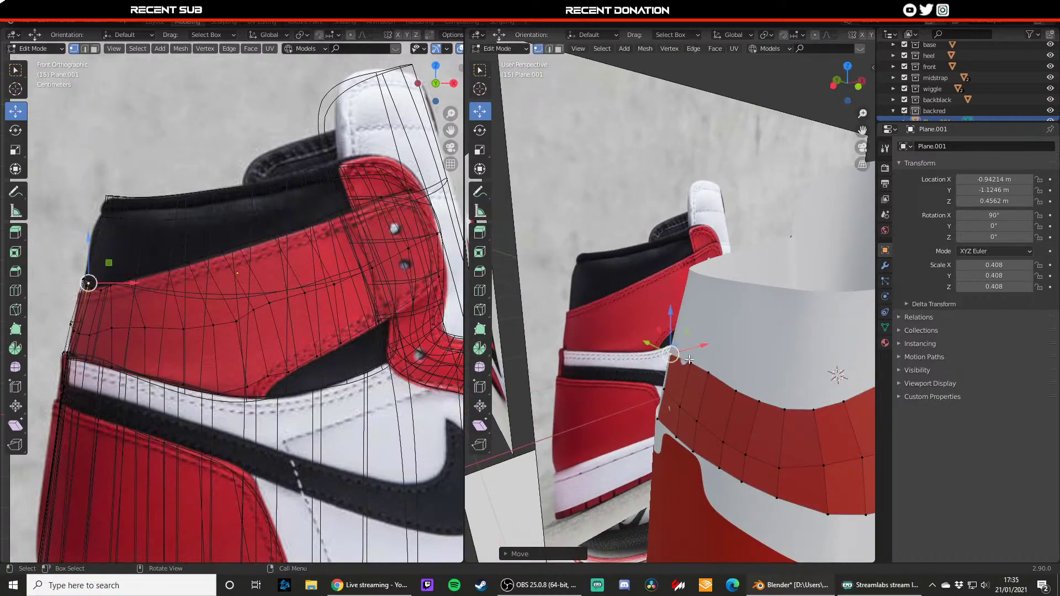
pyautogui.click(693, 350)
# - Level the upper vertices of the strap's three end columns along Z across the back of the heel
pyautogui.moveTo(715, 360); pyautogui.dragTo(657, 372, button='middle')
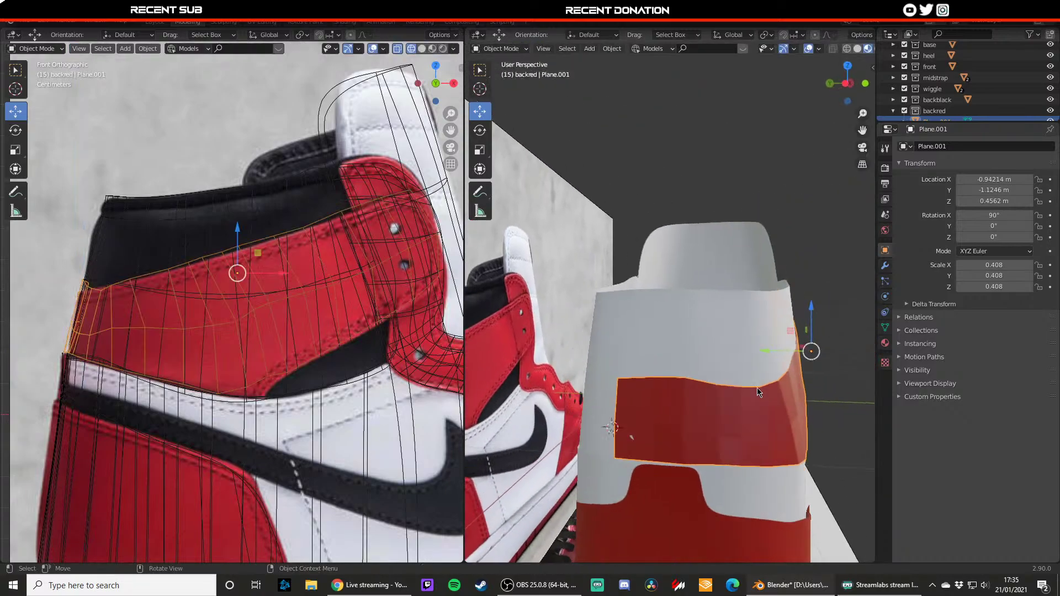
pyautogui.press('g')
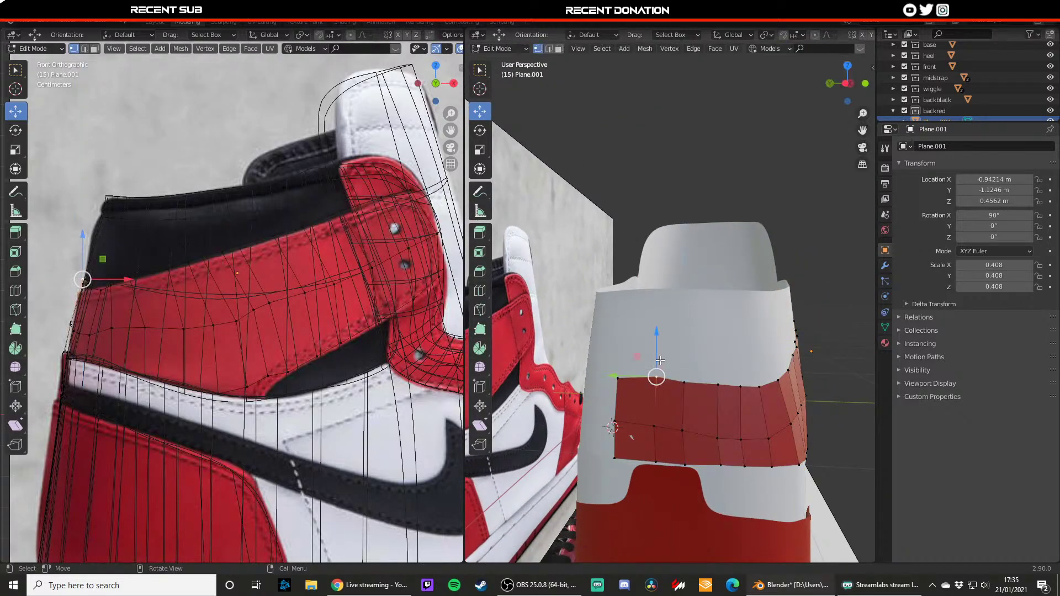
pyautogui.click(618, 371)
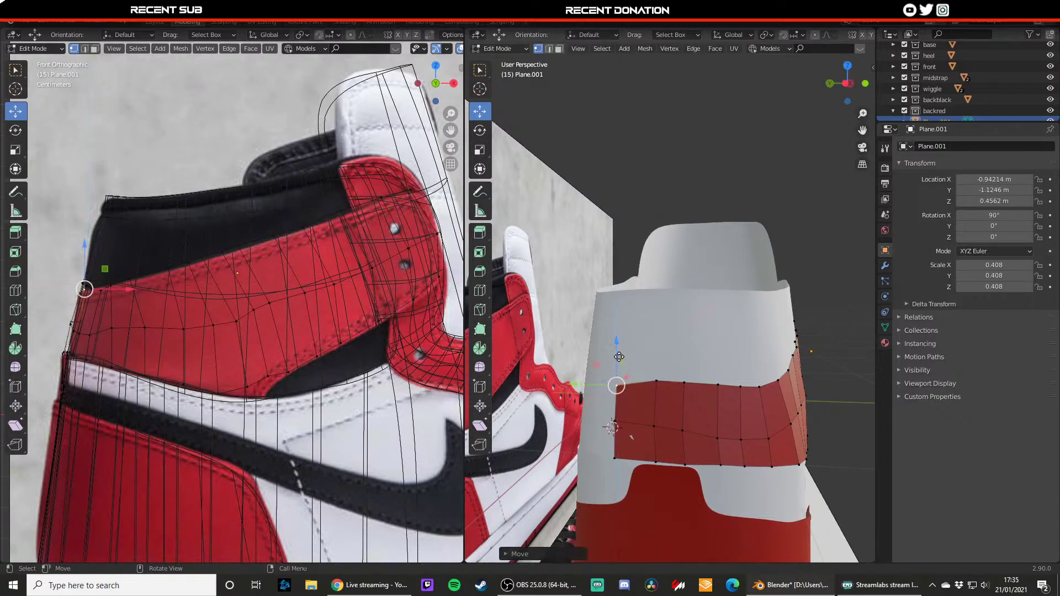
pyautogui.click(656, 381)
pyautogui.click(684, 382)
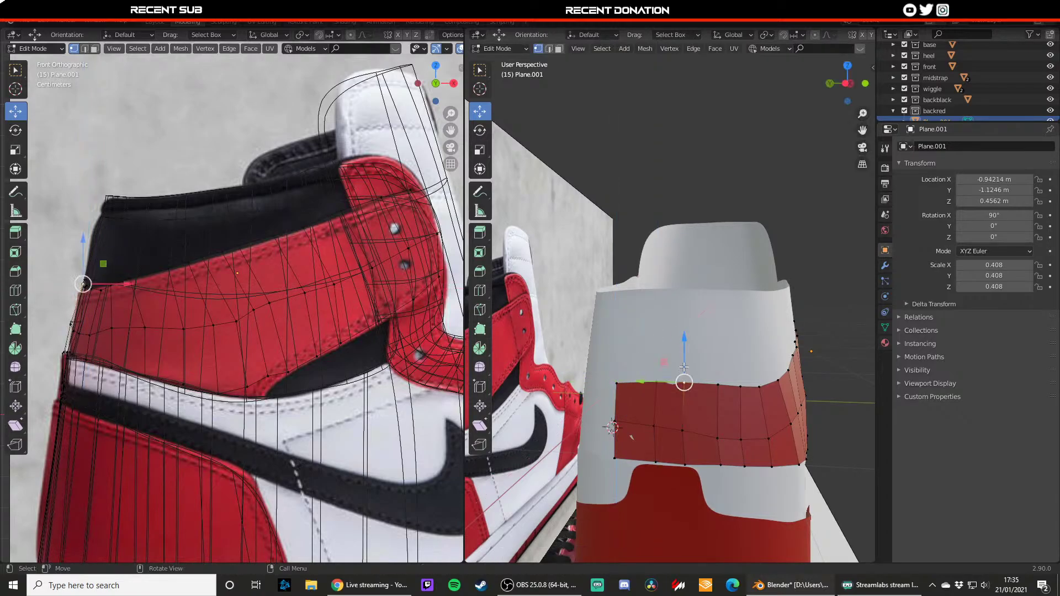
pyautogui.moveTo(684, 367); pyautogui.dragTo(657, 368)
pyautogui.click(656, 381)
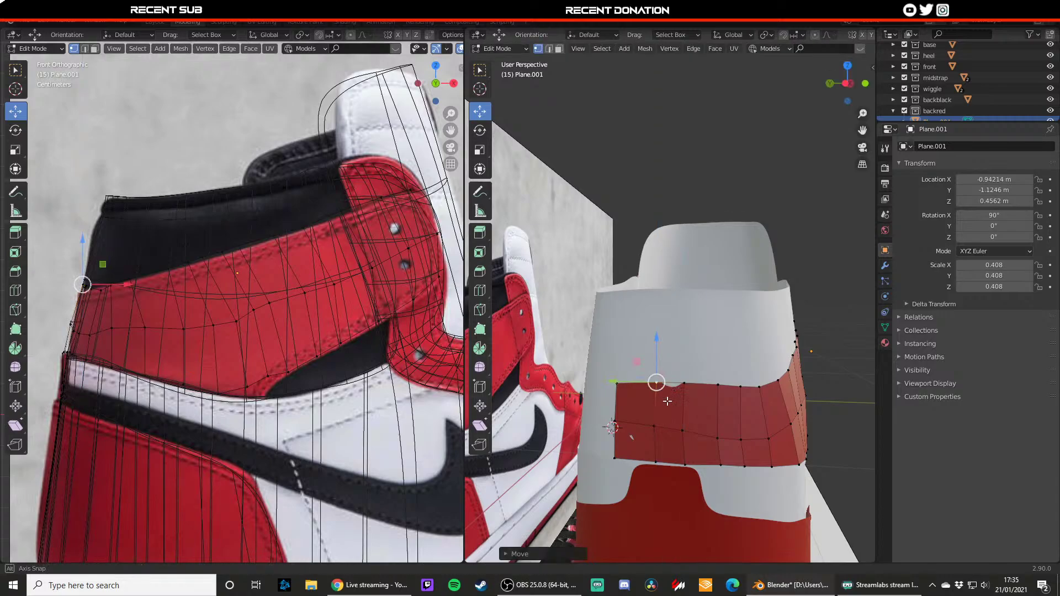
# - Extrude the strap's two end edges around the heel onto the opposite side of the shoe
pyautogui.moveTo(667, 401); pyautogui.dragTo(702, 380, button='middle')
pyautogui.press('Tab')
pyautogui.moveTo(607, 441); pyautogui.dragTo(665, 430, button='middle')
pyautogui.moveTo(554, 430); pyautogui.dragTo(654, 415, button='middle')
pyautogui.press('Tab')
pyautogui.scroll(-5, 629, 414)
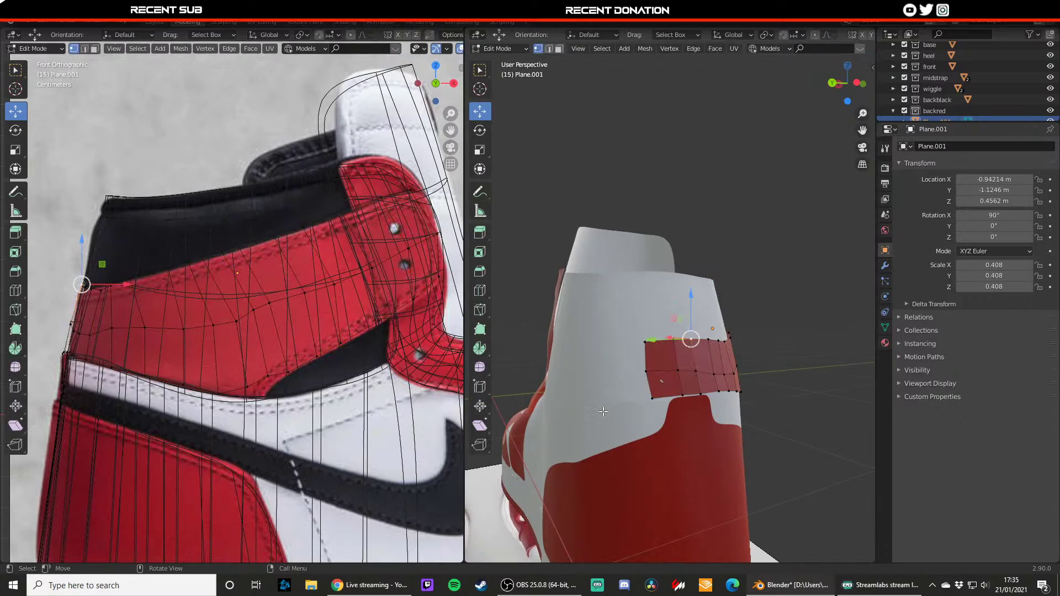
pyautogui.press('2')
pyautogui.click(643, 359)
pyautogui.keyDown('shift'); pyautogui.click(647, 384); pyautogui.keyUp('shift')
pyautogui.press('e')
pyautogui.click(617, 386)
pyautogui.moveTo(617, 386)
pyautogui.mouseDown(button='middle')
pyautogui.moveTo(654, 406)
pyautogui.moveTo(624, 403)
pyautogui.mouseUp(button='middle')
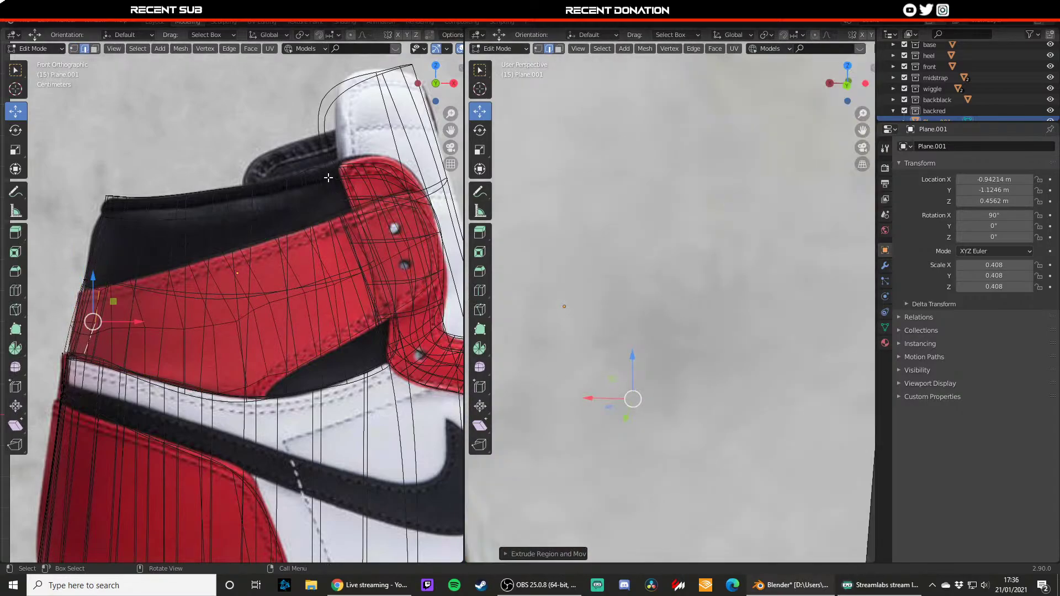
# - Move the side reference image along Y to the other side of the shoe, at about -1.86 m
pyautogui.scroll(-8, 328, 177)
pyautogui.press('Tab')
pyautogui.moveTo(328, 177); pyautogui.dragTo(242, 338, button='middle')
pyautogui.click(180, 279)
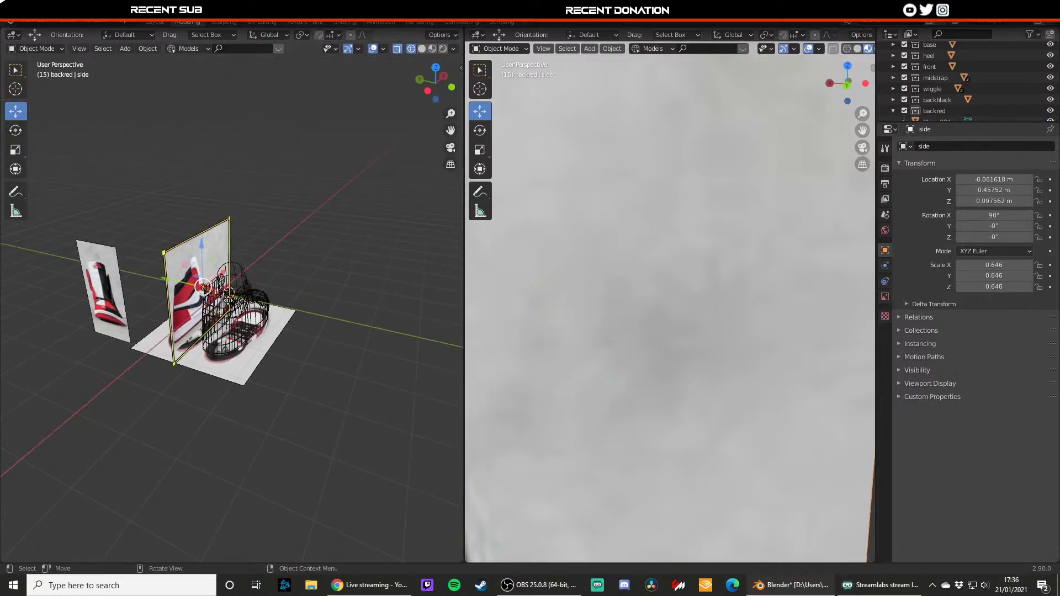
pyautogui.moveTo(178, 282); pyautogui.dragTo(240, 300)
pyautogui.hotkey('ctrl', 'z')
pyautogui.hotkey('ctrl', 'z')
pyautogui.click(188, 279)
pyautogui.moveTo(186, 280); pyautogui.dragTo(270, 299)
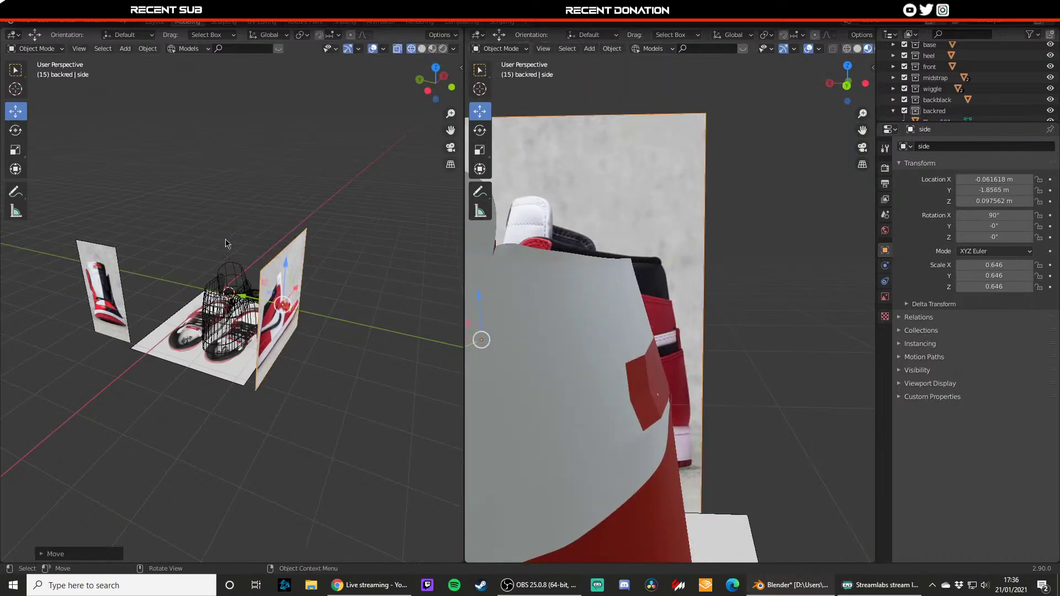
# - Set the wireframe viewport to back orthographic view and open the red strap for mesh editing
pyautogui.click(419, 80)
pyautogui.scroll(7, 348, 216)
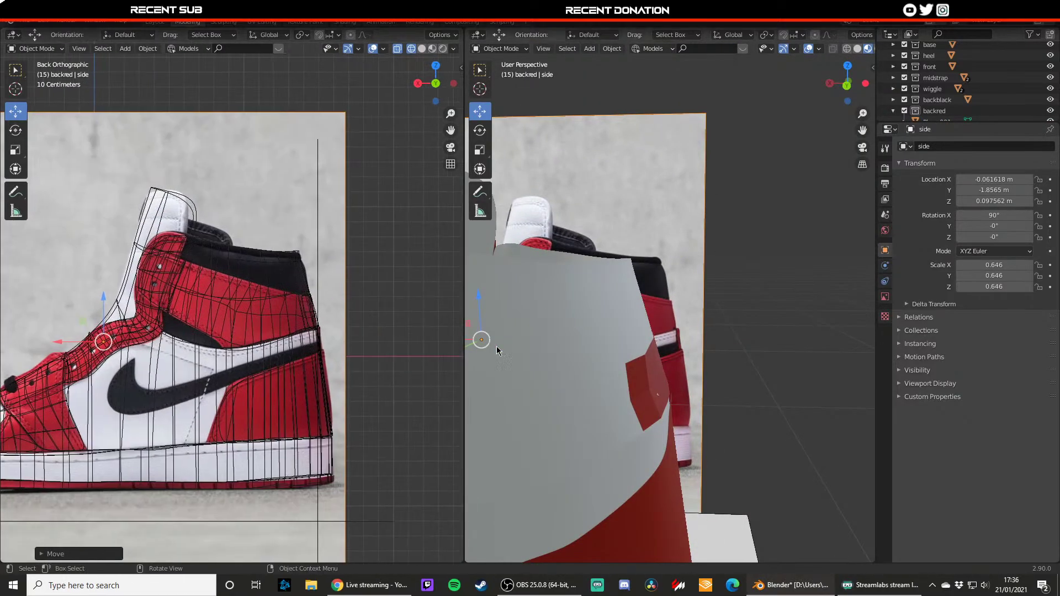
pyautogui.scroll(-7, 585, 380)
pyautogui.scroll(6, 653, 387)
pyautogui.moveTo(707, 387); pyautogui.dragTo(649, 387, button='middle')
pyautogui.scroll(3, 663, 387)
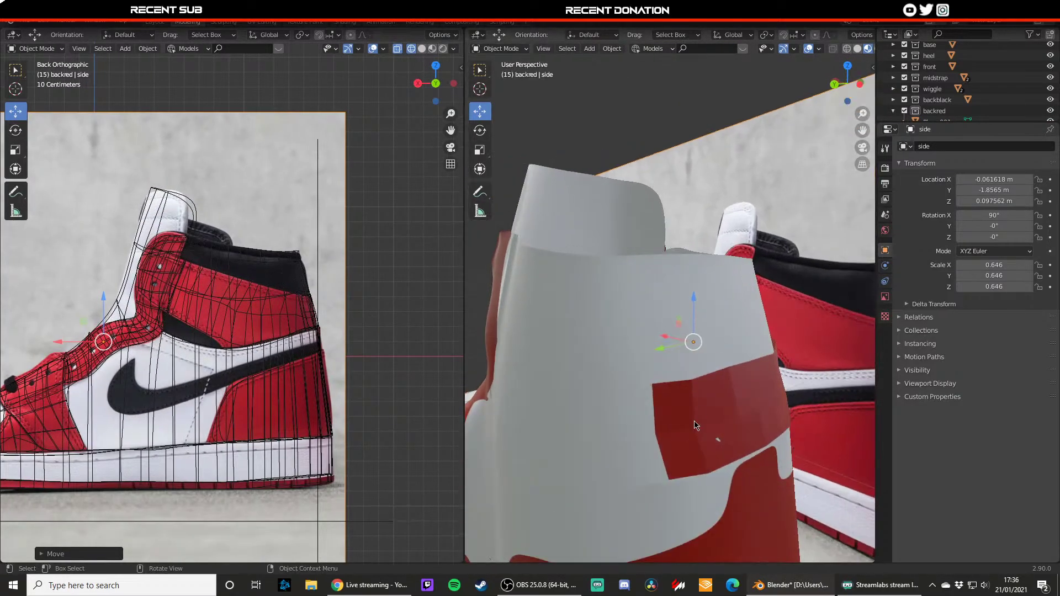
pyautogui.click(694, 422)
pyautogui.press('Tab')
# - Lower the bottom end vertex of the red strap along Z to follow the side reference in the back view
pyautogui.click(660, 427)
pyautogui.scroll(2, 351, 350)
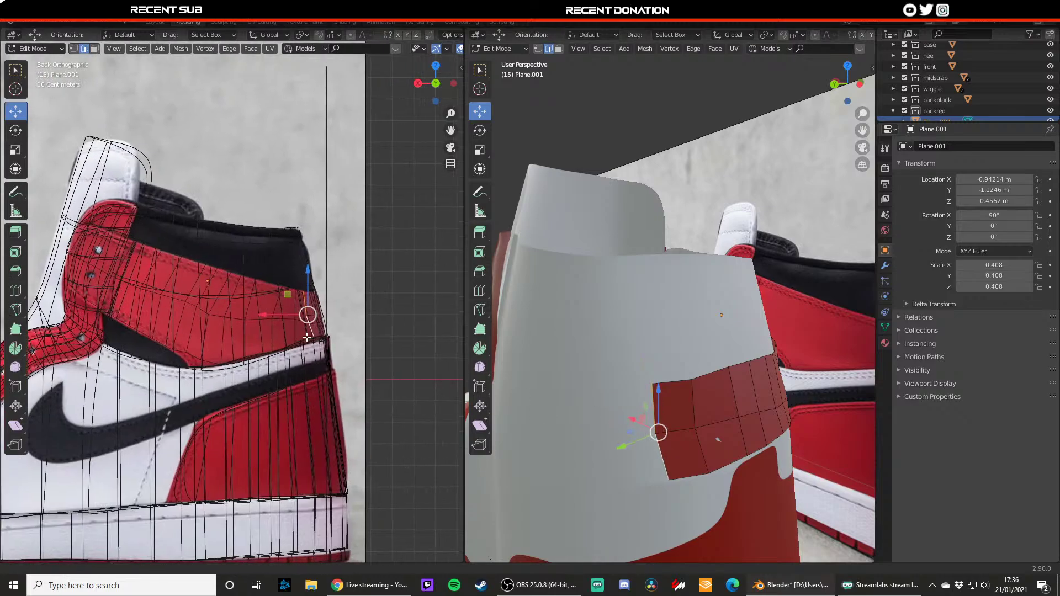
pyautogui.press('g')
pyautogui.click(288, 331)
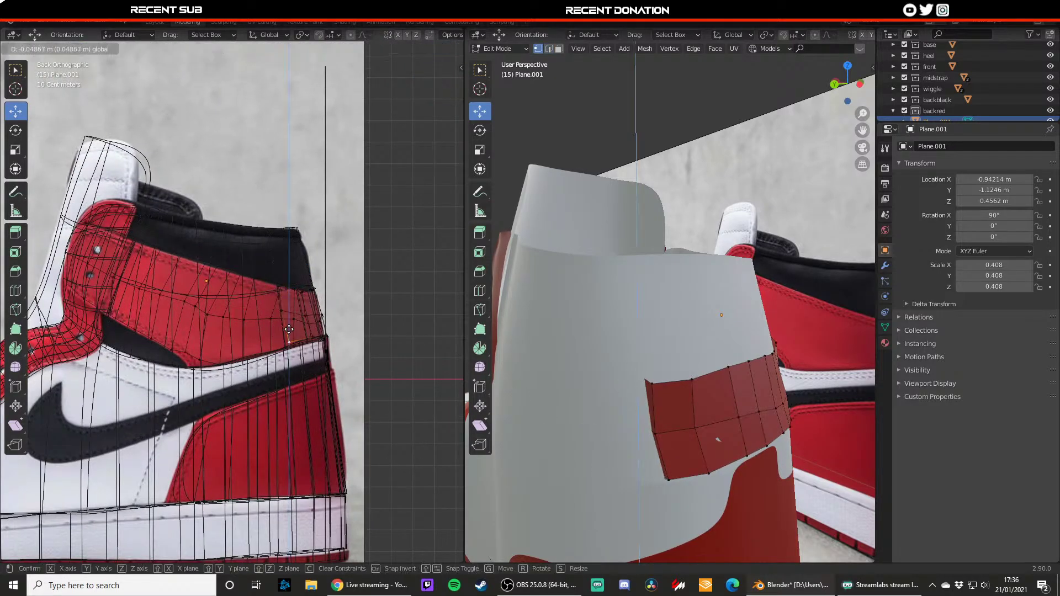
# - Extrude the strap's two end edges forward along the reference in the back view and adjust the new bottom vertex
pyautogui.press('g')
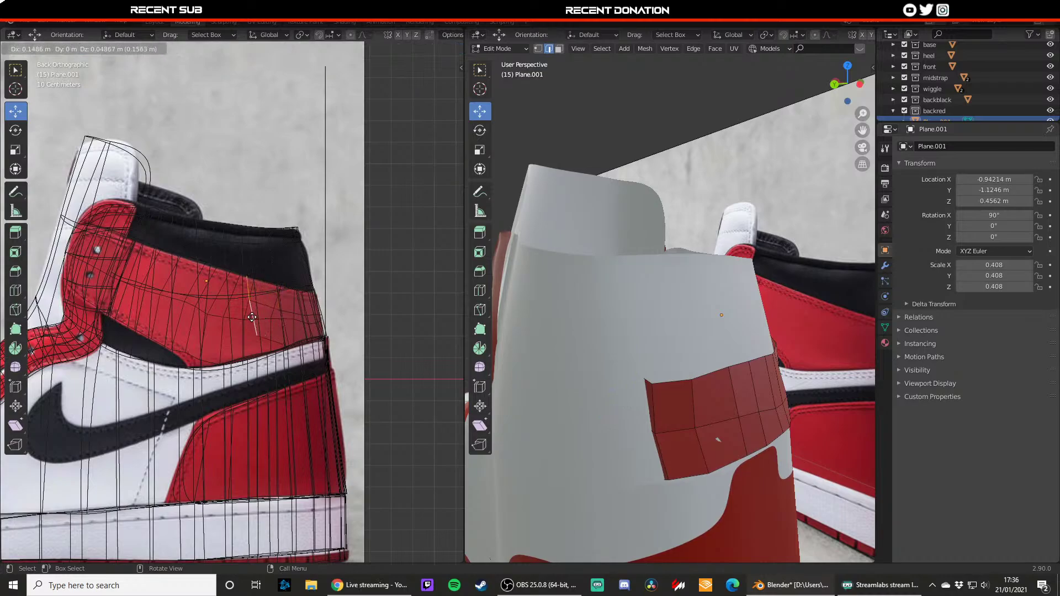
pyautogui.click(252, 317)
pyautogui.press('1')
pyautogui.click(257, 335)
pyautogui.moveTo(256, 321); pyautogui.dragTo(255, 333)
pyautogui.click(256, 337)
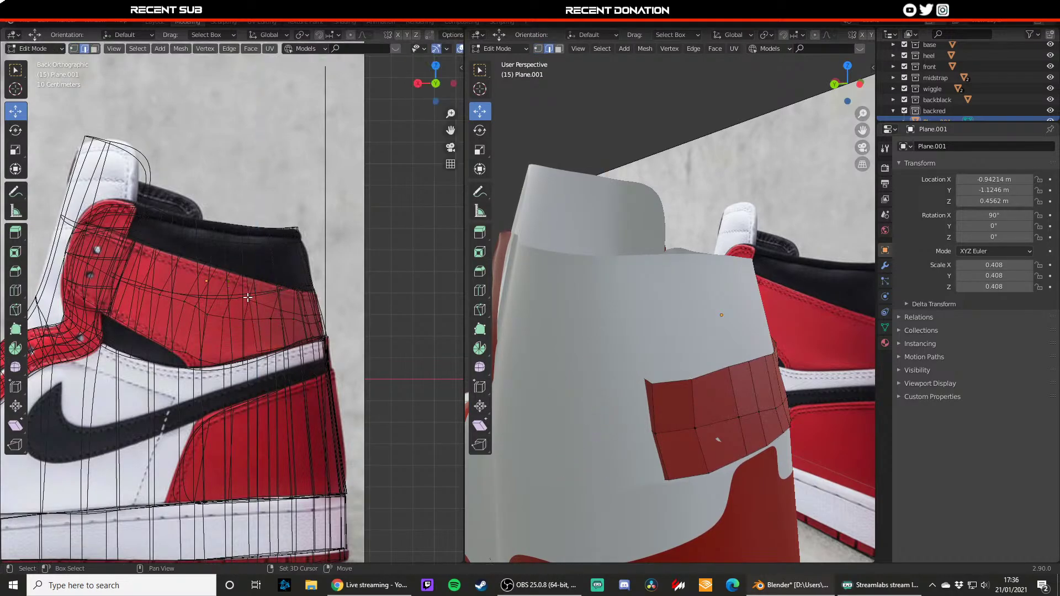
# - Undo the last vertex changes and move the strap's end edges outward along Y onto the shoe's surface
pyautogui.hotkey('ctrl', 'z')
pyautogui.moveTo(619, 386)
pyautogui.mouseDown(button='middle')
pyautogui.moveTo(671, 375)
pyautogui.moveTo(630, 411)
pyautogui.moveTo(618, 395)
pyautogui.moveTo(638, 382)
pyautogui.moveTo(630, 386)
pyautogui.mouseUp(button='middle')
pyautogui.hotkey('ctrl', 'z')
pyautogui.moveTo(629, 389); pyautogui.dragTo(634, 419)
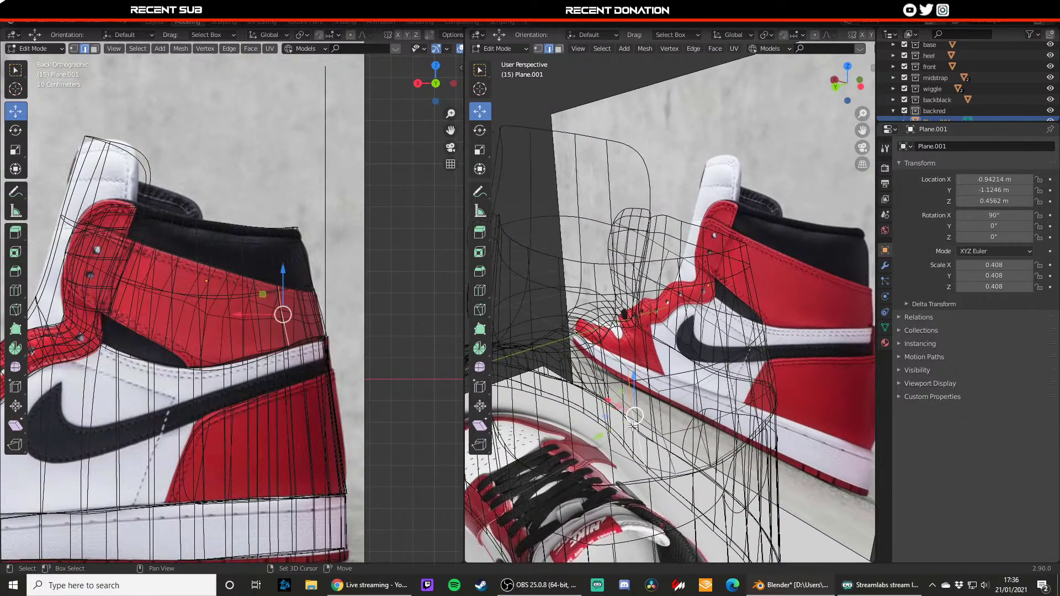
pyautogui.press('z')
pyautogui.click(608, 475)
pyautogui.moveTo(611, 436)
pyautogui.mouseDown(button='middle')
pyautogui.moveTo(723, 430)
pyautogui.moveTo(787, 388)
pyautogui.moveTo(677, 369)
pyautogui.moveTo(744, 354)
pyautogui.moveTo(768, 358)
pyautogui.moveTo(774, 371)
pyautogui.mouseUp(button='middle')
pyautogui.click(673, 343)
pyautogui.click(684, 376)
pyautogui.scroll(3, 774, 371)
pyautogui.press('g')
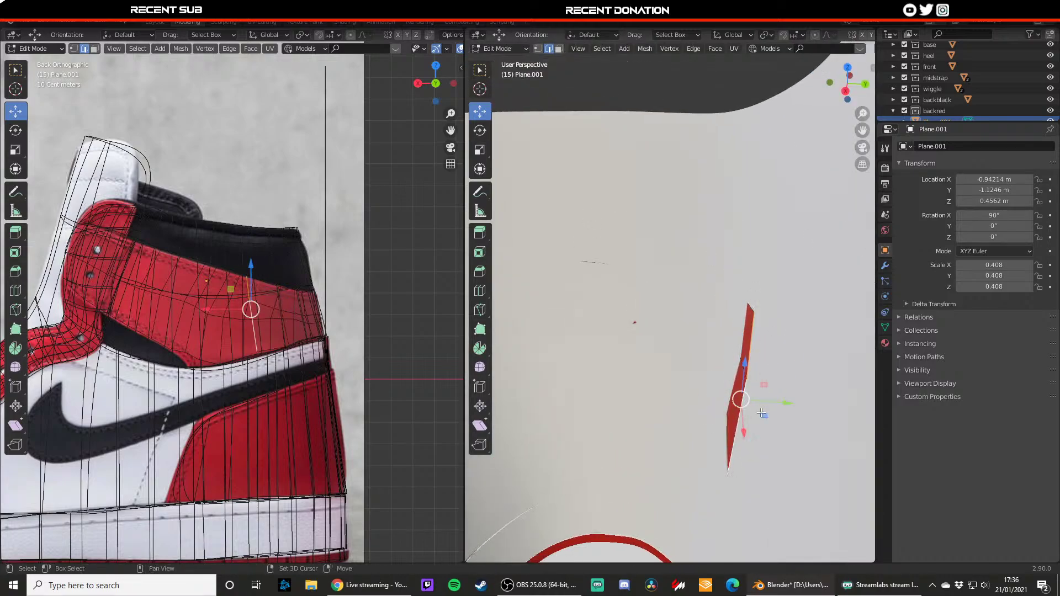
pyautogui.click(804, 405)
pyautogui.scroll(-5, 687, 492)
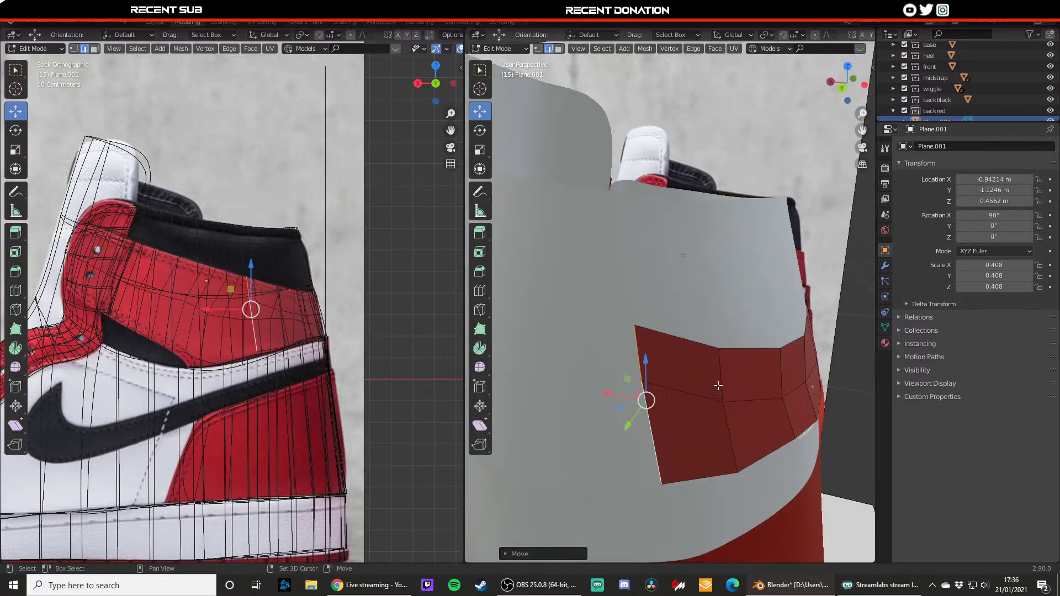
# - Extrude the strap's end edges one column further forward and lower the new bottom vertex along Z
pyautogui.scroll(-2, 628, 352)
pyautogui.moveTo(628, 355); pyautogui.dragTo(711, 375, button='middle')
pyautogui.press('e')
pyautogui.click(660, 364)
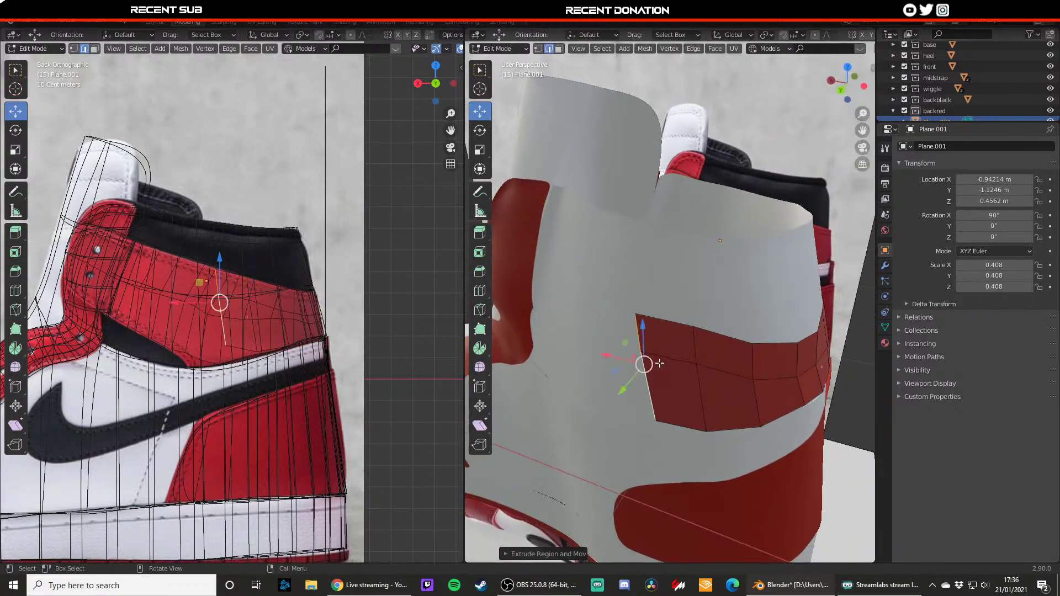
pyautogui.click(657, 425)
pyautogui.press('g')
pyautogui.press('z')
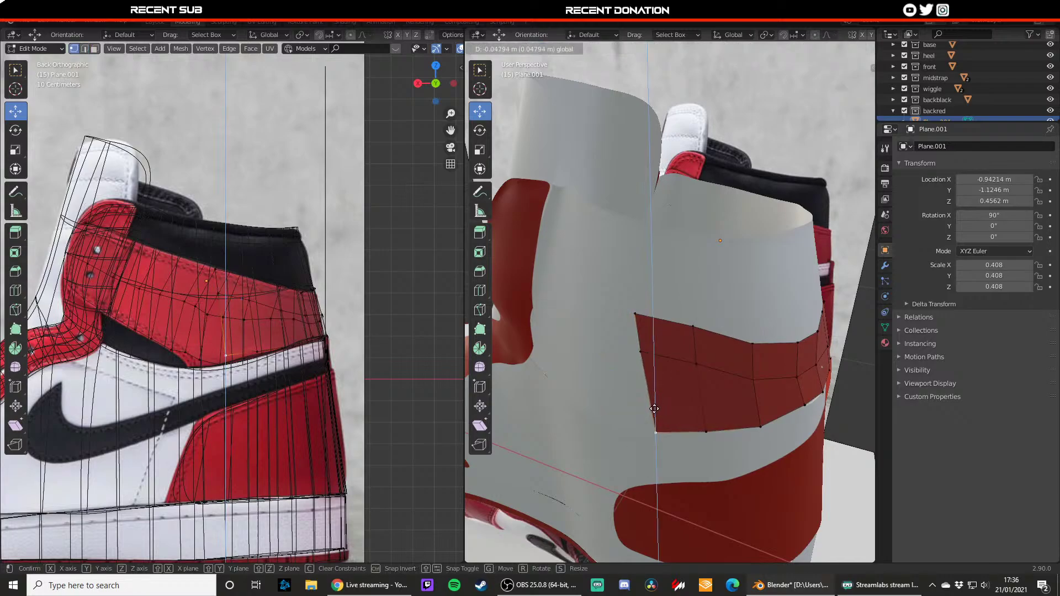
pyautogui.moveTo(652, 416); pyautogui.dragTo(651, 417)
# - Lower the middle vertices of the strap's front columns and shift the end column's top vertex slightly inward
pyautogui.click(642, 352)
pyautogui.moveTo(642, 331); pyautogui.dragTo(699, 362)
pyautogui.click(696, 365)
pyautogui.click(644, 381)
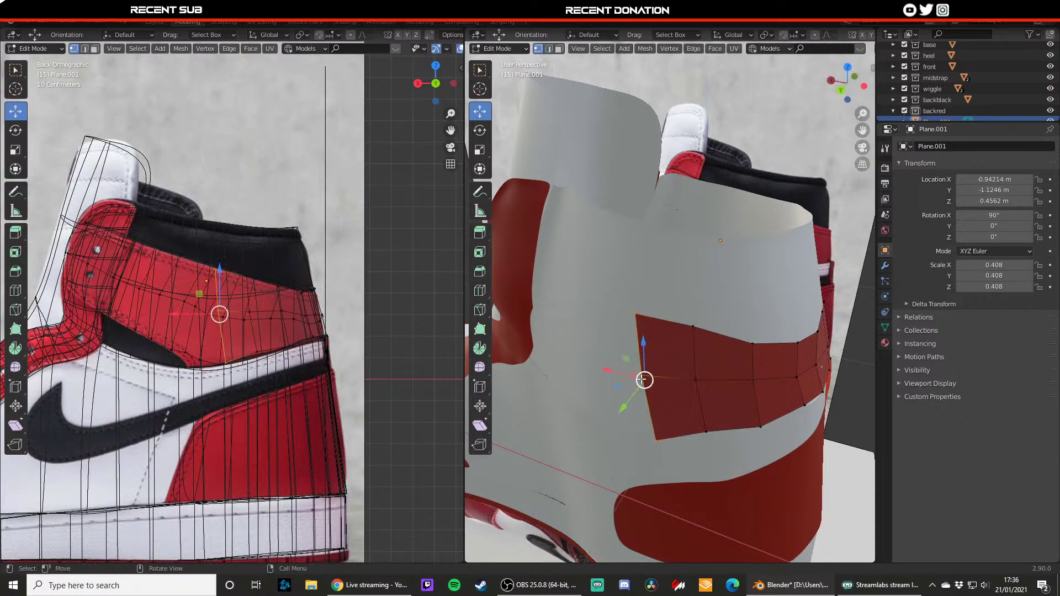
pyautogui.press('2')
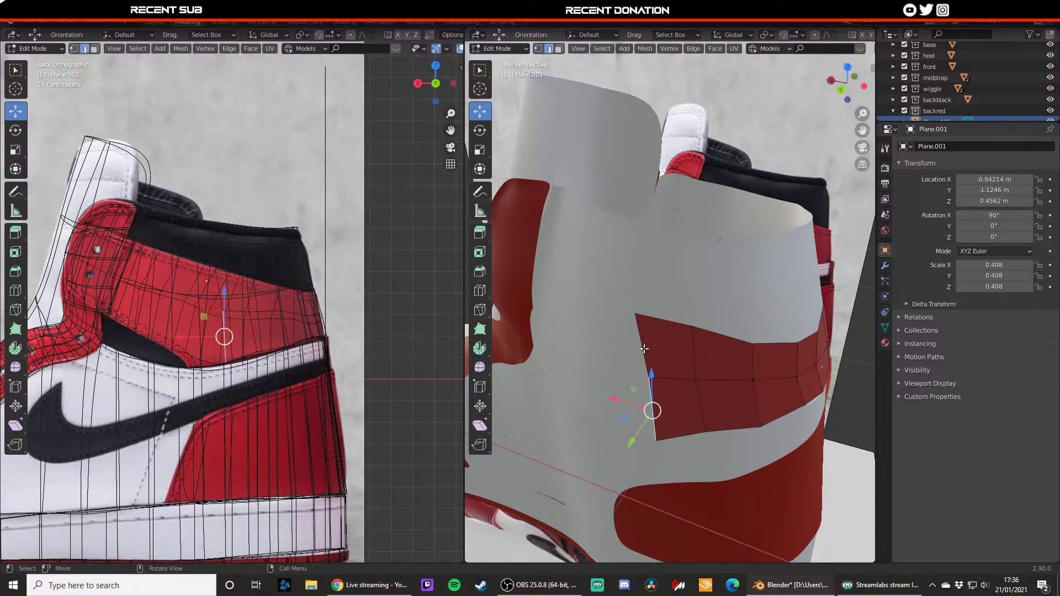
pyautogui.click(638, 321)
pyautogui.moveTo(607, 307); pyautogui.dragTo(618, 308)
# - Extrude the strap's two end edges another column toward the front and lower the new bottom corner vertex
pyautogui.press('2')
pyautogui.click(646, 348)
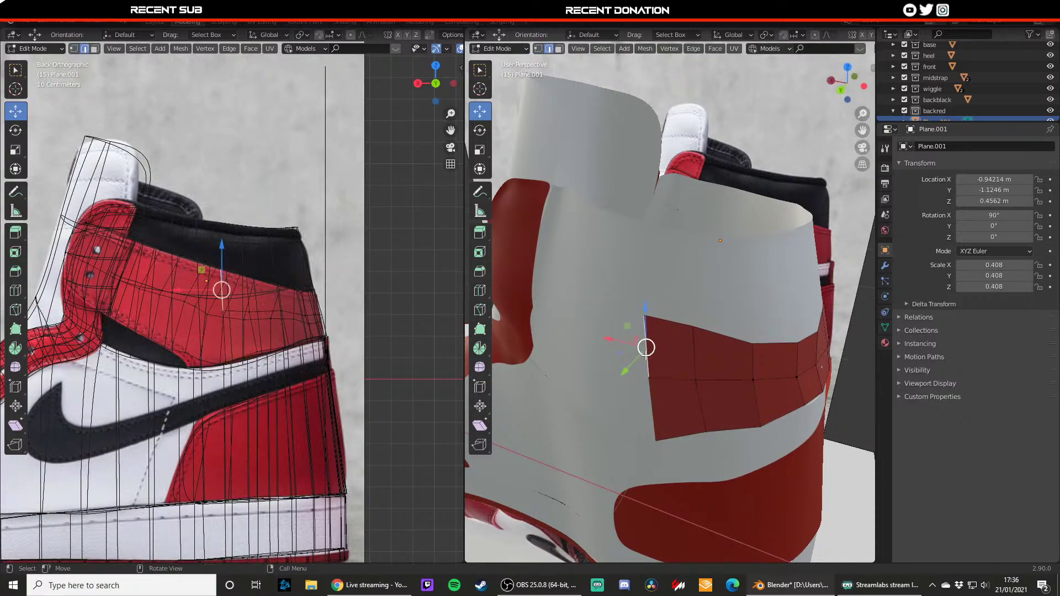
pyautogui.keyDown('shift'); pyautogui.click(650, 400); pyautogui.keyUp('shift')
pyautogui.press('e')
pyautogui.click(601, 379)
pyautogui.press('1')
pyautogui.click(610, 425)
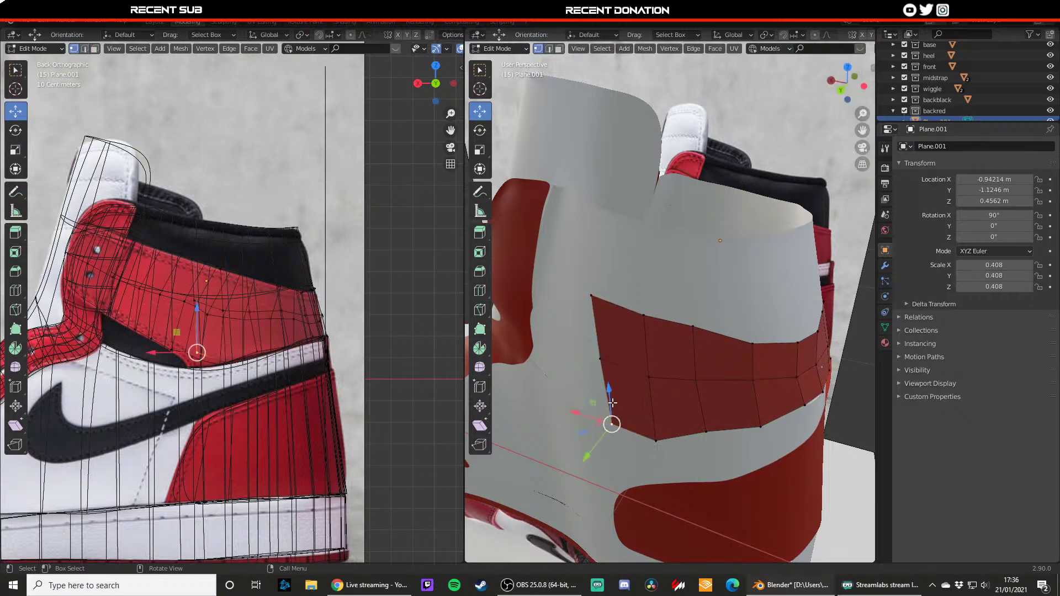
pyautogui.moveTo(607, 396); pyautogui.dragTo(606, 414)
# - Extrude the strap's end edges forward twice more to add two narrow columns along the ankle
pyautogui.press('2')
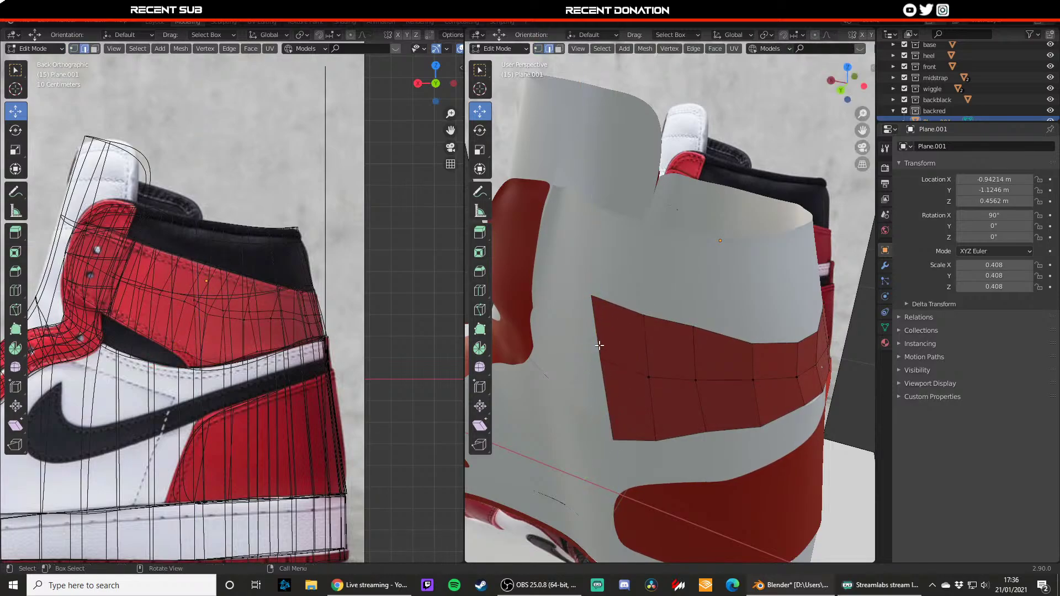
pyautogui.click(600, 341)
pyautogui.keyDown('shift'); pyautogui.click(603, 385); pyautogui.keyUp('shift')
pyautogui.press('e')
pyautogui.click(567, 385)
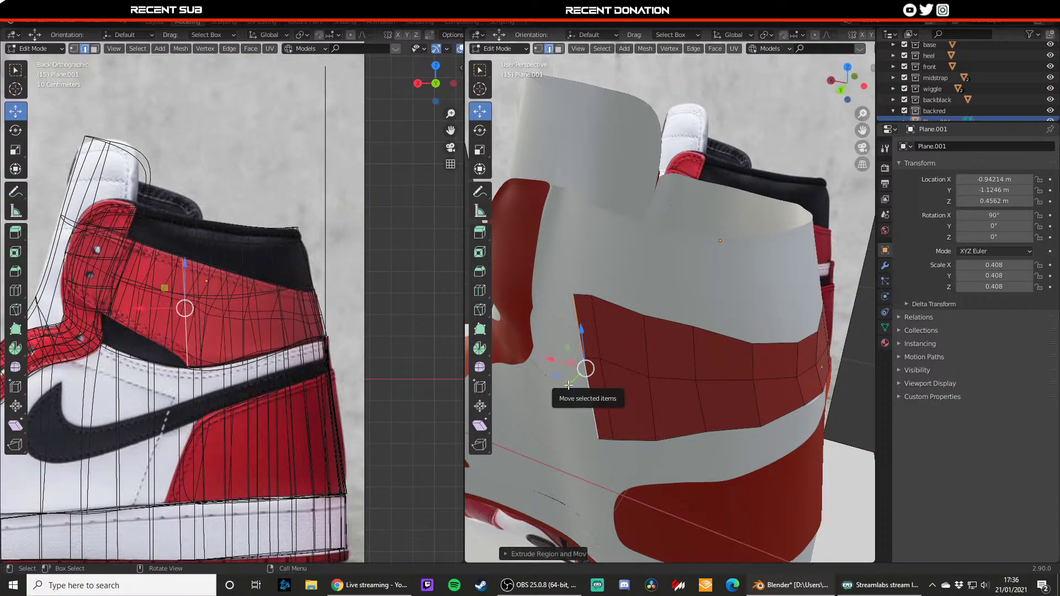
pyautogui.press('e')
pyautogui.click(556, 364)
# - Shift the top vertices of the strap's last two columns along Y to fit the ankle surface
pyautogui.press('1')
pyautogui.click(559, 273)
pyautogui.moveTo(554, 258); pyautogui.dragTo(567, 299)
pyautogui.click(573, 295)
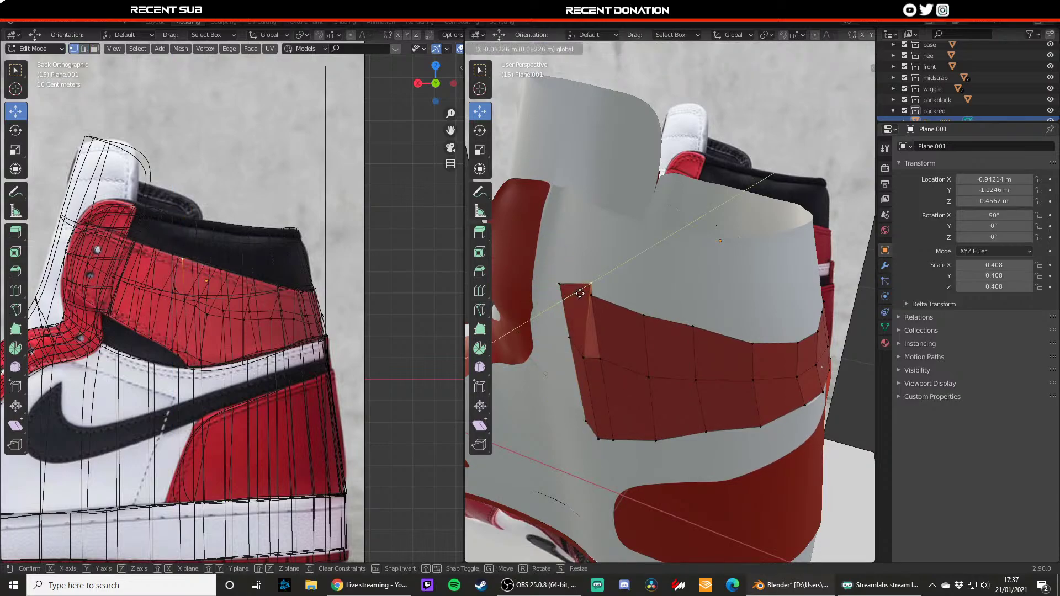
pyautogui.click(572, 298)
pyautogui.moveTo(579, 346); pyautogui.dragTo(588, 383, button='middle')
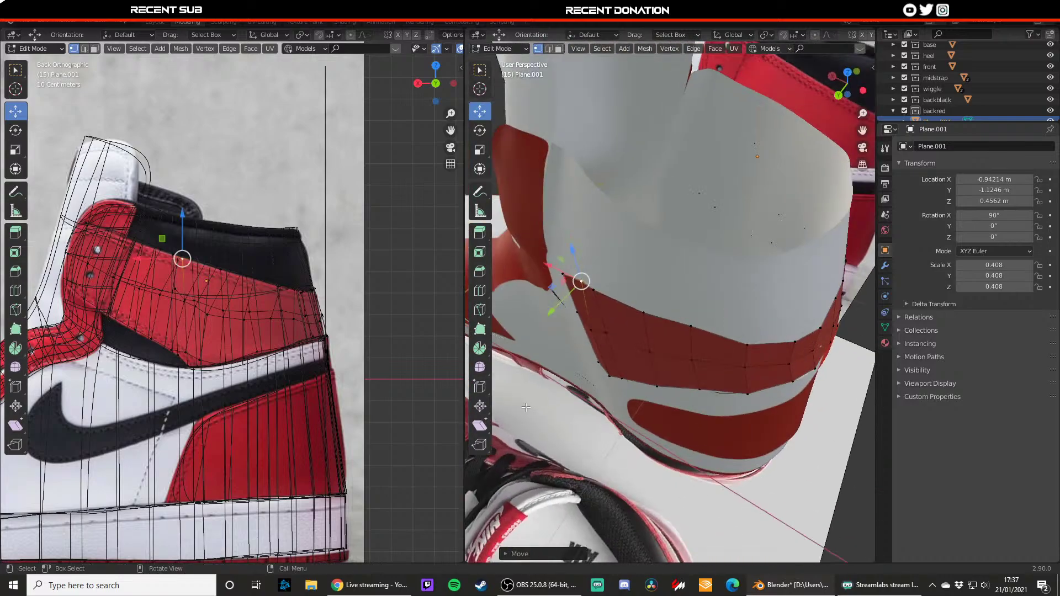
# - Move an upper strap vertex near the heel curve along Y so it sits just outside the shoe body
pyautogui.press('Tab')
pyautogui.moveTo(635, 356); pyautogui.dragTo(638, 396, button='middle')
pyautogui.press('Tab')
pyautogui.click(602, 402)
pyautogui.press('g')
pyautogui.press('y')
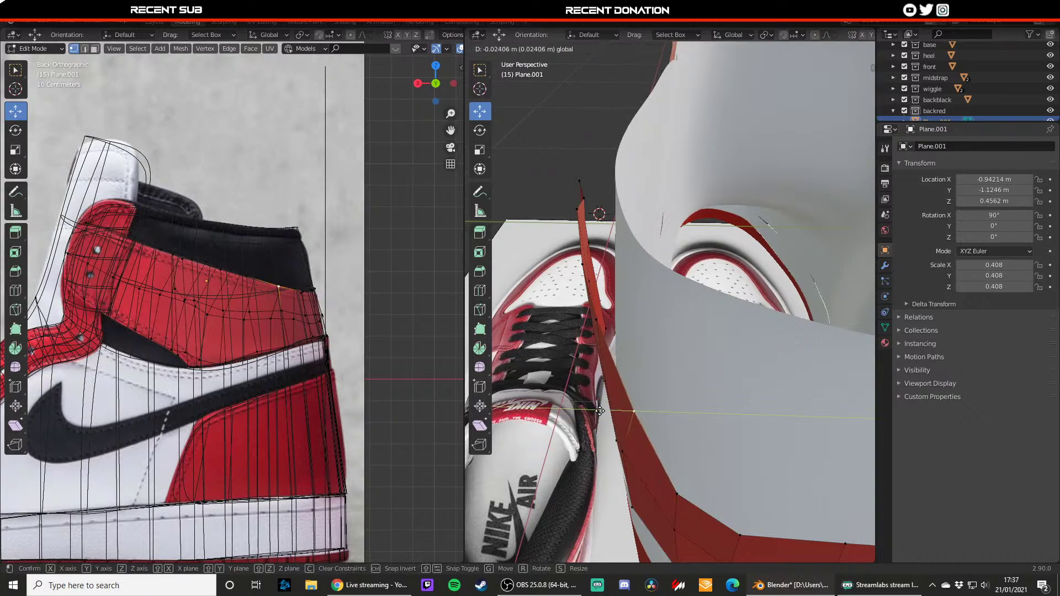
pyautogui.moveTo(600, 411); pyautogui.dragTo(600, 410)
pyautogui.moveTo(602, 409); pyautogui.dragTo(614, 426, button='middle')
# - Move the remaining upper-edge vertices of the strap along Y to hug the ankle up to the strap's end
pyautogui.click(628, 372)
pyautogui.click(636, 366)
pyautogui.moveTo(604, 369)
pyautogui.mouseDown()
pyautogui.moveTo(624, 370)
pyautogui.moveTo(614, 369)
pyautogui.mouseUp()
pyautogui.moveTo(614, 369); pyautogui.dragTo(656, 353, button='middle')
pyautogui.click(627, 362)
pyautogui.moveTo(612, 379); pyautogui.dragTo(624, 374)
pyautogui.click(648, 369)
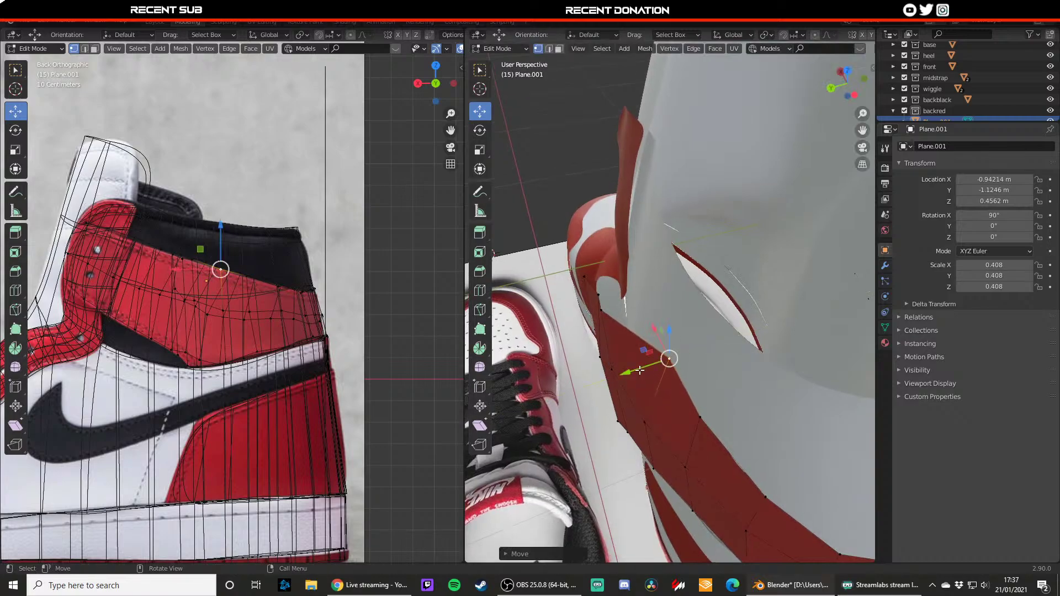
pyautogui.moveTo(646, 367); pyautogui.dragTo(691, 433, button='middle')
pyautogui.moveTo(585, 396); pyautogui.dragTo(657, 381)
pyautogui.keyDown('shift'); pyautogui.moveTo(657, 381); pyautogui.dragTo(662, 369, button='middle'); pyautogui.keyUp('shift')
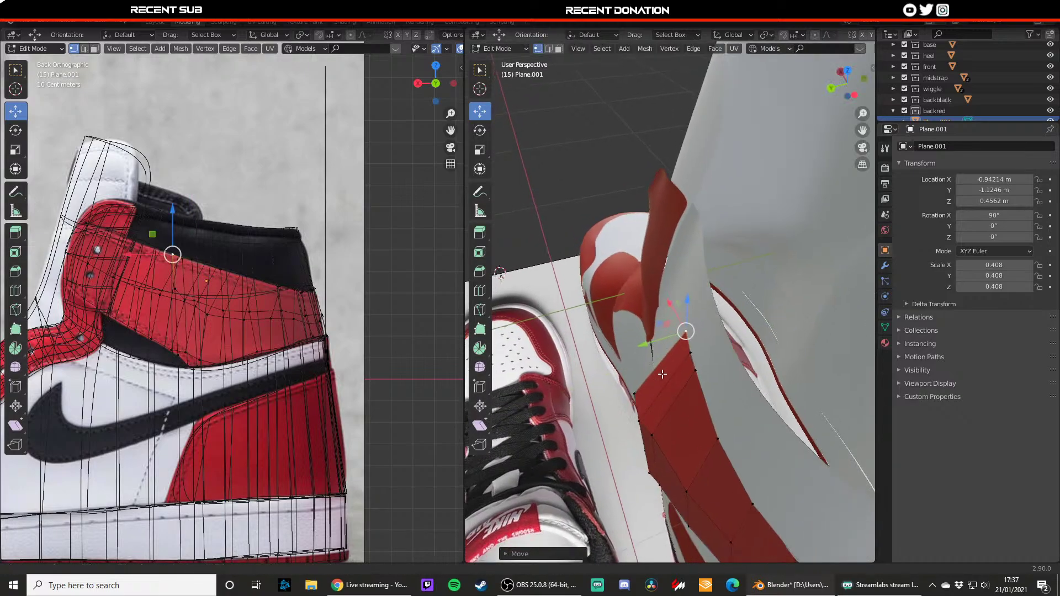
# - Pull the middle-row vertices near the strap's end along Y toward the shoe surface
pyautogui.click(610, 403)
pyautogui.moveTo(612, 403); pyautogui.dragTo(643, 393)
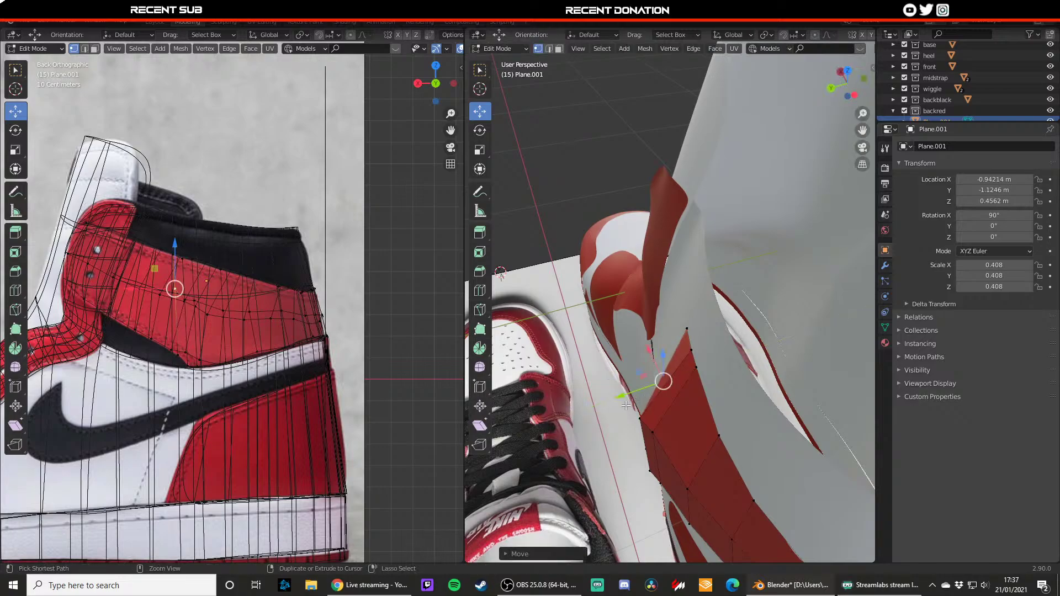
pyautogui.moveTo(642, 393); pyautogui.dragTo(707, 425, button='middle')
pyautogui.moveTo(680, 457)
pyautogui.mouseDown()
pyautogui.moveTo(677, 442)
pyautogui.moveTo(698, 447)
pyautogui.moveTo(691, 435)
pyautogui.moveTo(711, 444)
pyautogui.moveTo(689, 452)
pyautogui.moveTo(674, 426)
pyautogui.moveTo(695, 445)
pyautogui.mouseUp()
pyautogui.moveTo(694, 445); pyautogui.dragTo(684, 435, button='middle')
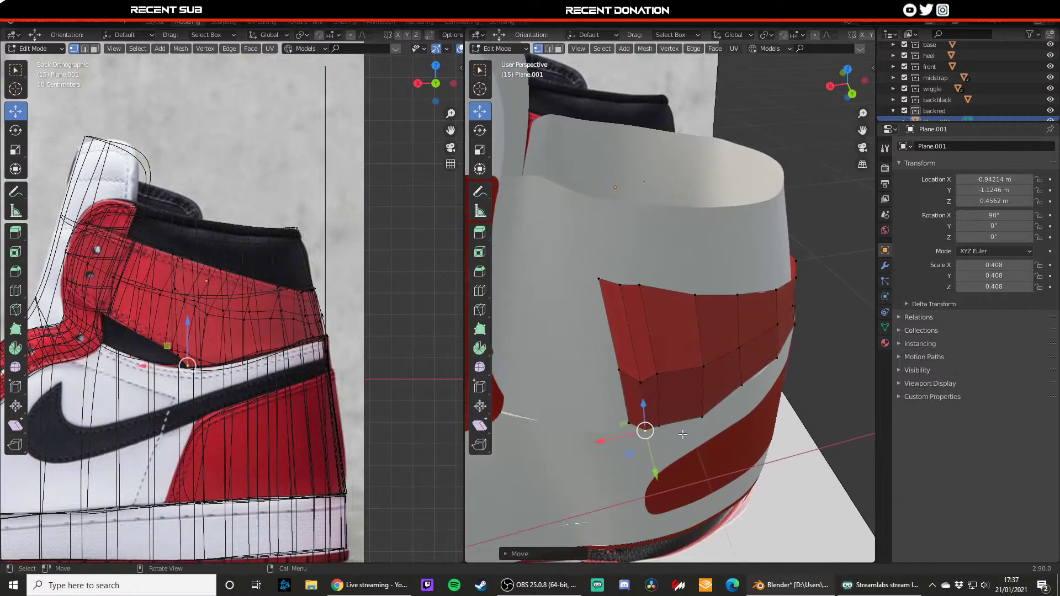
# - Adjust the strap's lower-edge vertices along Y around the side and heel so they follow the shoe body
pyautogui.moveTo(651, 442); pyautogui.dragTo(701, 429)
pyautogui.moveTo(701, 429); pyautogui.dragTo(653, 368, button='middle')
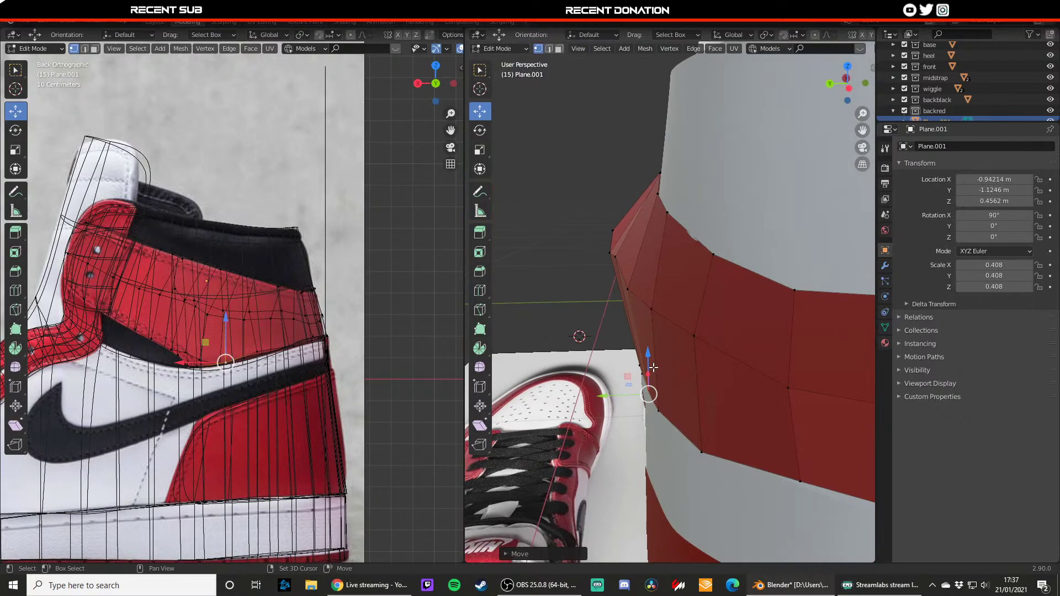
pyautogui.click(660, 420)
pyautogui.moveTo(614, 413); pyautogui.dragTo(674, 452)
pyautogui.moveTo(674, 452); pyautogui.dragTo(607, 465, button='middle')
pyautogui.click(636, 426)
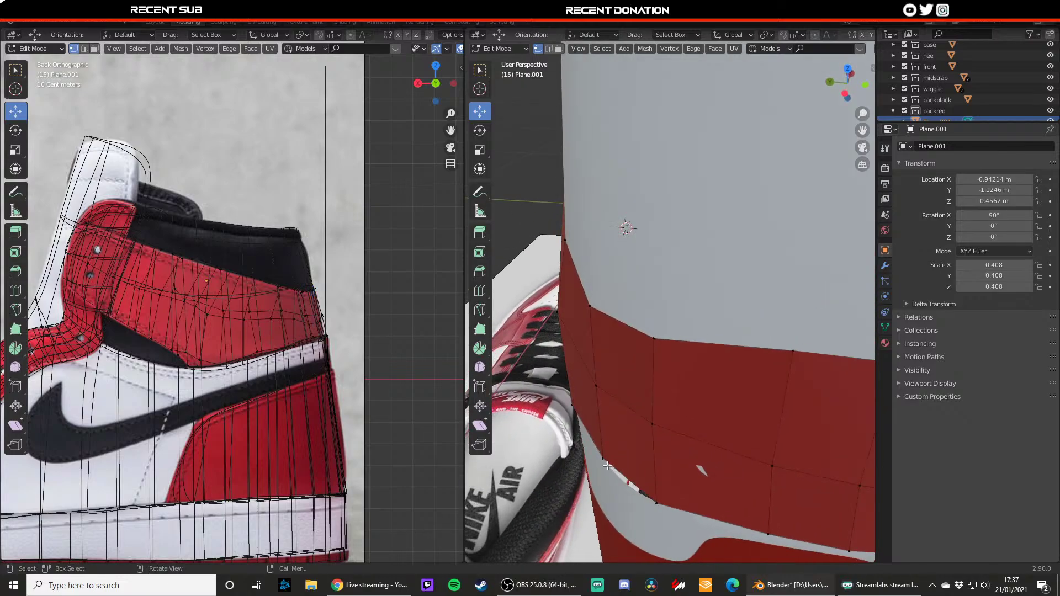
pyautogui.click(572, 460)
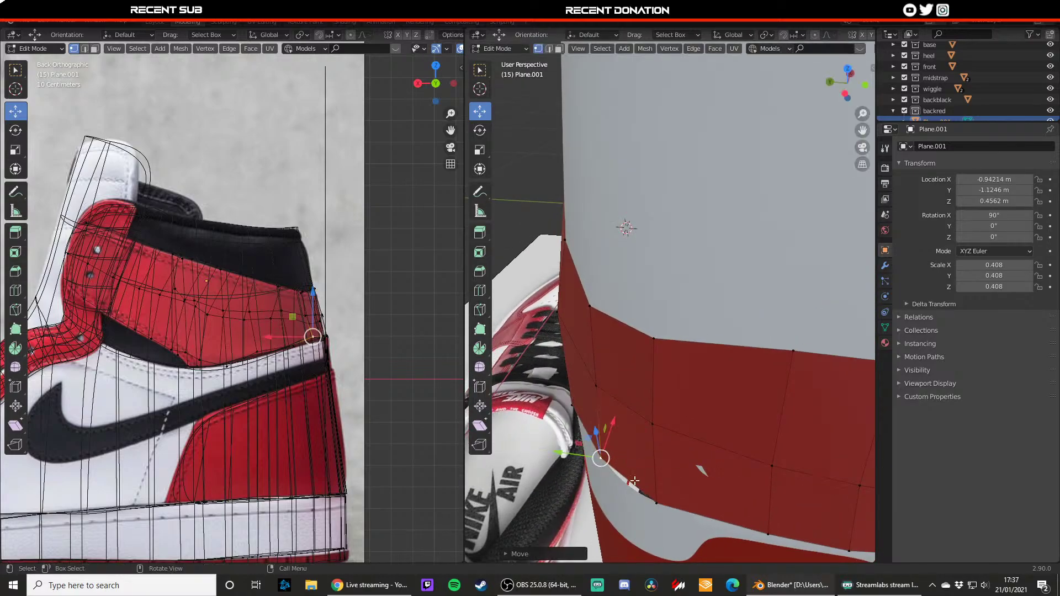
pyautogui.moveTo(585, 458); pyautogui.dragTo(647, 500)
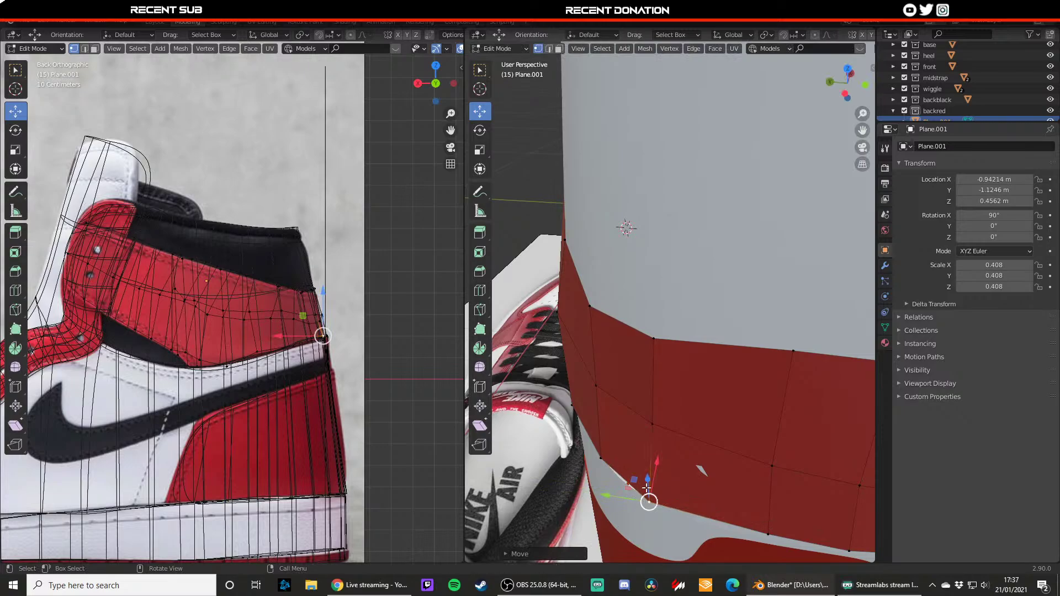
# - Add a Subdivision Surface modifier to the red strap with 4 viewport levels
pyautogui.press('Tab')
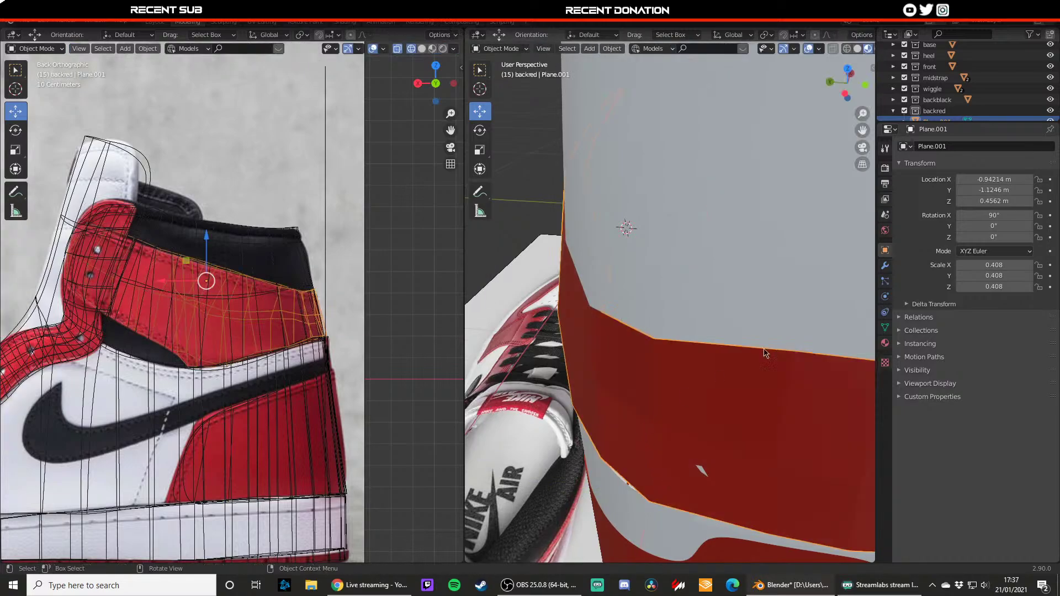
pyautogui.click(886, 265)
pyautogui.click(968, 147)
pyautogui.click(842, 339)
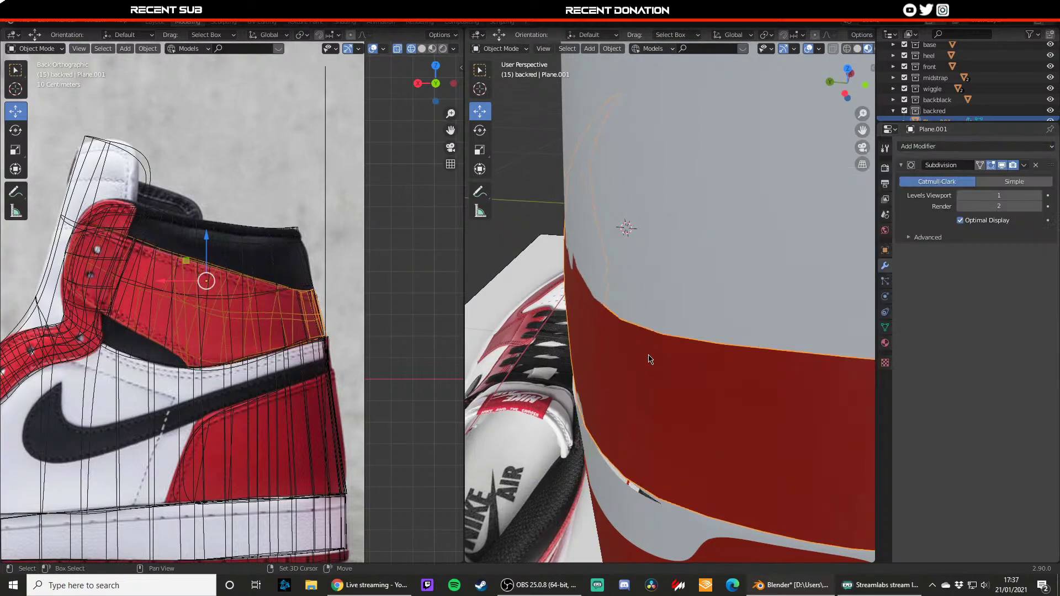
pyautogui.click(1039, 198)
pyautogui.click(1039, 198)
pyautogui.click(1039, 198)
pyautogui.scroll(-4, 637, 350)
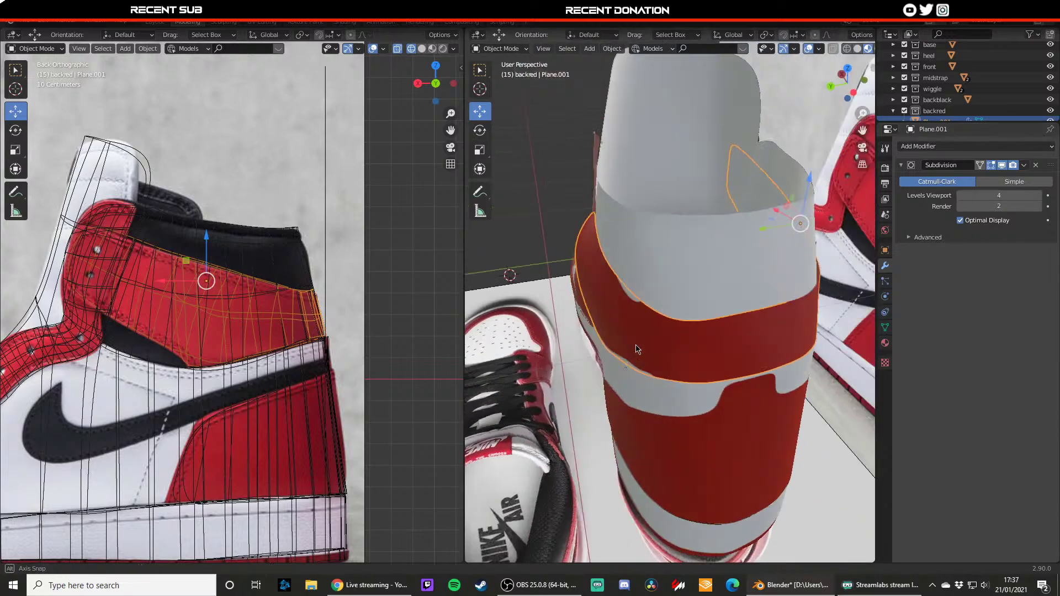
# - Move the upper-edge vertex at the heel curve outward along Y to close the gap in the smoothed strap
pyautogui.moveTo(637, 350); pyautogui.dragTo(684, 375, button='middle')
pyautogui.scroll(2, 687, 319)
pyautogui.press('Tab')
pyautogui.click(693, 381)
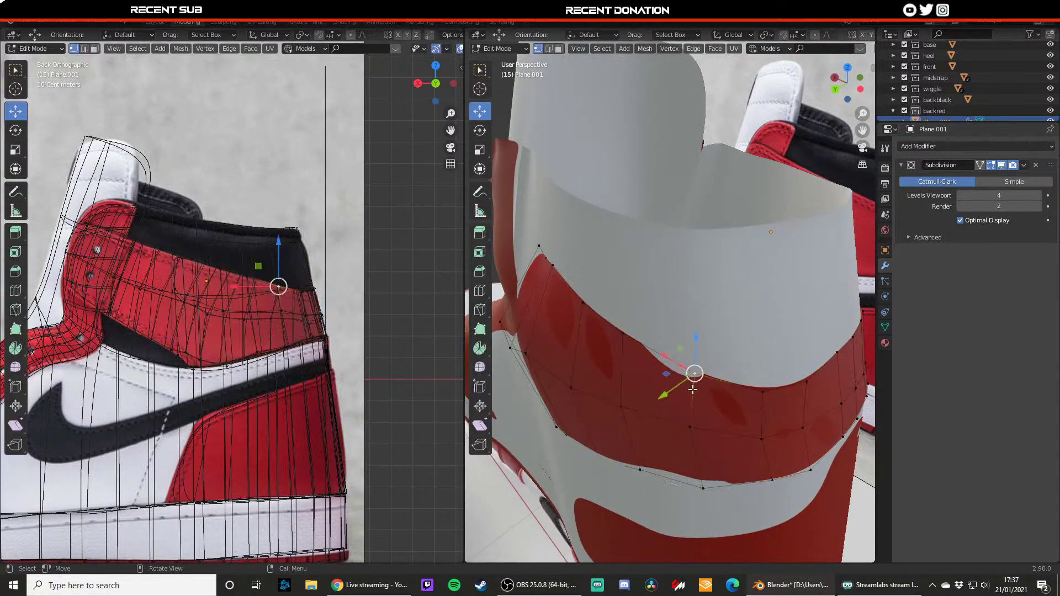
pyautogui.moveTo(677, 385); pyautogui.dragTo(674, 389)
# - Nudge the smoothed strap's lower-edge vertices outward along Y at the heel curve
pyautogui.press('Tab')
pyautogui.press('Tab')
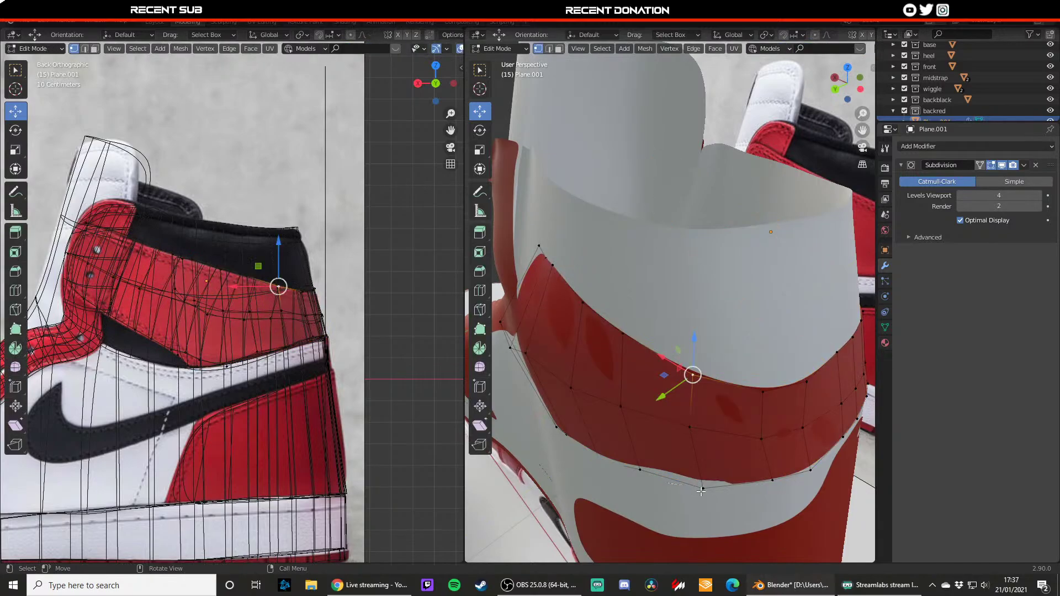
pyautogui.click(702, 489)
pyautogui.moveTo(692, 500); pyautogui.dragTo(690, 502)
pyautogui.hotkey('alt', 'a')
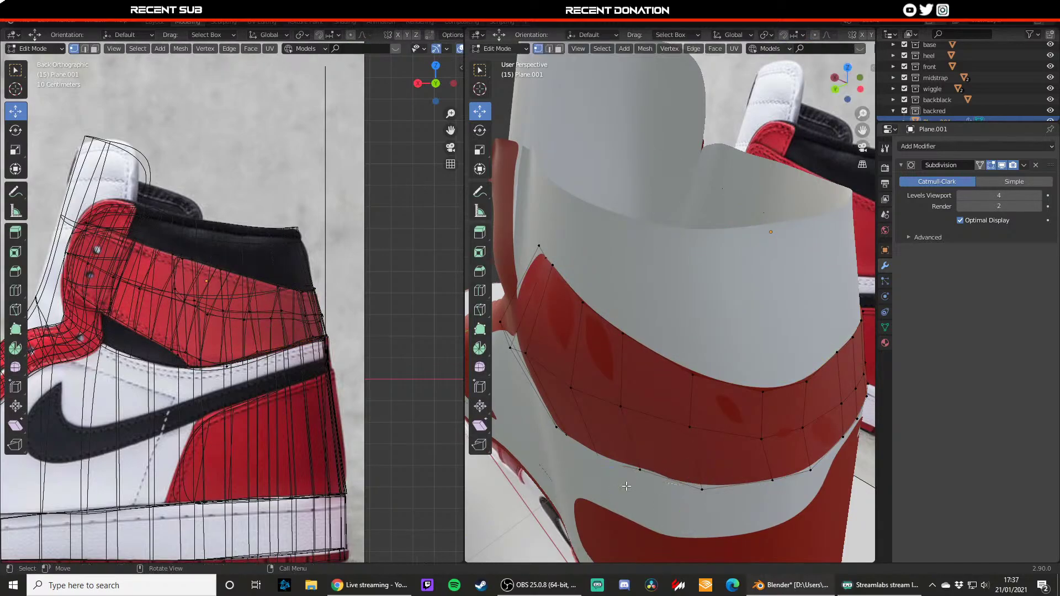
pyautogui.moveTo(624, 482); pyautogui.dragTo(621, 485)
# - Examine the smoothed strap around the heel and compare the whole shoe with the reference images
pyautogui.press('Tab')
pyautogui.scroll(-2, 651, 433)
pyautogui.moveTo(651, 433); pyautogui.dragTo(796, 409, button='middle')
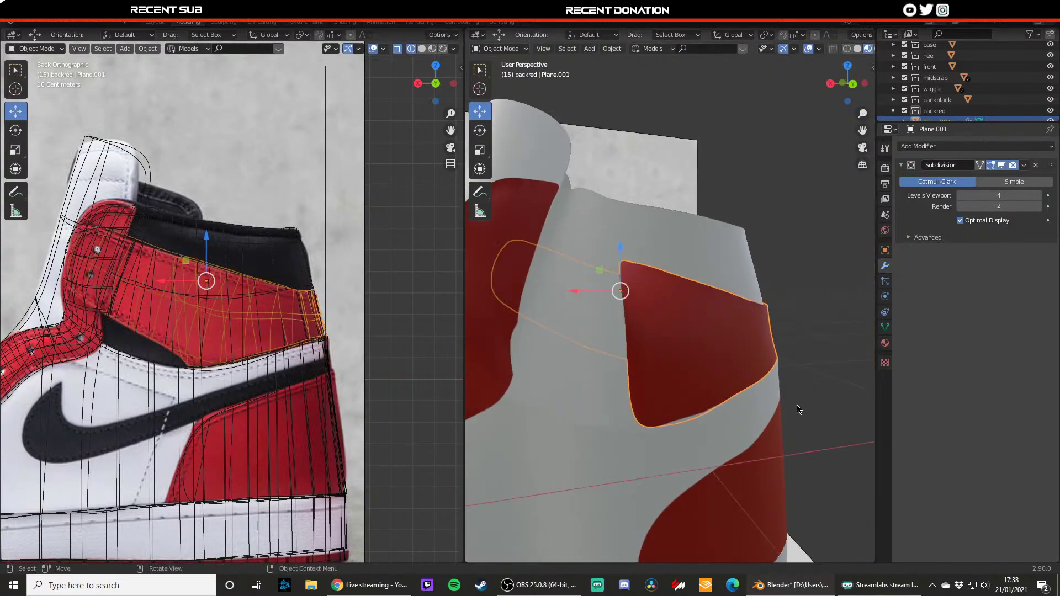
pyautogui.scroll(-3, 798, 407)
pyautogui.click(833, 358)
pyautogui.moveTo(833, 358); pyautogui.dragTo(546, 349, button='middle')
pyautogui.moveTo(703, 369); pyautogui.dragTo(729, 371, button='middle')
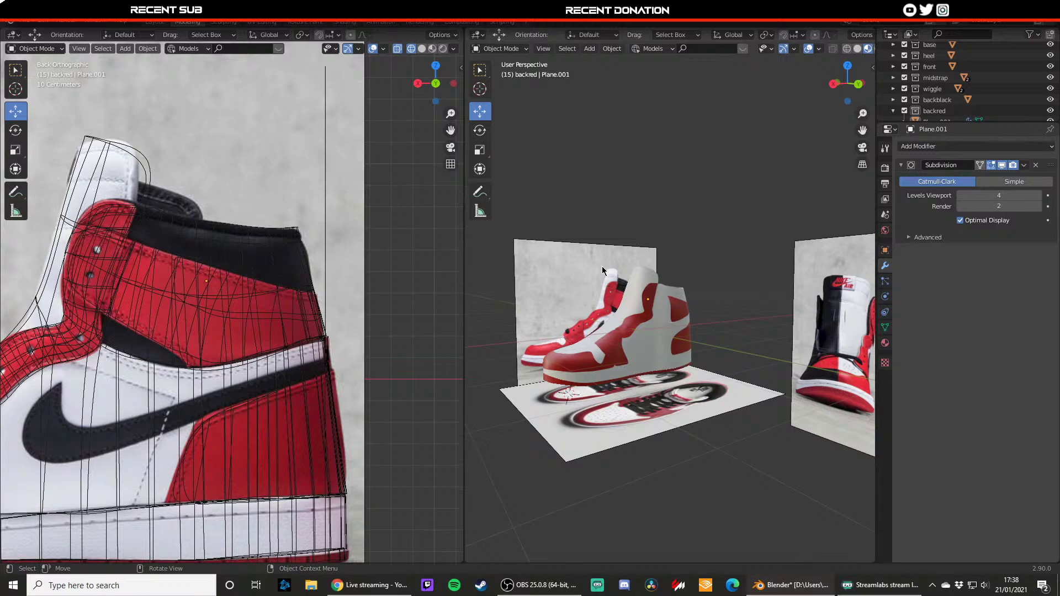
# - Reopen the strap for mesh editing and lower the middle vertex of its end column along Z
pyautogui.scroll(7, 607, 301)
pyautogui.click(684, 338)
pyautogui.moveTo(685, 339); pyautogui.dragTo(653, 334, button='middle')
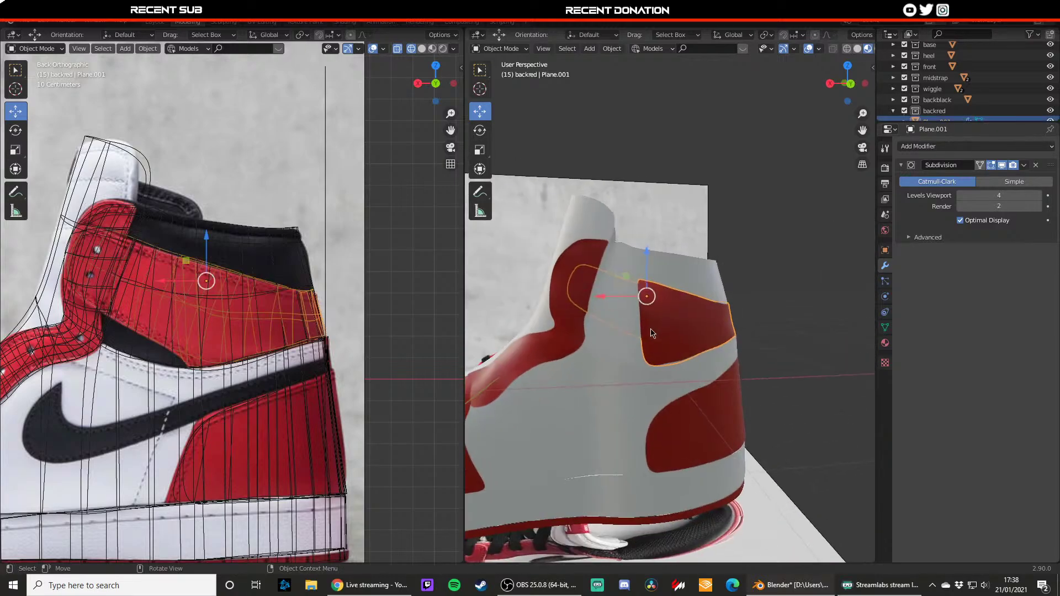
pyautogui.press('Tab')
pyautogui.scroll(2, 625, 334)
pyautogui.hotkey('alt', 'a')
pyautogui.press('2')
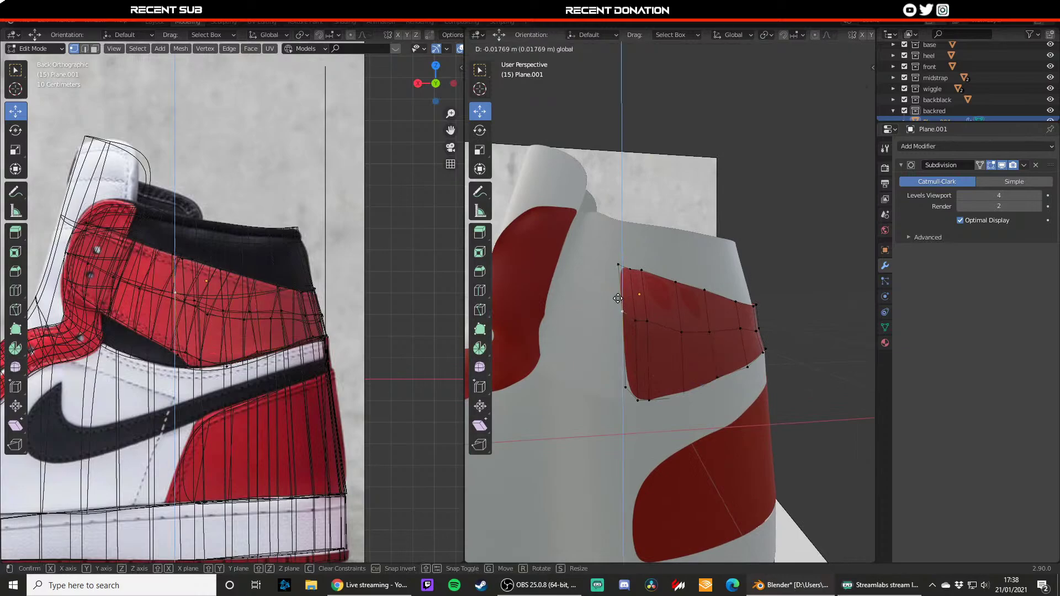
pyautogui.moveTo(625, 347); pyautogui.dragTo(795, 320, button='middle')
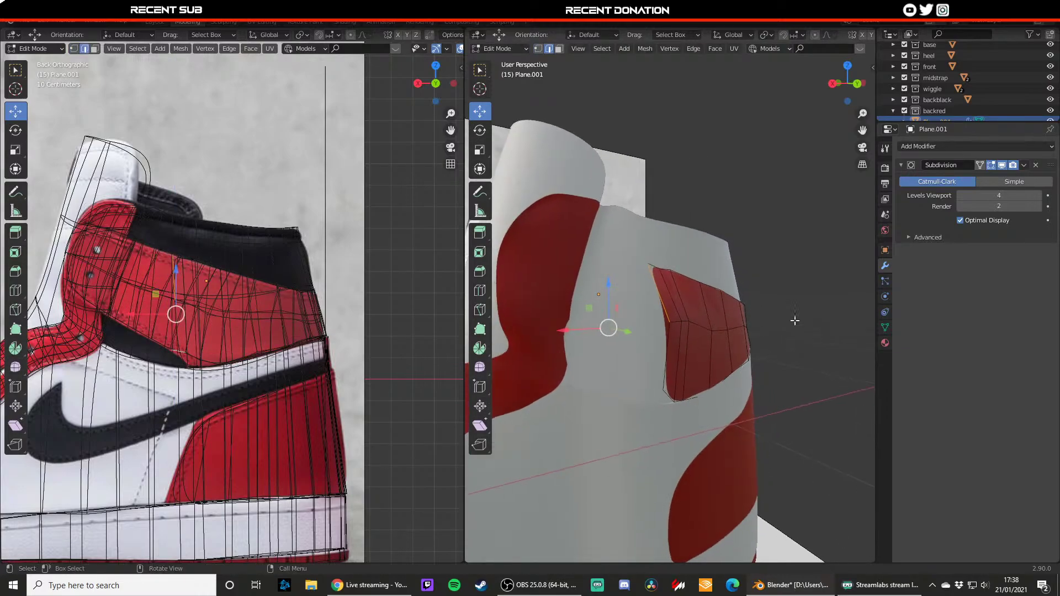
# - Reposition the bottom vertices of the strap's end columns along Y to follow the shoe's side surface
pyautogui.click(667, 352)
pyautogui.keyDown('shift'); pyautogui.click(665, 306); pyautogui.keyUp('shift')
pyautogui.moveTo(683, 351); pyautogui.dragTo(711, 452, button='middle')
pyautogui.press('1')
pyautogui.scroll(3, 668, 405)
pyautogui.moveTo(717, 447); pyautogui.dragTo(702, 399)
pyautogui.click(714, 430)
# - Adjust the remaining end-column vertices along Y so the smoothed strap lies on the shoe surface
pyautogui.moveTo(702, 399); pyautogui.dragTo(659, 404, button='middle')
pyautogui.click(680, 382)
pyautogui.moveTo(708, 397); pyautogui.dragTo(693, 431)
pyautogui.moveTo(693, 430); pyautogui.dragTo(668, 407, button='middle')
pyautogui.click(670, 367)
pyautogui.moveTo(688, 376); pyautogui.dragTo(689, 375)
pyautogui.moveTo(689, 375); pyautogui.dragTo(583, 347, button='middle')
pyautogui.moveTo(607, 364); pyautogui.dragTo(672, 355, button='middle')
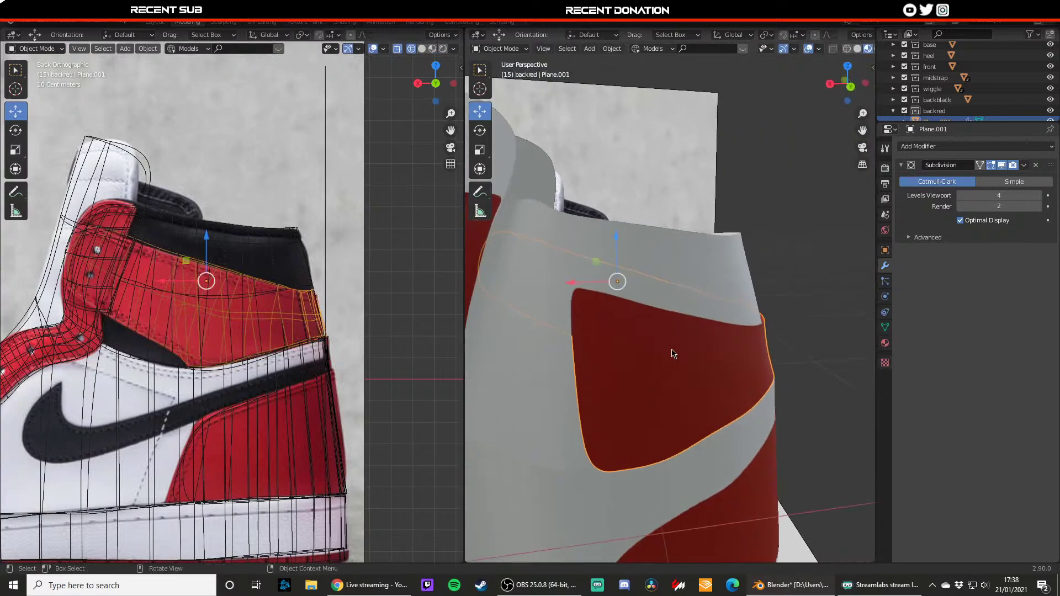
# - Extrude the strap's end edges about 0.07 m further toward the laces in the back view
pyautogui.press('Tab')
pyautogui.keyDown('shift'); pyautogui.moveTo(585, 398); pyautogui.dragTo(641, 384, button='middle'); pyautogui.keyUp('shift')
pyautogui.press('e')
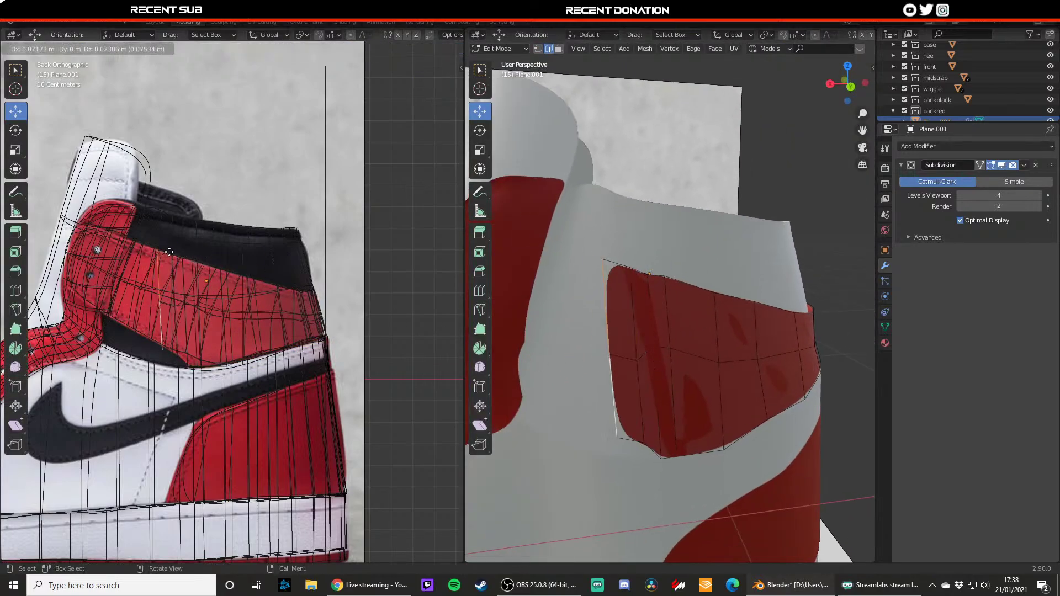
pyautogui.click(172, 252)
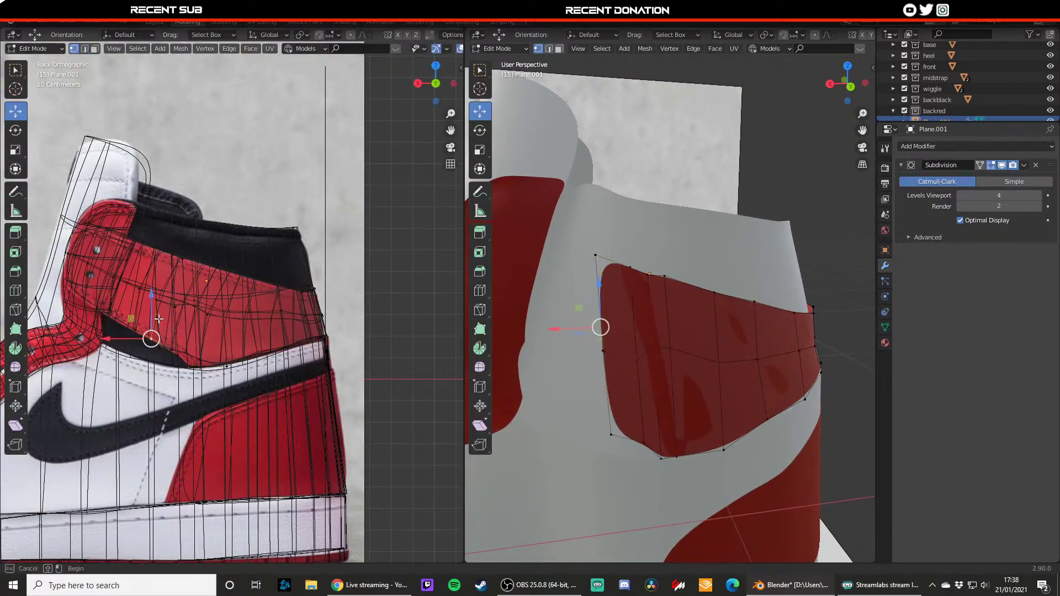
# - Reposition the lower and upper front corner vertices of the red ankle panel to match the strap outline in the reference
pyautogui.click(591, 433)
pyautogui.moveTo(157, 321); pyautogui.dragTo(119, 340)
pyautogui.click(121, 339)
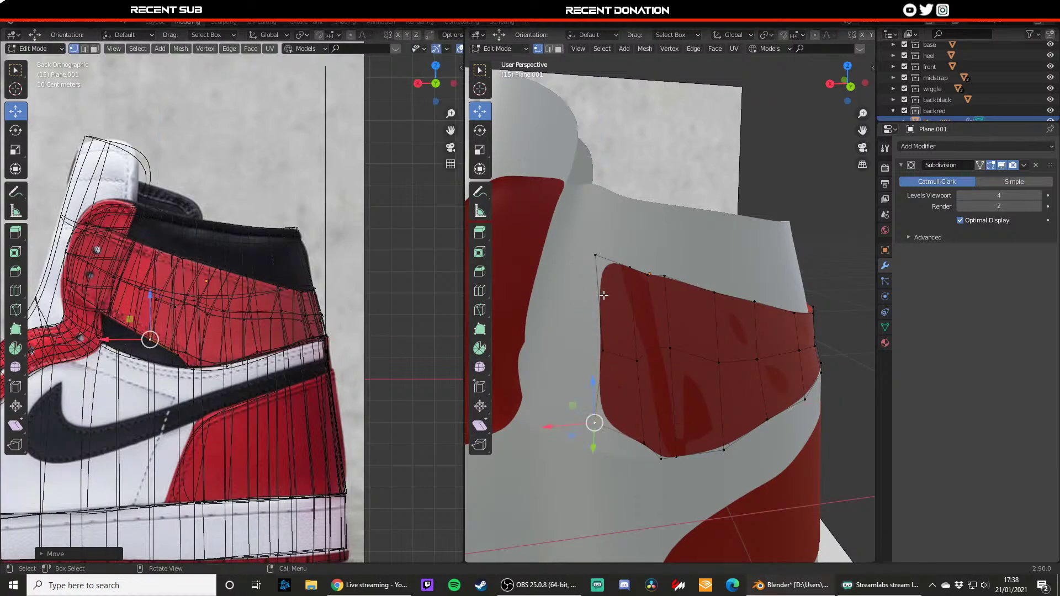
pyautogui.press('2')
pyautogui.click(604, 261)
pyautogui.moveTo(573, 257); pyautogui.dragTo(603, 234)
pyautogui.press('2')
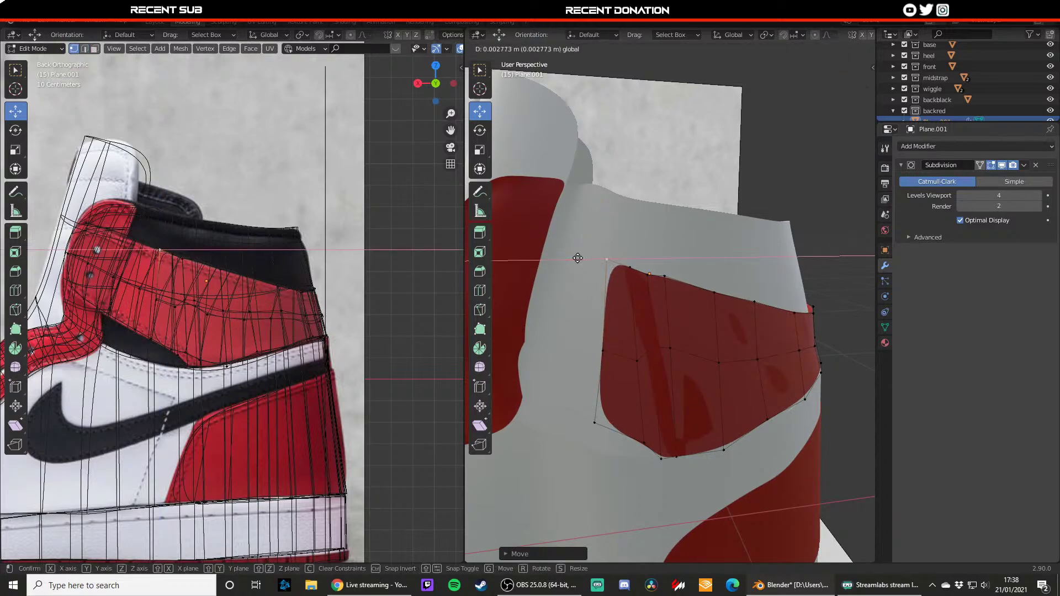
# - Extrude the front edges of the red ankle panel twice toward the lace flap
pyautogui.click(604, 304)
pyautogui.press('g')
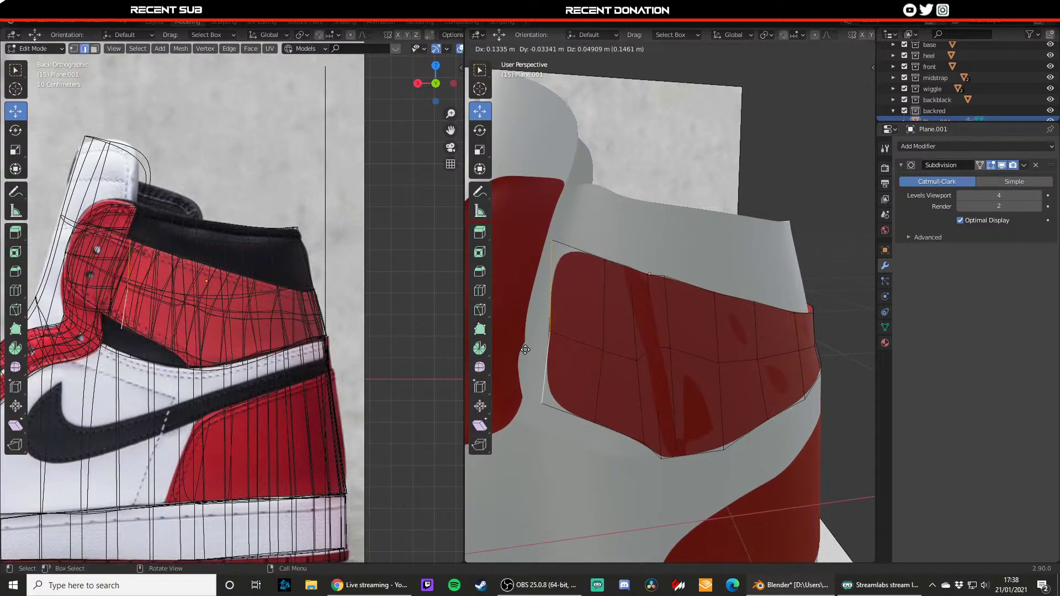
pyautogui.click(527, 349)
pyautogui.keyDown('shift'); pyautogui.moveTo(527, 349); pyautogui.dragTo(626, 367, button='middle'); pyautogui.keyUp('shift')
pyautogui.press('e')
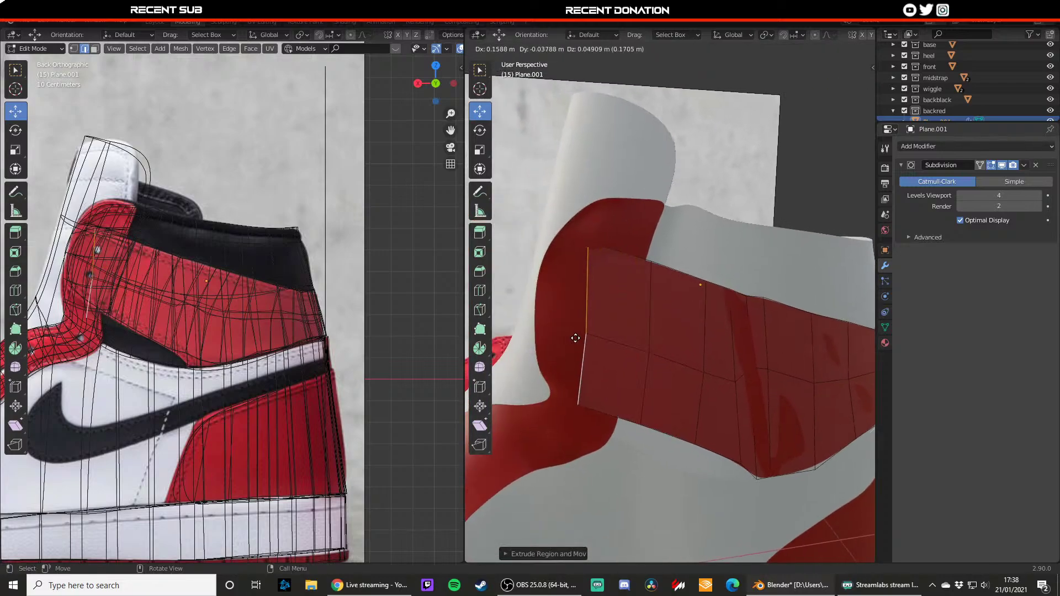
# - Raise the panel's new lower corner vertex and the neighbouring bottom-edge vertex to follow the strap's lower edge
pyautogui.press('1')
pyautogui.press('g')
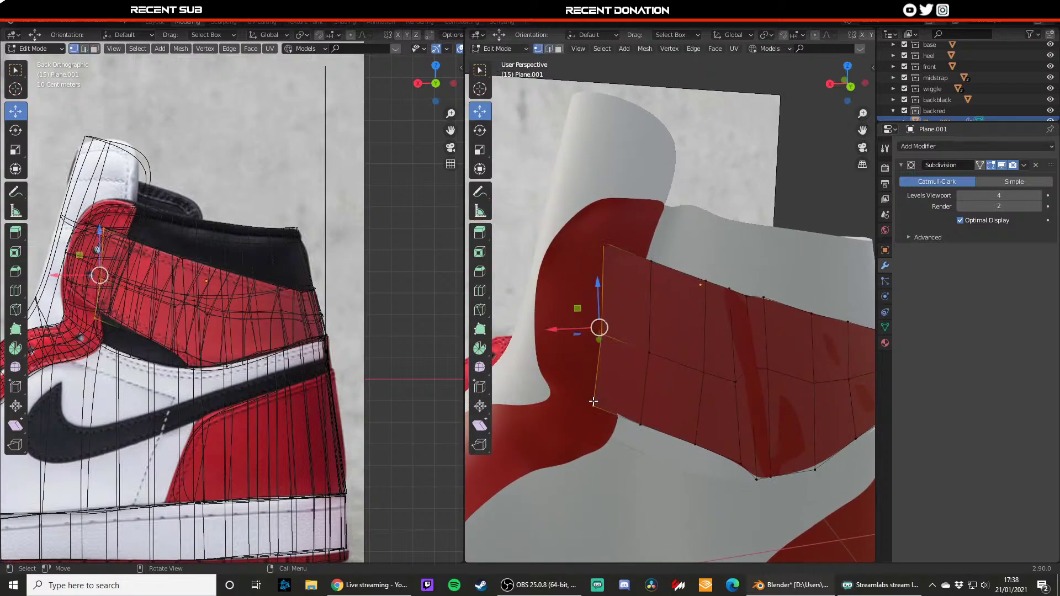
pyautogui.press('z')
pyautogui.moveTo(598, 353); pyautogui.dragTo(598, 353)
pyautogui.click(639, 423)
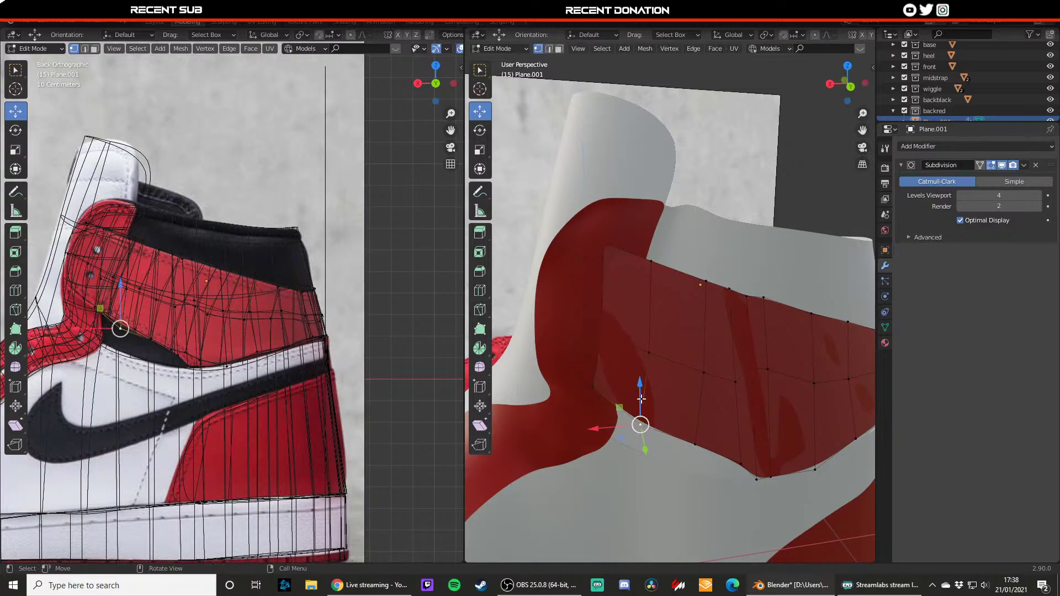
pyautogui.moveTo(641, 394); pyautogui.dragTo(645, 384)
# - Extrude the panel's two front edges another segment, about 0.1 m, across the lace flap
pyautogui.press('2')
pyautogui.click(603, 301)
pyautogui.keyDown('shift'); pyautogui.click(599, 349); pyautogui.keyUp('shift')
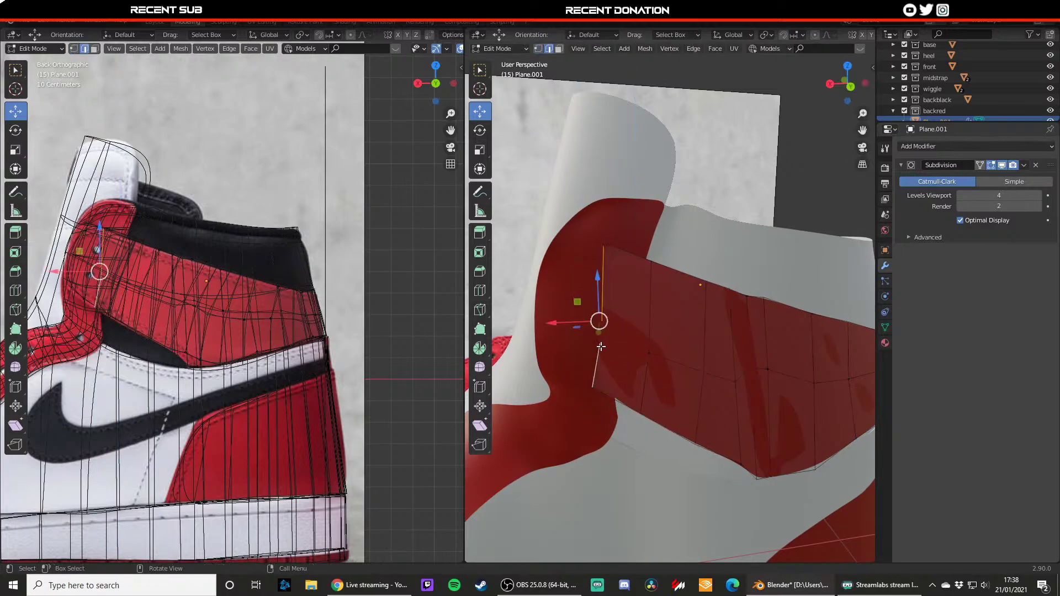
pyautogui.press('e')
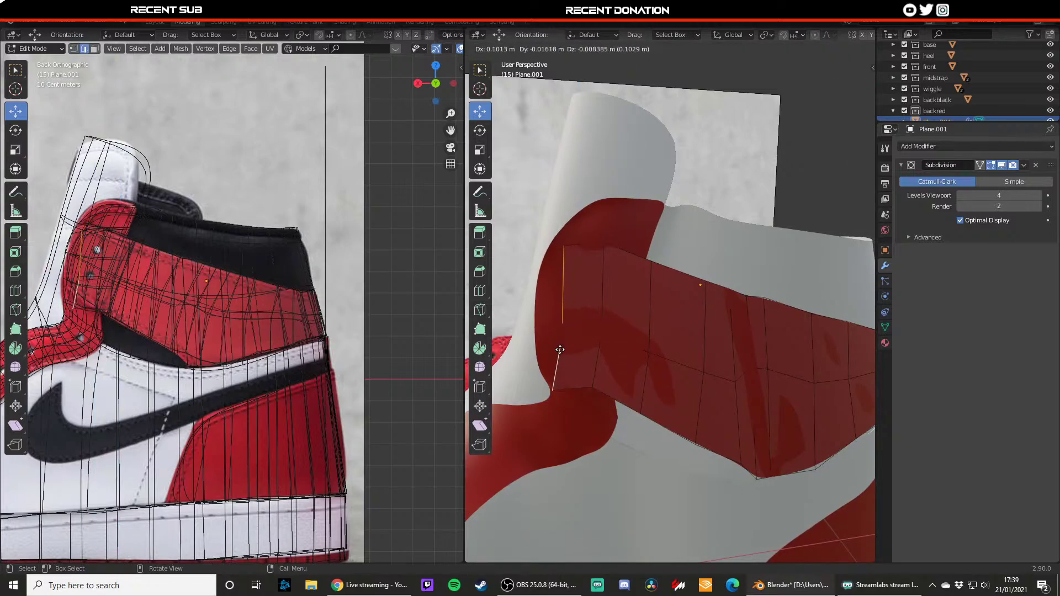
pyautogui.click(559, 349)
# - Adjust the height of the extruded segment's lower and upper corner vertices to fit the strap's rounded end
pyautogui.press('1')
pyautogui.click(564, 388)
pyautogui.moveTo(552, 361); pyautogui.dragTo(563, 268)
pyautogui.scroll(3, 283, 291)
pyautogui.click(566, 238)
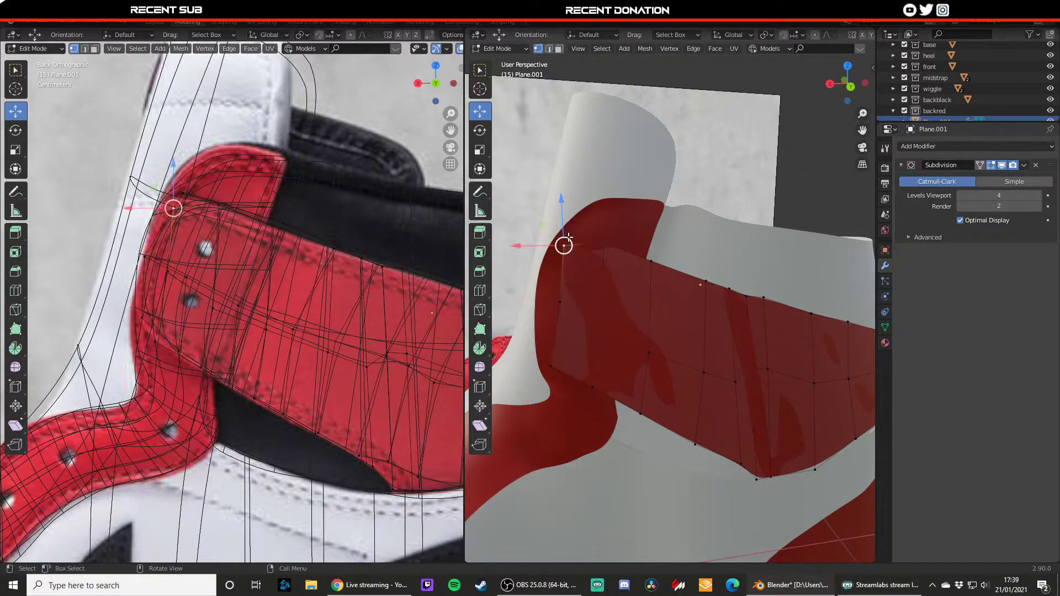
pyautogui.moveTo(563, 232)
pyautogui.mouseDown()
pyautogui.moveTo(561, 214)
pyautogui.moveTo(563, 225)
pyautogui.mouseUp()
# - Extrude the panel's front edges once more to the front rim of the lace flap
pyautogui.press('2')
pyautogui.click(561, 277)
pyautogui.keyDown('shift'); pyautogui.click(554, 328); pyautogui.keyUp('shift')
pyautogui.press('e')
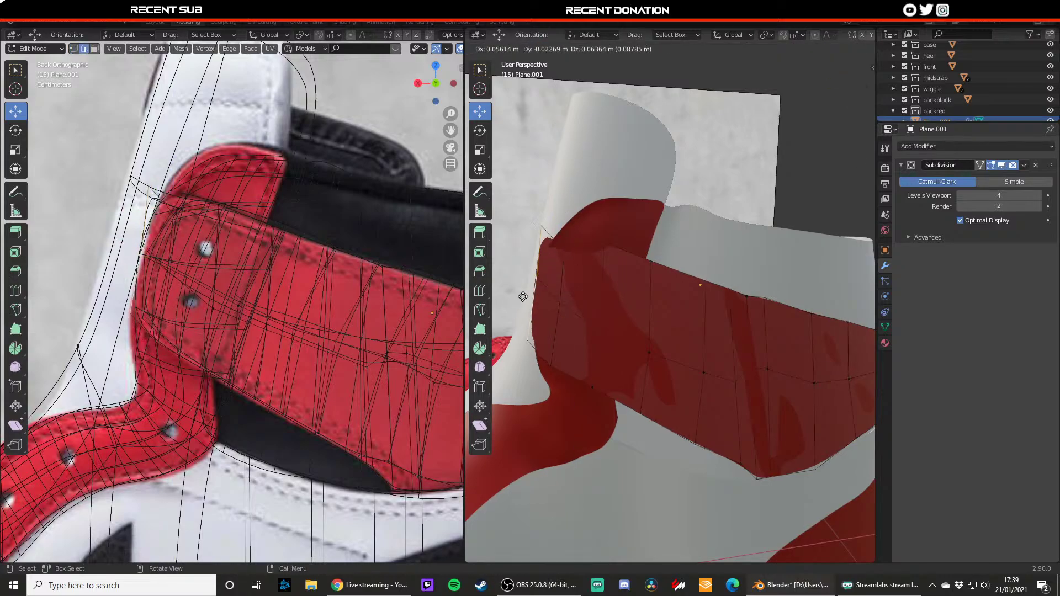
pyautogui.moveTo(523, 297)
pyautogui.mouseDown()
pyautogui.moveTo(545, 243)
pyautogui.moveTo(547, 261)
pyautogui.moveTo(514, 289)
pyautogui.mouseUp()
# - Move the upper corner vertices of the panel's front end inward to round it along the flap's contour
pyautogui.click(553, 236)
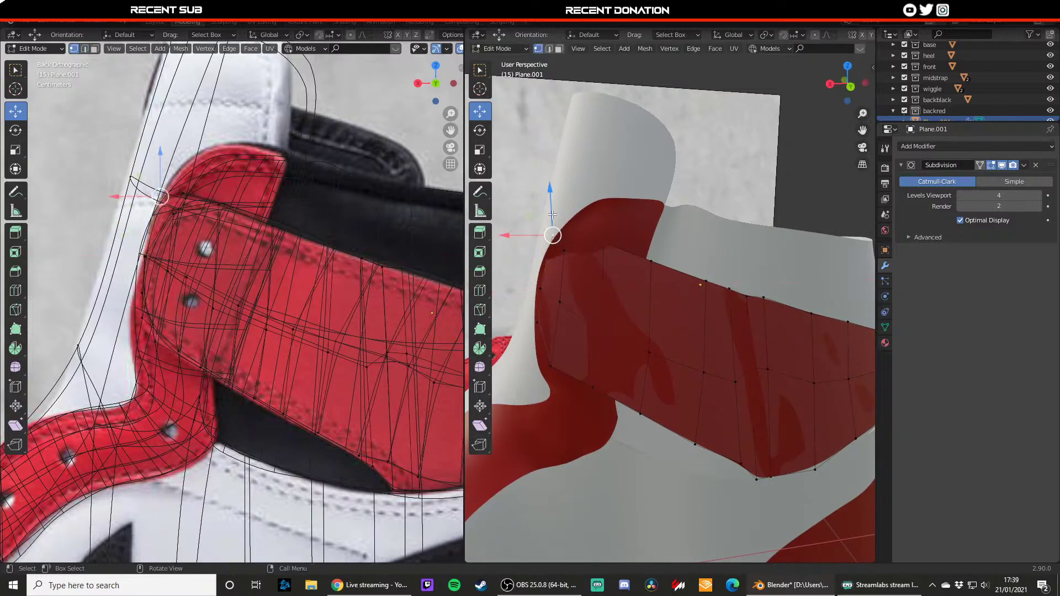
pyautogui.moveTo(551, 200); pyautogui.dragTo(551, 229)
pyautogui.moveTo(528, 263); pyautogui.dragTo(522, 262)
pyautogui.click(522, 261)
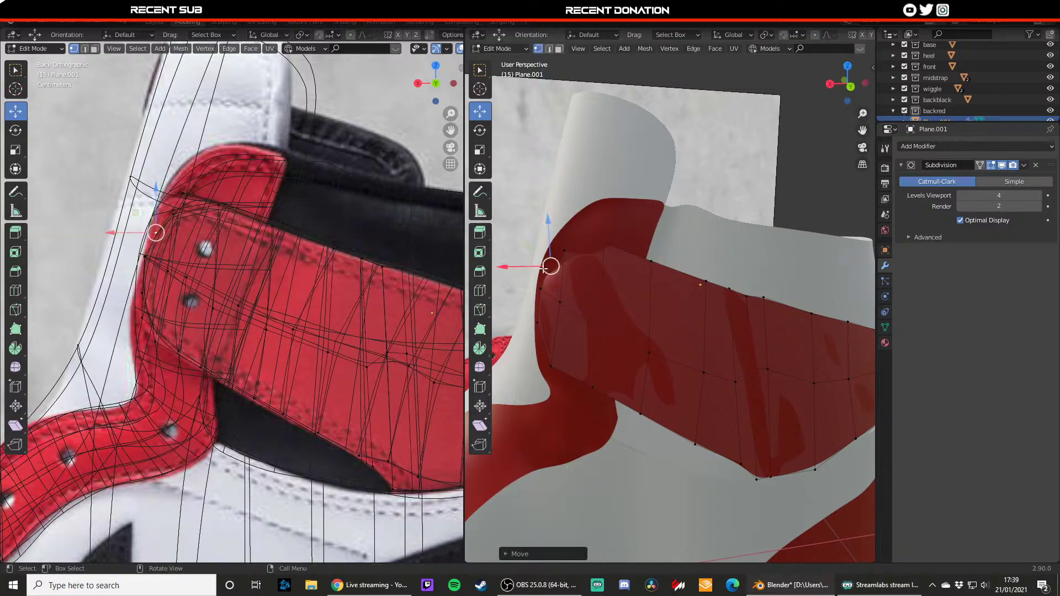
pyautogui.moveTo(522, 262); pyautogui.dragTo(519, 305, button='middle')
pyautogui.moveTo(571, 247)
pyautogui.mouseDown()
pyautogui.moveTo(589, 244)
pyautogui.moveTo(568, 243)
pyautogui.mouseUp()
pyautogui.click(620, 230)
pyautogui.click(598, 229)
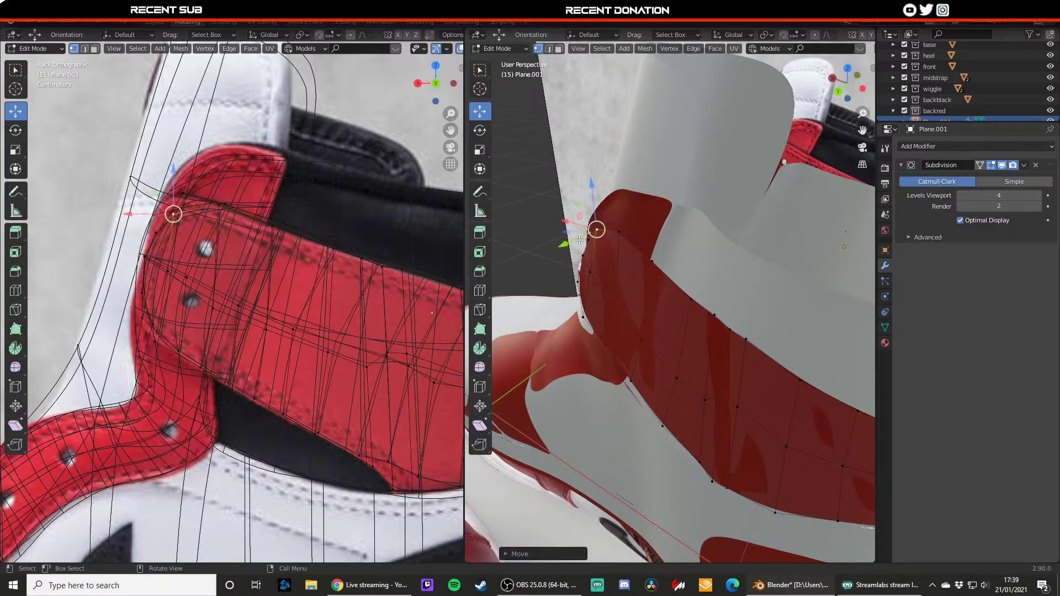
# - Inspect the extended red panel from several angles for its fit against the shoe surface
pyautogui.press('Tab')
pyautogui.scroll(-3, 585, 287)
pyautogui.moveTo(585, 309); pyautogui.dragTo(722, 223, button='middle')
pyautogui.click(723, 223)
pyautogui.scroll(3, 624, 324)
pyautogui.scroll(-4, 623, 323)
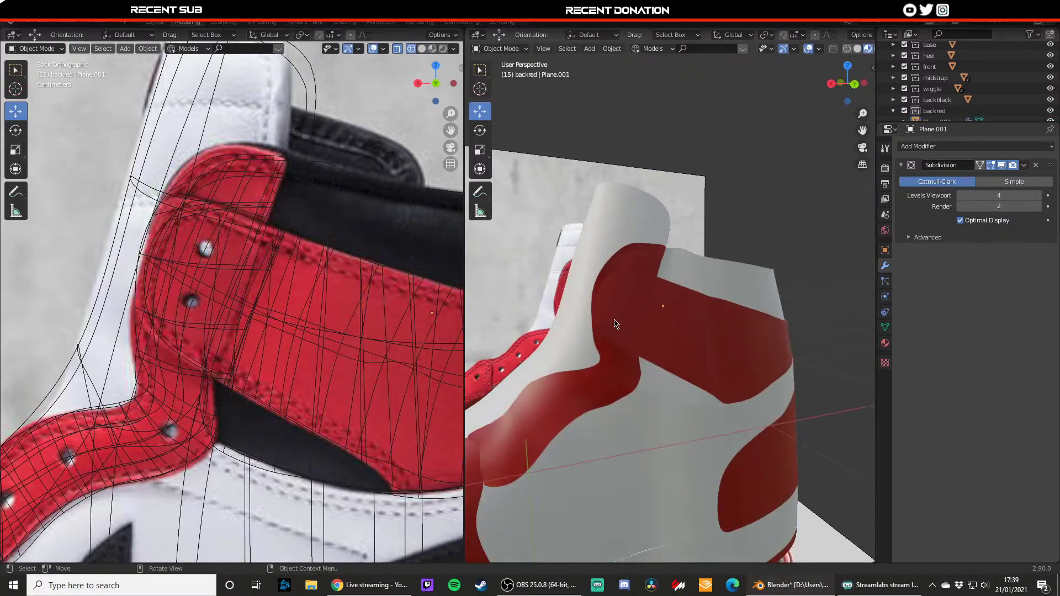
pyautogui.moveTo(617, 322); pyautogui.dragTo(647, 351, button='middle')
pyautogui.scroll(2, 575, 325)
pyautogui.scroll(-5, 596, 321)
pyautogui.scroll(3, 645, 331)
pyautogui.scroll(3, 647, 351)
pyautogui.click(649, 308)
pyautogui.moveTo(648, 308); pyautogui.dragTo(687, 341, button='middle')
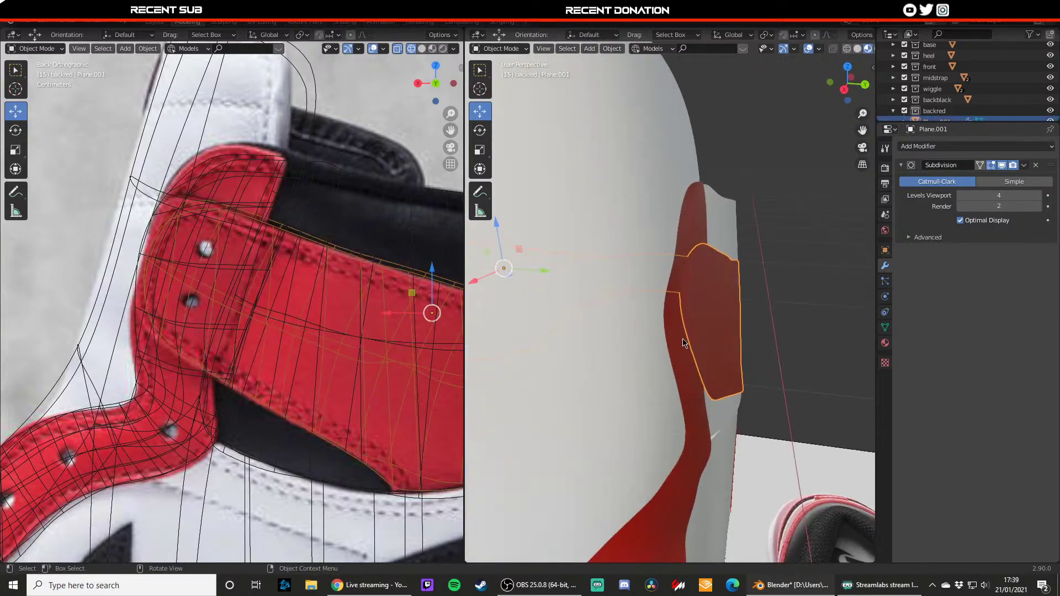
# - Shift the front-end vertices of the red panel along Y so they sit closely on the lace flap
pyautogui.press('Tab')
pyautogui.moveTo(704, 330)
pyautogui.mouseDown()
pyautogui.moveTo(692, 316)
pyautogui.moveTo(698, 360)
pyautogui.moveTo(677, 362)
pyautogui.moveTo(726, 409)
pyautogui.moveTo(691, 397)
pyautogui.moveTo(691, 464)
pyautogui.moveTo(705, 329)
pyautogui.moveTo(679, 357)
pyautogui.moveTo(694, 358)
pyautogui.mouseUp()
pyautogui.keyDown('shift'); pyautogui.moveTo(711, 316); pyautogui.dragTo(692, 353, button='middle'); pyautogui.keyUp('shift')
pyautogui.click(677, 345)
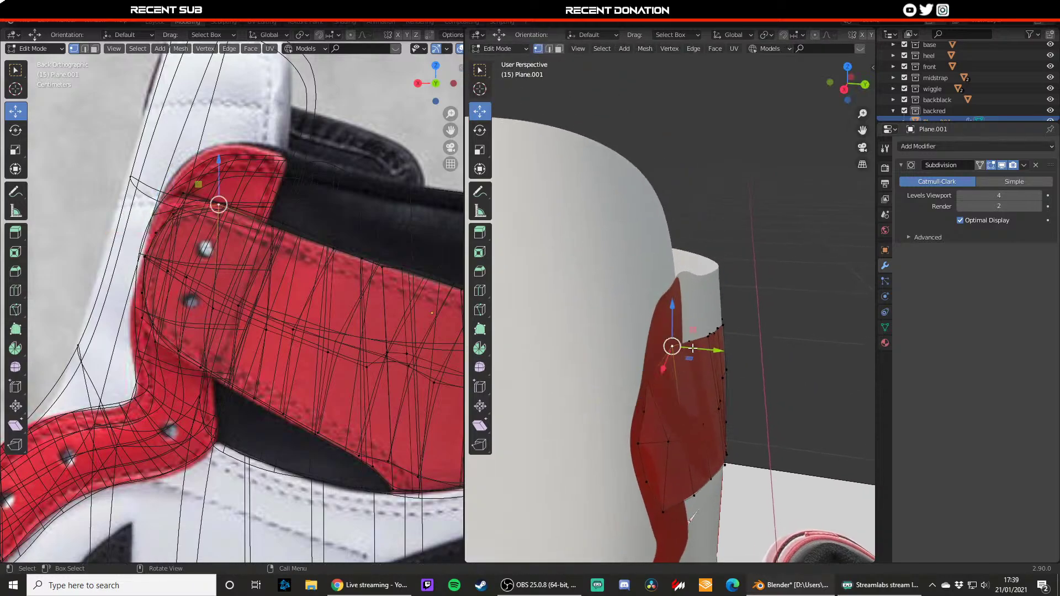
pyautogui.moveTo(692, 347); pyautogui.dragTo(690, 345)
pyautogui.click(643, 411)
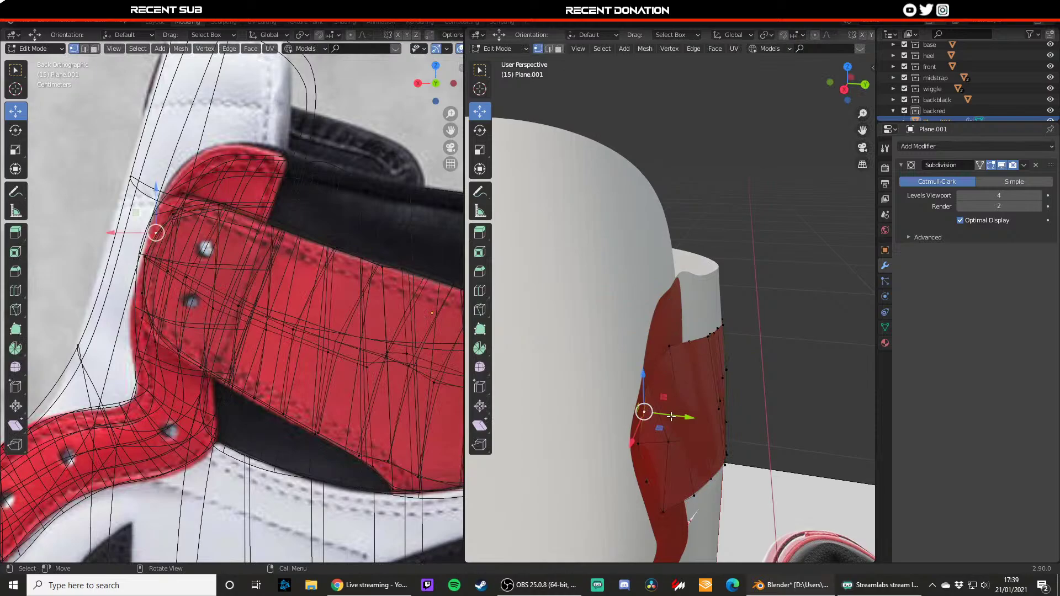
pyautogui.press('Tab')
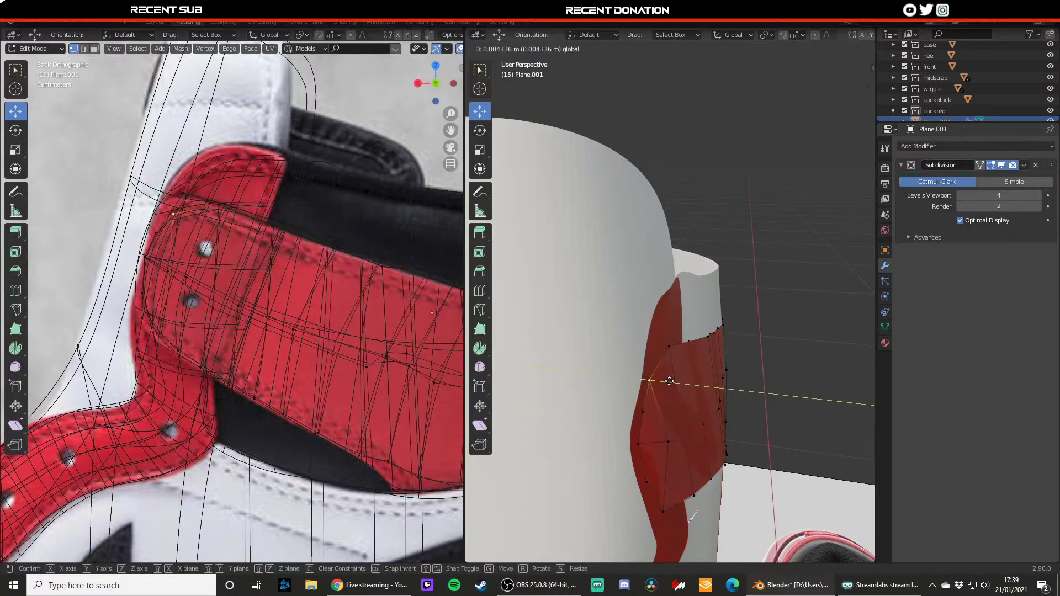
# - Examine the red ankle panel's outline and surface from the side and rear of the shoe
pyautogui.moveTo(669, 413); pyautogui.dragTo(620, 347, button='middle')
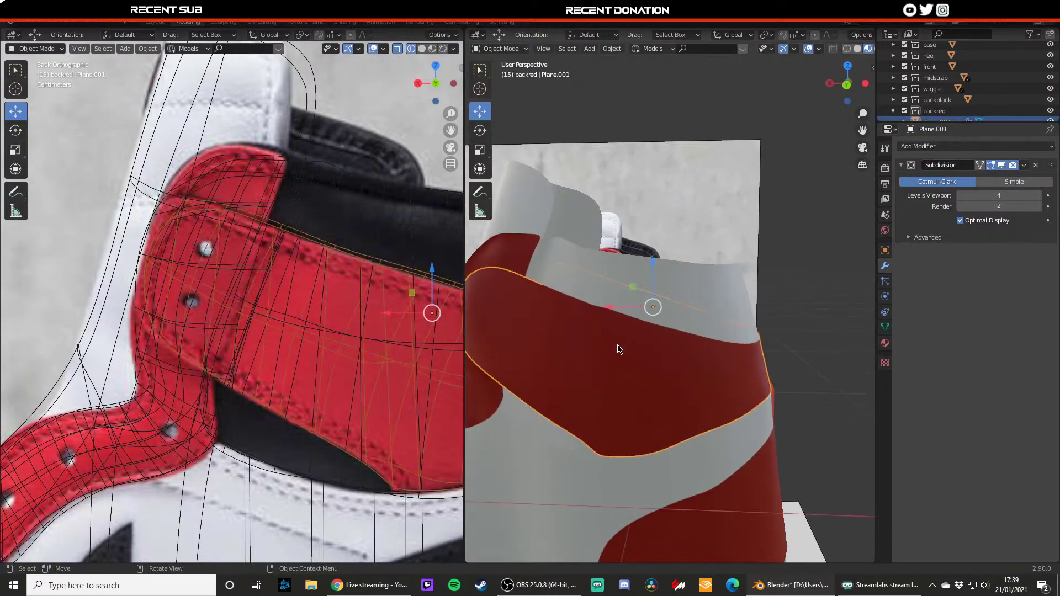
pyautogui.press('Tab')
pyautogui.press('Tab')
pyautogui.click(631, 363)
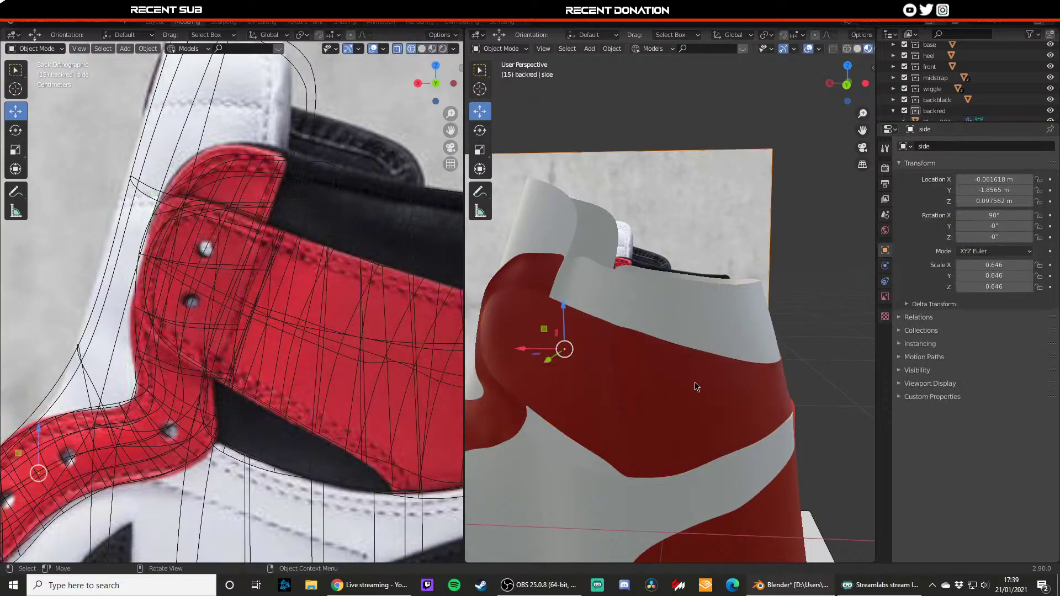
pyautogui.moveTo(694, 383)
pyautogui.mouseDown(button='middle')
pyautogui.moveTo(625, 380)
pyautogui.moveTo(685, 394)
pyautogui.mouseUp(button='middle')
pyautogui.scroll(2, 625, 377)
pyautogui.click(652, 394)
pyautogui.press('Tab')
pyautogui.scroll(1, 644, 388)
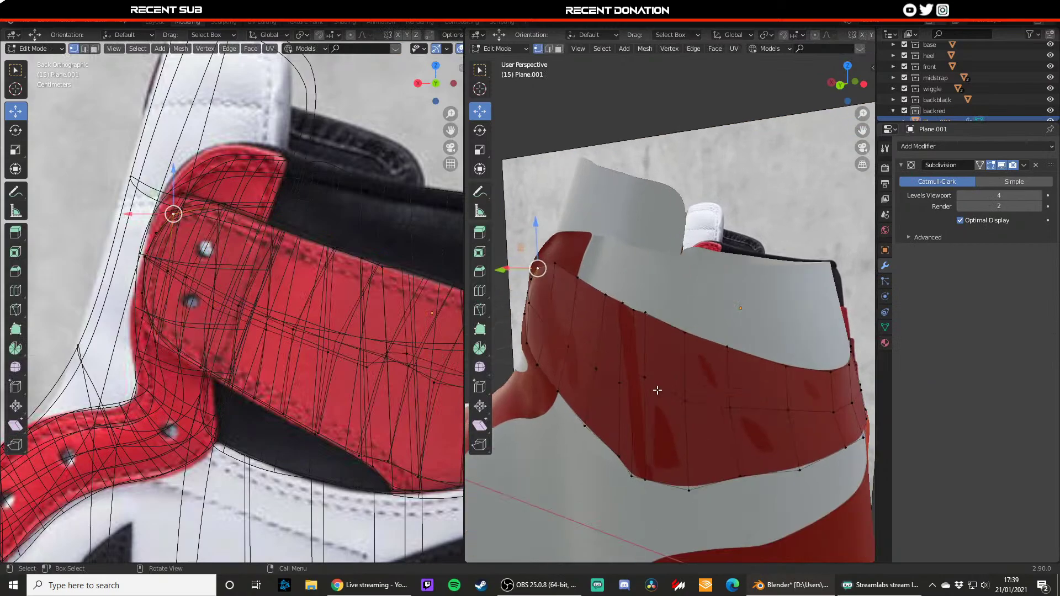
pyautogui.press('Tab')
pyautogui.scroll(-2, 679, 386)
pyautogui.click(782, 238)
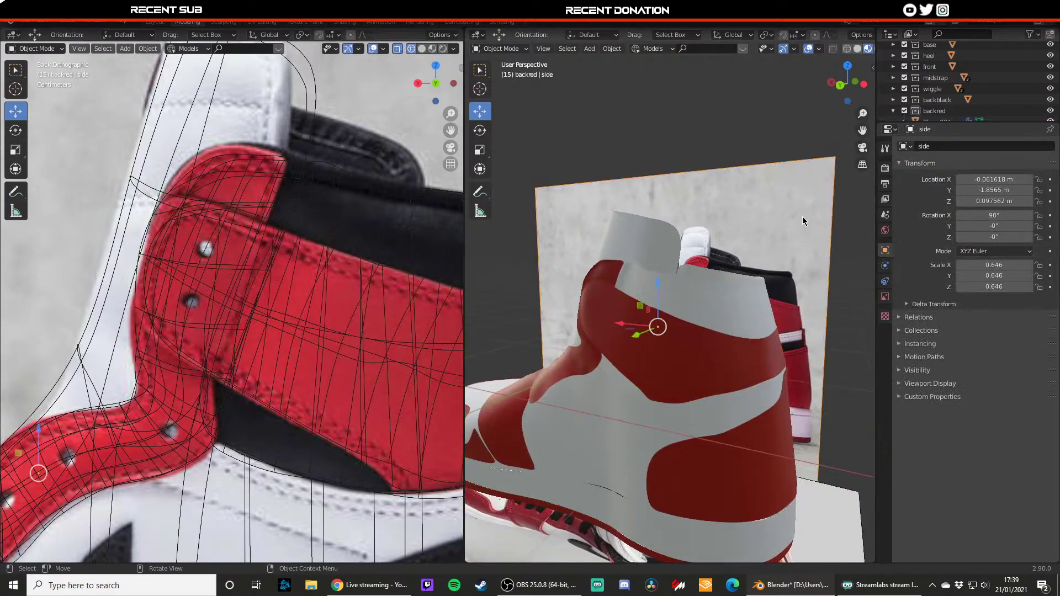
pyautogui.moveTo(699, 375); pyautogui.dragTo(664, 370, button='middle')
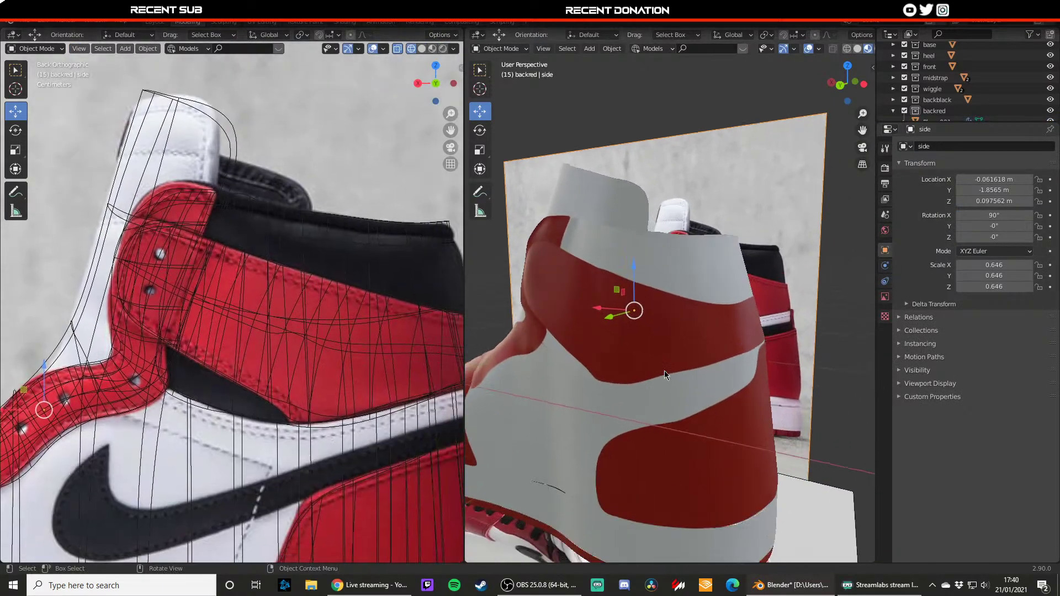
# - Nudge vertices on the lower edge of the red ankle panel to smooth its outline
pyautogui.click(664, 370)
pyautogui.press('Tab')
pyautogui.press('g')
pyautogui.moveTo(665, 356); pyautogui.dragTo(665, 357)
pyautogui.press('Tab')
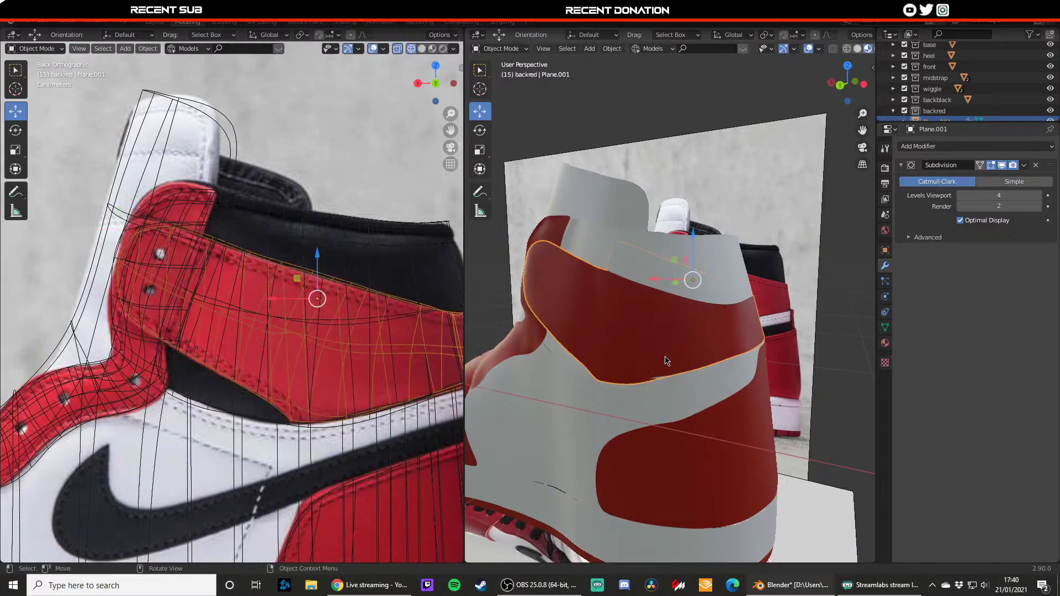
pyautogui.press('Tab')
pyautogui.moveTo(670, 374); pyautogui.dragTo(644, 383, button='middle')
pyautogui.moveTo(642, 393); pyautogui.dragTo(636, 396)
pyautogui.press('Tab')
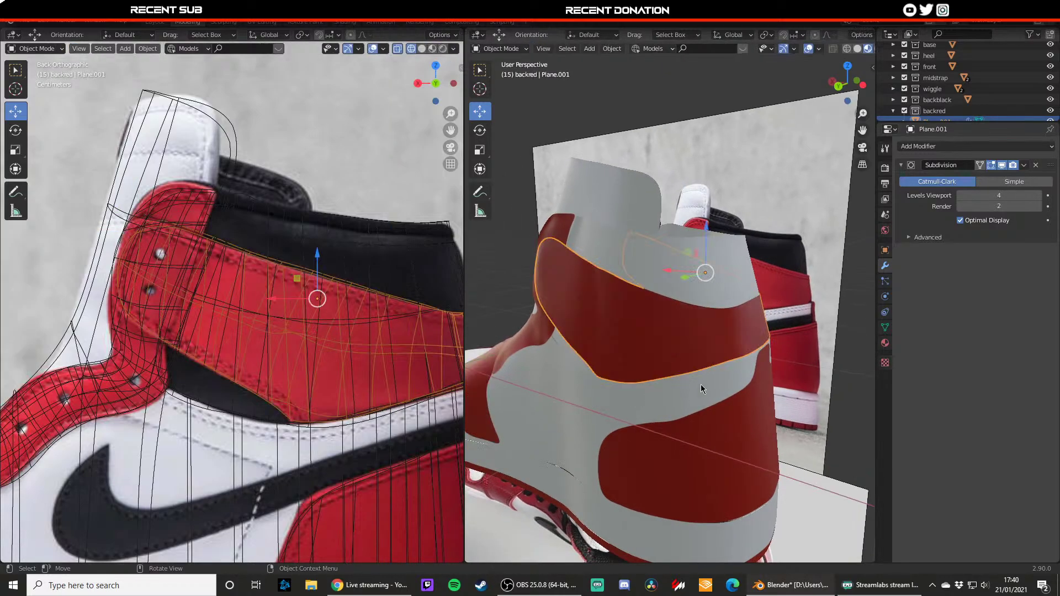
# - Adjust the lower-edge vertex of the red panel near the heel on the shoe's other side
pyautogui.moveTo(704, 388); pyautogui.dragTo(528, 382, button='middle')
pyautogui.scroll(-2, 618, 390)
pyautogui.press('Tab')
pyautogui.scroll(2, 626, 388)
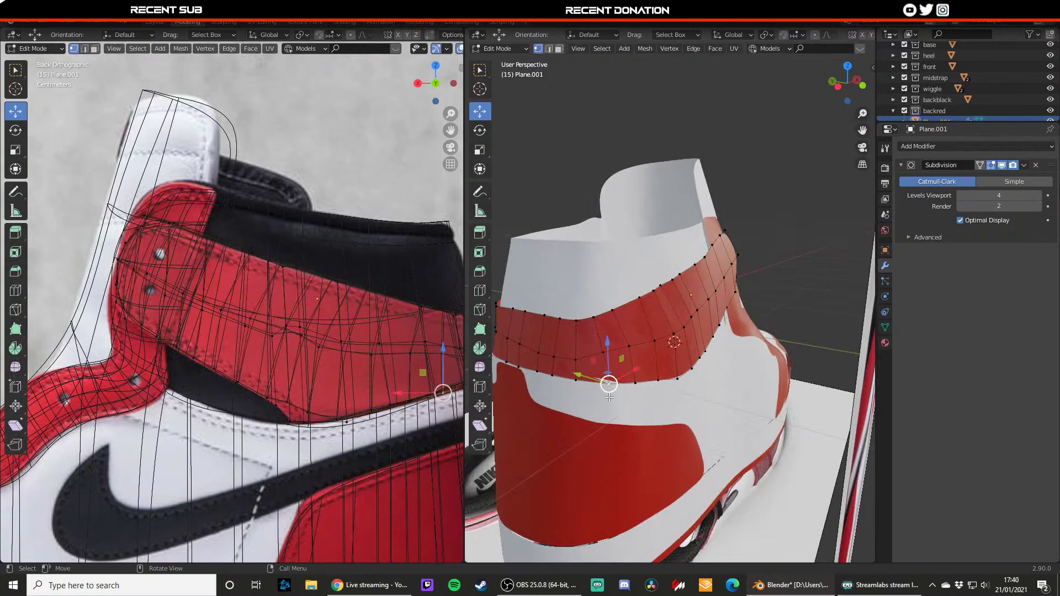
pyautogui.moveTo(586, 378); pyautogui.dragTo(584, 378)
pyautogui.press('Tab')
pyautogui.scroll(-3, 624, 372)
pyautogui.moveTo(627, 371); pyautogui.dragTo(697, 354, button='middle')
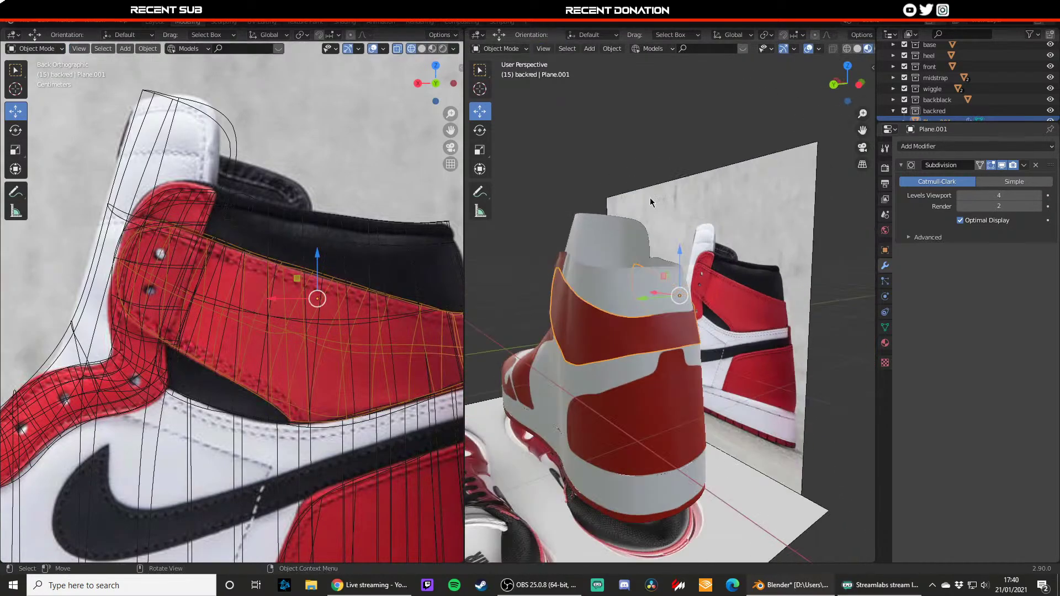
# - Move the side reference image along Y to about 0.31 m, past the shoe model
pyautogui.click(651, 201)
pyautogui.moveTo(596, 293); pyautogui.dragTo(698, 280, button='middle')
pyautogui.scroll(-4, 706, 338)
pyautogui.moveTo(706, 338); pyautogui.dragTo(745, 326, button='middle')
pyautogui.press('KP_1')
pyautogui.click(666, 333)
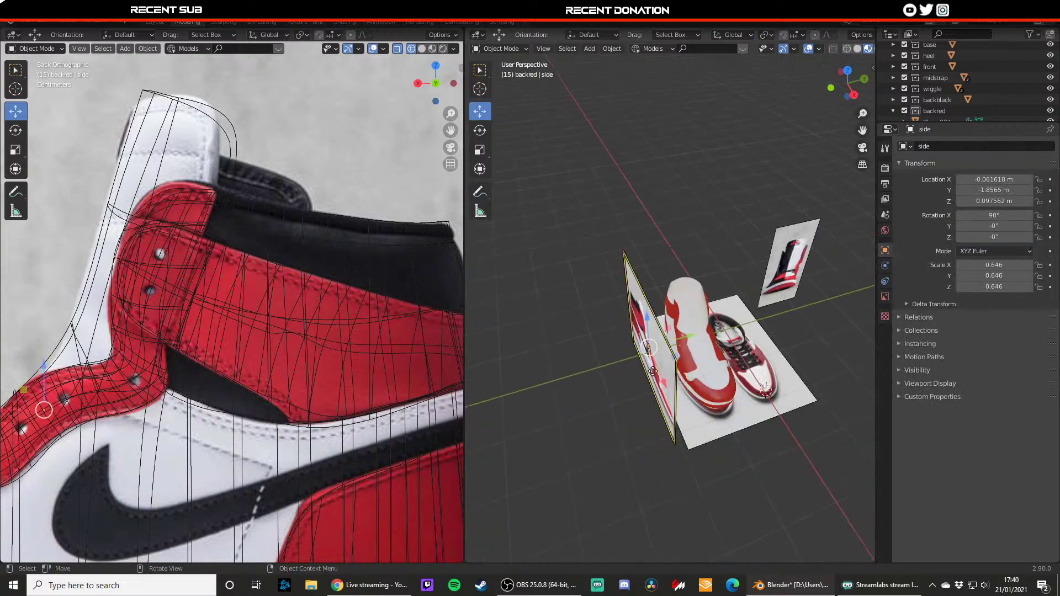
pyautogui.press('g')
pyautogui.moveTo(769, 321); pyautogui.dragTo(783, 317)
# - Show the shoe in wireframe over the side reference in front view and save the file
pyautogui.press('KP_1')
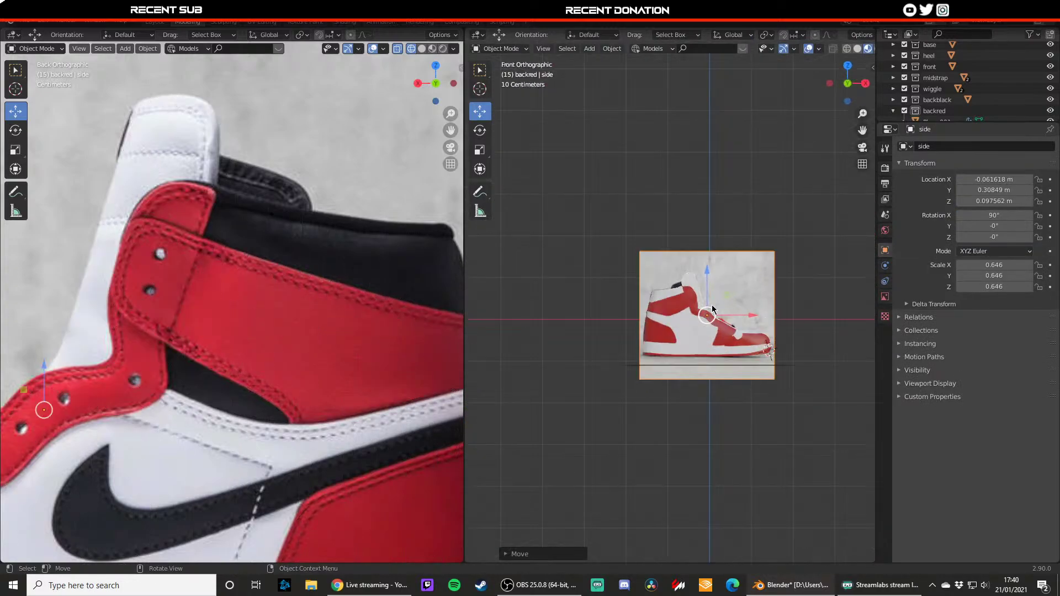
pyautogui.scroll(7, 709, 306)
pyautogui.keyDown('shift'); pyautogui.moveTo(773, 387); pyautogui.dragTo(707, 358, button='middle'); pyautogui.keyUp('shift')
pyautogui.press('z')
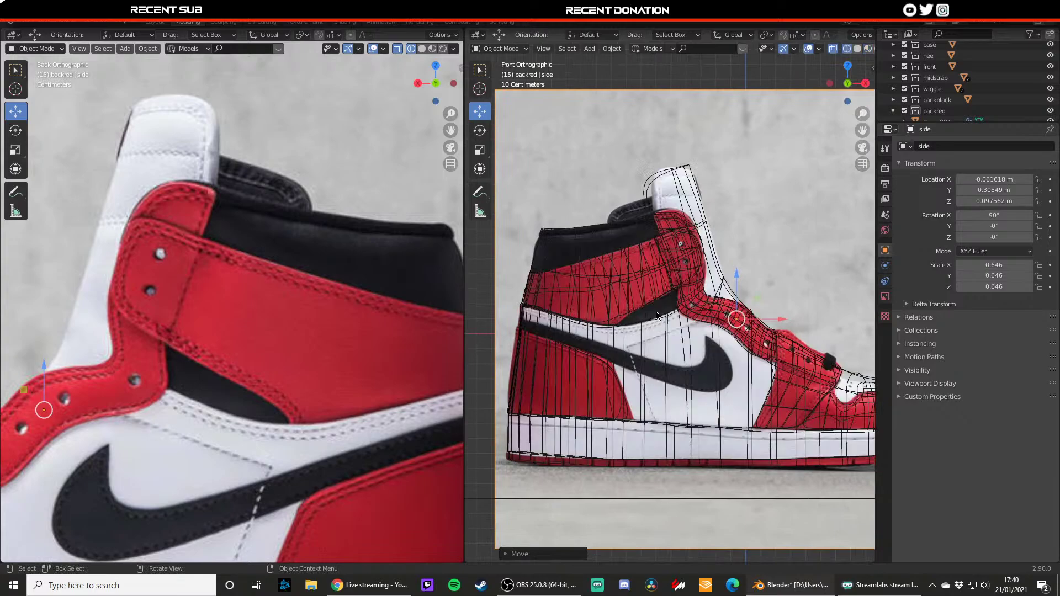
pyautogui.hotkey('ctrl', 's')
# - Create a new collection after backred and name it logo
pyautogui.click(893, 113)
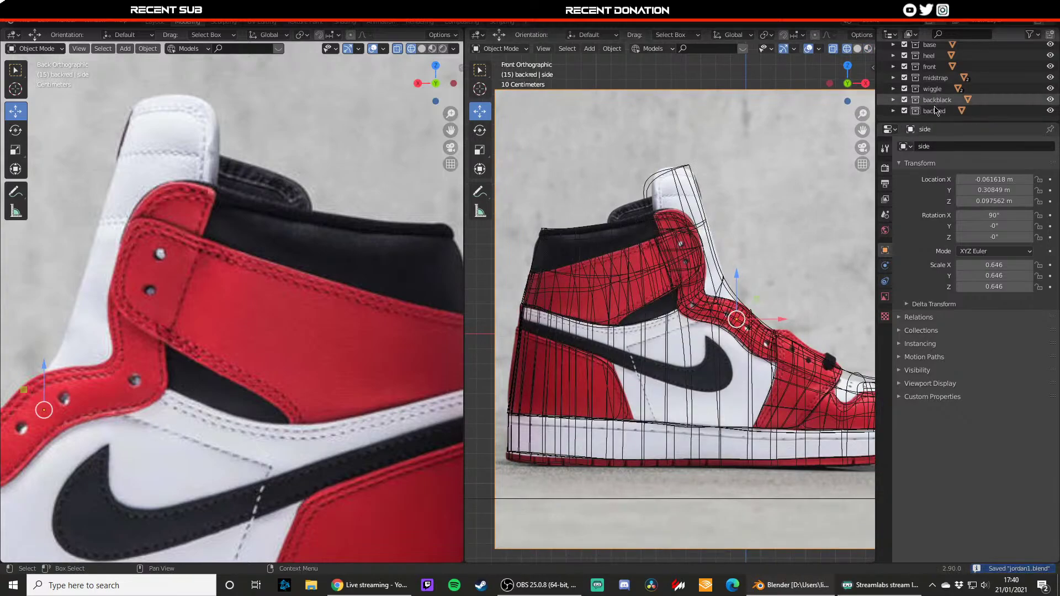
pyautogui.click(934, 115)
pyautogui.rightClick(936, 120)
pyautogui.click(938, 117)
pyautogui.doubleClick(938, 111)
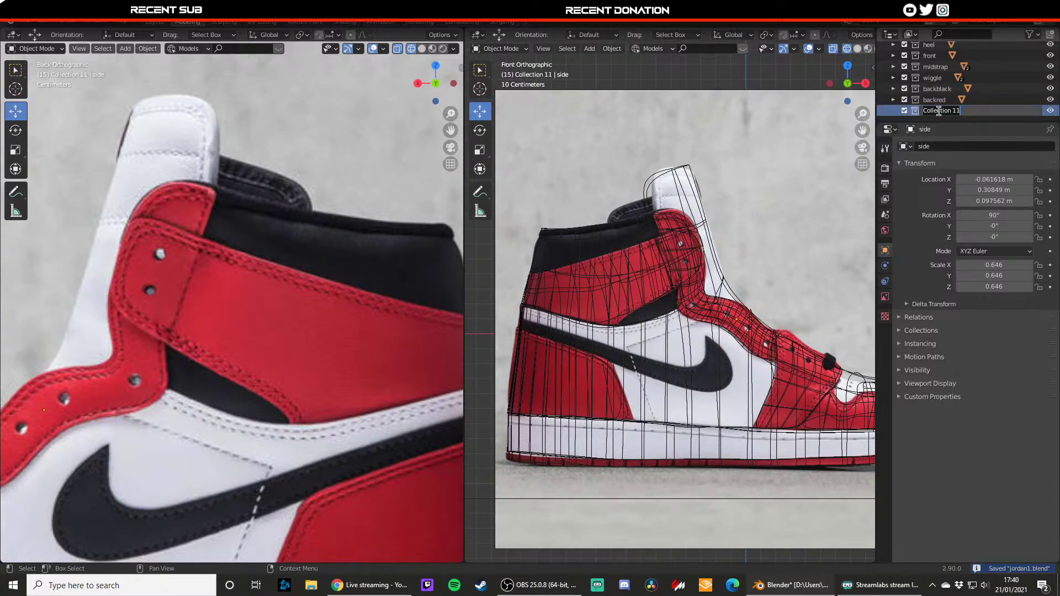
# - Add a plane aligned to the front view in the logo collection and check its position in perspective
pyautogui.hotkey('shift', 'a')
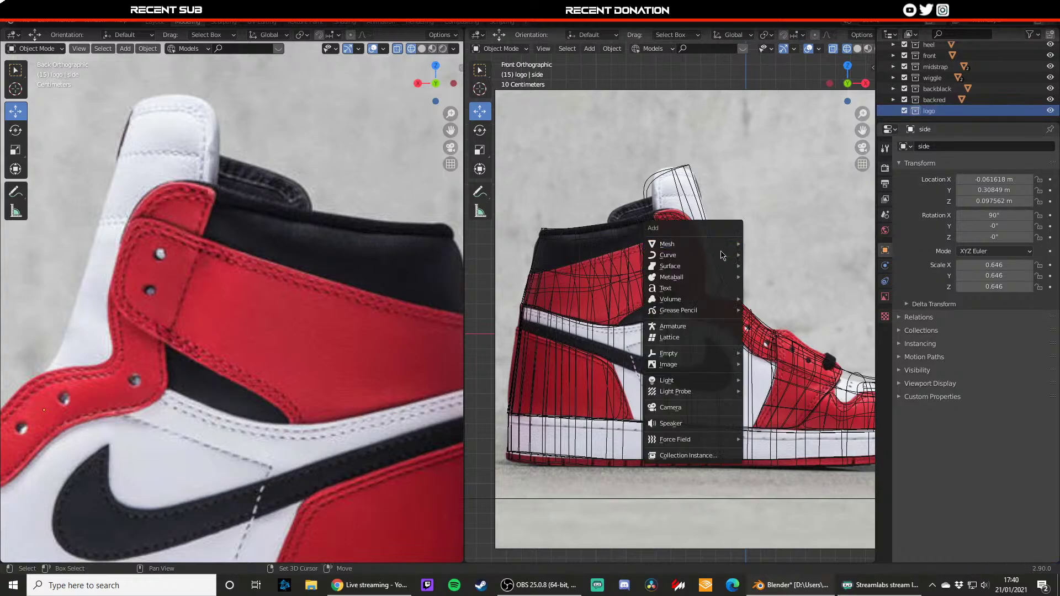
pyautogui.moveTo(722, 241)
pyautogui.click(765, 246)
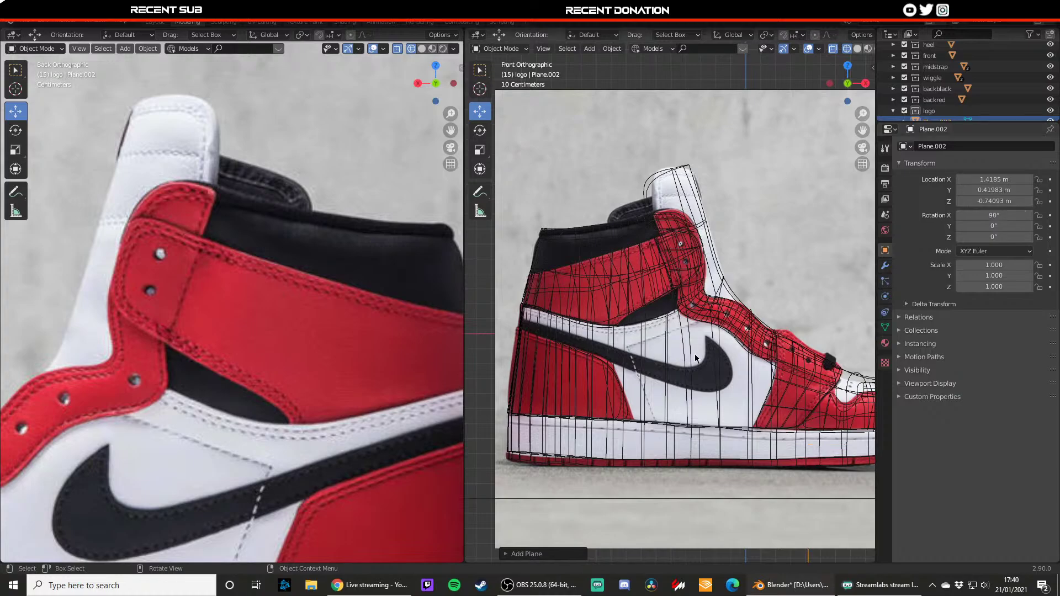
pyautogui.moveTo(685, 304); pyautogui.dragTo(621, 363, button='middle')
pyautogui.hotkey('shift', 'space')
pyautogui.click(693, 335)
pyautogui.moveTo(833, 330); pyautogui.dragTo(697, 327, button='middle')
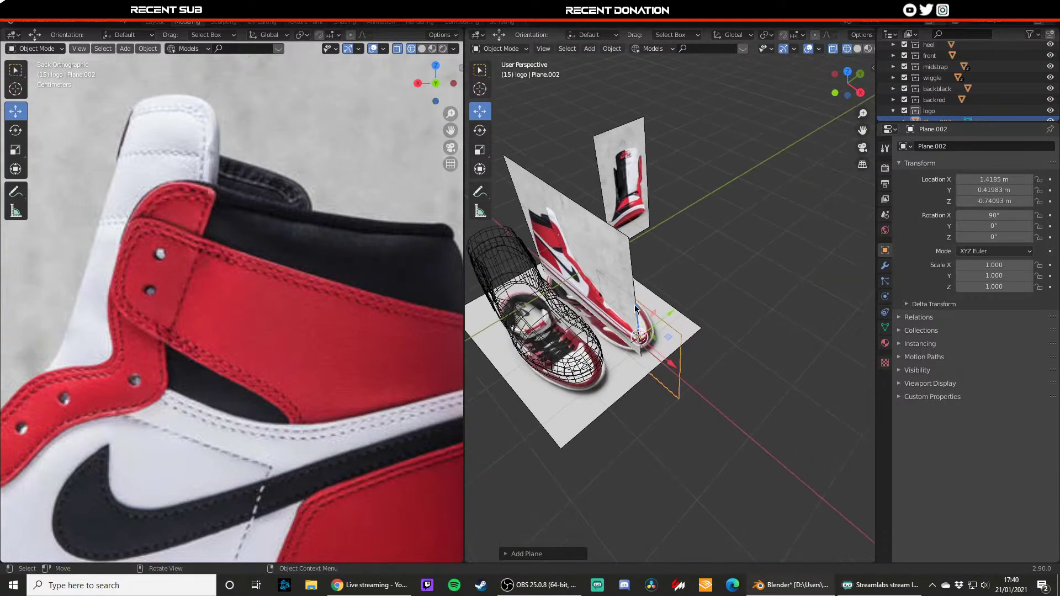
# - Show the model in solid shading and move the logo plane to about X -0.34 m, Y -1.44 m, in front of the shoe's side
pyautogui.hotkey('shift', 'z')
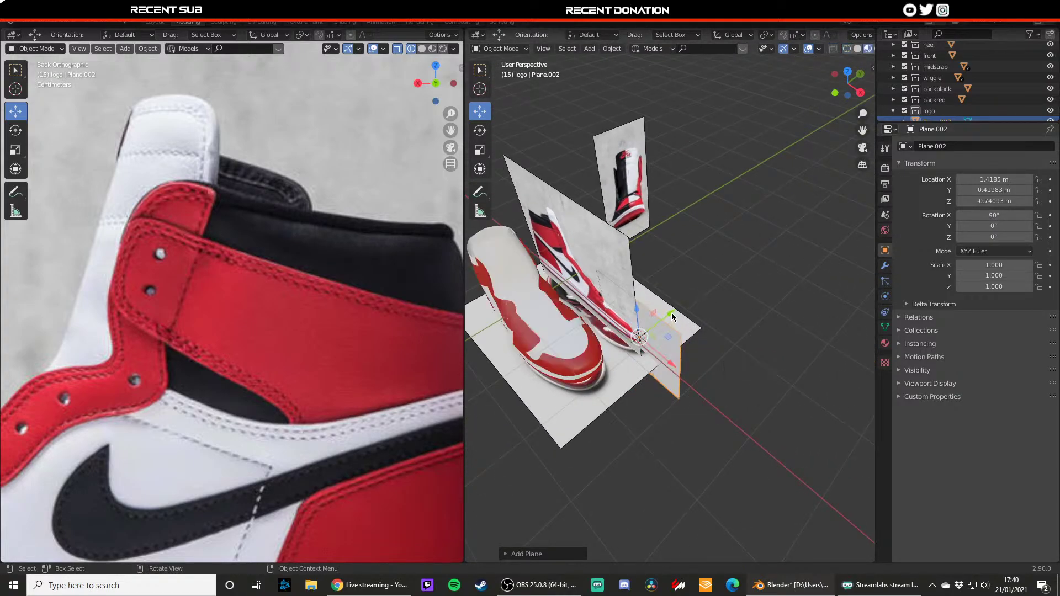
pyautogui.moveTo(672, 314); pyautogui.dragTo(590, 387)
pyautogui.moveTo(591, 387); pyautogui.dragTo(657, 415, button='middle')
pyautogui.moveTo(675, 406); pyautogui.dragTo(613, 350)
pyautogui.moveTo(612, 351); pyautogui.dragTo(740, 241, button='middle')
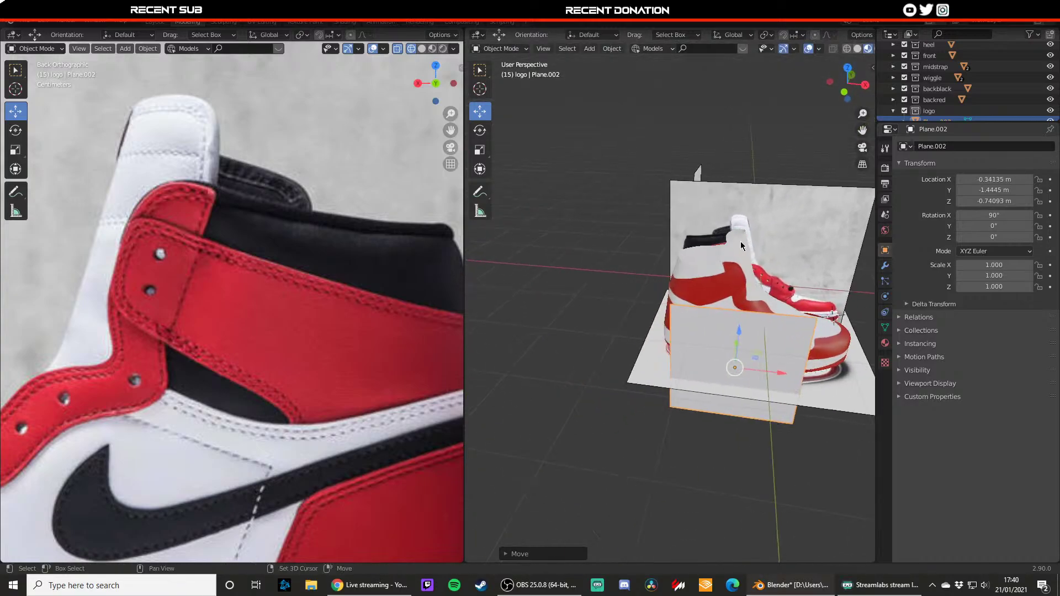
# - Select the ankle collar panel and set up the Shading workspace with a material preview of the whole shoe
pyautogui.click(693, 264)
pyautogui.scroll(3, 693, 264)
pyautogui.click(345, 23)
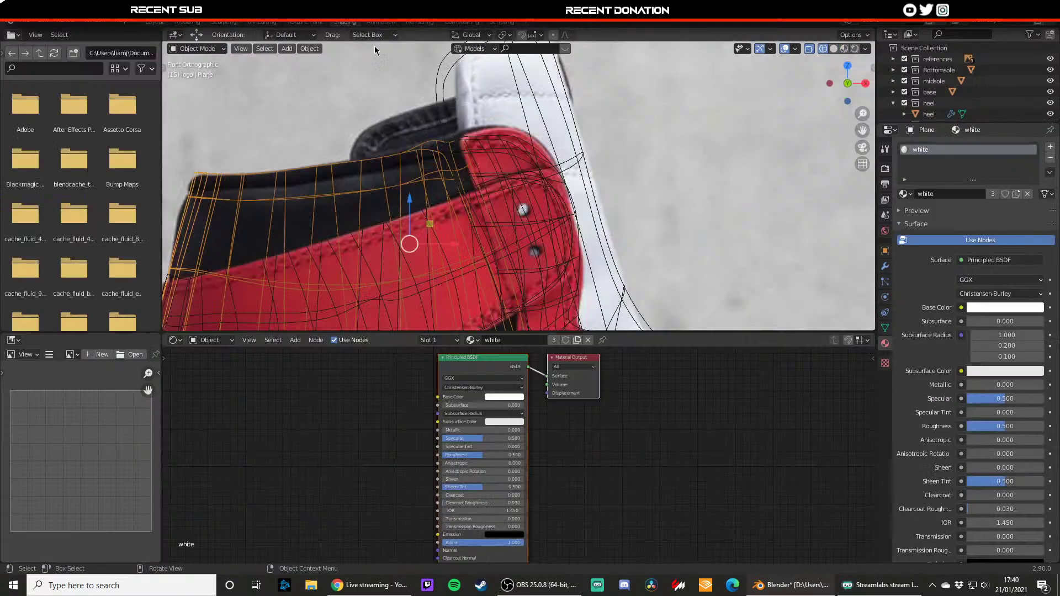
pyautogui.click(477, 341)
pyautogui.scroll(-4, 641, 251)
pyautogui.moveTo(627, 214); pyautogui.dragTo(609, 236, button='middle')
pyautogui.scroll(-3, 607, 236)
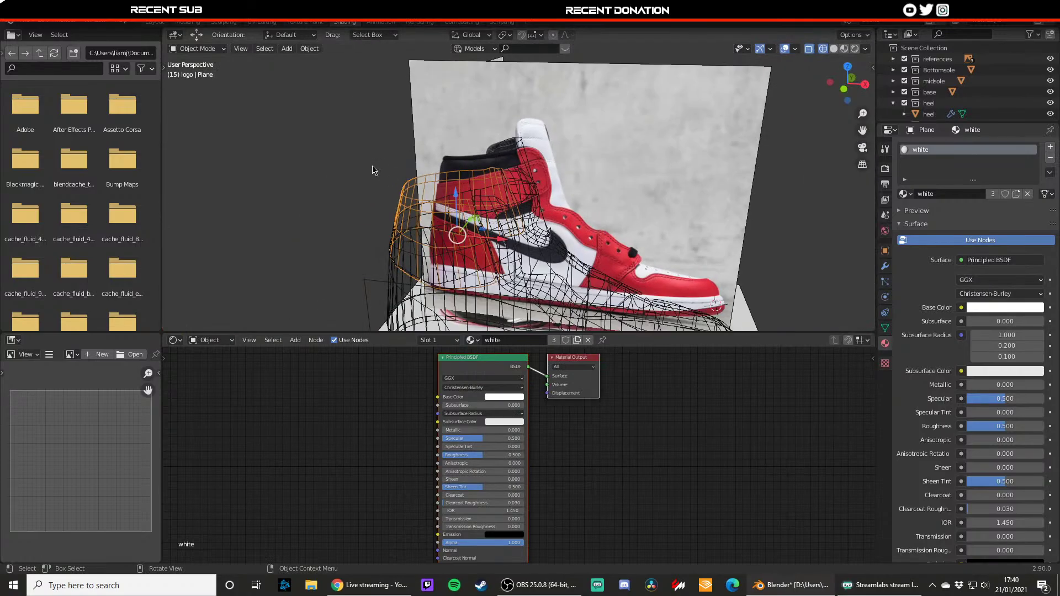
pyautogui.click(372, 168)
pyautogui.hotkey('shift', 'z')
pyautogui.keyDown('shift'); pyautogui.moveTo(401, 242); pyautogui.dragTo(451, 228, button='middle'); pyautogui.keyUp('shift')
pyautogui.click(446, 201)
pyautogui.scroll(-3, 420, 195)
# - Add a helper plane and move it about 6.24 m along negative X, clear of the shoe
pyautogui.hotkey('shift', 'a')
pyautogui.moveTo(381, 188)
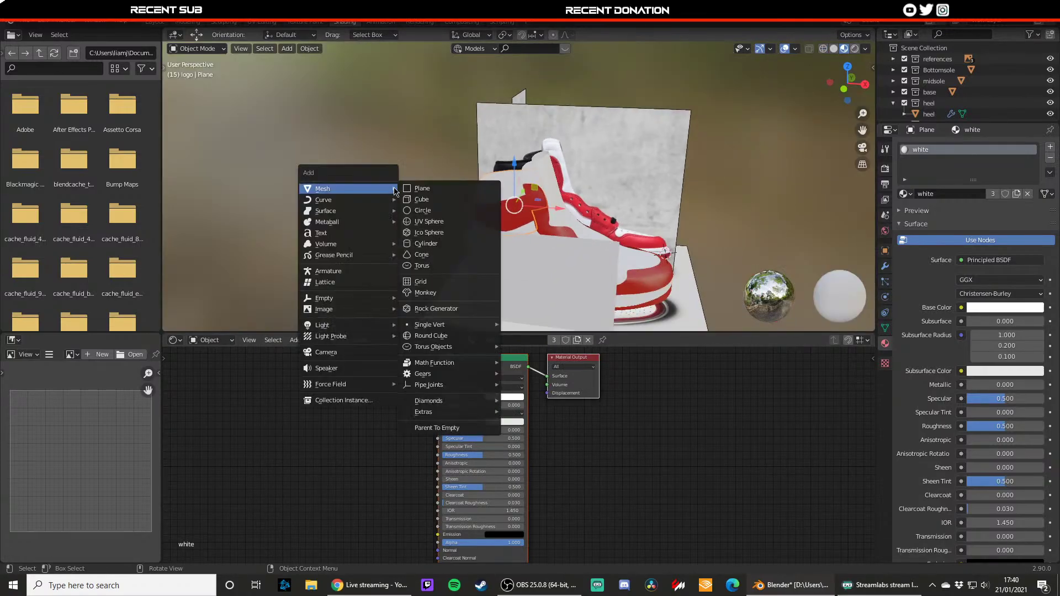
pyautogui.click(434, 191)
pyautogui.moveTo(704, 258); pyautogui.dragTo(356, 224)
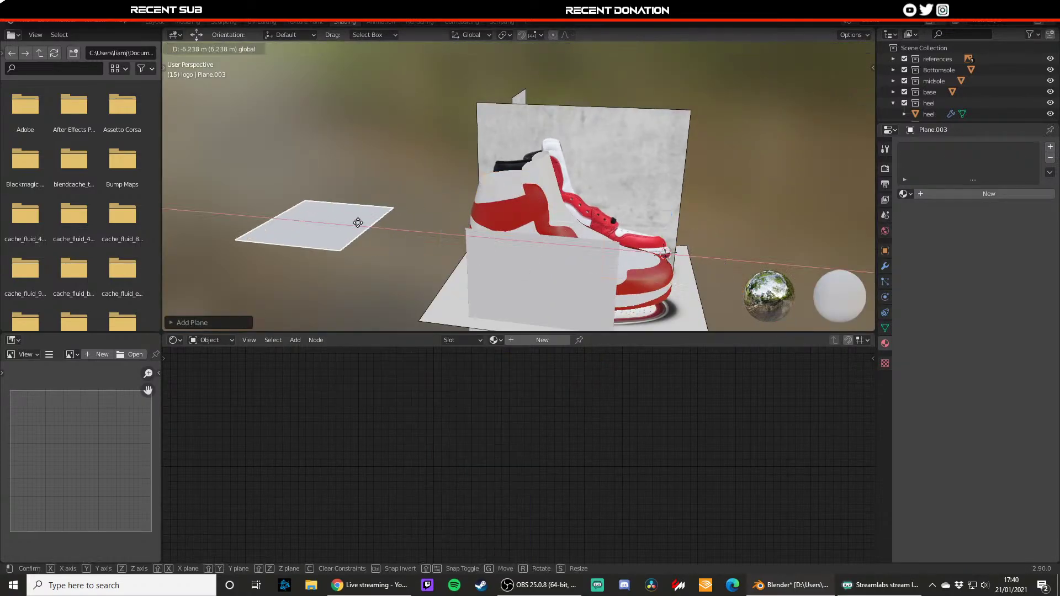
# - Give the helper plane a new material named black with a pure black base color
pyautogui.click(543, 340)
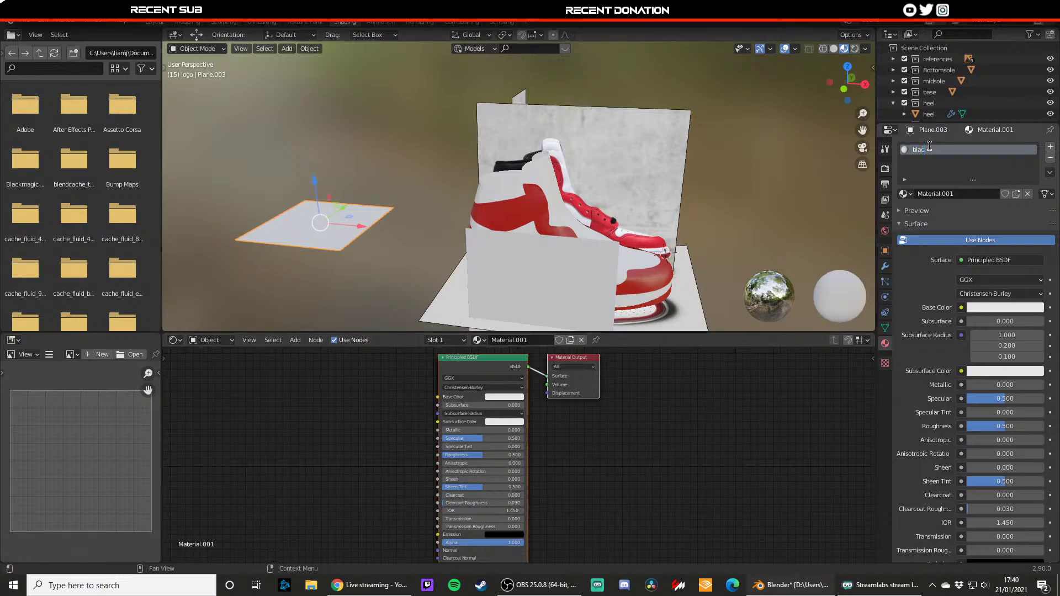
pyautogui.click(504, 397)
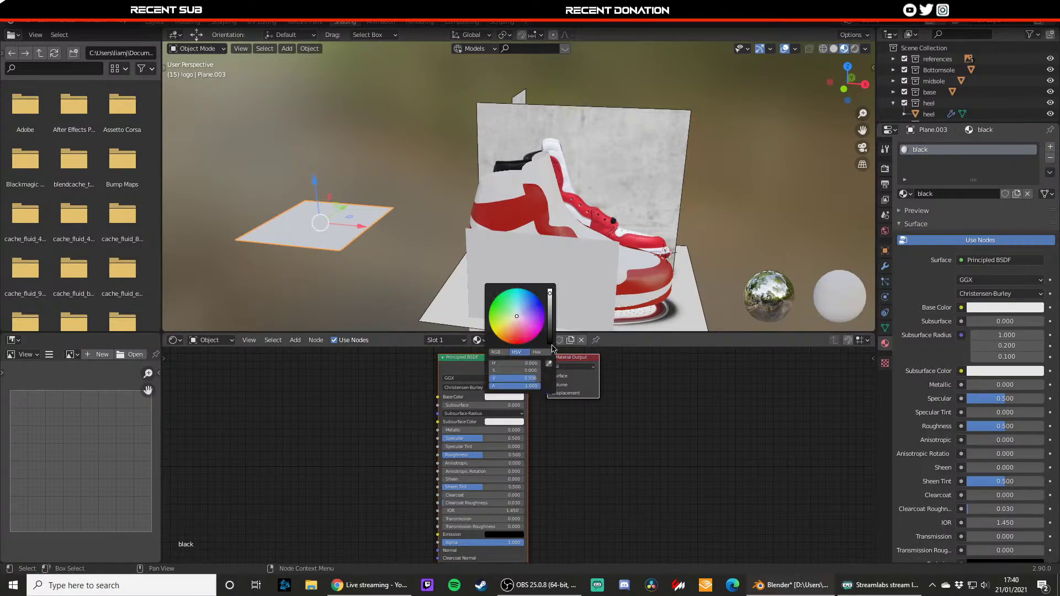
pyautogui.moveTo(555, 327); pyautogui.dragTo(555, 344)
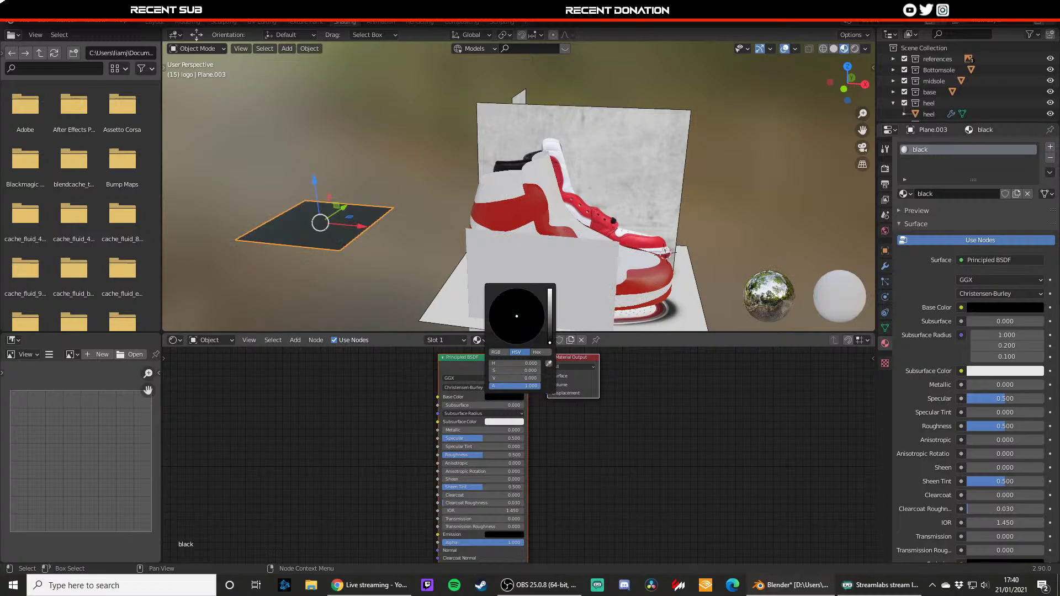
# - Assign the black material to the ankle collar panel and delete the helper plane
pyautogui.click(486, 193)
pyautogui.click(472, 341)
pyautogui.click(489, 356)
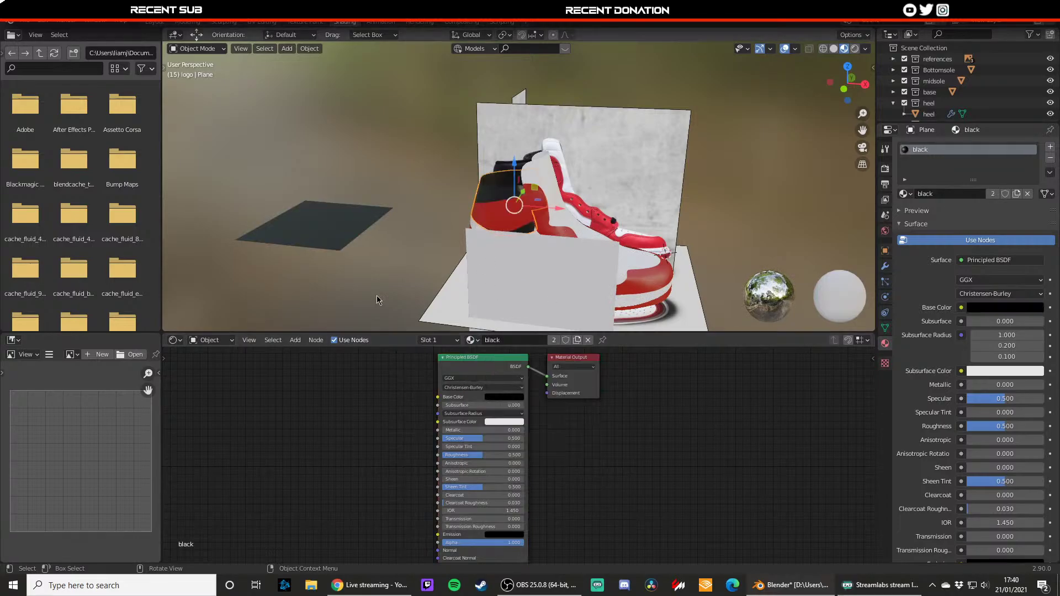
pyautogui.click(331, 236)
pyautogui.press('Delete')
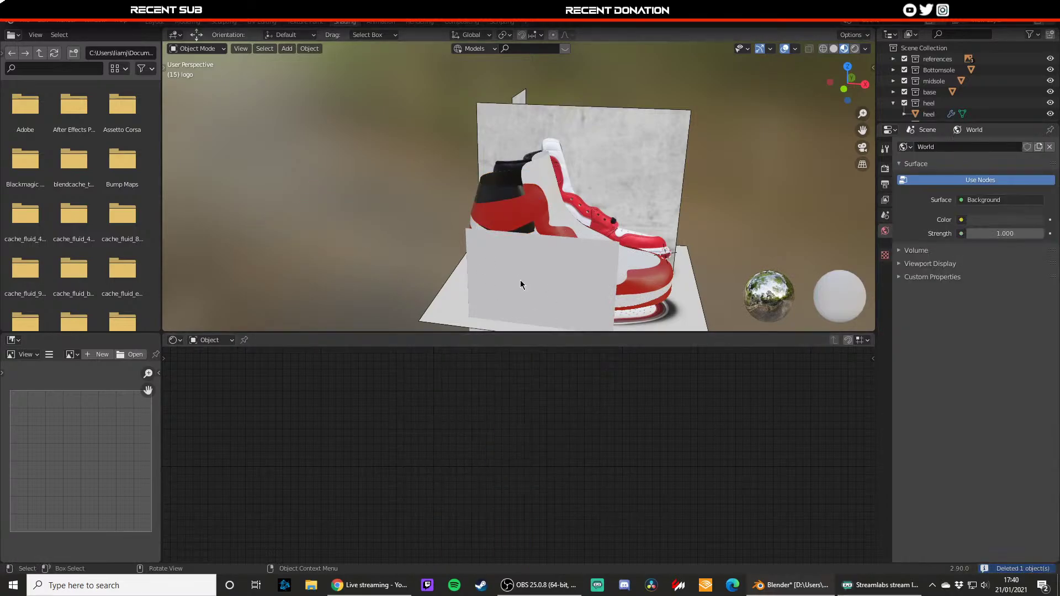
# - Select the logo plane and return to the modeling workspace, showing it in front view in Object Mode
pyautogui.moveTo(520, 280); pyautogui.dragTo(412, 246, button='middle')
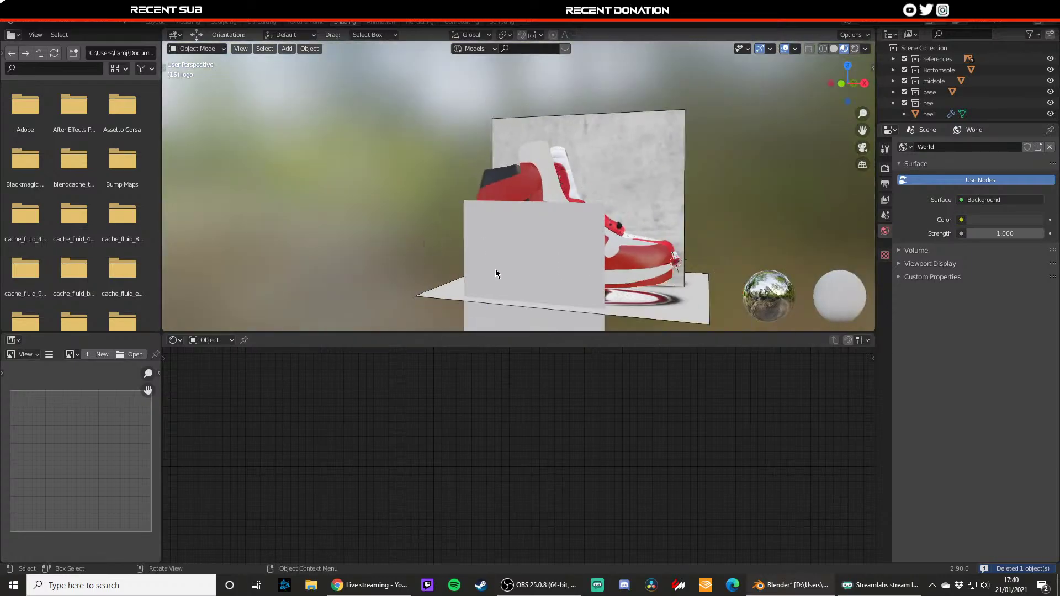
pyautogui.press('KP_1')
pyautogui.scroll(4, 544, 256)
pyautogui.scroll(-5, 543, 256)
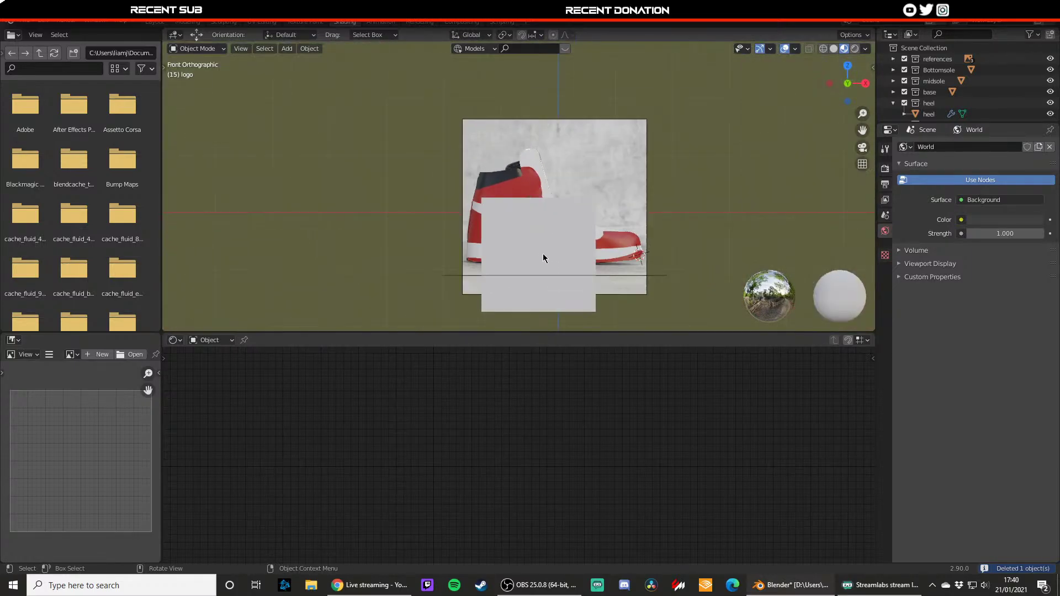
pyautogui.click(535, 252)
pyautogui.click(193, 22)
pyautogui.scroll(-2, 378, 293)
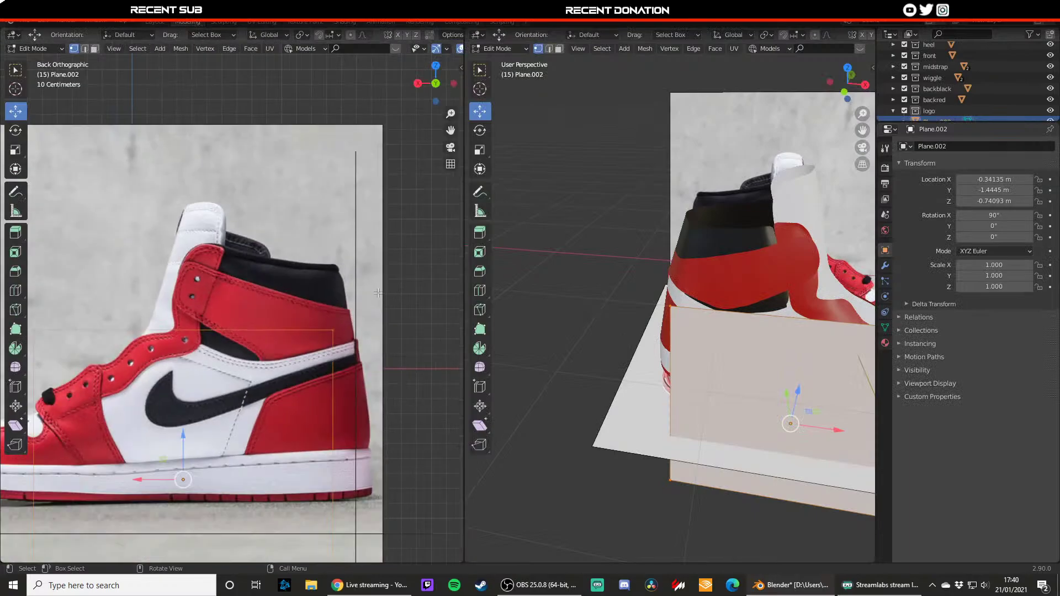
pyautogui.scroll(-1, 374, 281)
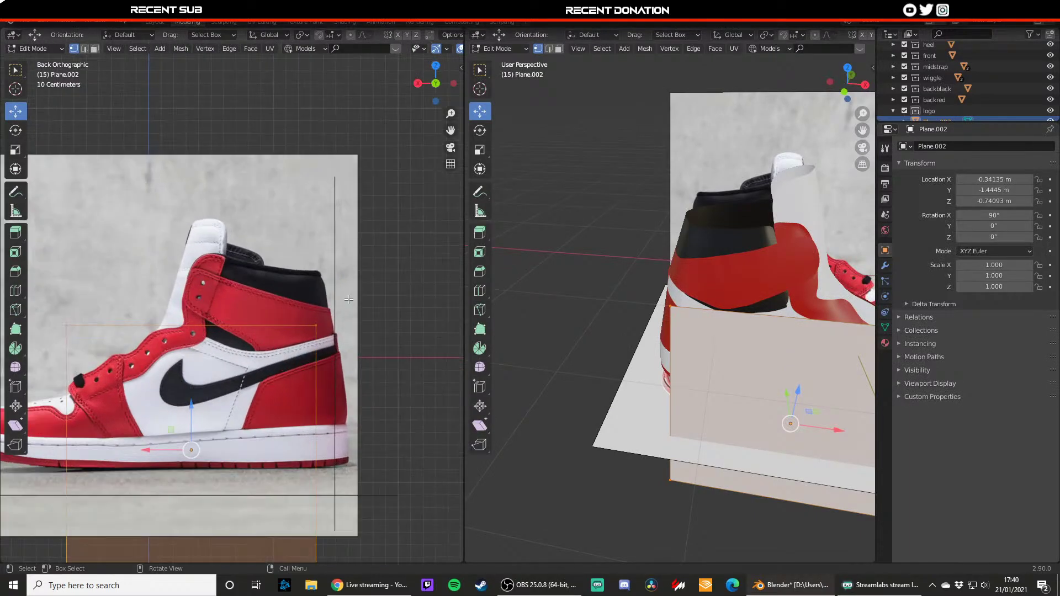
pyautogui.click(416, 84)
pyautogui.click(418, 84)
pyautogui.press('Tab')
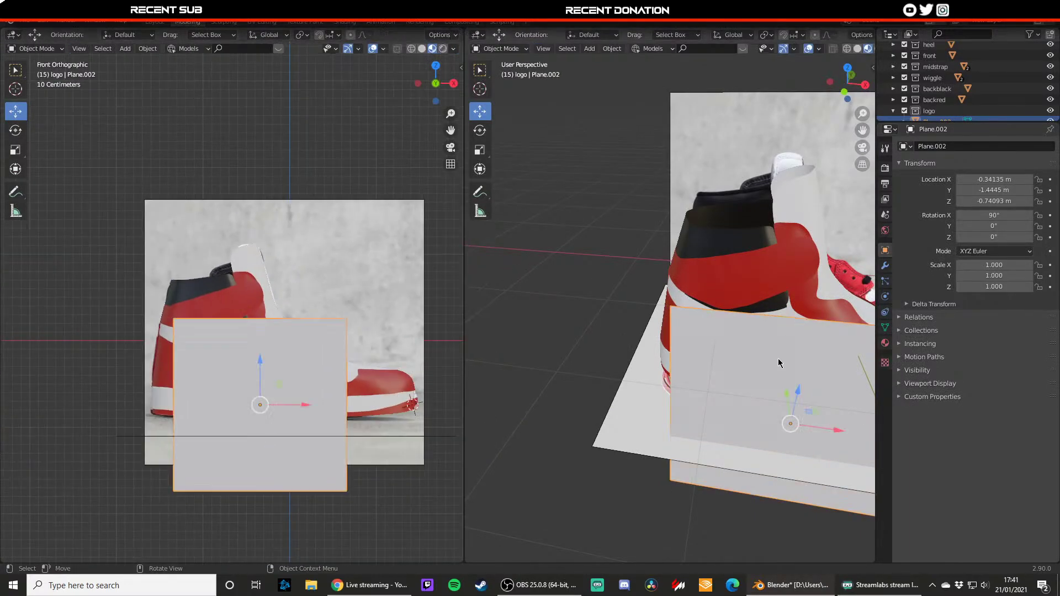
# - Move the logo plane in top view along Y to about -1.15 m, against the shoe's outer side
pyautogui.scroll(1, 658, 296)
pyautogui.press('KP_7')
pyautogui.press('g')
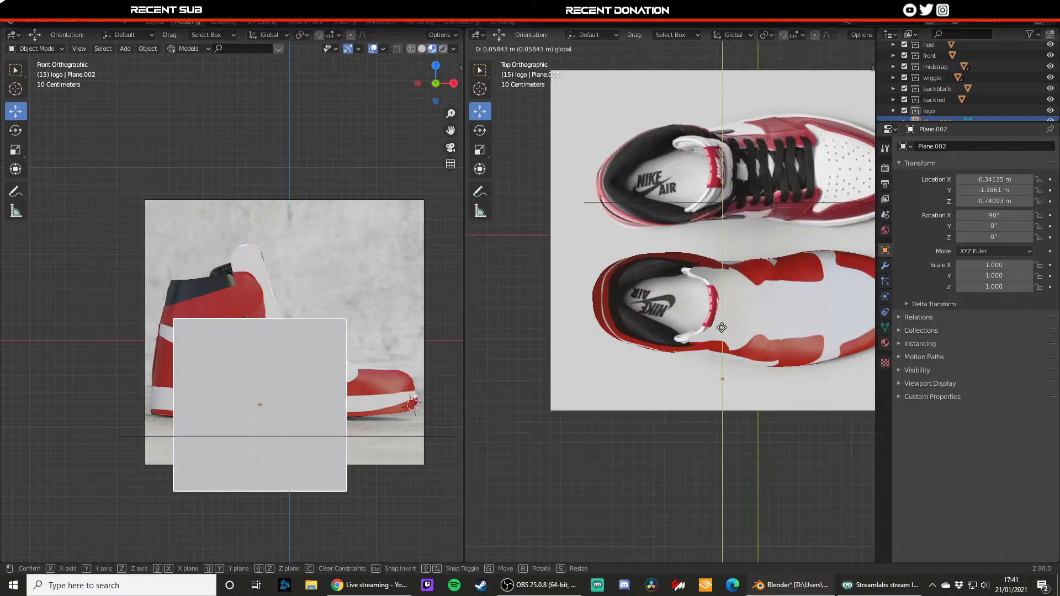
pyautogui.moveTo(722, 308); pyautogui.dragTo(722, 313)
pyautogui.keyDown('shift'); pyautogui.moveTo(750, 325); pyautogui.dragTo(718, 315, button='middle'); pyautogui.keyUp('shift')
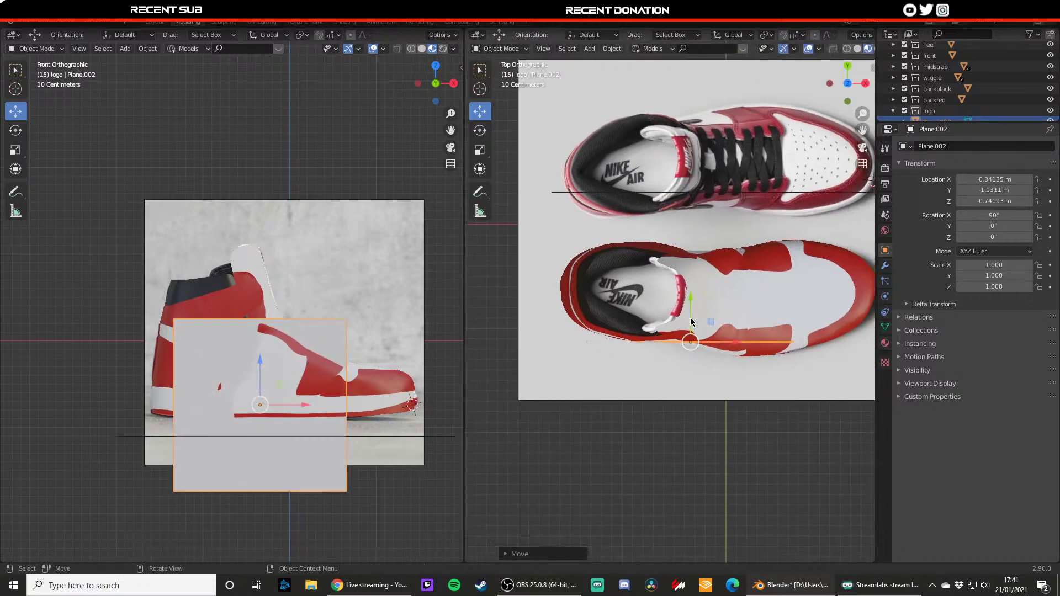
pyautogui.moveTo(690, 320); pyautogui.dragTo(691, 323)
pyautogui.click(691, 322)
# - Scale the logo plane to about 0.27 and raise it to about Z -0.21 m, over the swoosh
pyautogui.scroll(2, 289, 317)
pyautogui.press('s')
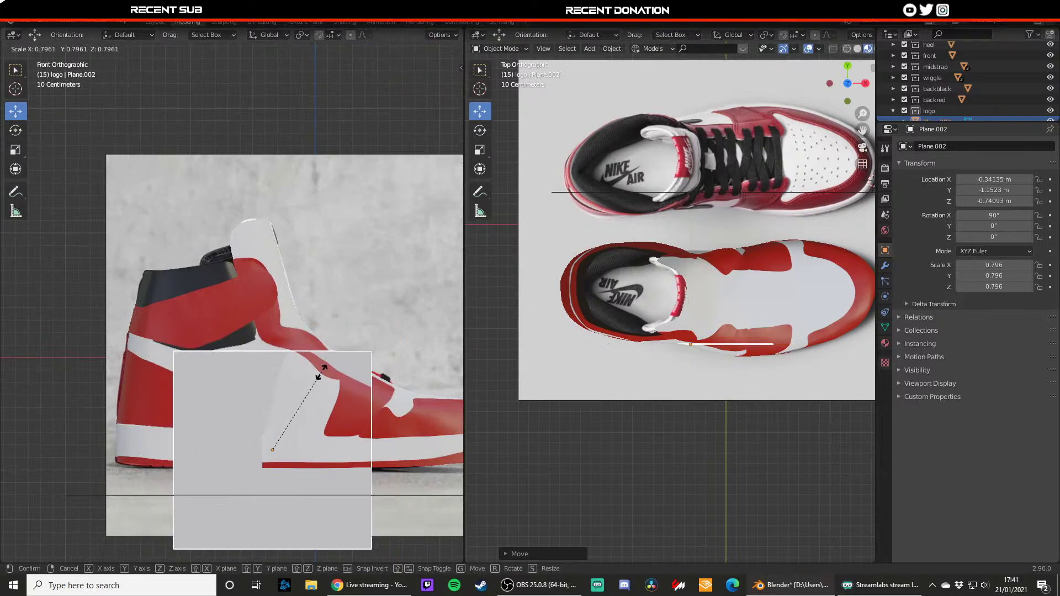
pyautogui.click(282, 414)
pyautogui.moveTo(273, 399); pyautogui.dragTo(272, 352)
pyautogui.press('s')
pyautogui.click(285, 385)
# - Edit the logo plane over the wireframe reference and move its upper vertices onto the swoosh's pointed tip
pyautogui.press('Tab')
pyautogui.scroll(4, 278, 340)
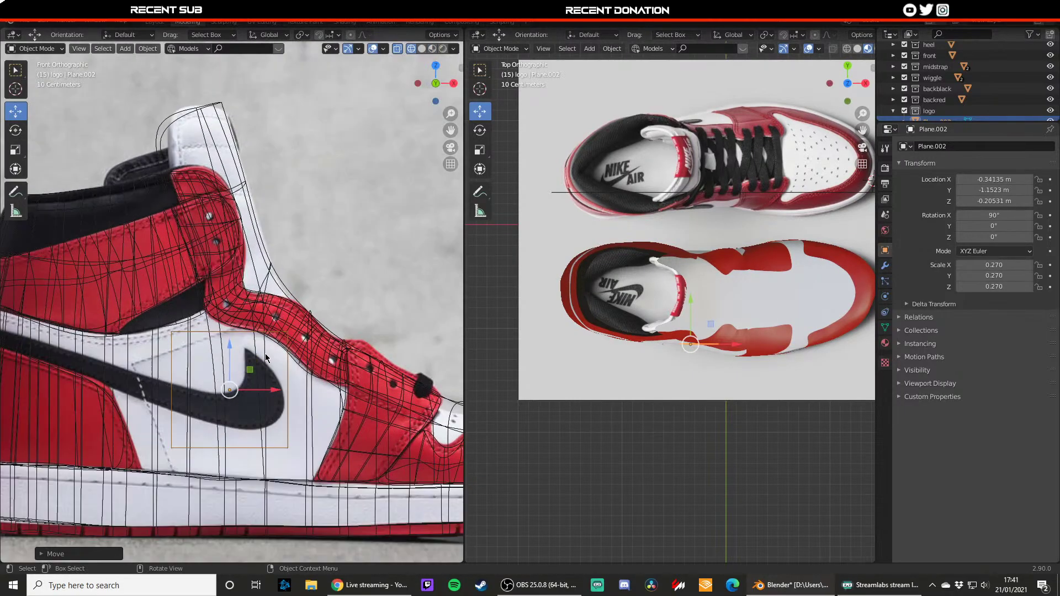
pyautogui.press('g')
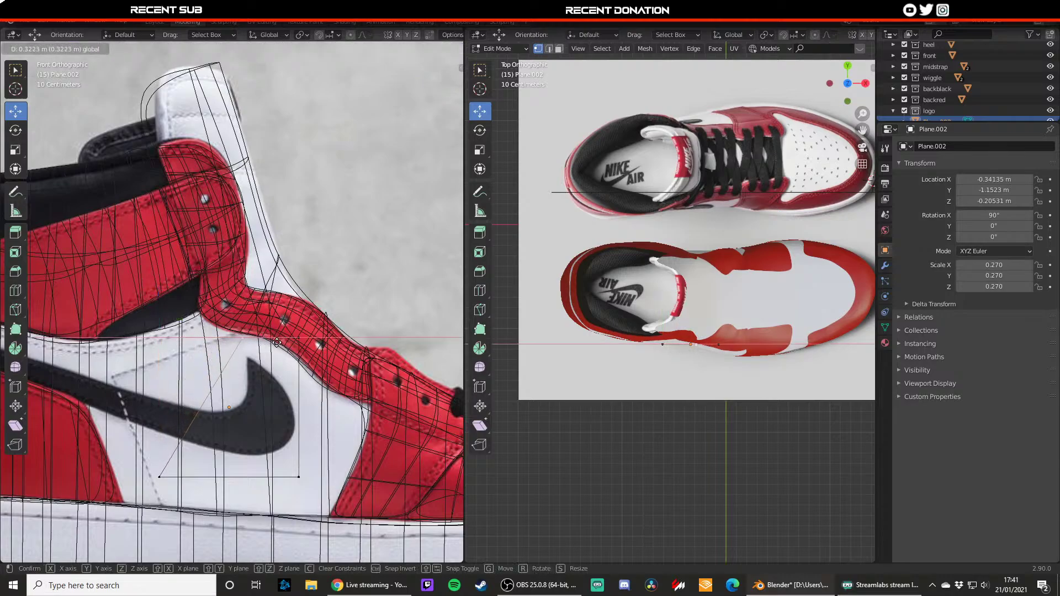
pyautogui.click(276, 343)
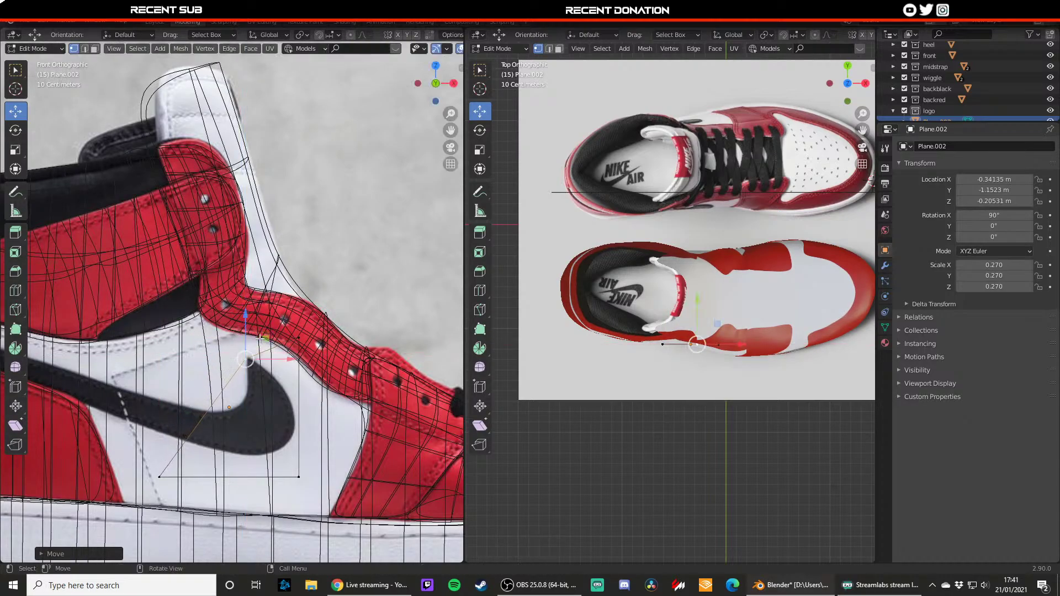
pyautogui.press('g')
pyautogui.rightClick(277, 361)
pyautogui.click(299, 337)
pyautogui.press('g')
pyautogui.press('z')
pyautogui.click(300, 369)
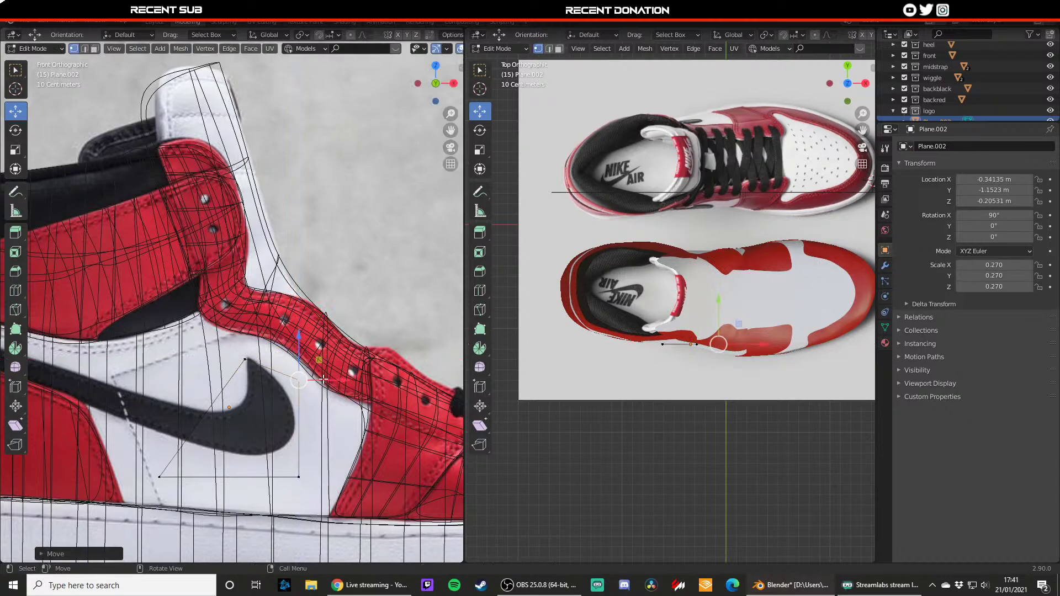
pyautogui.moveTo(324, 380); pyautogui.dragTo(293, 379)
# - Extrude the logo's lower edge down the swoosh and fit its outer vertex to the front curve
pyautogui.press('2')
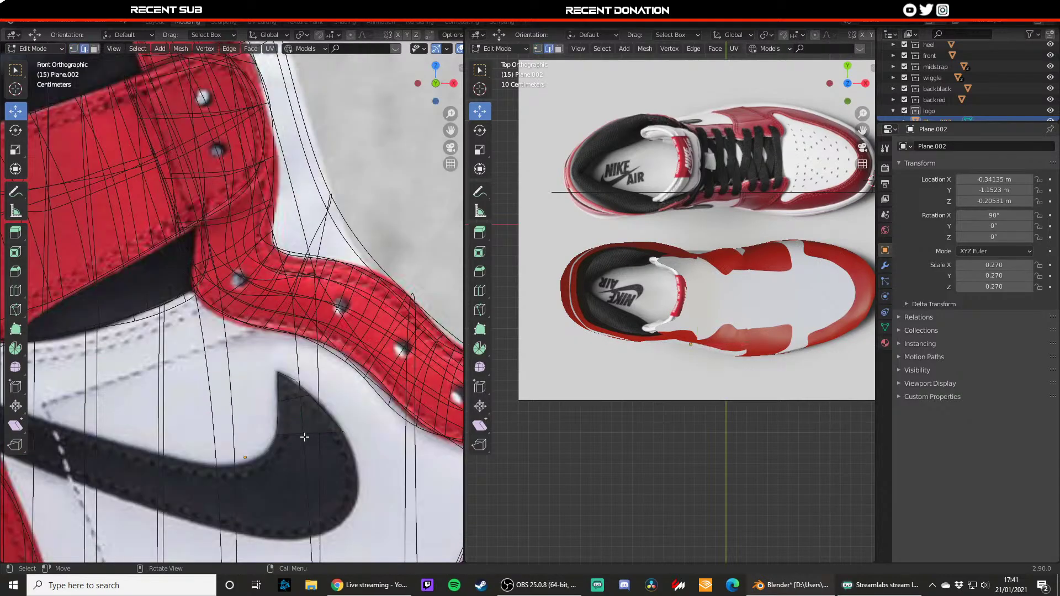
pyautogui.click(307, 434)
pyautogui.press('e')
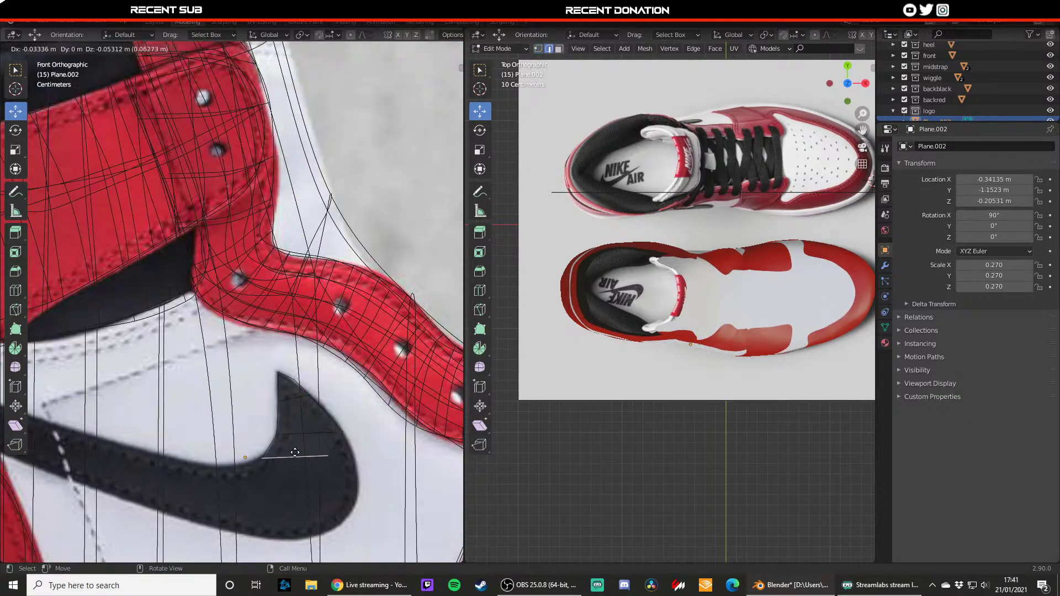
pyautogui.click(295, 453)
pyautogui.press('1')
pyautogui.click(328, 456)
pyautogui.moveTo(355, 456)
pyautogui.mouseDown()
pyautogui.moveTo(381, 457)
pyautogui.moveTo(358, 441)
pyautogui.mouseUp()
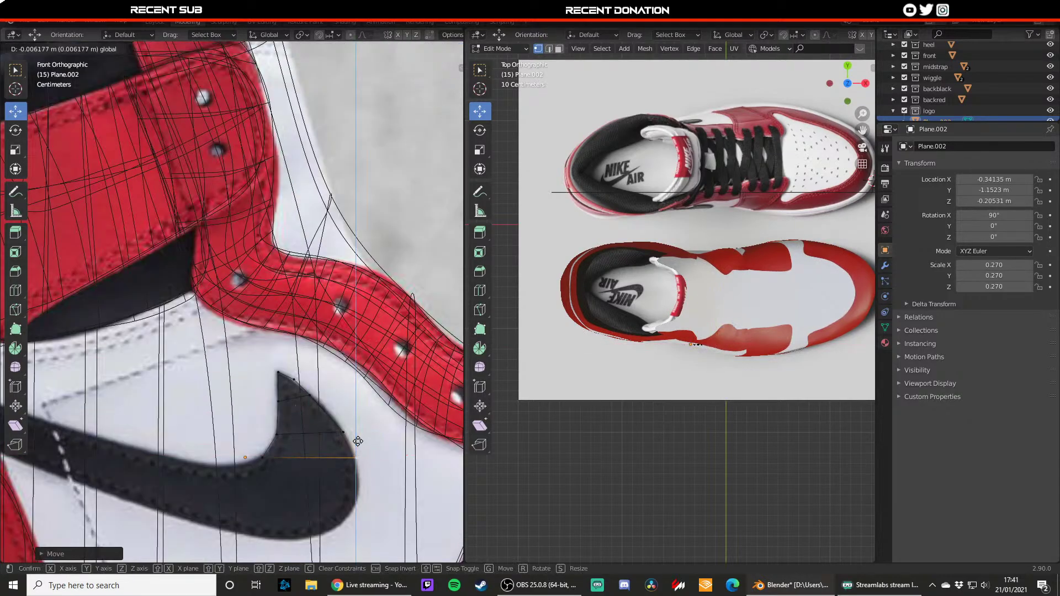
pyautogui.click(358, 441)
# - Extrude another segment into the swoosh's bend and align both its end vertices with the reference outline
pyautogui.press('e')
pyautogui.click(273, 471)
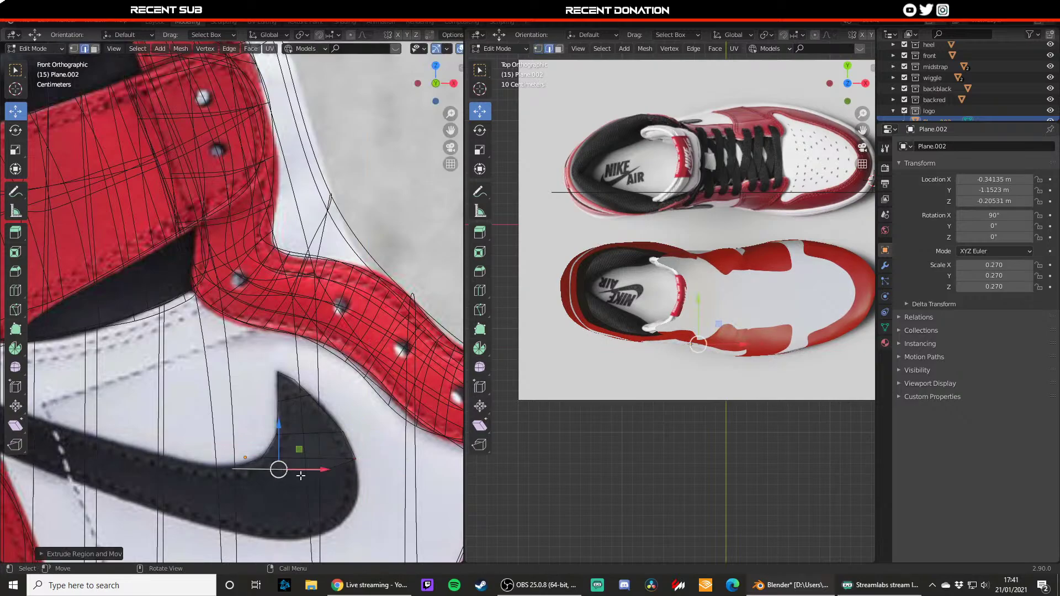
pyautogui.press('g')
pyautogui.press('x')
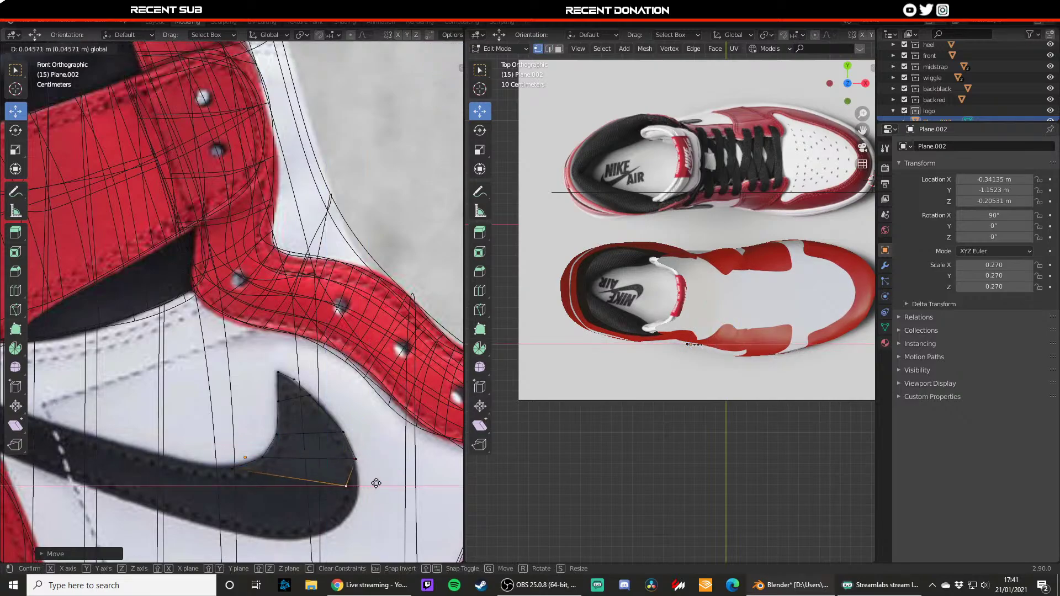
pyautogui.click(386, 483)
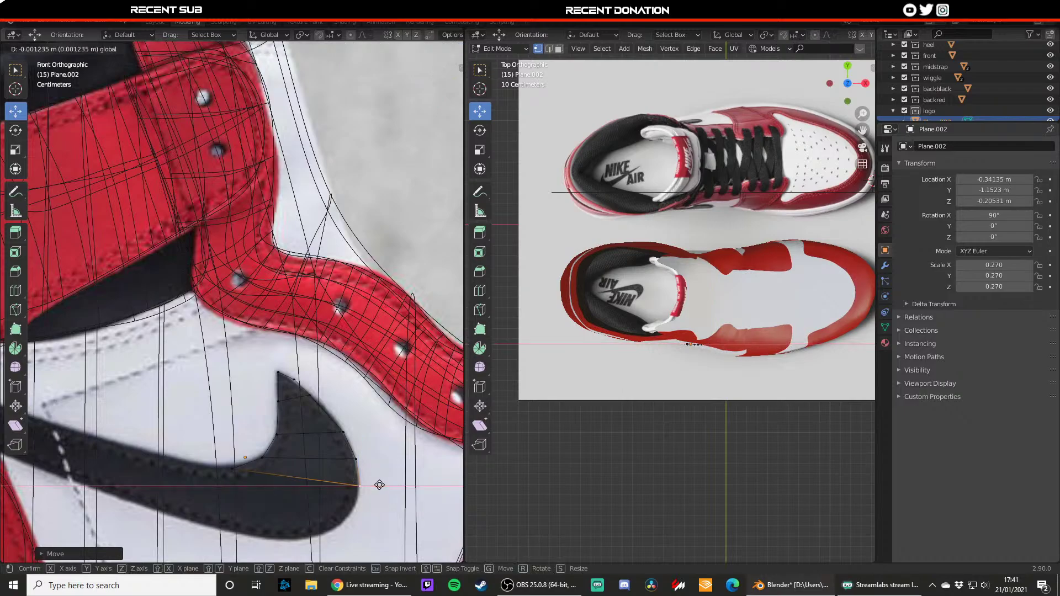
pyautogui.keyDown('shift'); pyautogui.moveTo(381, 484); pyautogui.dragTo(342, 454, button='middle'); pyautogui.keyUp('shift')
pyautogui.press('g')
pyautogui.press('z')
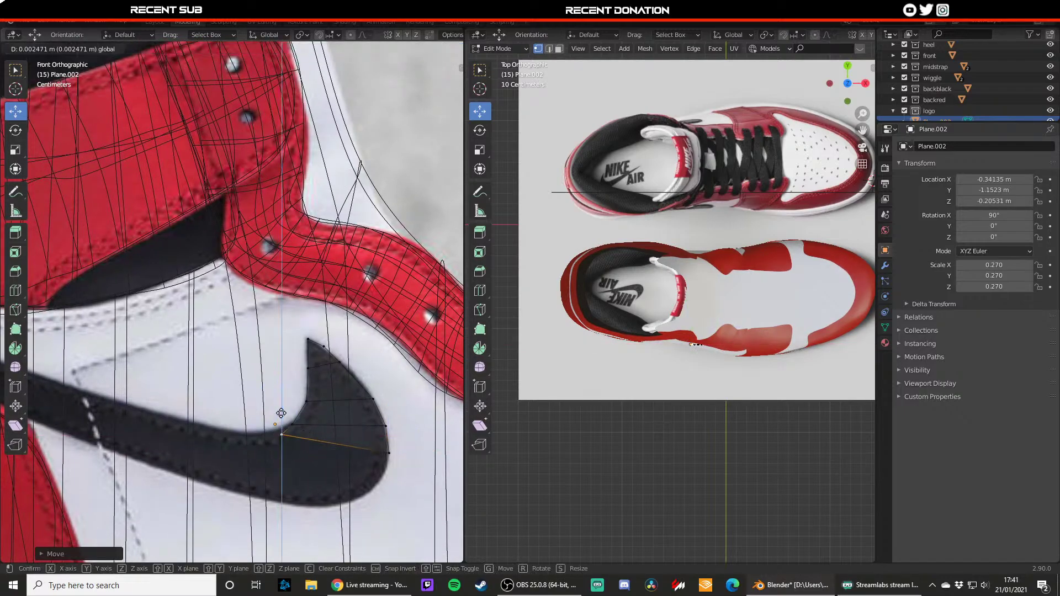
pyautogui.click(282, 409)
# - Extrude the slanted end edge further around the bend and place its outer vertex on the swoosh's lower front curve
pyautogui.press('2')
pyautogui.click(324, 441)
pyautogui.press('e')
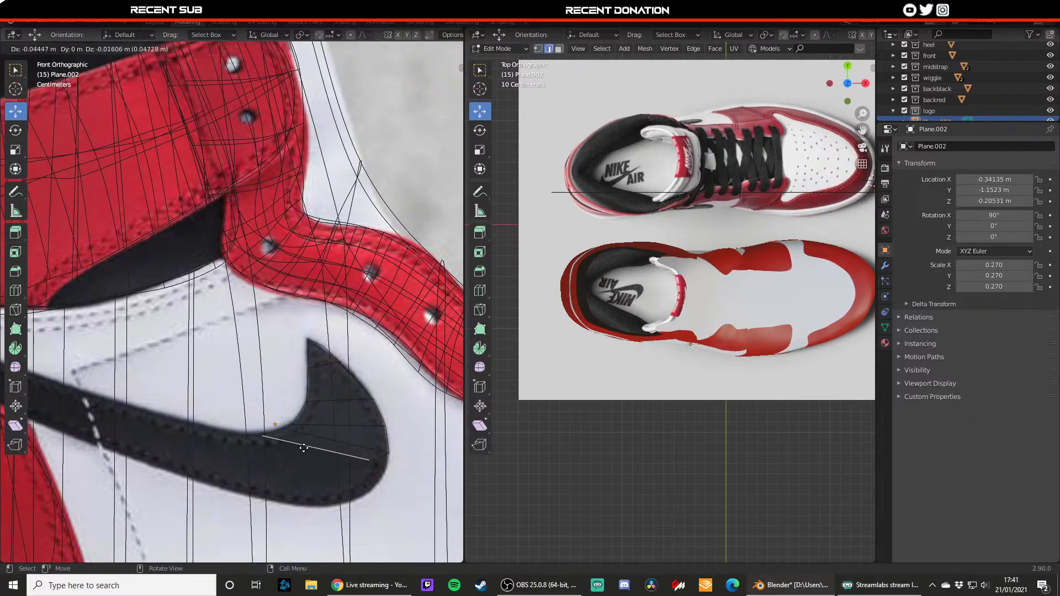
pyautogui.click(372, 475)
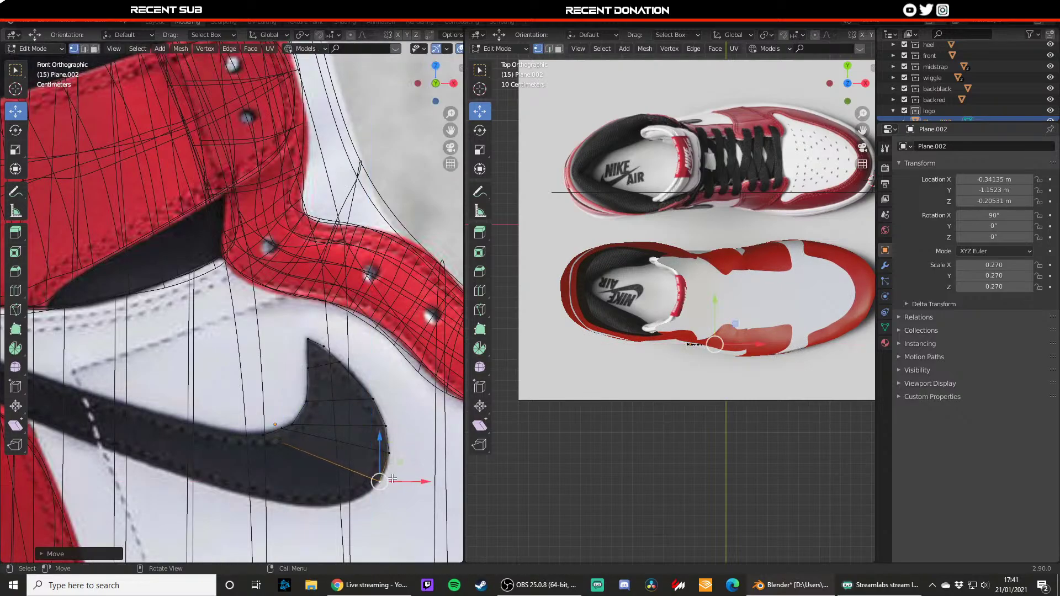
# - Reposition the inner vertices of the logo mesh to follow the swoosh's concave upper curve
pyautogui.click(292, 424)
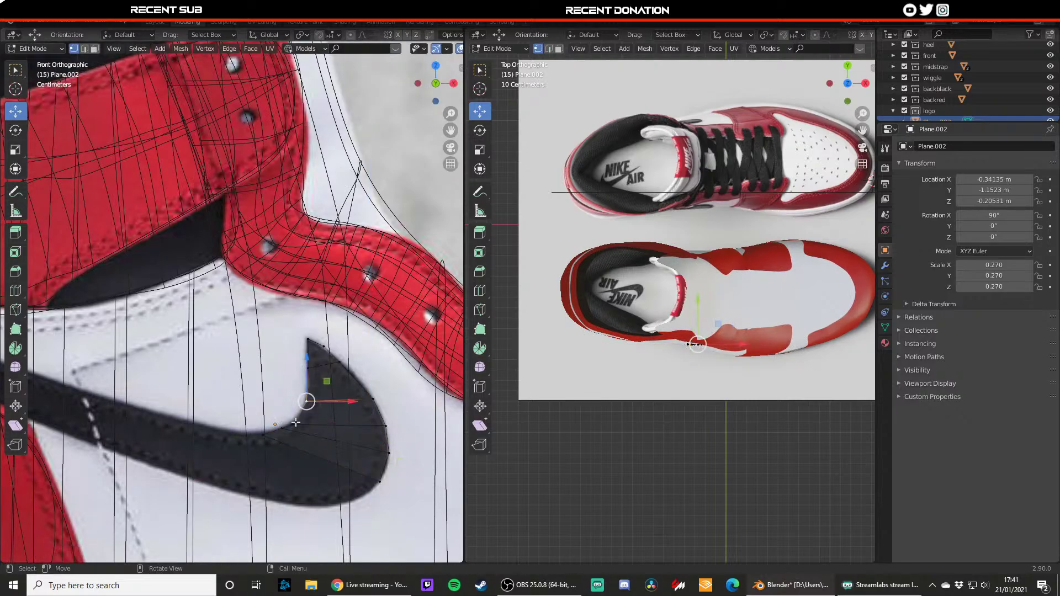
pyautogui.press('g')
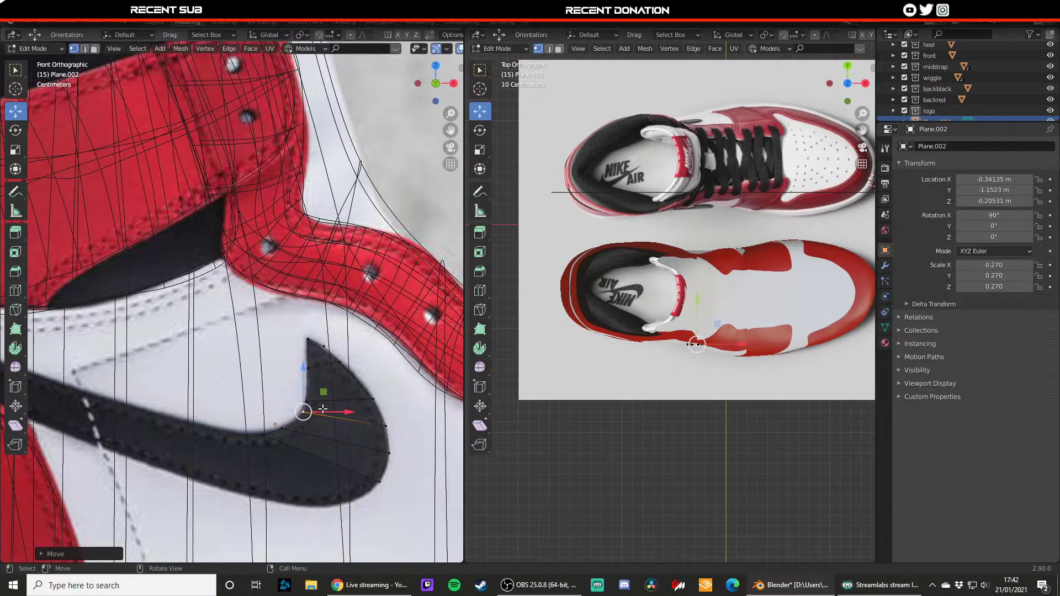
pyautogui.click(279, 412)
pyautogui.moveTo(280, 413); pyautogui.dragTo(280, 406)
pyautogui.moveTo(299, 422)
pyautogui.mouseDown()
pyautogui.moveTo(314, 422)
pyautogui.moveTo(303, 436)
pyautogui.mouseUp()
pyautogui.click(264, 439)
pyautogui.moveTo(283, 417); pyautogui.dragTo(283, 410)
# - Extrude the logo mesh's end edge by another segment around the lower bend of the swoosh
pyautogui.press('2')
pyautogui.click(310, 445)
pyautogui.press('e')
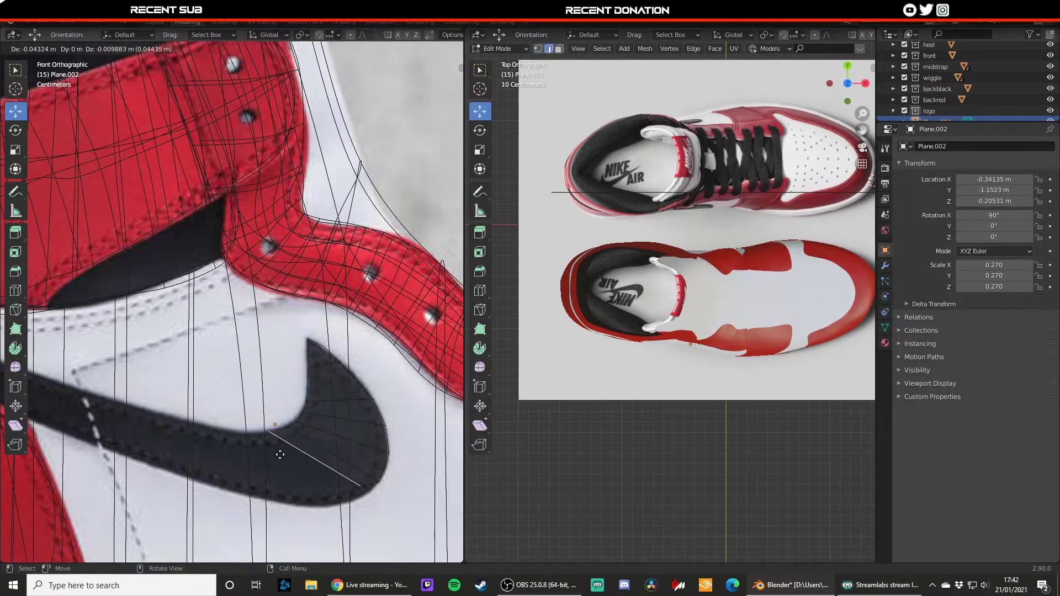
pyautogui.press('Escape')
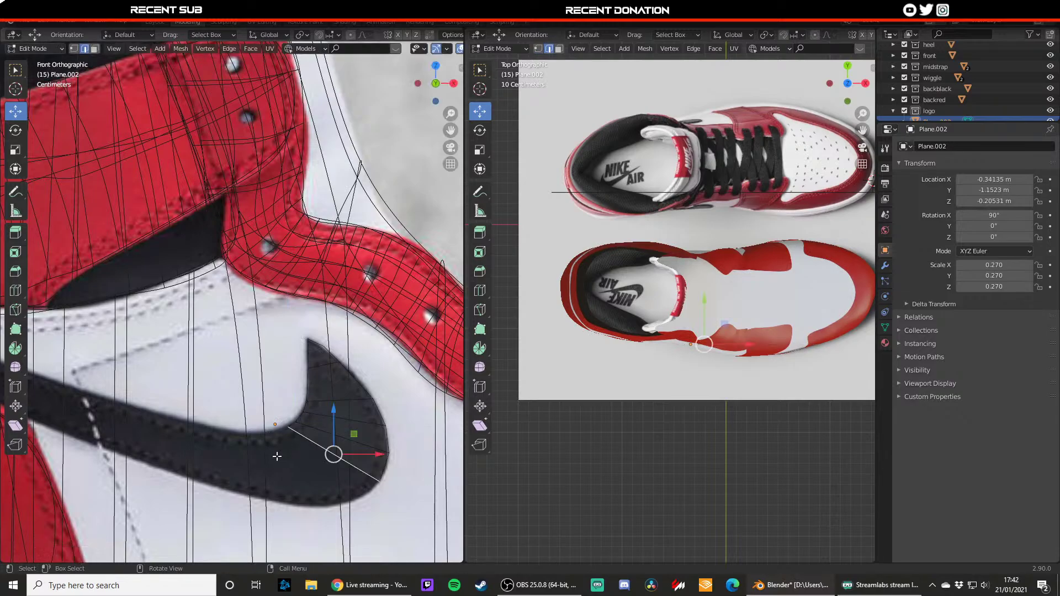
pyautogui.press('e')
pyautogui.click(301, 462)
# - Move the new segment's outer vertex along Z and X onto the swoosh's bottom curve
pyautogui.press('1')
pyautogui.click(351, 479)
pyautogui.press('g')
pyautogui.press('z')
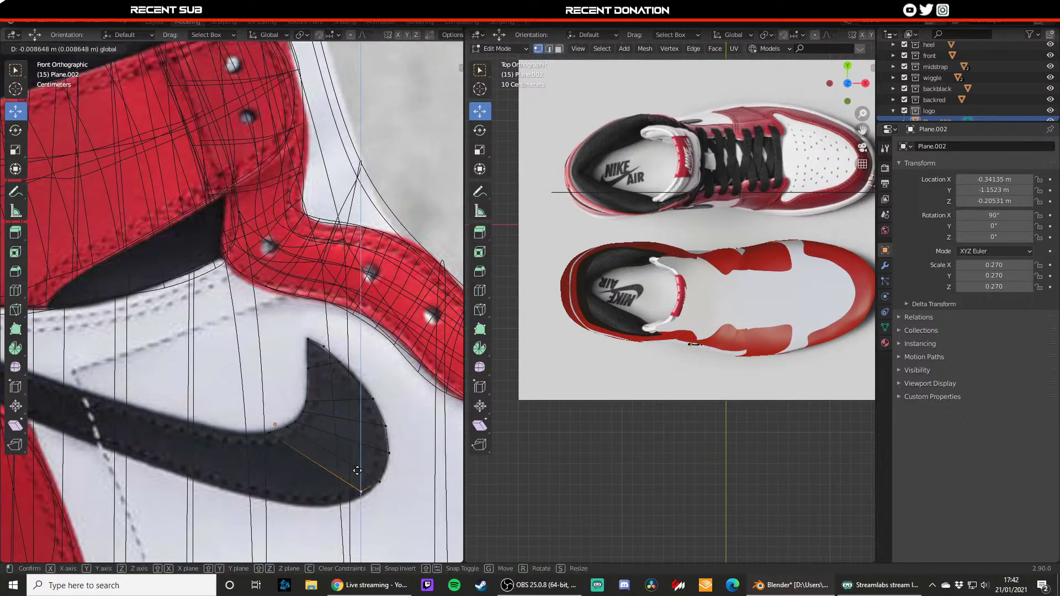
pyautogui.click(374, 482)
pyautogui.press('g')
pyautogui.press('x')
pyautogui.click(369, 494)
pyautogui.press('g')
pyautogui.press('z')
pyautogui.click(370, 498)
pyautogui.press('g')
pyautogui.press('x')
pyautogui.click(380, 498)
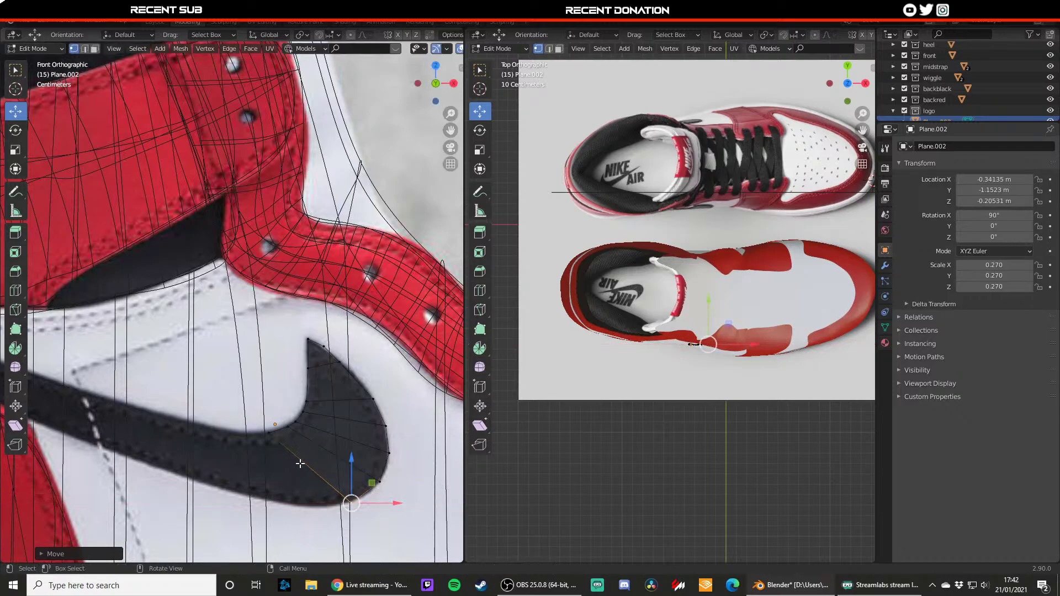
# - Move the new segment's inner vertex along Z and X onto the swoosh's concave upper curve
pyautogui.press('g')
pyautogui.press('z')
pyautogui.click(288, 419)
pyautogui.press('g')
pyautogui.press('x')
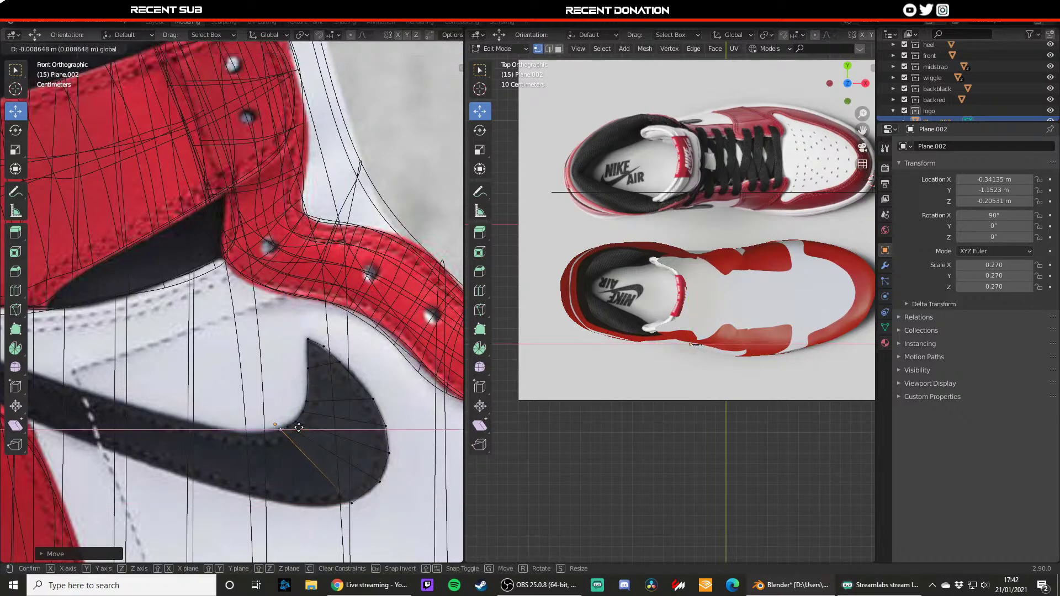
pyautogui.click(282, 418)
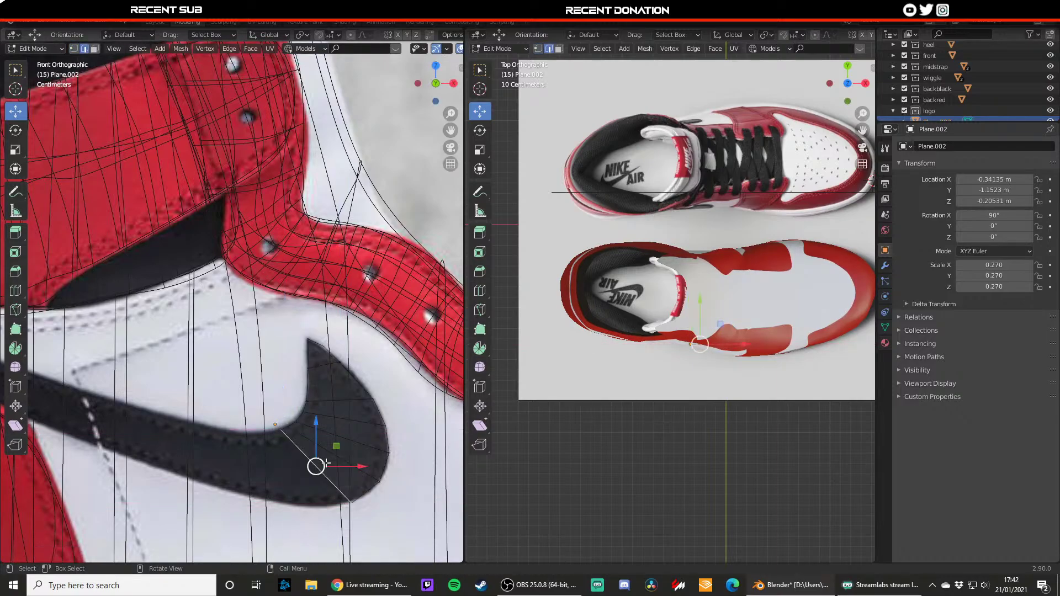
# - Extrude the end edge toward the heel and shift its lower vertex along X on the swoosh's bottom outline
pyautogui.press('g')
pyautogui.click(279, 461)
pyautogui.press('1')
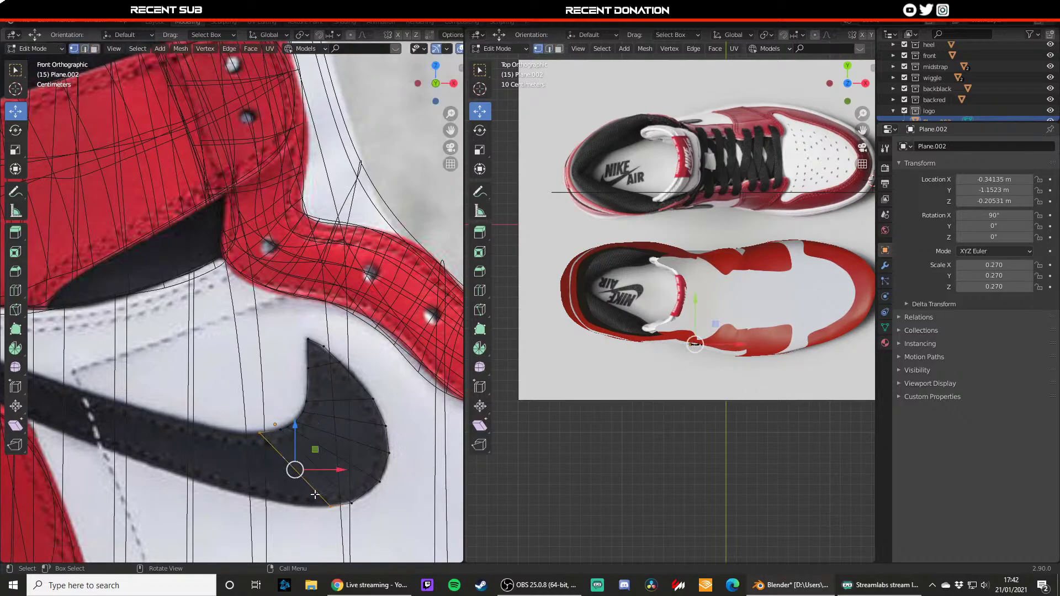
pyautogui.click(338, 504)
pyautogui.press('g')
pyautogui.press('x')
pyautogui.click(310, 499)
# - Add the segment where the swoosh's bend meets its tail and align its vertices so the end edge stands nearly upright
pyautogui.click(271, 439)
pyautogui.moveTo(284, 434); pyautogui.dragTo(295, 433)
pyautogui.click(296, 501)
pyautogui.moveTo(317, 505); pyautogui.dragTo(320, 505)
pyautogui.click(281, 497)
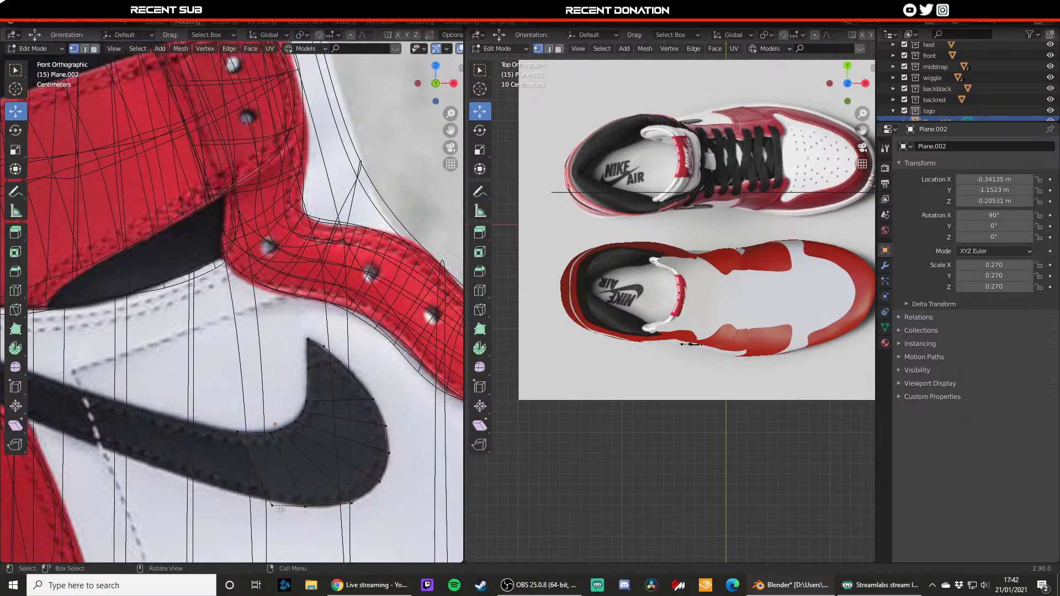
pyautogui.press('g')
pyautogui.moveTo(246, 470); pyautogui.dragTo(247, 470)
pyautogui.keyDown('shift'); pyautogui.click(238, 435); pyautogui.keyUp('shift')
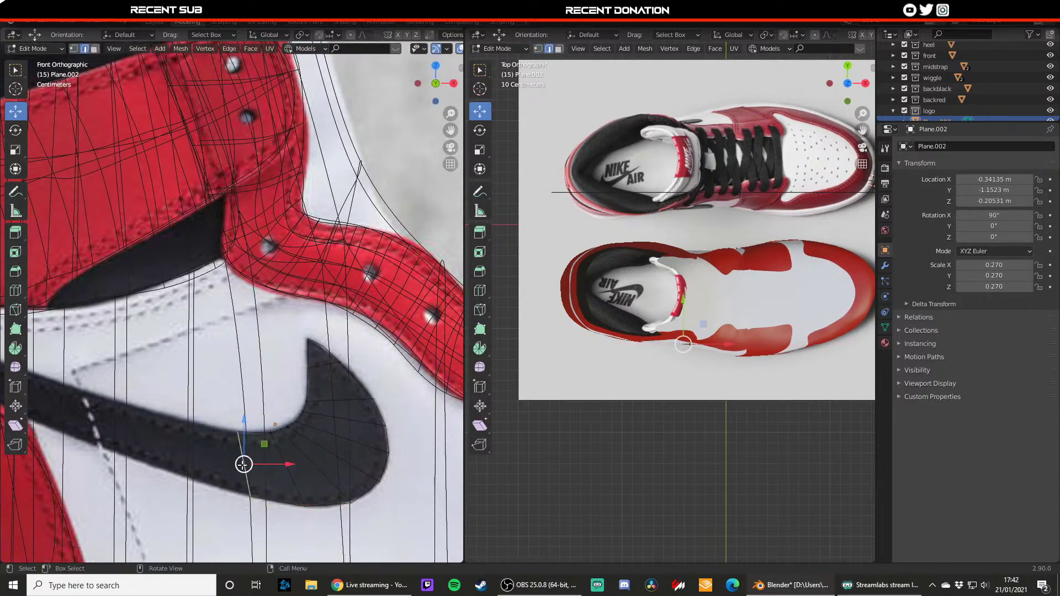
# - Extrude the upright end edge into the swoosh's tail and fit its lower and upper vertices to the outline
pyautogui.press('e')
pyautogui.click(176, 450)
pyautogui.keyDown('shift'); pyautogui.moveTo(195, 454); pyautogui.dragTo(259, 461, button='middle'); pyautogui.keyUp('shift')
pyautogui.click(261, 483)
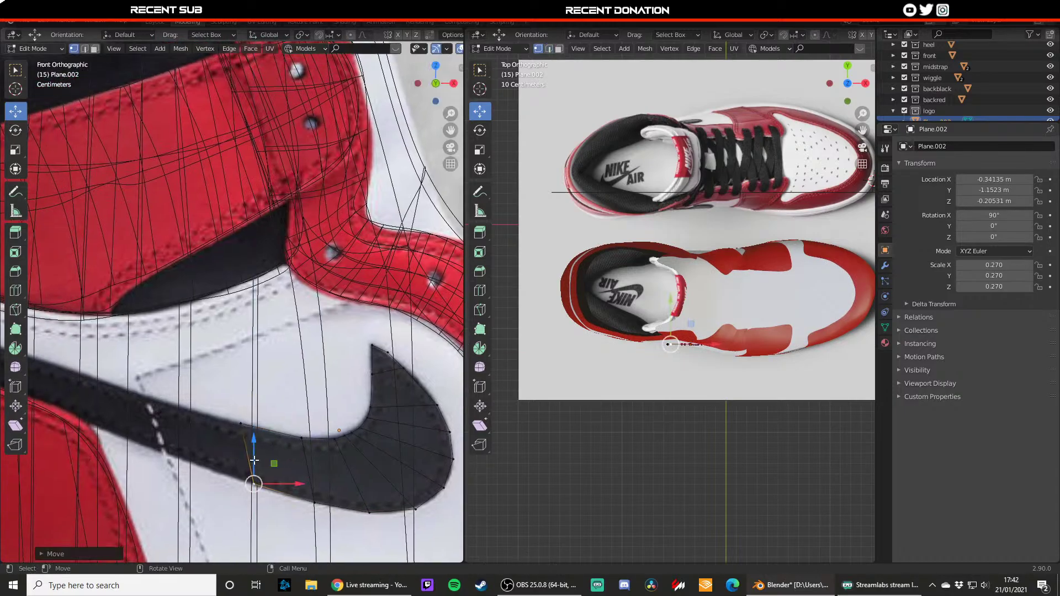
pyautogui.moveTo(262, 484); pyautogui.dragTo(258, 427)
pyautogui.keyDown('shift'); pyautogui.moveTo(257, 428); pyautogui.dragTo(294, 434, button='middle'); pyautogui.keyUp('shift')
# - Extrude the tail up to the dashed seam line and adjust its lower vertex to the swoosh's lower border
pyautogui.keyDown('shift'); pyautogui.click(291, 490); pyautogui.keyUp('shift')
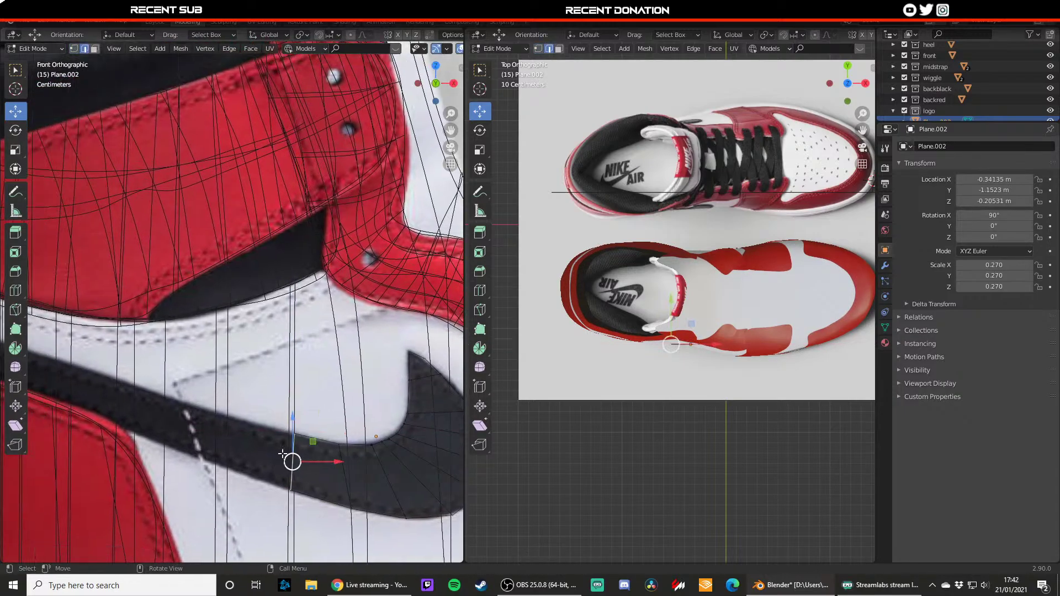
pyautogui.press('e')
pyautogui.click(212, 436)
pyautogui.click(234, 475)
pyautogui.moveTo(231, 449); pyautogui.dragTo(229, 445)
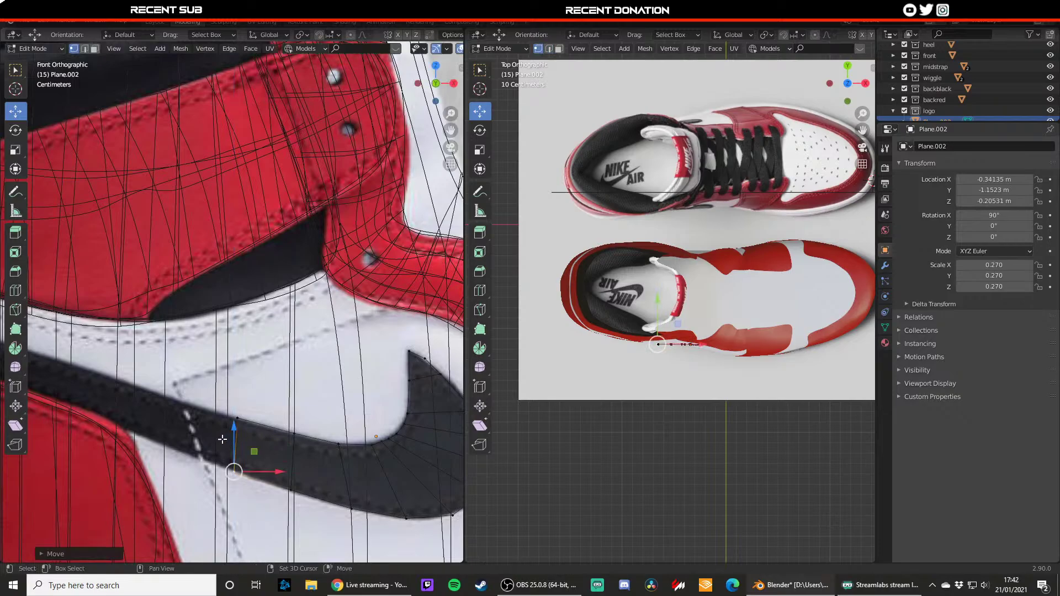
# - Extrude the tail past the dashed seam line and align its end vertices vertically with the black stripe
pyautogui.keyDown('shift'); pyautogui.moveTo(228, 443); pyautogui.dragTo(267, 453, button='middle'); pyautogui.keyUp('shift')
pyautogui.press('2')
pyautogui.click(269, 455)
pyautogui.press('e')
pyautogui.click(204, 437)
pyautogui.press('g')
pyautogui.press('z')
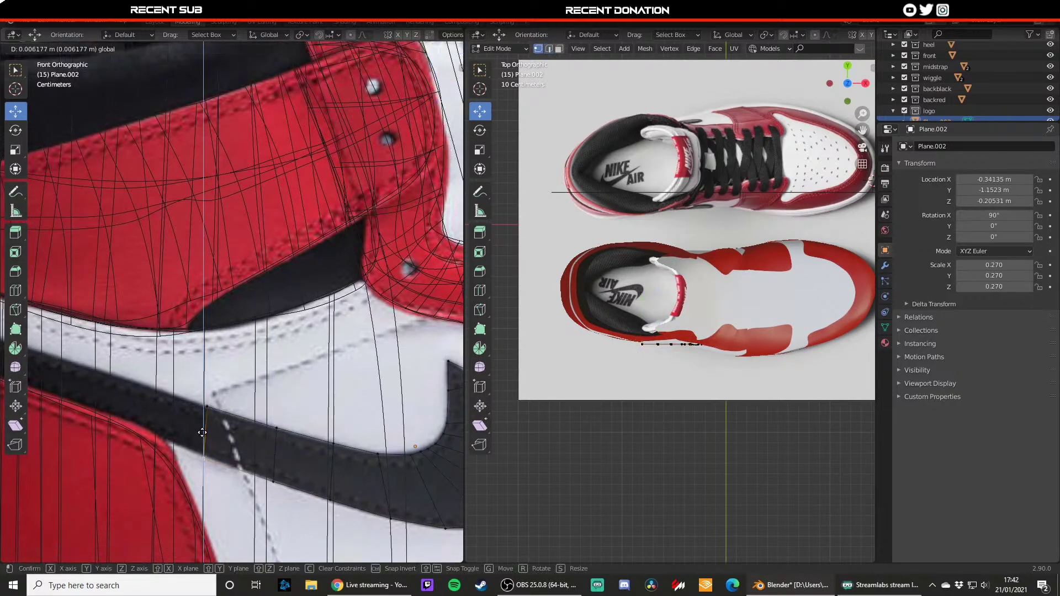
pyautogui.click(203, 435)
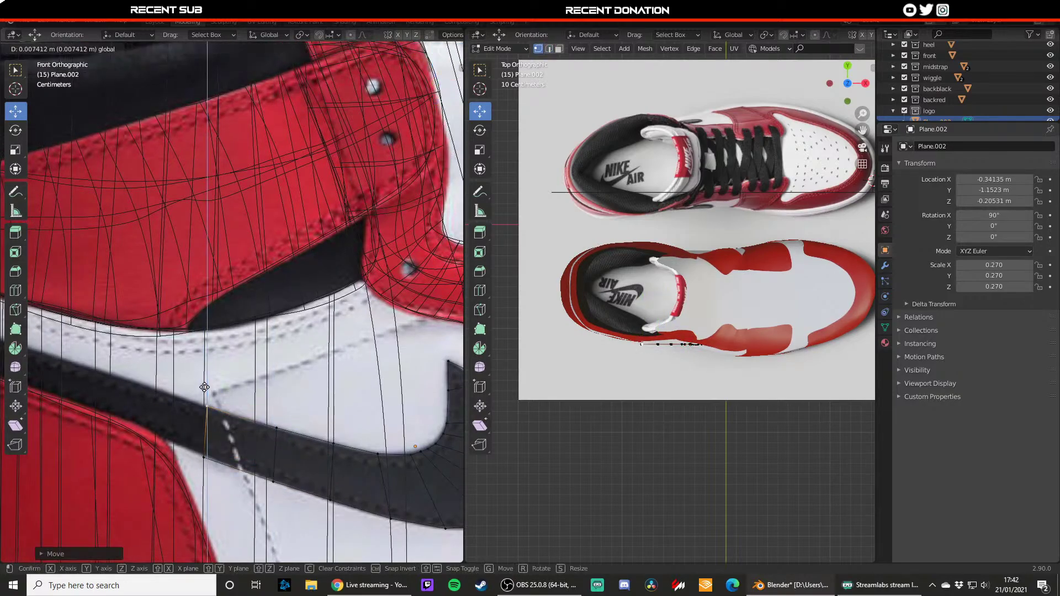
# - Extrude the tail above the red heel panel's corner and fit its upper vertex to the stripe's top border
pyautogui.keyDown('shift'); pyautogui.moveTo(202, 435); pyautogui.dragTo(253, 415, button='middle'); pyautogui.keyUp('shift')
pyautogui.press('e')
pyautogui.click(170, 396)
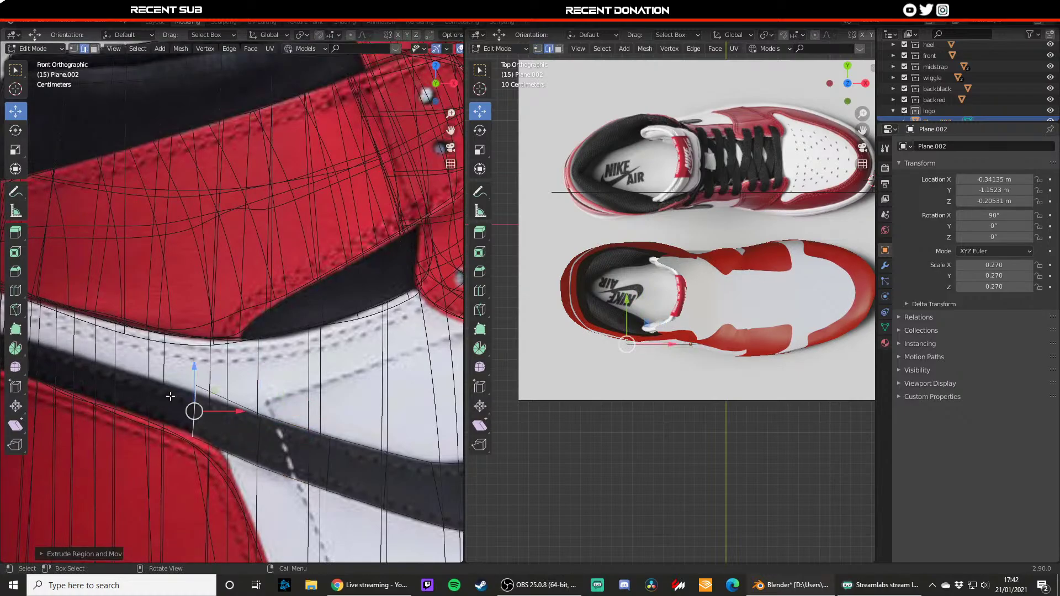
pyautogui.moveTo(201, 358); pyautogui.dragTo(199, 365)
# - Extrude the tail along the top of the red heel panel and fit its vertices to the black stripe
pyautogui.press('2')
pyautogui.click(191, 407)
pyautogui.keyDown('shift'); pyautogui.moveTo(191, 407); pyautogui.dragTo(275, 431, button='middle'); pyautogui.keyUp('shift')
pyautogui.press('e')
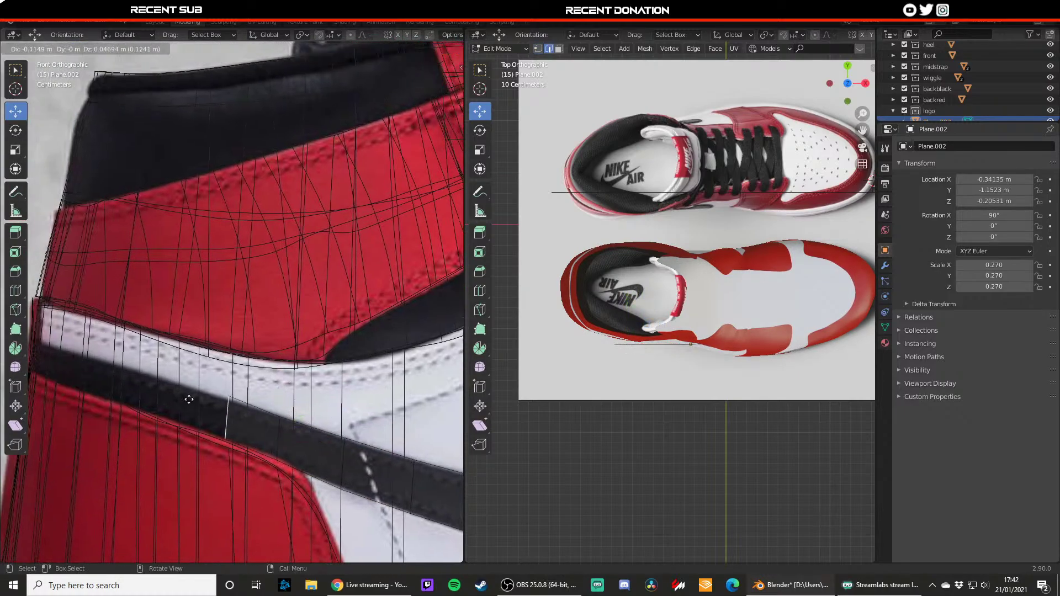
pyautogui.click(188, 399)
pyautogui.moveTo(210, 374); pyautogui.dragTo(204, 408)
# - Extrude a longer tail segment toward the heel and align its upper vertex along Z with the stripe's border
pyautogui.keyDown('shift'); pyautogui.moveTo(205, 407); pyautogui.dragTo(253, 412, button='middle'); pyautogui.keyUp('shift')
pyautogui.press('2')
pyautogui.click(253, 418)
pyautogui.press('e')
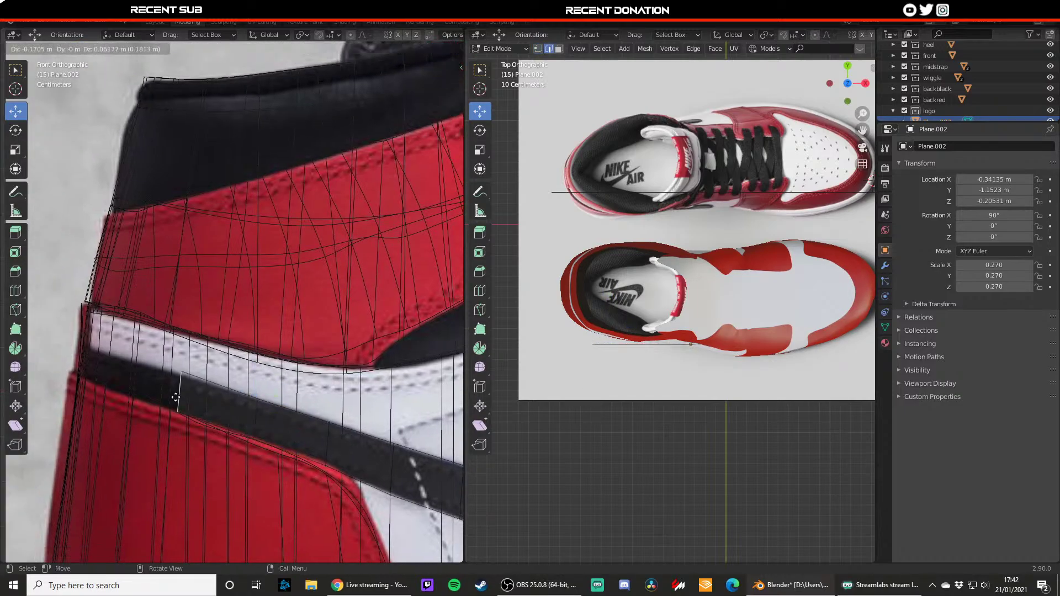
pyautogui.click(174, 393)
pyautogui.press('1')
pyautogui.press('g')
pyautogui.press('z')
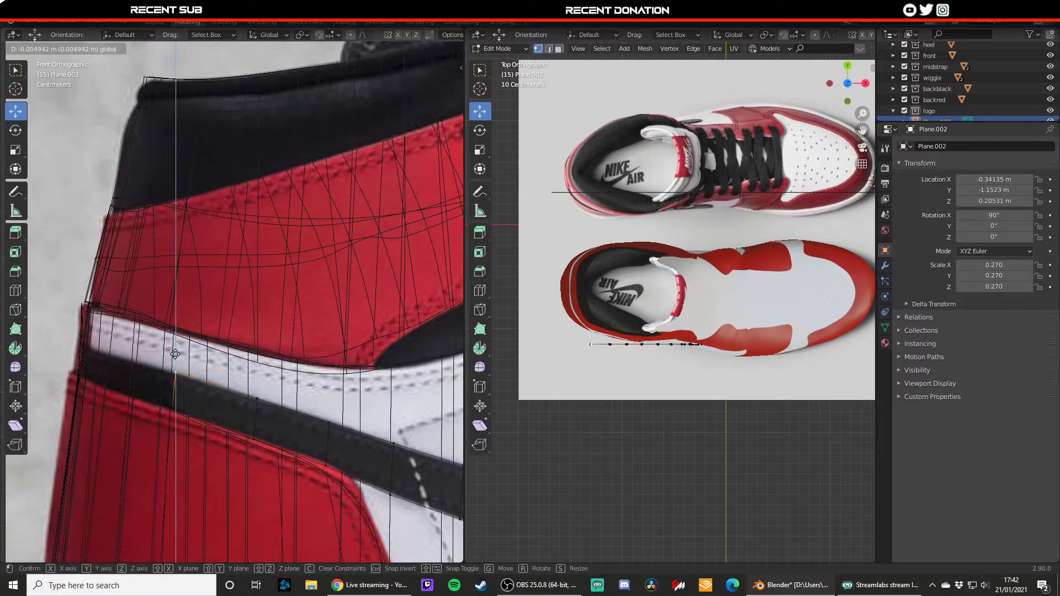
pyautogui.click(175, 354)
# - Extrude the tail's last segment up to the back edge of the heel
pyautogui.scroll(-4, 223, 410)
pyautogui.keyDown('shift'); pyautogui.moveTo(226, 414); pyautogui.dragTo(279, 436, button='middle'); pyautogui.keyUp('shift')
pyautogui.scroll(3, 279, 436)
pyautogui.press('2')
pyautogui.click(284, 426)
pyautogui.press('e')
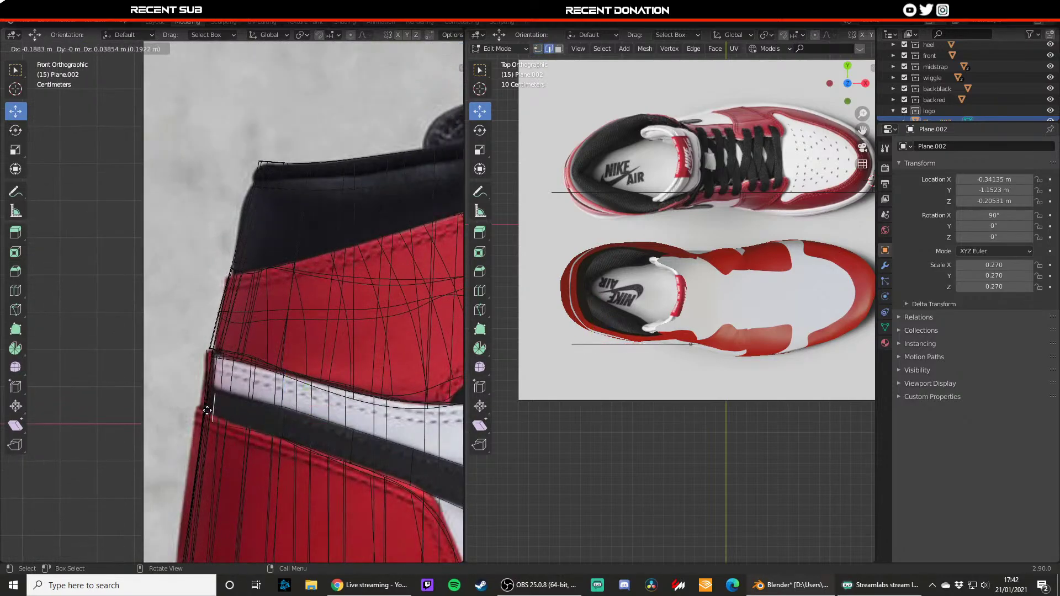
pyautogui.click(216, 409)
pyautogui.keyDown('shift'); pyautogui.moveTo(216, 409); pyautogui.dragTo(256, 422, button='middle'); pyautogui.keyUp('shift')
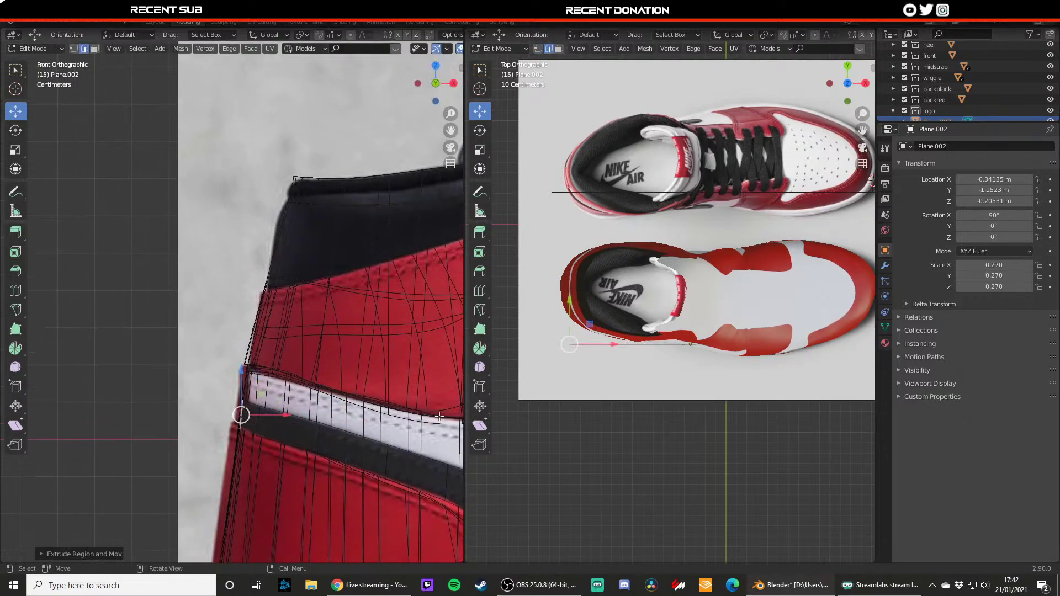
# - Leave mesh editing and assign the existing black material to the logo
pyautogui.moveTo(452, 321); pyautogui.dragTo(388, 331, button='middle')
pyautogui.press('Tab')
pyautogui.scroll(3, 353, 304)
pyautogui.scroll(-7, 332, 310)
pyautogui.scroll(5, 315, 319)
pyautogui.scroll(2, 276, 304)
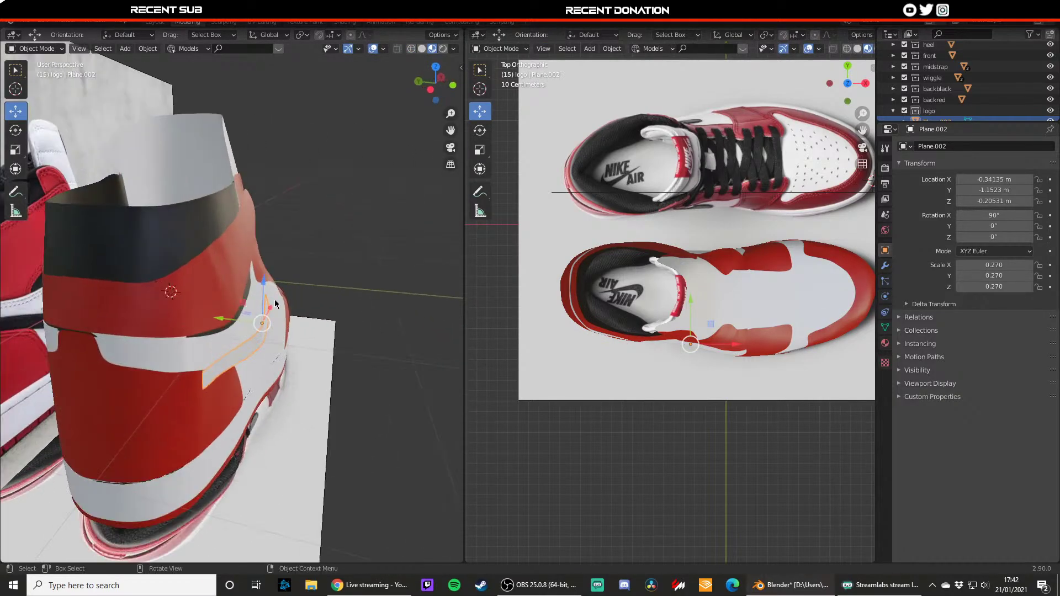
pyautogui.click(342, 24)
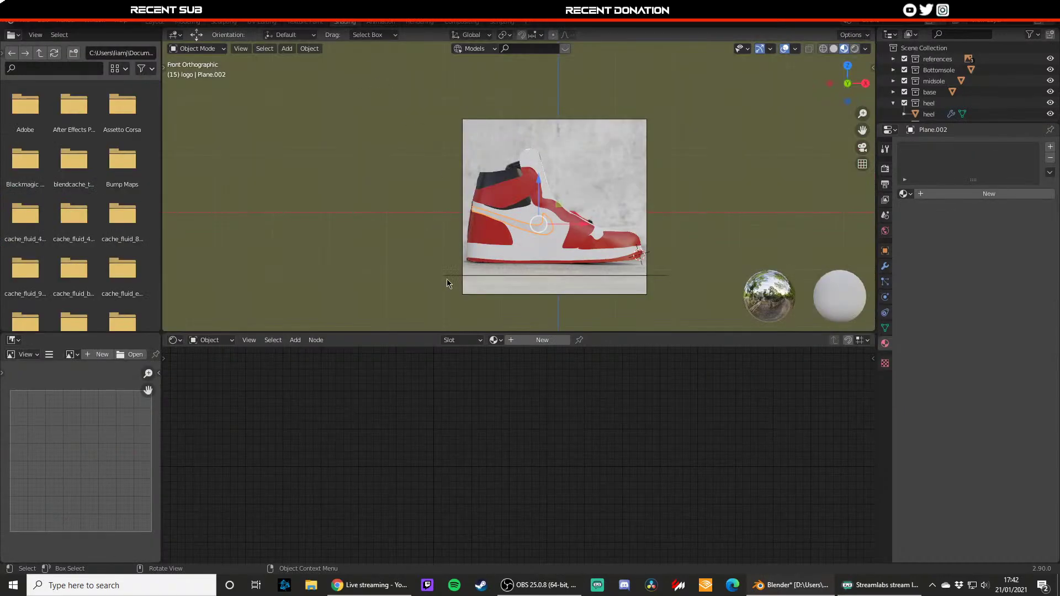
pyautogui.click(497, 340)
pyautogui.click(511, 358)
pyautogui.scroll(-3, 472, 240)
pyautogui.scroll(5, 764, 180)
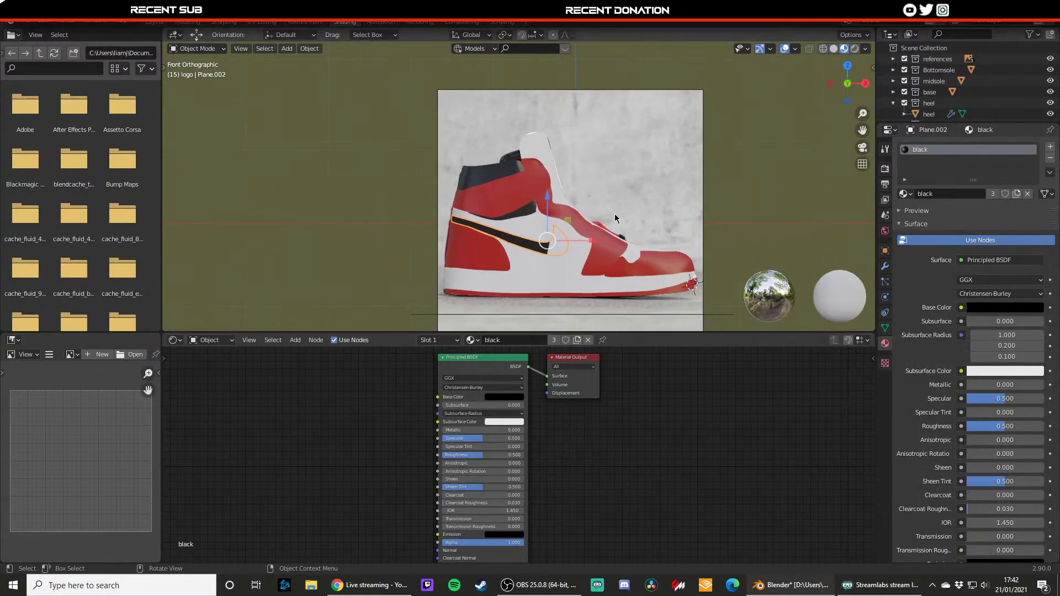
# - Add a Subdivision Surface modifier to the logo with viewport and render levels of 3, and save the file
pyautogui.click(885, 266)
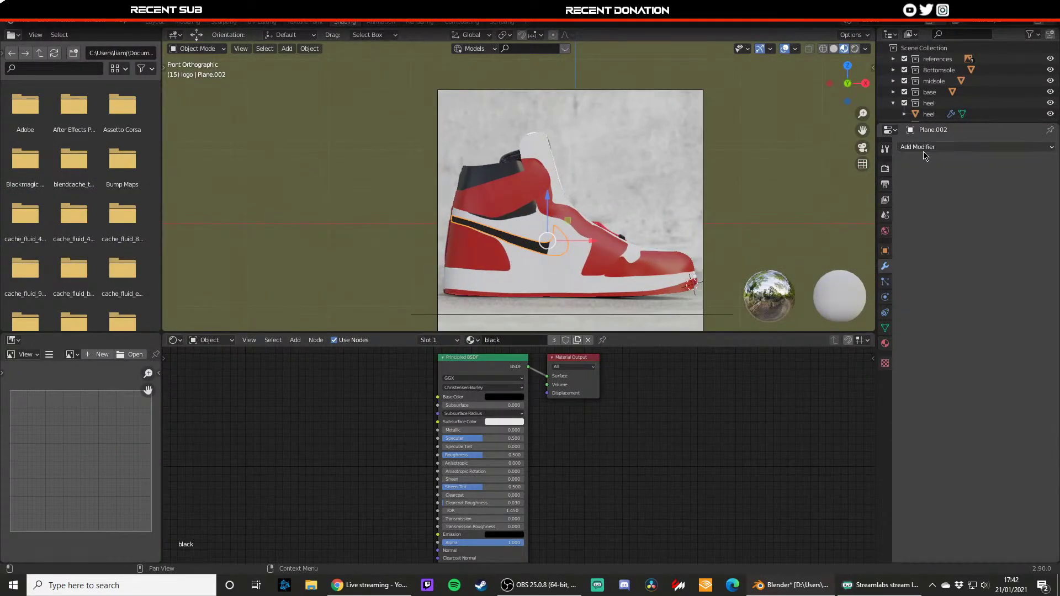
pyautogui.click(925, 148)
pyautogui.click(850, 332)
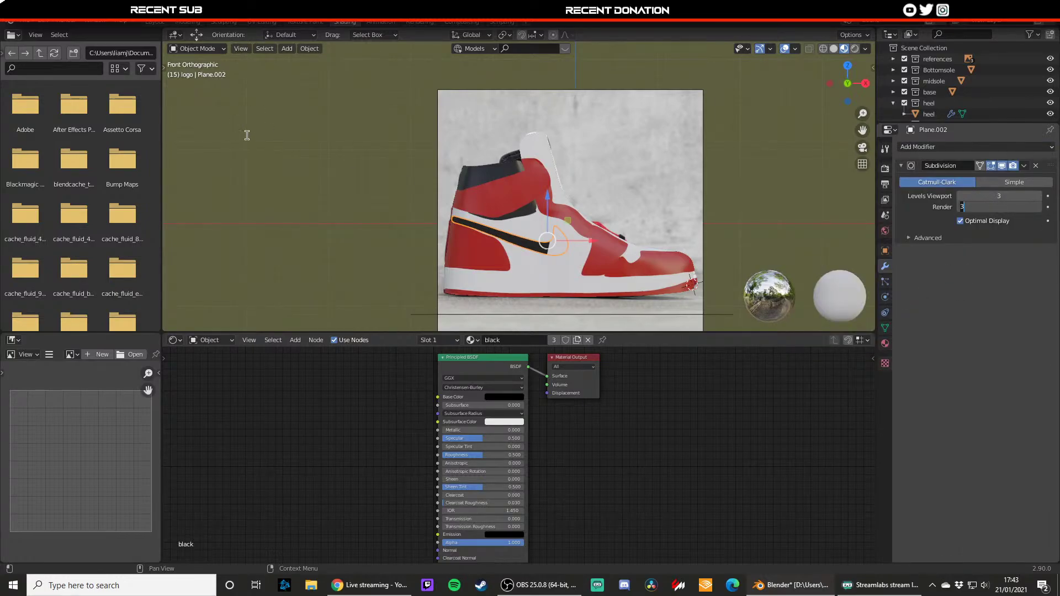
pyautogui.press('Return')
pyautogui.hotkey('ctrl', 's')
# - Reopen the logo mesh in the modeling layout, select the vertices of the swoosh's curved front and pull them outward from the shoe
pyautogui.click(188, 23)
pyautogui.scroll(-2, 303, 255)
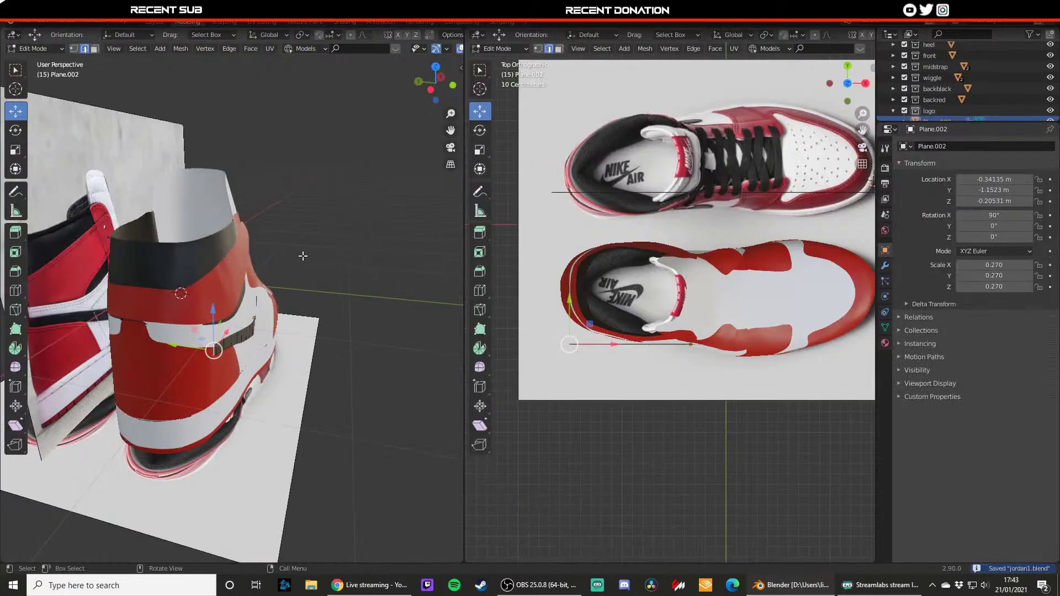
pyautogui.moveTo(303, 255); pyautogui.dragTo(234, 263, button='middle')
pyautogui.scroll(3, 275, 238)
pyautogui.press('Tab')
pyautogui.press('Tab')
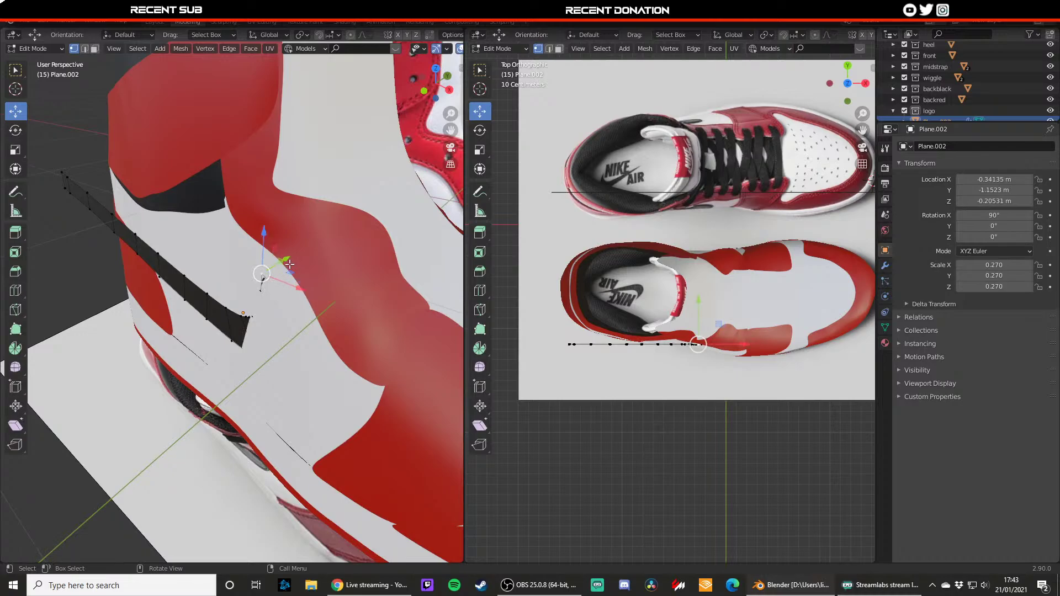
pyautogui.moveTo(263, 273); pyautogui.dragTo(302, 280, button='middle')
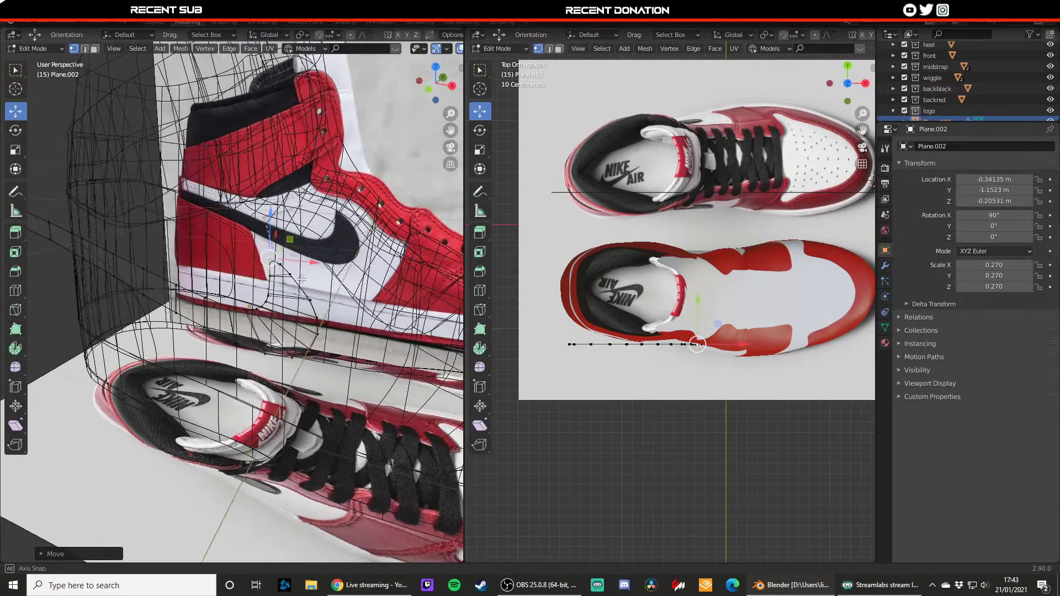
pyautogui.moveTo(338, 357); pyautogui.dragTo(333, 346, button='middle')
pyautogui.moveTo(378, 365); pyautogui.dragTo(236, 248)
pyautogui.hotkey('shift', 'z')
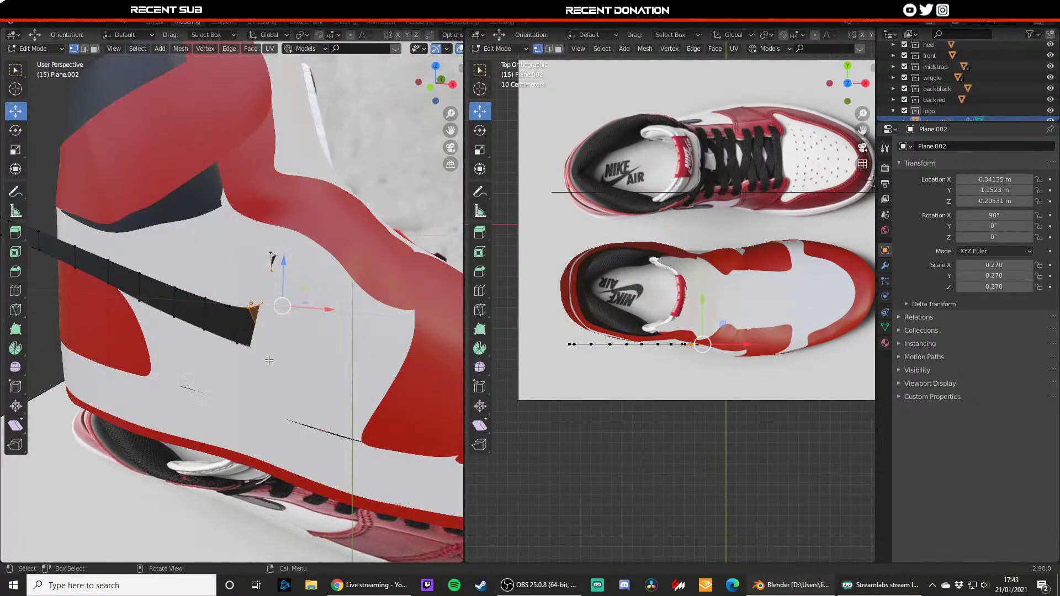
pyautogui.moveTo(323, 300); pyautogui.dragTo(280, 311, button='middle')
pyautogui.moveTo(280, 311); pyautogui.dragTo(269, 315)
pyautogui.hotkey('alt', 'a')
pyautogui.moveTo(268, 274); pyautogui.dragTo(244, 273, button='middle')
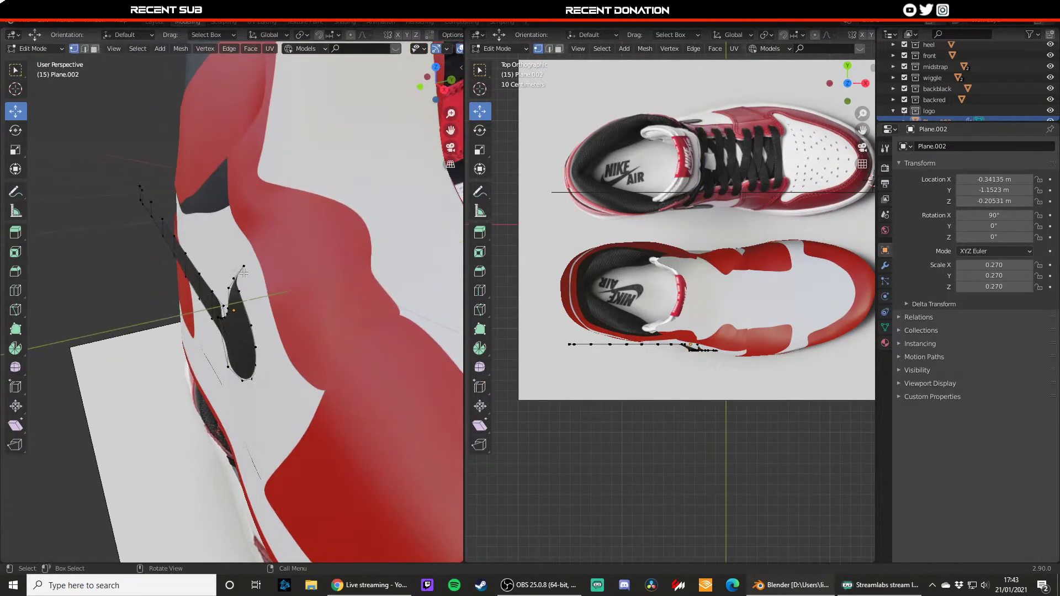
# - Pull the remaining hidden vertices around the swoosh's front curve outward so they clear the white side panel
pyautogui.moveTo(253, 277); pyautogui.dragTo(275, 358)
pyautogui.click(240, 291)
pyautogui.click(251, 326)
pyautogui.click(255, 347)
pyautogui.moveTo(275, 357); pyautogui.dragTo(301, 359, button='middle')
pyautogui.scroll(3, 301, 359)
pyautogui.click(281, 323)
pyautogui.moveTo(311, 314); pyautogui.dragTo(339, 310)
# - Try repositioning the vertices along the swoosh's inner concave curve in depth
pyautogui.click(283, 281)
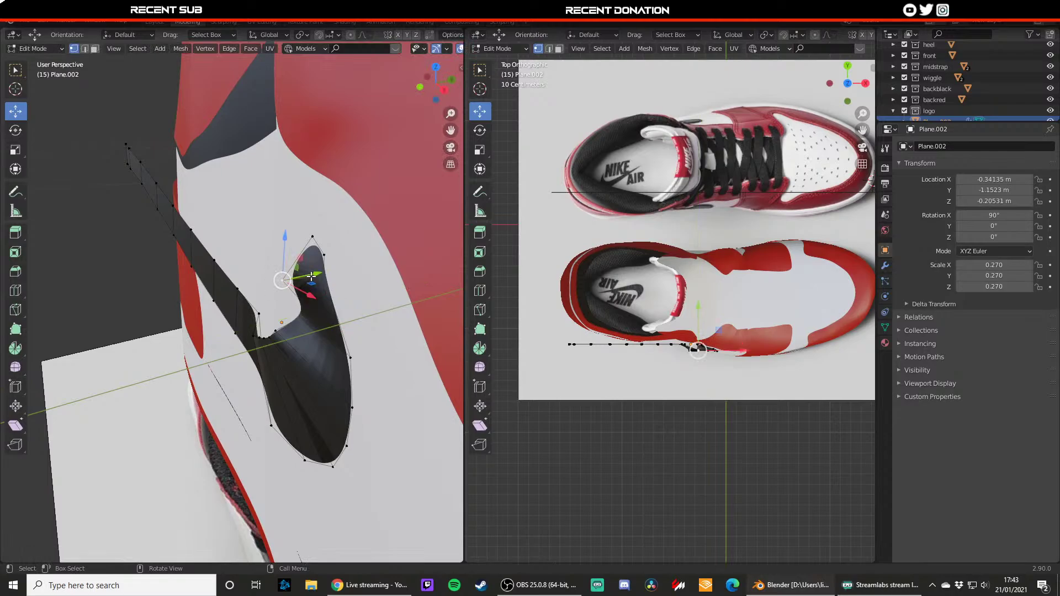
pyautogui.moveTo(317, 274); pyautogui.dragTo(328, 317)
pyautogui.click(306, 309)
pyautogui.click(276, 330)
pyautogui.click(301, 313)
pyautogui.click(286, 331)
pyautogui.click(348, 444)
pyautogui.click(294, 326)
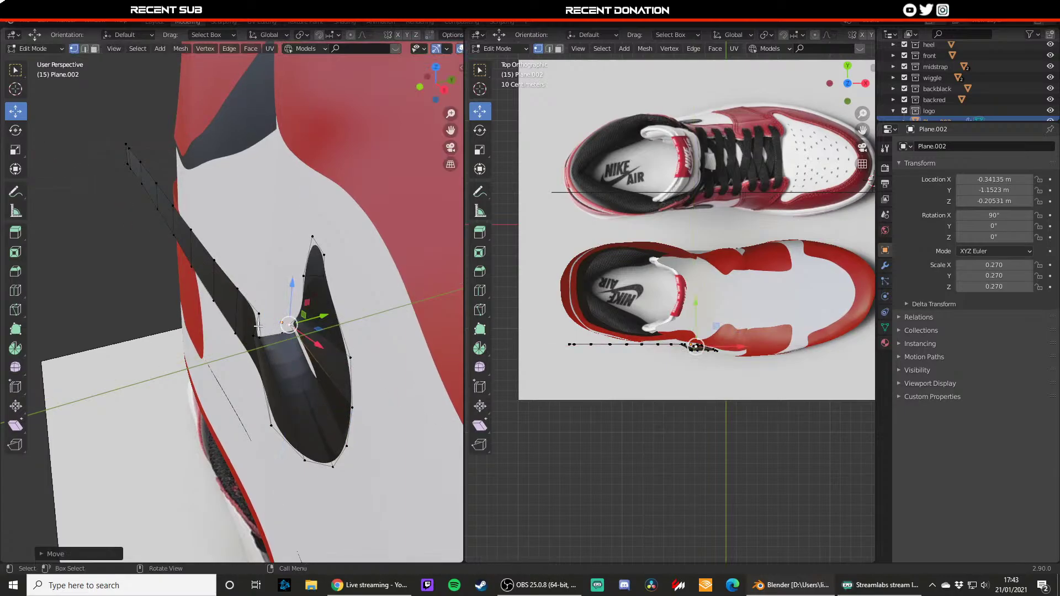
# - Undo the last vertex move, pick the right inner-curve vertex in wireframe and pull it away from the shoe's side
pyautogui.hotkey('ctrl', 'z')
pyautogui.moveTo(320, 318)
pyautogui.mouseDown(button='middle')
pyautogui.moveTo(362, 318)
pyautogui.moveTo(279, 320)
pyautogui.moveTo(311, 326)
pyautogui.mouseUp(button='middle')
pyautogui.press('z')
pyautogui.click(238, 323)
pyautogui.click(294, 297)
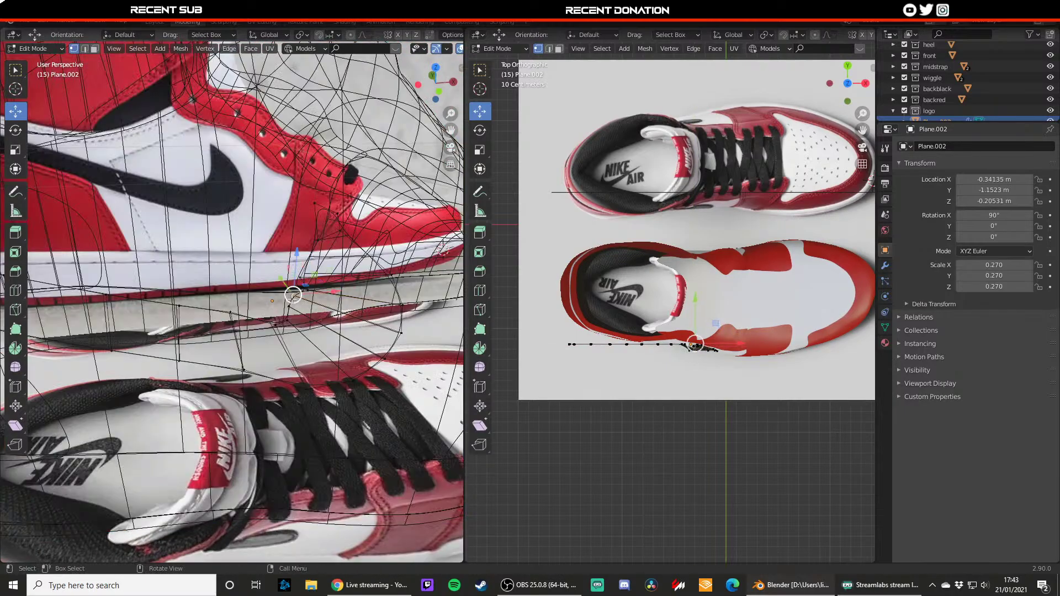
pyautogui.press('z')
pyautogui.click(295, 348)
pyautogui.moveTo(282, 296); pyautogui.dragTo(295, 271)
# - From an edge-on view, pull the vertices where the swoosh's bend meets its tail outward along Y
pyautogui.press('Tab')
pyautogui.moveTo(260, 302); pyautogui.dragTo(221, 319, button='middle')
pyautogui.press('Tab')
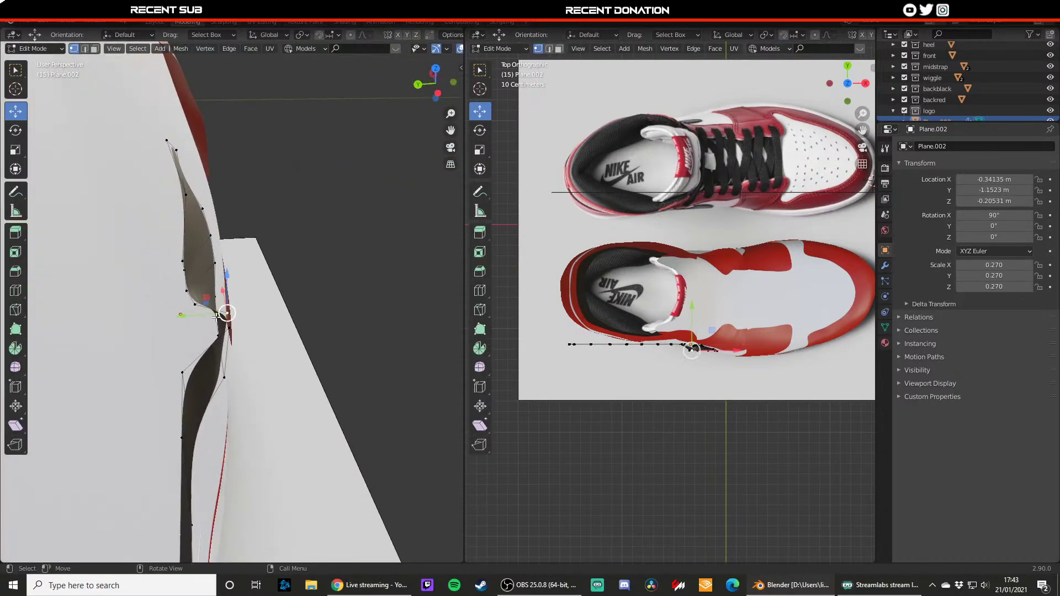
pyautogui.moveTo(216, 316); pyautogui.dragTo(155, 322)
pyautogui.click(226, 332)
pyautogui.click(173, 318)
pyautogui.click(182, 373)
pyautogui.moveTo(152, 376); pyautogui.dragTo(126, 374)
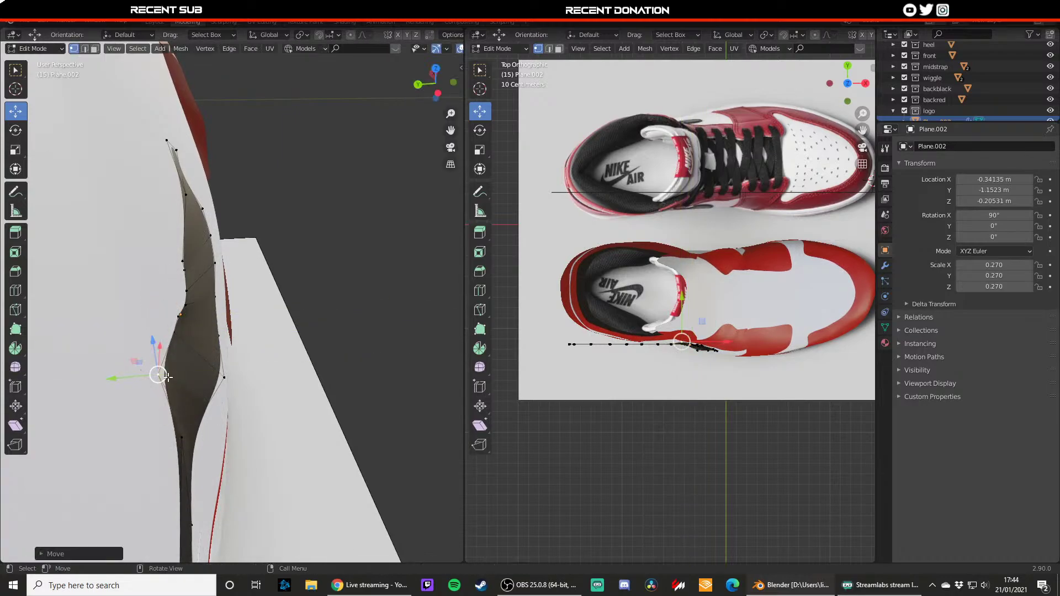
# - Check the swoosh in Object Mode, then nudge the vertex on its inner curve slightly along X
pyautogui.press('Tab')
pyautogui.scroll(-3, 184, 369)
pyautogui.moveTo(185, 369); pyautogui.dragTo(132, 338, button='middle')
pyautogui.moveTo(235, 341)
pyautogui.keyDown('shift'); pyautogui.mouseDown(button='middle')
pyautogui.moveTo(194, 381)
pyautogui.moveTo(228, 331)
pyautogui.mouseUp(button='middle'); pyautogui.keyUp('shift')
pyautogui.scroll(2, 195, 380)
pyautogui.press('Tab')
pyautogui.moveTo(248, 353); pyautogui.dragTo(258, 352)
# - Recheck the shape in Object Mode and shift the edge vertex just below the swoosh's front tip along X
pyautogui.press('Tab')
pyautogui.scroll(-1, 255, 351)
pyautogui.moveTo(260, 350); pyautogui.dragTo(254, 360, button='middle')
pyautogui.press('Tab')
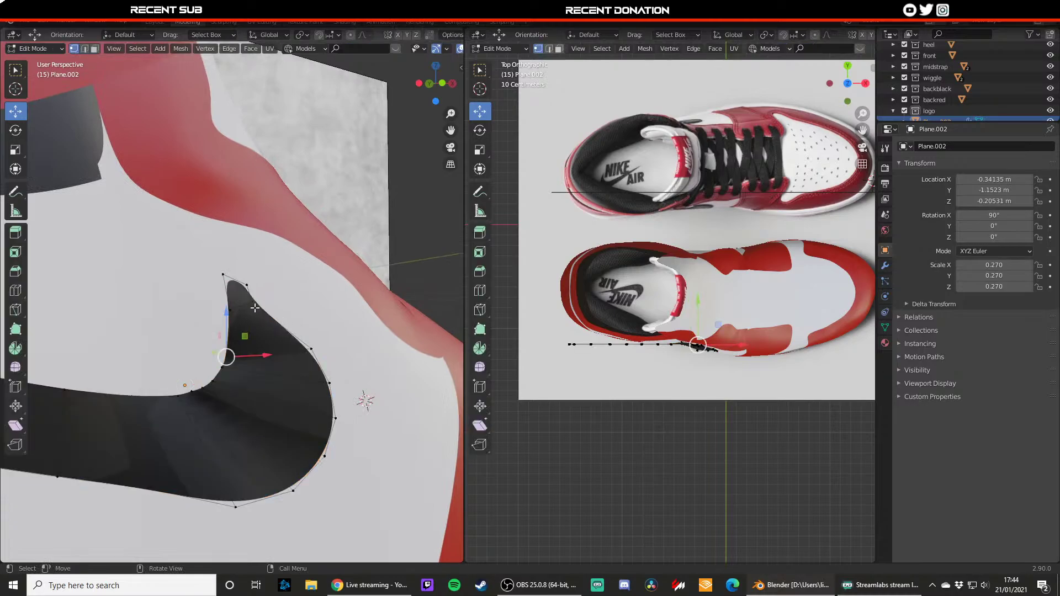
pyautogui.click(255, 306)
pyautogui.moveTo(279, 302); pyautogui.dragTo(285, 302)
# - From an edge-on view, adjust the vertices where the swoosh's bend meets its tail along Y, undoing the second move
pyautogui.press('Tab')
pyautogui.scroll(-3, 279, 319)
pyautogui.keyDown('shift'); pyautogui.moveTo(280, 319); pyautogui.dragTo(256, 362, button='middle'); pyautogui.keyUp('shift')
pyautogui.press('Tab')
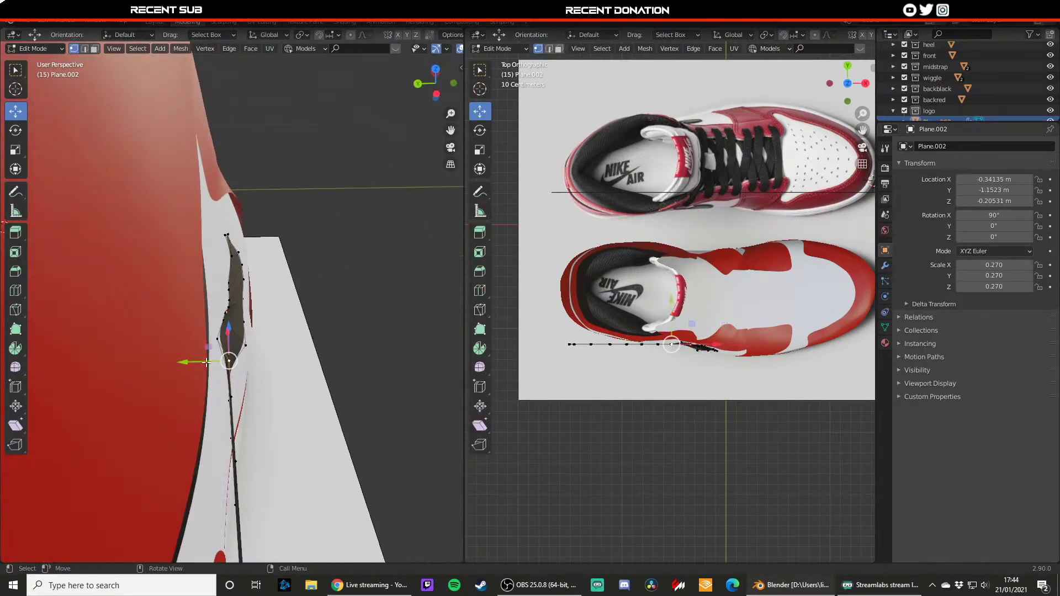
pyautogui.moveTo(189, 362); pyautogui.dragTo(174, 362)
pyautogui.click(216, 358)
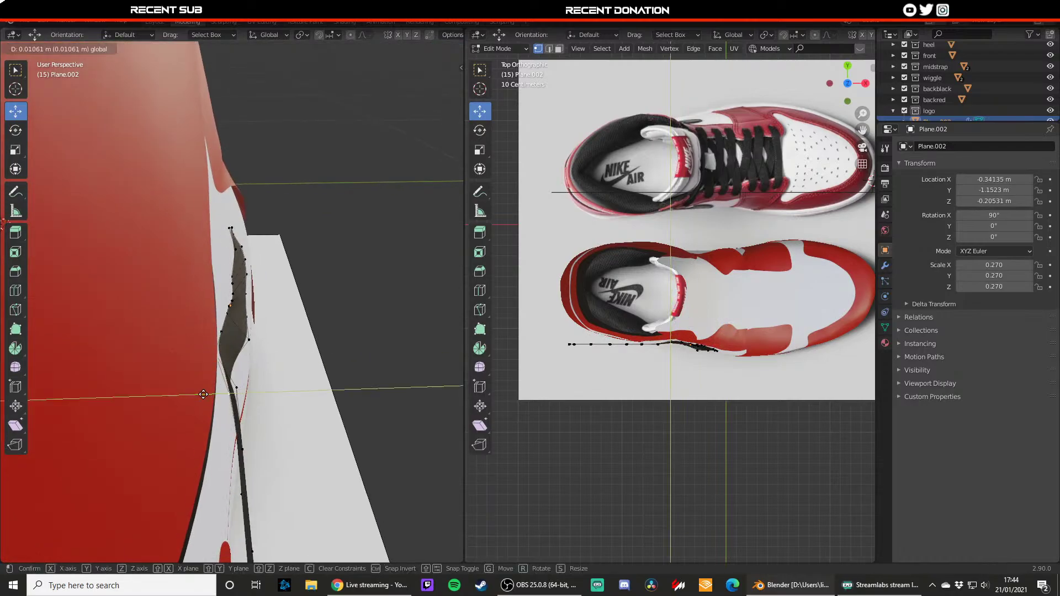
pyautogui.moveTo(204, 389); pyautogui.dragTo(179, 385)
pyautogui.moveTo(234, 385)
pyautogui.mouseDown(button='middle')
pyautogui.moveTo(201, 384)
pyautogui.moveTo(160, 359)
pyautogui.moveTo(241, 381)
pyautogui.mouseUp(button='middle')
pyautogui.hotkey('ctrl', 'z')
pyautogui.moveTo(195, 375); pyautogui.dragTo(214, 342)
# - Move two upper-edge vertices at the front of the swoosh's tail along Y to follow the white side panel
pyautogui.moveTo(215, 342); pyautogui.dragTo(243, 354, button='middle')
pyautogui.click(241, 410)
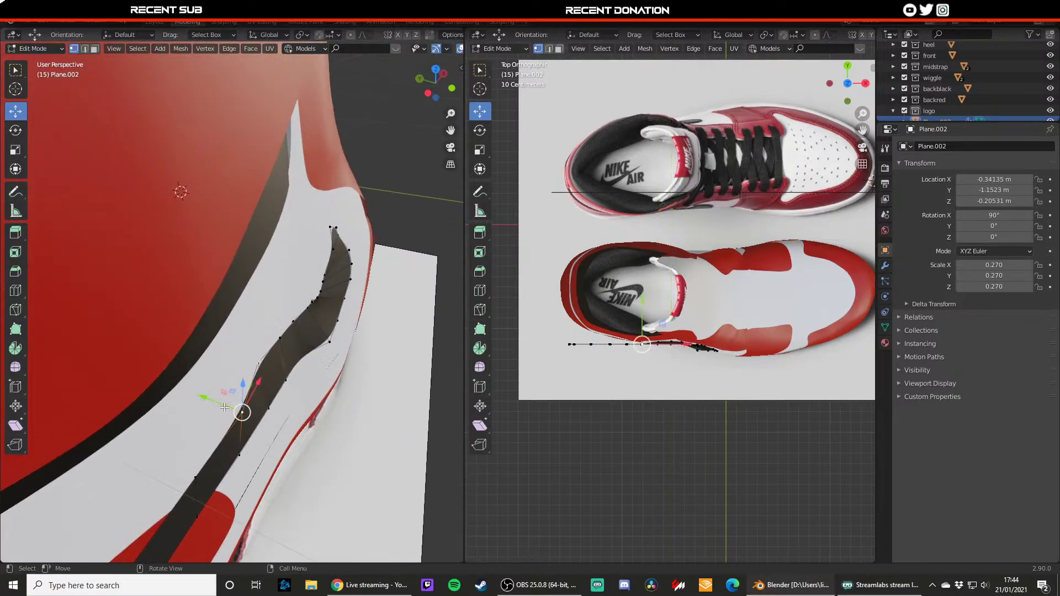
pyautogui.moveTo(214, 400); pyautogui.dragTo(197, 391)
pyautogui.click(260, 363)
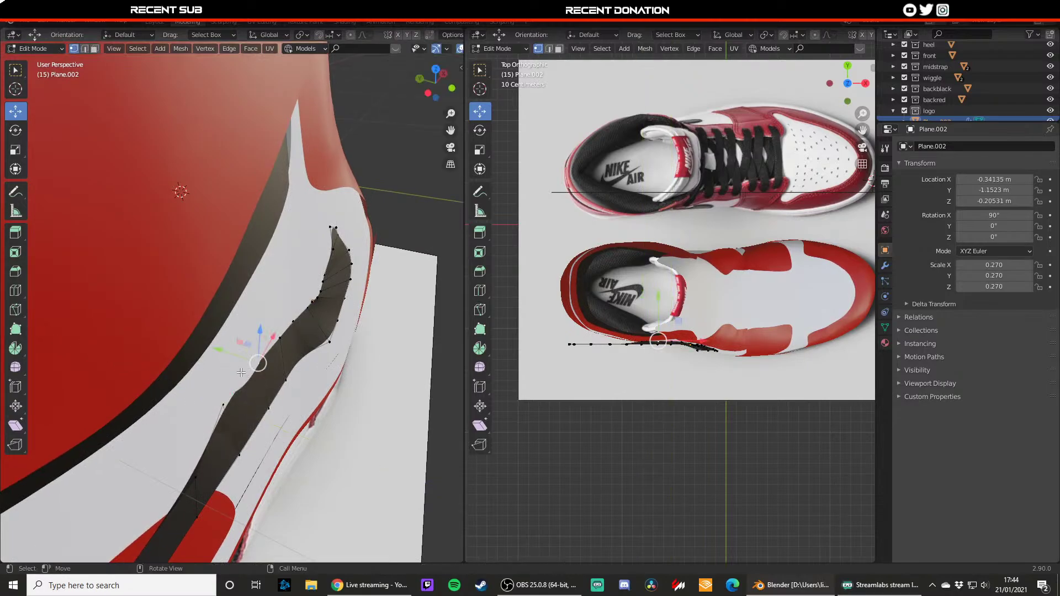
pyautogui.moveTo(223, 351); pyautogui.dragTo(228, 358)
# - Pull the next two upper-edge tail vertices toward the heel inward along Y to follow the shoe's curve
pyautogui.moveTo(229, 358); pyautogui.dragTo(275, 350, button='middle')
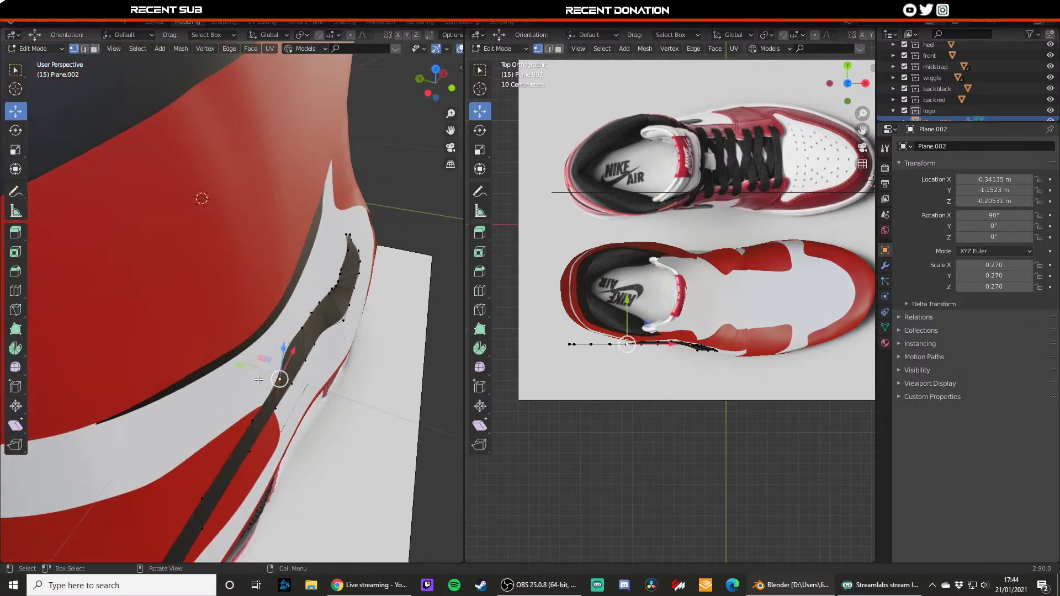
pyautogui.press('g')
pyautogui.press('y')
pyautogui.click(224, 356)
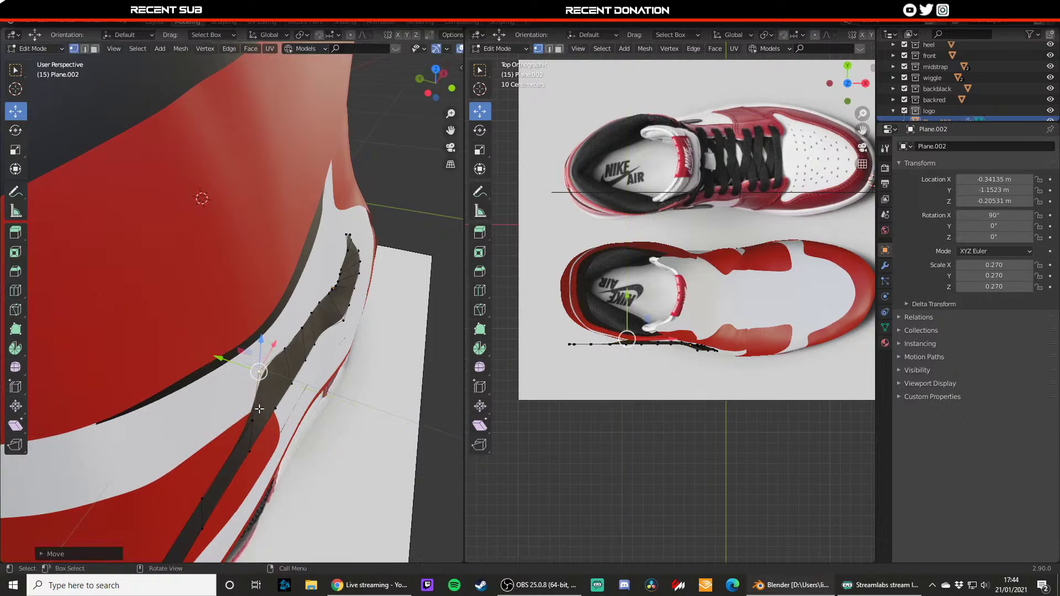
pyautogui.press('g')
pyautogui.press('y')
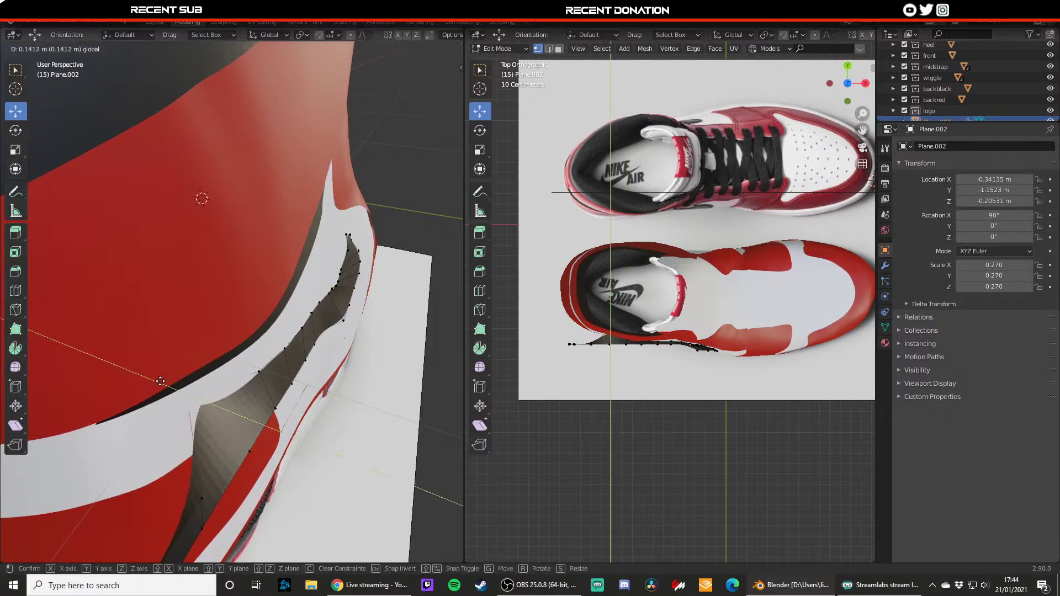
pyautogui.moveTo(180, 390); pyautogui.dragTo(181, 390)
pyautogui.moveTo(249, 425); pyautogui.dragTo(291, 438, button='middle')
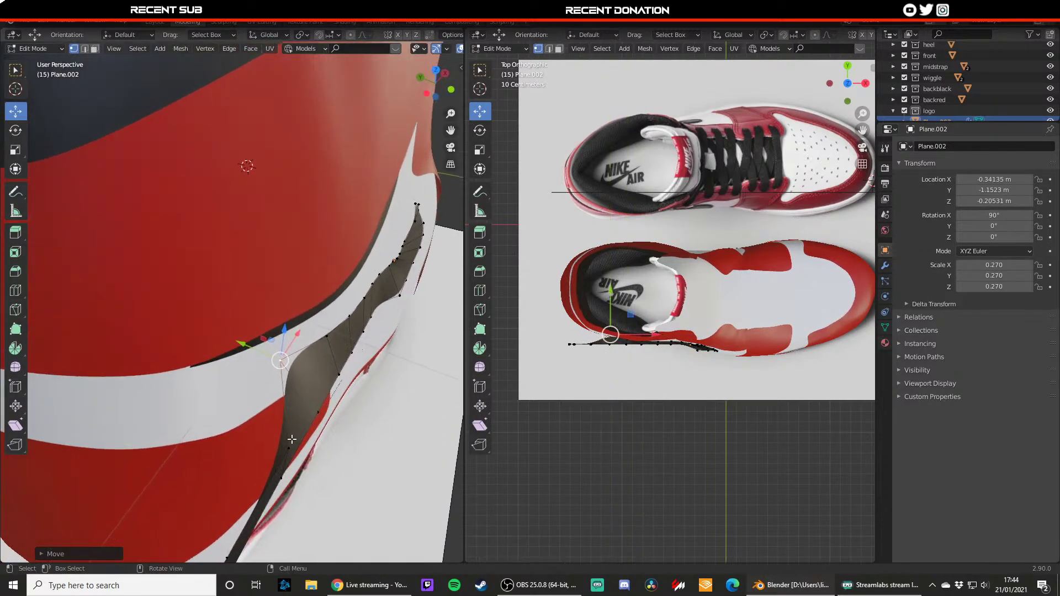
# - Try to pull the rearmost tail vertices inward along Y around the heel's curve
pyautogui.click(288, 445)
pyautogui.moveTo(257, 432); pyautogui.dragTo(165, 372)
pyautogui.moveTo(164, 372); pyautogui.dragTo(201, 354, button='middle')
pyautogui.click(289, 495)
pyautogui.moveTo(257, 478); pyautogui.dragTo(151, 348)
pyautogui.press('g')
pyautogui.scroll(-2, 207, 364)
pyautogui.moveTo(215, 375); pyautogui.dragTo(182, 386, button='middle')
pyautogui.moveTo(94, 294); pyautogui.dragTo(167, 366)
pyautogui.keyDown('shift'); pyautogui.moveTo(168, 365); pyautogui.dragTo(192, 395, button='middle'); pyautogui.keyUp('shift')
pyautogui.moveTo(167, 379); pyautogui.dragTo(111, 303)
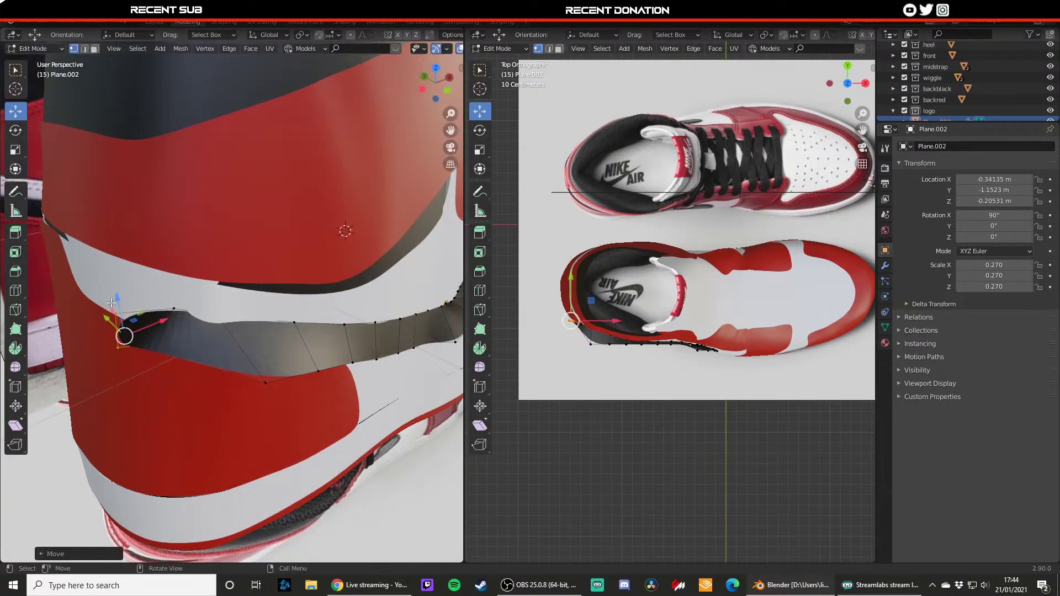
# - Undo the last three moves of the swoosh's tail vertices
pyautogui.moveTo(177, 341)
pyautogui.keyDown('shift'); pyautogui.mouseDown(button='middle')
pyautogui.moveTo(234, 361)
pyautogui.moveTo(159, 339)
pyautogui.mouseUp(button='middle'); pyautogui.keyUp('shift')
pyautogui.hotkey('ctrl', 'z')
pyautogui.hotkey('ctrl', 'z')
pyautogui.hotkey('ctrl', 'z')
# - Select the swoosh's two tail-end vertices in wireframe and move them along X and Y onto the heel
pyautogui.press('z')
pyautogui.click(119, 354)
pyautogui.moveTo(155, 345); pyautogui.dragTo(221, 429)
pyautogui.moveTo(221, 430)
pyautogui.mouseDown(button='middle')
pyautogui.moveTo(232, 449)
pyautogui.moveTo(221, 442)
pyautogui.mouseUp(button='middle')
pyautogui.press('z')
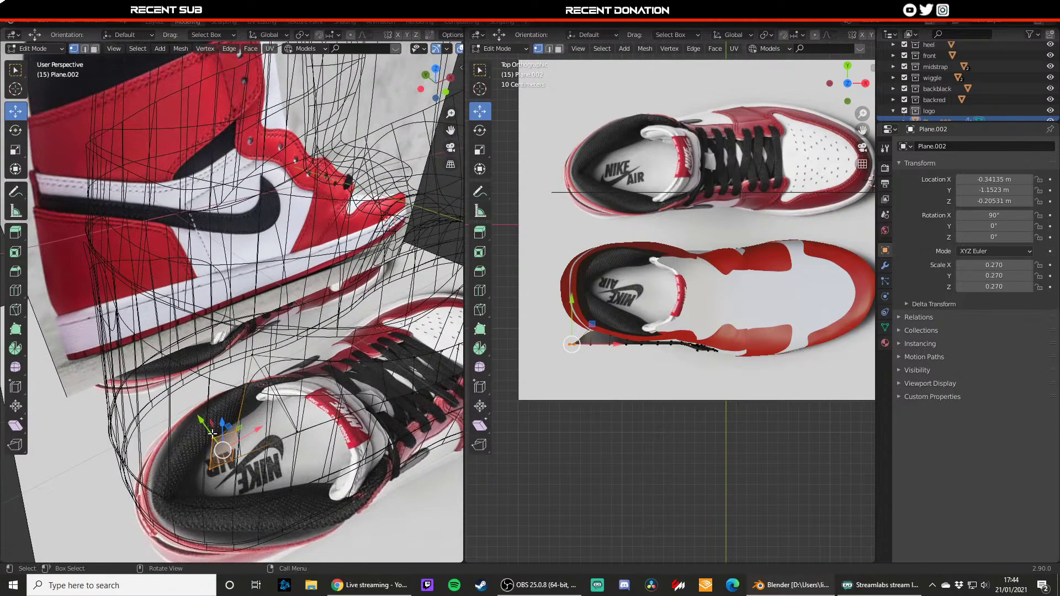
pyautogui.press('z')
pyautogui.click(225, 511)
pyautogui.moveTo(202, 422); pyautogui.dragTo(252, 370)
pyautogui.moveTo(252, 369); pyautogui.dragTo(319, 392, button='middle')
pyautogui.moveTo(334, 380); pyautogui.dragTo(310, 372)
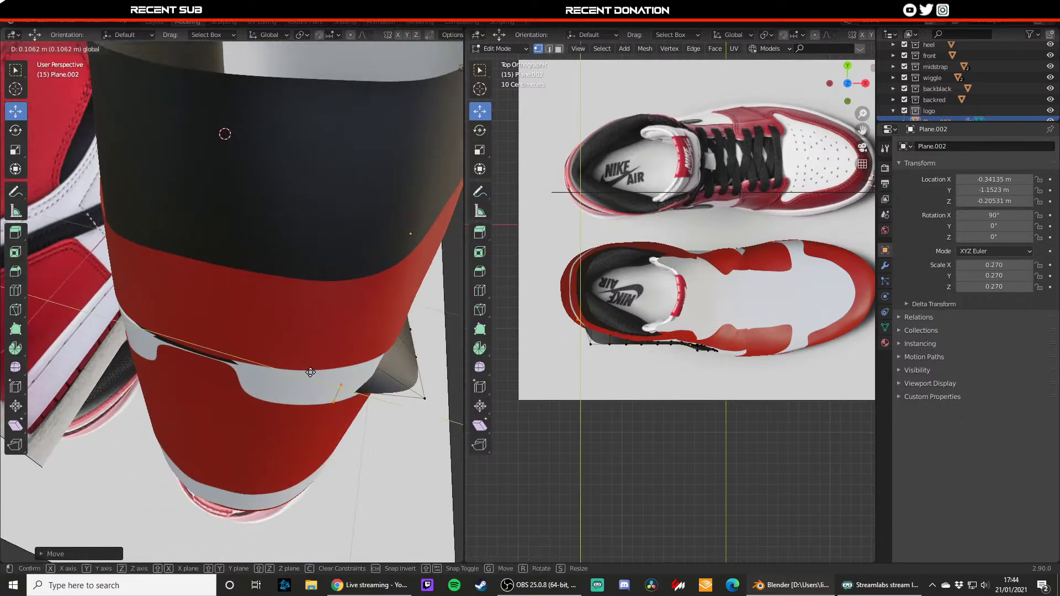
pyautogui.click(327, 381)
pyautogui.moveTo(375, 377); pyautogui.dragTo(260, 385, button='middle')
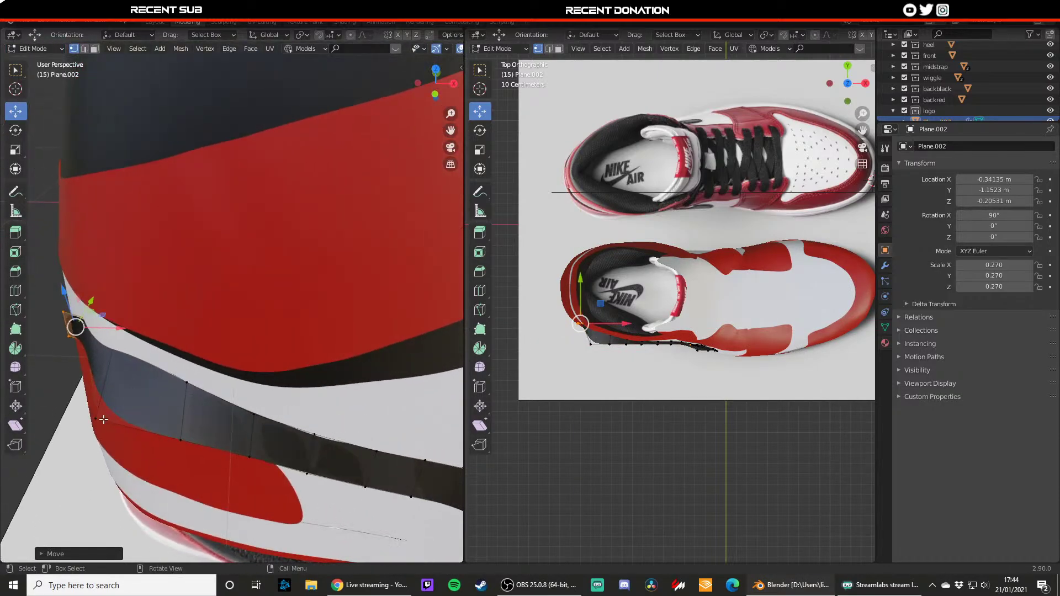
# - Move the vertex next to the tail end along X and Y so it follows the curved heel
pyautogui.click(104, 420)
pyautogui.moveTo(132, 418); pyautogui.dragTo(140, 418)
pyautogui.press('g')
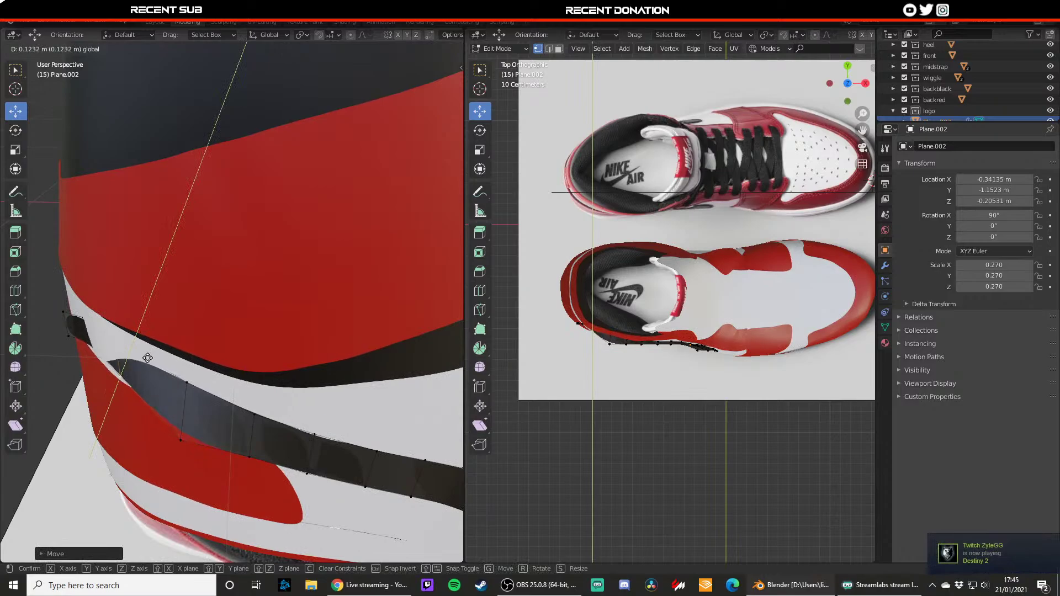
pyautogui.moveTo(147, 359); pyautogui.dragTo(144, 367)
pyautogui.moveTo(143, 367); pyautogui.dragTo(168, 381, button='middle')
# - Pick the hidden vertices near the tail end in wireframe and adjust them along Y to clear the heel panels
pyautogui.hotkey('shift', 'z')
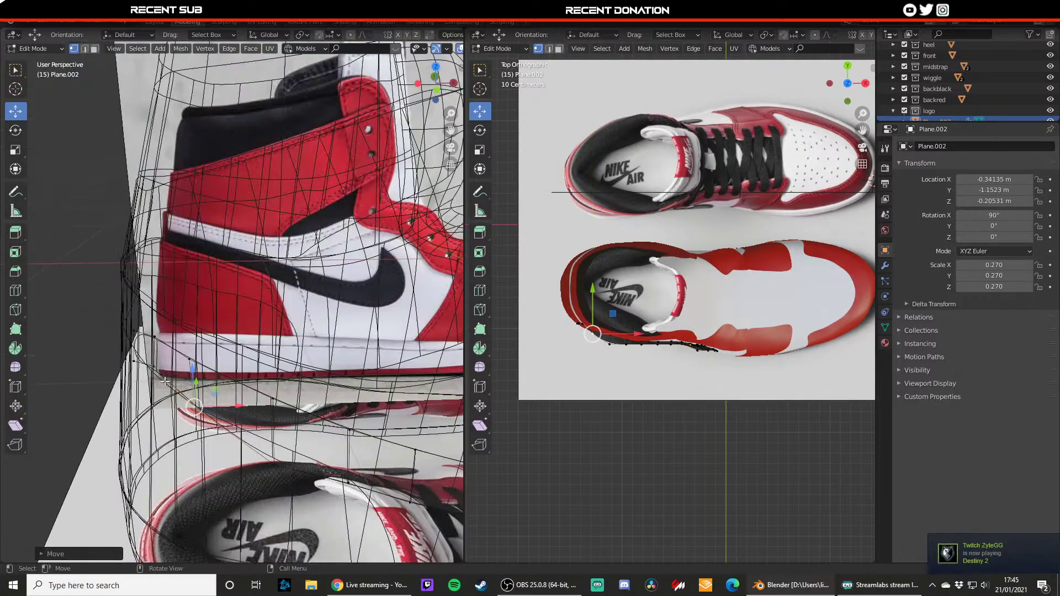
pyautogui.click(156, 366)
pyautogui.hotkey('shift', 'z')
pyautogui.moveTo(150, 325); pyautogui.dragTo(152, 334)
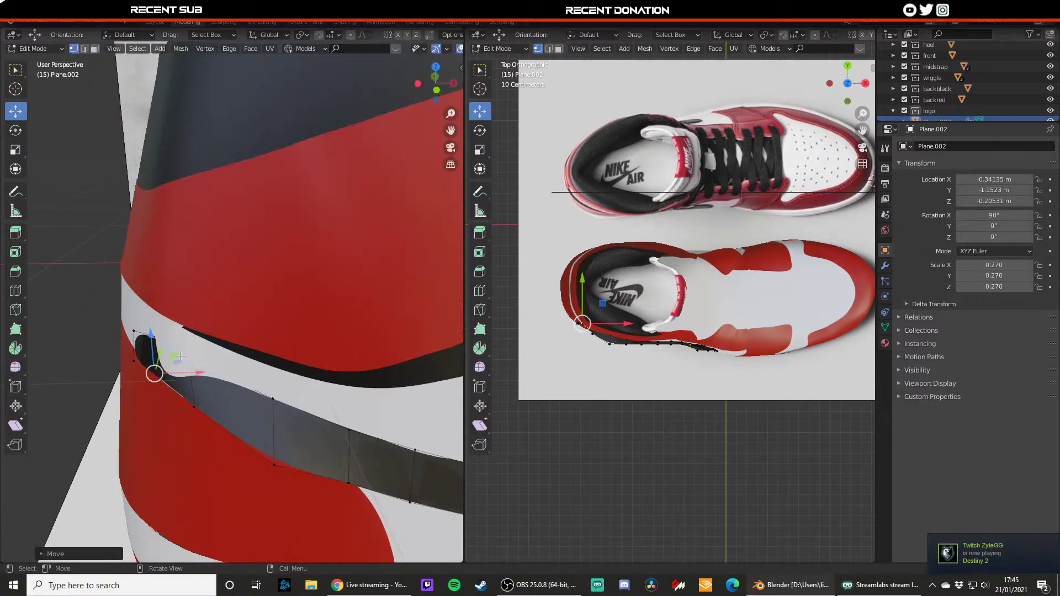
pyautogui.hotkey('shift', 'z')
pyautogui.click(188, 358)
pyautogui.hotkey('shift', 'z')
pyautogui.moveTo(186, 351); pyautogui.dragTo(169, 359, button='middle')
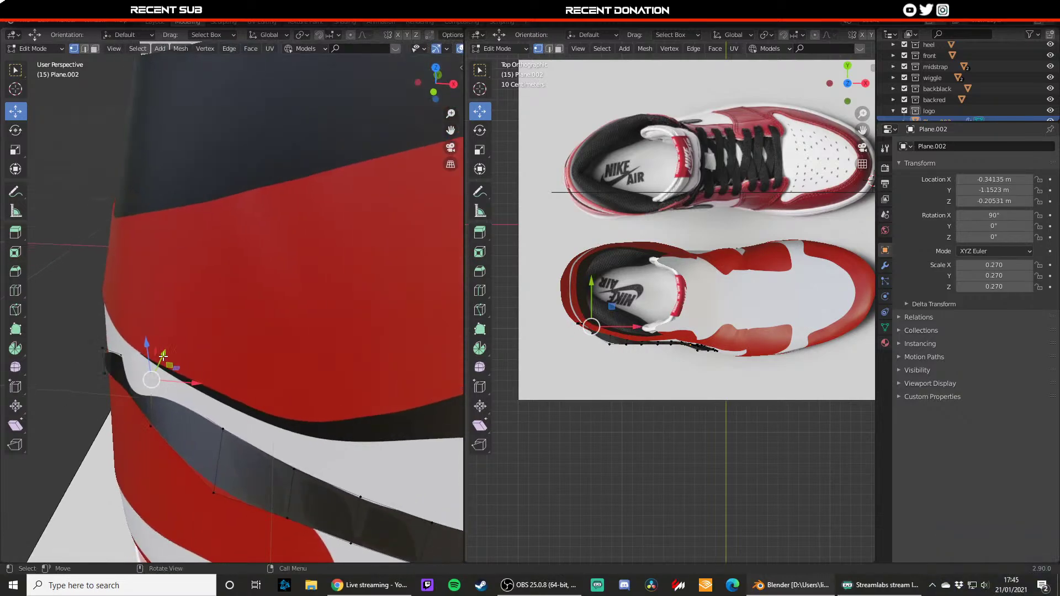
pyautogui.press('g')
pyautogui.press('y')
# - Select the vertex beside the tail's end edge in wireframe and reposition it along Y against the heel
pyautogui.hotkey('alt', 'z')
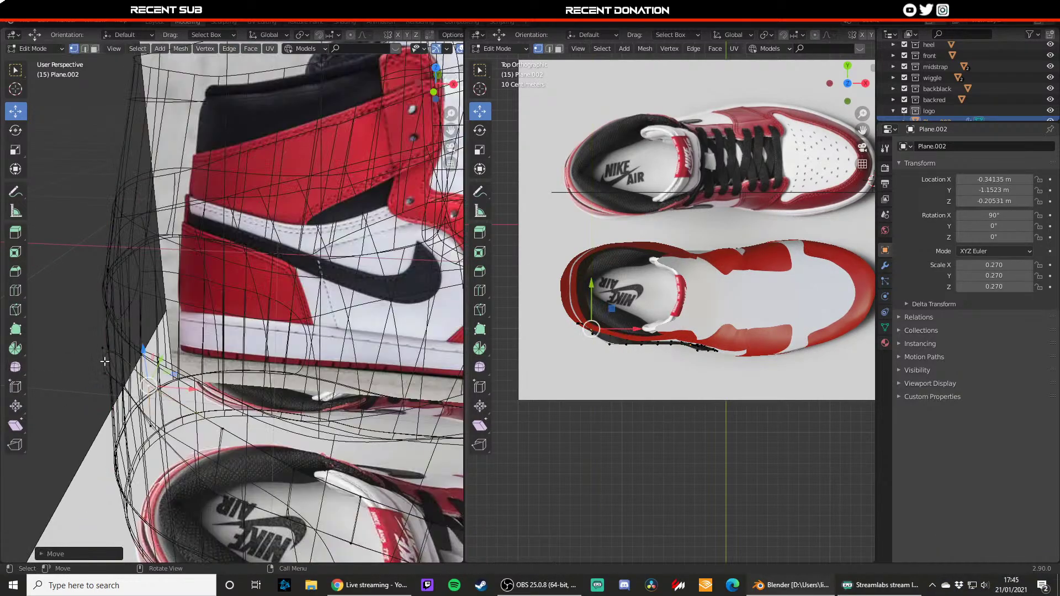
pyautogui.press('x')
pyautogui.click(160, 359)
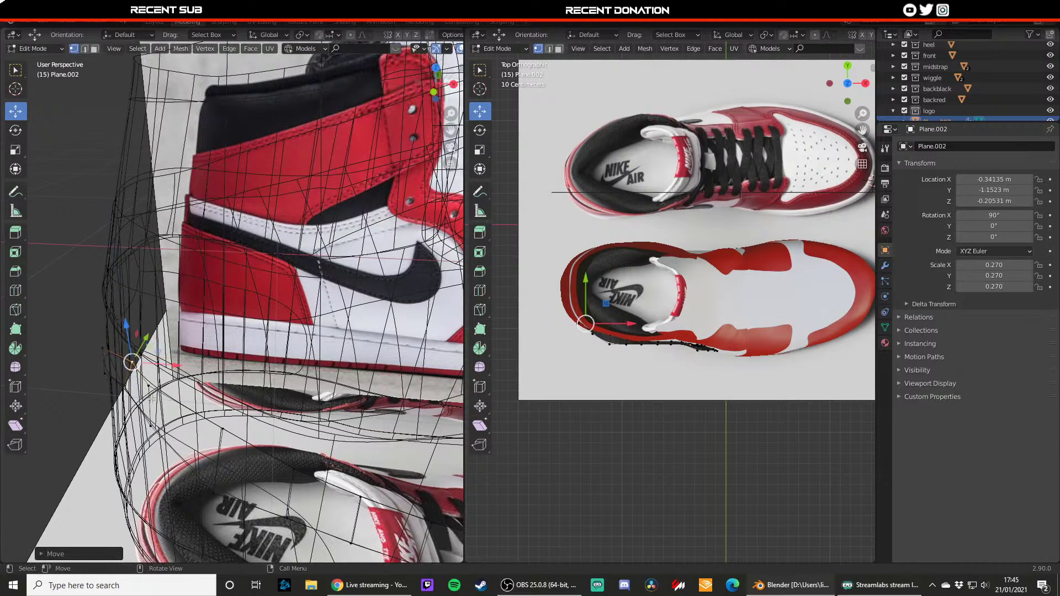
pyautogui.press('z')
pyautogui.click(151, 428)
pyautogui.moveTo(151, 428); pyautogui.dragTo(167, 432, button='middle')
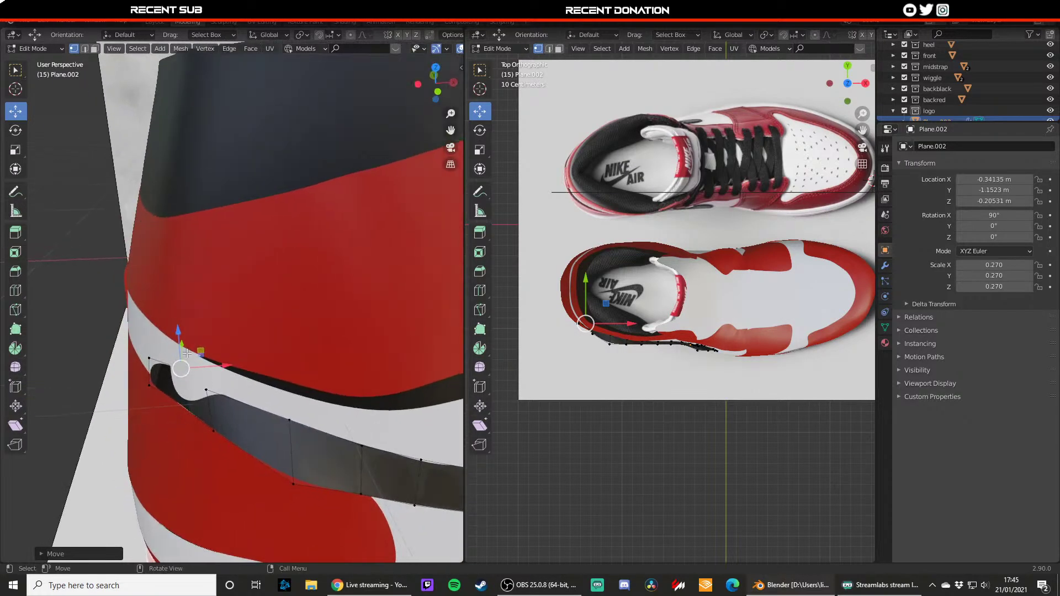
pyautogui.moveTo(181, 343); pyautogui.dragTo(185, 357)
# - Shift the upper and lower vertices just ahead of the tail end slightly along X
pyautogui.click(206, 390)
pyautogui.moveTo(230, 388); pyautogui.dragTo(236, 389)
pyautogui.moveTo(227, 382); pyautogui.dragTo(258, 366, button='middle')
pyautogui.scroll(2, 289, 369)
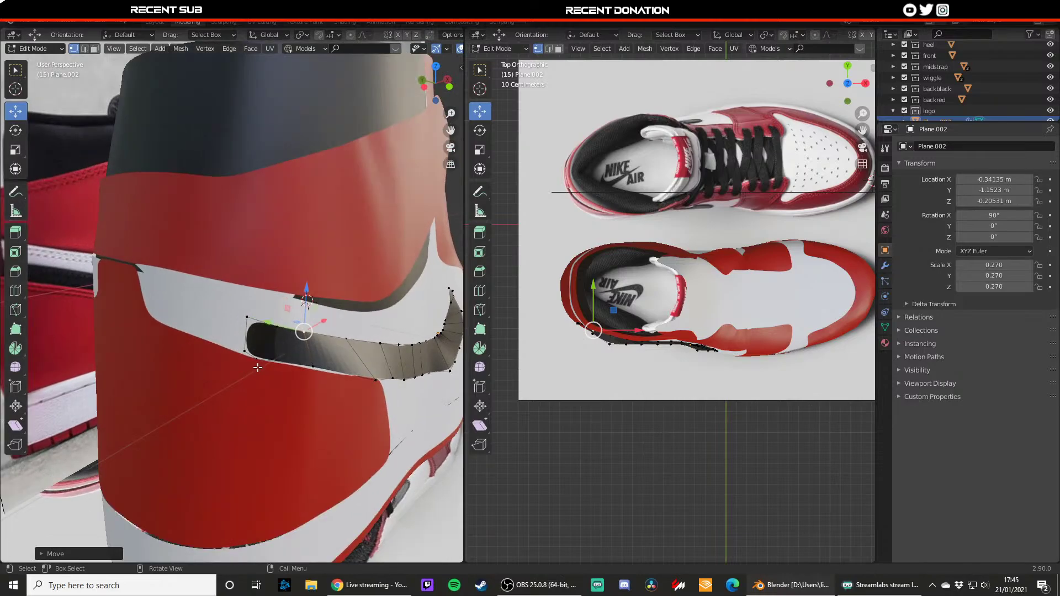
pyautogui.click(258, 363)
pyautogui.moveTo(275, 352); pyautogui.dragTo(286, 350)
pyautogui.click(287, 350)
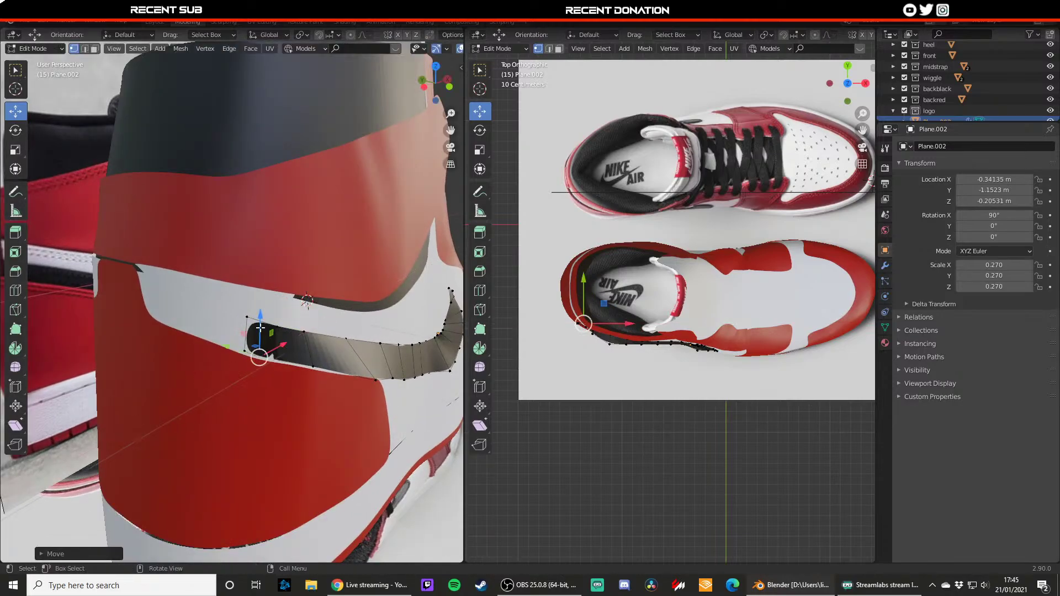
# - Pull the lower-edge tail vertex over the red heel panel along Y until the white gap is covered
pyautogui.moveTo(265, 358); pyautogui.dragTo(239, 387, button='middle')
pyautogui.moveTo(179, 361); pyautogui.dragTo(189, 330)
pyautogui.click(211, 347)
pyautogui.click(243, 350)
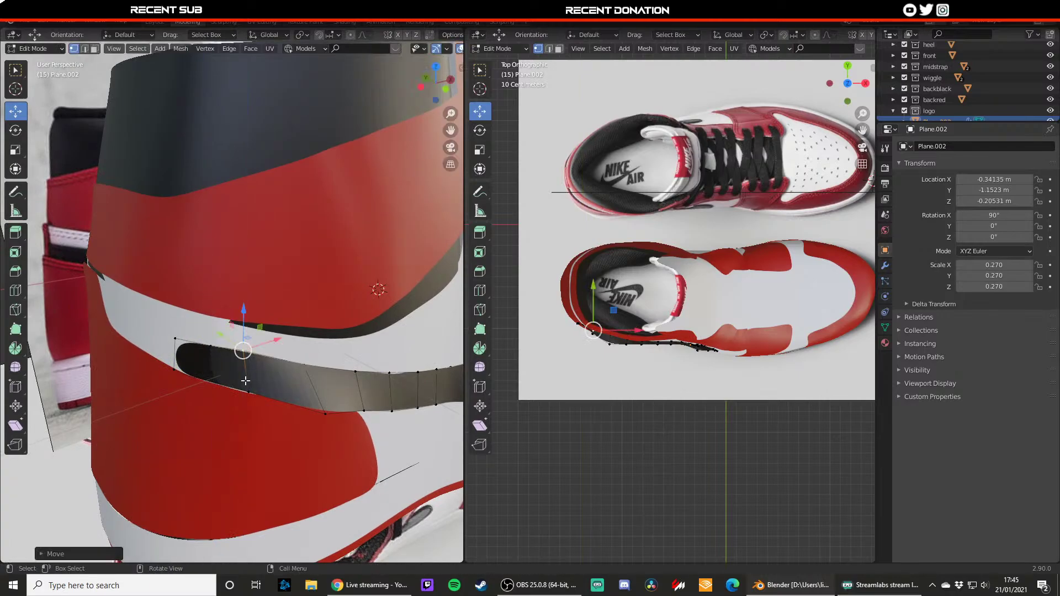
pyautogui.click(293, 395)
pyautogui.press('g')
pyautogui.press('y')
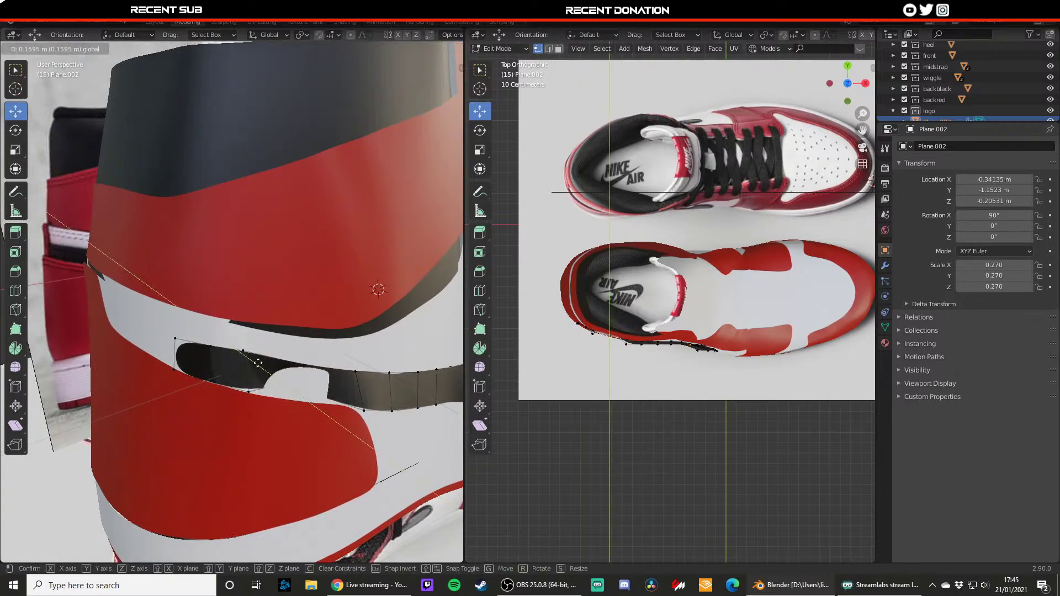
pyautogui.moveTo(266, 376); pyautogui.dragTo(301, 381)
# - Switch to Chrome to check the "jordan 1s back" image results for the heel's look, and return to Blender
pyautogui.click(249, 391)
pyautogui.rightClick(250, 376)
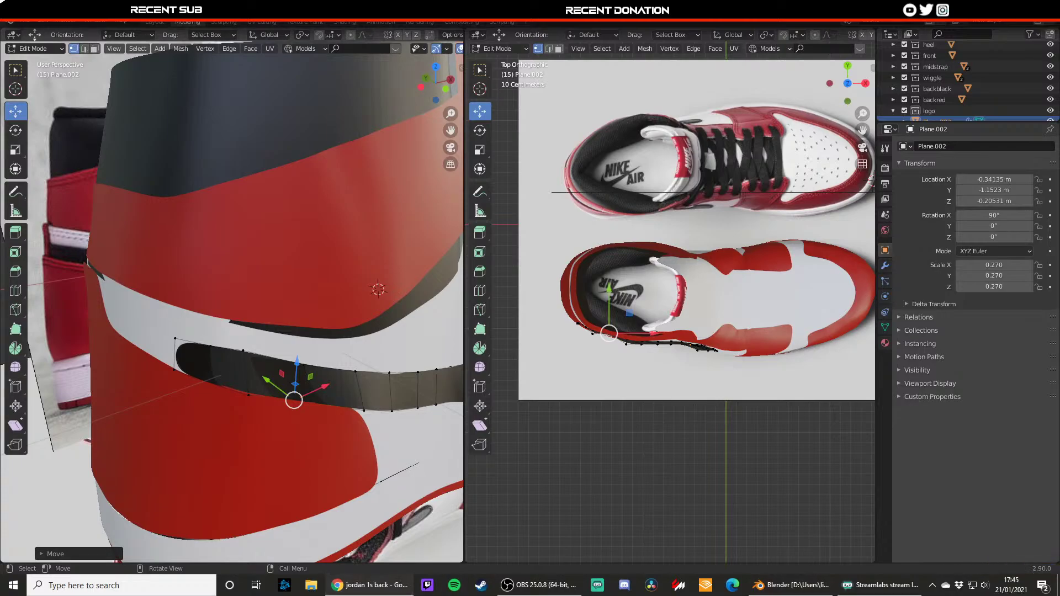
pyautogui.click(369, 585)
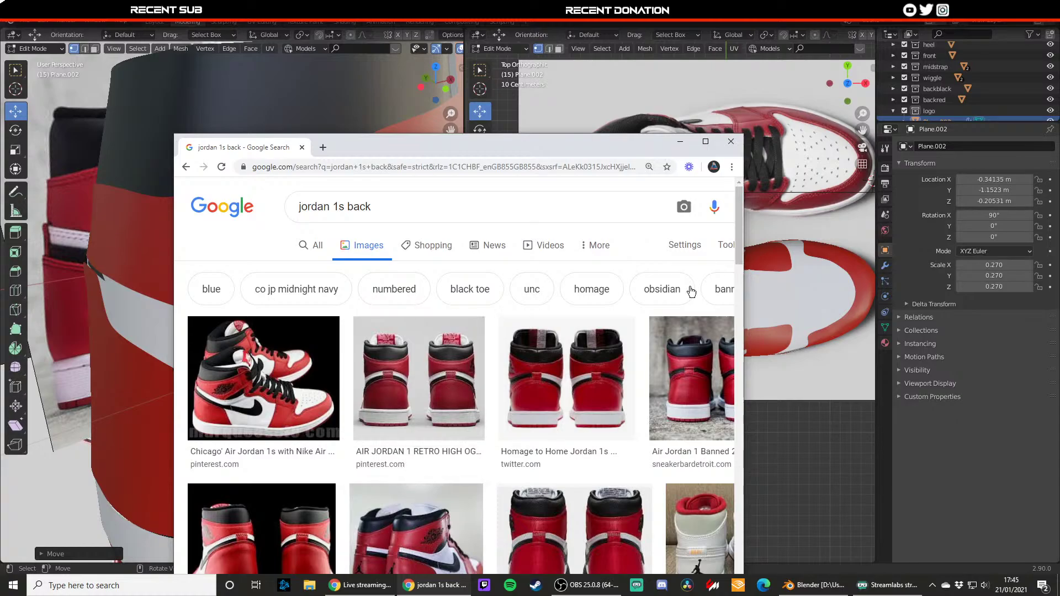
pyautogui.click(731, 143)
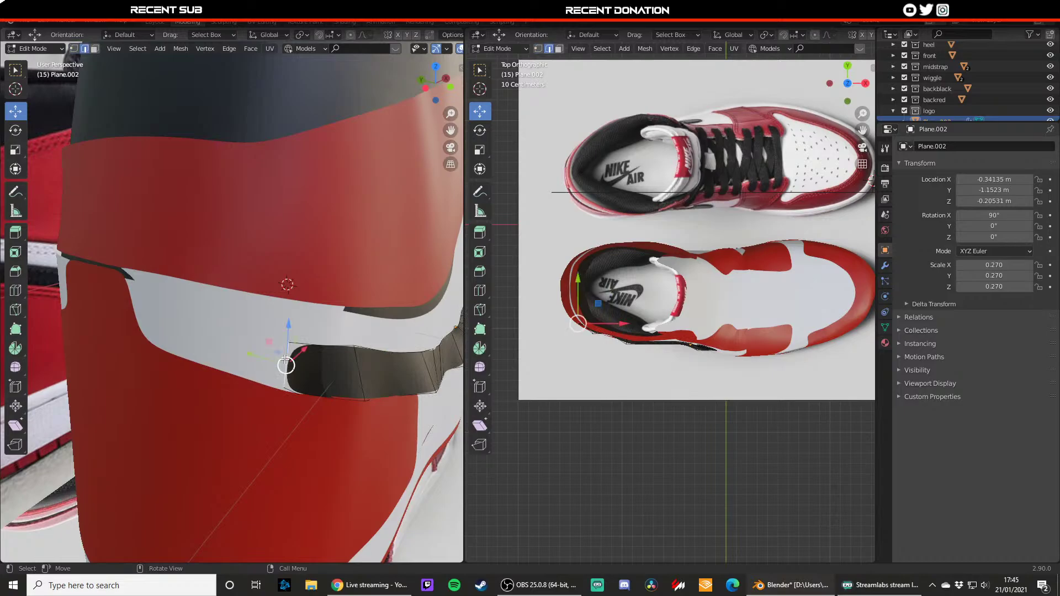
# - Extrude the swoosh's end edge toward the back of the heel and align the new edge along X
pyautogui.press('e')
pyautogui.click(230, 349)
pyautogui.moveTo(230, 350); pyautogui.dragTo(279, 421, button='middle')
pyautogui.press('g')
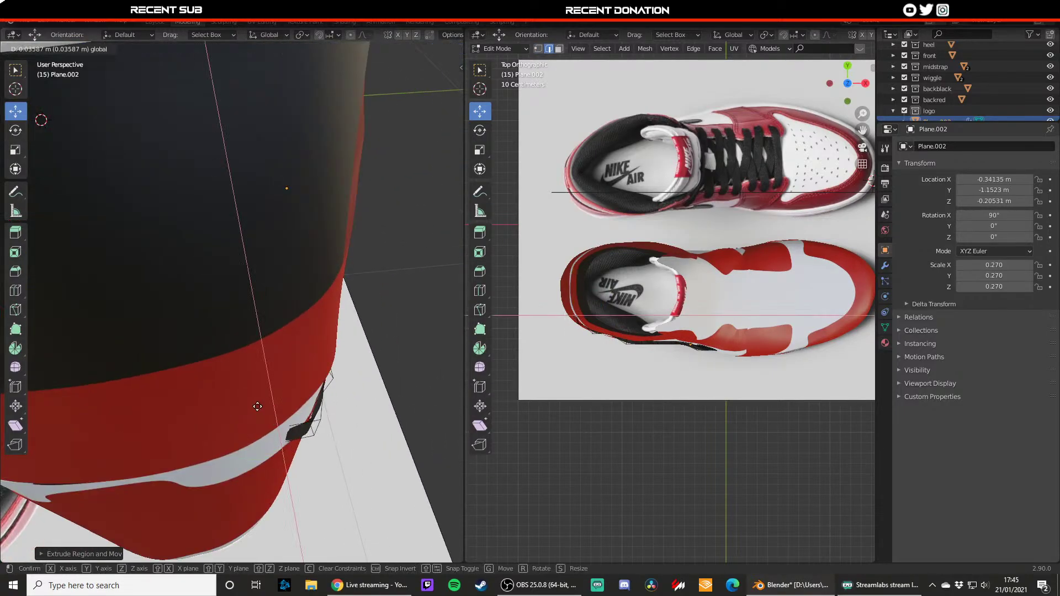
pyautogui.click(254, 414)
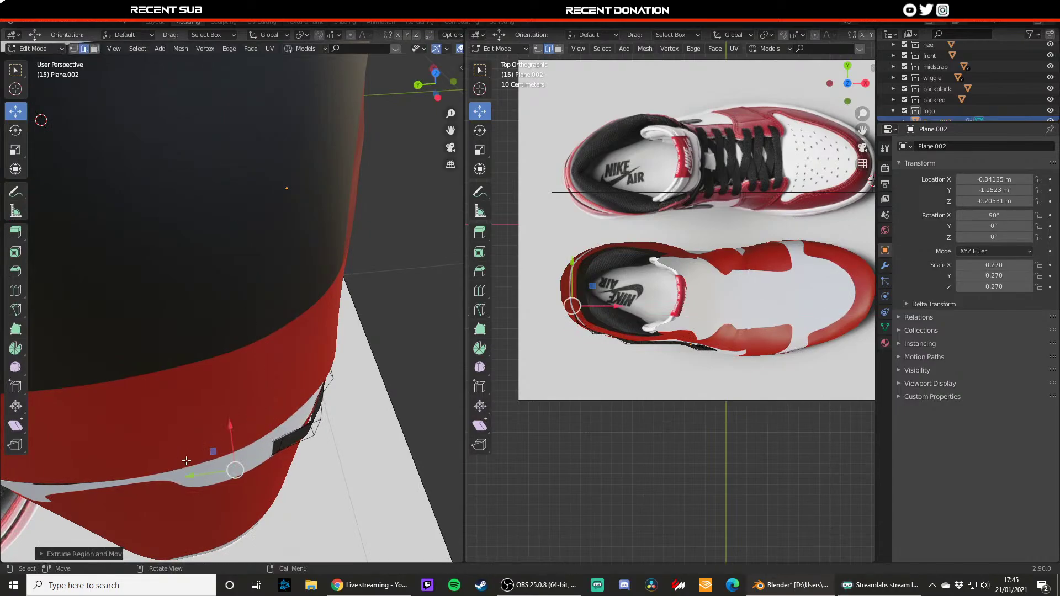
# - Extrude another segment of the swoosh around the heel and shift its end edge along X
pyautogui.moveTo(229, 436); pyautogui.dragTo(207, 462)
pyautogui.press('e')
pyautogui.press('x')
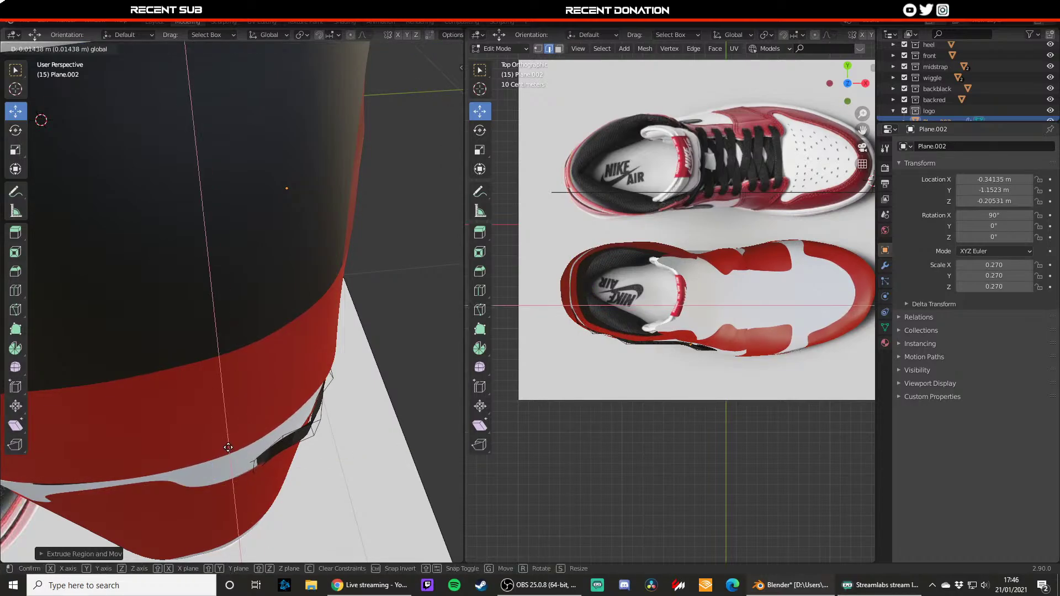
pyautogui.moveTo(228, 454); pyautogui.dragTo(229, 456)
# - From behind the shoe, extrude the swoosh's end edge further toward the middle of the heel
pyautogui.moveTo(229, 456); pyautogui.dragTo(237, 379, button='middle')
pyautogui.moveTo(205, 313); pyautogui.dragTo(328, 299)
pyautogui.click(235, 328)
pyautogui.click(276, 314)
pyautogui.click(326, 322)
pyautogui.keyDown('shift'); pyautogui.moveTo(204, 329); pyautogui.dragTo(267, 424, button='middle'); pyautogui.keyUp('shift')
pyautogui.click(268, 357)
pyautogui.press('e')
pyautogui.click(229, 360)
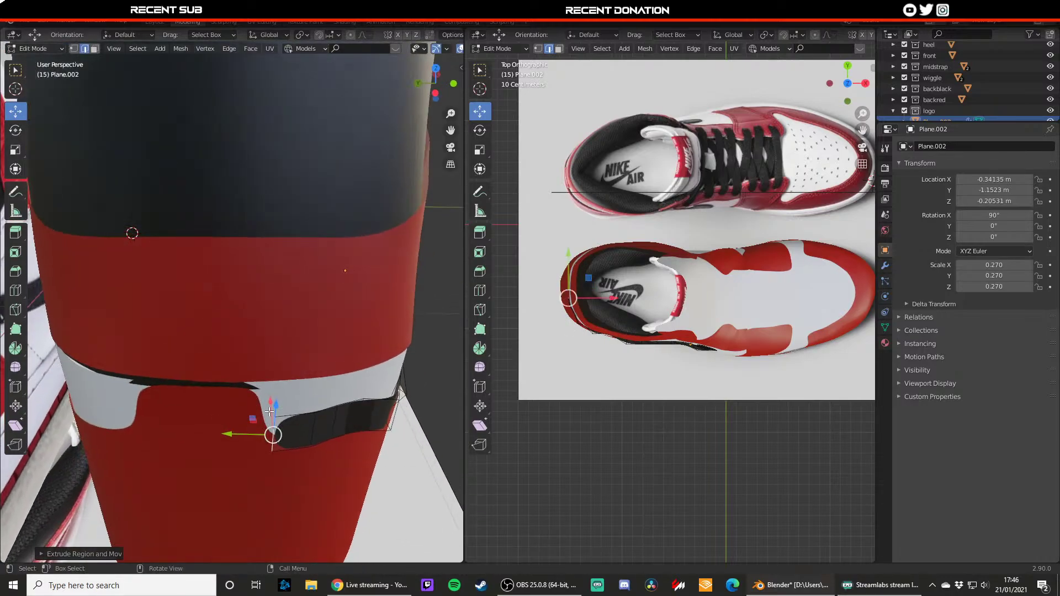
# - Undo the first X move of the newest end edge and reposition it against the heel
pyautogui.moveTo(270, 412); pyautogui.dragTo(269, 371)
pyautogui.hotkey('ctrl', 'z')
pyautogui.moveTo(253, 406); pyautogui.dragTo(289, 423, button='middle')
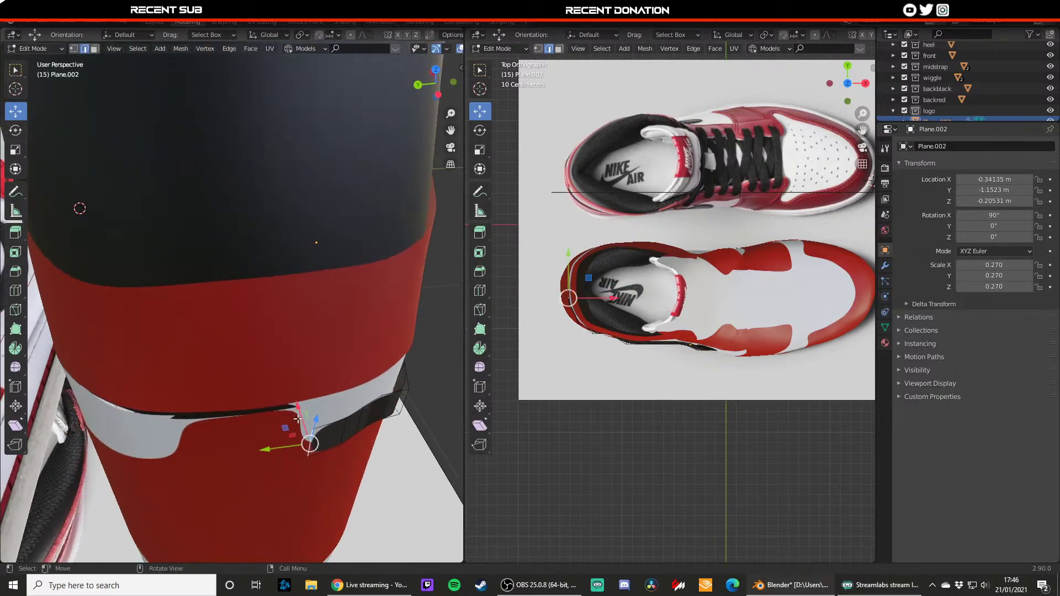
pyautogui.moveTo(295, 419)
pyautogui.mouseDown()
pyautogui.moveTo(285, 394)
pyautogui.moveTo(278, 415)
pyautogui.mouseUp()
# - Extrude a short final segment at the swoosh's heel end and adjust its edge along Y
pyautogui.press('e')
pyautogui.click(278, 417)
pyautogui.click(278, 414)
pyautogui.moveTo(279, 414); pyautogui.dragTo(199, 417, button='middle')
pyautogui.moveTo(230, 368); pyautogui.dragTo(189, 360, button='middle')
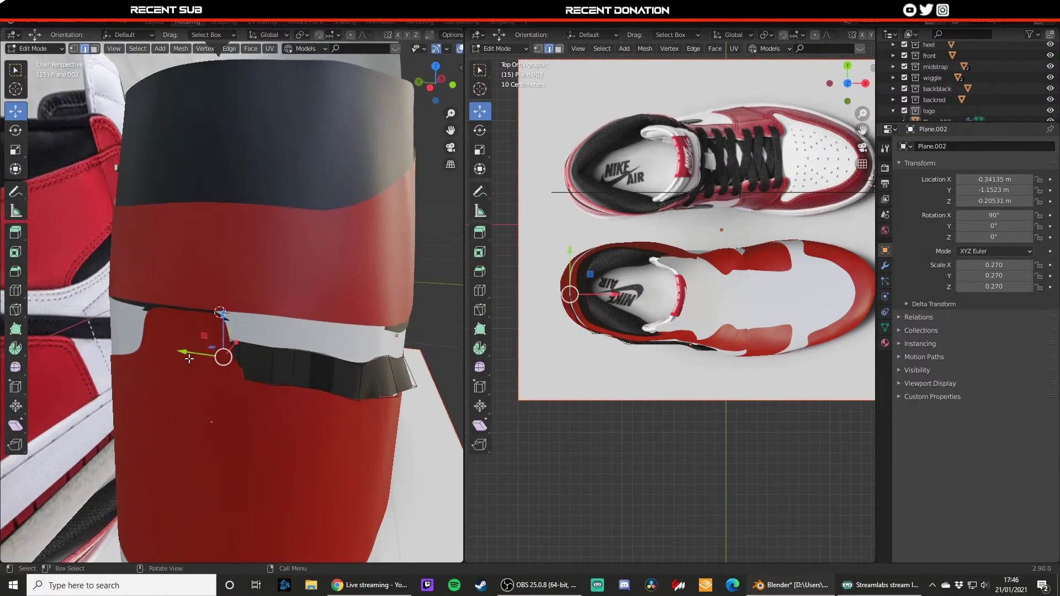
pyautogui.moveTo(189, 359)
pyautogui.mouseDown()
pyautogui.moveTo(239, 358)
pyautogui.moveTo(206, 356)
pyautogui.mouseUp()
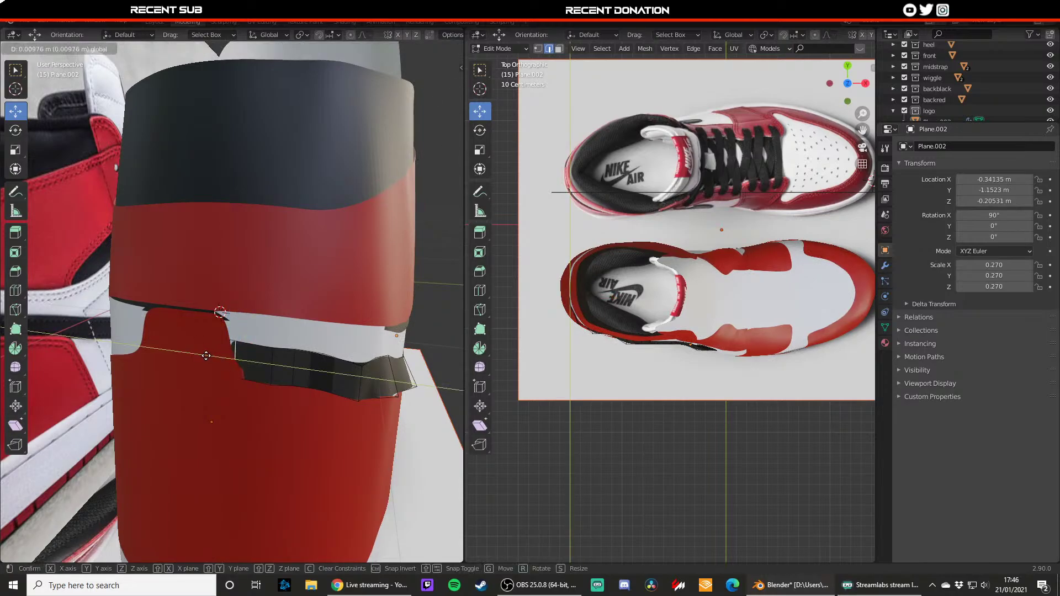
pyautogui.click(201, 354)
# - Move the lower corner vertex near the swoosh's heel end against the heel, using wireframe display to reach the neighbouring geometry
pyautogui.moveTo(202, 386); pyautogui.dragTo(157, 356, button='middle')
pyautogui.click(186, 386)
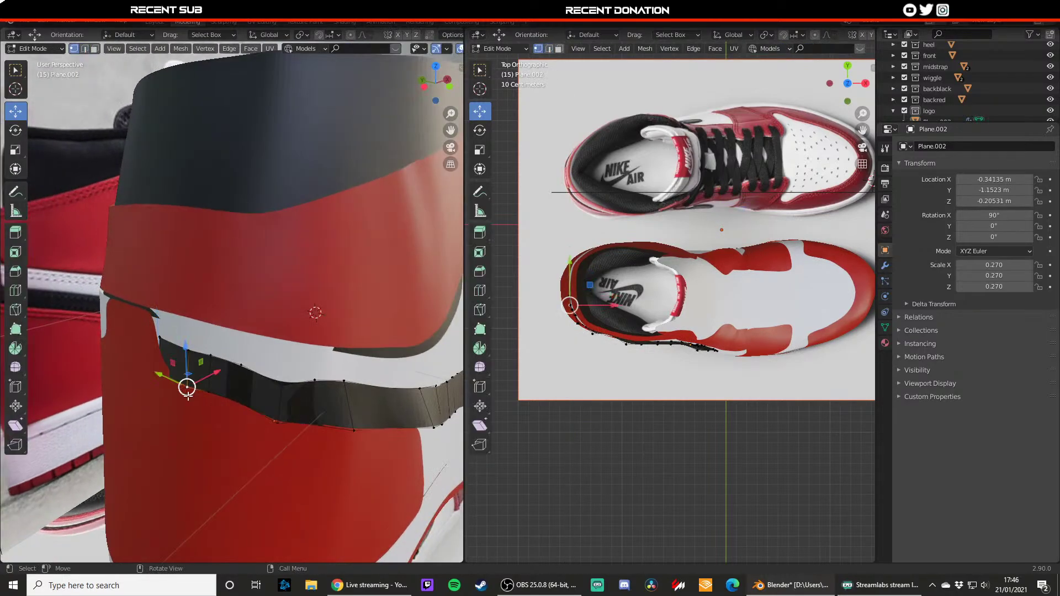
pyautogui.moveTo(213, 372)
pyautogui.mouseDown()
pyautogui.moveTo(187, 340)
pyautogui.moveTo(186, 357)
pyautogui.moveTo(159, 367)
pyautogui.moveTo(205, 350)
pyautogui.moveTo(167, 380)
pyautogui.moveTo(181, 360)
pyautogui.mouseUp()
pyautogui.press('z')
pyautogui.press('4')
pyautogui.click(159, 372)
pyautogui.press('z')
pyautogui.press('6')
pyautogui.press('z')
pyautogui.click(73, 366)
pyautogui.press('z')
pyautogui.click(167, 444)
# - Raise an upper-edge vertex of the swoosh's heel section slightly along Z
pyautogui.press('Tab')
pyautogui.click(195, 425)
pyautogui.scroll(-3, 196, 424)
pyautogui.moveTo(245, 375); pyautogui.dragTo(225, 366, button='middle')
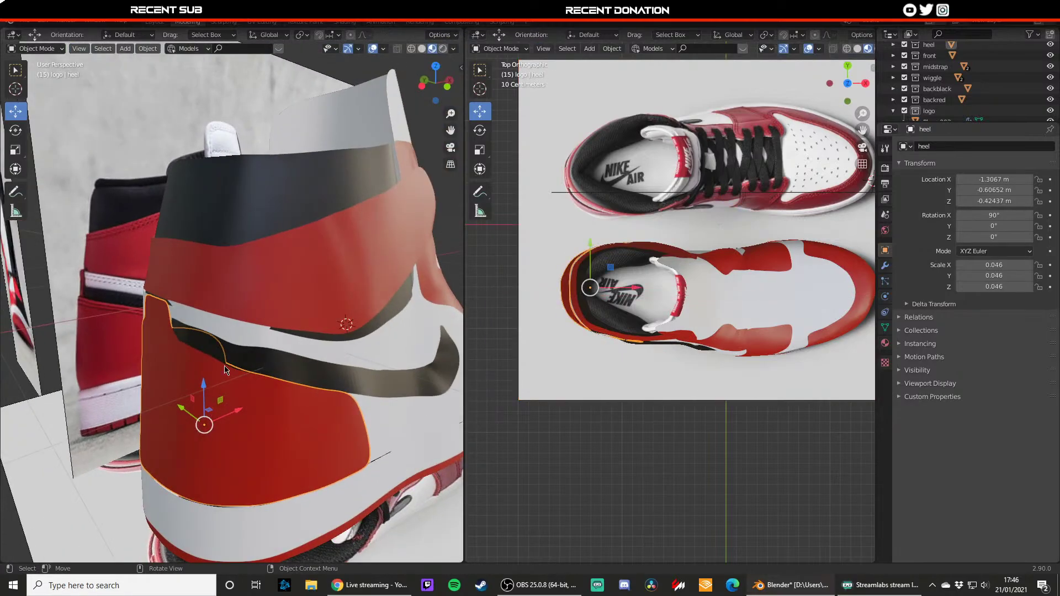
pyautogui.click(234, 358)
pyautogui.scroll(2, 235, 357)
pyautogui.scroll(1, 234, 362)
pyautogui.press('Tab')
pyautogui.click(233, 383)
pyautogui.moveTo(234, 351); pyautogui.dragTo(236, 345)
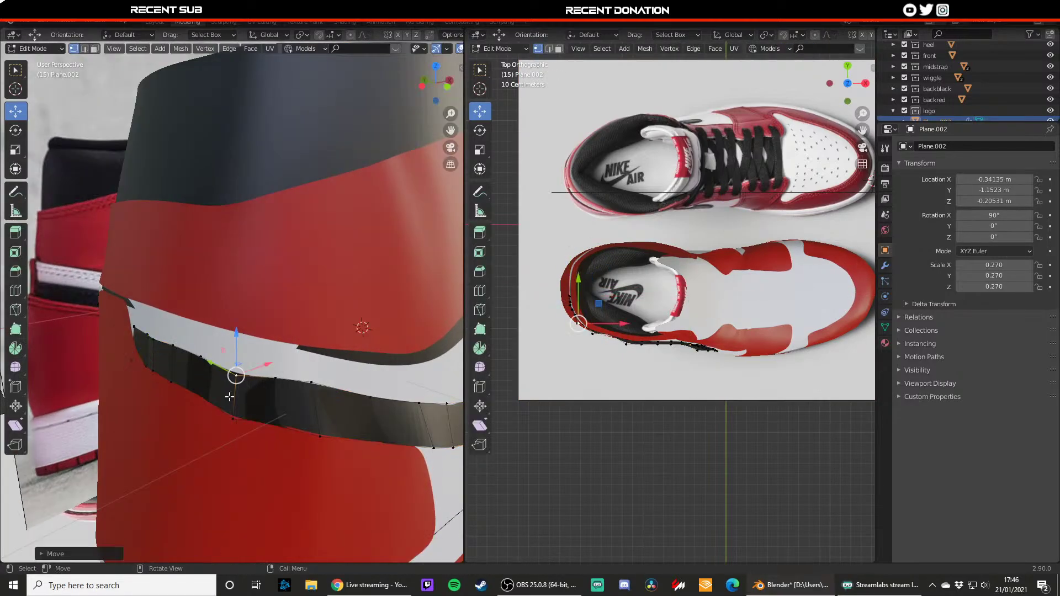
# - Reposition the matching lower and upper vertices of the swoosh's heel section to even out its outline
pyautogui.click(232, 416)
pyautogui.moveTo(232, 388); pyautogui.dragTo(264, 398)
pyautogui.click(238, 375)
pyautogui.moveTo(238, 348); pyautogui.dragTo(241, 347)
pyautogui.moveTo(259, 364)
pyautogui.mouseDown()
pyautogui.moveTo(291, 353)
pyautogui.moveTo(271, 360)
pyautogui.mouseUp()
pyautogui.click(311, 381)
pyautogui.moveTo(293, 382); pyautogui.dragTo(165, 376, button='middle')
pyautogui.press('Tab')
pyautogui.click(183, 481)
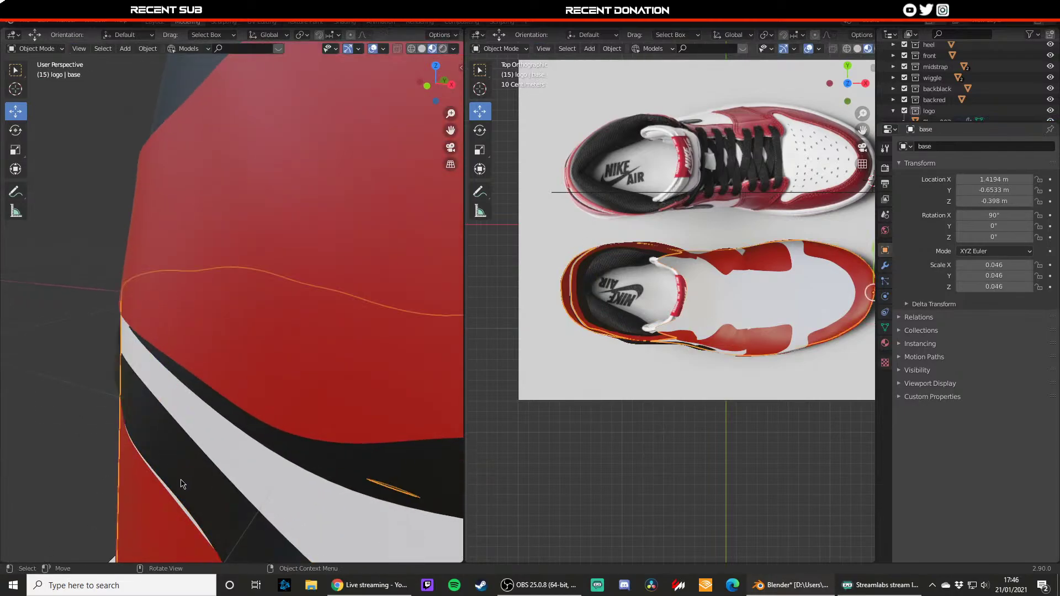
# - Add a loop cut across the swoosh's long segment where it bends from the side onto the heel
pyautogui.click(182, 483)
pyautogui.press('Tab')
pyautogui.moveTo(194, 496); pyautogui.dragTo(213, 464, button='middle')
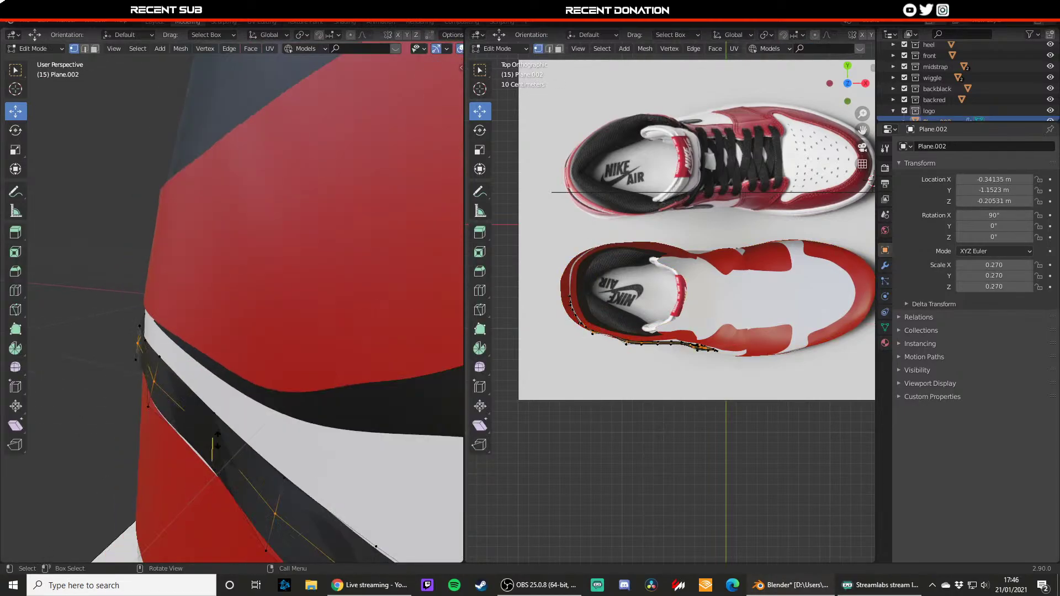
pyautogui.hotkey('ctrl', 'z')
pyautogui.hotkey('ctrl', 'r')
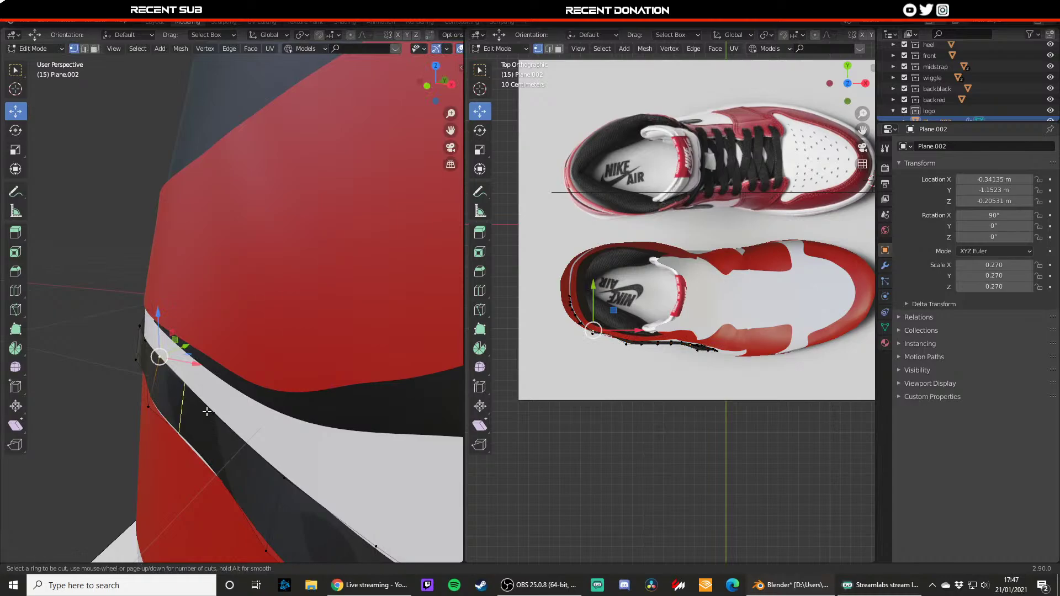
pyautogui.press('z')
pyautogui.click(158, 426)
pyautogui.click(214, 414)
pyautogui.press('z')
pyautogui.click(211, 464)
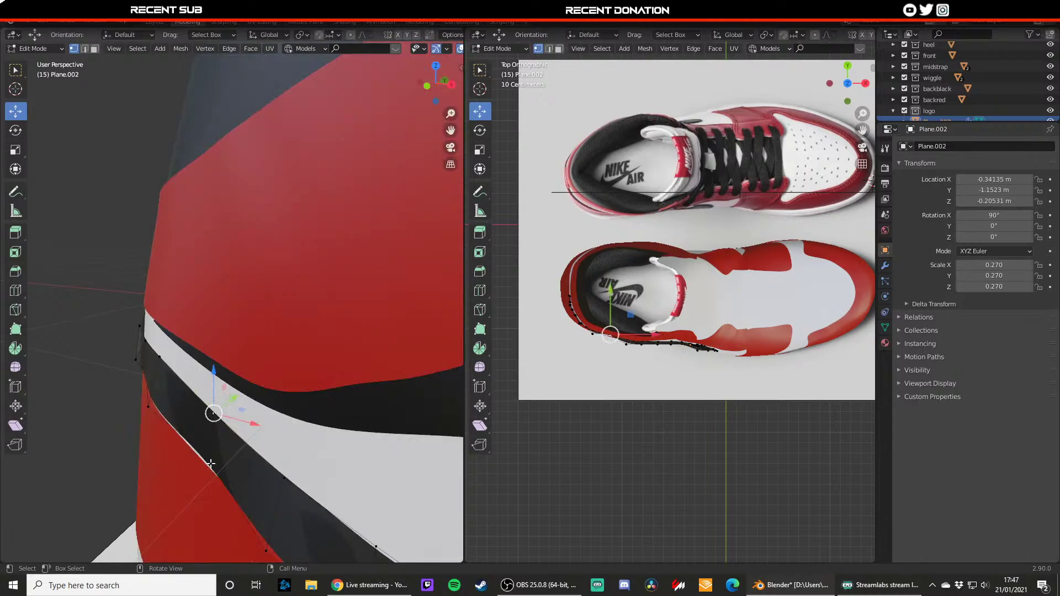
pyautogui.press('Tab')
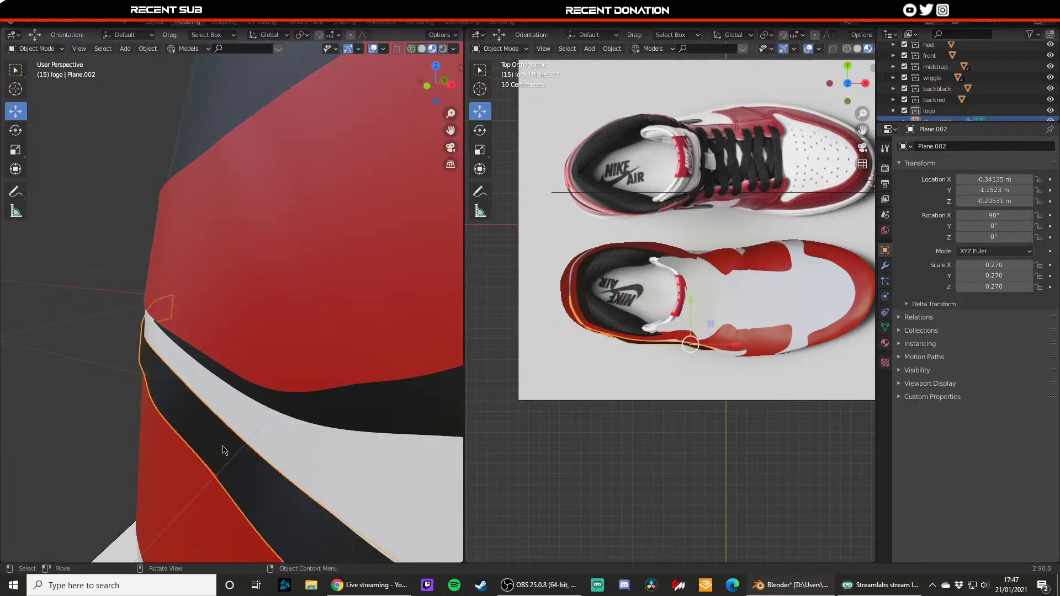
# - Shift a lower-edge vertex of the swoosh near the heel slightly down along Z to close the gap above the red panel
pyautogui.click(132, 445)
pyautogui.scroll(-7, 138, 444)
pyautogui.moveTo(138, 444); pyautogui.dragTo(240, 411, button='middle')
pyautogui.scroll(4, 209, 402)
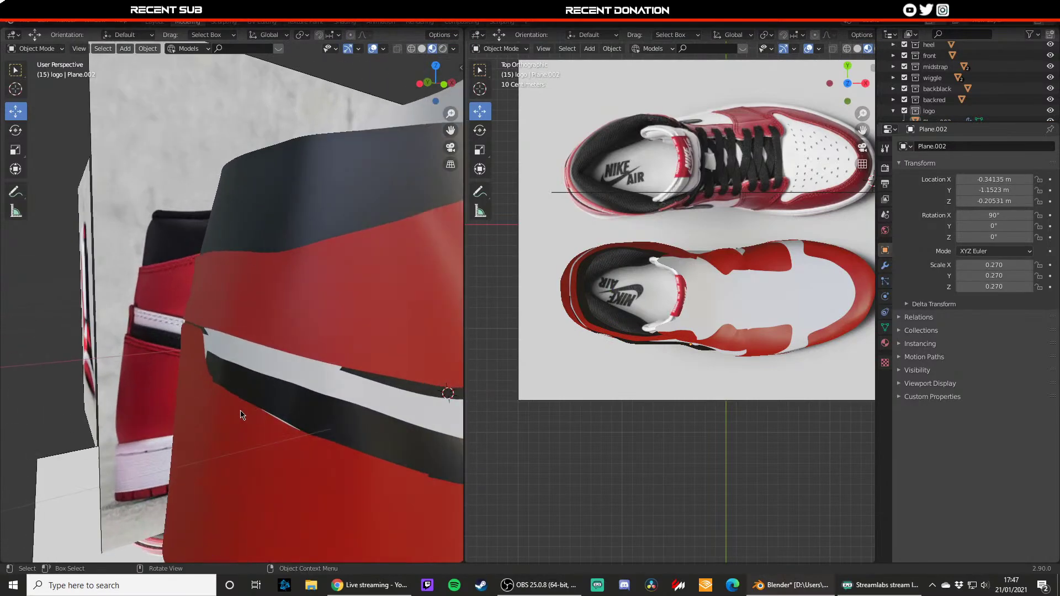
pyautogui.press('Tab')
pyautogui.click(288, 424)
pyautogui.moveTo(289, 396); pyautogui.dragTo(289, 400)
pyautogui.press('Tab')
pyautogui.scroll(-3, 279, 417)
pyautogui.click(158, 412)
pyautogui.scroll(-2, 166, 414)
pyautogui.keyDown('shift'); pyautogui.moveTo(264, 433); pyautogui.dragTo(193, 431, button='middle'); pyautogui.keyUp('shift')
pyautogui.scroll(-4, 193, 432)
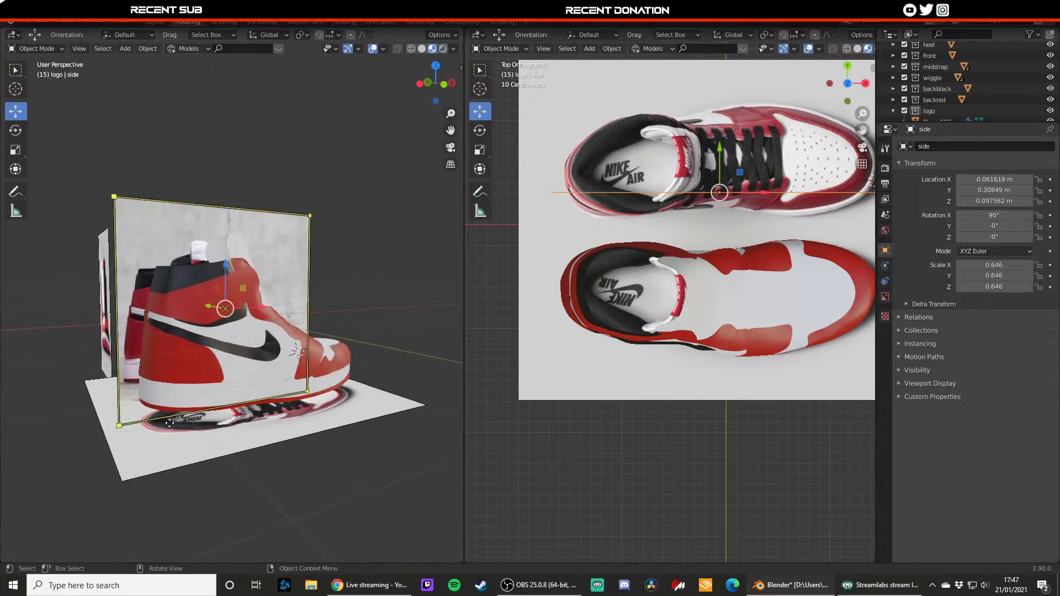
# - In front wireframe view, fit the vertices at the swoosh's pointed front tip to the side reference image
pyautogui.press('KP_1')
pyautogui.scroll(5, 271, 359)
pyautogui.click(273, 361)
pyautogui.hotkey('shift', 'z')
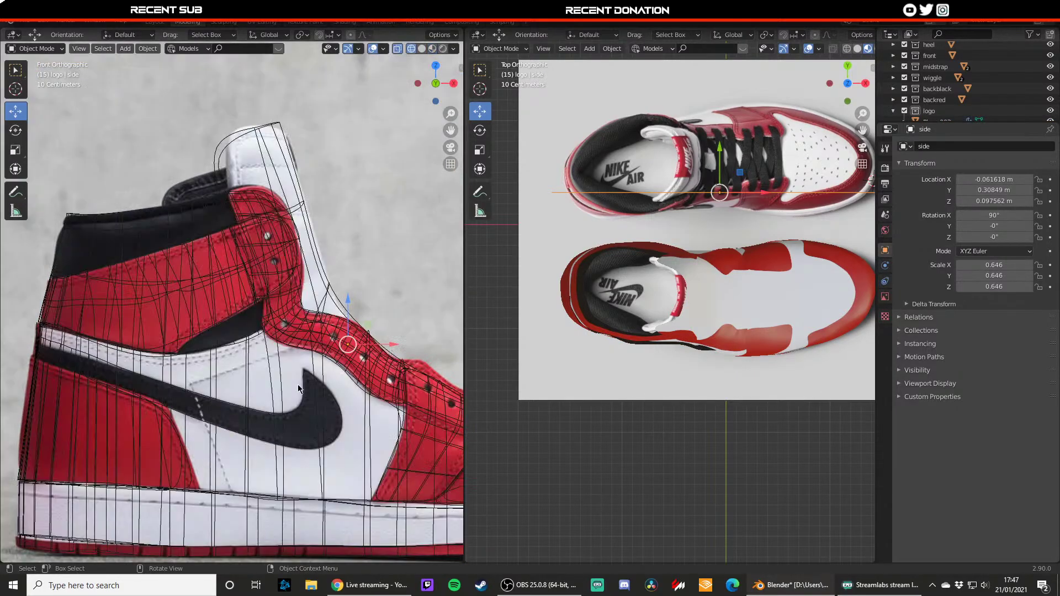
pyautogui.scroll(5, 298, 370)
pyautogui.click(318, 381)
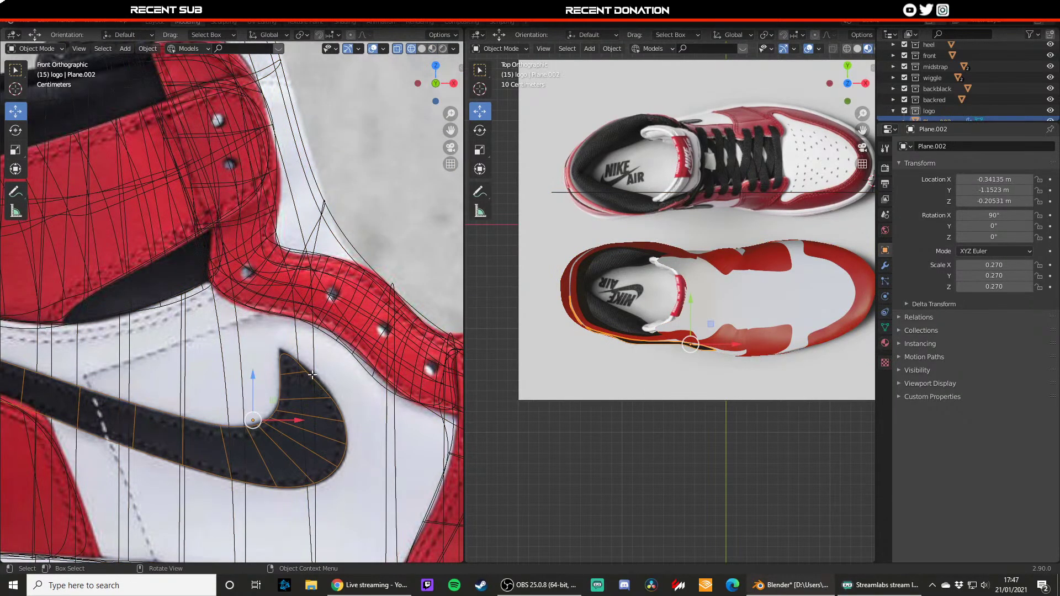
pyautogui.press('Tab')
pyautogui.click(280, 352)
pyautogui.press('g')
pyautogui.moveTo(302, 342); pyautogui.dragTo(327, 366)
pyautogui.click(306, 374)
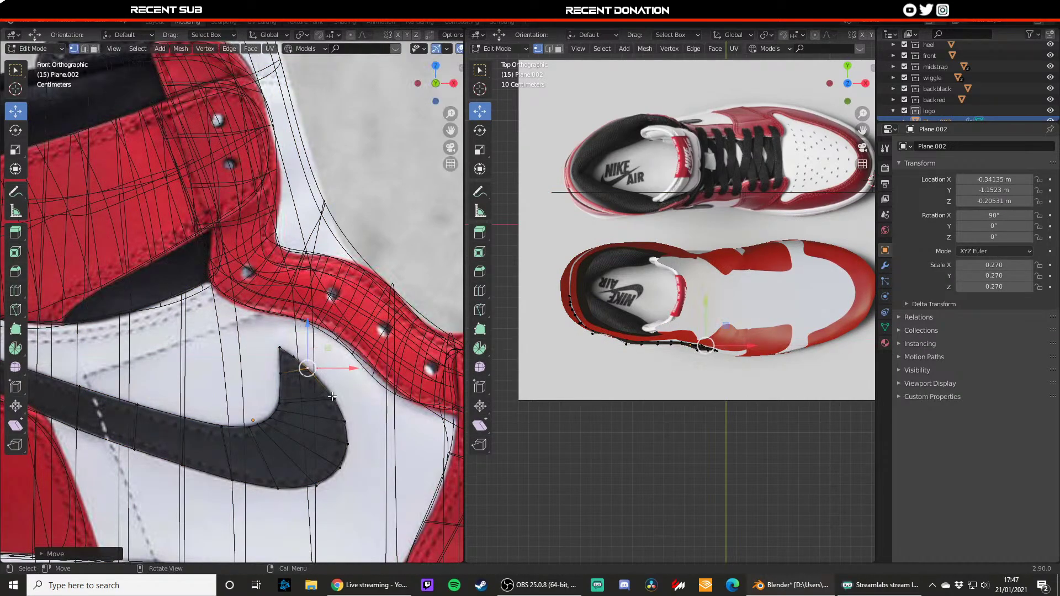
# - Try adding a loop cut across the front part of the swoosh in wireframe display
pyautogui.press('Tab')
pyautogui.scroll(-5, 329, 388)
pyautogui.hotkey('shift', 'z')
pyautogui.moveTo(329, 383); pyautogui.dragTo(294, 394, button='middle')
pyautogui.press('Tab')
pyautogui.scroll(6, 298, 360)
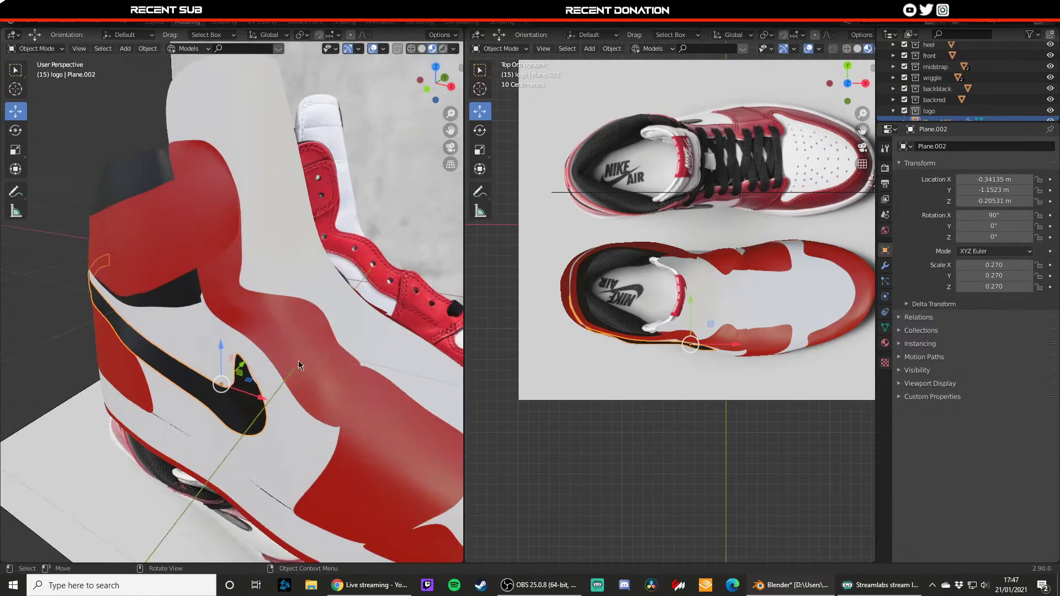
pyautogui.press('z')
pyautogui.click(268, 440)
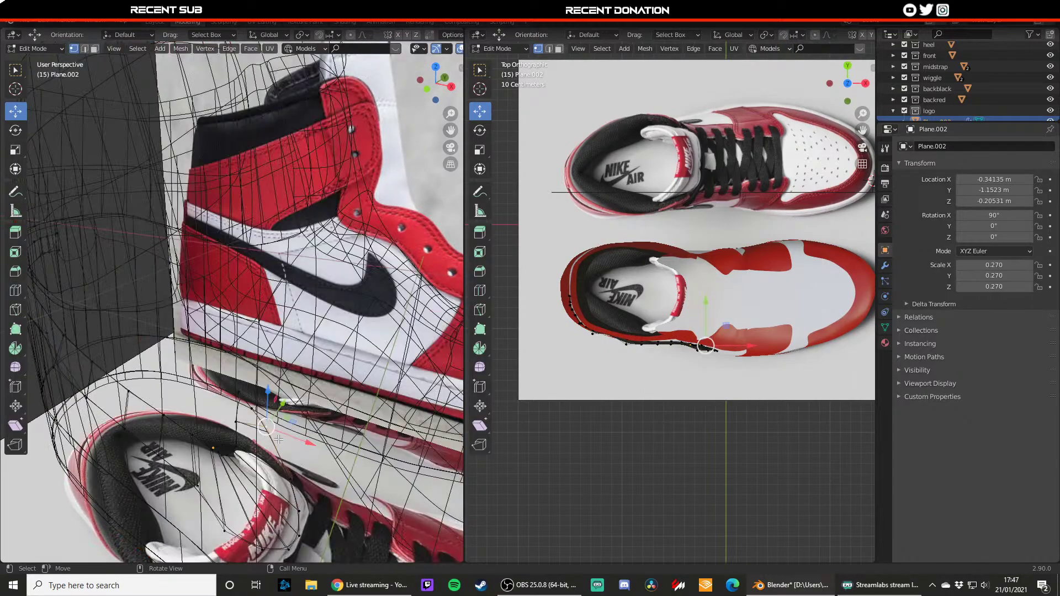
pyautogui.hotkey('ctrl', 'r')
pyautogui.click(254, 441)
pyautogui.click(250, 446)
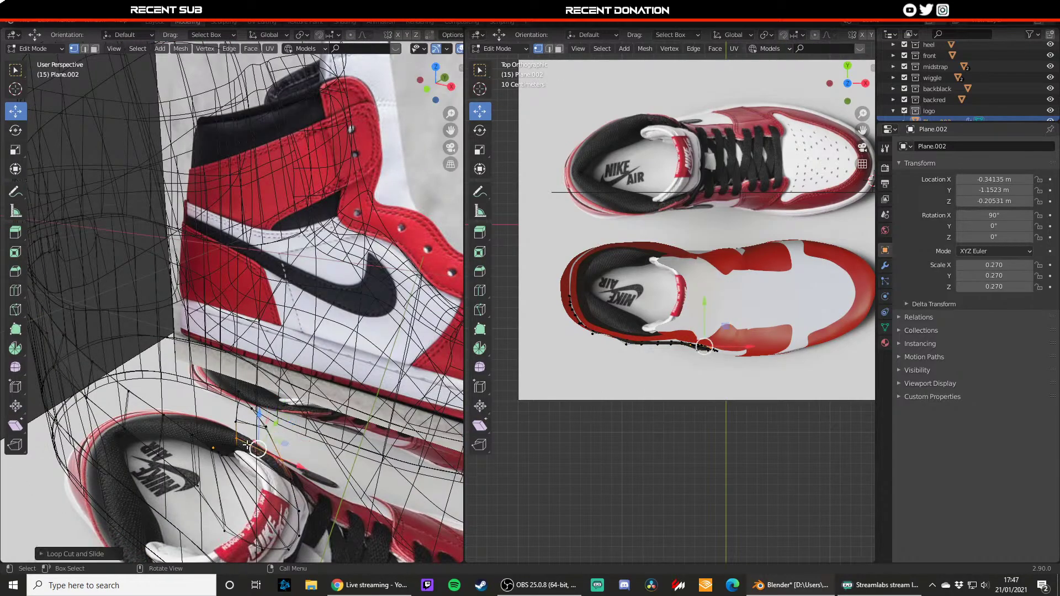
pyautogui.press('z')
pyautogui.click(250, 476)
# - Add a loop cut across the swoosh just below its tip and raise its outer vertex about 0.01 m along Z
pyautogui.click(283, 459)
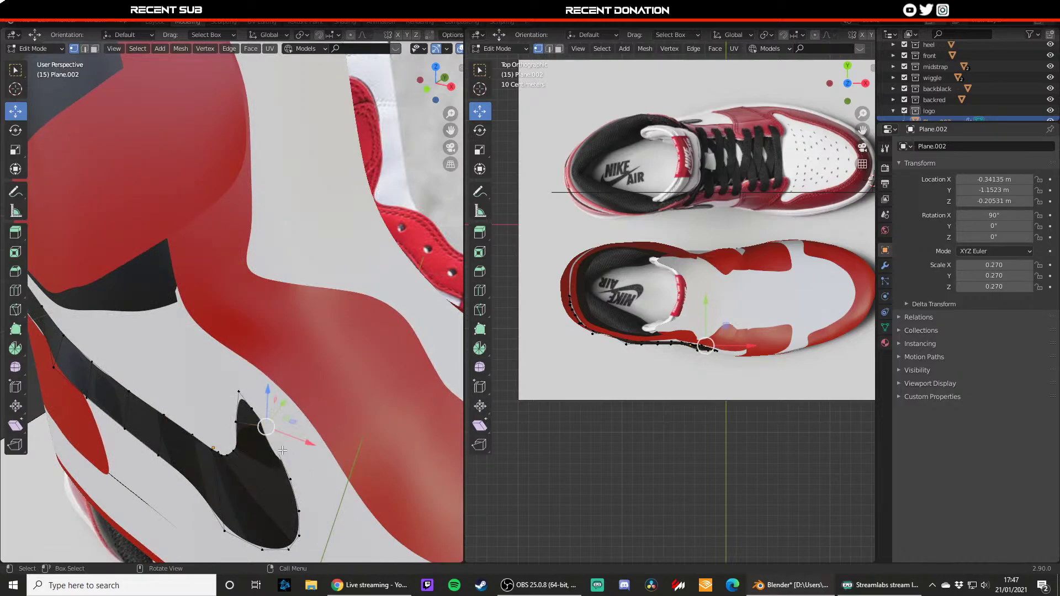
pyautogui.moveTo(278, 458); pyautogui.dragTo(281, 418, button='middle')
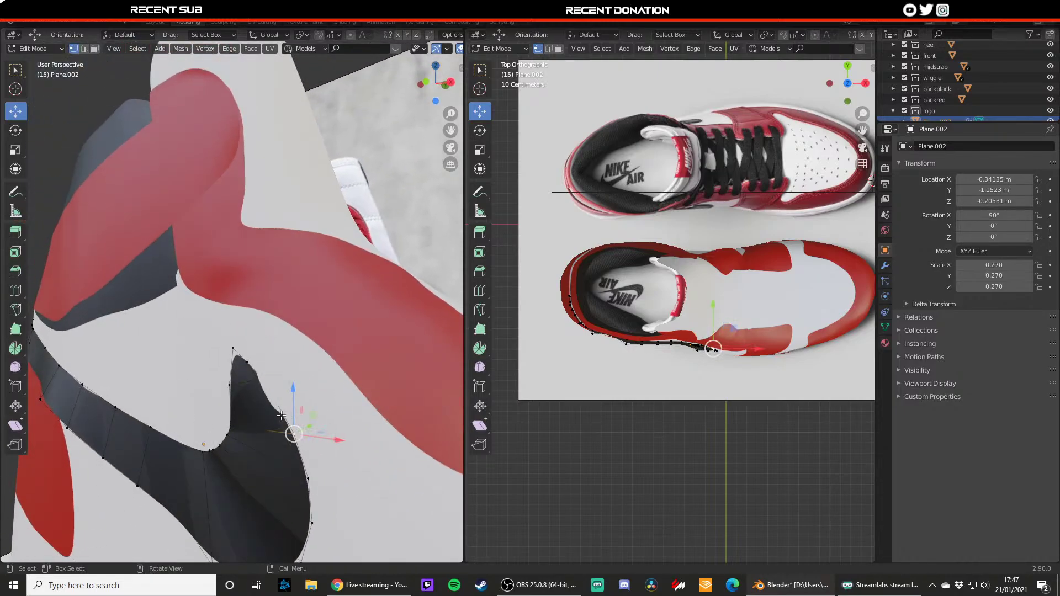
pyautogui.hotkey('ctrl', 'r')
pyautogui.click(251, 409)
pyautogui.click(251, 409)
pyautogui.hotkey('ctrl', 'z')
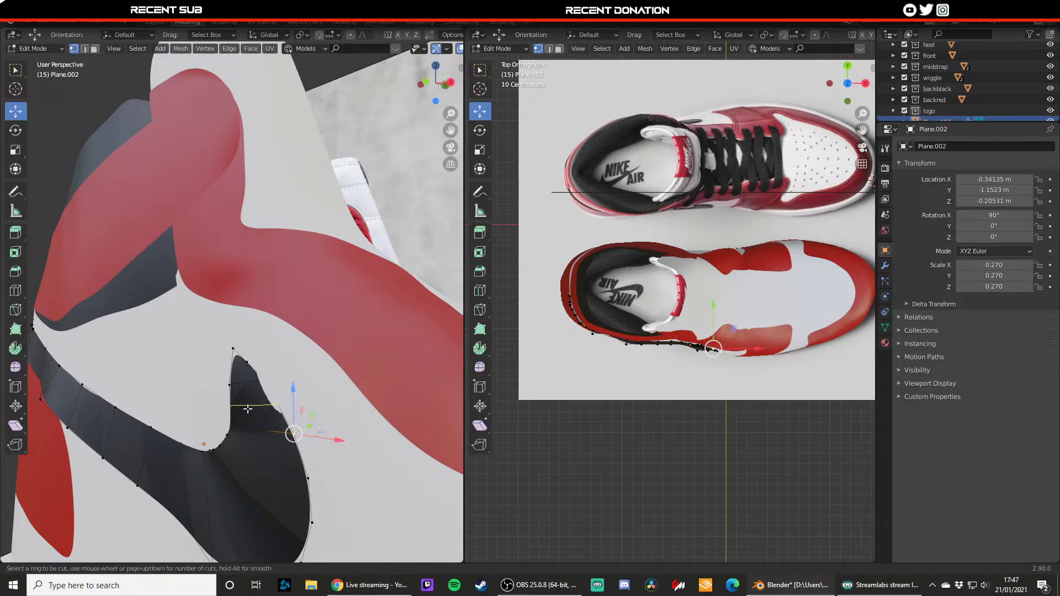
pyautogui.click(240, 409)
pyautogui.click(240, 410)
pyautogui.click(280, 412)
pyautogui.moveTo(281, 386); pyautogui.dragTo(280, 380)
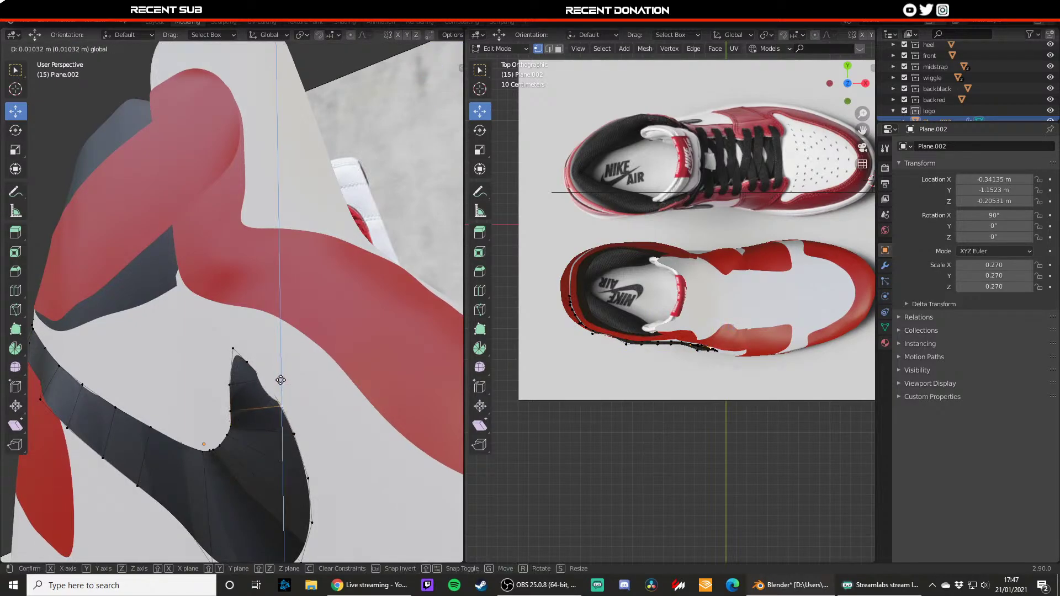
pyautogui.click(281, 380)
pyautogui.moveTo(280, 380); pyautogui.dragTo(229, 405, button='middle')
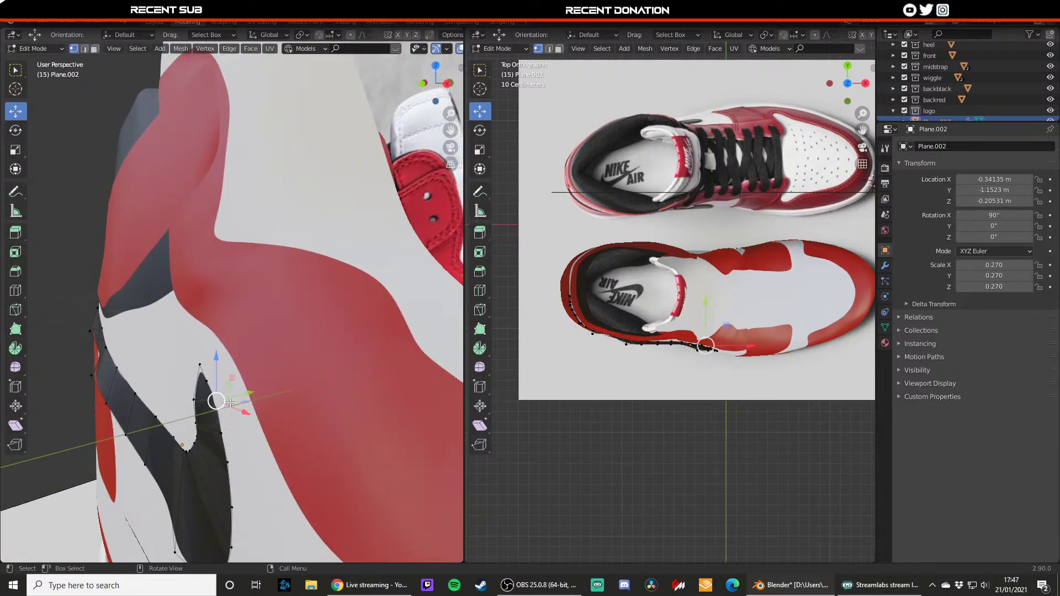
# - Lower the outer vertex beside the swoosh's tip slightly along Z
pyautogui.press('Tab')
pyautogui.moveTo(239, 383); pyautogui.dragTo(273, 381, button='middle')
pyautogui.click(350, 357)
pyautogui.scroll(-5, 350, 357)
pyautogui.scroll(5, 273, 381)
pyautogui.click(273, 378)
pyautogui.press('Tab')
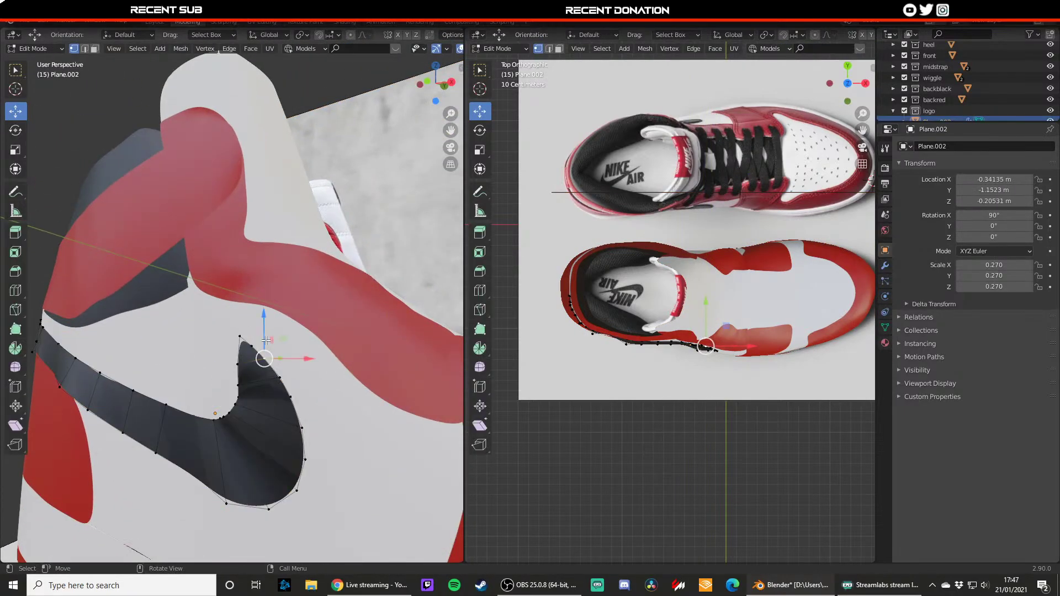
pyautogui.moveTo(267, 341); pyautogui.dragTo(266, 343)
pyautogui.press('Tab')
pyautogui.click(259, 373)
# - Examine the swoosh's fit along the side and around the heel from several angles
pyautogui.scroll(-5, 260, 373)
pyautogui.moveTo(260, 373); pyautogui.dragTo(206, 346, button='middle')
pyautogui.scroll(2, 206, 347)
pyautogui.click(218, 341)
pyautogui.press('Tab')
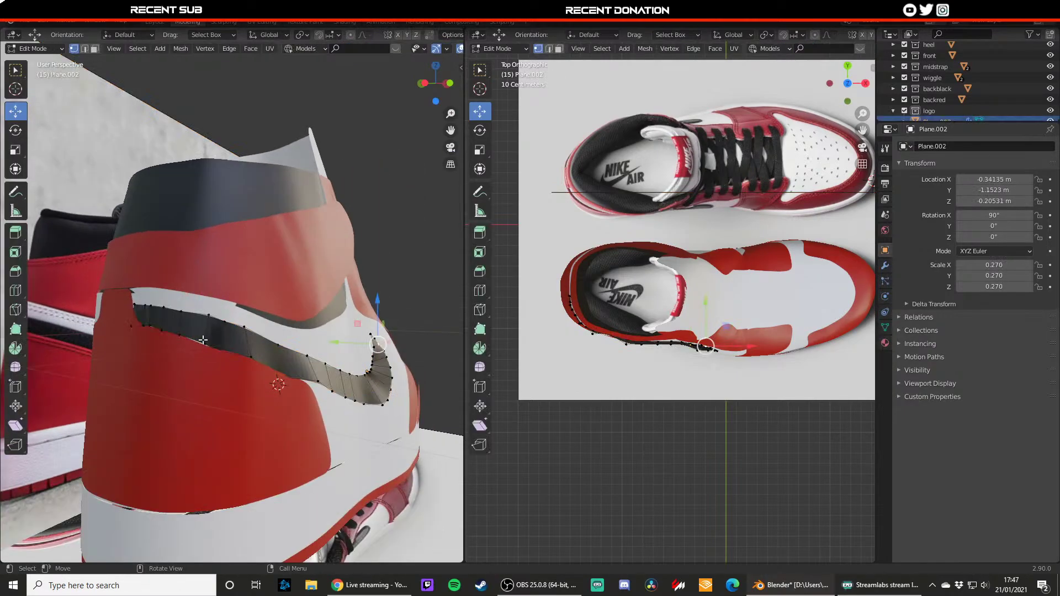
pyautogui.press('Tab')
pyautogui.moveTo(276, 367); pyautogui.dragTo(235, 371, button='middle')
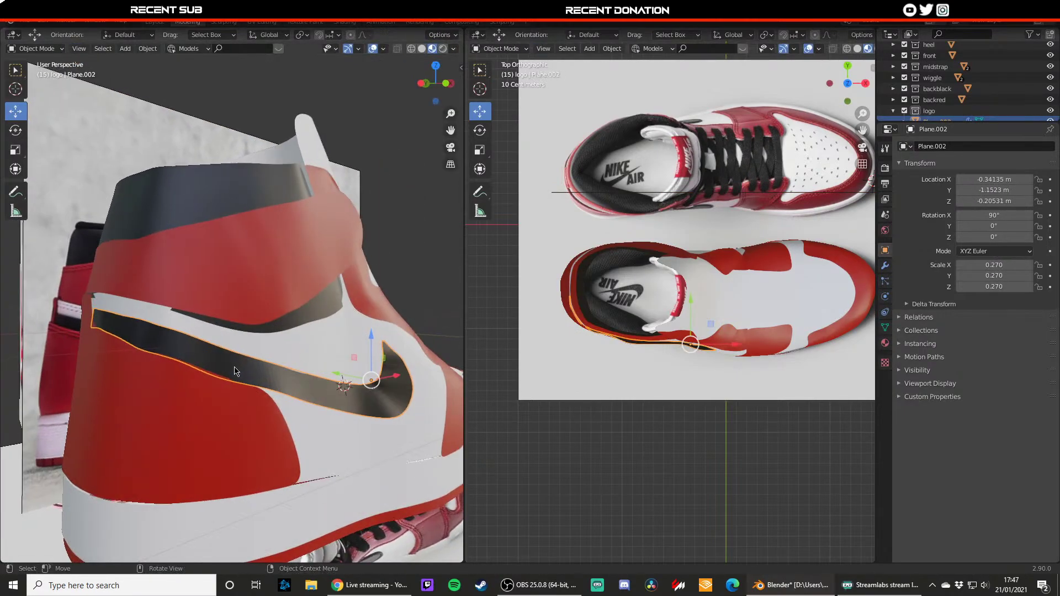
pyautogui.click(443, 240)
pyautogui.scroll(-4, 246, 359)
pyautogui.scroll(6, 258, 356)
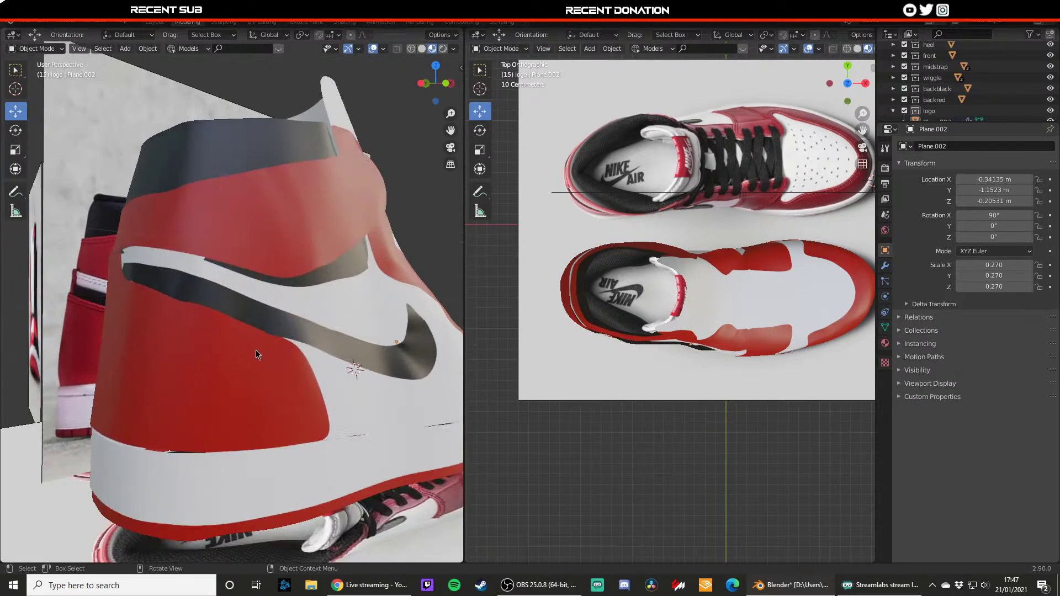
# - Move the swoosh's lower-edge vertex on the rear side along Y toward the shoe's surface
pyautogui.click(342, 354)
pyautogui.press('Tab')
pyautogui.click(360, 373)
pyautogui.moveTo(331, 372); pyautogui.dragTo(328, 370)
pyautogui.moveTo(328, 371); pyautogui.dragTo(359, 434, button='middle')
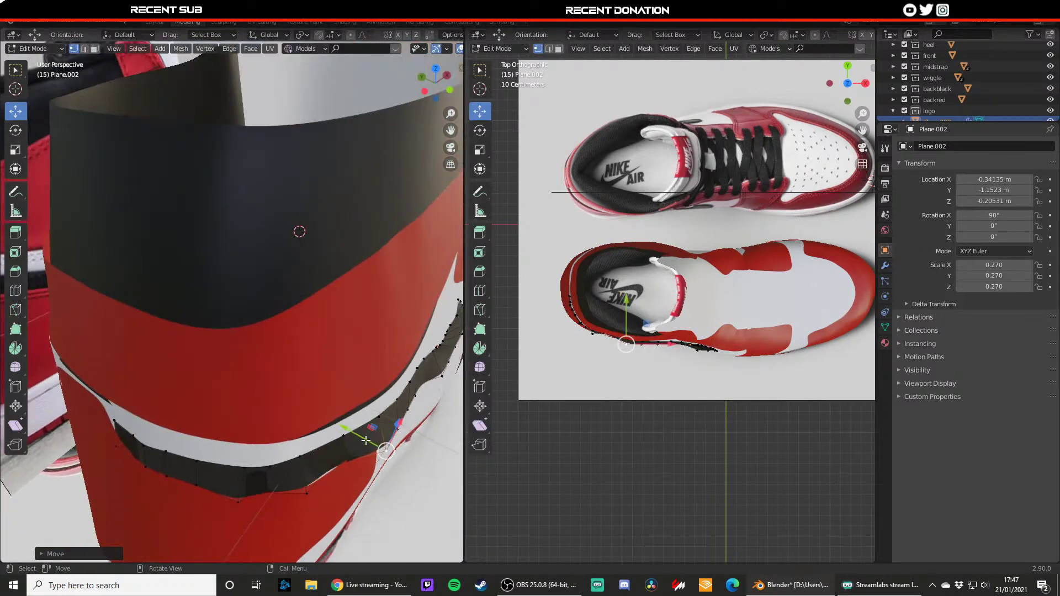
pyautogui.moveTo(360, 436); pyautogui.dragTo(343, 426)
pyautogui.click(339, 425)
# - Adjust the lower-edge vertex of the added cut at the heel bend along Y, picking it in wireframe display
pyautogui.click(306, 492)
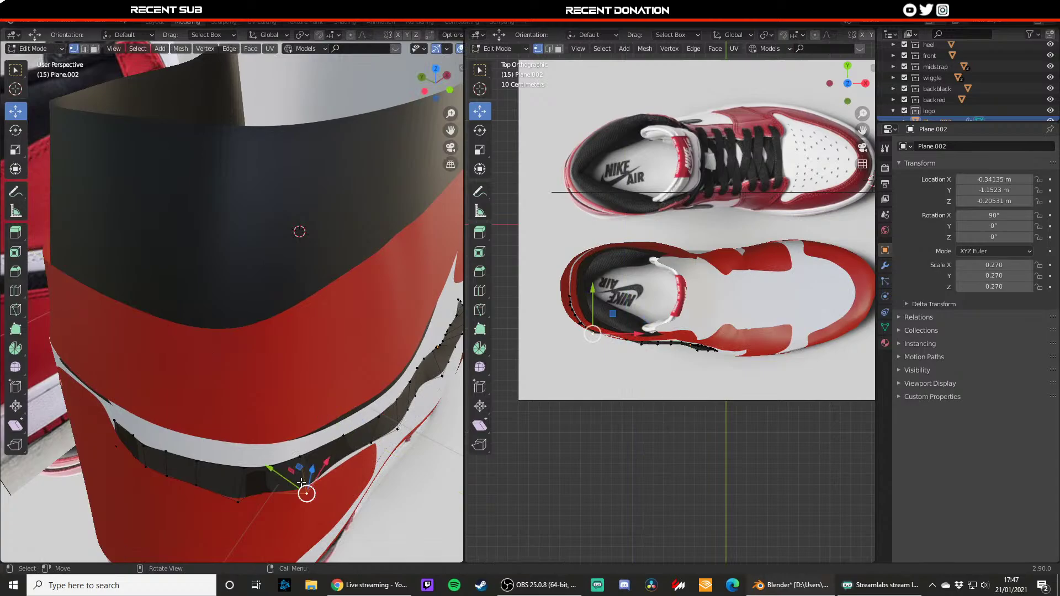
pyautogui.click(349, 454)
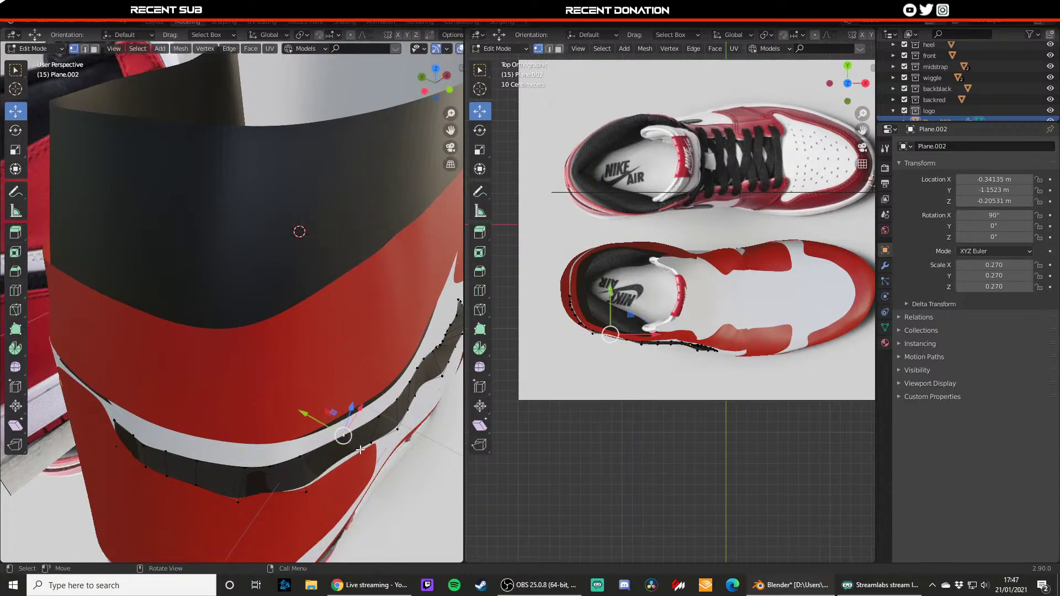
pyautogui.moveTo(359, 451); pyautogui.dragTo(336, 440, button='middle')
pyautogui.click(323, 459)
pyautogui.hotkey('shift', 'z')
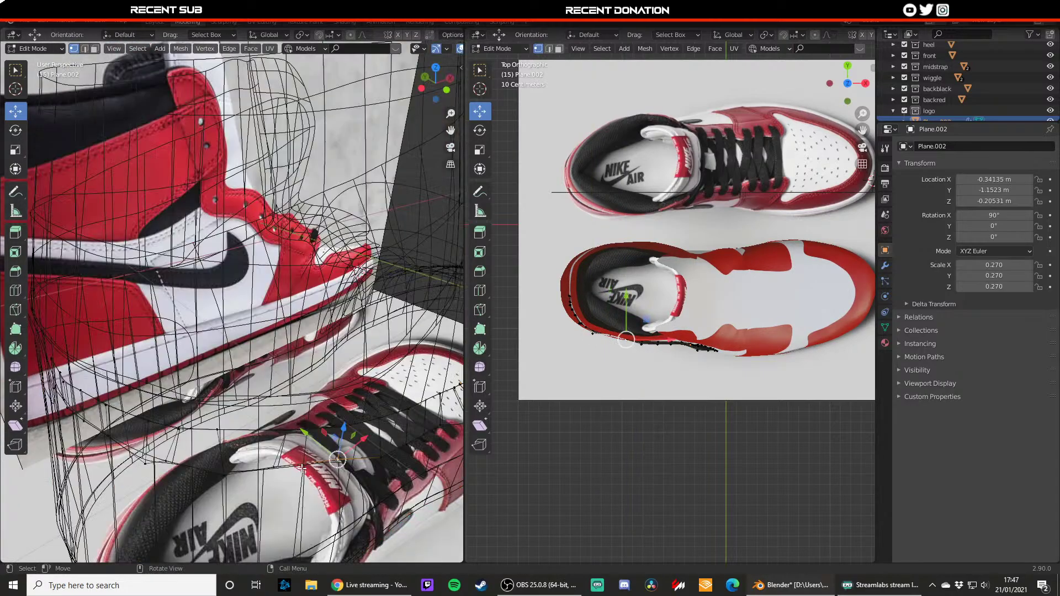
pyautogui.click(280, 468)
pyautogui.hotkey('shift', 'z')
pyautogui.moveTo(246, 441); pyautogui.dragTo(268, 458)
pyautogui.click(275, 465)
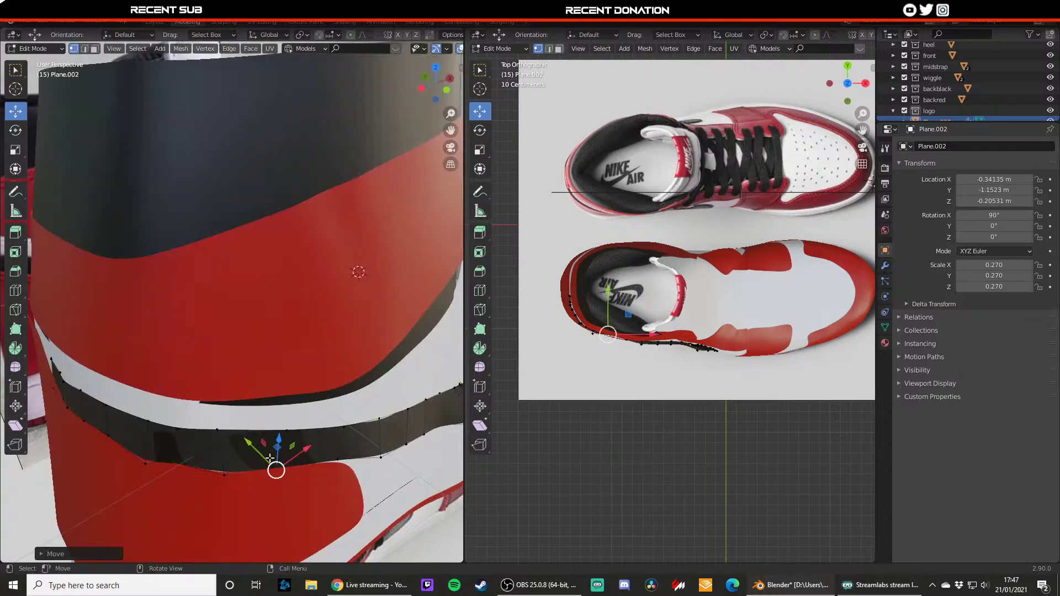
# - Reposition the lower-edge vertex at the heel bend and raise the next one toward the heel about 0.027 m along Z
pyautogui.click(225, 473)
pyautogui.press('g')
pyautogui.press('y')
pyautogui.click(211, 458)
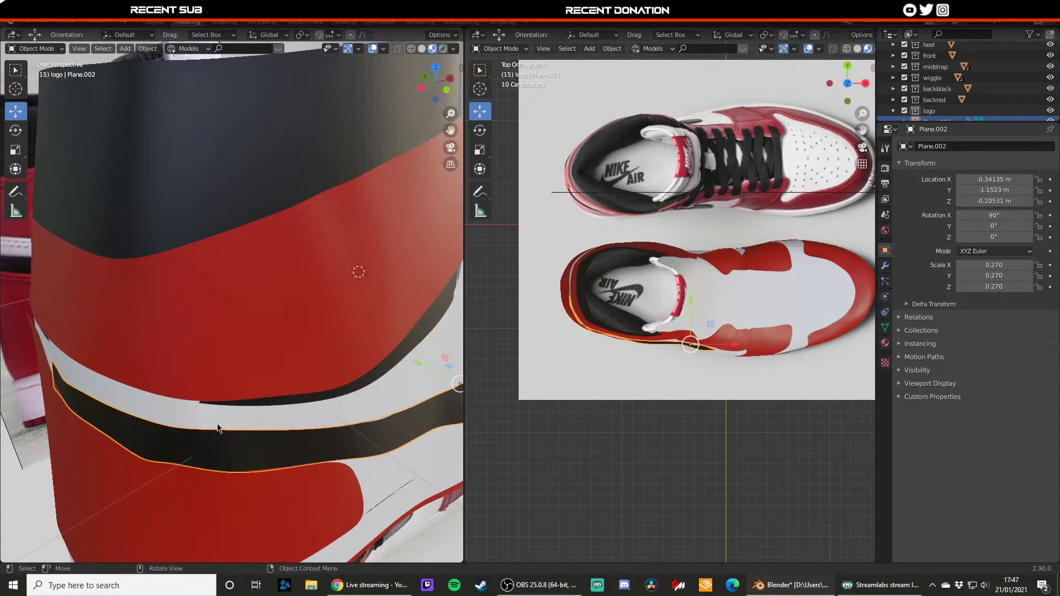
pyautogui.click(143, 455)
pyautogui.press('g')
pyautogui.press('y')
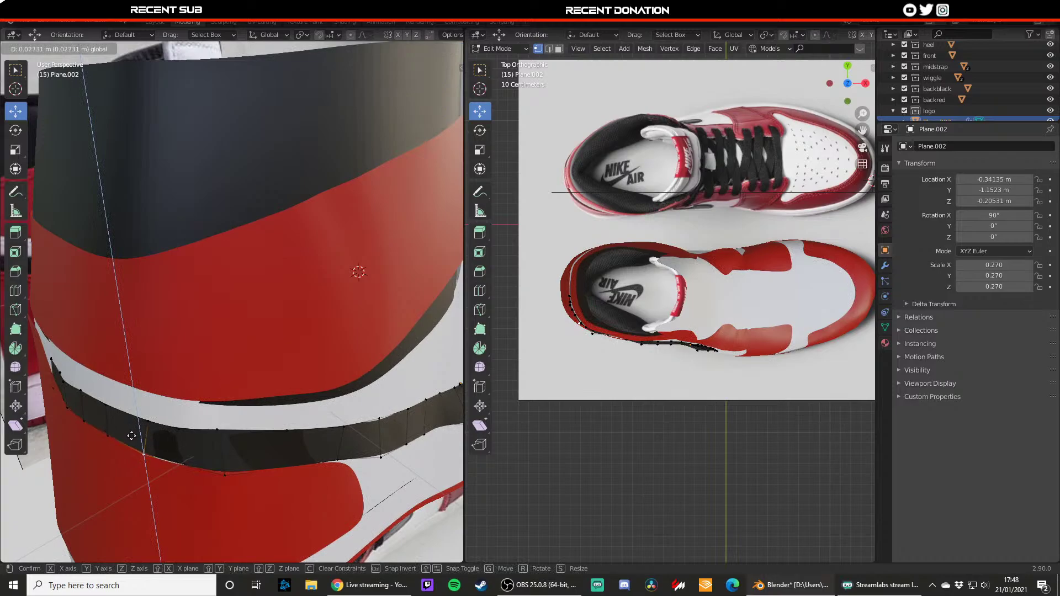
pyautogui.click(132, 437)
# - From behind the shoe, raise another lower-edge vertex of the swoosh's heel section along Z to smooth its outline
pyautogui.press('Tab')
pyautogui.scroll(-5, 221, 436)
pyautogui.moveTo(243, 436); pyautogui.dragTo(239, 429)
pyautogui.moveTo(239, 429)
pyautogui.mouseDown(button='middle')
pyautogui.moveTo(180, 386)
pyautogui.moveTo(235, 411)
pyautogui.mouseUp(button='middle')
pyautogui.moveTo(234, 412); pyautogui.dragTo(307, 383, button='middle')
pyautogui.press('Tab')
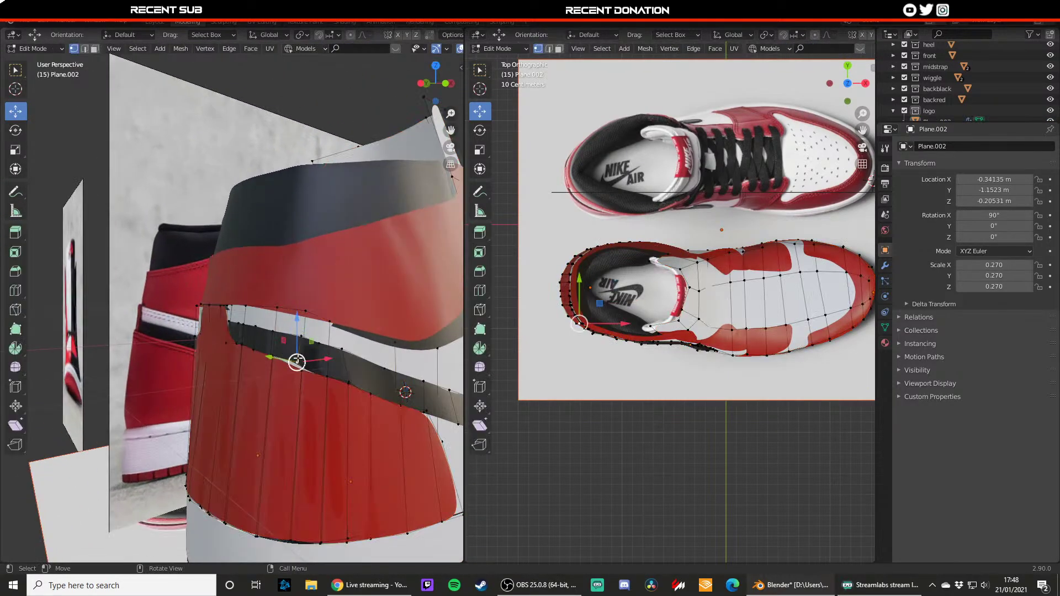
pyautogui.press('g')
pyautogui.press('z')
pyautogui.click(293, 348)
pyautogui.press('Tab')
# - Examine the finished swoosh on the whole sneaker from the heel, side and front
pyautogui.click(286, 403)
pyautogui.scroll(-4, 286, 403)
pyautogui.moveTo(286, 403); pyautogui.dragTo(195, 407, button='middle')
pyautogui.scroll(-3, 304, 365)
pyautogui.moveTo(305, 365); pyautogui.dragTo(333, 373, button='middle')
pyautogui.click(403, 234)
pyautogui.moveTo(403, 390); pyautogui.dragTo(358, 405, button='middle')
pyautogui.scroll(-4, 358, 405)
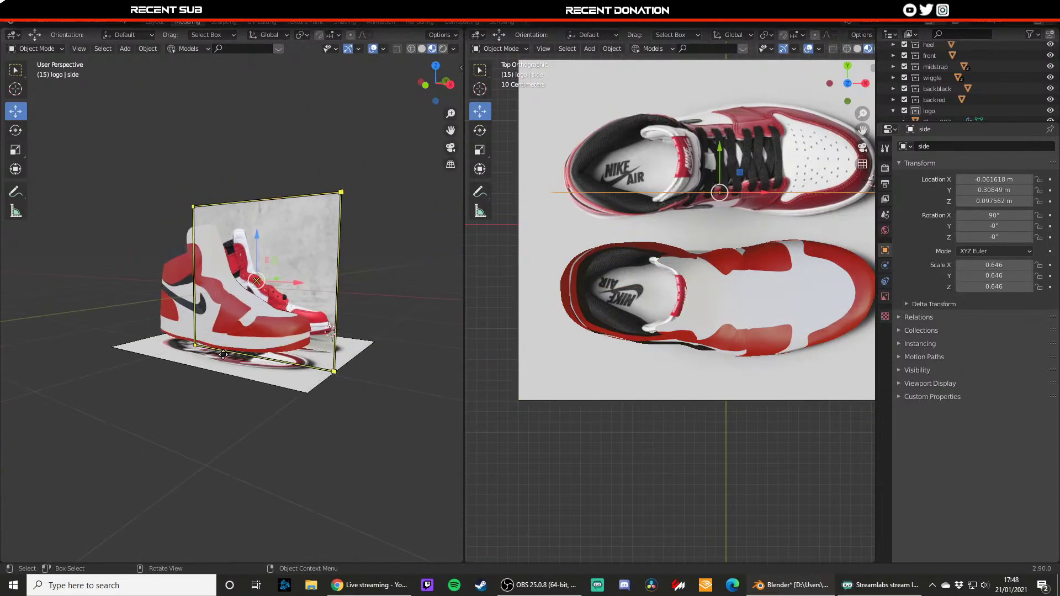
pyautogui.moveTo(225, 390); pyautogui.dragTo(260, 383, button='middle')
pyautogui.scroll(5, 259, 383)
pyautogui.scroll(-6, 259, 382)
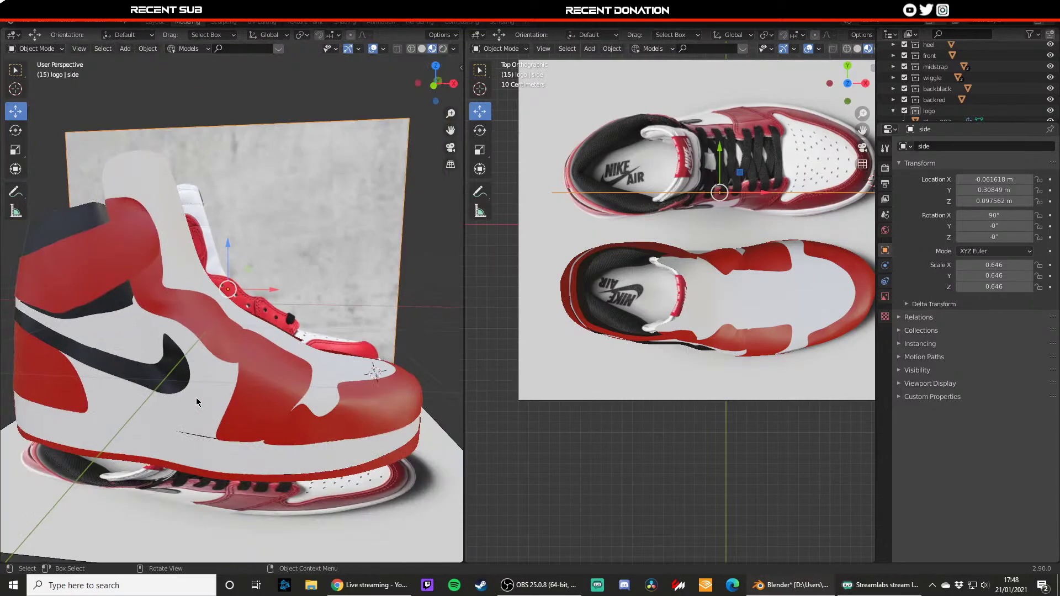
# - Pull the pointed front vertex of the black panel above the swoosh about 0.024 m outward along Y
pyautogui.scroll(4, 201, 383)
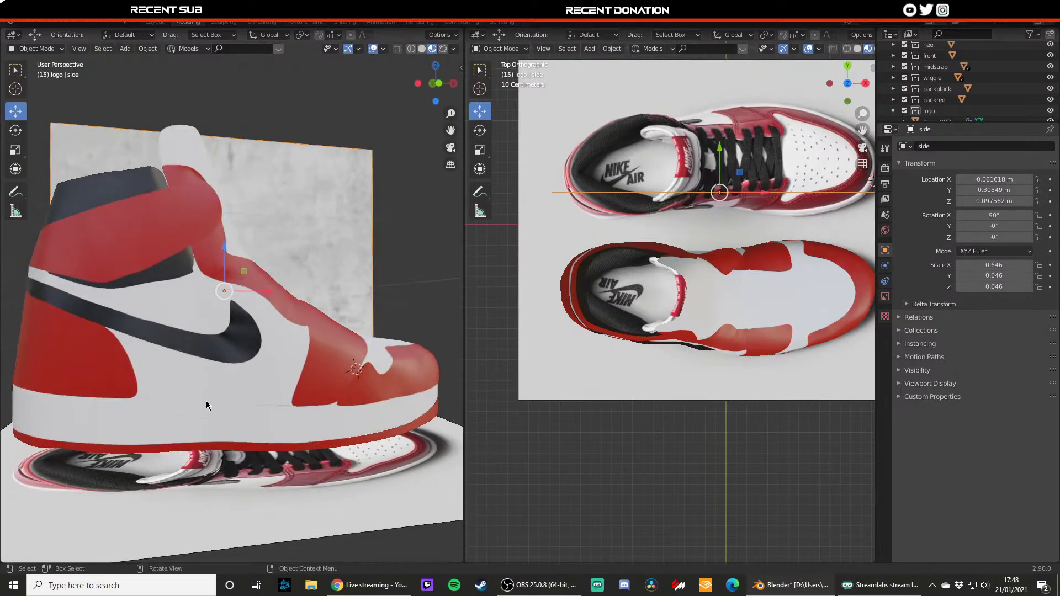
pyautogui.click(190, 357)
pyautogui.keyDown('shift'); pyautogui.moveTo(198, 346); pyautogui.dragTo(212, 373, button='middle'); pyautogui.keyUp('shift')
pyautogui.scroll(2, 219, 374)
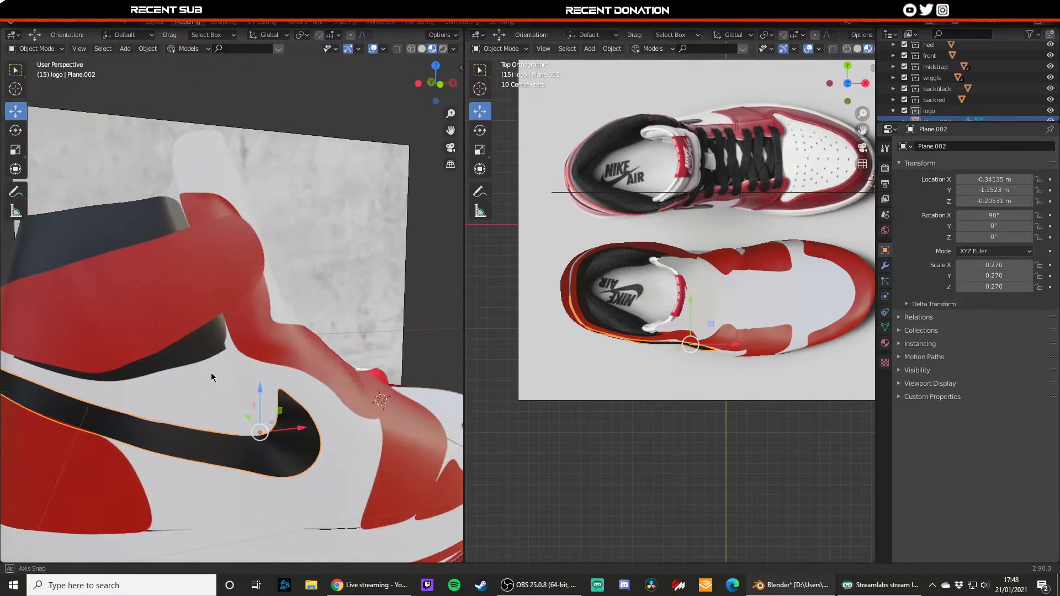
pyautogui.click(223, 350)
pyautogui.press('Tab')
pyautogui.click(227, 349)
pyautogui.moveTo(249, 347); pyautogui.dragTo(254, 343)
pyautogui.moveTo(223, 337); pyautogui.dragTo(285, 373, button='middle')
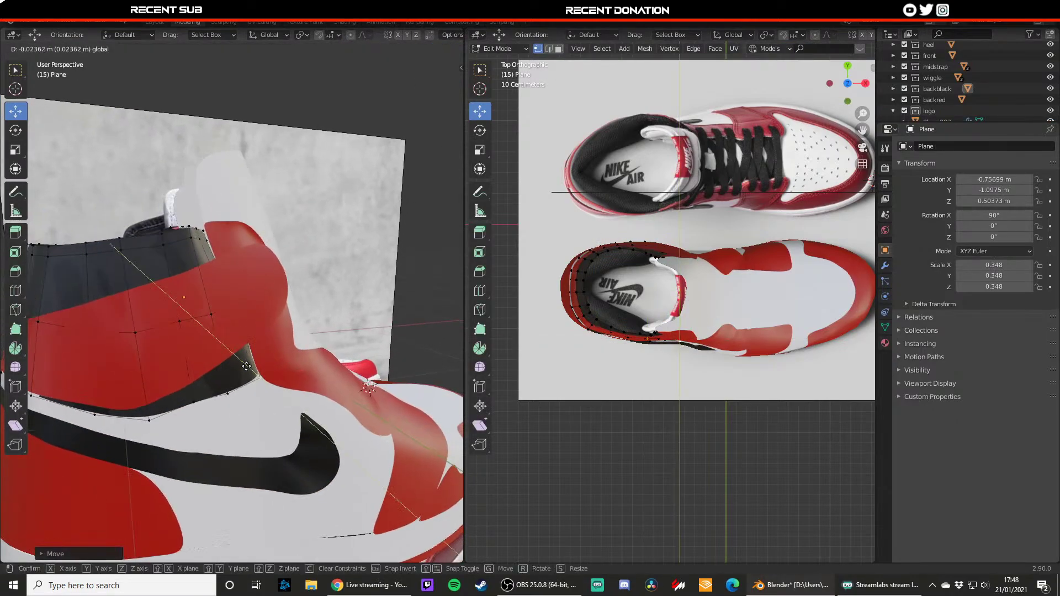
pyautogui.press('Tab')
pyautogui.click(284, 374)
pyautogui.scroll(-6, 244, 386)
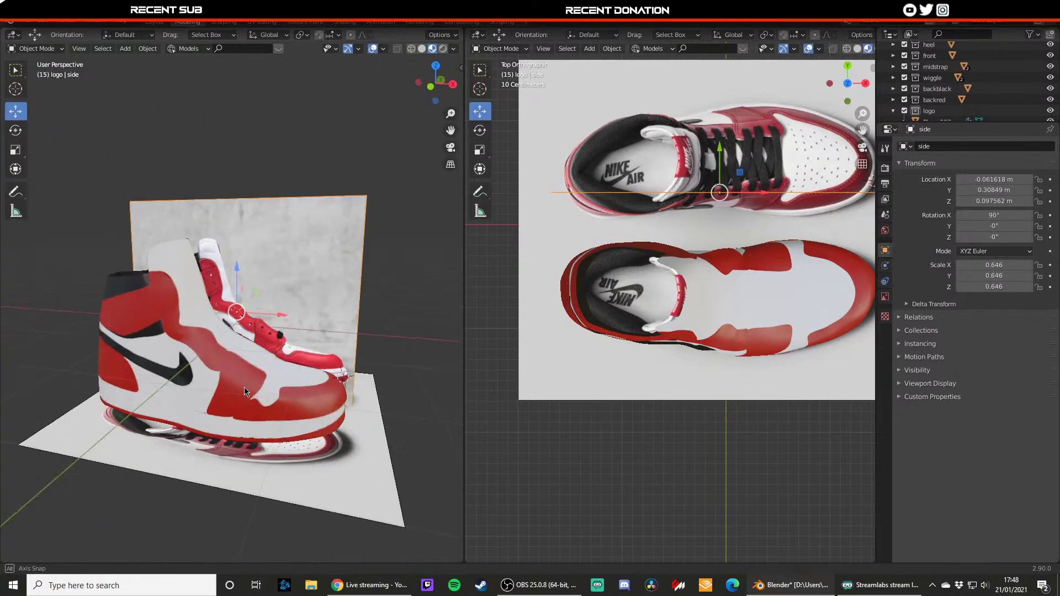
pyautogui.scroll(4, 265, 374)
pyautogui.click(272, 358)
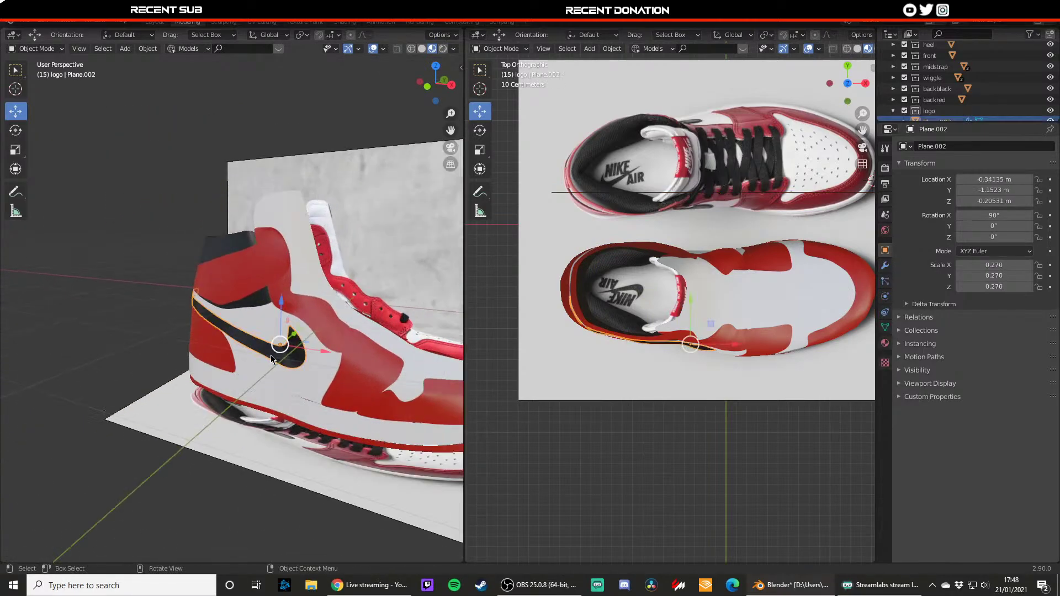
pyautogui.moveTo(320, 347); pyautogui.dragTo(413, 181, button='middle')
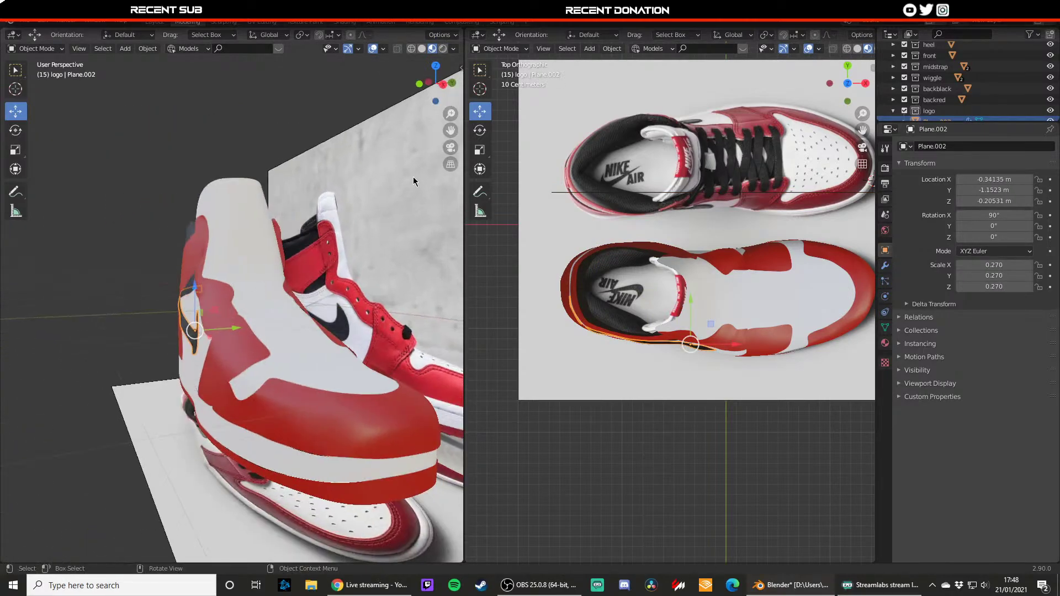
pyautogui.click(418, 84)
pyautogui.click(452, 84)
pyautogui.hotkey('shift', 'd')
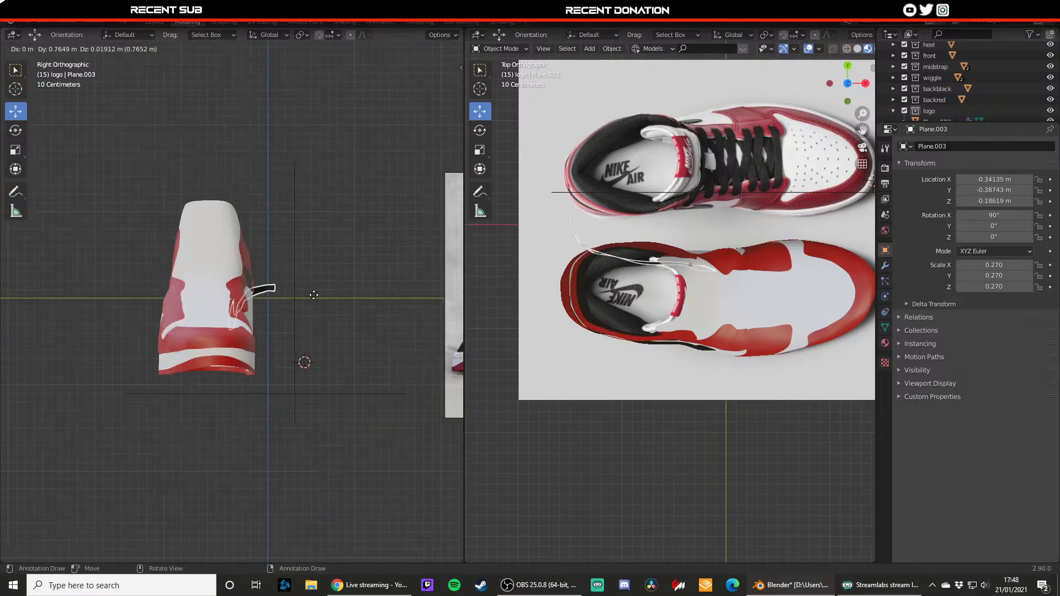
pyautogui.rightClick(341, 293)
pyautogui.click(327, 297)
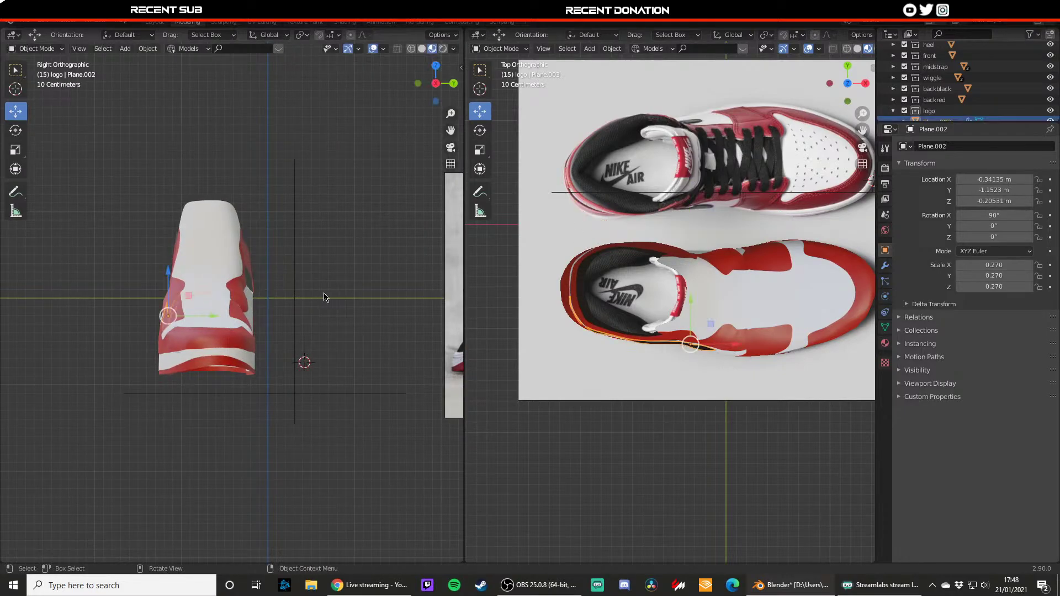
# - Duplicate the black swoosh and place the copy about 1.10 m along Y, on the opposite side of the shoe
pyautogui.moveTo(308, 296); pyautogui.dragTo(246, 354, button='middle')
pyautogui.click(246, 354)
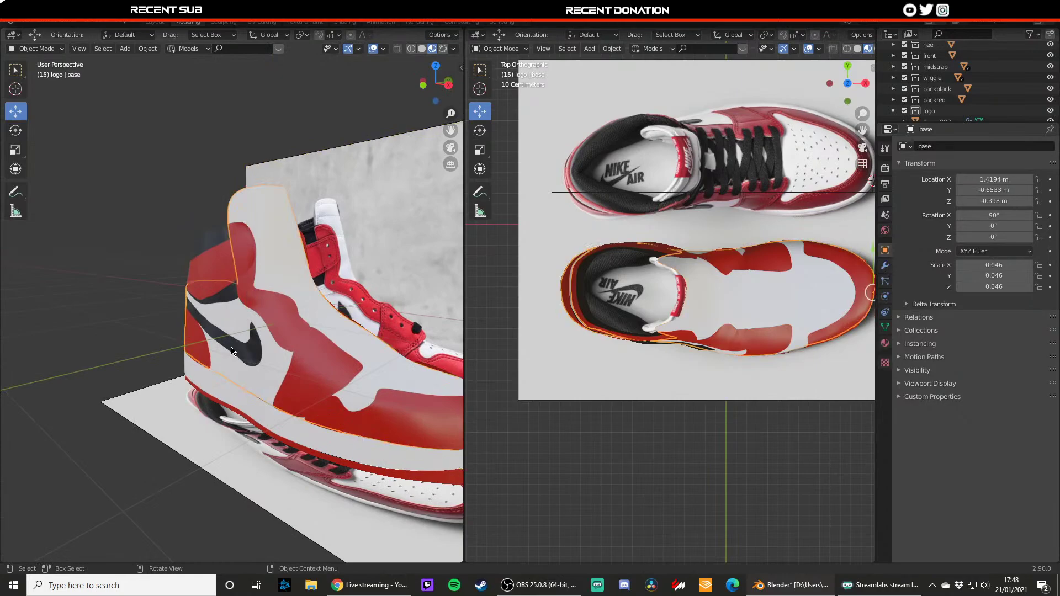
pyautogui.click(449, 86)
pyautogui.hotkey('shift', 'd')
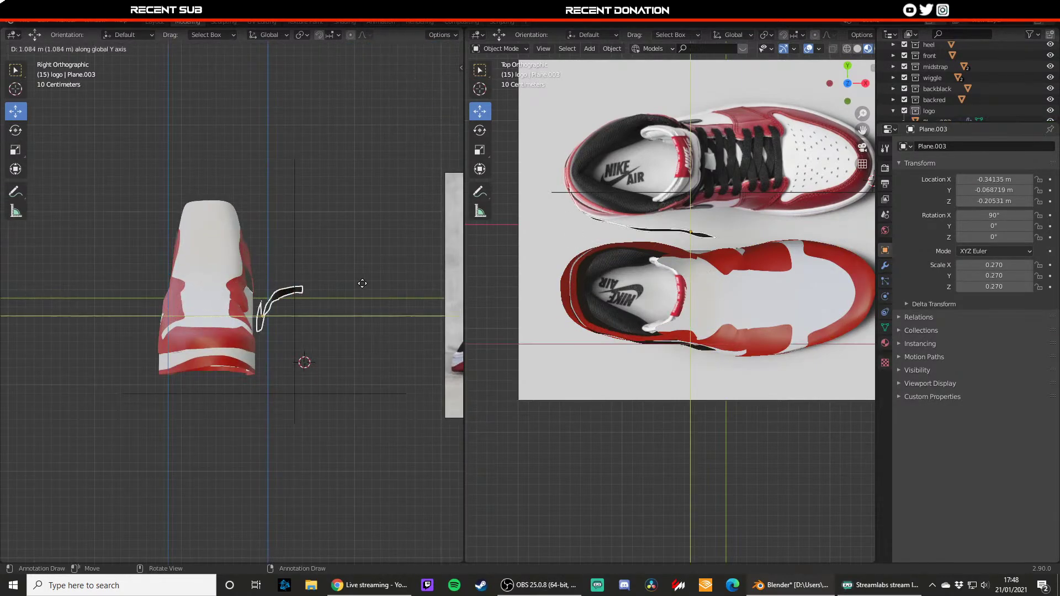
pyautogui.click(363, 288)
# - Set the swoosh copy's Z rotation to -180°
pyautogui.click(886, 266)
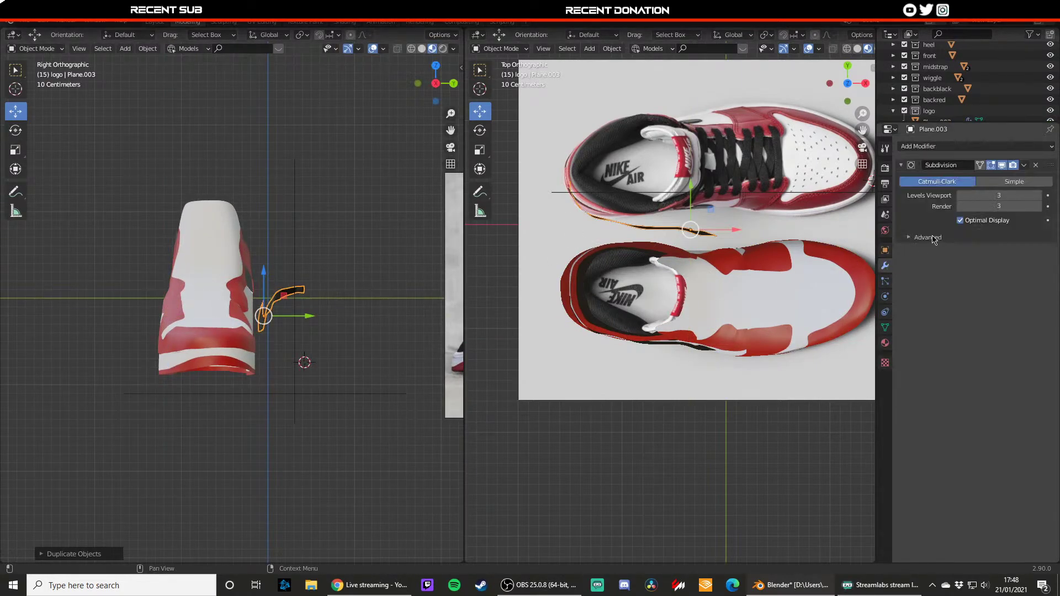
pyautogui.click(885, 251)
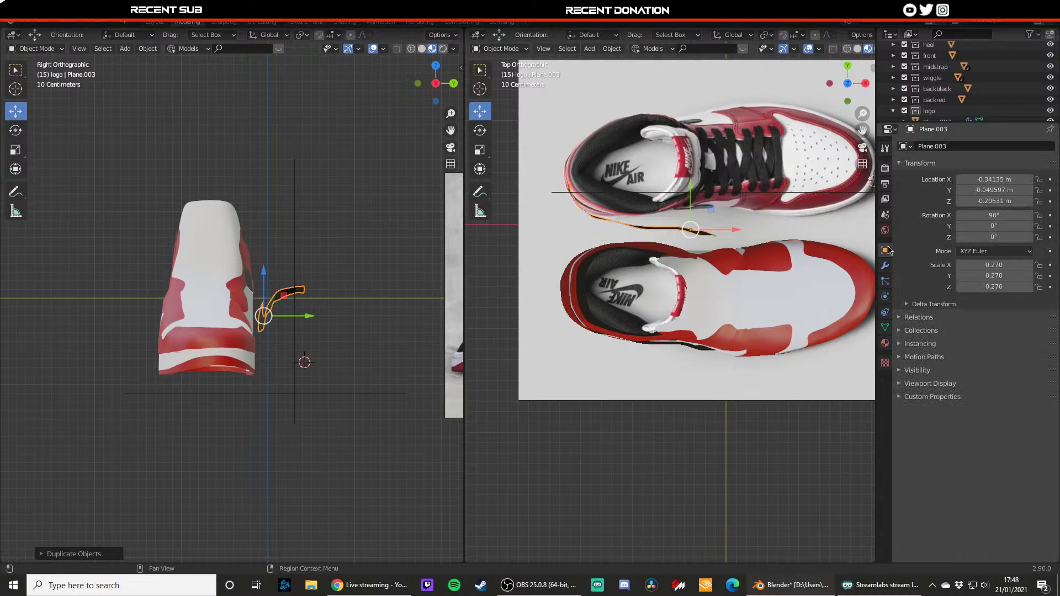
pyautogui.click(1003, 234)
pyautogui.write('-180')
pyautogui.press('Return')
# - Move the side reference image along Y to the other side of the shoe, at about -1.37 m
pyautogui.moveTo(366, 288); pyautogui.dragTo(355, 329, button='middle')
pyautogui.scroll(-3, 288, 320)
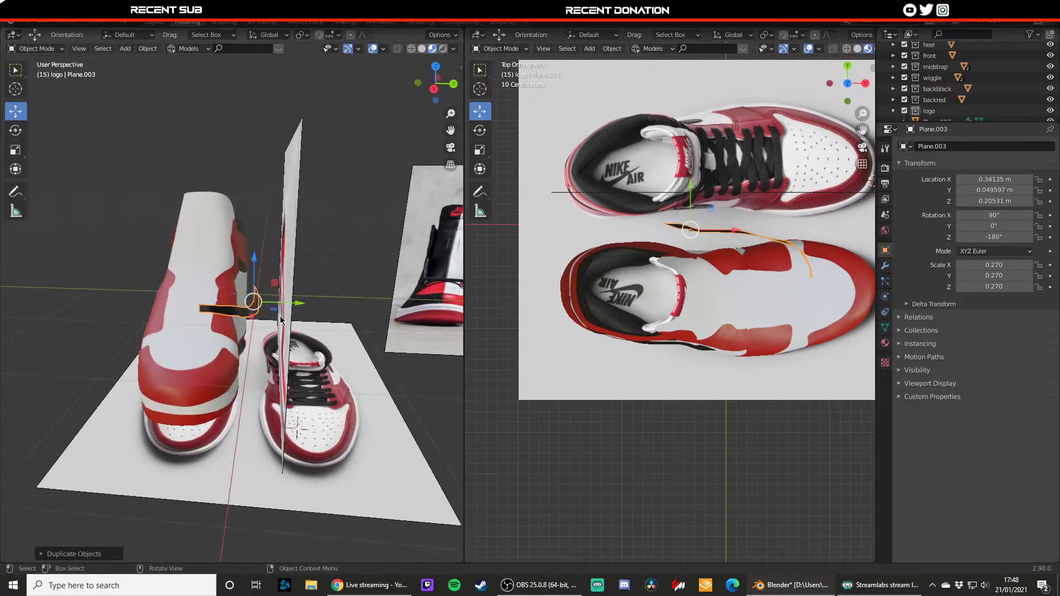
pyautogui.scroll(3, 264, 310)
pyautogui.click(357, 312)
pyautogui.scroll(-1, 357, 309)
pyautogui.moveTo(354, 281); pyautogui.dragTo(154, 275)
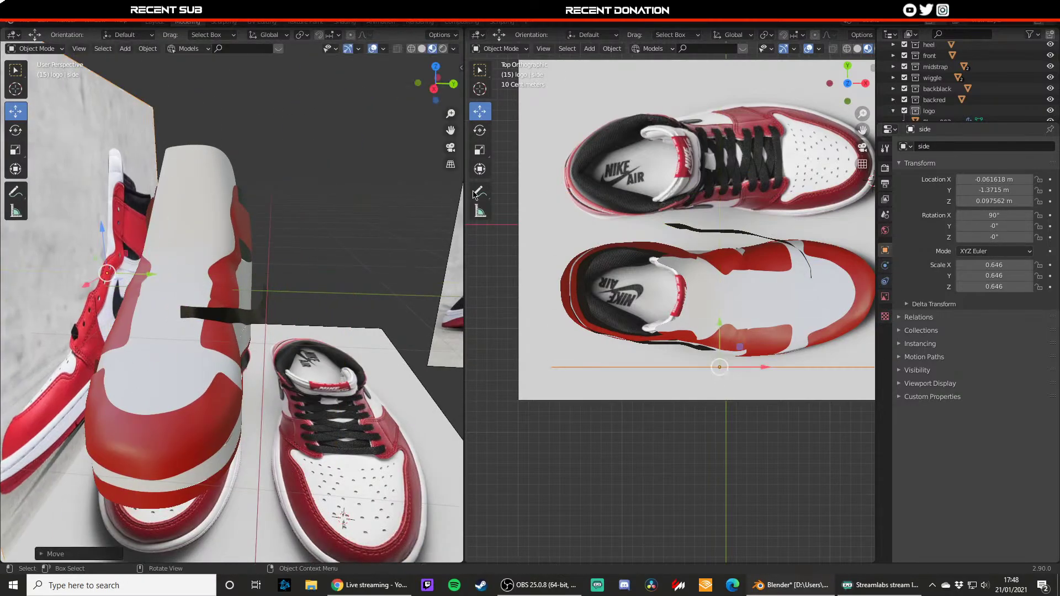
# - From the back view, mirror the swoosh copy along the global X axis
pyautogui.click(455, 85)
pyautogui.click(301, 308)
pyautogui.rightClick(283, 323)
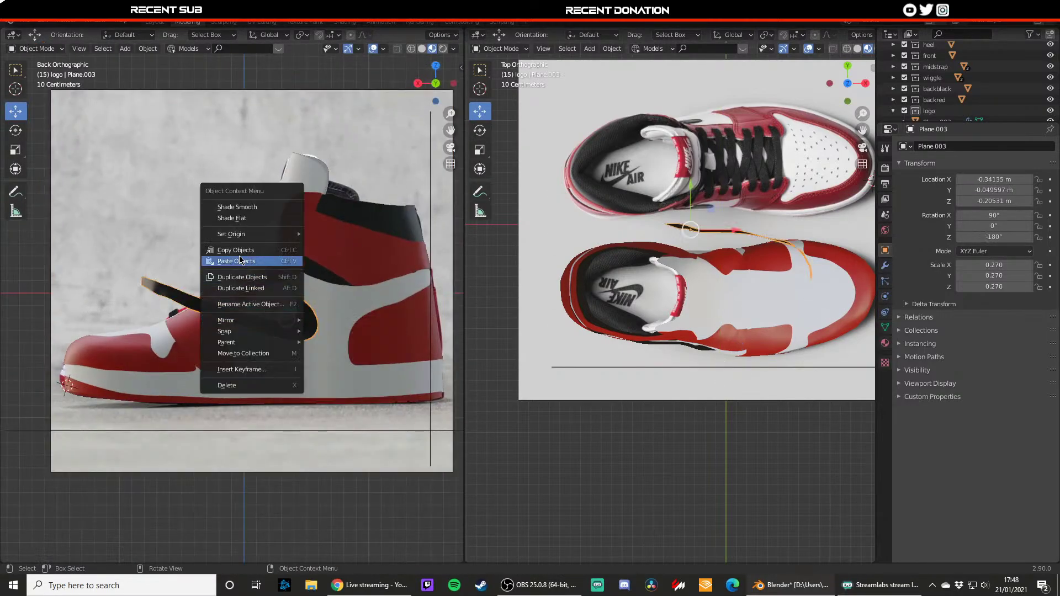
pyautogui.moveTo(248, 321)
pyautogui.click(332, 332)
# - Shift the mirrored swoosh copy about 0.28 m along X toward the toe
pyautogui.scroll(4, 282, 334)
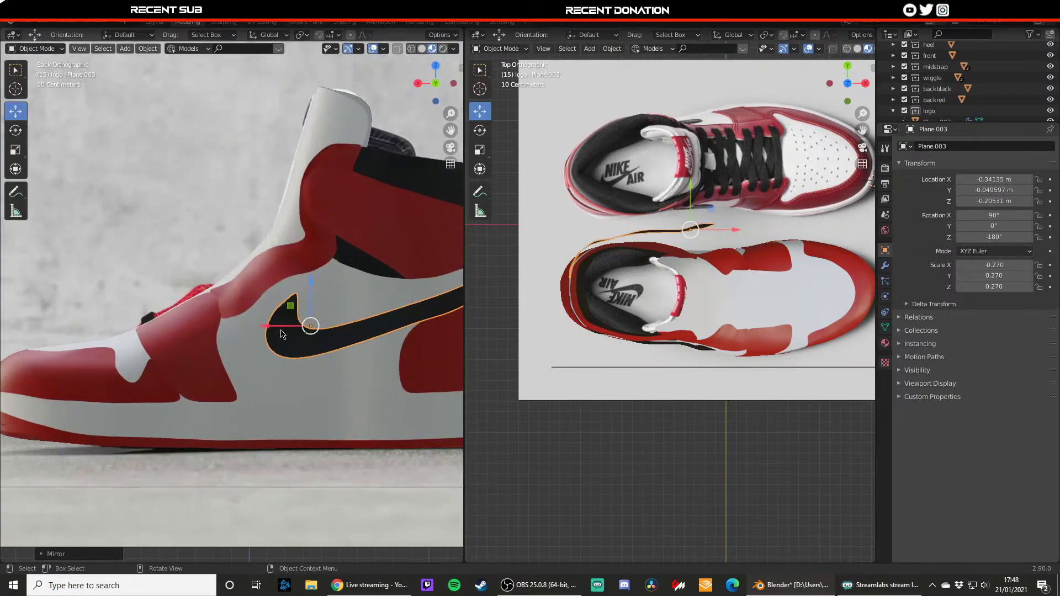
pyautogui.moveTo(269, 326); pyautogui.dragTo(218, 323)
pyautogui.moveTo(217, 323); pyautogui.dragTo(245, 316, button='middle')
pyautogui.press('KP_5')
pyautogui.press('KP_1')
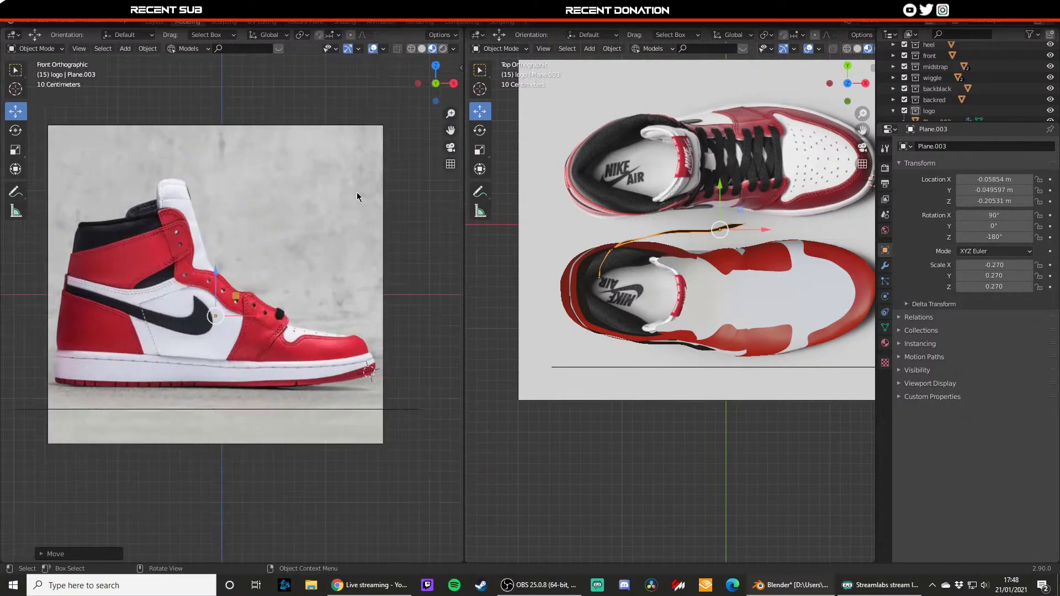
# - In wireframe from the back view, align the swoosh copy with the reference swoosh at X about -0.335 m
pyautogui.click(436, 83)
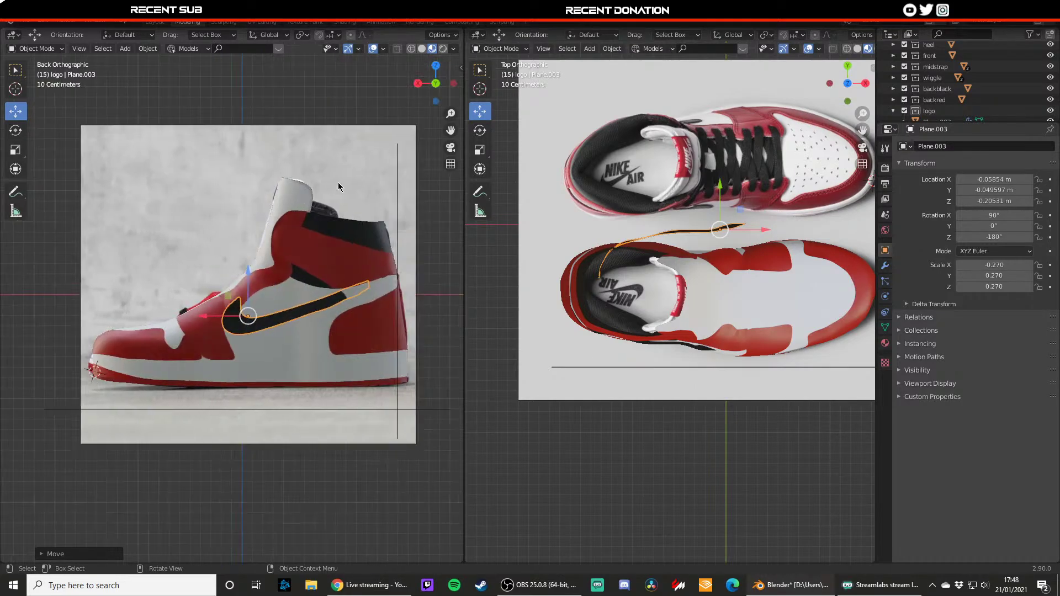
pyautogui.hotkey('shift', 'z')
pyautogui.keyDown('shift'); pyautogui.moveTo(286, 319); pyautogui.dragTo(243, 300, button='middle'); pyautogui.keyUp('shift')
pyautogui.scroll(2, 225, 299)
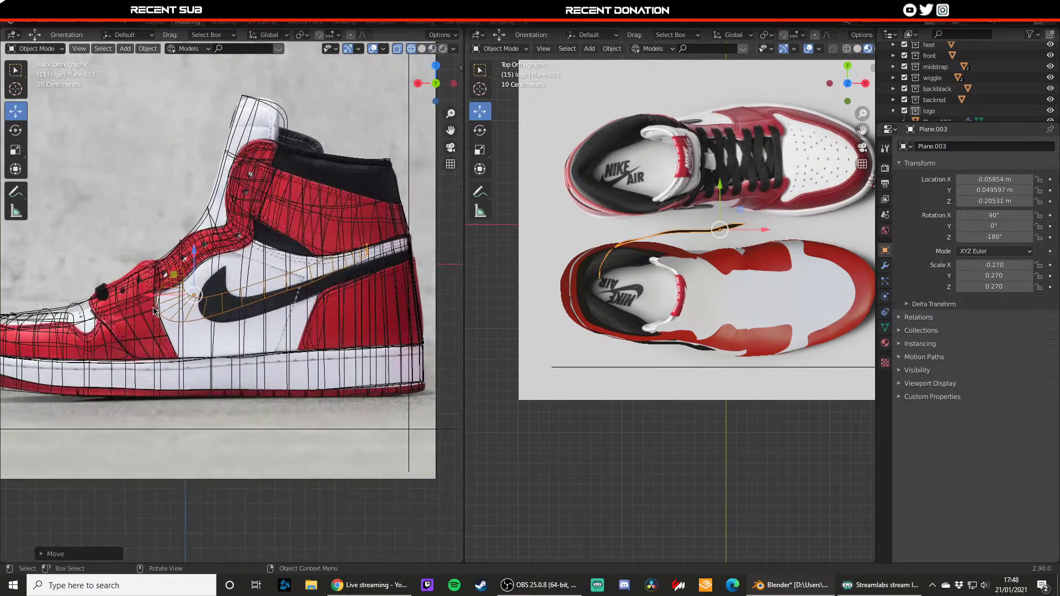
pyautogui.press('g')
pyautogui.click(199, 292)
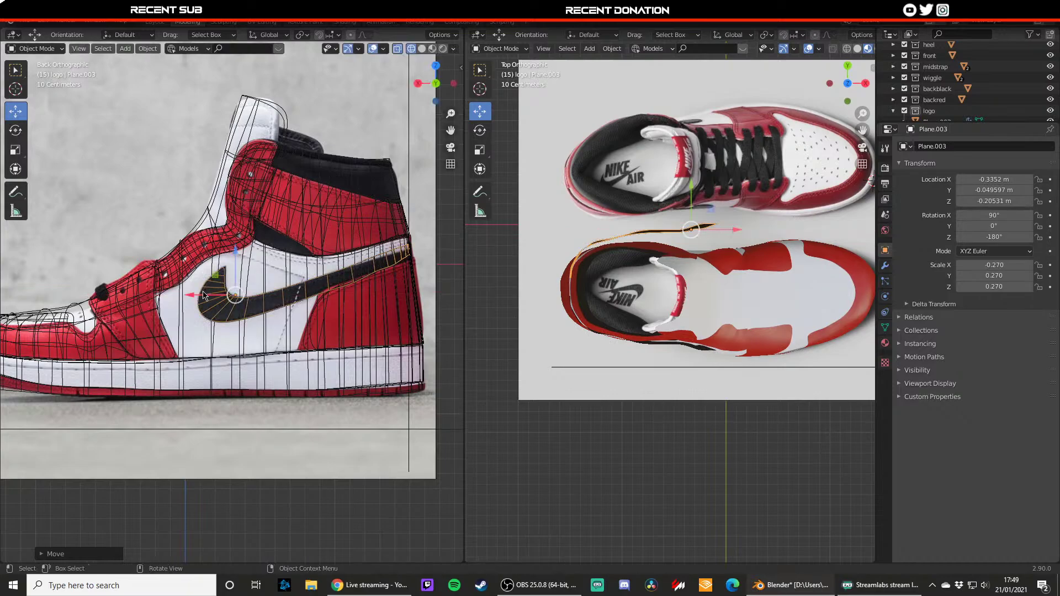
# - Lower one lower-edge vertex in the heel section of the swoosh copy slightly along Z
pyautogui.press('Tab')
pyautogui.scroll(5, 352, 290)
pyautogui.keyDown('shift'); pyautogui.moveTo(352, 290); pyautogui.dragTo(310, 311, button='middle'); pyautogui.keyUp('shift')
pyautogui.click(313, 287)
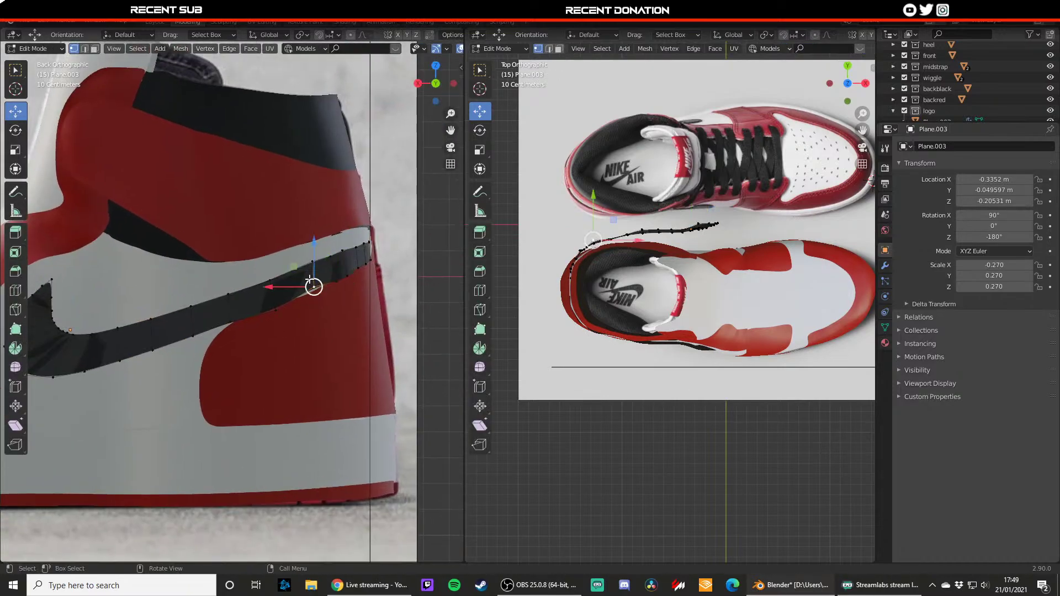
pyautogui.moveTo(314, 269); pyautogui.dragTo(314, 276)
pyautogui.press('Tab')
# - Nudge the swoosh copy to about X -0.337 m and Y -0.012 m against the shoe's side and heel
pyautogui.moveTo(312, 290); pyautogui.dragTo(169, 321, button='middle')
pyautogui.moveTo(115, 288)
pyautogui.mouseDown()
pyautogui.moveTo(131, 291)
pyautogui.moveTo(110, 281)
pyautogui.mouseUp()
pyautogui.hotkey('ctrl', 'z')
pyautogui.moveTo(212, 319); pyautogui.dragTo(251, 330, button='middle')
pyautogui.keyDown('shift'); pyautogui.moveTo(251, 330); pyautogui.dragTo(160, 335, button='middle'); pyautogui.keyUp('shift')
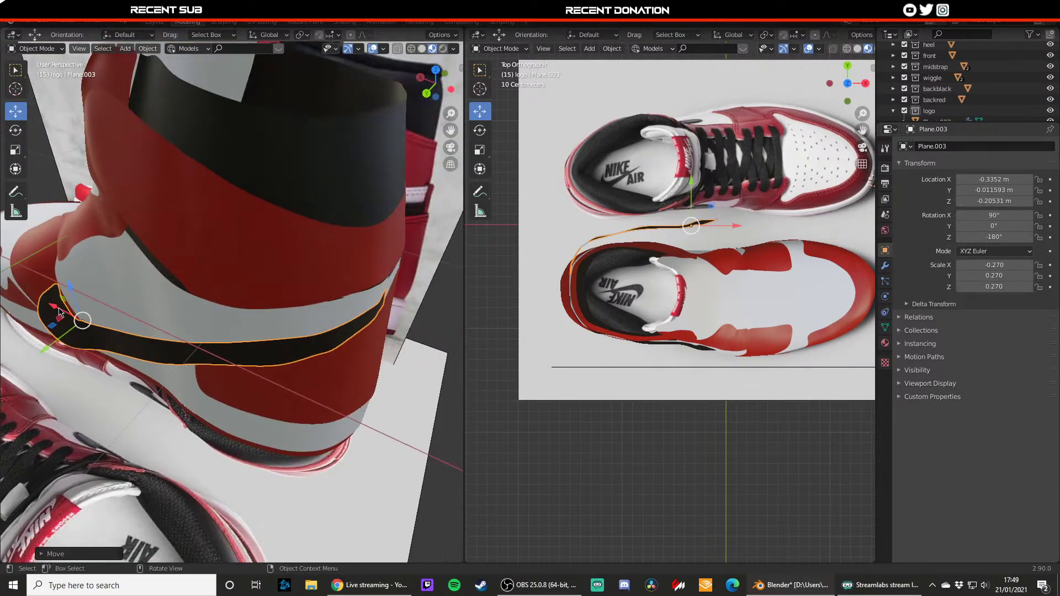
pyautogui.moveTo(59, 312); pyautogui.dragTo(61, 308)
pyautogui.moveTo(61, 308); pyautogui.dragTo(173, 291, button='middle')
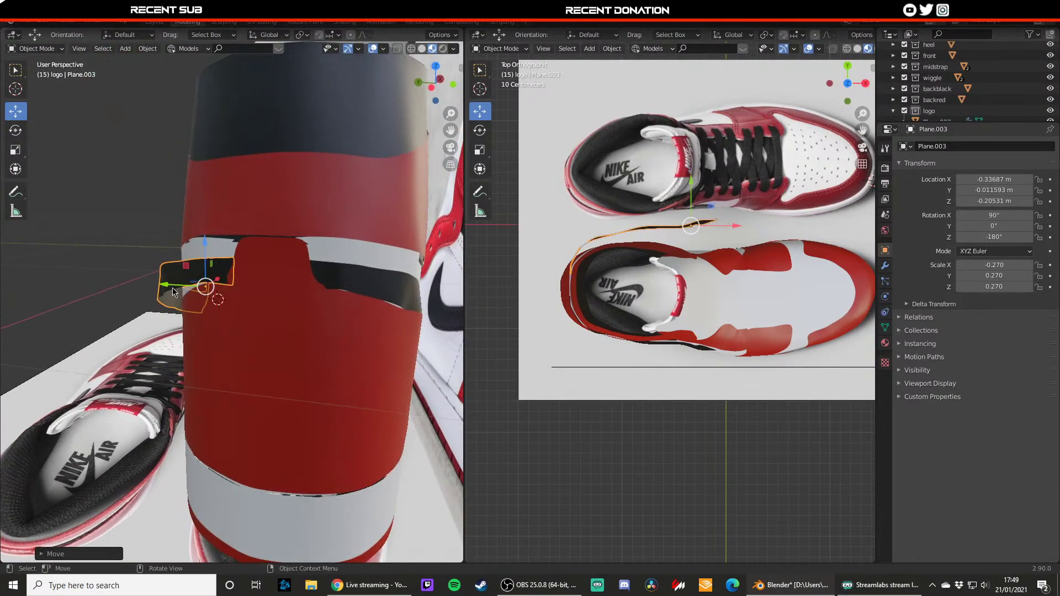
# - From the top view, box-select the swoosh copy's vertices near the heel in wireframe and shift them slightly along Y toward the shoe
pyautogui.scroll(5, 173, 292)
pyautogui.press('Tab')
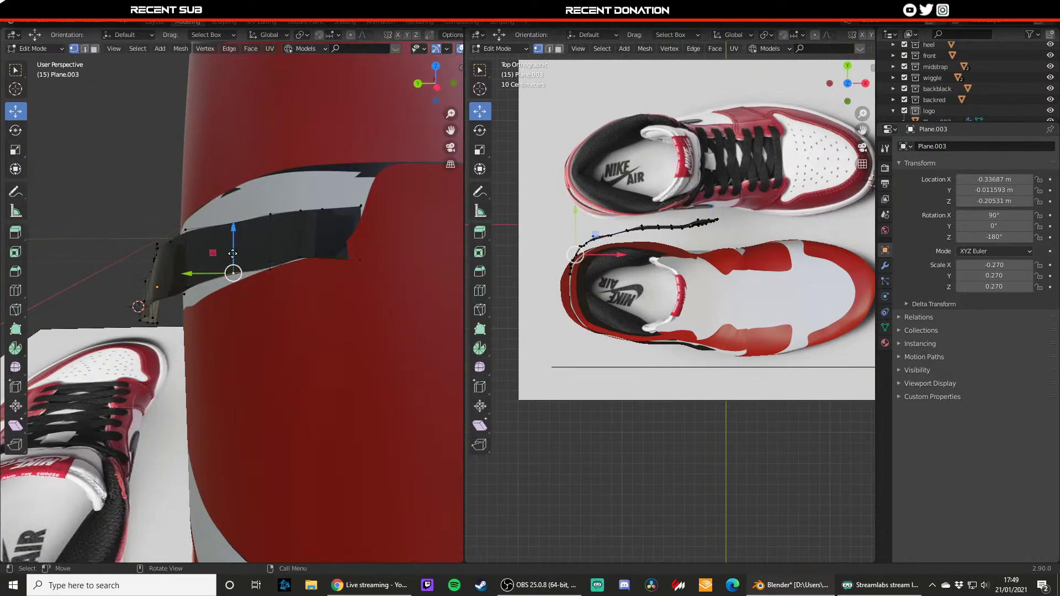
pyautogui.moveTo(232, 254); pyautogui.dragTo(232, 353, button='middle')
pyautogui.press('Tab')
pyautogui.press('KP_7')
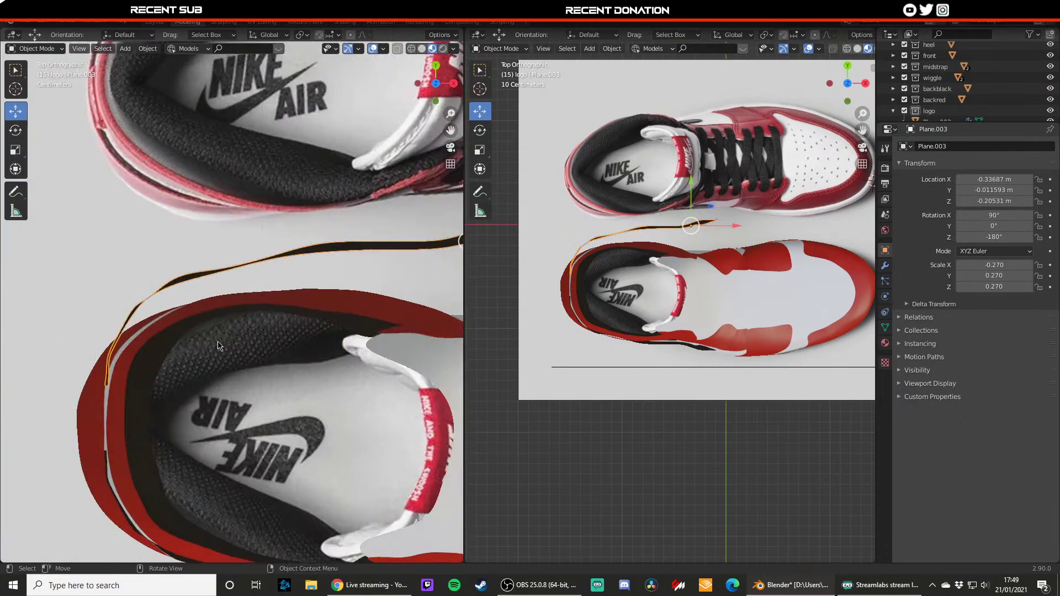
pyautogui.press('Tab')
pyautogui.moveTo(170, 269); pyautogui.dragTo(170, 266)
pyautogui.press('z')
pyautogui.keyDown('shift'); pyautogui.moveTo(143, 296); pyautogui.dragTo(145, 295, button='middle'); pyautogui.keyUp('shift')
pyautogui.moveTo(135, 309); pyautogui.dragTo(150, 324)
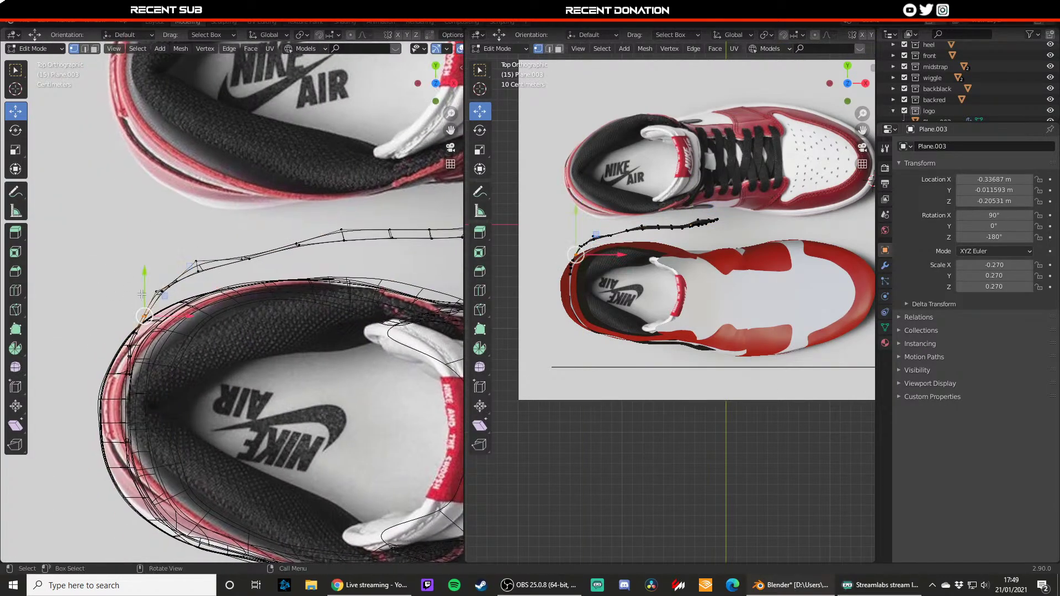
pyautogui.press('z')
pyautogui.click(194, 353)
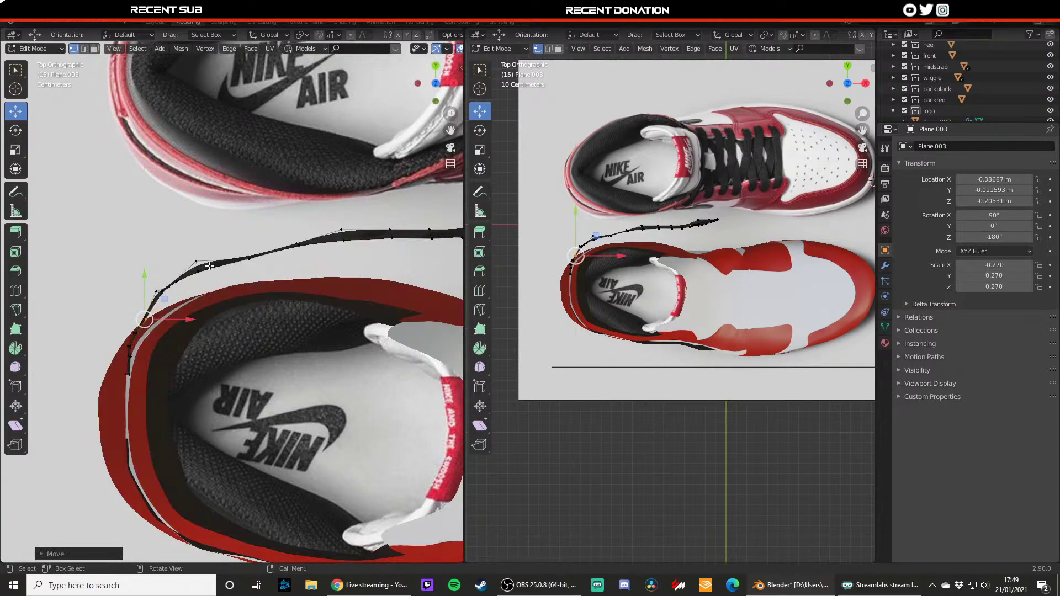
# - Try to move the swoosh copy's vertices at the heel bend about 0.107 m along Y toward the shoe
pyautogui.click(197, 263)
pyautogui.press('g')
pyautogui.press('y')
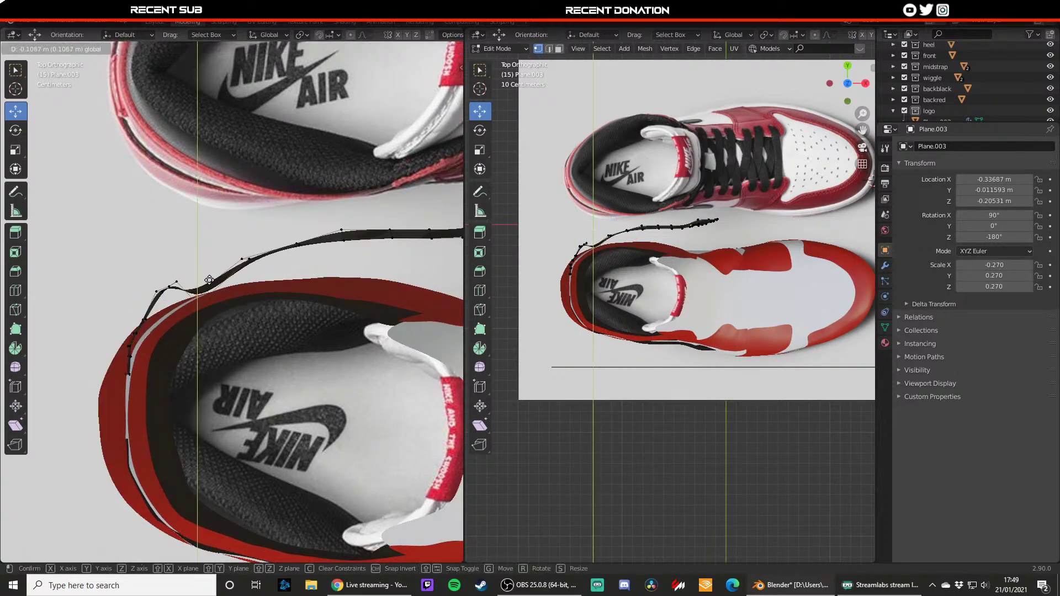
pyautogui.click(210, 279)
# - Move two neighbouring vertex groups at the heel bend along Y onto the shoe, the one farther from the heel by about 0.068 m
pyautogui.scroll(4, 211, 278)
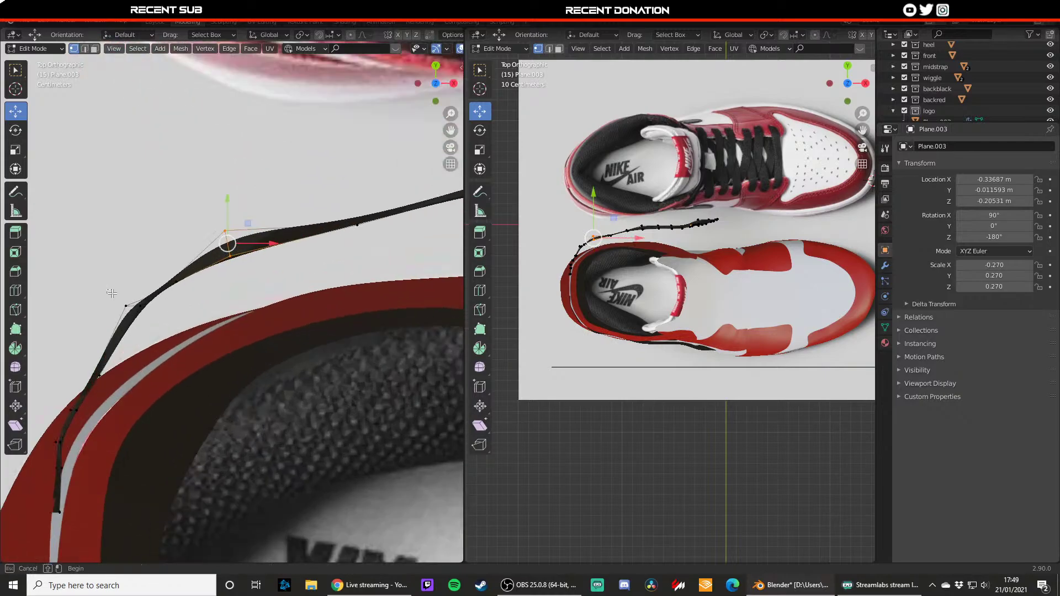
pyautogui.press('g')
pyautogui.press('y')
pyautogui.moveTo(149, 326); pyautogui.dragTo(149, 325)
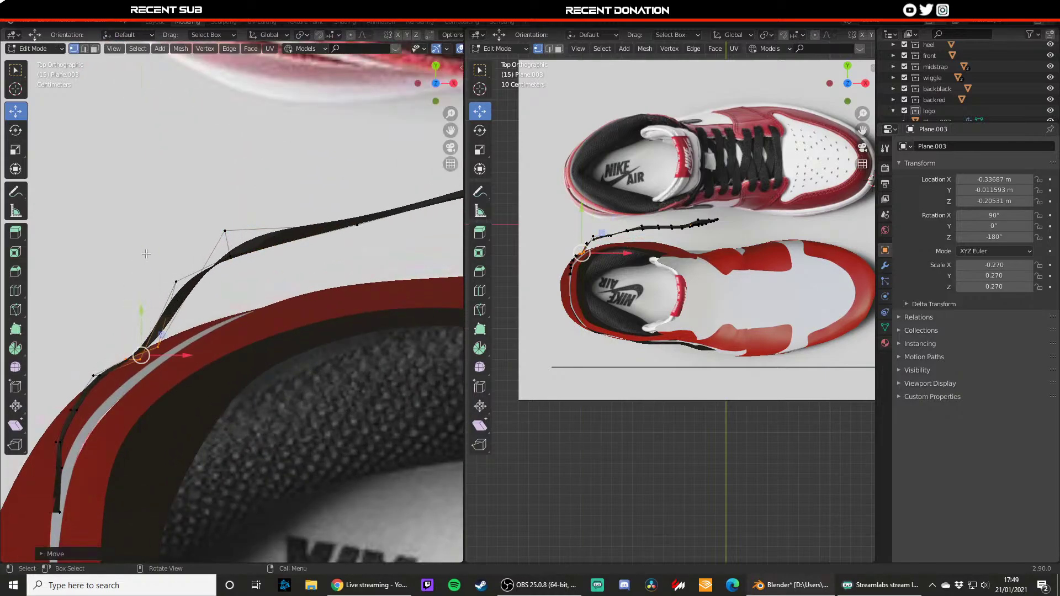
pyautogui.moveTo(149, 269); pyautogui.dragTo(204, 334)
pyautogui.moveTo(177, 248); pyautogui.dragTo(190, 308)
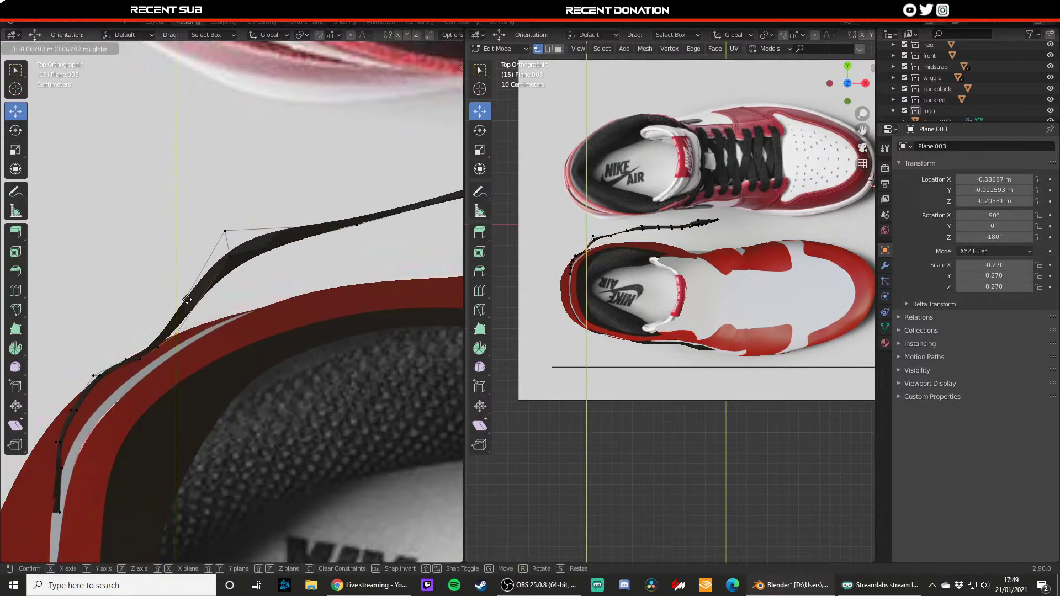
pyautogui.click(180, 305)
# - Readjust the vertex group nearer the heel slightly outward along Y to smooth the bend
pyautogui.moveTo(165, 365); pyautogui.dragTo(165, 365)
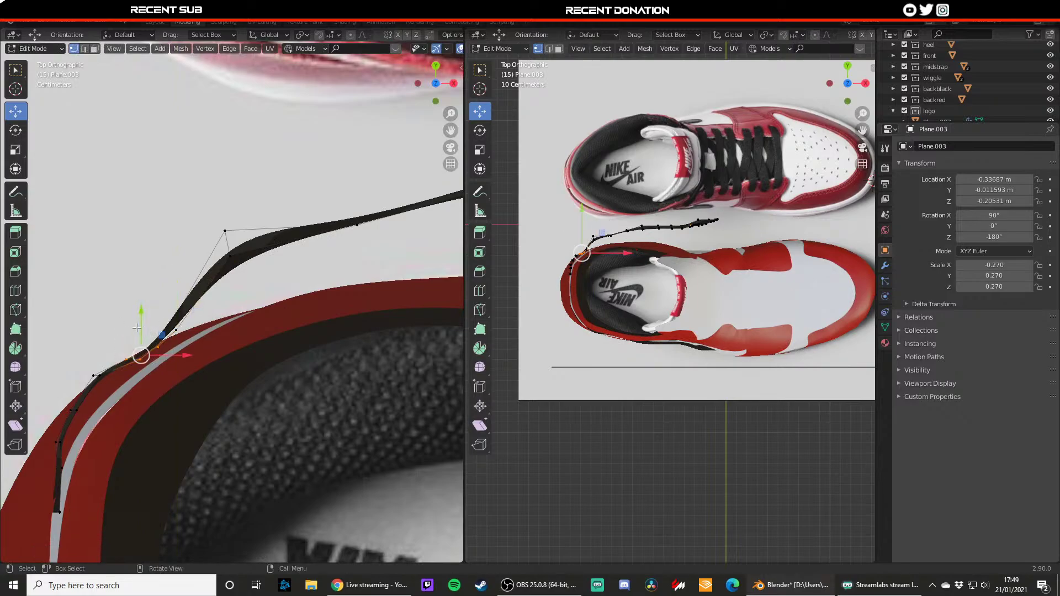
pyautogui.press('g')
pyautogui.press('y')
pyautogui.click(136, 321)
# - Box-select the protruding vertices farther along the swoosh copy and move them about 0.084 m along Y toward the shoe
pyautogui.click(182, 330)
pyautogui.press('b')
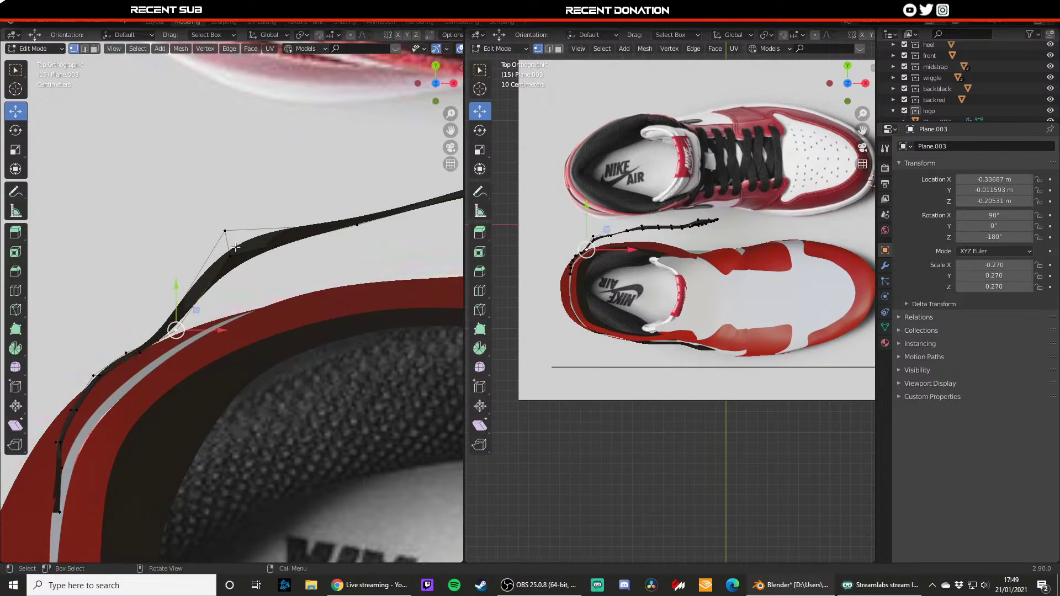
pyautogui.moveTo(235, 248); pyautogui.dragTo(216, 221)
pyautogui.press('g')
pyautogui.press('y')
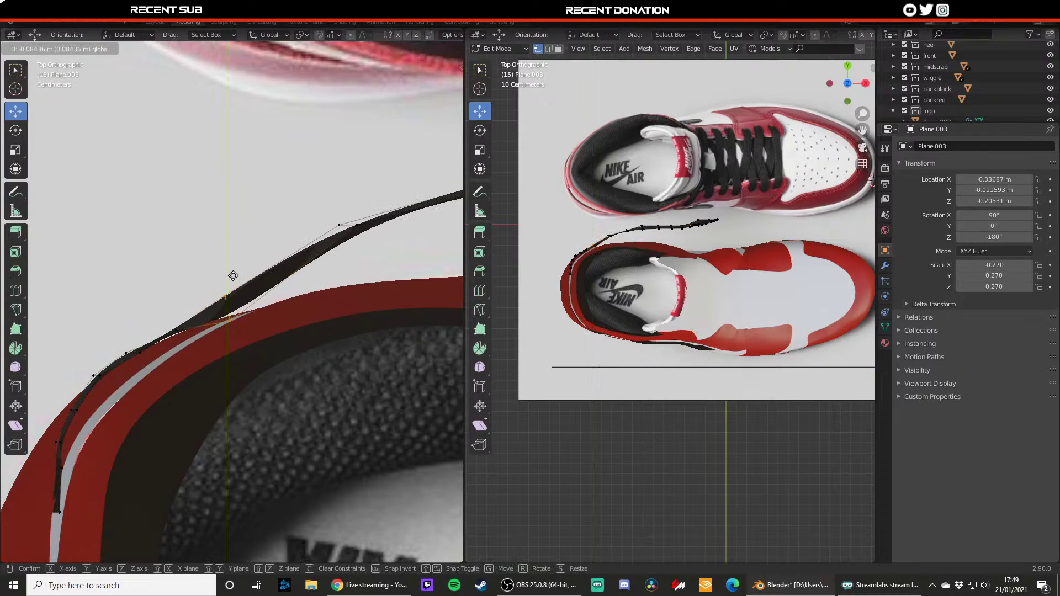
pyautogui.click(233, 276)
# - Move the two vertex groups just past the heel bend along Y until the swoosh copy meets the shoe's side
pyautogui.click(173, 314)
pyautogui.press('g')
pyautogui.press('y')
pyautogui.click(173, 317)
pyautogui.click(224, 278)
pyautogui.press('g')
pyautogui.press('y')
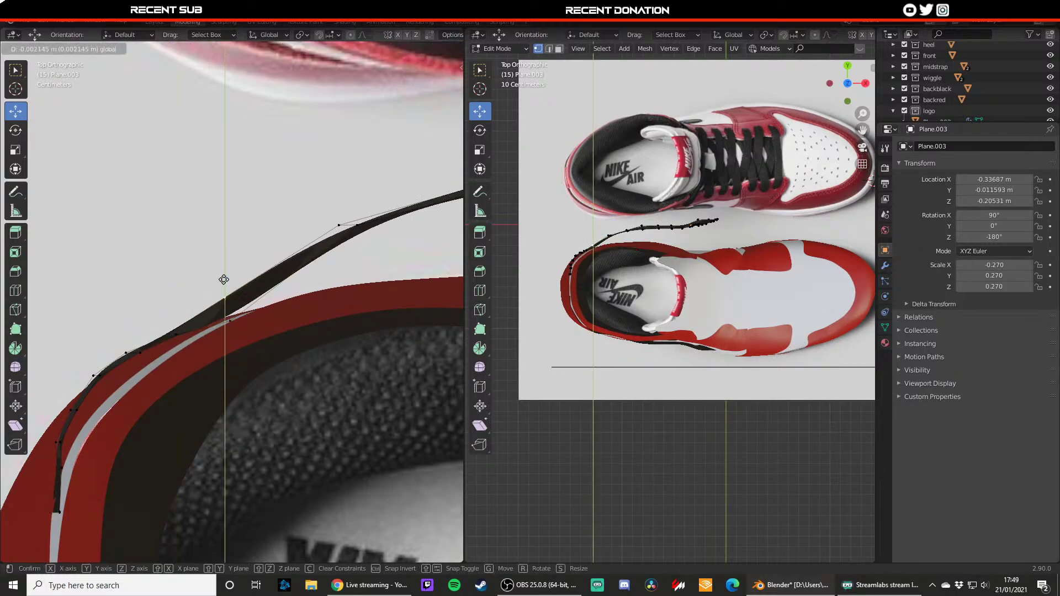
pyautogui.click(225, 309)
pyautogui.moveTo(224, 312); pyautogui.dragTo(332, 241, button='middle')
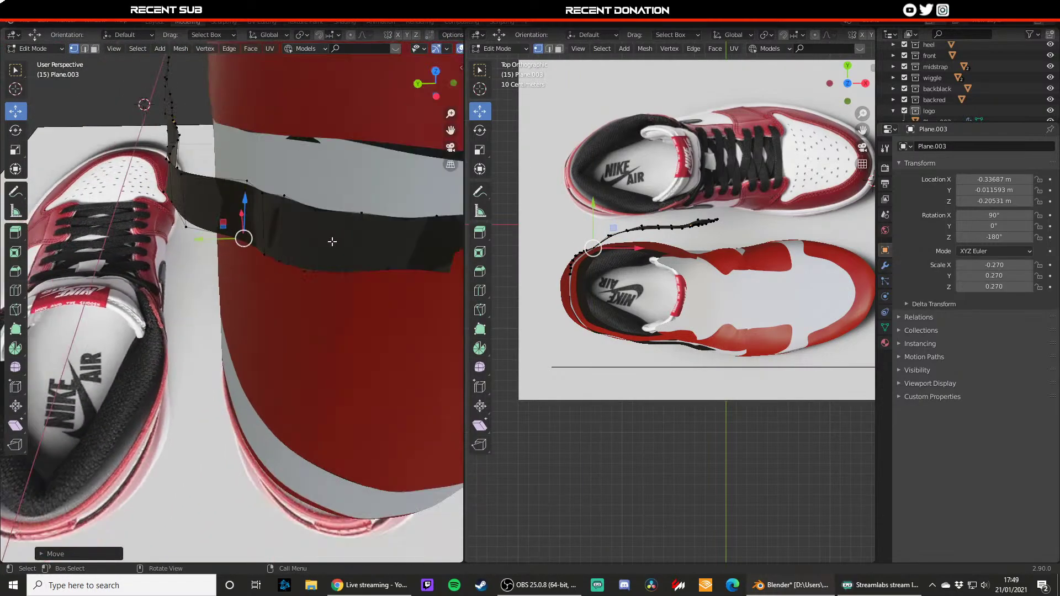
# - Box-select the next protruding vertex group in the top view and move it along Y onto the shoe's outline
pyautogui.press('KP_7')
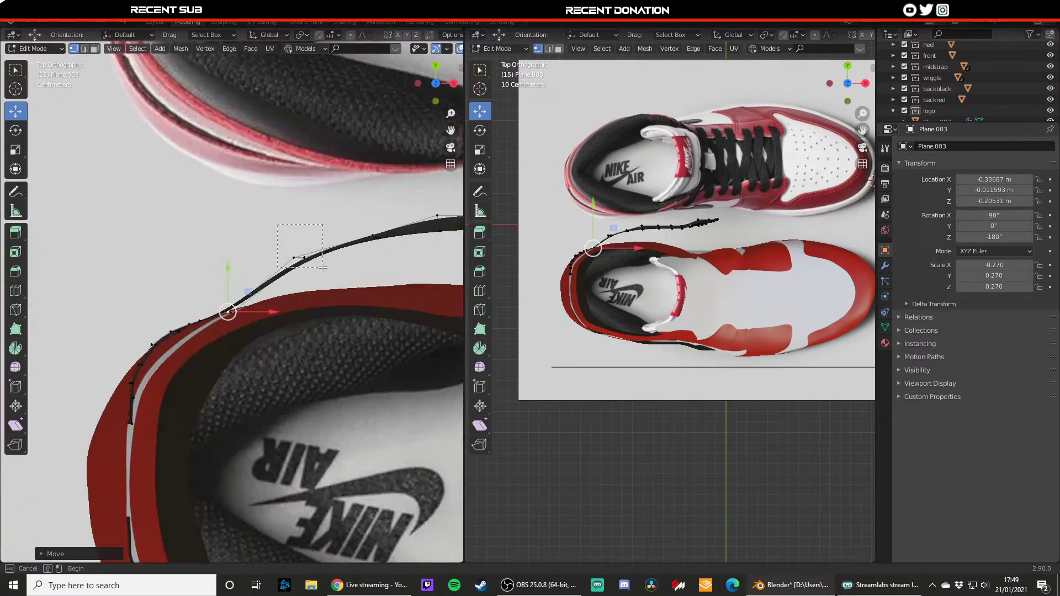
pyautogui.moveTo(323, 268); pyautogui.dragTo(324, 270)
pyautogui.moveTo(301, 236); pyautogui.dragTo(301, 270)
pyautogui.keyDown('shift'); pyautogui.moveTo(359, 254); pyautogui.dragTo(286, 250, button='middle'); pyautogui.keyUp('shift')
pyautogui.moveTo(268, 247); pyautogui.dragTo(222, 261)
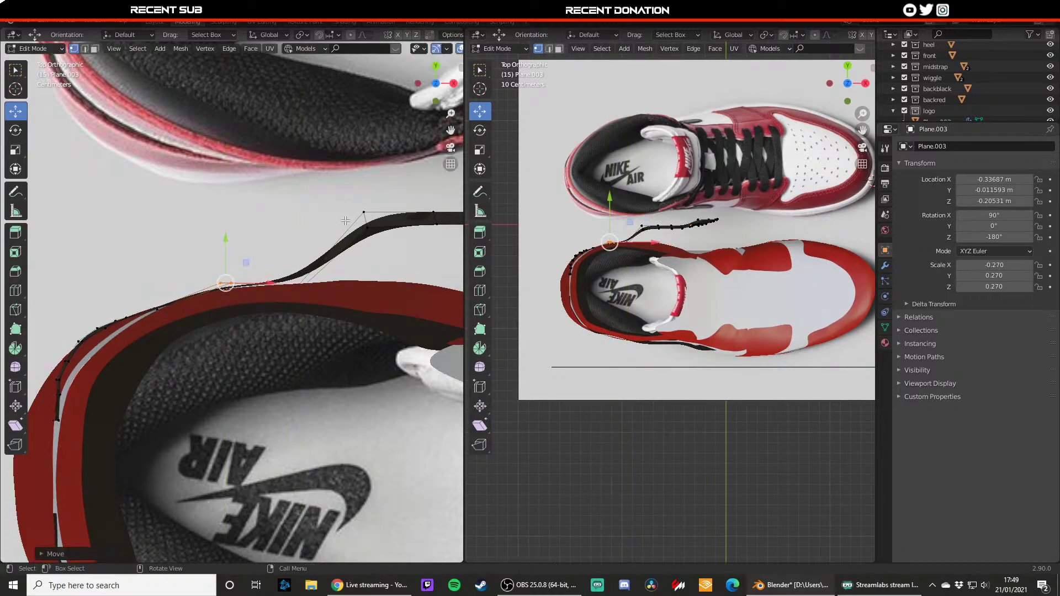
# - Move the following two vertex groups along the swoosh's thin section along Y to the shoe's outline and inspect the fit
pyautogui.click(364, 211)
pyautogui.moveTo(364, 196); pyautogui.dragTo(365, 266)
pyautogui.keyDown('shift'); pyautogui.moveTo(365, 266); pyautogui.dragTo(257, 260, button='middle'); pyautogui.keyUp('shift')
pyautogui.moveTo(317, 199); pyautogui.dragTo(326, 255)
pyautogui.moveTo(325, 262); pyautogui.dragTo(264, 299, button='middle')
pyautogui.press('Tab')
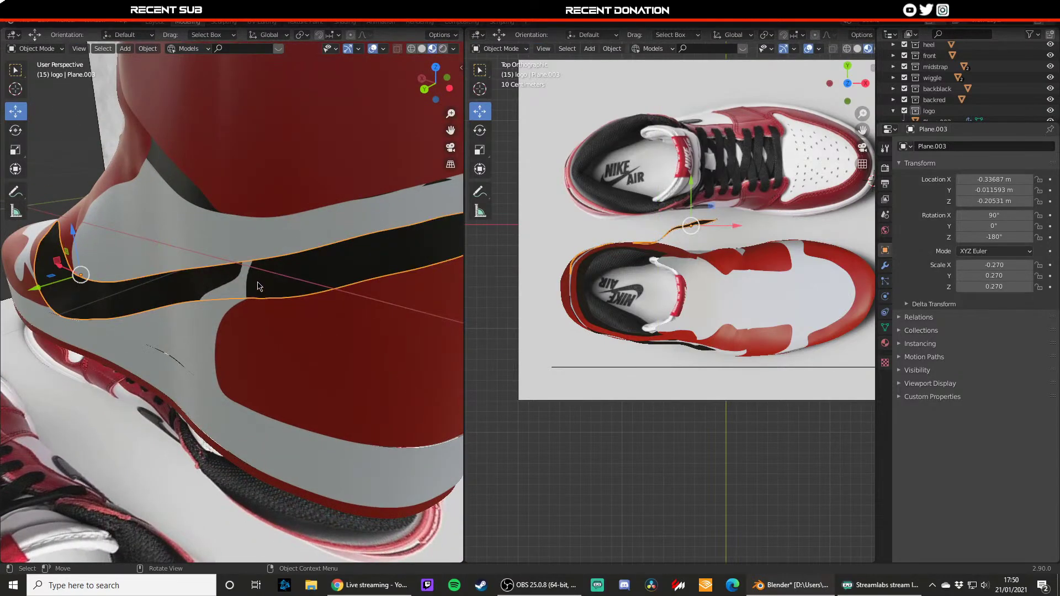
# - Lower the next vertex group to the shoe, and move the remaining wide end of the swoosh about 0.23 m along Y
pyautogui.press('Tab')
pyautogui.press('KP_7')
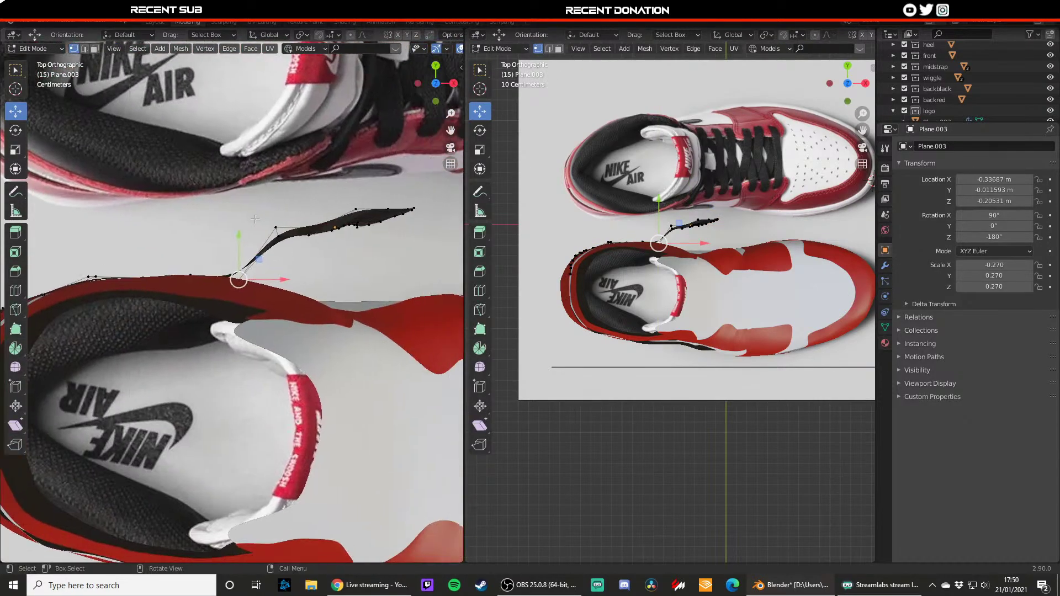
pyautogui.moveTo(277, 213); pyautogui.dragTo(279, 263)
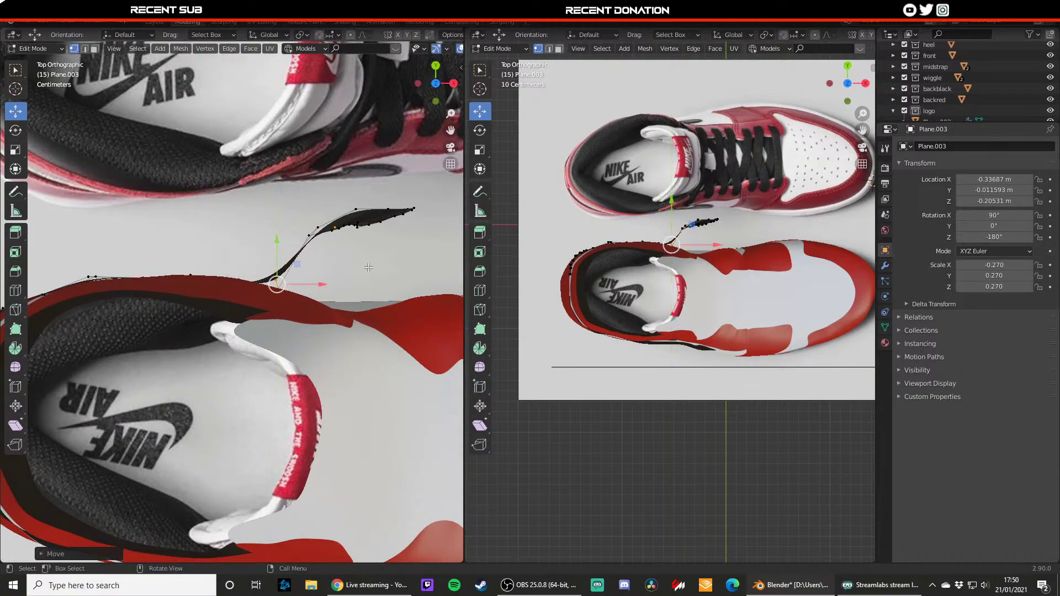
pyautogui.moveTo(306, 189); pyautogui.dragTo(317, 206)
pyautogui.press('g')
pyautogui.press('y')
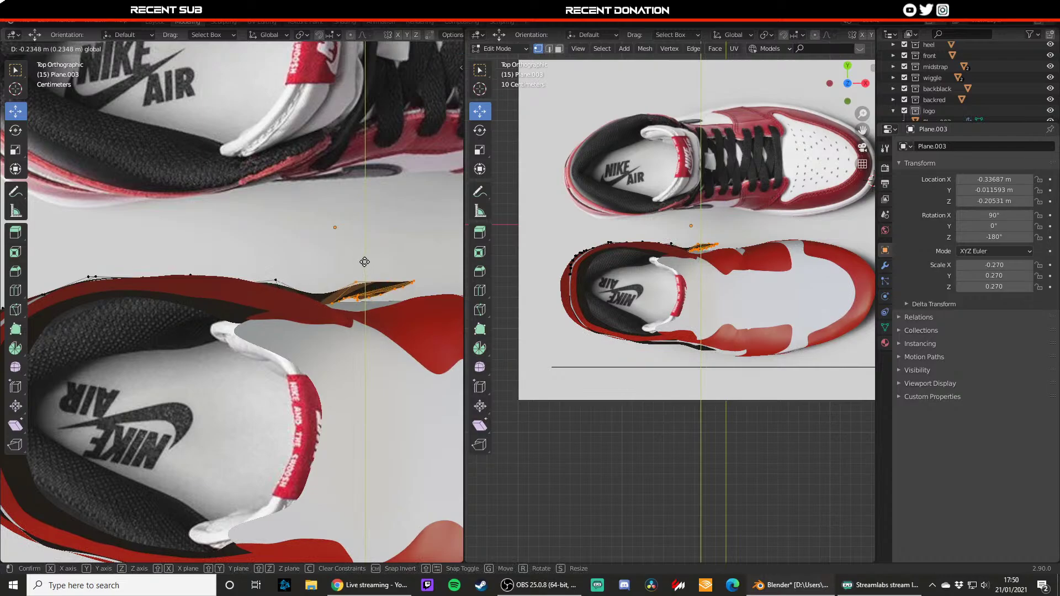
pyautogui.click(368, 258)
# - Move the sunken vertices at the gap in the swoosh's thin section outward along Y so the band is continuous
pyautogui.moveTo(265, 287); pyautogui.dragTo(324, 208, button='middle')
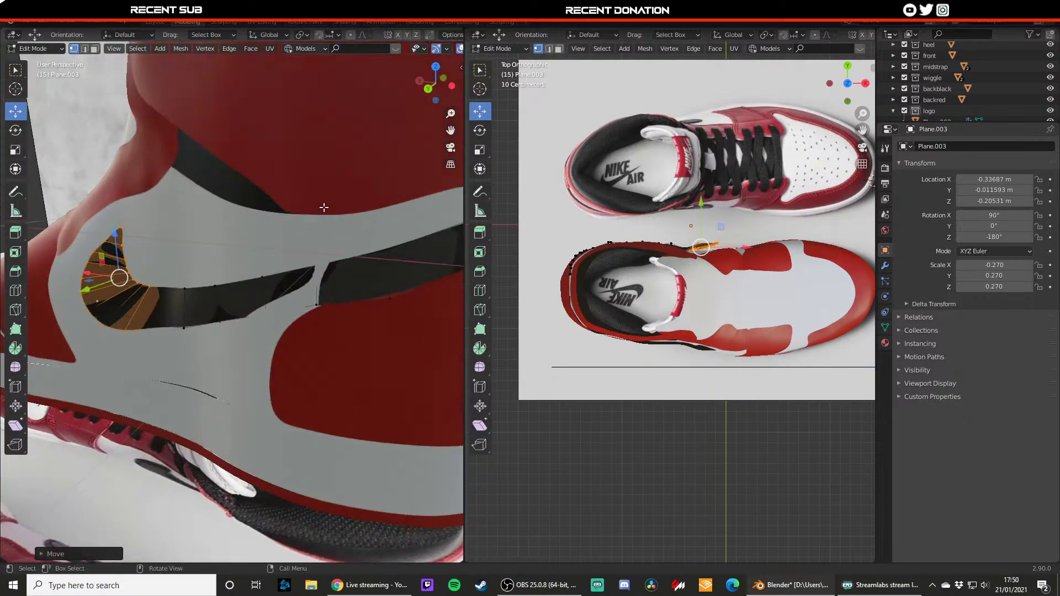
pyautogui.scroll(2, 322, 215)
pyautogui.hotkey('alt', 'z')
pyautogui.hotkey('alt', 'z')
pyautogui.click(369, 247)
pyautogui.moveTo(368, 249); pyautogui.dragTo(299, 328, button='middle')
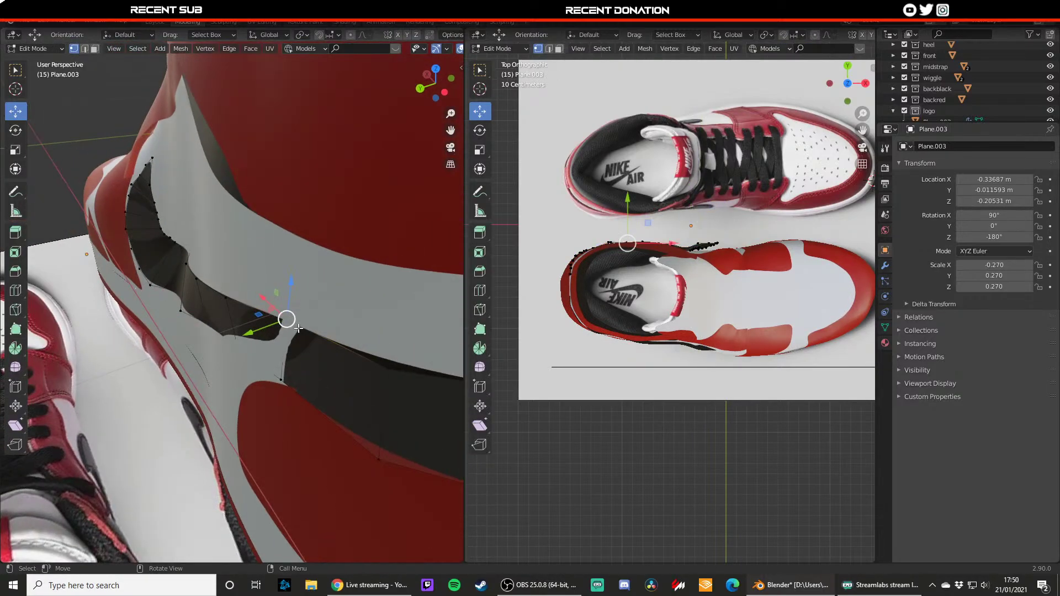
pyautogui.moveTo(251, 332); pyautogui.dragTo(247, 334)
pyautogui.click(280, 380)
pyautogui.moveTo(247, 395); pyautogui.dragTo(245, 396)
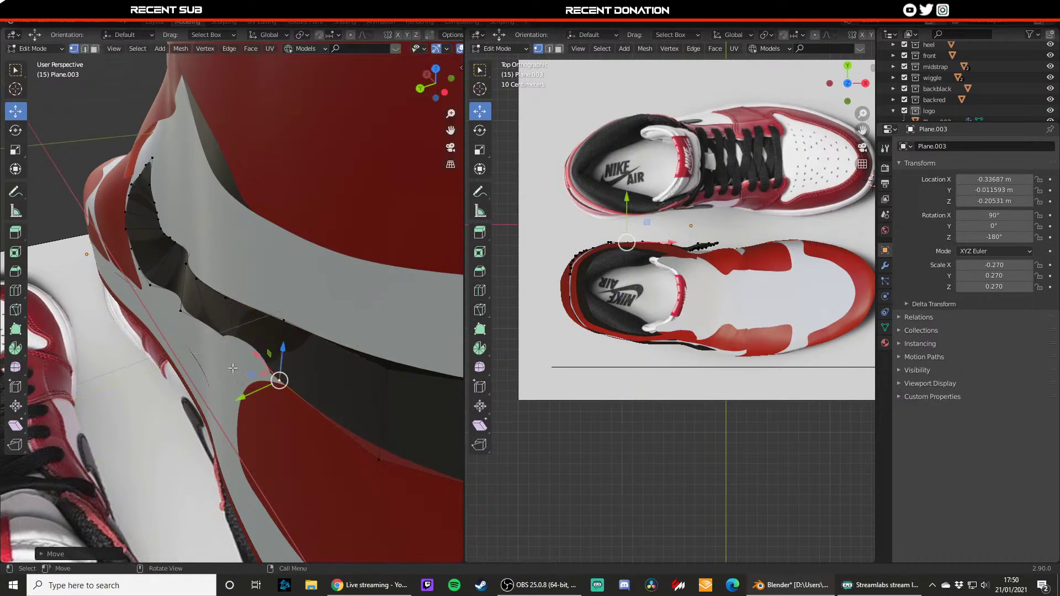
pyautogui.click(232, 363)
pyautogui.moveTo(200, 364); pyautogui.dragTo(203, 361)
# - Reposition the protruding vertices on the front edge of the swoosh's wide end along Y against the shoe
pyautogui.moveTo(207, 359); pyautogui.dragTo(258, 321, button='middle')
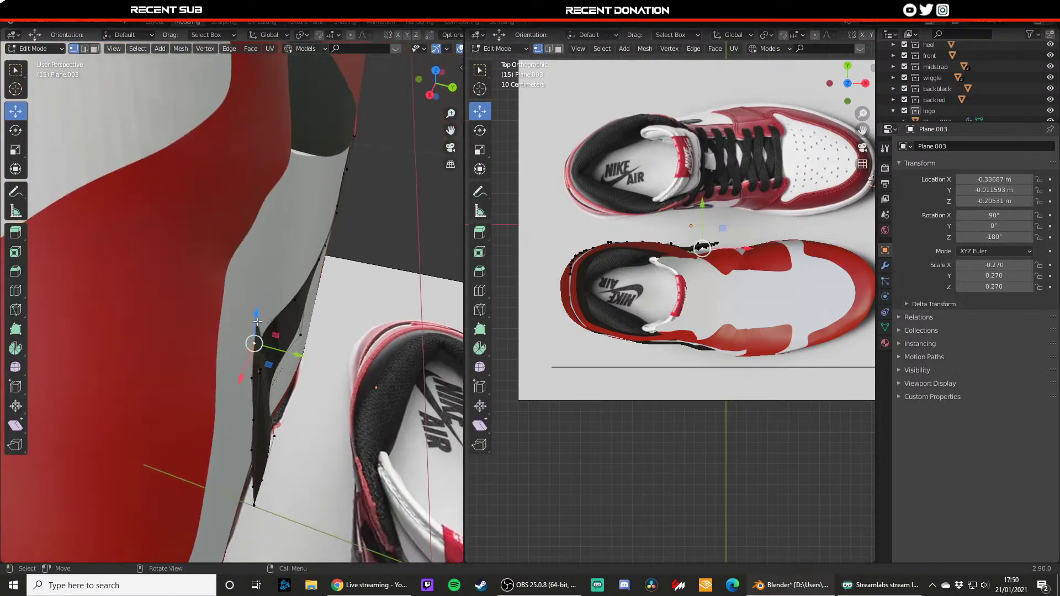
pyautogui.moveTo(281, 328); pyautogui.dragTo(227, 311)
pyautogui.hotkey('ctrl', 'z')
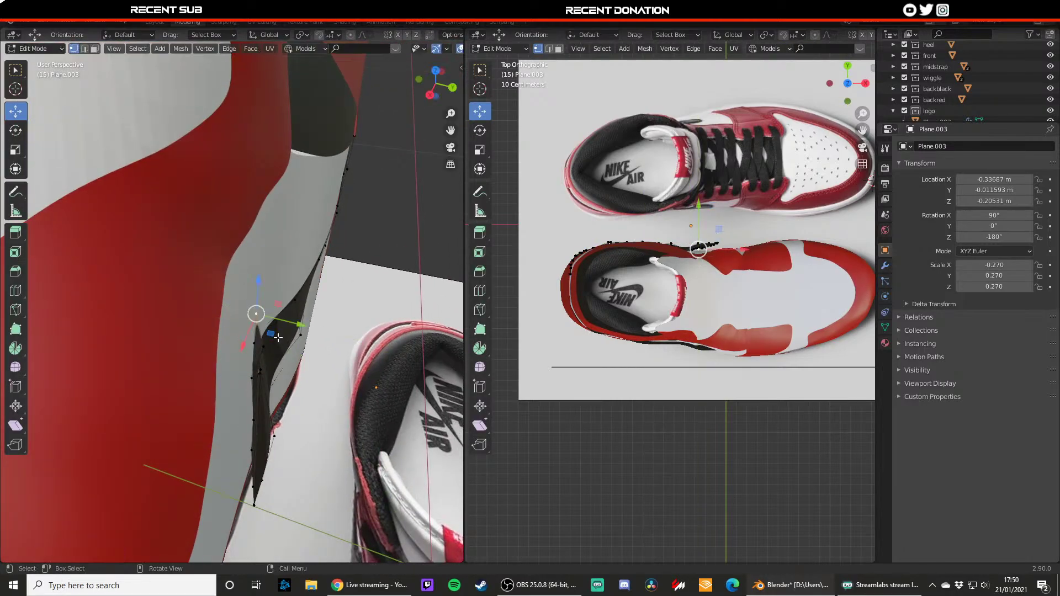
pyautogui.moveTo(240, 326); pyautogui.dragTo(212, 343, button='middle')
pyautogui.moveTo(249, 364); pyautogui.dragTo(231, 346)
pyautogui.click(209, 364)
pyautogui.click(229, 368)
pyautogui.click(206, 319)
pyautogui.click(195, 390)
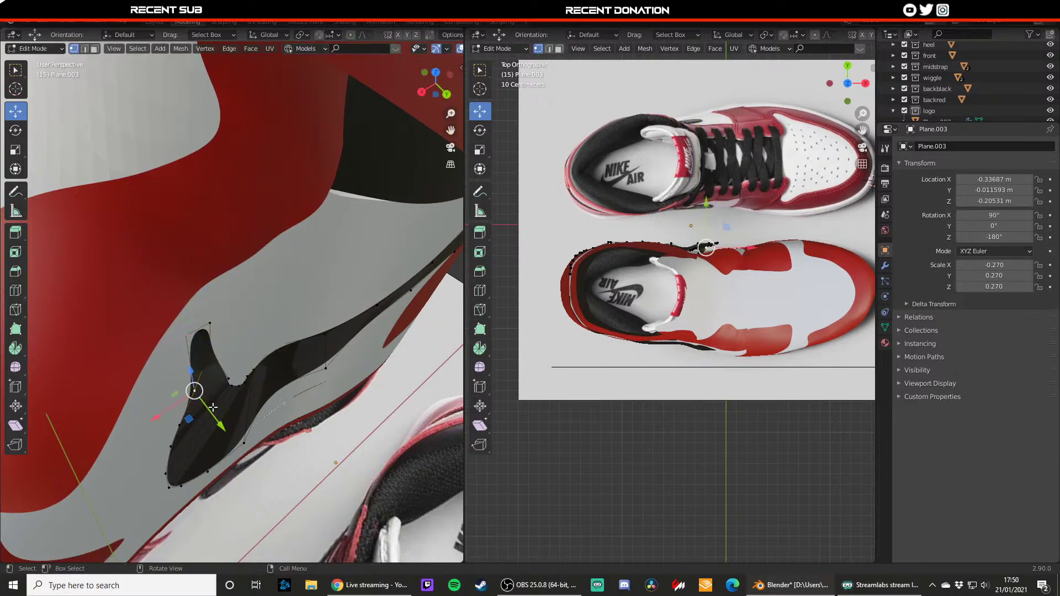
pyautogui.moveTo(207, 409); pyautogui.dragTo(177, 377)
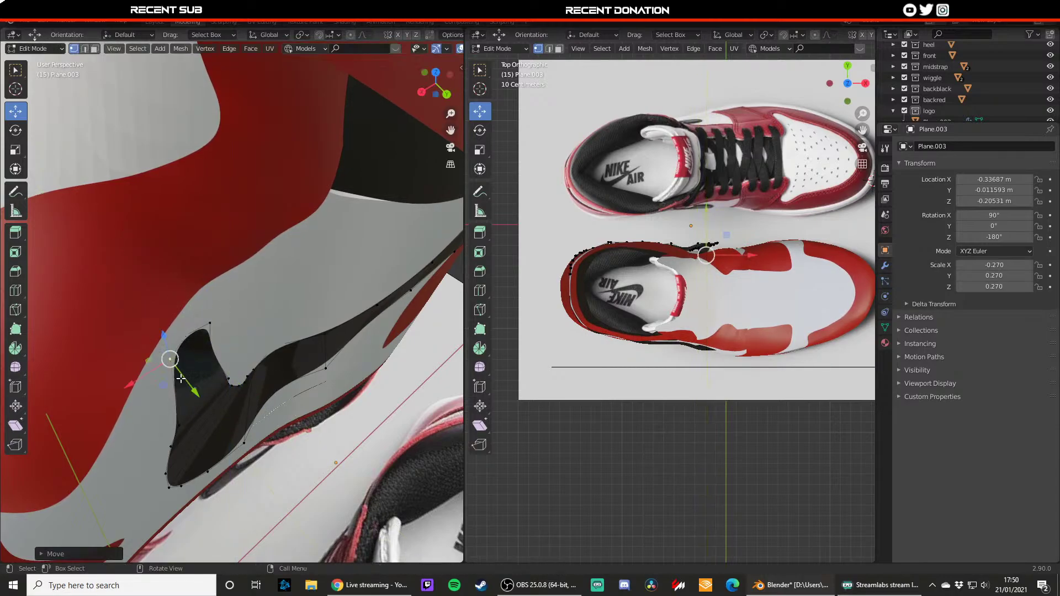
# - Move two protruding vertices near the inner corner of the swoosh's hook along Y toward the shoe
pyautogui.click(228, 382)
pyautogui.moveTo(243, 374); pyautogui.dragTo(173, 346, button='middle')
pyautogui.moveTo(129, 360); pyautogui.dragTo(170, 345)
pyautogui.click(102, 302)
pyautogui.moveTo(65, 310); pyautogui.dragTo(155, 366)
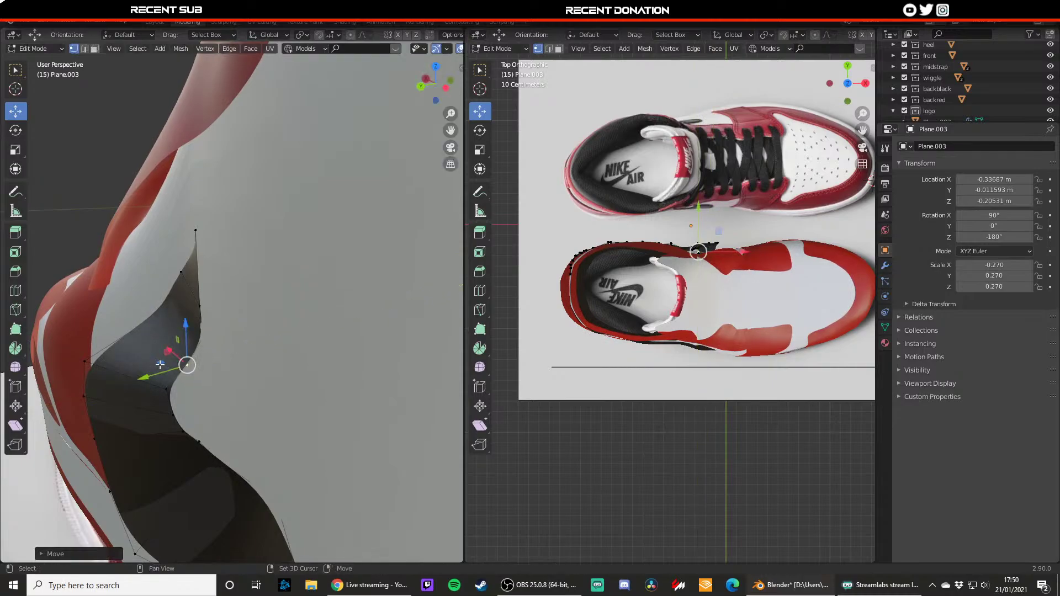
pyautogui.moveTo(155, 366); pyautogui.dragTo(169, 362, button='middle')
# - Adjust the neighbouring vertices around the hook's curve along Y so they follow the shoe's surface
pyautogui.click(115, 355)
pyautogui.moveTo(78, 363); pyautogui.dragTo(145, 347)
pyautogui.moveTo(145, 346); pyautogui.dragTo(220, 426, button='middle')
pyautogui.moveTo(213, 439); pyautogui.dragTo(195, 424)
pyautogui.moveTo(196, 423); pyautogui.dragTo(191, 368, button='middle')
pyautogui.click(219, 388)
pyautogui.moveTo(182, 392); pyautogui.dragTo(212, 380)
pyautogui.moveTo(212, 380); pyautogui.dragTo(219, 368, button='middle')
# - Reposition two more vertices on the inner curve of the hook to smooth its transition into the thin section
pyautogui.click(234, 344)
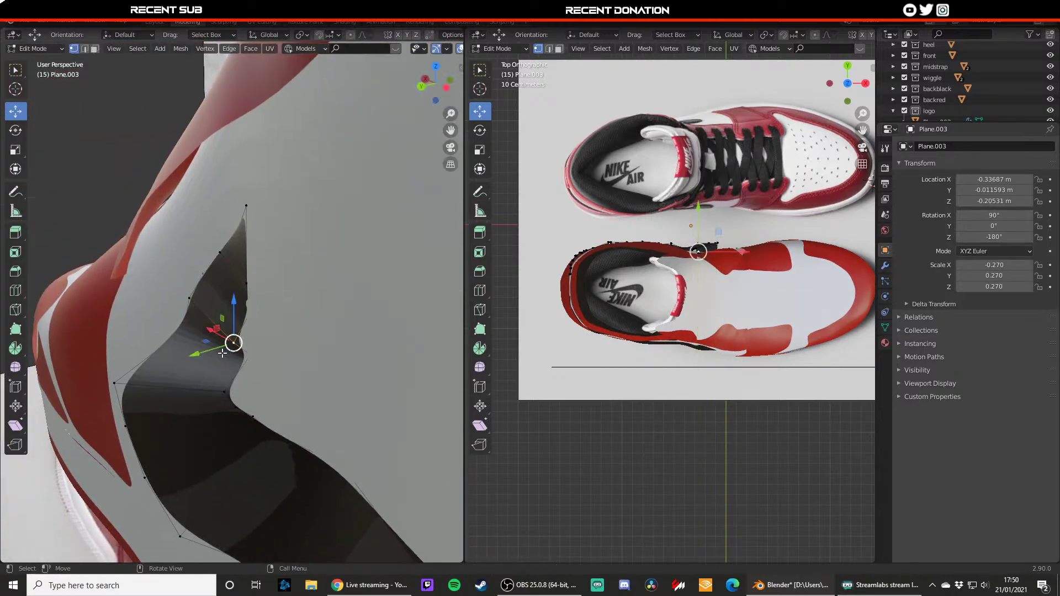
pyautogui.moveTo(219, 350); pyautogui.dragTo(216, 325)
pyautogui.moveTo(216, 325); pyautogui.dragTo(219, 317, button='middle')
pyautogui.click(228, 378)
pyautogui.moveTo(200, 391)
pyautogui.mouseDown()
pyautogui.moveTo(237, 375)
pyautogui.moveTo(223, 356)
pyautogui.mouseUp()
# - Locate the hidden hook vertices in wireframe display and move the outer-edge vertex about 0.007 m outward along Y
pyautogui.click(254, 342)
pyautogui.press('z')
pyautogui.click(188, 350)
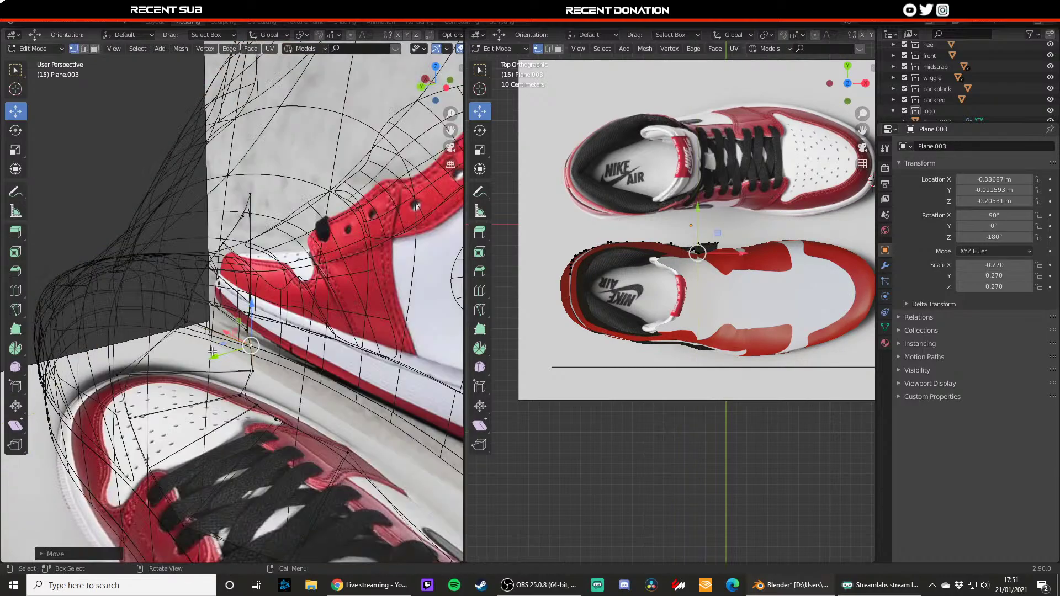
pyautogui.hotkey('shift', 'z')
pyautogui.press('g')
pyautogui.press('y')
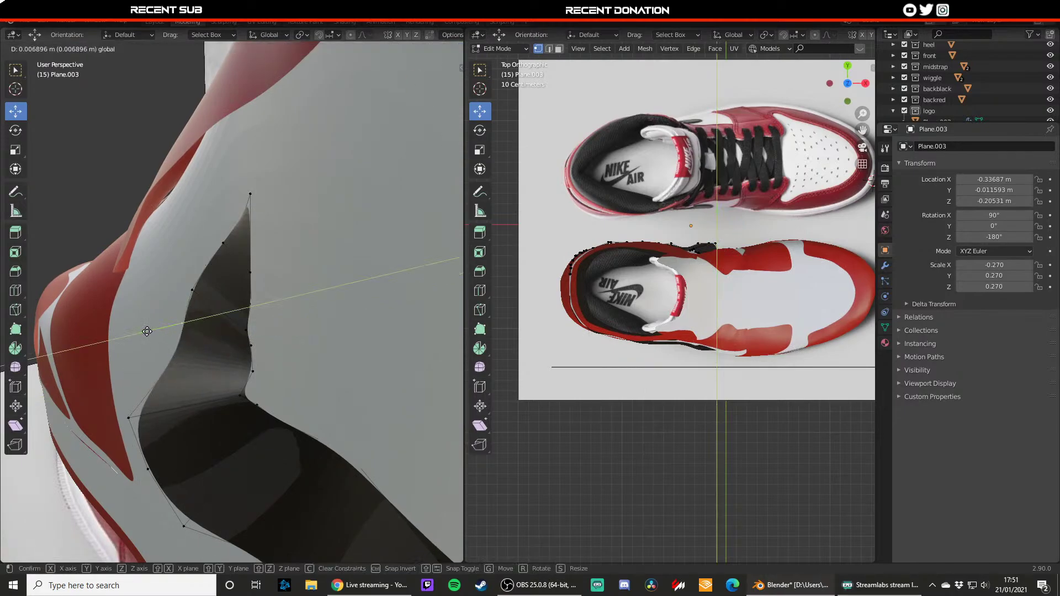
pyautogui.moveTo(147, 331); pyautogui.dragTo(146, 332)
pyautogui.moveTo(197, 352); pyautogui.dragTo(190, 381, button='middle')
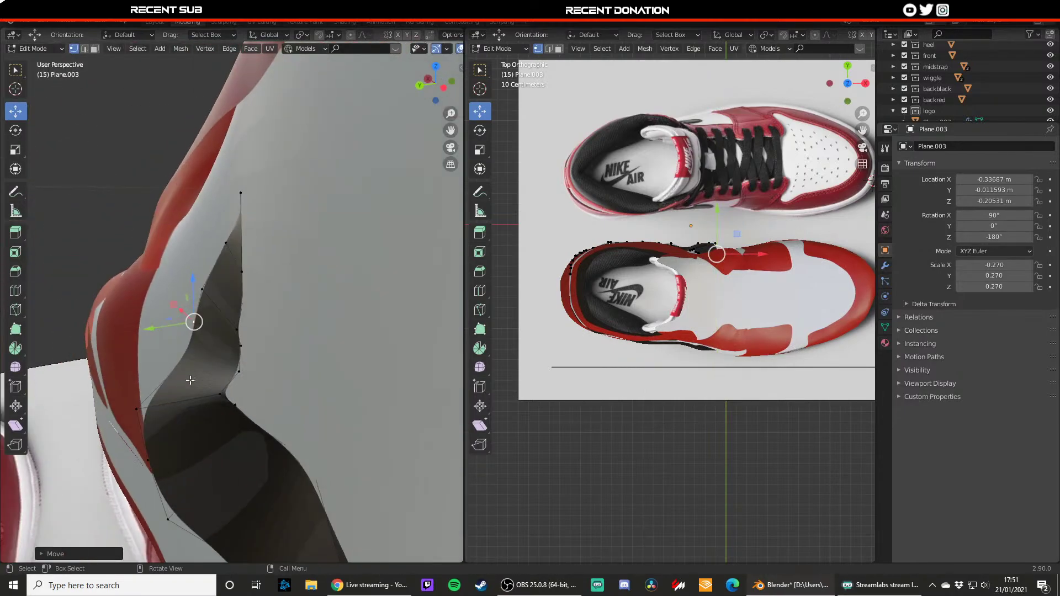
# - Move the vertices at the swoosh's inner bend along Y to straighten the crease against the shoe
pyautogui.click(220, 393)
pyautogui.press('g')
pyautogui.press('y')
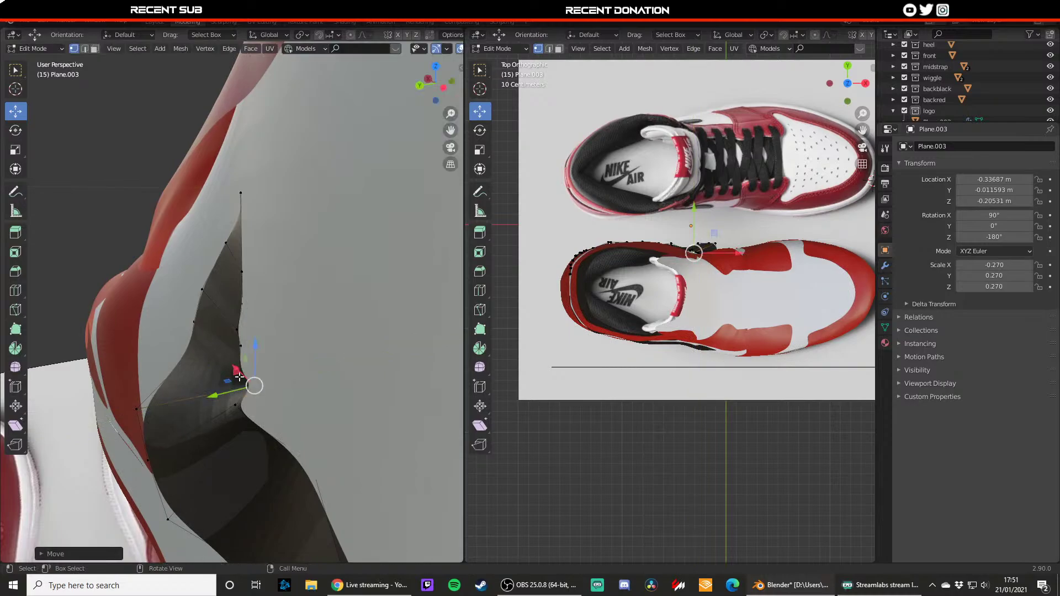
pyautogui.moveTo(216, 376); pyautogui.dragTo(232, 423)
pyautogui.click(253, 386)
pyautogui.press('g')
pyautogui.press('y')
# - Move the next two upper-edge vertices toward the heel along Y, the last one about 0.007 m outward
pyautogui.click(250, 423)
pyautogui.press('g')
pyautogui.press('y')
pyautogui.click(306, 468)
pyautogui.moveTo(279, 472); pyautogui.dragTo(272, 474)
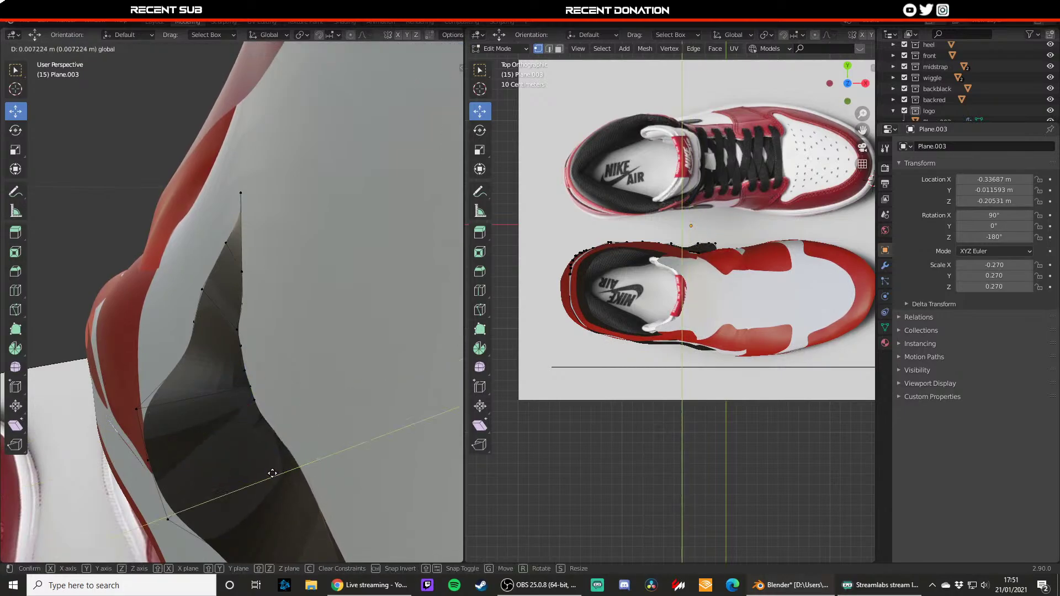
pyautogui.click(266, 473)
# - Move the protruding vertices on the lower front edge of the swoosh's wide end along Y toward the shoe
pyautogui.click(136, 409)
pyautogui.press('g')
pyautogui.press('y')
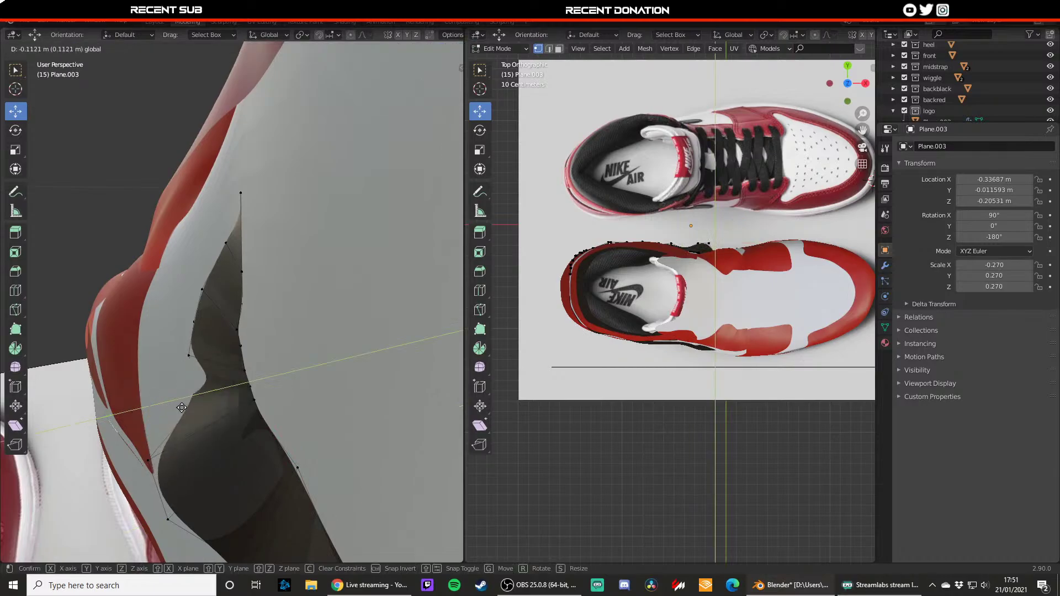
pyautogui.click(149, 411)
pyautogui.moveTo(177, 449); pyautogui.dragTo(310, 460, button='middle')
pyautogui.moveTo(299, 482); pyautogui.dragTo(243, 480)
pyautogui.click(225, 477)
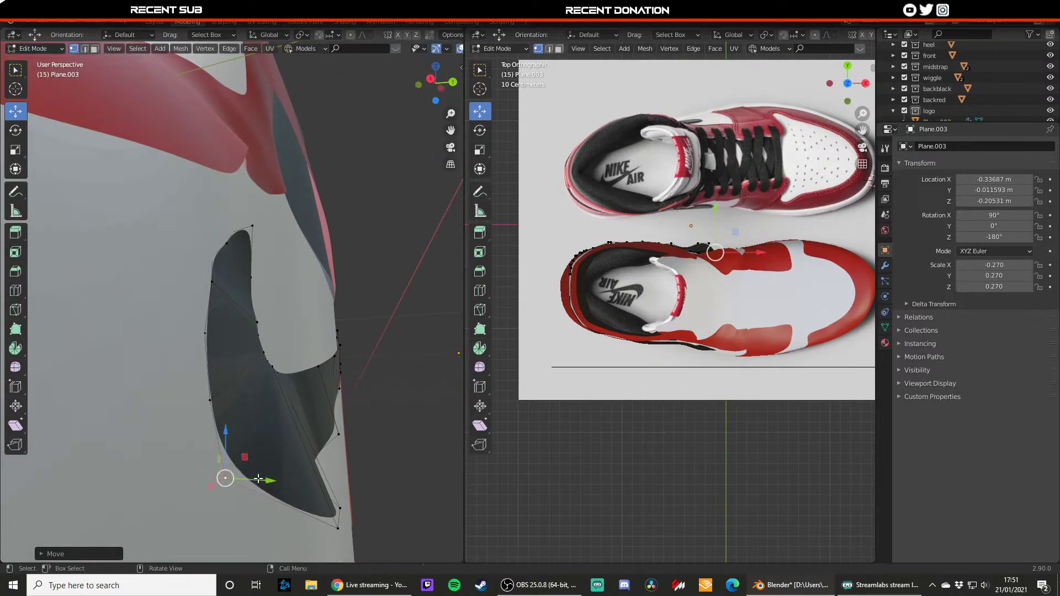
# - Move the two protruding vertices at the bottom of the swoosh's wide end along Y onto the shoe
pyautogui.click(338, 528)
pyautogui.press('g')
pyautogui.press('y')
pyautogui.moveTo(264, 520); pyautogui.dragTo(280, 522)
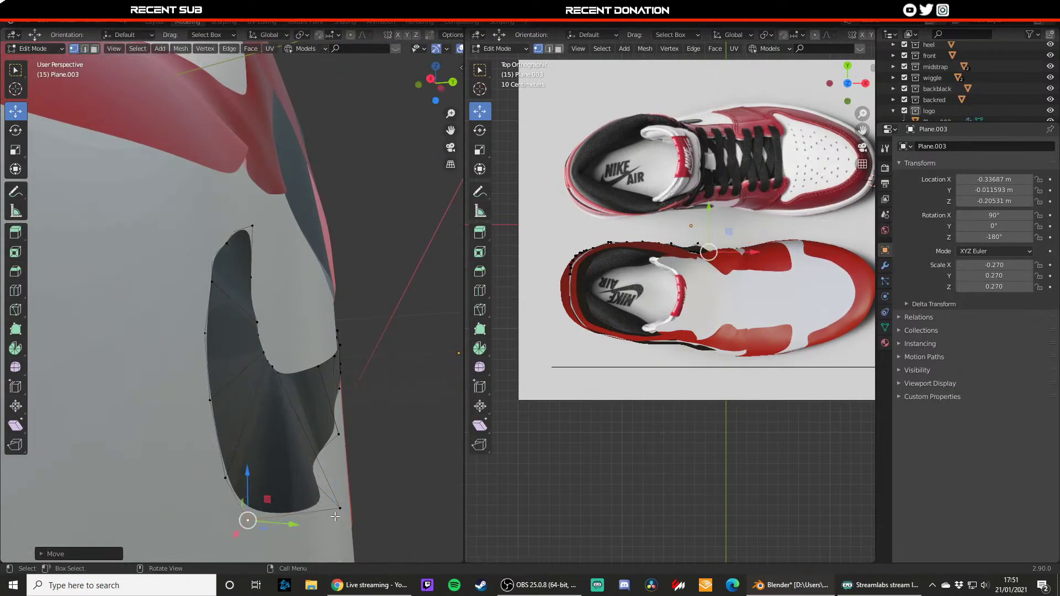
pyautogui.click(340, 508)
pyautogui.moveTo(377, 511); pyautogui.dragTo(306, 505)
pyautogui.moveTo(318, 476); pyautogui.dragTo(282, 480, button='middle')
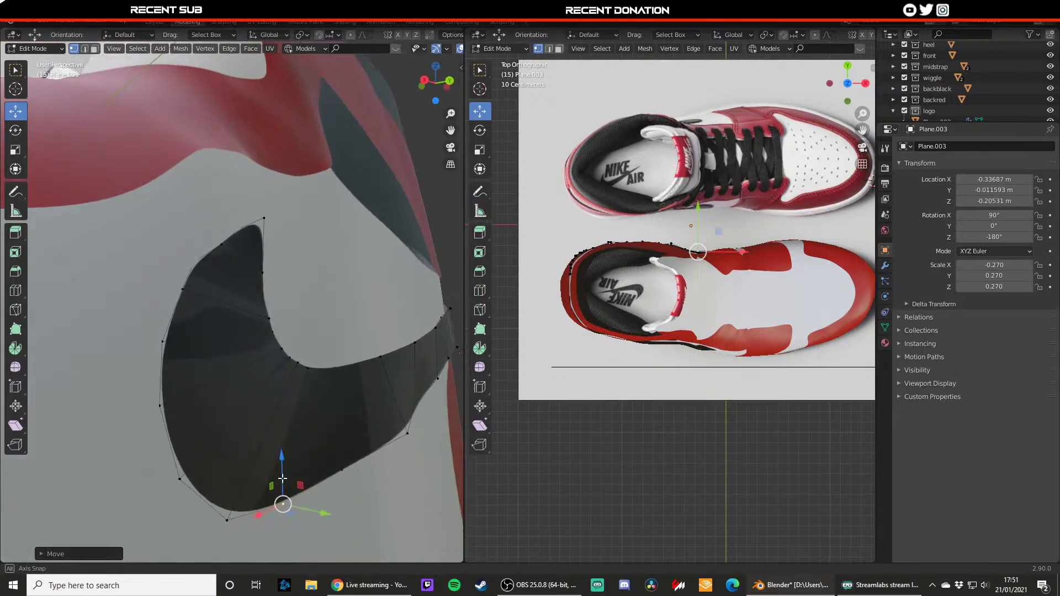
# - Adjust the two lower-edge vertices between the wide end and the thin section along Y and inspect the swoosh
pyautogui.click(407, 435)
pyautogui.moveTo(437, 437); pyautogui.dragTo(398, 435)
pyautogui.press('Tab')
pyautogui.press('Tab')
pyautogui.click(342, 471)
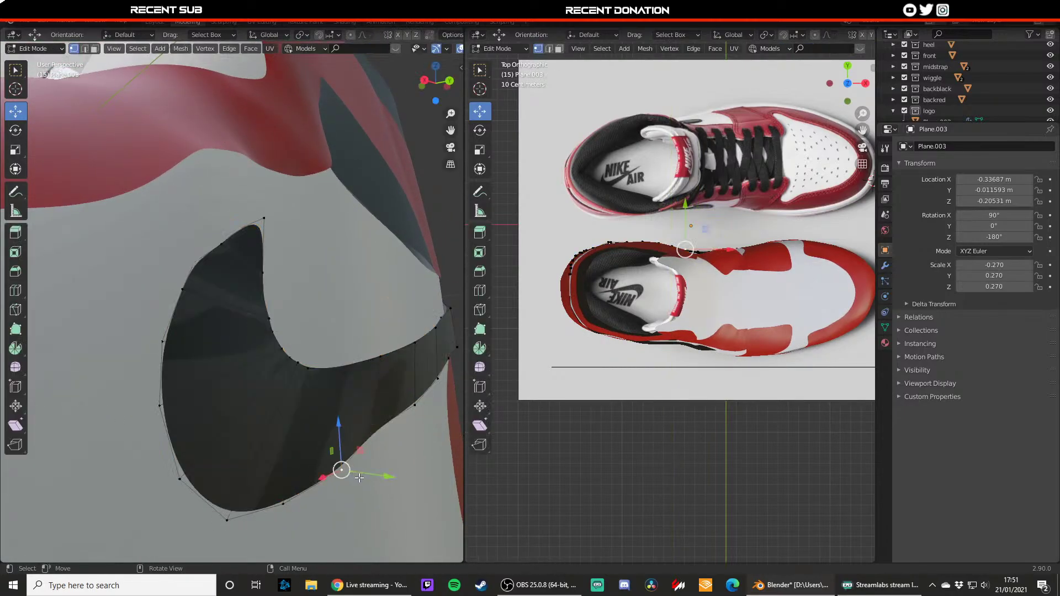
pyautogui.moveTo(358, 474); pyautogui.dragTo(351, 470)
pyautogui.press('Tab')
# - Move two upper-edge vertices of the swoosh's thin section along Y, the one nearer the wide end by about 0.015 m
pyautogui.moveTo(333, 460); pyautogui.dragTo(265, 402, button='middle')
pyautogui.scroll(-3, 310, 400)
pyautogui.click(234, 365)
pyautogui.click(271, 427)
pyautogui.press('Tab')
pyautogui.press('g')
pyautogui.press('y')
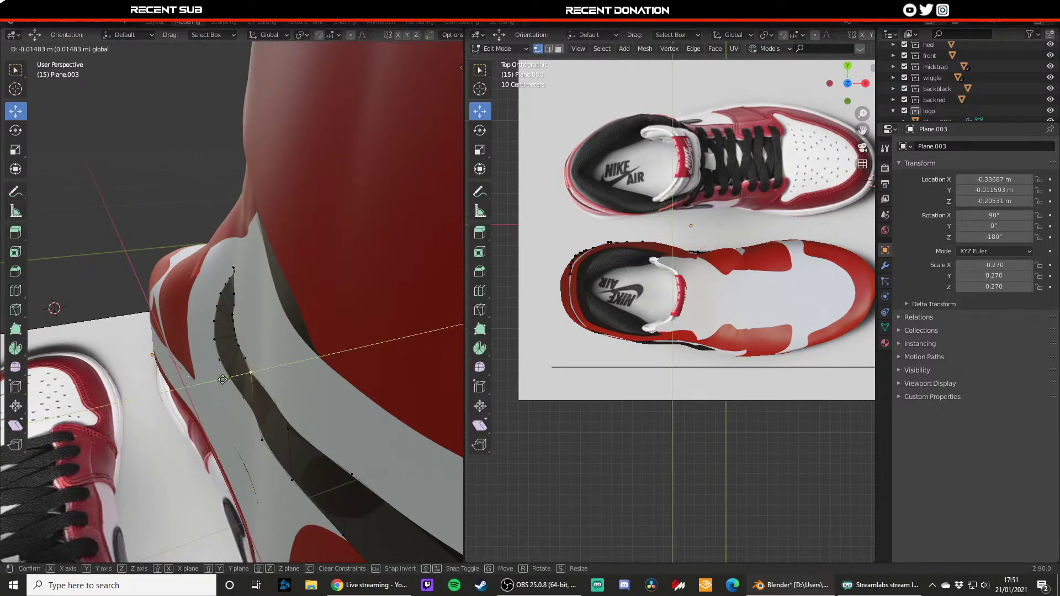
pyautogui.click(228, 378)
pyautogui.click(270, 395)
pyautogui.press('g')
pyautogui.press('y')
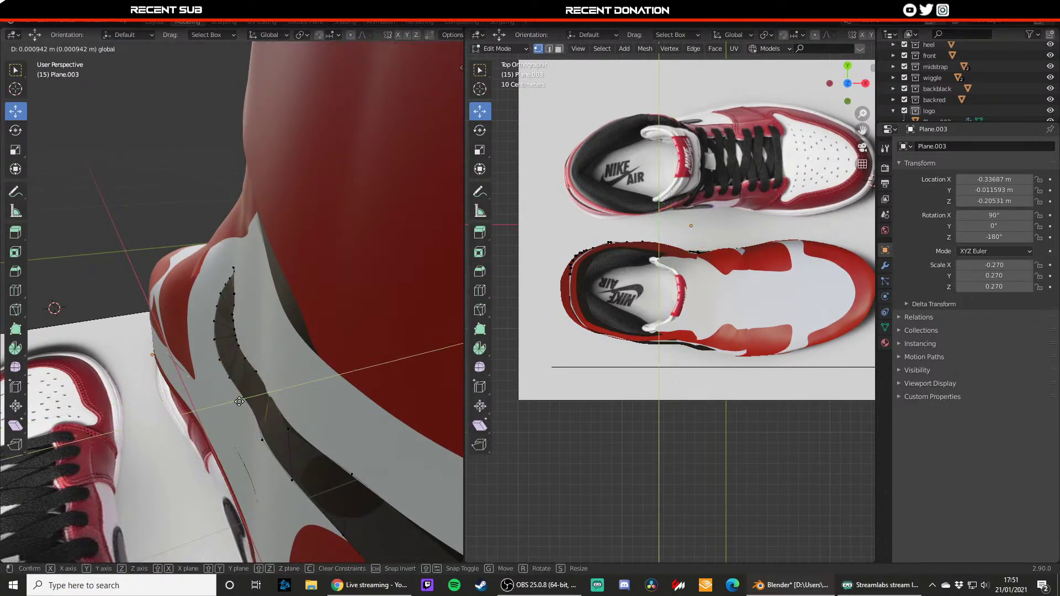
pyautogui.click(275, 389)
# - Readjust the thin section's vertex along Y with all panels in Edit Mode together, and save the file
pyautogui.press('Tab')
pyautogui.press('a')
pyautogui.scroll(-3, 277, 387)
pyautogui.scroll(-3, 278, 386)
pyautogui.moveTo(277, 386); pyautogui.dragTo(177, 390, button='middle')
pyautogui.scroll(4, 271, 387)
pyautogui.press('Tab')
pyautogui.press('g')
pyautogui.press('y')
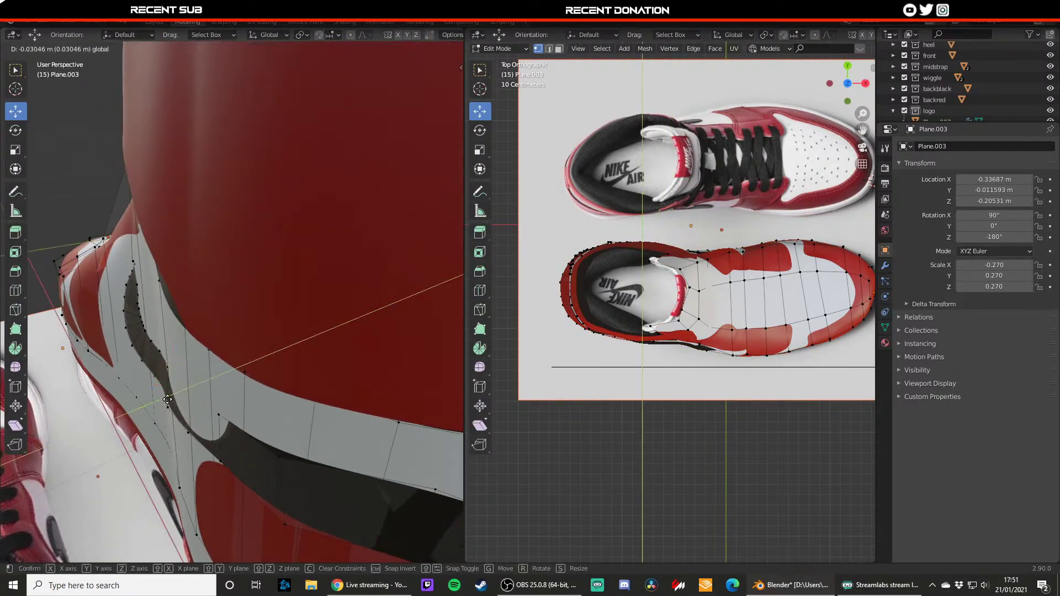
pyautogui.click(177, 386)
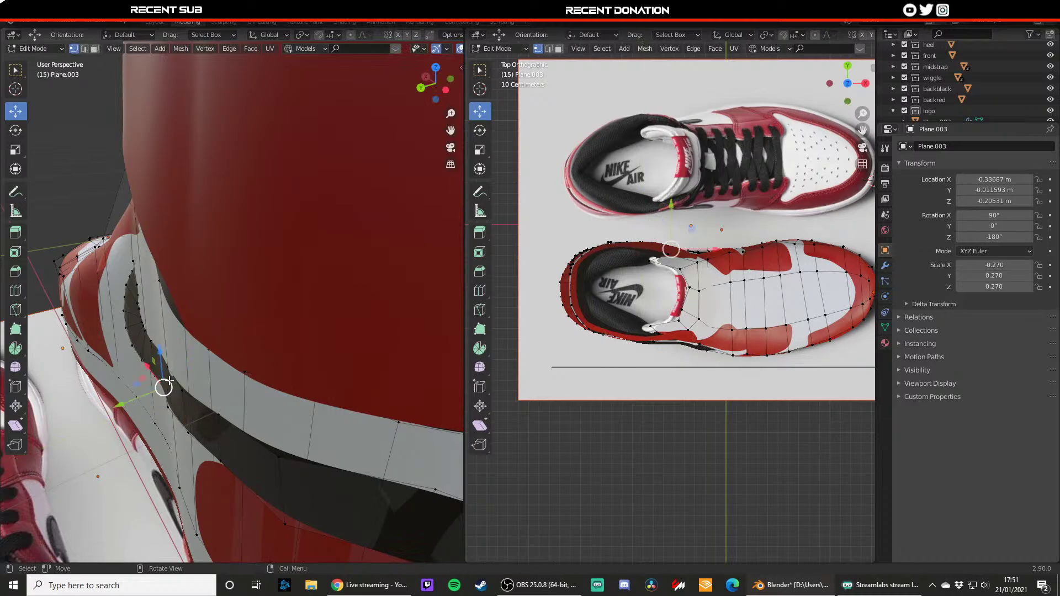
pyautogui.moveTo(164, 386); pyautogui.dragTo(190, 385, button='middle')
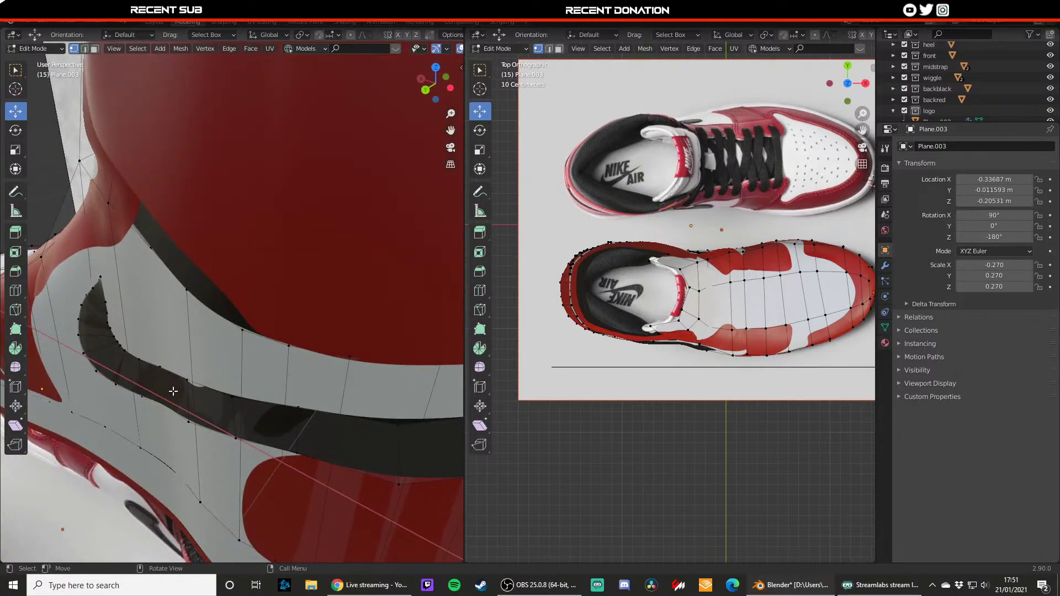
pyautogui.hotkey('ctrl', 's')
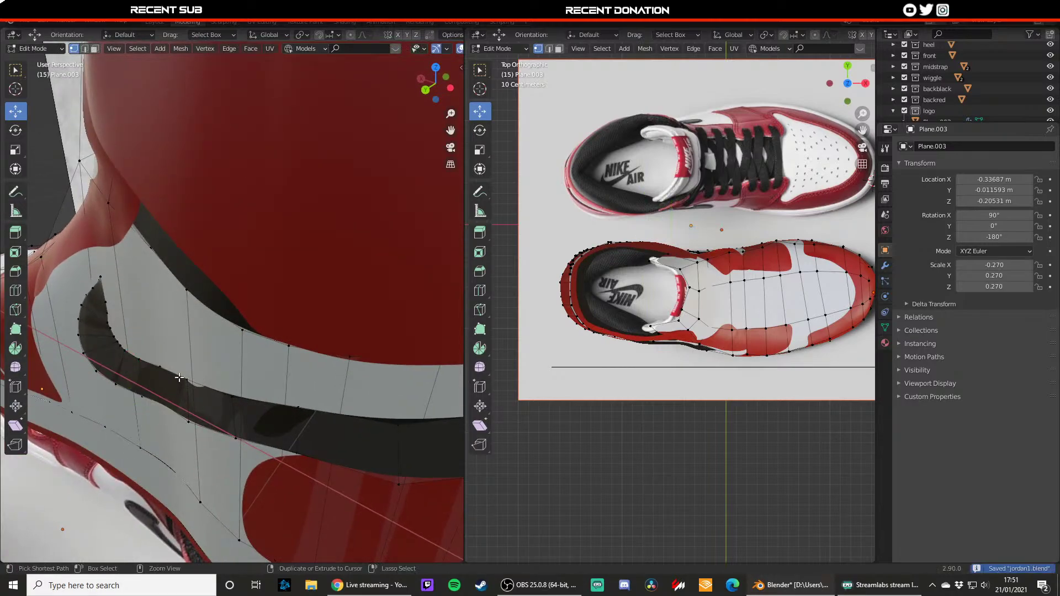
# - Move the upper-edge vertex in the mirrored swoosh's thin section about 0.006 m along Y
pyautogui.moveTo(184, 384); pyautogui.dragTo(272, 403, button='middle')
pyautogui.click(278, 385)
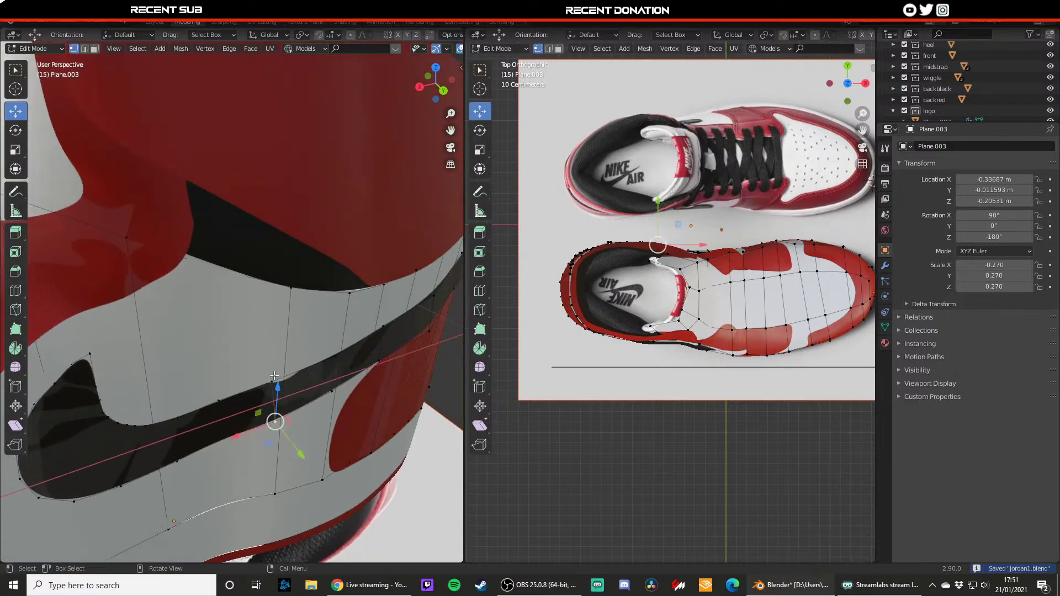
pyautogui.press('z')
pyautogui.moveTo(262, 368); pyautogui.dragTo(280, 394)
pyautogui.press('z')
pyautogui.press('g')
pyautogui.press('y')
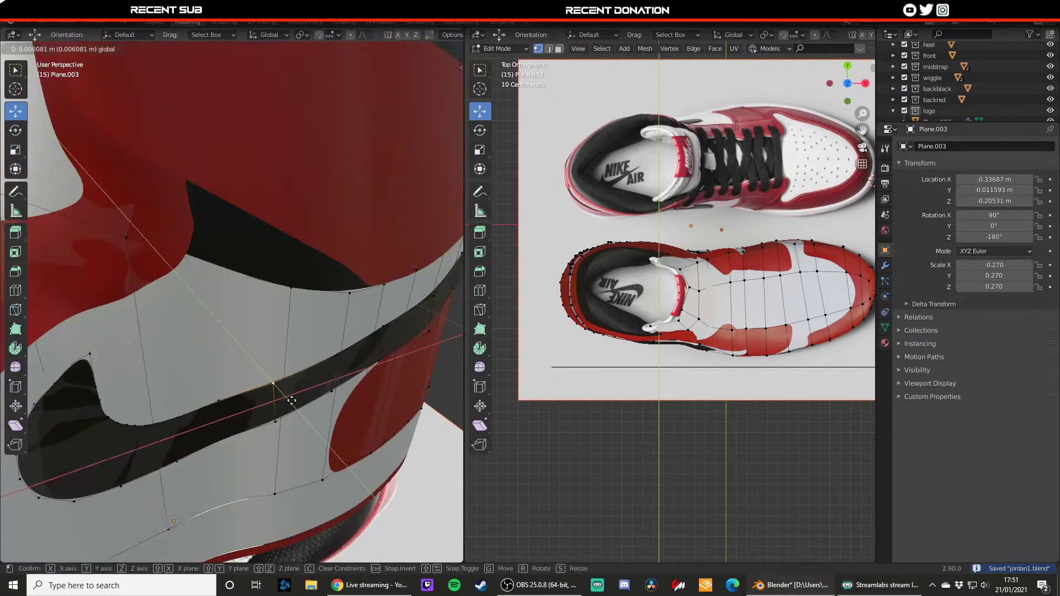
pyautogui.click(291, 400)
pyautogui.press('Tab')
# - Lower two bottom-edge vertices of the swoosh's tail beside the heel along Z, the first by about 0.01 m
pyautogui.scroll(-6, 331, 420)
pyautogui.click(353, 429)
pyautogui.moveTo(353, 429); pyautogui.dragTo(236, 372, button='middle')
pyautogui.scroll(-3, 316, 428)
pyautogui.scroll(5, 238, 356)
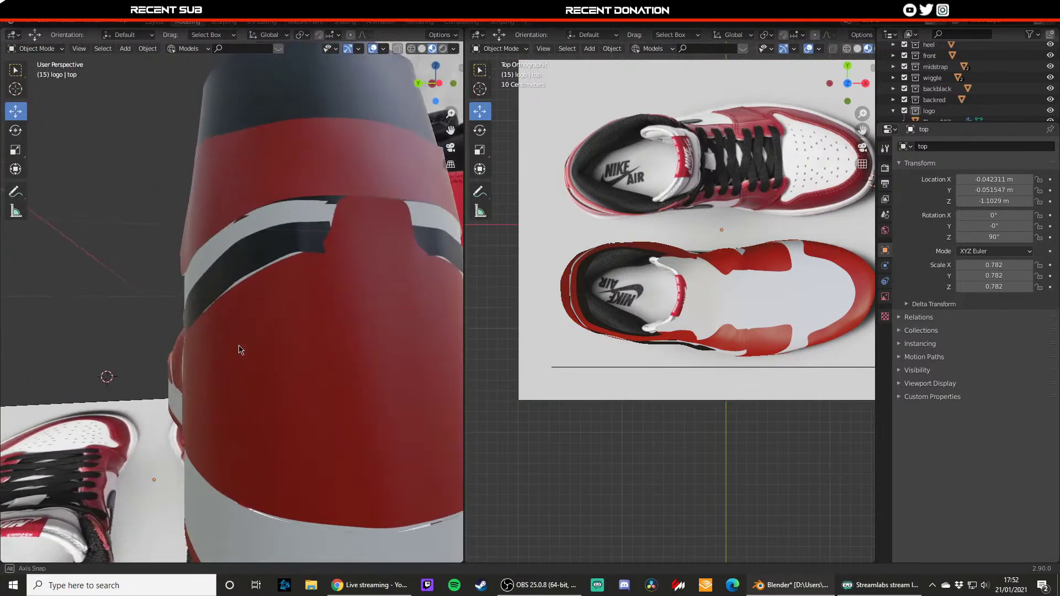
pyautogui.click(248, 271)
pyautogui.press('Tab')
pyautogui.press('g')
pyautogui.press('z')
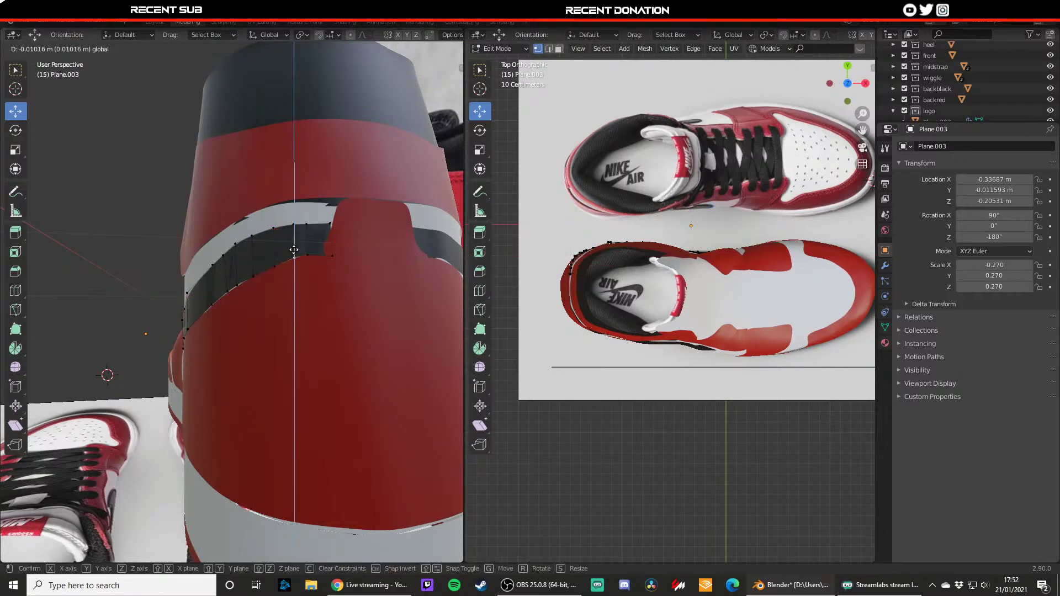
pyautogui.moveTo(294, 250); pyautogui.dragTo(293, 250)
pyautogui.press('Tab')
pyautogui.press('Tab')
pyautogui.moveTo(251, 286); pyautogui.dragTo(280, 285, button='middle')
pyautogui.click(290, 293)
pyautogui.moveTo(287, 275); pyautogui.dragTo(287, 278)
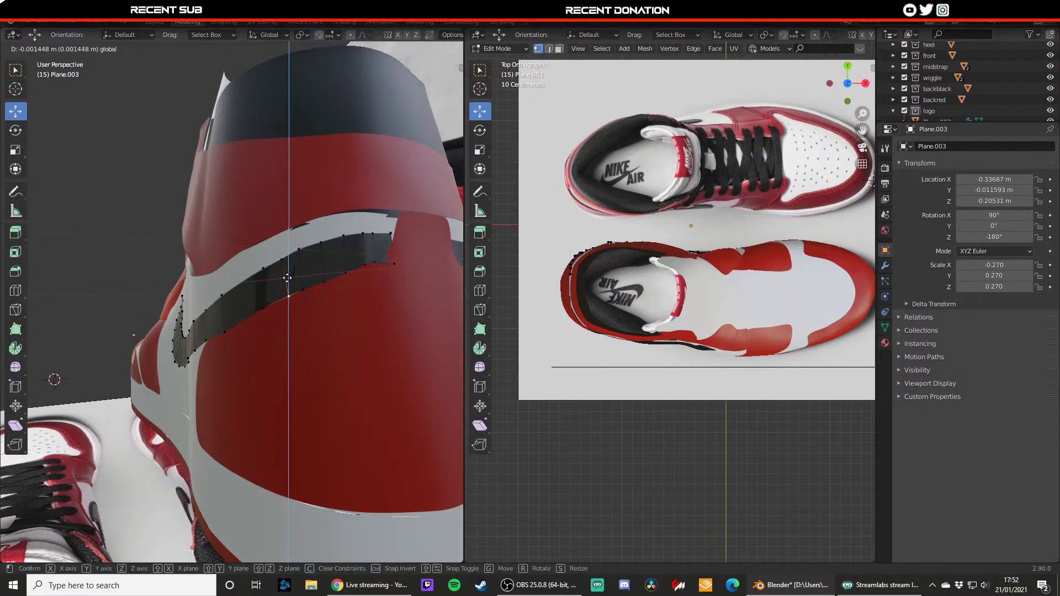
pyautogui.click(289, 279)
pyautogui.press('Tab')
# - Reposition the lower-edge vertices of the red collar panel across the back of the heel
pyautogui.moveTo(300, 358); pyautogui.dragTo(260, 321, button='middle')
pyautogui.click(278, 312)
pyautogui.press('Tab')
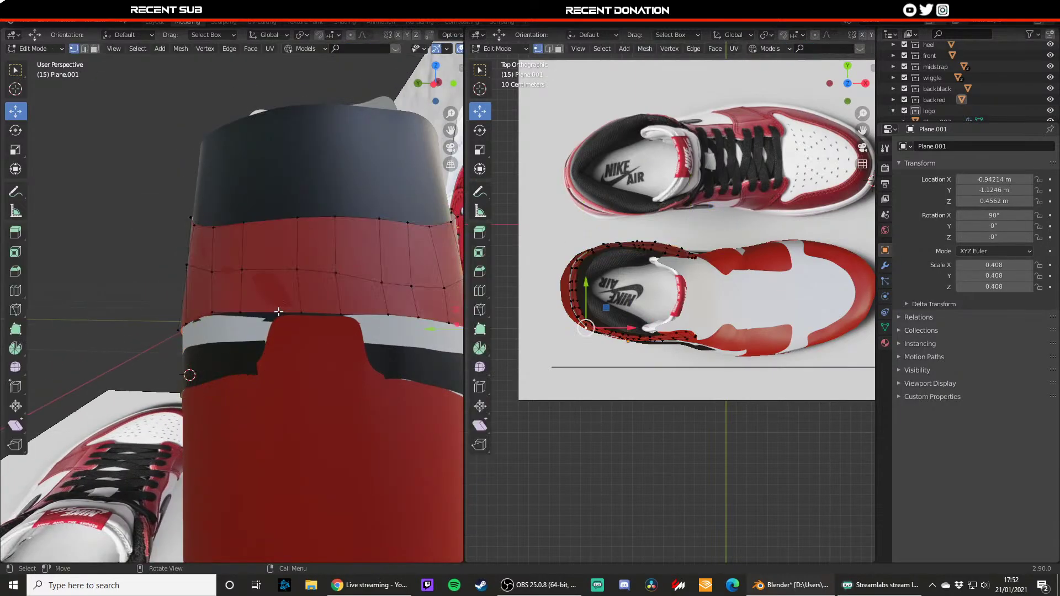
pyautogui.moveTo(291, 310); pyautogui.dragTo(209, 298)
pyautogui.click(212, 313)
pyautogui.click(281, 314)
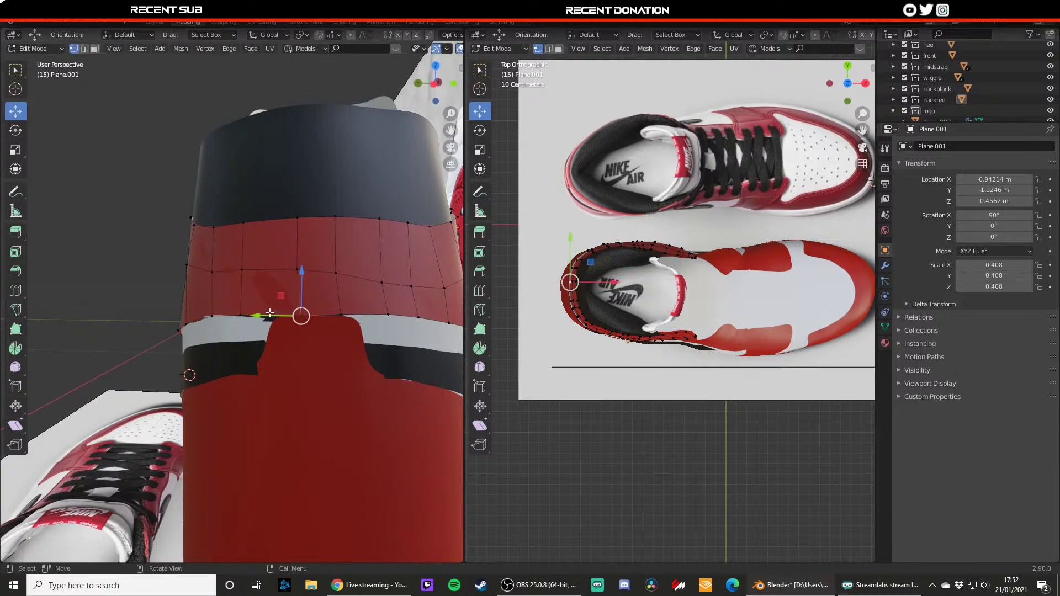
pyautogui.moveTo(304, 294); pyautogui.dragTo(341, 293)
pyautogui.click(342, 315)
pyautogui.click(302, 320)
pyautogui.moveTo(271, 319); pyautogui.dragTo(311, 340, button='middle')
pyautogui.moveTo(296, 344); pyautogui.dragTo(277, 357, button='middle')
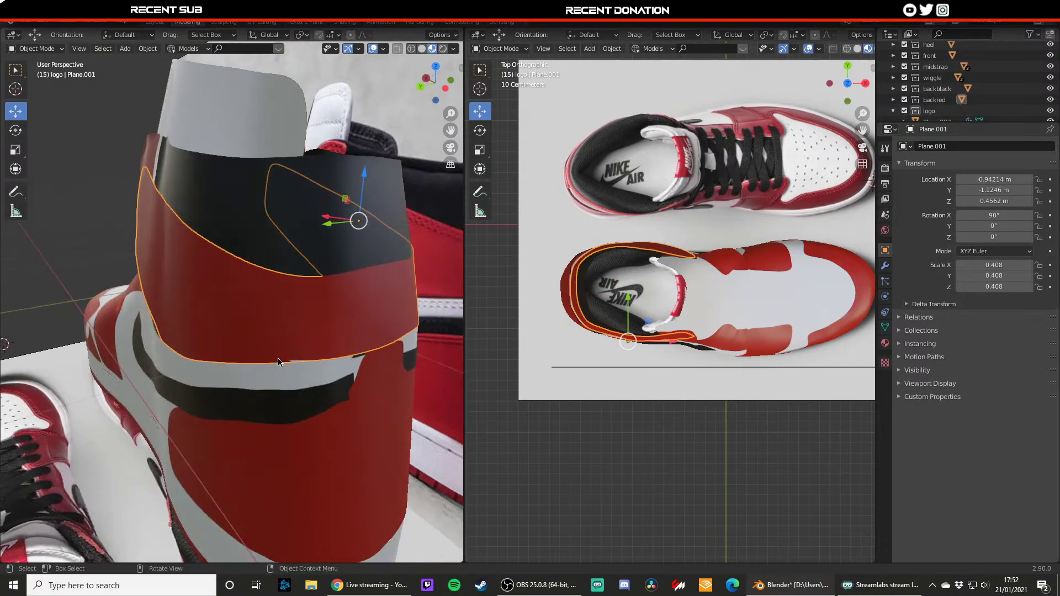
# - Move the red collar panel's lower-edge vertex beside the heel tab to even out the edge
pyautogui.press('Tab')
pyautogui.click(304, 363)
pyautogui.press('g')
pyautogui.click(291, 354)
pyautogui.press('Tab')
# - Move the black collar panel's bottom vertex beside the heel tab along X so it fits behind the red panel
pyautogui.moveTo(383, 361); pyautogui.dragTo(317, 333, button='middle')
pyautogui.click(246, 235)
pyautogui.press('Tab')
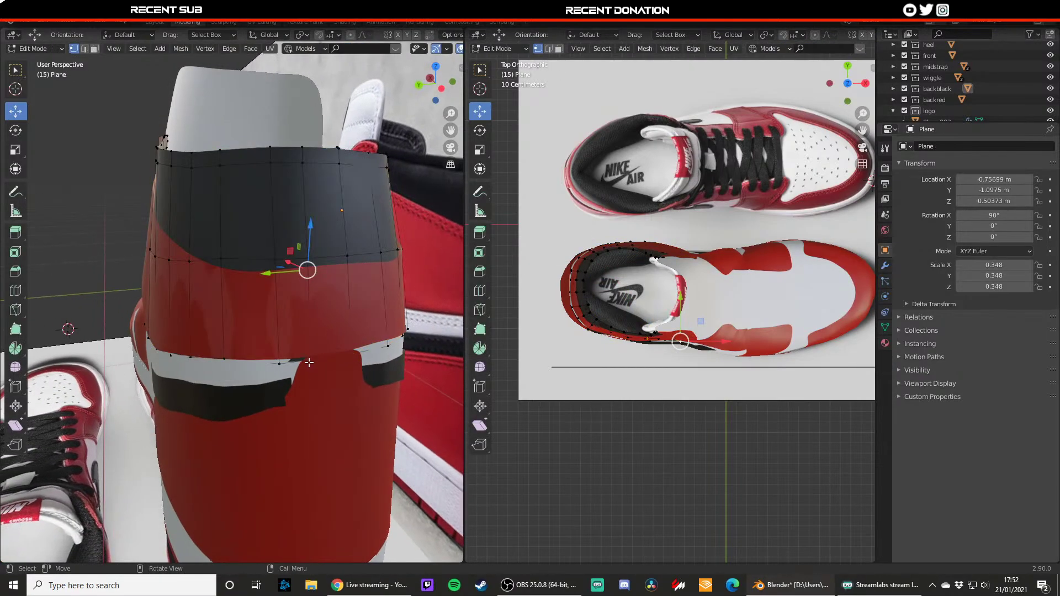
pyautogui.click(308, 362)
pyautogui.press('g')
pyautogui.press('x')
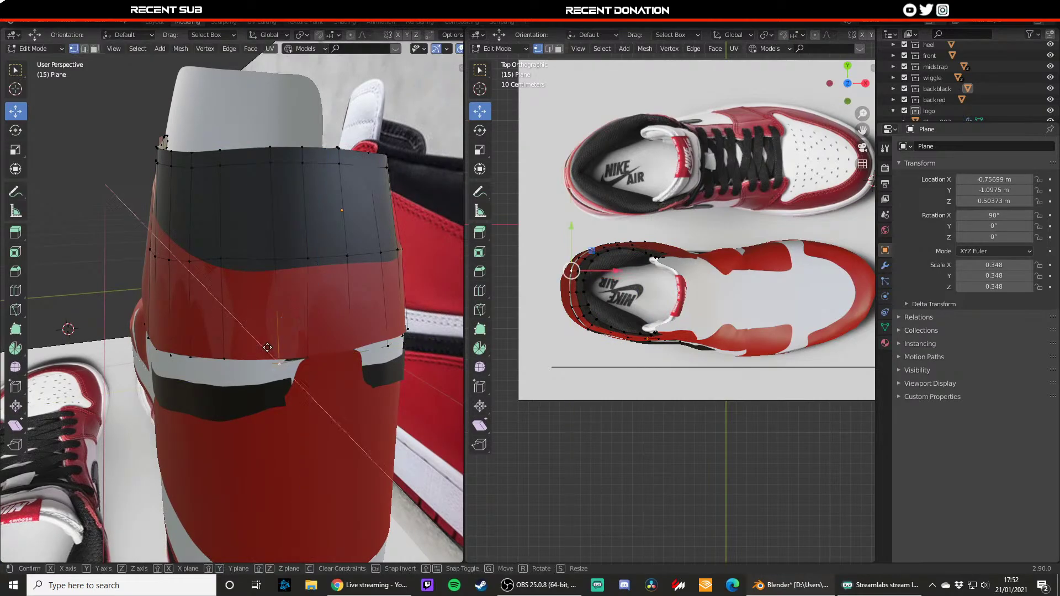
pyautogui.click(293, 353)
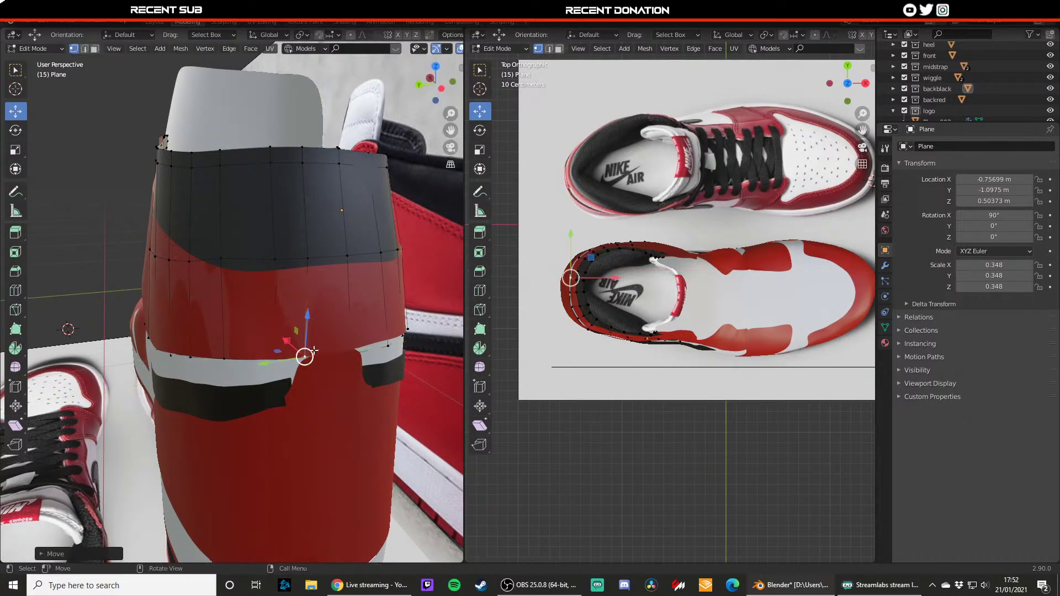
pyautogui.moveTo(299, 356); pyautogui.dragTo(311, 357, button='middle')
pyautogui.press('Tab')
# - Move the red collar panel's lower-edge vertex on the other side of the heel tab along X
pyautogui.click(320, 355)
pyautogui.press('Tab')
pyautogui.click(326, 359)
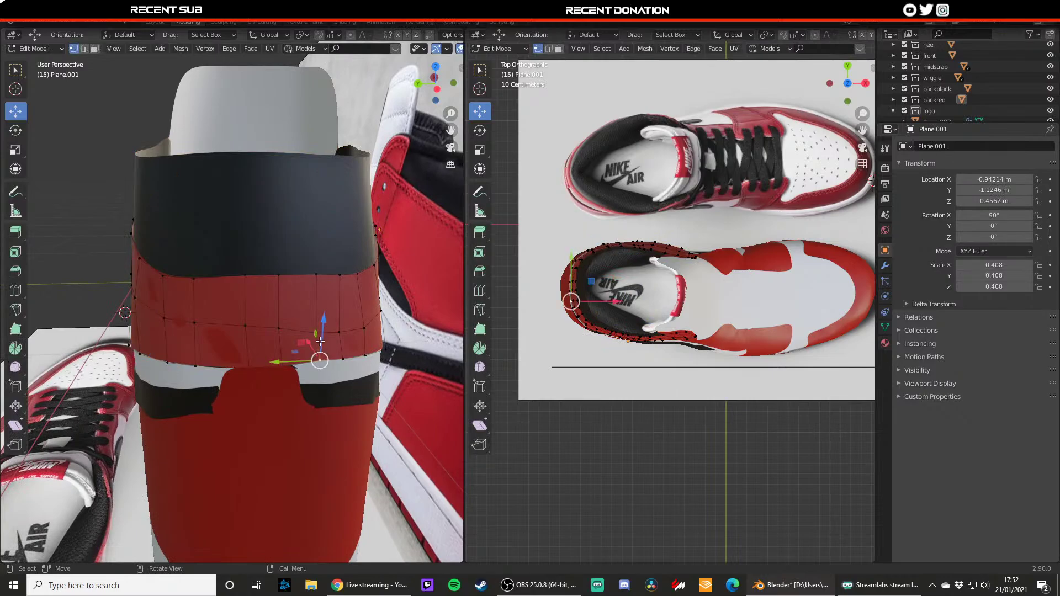
pyautogui.press('g')
pyautogui.press('x')
pyautogui.click(333, 353)
pyautogui.press('Tab')
# - Undo the first shift of the base mesh's upper vertex next to the heel tab and readjust it along X
pyautogui.click(332, 356)
pyautogui.press('Tab')
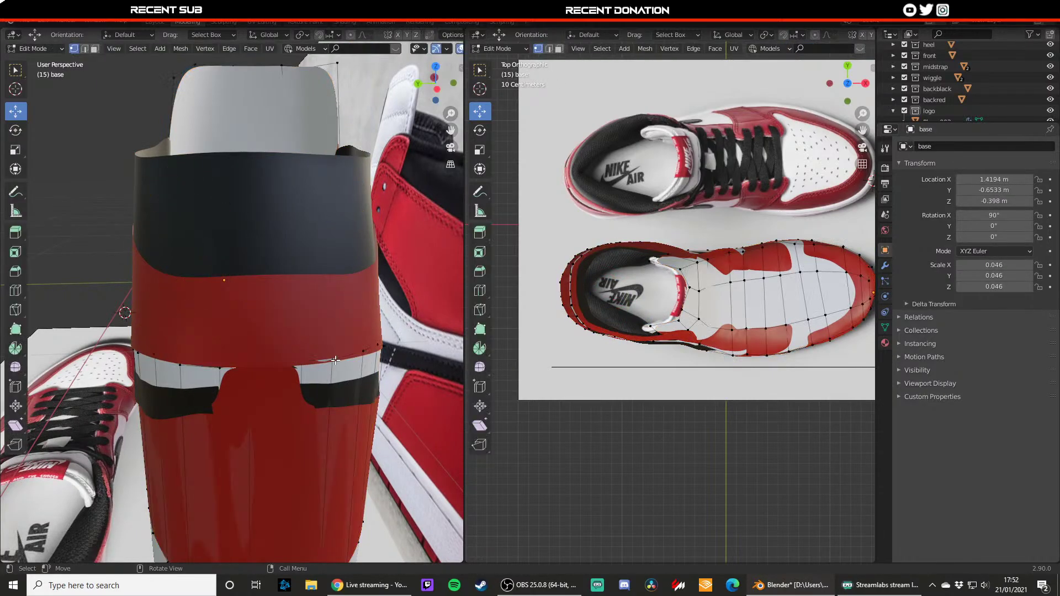
pyautogui.click(332, 360)
pyautogui.moveTo(328, 334); pyautogui.dragTo(322, 409)
pyautogui.hotkey('ctrl', 'z')
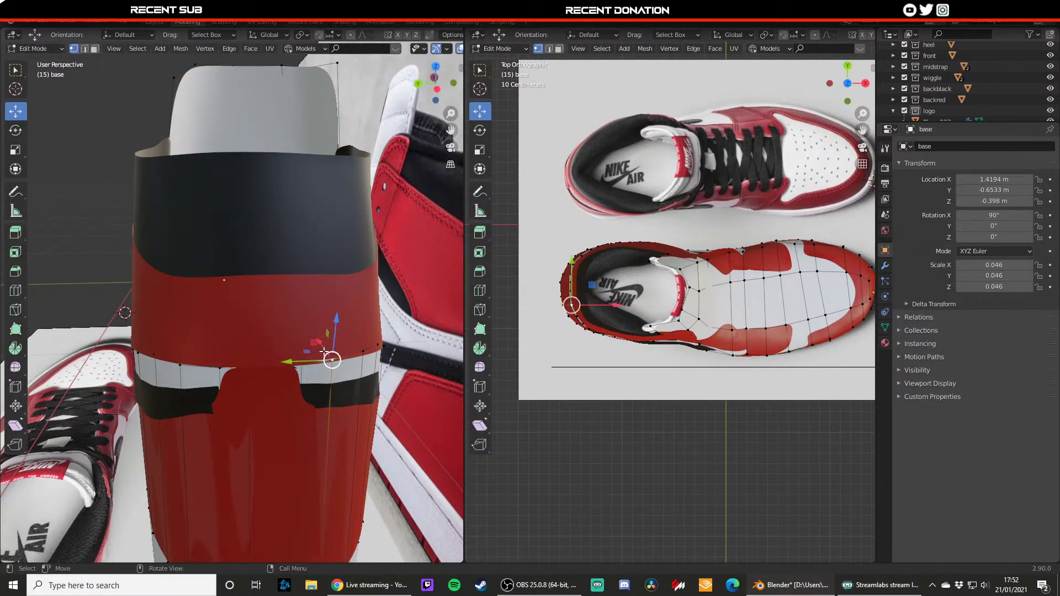
pyautogui.moveTo(320, 349)
pyautogui.mouseDown()
pyautogui.moveTo(287, 342)
pyautogui.moveTo(335, 337)
pyautogui.mouseUp()
pyautogui.press('Tab')
# - Readjust the red collar panel's bottom-edge vertices around the heel tab to cover the white base
pyautogui.click(296, 267)
pyautogui.press('Tab')
pyautogui.click(302, 365)
pyautogui.click(336, 363)
pyautogui.click(335, 337)
pyautogui.press('Tab')
# - Move the side-view reference image along Y past the shoe model to its opposite side
pyautogui.moveTo(332, 353)
pyautogui.mouseDown(button='middle')
pyautogui.moveTo(279, 353)
pyautogui.moveTo(316, 366)
pyautogui.mouseUp(button='middle')
pyautogui.scroll(-5, 316, 366)
pyautogui.click(306, 407)
pyautogui.scroll(-3, 306, 407)
pyautogui.moveTo(306, 407); pyautogui.dragTo(320, 367, button='middle')
pyautogui.scroll(3, 323, 372)
pyautogui.click(323, 366)
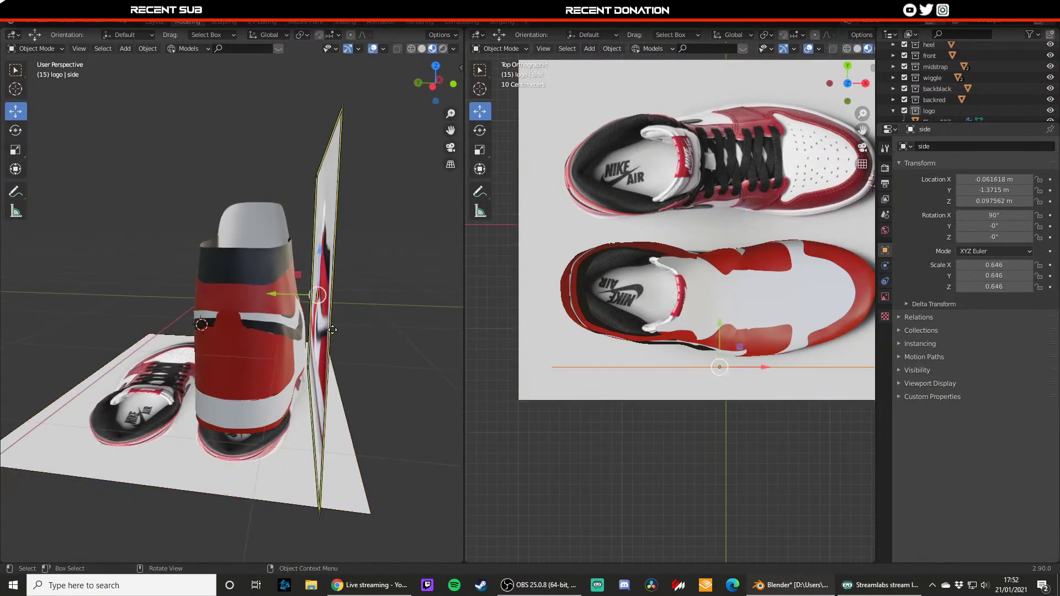
pyautogui.moveTo(274, 294); pyautogui.dragTo(120, 289)
# - Adjust the lower-edge vertex of the other side's swoosh tail near the heel slightly along Z and along Y
pyautogui.scroll(2, 249, 346)
pyautogui.moveTo(270, 350); pyautogui.dragTo(220, 357, button='middle')
pyautogui.scroll(1, 219, 356)
pyautogui.click(224, 341)
pyautogui.press('Tab')
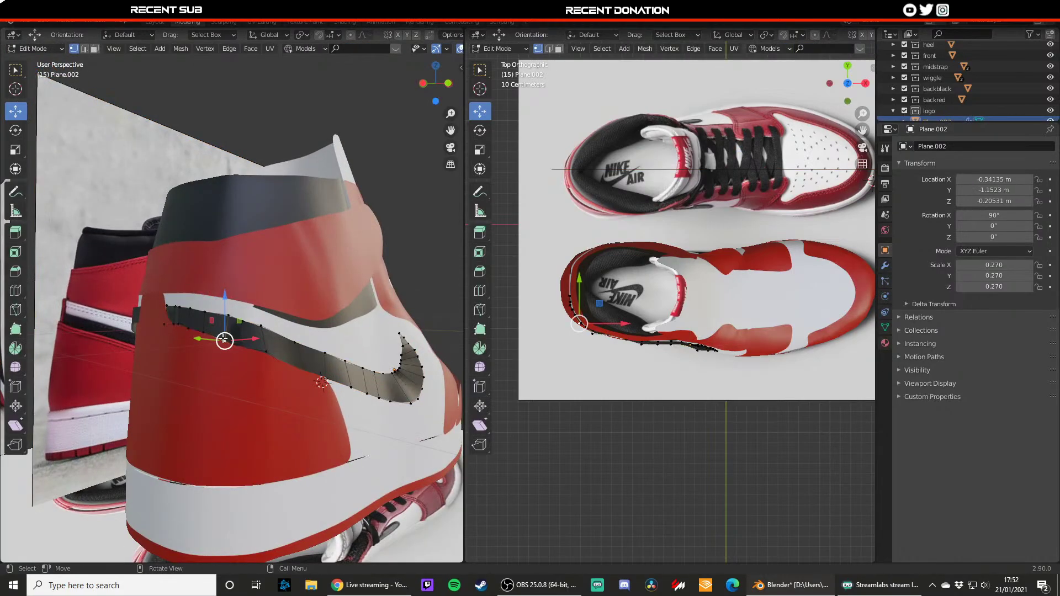
pyautogui.moveTo(224, 311); pyautogui.dragTo(225, 313)
pyautogui.moveTo(243, 366); pyautogui.dragTo(284, 386, button='middle')
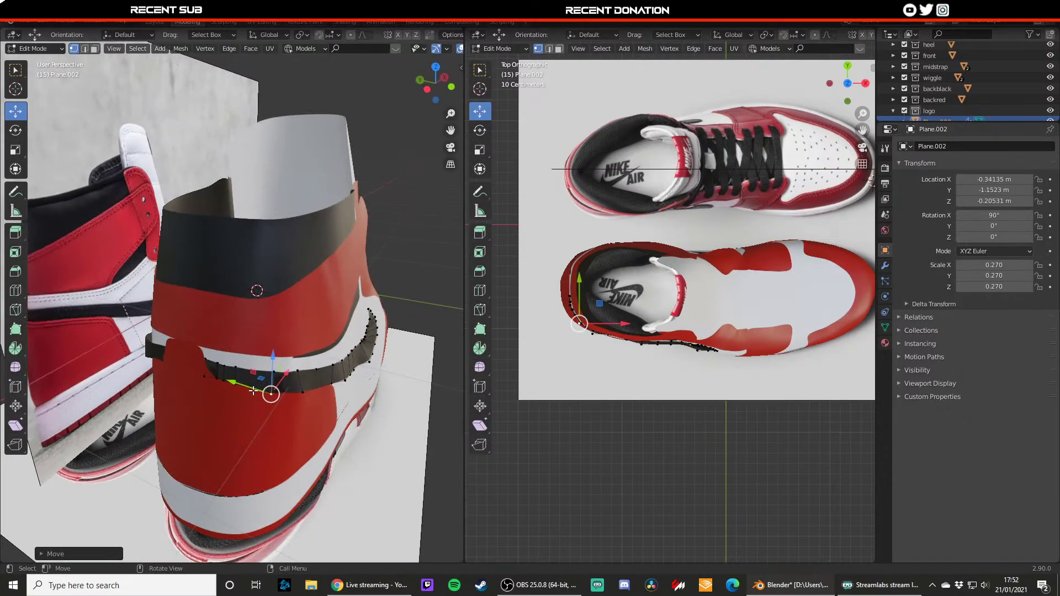
pyautogui.moveTo(251, 386); pyautogui.dragTo(243, 383)
pyautogui.press('Tab')
pyautogui.click(372, 436)
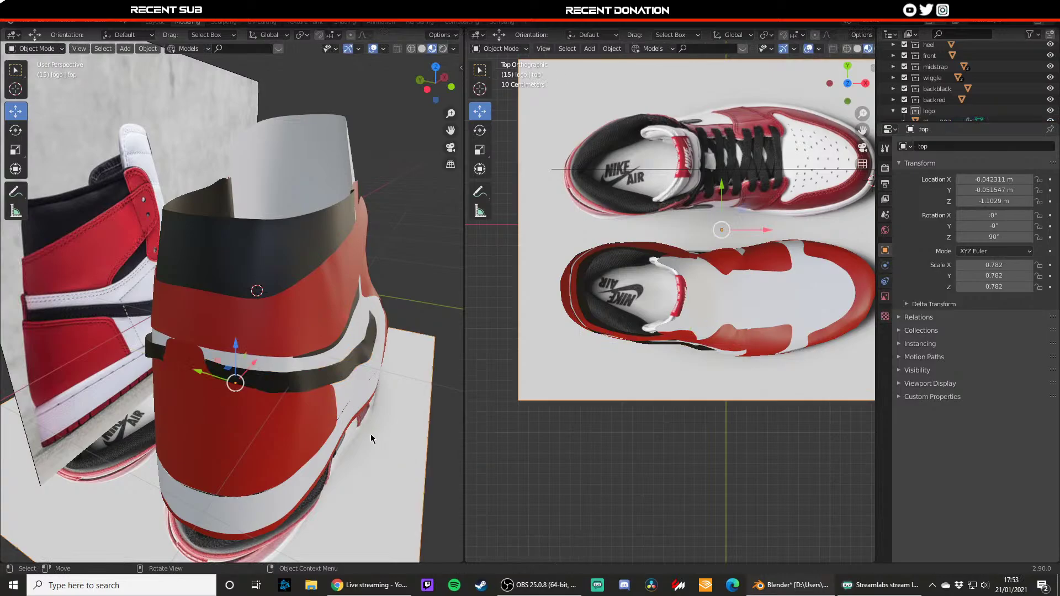
# - Move the bottom vertex of this swoosh's wide end about 0.02 m along Y and inspect the shoe's side
pyautogui.moveTo(372, 435); pyautogui.dragTo(205, 369, button='middle')
pyautogui.scroll(3, 265, 360)
pyautogui.click(203, 405)
pyautogui.press('Tab')
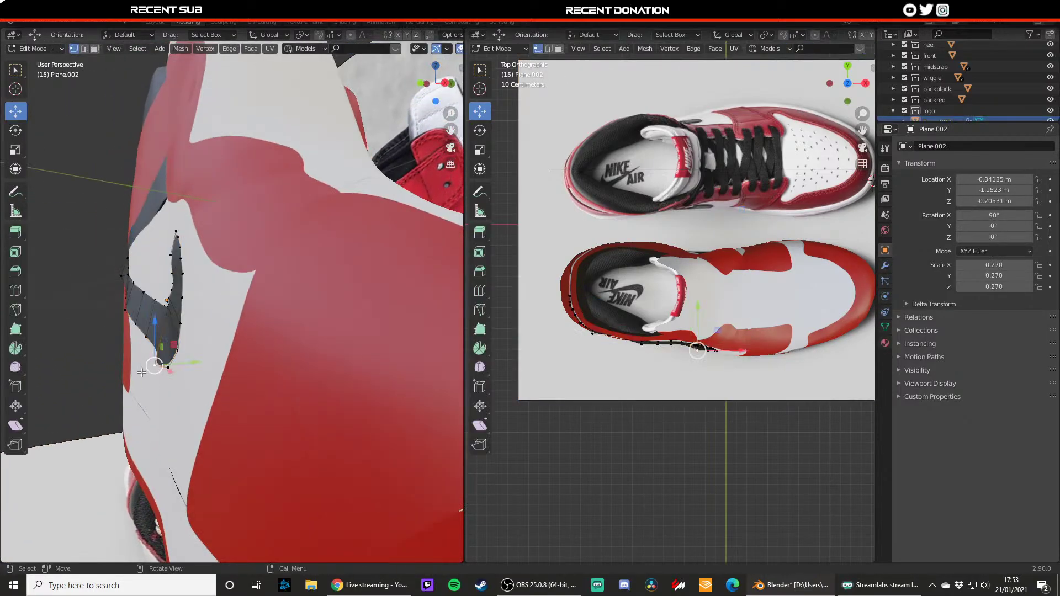
pyautogui.press('g')
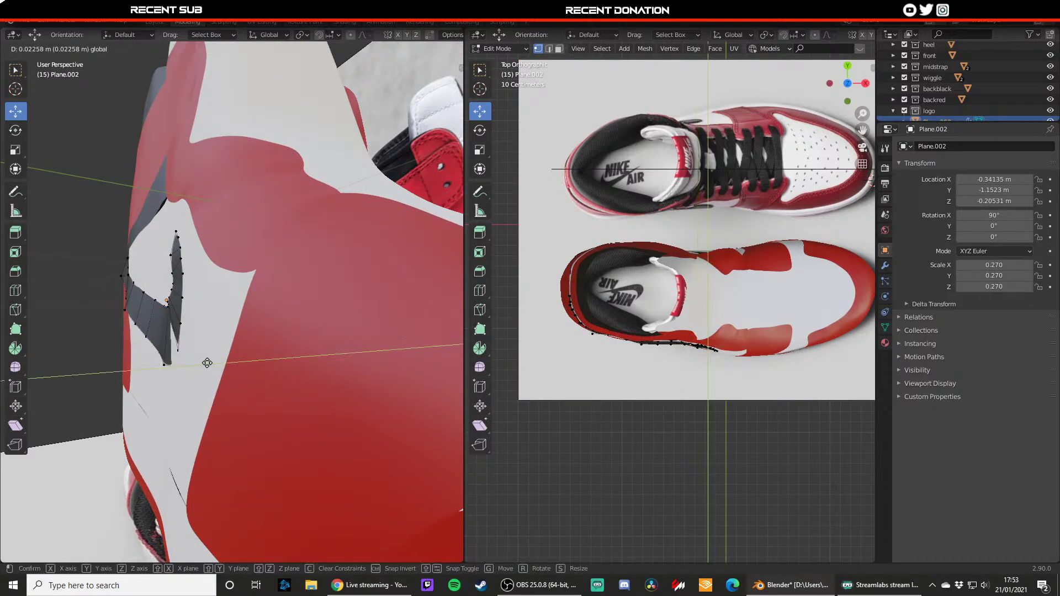
pyautogui.click(201, 363)
pyautogui.press('Tab')
pyautogui.moveTo(201, 363)
pyautogui.mouseDown(button='middle')
pyautogui.moveTo(210, 357)
pyautogui.moveTo(220, 386)
pyautogui.moveTo(219, 358)
pyautogui.mouseUp(button='middle')
pyautogui.click(257, 152)
pyautogui.scroll(-2, 257, 152)
pyautogui.moveTo(204, 394); pyautogui.dragTo(298, 370, button='middle')
pyautogui.scroll(-2, 280, 398)
pyautogui.scroll(1, 290, 369)
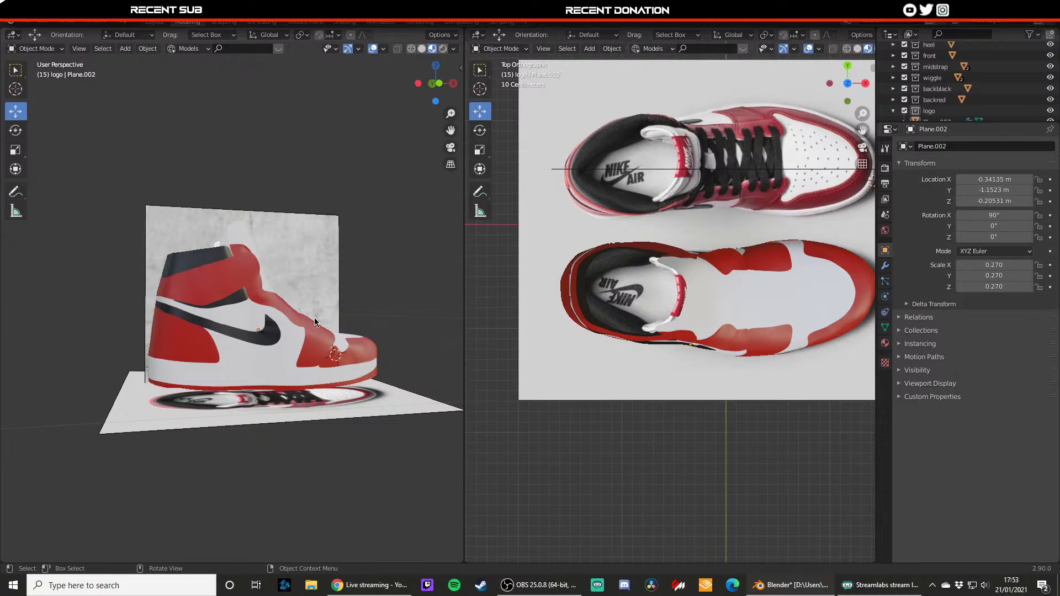
# - Lower the red collar panel's bottom edge above the swoosh along Z towards the black strap
pyautogui.scroll(3, 194, 309)
pyautogui.moveTo(148, 289); pyautogui.dragTo(201, 279, button='middle')
pyautogui.click(135, 274)
pyautogui.scroll(1, 200, 279)
pyautogui.press('Tab')
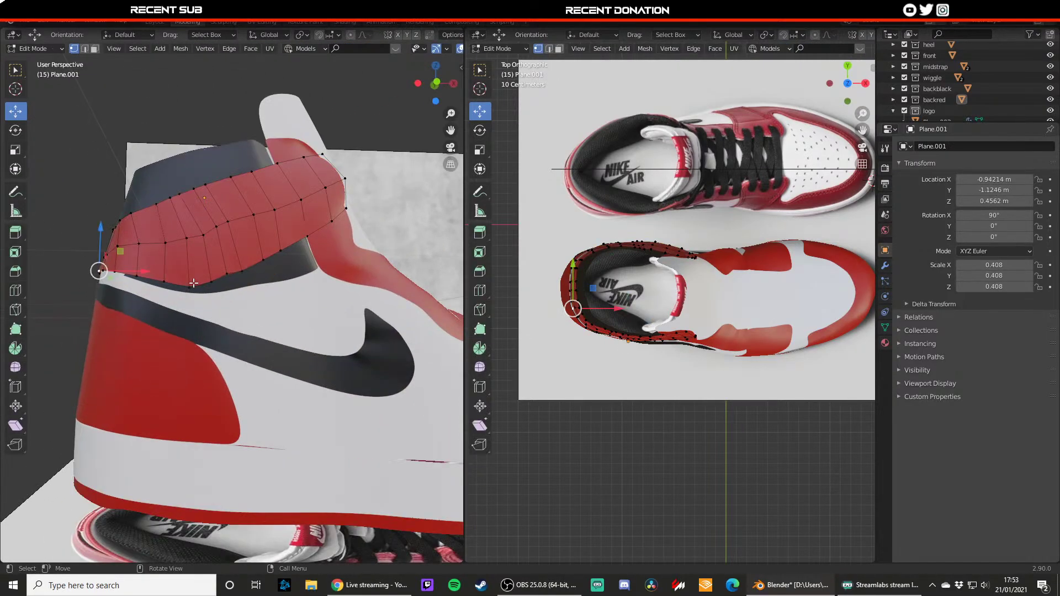
pyautogui.keyDown('shift'); pyautogui.click(189, 286); pyautogui.keyUp('shift')
pyautogui.keyDown('shift'); pyautogui.moveTo(190, 262); pyautogui.dragTo(189, 272); pyautogui.keyUp('shift')
pyautogui.moveTo(190, 272)
pyautogui.keyDown('shift'); pyautogui.mouseDown(button='middle')
pyautogui.moveTo(200, 276)
pyautogui.moveTo(182, 302)
pyautogui.moveTo(177, 287)
pyautogui.mouseUp(button='middle'); pyautogui.keyUp('shift')
pyautogui.press('Tab')
# - Compare the red collar panel with the side reference in wireframe and lower its vertex at the bottom curve along Z
pyautogui.press('z')
pyautogui.click(179, 283)
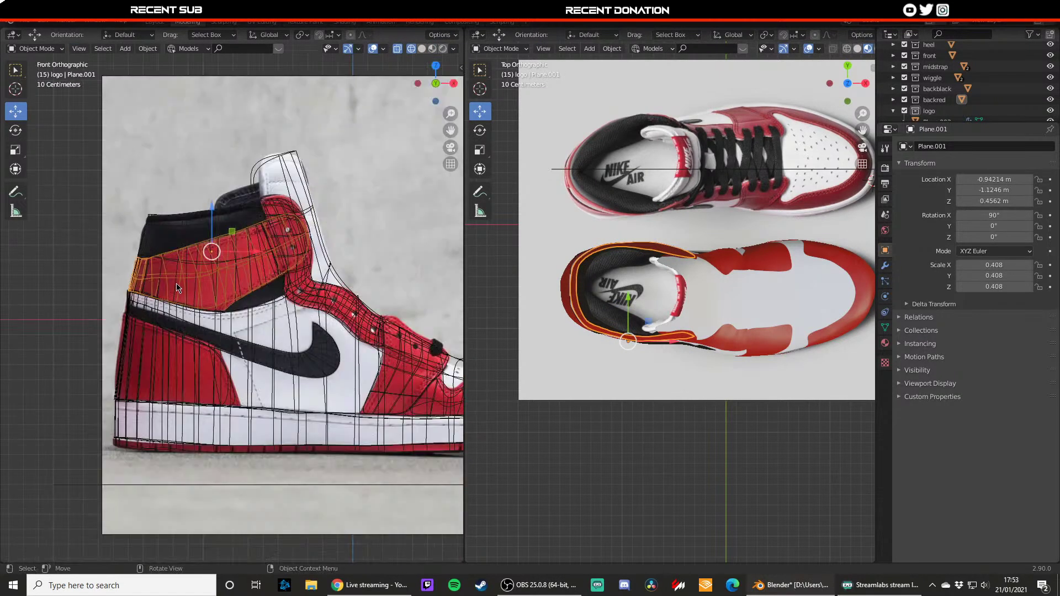
pyautogui.hotkey('shift', 'z')
pyautogui.scroll(6, 284, 319)
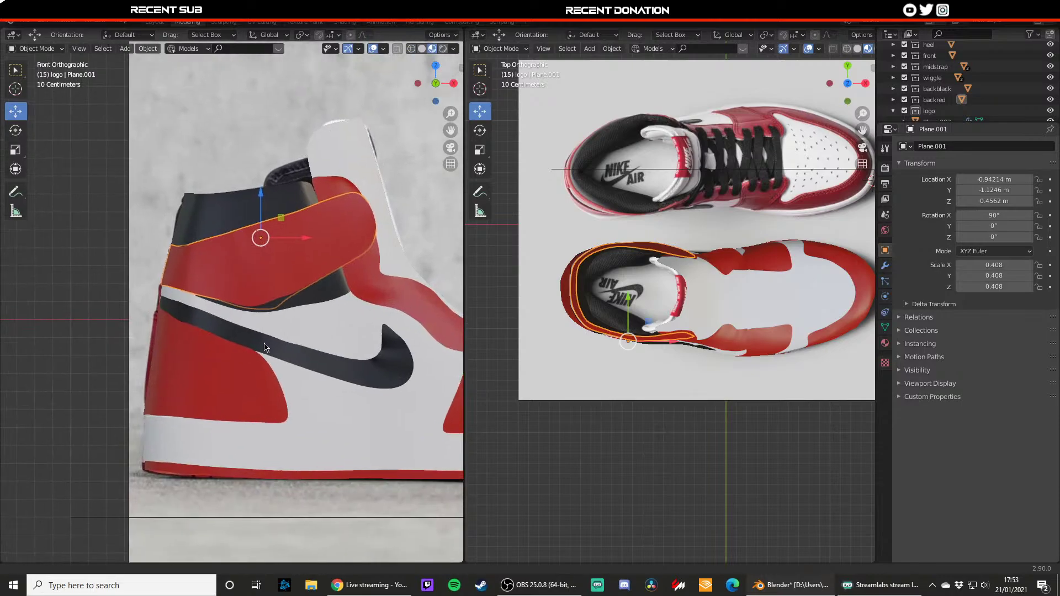
pyautogui.press('Tab')
pyautogui.click(280, 308)
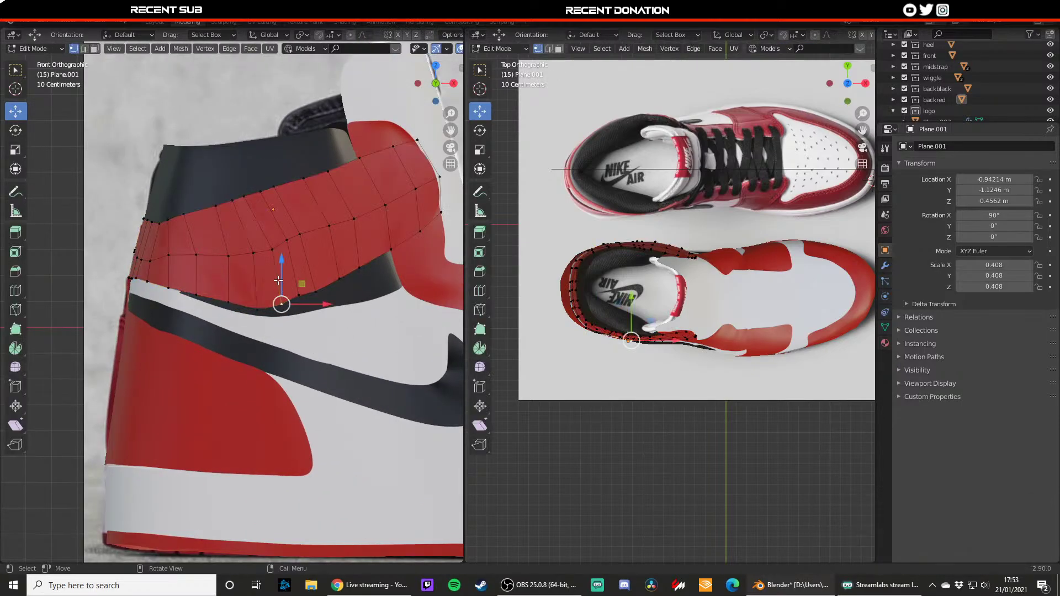
pyautogui.press('g')
pyautogui.press('z')
pyautogui.click(280, 297)
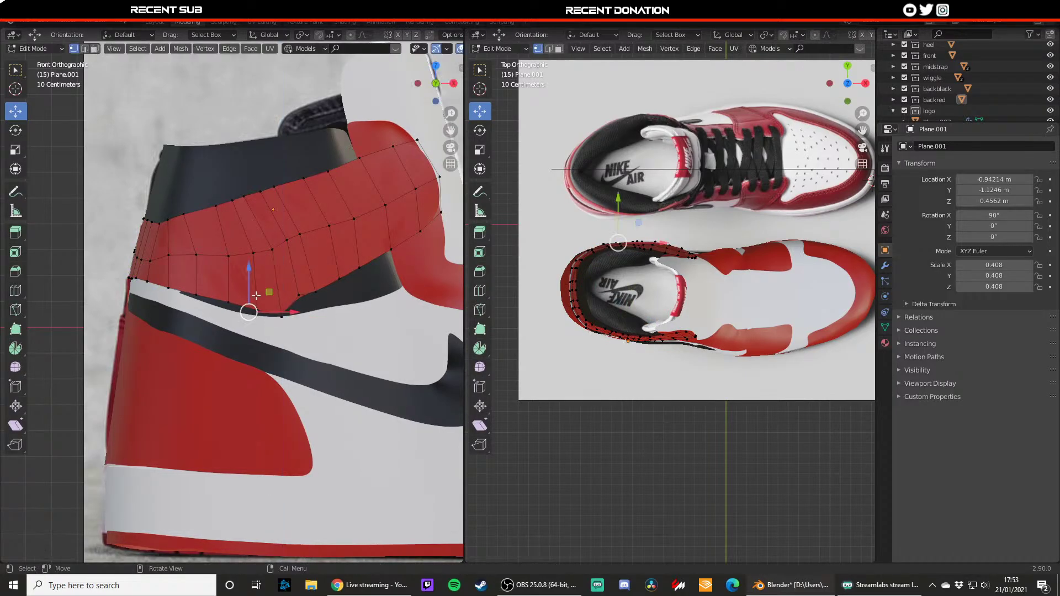
# - Lower the neighbouring bottom-edge vertices of the red collar panel towards the heel along Z
pyautogui.click(230, 302)
pyautogui.press('g')
pyautogui.press('z')
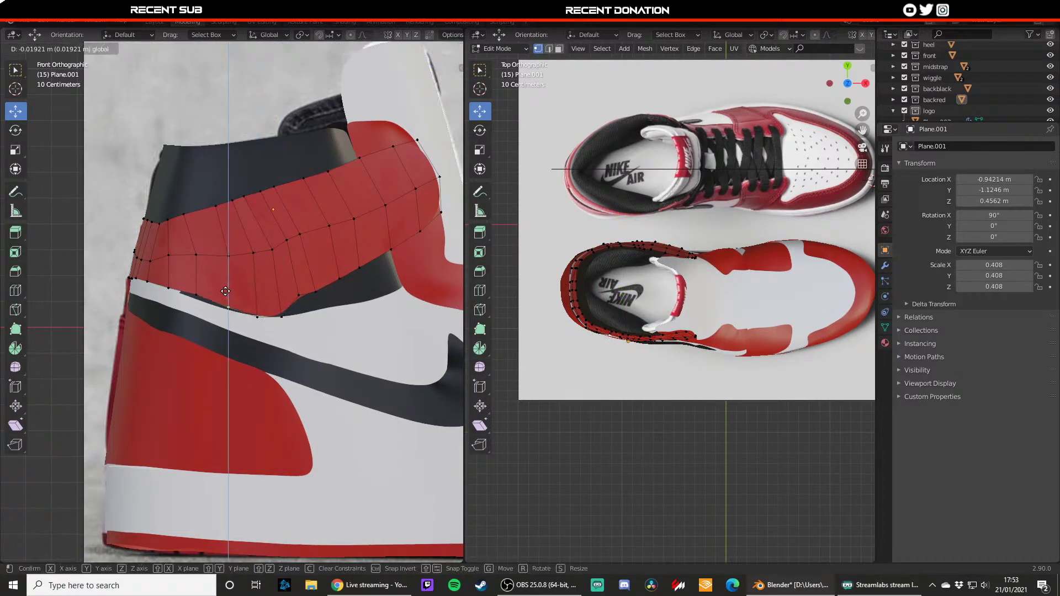
pyautogui.click(229, 311)
pyautogui.click(197, 296)
pyautogui.press('g')
pyautogui.press('z')
pyautogui.click(196, 300)
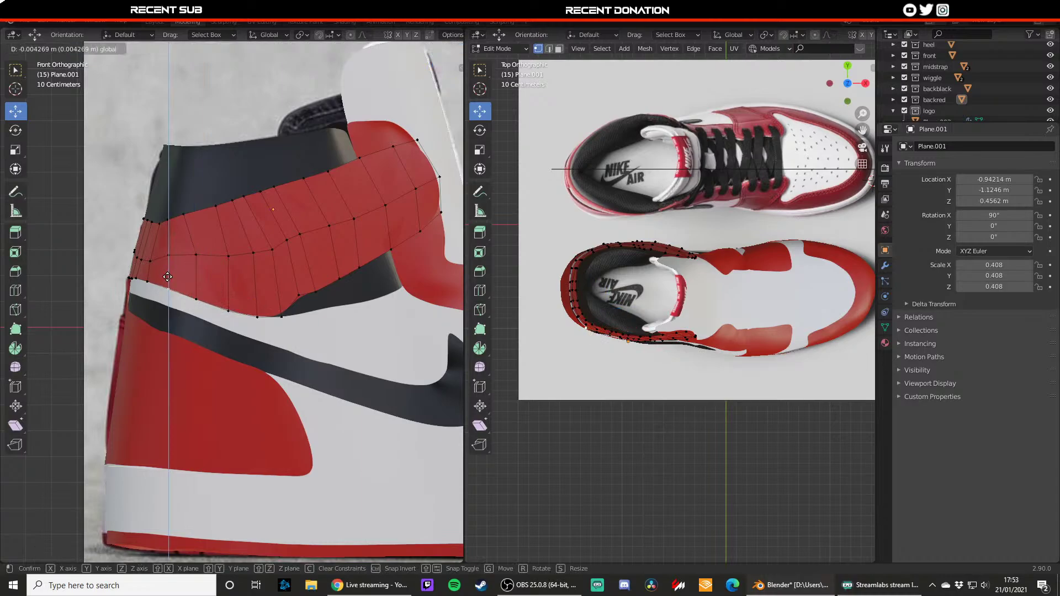
# - Lower the red collar panel's edge vertex just in front of the bottom curve about 0.06 m along Z
pyautogui.click(297, 284)
pyautogui.press('g')
pyautogui.press('z')
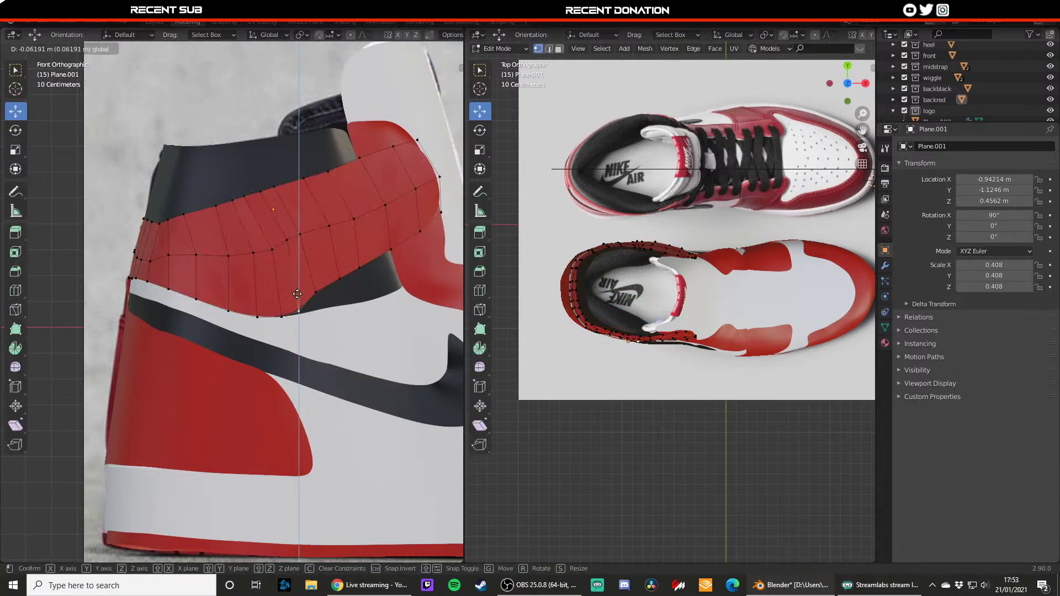
pyautogui.click(297, 298)
# - Fine-tune the vertex in front of the bottom curve along Z against the reference in wireframe, then restore the shaded view
pyautogui.press('Tab')
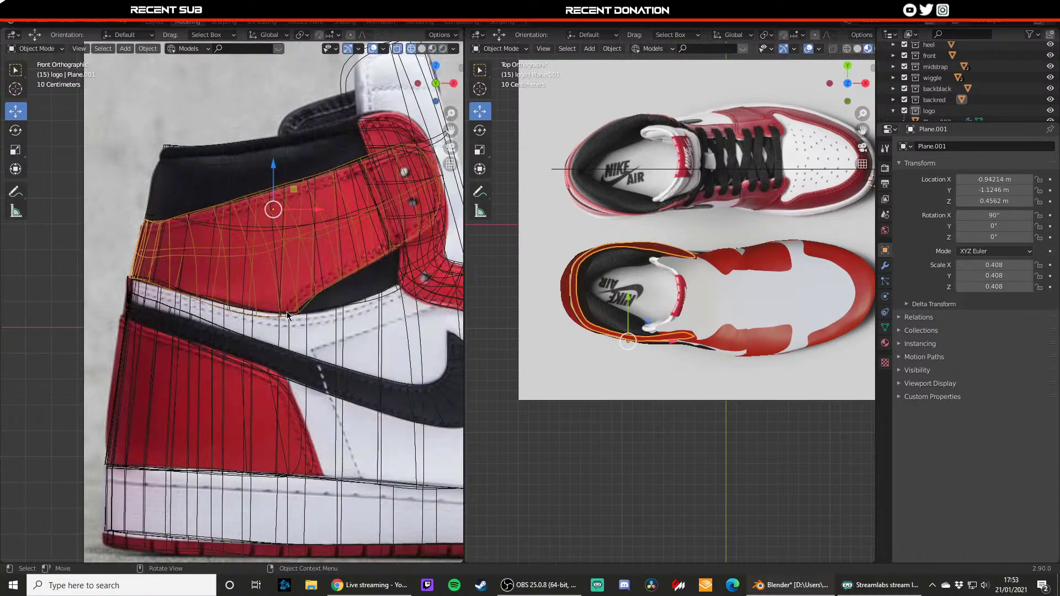
pyautogui.press('Tab')
pyautogui.press('g')
pyautogui.press('z')
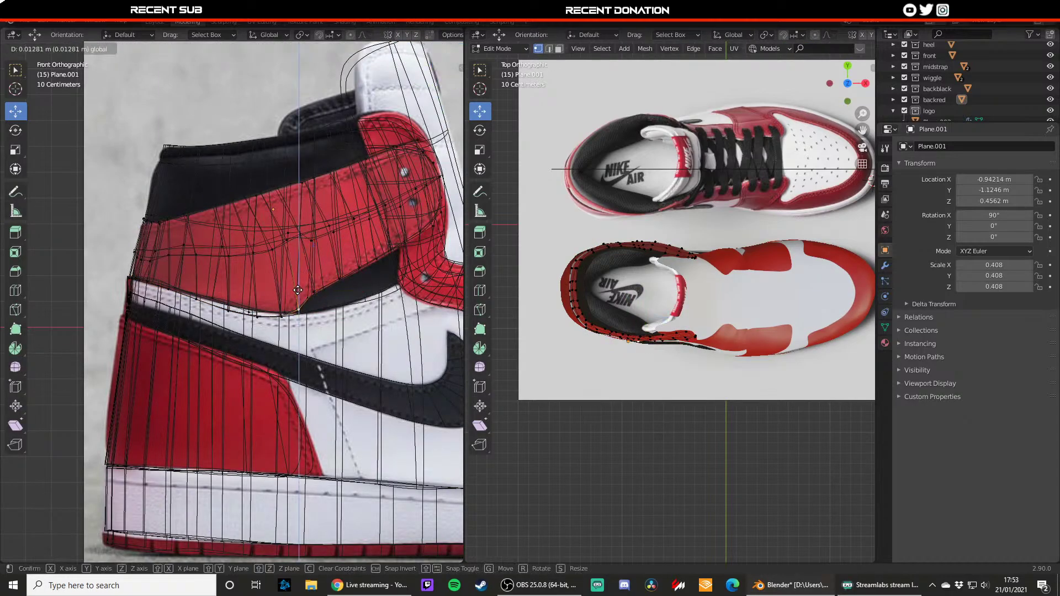
pyautogui.click(293, 295)
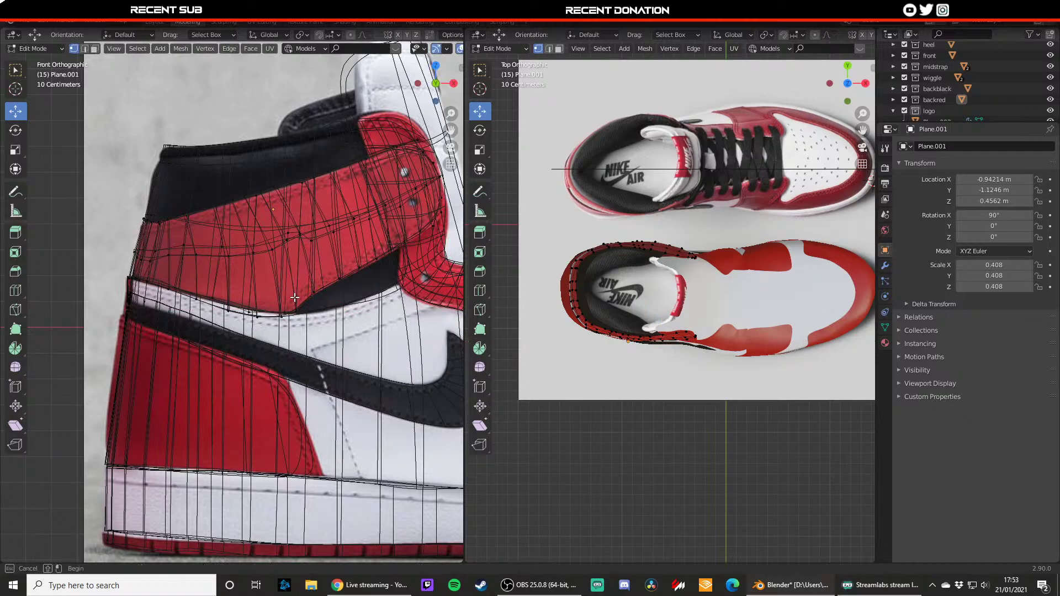
pyautogui.moveTo(297, 293); pyautogui.dragTo(296, 294)
pyautogui.press('z')
pyautogui.click(292, 340)
pyautogui.press('Tab')
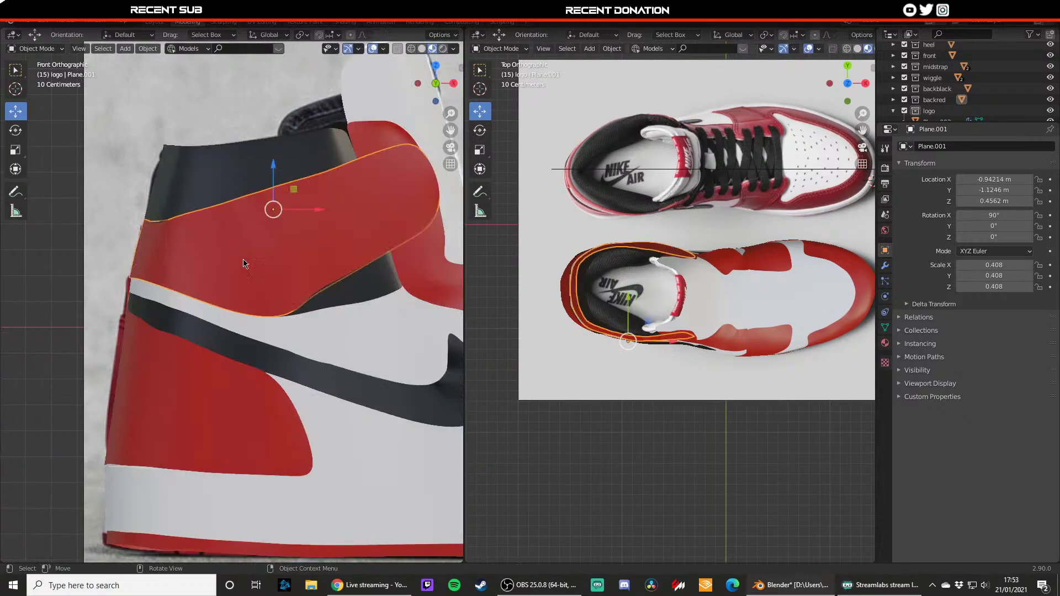
# - Inspect the refitted red collar panel from around the shoe and save the file
pyautogui.click(242, 265)
pyautogui.scroll(-3, 234, 303)
pyautogui.moveTo(232, 331); pyautogui.dragTo(192, 336, button='middle')
pyautogui.scroll(-4, 315, 355)
pyautogui.hotkey('ctrl', 's')
# - Move the red collar panel's front-edge vertex beside the tongue about 0.06 m in the horizontal plane and save the file
pyautogui.scroll(5, 249, 345)
pyautogui.scroll(-2, 194, 337)
pyautogui.click(181, 312)
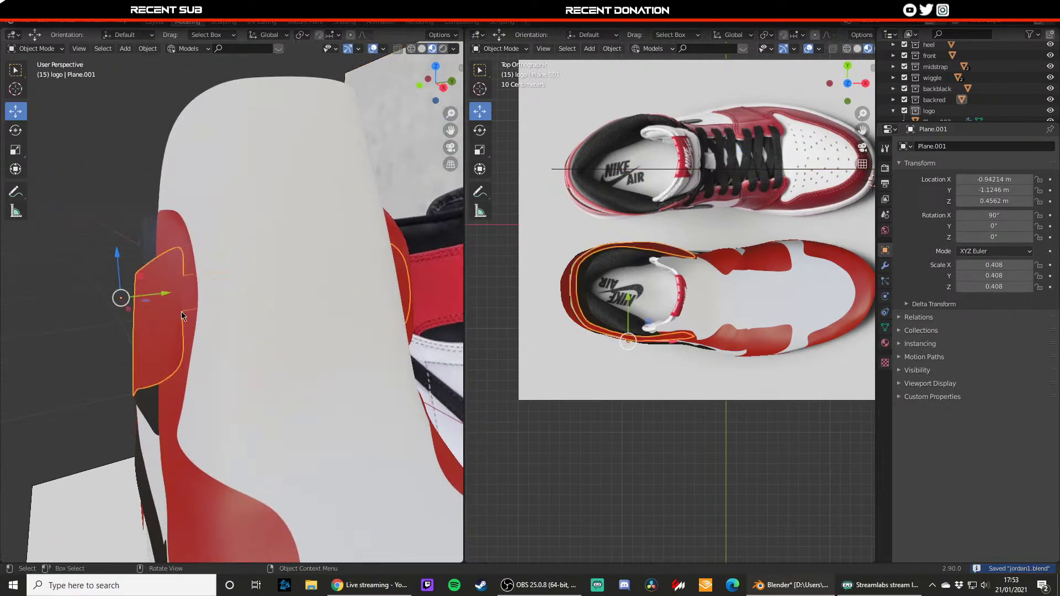
pyautogui.press('Tab')
pyautogui.press('g')
pyautogui.press('y')
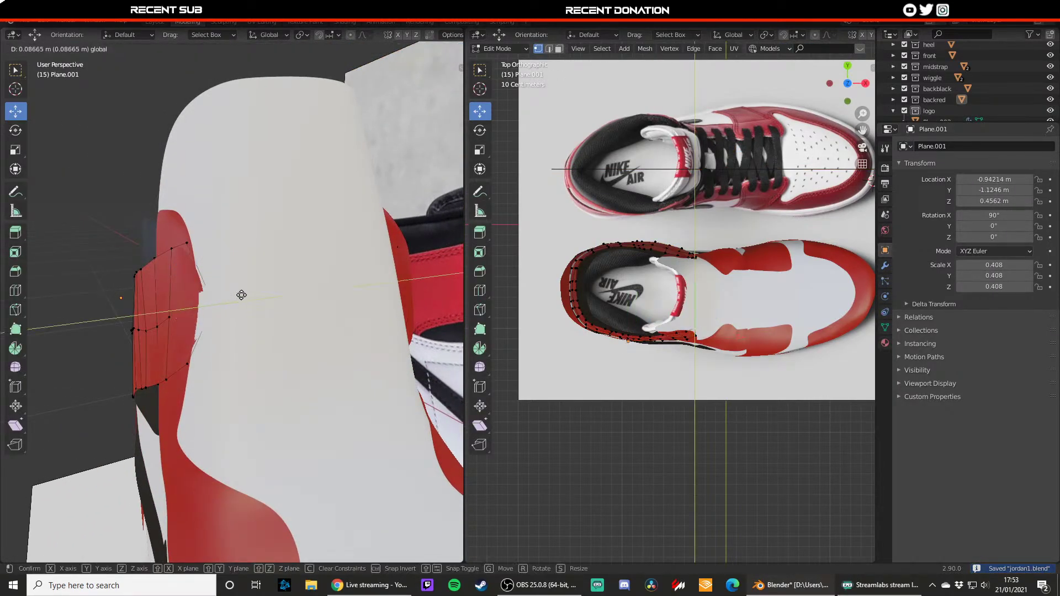
pyautogui.rightClick(242, 295)
pyautogui.moveTo(229, 303); pyautogui.dragTo(237, 303, button='middle')
pyautogui.press('g')
pyautogui.hotkey('shift', 'z')
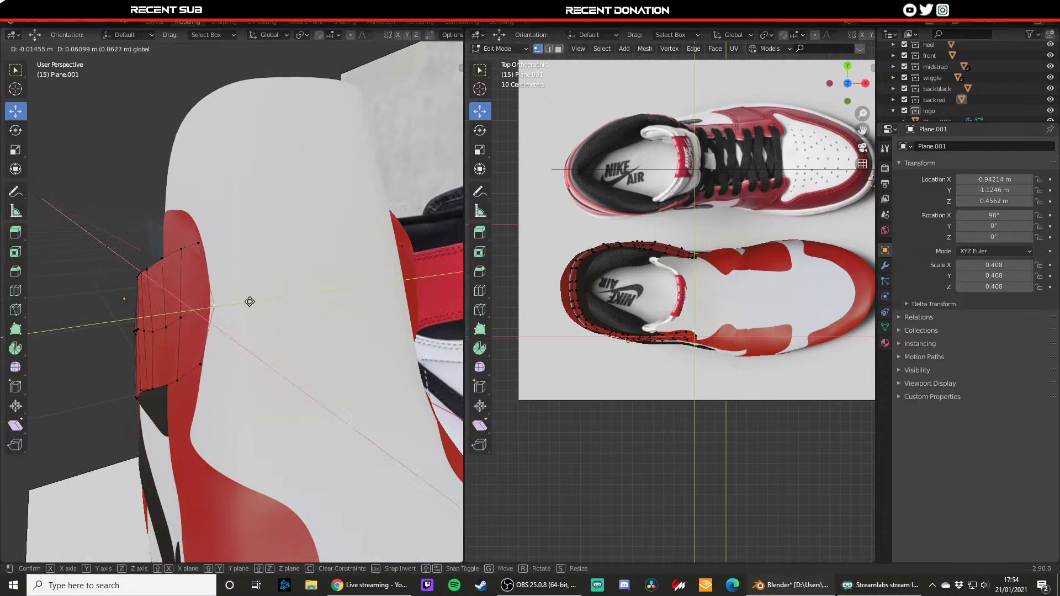
pyautogui.rightClick(250, 302)
pyautogui.press('Tab')
pyautogui.hotkey('ctrl', 's')
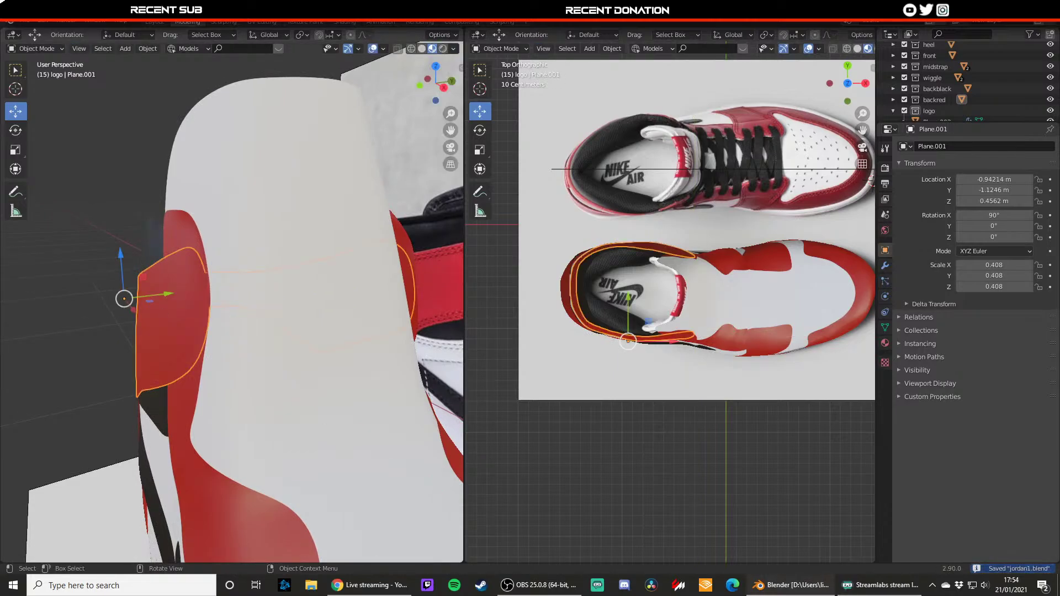
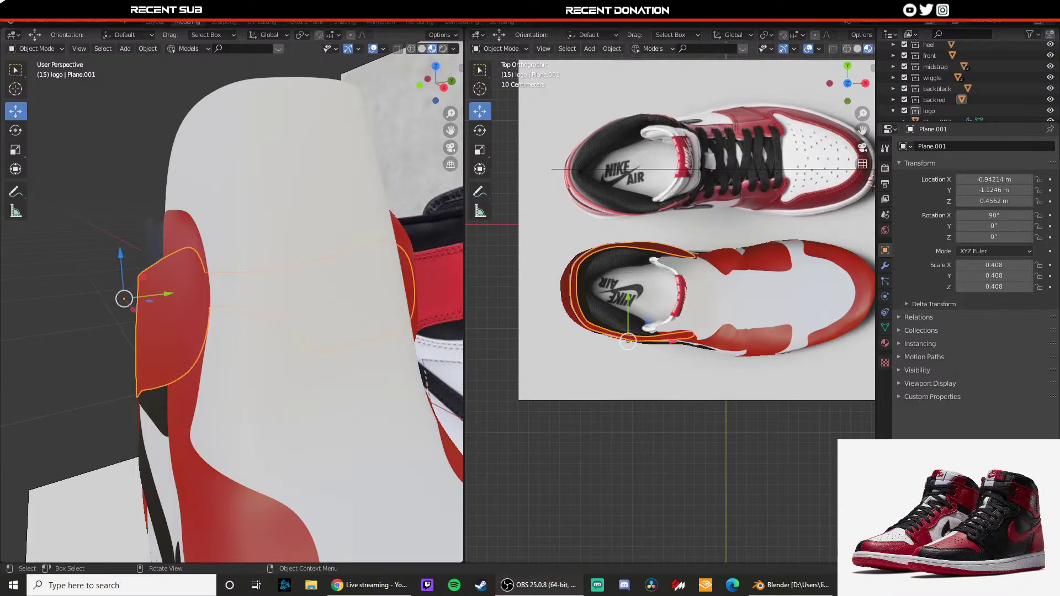
# - Nudge a vertex in the middle of the red collar panel's side slightly outward along Y
pyautogui.scroll(-4, 273, 190)
pyautogui.scroll(3, 333, 234)
pyautogui.moveTo(253, 217); pyautogui.dragTo(453, 243, button='middle')
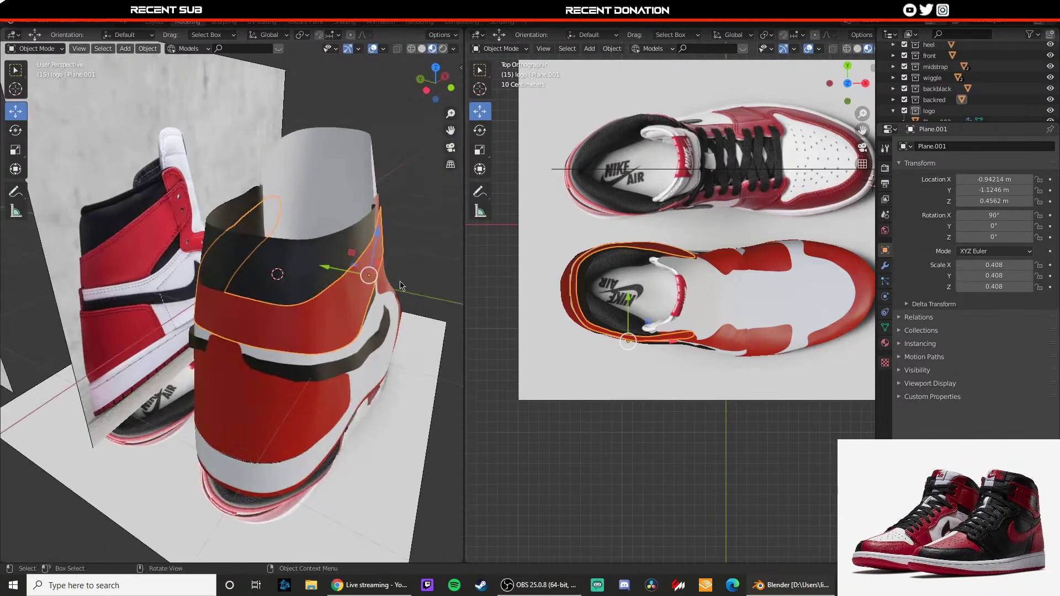
pyautogui.scroll(4, 238, 265)
pyautogui.keyDown('shift'); pyautogui.moveTo(387, 265); pyautogui.dragTo(260, 314, button='middle'); pyautogui.keyUp('shift')
pyautogui.press('Tab')
pyautogui.click(214, 276)
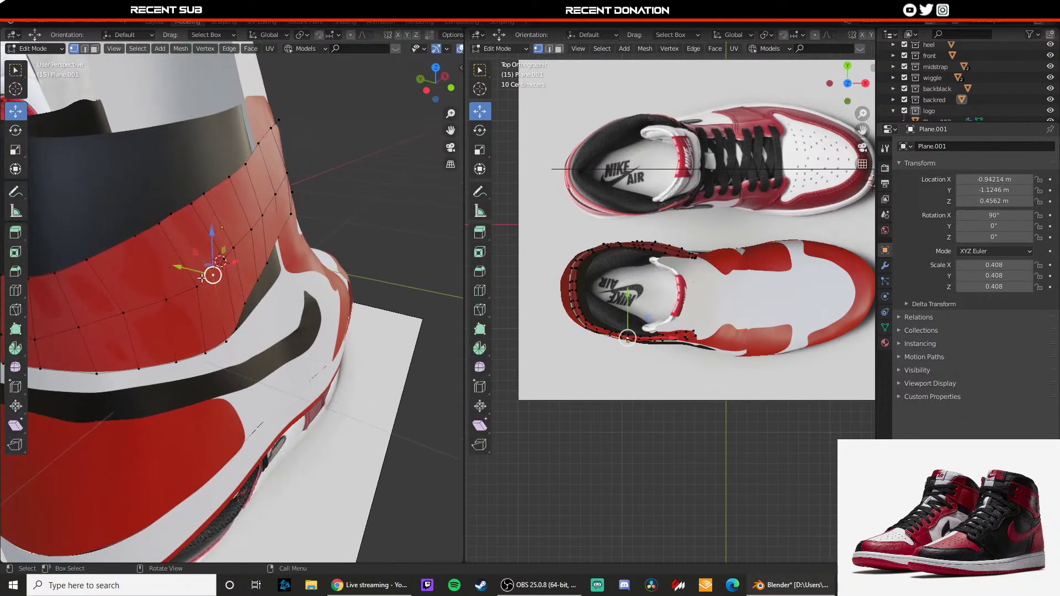
pyautogui.moveTo(193, 269); pyautogui.dragTo(190, 268)
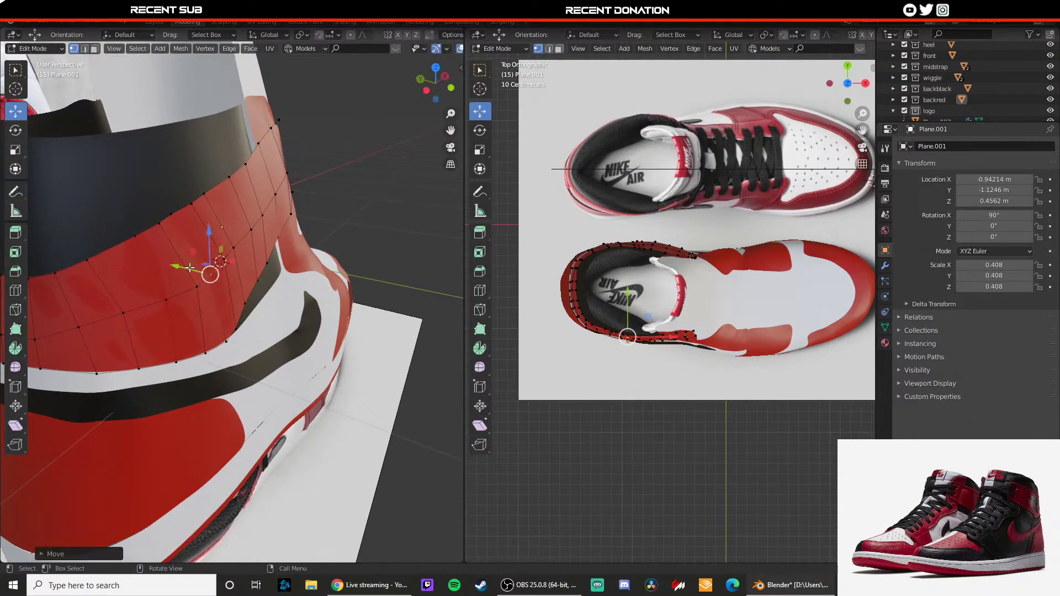
# - Leave mesh editing, save the file and inspect the shoe's panels from the front, back and side
pyautogui.press('Tab')
pyautogui.click(326, 207)
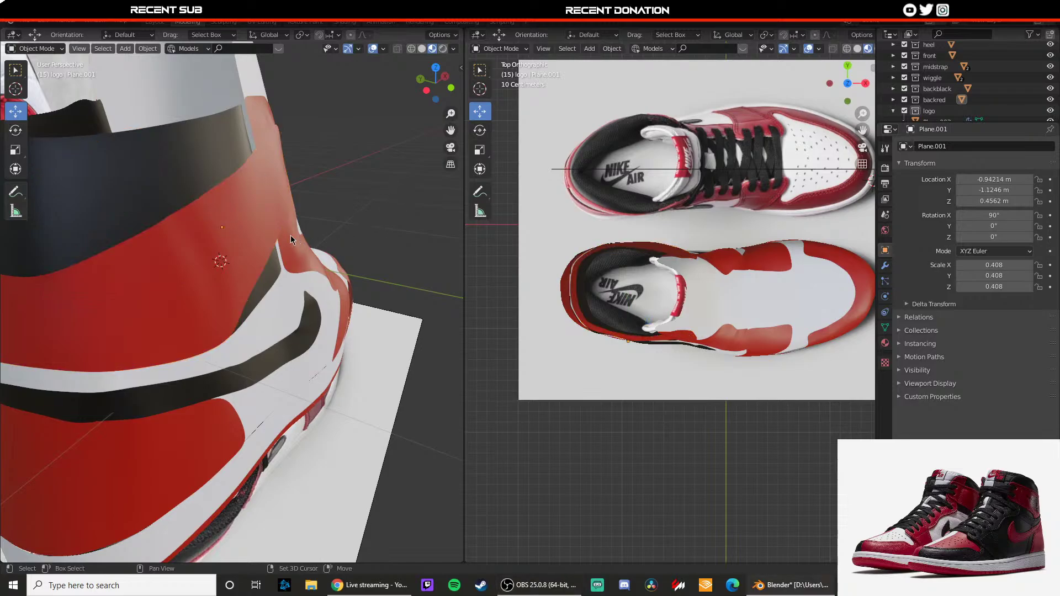
pyautogui.moveTo(290, 235); pyautogui.dragTo(190, 271, button='middle')
pyautogui.moveTo(298, 284); pyautogui.dragTo(234, 282, button='middle')
pyautogui.hotkey('ctrl', 's')
pyautogui.scroll(-4, 233, 281)
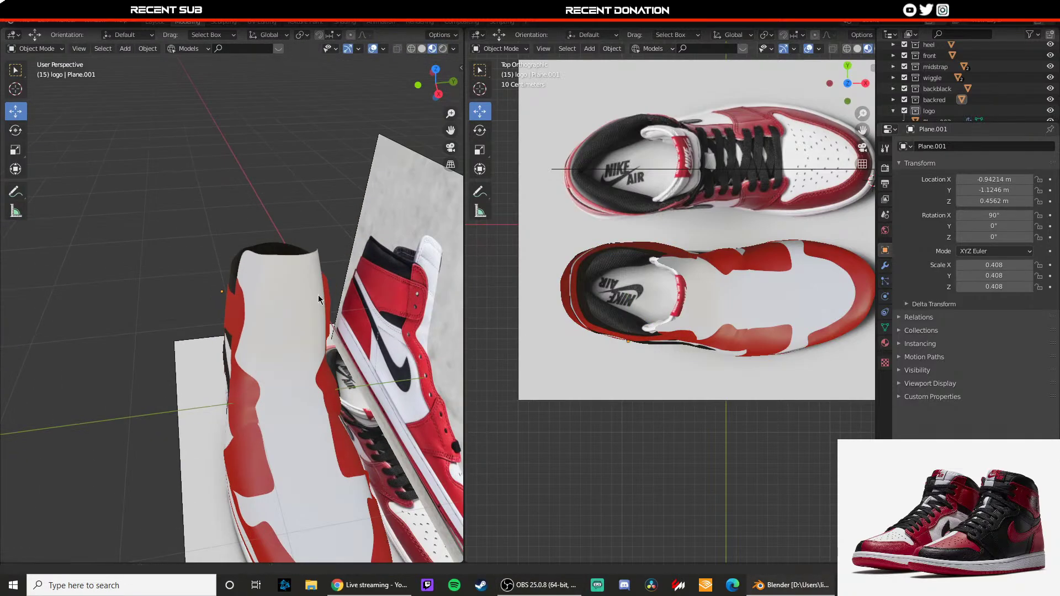
pyautogui.moveTo(318, 295); pyautogui.dragTo(248, 287, button='middle')
pyautogui.scroll(-2, 218, 171)
pyautogui.moveTo(220, 170); pyautogui.dragTo(310, 282, button='middle')
pyautogui.scroll(5, 216, 216)
pyautogui.scroll(-3, 212, 216)
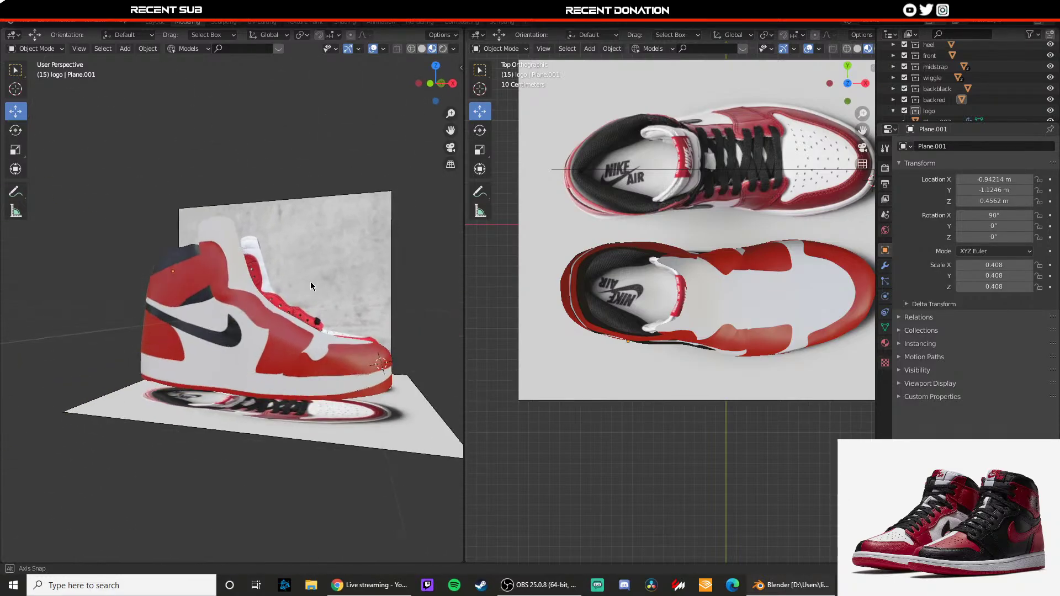
# - Reposition the pointed rear tip vertex of the red front toe panel against the neighbouring red lace panel
pyautogui.scroll(5, 356, 363)
pyautogui.keyDown('shift'); pyautogui.moveTo(377, 372); pyautogui.dragTo(268, 312, button='middle'); pyautogui.keyUp('shift')
pyautogui.click(302, 381)
pyautogui.moveTo(303, 381); pyautogui.dragTo(317, 379, button='middle')
pyautogui.press('Tab')
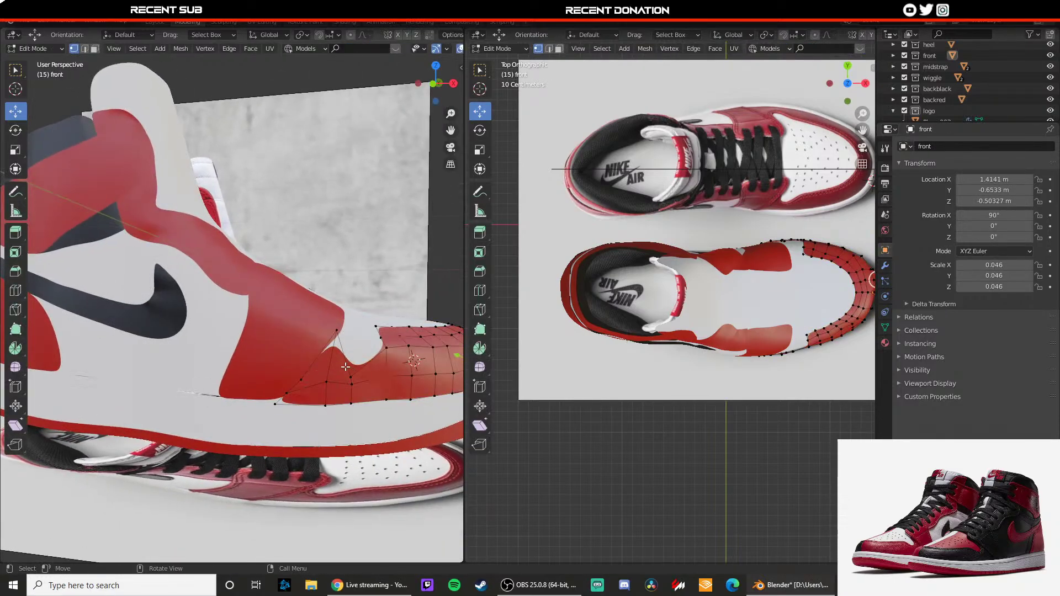
pyautogui.scroll(3, 301, 349)
pyautogui.click(359, 304)
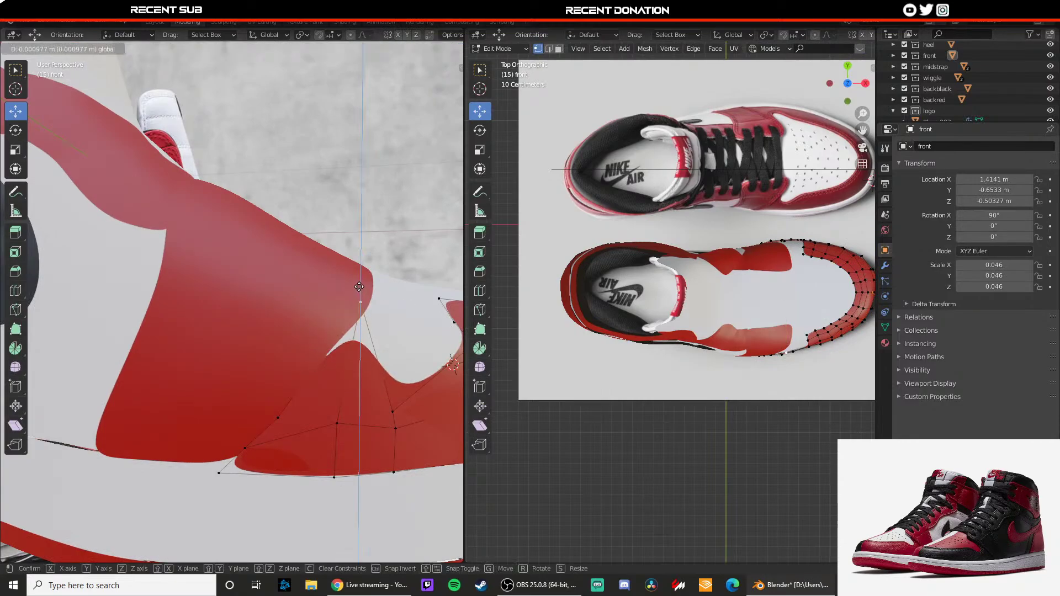
pyautogui.hotkey('ctrl', 'e')
pyautogui.click(347, 294)
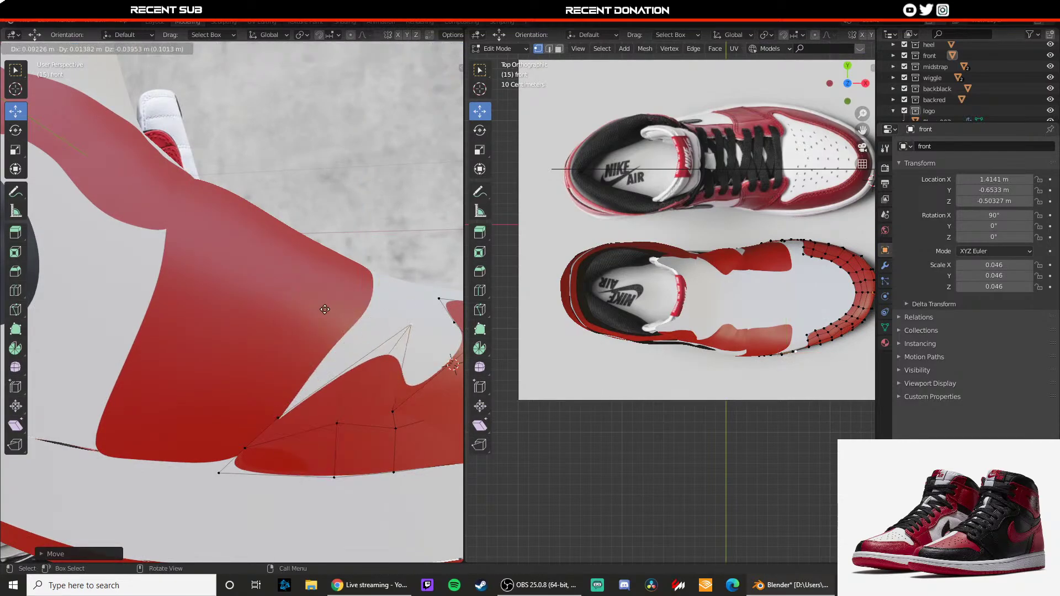
pyautogui.press('x')
pyautogui.click(278, 291)
pyautogui.moveTo(391, 301); pyautogui.dragTo(378, 299)
# - Fine-tune the toe panel's tip vertex by about 0.007 m in the horizontal plane, then leave mesh editing and deselect everything
pyautogui.moveTo(326, 321); pyautogui.dragTo(253, 335, button='middle')
pyautogui.moveTo(139, 338); pyautogui.dragTo(122, 359, button='middle')
pyautogui.press('g')
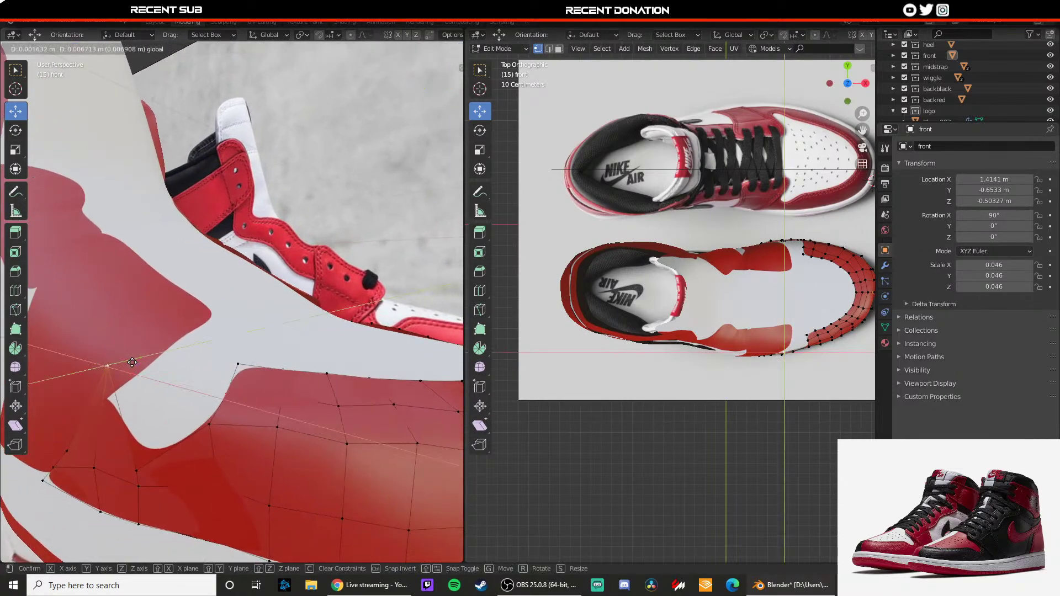
pyautogui.moveTo(135, 359); pyautogui.dragTo(134, 360)
pyautogui.scroll(-8, 187, 340)
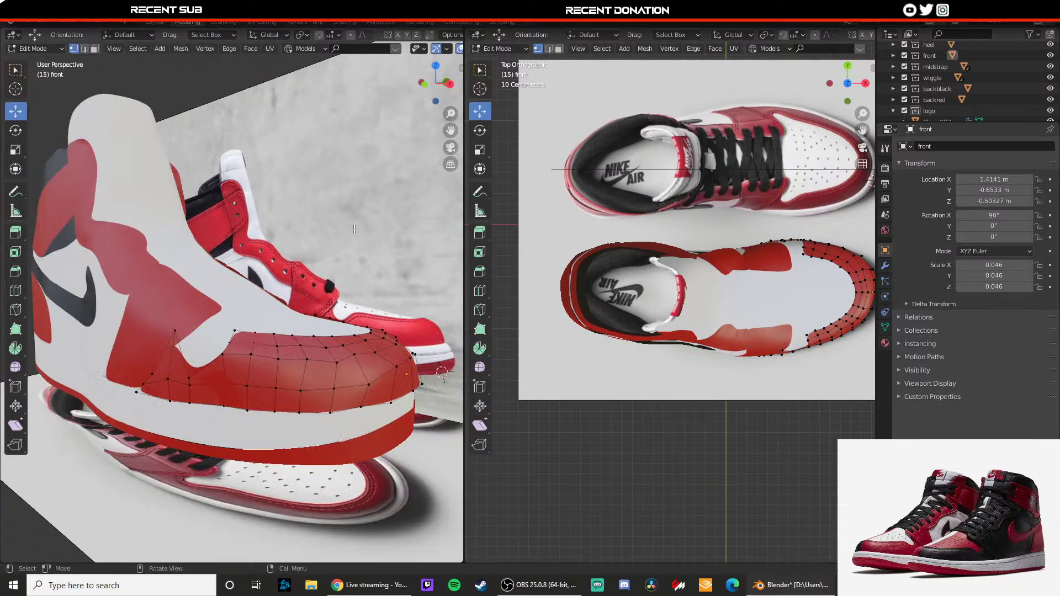
pyautogui.press('Tab')
pyautogui.hotkey('alt', 'a')
# - Select the bottomsole's lower edge loop at the underside of the shoe and fill it with faces
pyautogui.moveTo(353, 435); pyautogui.dragTo(257, 275, button='middle')
pyautogui.click(254, 288)
pyautogui.scroll(1, 214, 284)
pyautogui.hotkey('alt', 'a')
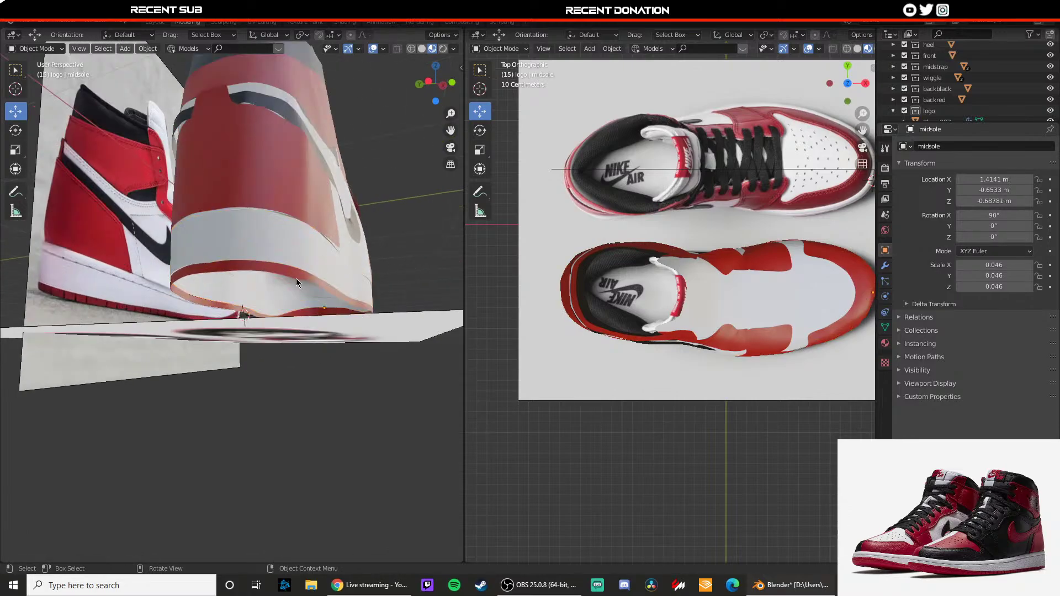
pyautogui.click(250, 270)
pyautogui.press('Tab')
pyautogui.press('2')
pyautogui.keyDown('alt'); pyautogui.click(249, 272); pyautogui.keyUp('alt')
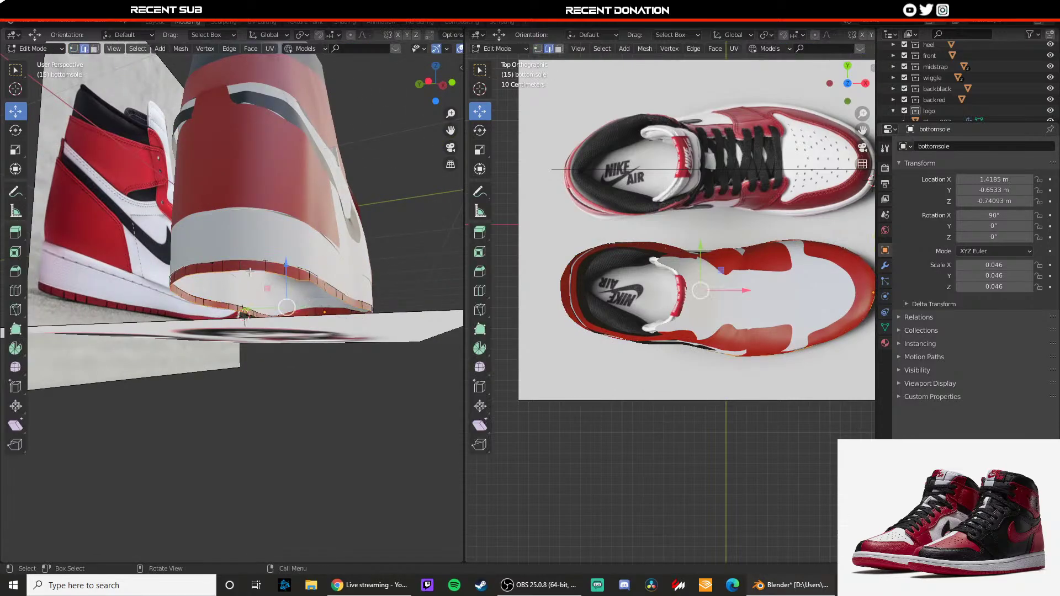
pyautogui.press('f')
pyautogui.rightClick(249, 273)
pyautogui.hotkey('alt', 'f')
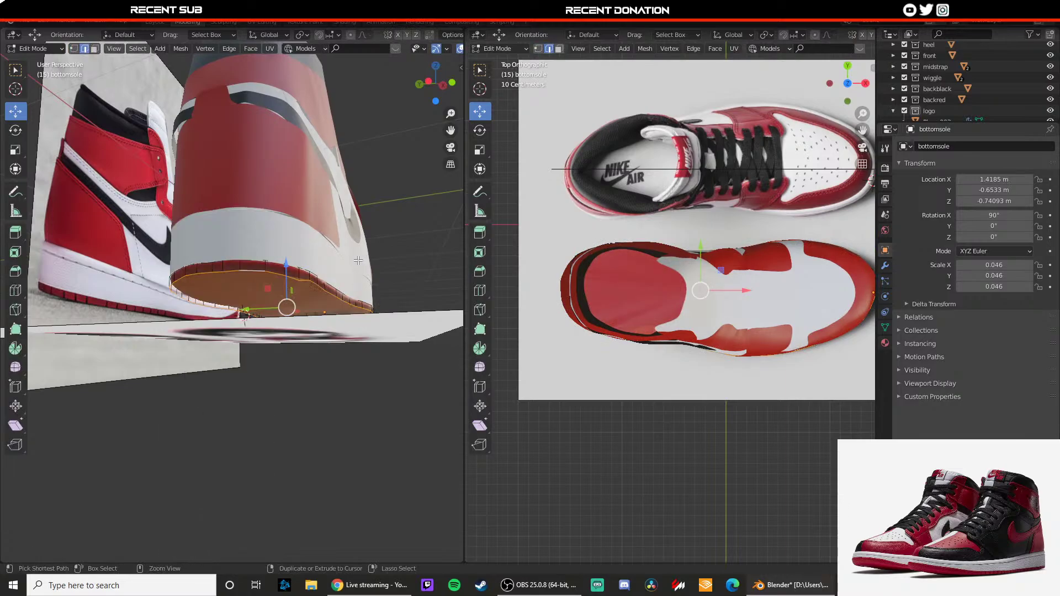
# - Examine the filled underside up close and undo the fill of the bottomsole's lower edge loop
pyautogui.press('Tab')
pyautogui.moveTo(409, 280); pyautogui.dragTo(282, 336, button='middle')
pyautogui.scroll(5, 253, 303)
pyautogui.press('Tab')
pyautogui.press('z')
pyautogui.press('z')
pyautogui.press('3')
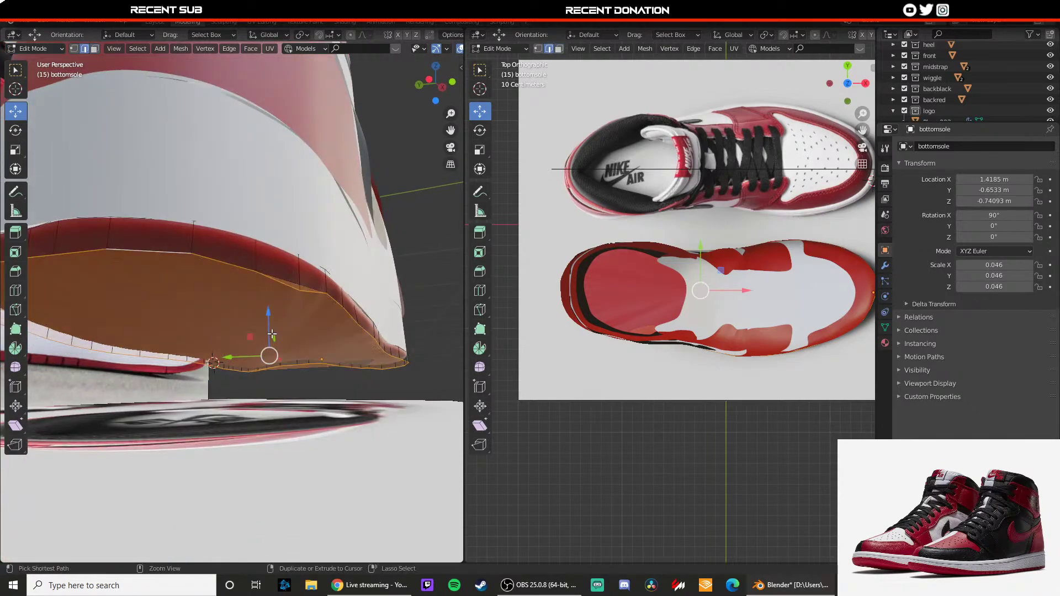
pyautogui.press('Tab')
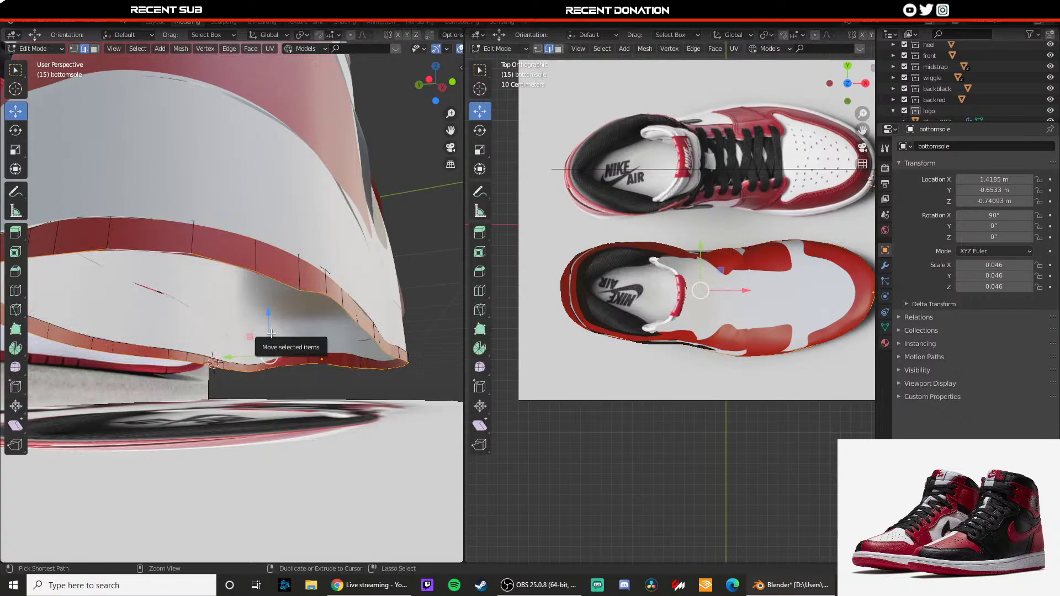
# - Try thickening the bottomsole by extruding all its faces in place and scaling them to about 1.07, and undo it
pyautogui.moveTo(307, 330); pyautogui.dragTo(318, 343, button='middle')
pyautogui.press('a')
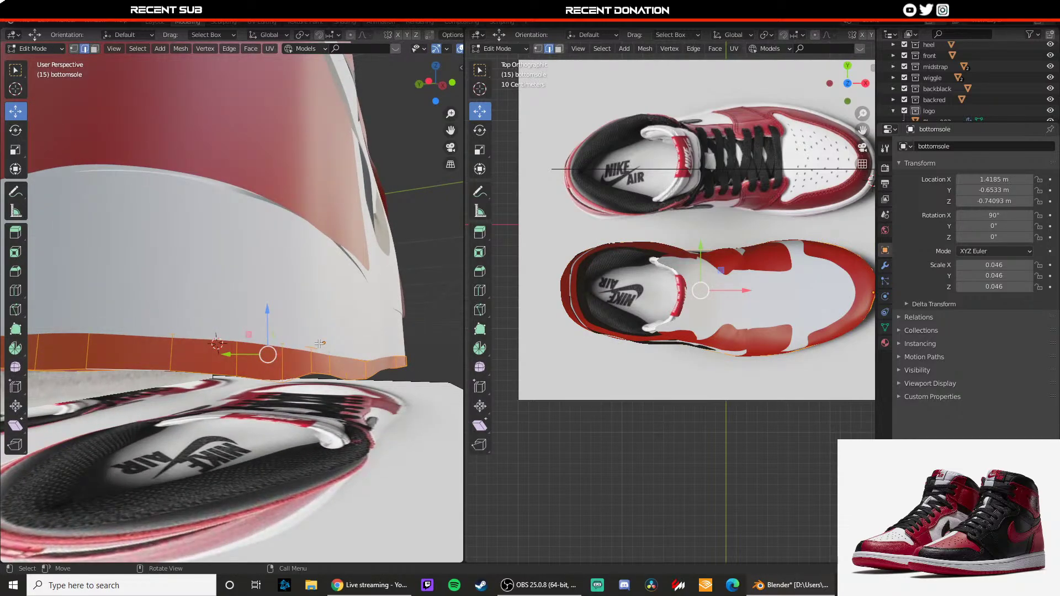
pyautogui.press('e')
pyautogui.rightClick(362, 308)
pyautogui.press('s')
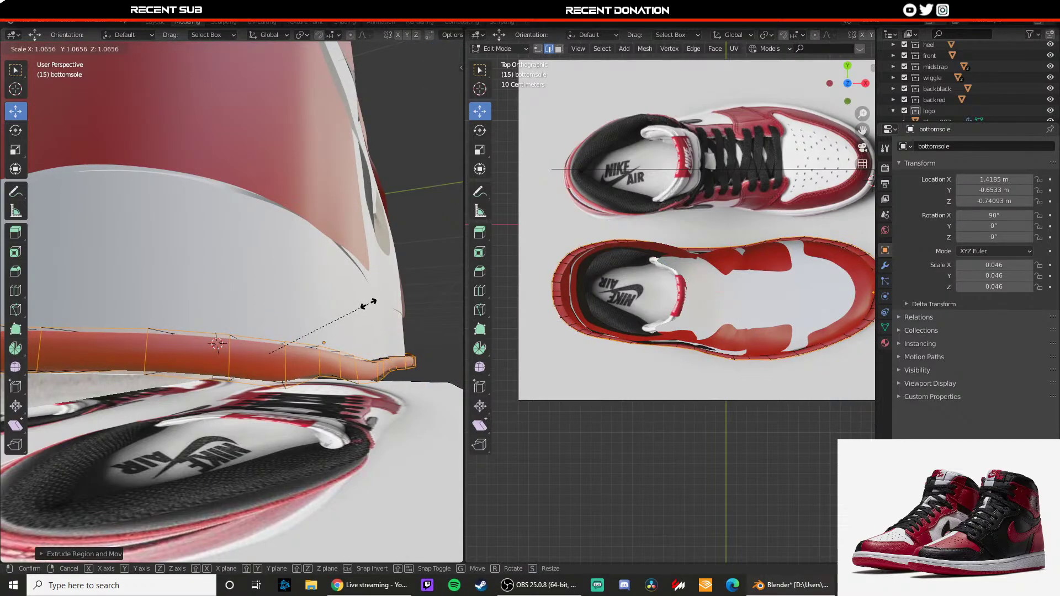
pyautogui.click(369, 303)
pyautogui.press('Tab')
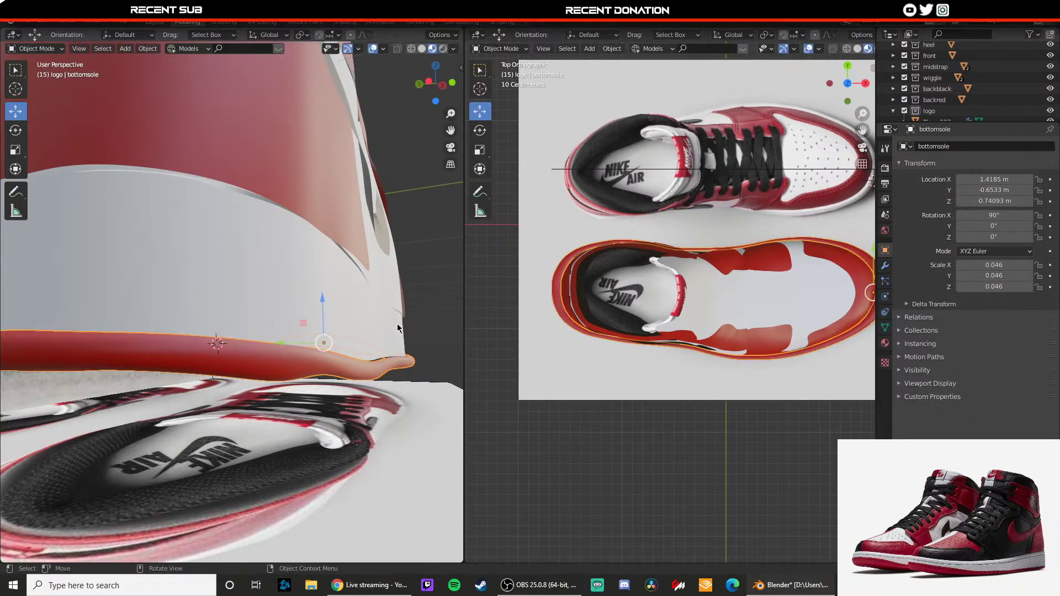
pyautogui.moveTo(320, 303); pyautogui.dragTo(298, 315, button='middle')
pyautogui.press('Tab')
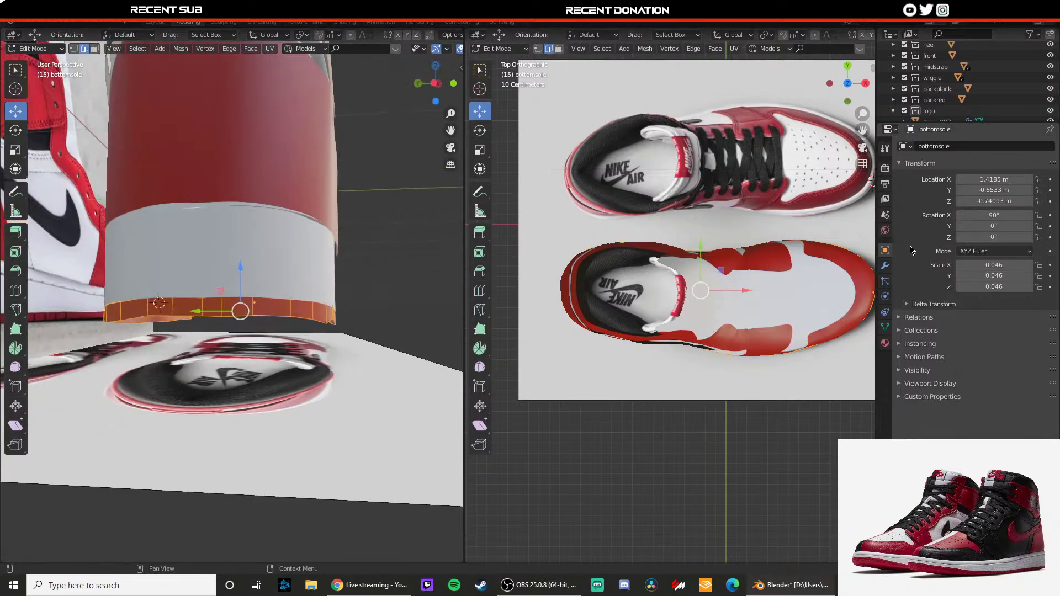
# - Add a Solidify modifier to the bottomsole
pyautogui.click(885, 266)
pyautogui.click(943, 146)
pyautogui.click(955, 146)
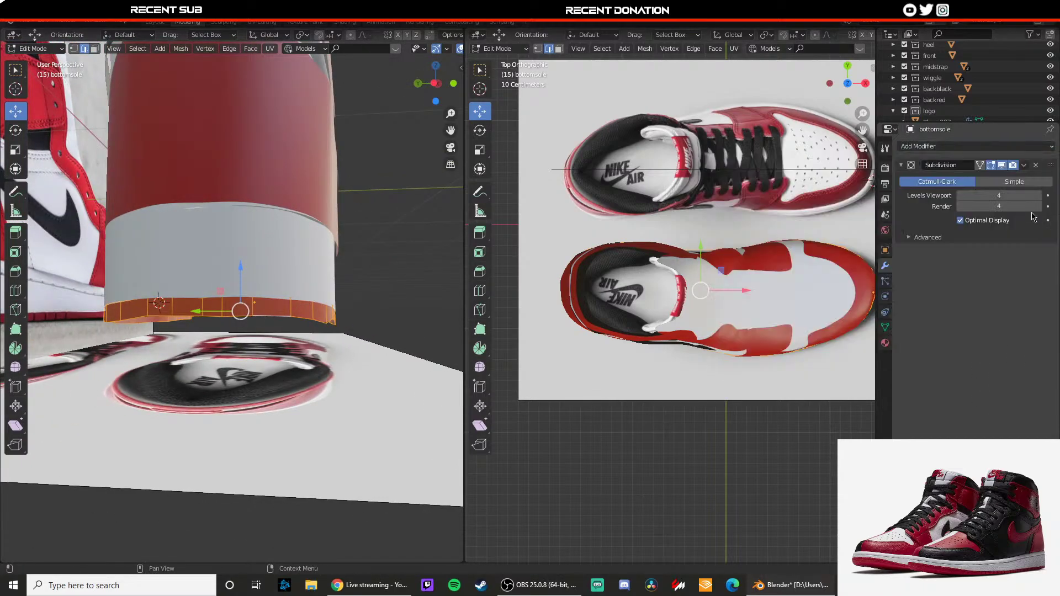
pyautogui.click(969, 146)
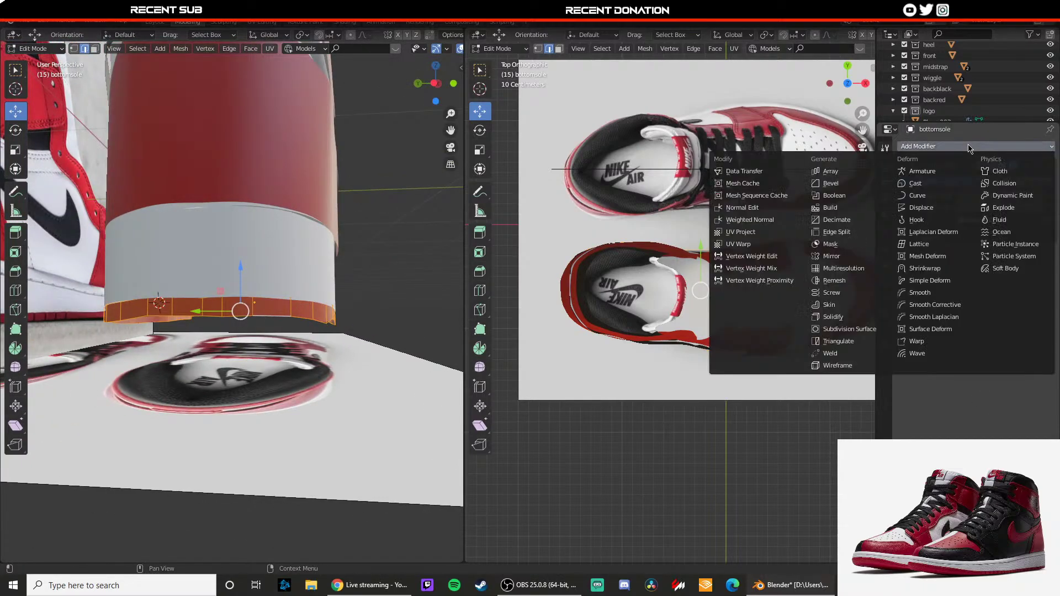
pyautogui.click(849, 320)
# - Remove the bottomsole's Solidify modifier and instead extrude all its faces in place, scaled up slightly to about 1.01
pyautogui.click(1036, 252)
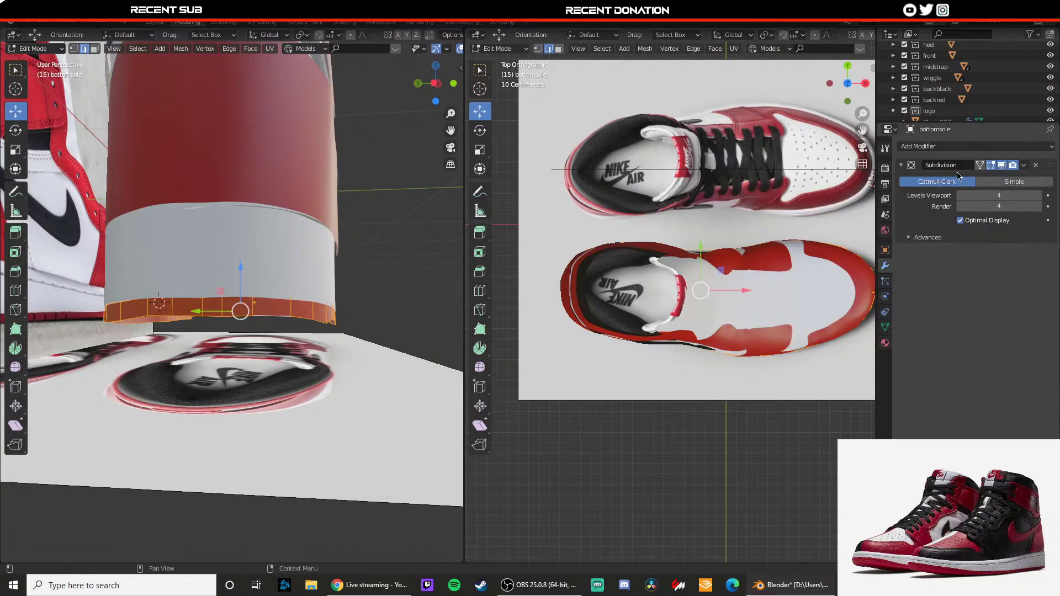
pyautogui.moveTo(282, 297)
pyautogui.mouseDown(button='middle')
pyautogui.moveTo(318, 321)
pyautogui.moveTo(277, 298)
pyautogui.mouseUp(button='middle')
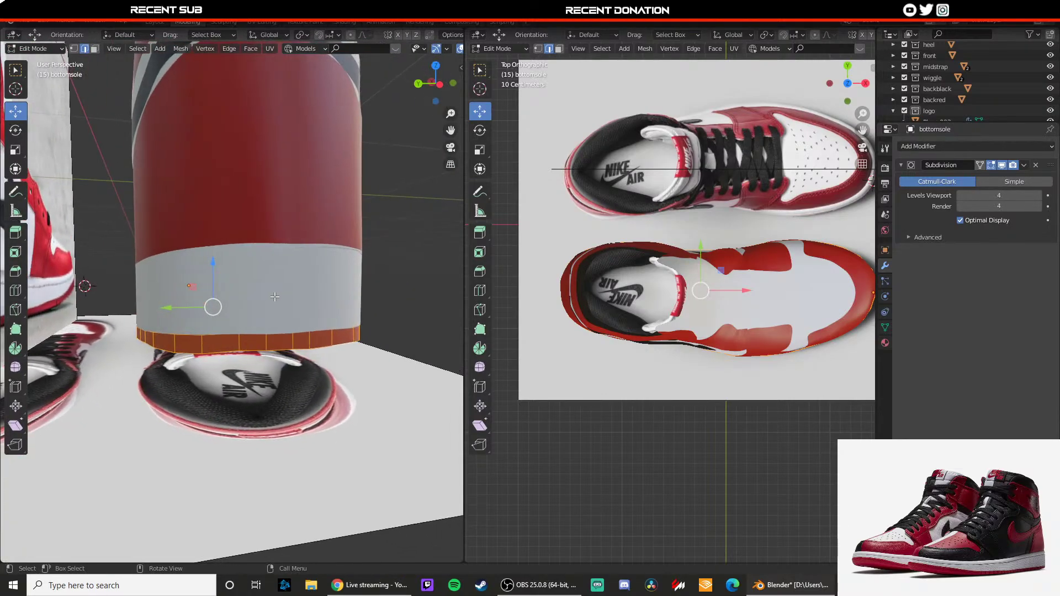
pyautogui.press('e')
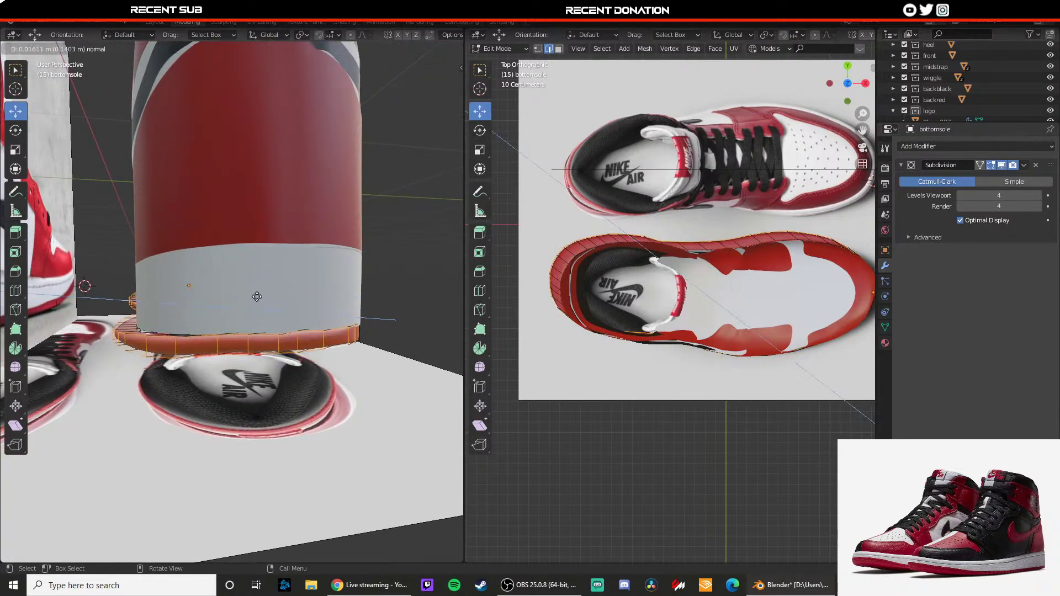
pyautogui.rightClick(257, 297)
pyautogui.press('s')
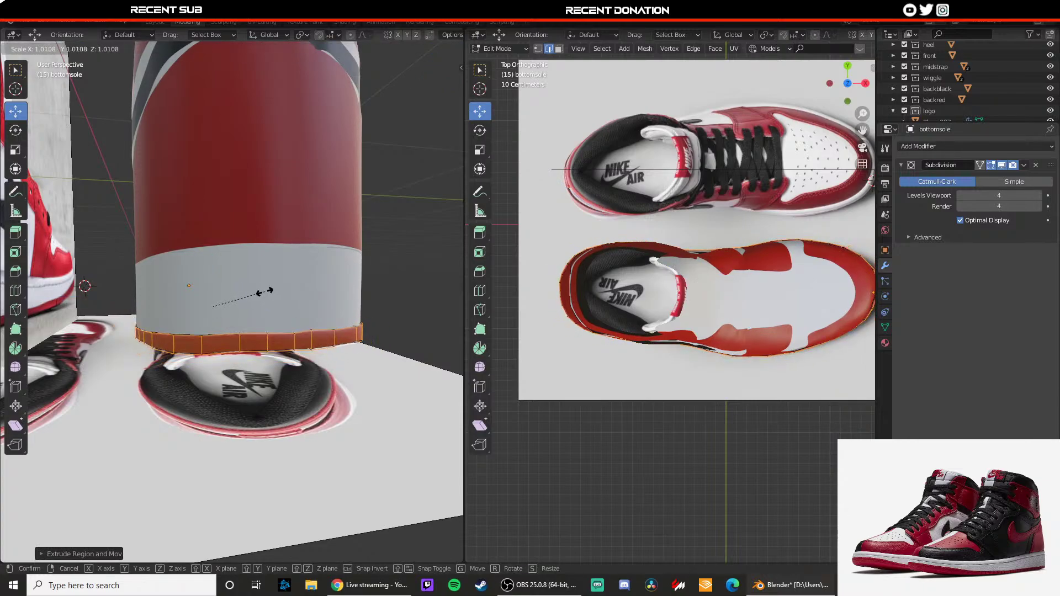
pyautogui.click(266, 292)
pyautogui.press('Tab')
pyautogui.click(391, 314)
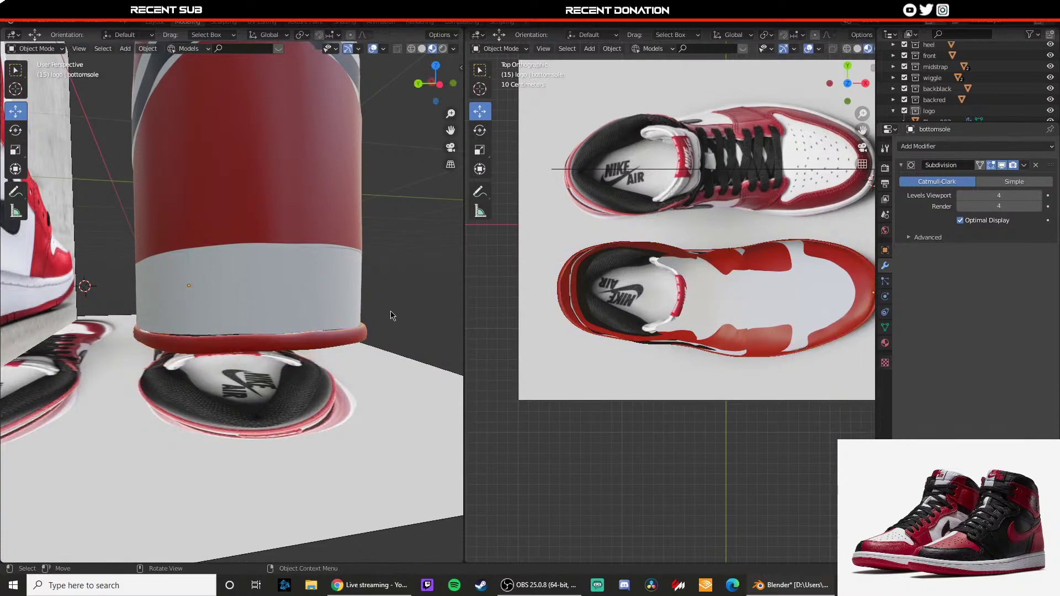
# - Open the midsole mesh for editing, then undo back past the bottomsole's extrusion, scaling and Solidify removal
pyautogui.moveTo(391, 315); pyautogui.dragTo(322, 303, button='middle')
pyautogui.press('Tab')
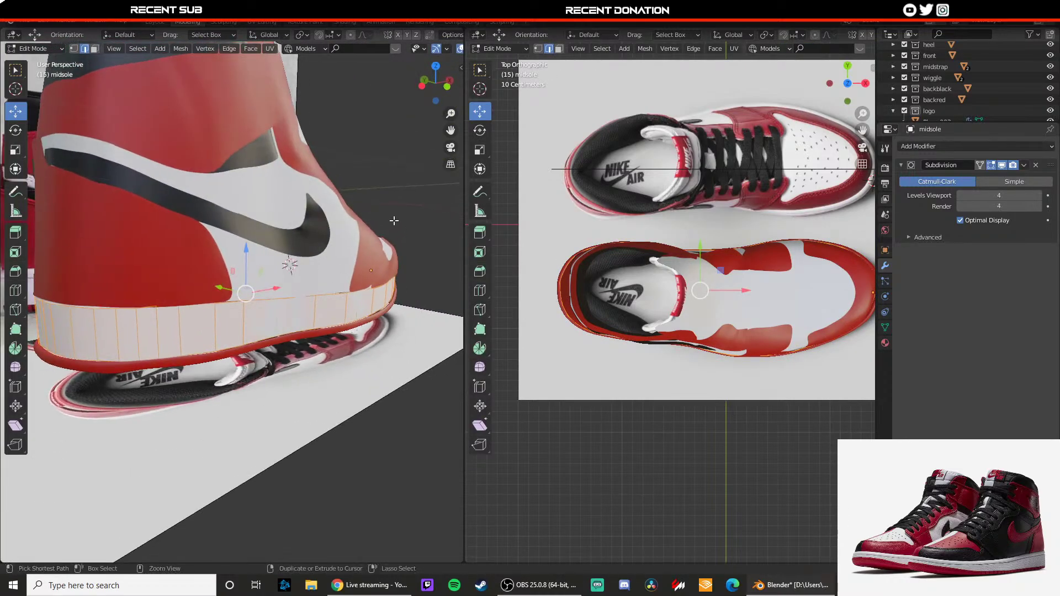
pyautogui.hotkey('ctrl', 'z')
pyautogui.hotkey('ctrl', 'z')
pyautogui.hotkey('ctrl', 'z')
pyautogui.hotkey('ctrl', 'z')
pyautogui.hotkey('ctrl', 'z')
pyautogui.hotkey('ctrl', 'z')
pyautogui.press('Tab')
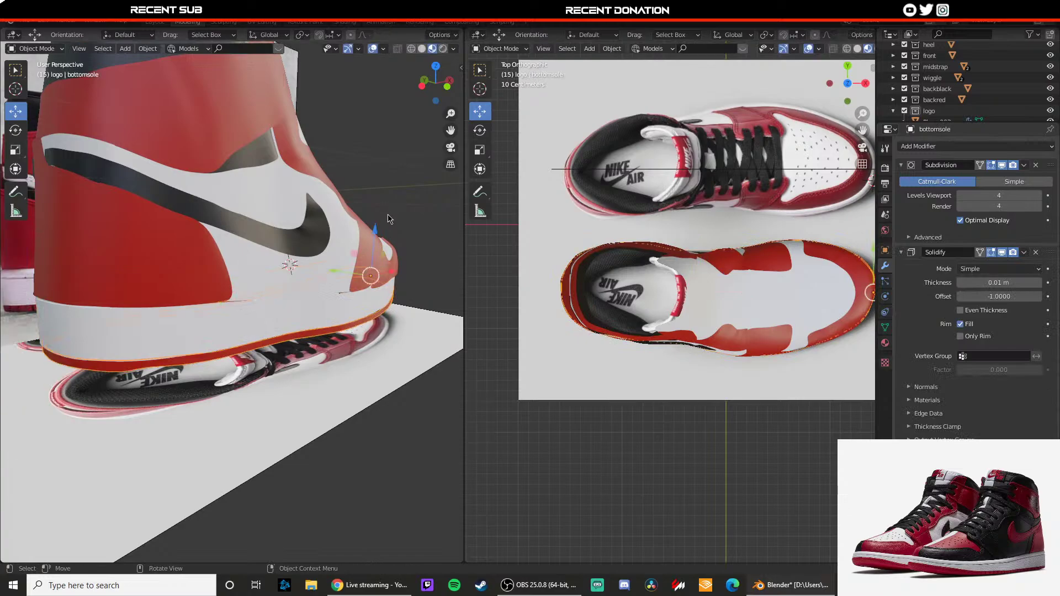
# - Save a backup copy of the blend file in the Jordan1s folder
pyautogui.scroll(-6, 266, 243)
pyautogui.click(26, 22)
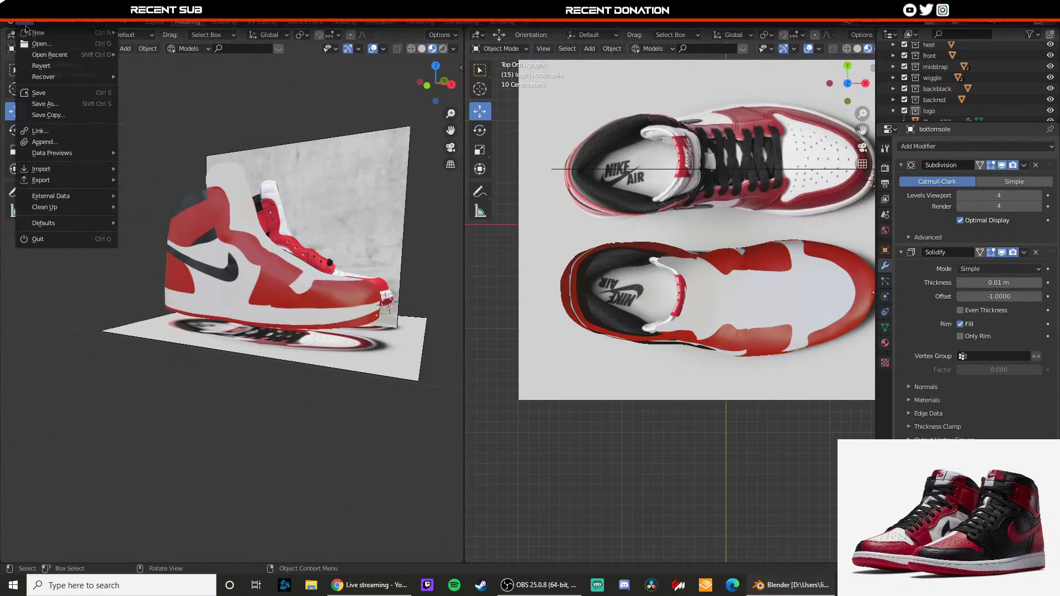
pyautogui.click(50, 115)
pyautogui.click(474, 452)
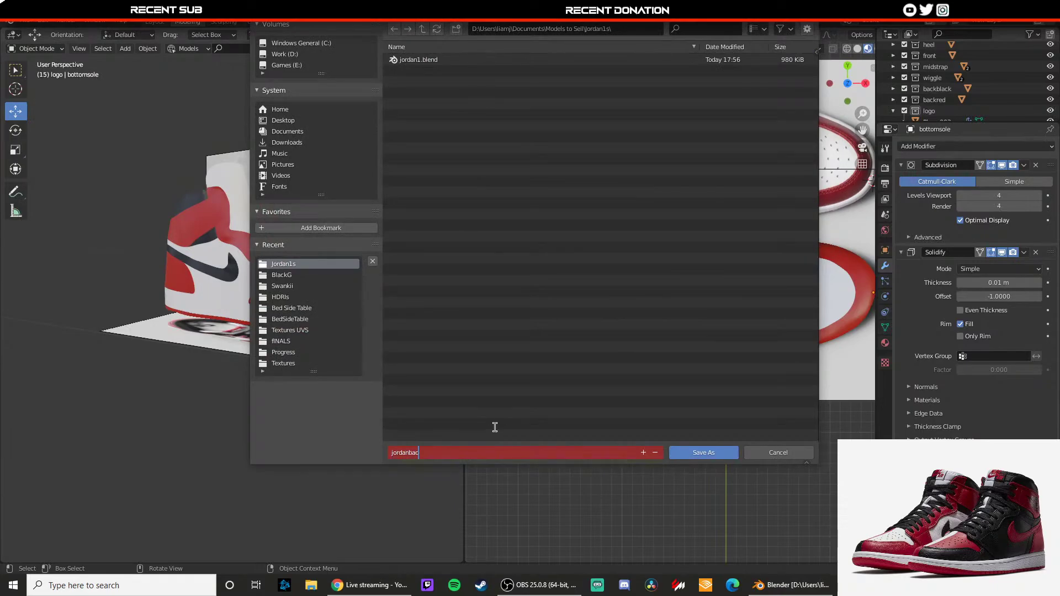
pyautogui.press('Return')
pyautogui.press('Return')
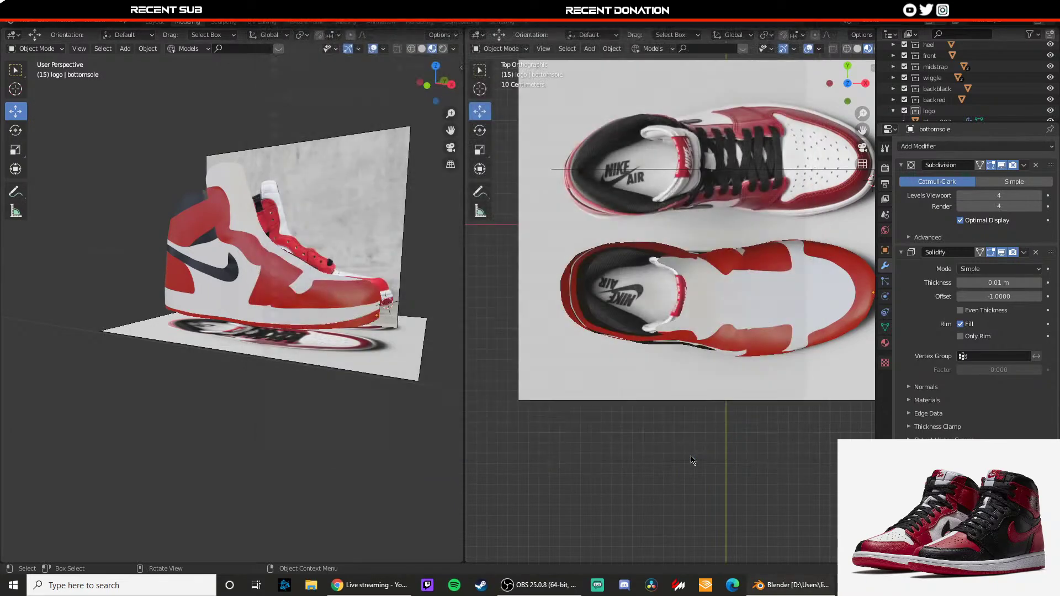
# - Thicken the bottomsole by extruding all its faces in place and scaling them up slightly
pyautogui.scroll(5, 204, 336)
pyautogui.press('Tab')
pyautogui.moveTo(227, 343); pyautogui.dragTo(337, 361, button='middle')
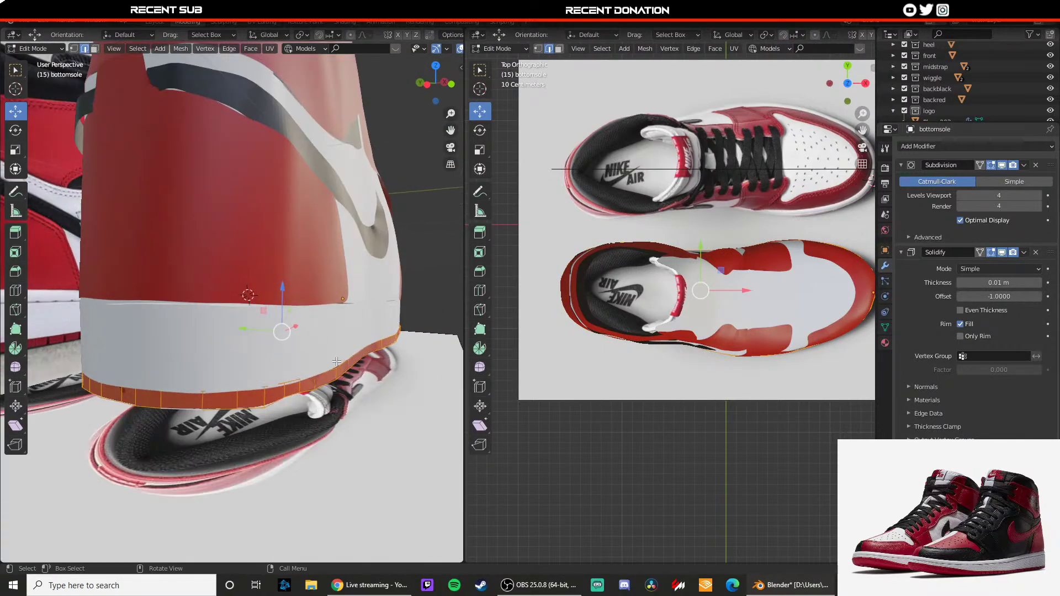
pyautogui.press('e')
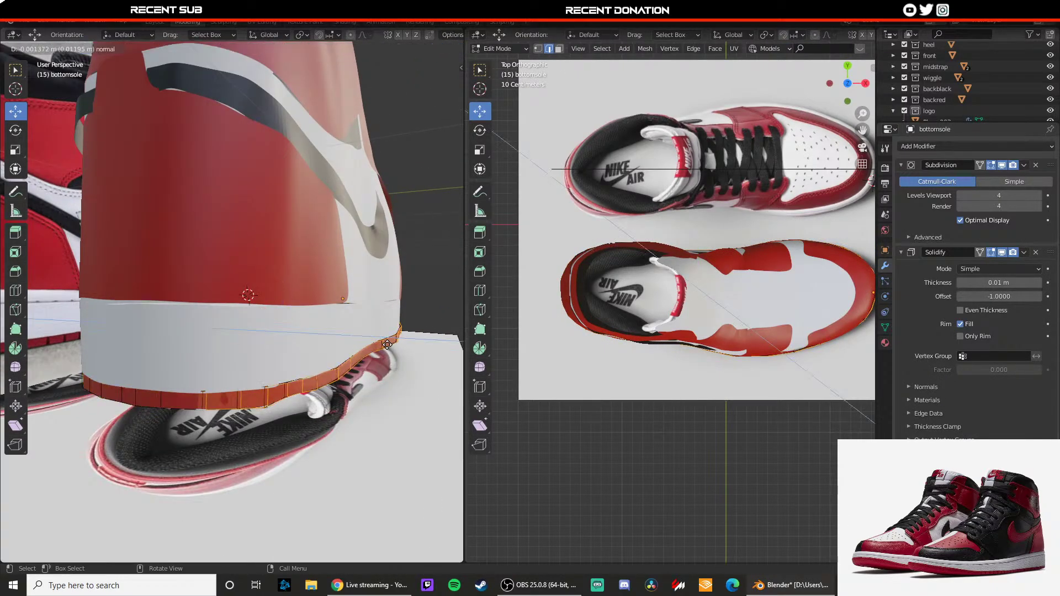
pyautogui.click(387, 345)
pyautogui.press('s')
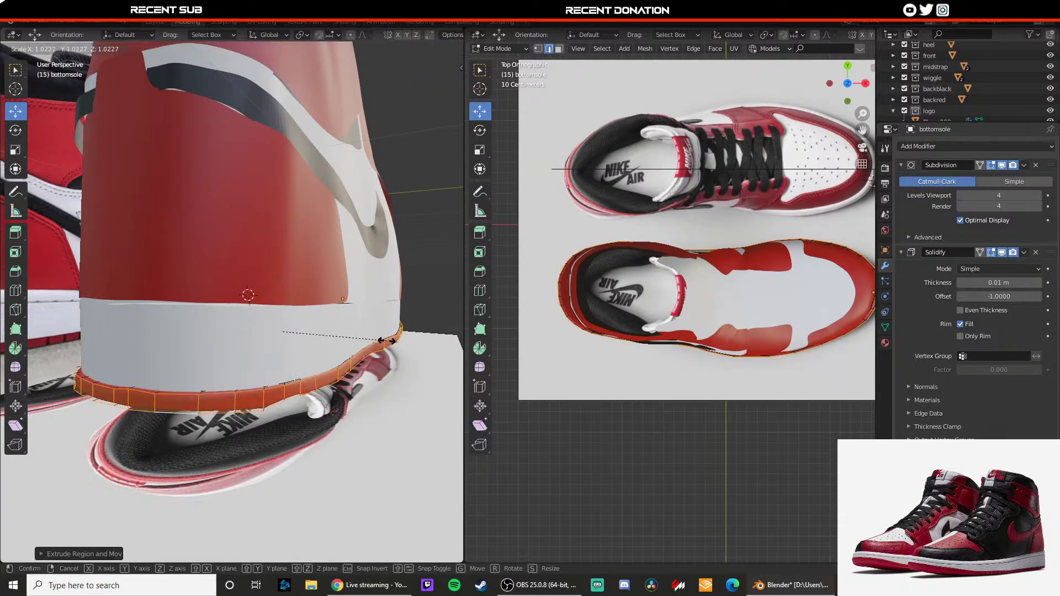
pyautogui.click(343, 377)
pyautogui.press('Tab')
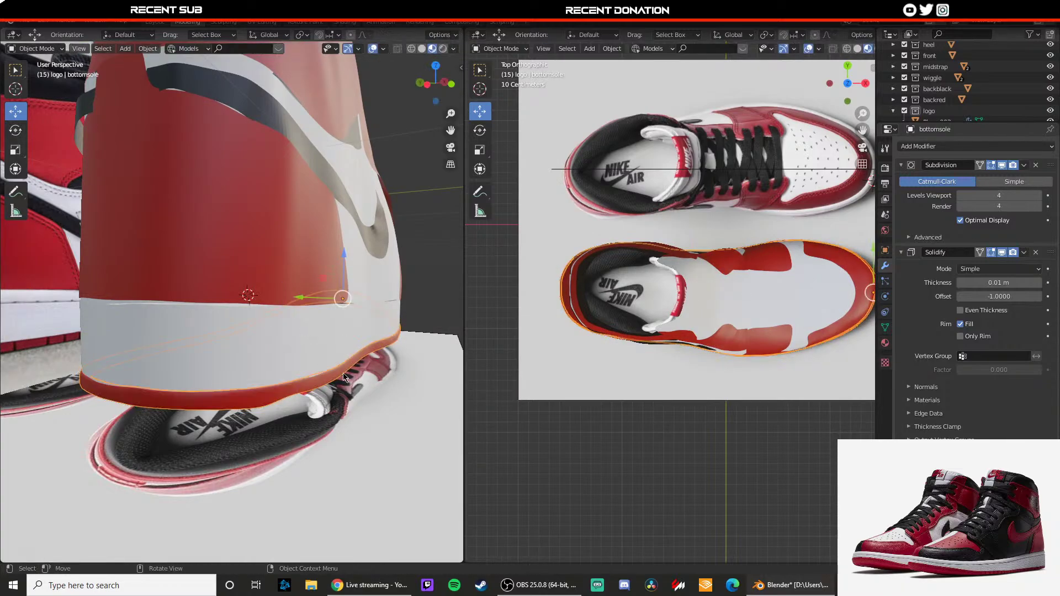
pyautogui.click(400, 412)
# - Thicken the midsole by extruding all its faces in place and scaling them to about 1.026
pyautogui.moveTo(400, 412); pyautogui.dragTo(221, 397, button='middle')
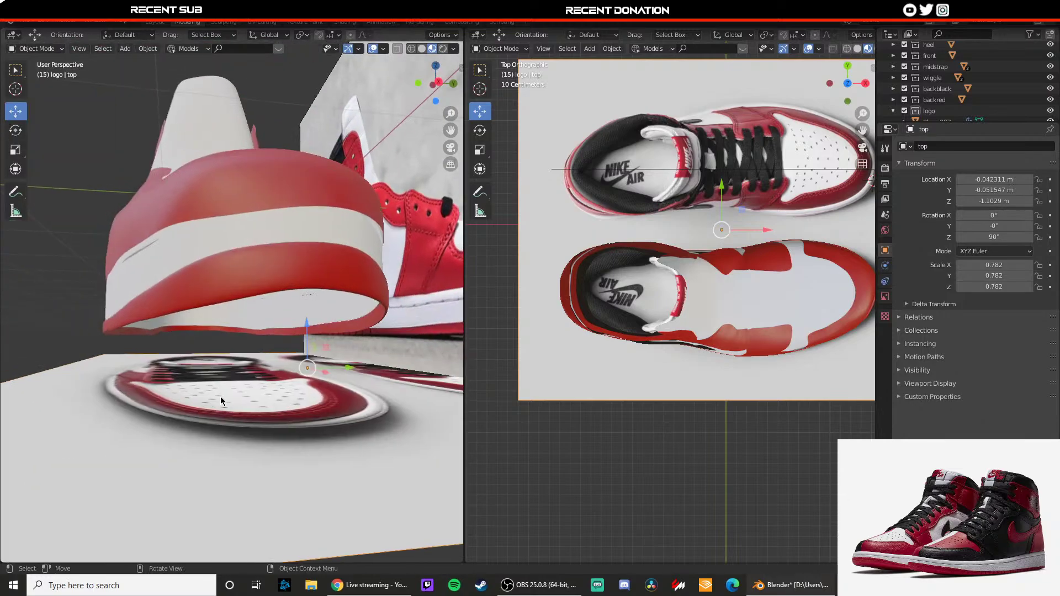
pyautogui.moveTo(200, 342); pyautogui.dragTo(237, 393, button='middle')
pyautogui.click(242, 392)
pyautogui.press('Tab')
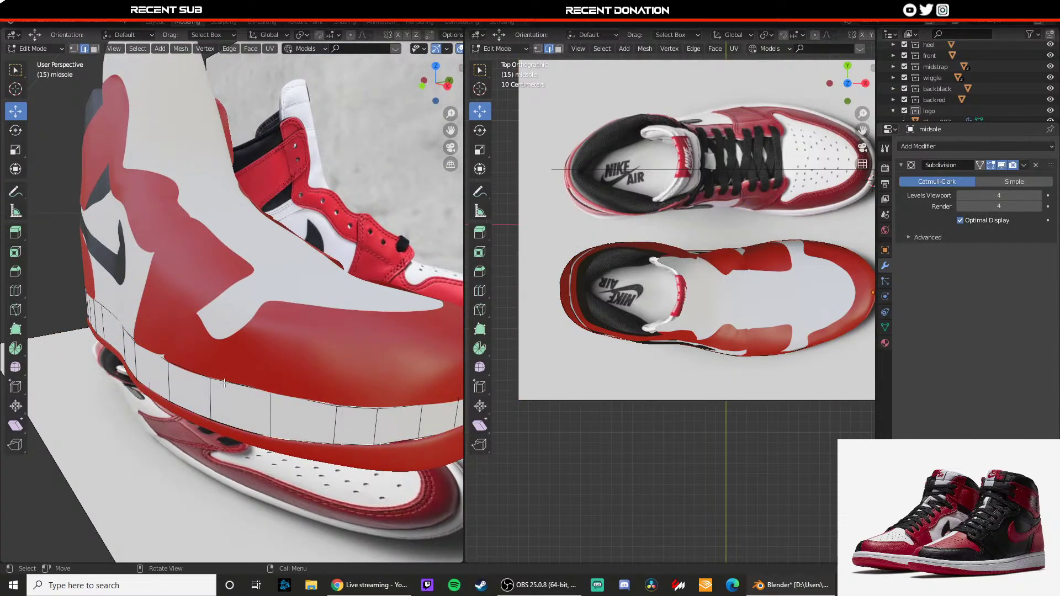
pyautogui.press('a')
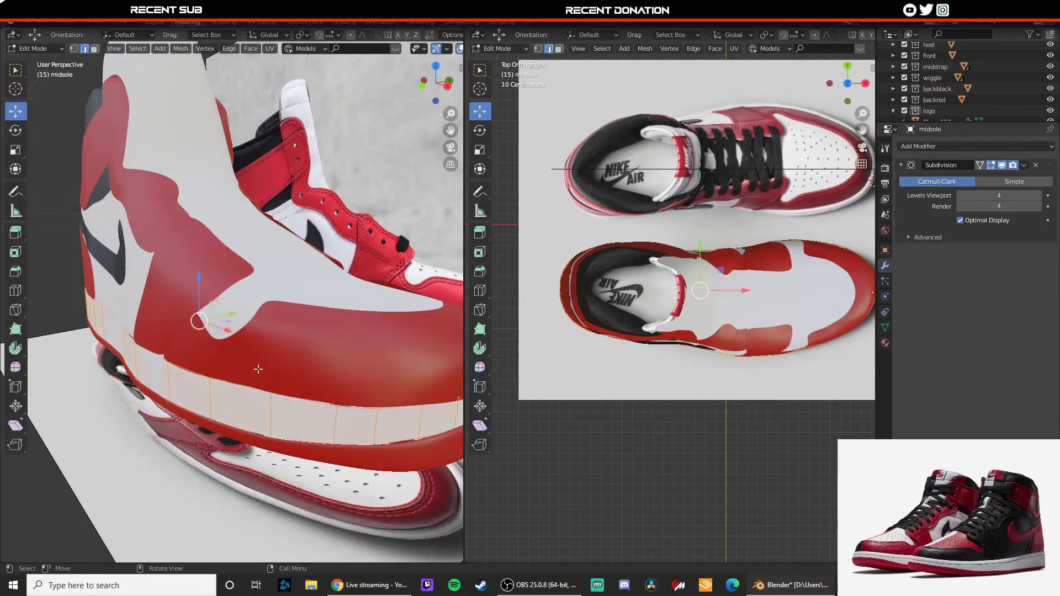
pyautogui.scroll(-2, 297, 355)
pyautogui.moveTo(258, 370); pyautogui.dragTo(254, 334, button='middle')
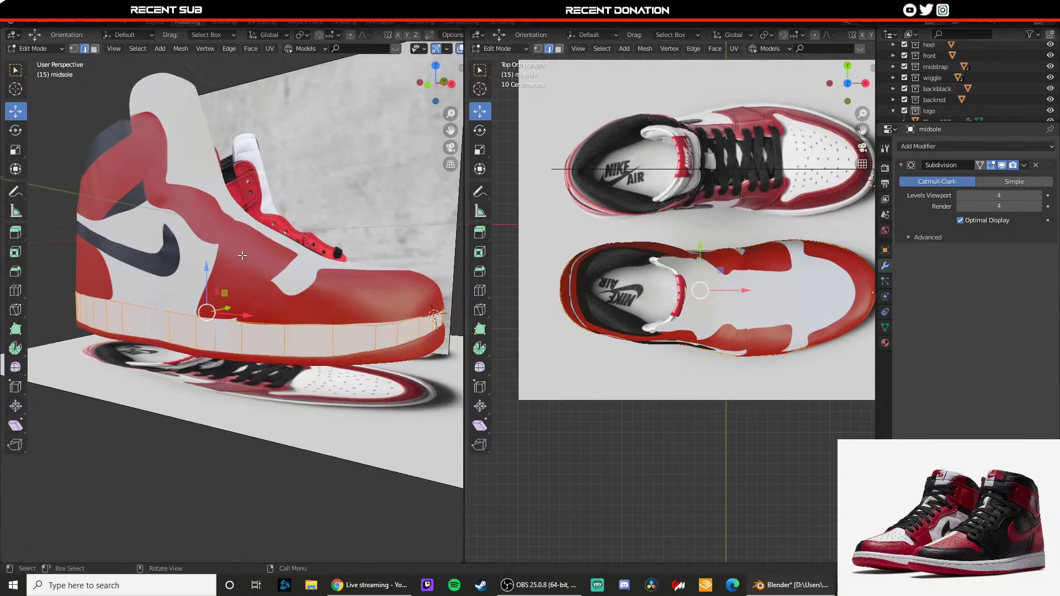
pyautogui.moveTo(254, 270); pyautogui.dragTo(325, 285, button='middle')
pyautogui.press('e')
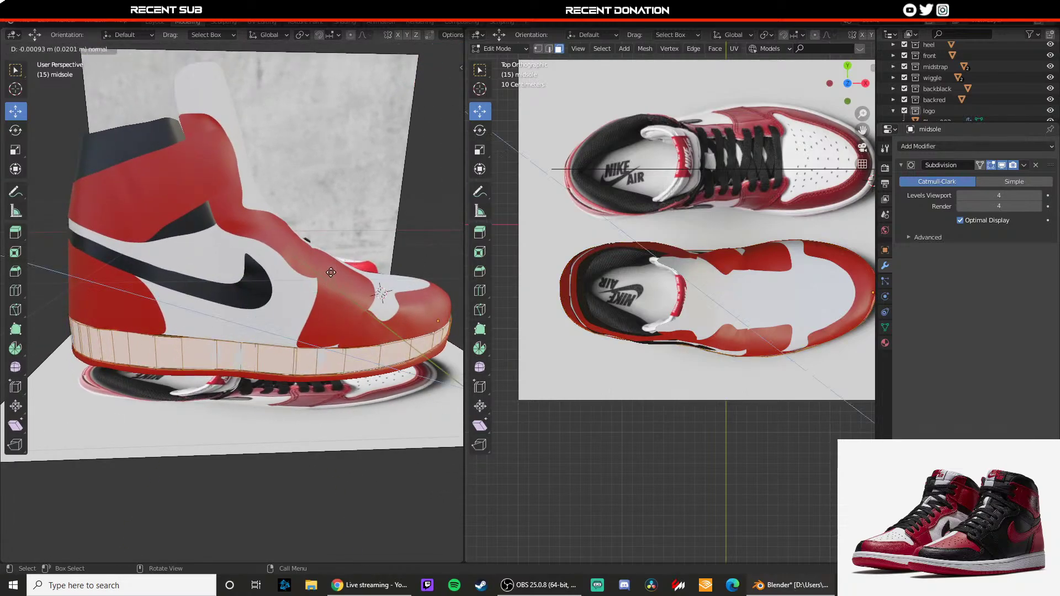
pyautogui.rightClick(331, 272)
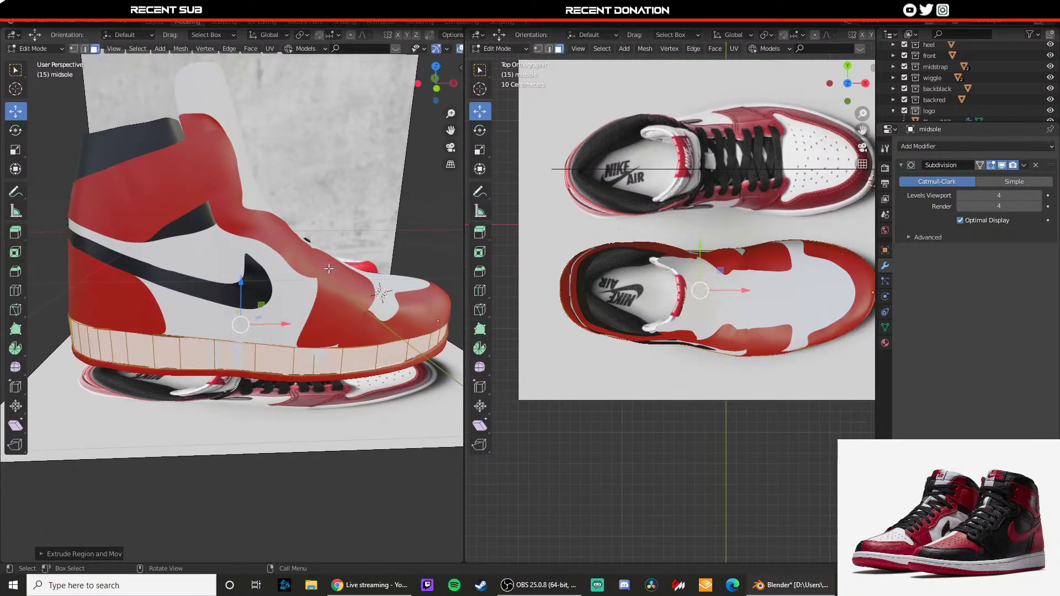
pyautogui.press('s')
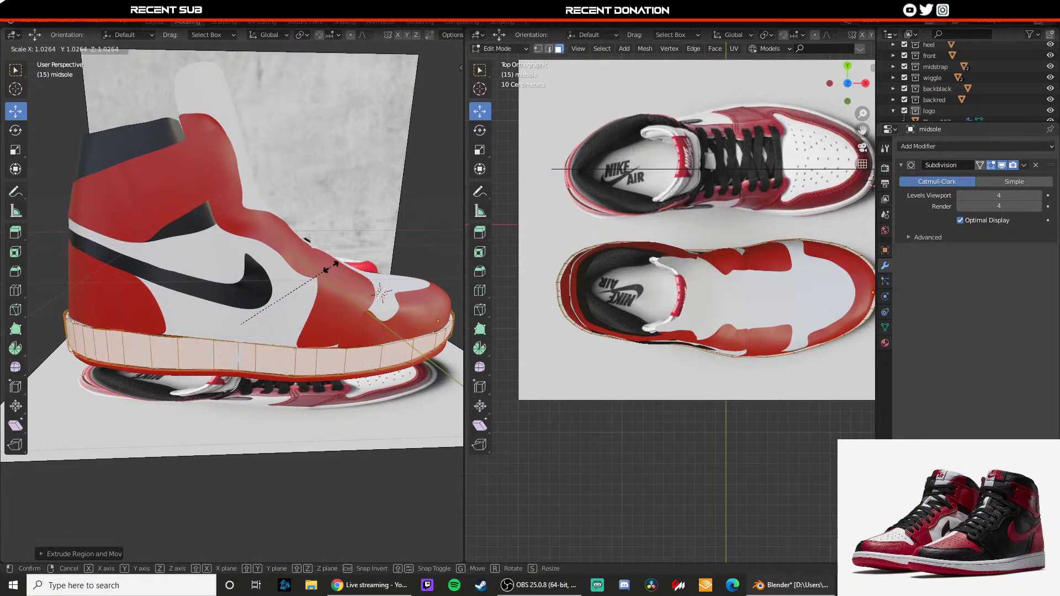
pyautogui.click(331, 268)
pyautogui.press('Tab')
pyautogui.click(330, 210)
# - Thicken the front toe panel by extruding all its faces in place and scaling them to about 1.027
pyautogui.scroll(-3, 372, 287)
pyautogui.scroll(4, 349, 278)
pyautogui.moveTo(384, 285); pyautogui.dragTo(235, 299, button='middle')
pyautogui.click(200, 303)
pyautogui.scroll(2, 200, 303)
pyautogui.press('Tab')
pyautogui.press('a')
pyautogui.press('g')
pyautogui.press('z')
pyautogui.press('z')
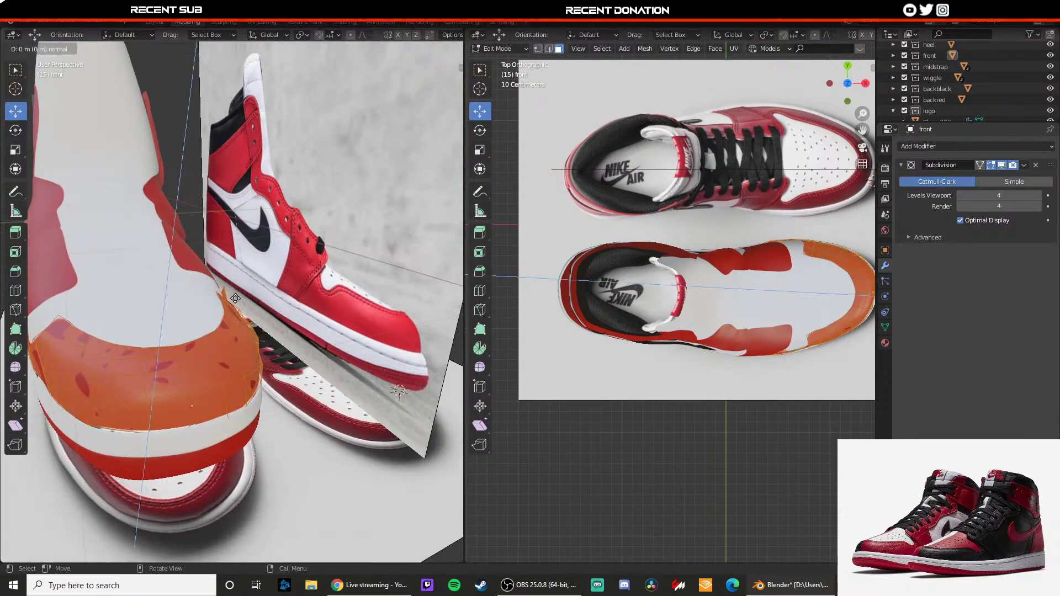
pyautogui.click(236, 298)
pyautogui.press('s')
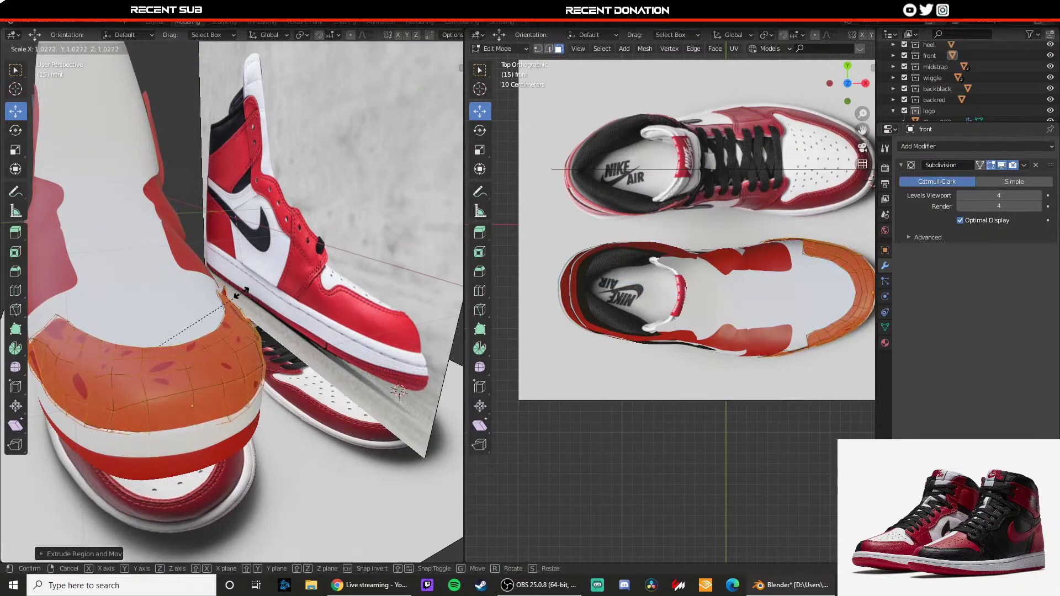
pyautogui.click(240, 292)
pyautogui.press('Tab')
# - Thicken the midstrap panel by extruding all its faces in place and scaling them to about 1.028
pyautogui.scroll(-4, 237, 290)
pyautogui.moveTo(237, 290); pyautogui.dragTo(271, 307, button='middle')
pyautogui.click(306, 277)
pyautogui.click(288, 276)
pyautogui.press('Tab')
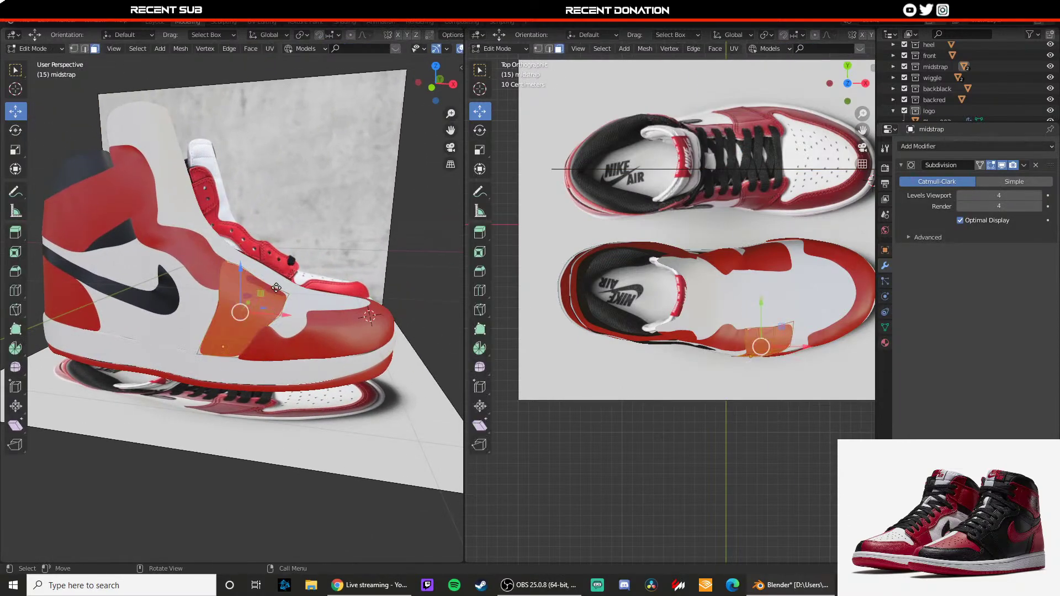
pyautogui.press('g')
pyautogui.press('z')
pyautogui.press('z')
pyautogui.press('s')
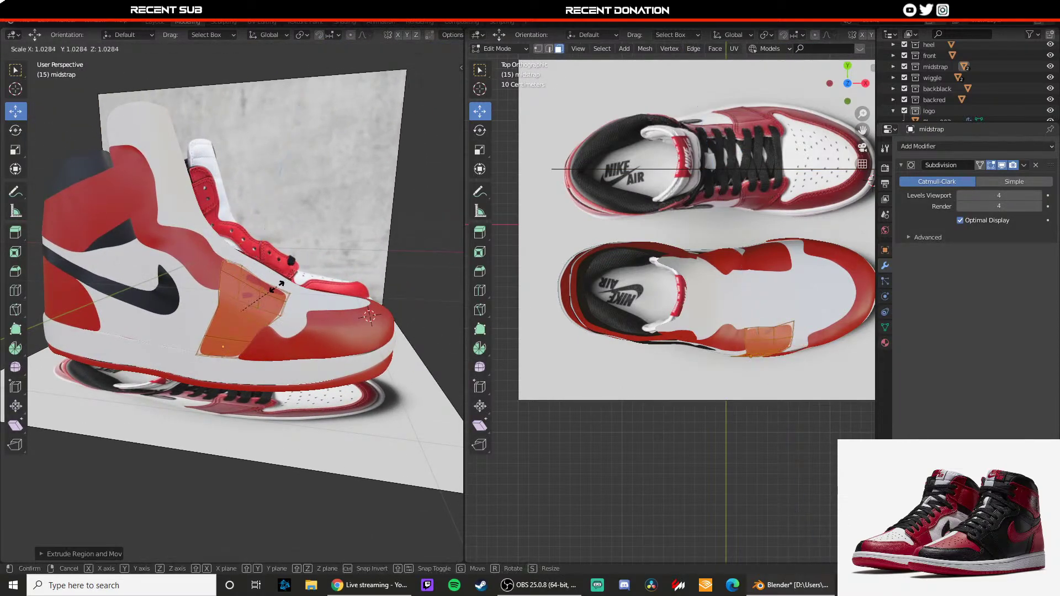
pyautogui.click(279, 286)
pyautogui.press('Tab')
pyautogui.click(389, 297)
pyautogui.scroll(-3, 382, 309)
pyautogui.moveTo(375, 326); pyautogui.dragTo(287, 319, button='middle')
pyautogui.scroll(7, 257, 290)
pyautogui.scroll(-5, 261, 287)
pyautogui.click(283, 283)
pyautogui.press('Tab')
pyautogui.press('Tab')
# - Try thickening the wiggle panel by extruding all its faces in place and scaling them to about 1.07, and undo it
pyautogui.click(259, 253)
pyautogui.press('Tab')
pyautogui.scroll(2, 284, 267)
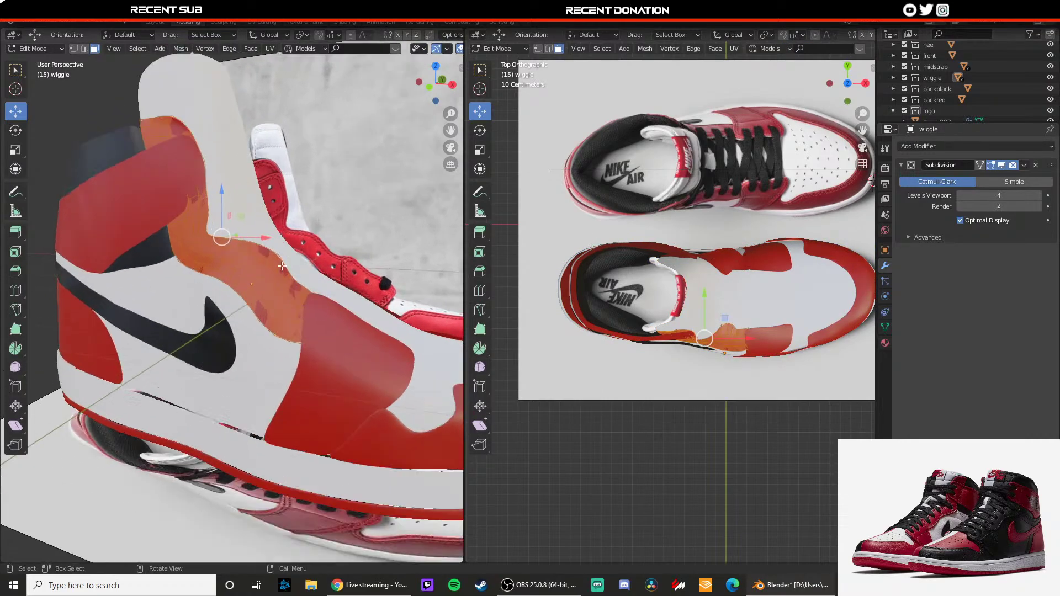
pyautogui.moveTo(278, 270); pyautogui.dragTo(258, 277, button='middle')
pyautogui.press('e')
pyautogui.rightClick(265, 256)
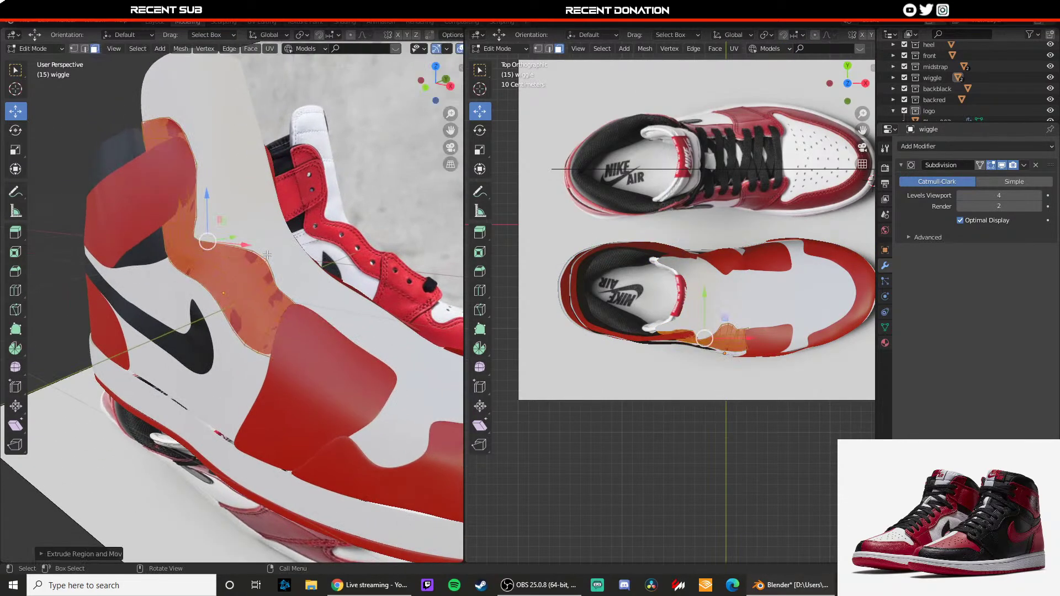
pyautogui.press('s')
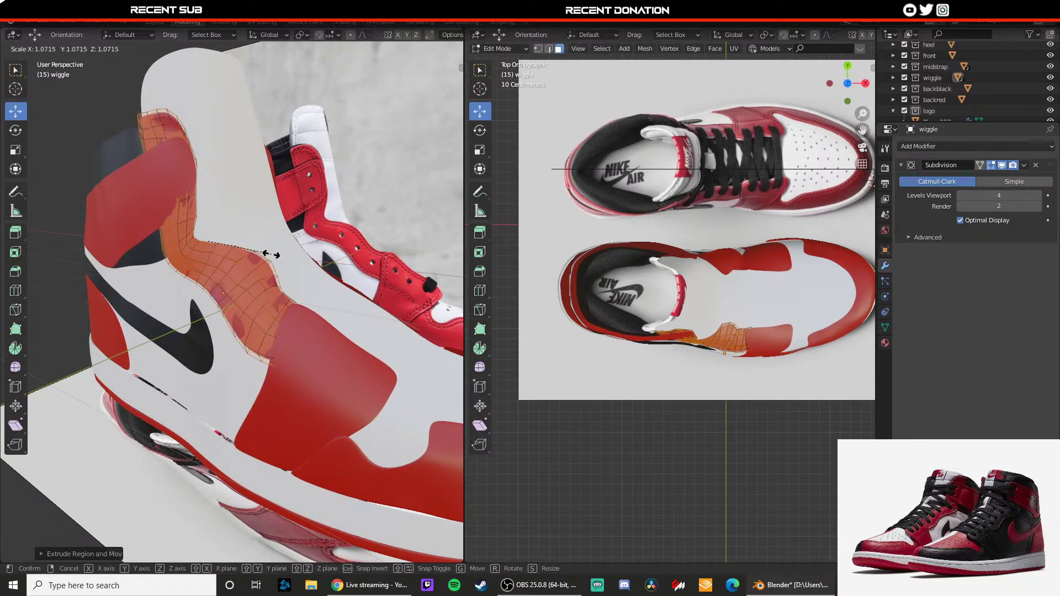
pyautogui.rightClick(272, 255)
pyautogui.hotkey('ctrl', 'z')
pyautogui.hotkey('ctrl', 'z')
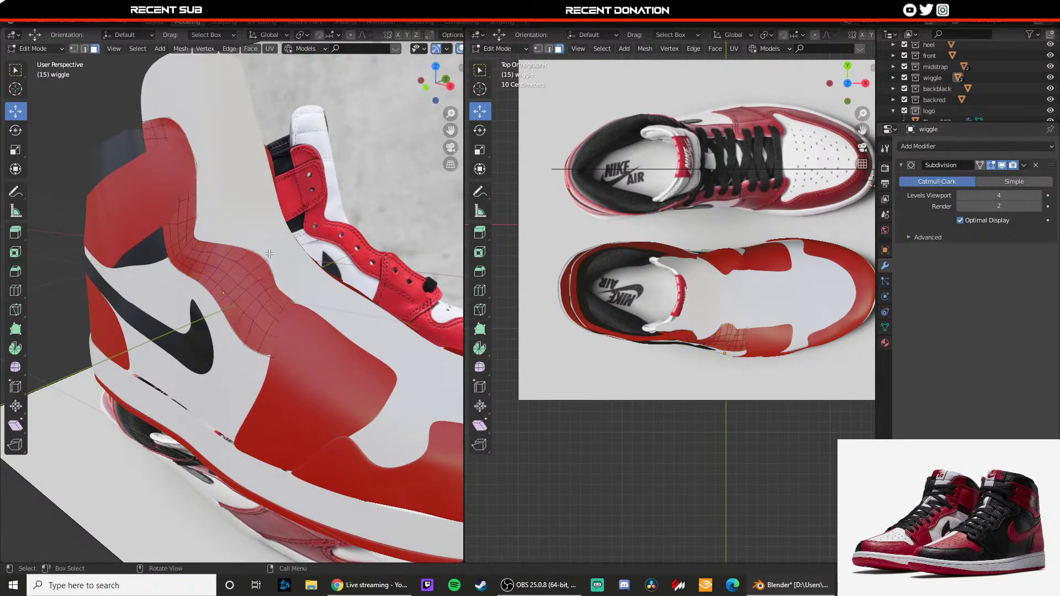
# - Extrude all the wiggle panel's faces in place again and scale them to about 1.04
pyautogui.press('Tab')
pyautogui.press('Tab')
pyautogui.press('a')
pyautogui.moveTo(266, 253); pyautogui.dragTo(236, 266, button='middle')
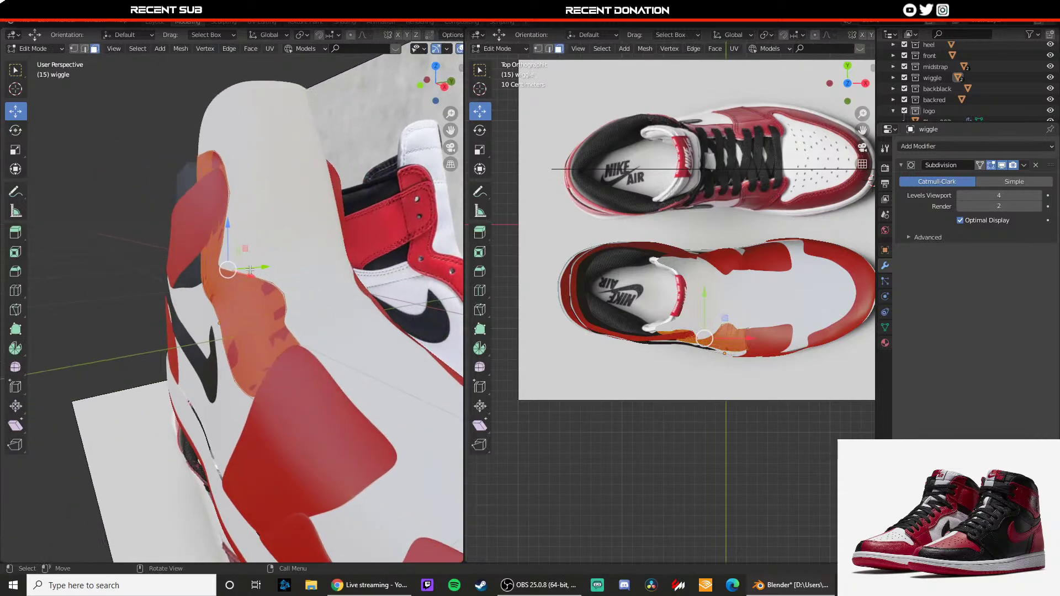
pyautogui.press('e')
pyautogui.rightClick(236, 266)
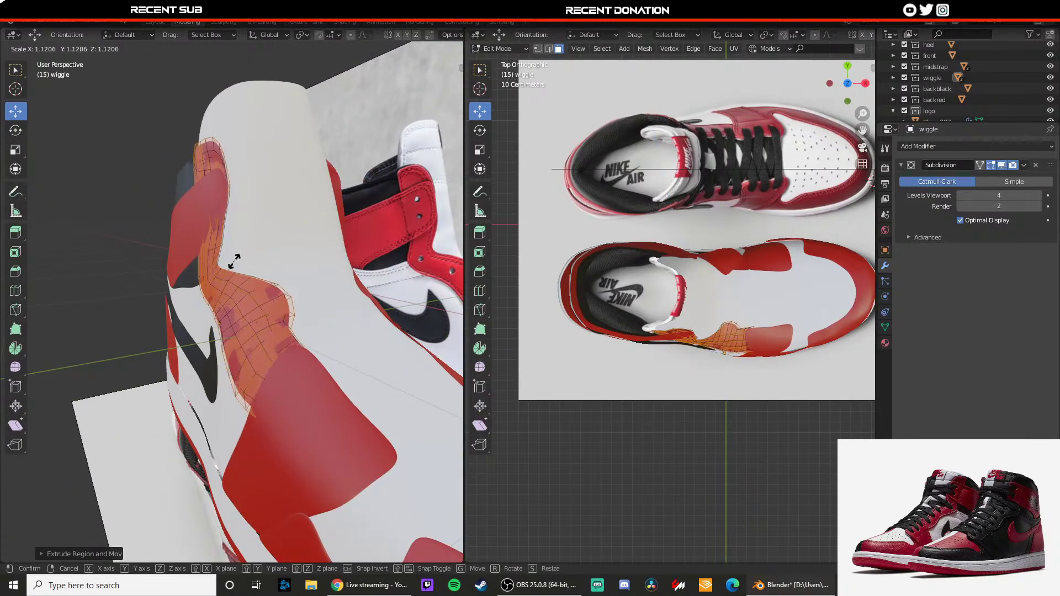
pyautogui.press('s')
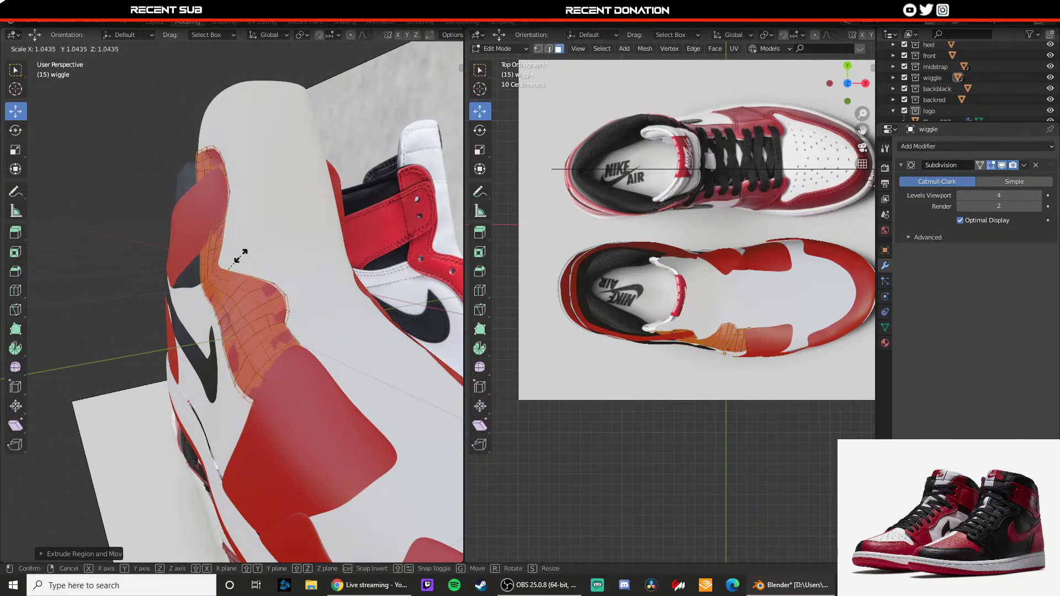
pyautogui.click(239, 257)
pyautogui.press('Tab')
pyautogui.scroll(-2, 240, 257)
# - Check the thickened wiggle panel's edge up close and try shifting the panel slightly along the Y axis
pyautogui.click(171, 157)
pyautogui.moveTo(215, 257); pyautogui.dragTo(157, 260, button='middle')
pyautogui.scroll(4, 294, 243)
pyautogui.scroll(3, 157, 259)
pyautogui.click(65, 246)
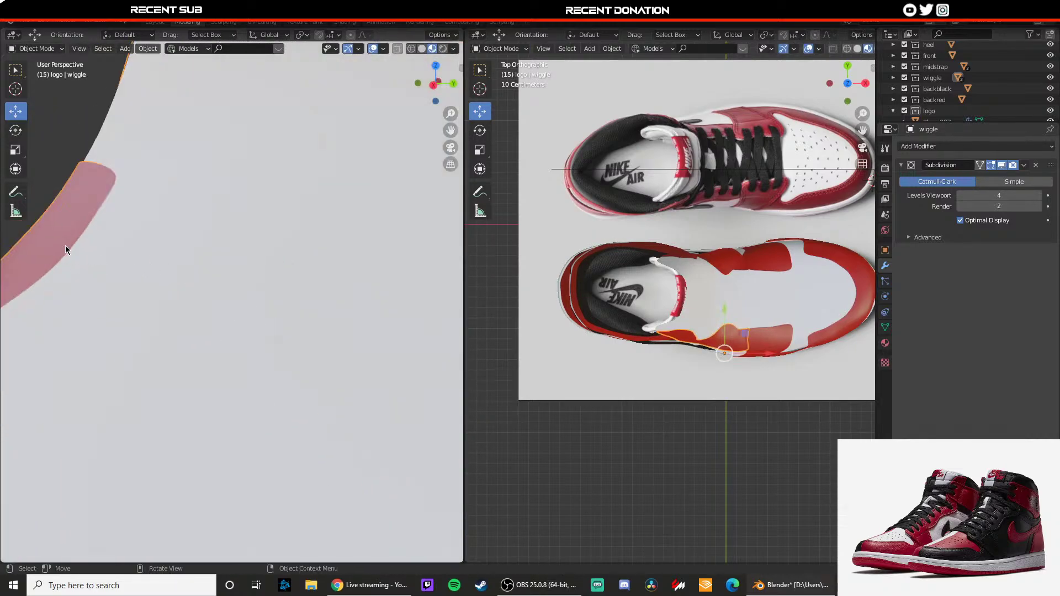
pyautogui.press('Tab')
pyautogui.moveTo(66, 246); pyautogui.dragTo(123, 255, button='middle')
pyautogui.press('Tab')
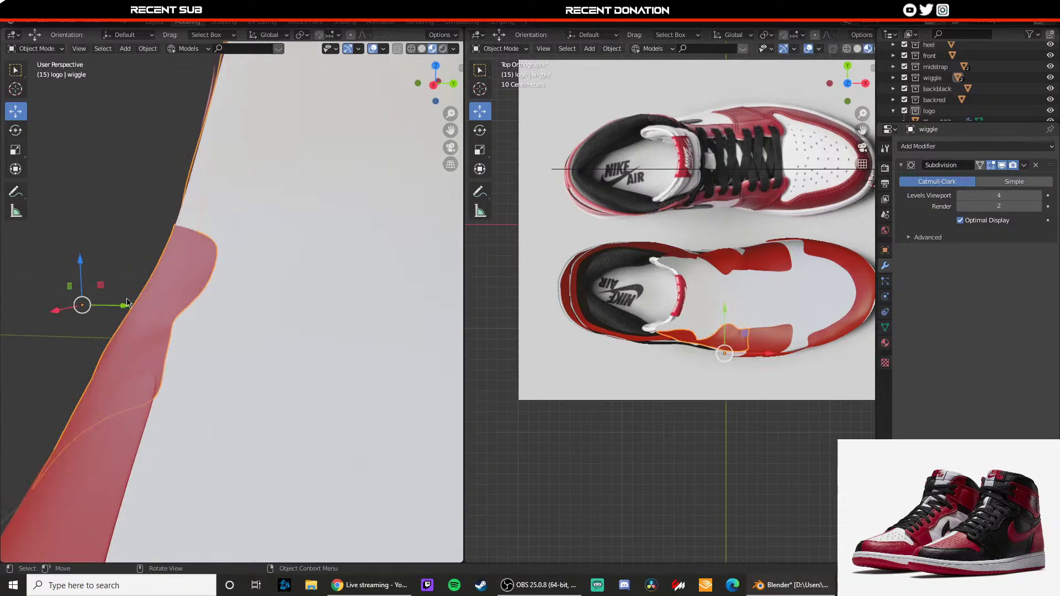
pyautogui.click(108, 298)
pyautogui.click(128, 312)
pyautogui.moveTo(120, 303); pyautogui.dragTo(110, 299)
pyautogui.rightClick(110, 298)
# - Undo back past the wiggle panel's scaling and extrusion, leaving all its faces selected for editing
pyautogui.press('Tab')
pyautogui.moveTo(167, 283); pyautogui.dragTo(210, 283, button='middle')
pyautogui.hotkey('ctrl', 'z')
pyautogui.hotkey('ctrl', 'z')
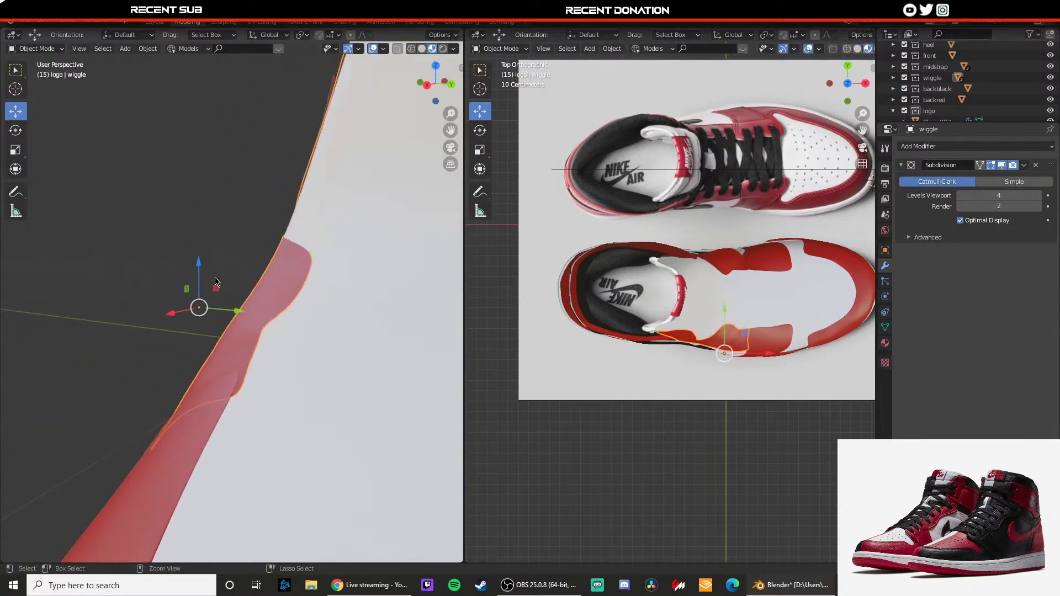
pyautogui.click(218, 282)
pyautogui.click(264, 309)
pyautogui.press('Tab')
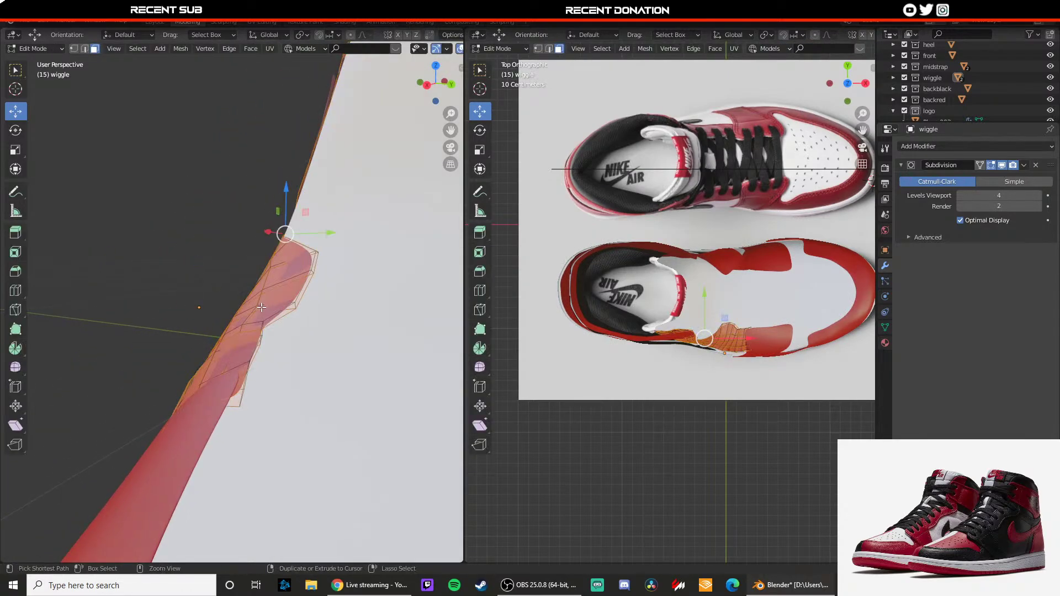
pyautogui.hotkey('ctrl', 'z')
pyautogui.hotkey('ctrl', 'z')
pyautogui.hotkey('ctrl', 'z')
pyautogui.hotkey('ctrl', 'z')
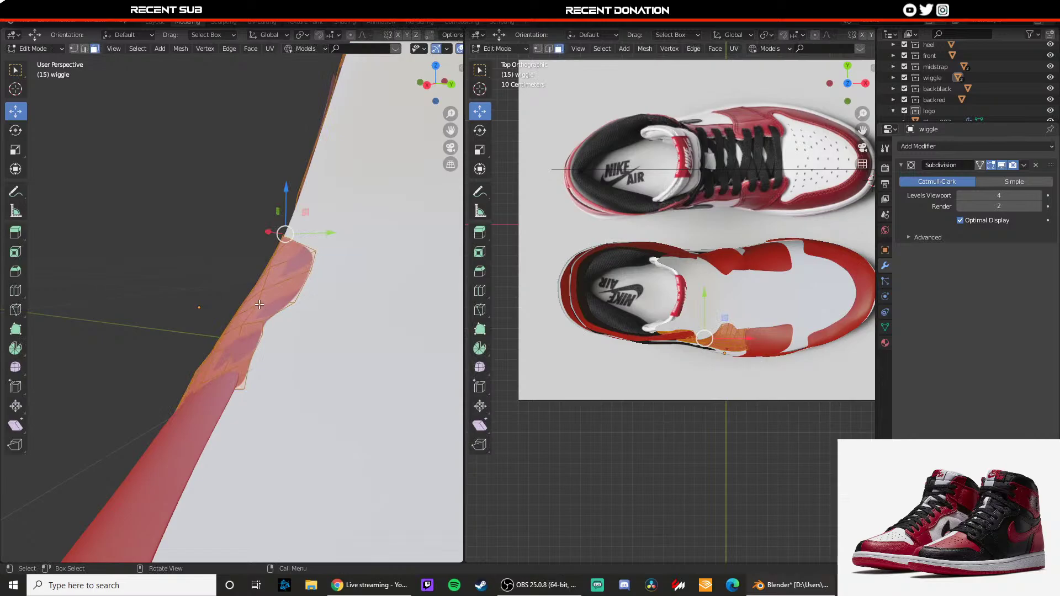
# - Extrude all the wiggle panel's faces outward by about 0.011 m and nudge the extruded faces slightly into place
pyautogui.press('e')
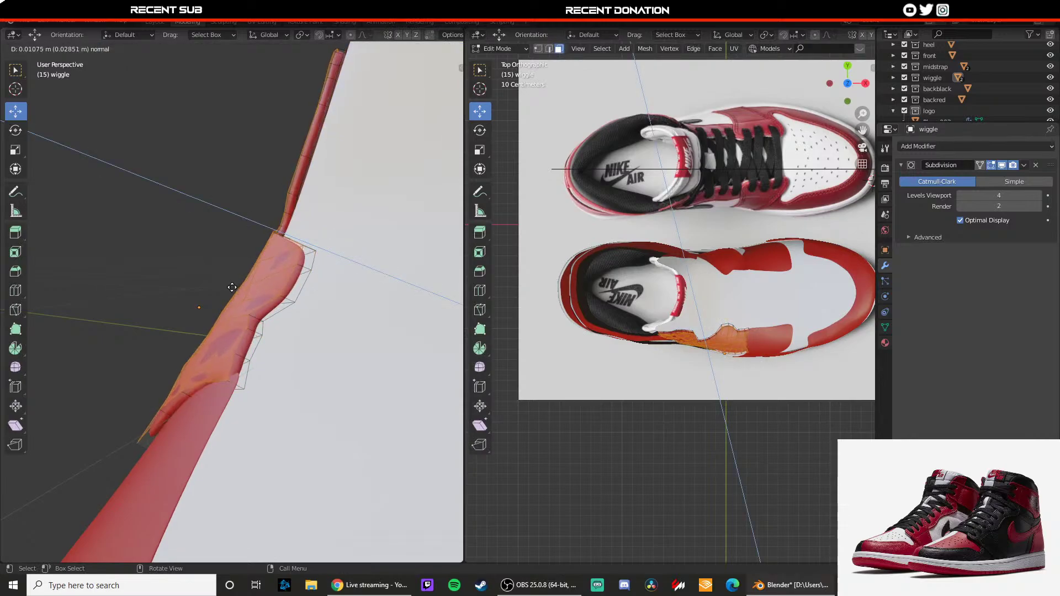
pyautogui.click(232, 287)
pyautogui.press('Tab')
pyautogui.click(213, 284)
pyautogui.moveTo(214, 284)
pyautogui.mouseDown(button='middle')
pyautogui.moveTo(273, 273)
pyautogui.moveTo(247, 271)
pyautogui.moveTo(254, 307)
pyautogui.moveTo(213, 301)
pyautogui.mouseUp(button='middle')
pyautogui.scroll(-4, 273, 274)
pyautogui.scroll(3, 254, 307)
pyautogui.press('Tab')
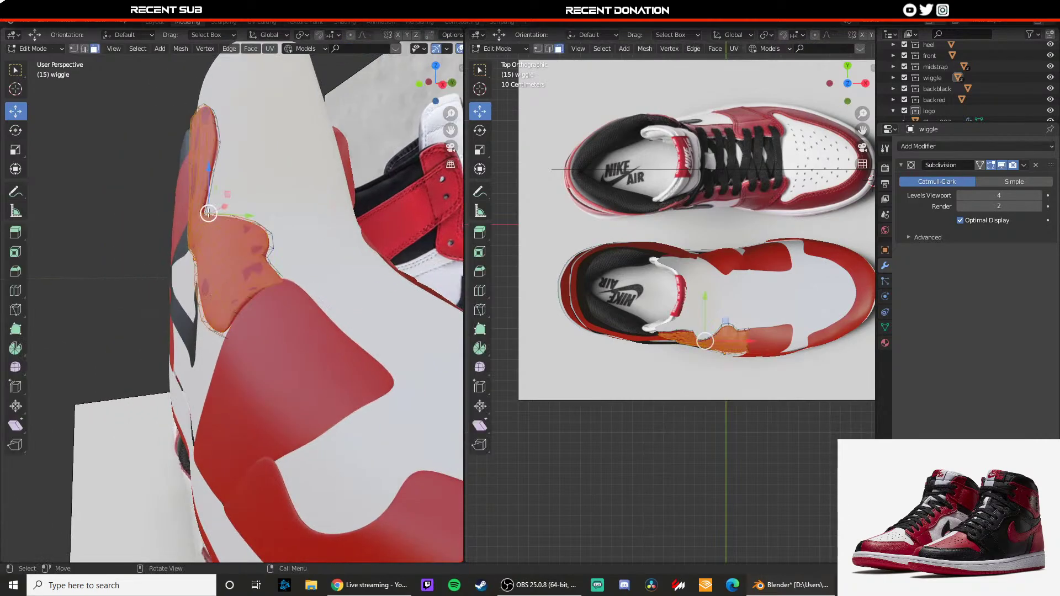
pyautogui.moveTo(210, 189); pyautogui.dragTo(234, 215)
pyautogui.press('Tab')
pyautogui.click(324, 230)
pyautogui.scroll(-2, 265, 259)
pyautogui.moveTo(188, 276); pyautogui.dragTo(304, 280, button='middle')
pyautogui.scroll(4, 287, 293)
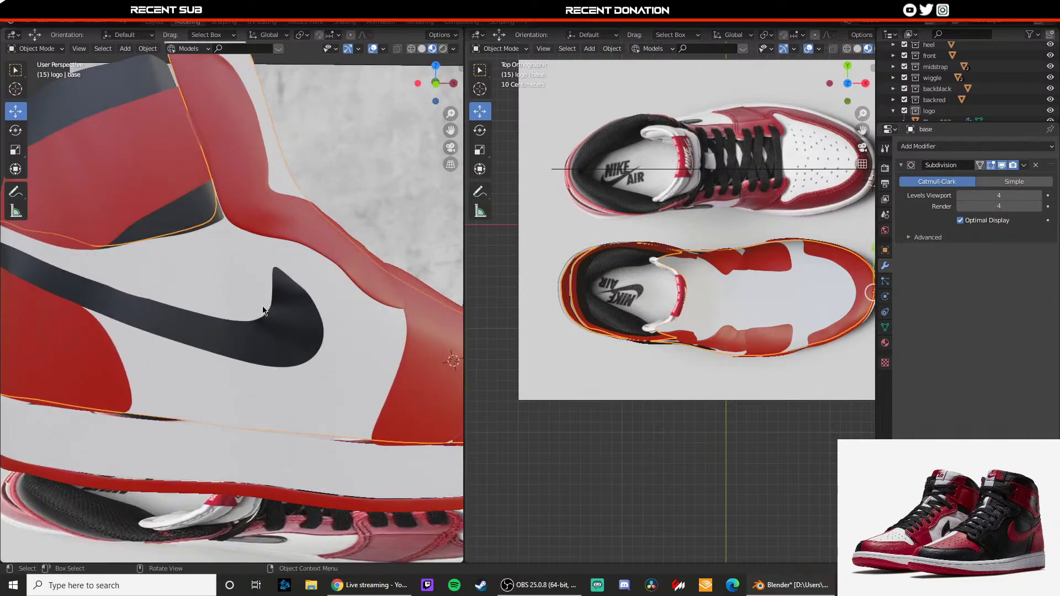
pyautogui.click(263, 310)
pyautogui.moveTo(265, 312); pyautogui.dragTo(325, 334, button='middle')
pyautogui.press('Tab')
pyautogui.press('Tab')
pyautogui.click(376, 274)
pyautogui.scroll(-4, 365, 288)
# - Extrude all the heel panel's faces by about 0.002 m along their normal
pyautogui.click(262, 326)
pyautogui.press('Tab')
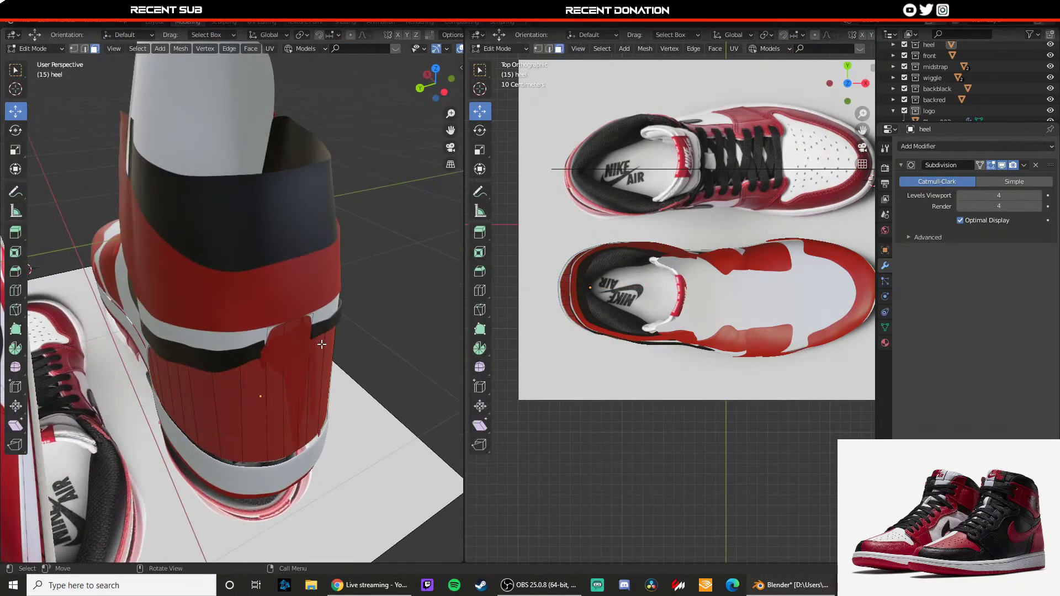
pyautogui.press('a')
pyautogui.press('e')
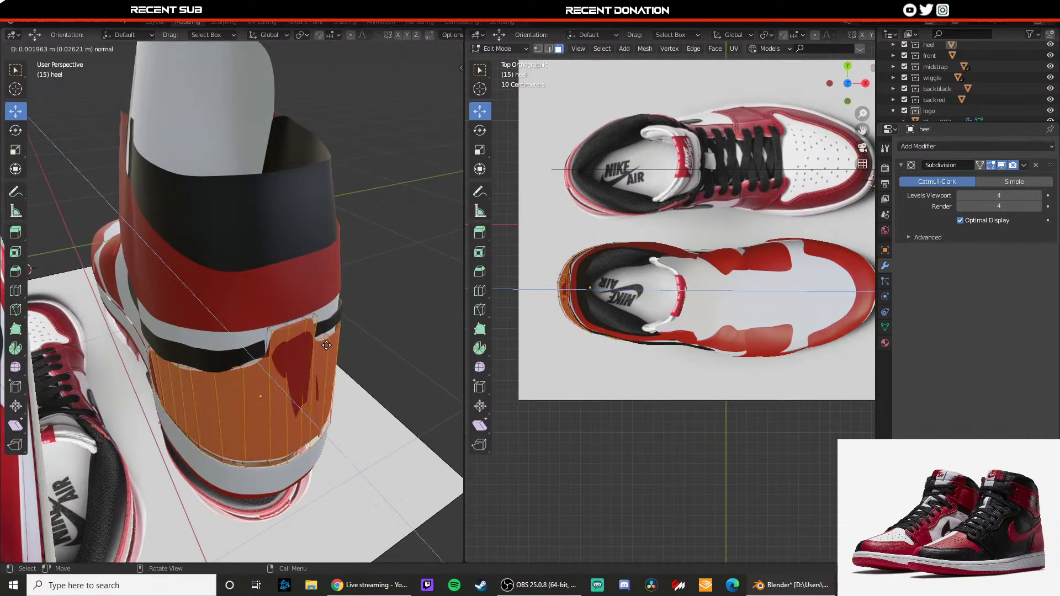
pyautogui.click(326, 346)
pyautogui.press('Tab')
pyautogui.moveTo(357, 355); pyautogui.dragTo(240, 309, button='middle')
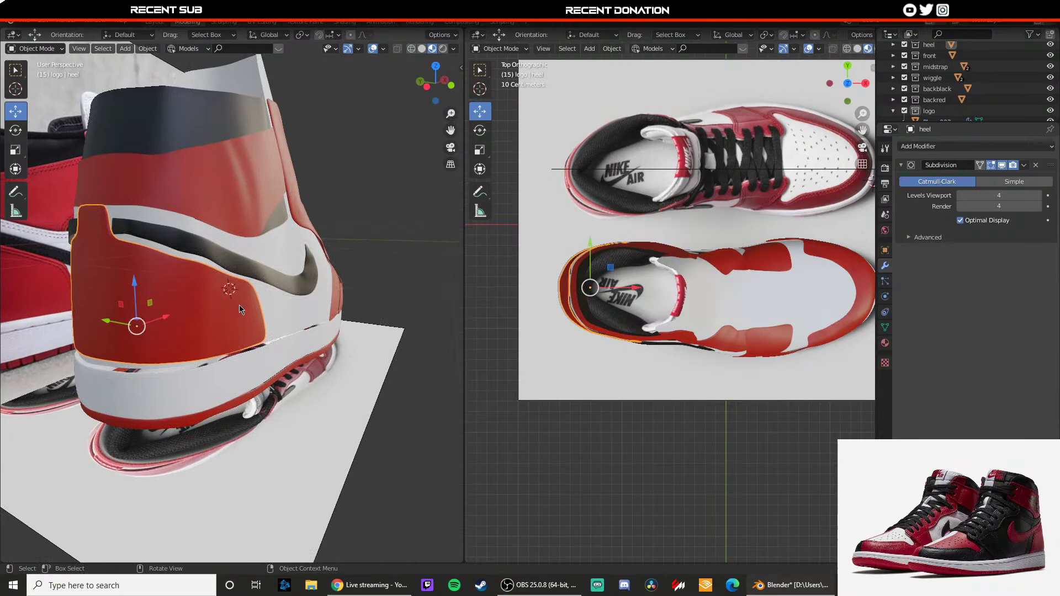
# - Try to extrude all the red collar panel's faces by about 0.033 m along their normal and undo it
pyautogui.click(271, 367)
pyautogui.moveTo(270, 367); pyautogui.dragTo(239, 336, button='middle')
pyautogui.click(238, 335)
pyautogui.click(205, 274)
pyautogui.moveTo(201, 270); pyautogui.dragTo(315, 308, button='middle')
pyautogui.press('Tab')
pyautogui.press('a')
pyautogui.press('e')
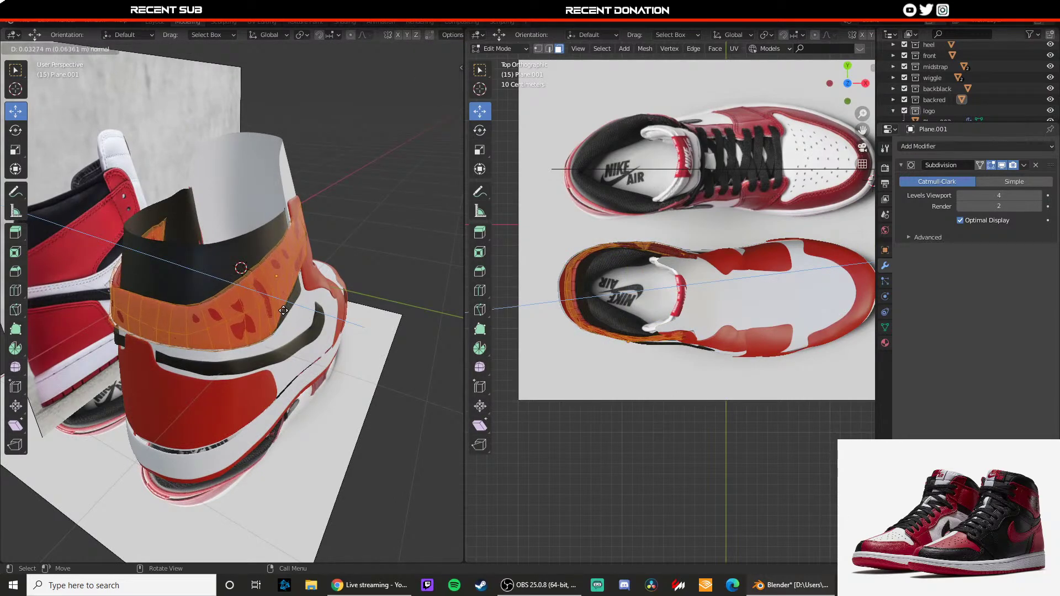
pyautogui.click(283, 311)
pyautogui.press('Tab')
pyautogui.hotkey('alt', 'a')
pyautogui.moveTo(229, 304); pyautogui.dragTo(181, 337, button='middle')
pyautogui.scroll(3, 292, 292)
pyautogui.press('Tab')
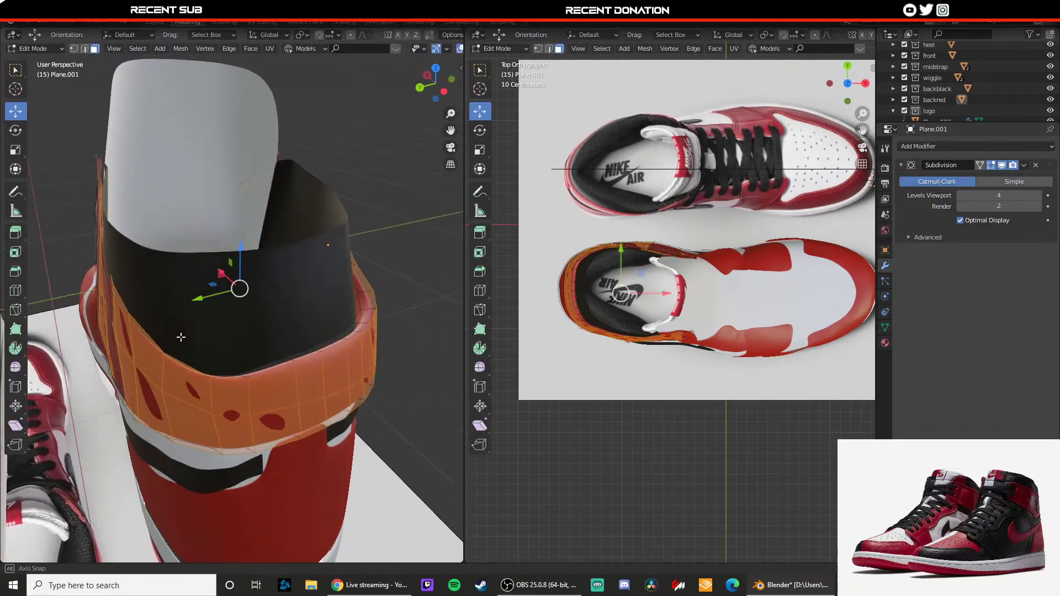
pyautogui.press('Tab')
pyautogui.press('Tab')
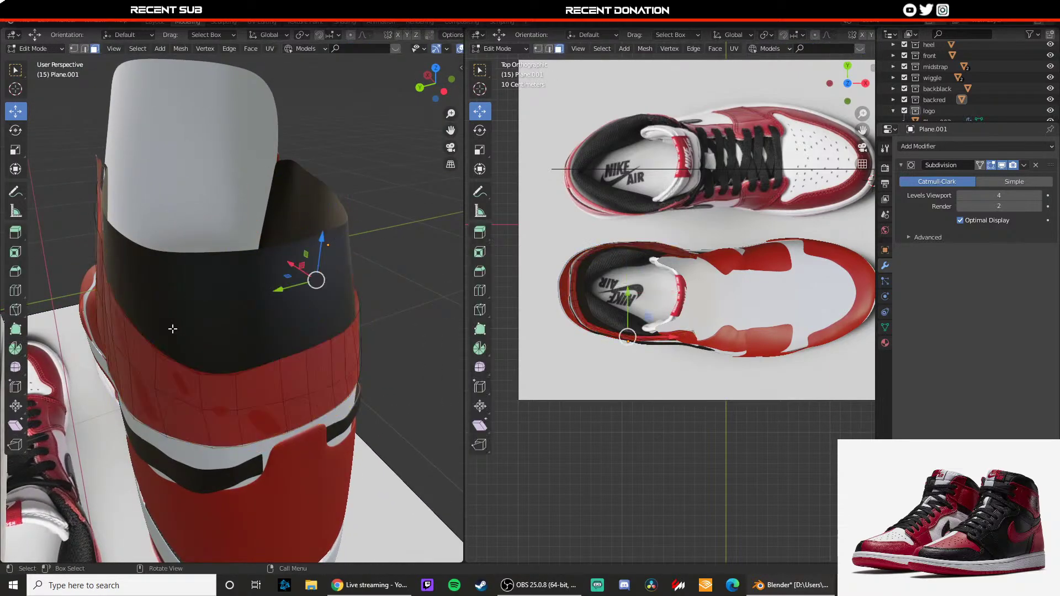
# - Extrude all the red collar panel's faces in place and scale them to about 1.048
pyautogui.press('a')
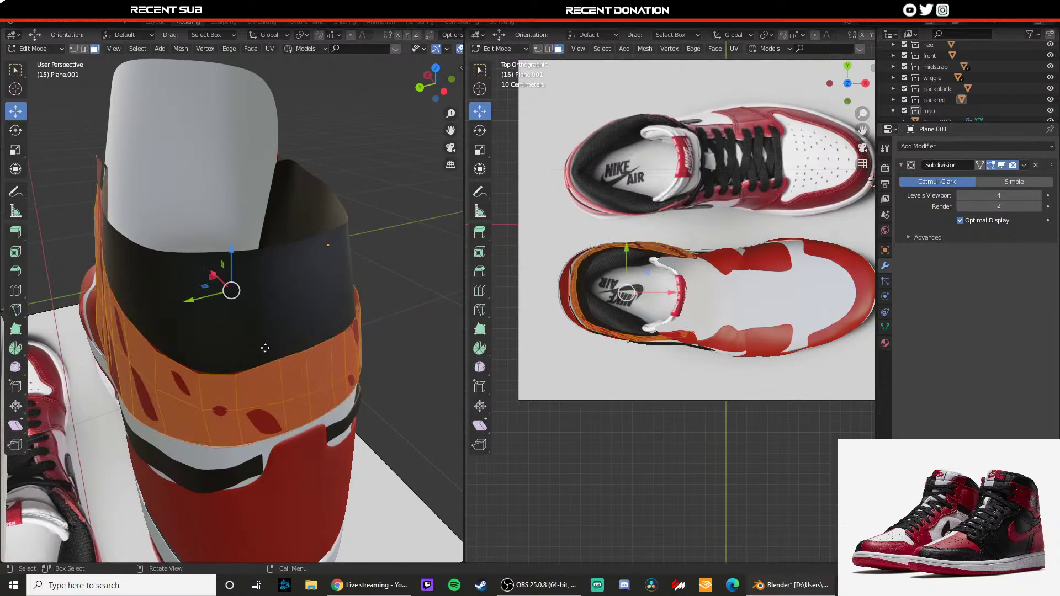
pyautogui.press('e')
pyautogui.rightClick(282, 341)
pyautogui.press('s')
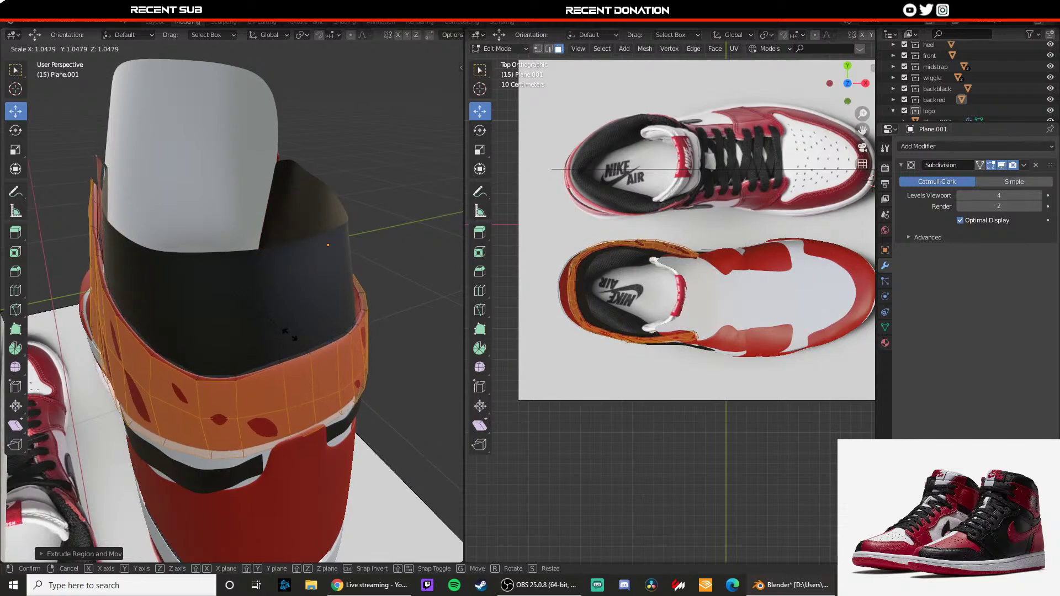
pyautogui.click(290, 335)
pyautogui.press('Tab')
# - Extrude all the black collar panel's faces in place and scale them to about 1.022
pyautogui.click(266, 318)
pyautogui.press('Tab')
pyautogui.press('a')
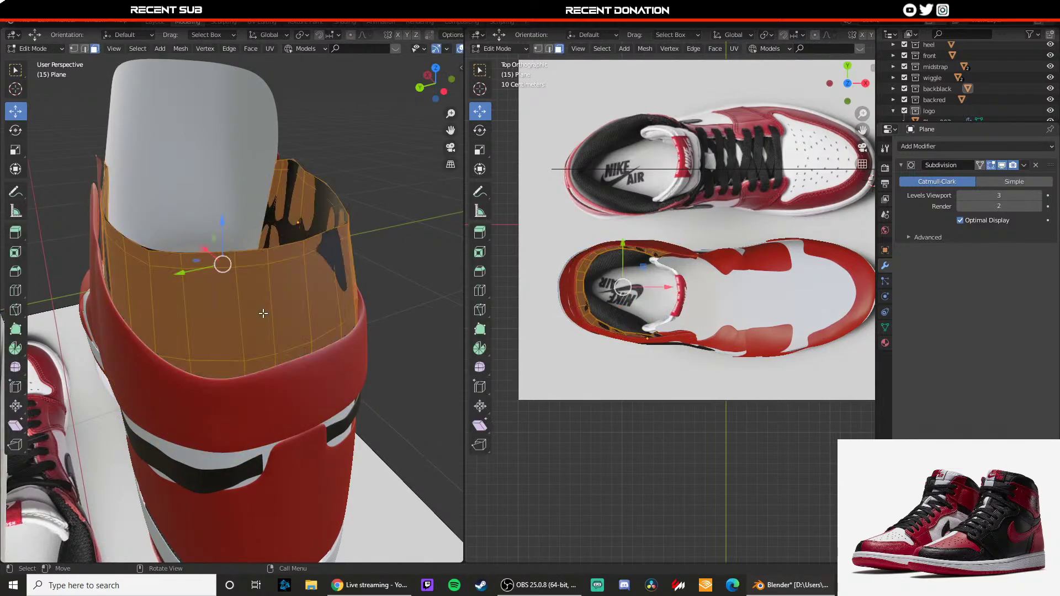
pyautogui.press('e')
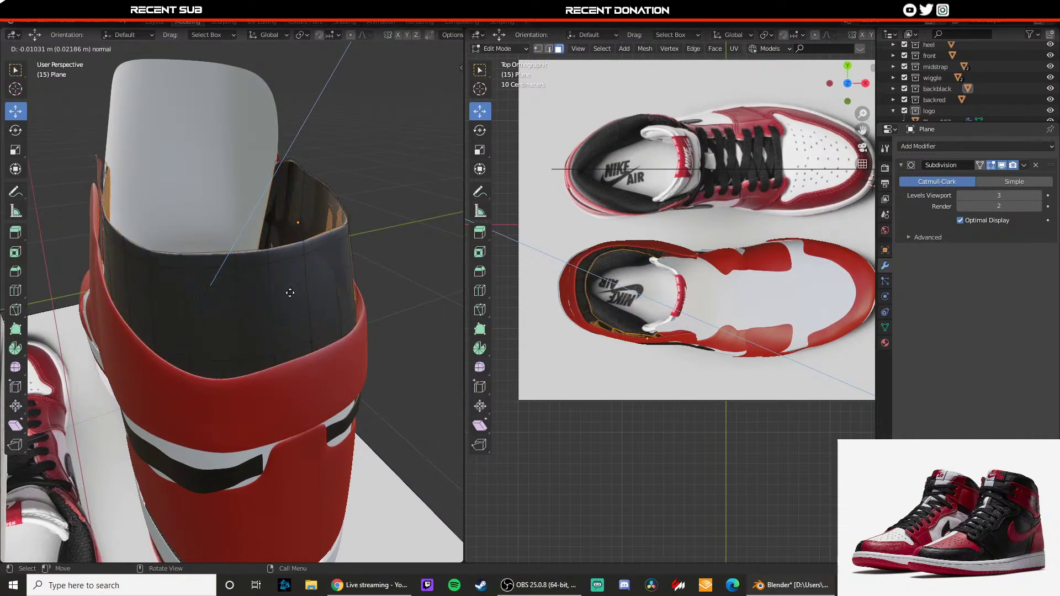
pyautogui.rightClick(252, 312)
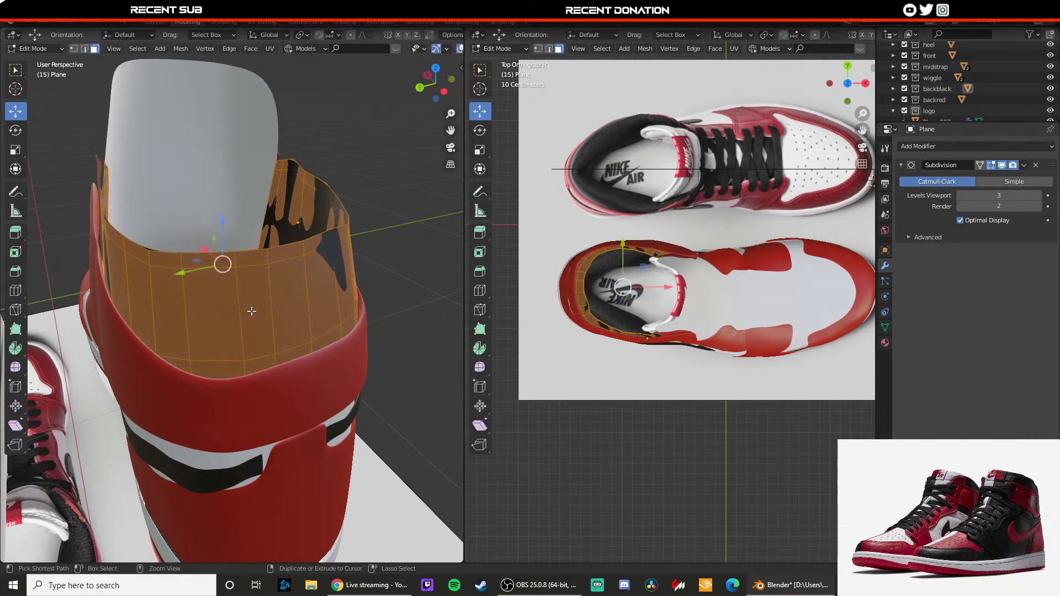
pyautogui.press('e')
pyautogui.rightClick(259, 297)
pyautogui.press('s')
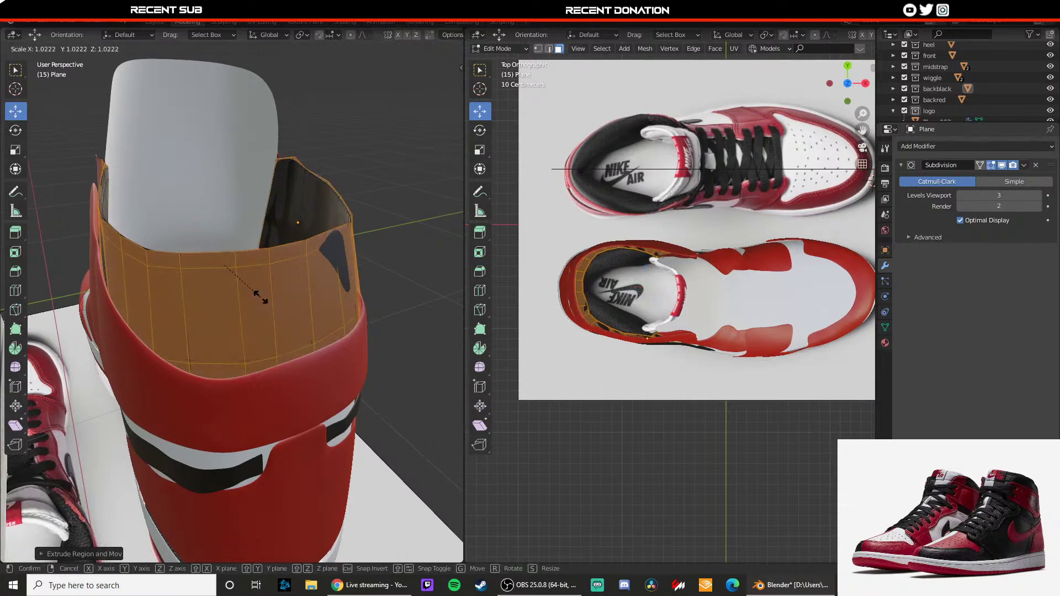
pyautogui.click(261, 299)
pyautogui.press('Tab')
pyautogui.click(395, 270)
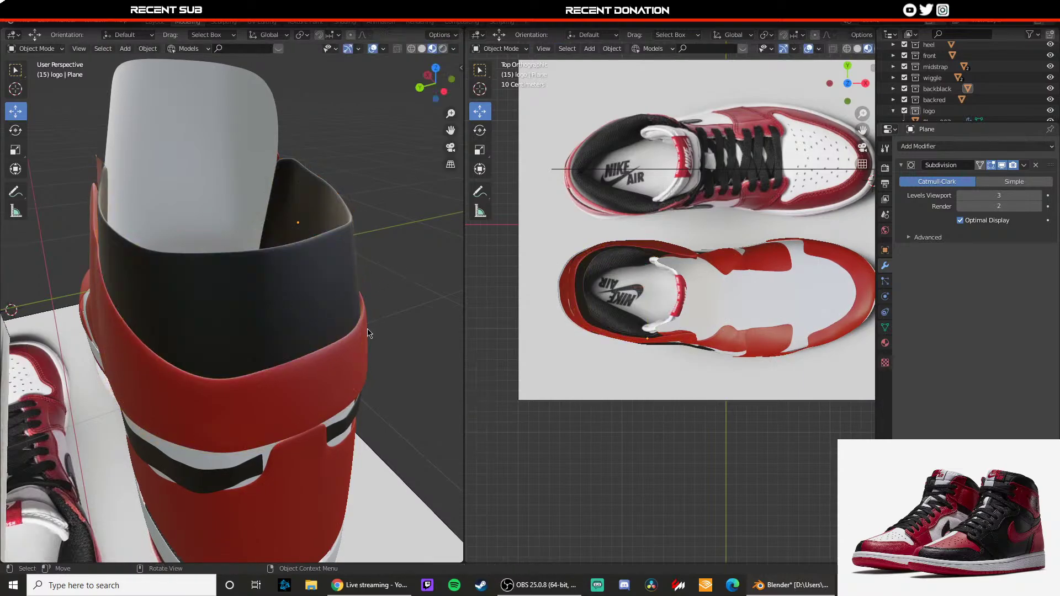
# - Try to extrude all the base's faces and scale them to about 1.018, and undo it
pyautogui.moveTo(368, 332); pyautogui.dragTo(272, 320, button='middle')
pyautogui.scroll(-8, 215, 319)
pyautogui.scroll(5, 252, 293)
pyautogui.click(240, 254)
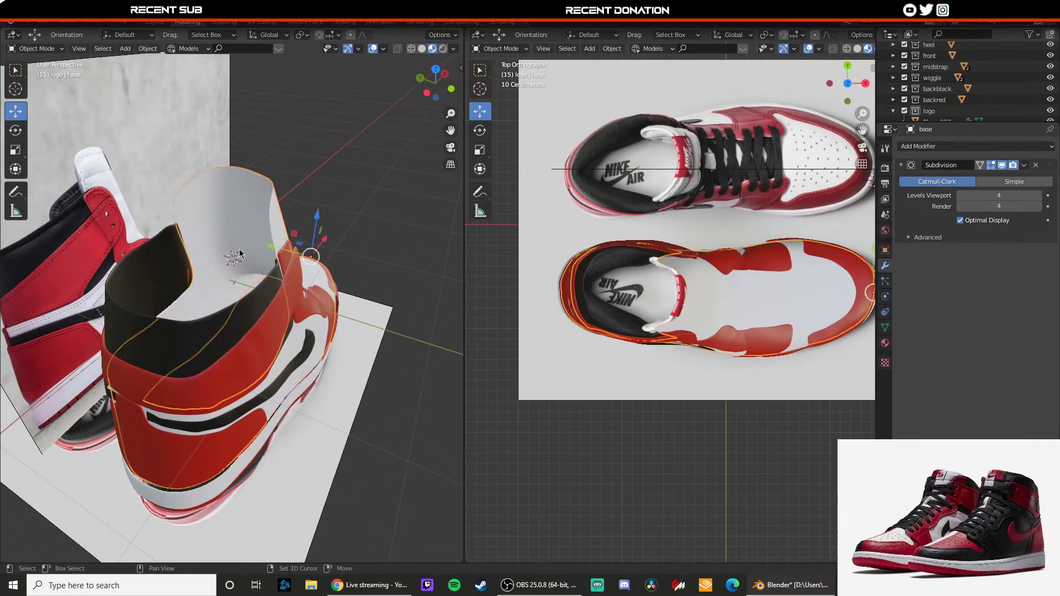
pyautogui.moveTo(241, 254); pyautogui.dragTo(252, 303, button='middle')
pyautogui.press('Tab')
pyautogui.press('e')
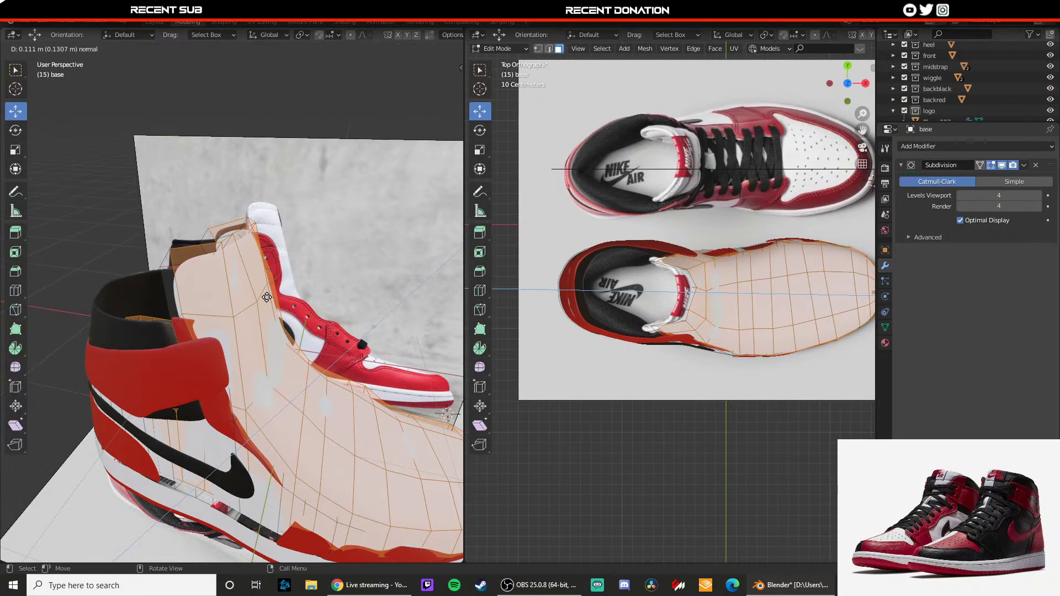
pyautogui.click(267, 297)
pyautogui.press('s')
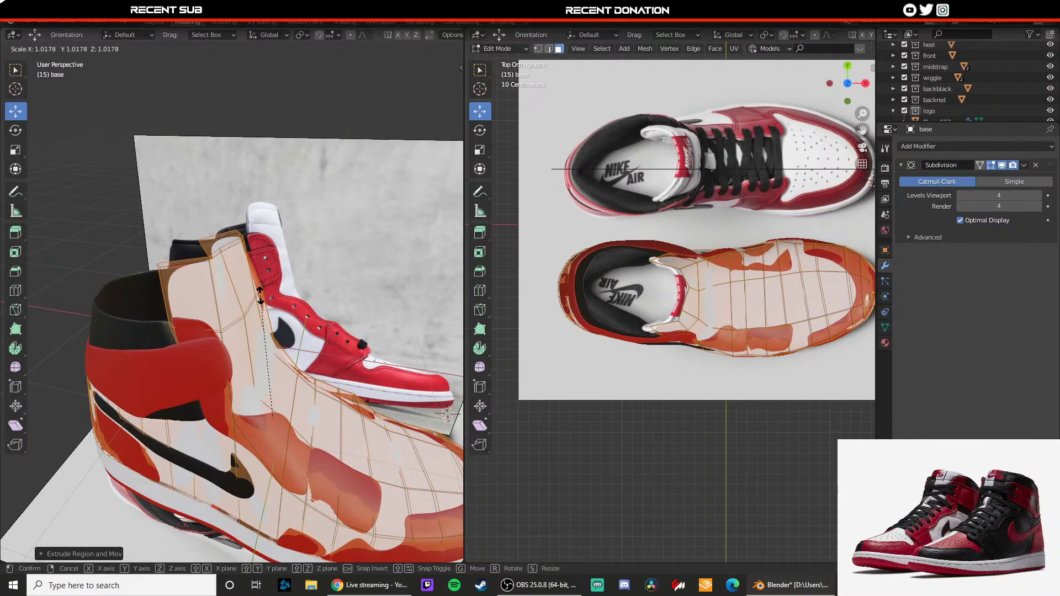
pyautogui.rightClick(263, 292)
pyautogui.moveTo(262, 294); pyautogui.dragTo(285, 299, button='middle')
pyautogui.scroll(2, 285, 299)
pyautogui.hotkey('ctrl', 'z')
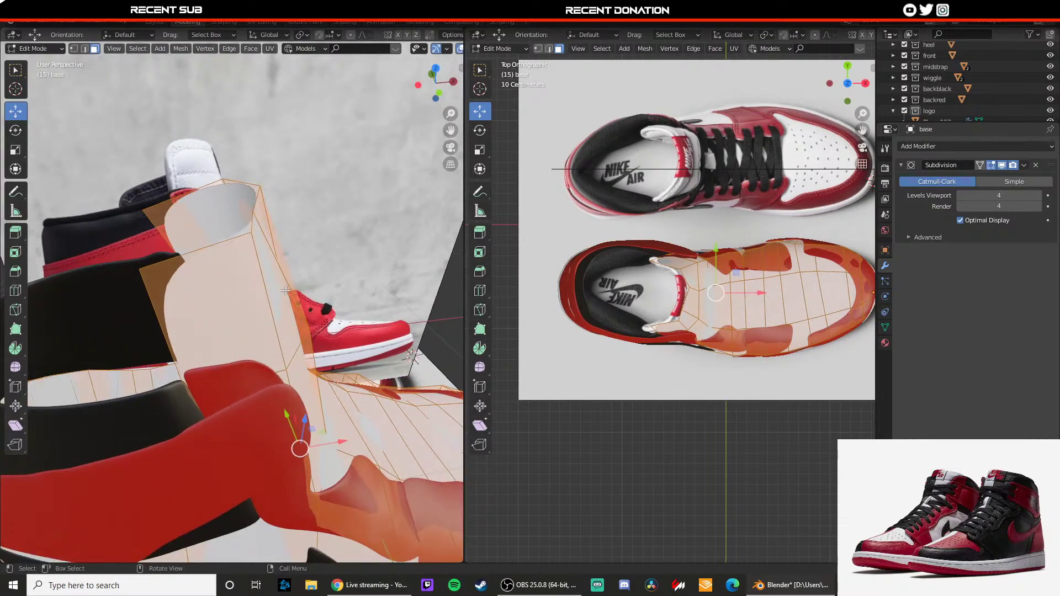
# - Try scaling the base's extruded faces to about 1.03
pyautogui.click(298, 281)
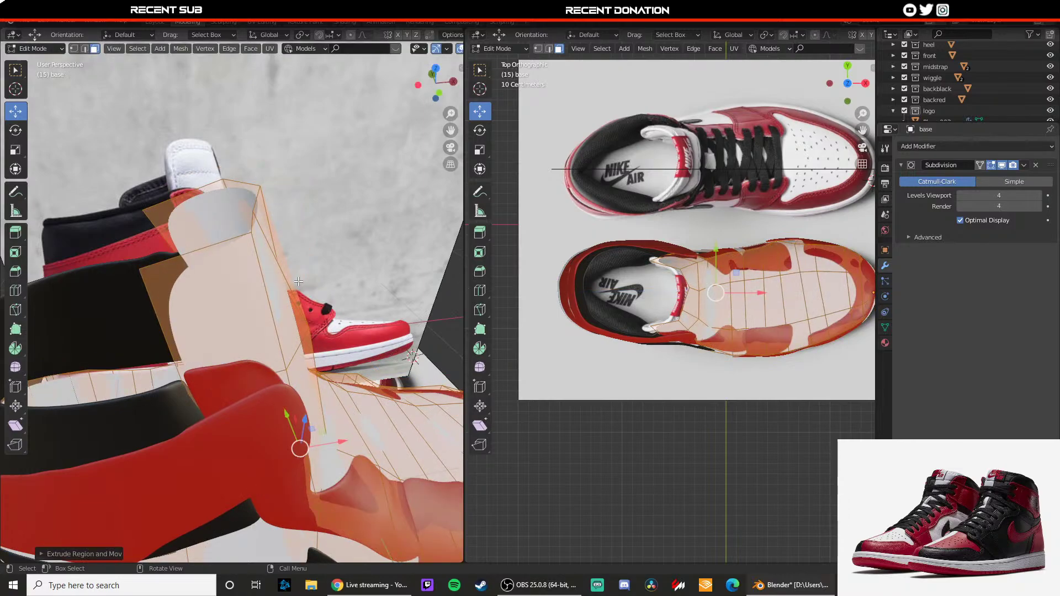
pyautogui.press('s')
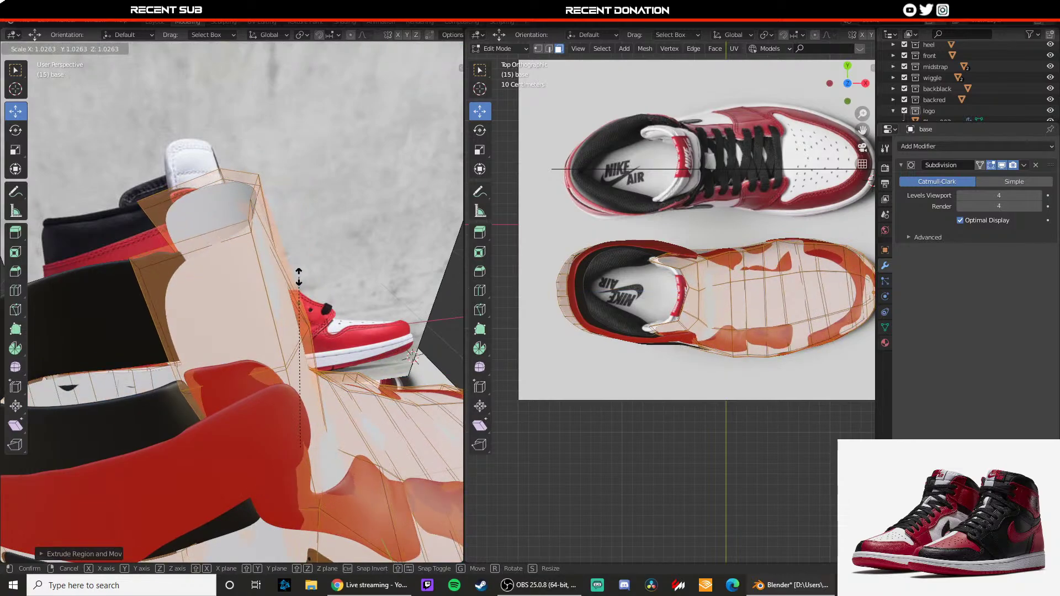
pyautogui.click(301, 273)
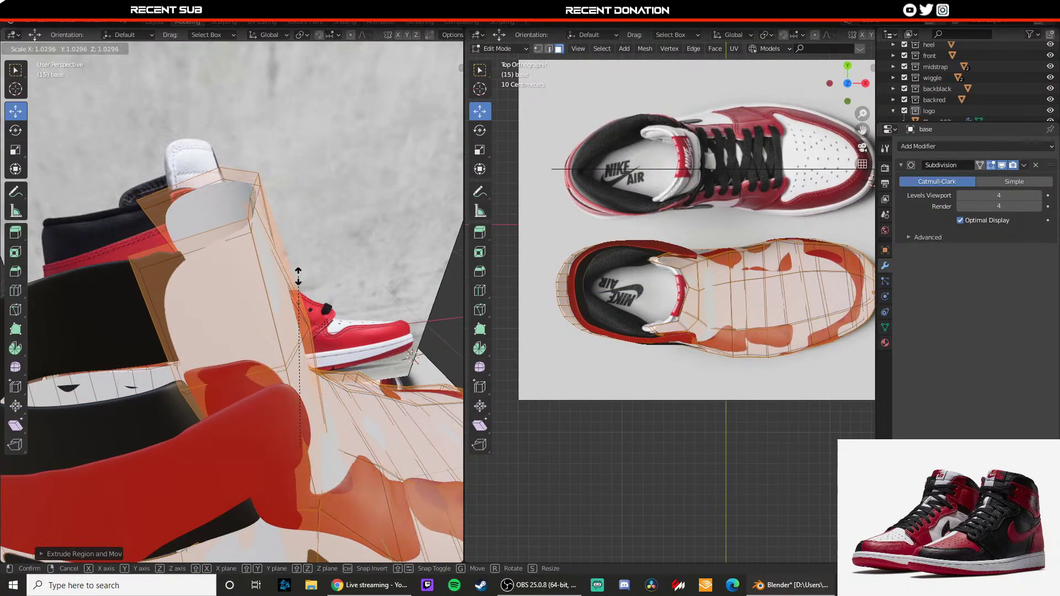
pyautogui.moveTo(303, 277); pyautogui.dragTo(330, 282, button='middle')
# - Extrude all the base's faces outward by about 0.058 m along their normal
pyautogui.press('e')
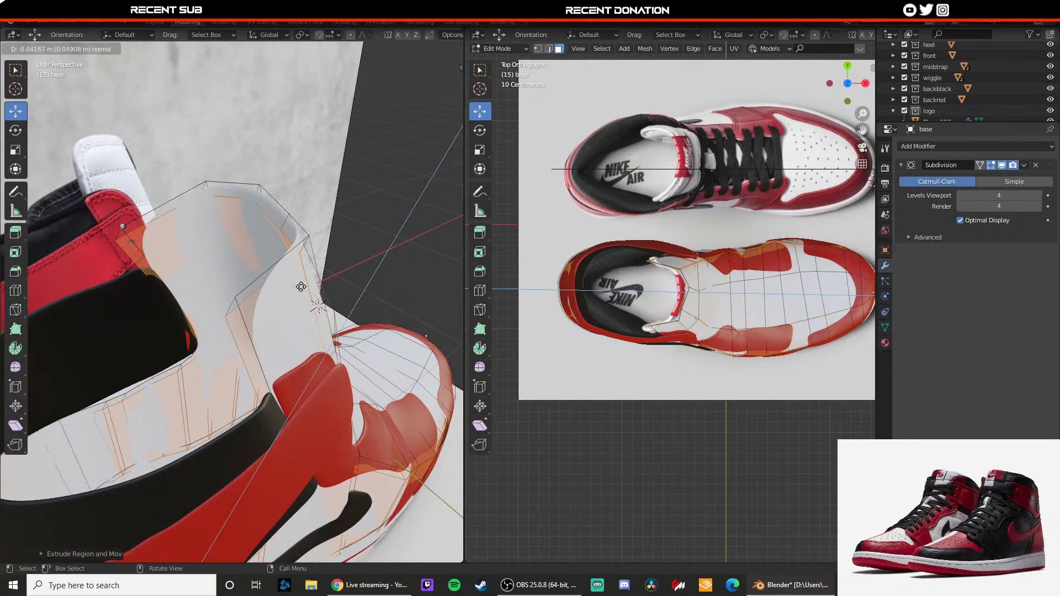
pyautogui.click(301, 286)
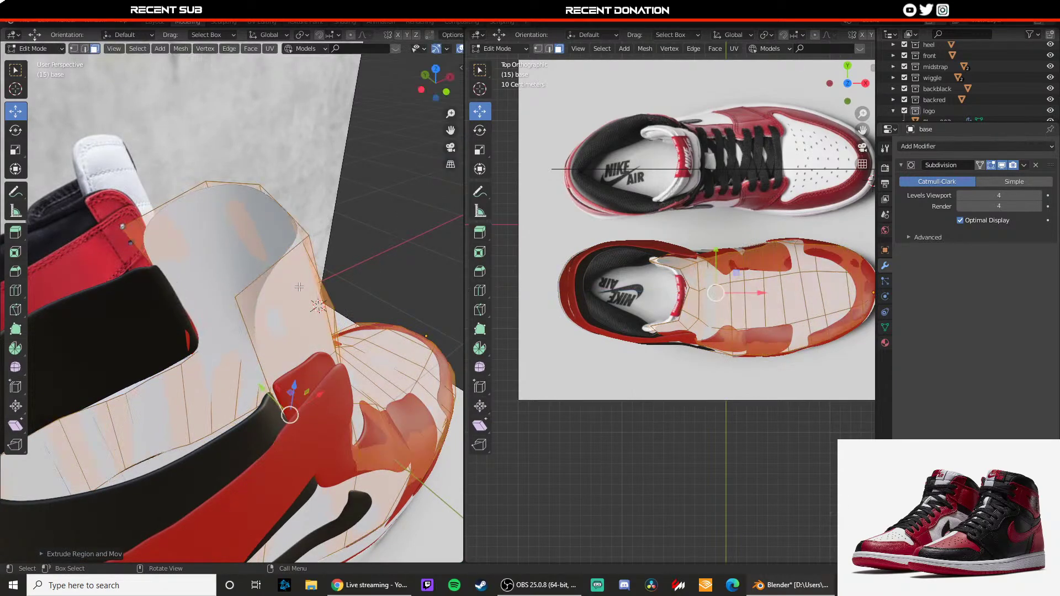
pyautogui.press('e')
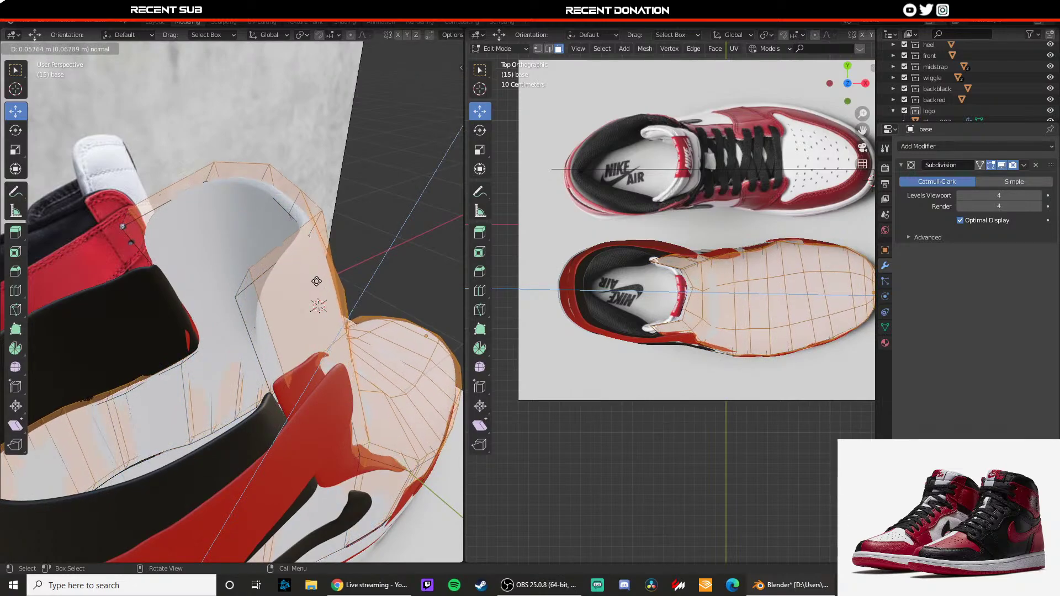
pyautogui.click(316, 281)
pyautogui.press('Tab')
# - Check the thickened shoe from several sides and save the file
pyautogui.moveTo(315, 282); pyautogui.dragTo(327, 326, button='middle')
pyautogui.scroll(4, 327, 326)
pyautogui.moveTo(224, 286); pyautogui.dragTo(301, 315, button='middle')
pyautogui.scroll(-4, 301, 314)
pyautogui.scroll(4, 248, 318)
pyautogui.scroll(-4, 246, 317)
pyautogui.moveTo(229, 315); pyautogui.dragTo(207, 319, button='middle')
pyautogui.scroll(5, 249, 296)
pyautogui.scroll(-4, 262, 318)
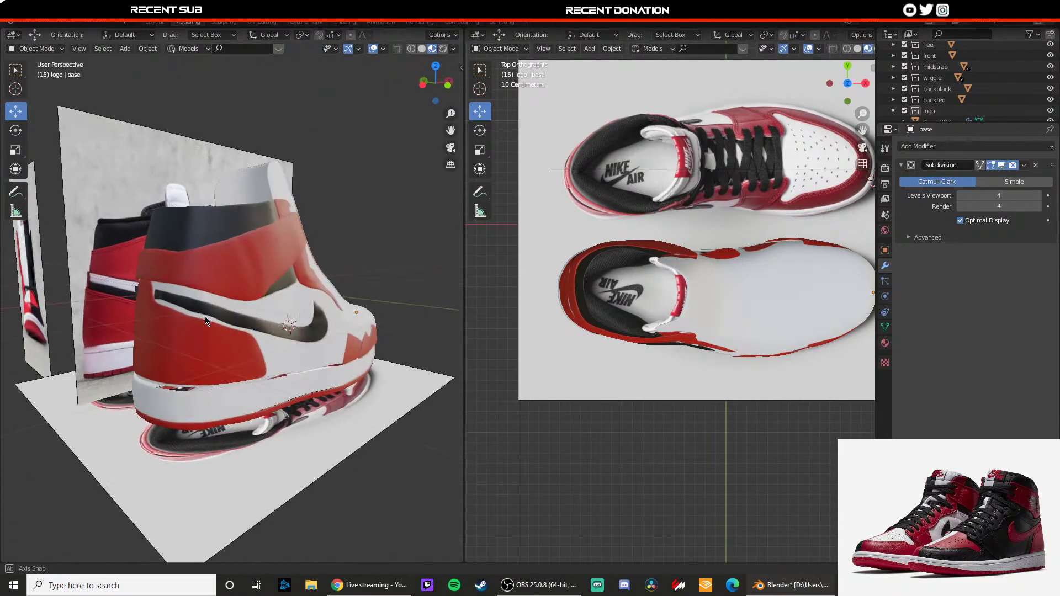
pyautogui.scroll(3, 206, 318)
pyautogui.scroll(-2, 204, 317)
pyautogui.hotkey('ctrl', 's')
# - Raise the midsole and the red outsole together by about 0.016 m along the Z axis and save the file
pyautogui.scroll(-4, 204, 317)
pyautogui.scroll(4, 225, 341)
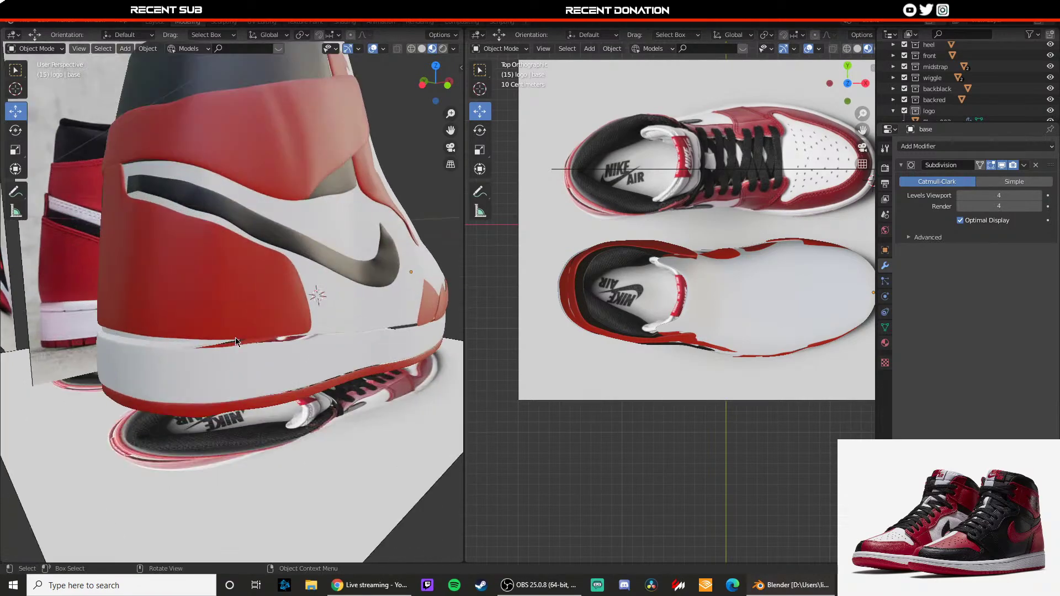
pyautogui.press('a')
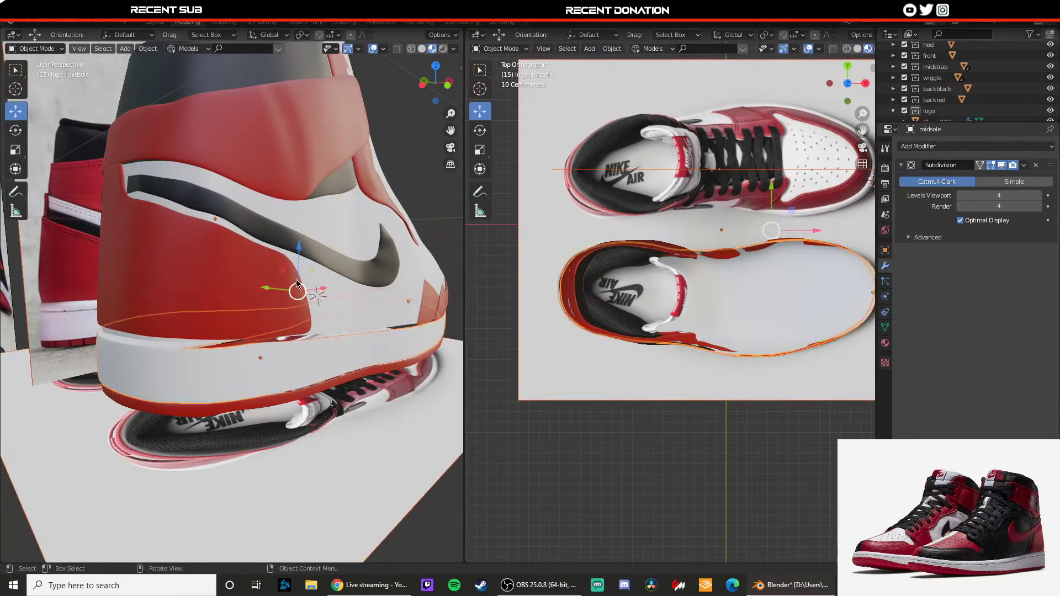
pyautogui.click(281, 396)
pyautogui.keyDown('shift'); pyautogui.click(301, 368); pyautogui.keyUp('shift')
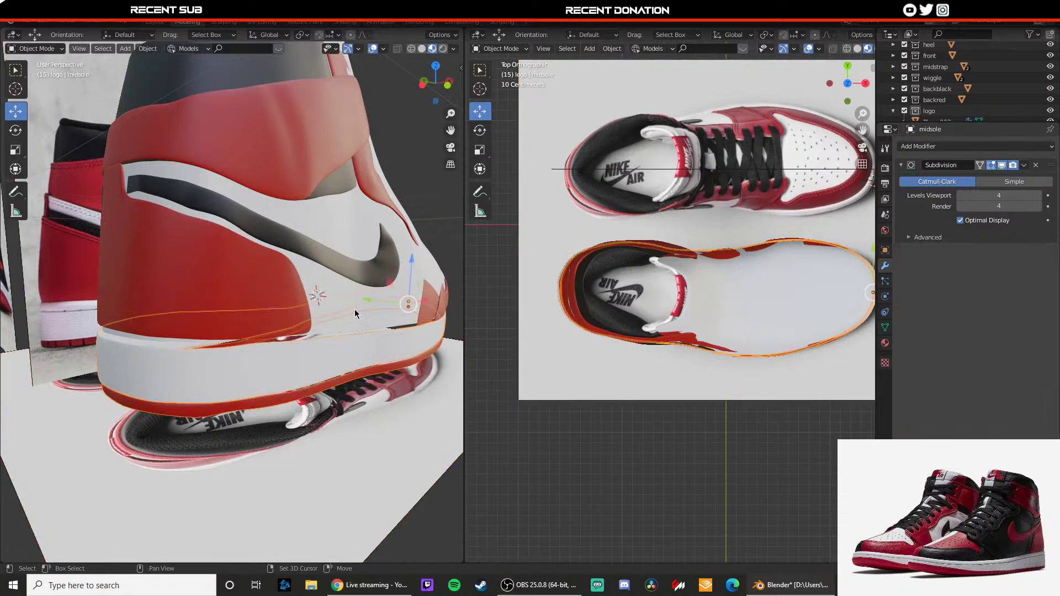
pyautogui.press('g')
pyautogui.press('z')
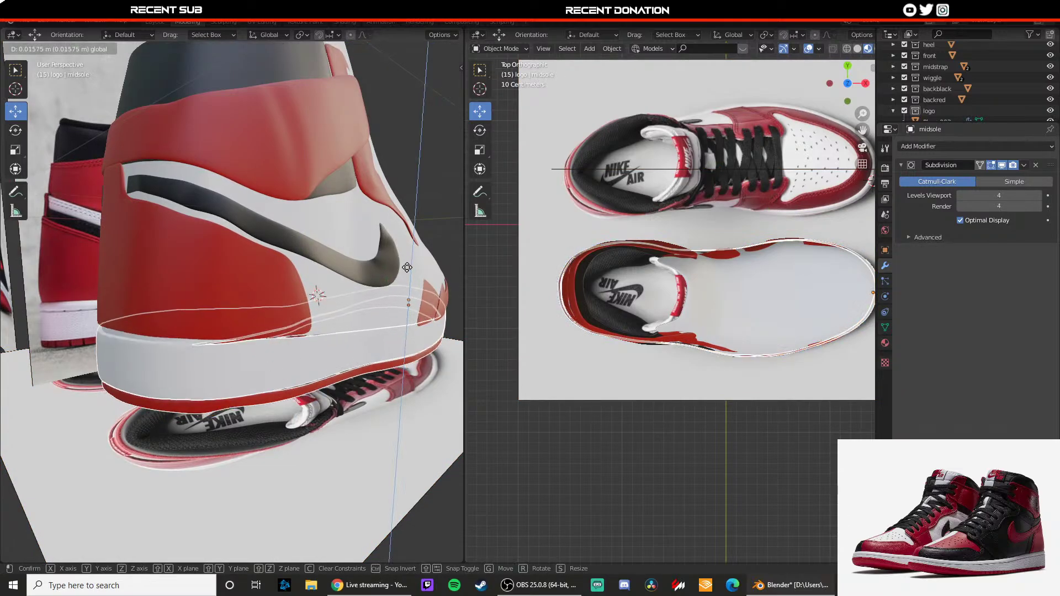
pyautogui.click(407, 266)
pyautogui.hotkey('alt', 'a')
pyautogui.moveTo(371, 305); pyautogui.dragTo(230, 322, button='middle')
pyautogui.scroll(-5, 232, 323)
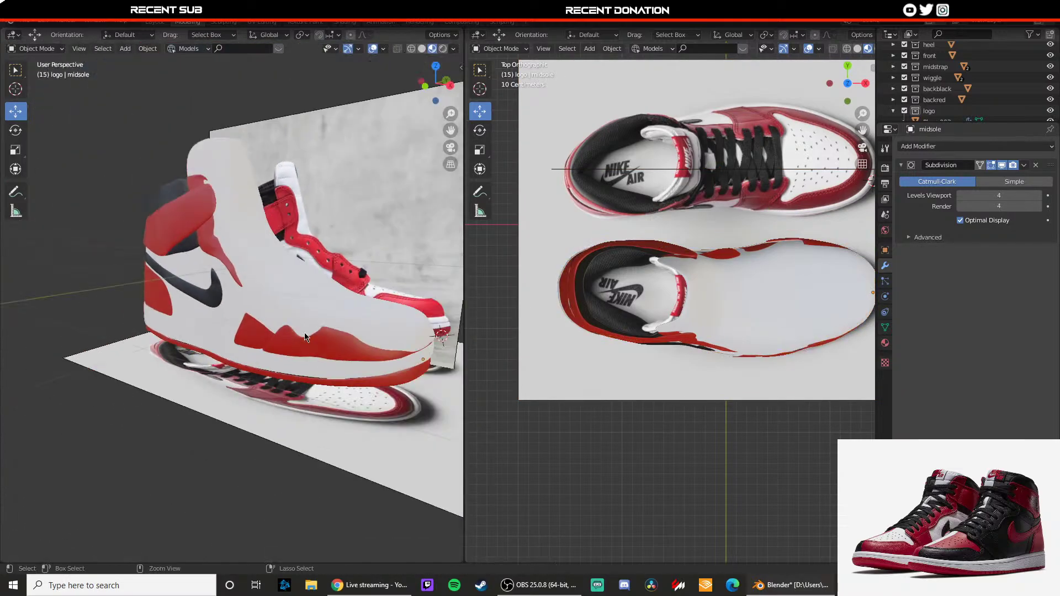
pyautogui.hotkey('ctrl', 's')
# - Move the upper front corner vertex of the red collar panel slightly back to reshape its strap end
pyautogui.scroll(-2, 309, 335)
pyautogui.moveTo(309, 333)
pyautogui.mouseDown(button='middle')
pyautogui.moveTo(144, 316)
pyautogui.moveTo(327, 333)
pyautogui.mouseUp(button='middle')
pyautogui.scroll(5, 223, 317)
pyautogui.scroll(-4, 217, 320)
pyautogui.scroll(4, 215, 254)
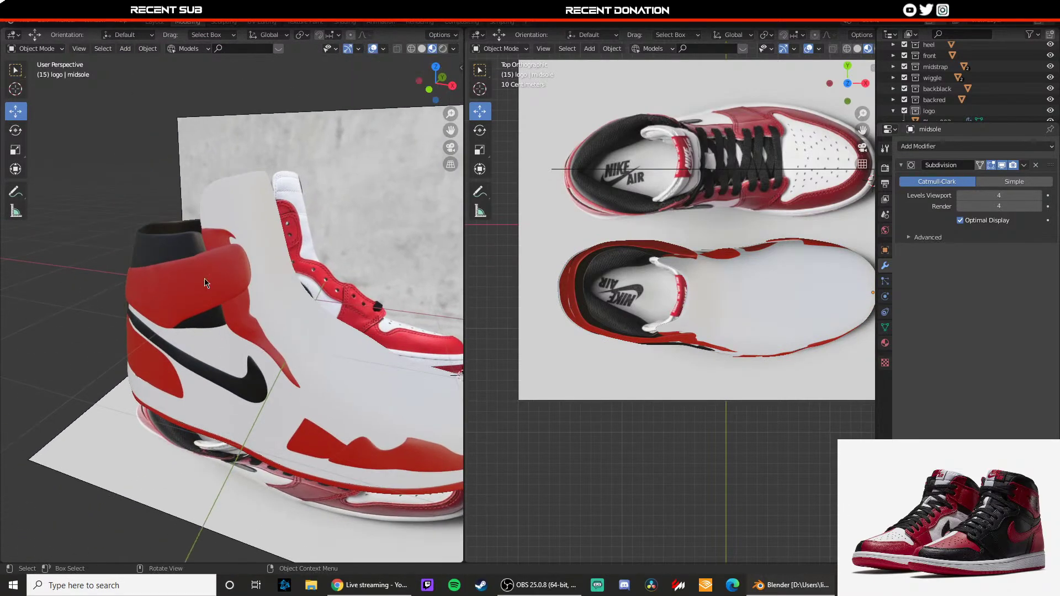
pyautogui.click(212, 306)
pyautogui.press('Tab')
pyautogui.scroll(3, 245, 282)
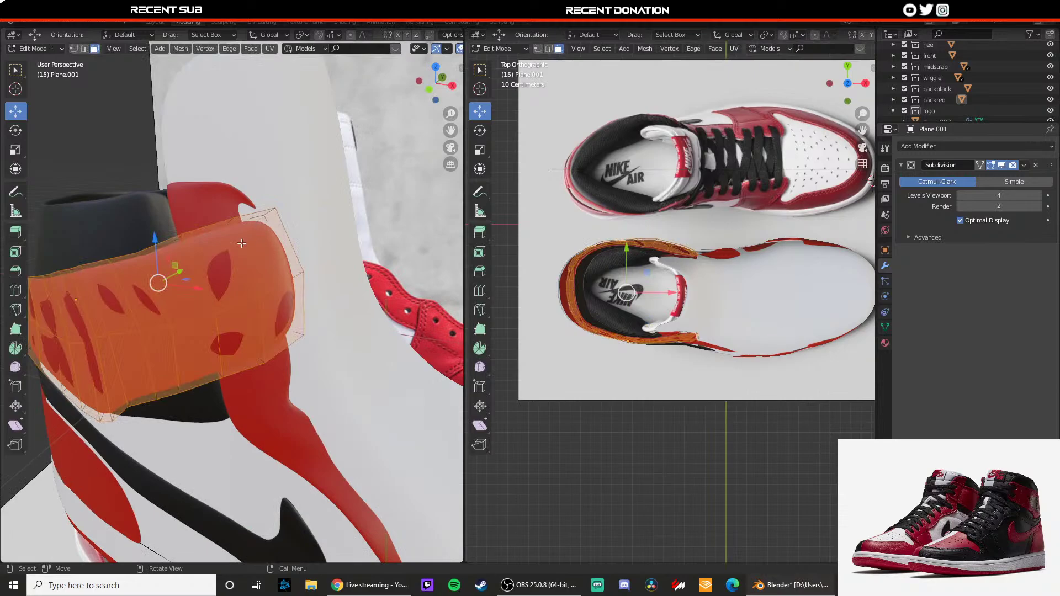
pyautogui.moveTo(242, 244); pyautogui.dragTo(307, 284, button='middle')
pyautogui.press('2')
pyautogui.click(321, 251)
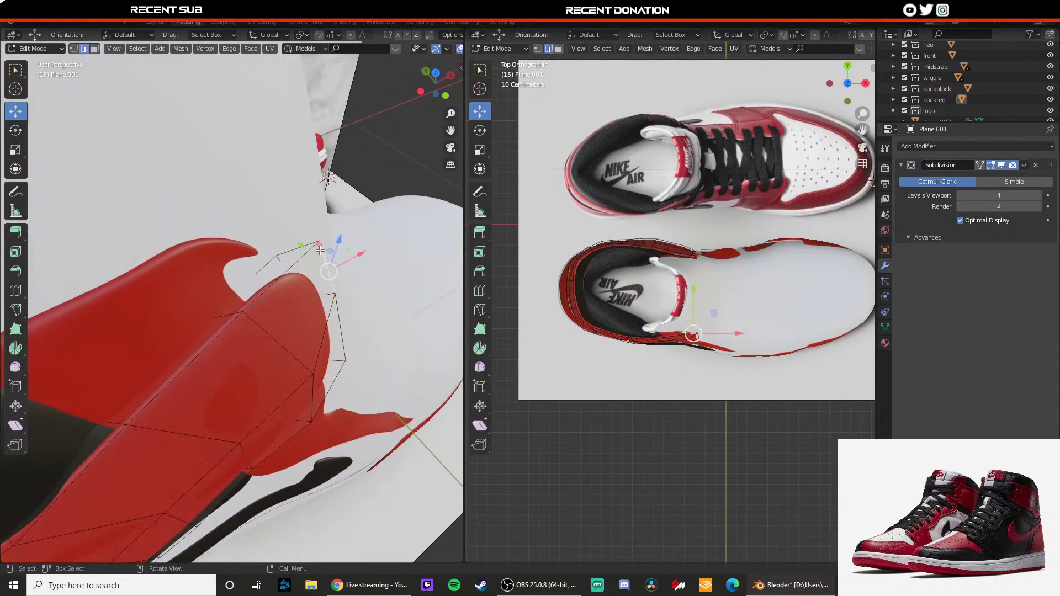
pyautogui.moveTo(320, 242); pyautogui.dragTo(302, 255)
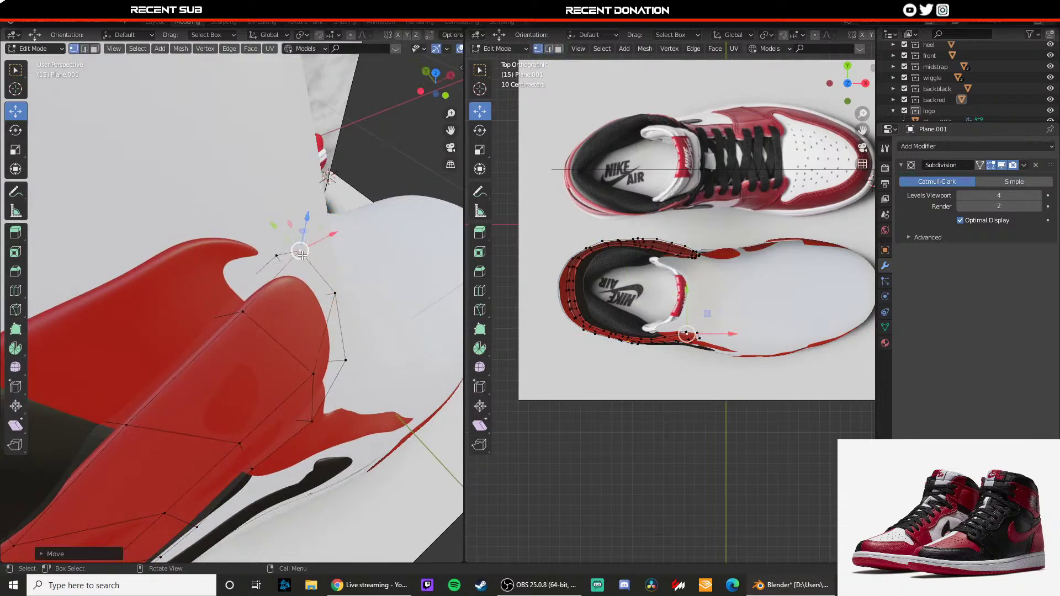
pyautogui.press('Tab')
# - Select the front edge loop of the red wiggle panel below the collar strap and move it slightly outward along the Y axis
pyautogui.moveTo(354, 288); pyautogui.dragTo(261, 306, button='middle')
pyautogui.click(237, 246)
pyautogui.moveTo(237, 246); pyautogui.dragTo(256, 304, button='middle')
pyautogui.press('Tab')
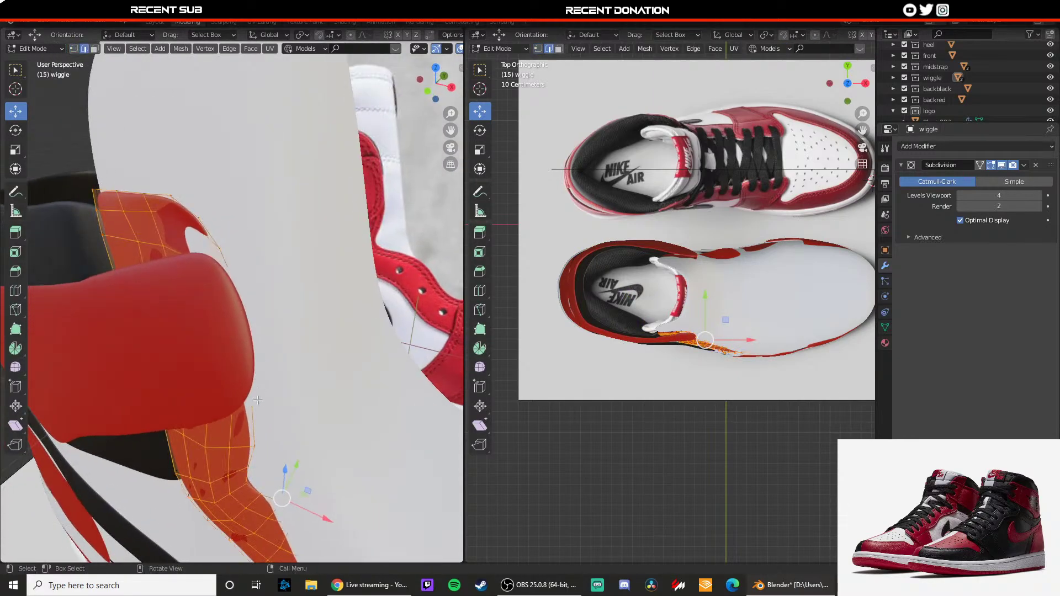
pyautogui.keyDown('alt'); pyautogui.click(258, 400); pyautogui.keyUp('alt')
pyautogui.moveTo(230, 275); pyautogui.dragTo(218, 276, button='middle')
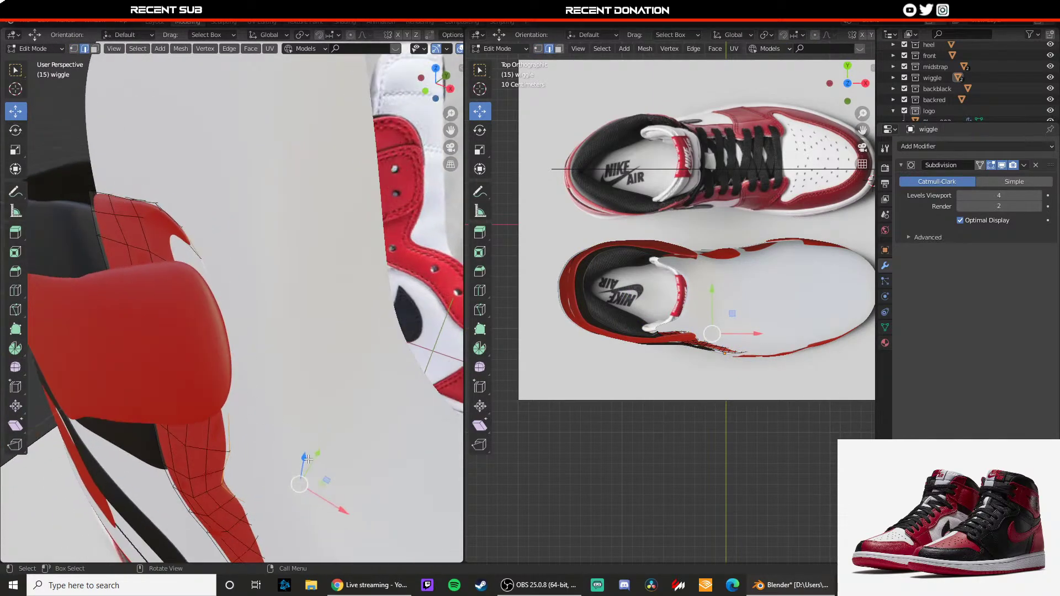
pyautogui.moveTo(317, 455); pyautogui.dragTo(309, 458)
pyautogui.moveTo(310, 458); pyautogui.dragTo(222, 308, button='middle')
pyautogui.moveTo(227, 273); pyautogui.dragTo(220, 278)
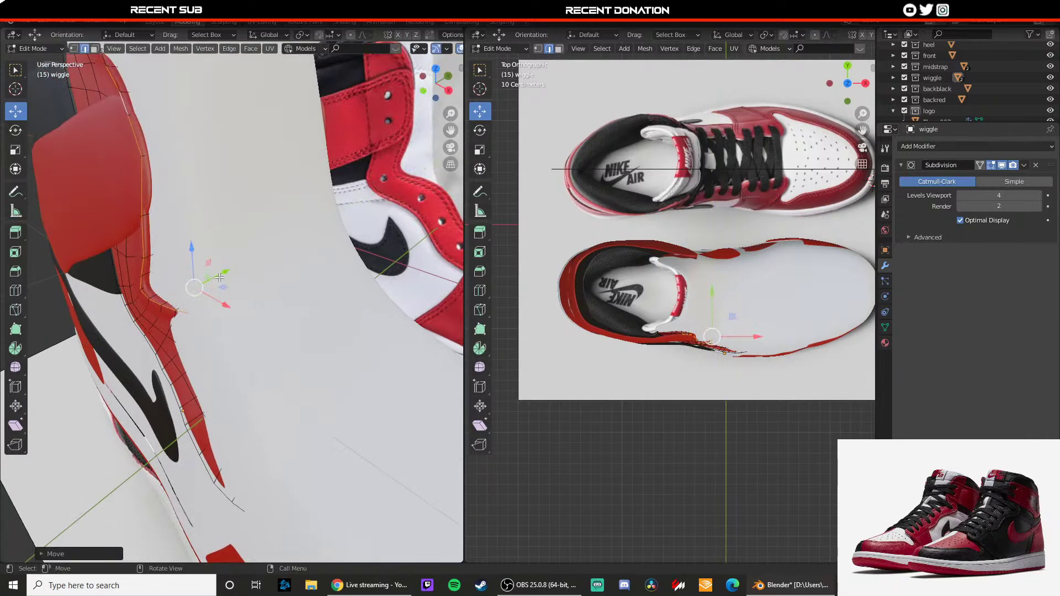
pyautogui.hotkey('shift', 'z')
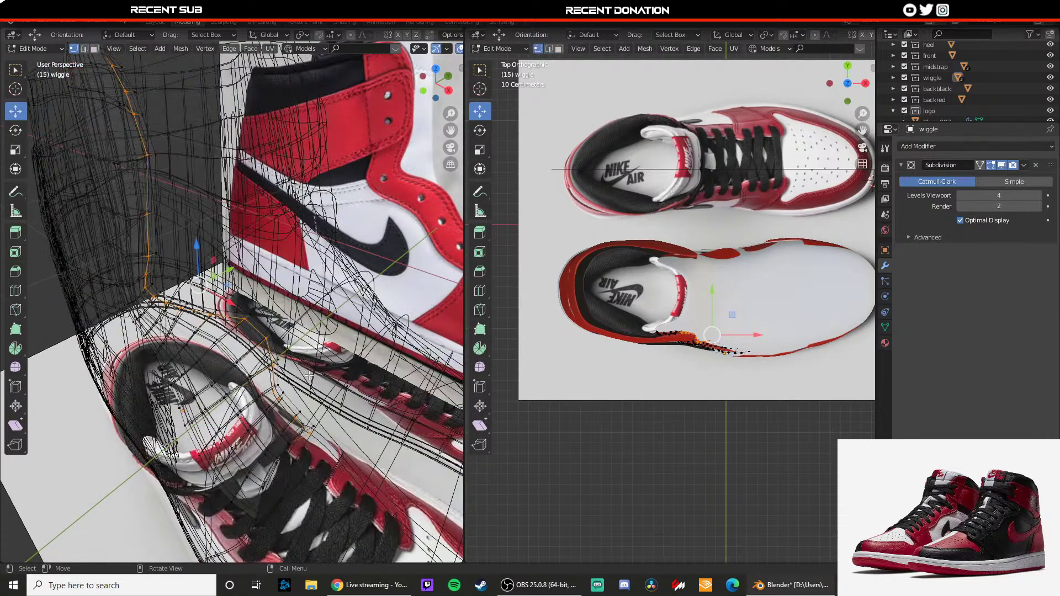
pyautogui.moveTo(309, 375); pyautogui.dragTo(330, 351, button='middle')
pyautogui.keyDown('shift'); pyautogui.moveTo(358, 253); pyautogui.dragTo(193, 433); pyautogui.keyUp('shift')
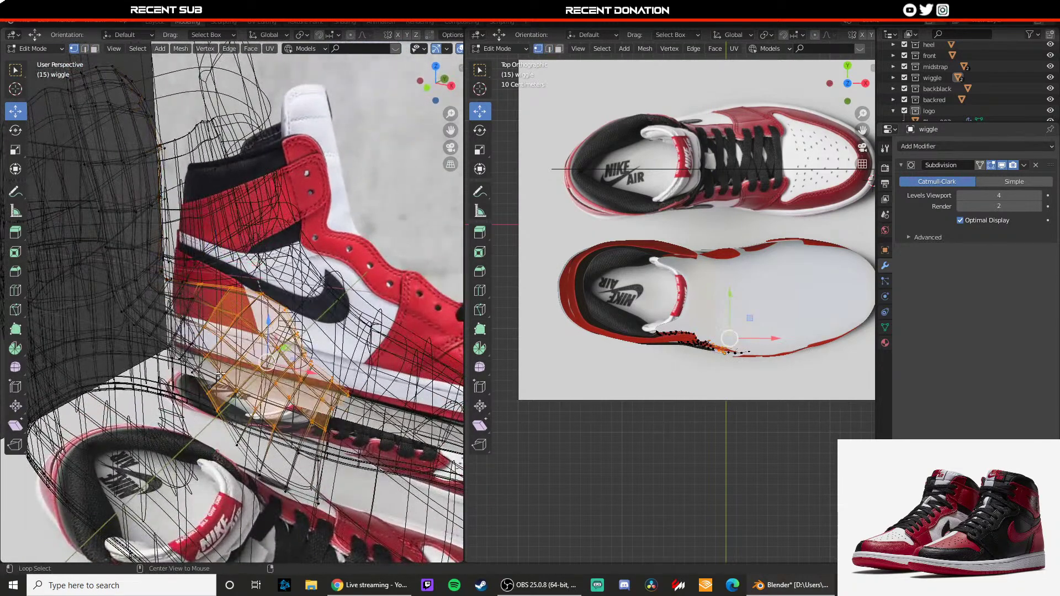
pyautogui.click(367, 397)
pyautogui.click(242, 401)
pyautogui.moveTo(242, 402); pyautogui.dragTo(150, 354, button='middle')
pyautogui.press('Tab')
# - Examine the shoe's collar, strap and heel panels up close and from several sides
pyautogui.scroll(-4, 217, 367)
pyautogui.click(236, 372)
pyautogui.scroll(-1, 248, 336)
pyautogui.scroll(2, 237, 338)
pyautogui.scroll(-2, 219, 323)
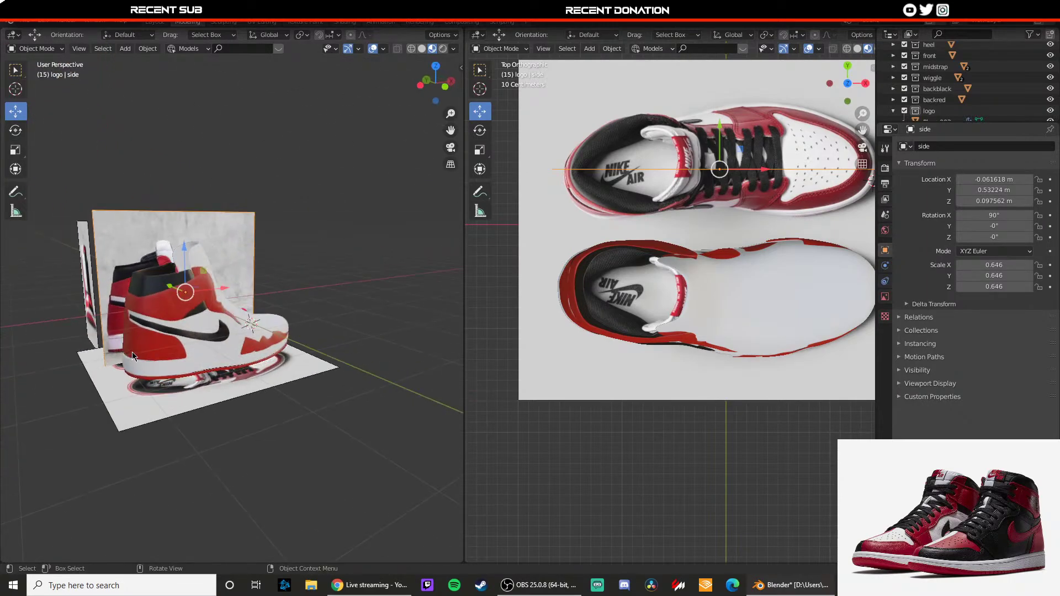
pyautogui.scroll(8, 144, 344)
pyautogui.scroll(-3, 183, 314)
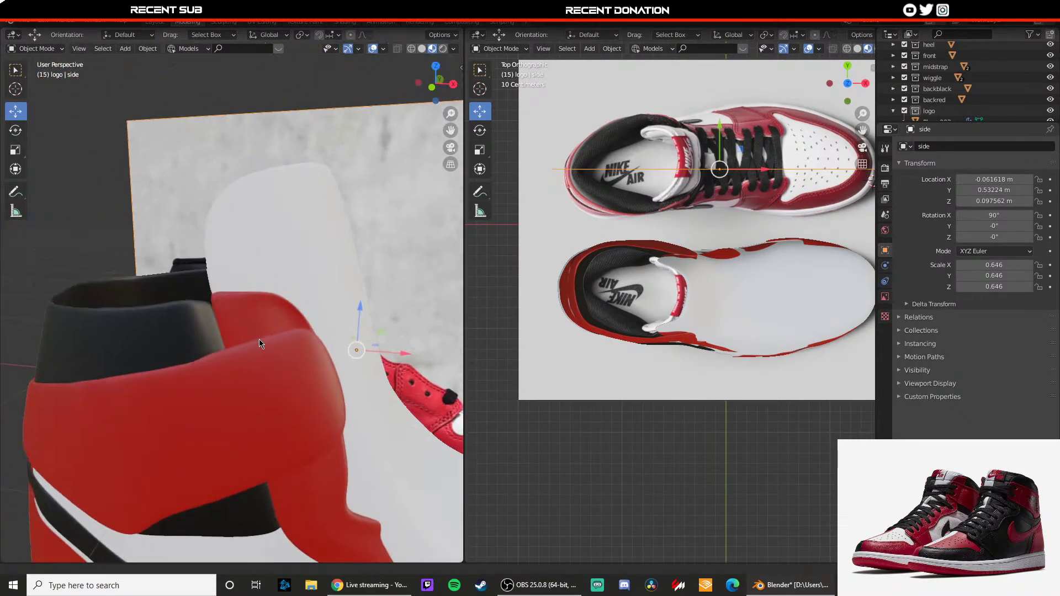
pyautogui.moveTo(259, 340); pyautogui.dragTo(353, 365, button='middle')
pyautogui.scroll(-1, 219, 379)
pyautogui.moveTo(219, 379); pyautogui.dragTo(201, 393, button='middle')
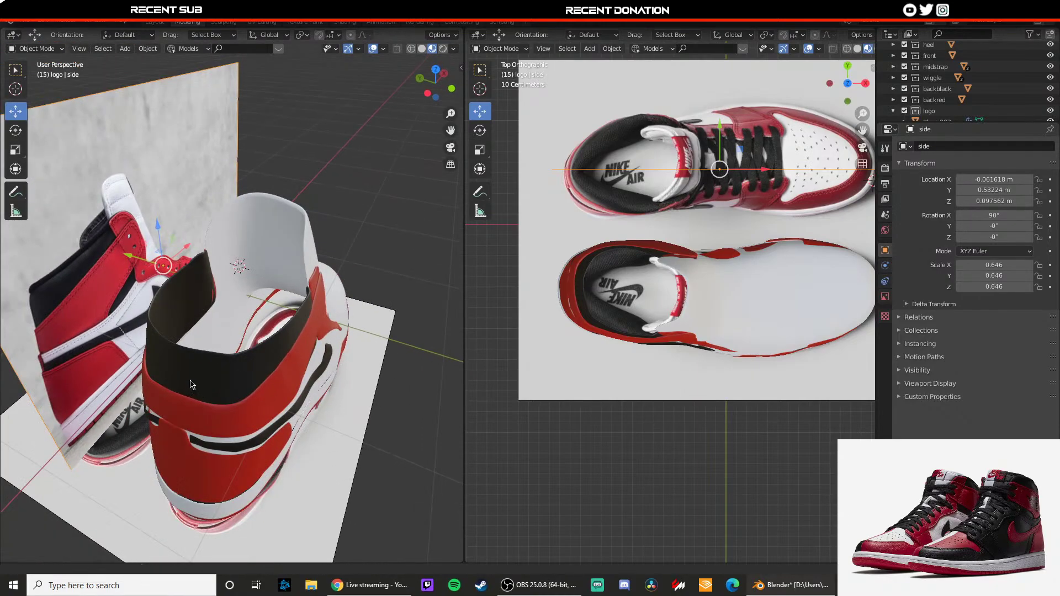
# - Open the black collar panel's mesh for editing
pyautogui.scroll(2, 191, 385)
pyautogui.click(208, 390)
pyautogui.press('Tab')
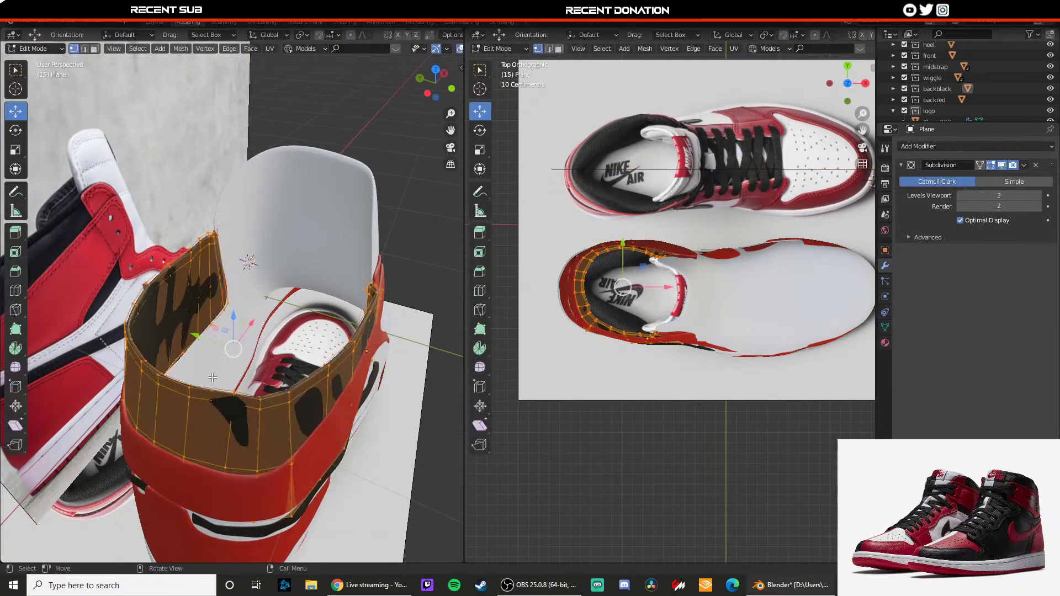